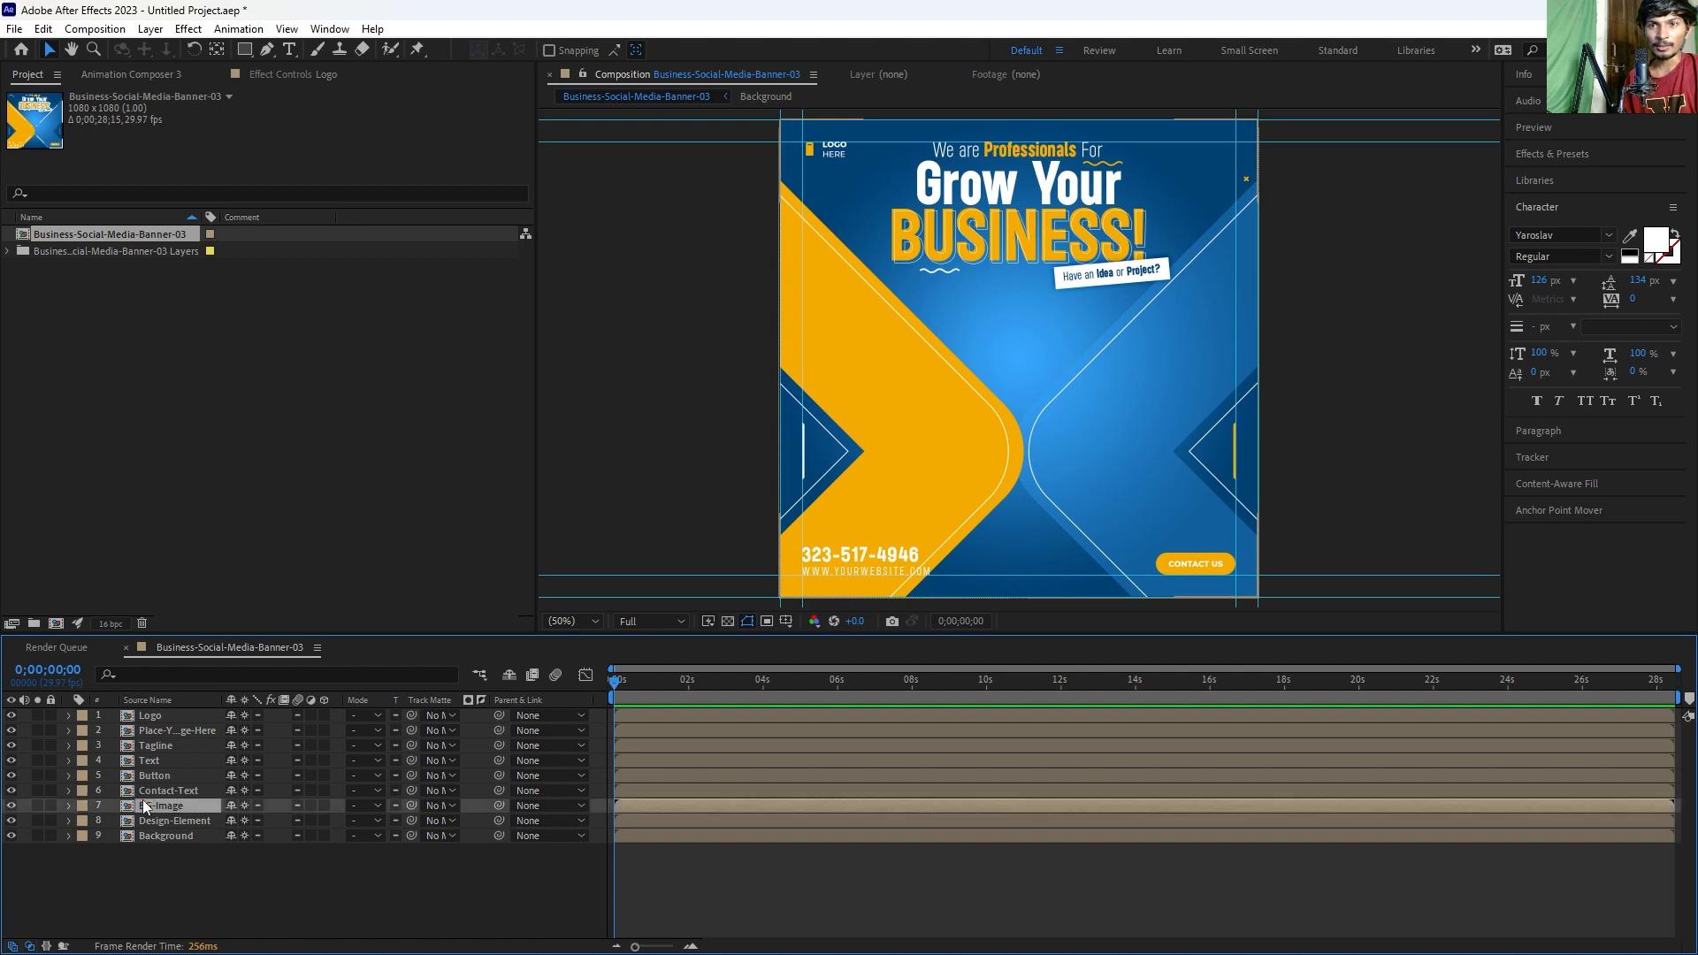
Step: Import Pic.png and place it above the existing layer in the BG-Image composition
double_click(150, 802)
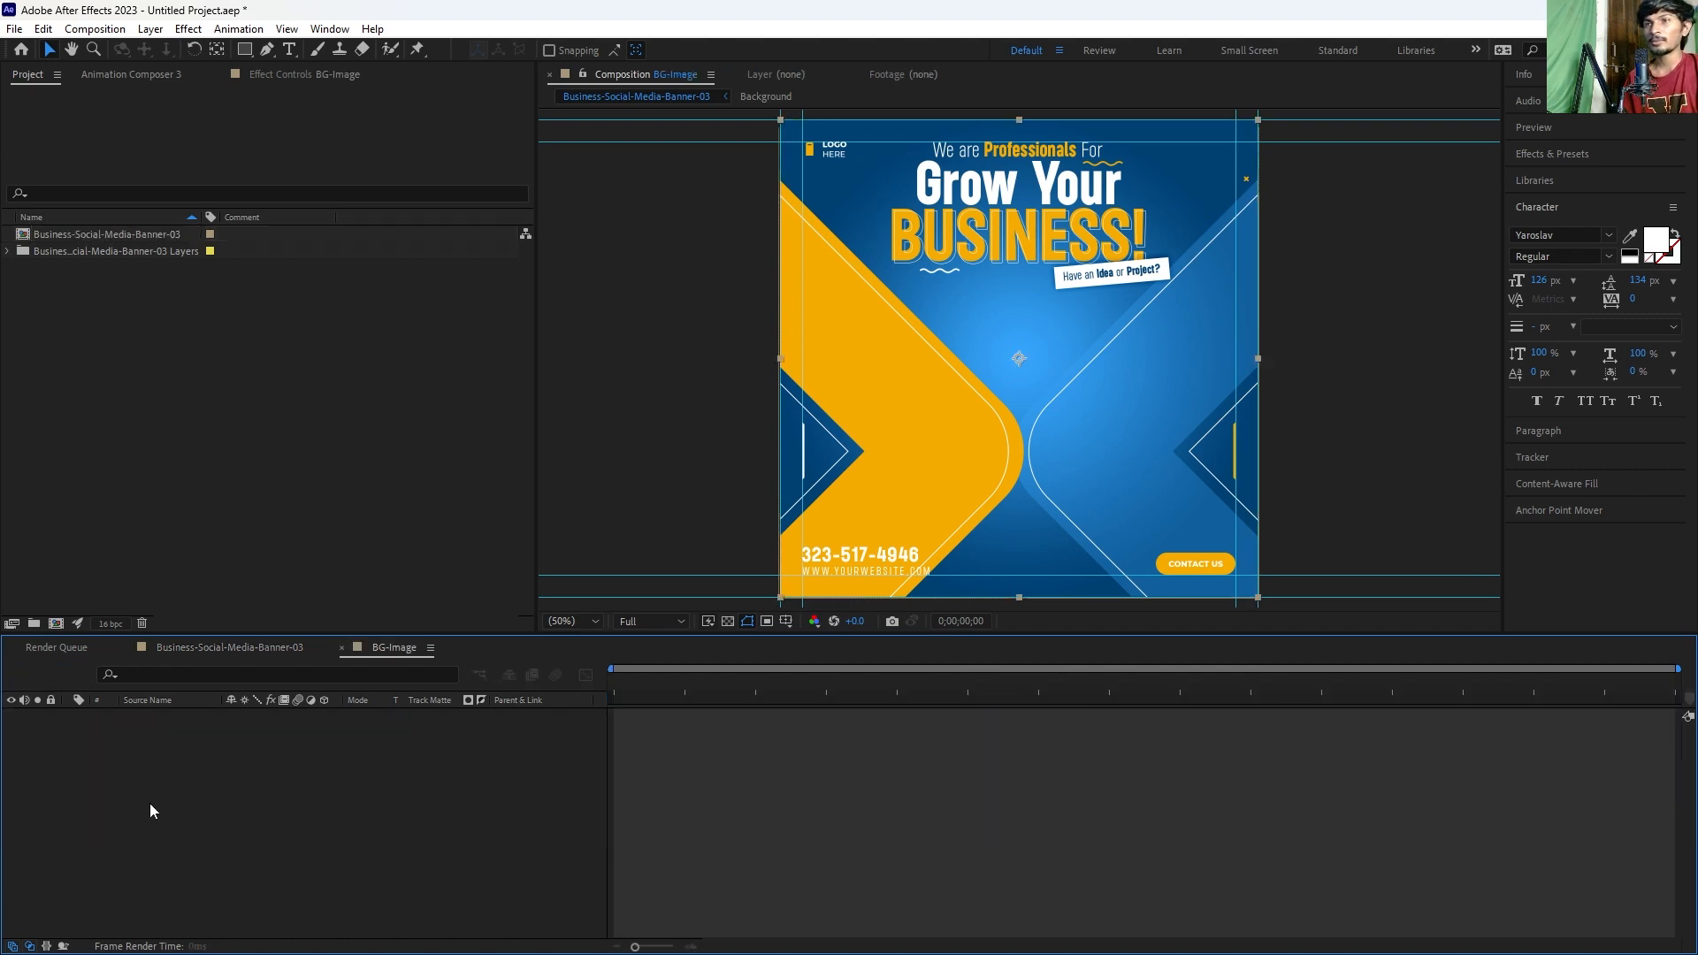
click(156, 716)
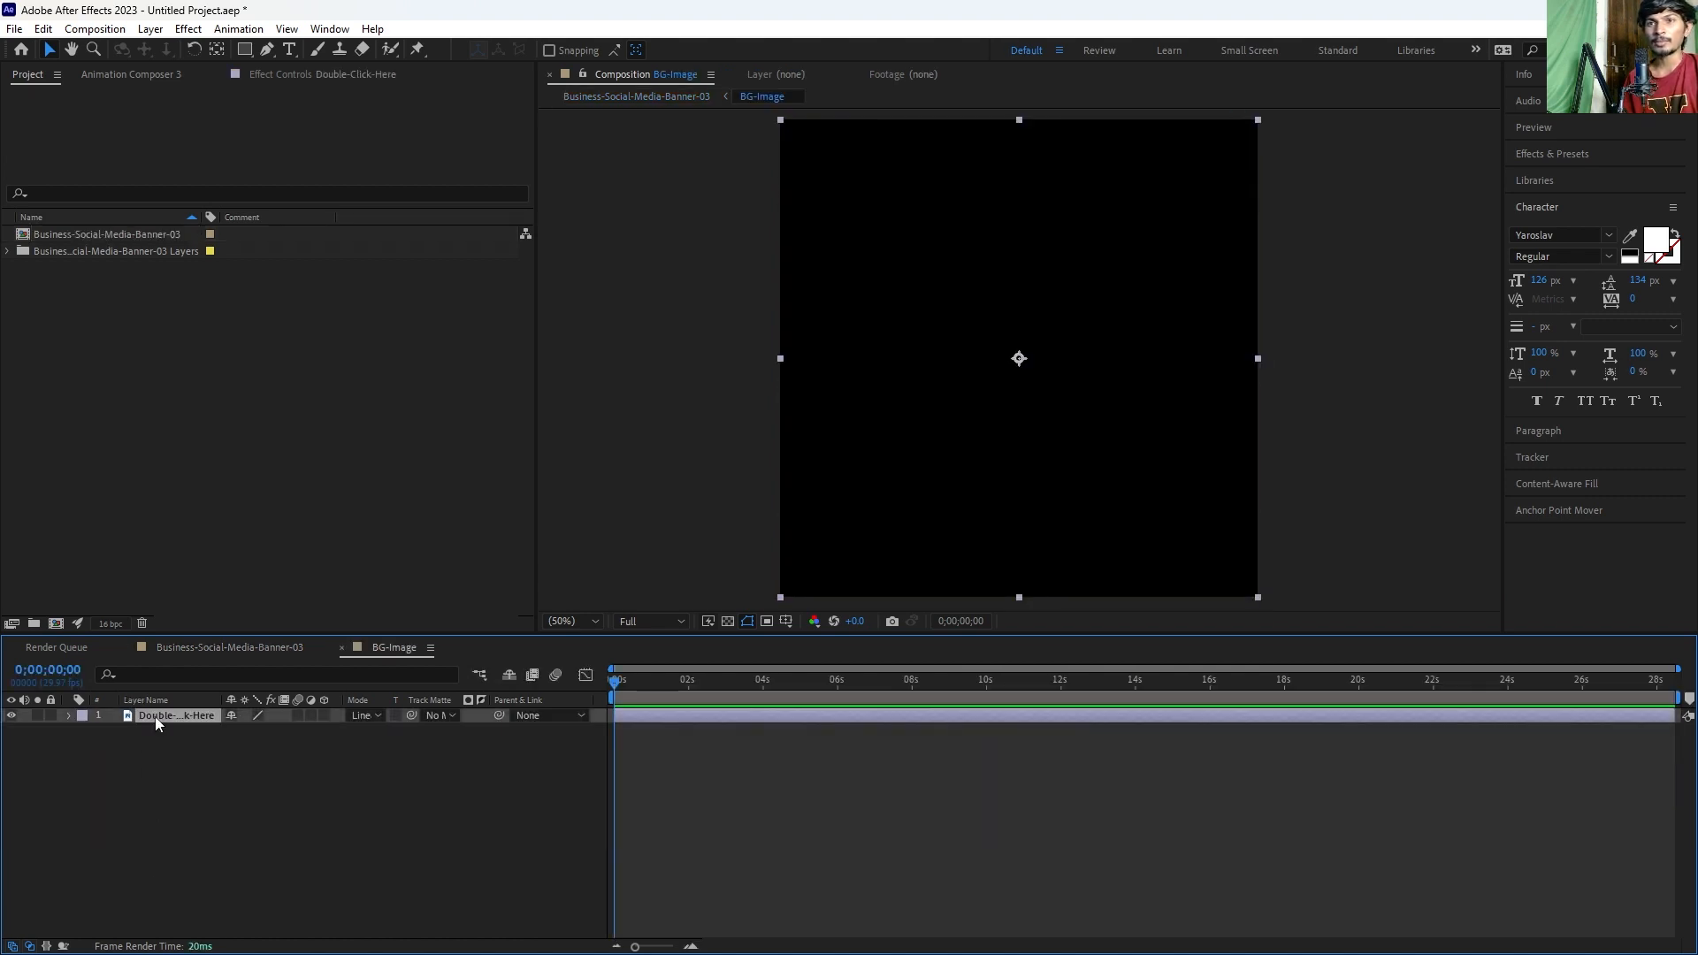
double_click(115, 382)
click(190, 93)
click(305, 204)
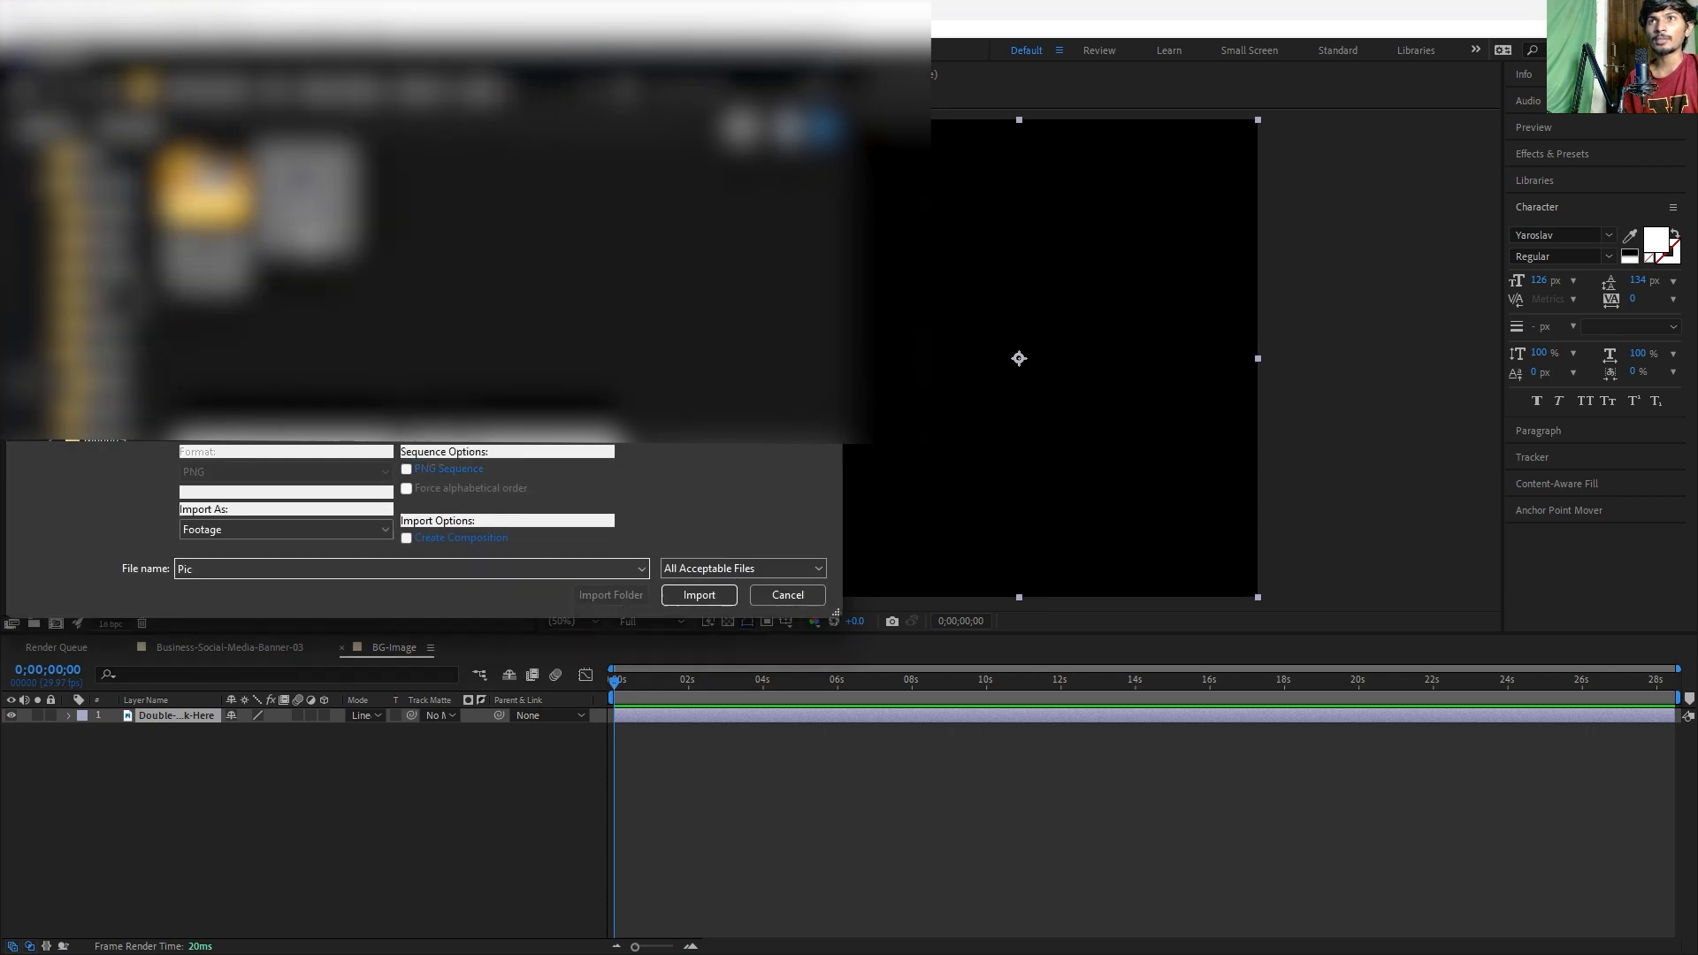
click(698, 593)
drag(71, 275, 205, 713)
Step: Scale the Pic.png layer to 203% and move it down so the head and torso fill the frame
click(670, 828)
click(650, 716)
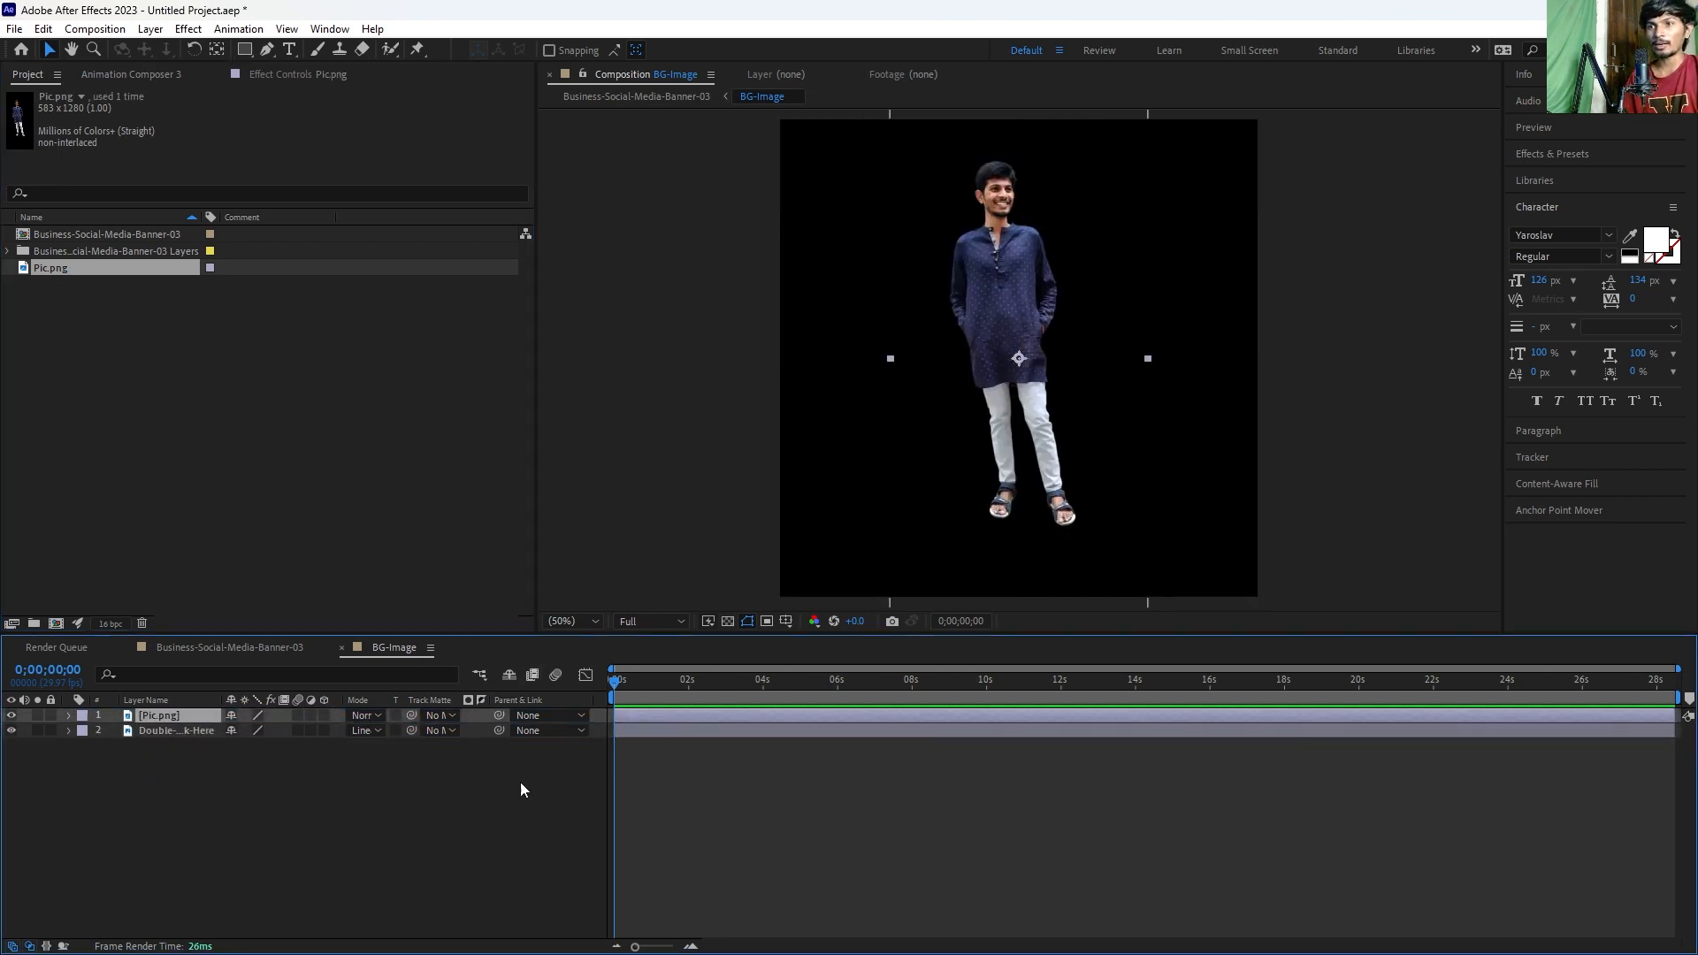
click(656, 762)
click(635, 715)
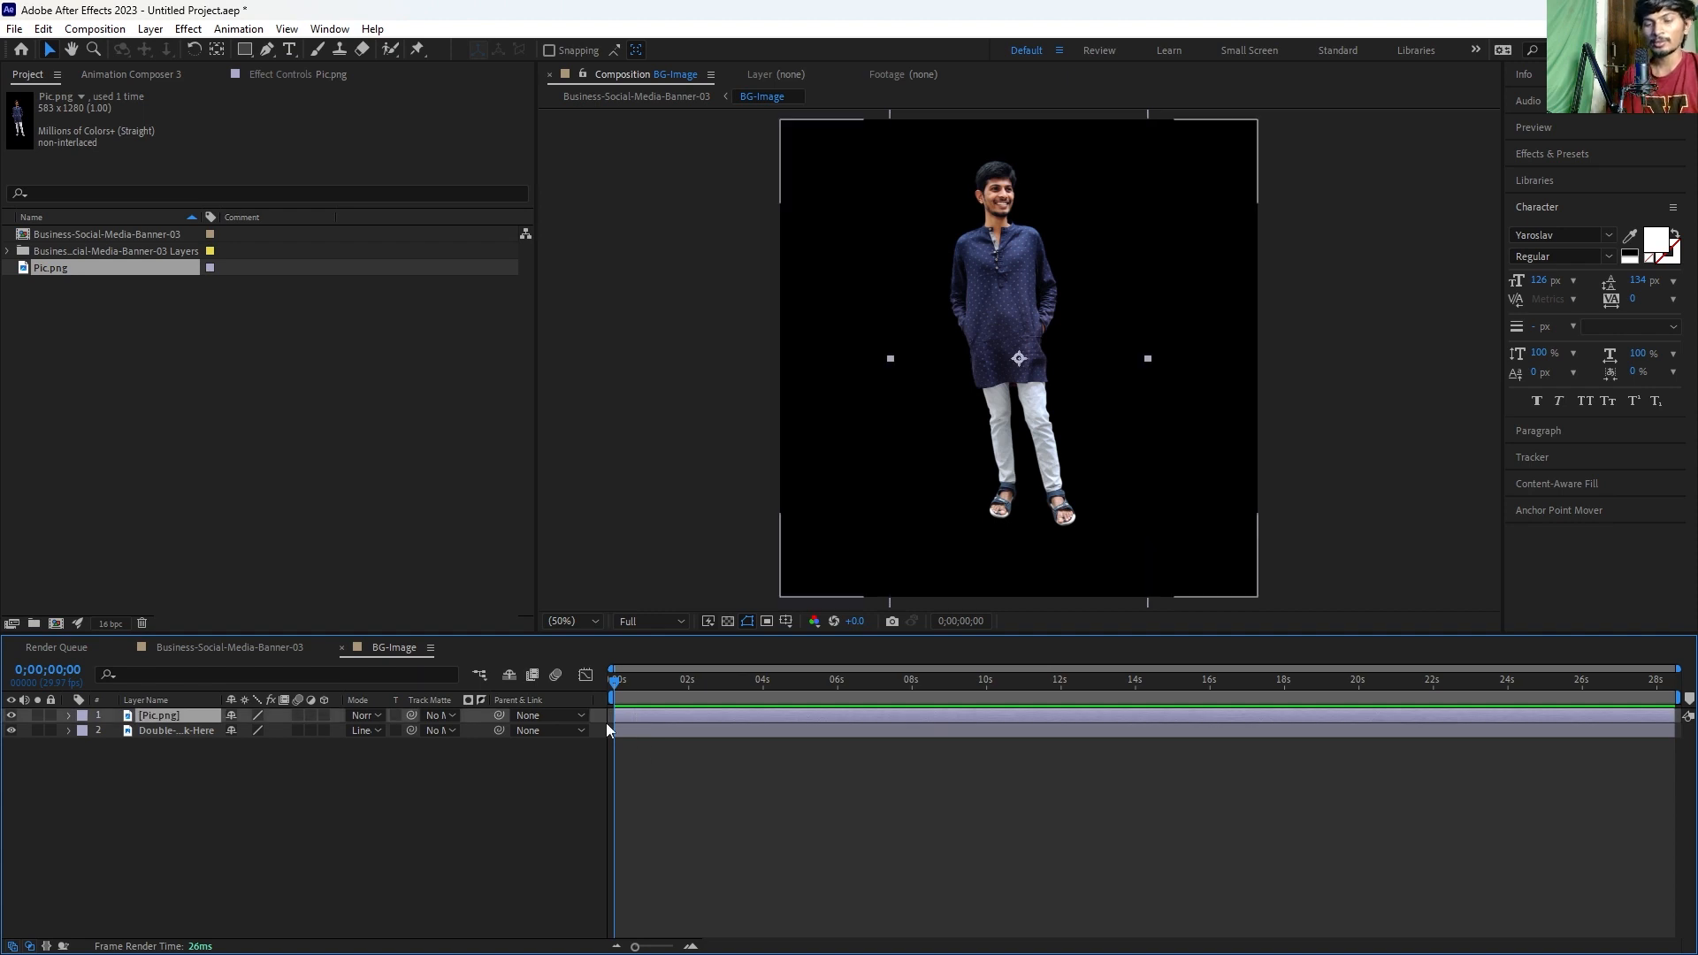
key(s)
drag(280, 731, 1016, 469)
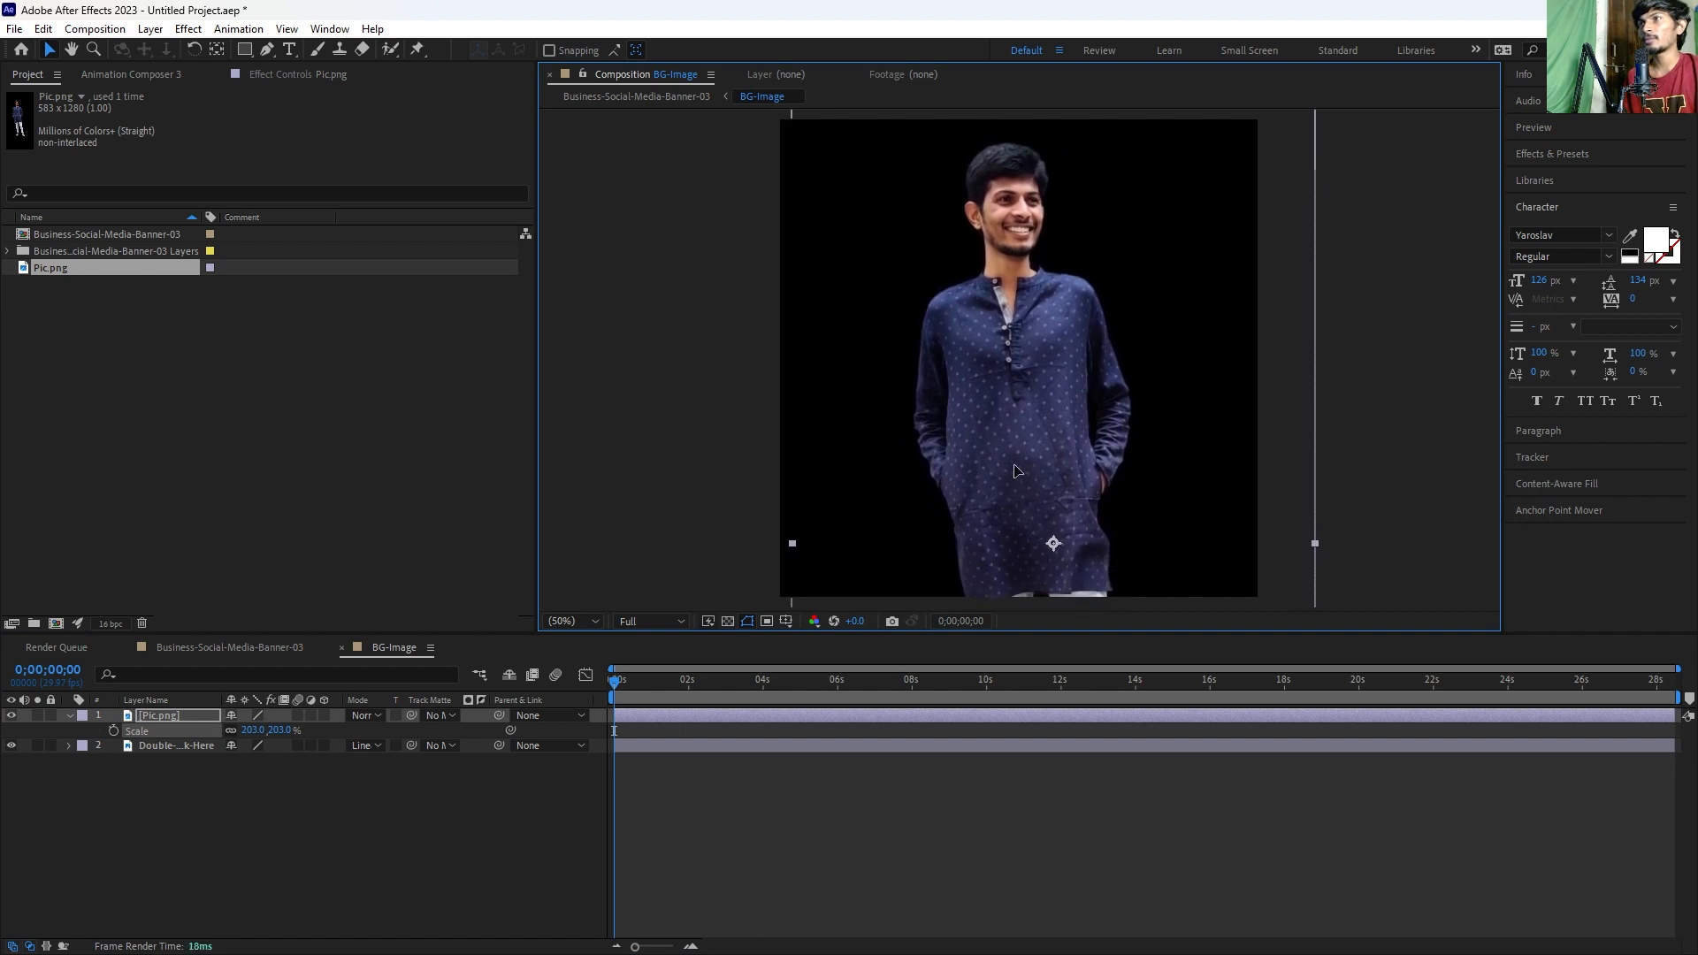
Step: Mask Pic.png with a rectangle covering nearly the whole frame and check it in the Business-Social-Media-Banner-03 composition
click(244, 50)
drag(801, 124, 1248, 587)
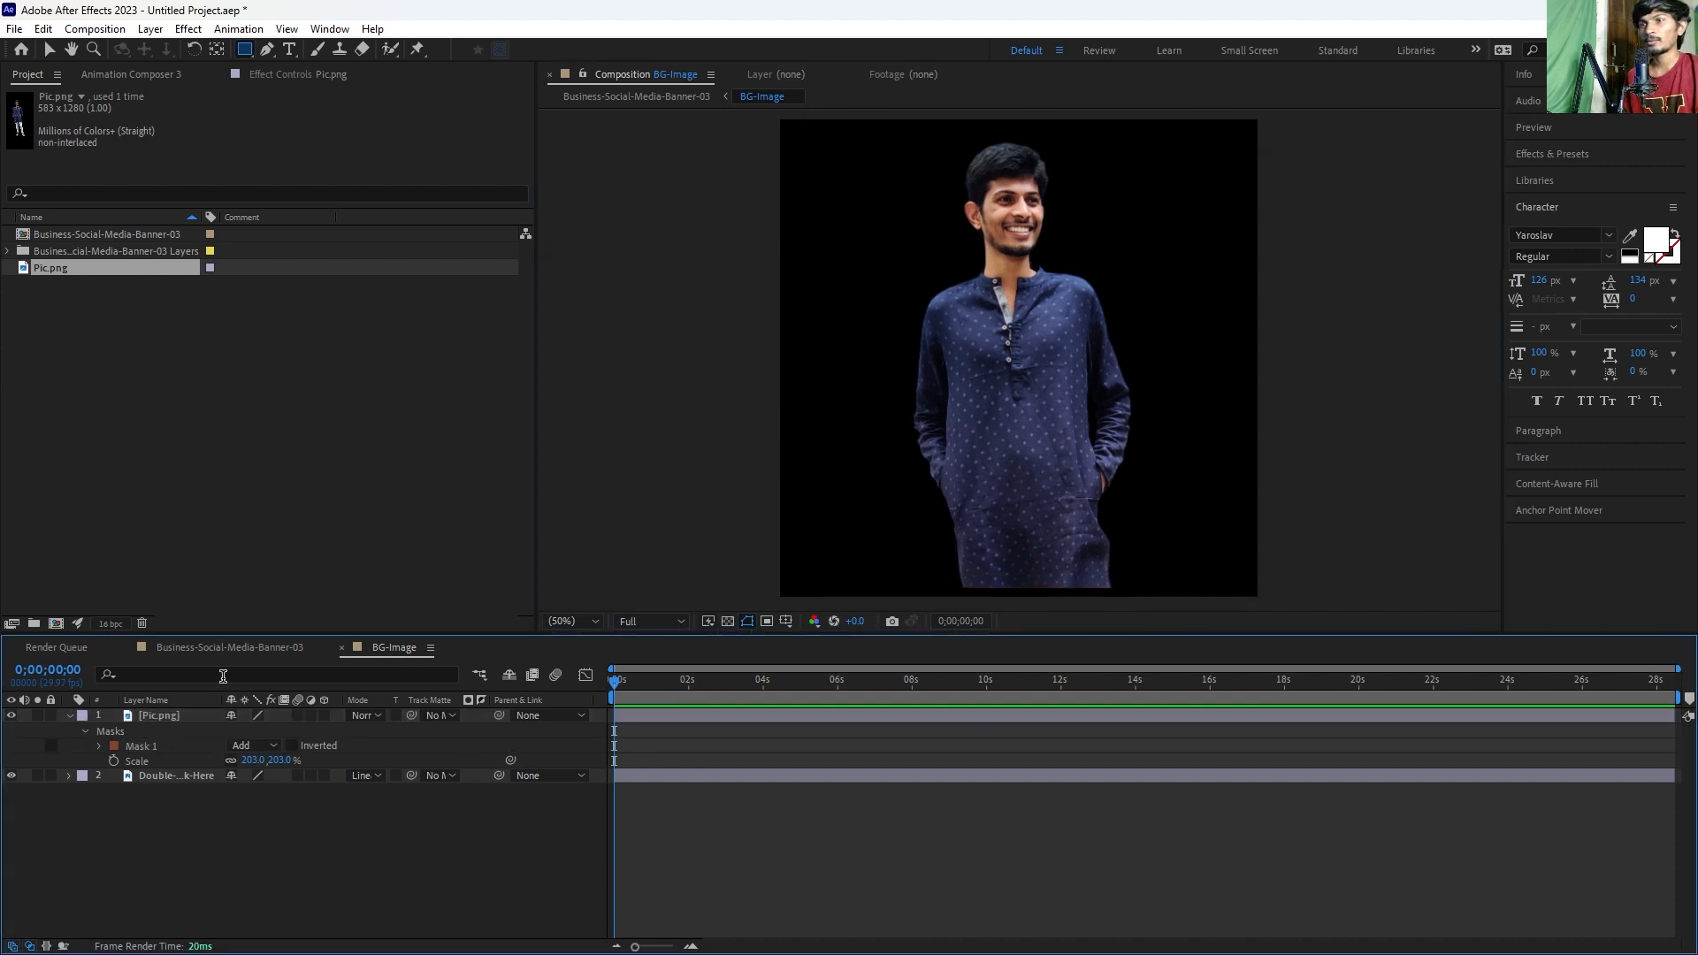
click(202, 647)
click(341, 648)
click(644, 858)
click(629, 805)
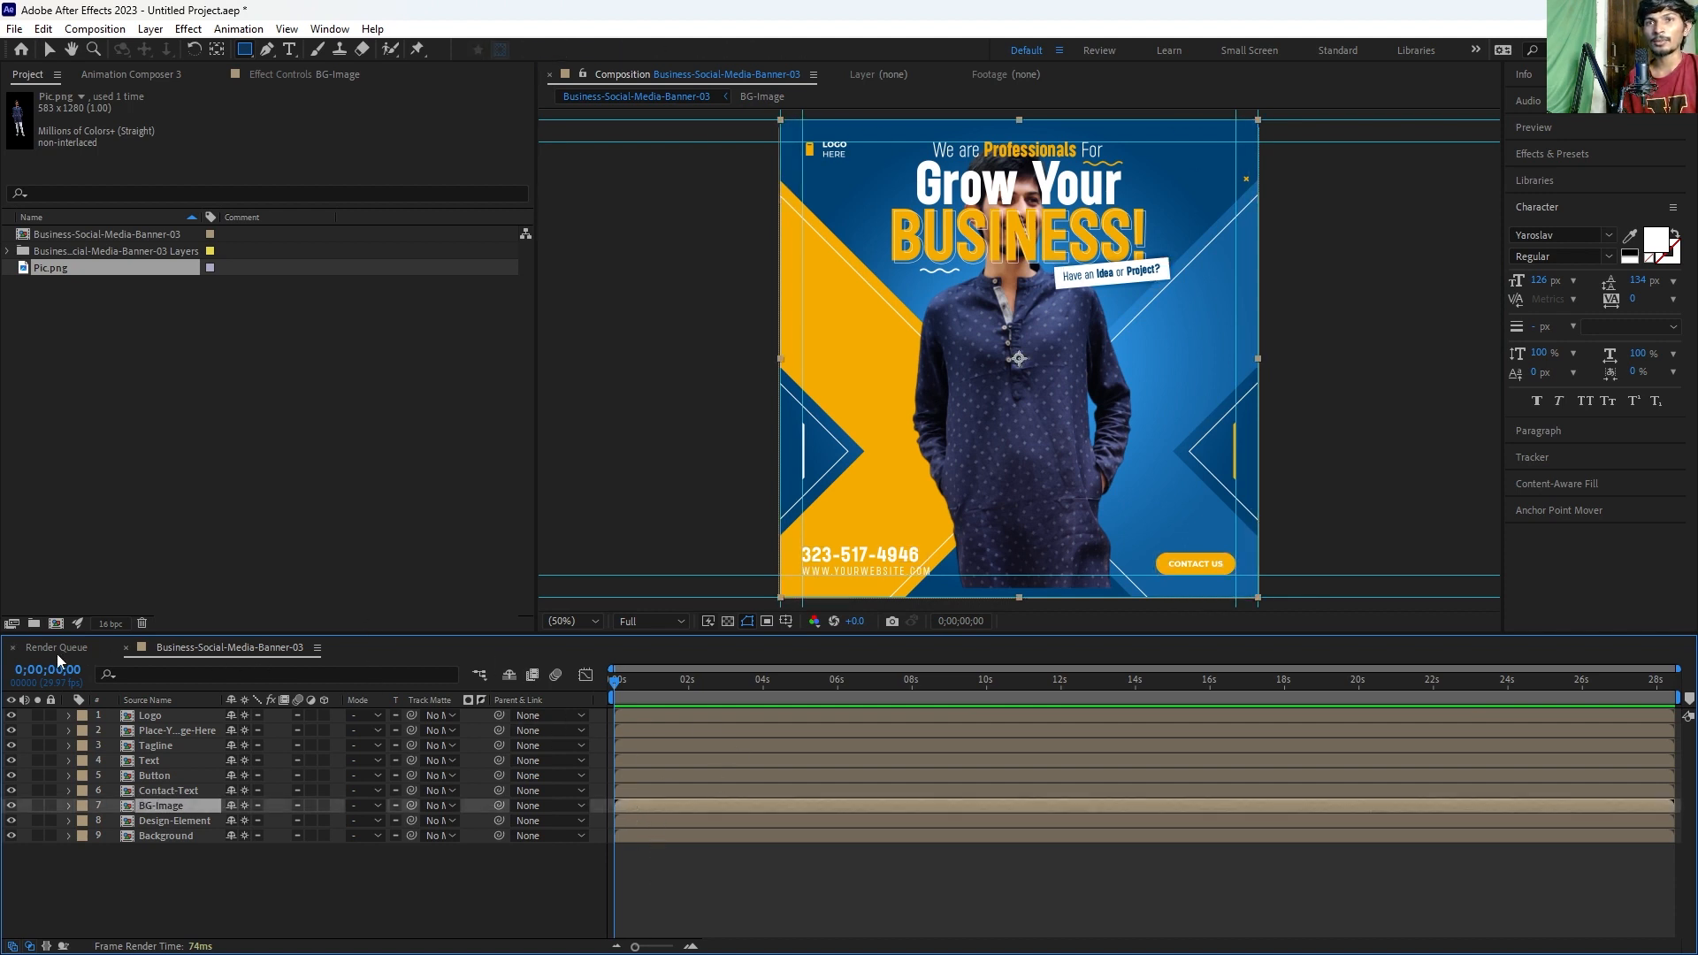
Step: In BG-Image, scale Pic.png to 159%, center its anchor point in the masked area and center the layer in the composition
double_click(161, 805)
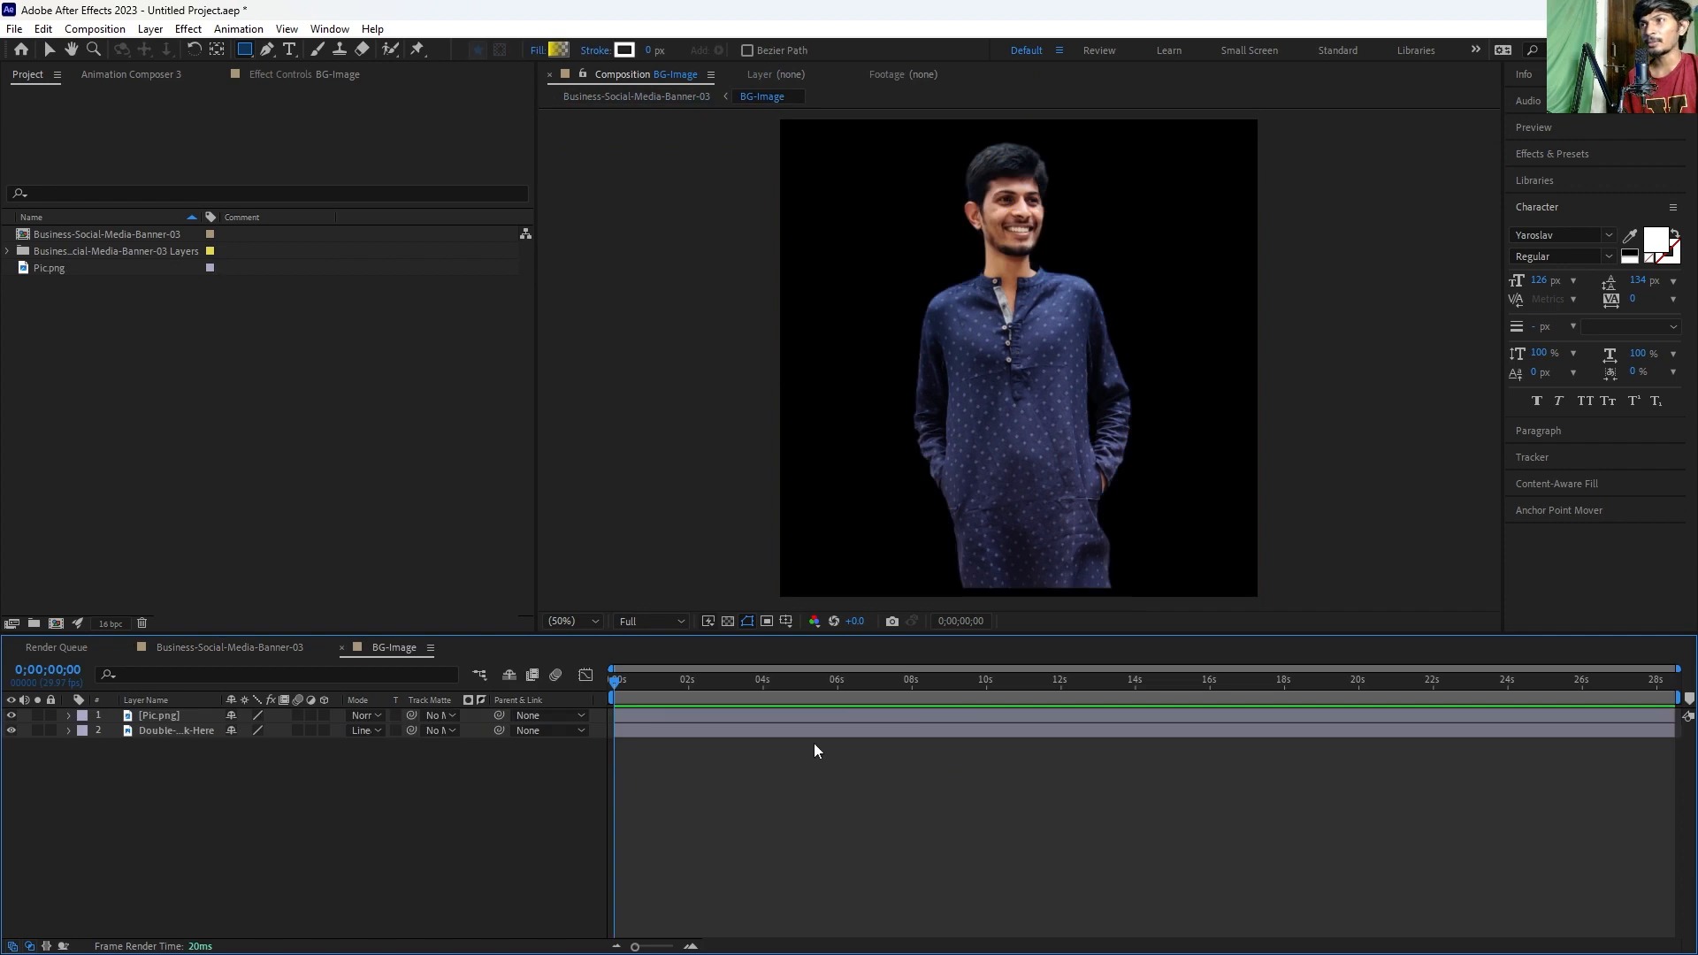
key(v)
click(962, 522)
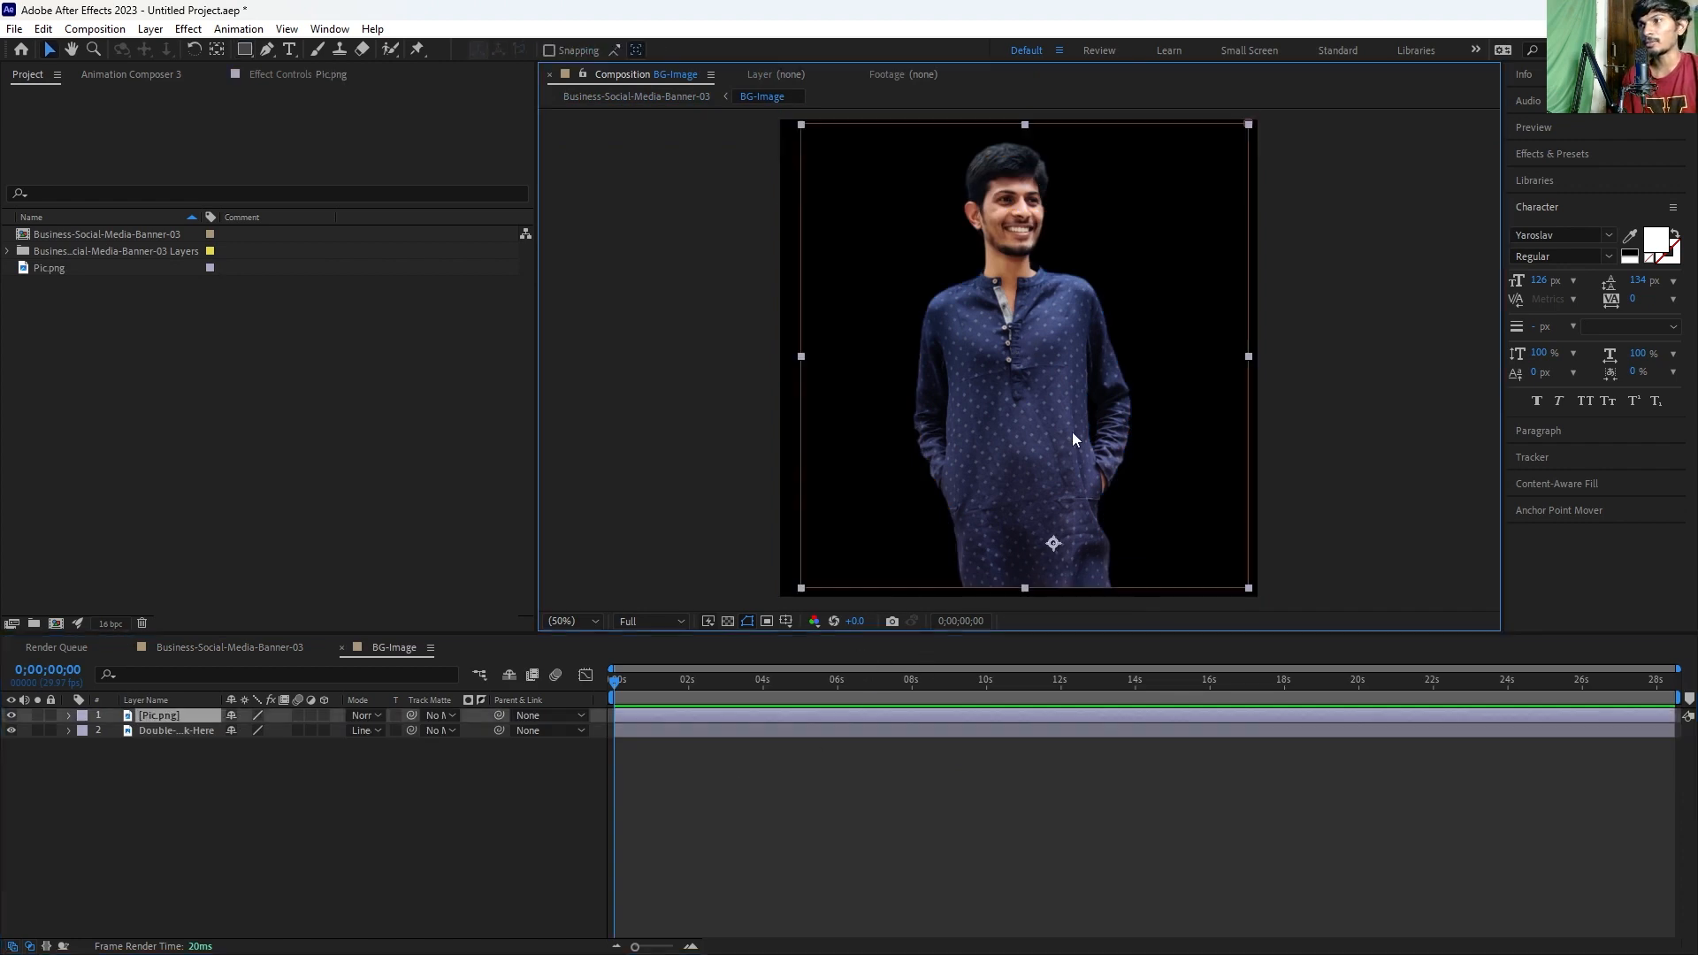
click(691, 739)
click(629, 714)
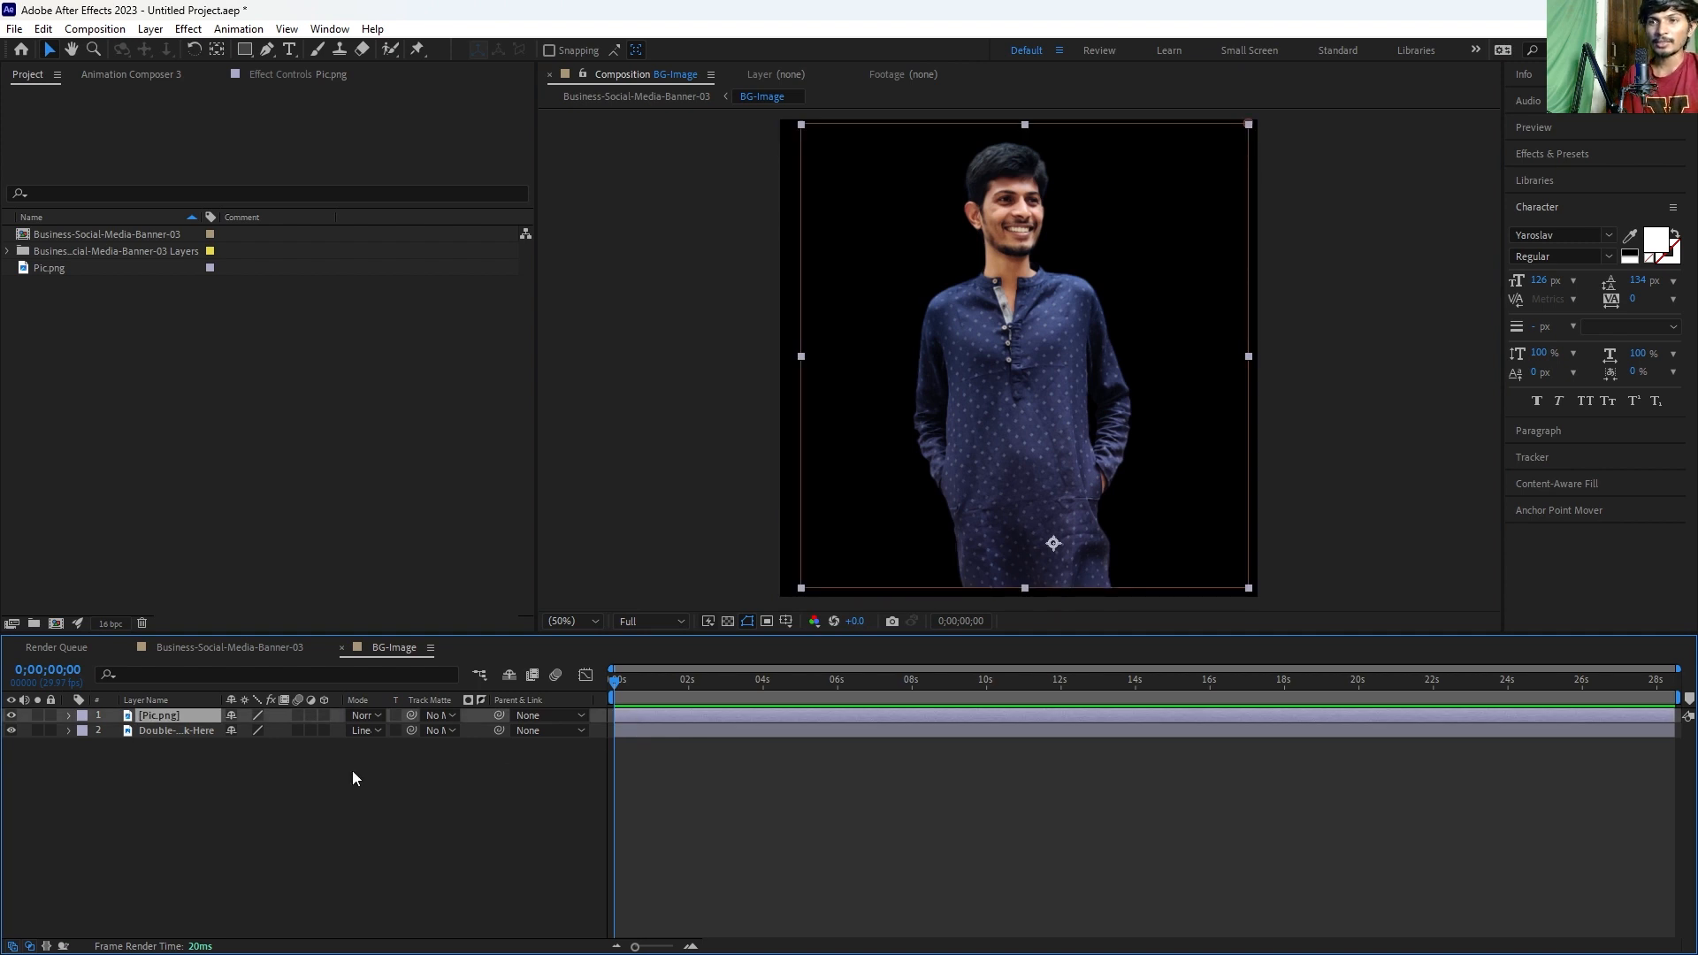
key(s)
drag(270, 730, 237, 729)
key(ctrl+alt+Home)
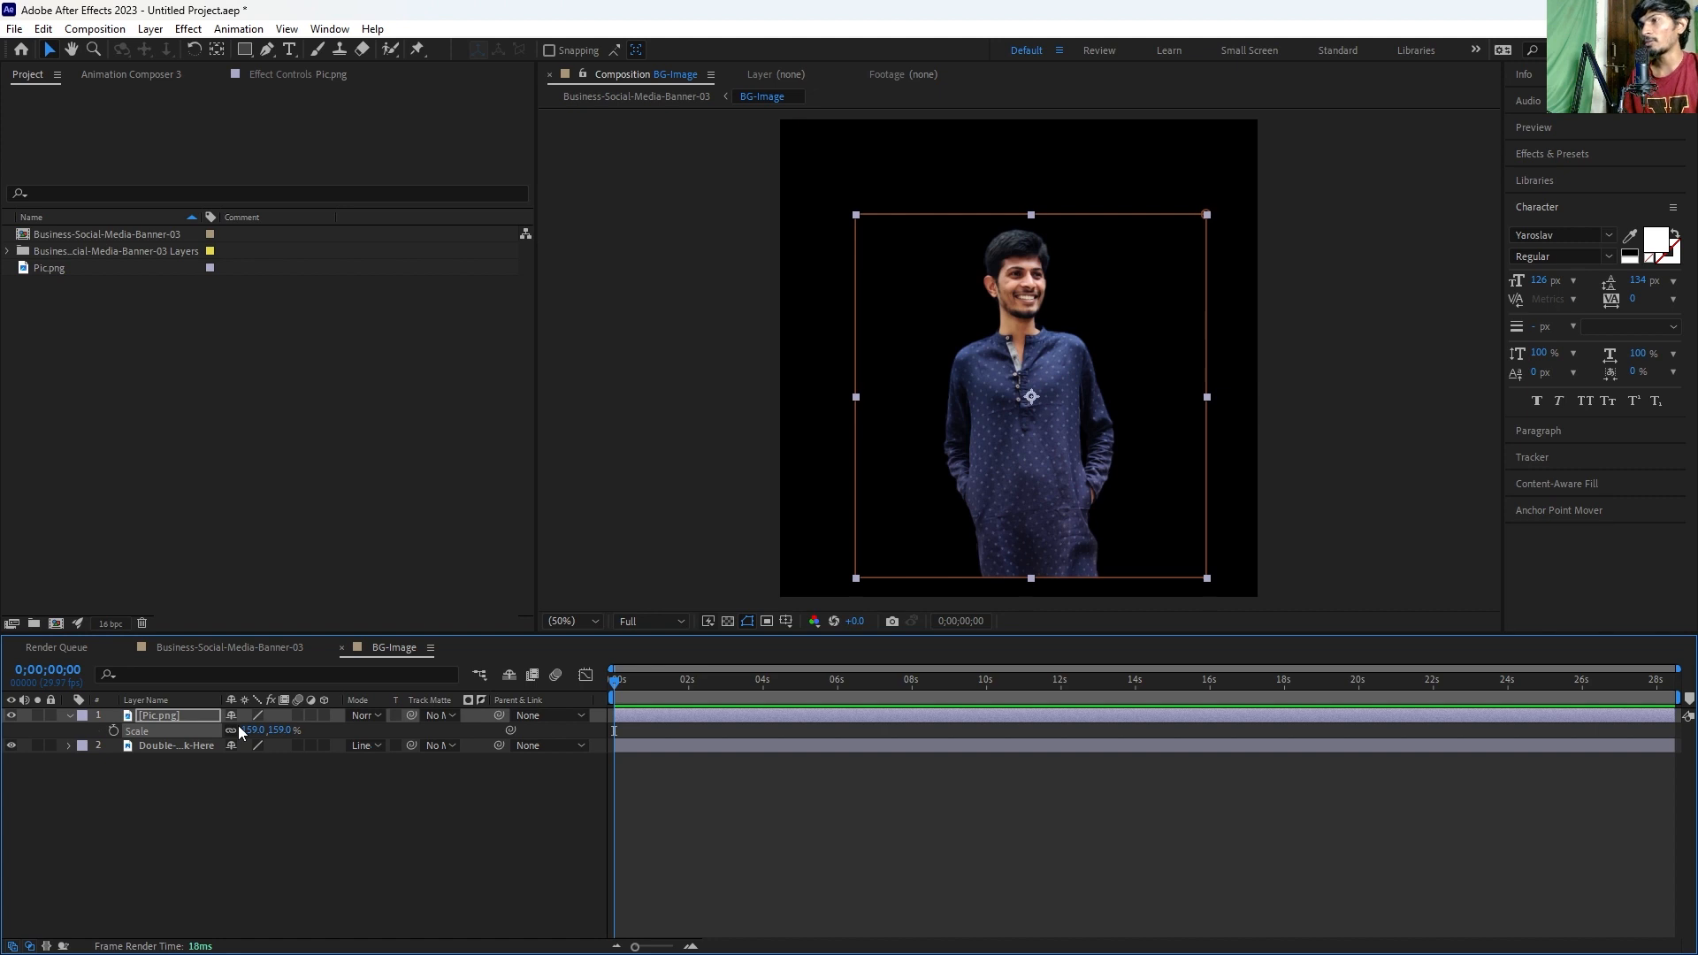
key(ctrl+Home)
click(504, 853)
click(619, 719)
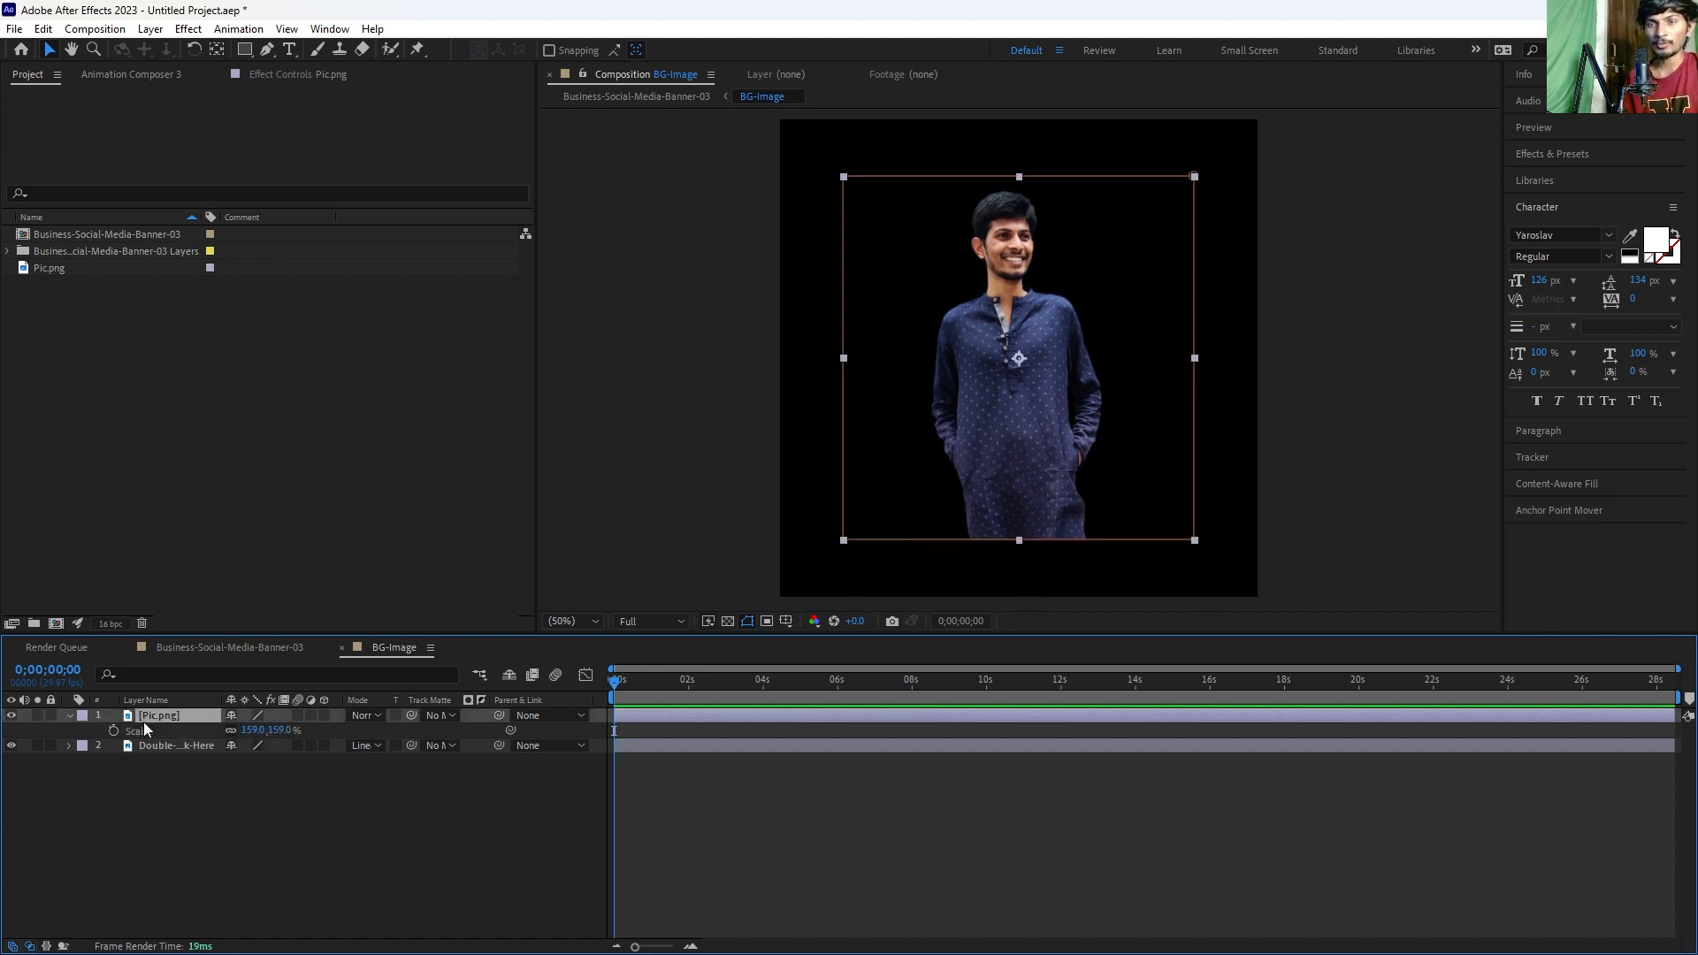
Step: Feather the Pic.png mask by 62 pixels and check it in the banner composition with the Render Queue closed
key(f)
drag(264, 749, 305, 731)
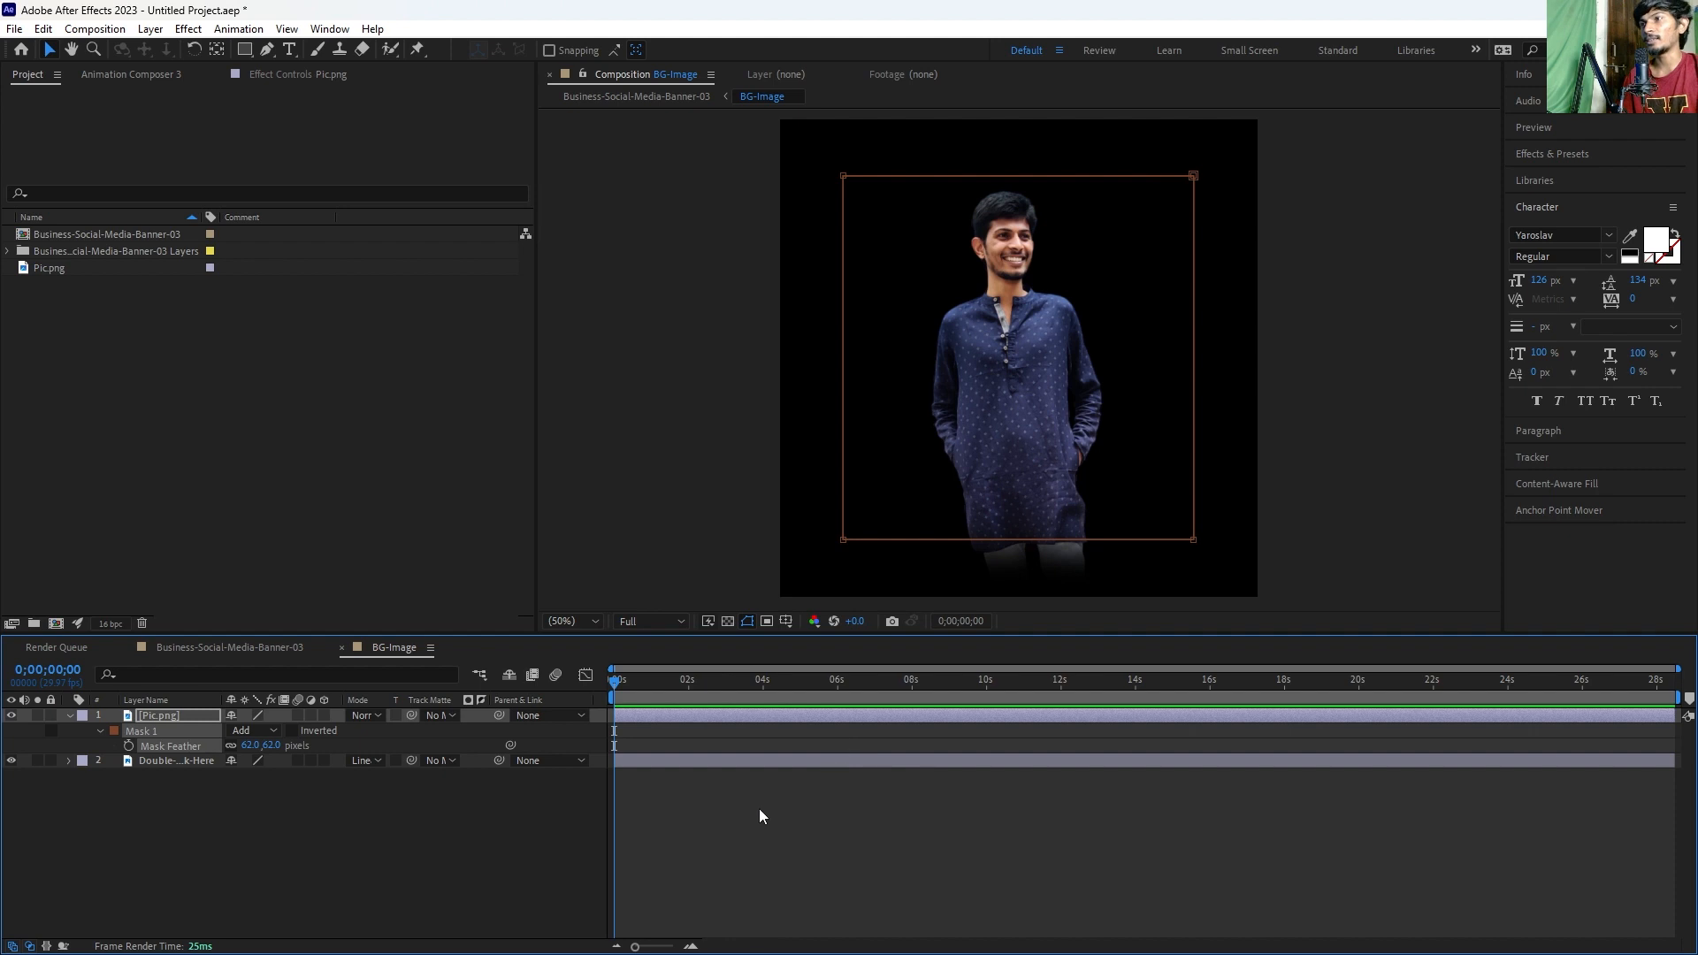
click(204, 649)
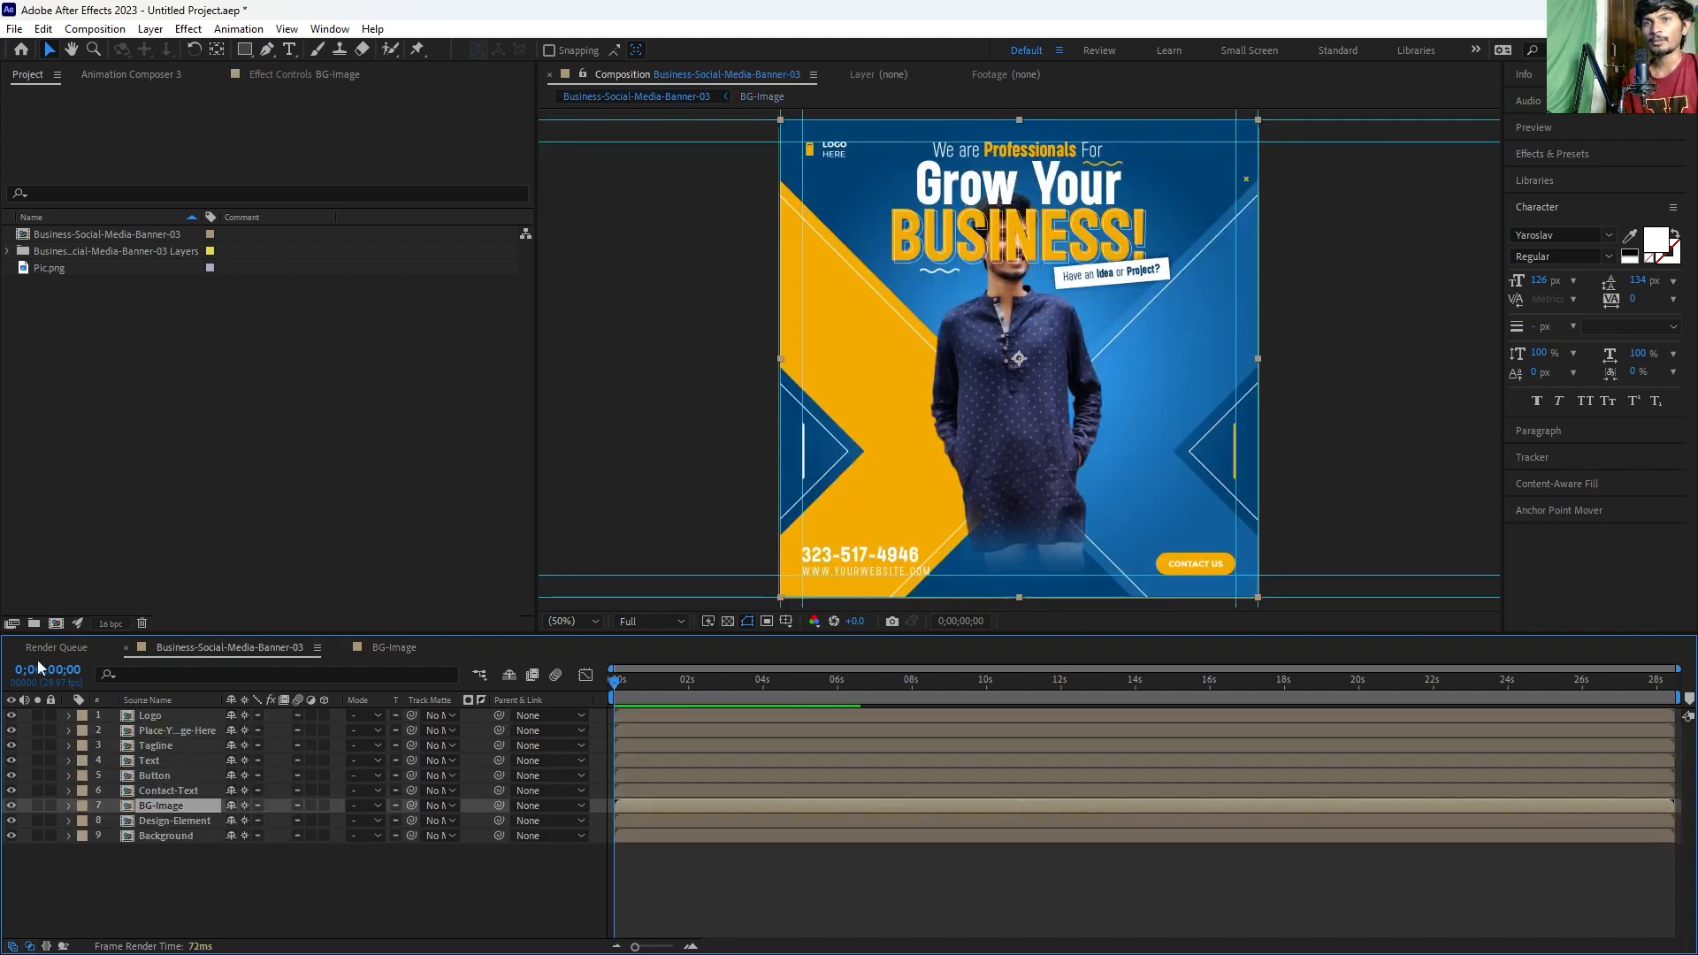
click(12, 647)
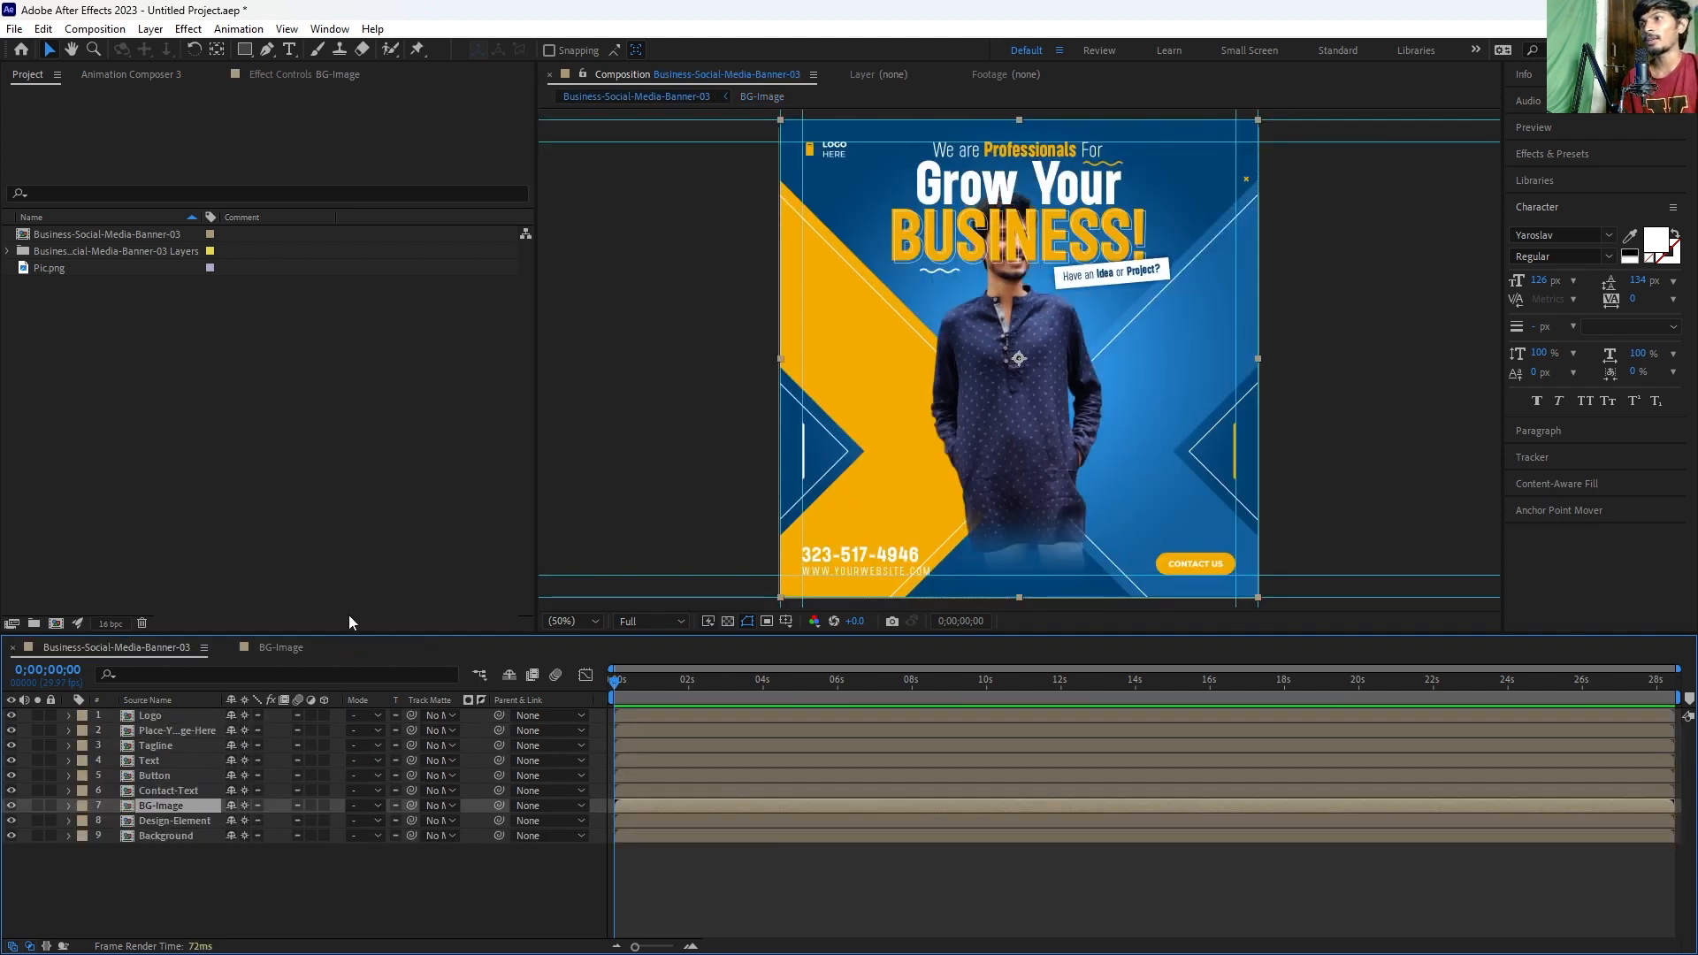
click(735, 852)
click(649, 799)
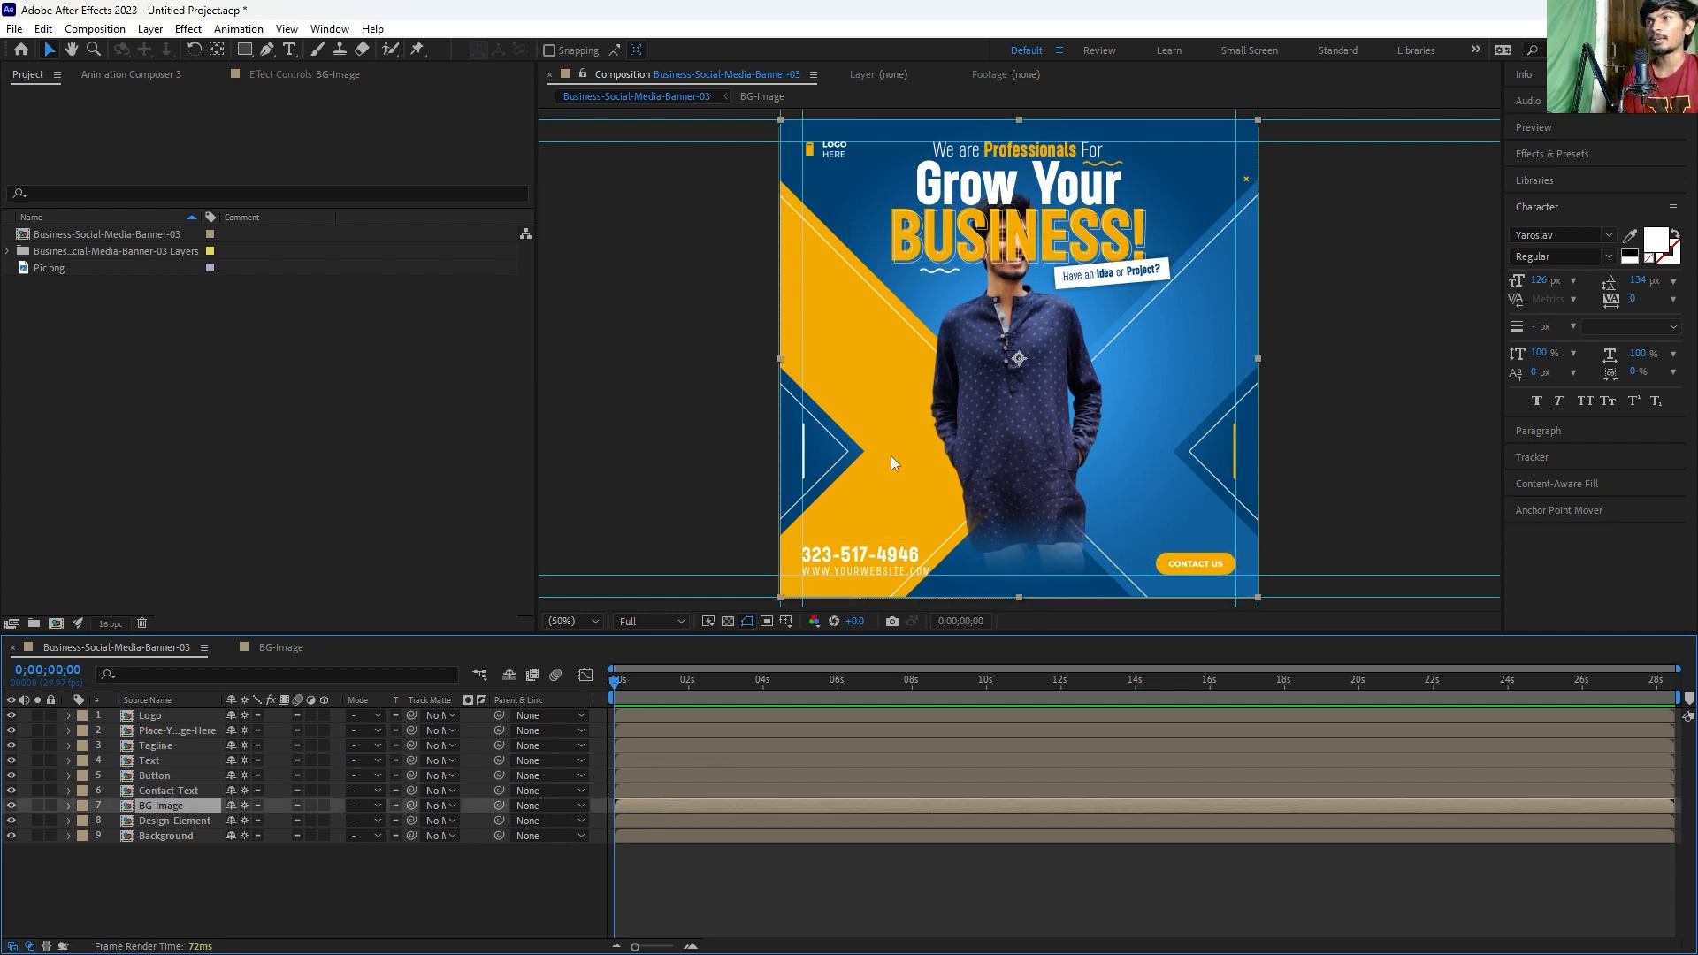
Step: In BG-Image, raise the mask's bottom edge to the person's pockets and its top edge to near the frame's top
click(272, 648)
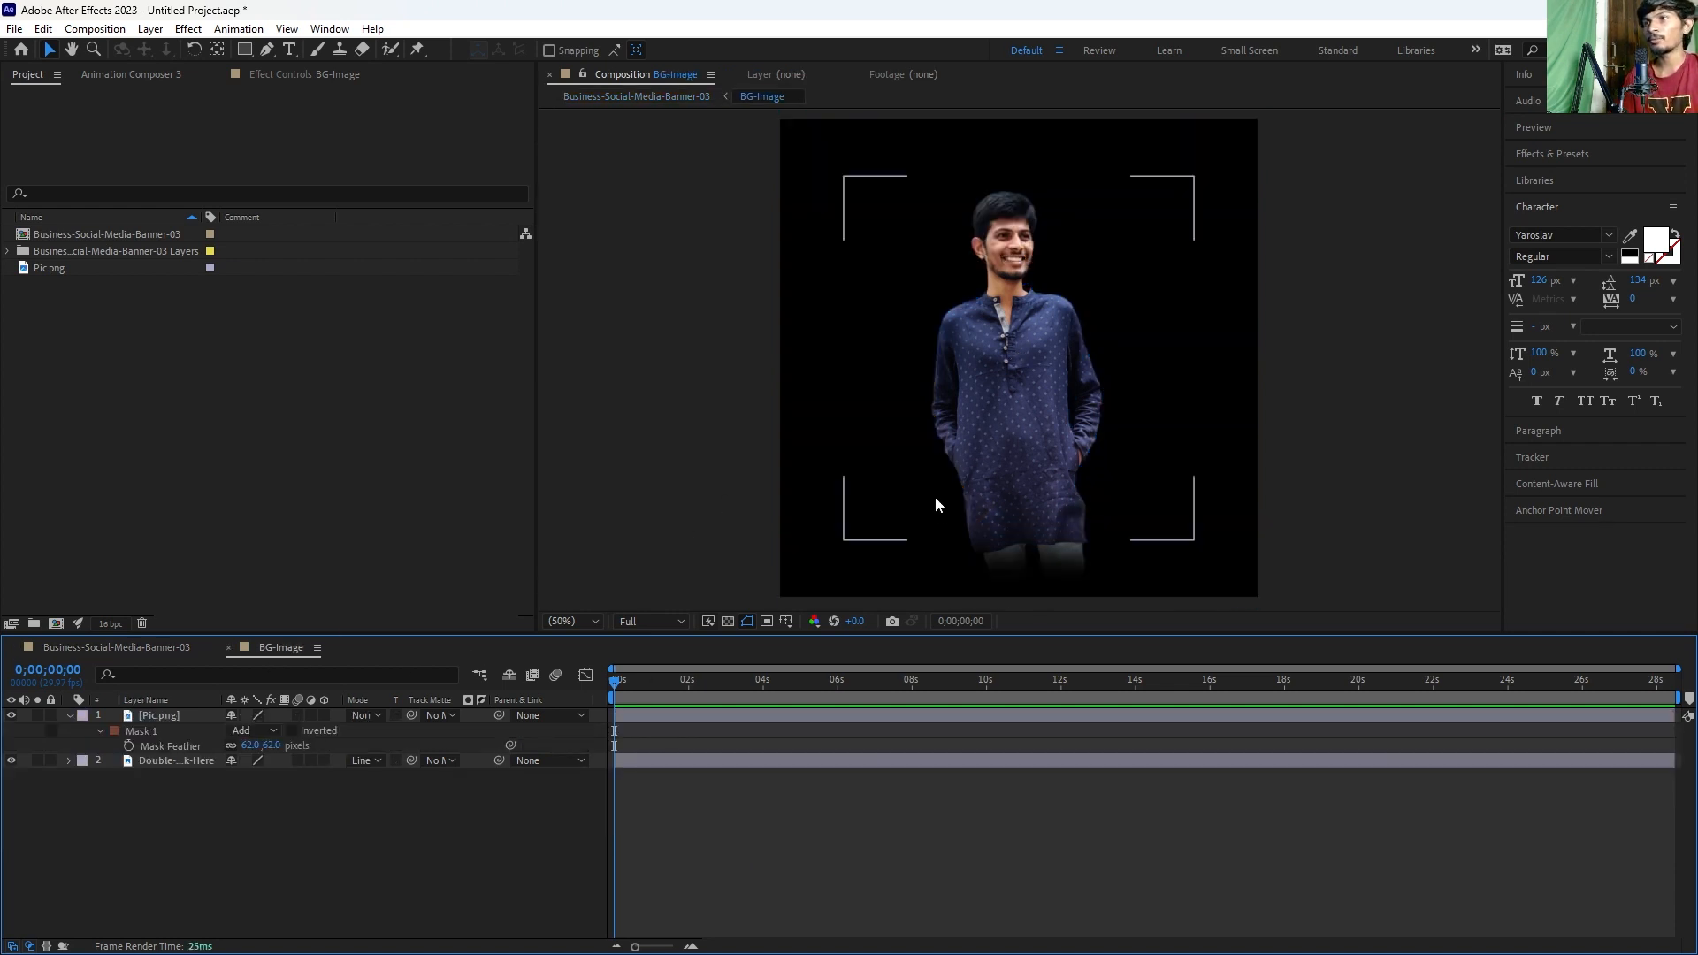
click(1014, 500)
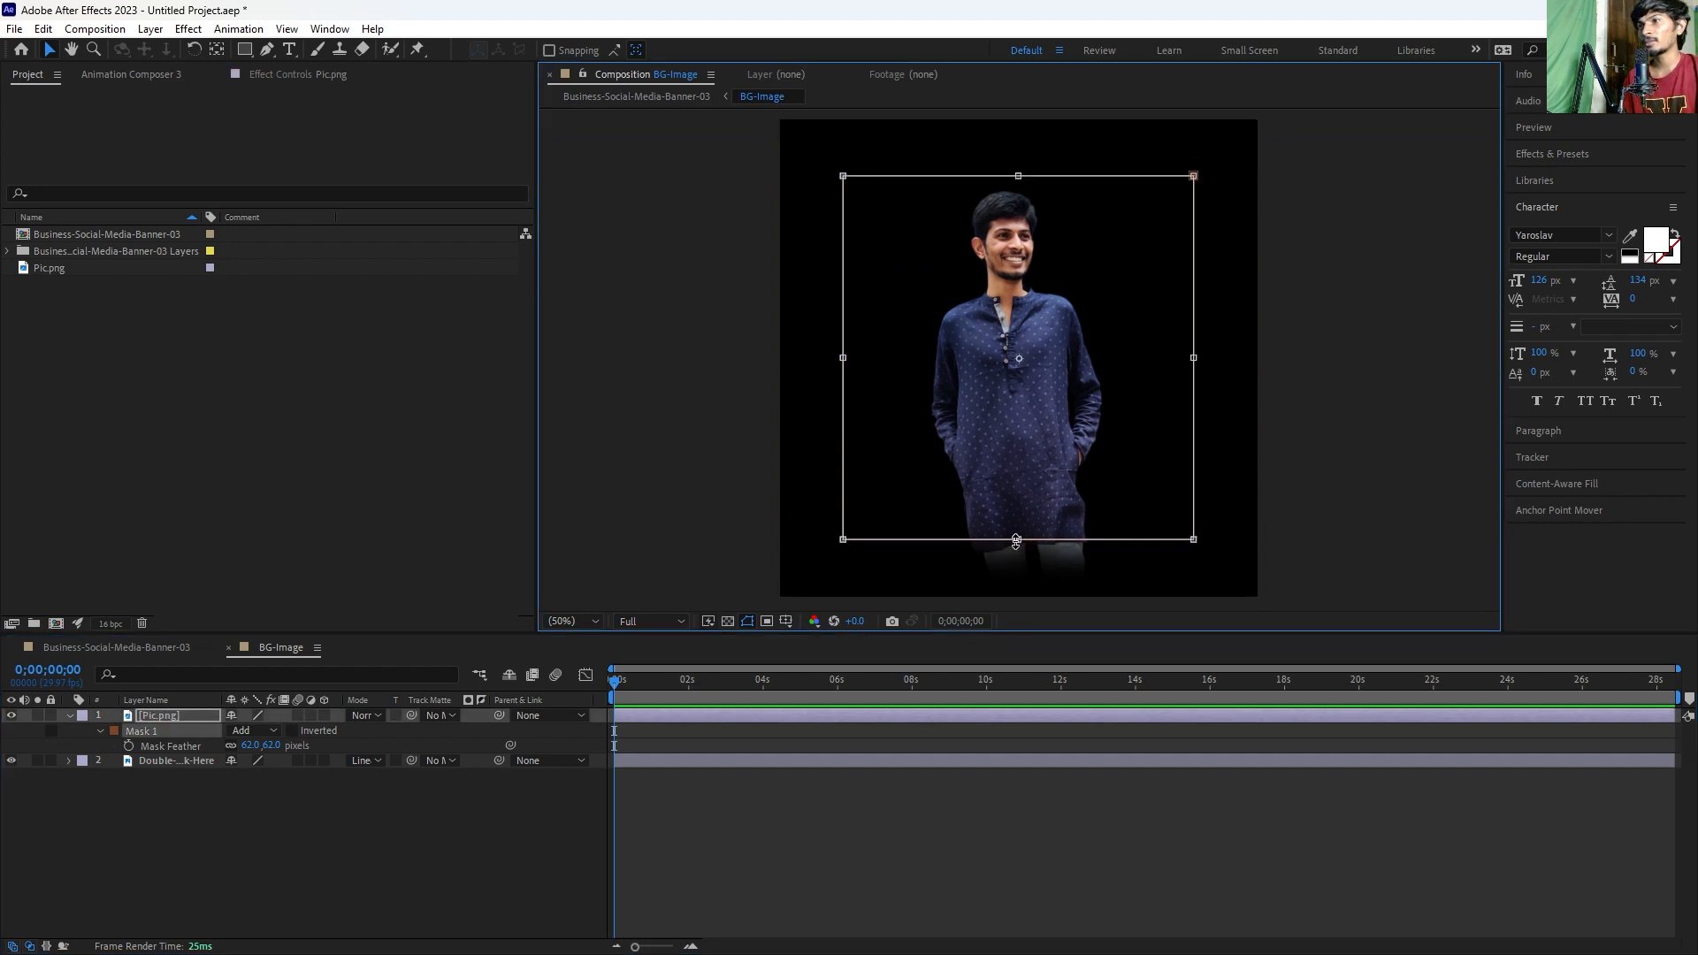
drag(1018, 538, 1019, 430)
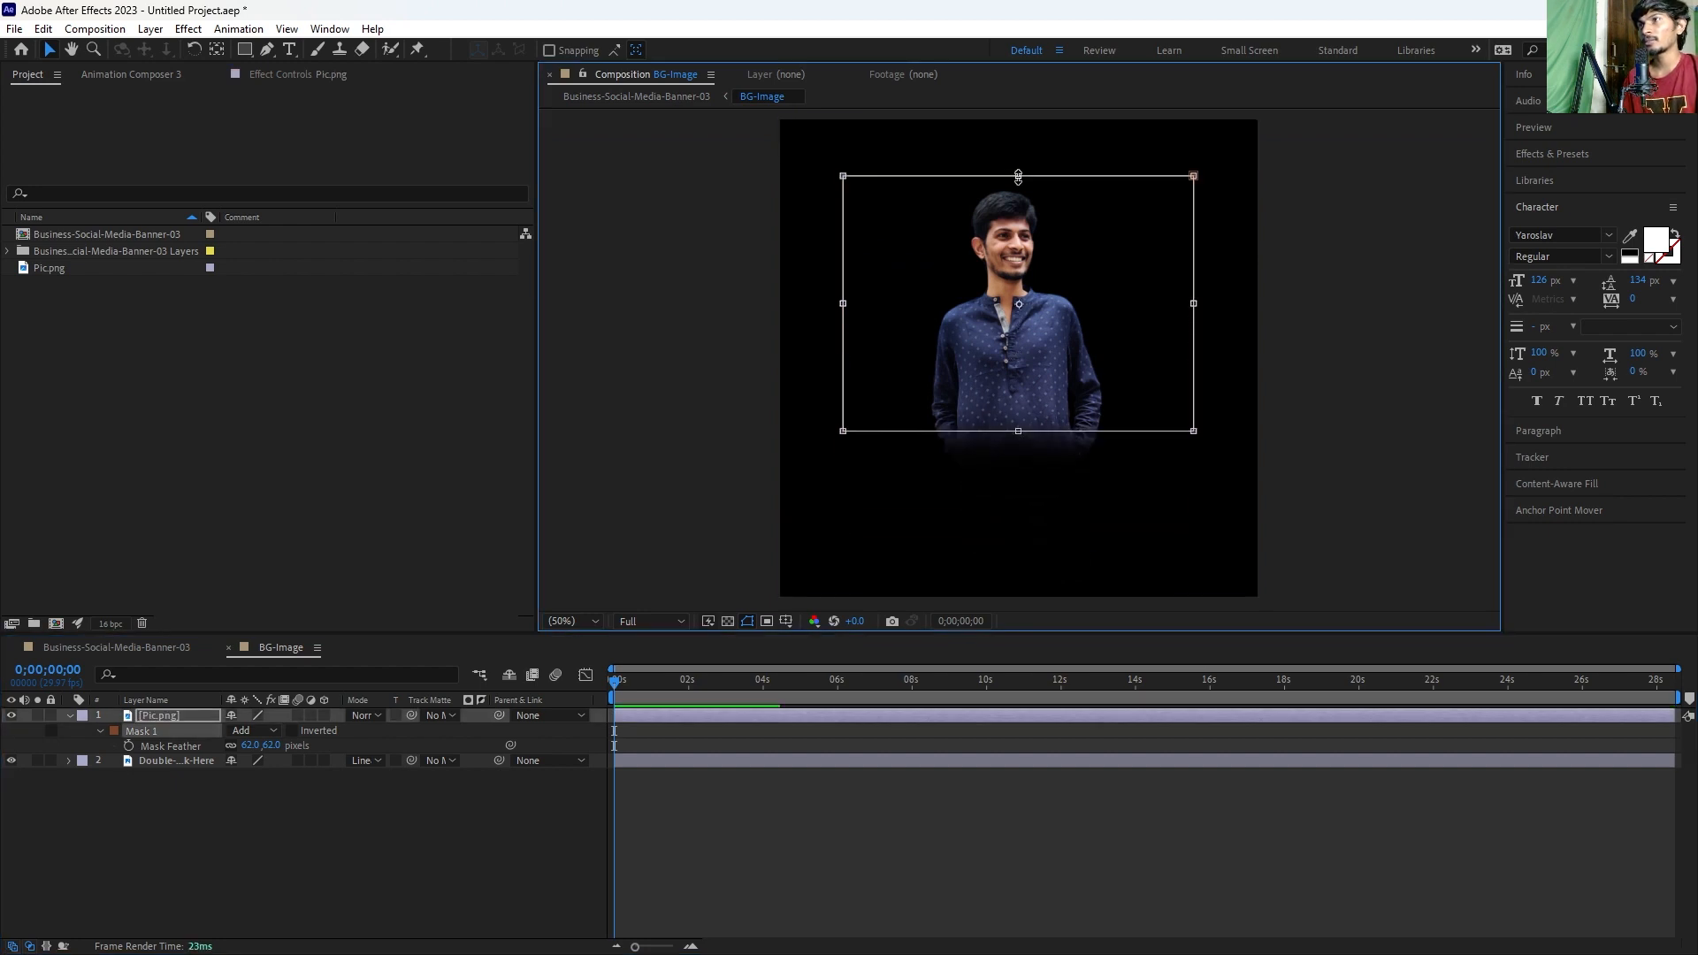
drag(1019, 176, 1019, 128)
Step: Recenter the Pic.png layer's anchor point within the resized mask and center the layer in the frame
click(876, 778)
click(813, 712)
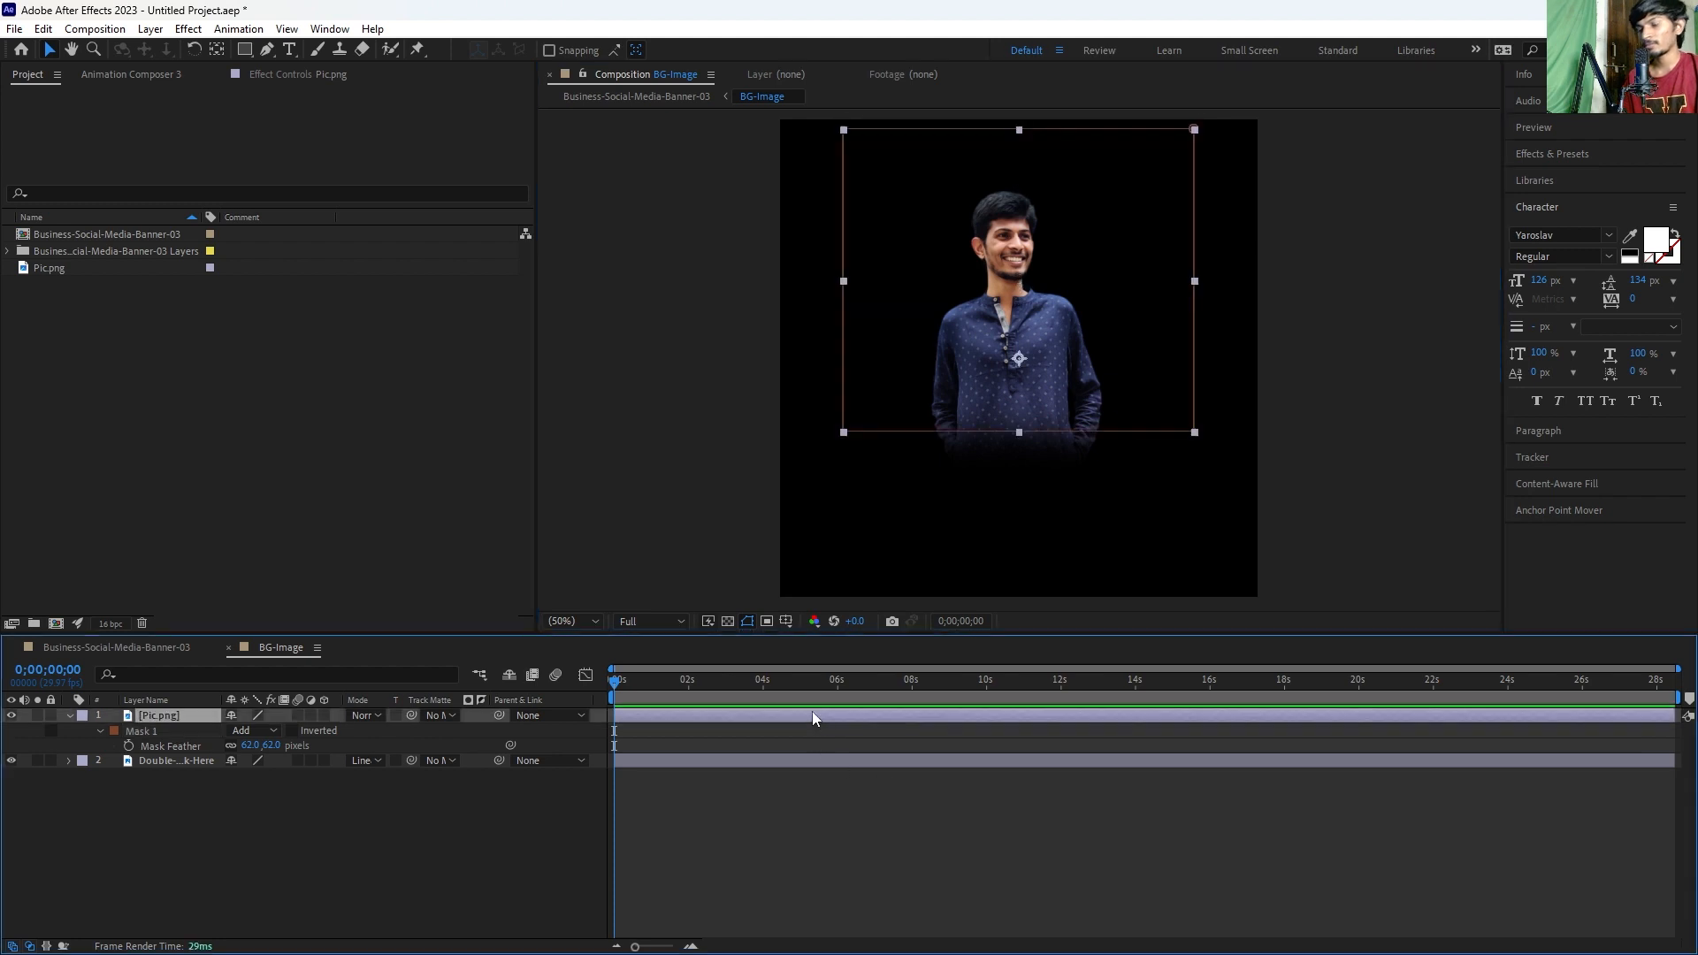
key(Return)
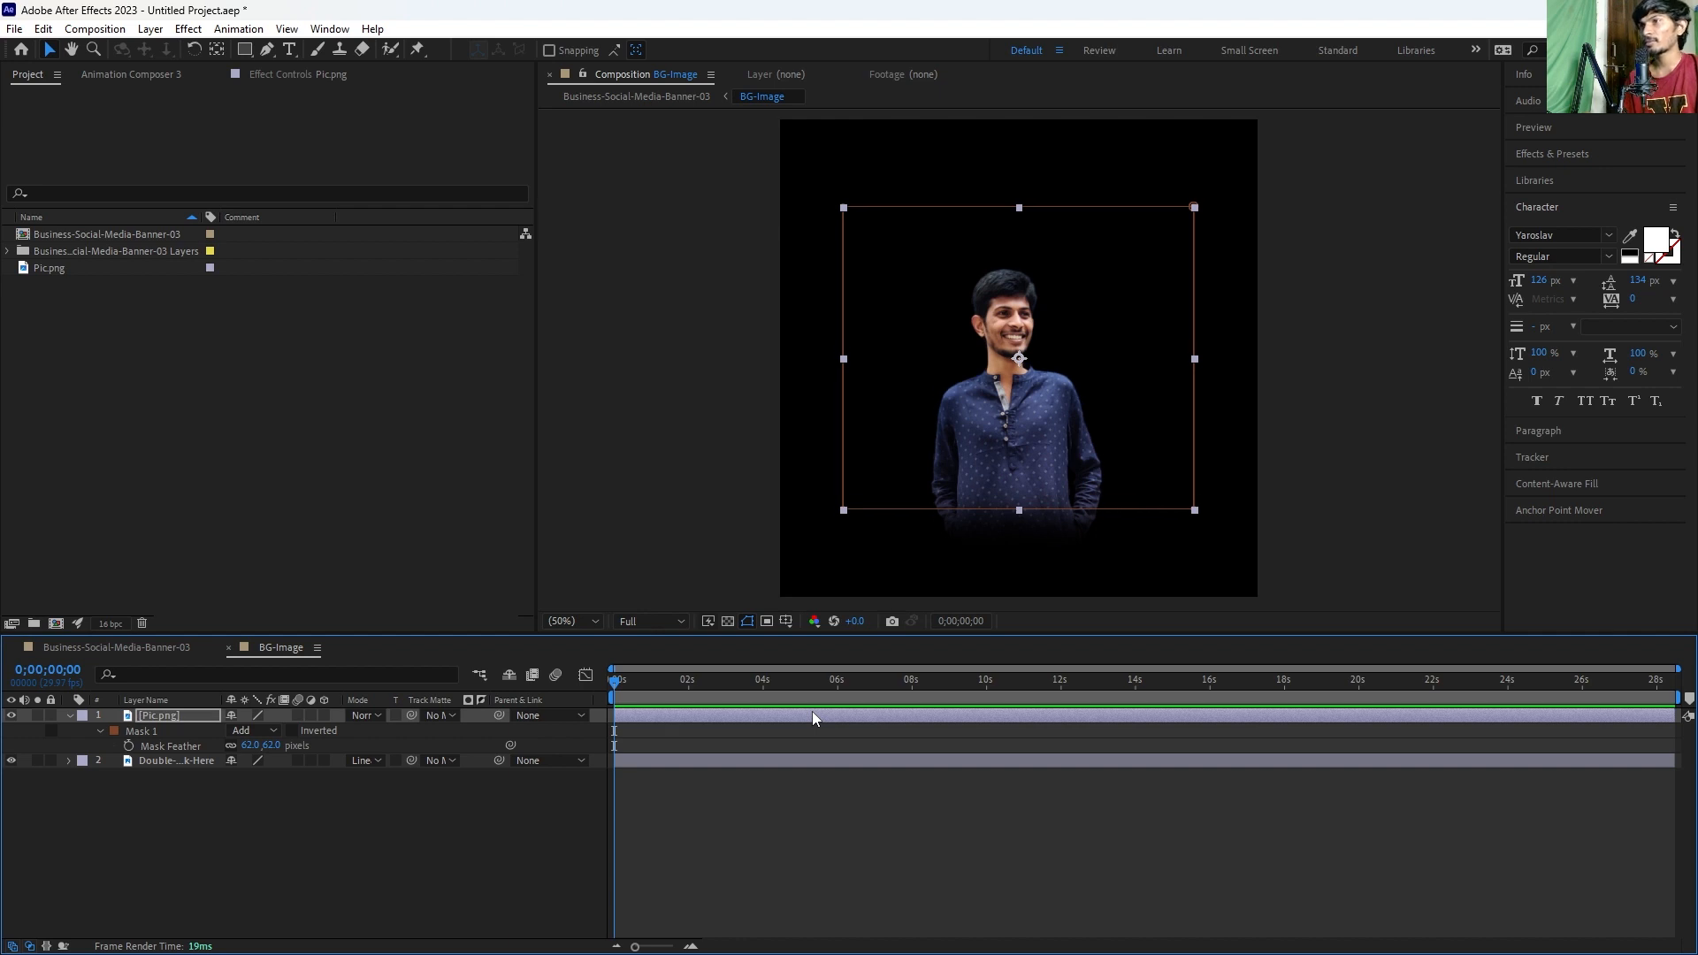
click(661, 820)
Step: Apply the Exposure effect to Pic.png, raise its master exposure slightly, and check the result in the banner composition
click(640, 714)
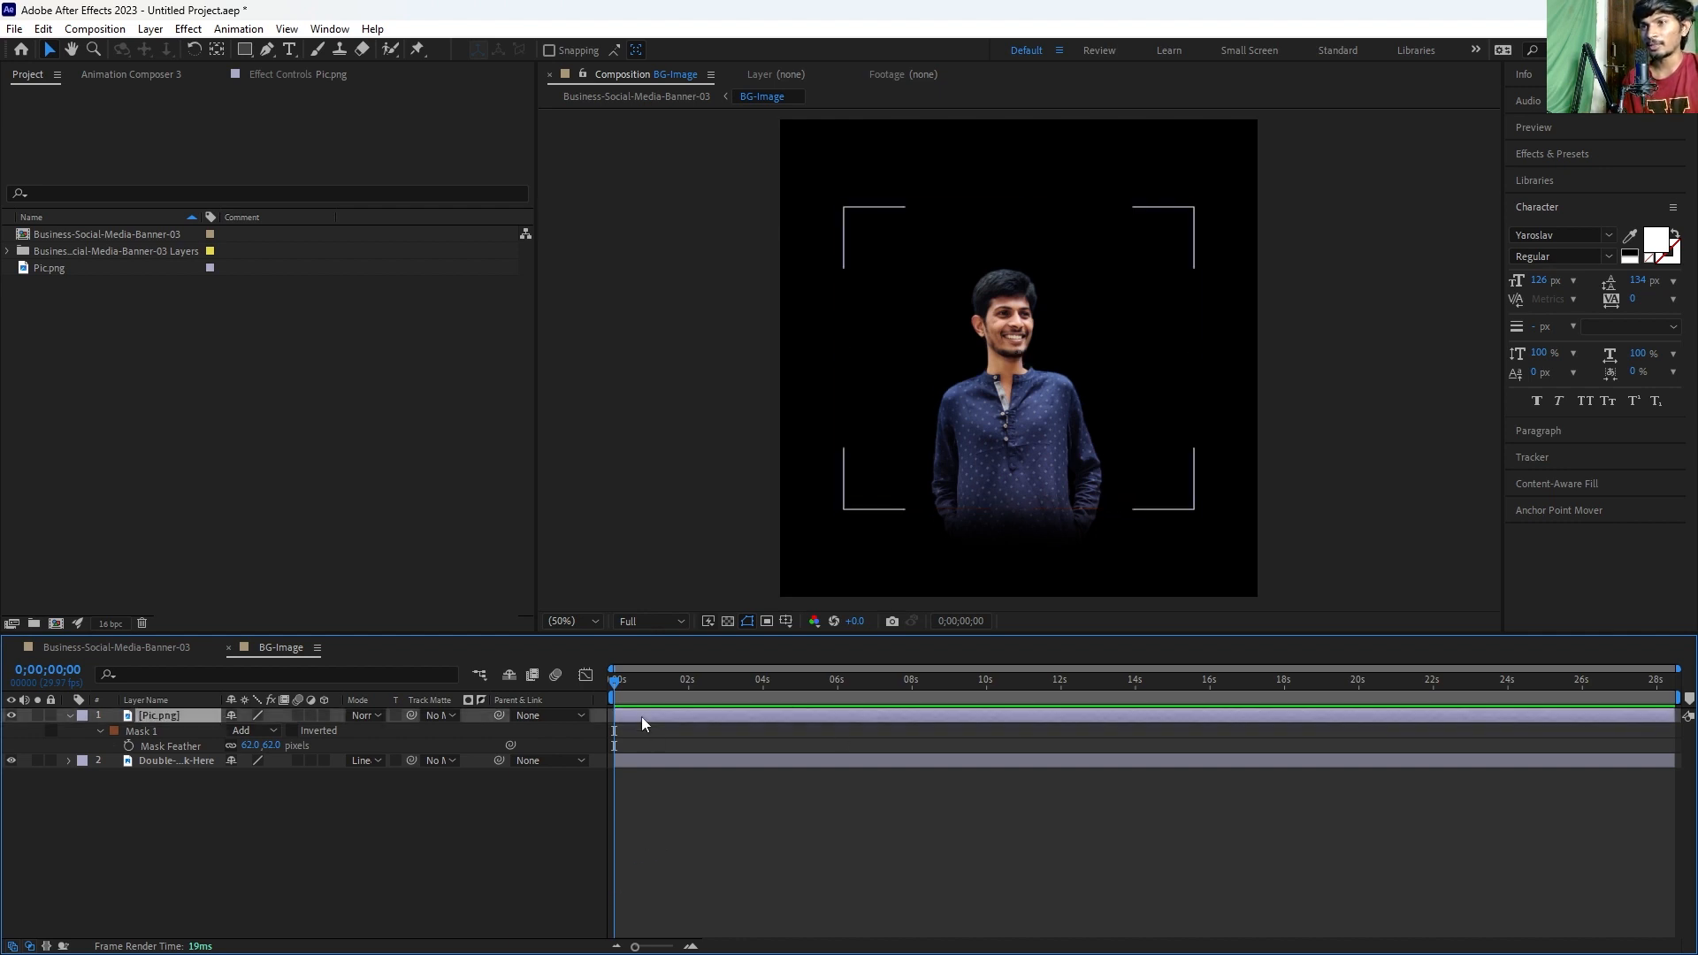
key(ctrl+space)
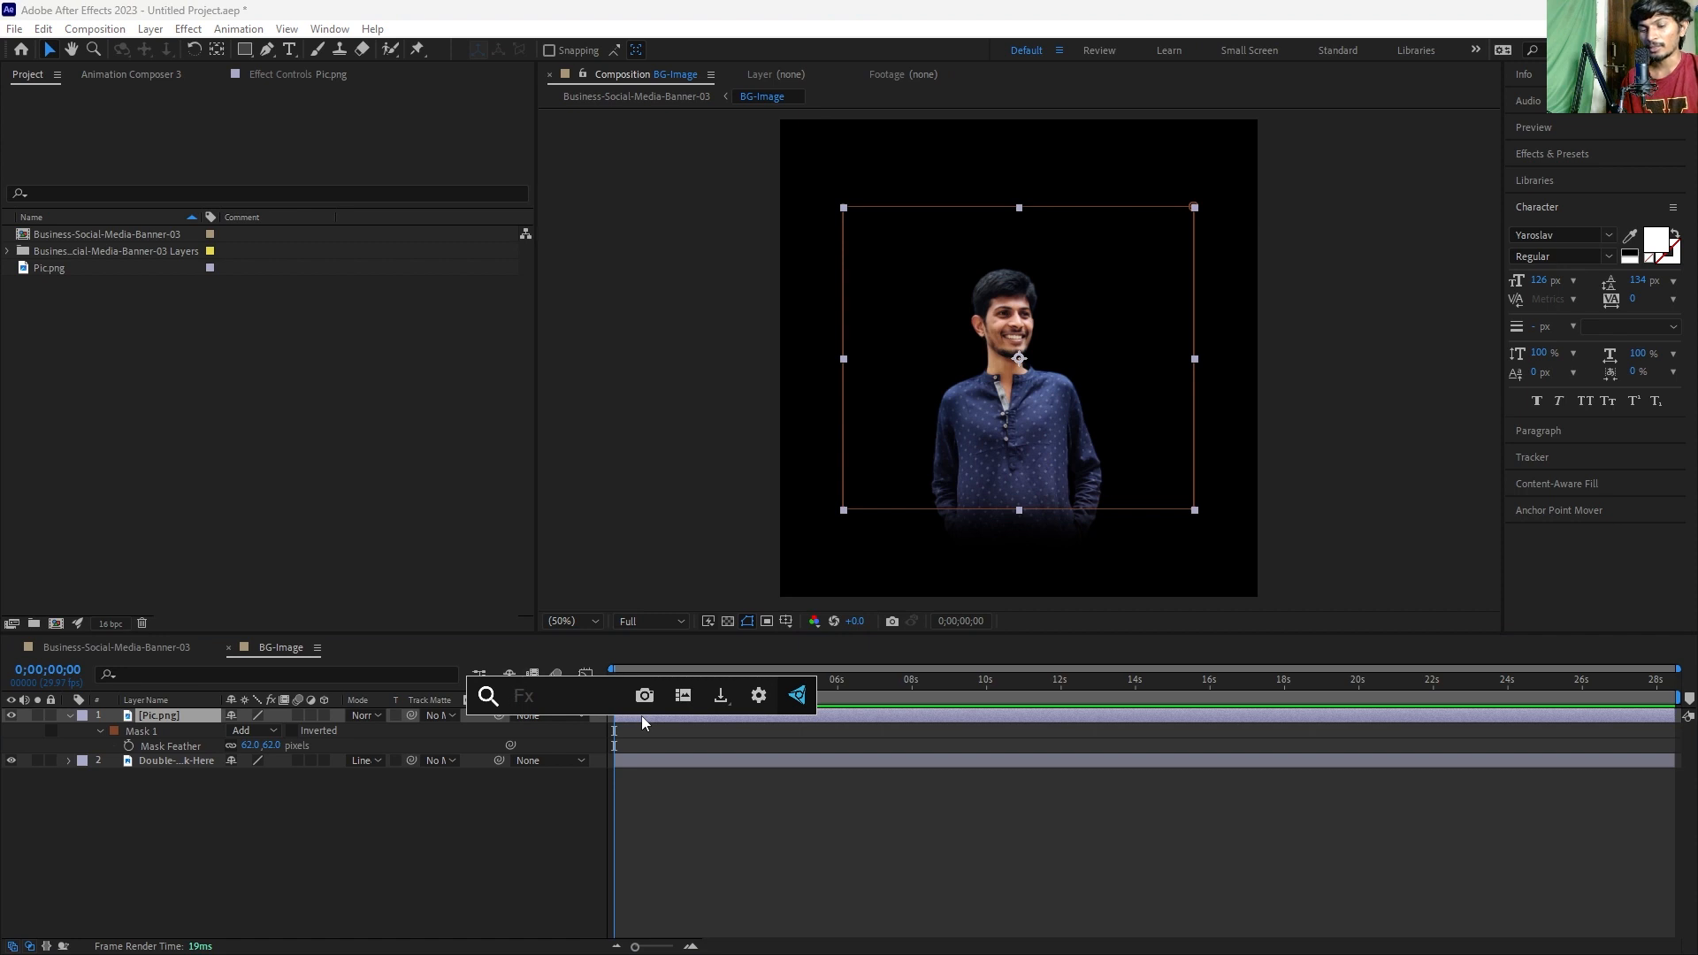
text(expose)
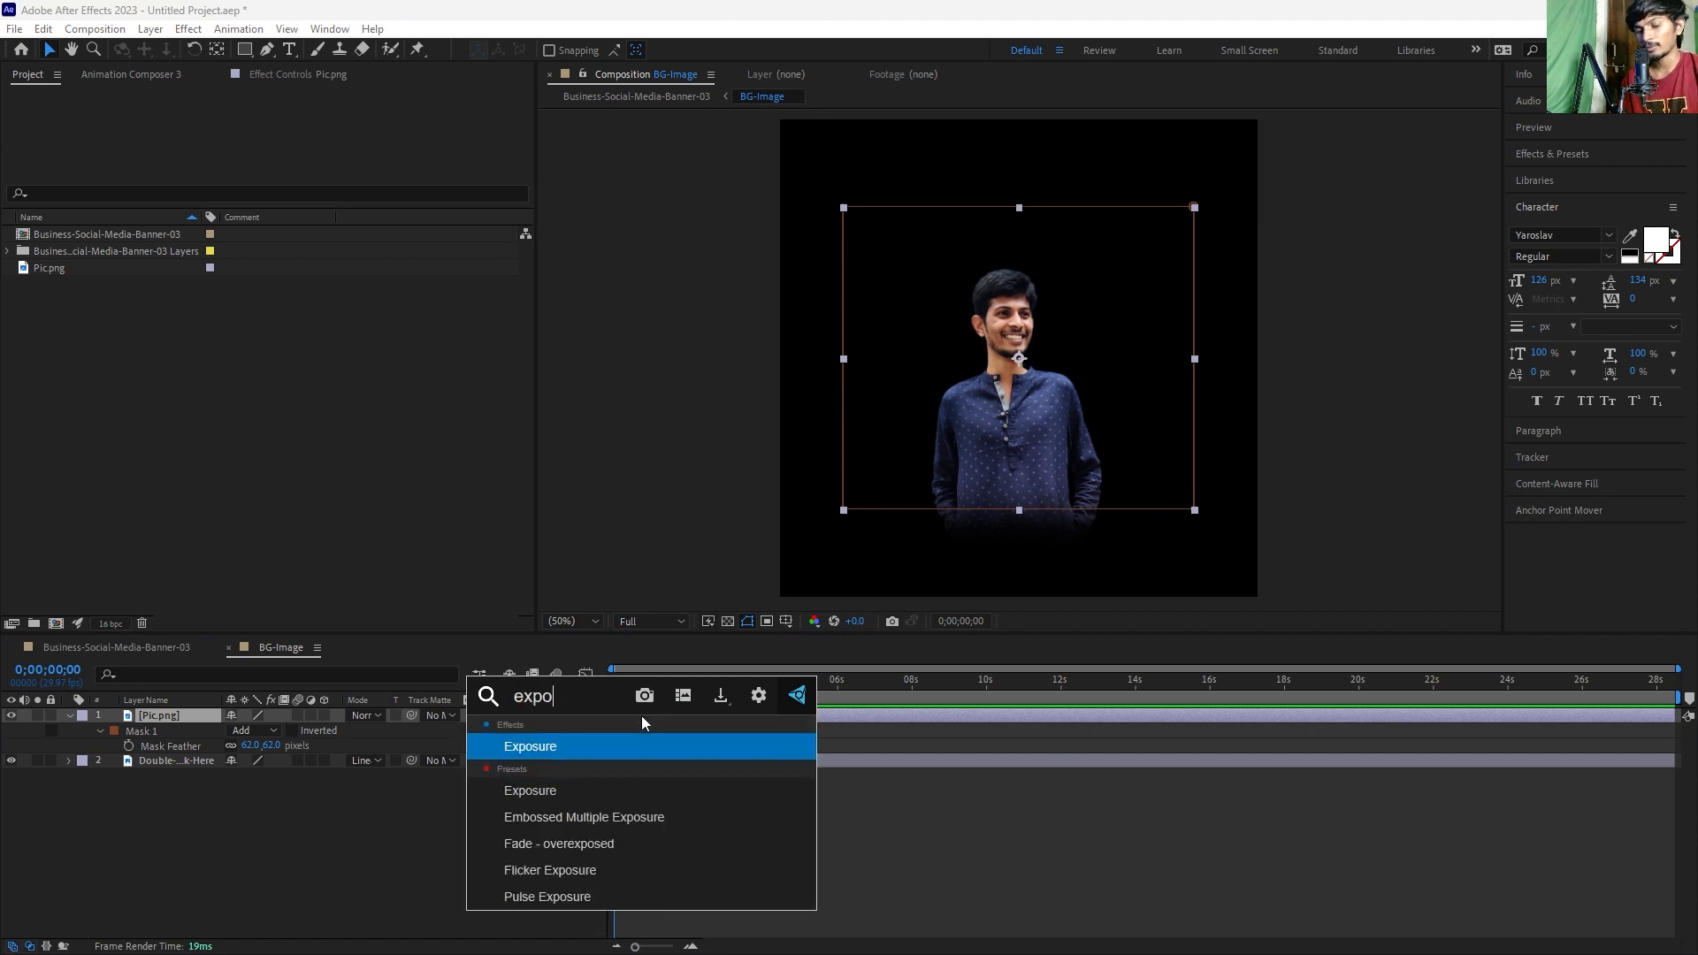
key(BackSpace)
key(Return)
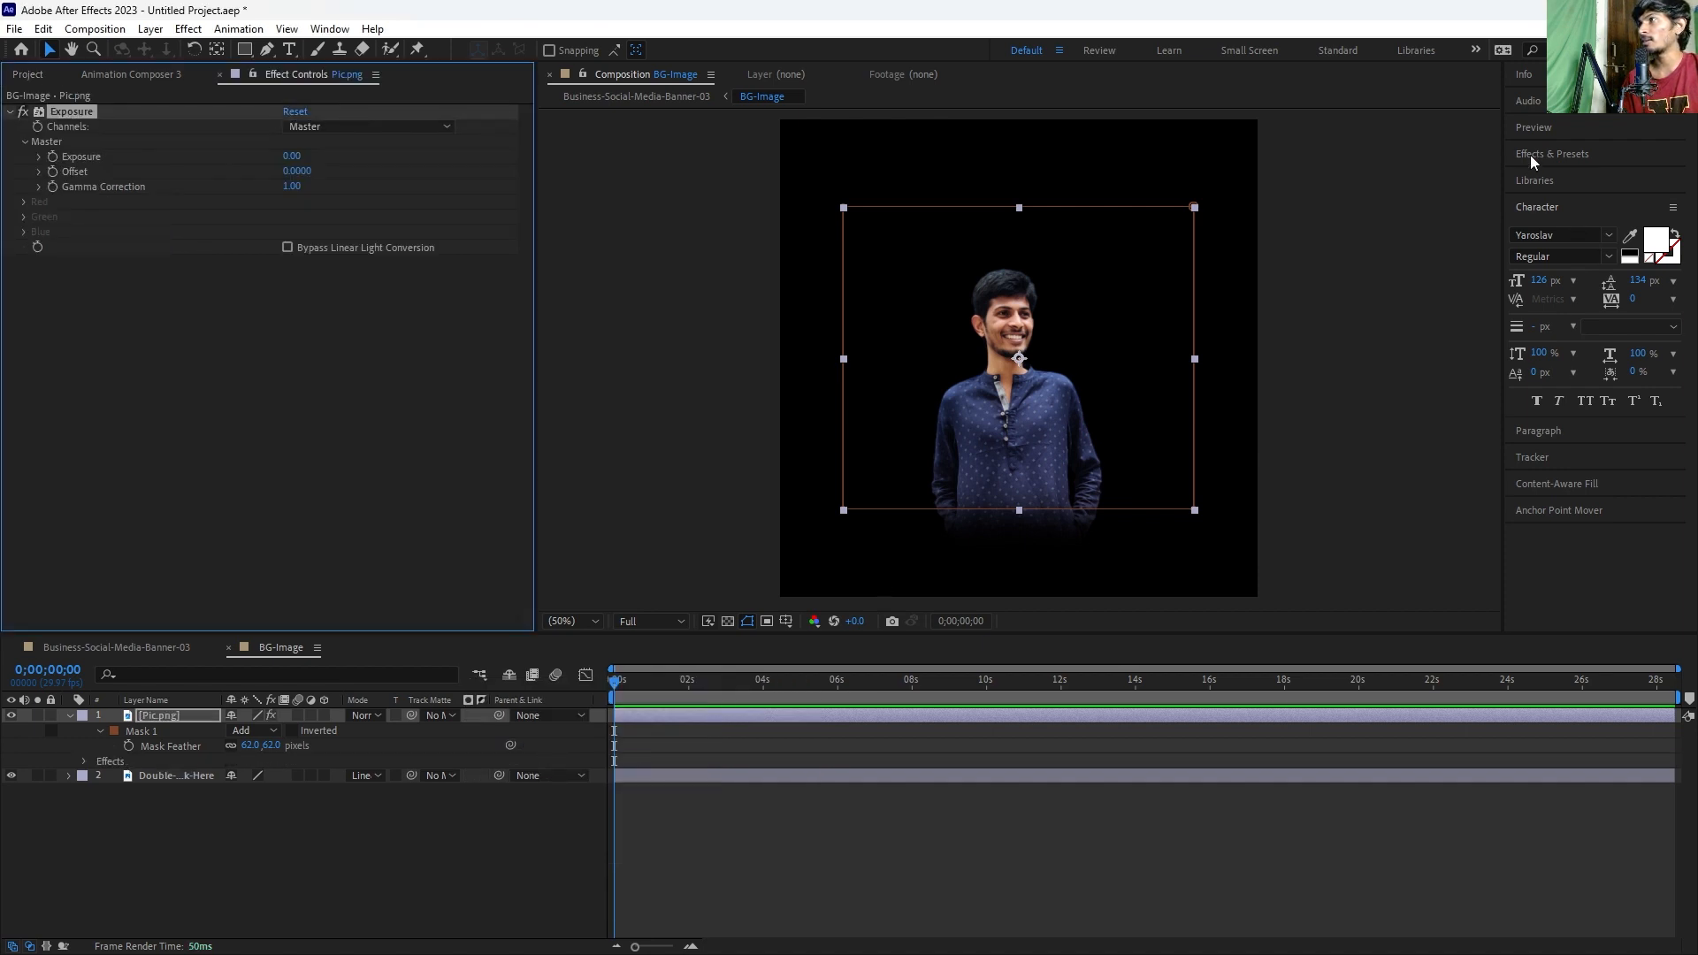
click(148, 725)
drag(291, 156, 325, 162)
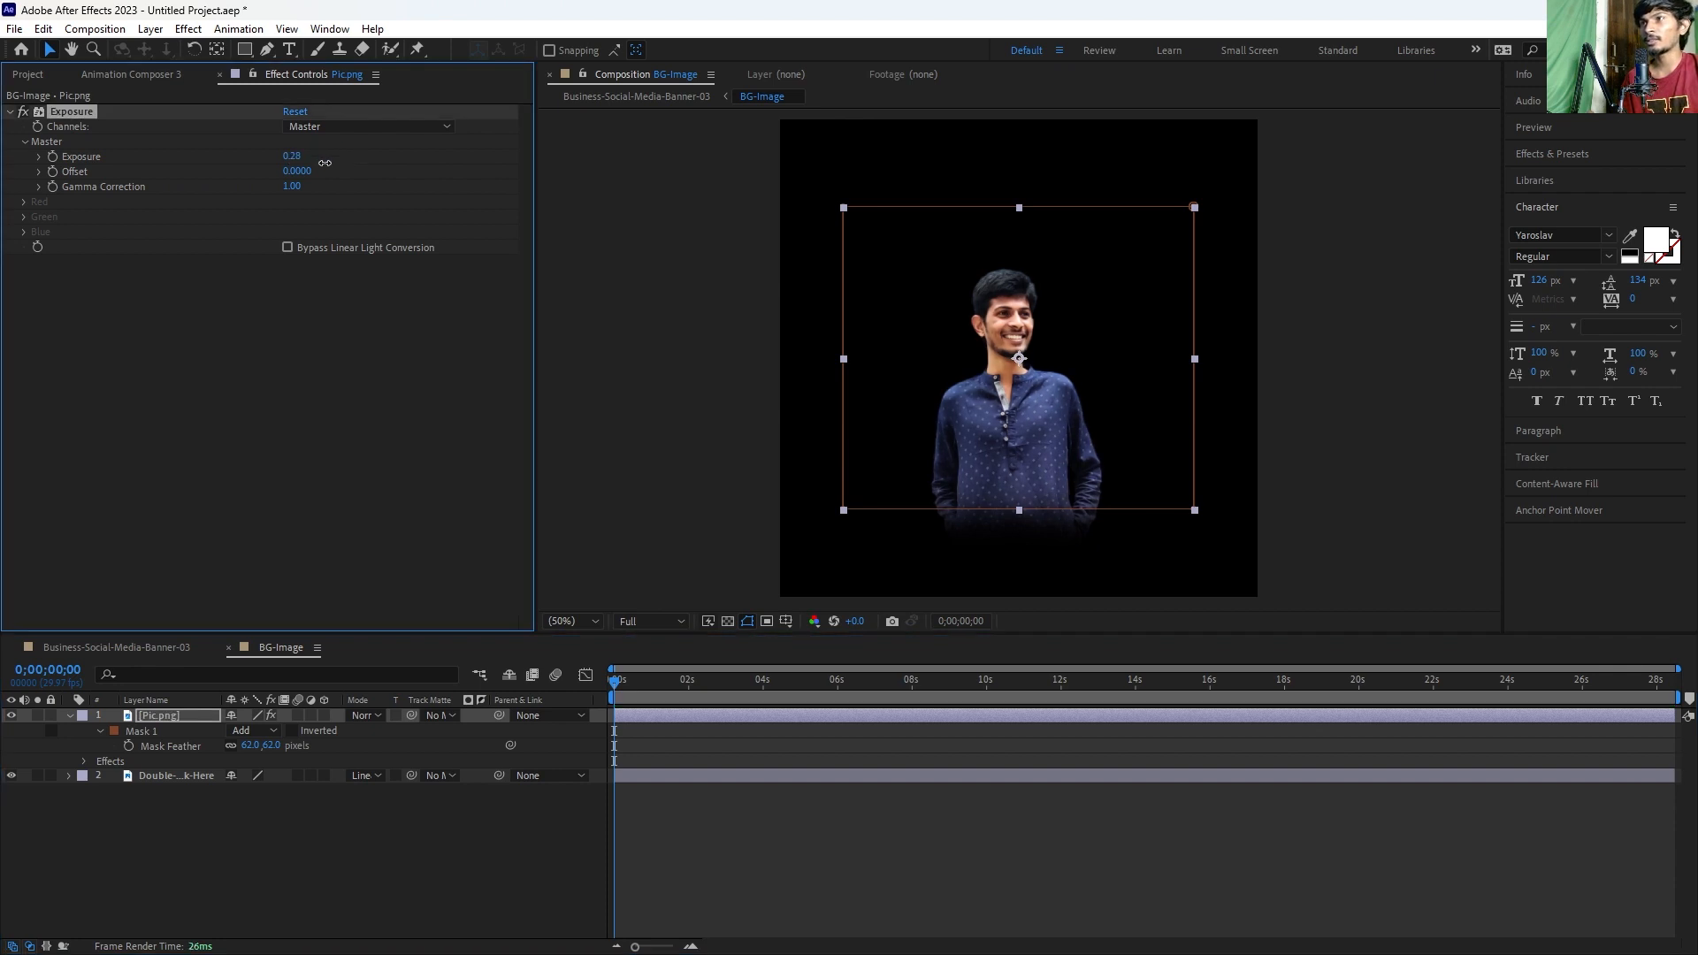
click(136, 646)
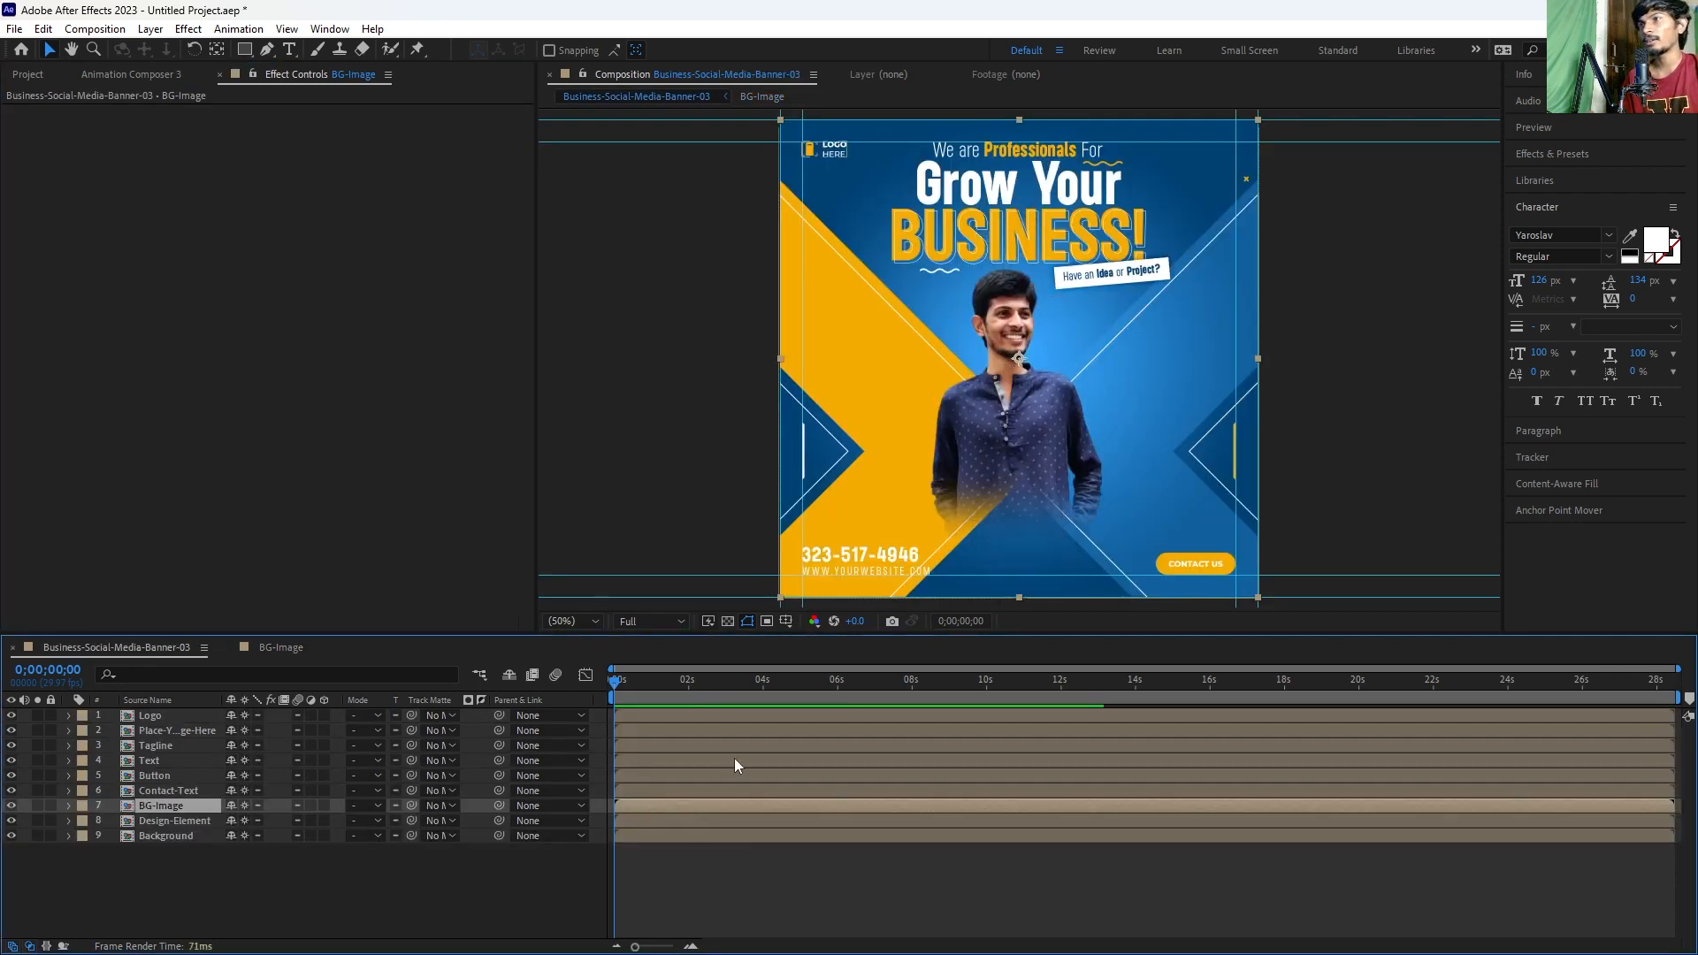
click(755, 878)
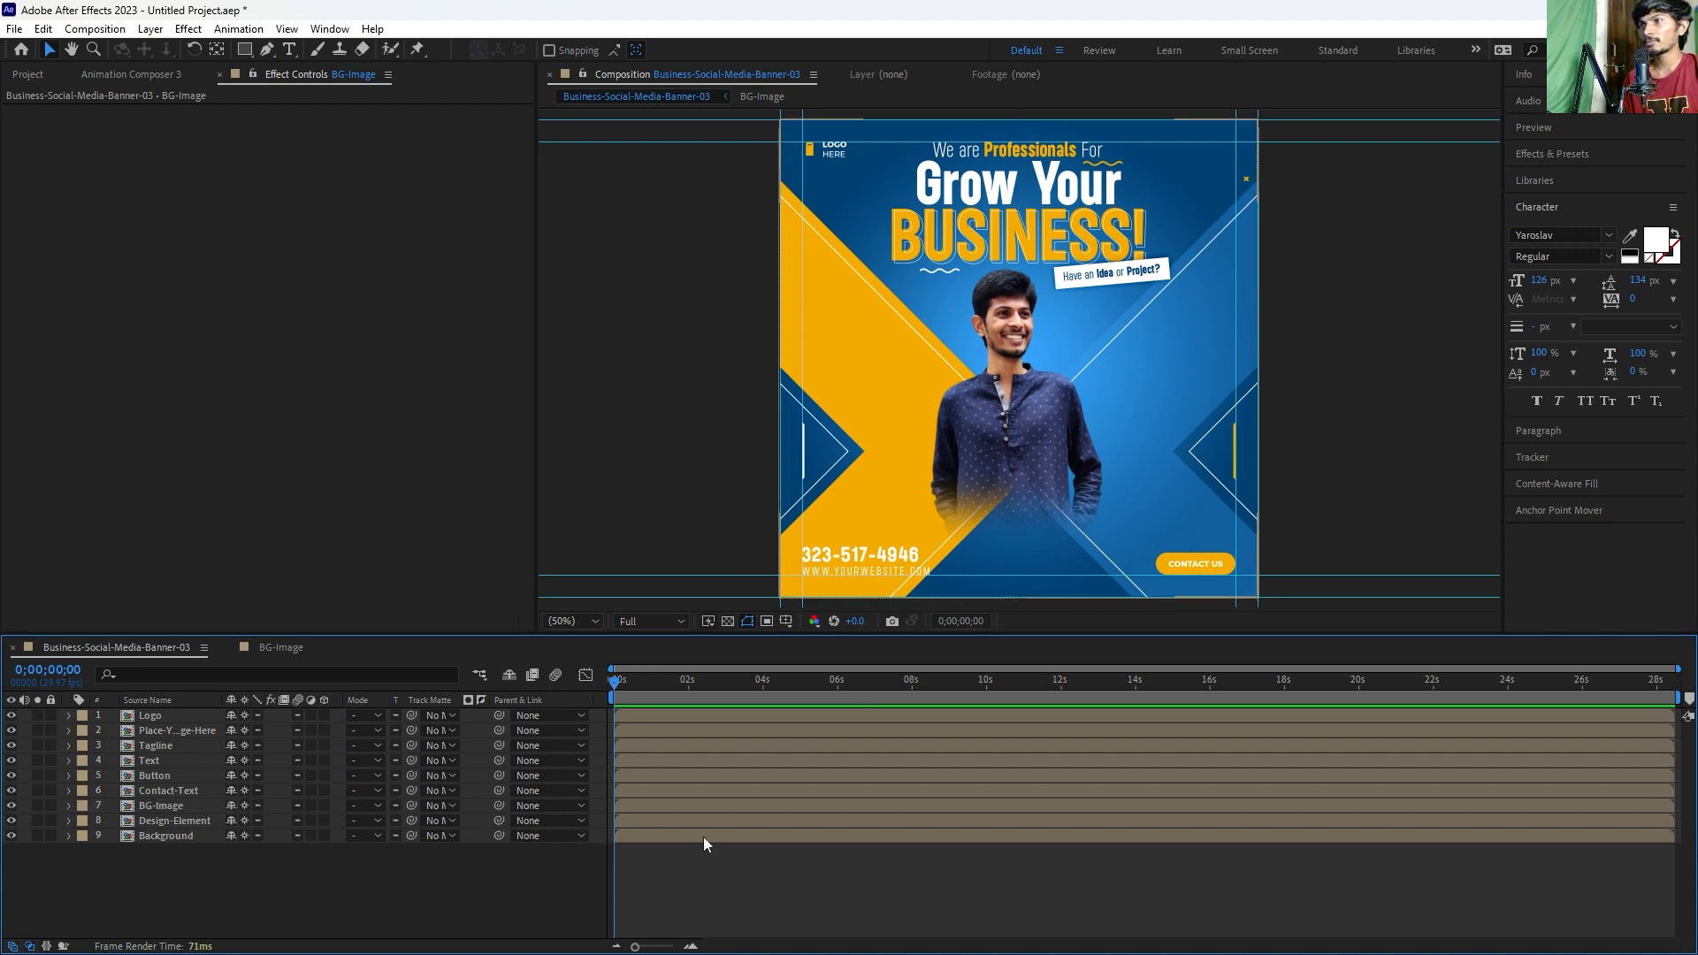
Step: Set the feather of the Pic.png mask in BG-Image to 72 pixels
click(270, 647)
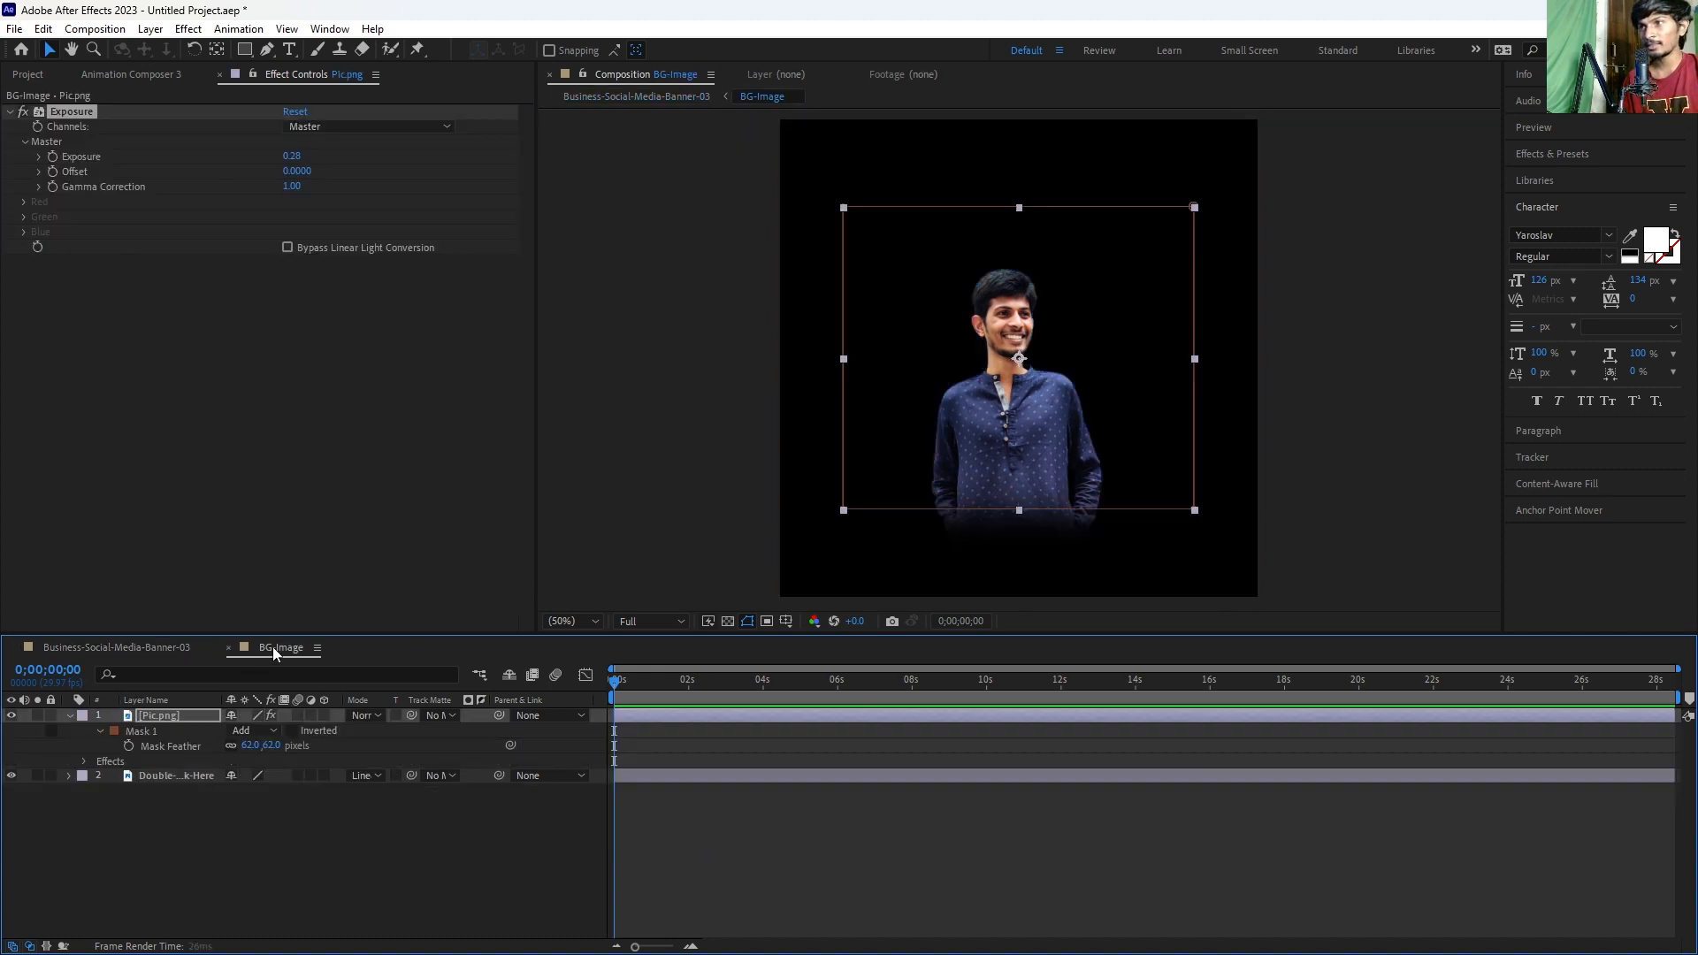
click(1013, 510)
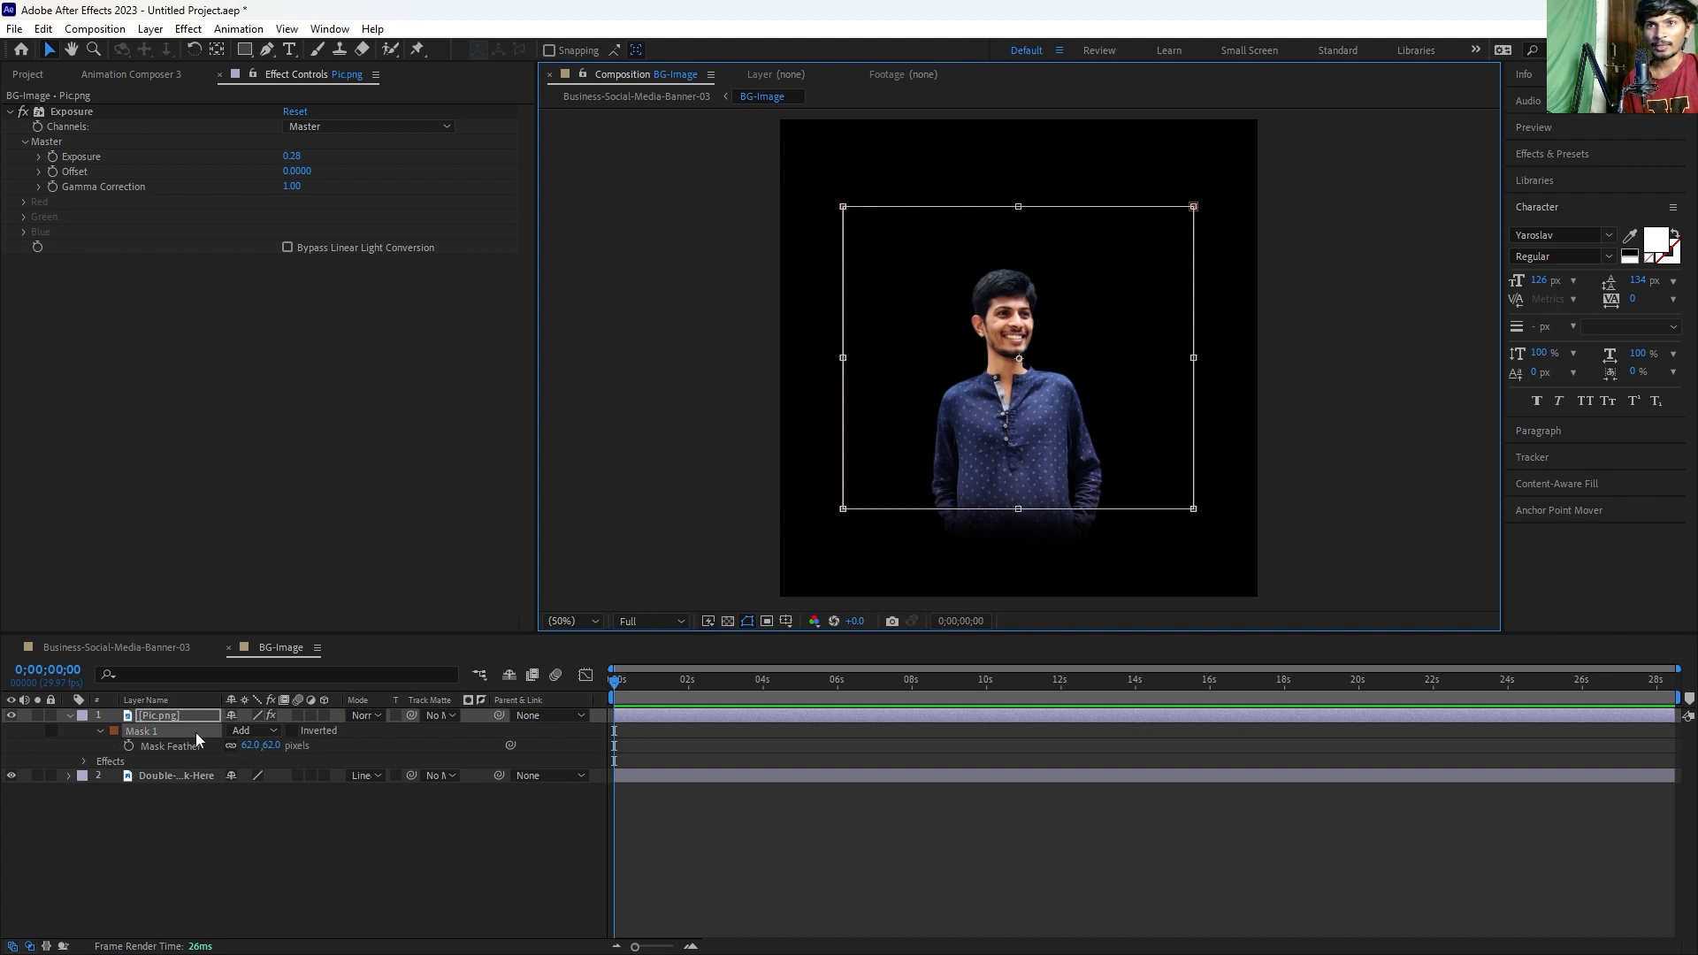
mouse_move(270, 745)
mouse_down()
mouse_move(310, 736)
mouse_move(282, 733)
mouse_up()
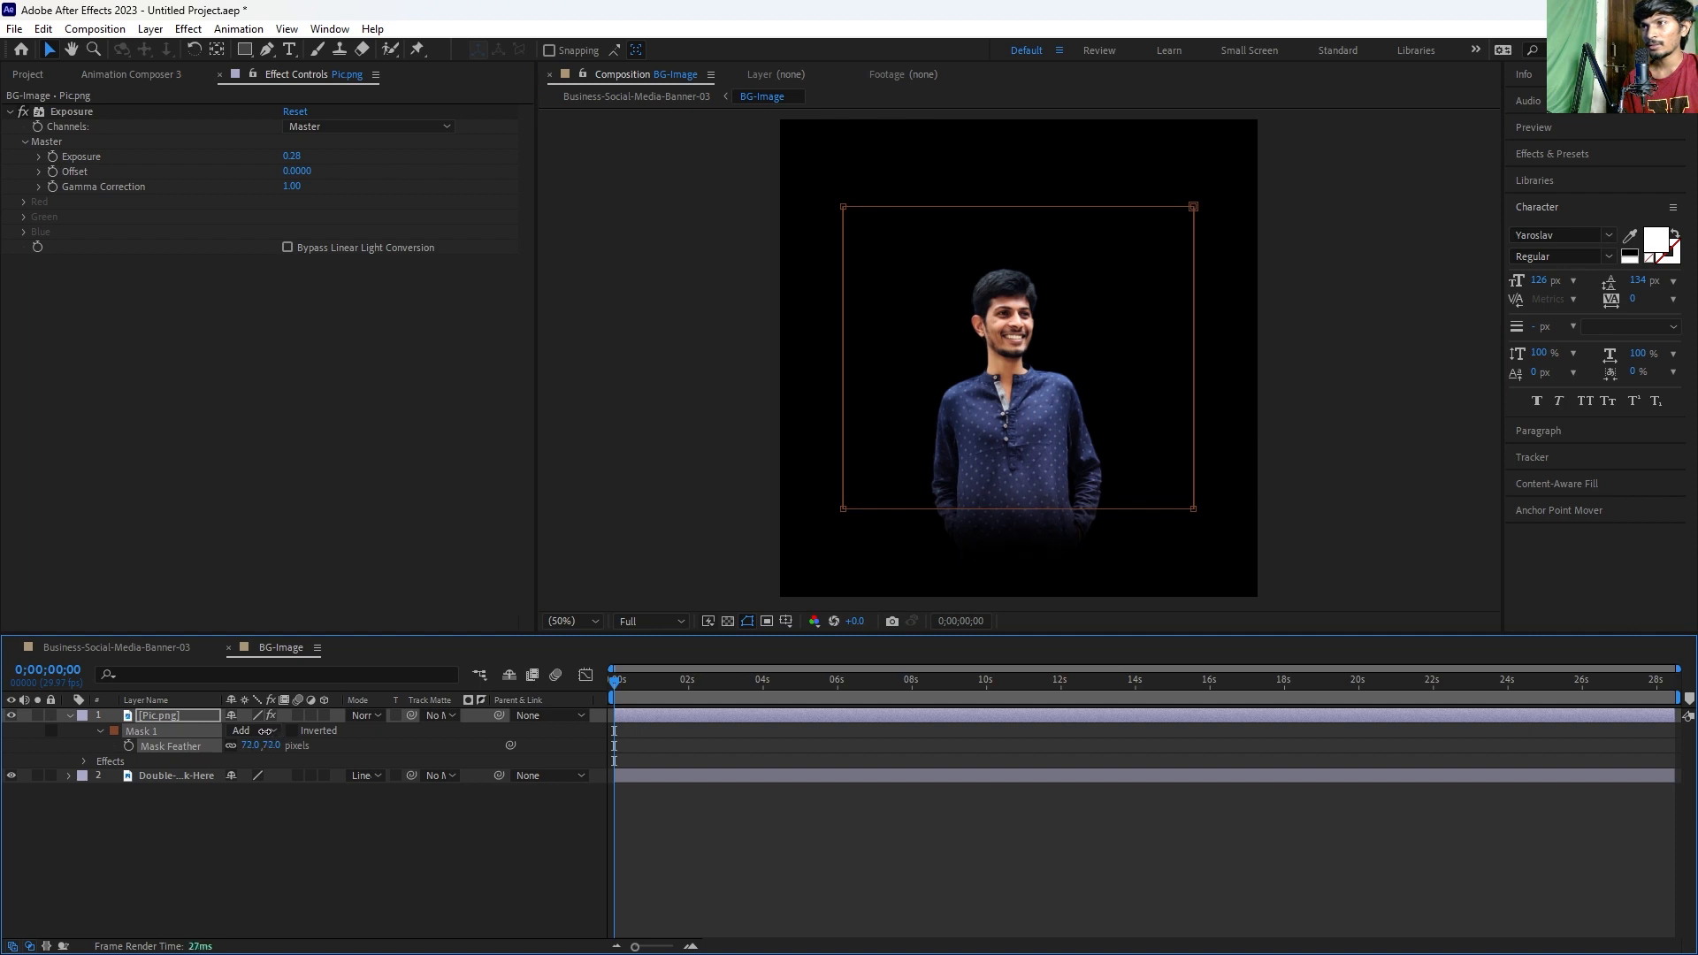
Step: Set the Pic.png mask feather to 50 pixels and return to the Business-Social-Media-Banner-03 composition
click(633, 754)
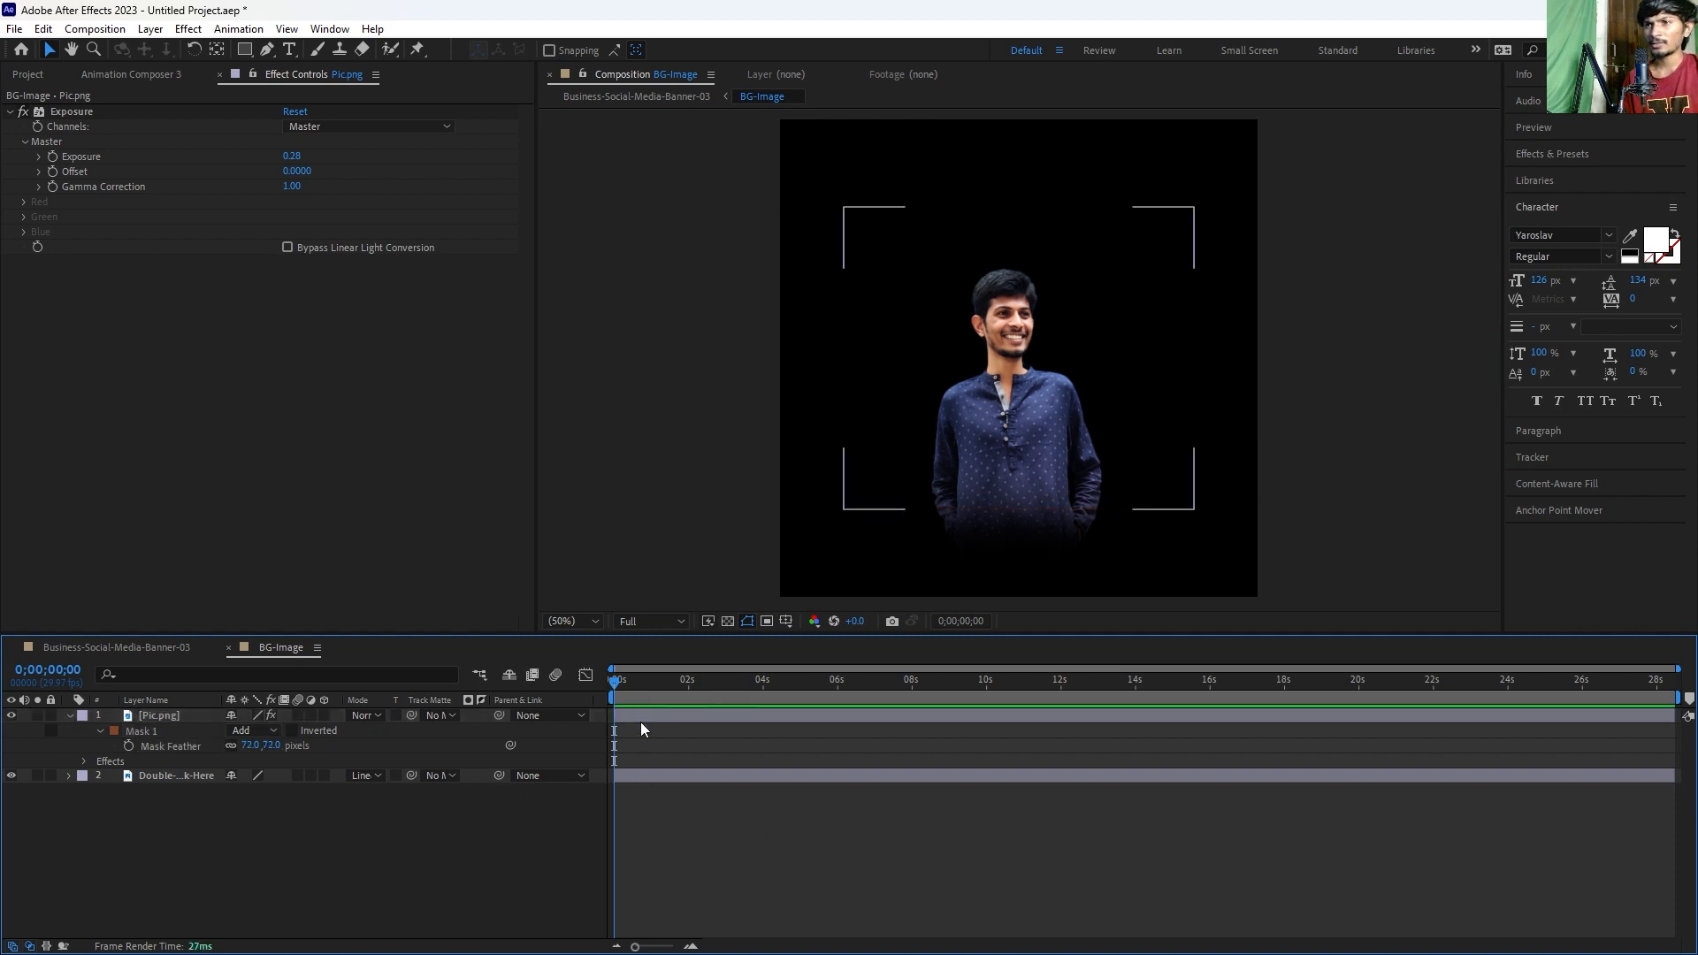
click(640, 716)
drag(269, 748, 257, 745)
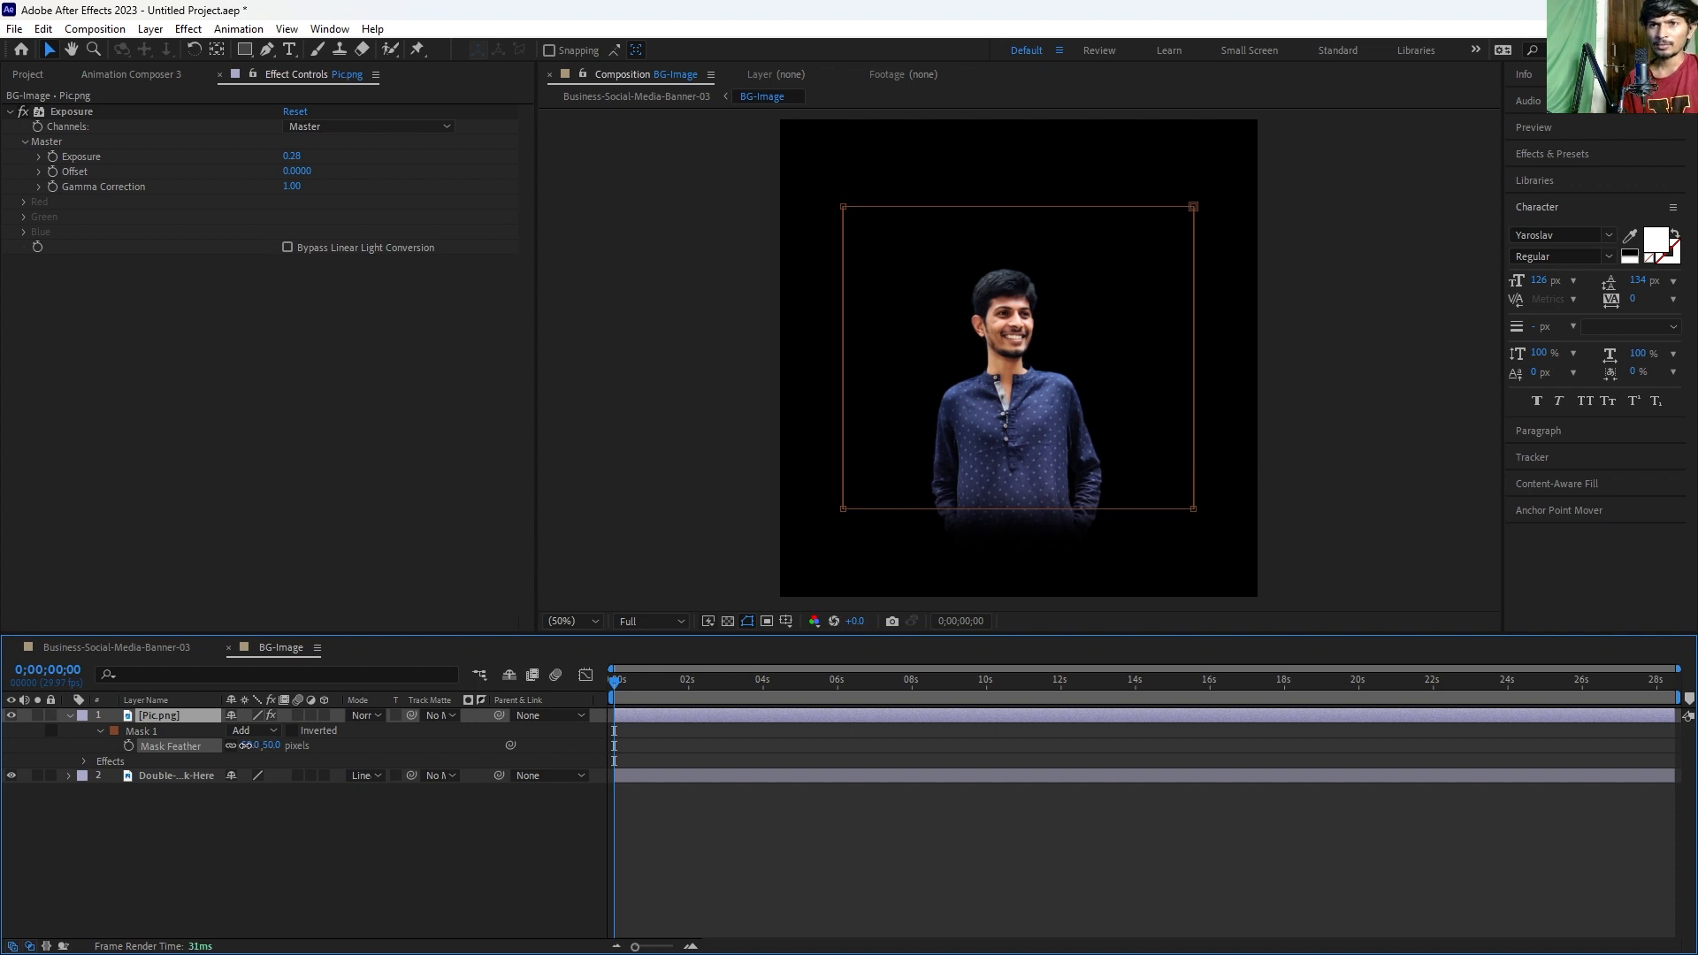
click(125, 652)
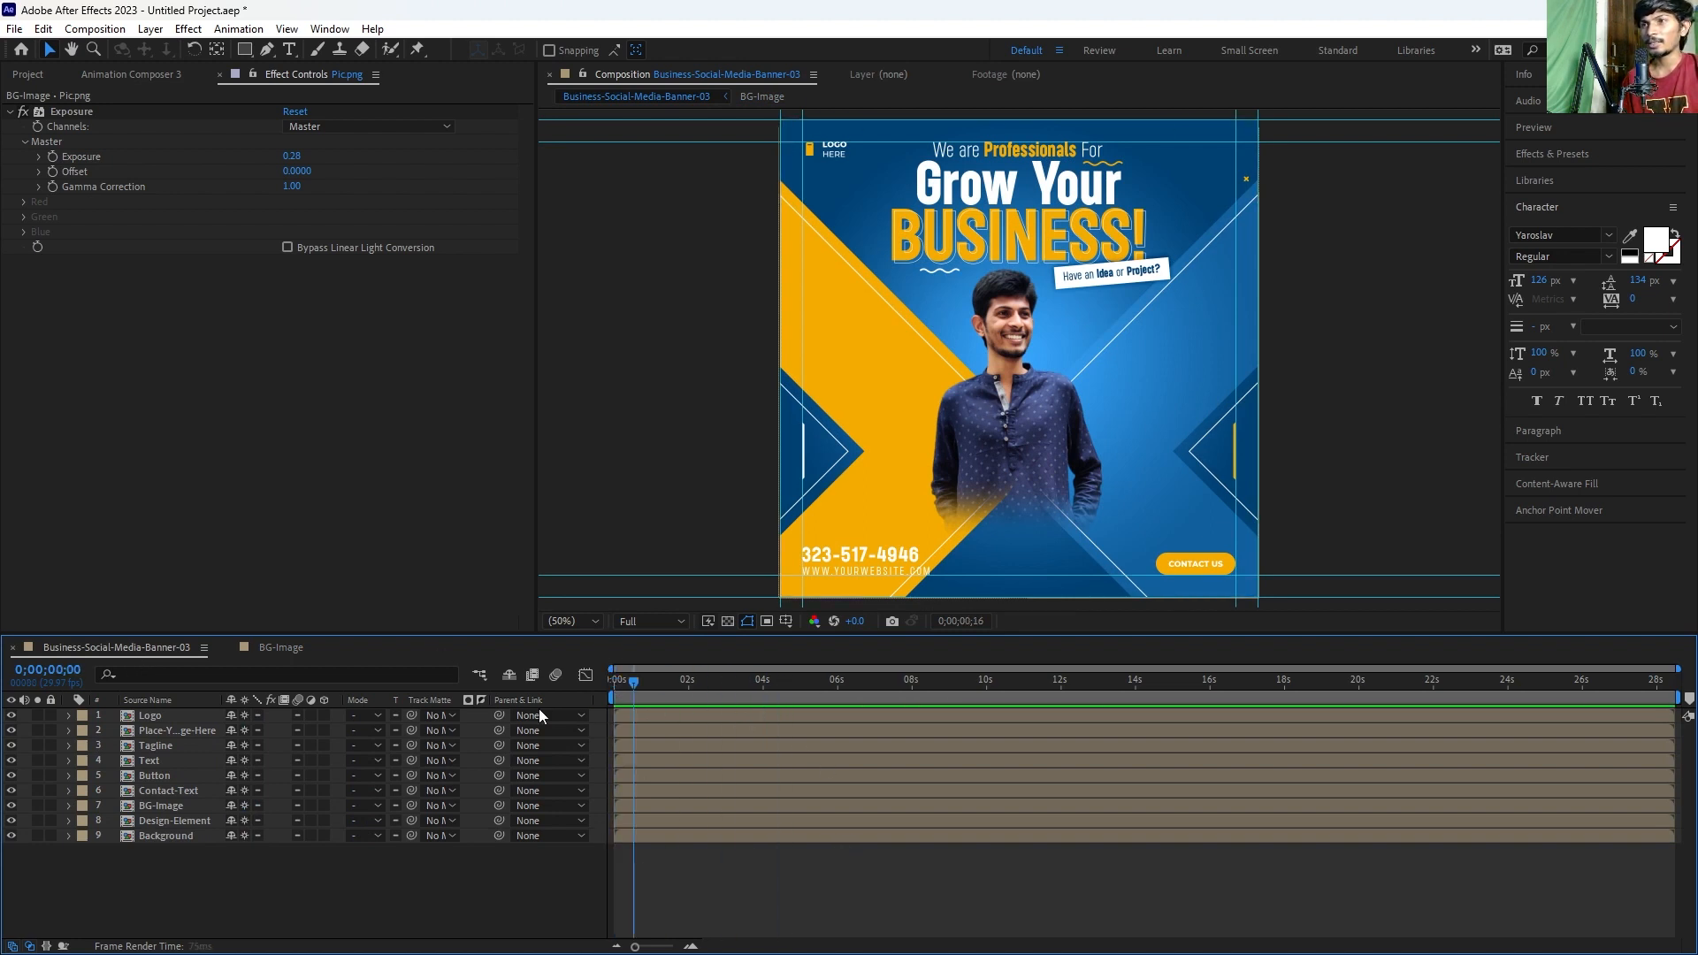
click(1536, 934)
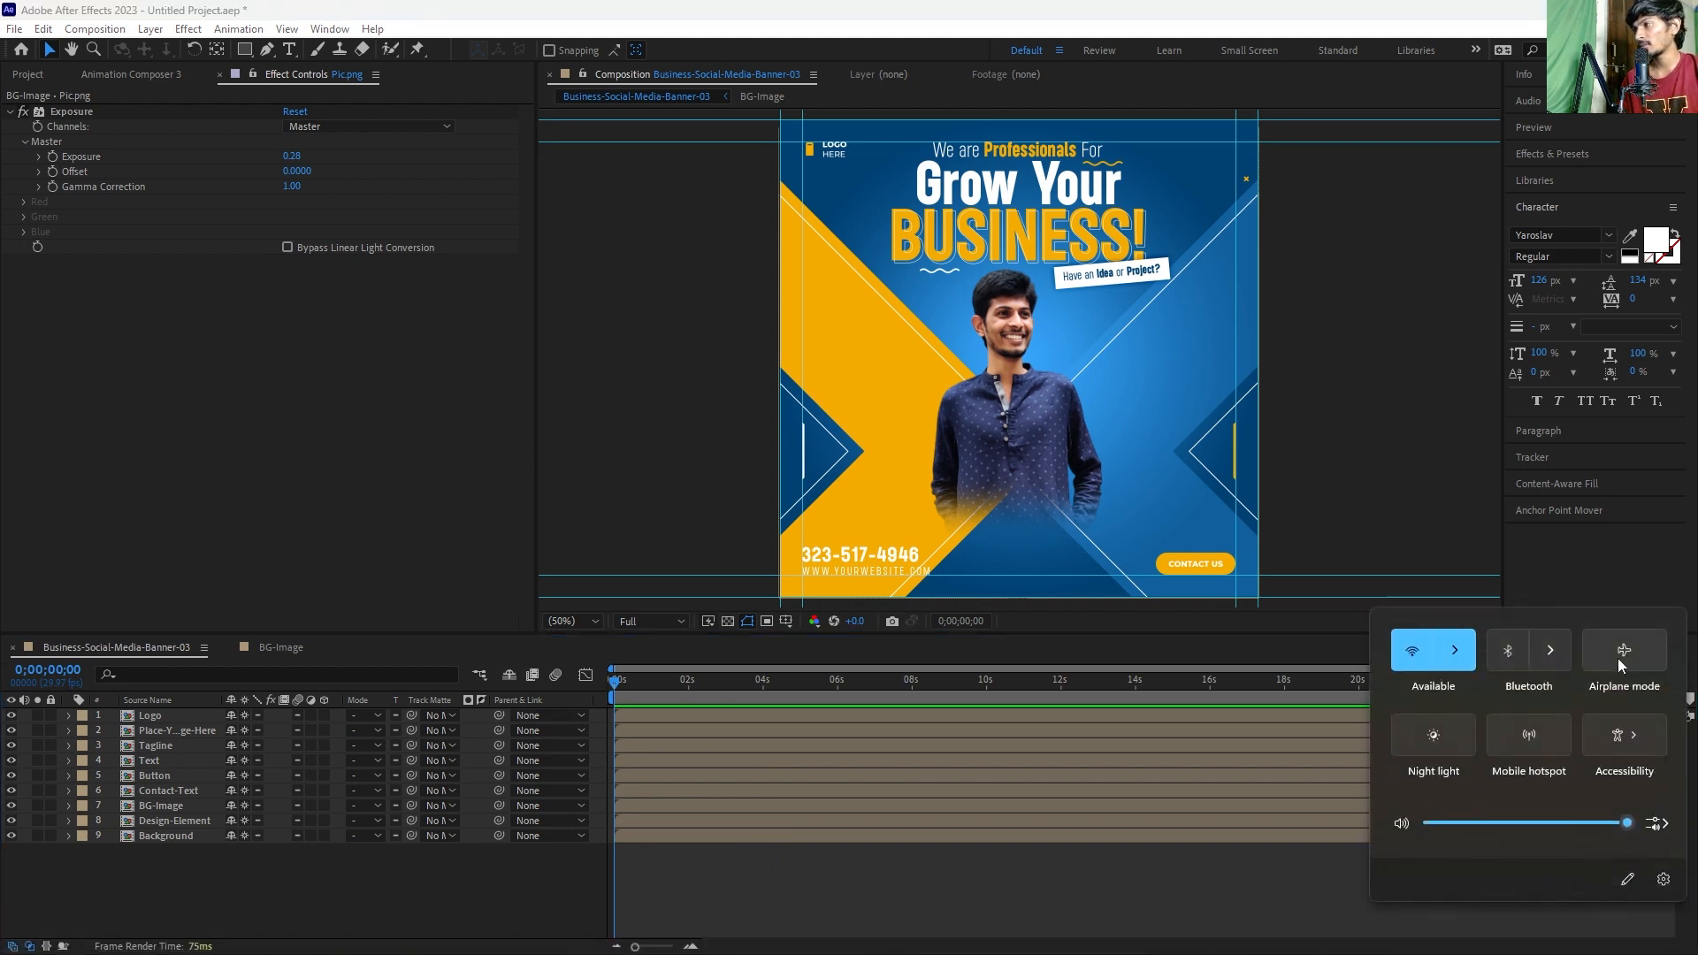
click(1273, 869)
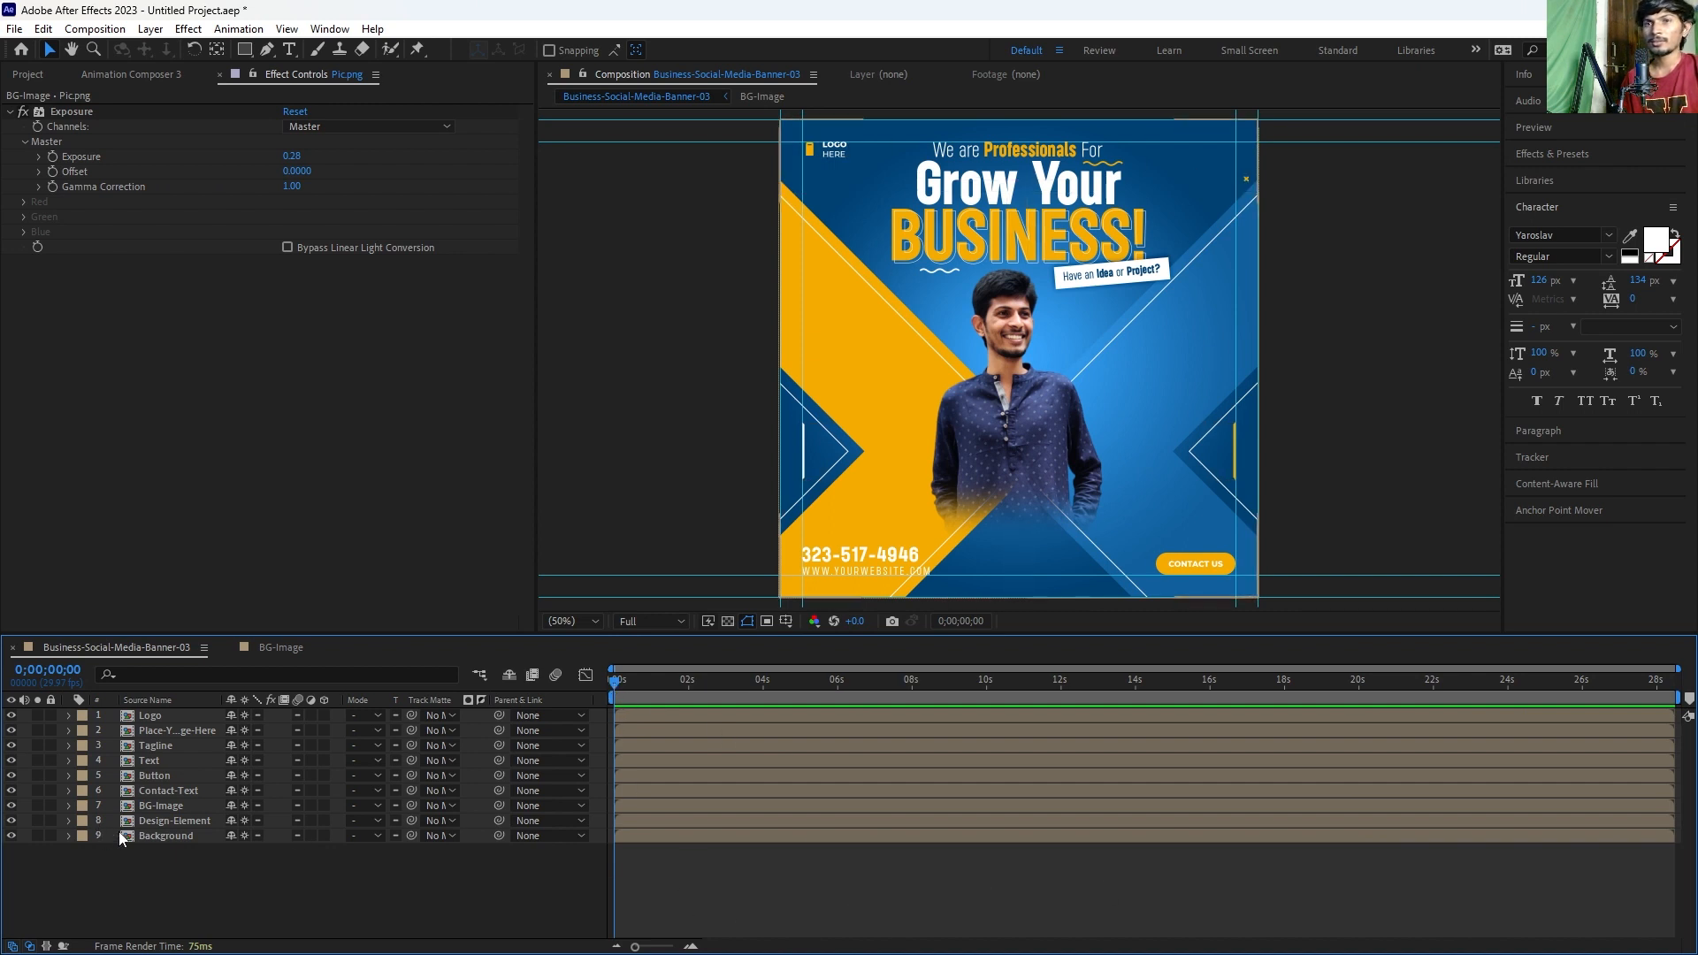
Step: Inspect the contents of the Background precomposition and return to the Business-Social-Media-Banner-03 composition
click(167, 836)
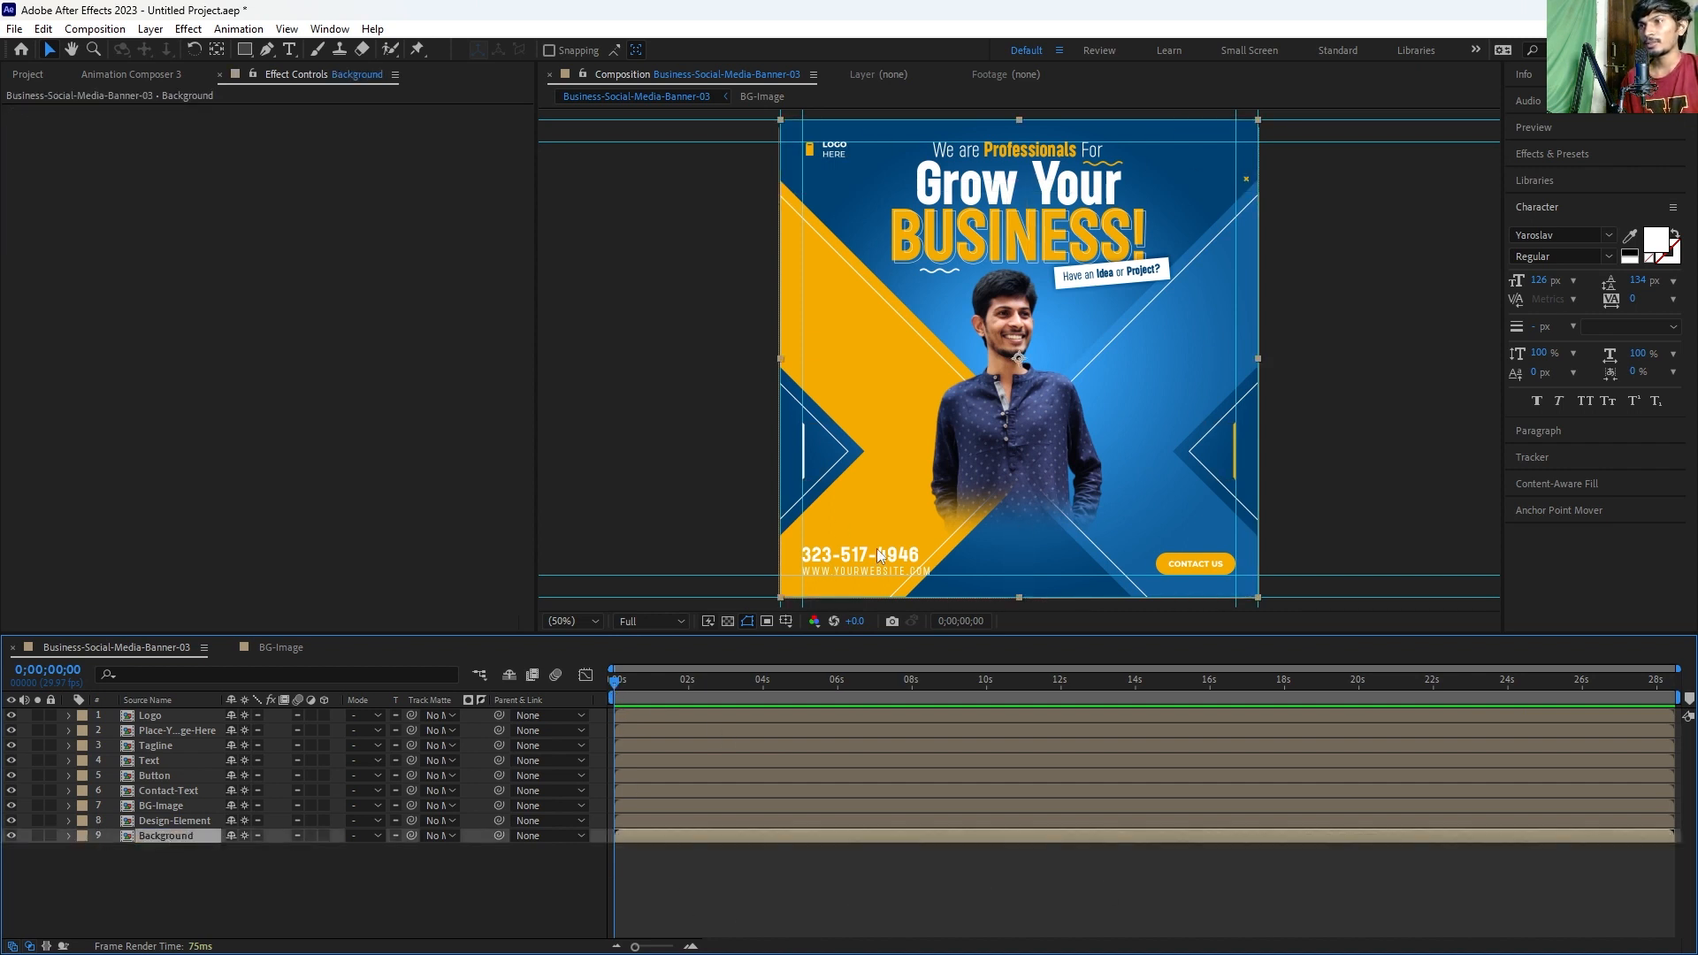
double_click(835, 152)
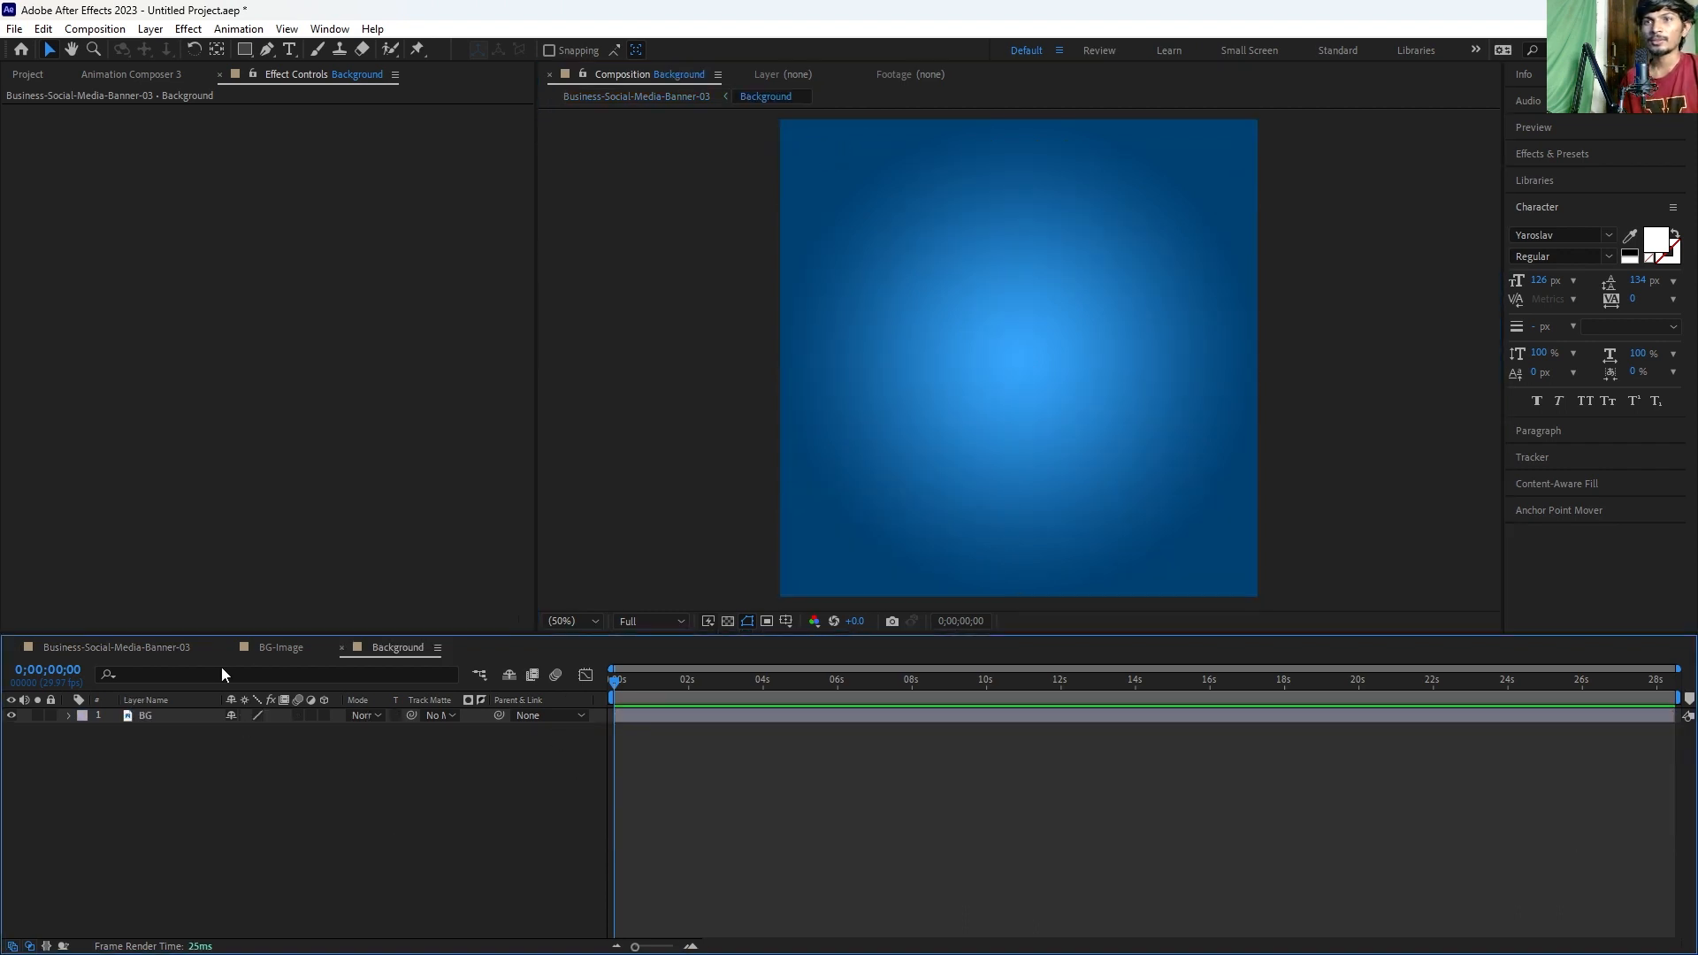
click(119, 648)
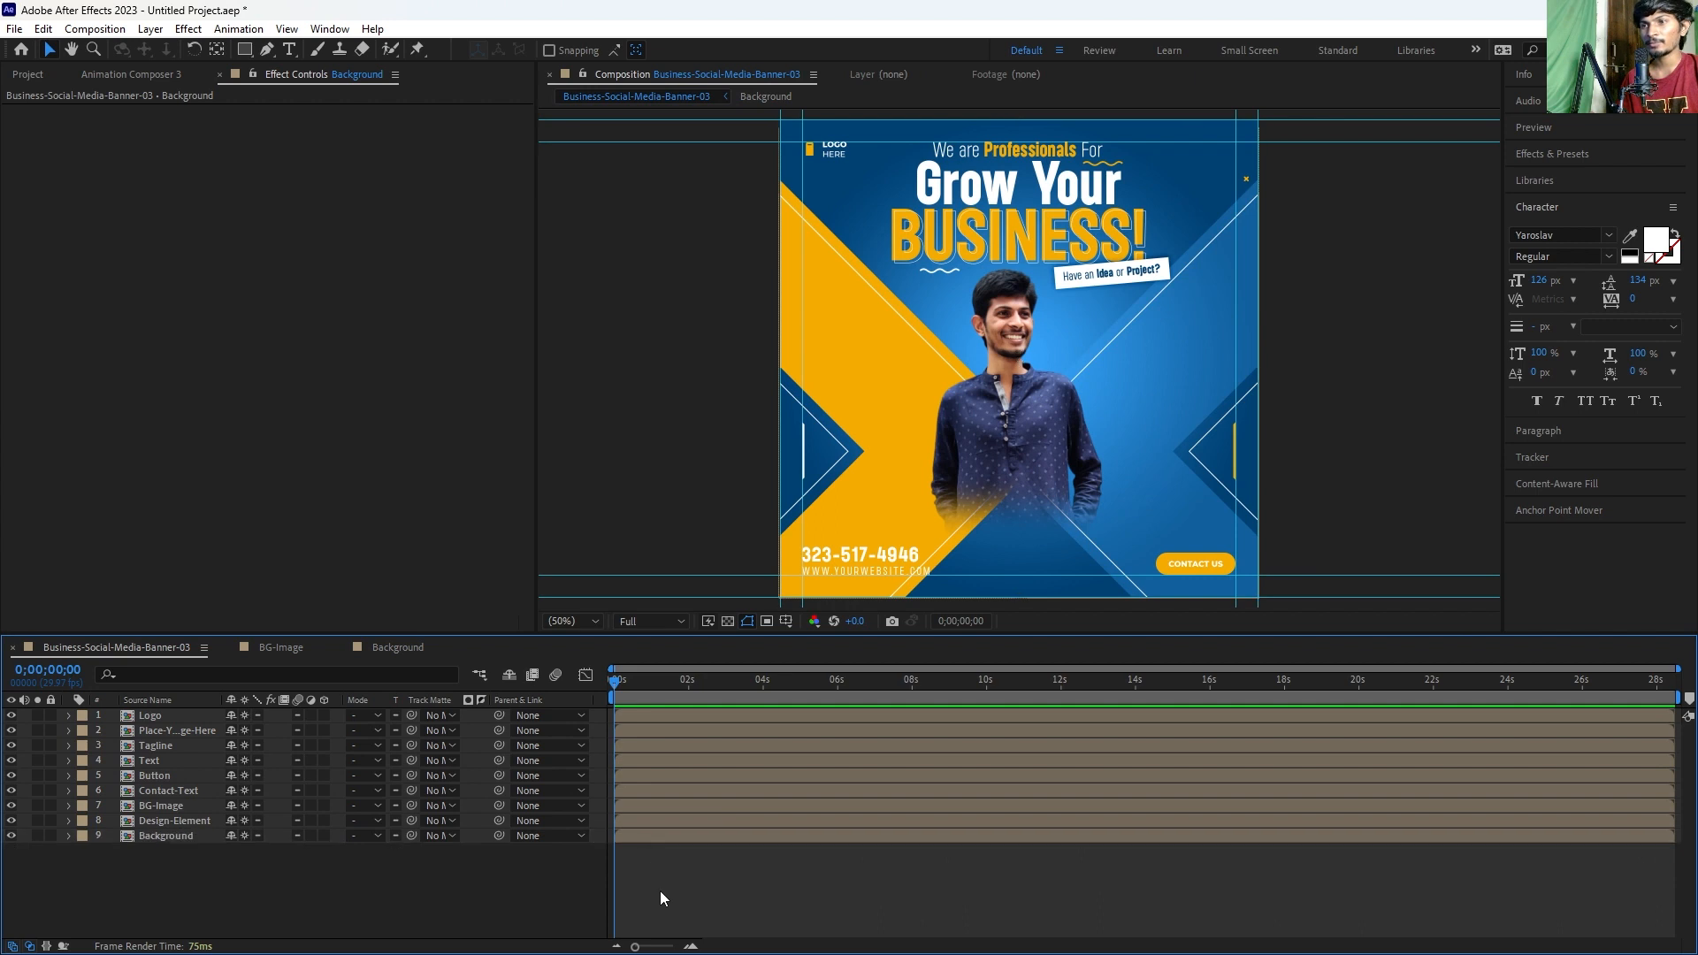
Step: View the Logo precomposition's layers, return to the banner composition and delete the placeholder Logo layer
click(144, 714)
double_click(143, 714)
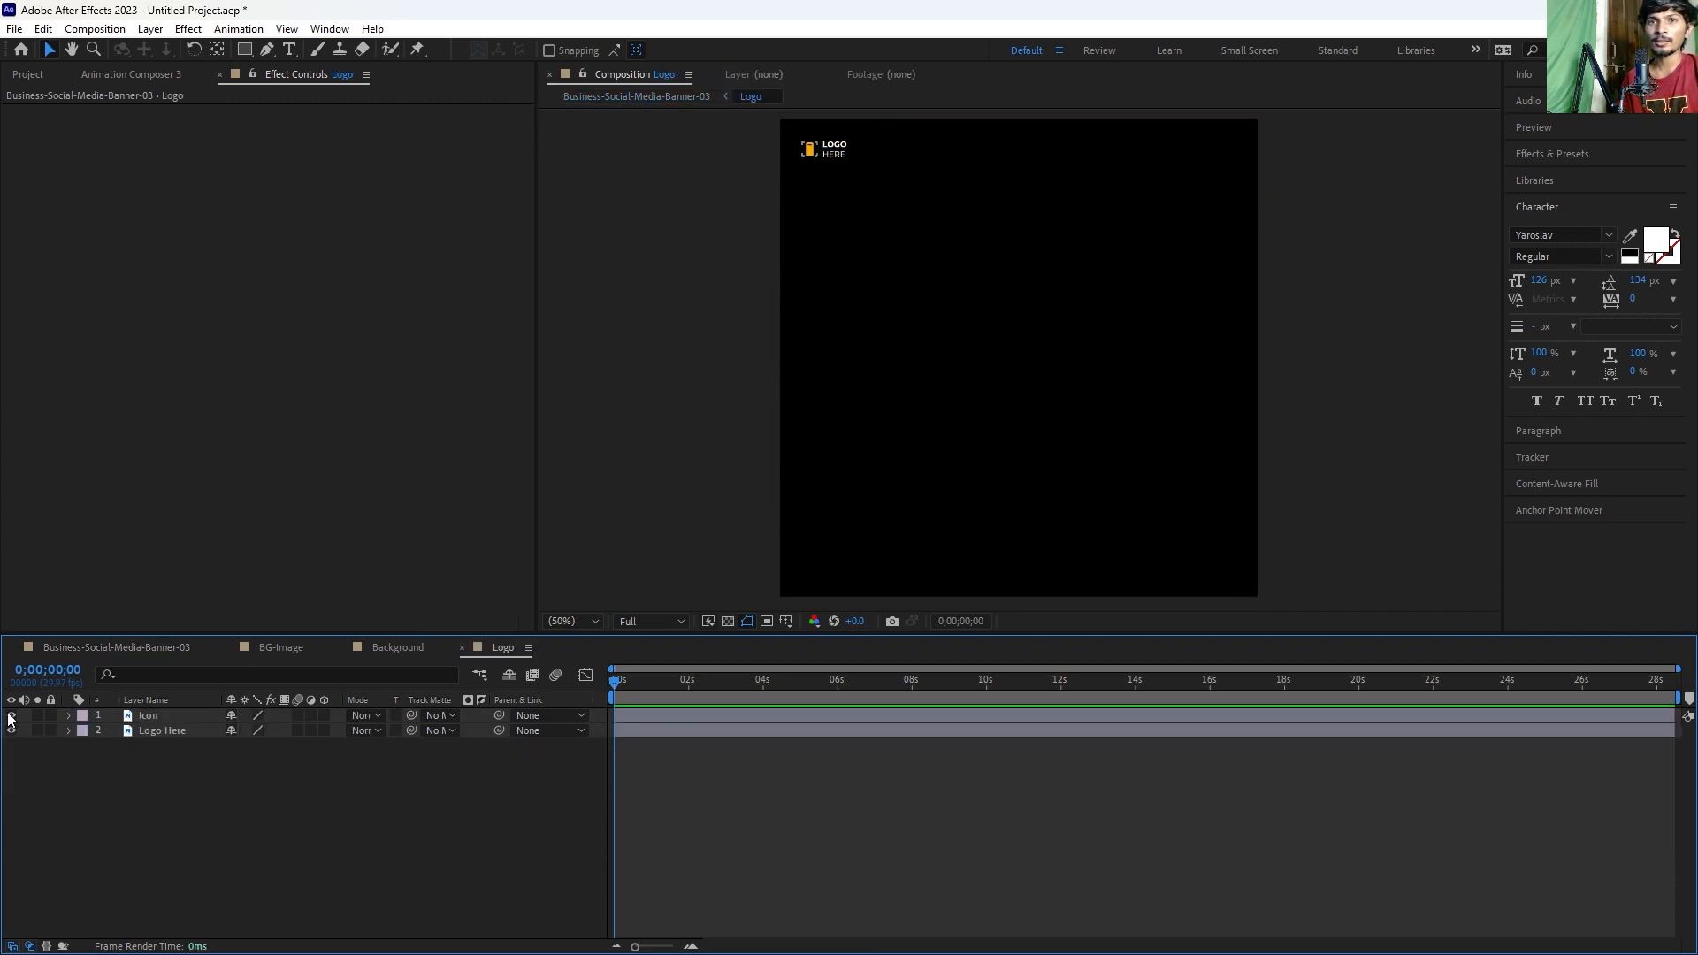
click(56, 643)
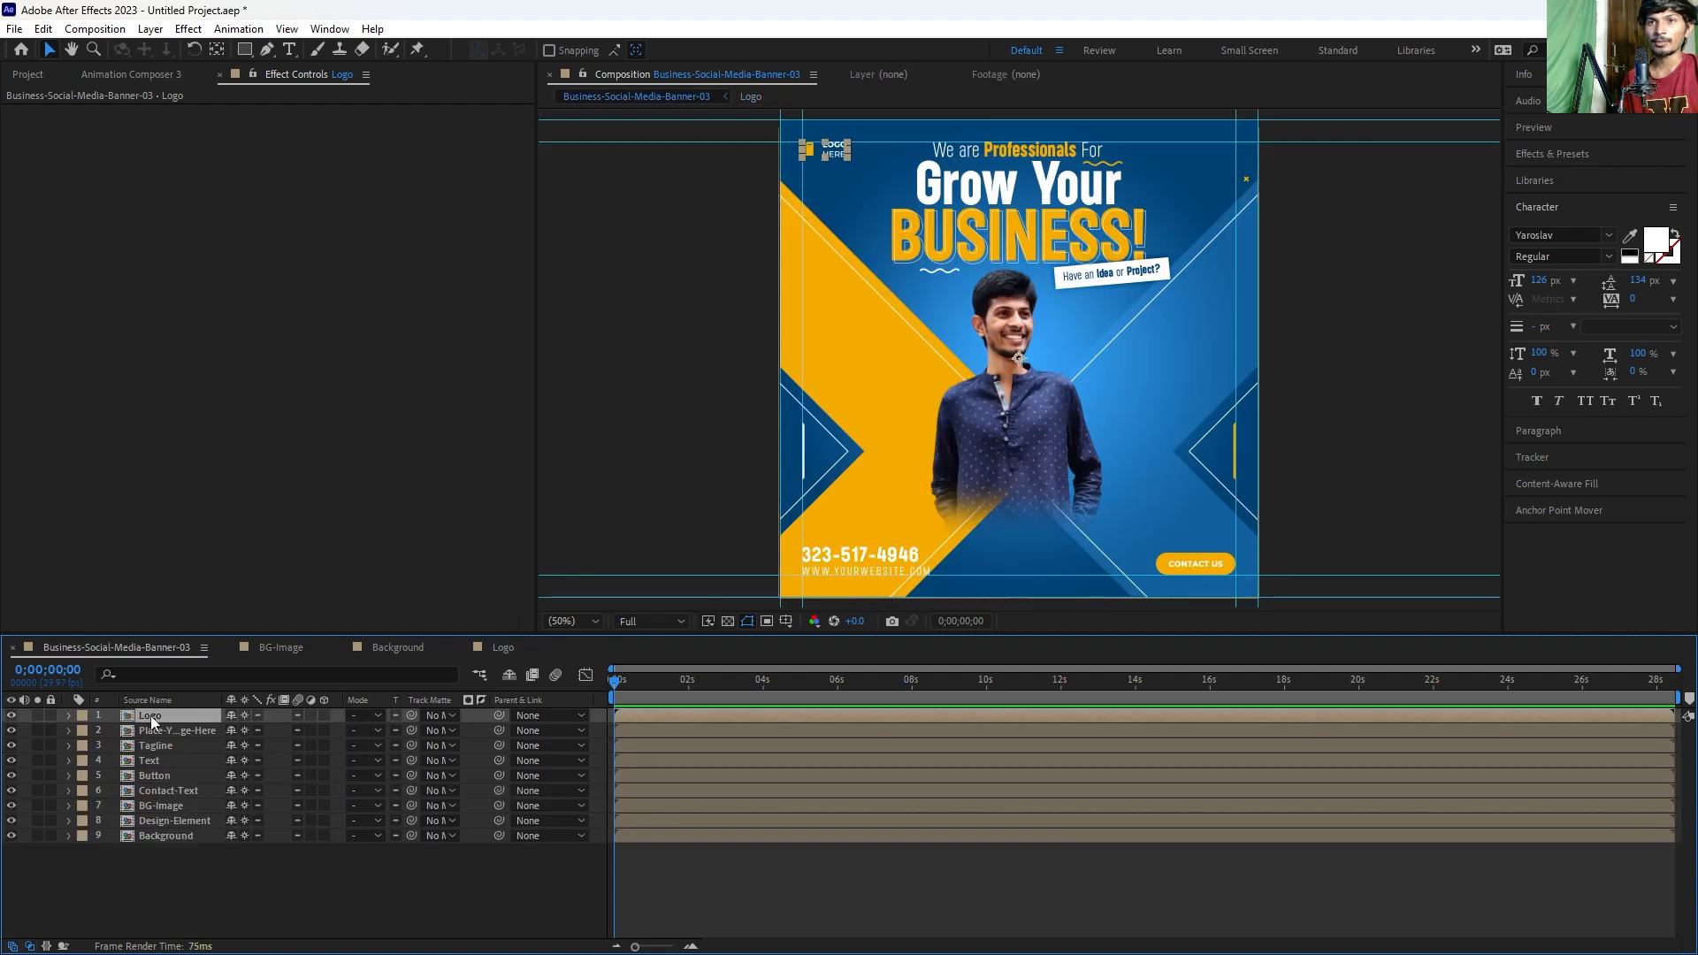
key(Delete)
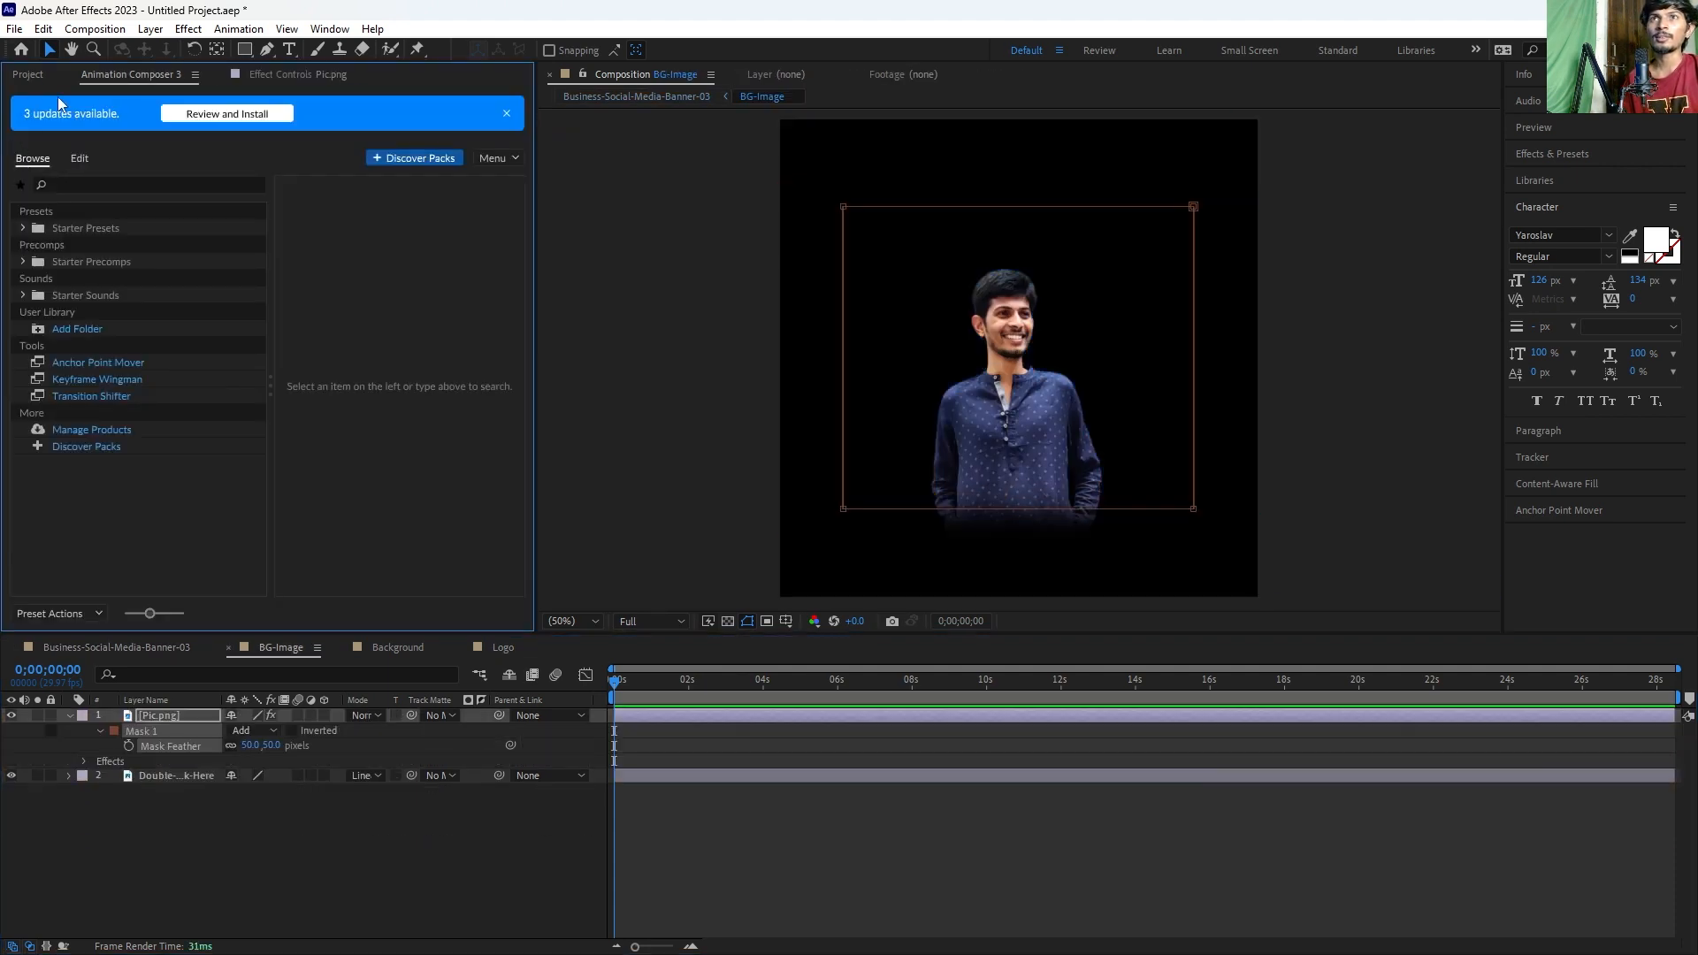
Step: Import My-logo.png as footage and place it in the upper-left area of the Business-Social-Media-Banner-03 composition
click(27, 75)
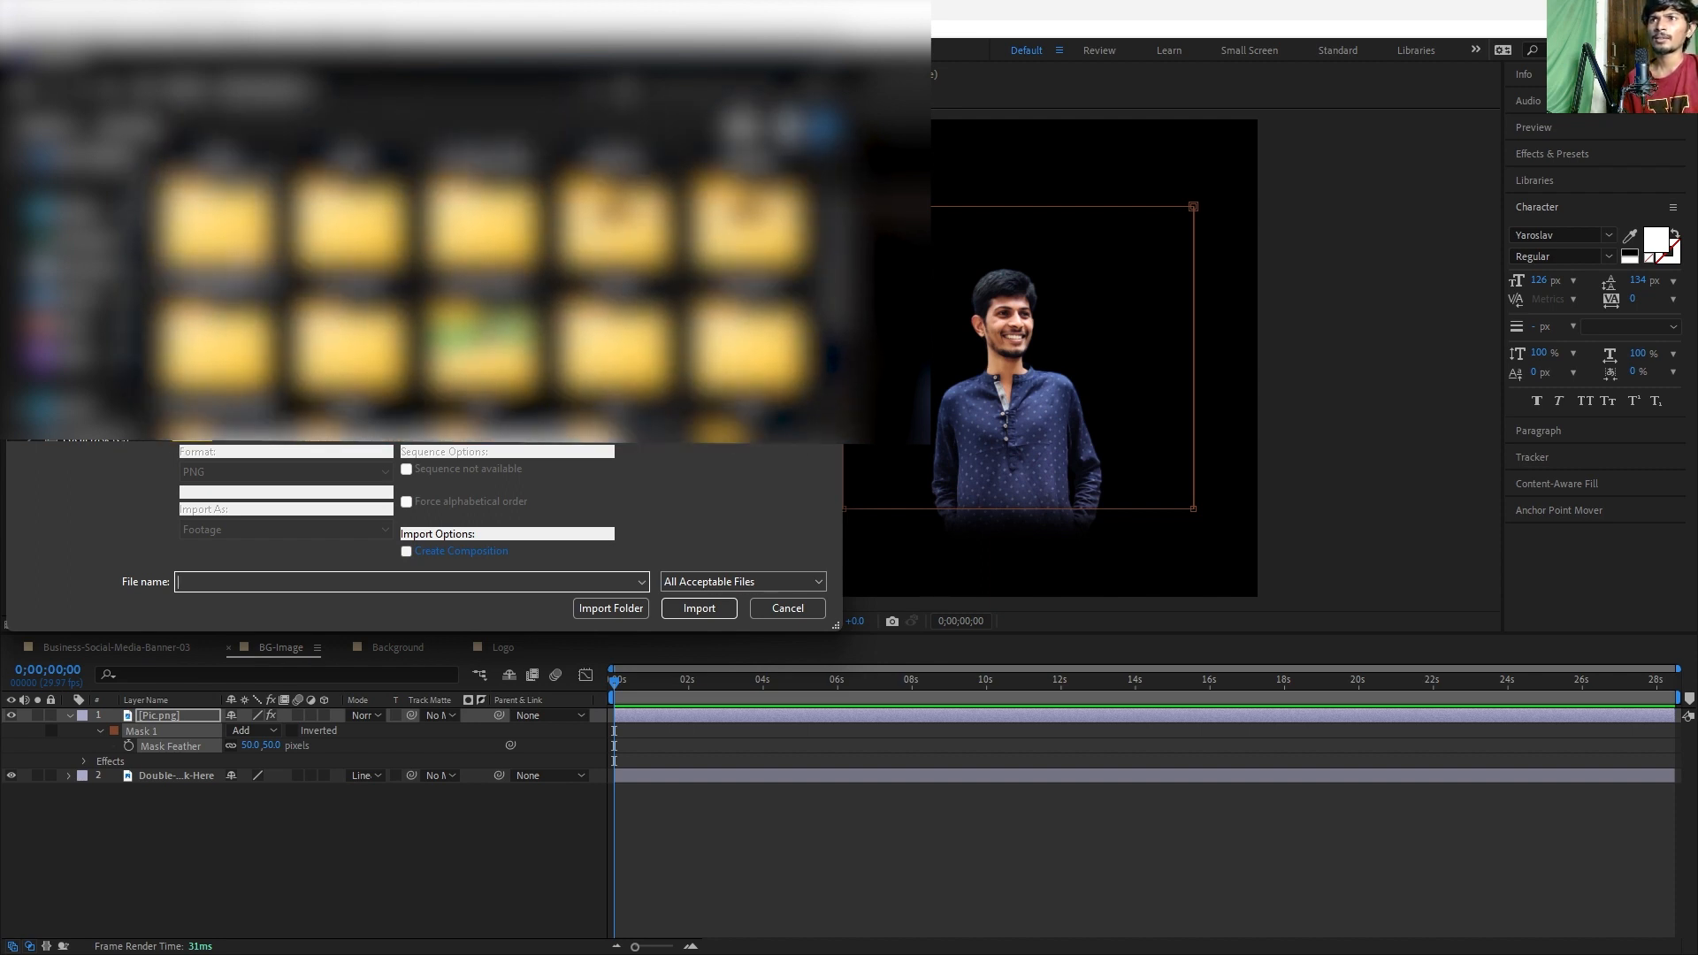
double_click(616, 225)
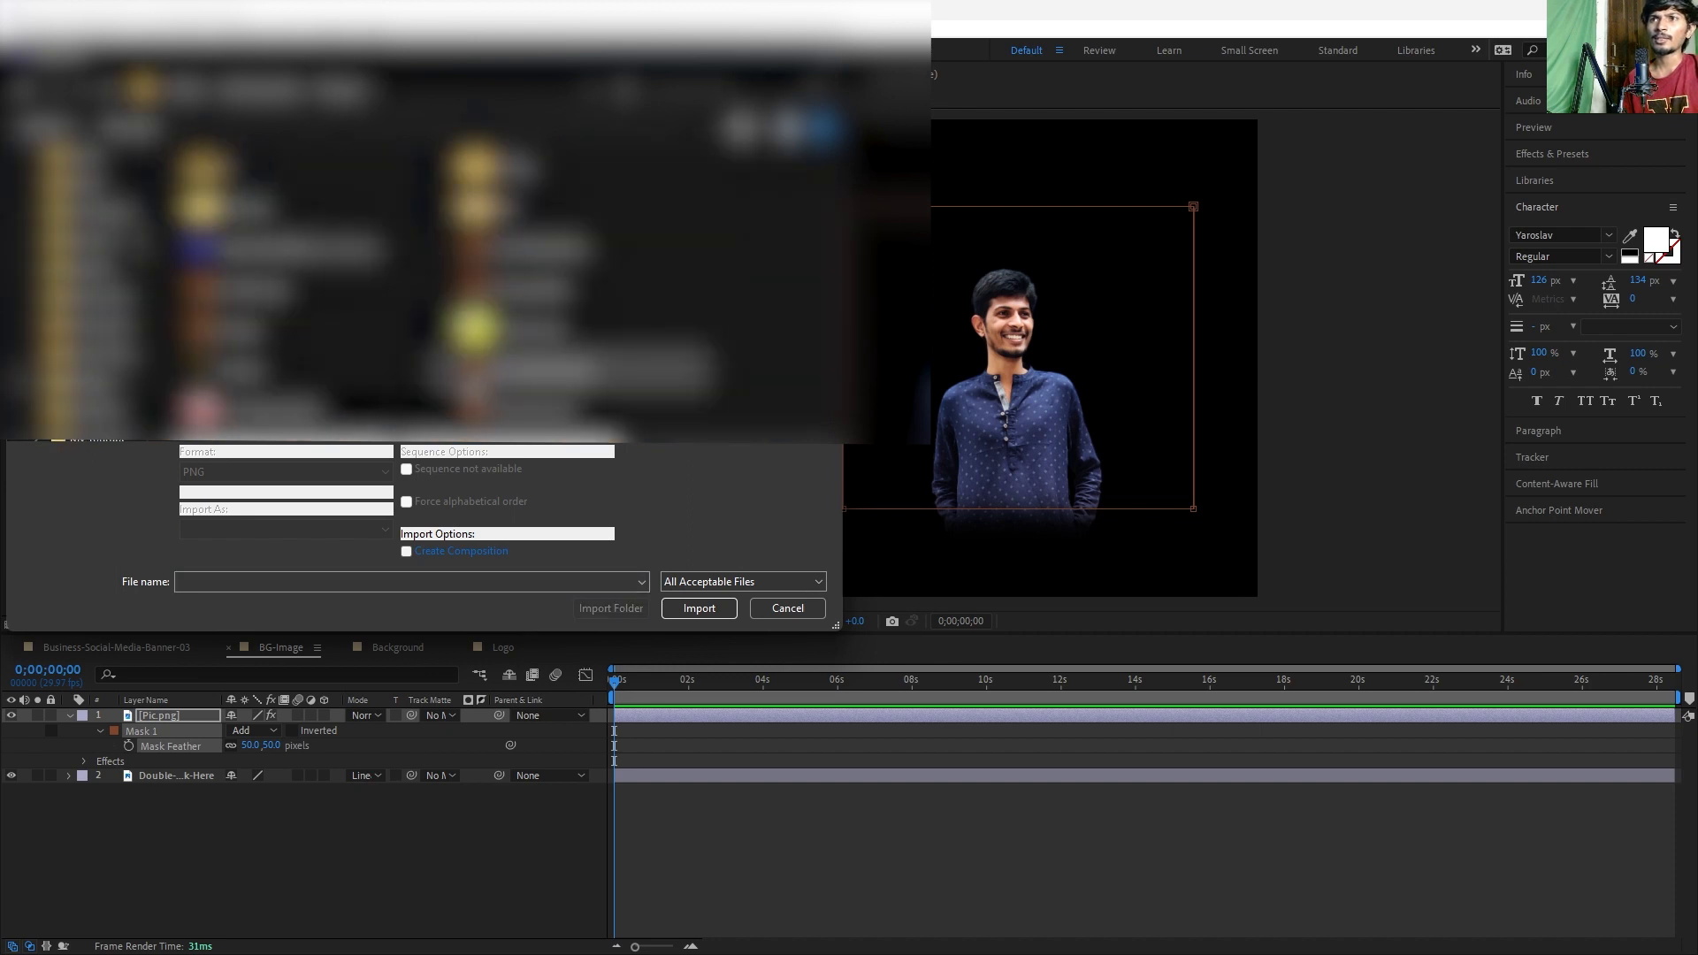
click(259, 370)
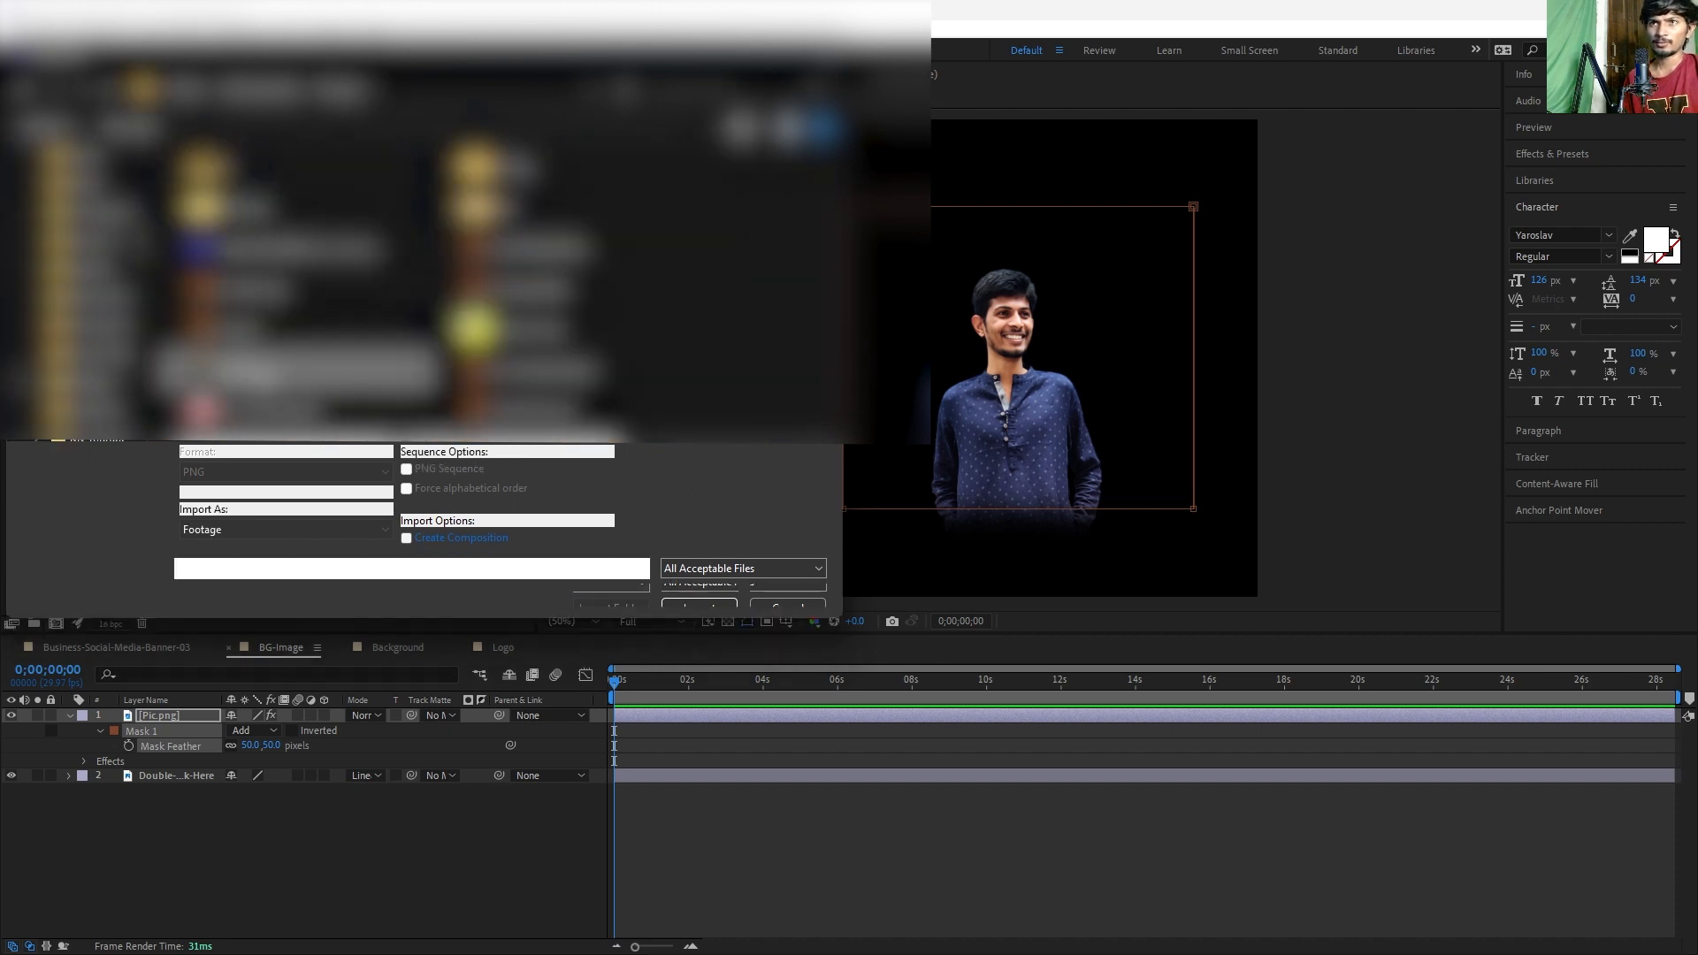
click(682, 589)
drag(65, 269, 842, 174)
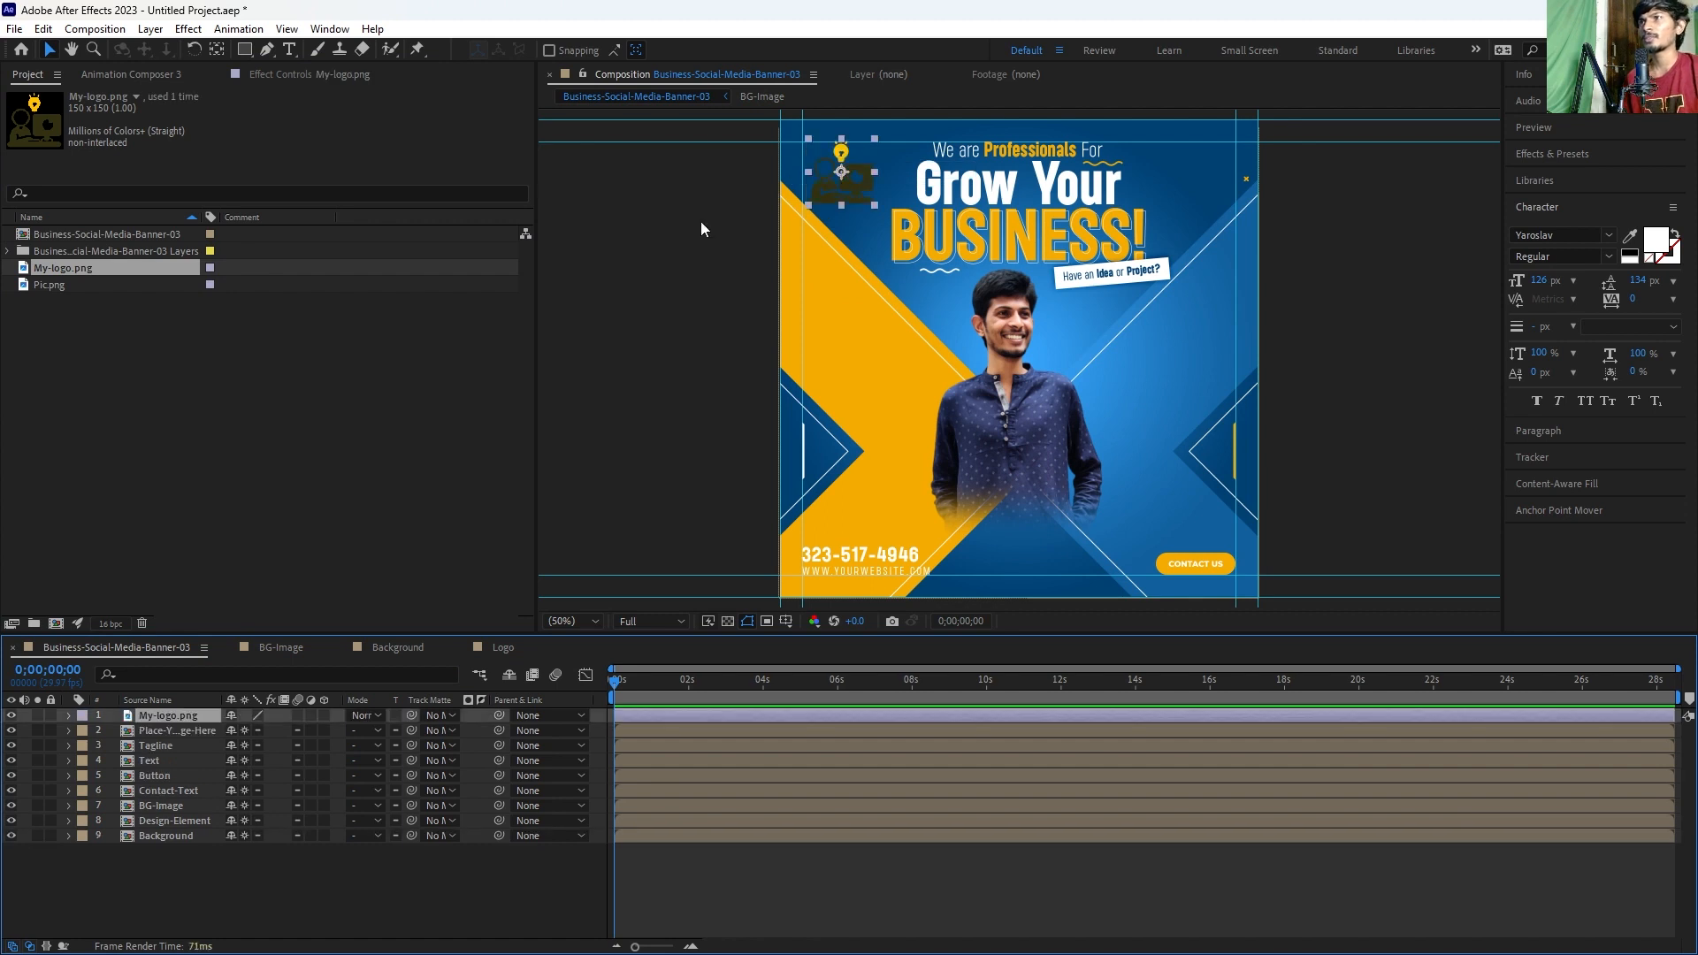
Step: Move My-logo.png closer to the banner's upper-left corner and scale it down to 62%
click(711, 889)
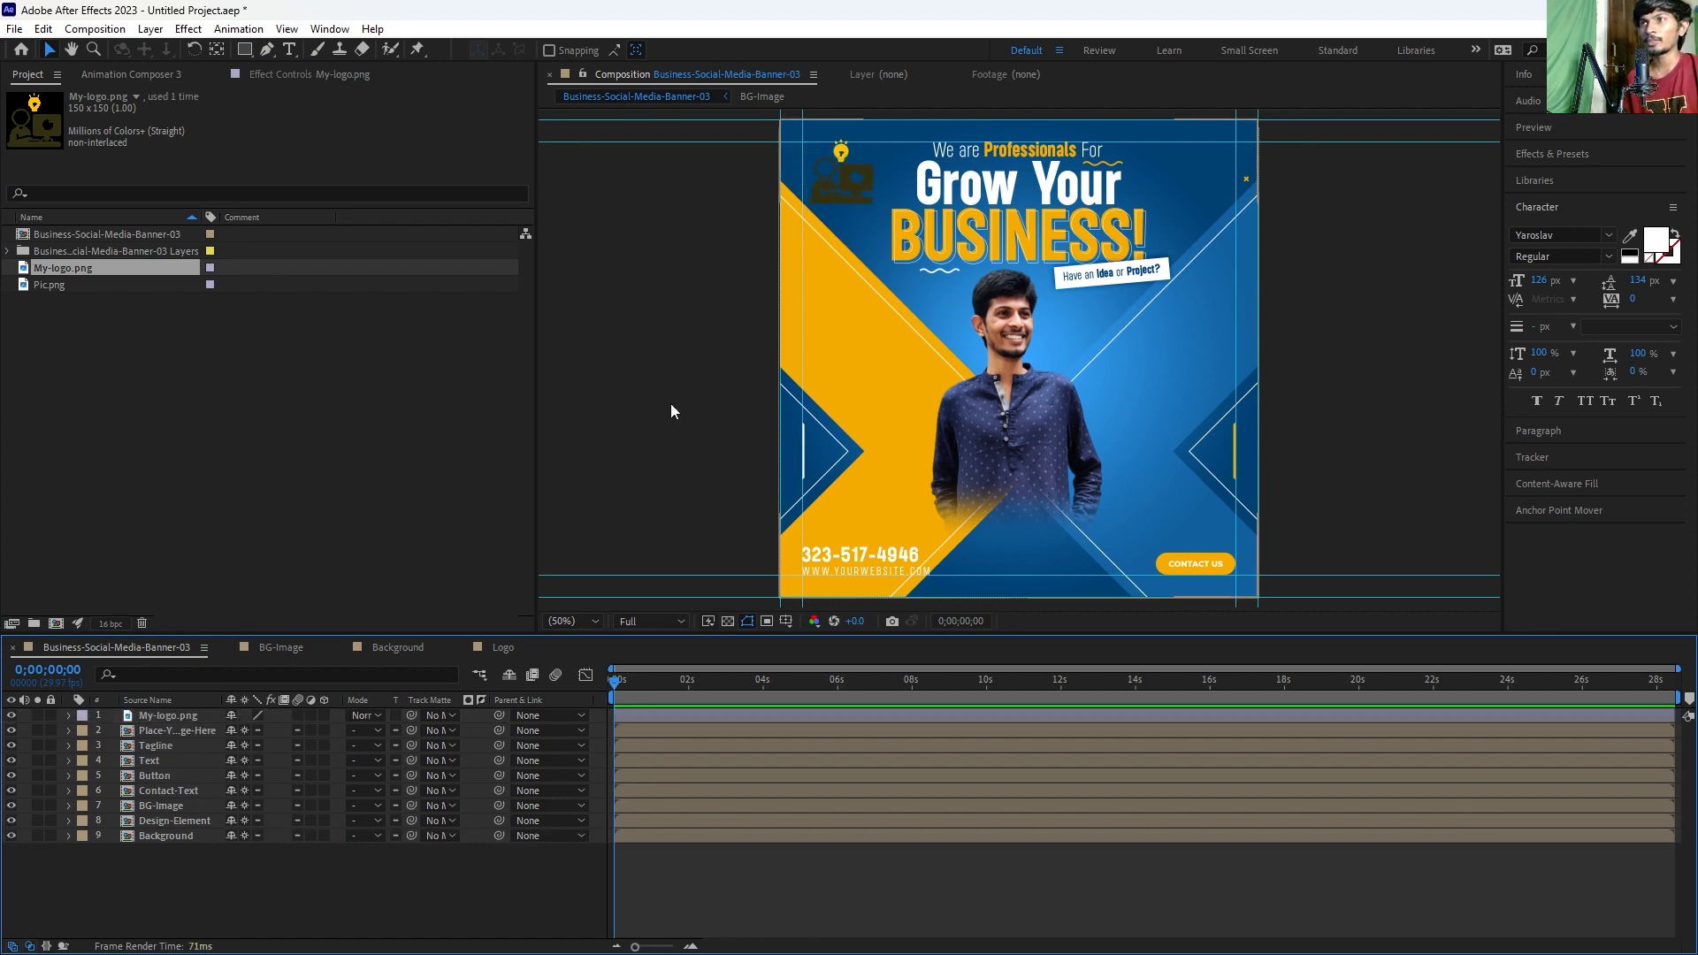
click(846, 182)
key(shift+Up)
key(shift+Up)
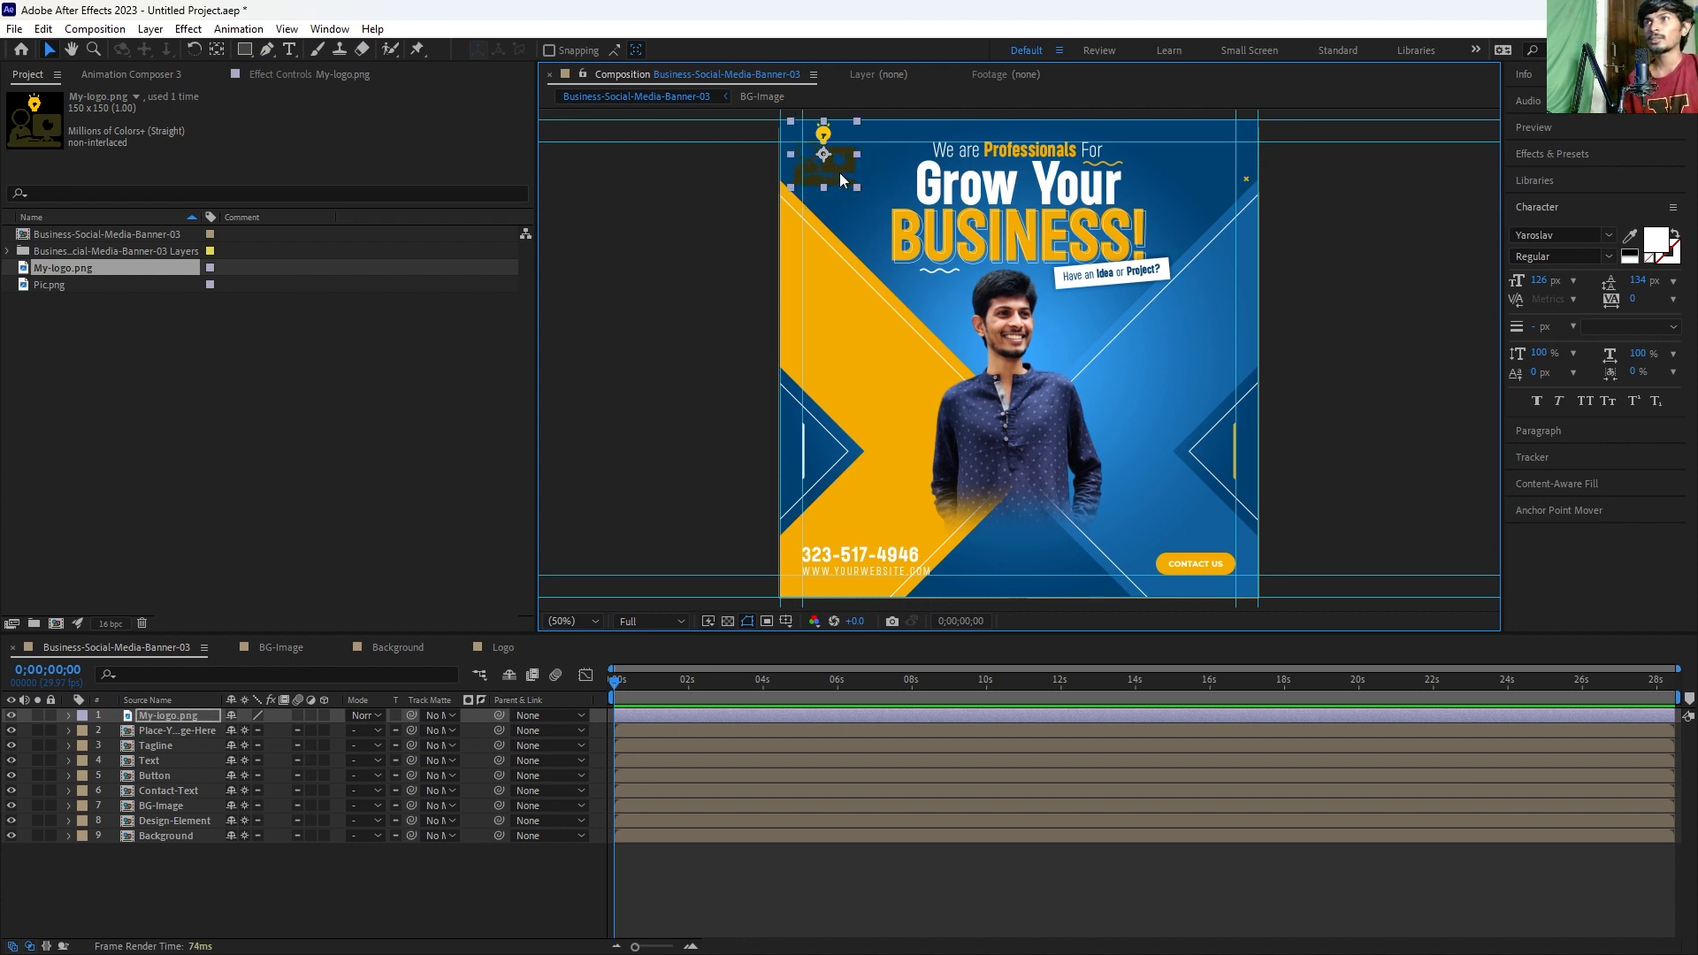
key(s)
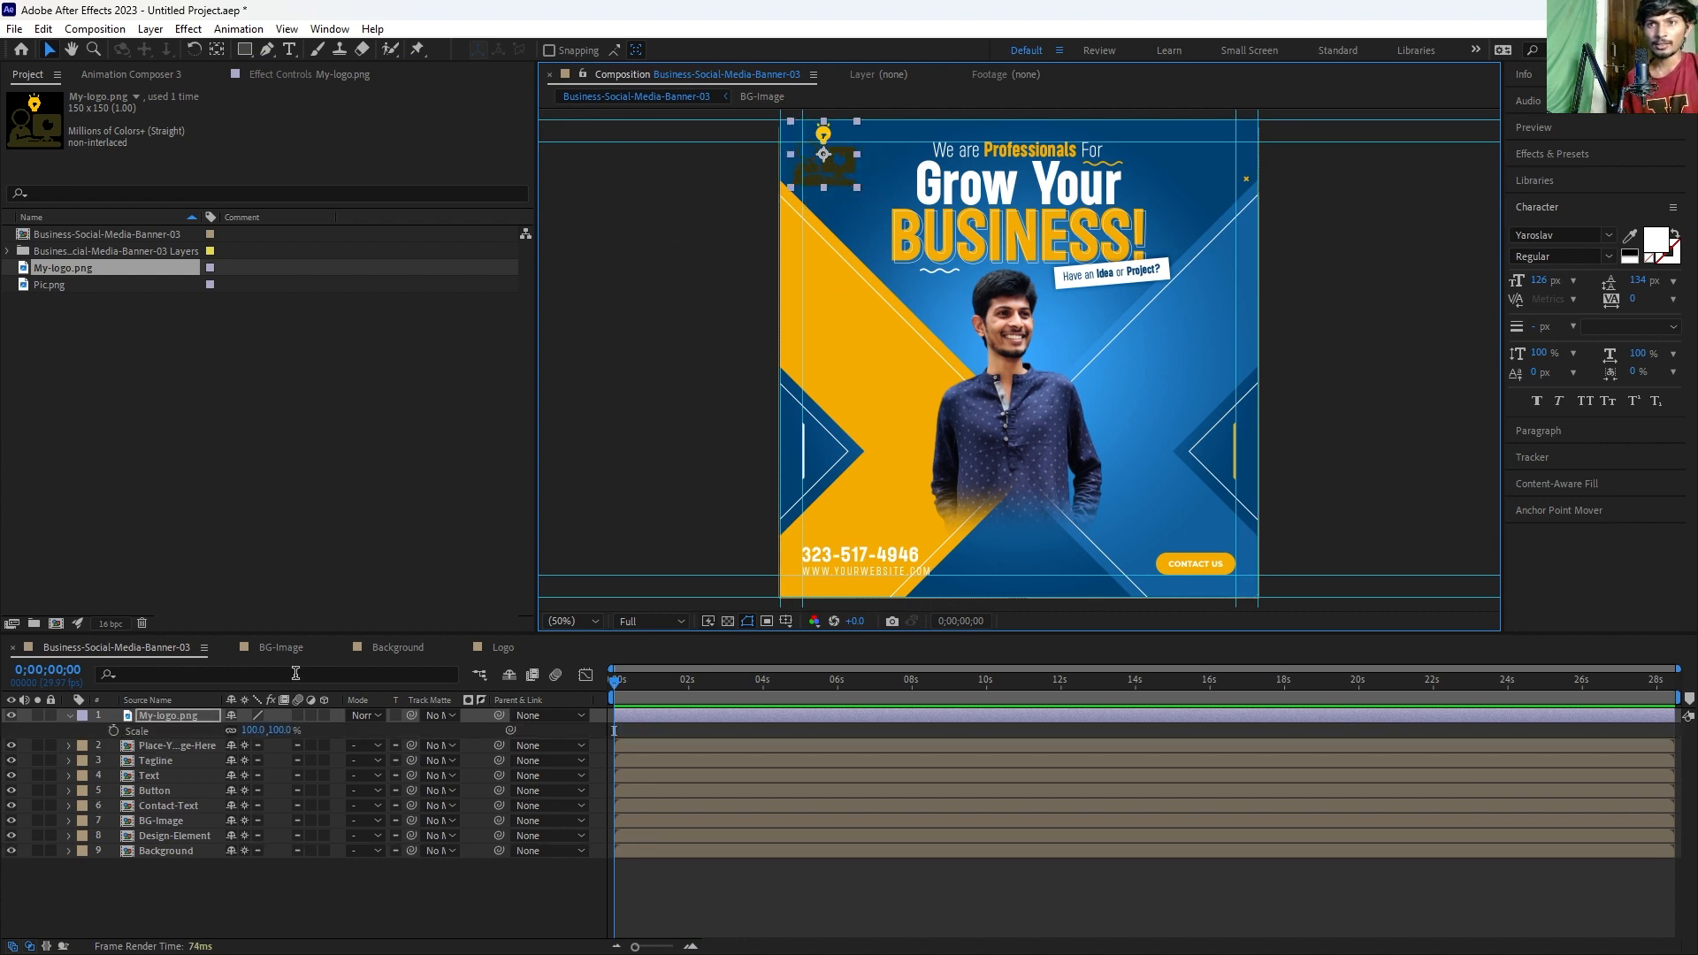
drag(270, 730, 233, 729)
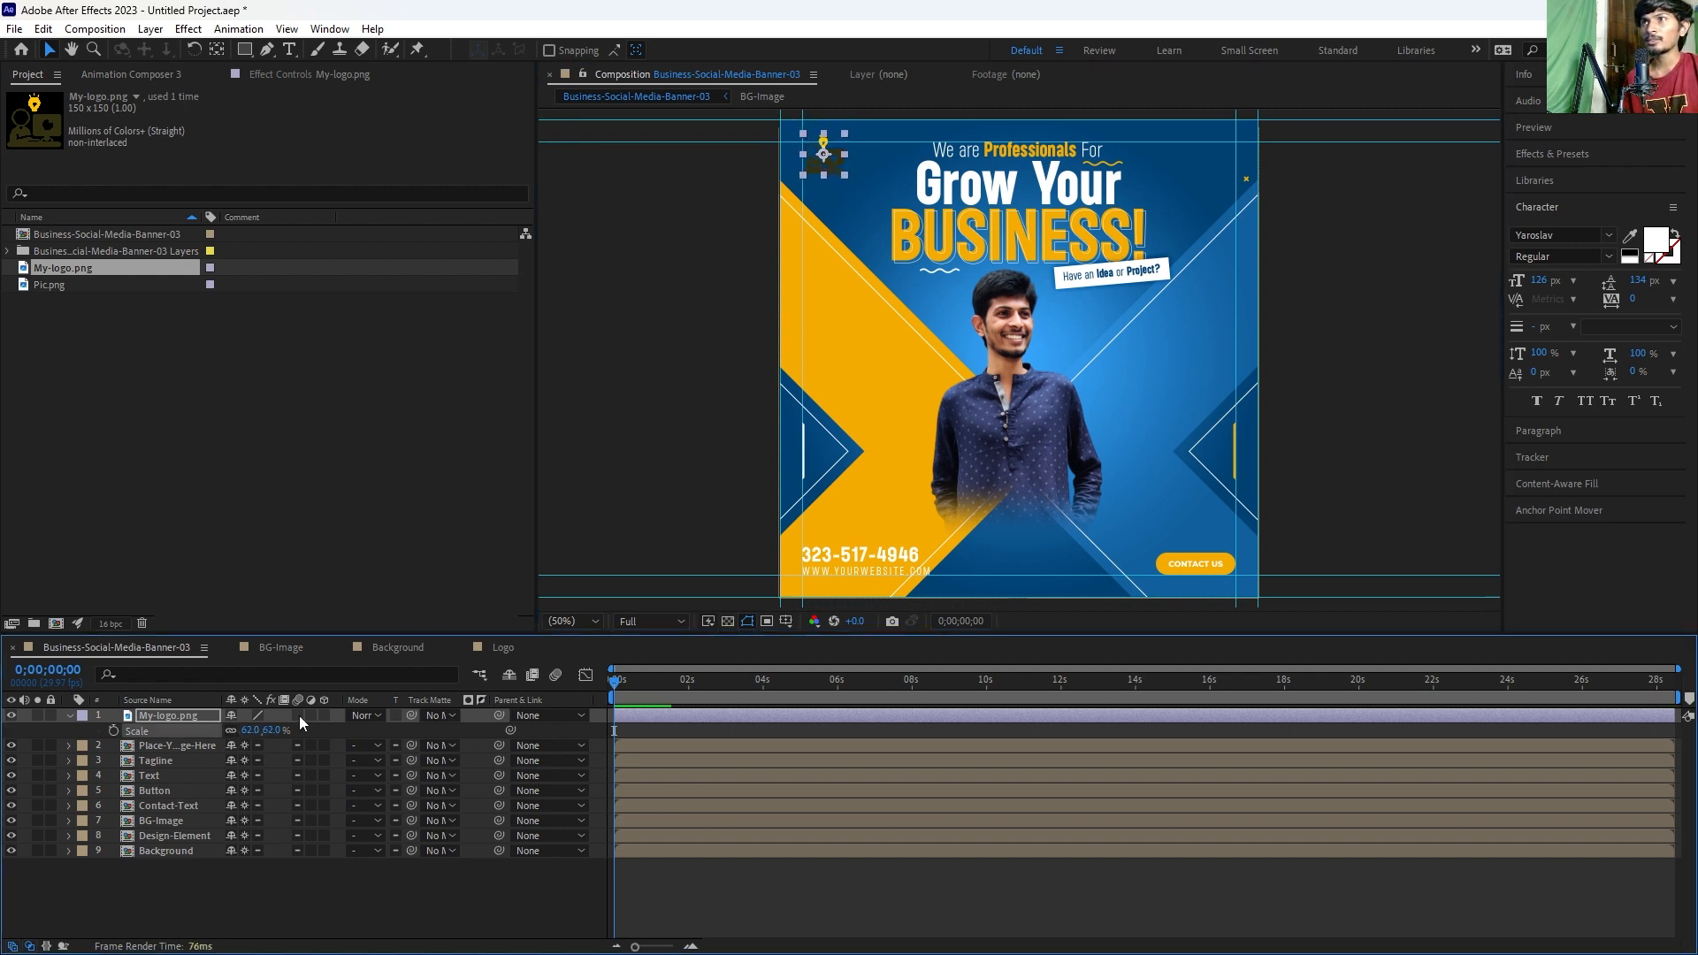
click(641, 742)
Step: Apply the Fill effect to the My-logo.png layer and set its color to white (FFFFFF)
click(633, 716)
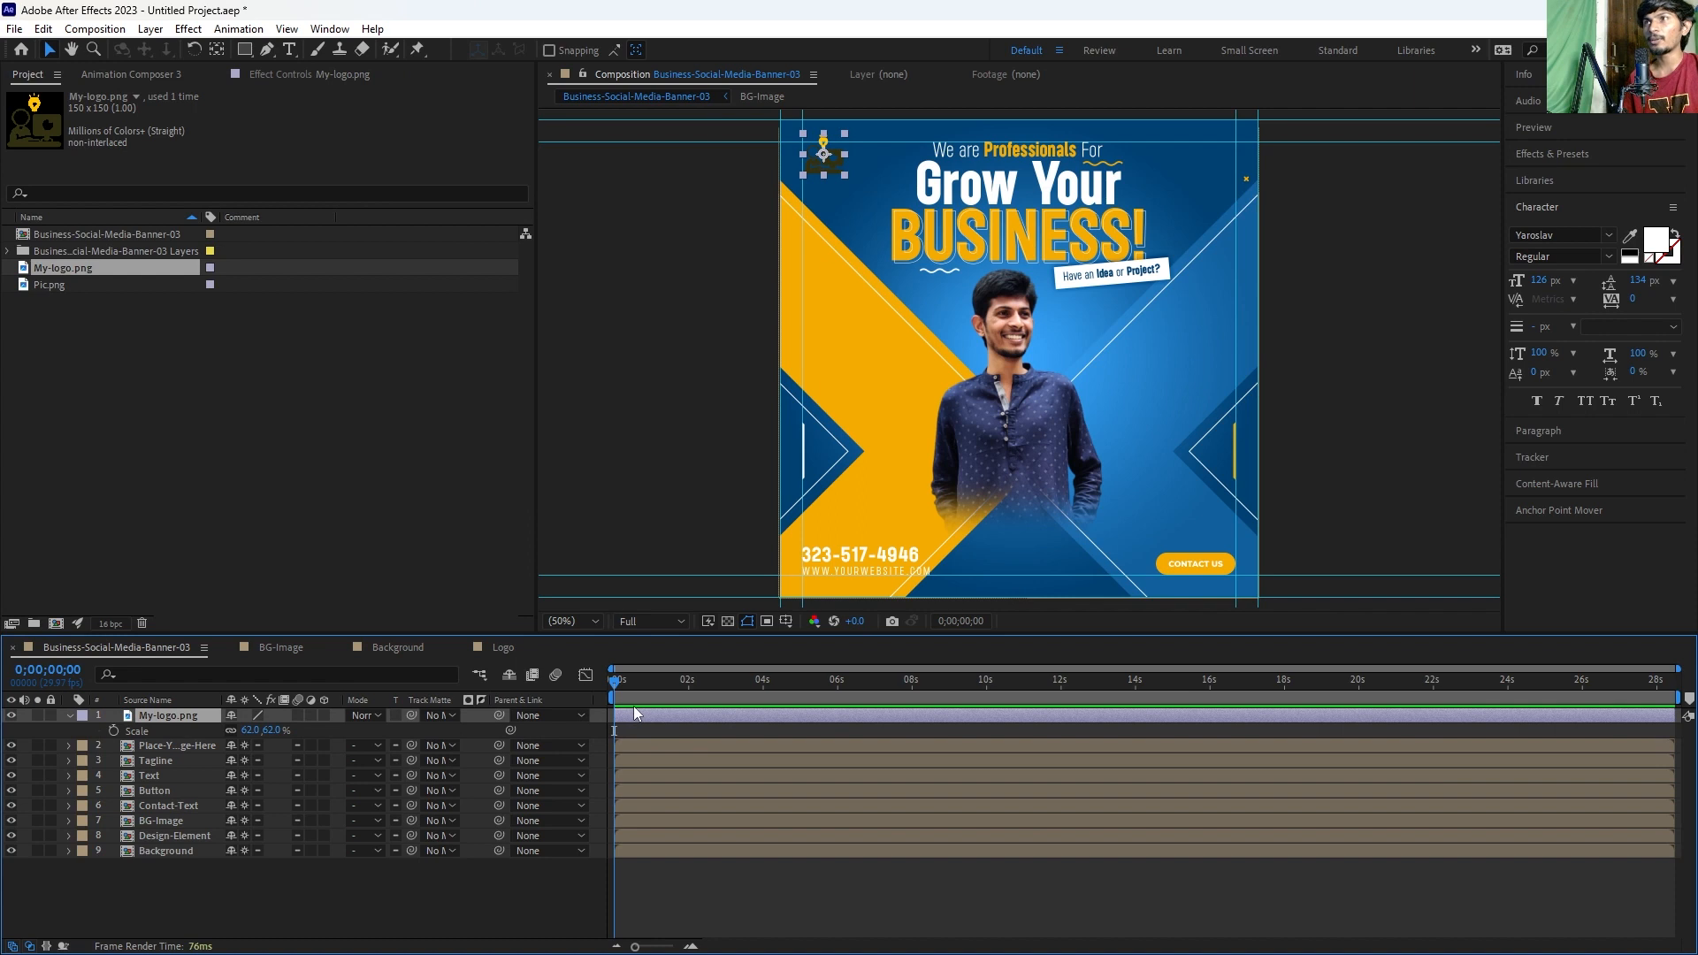
key(ctrl+space)
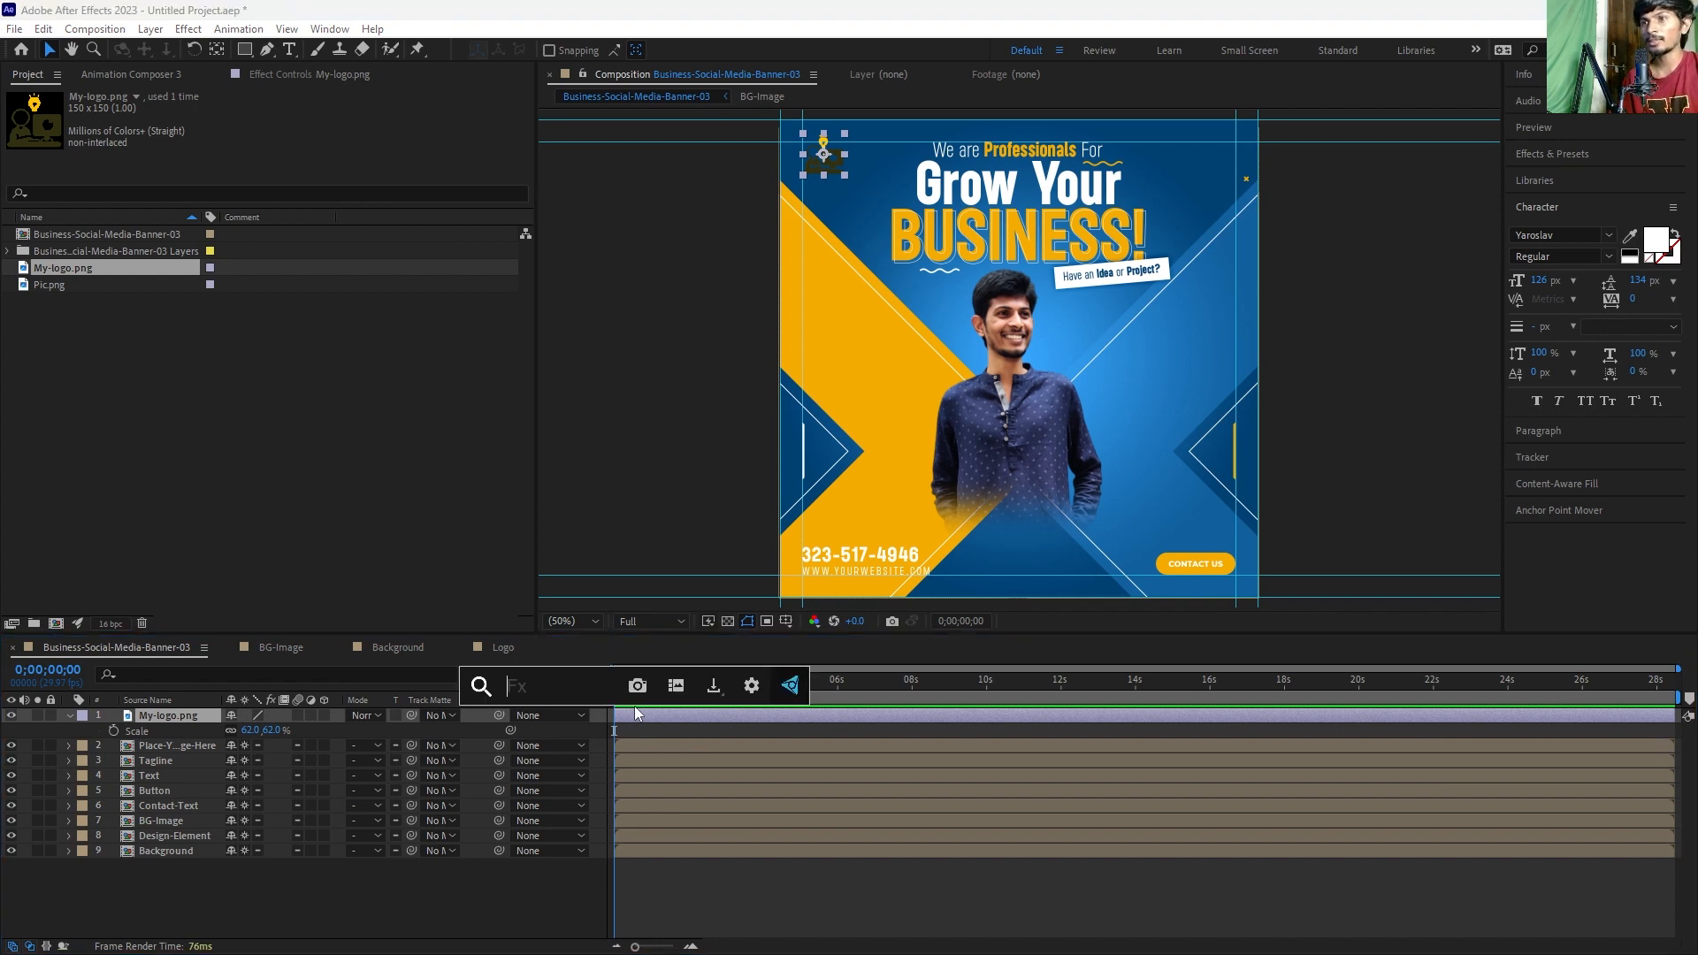
text(fill)
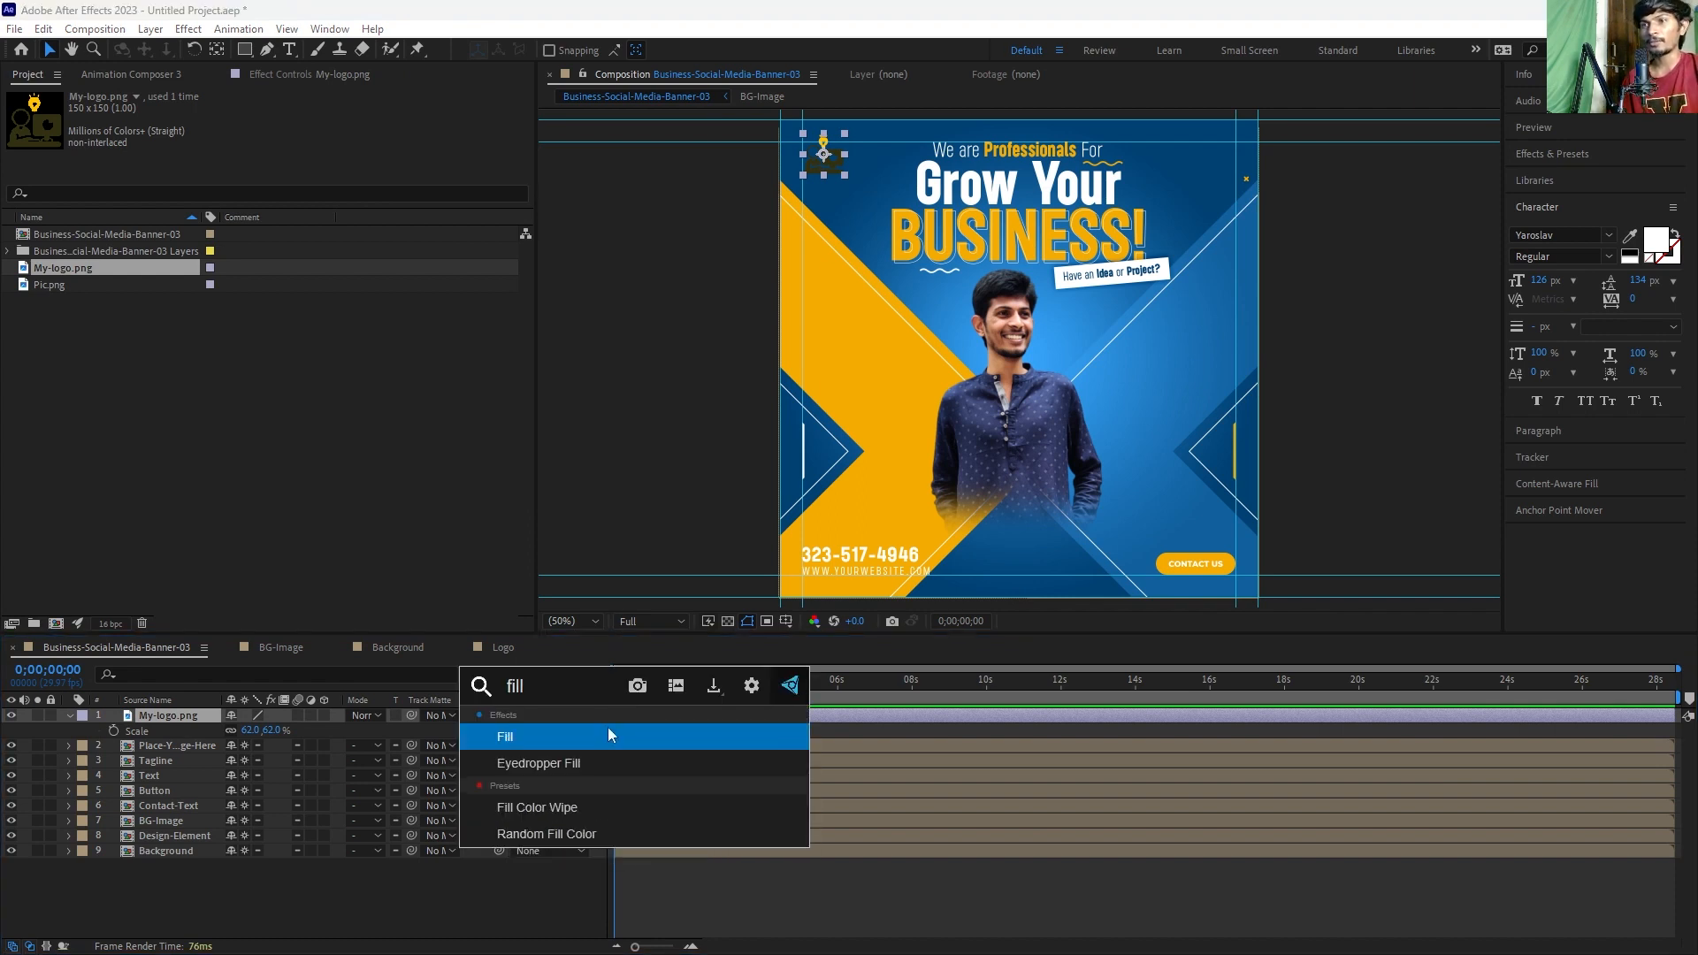
click(608, 729)
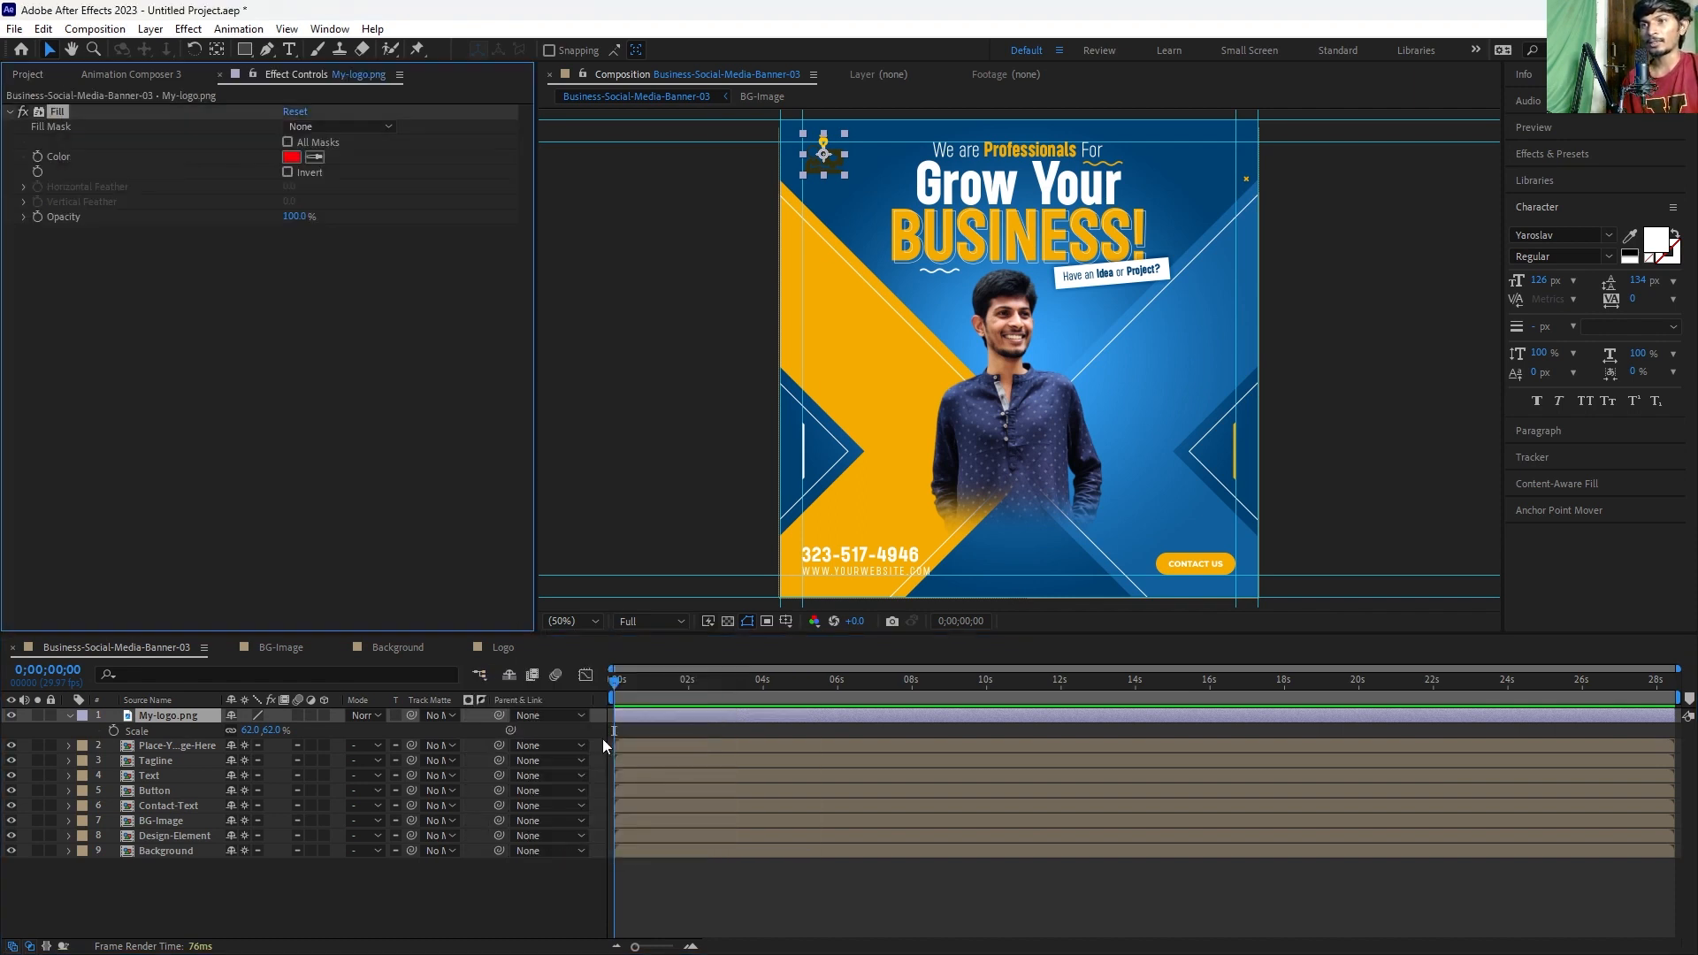
click(291, 157)
click(1203, 249)
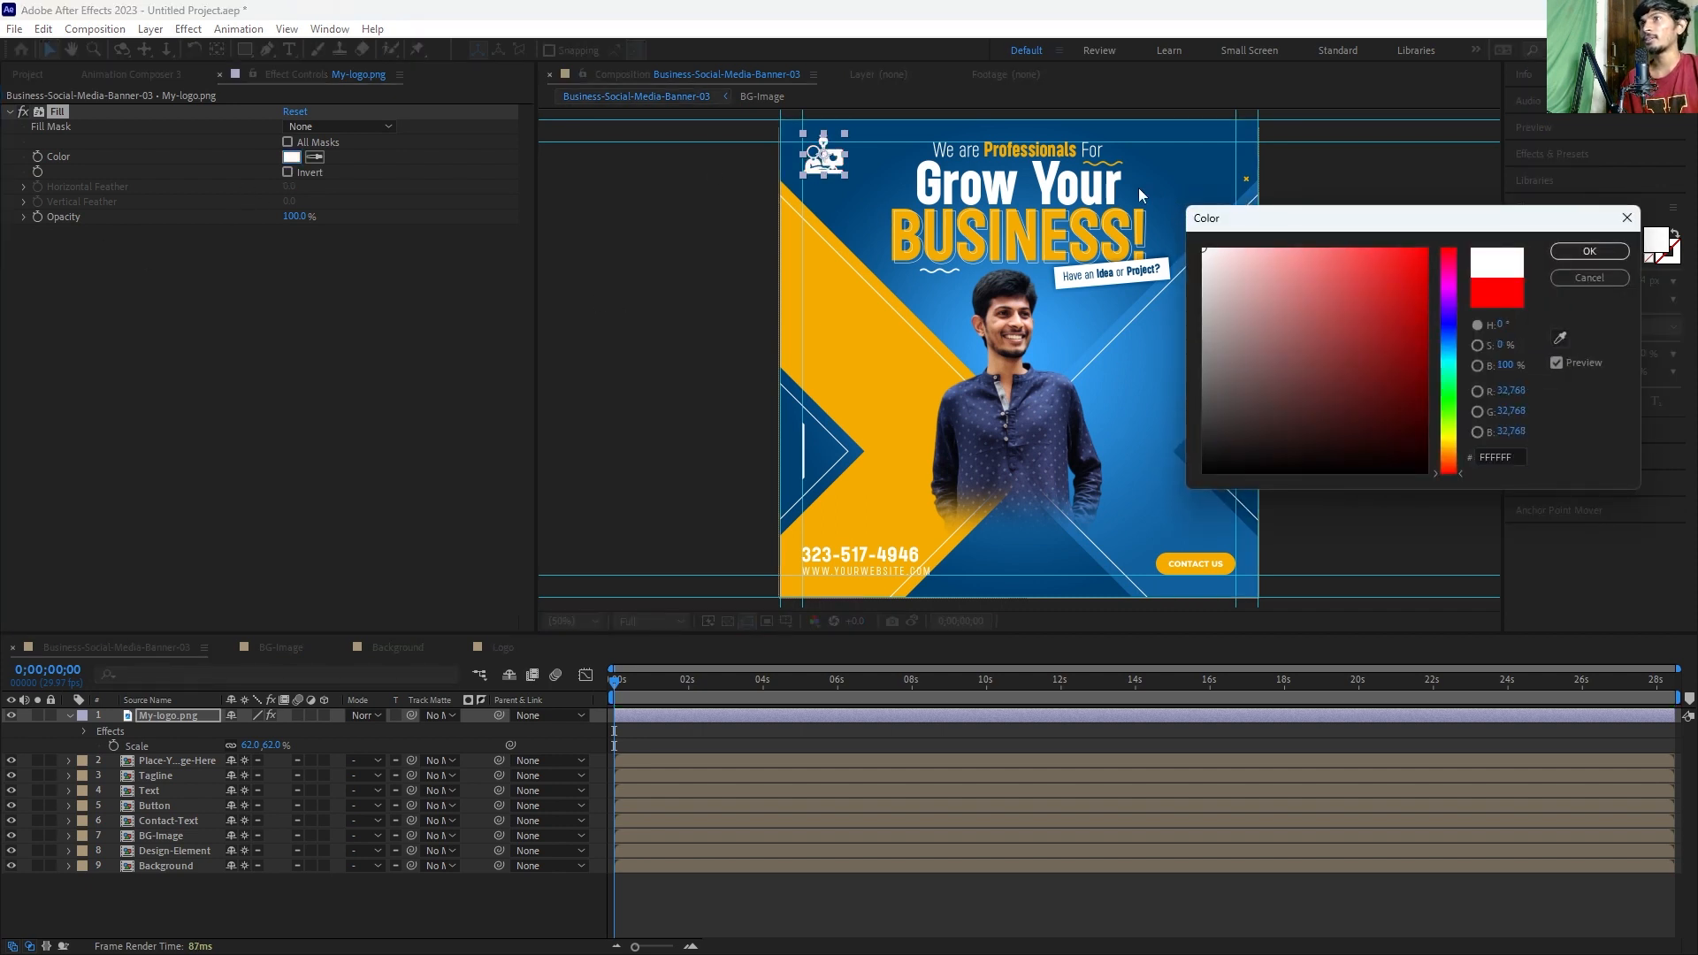
click(1589, 252)
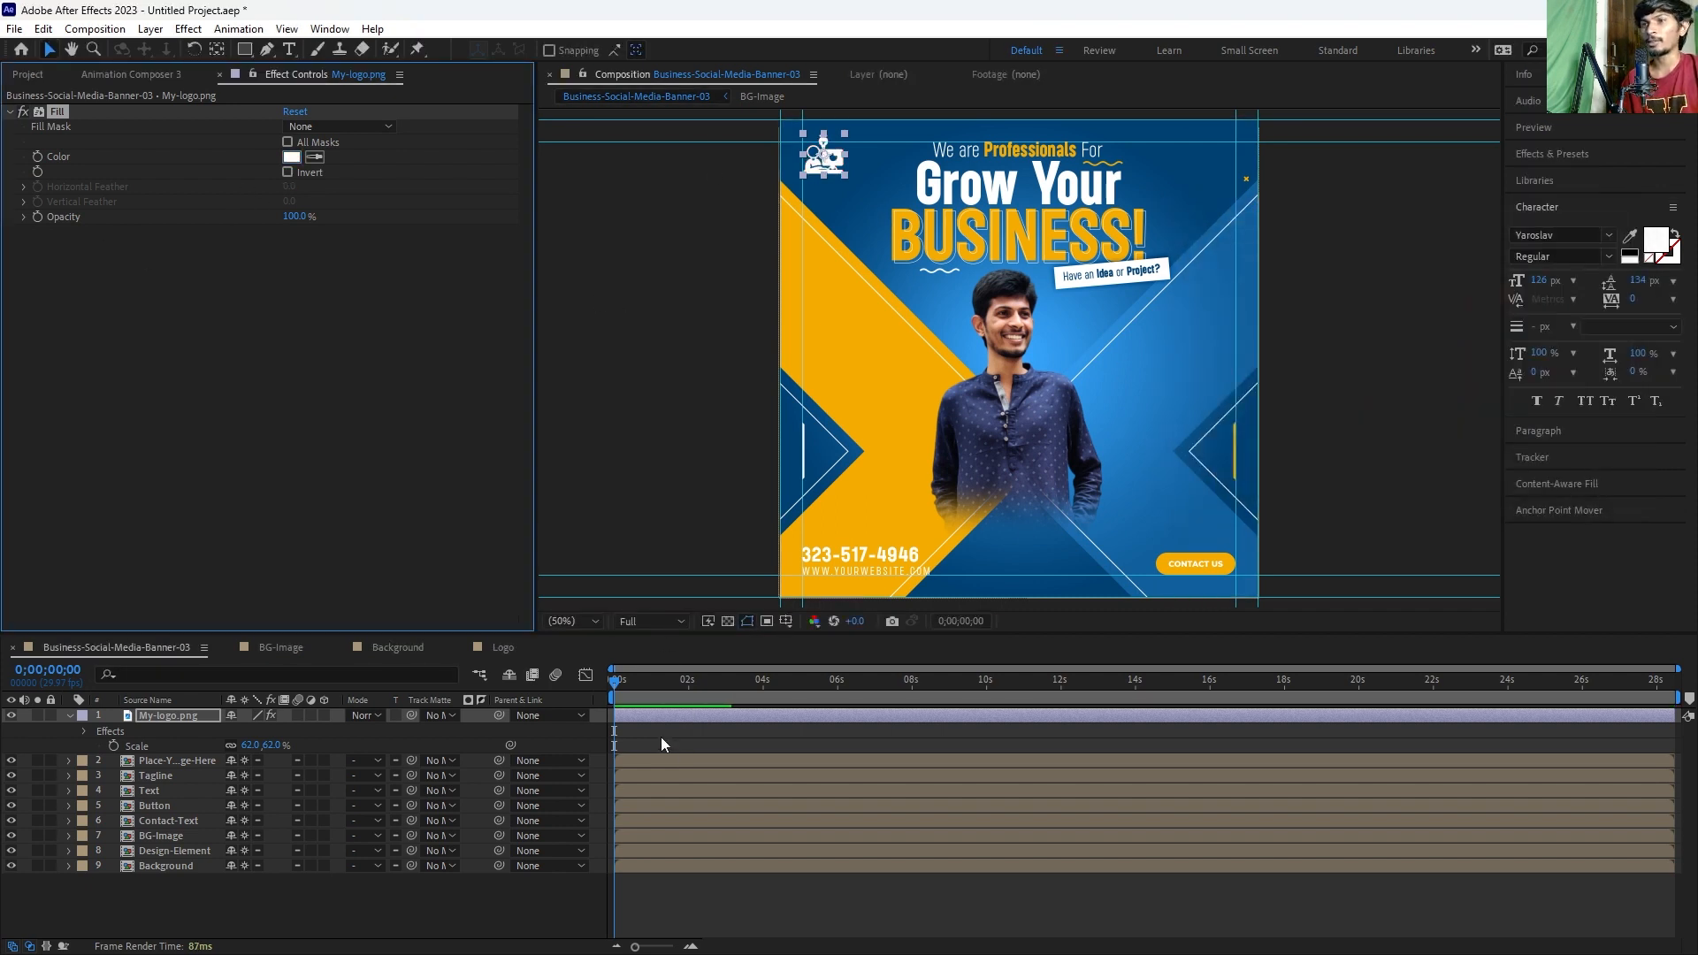
click(660, 736)
click(634, 714)
click(642, 724)
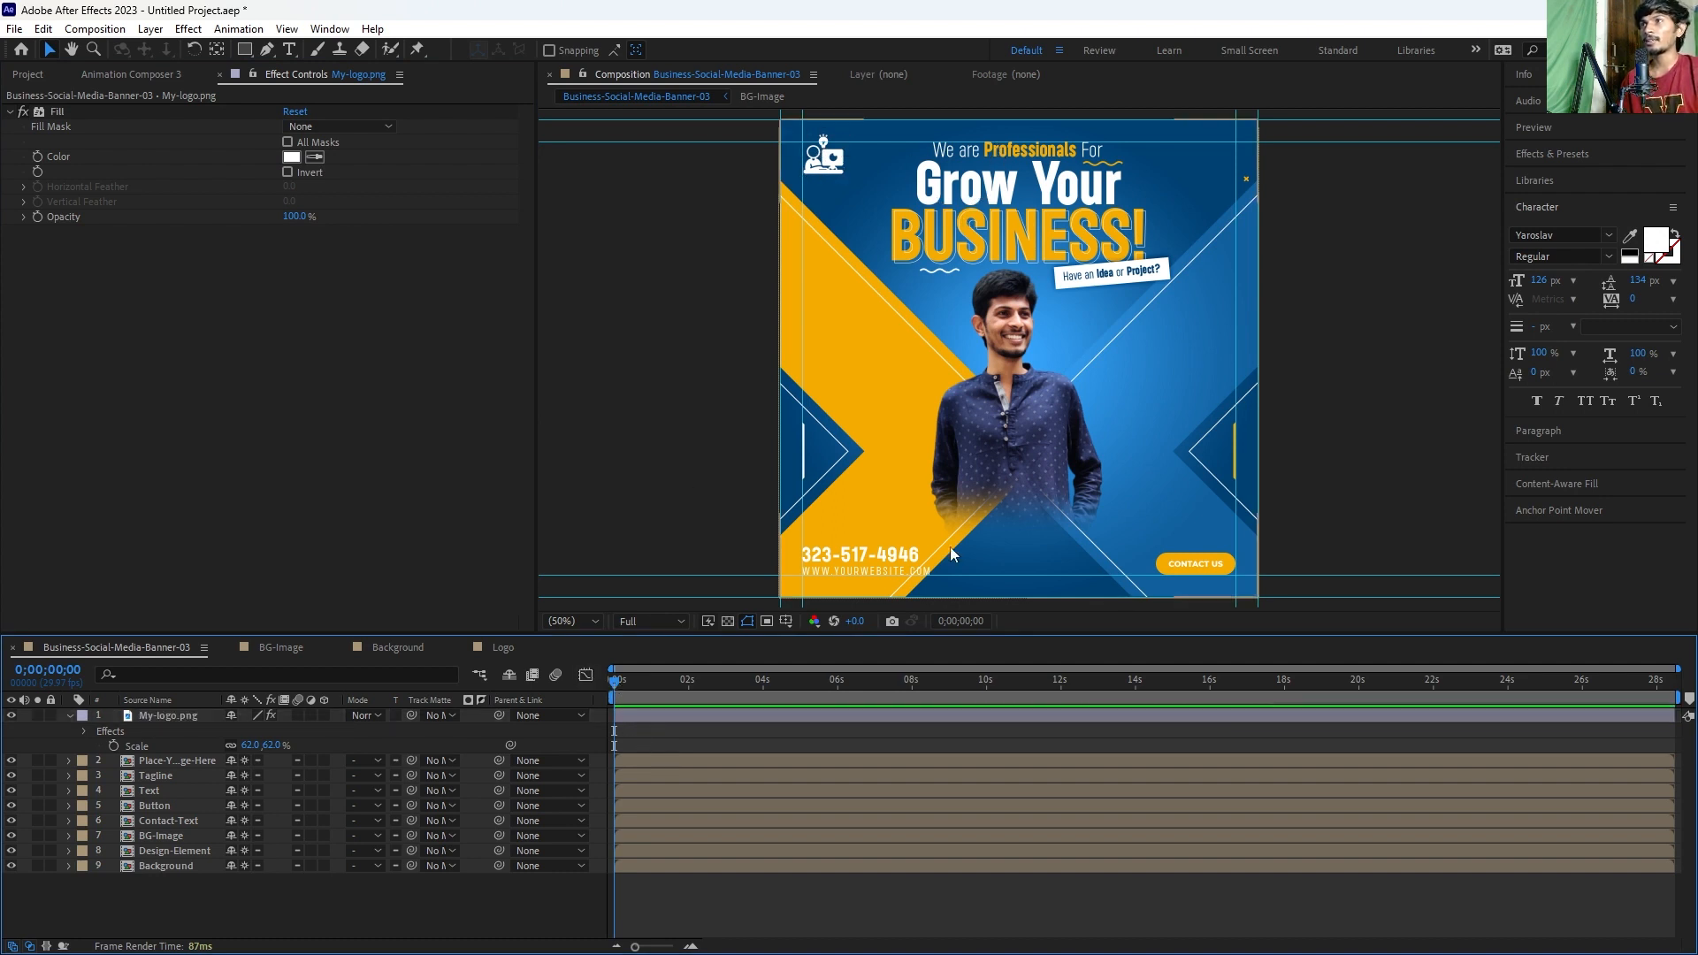
Step: Delete the Place-Your-Image-Here layer from the banner composition
click(148, 761)
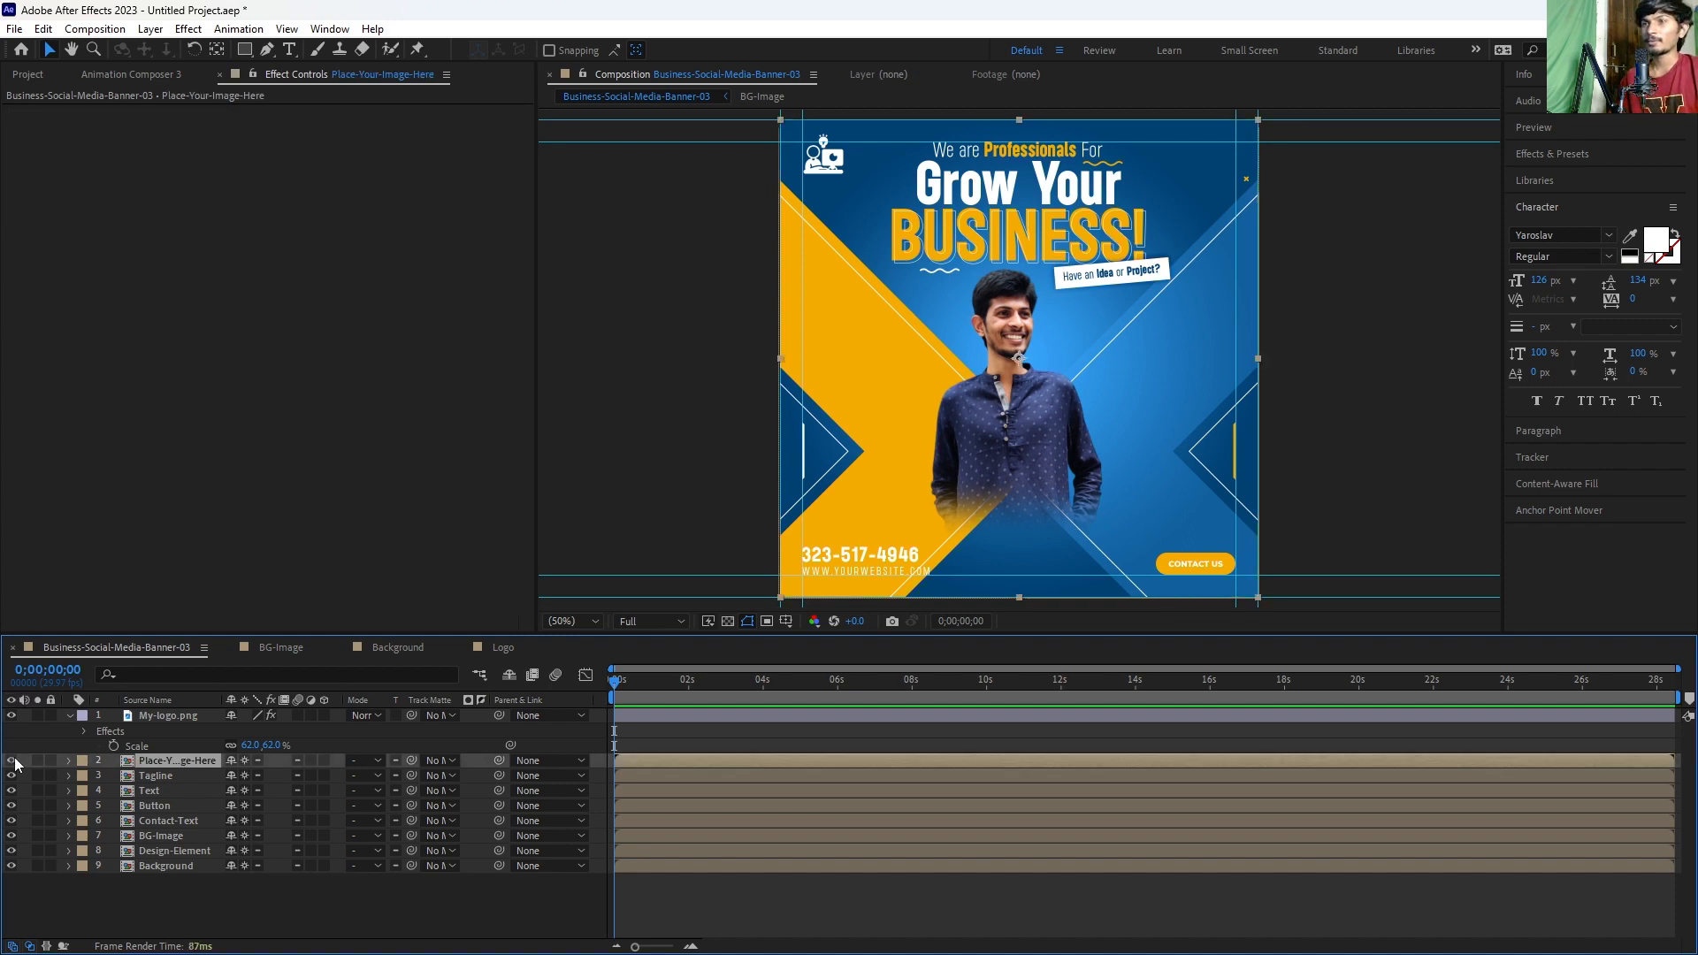
key(Delete)
Step: Check which banner elements the Tagline, Text and Button layers control by briefly hiding and showing the Text and Button layers
click(155, 760)
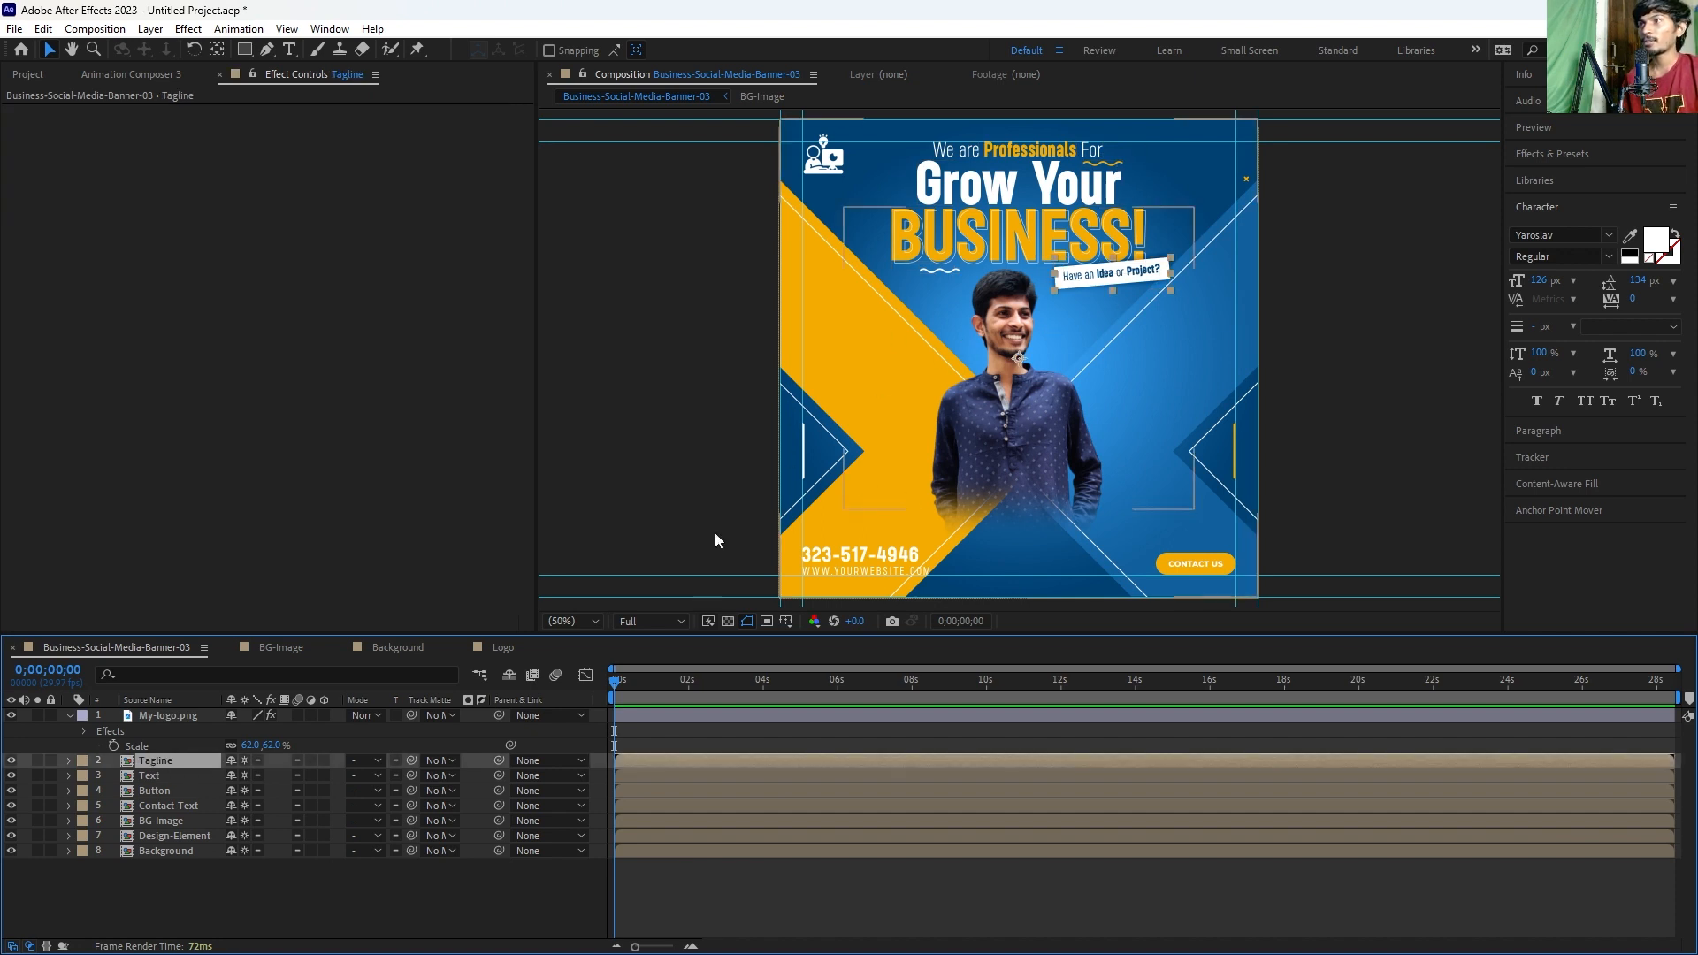
click(11, 776)
click(11, 776)
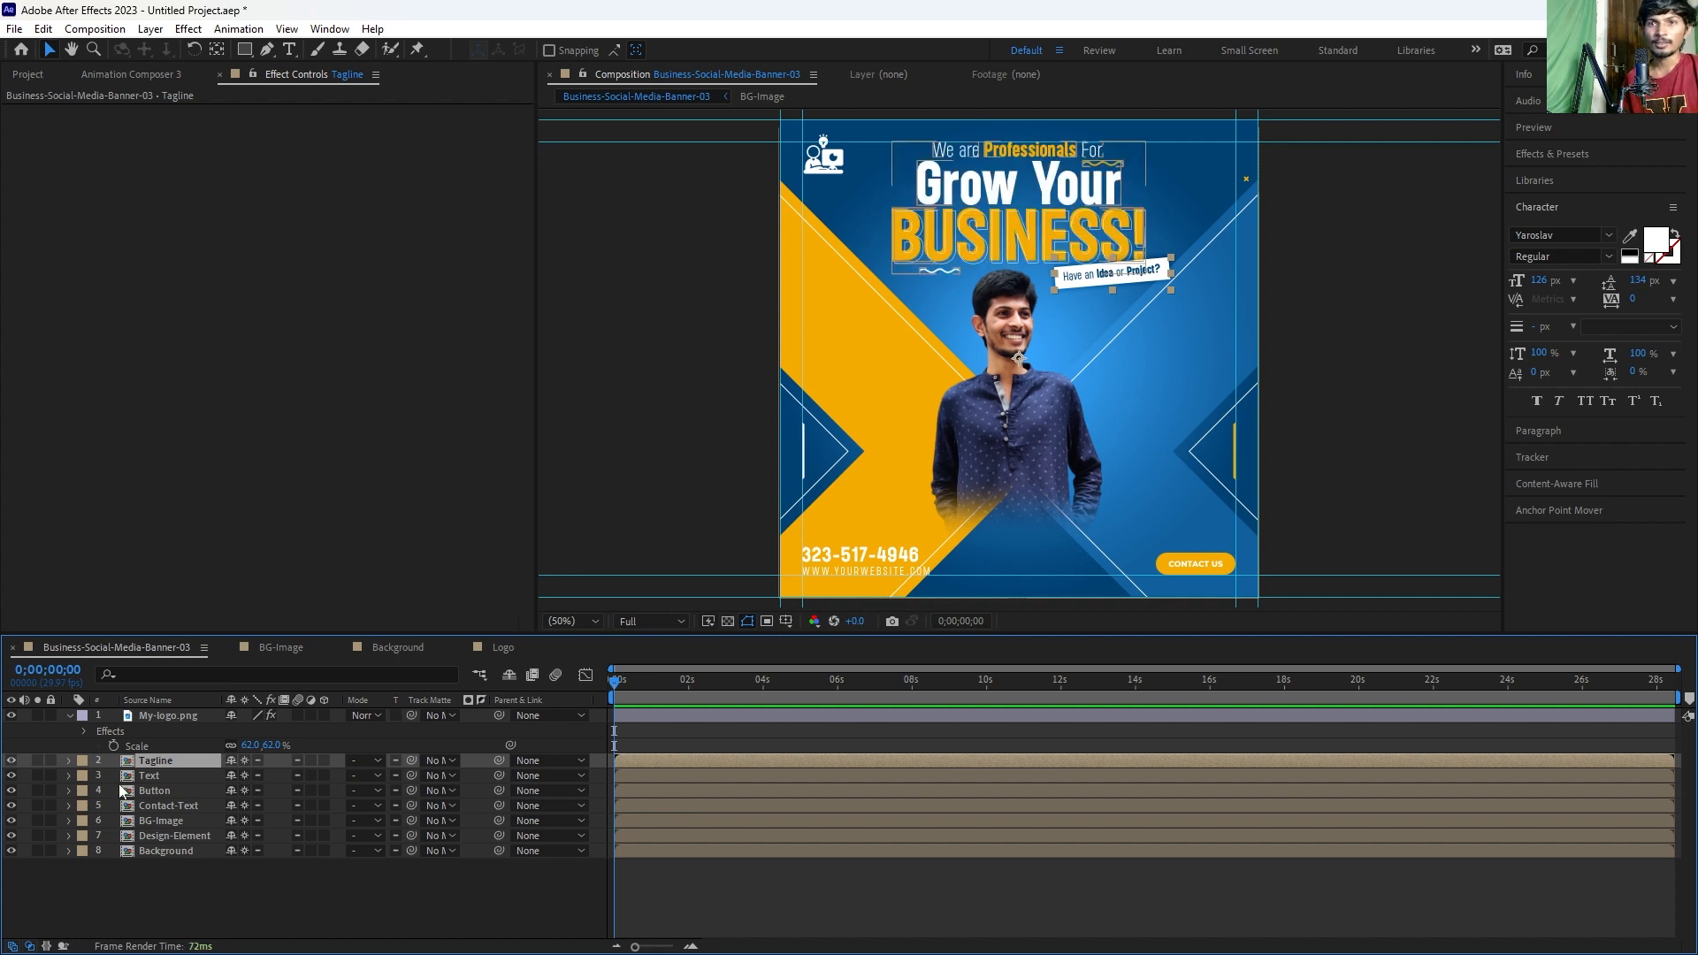
click(160, 777)
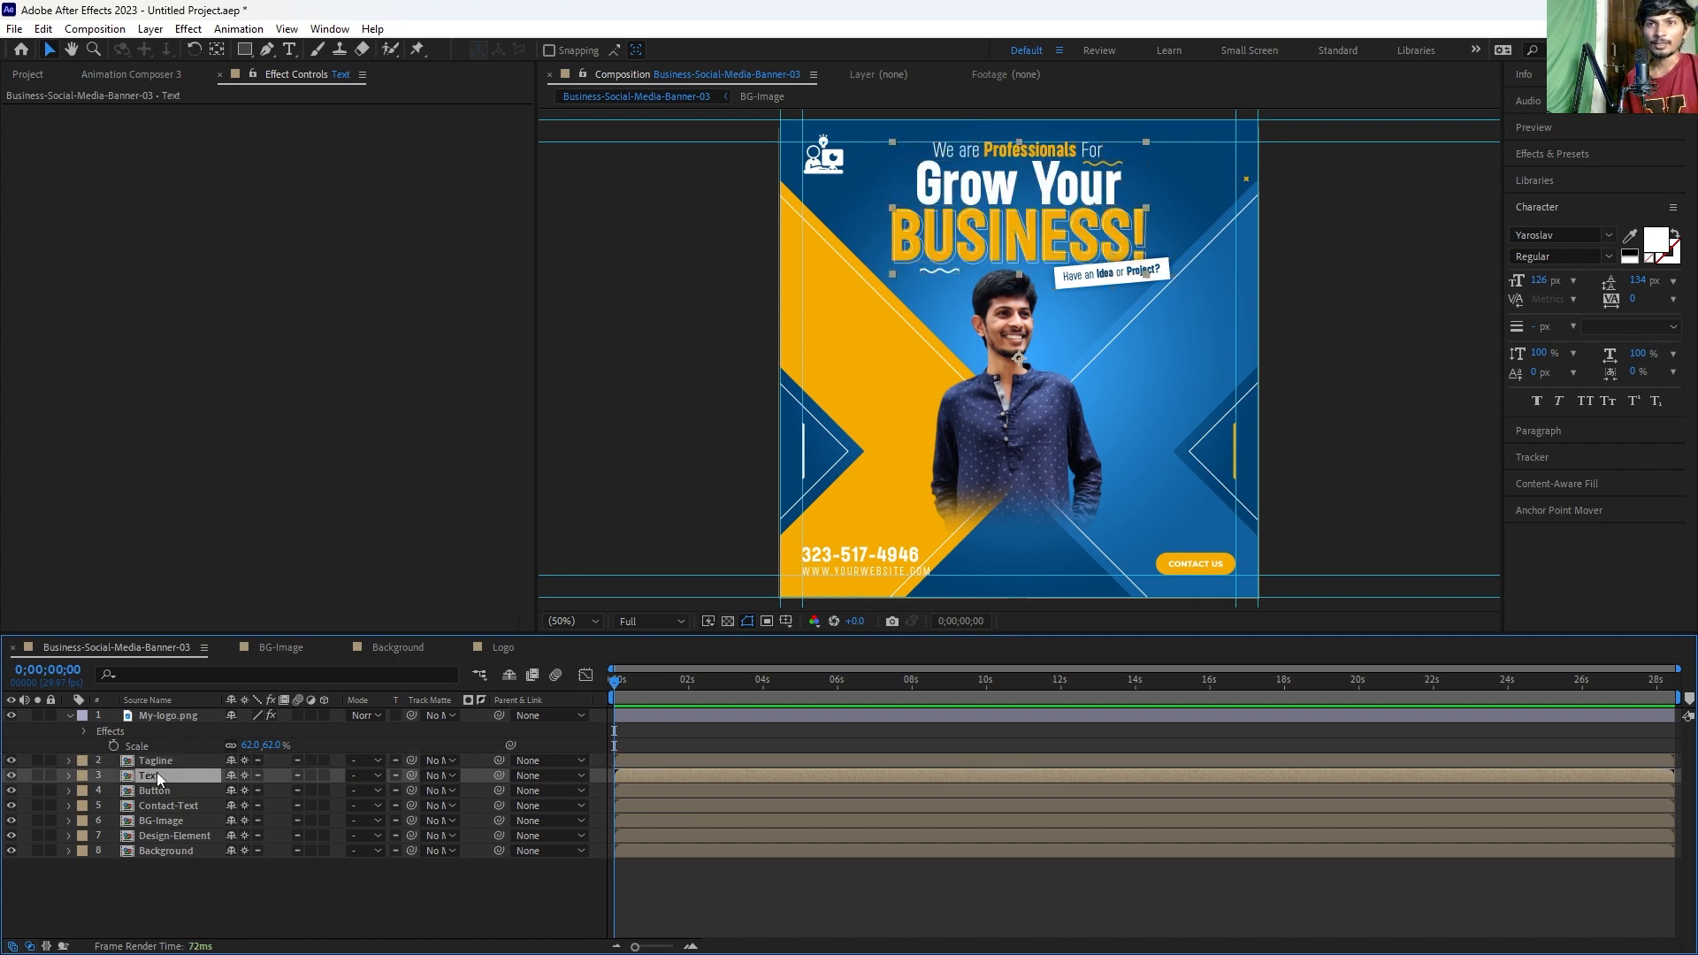
click(11, 776)
click(12, 776)
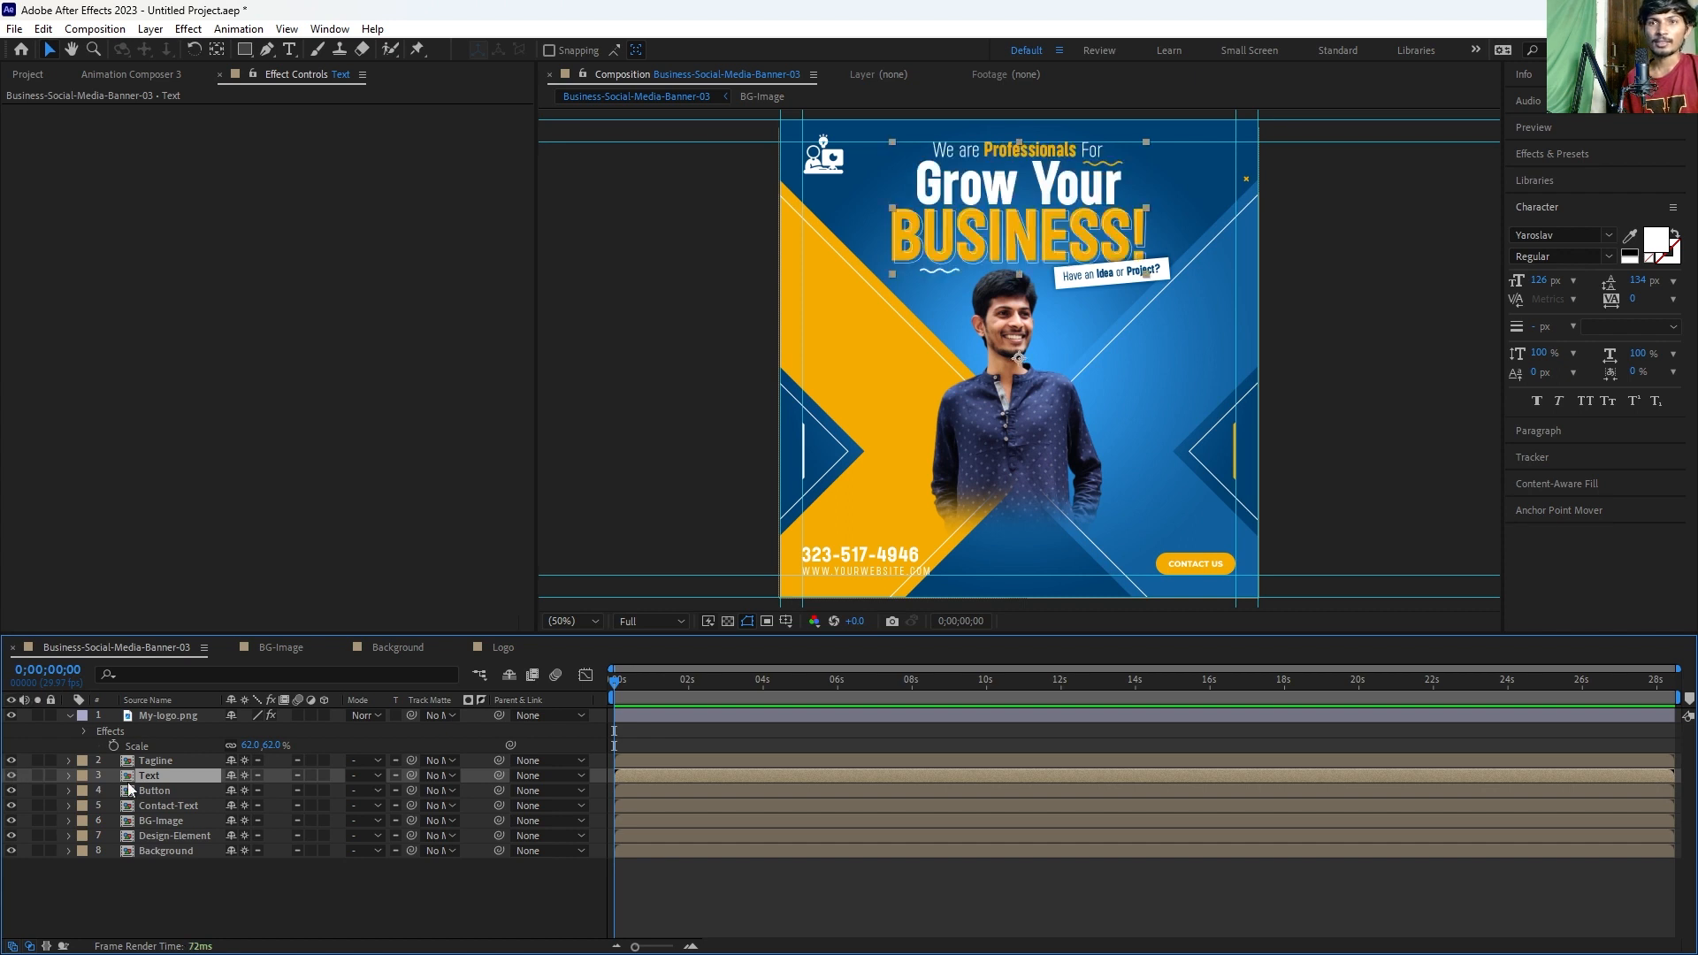
click(157, 791)
click(12, 791)
click(13, 793)
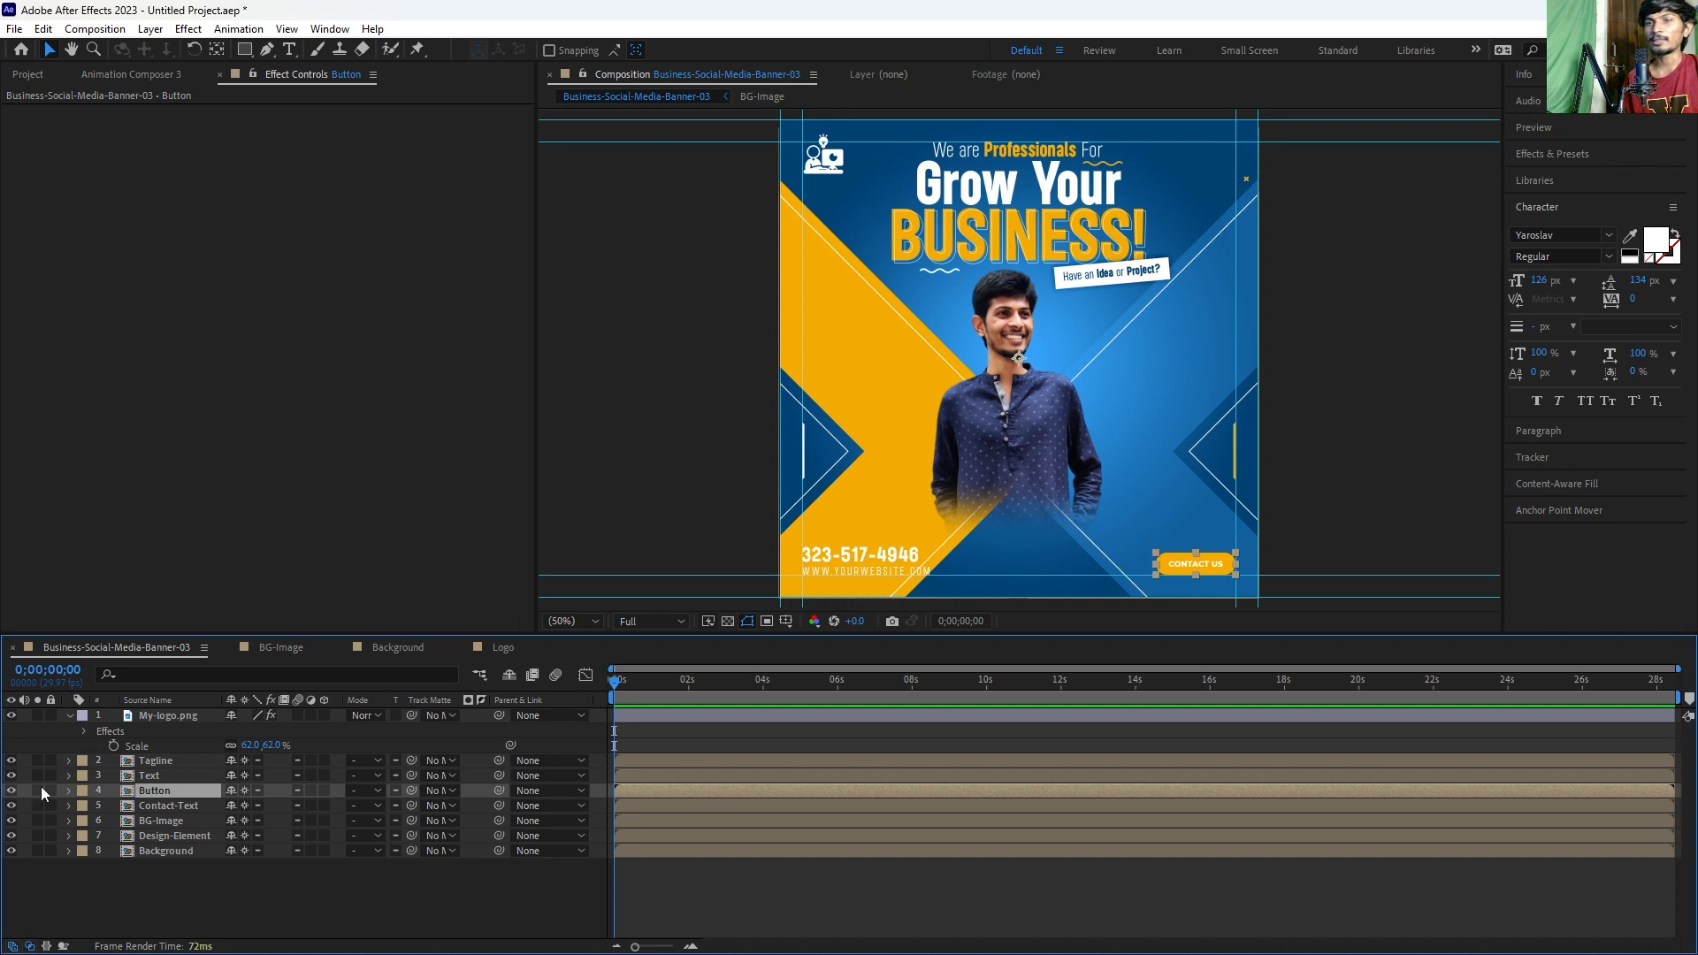
Step: Open the Button precomposition and delete the Contact Us text layer from the orange button
double_click(164, 792)
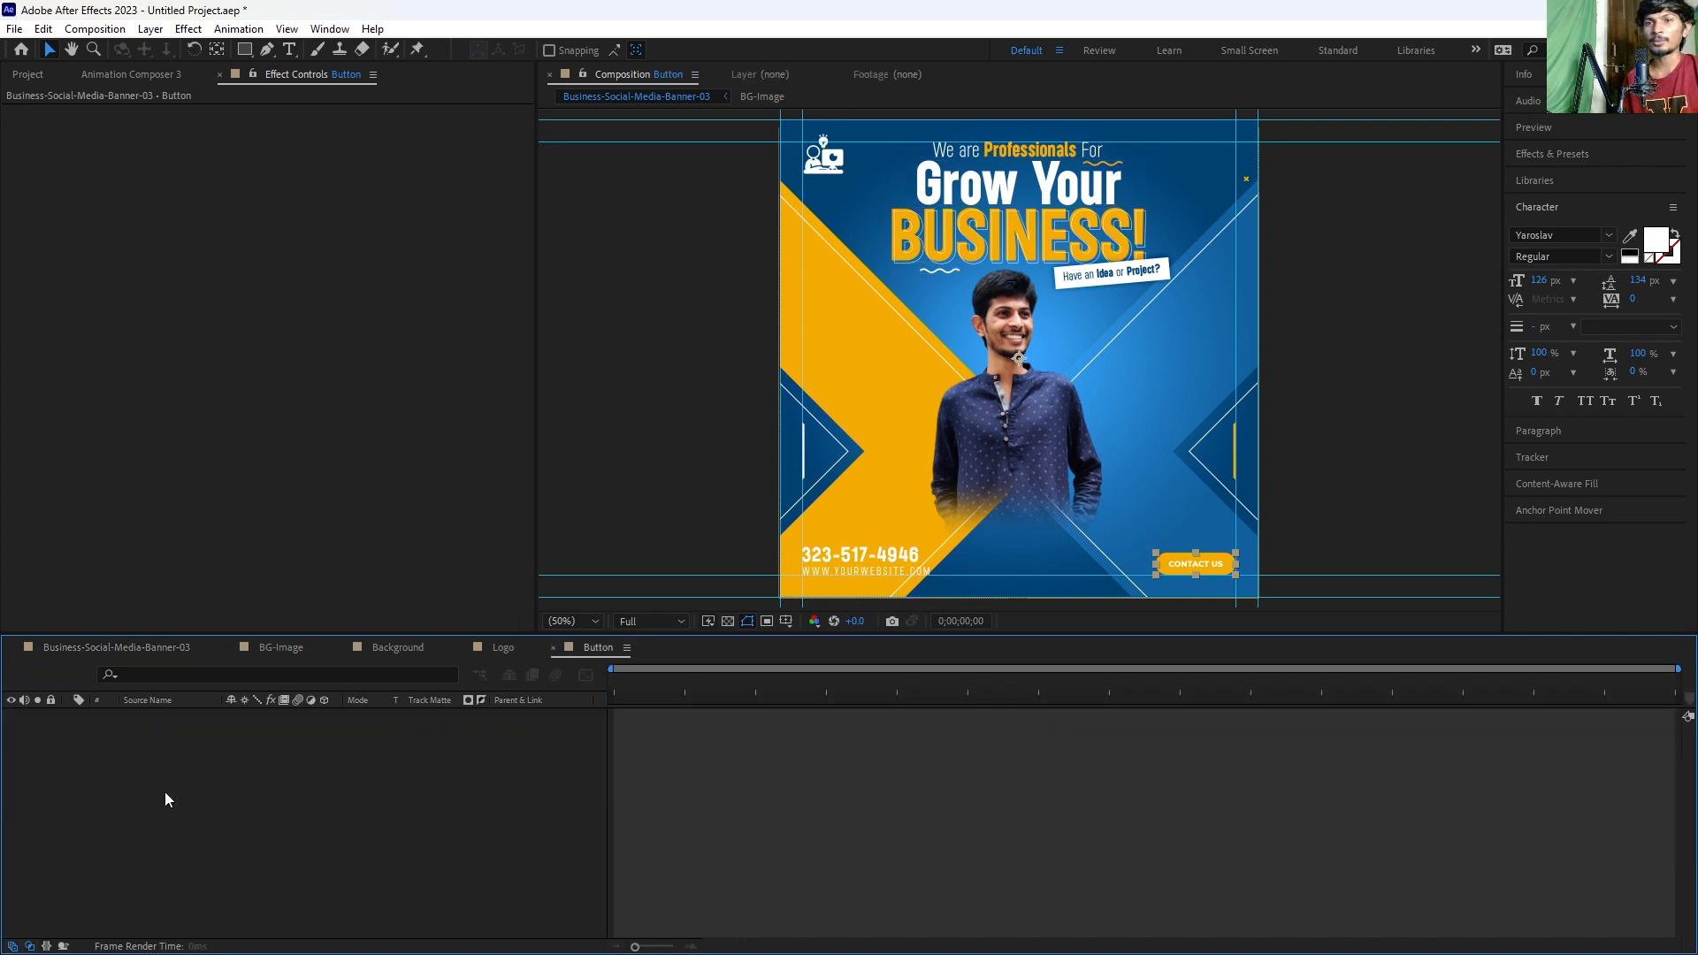
scroll(1088, 421, up, 4)
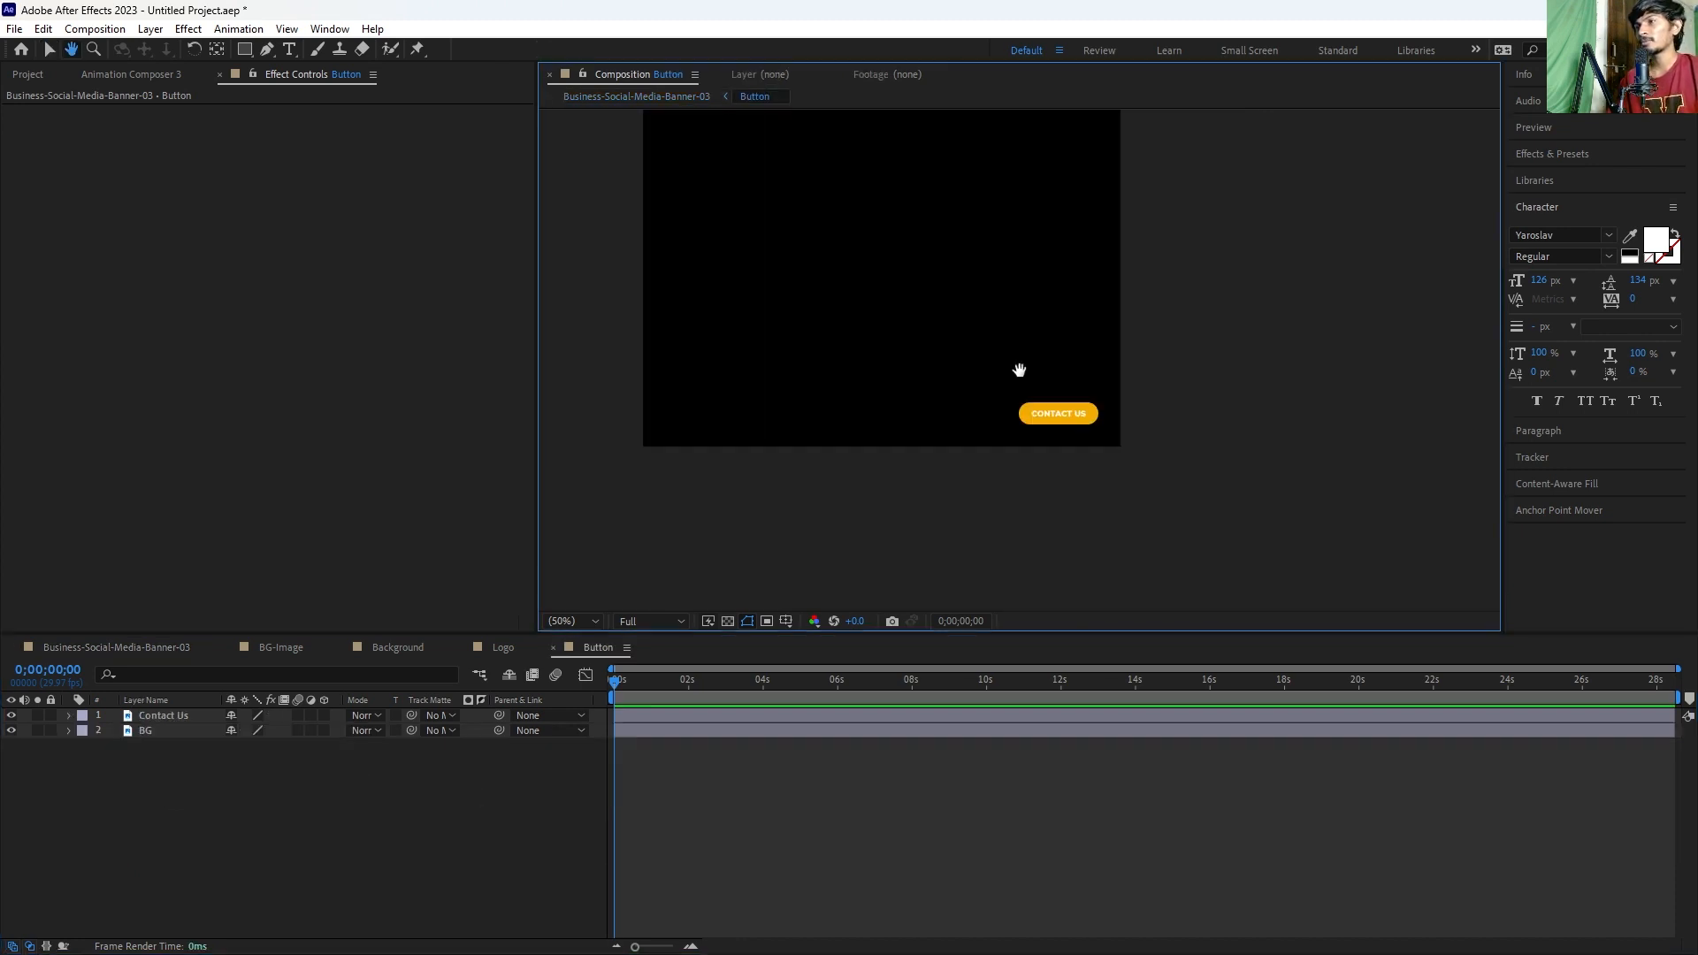
drag(1094, 442, 834, 237)
key(v)
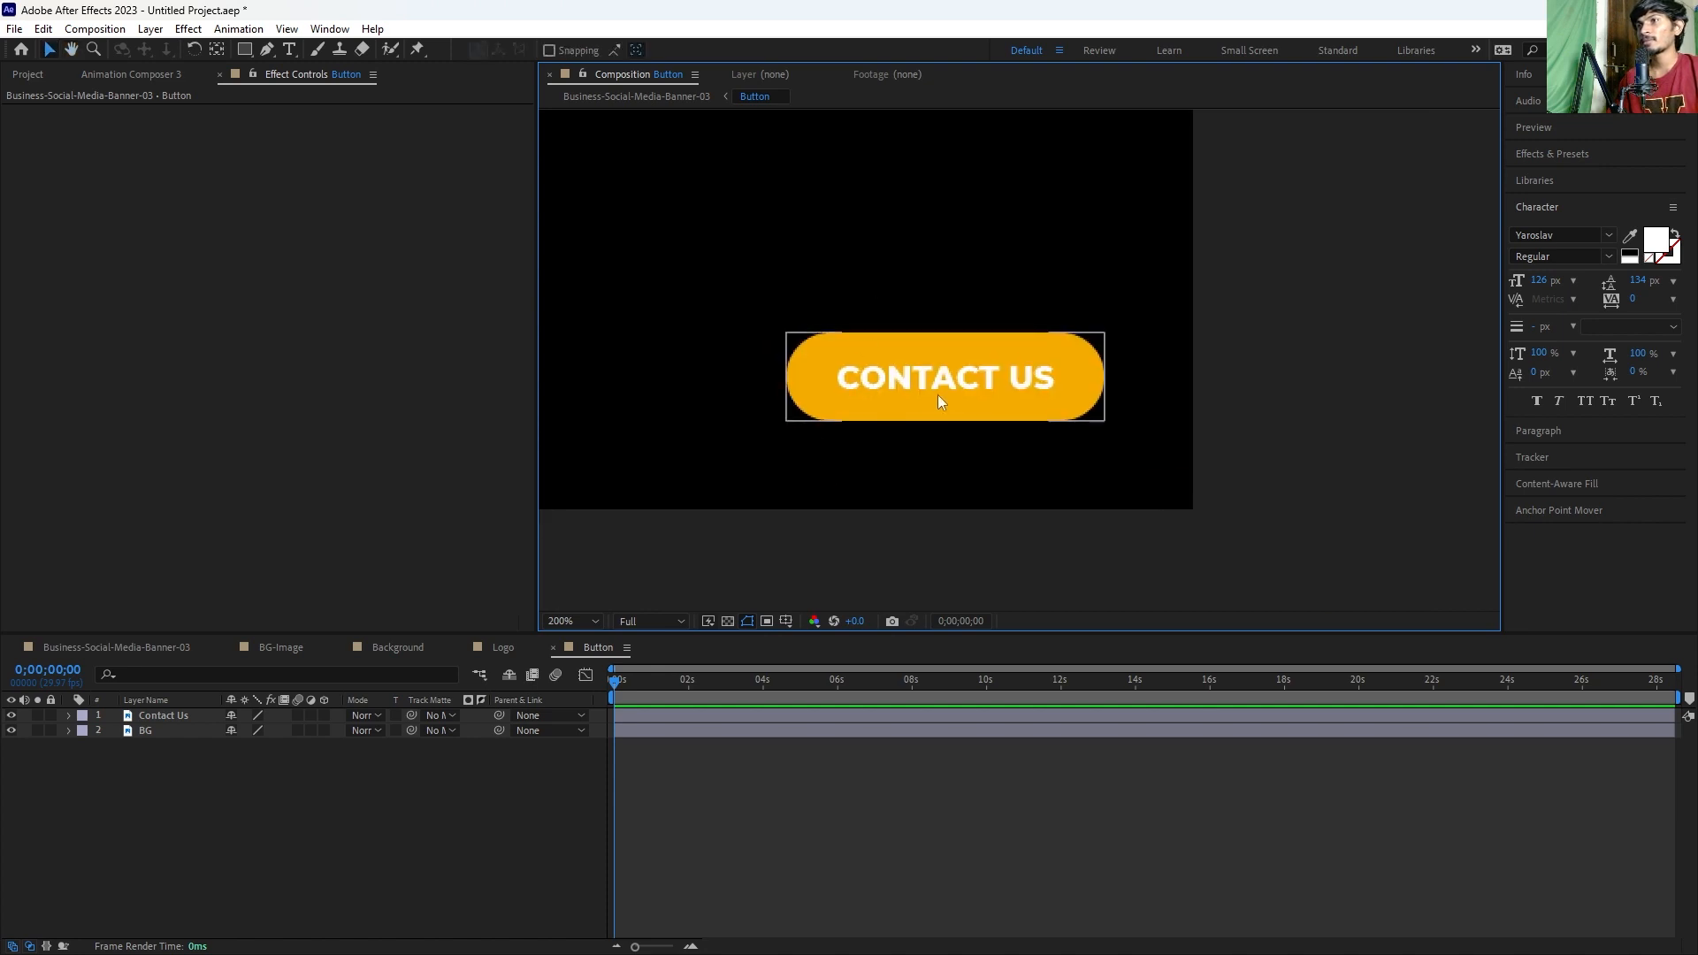
click(941, 379)
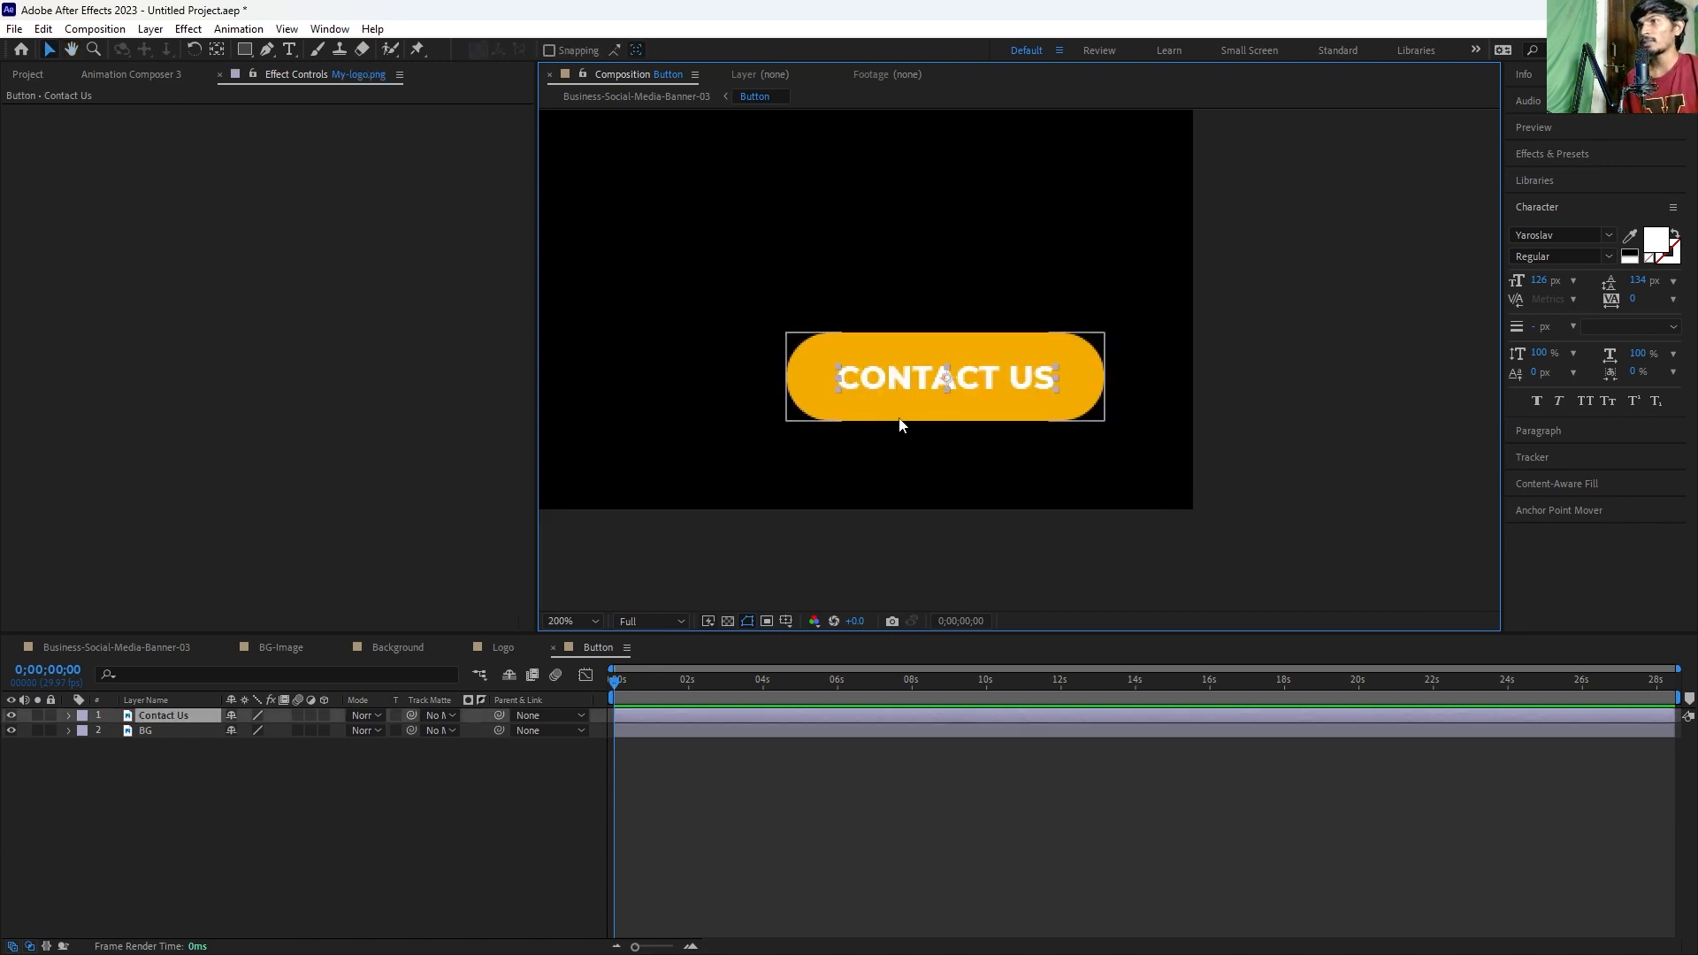
key(Delete)
Step: Add a "Follow US" text layer in the Button composition and set its font size to 22 px
click(289, 48)
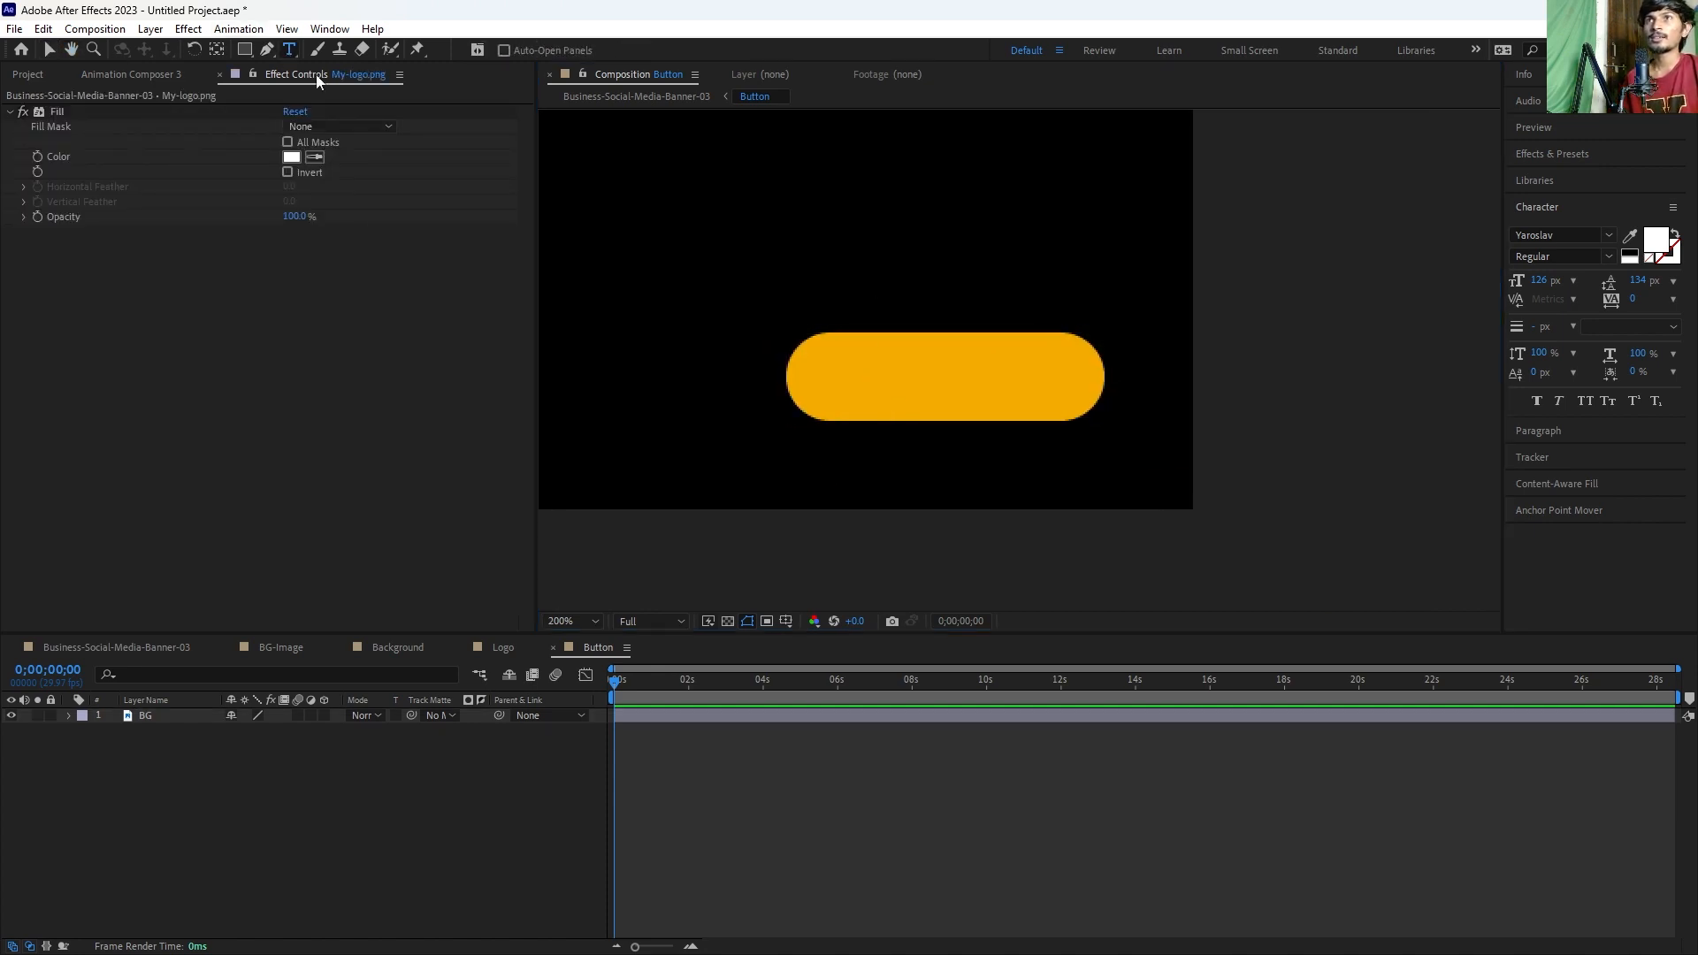
click(885, 371)
text(Follow)
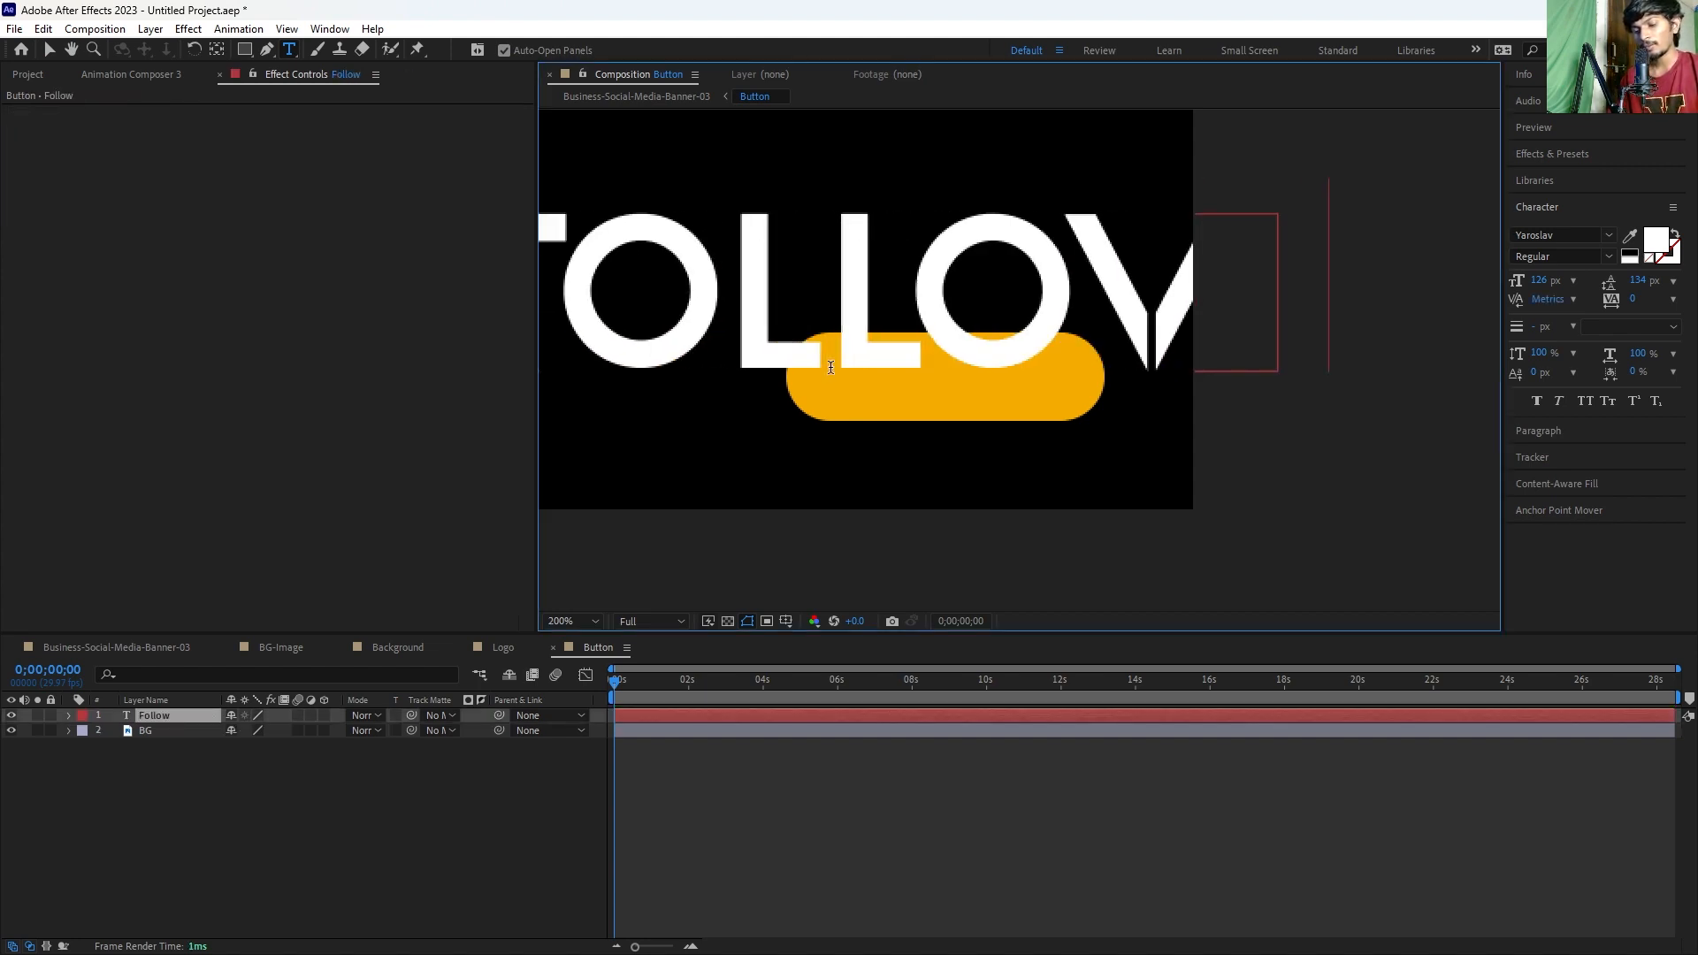
text( US)
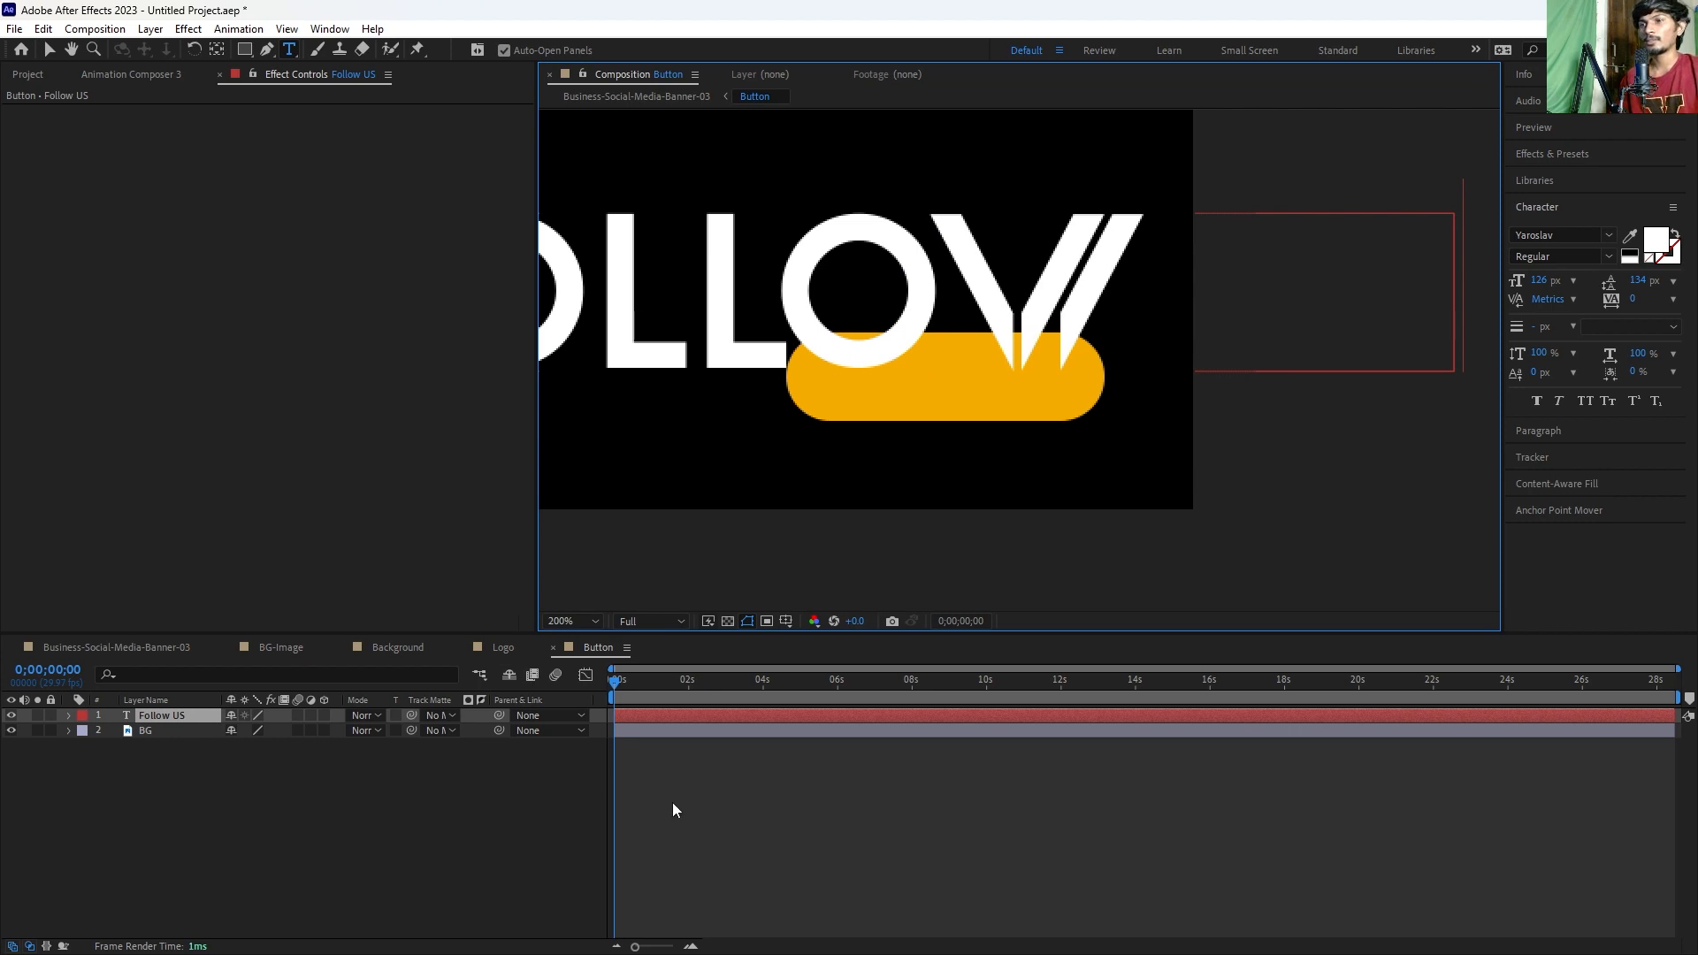
click(640, 713)
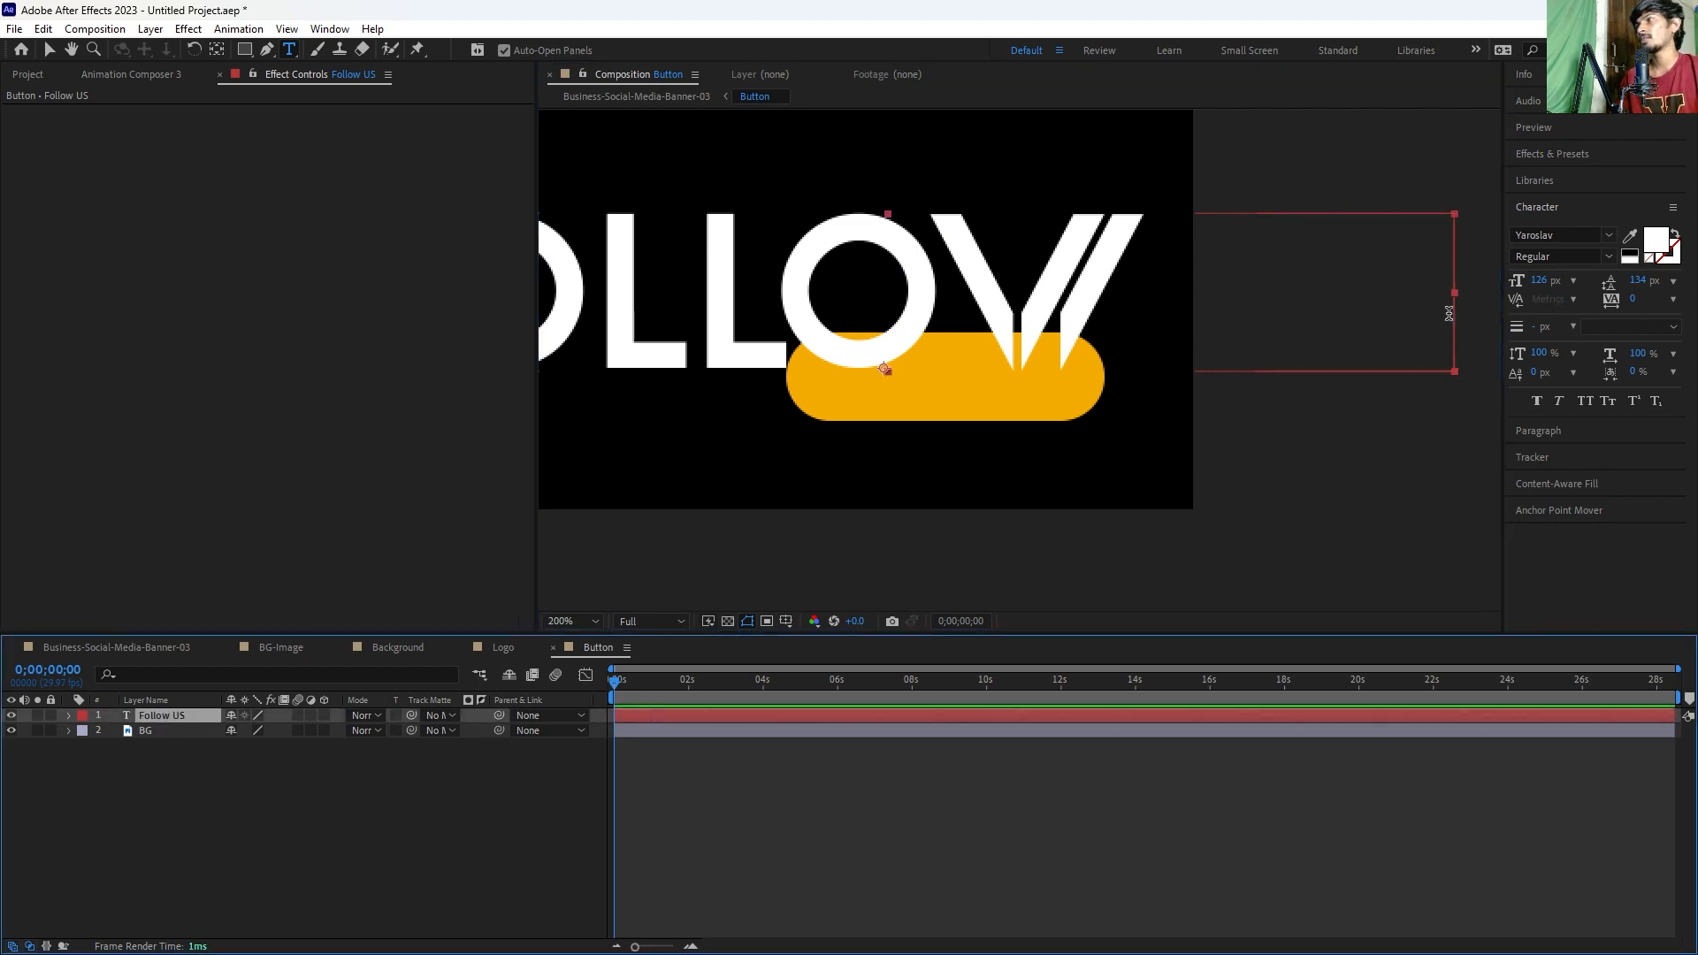
drag(1543, 280, 1458, 281)
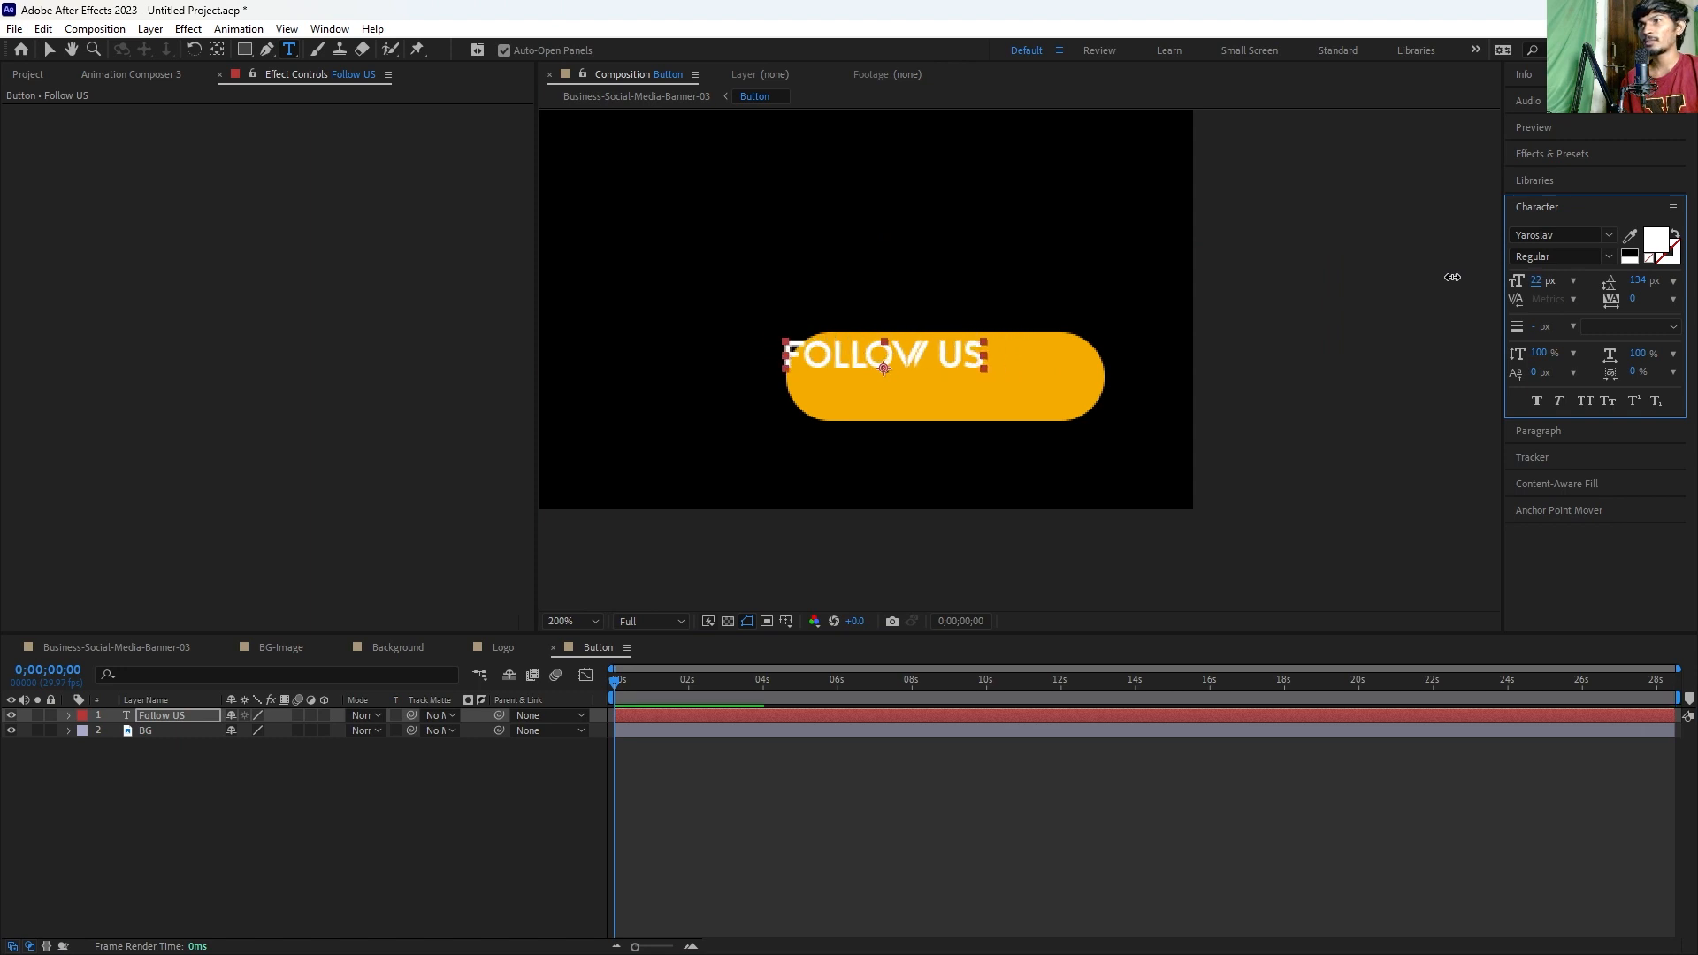
Step: Move the Follow US text to the center of the orange button and fine-tune its position in small nudges
click(926, 750)
key(v)
drag(909, 367, 962, 387)
click(848, 845)
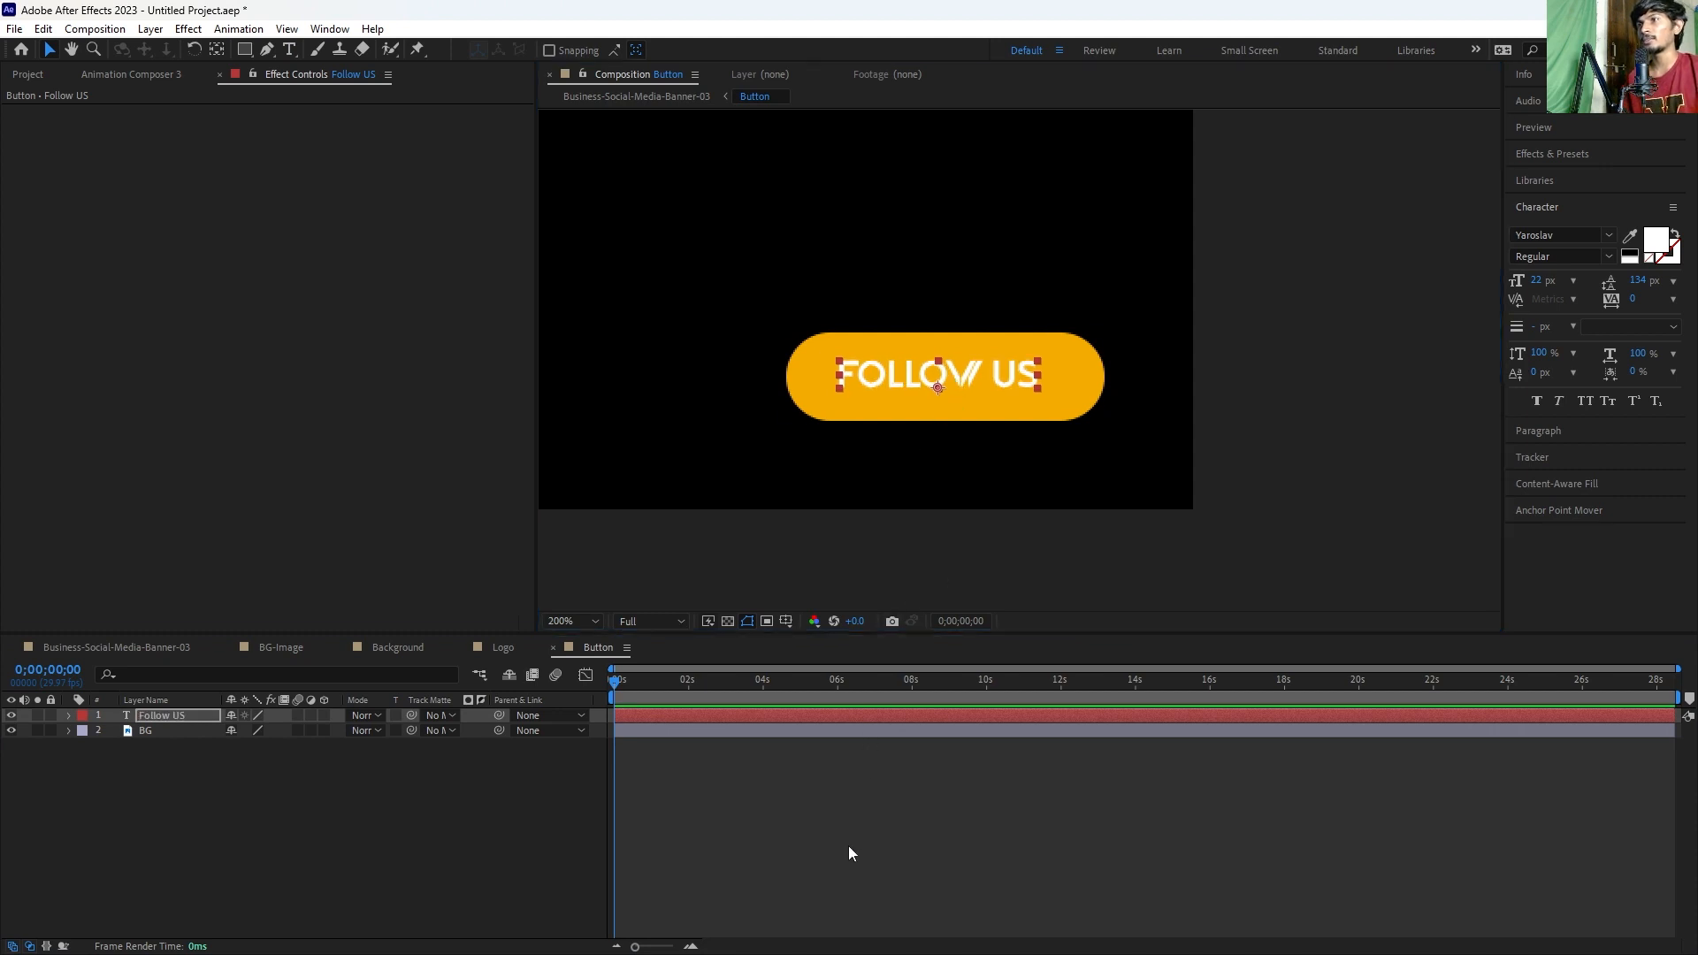
click(980, 371)
key(Right)
key(Right)
key(Right)
key(Right)
key(Right)
key(Down)
key(Down)
key(Left)
key(Left)
key(Down)
key(Down)
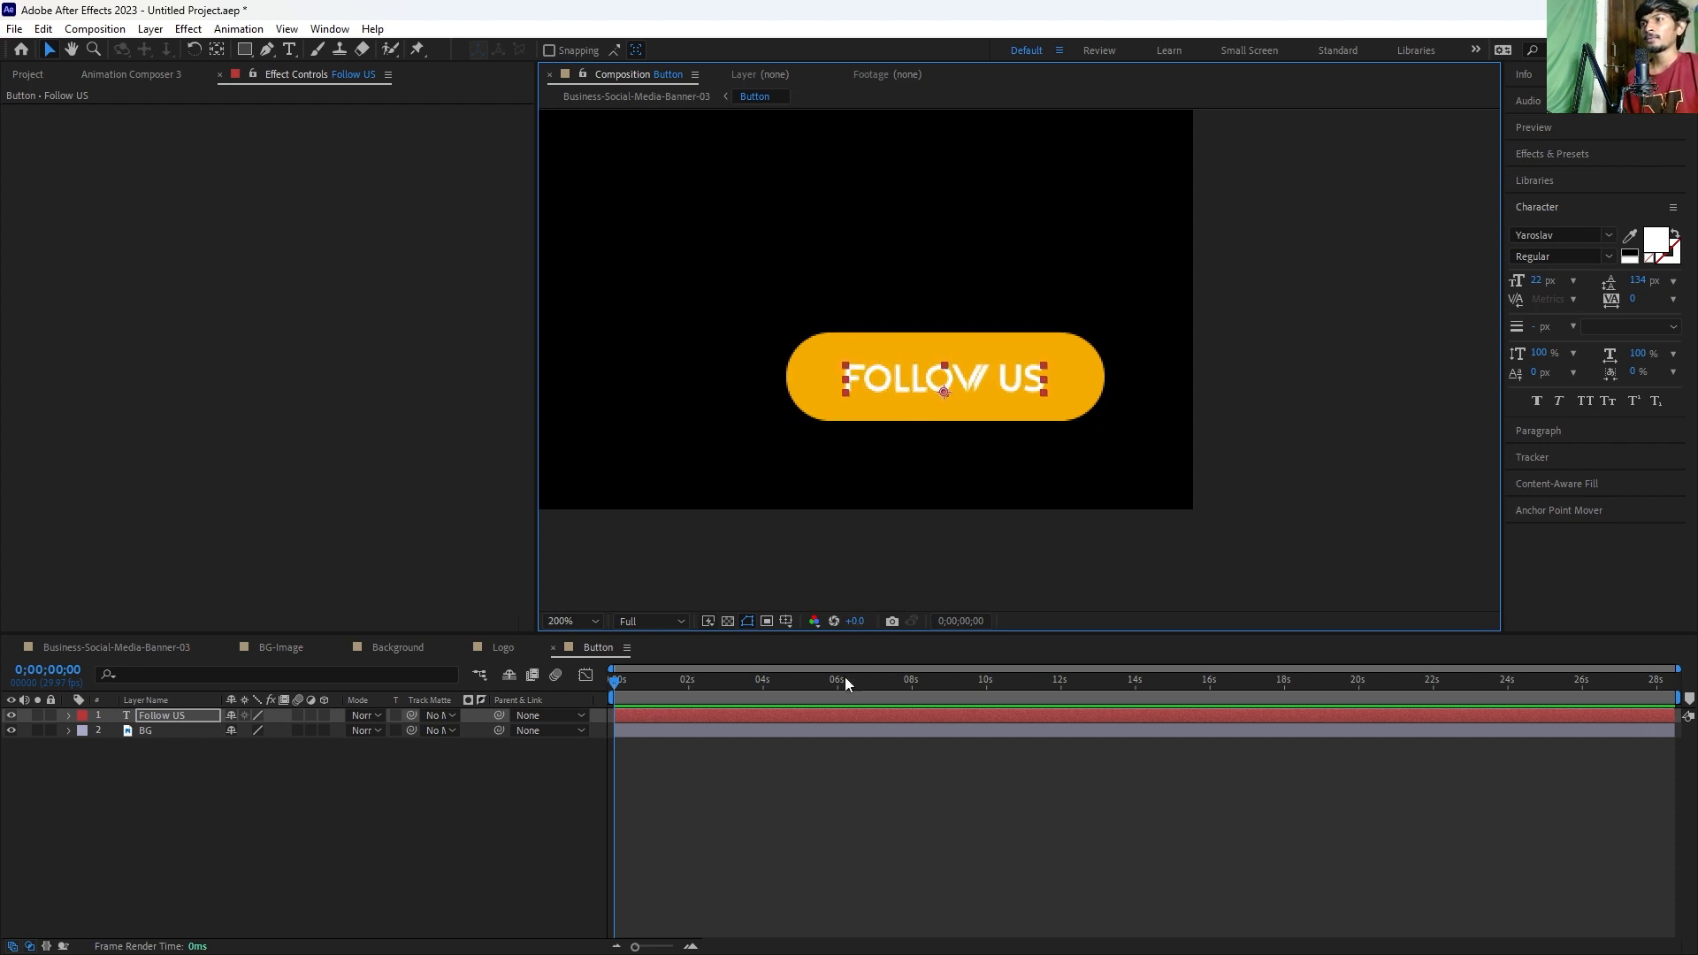
click(809, 787)
Step: Return to the Business-Social-Media-Banner-03 composition and close the BG-Image, Background, Logo and Button timelines
click(130, 649)
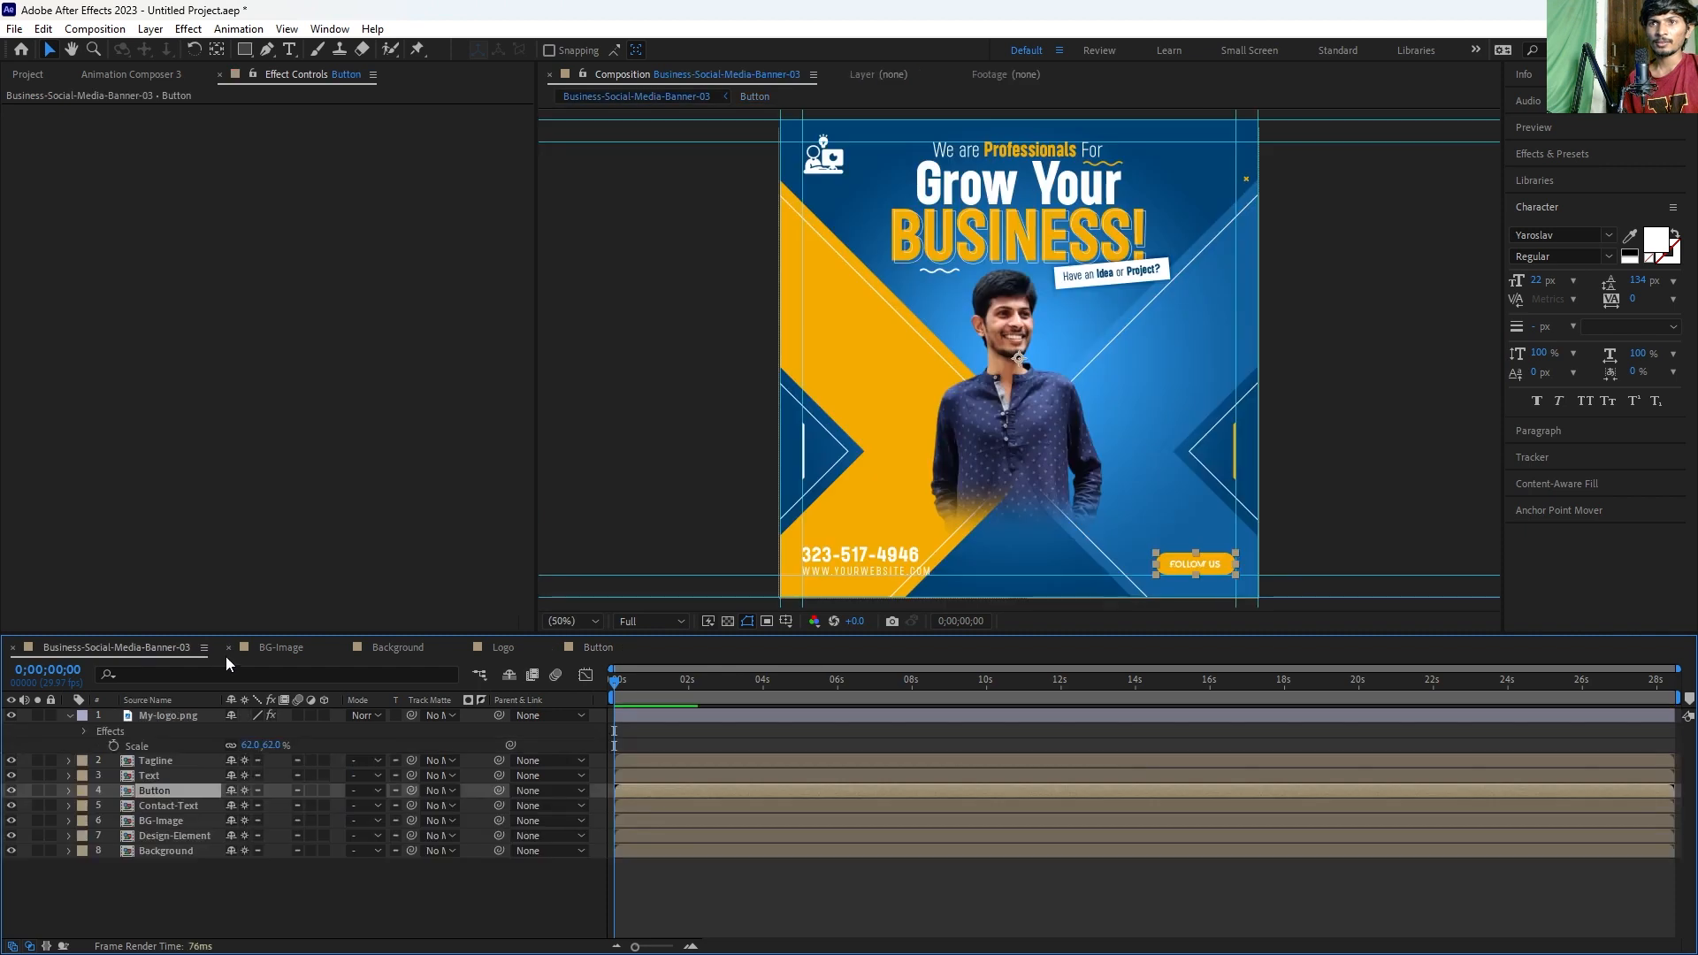
click(228, 648)
click(228, 647)
click(228, 647)
click(228, 647)
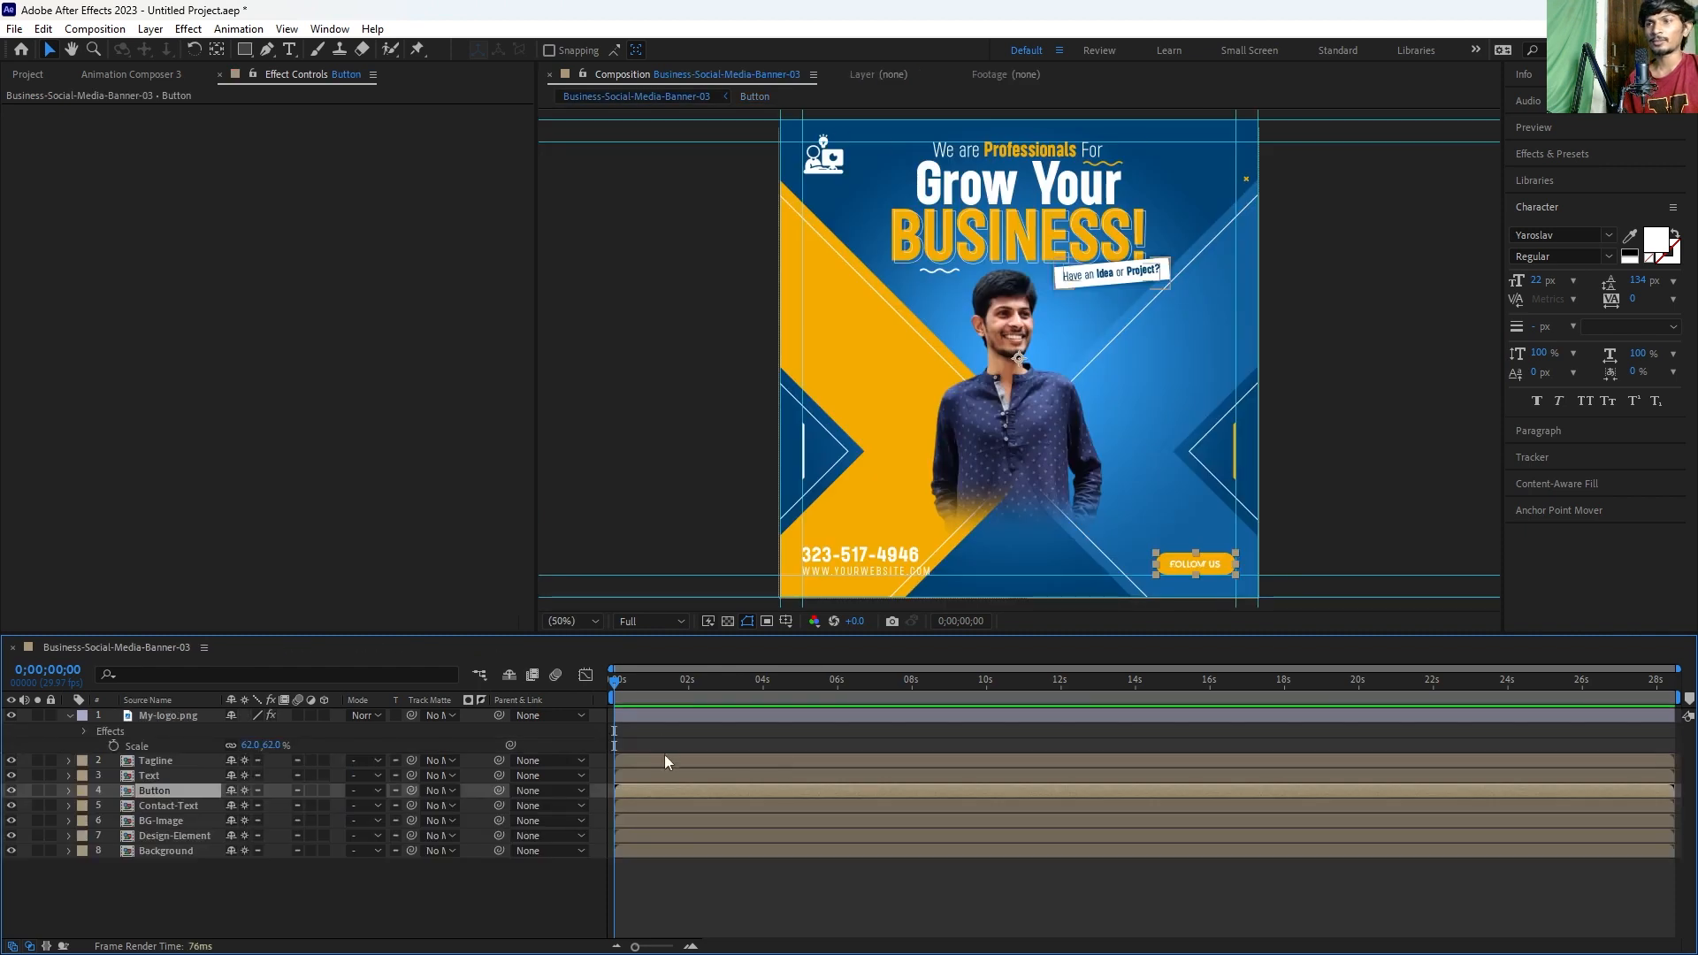
click(654, 731)
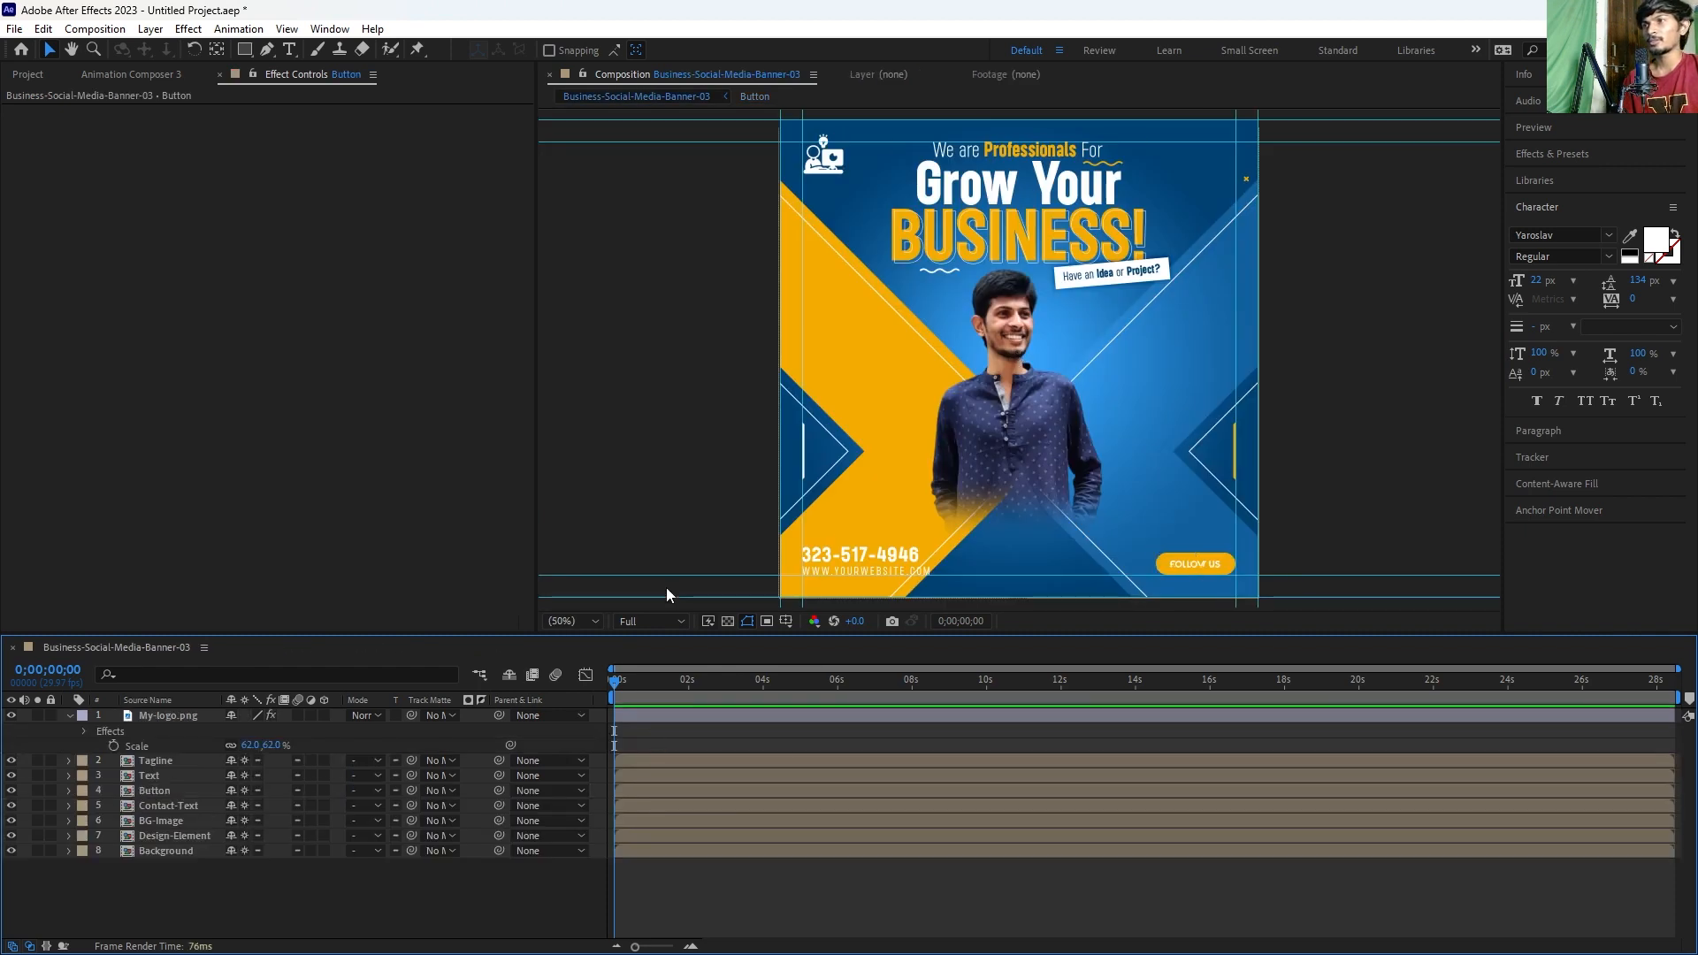
Step: Check which banner elements the BG-Image and Design-Element layers control by briefly hiding and showing each of them
click(623, 761)
click(164, 775)
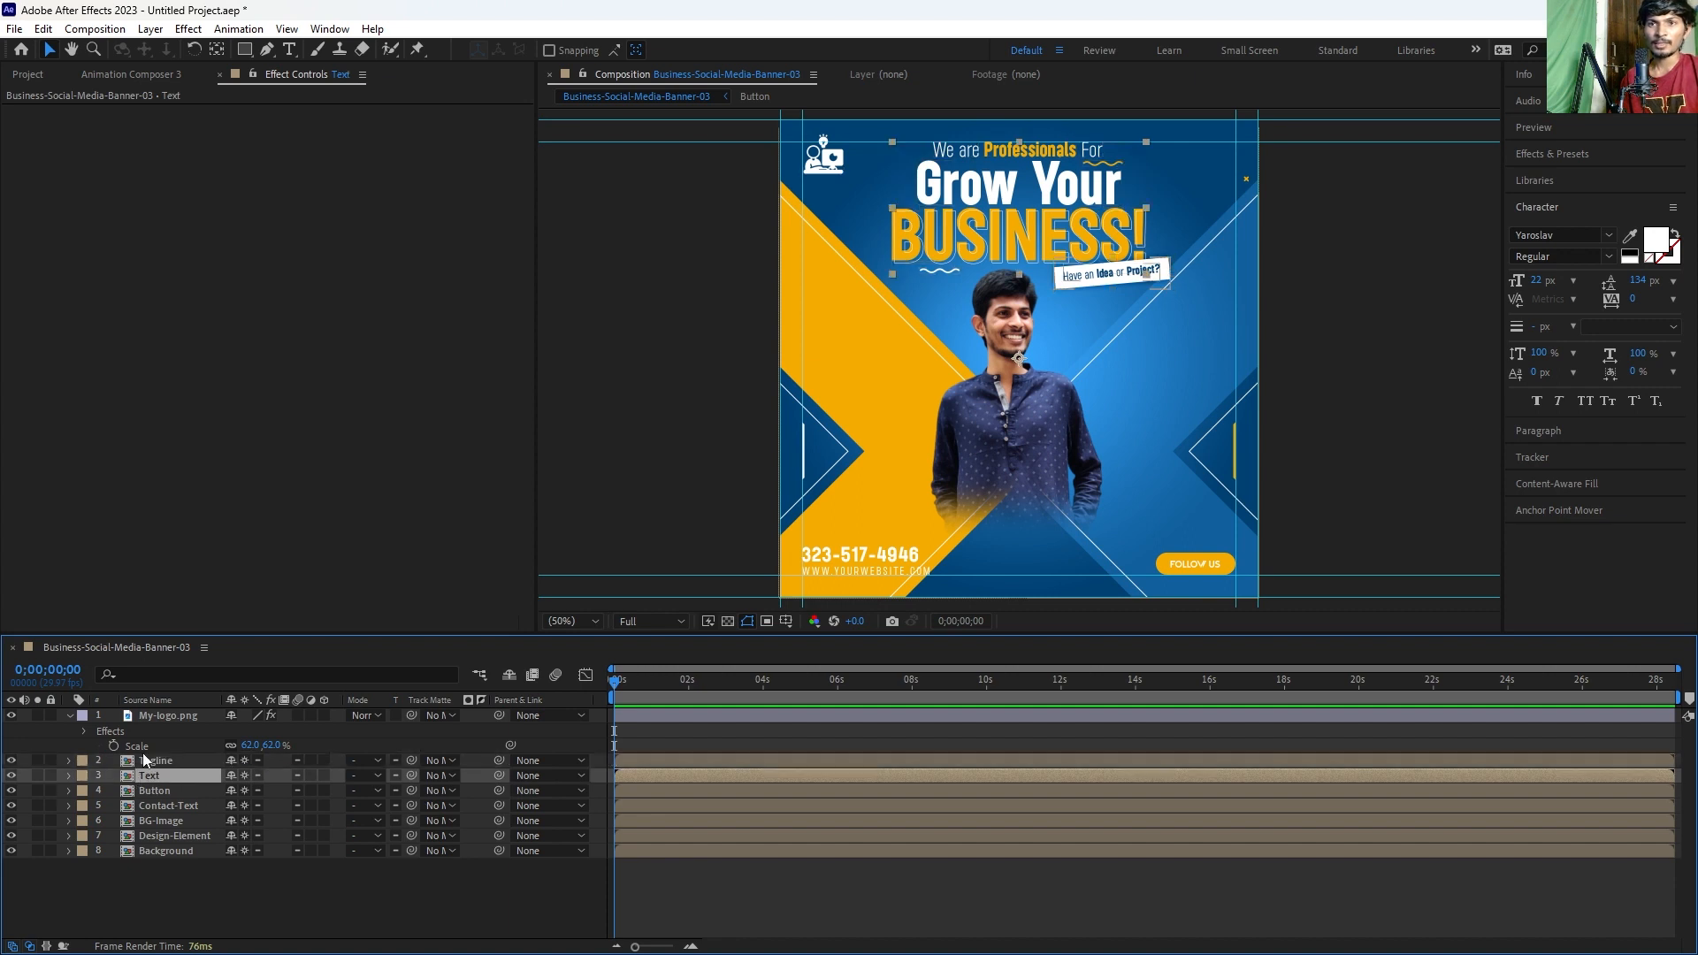
click(161, 820)
click(15, 821)
click(15, 821)
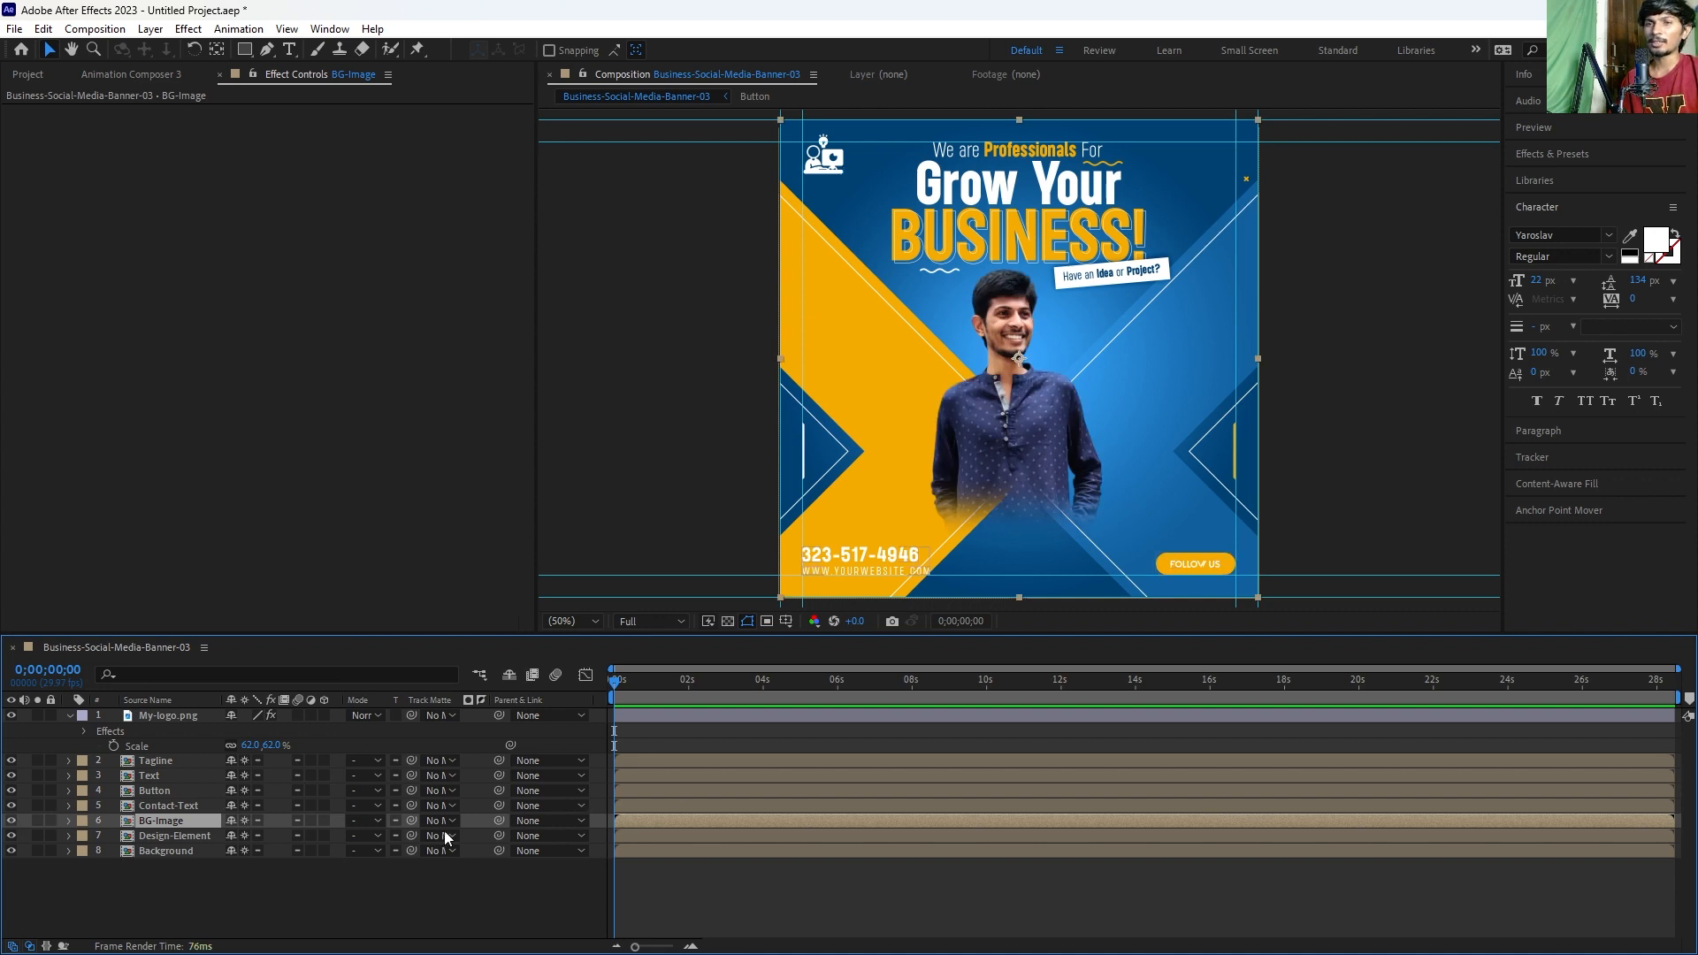
click(152, 837)
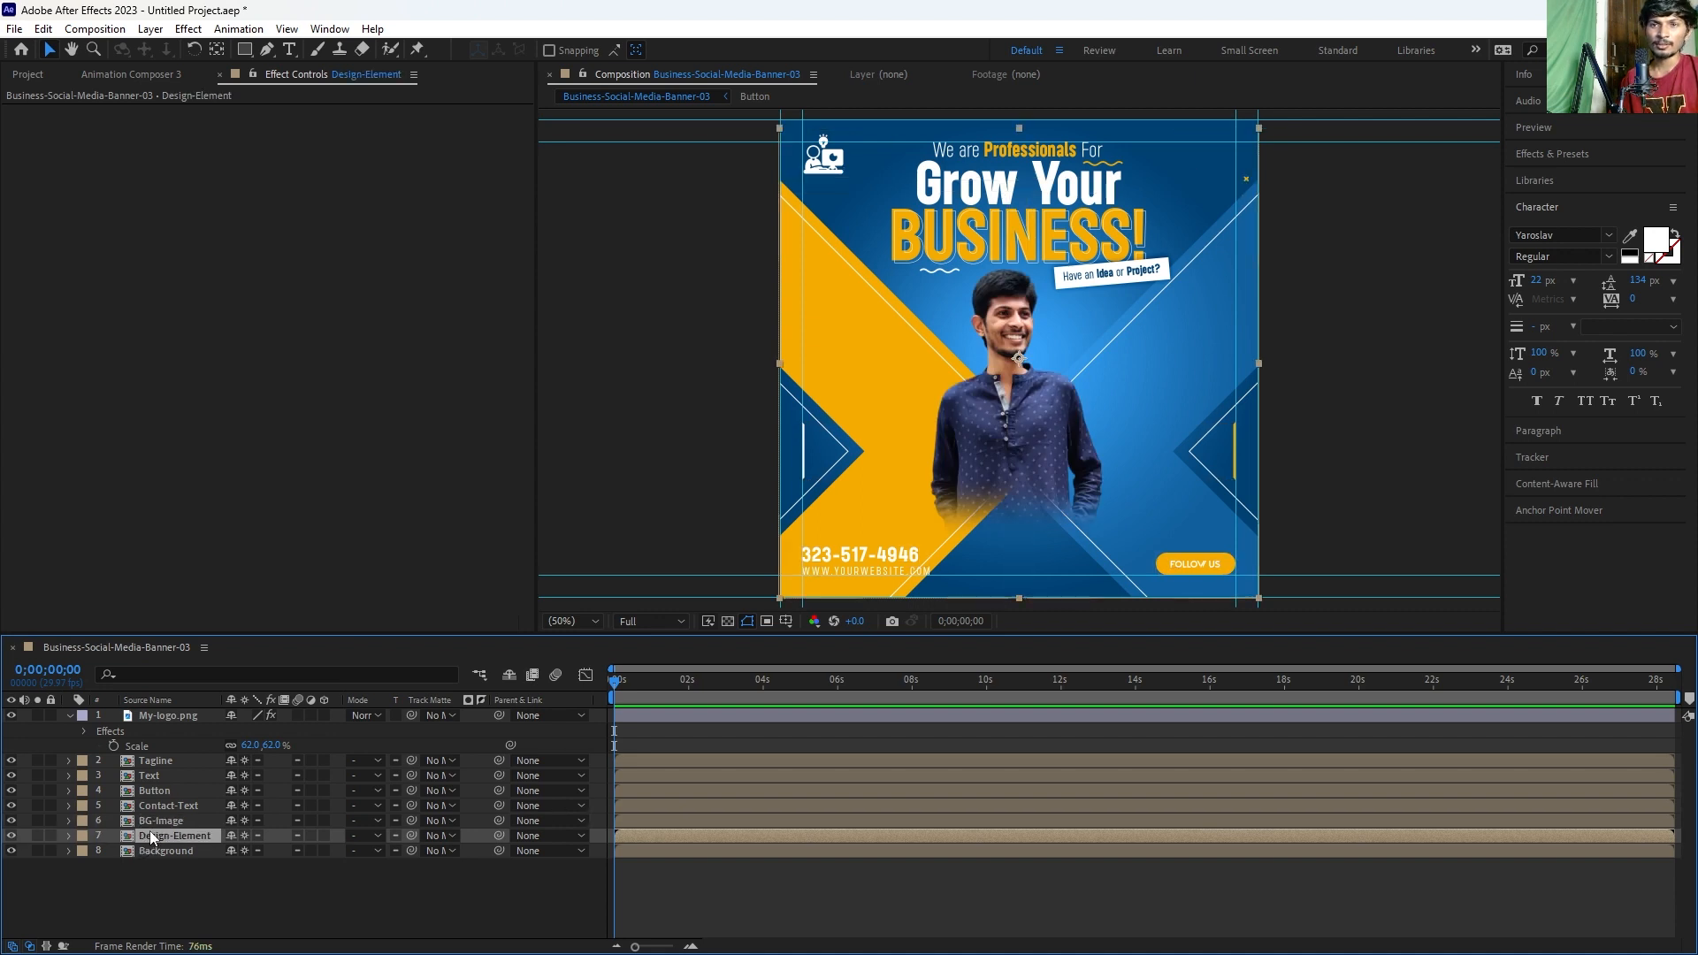
click(11, 837)
click(12, 836)
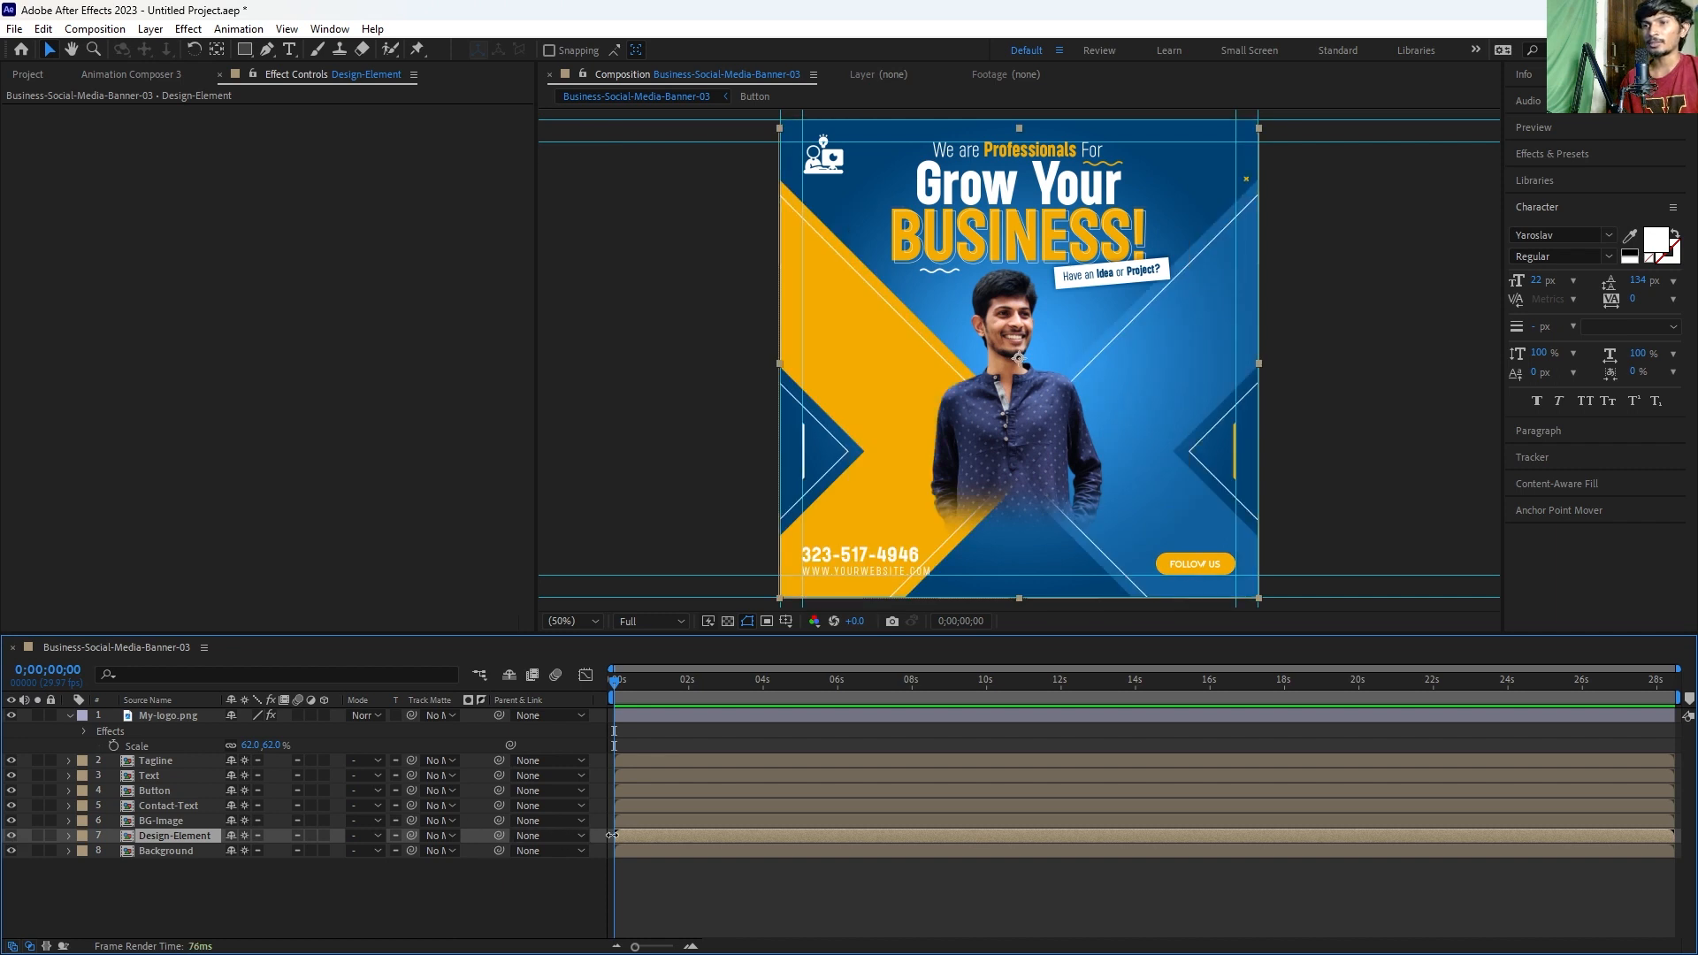
Step: Open the Design-Element precomposition and try moving the Shape-04 outline away from the orange shape
double_click(626, 836)
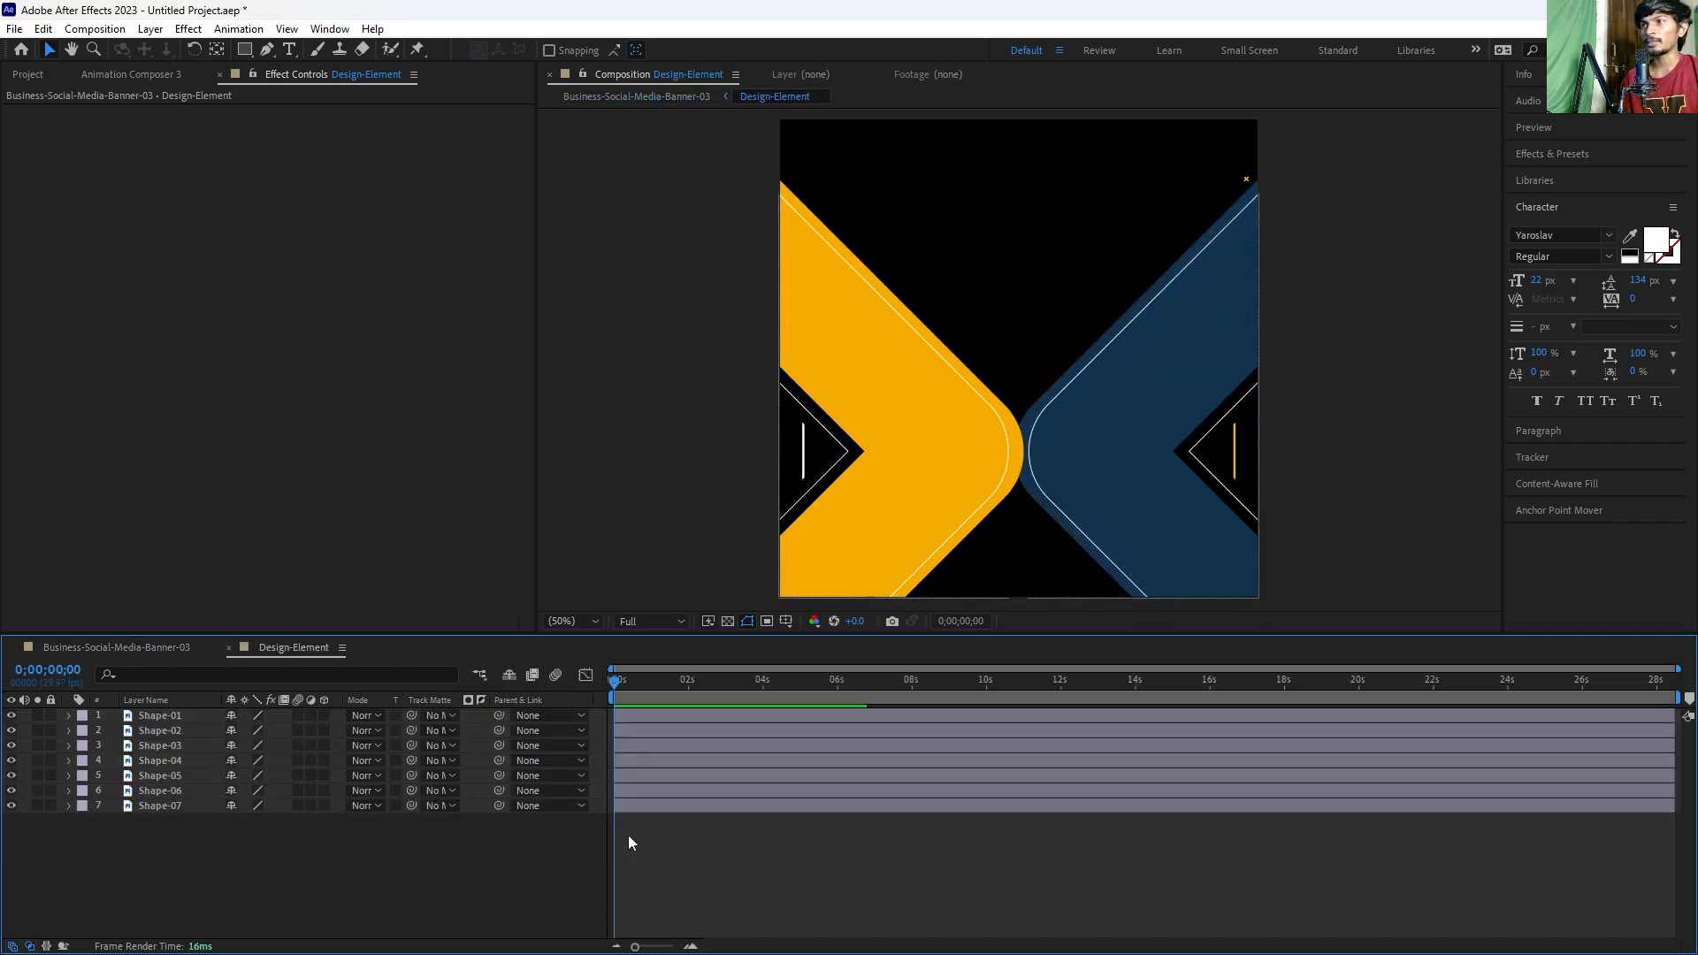
click(918, 378)
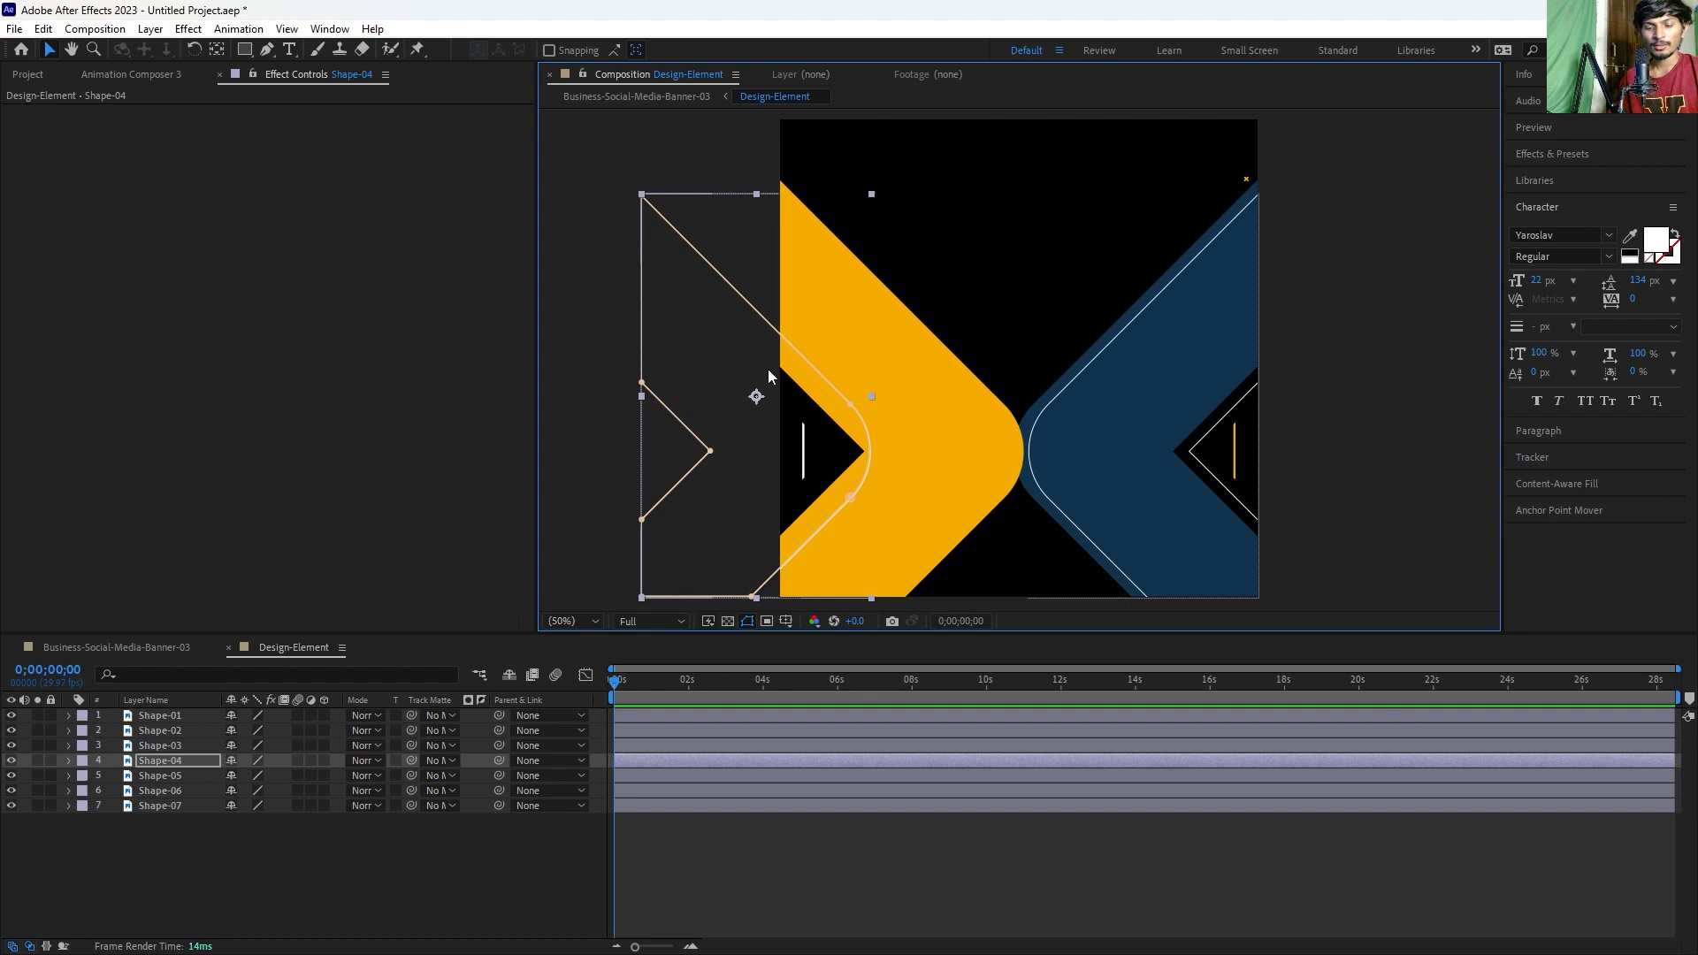
key(ctrl+z)
drag(645, 207, 977, 585)
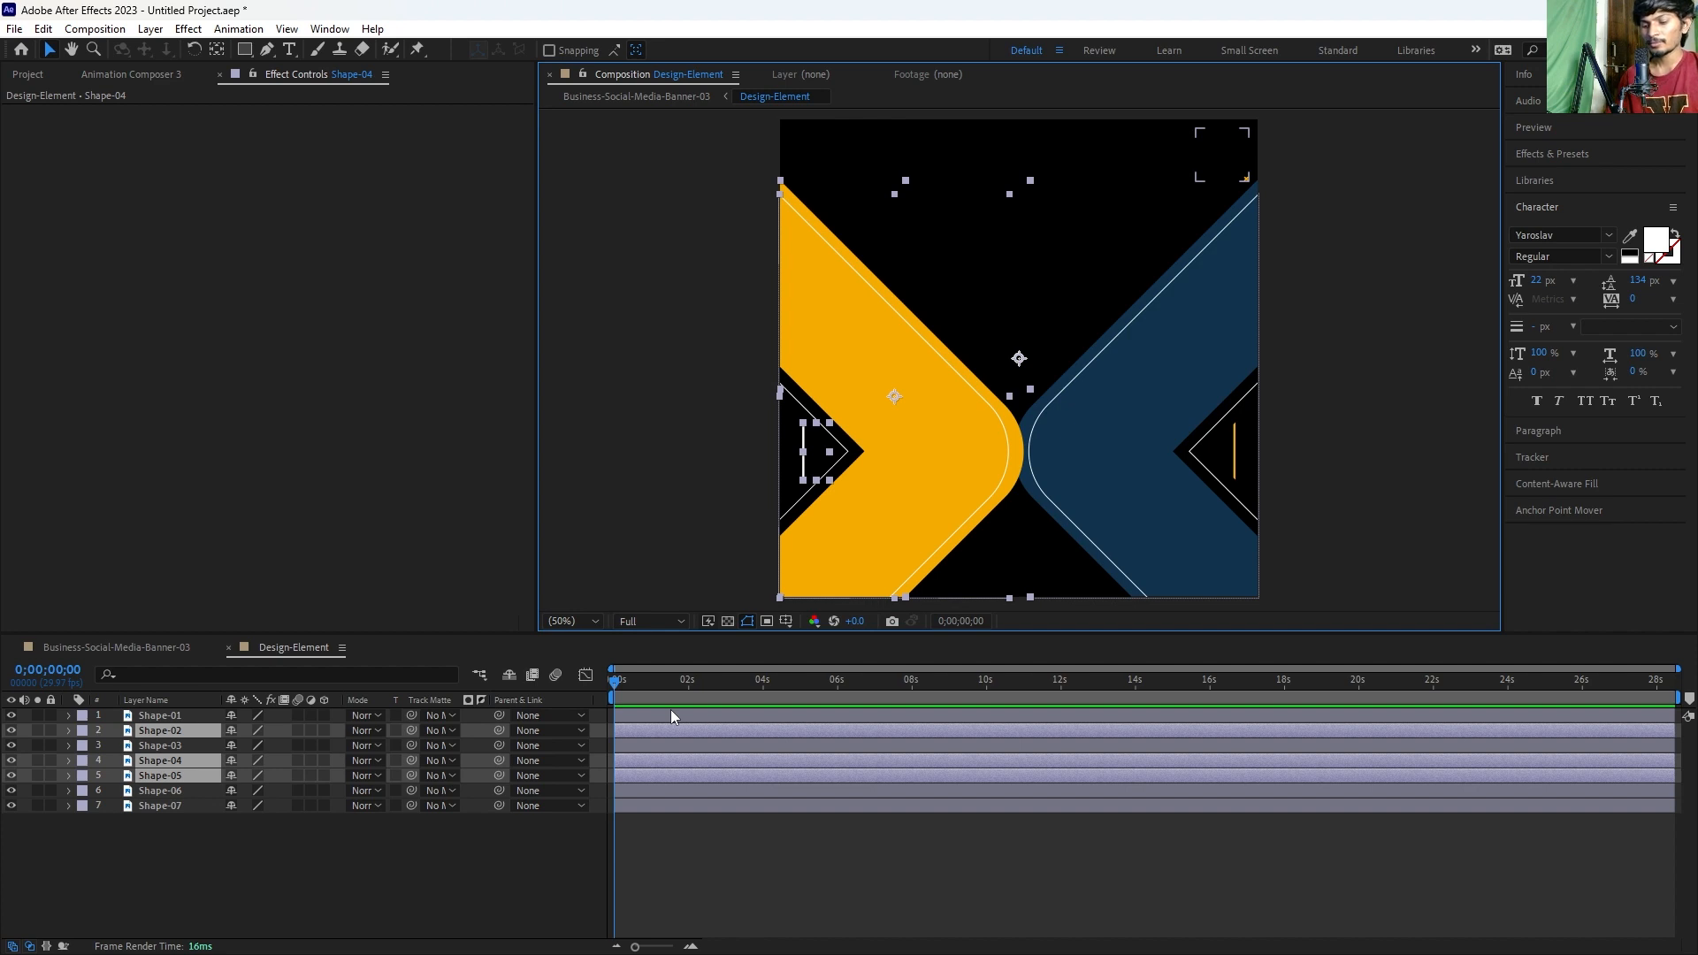
key(ctrl+alt+y)
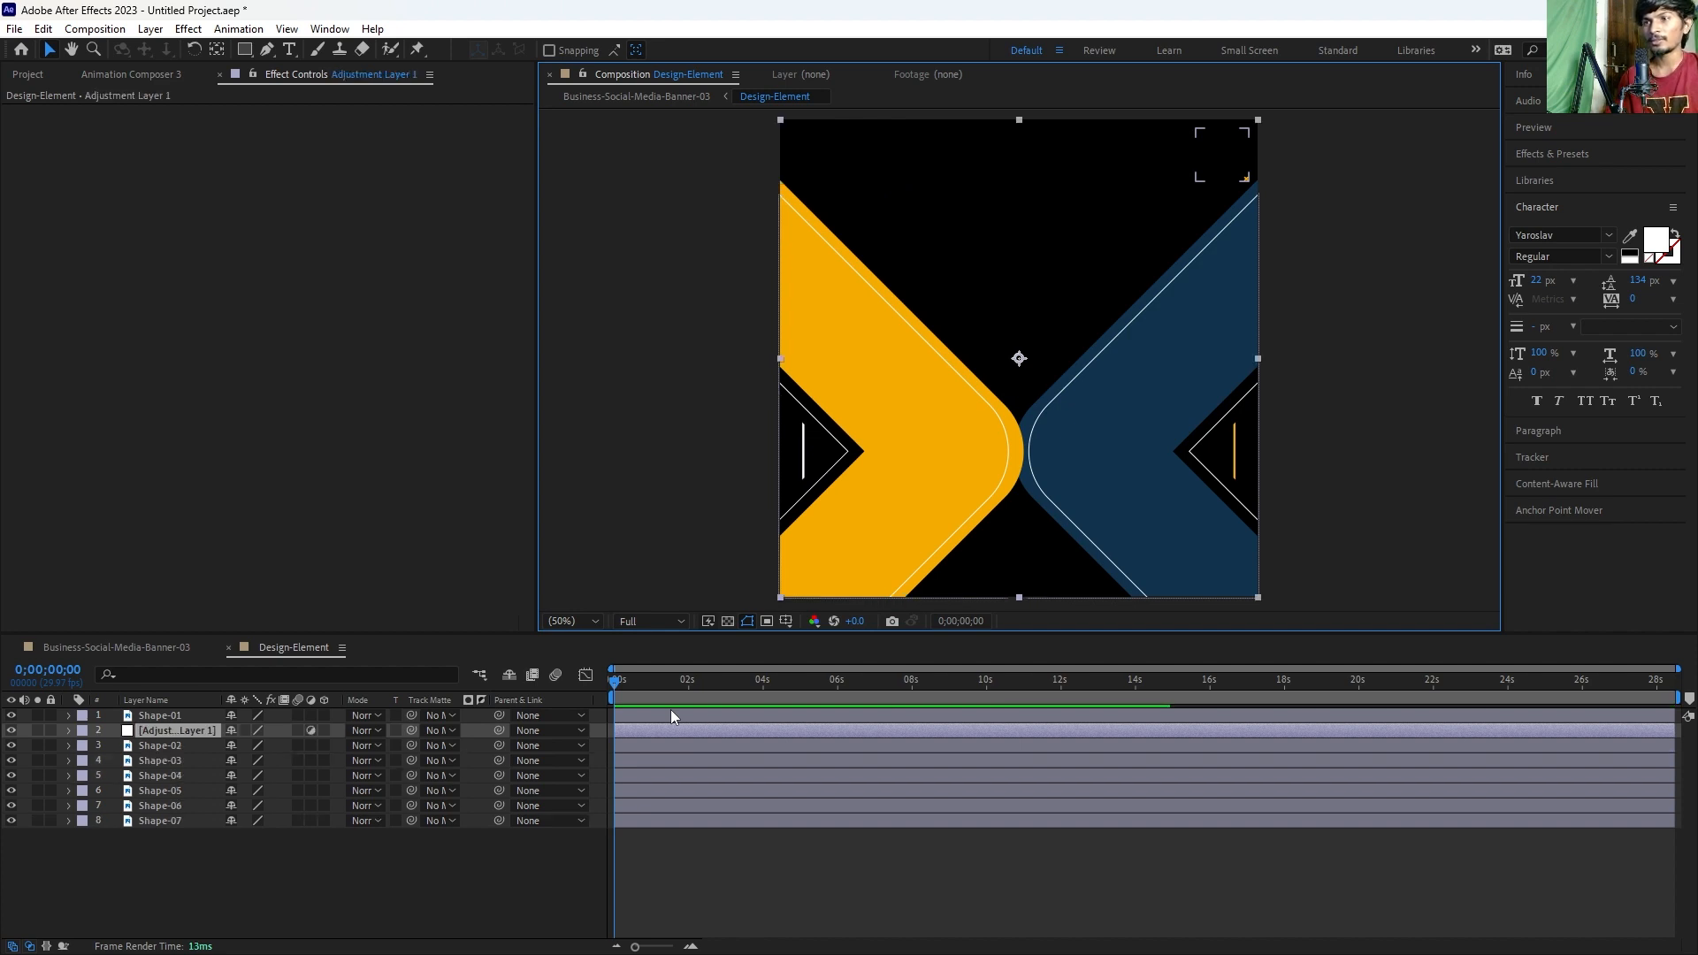
key(ctrl+z)
Step: Add a null object and move it down to where the orange and dark blue shapes meet
key(ctrl+alt+shift+y)
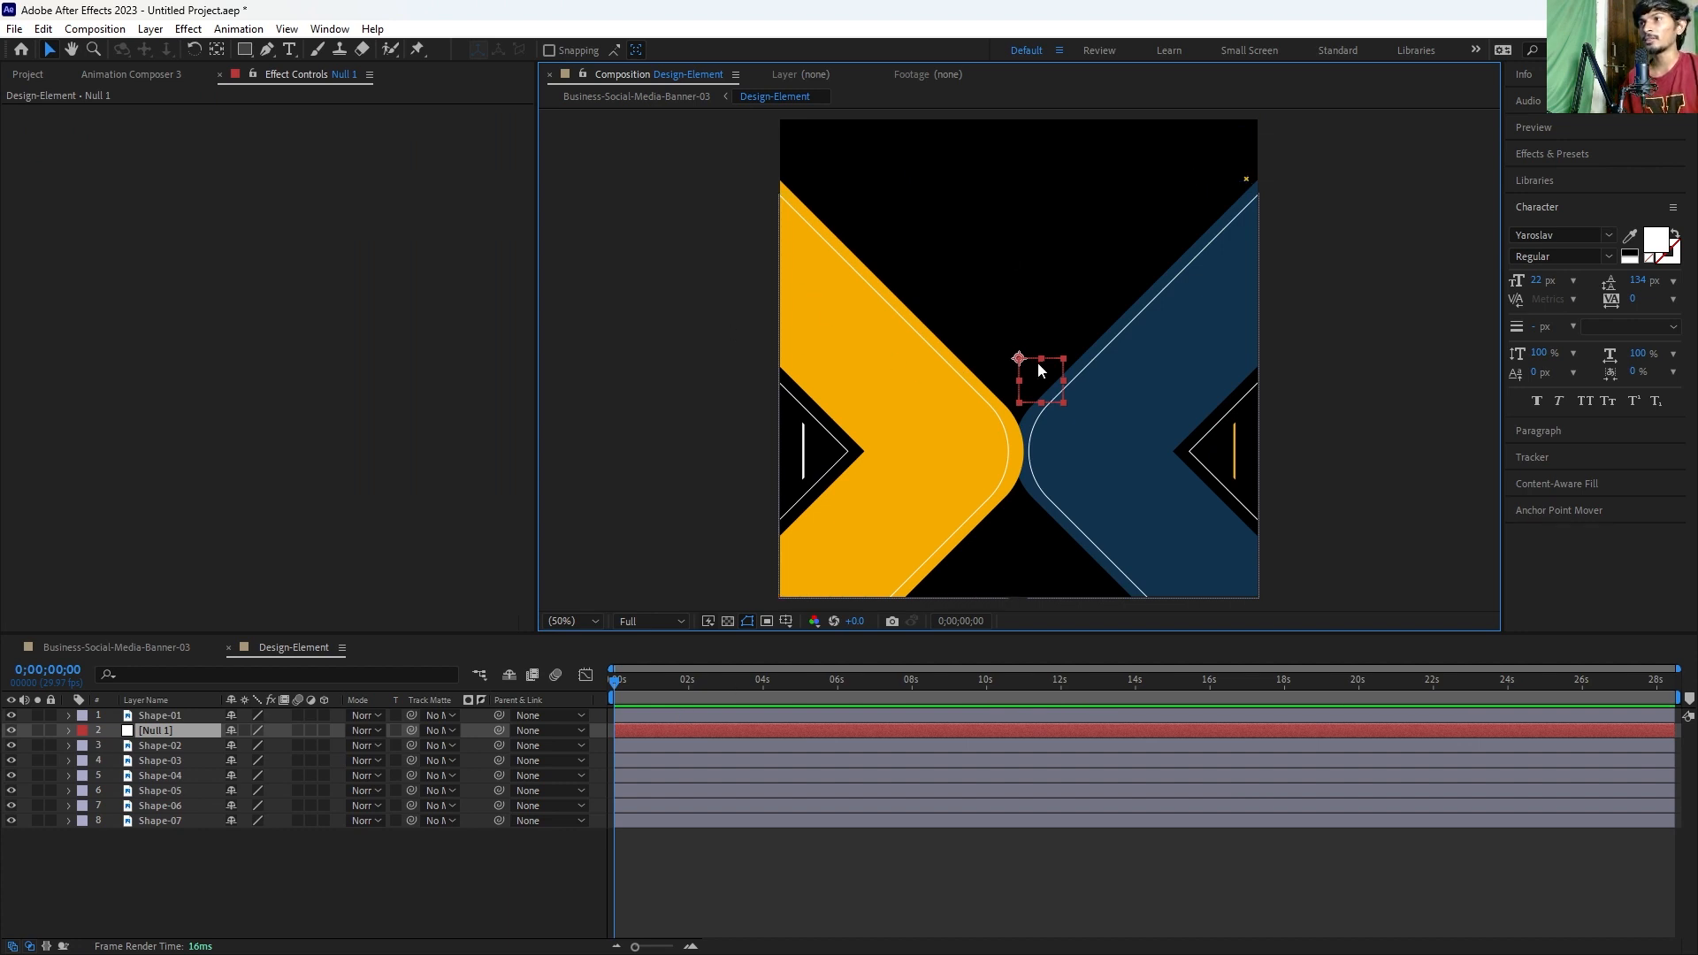
key(shift+Down)
key(shift+Down)
key(shift+Down)
key(shift+Down)
key(shift+Down)
key(shift+Down)
key(shift+Down)
key(shift+Down)
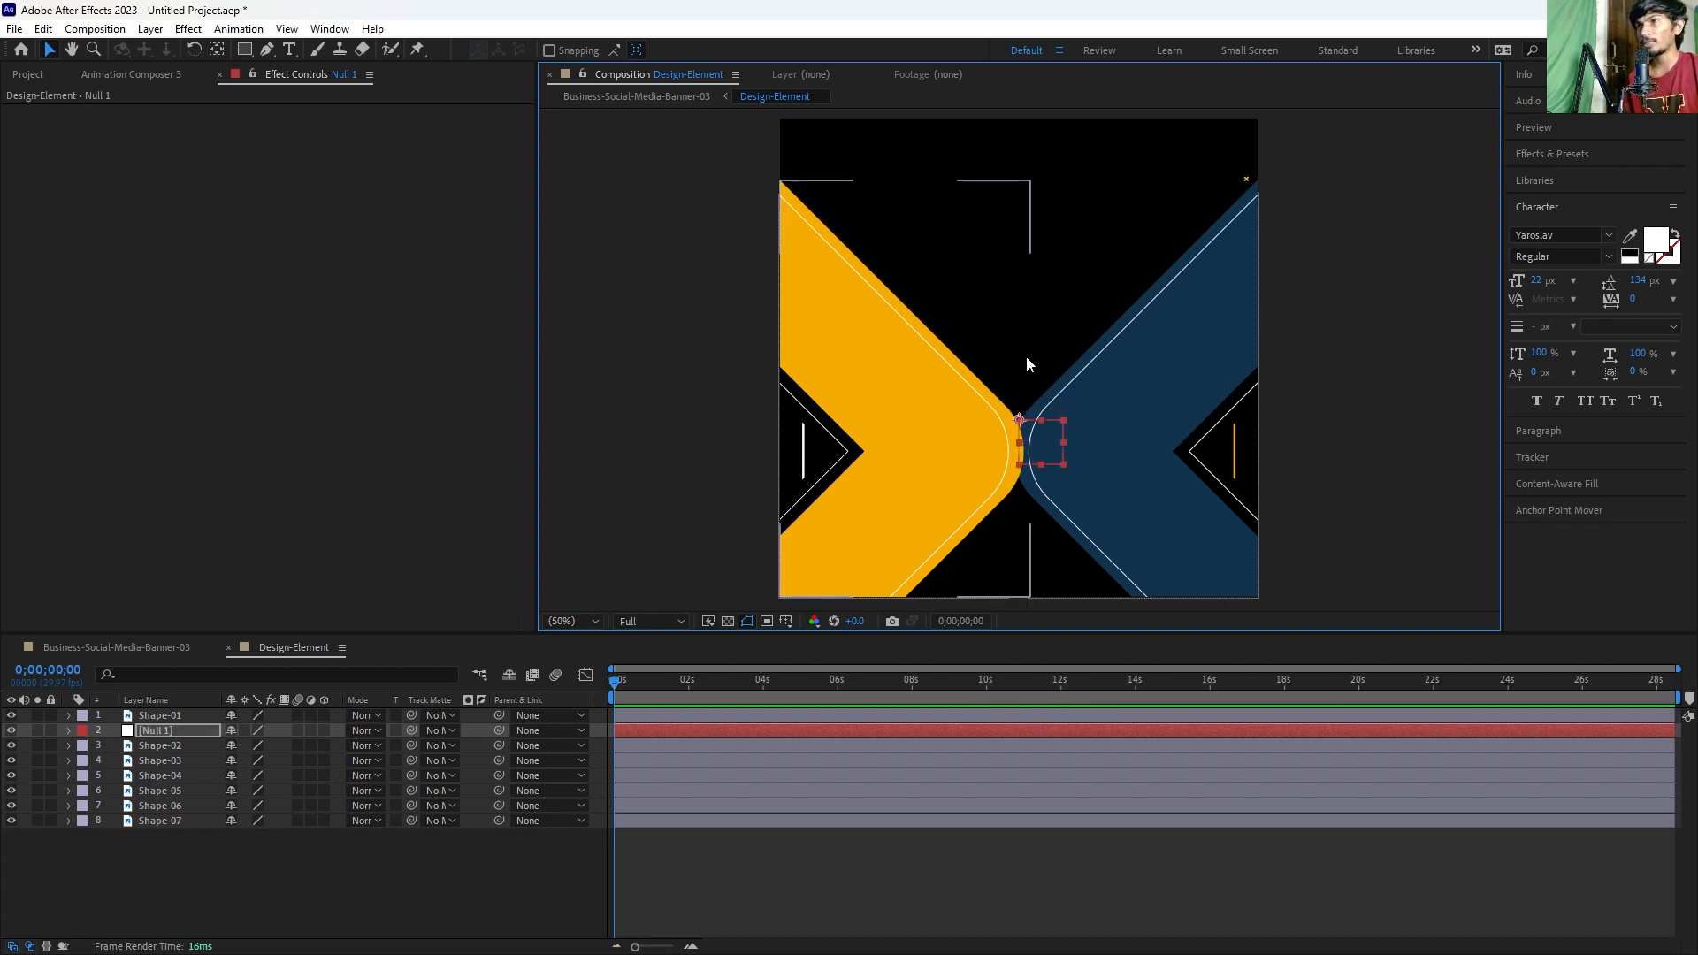
key(shift+Down)
key(shift+Down)
key(shift+Left)
key(shift+Down)
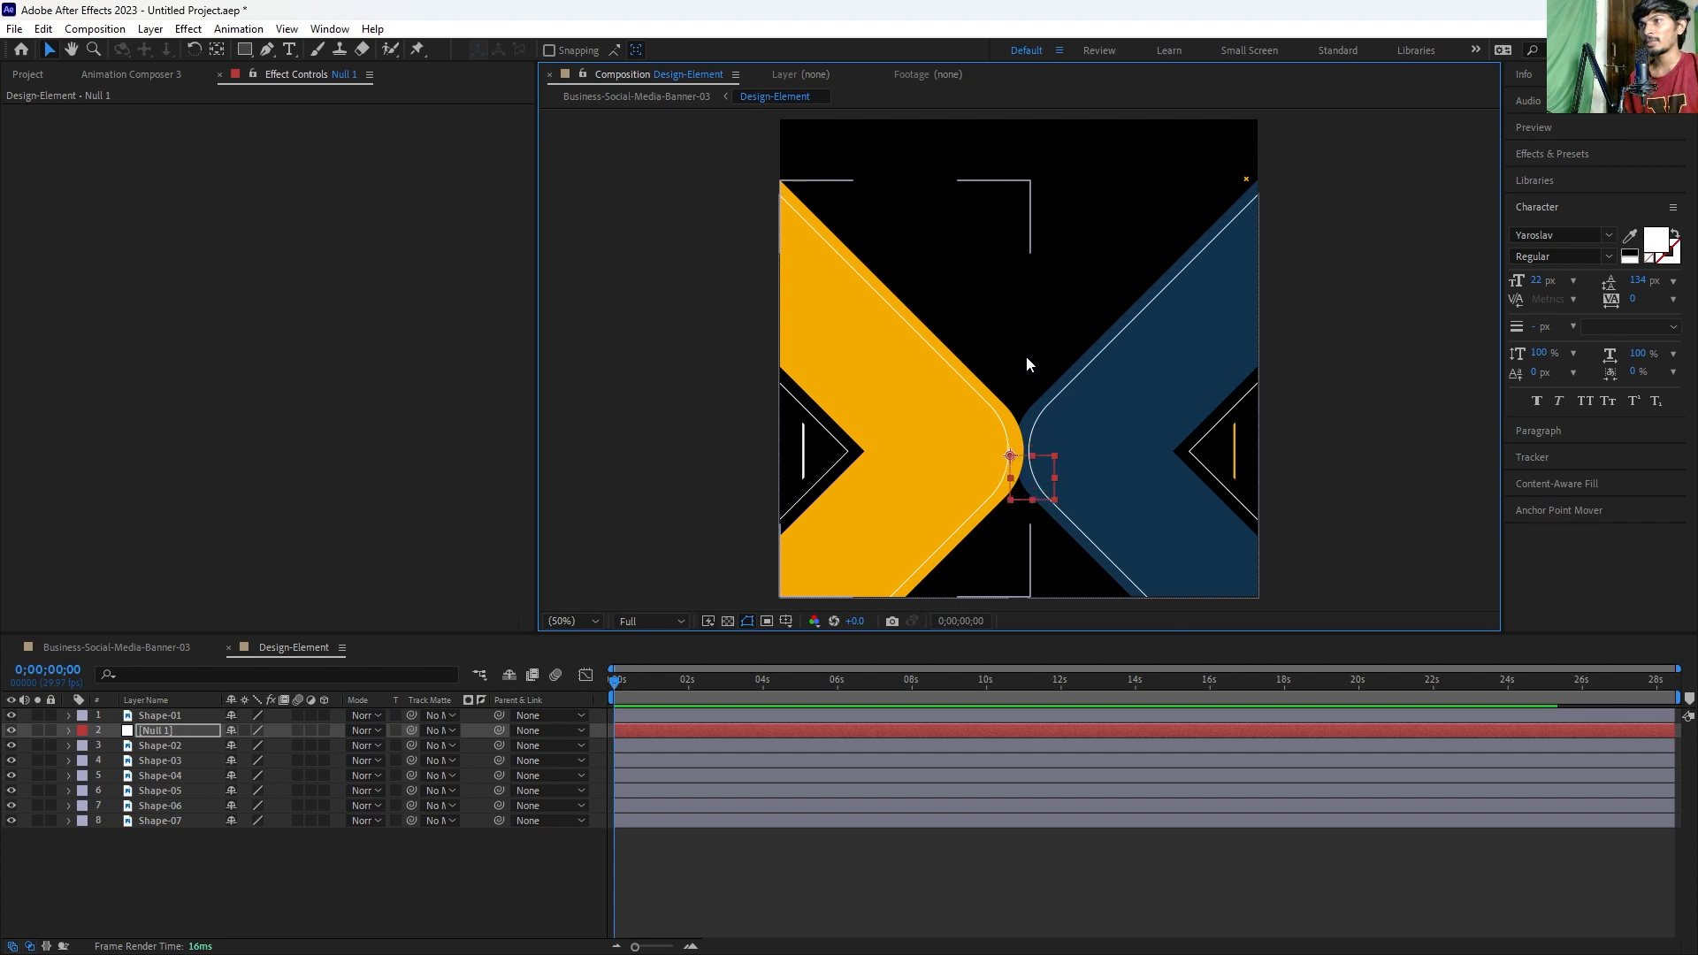
Step: Parent the orange-side layers Shape-02, Shape-04 and Shape-05 to Null 1
drag(628, 214, 989, 612)
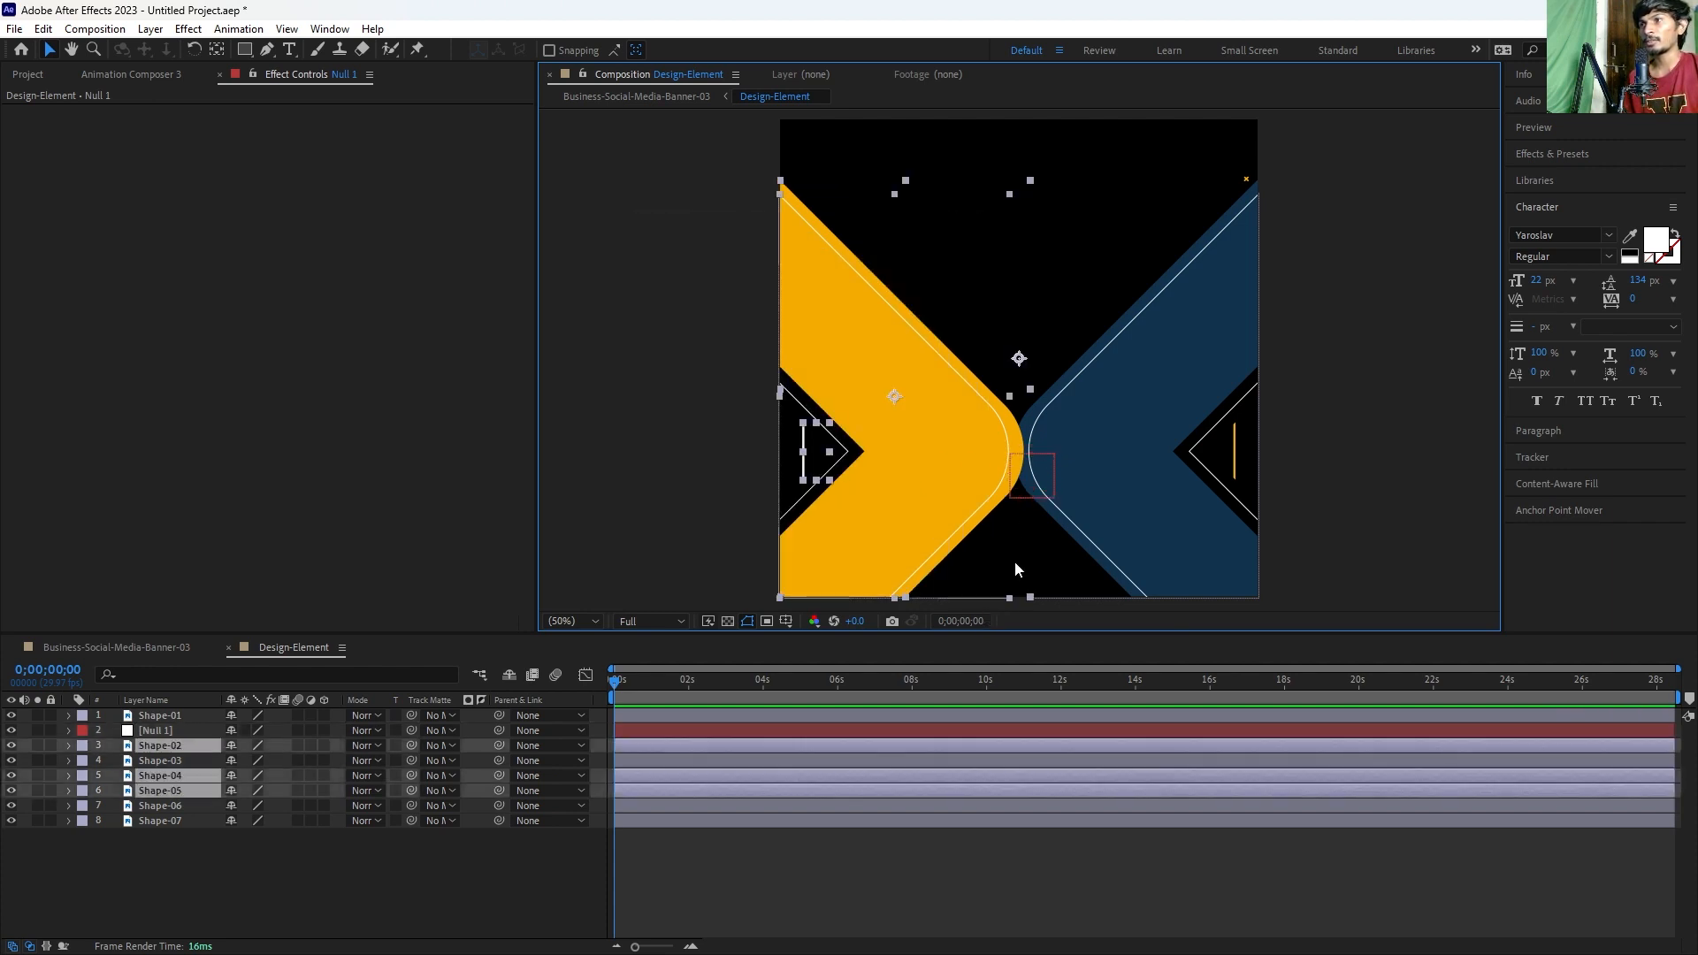
click(527, 744)
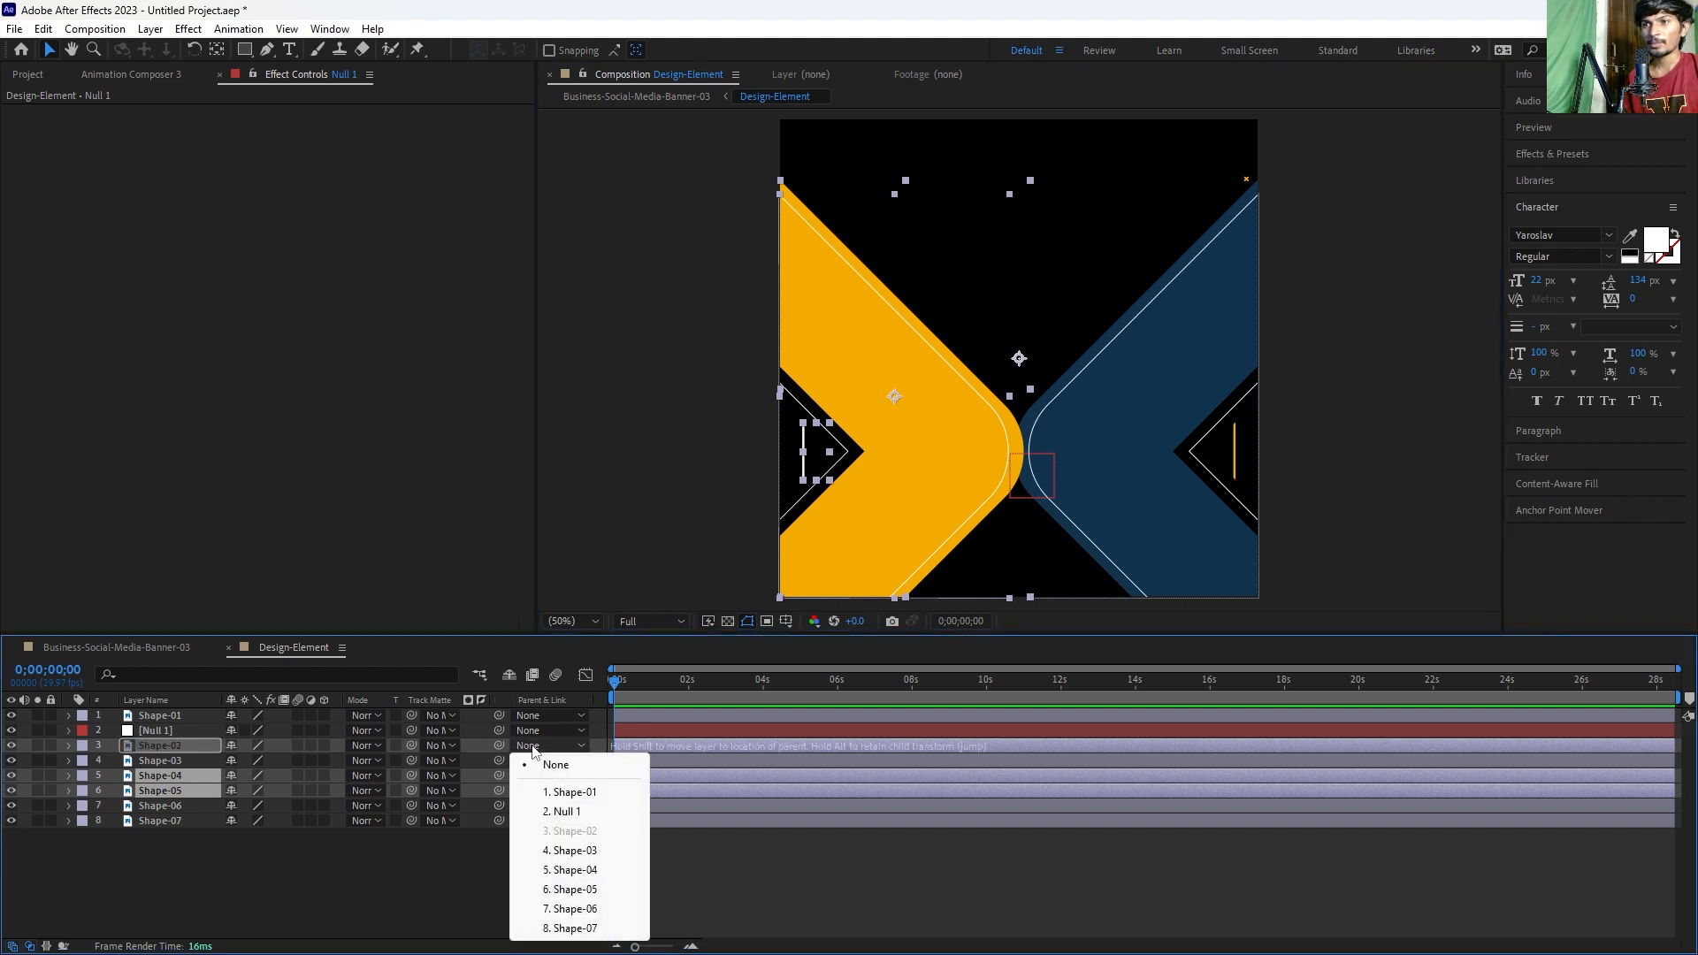
click(570, 812)
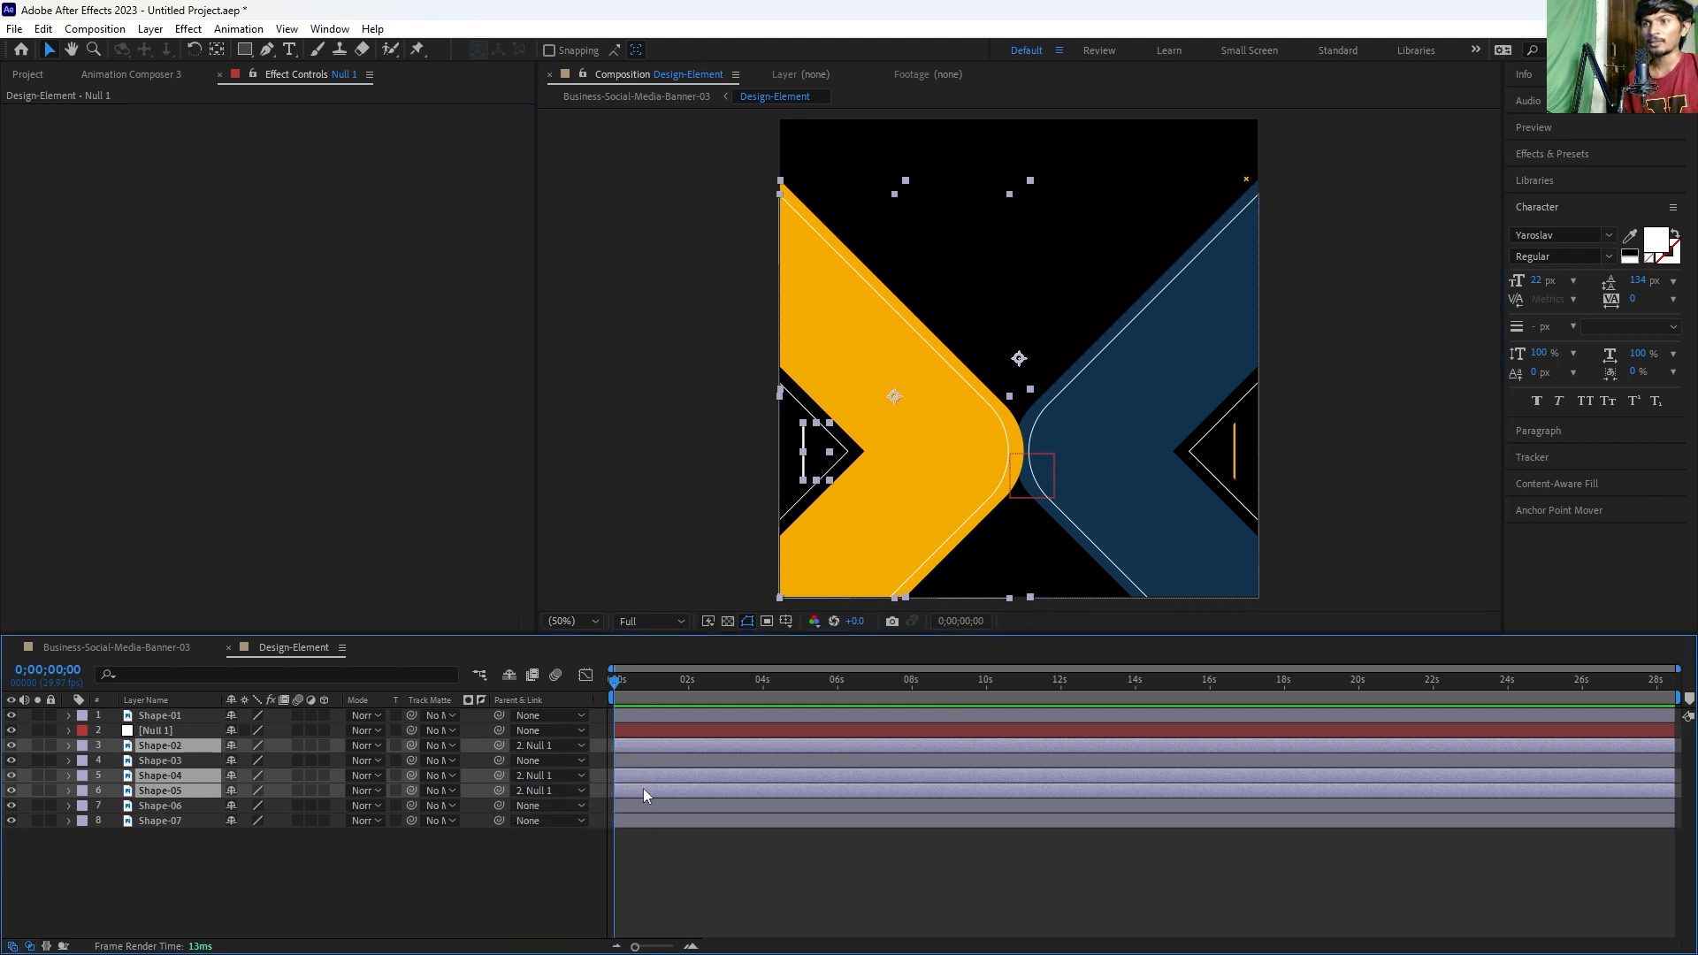
click(696, 832)
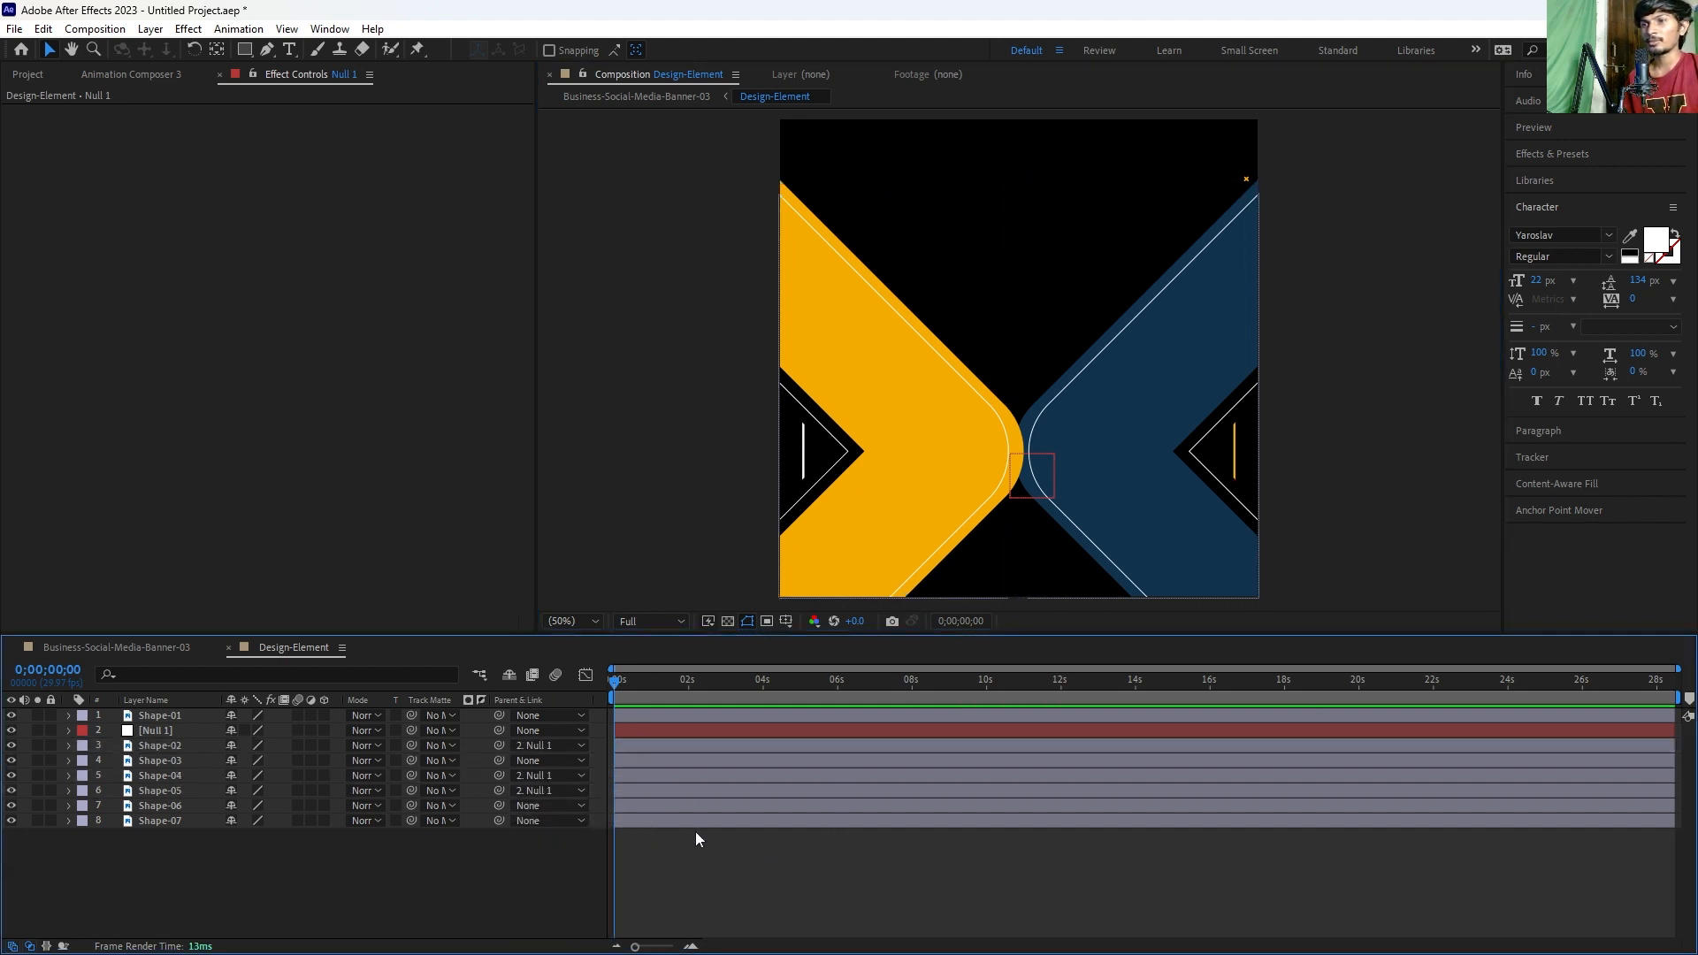
Step: Duplicate the null and parent the blue-side layers Shape-03, Shape-06 and Shape-07 to the upper null
click(642, 730)
key(ctrl+d)
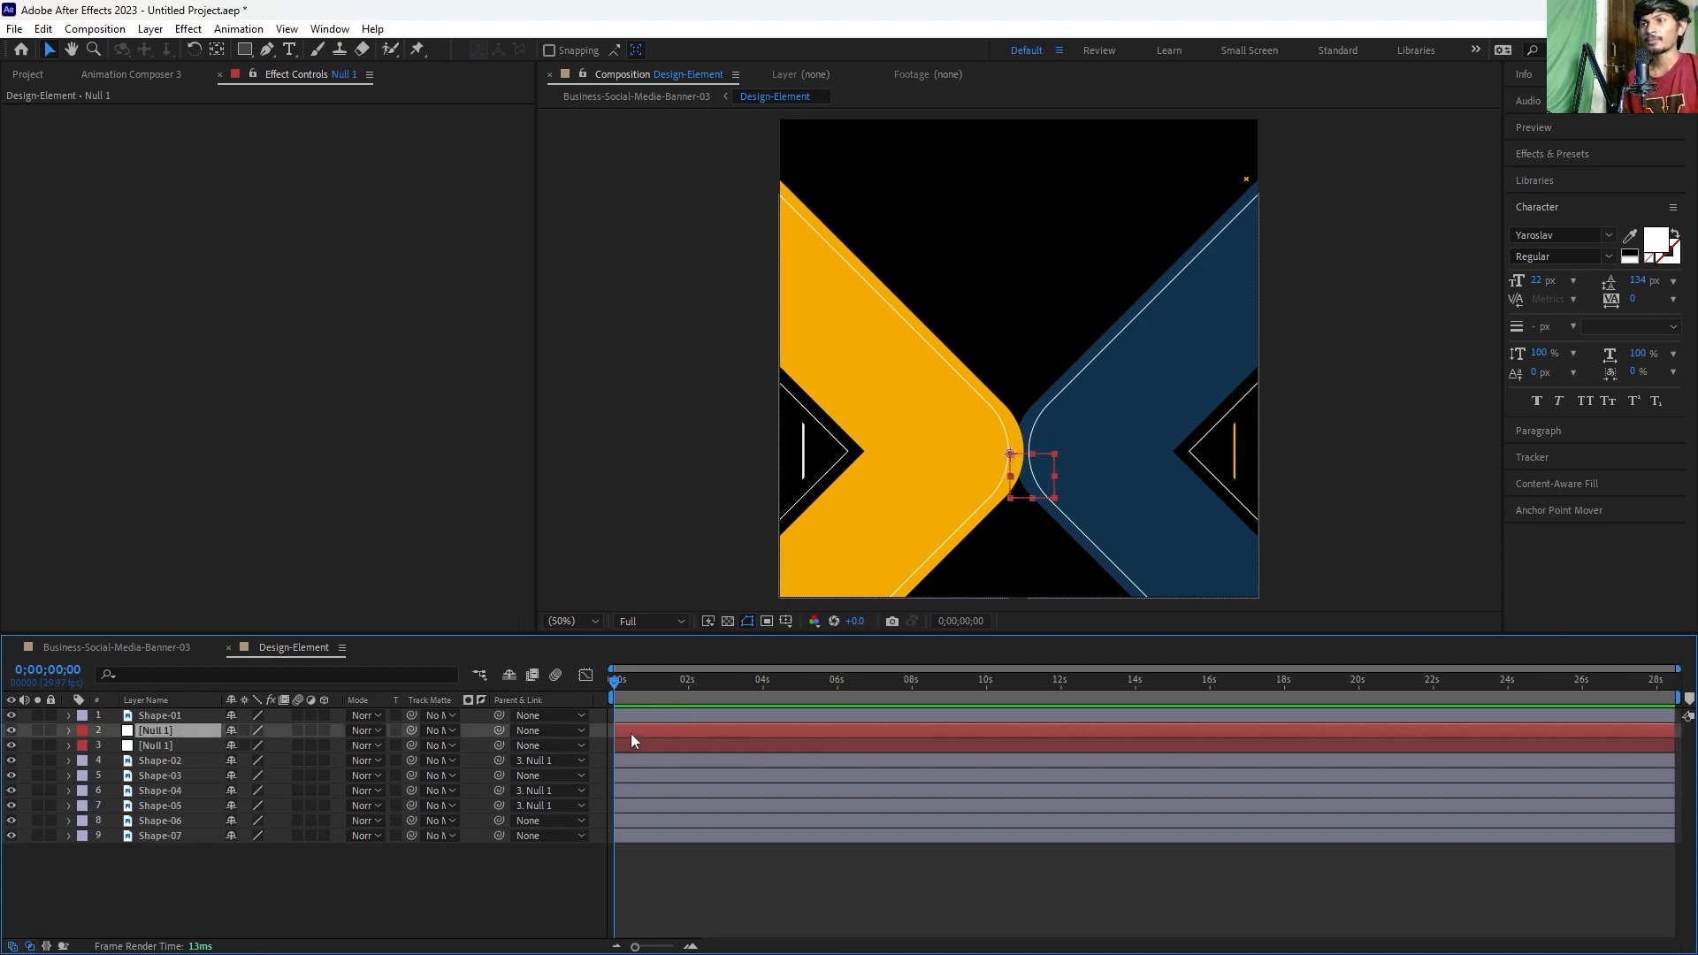
drag(1415, 173, 1079, 623)
click(1235, 162)
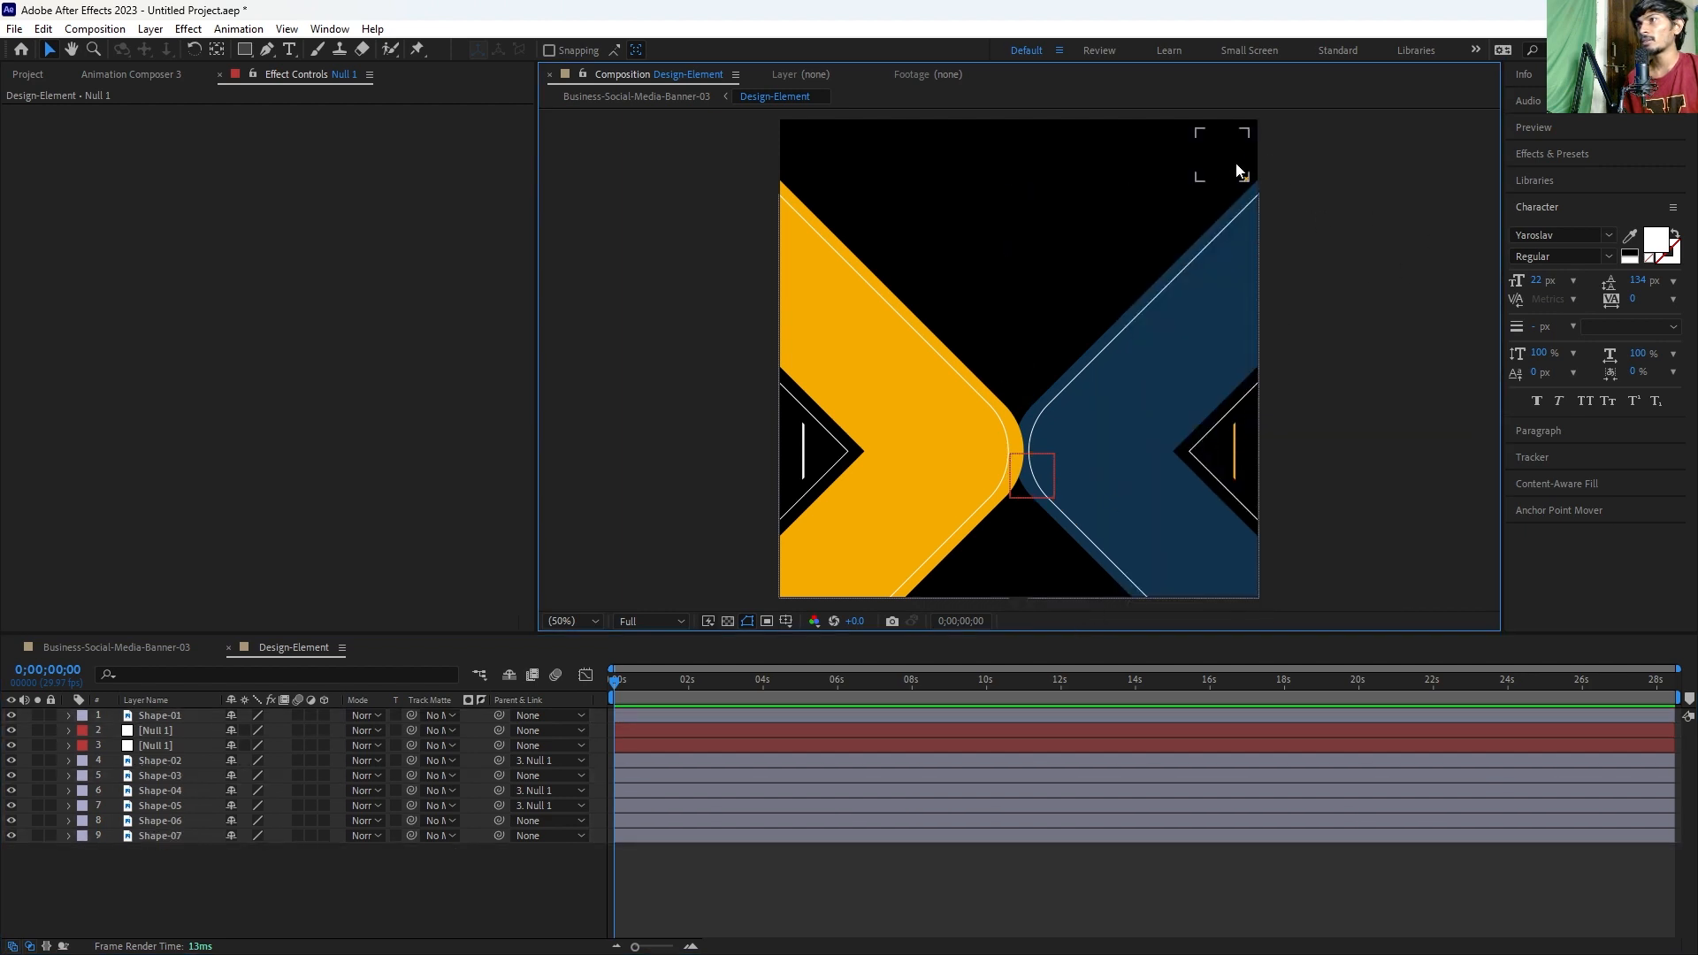
click(1384, 269)
drag(1380, 184, 1049, 619)
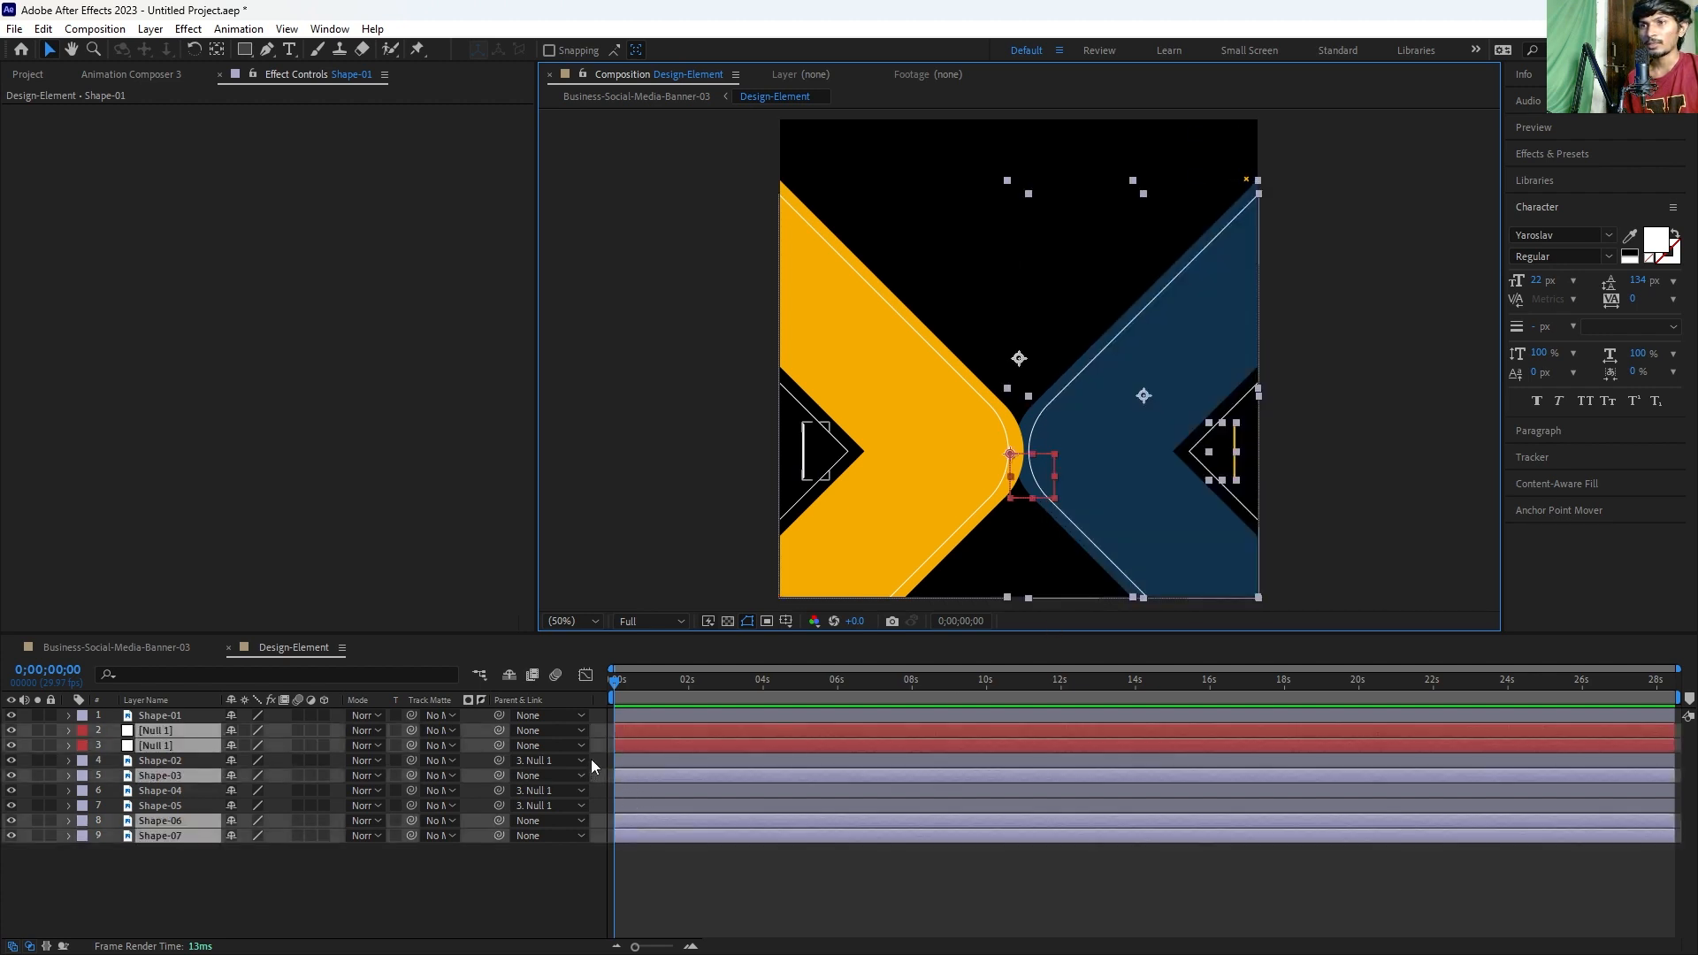
click(695, 895)
drag(1402, 322, 1075, 633)
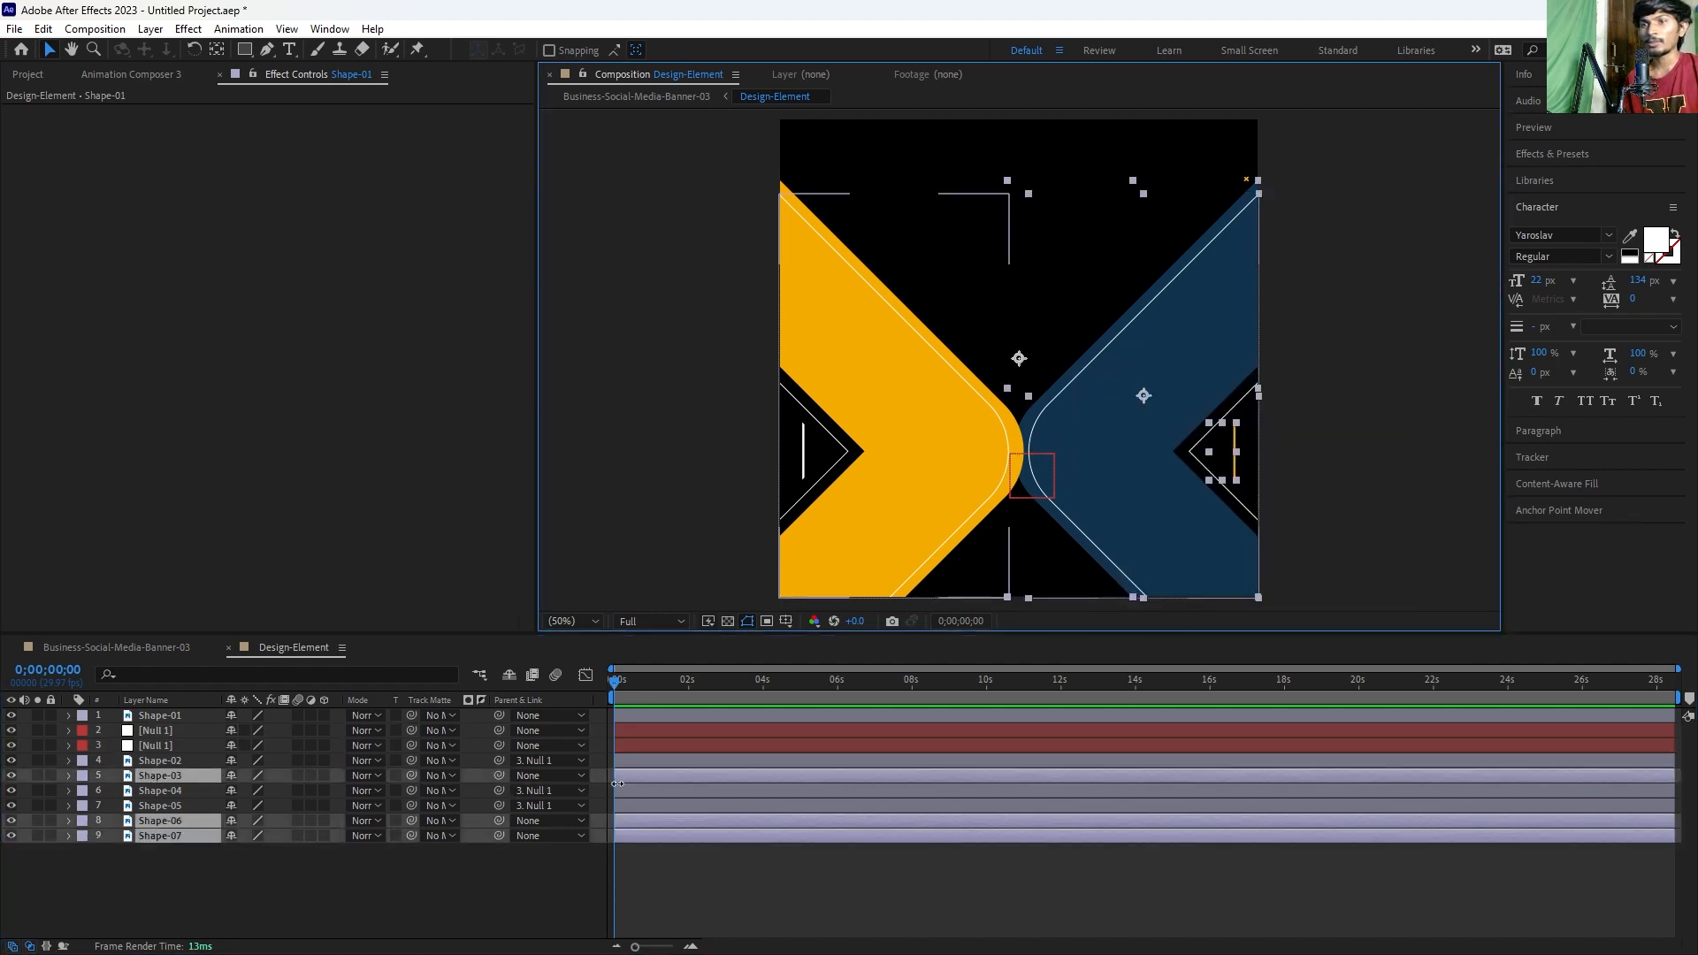
click(528, 776)
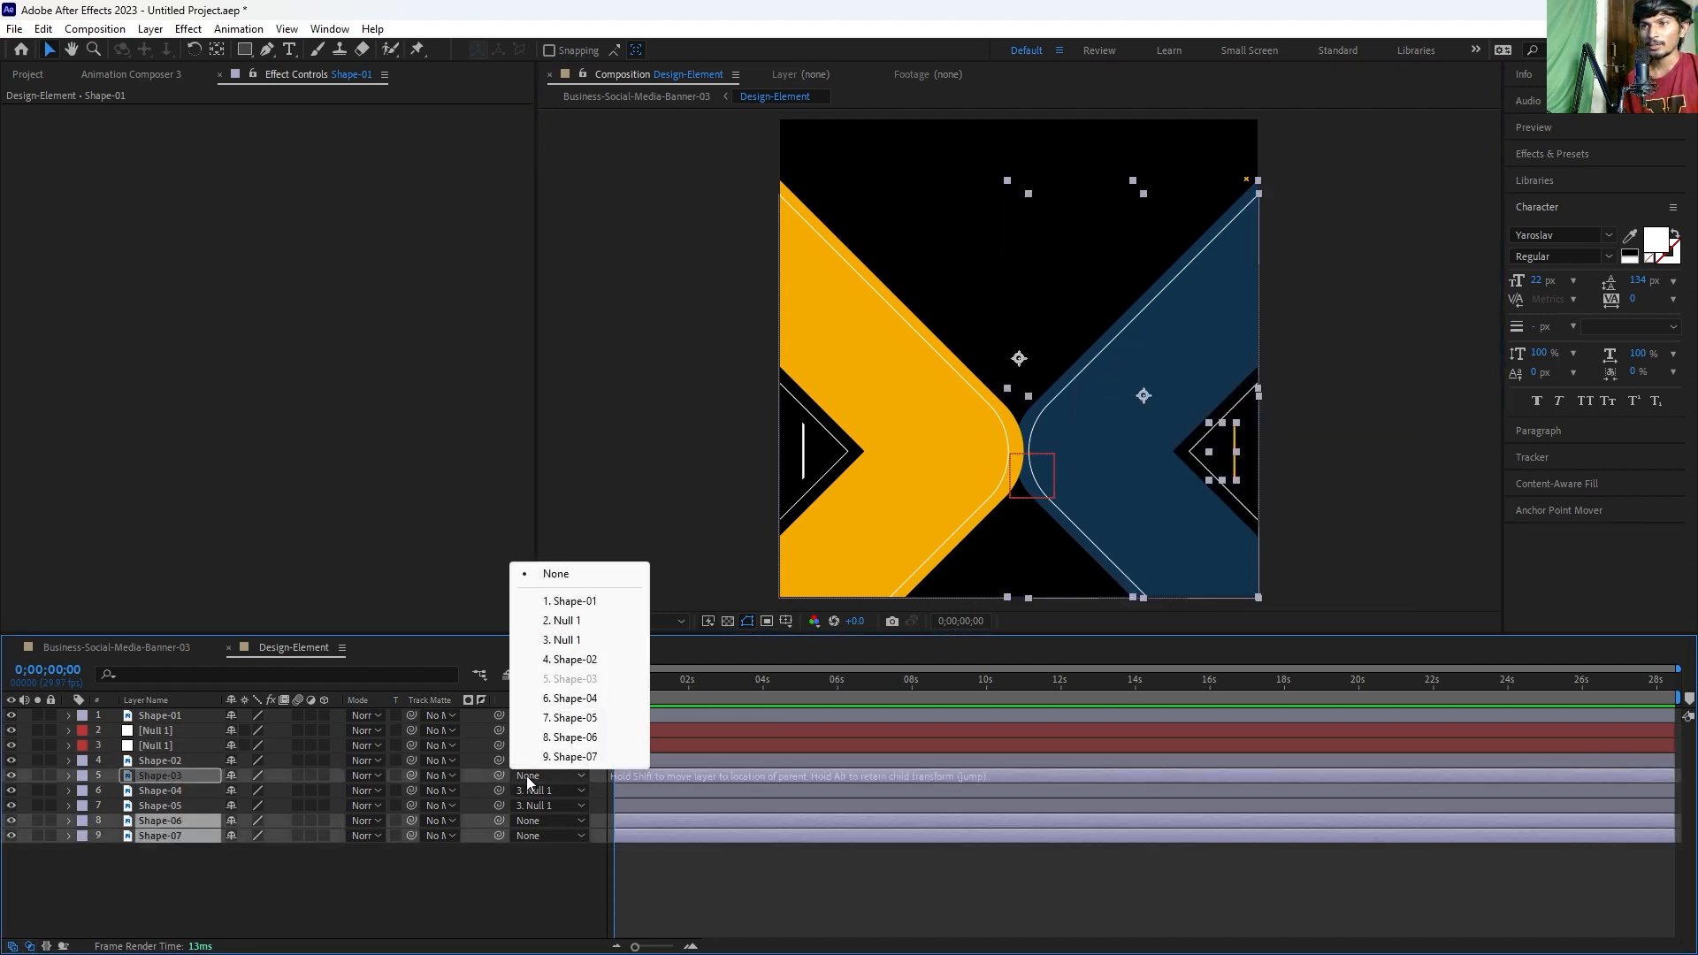
click(567, 619)
click(651, 872)
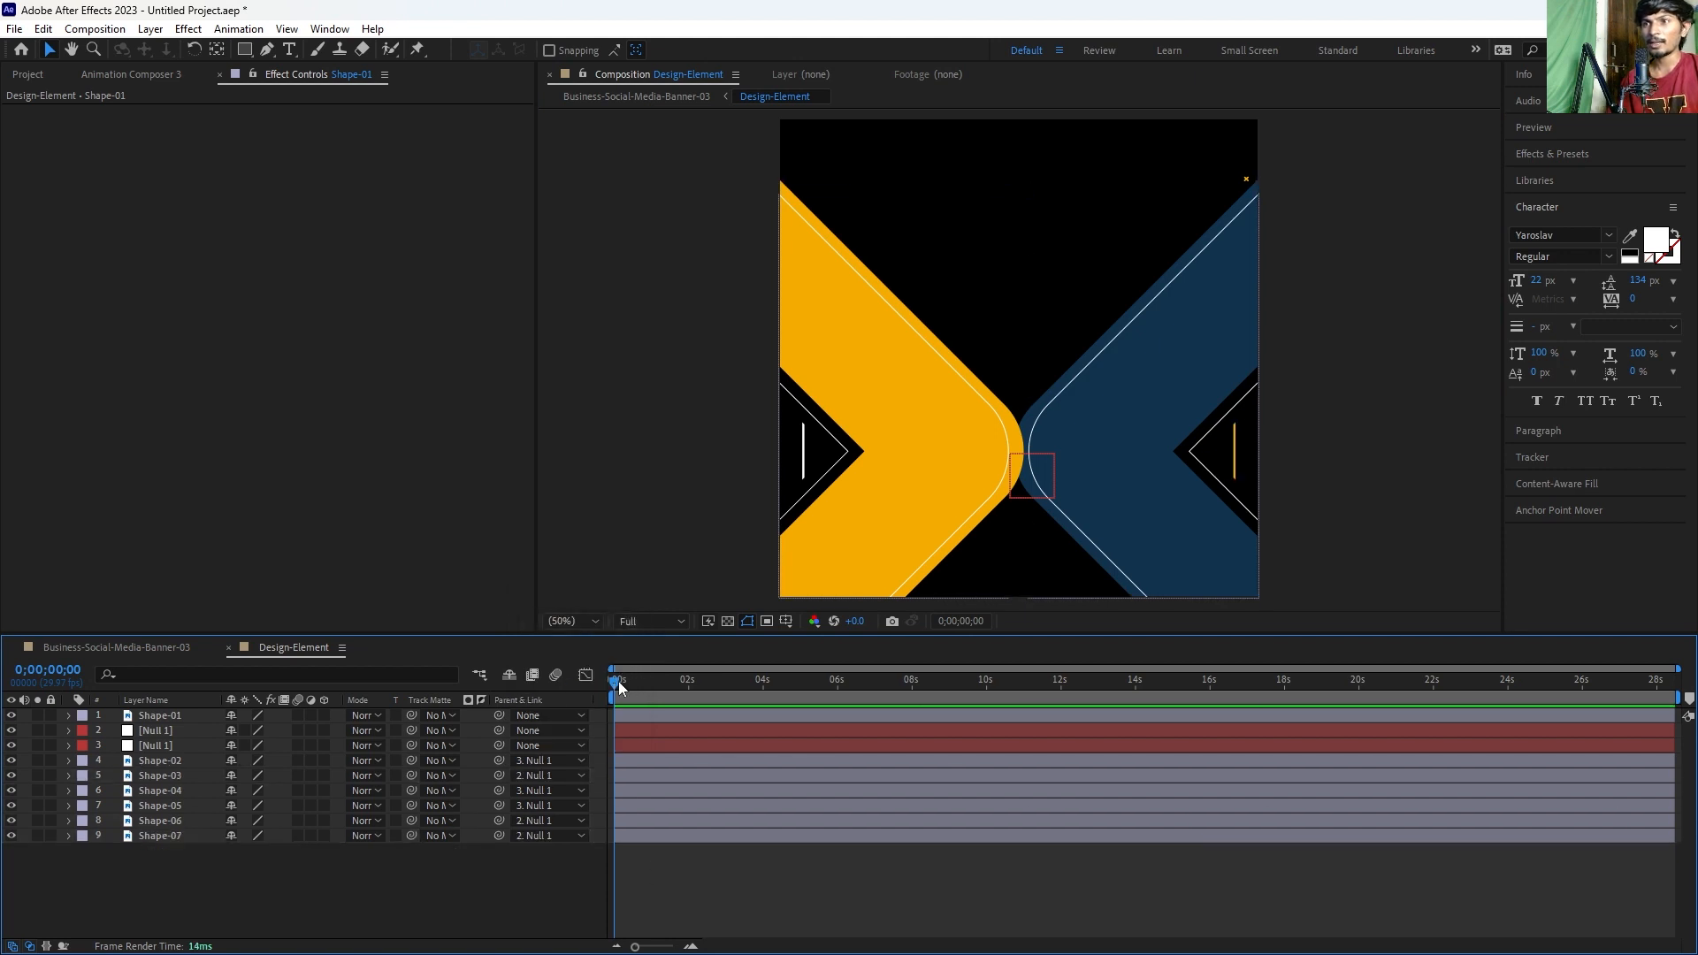
Step: Set Position keyframes on both null layers at 0;00;00;00
click(1050, 466)
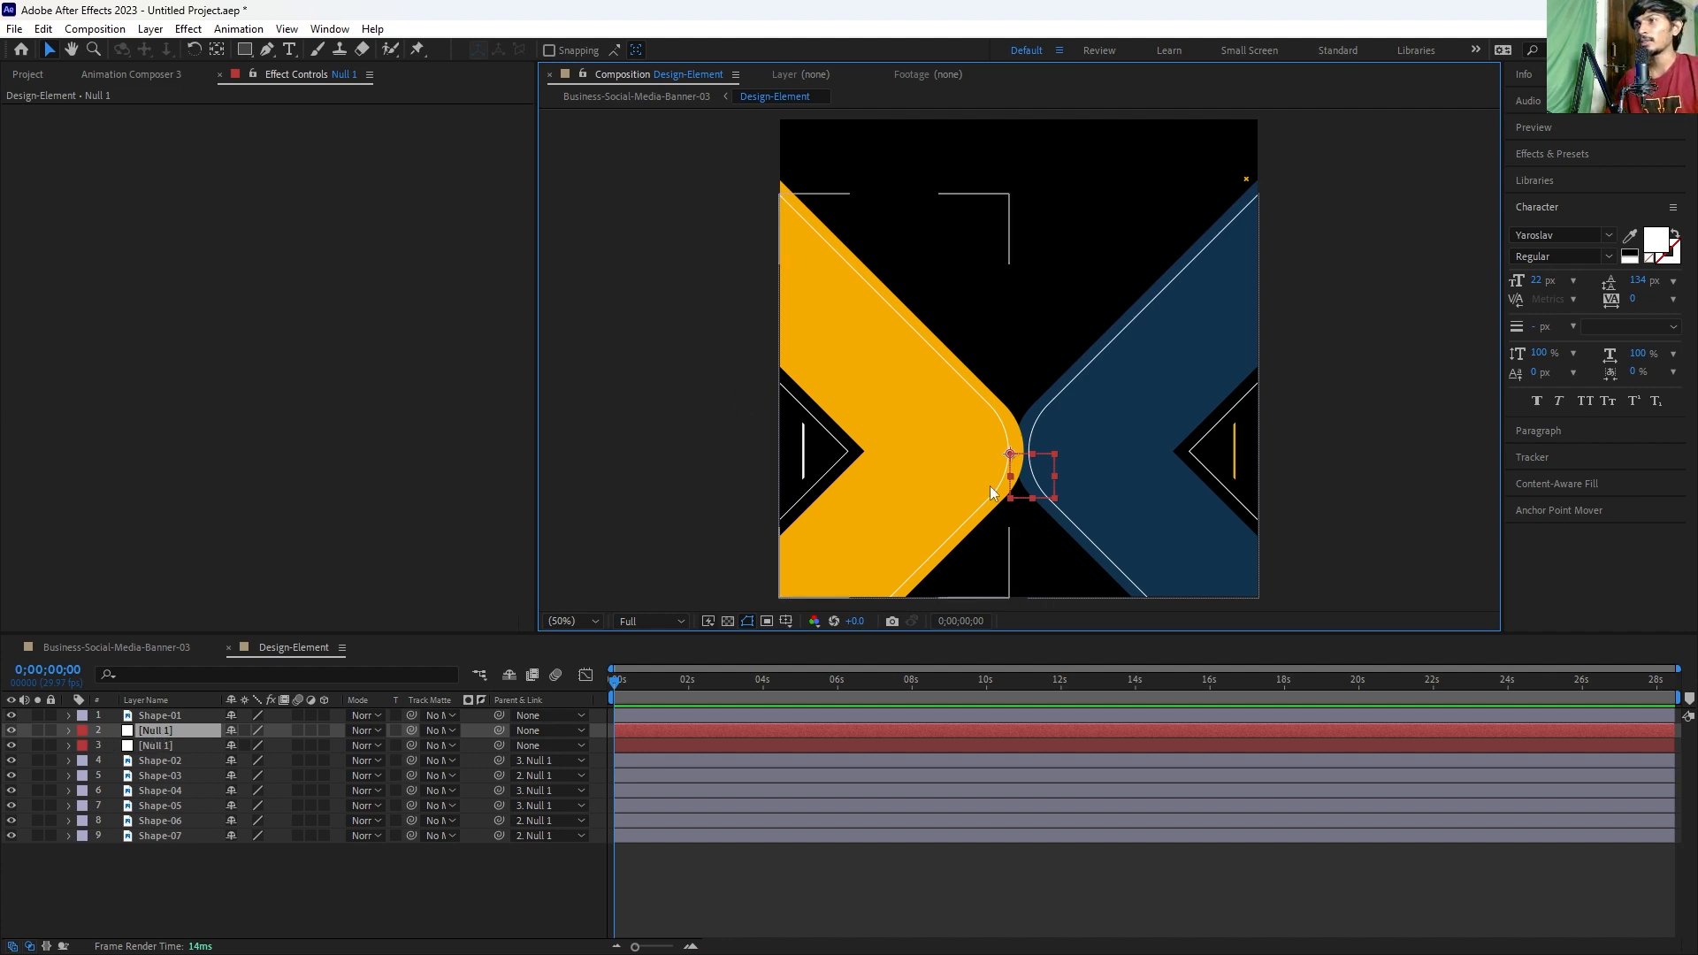
click(640, 846)
click(636, 734)
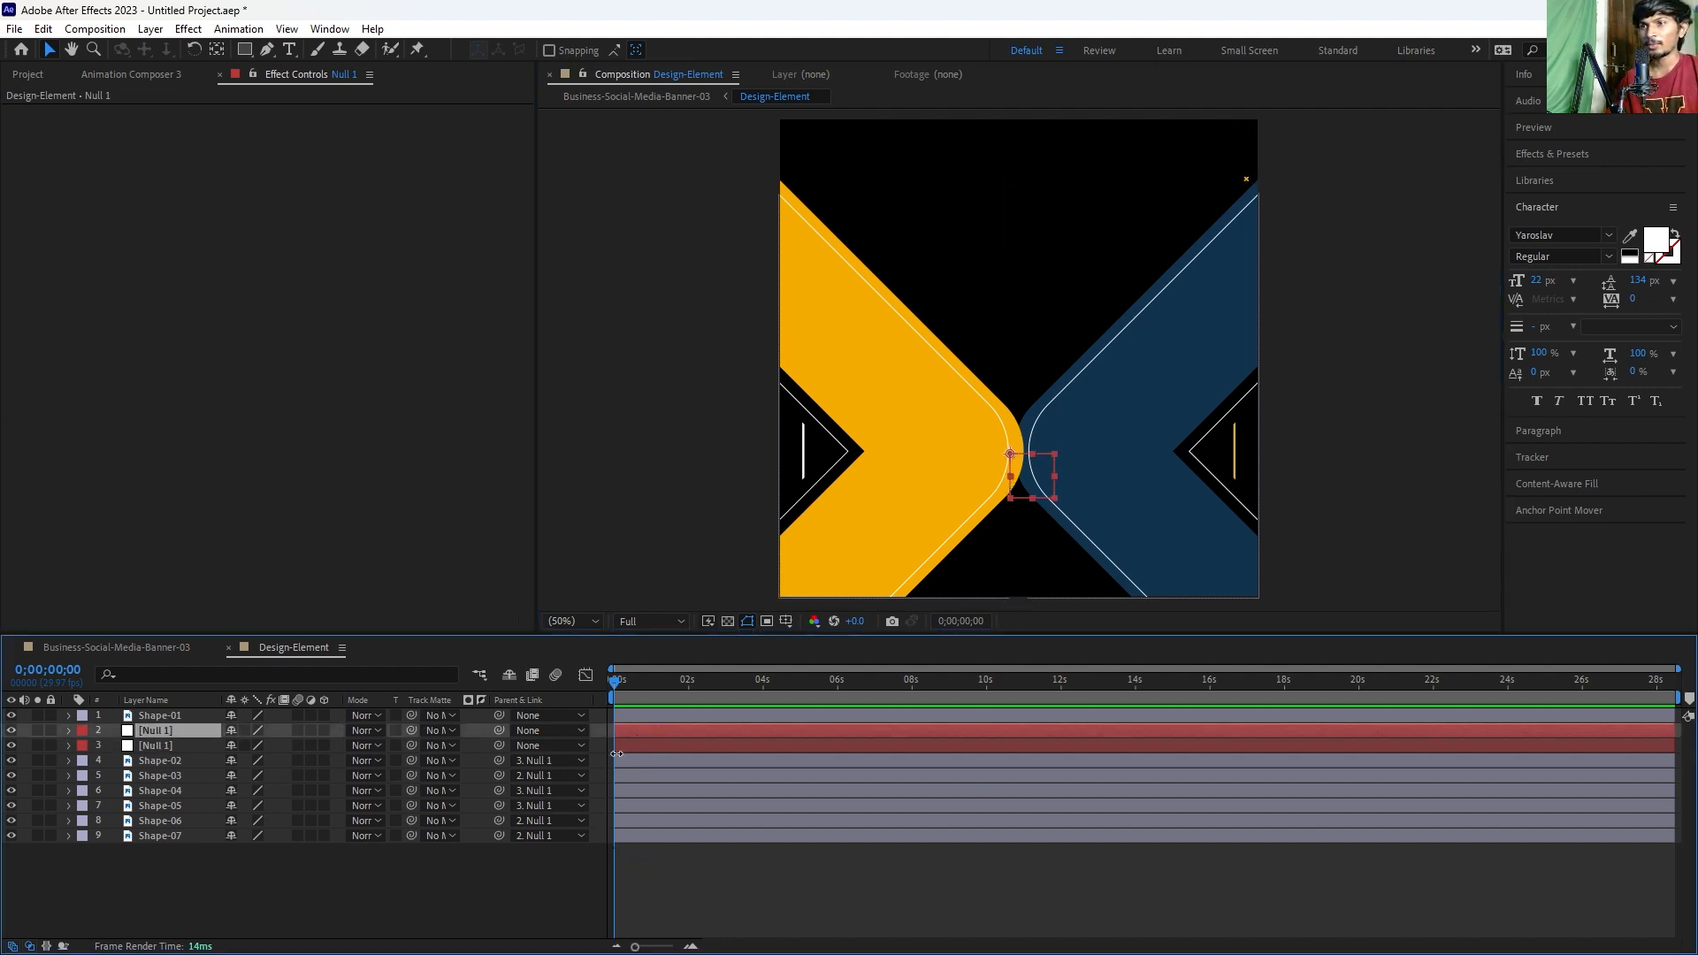
shift+click(623, 748)
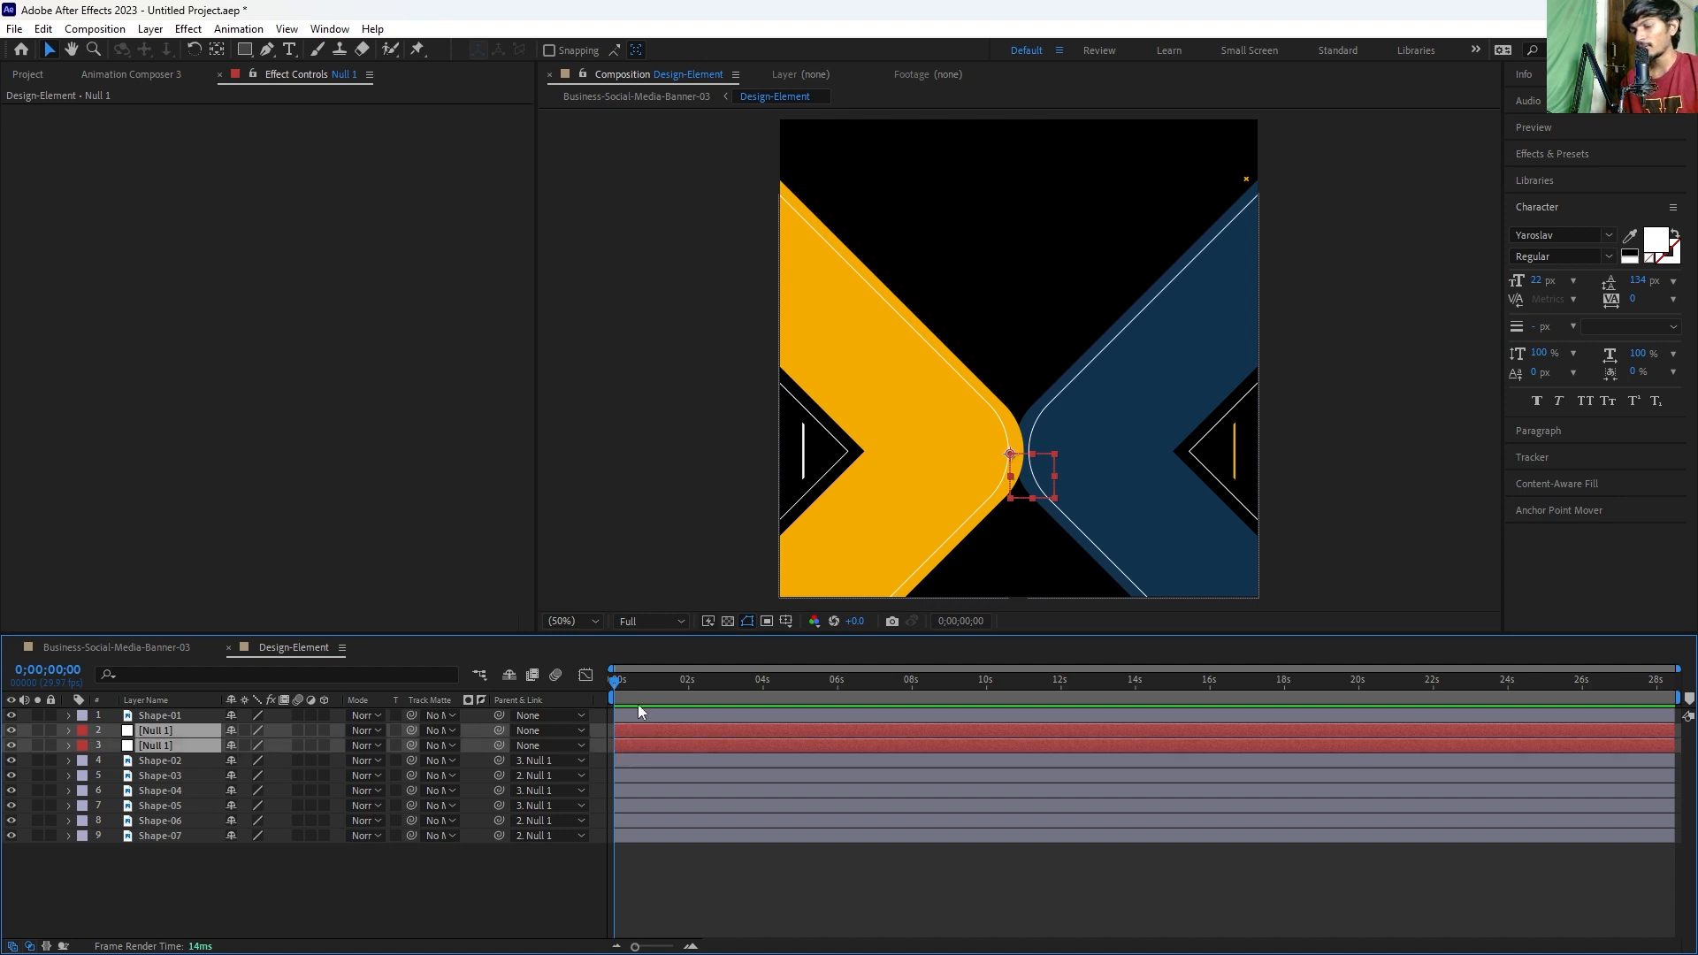
key(p)
click(113, 745)
click(114, 775)
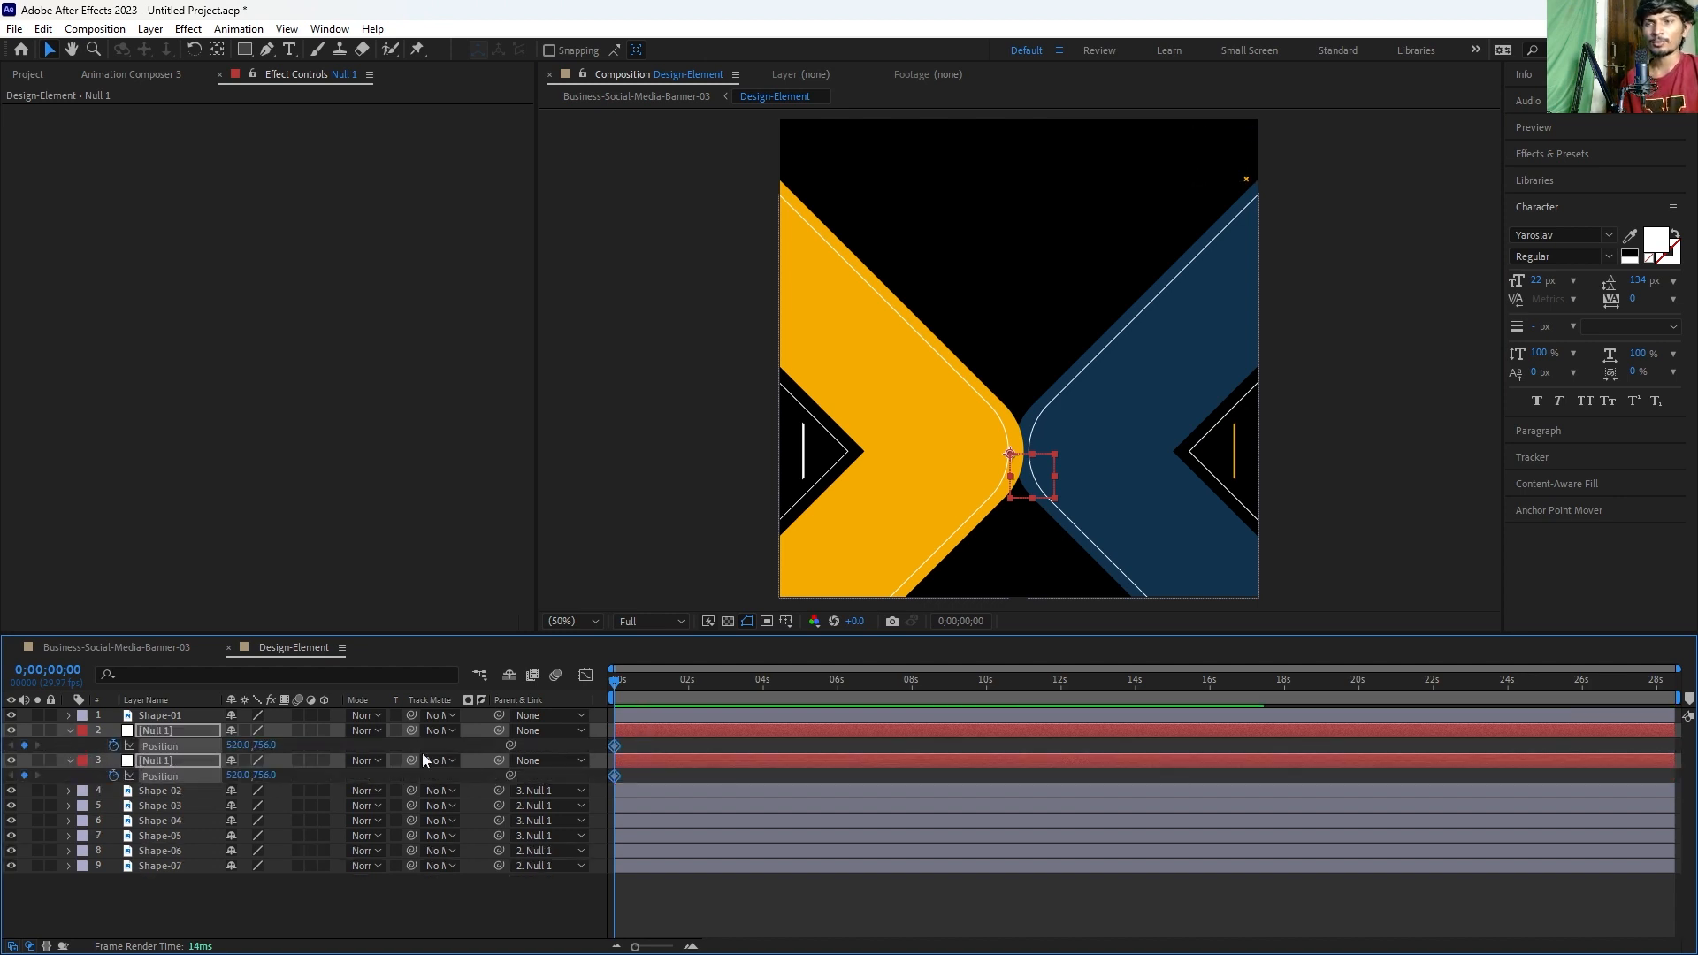
Step: Shift the Position keyframes of both nulls from the composition start to about 2 seconds
drag(614, 747, 691, 745)
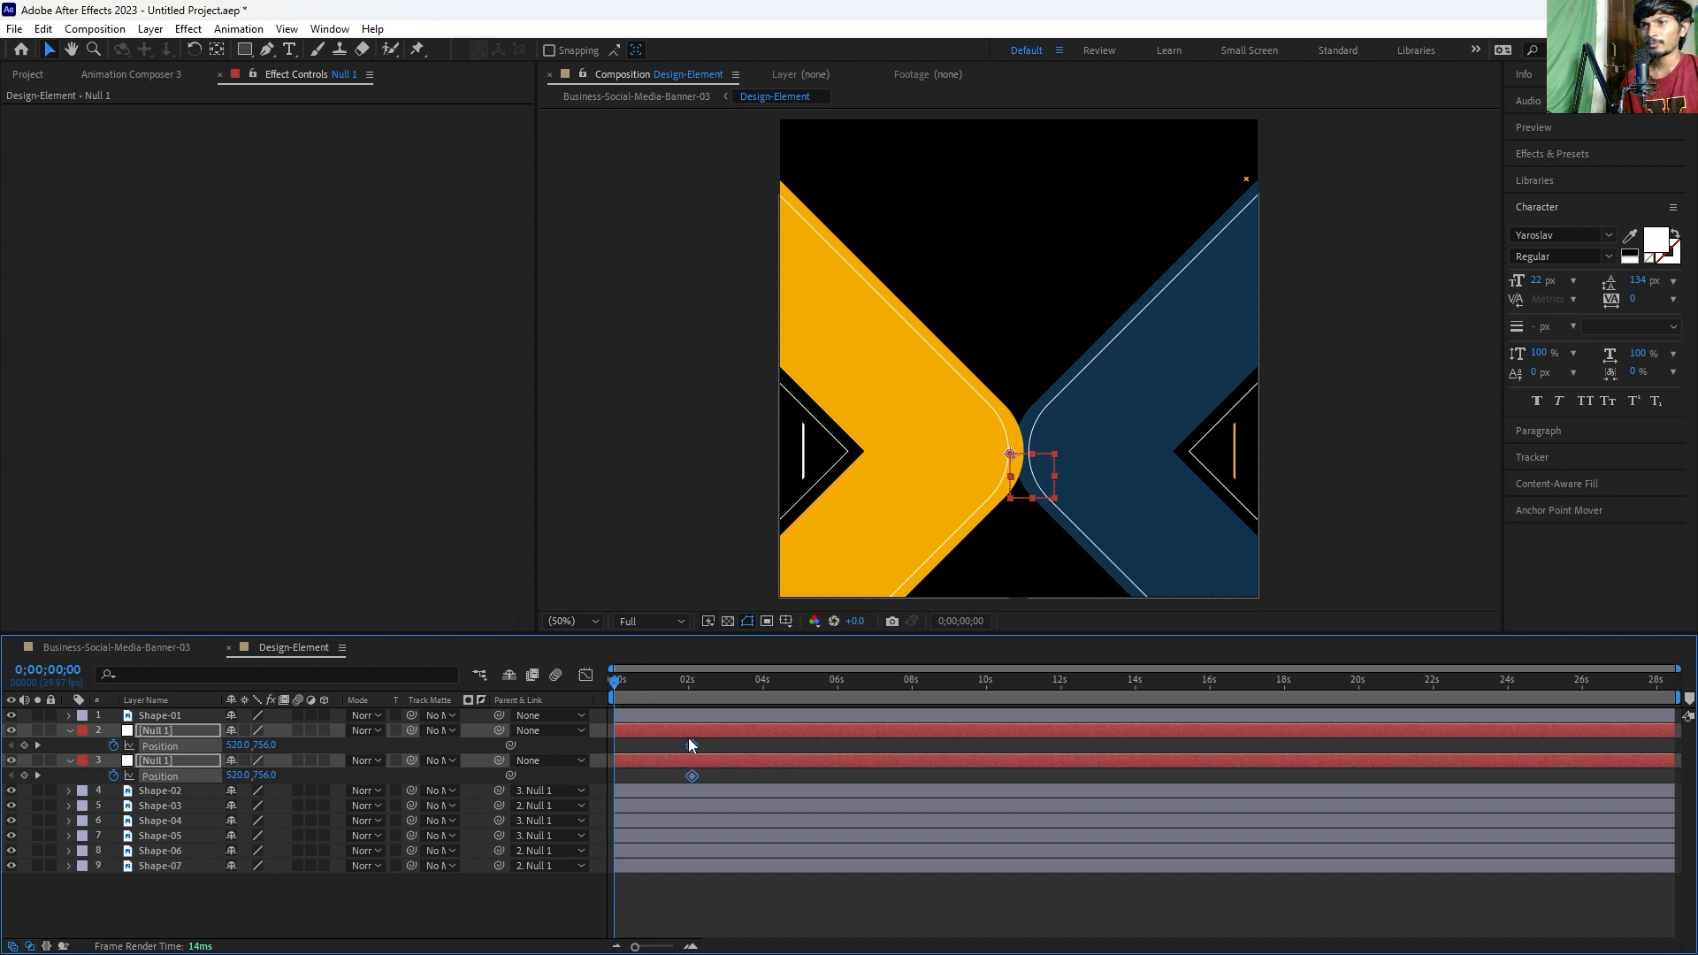
click(654, 743)
click(645, 728)
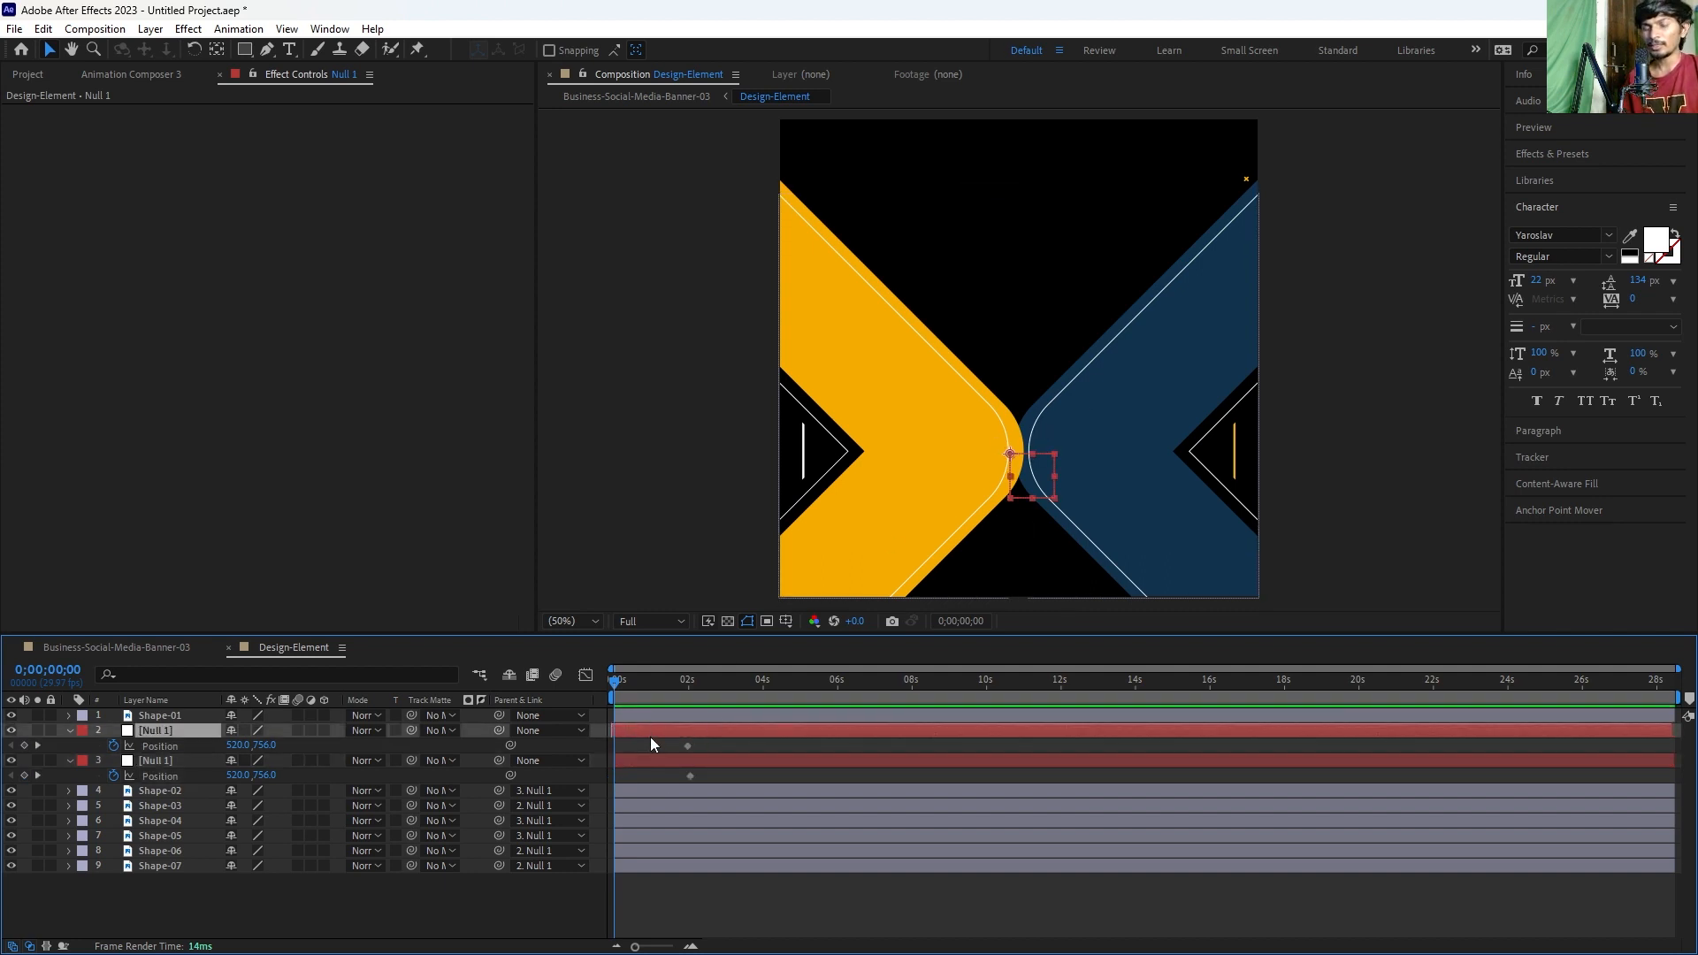
key(ctrl+z)
Step: At 0;00;00;00, move the upper null right to Position 1100, 756 so the blue shapes sit outside the frame
click(622, 730)
key(shift+Right)
key(shift+Right)
key(shift+Right)
key(shift+Right)
key(shift+Right)
key(shift+Right)
key(shift+Right)
key(shift+Right)
key(shift+Right)
key(shift+Right)
key(shift+Right)
key(shift+Right)
key(shift+Right)
key(shift+Right)
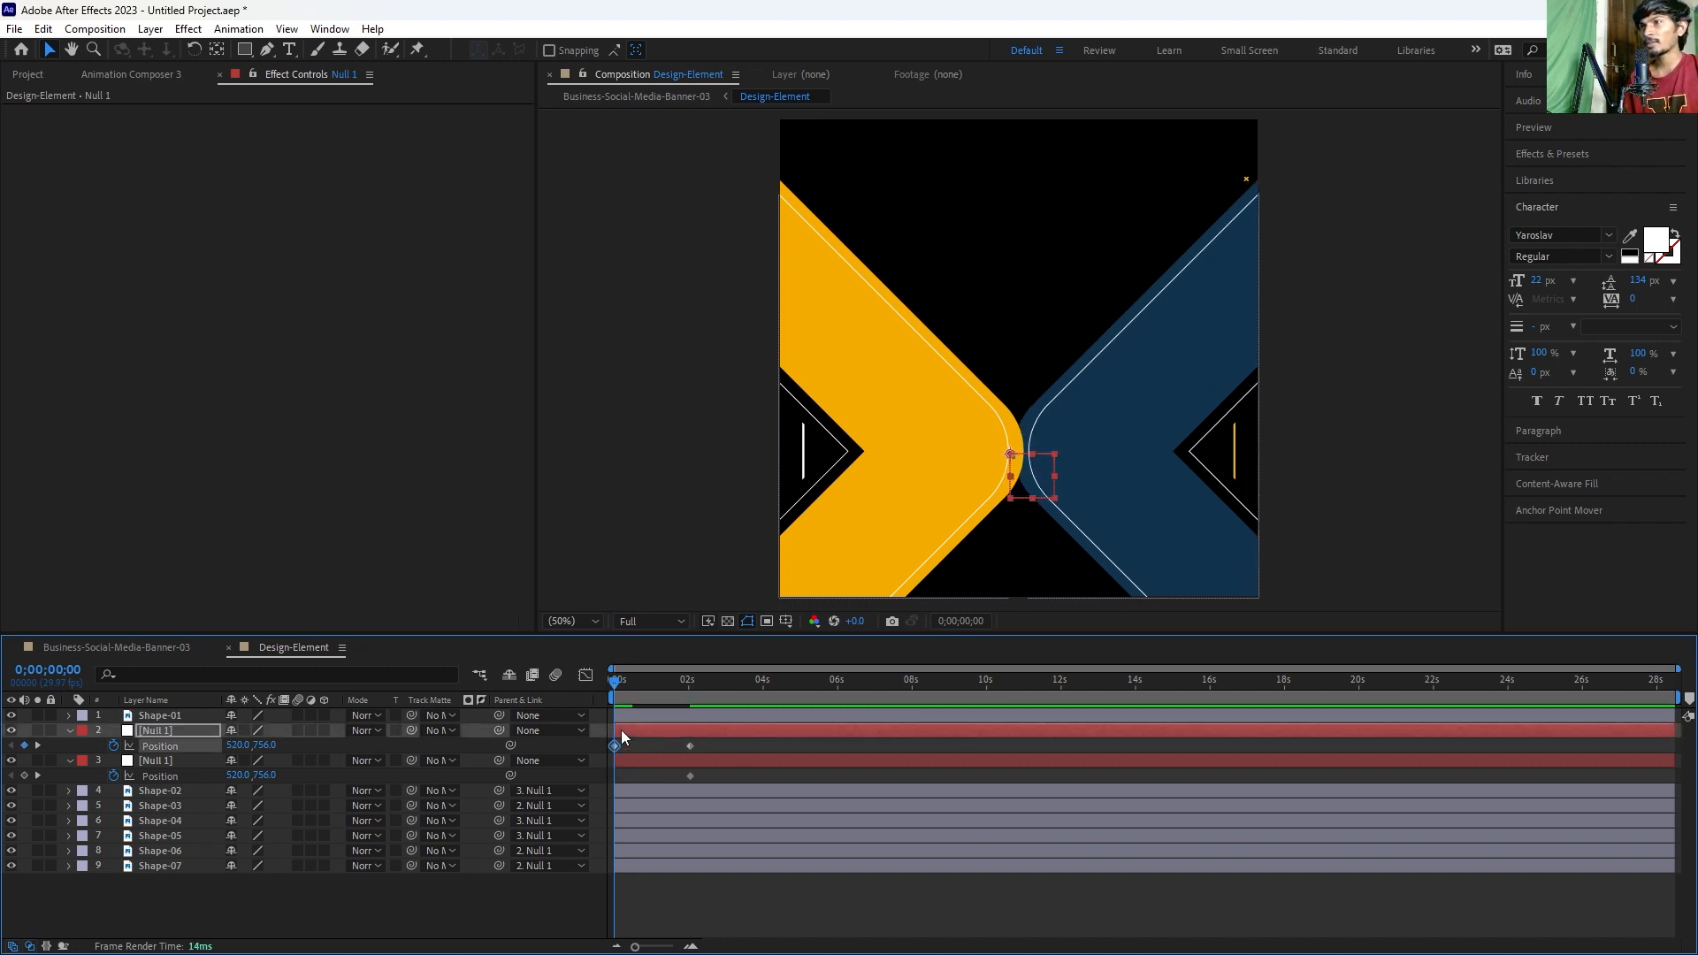
key(shift+Right)
key(shift+Right)
key(shift+Right)
key(shift+Right)
key(shift+Right)
key(shift+Right)
key(shift+Right)
key(shift+Right)
key(shift+Right)
key(shift+Right)
key(shift+Right)
key(shift+Right)
key(shift+Right)
key(shift+Right)
key(shift+Right)
key(shift+Right)
key(shift+Right)
key(shift+Right)
key(shift+Right)
key(shift+Right)
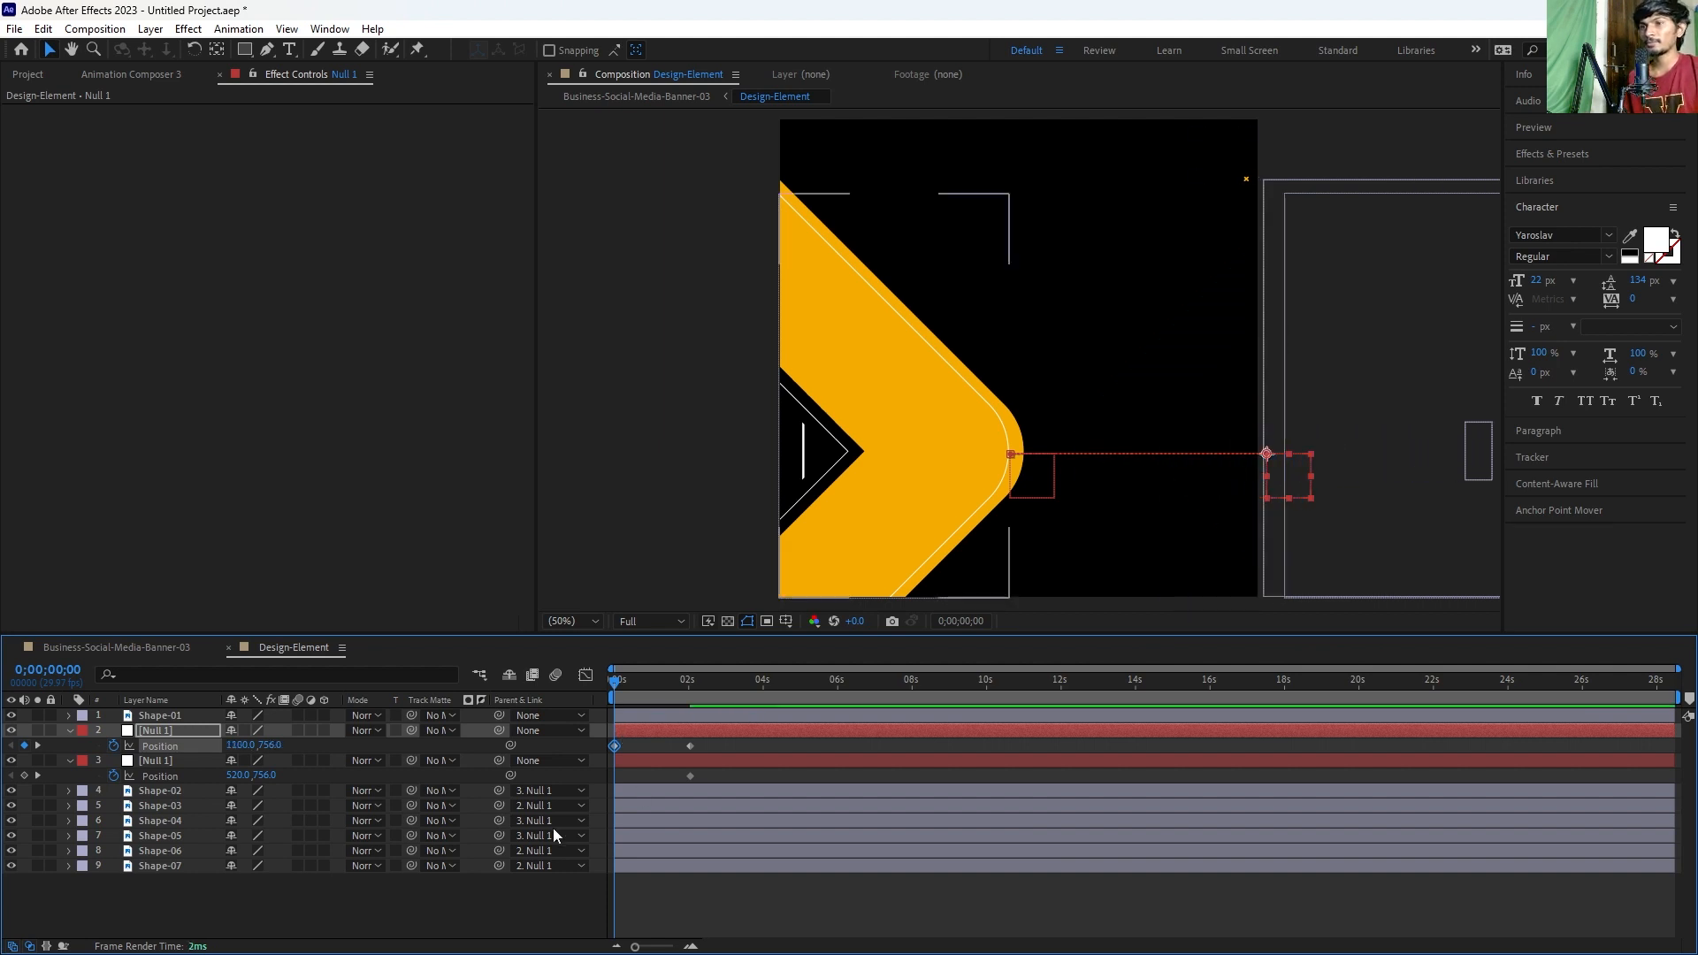
Step: At 0;00;00;00, move the lower null left to Position -60, 756 so the orange shapes sit outside the frame
click(665, 762)
key(shift+Left)
key(shift+Left)
key(shift+Left)
key(shift+Left)
key(shift+Left)
key(shift+Left)
key(shift+Left)
key(shift+Left)
key(shift+Left)
key(shift+Left)
key(shift+Left)
key(shift+Left)
key(shift+Left)
key(shift+Left)
key(shift+Left)
key(shift+Left)
key(shift+Left)
key(shift+Left)
key(shift+Left)
key(shift+Left)
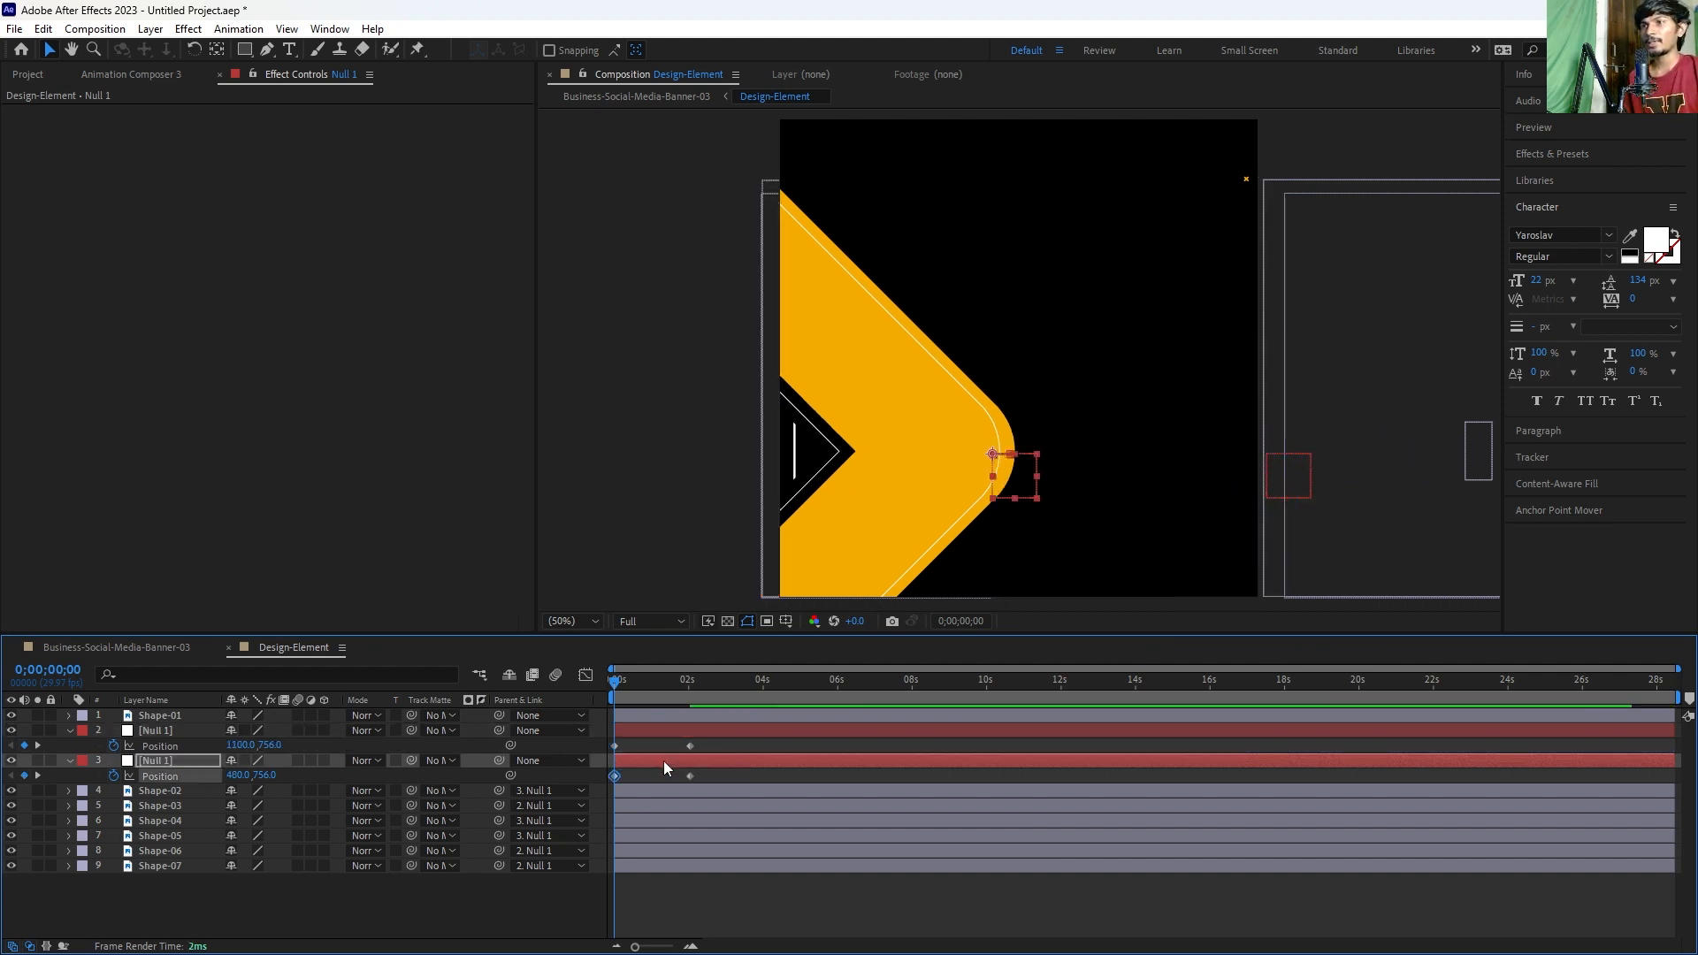
key(shift+Left)
key(shift+Left)
key(shift+Left)
key(shift+Left)
key(shift+Left)
key(shift+Left)
key(shift+Left)
key(shift+Left)
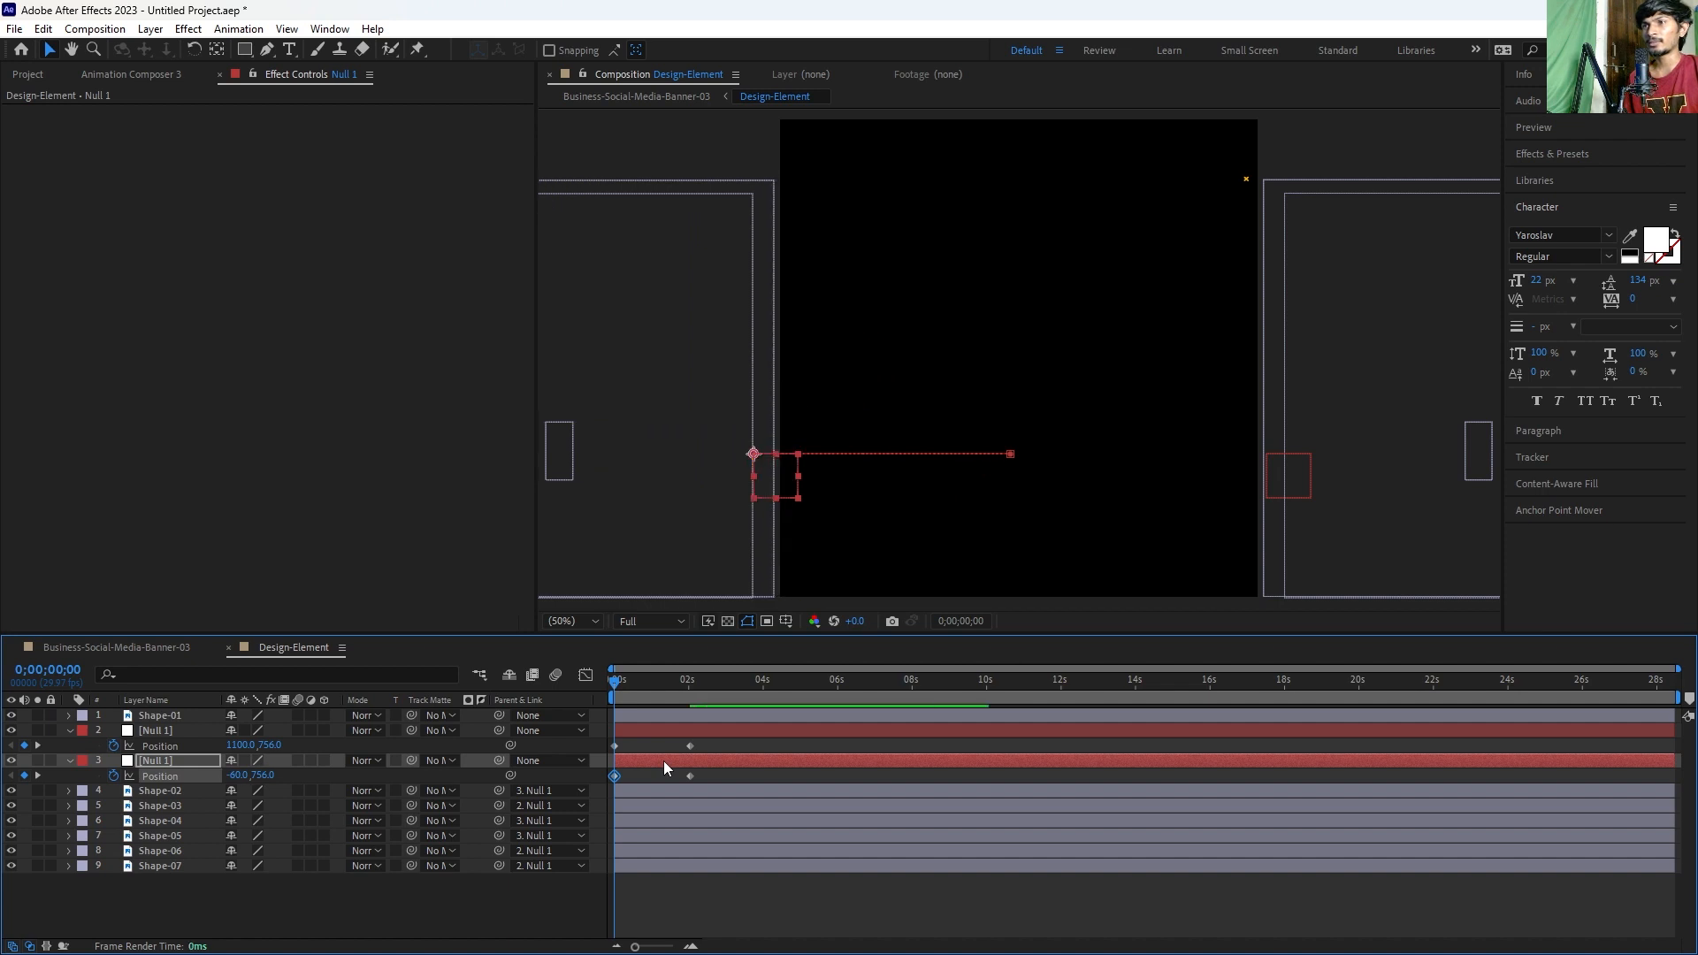
click(650, 732)
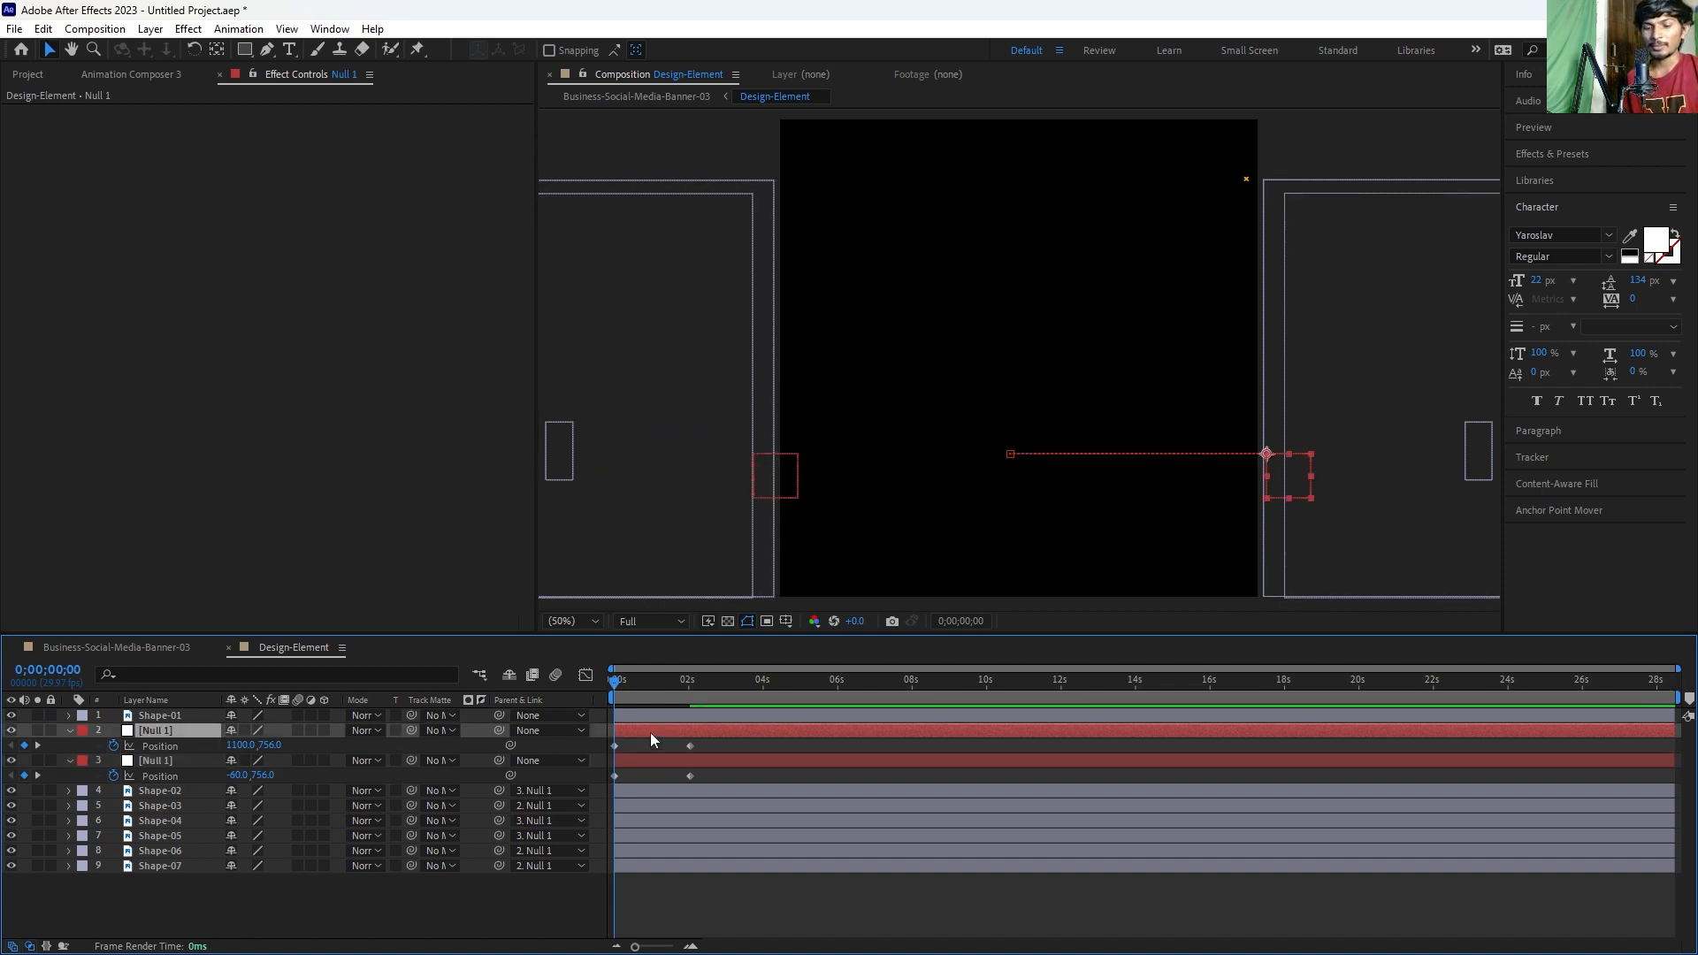
key(ctrl+s)
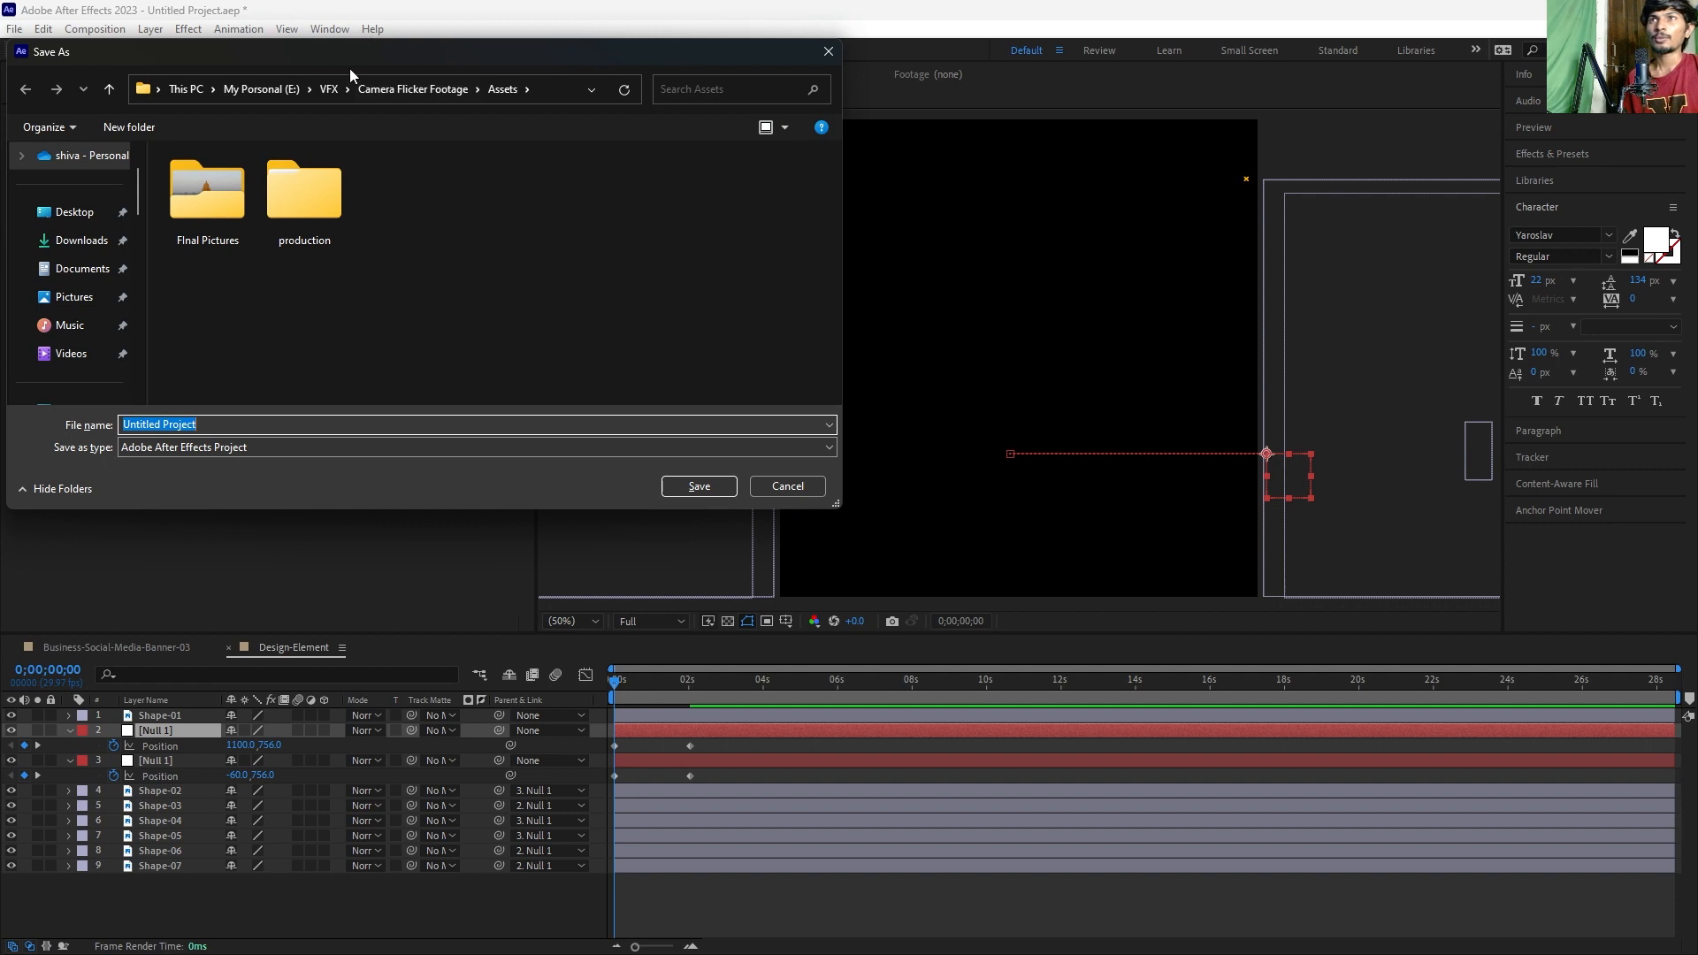
click(250, 88)
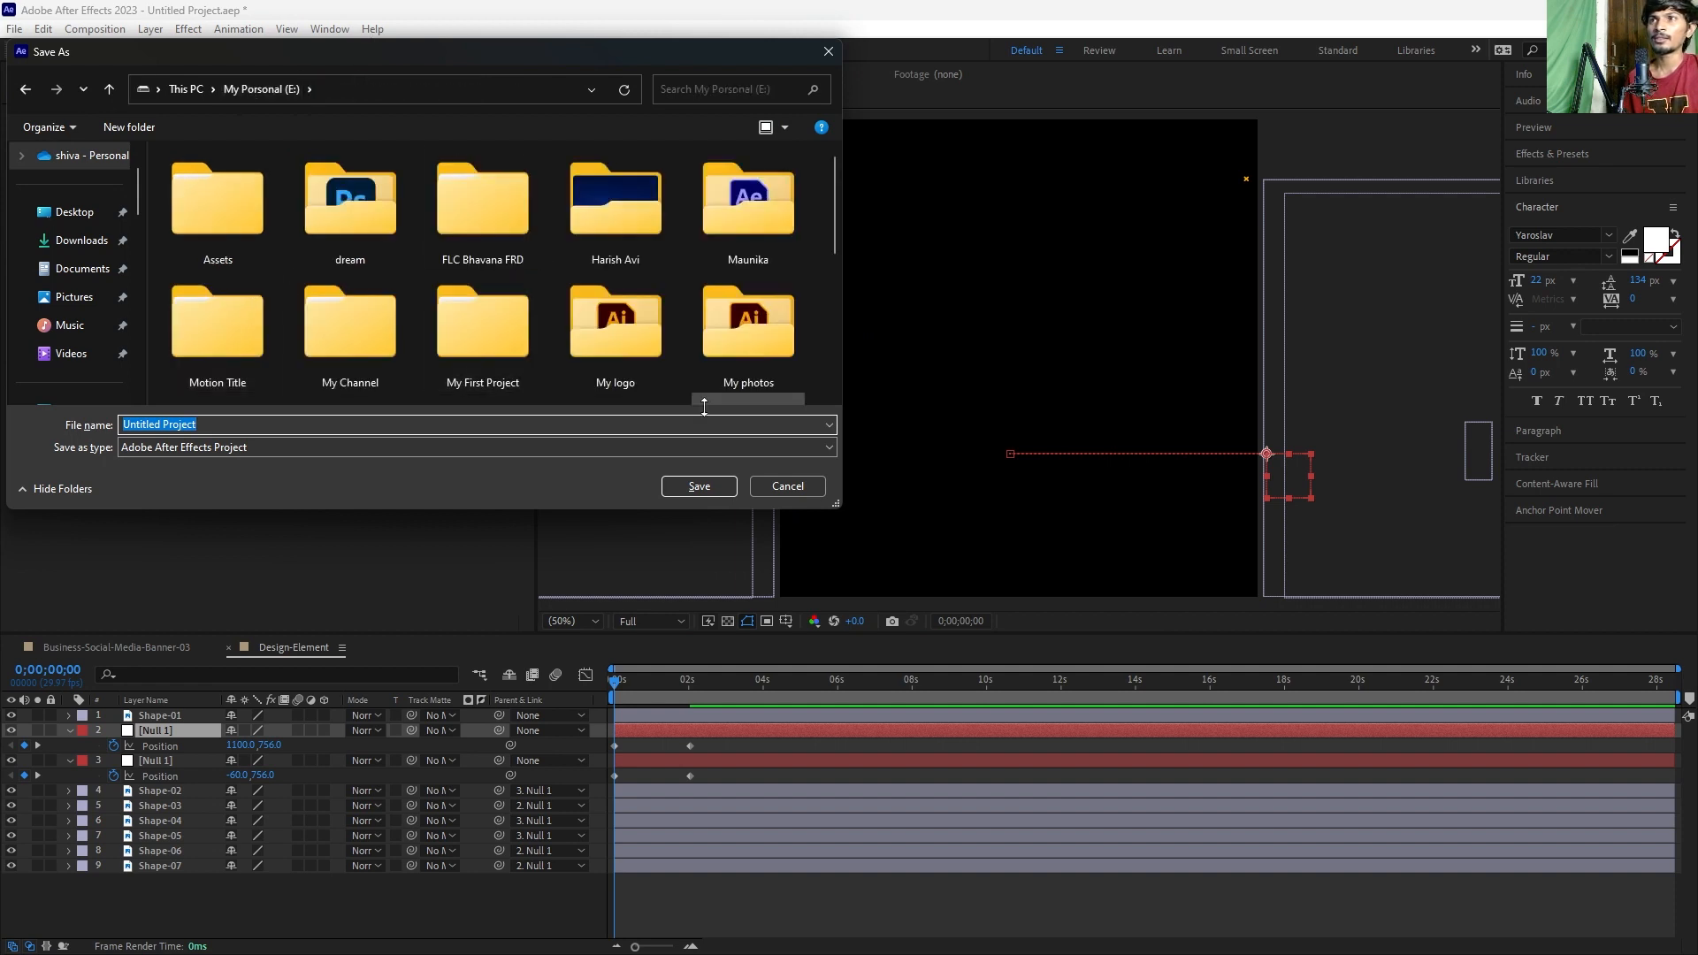
click(783, 486)
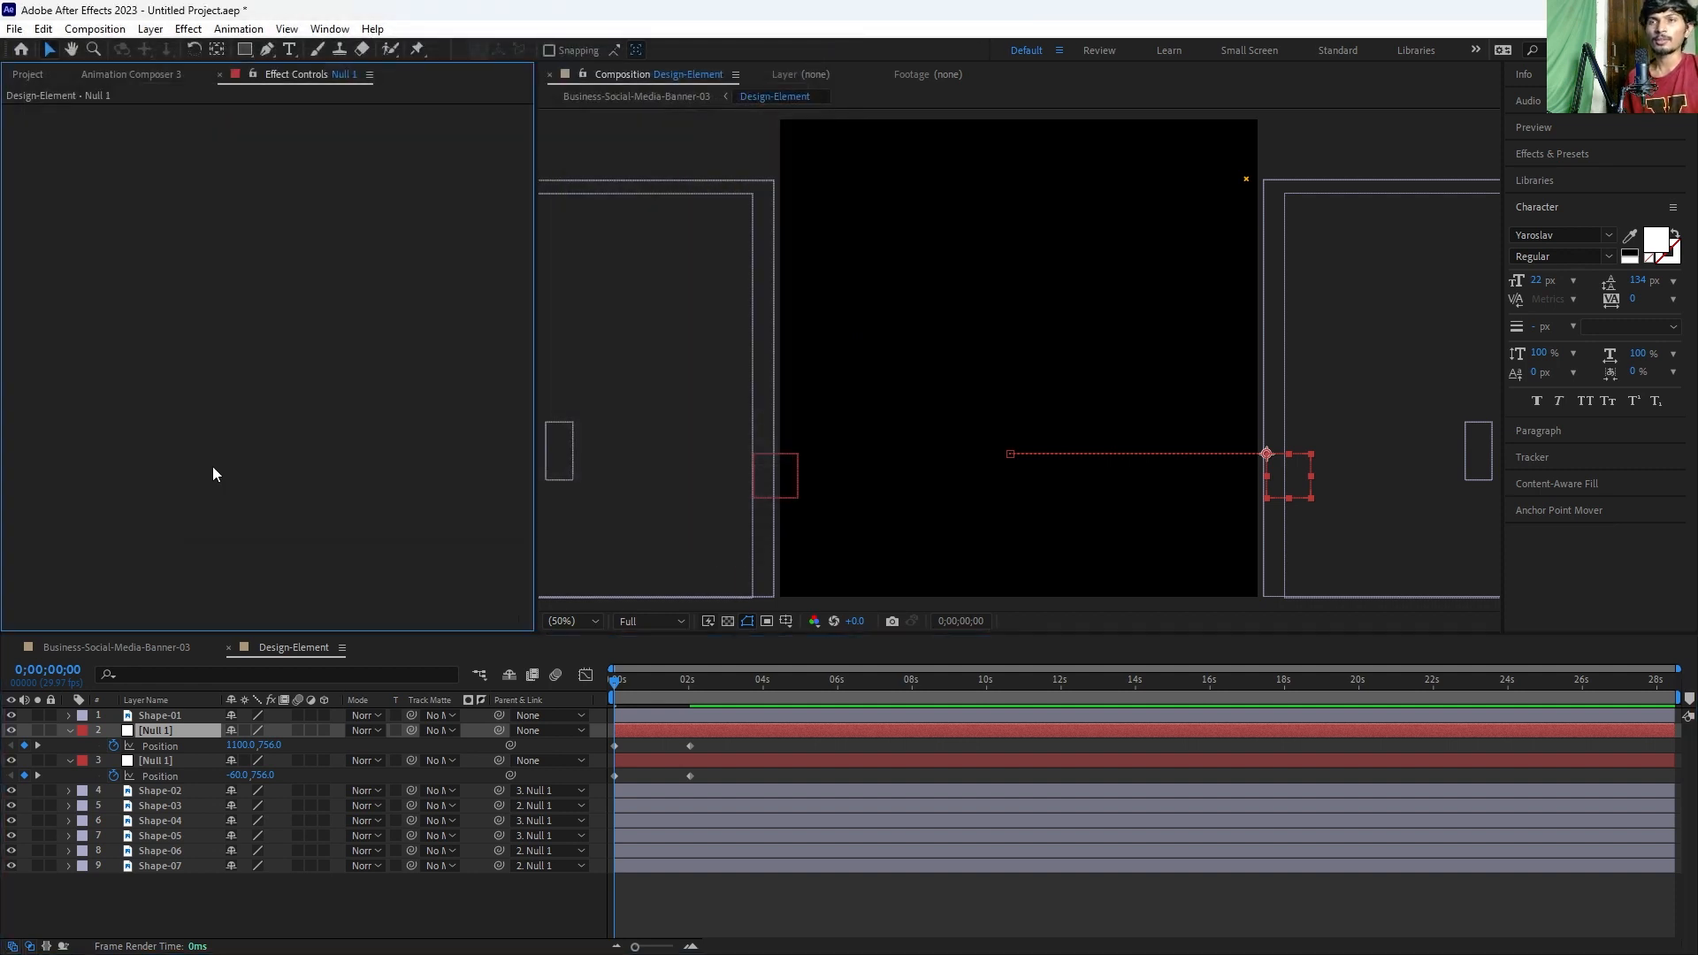
Step: Start saving the project, browse to VFX > Motion Graphics > Motion 2, and create and open a new folder named Project FIle
key(ctrl+s)
click(412, 92)
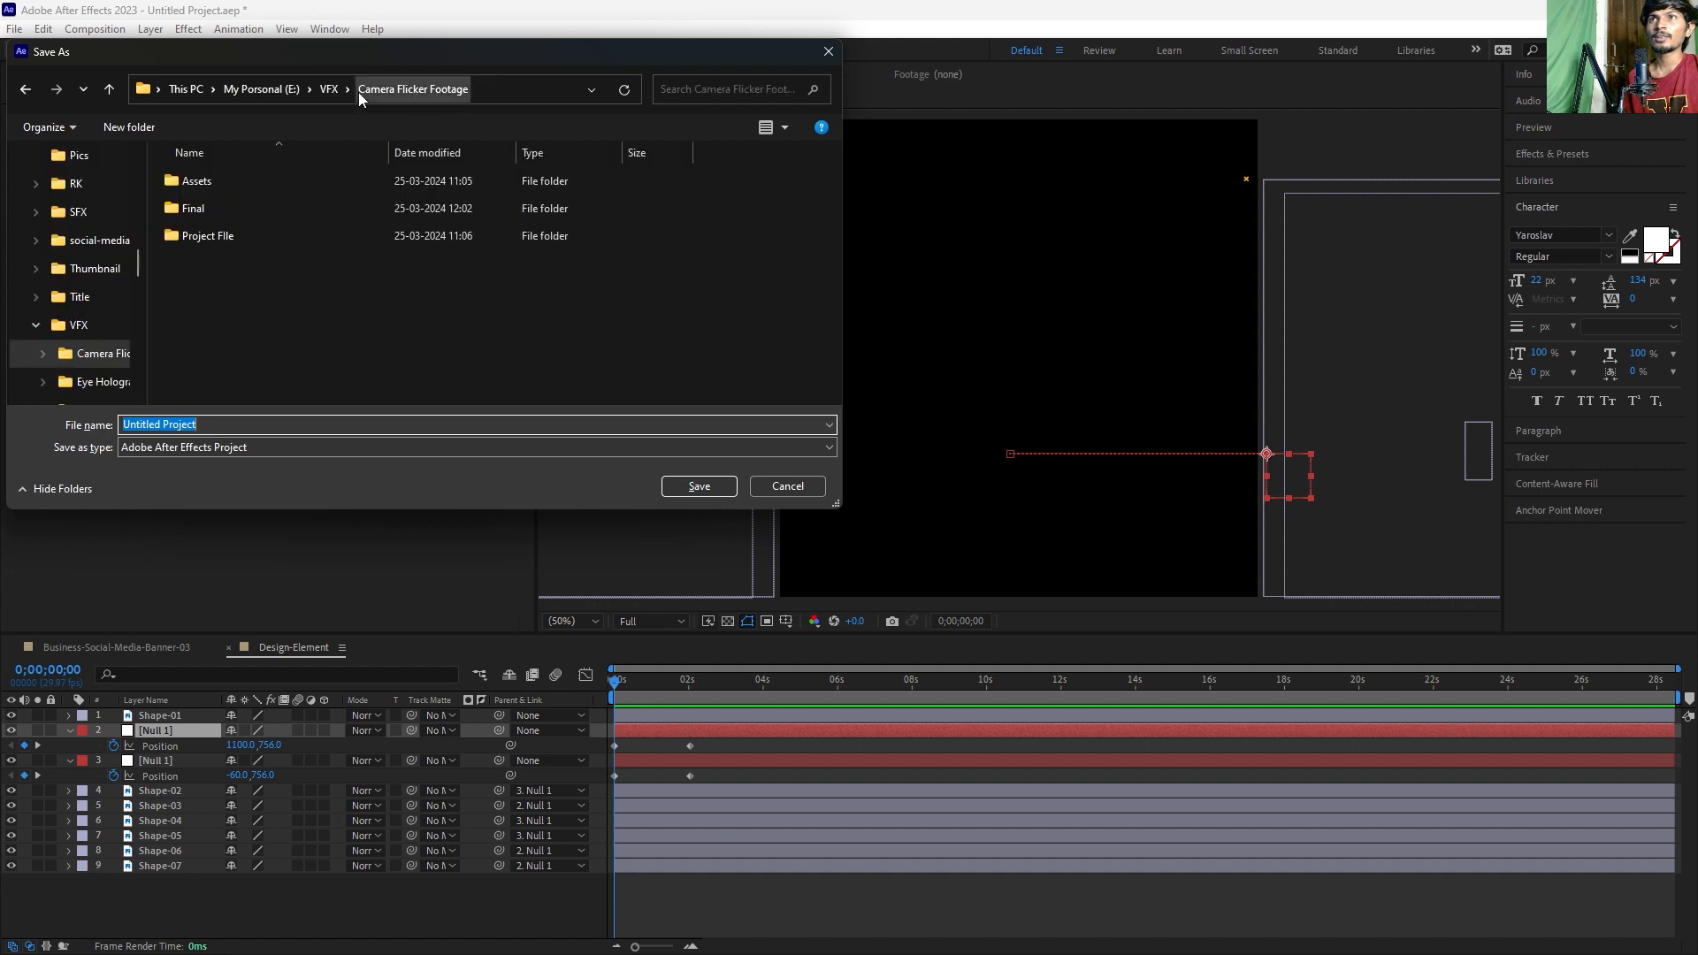
click(328, 88)
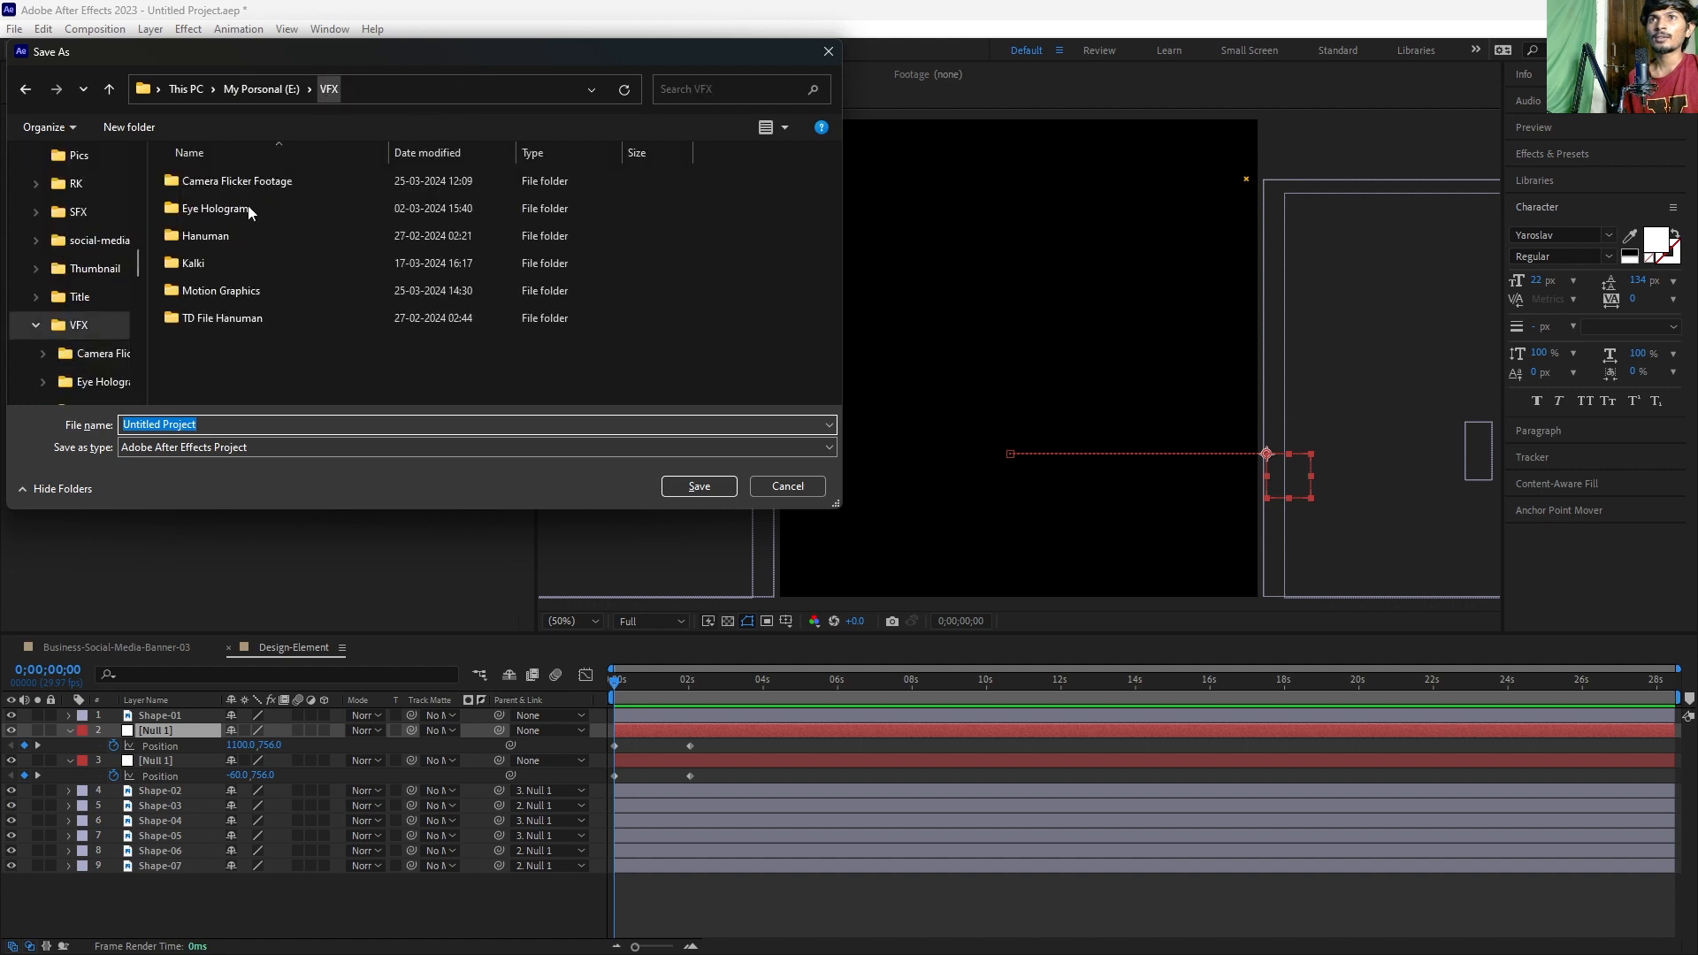
double_click(217, 290)
double_click(218, 317)
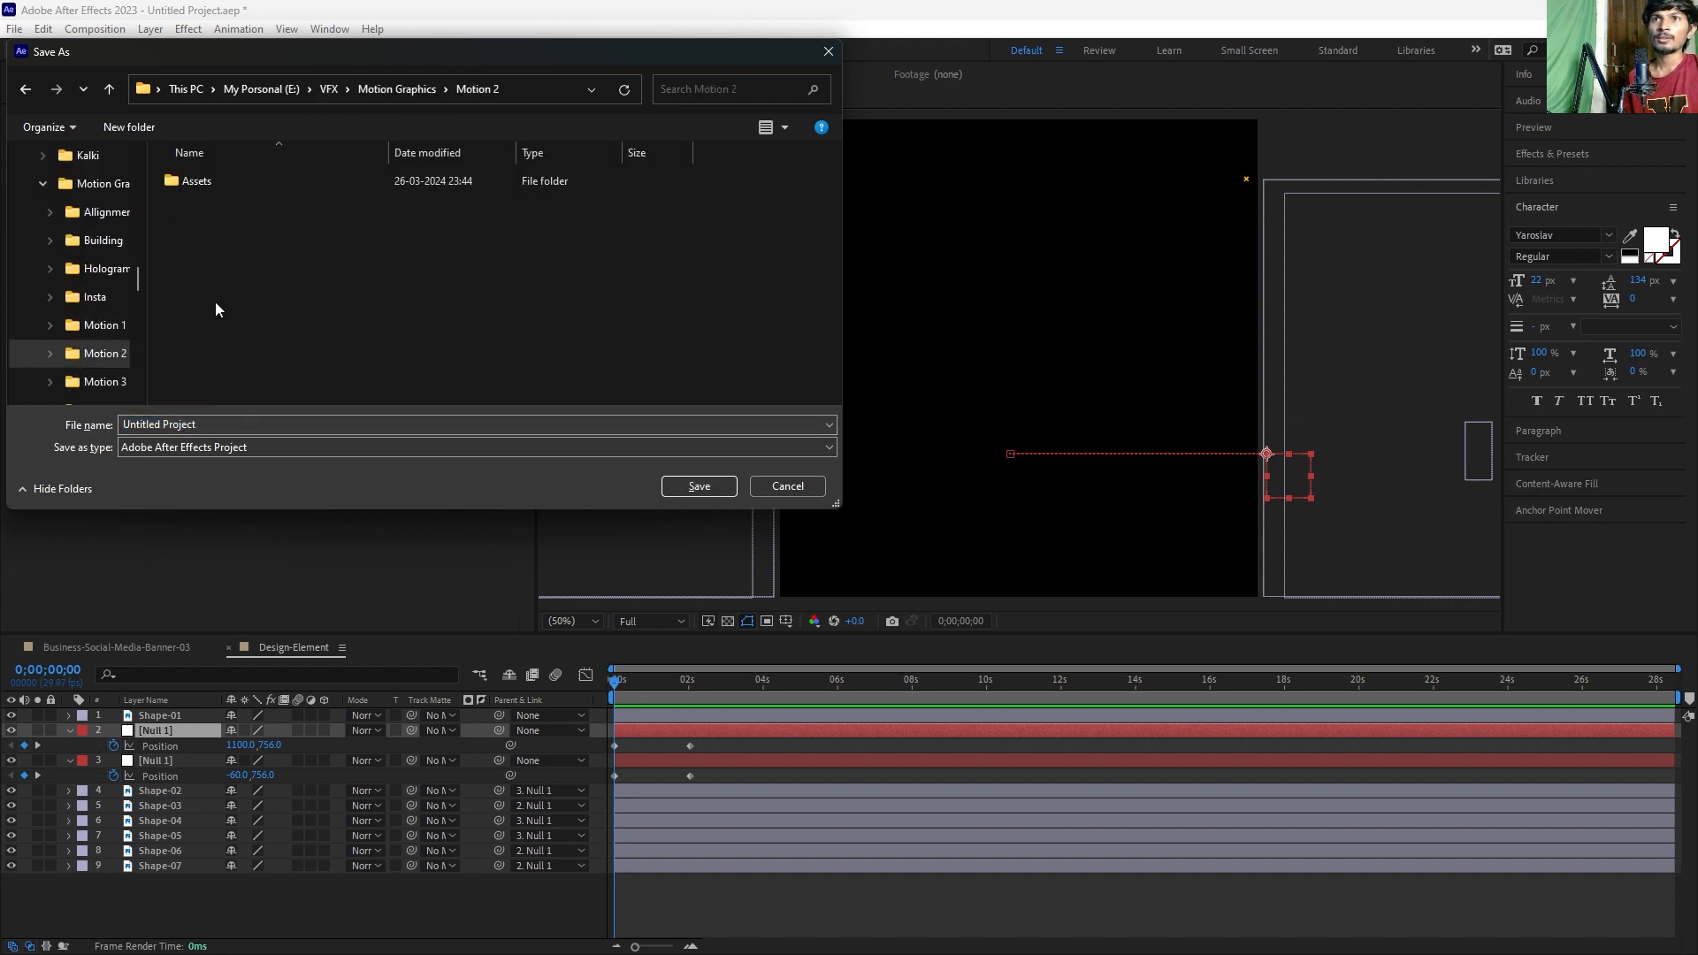
key(ctrl+shift+n)
text(Project)
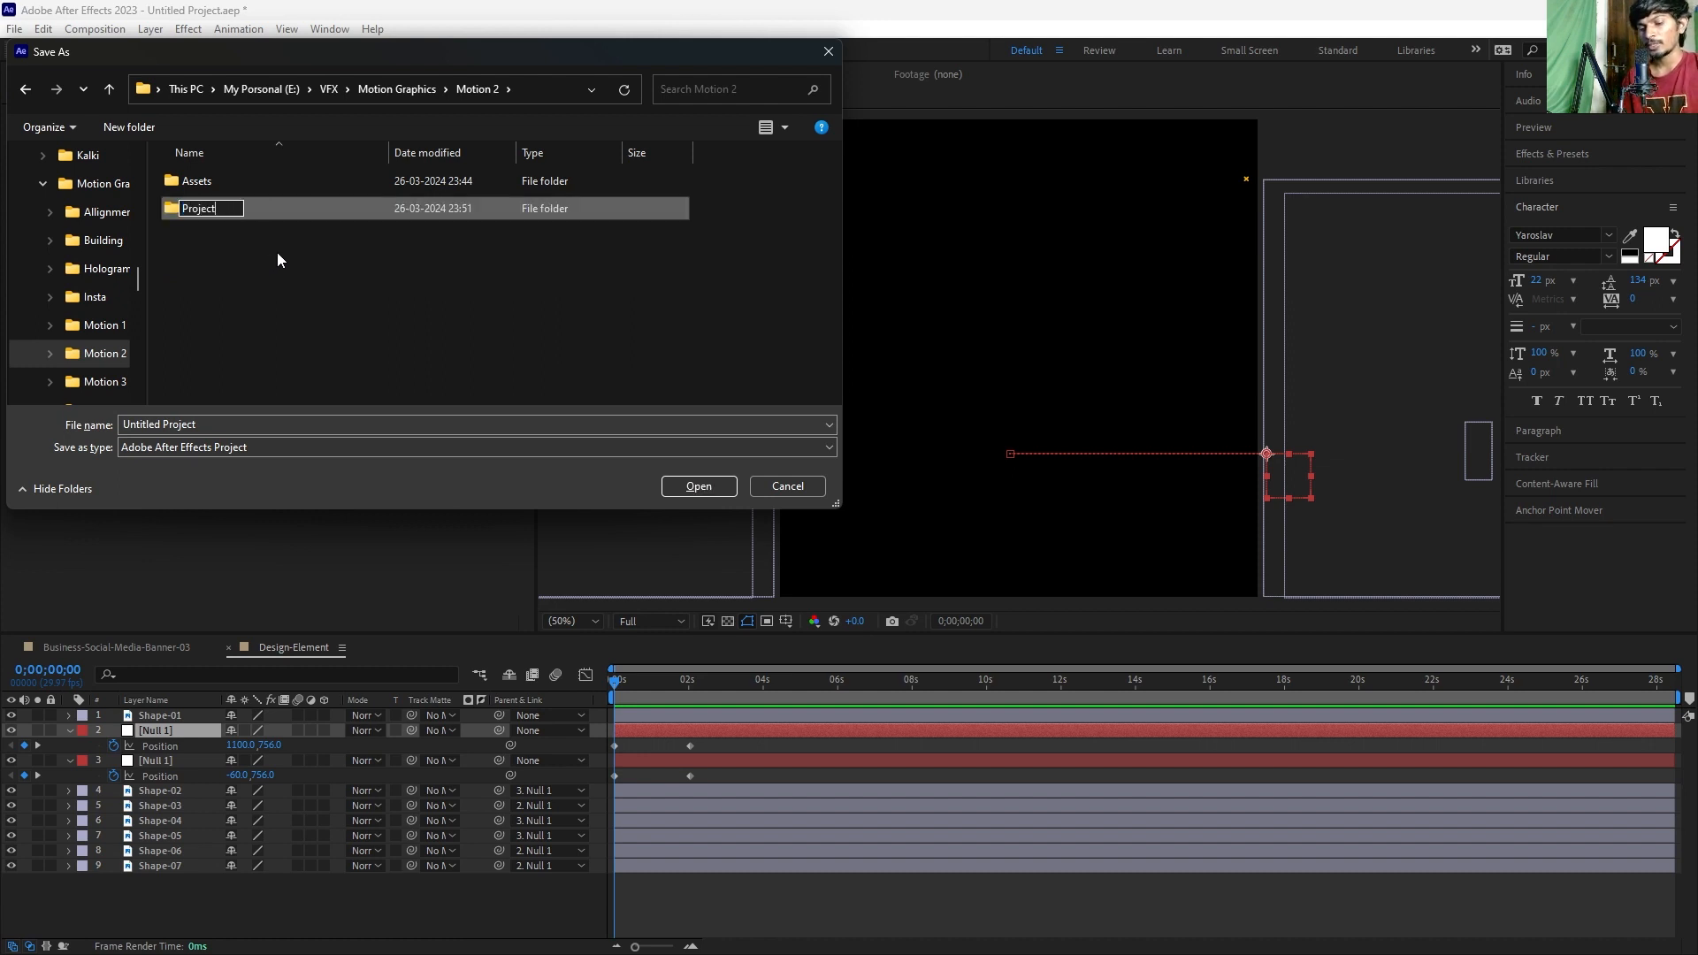
text( Fil)
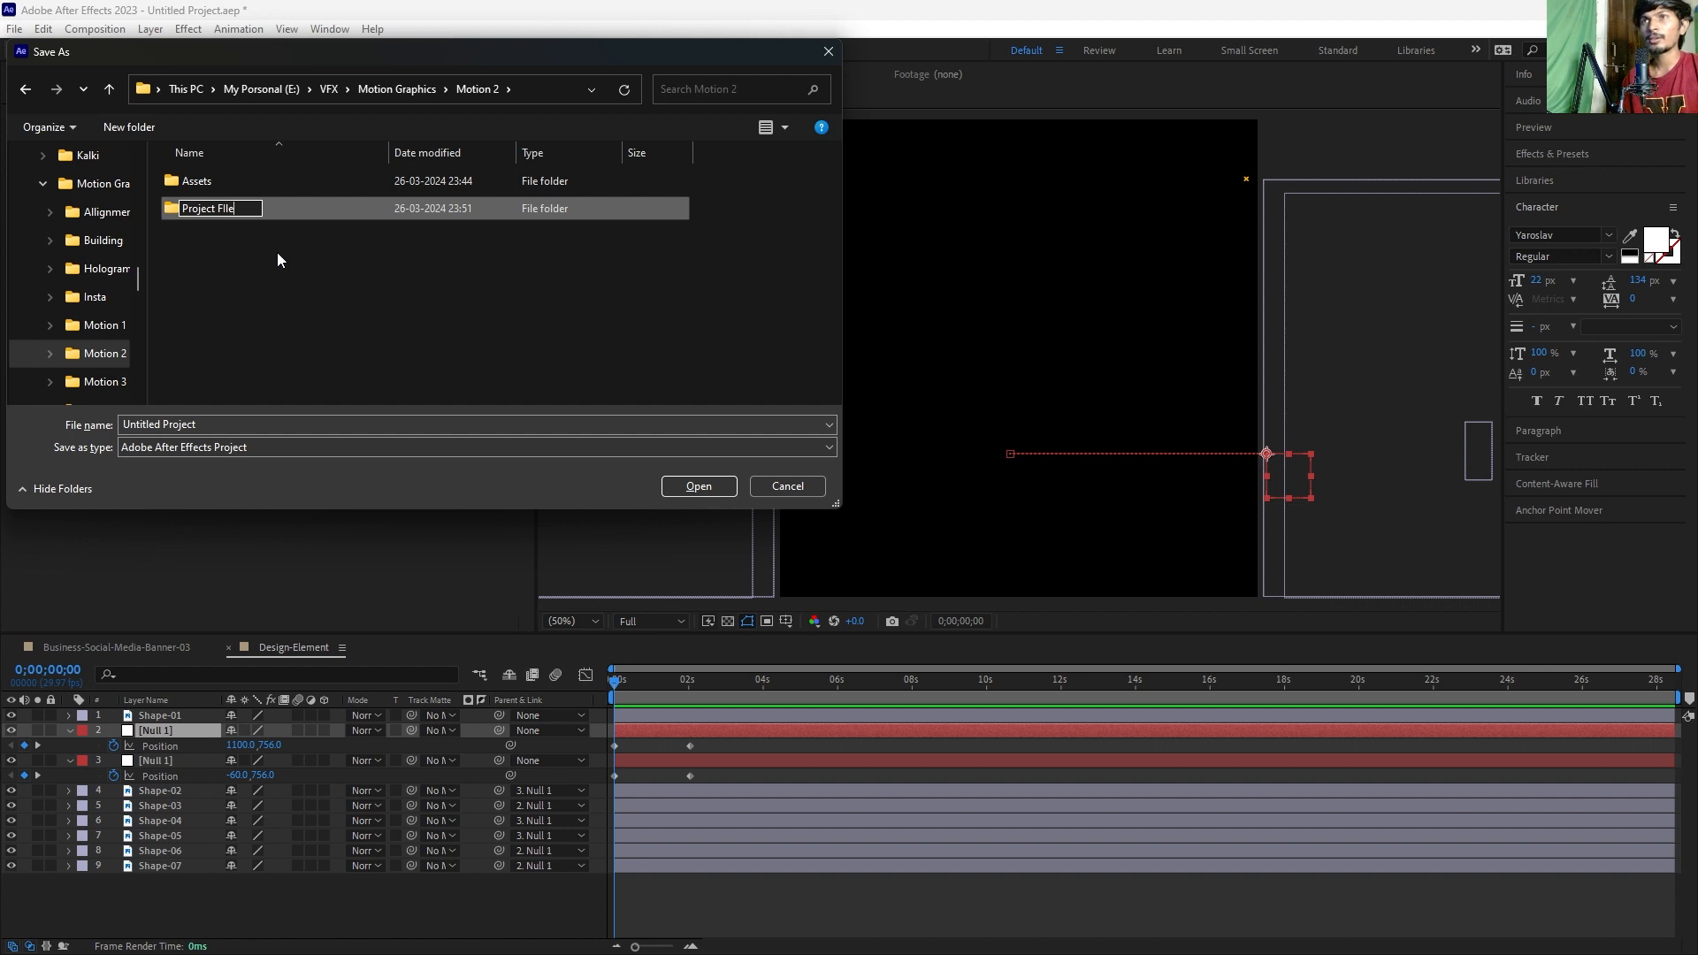
text(e)
key(Return)
double_click(260, 212)
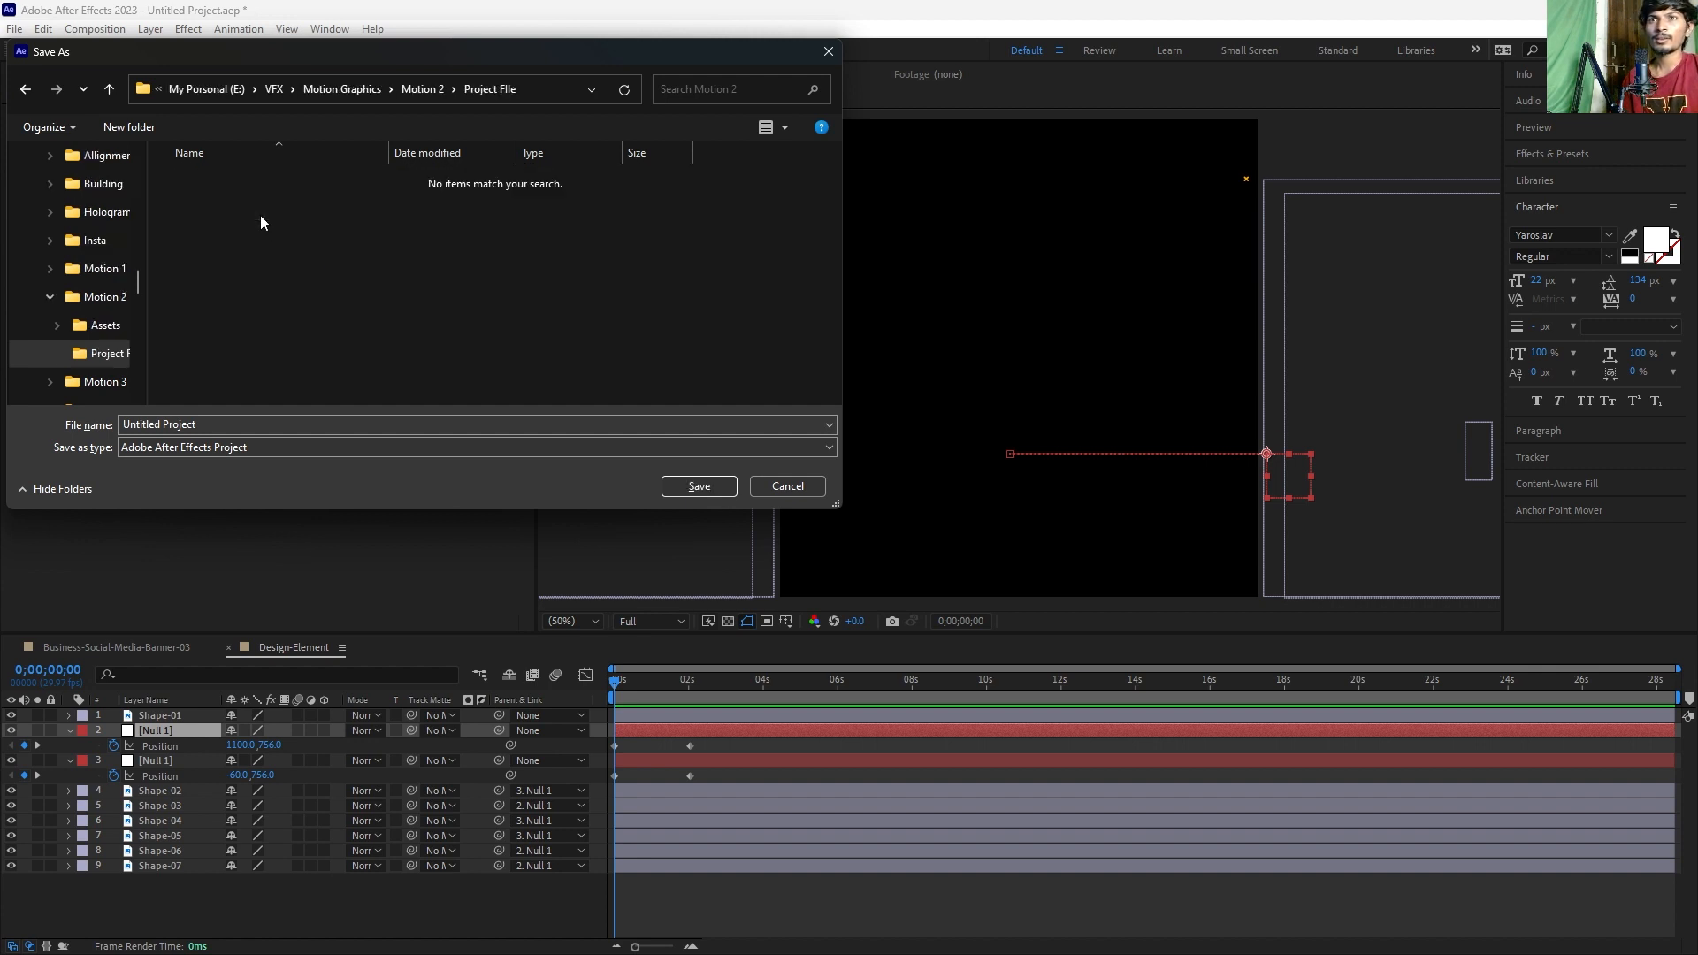
Step: Save the project under the file name Motion Tut
click(253, 425)
text(Motion)
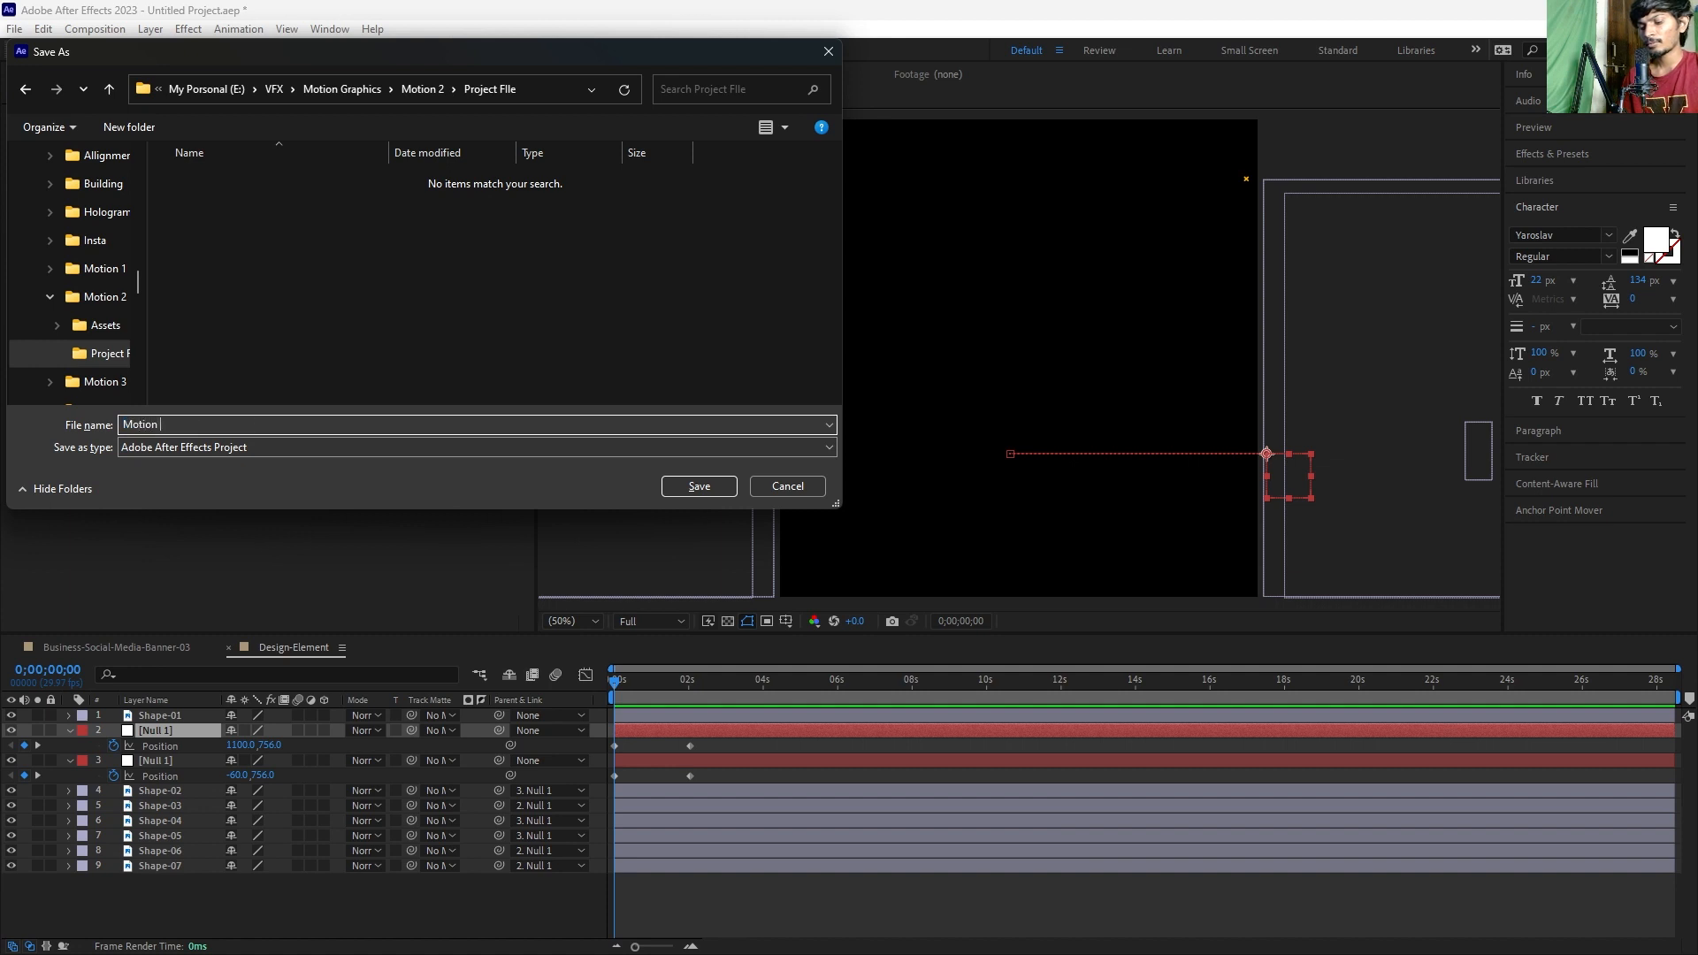
text( Tutu)
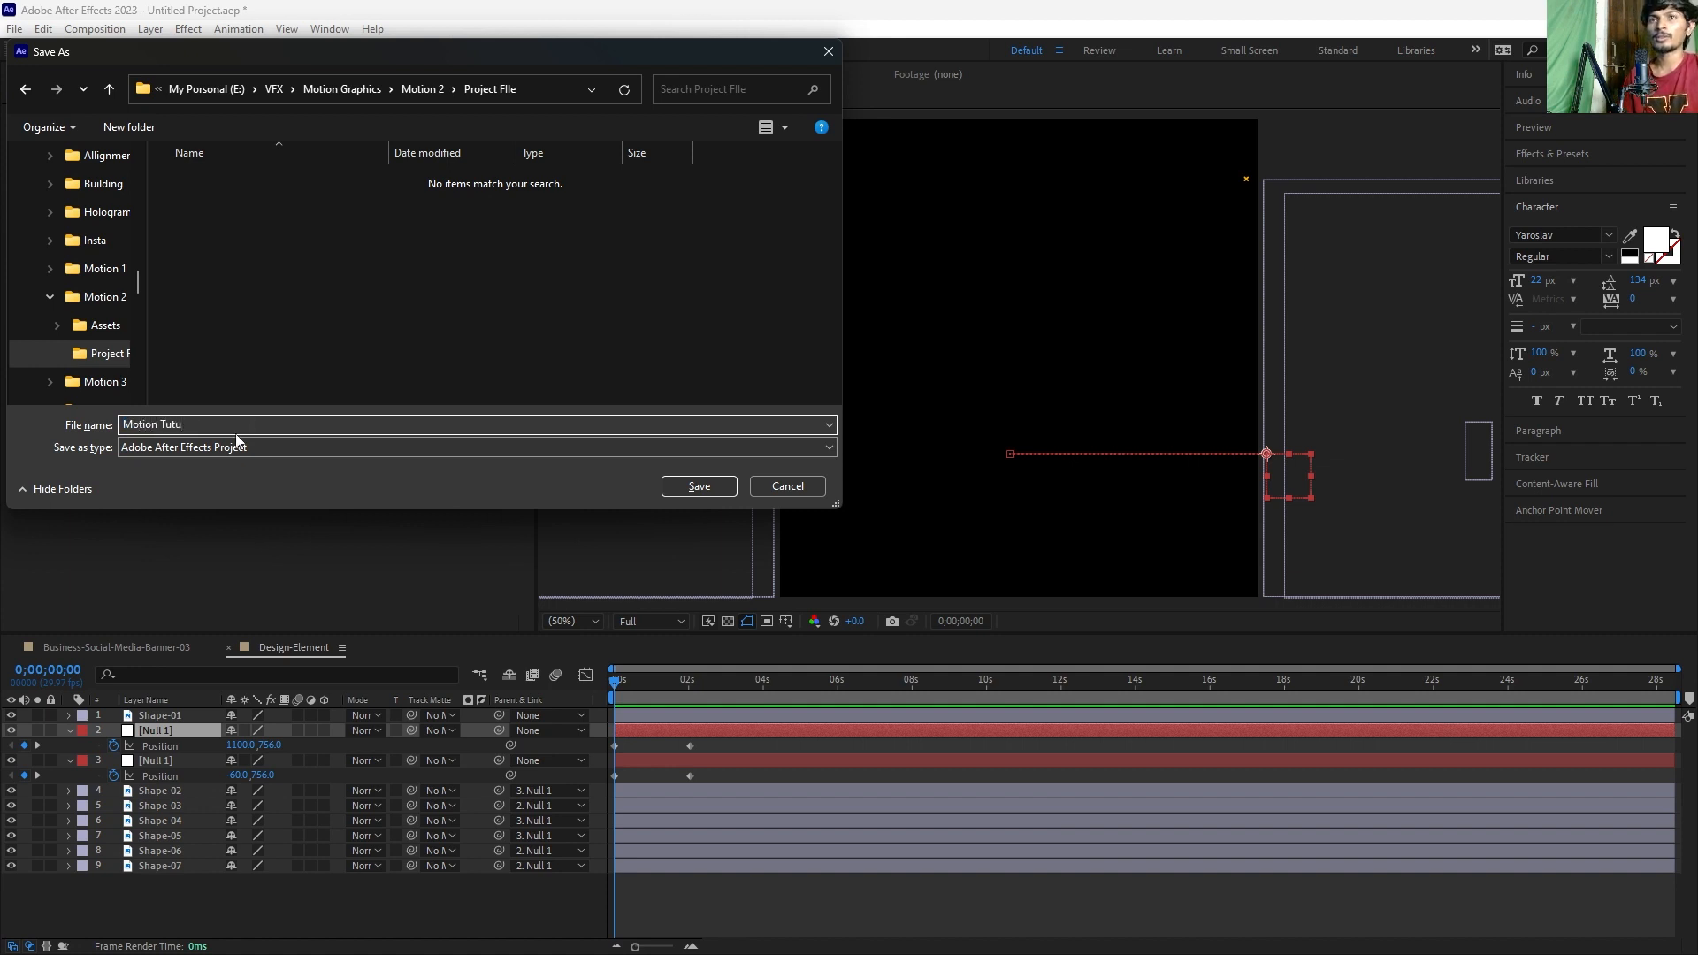
click(697, 484)
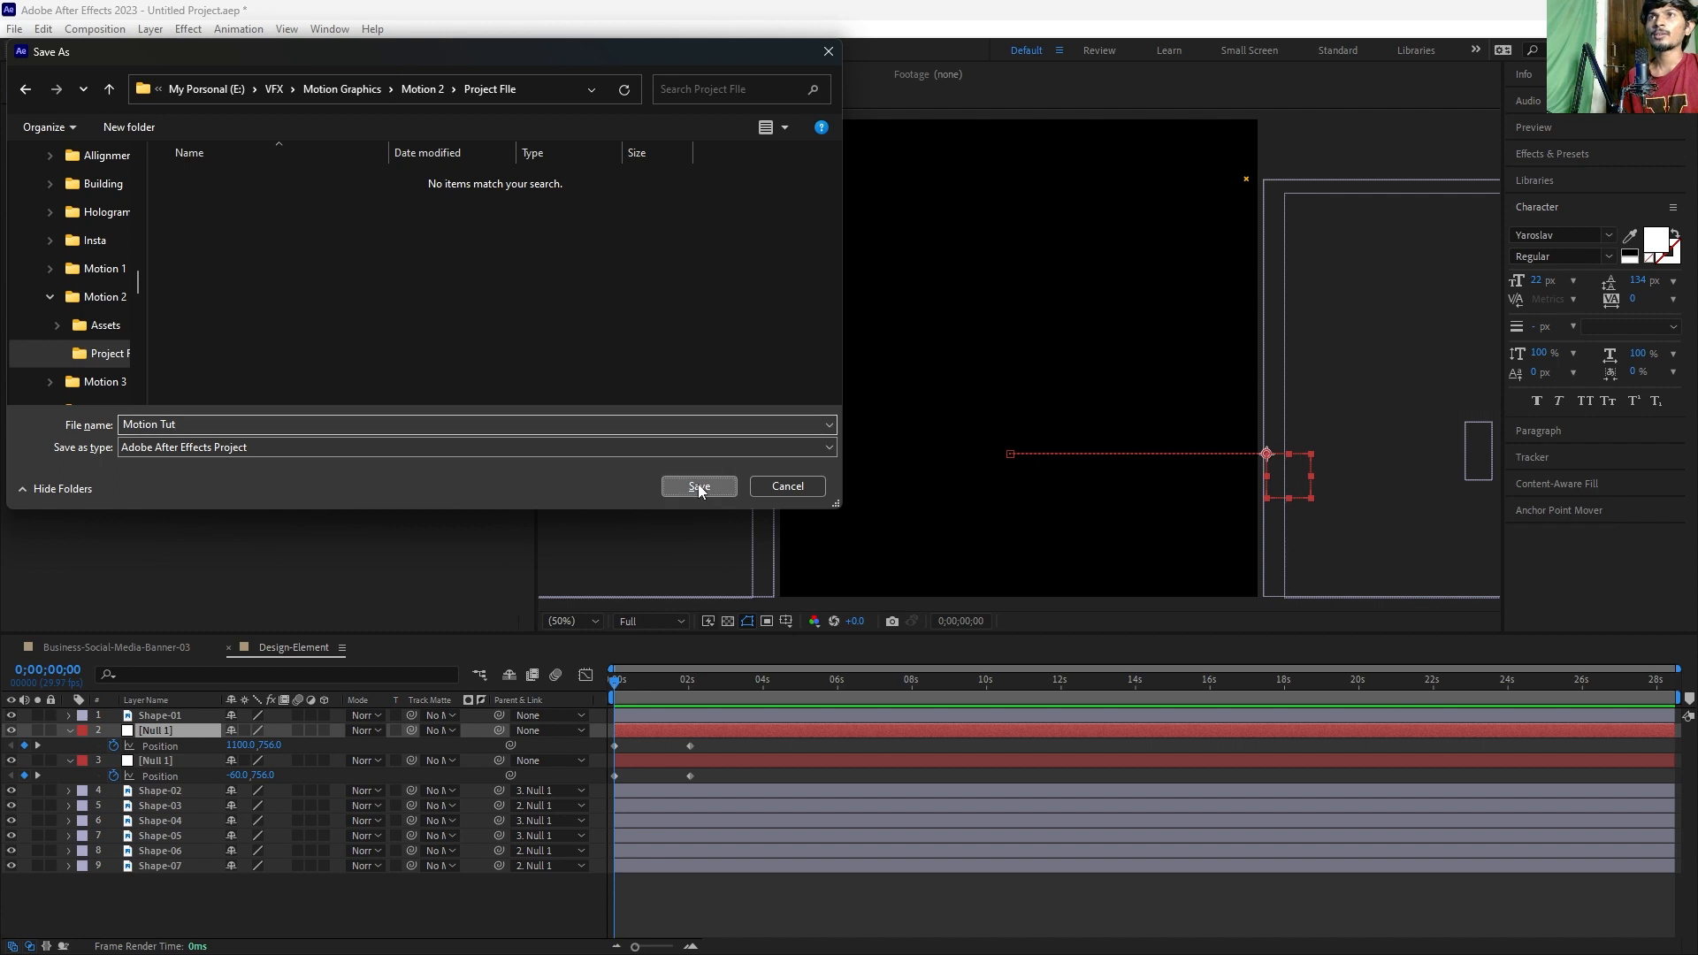
Step: Apply Easy Ease to all Position keyframes of both nulls
click(640, 756)
click(640, 760)
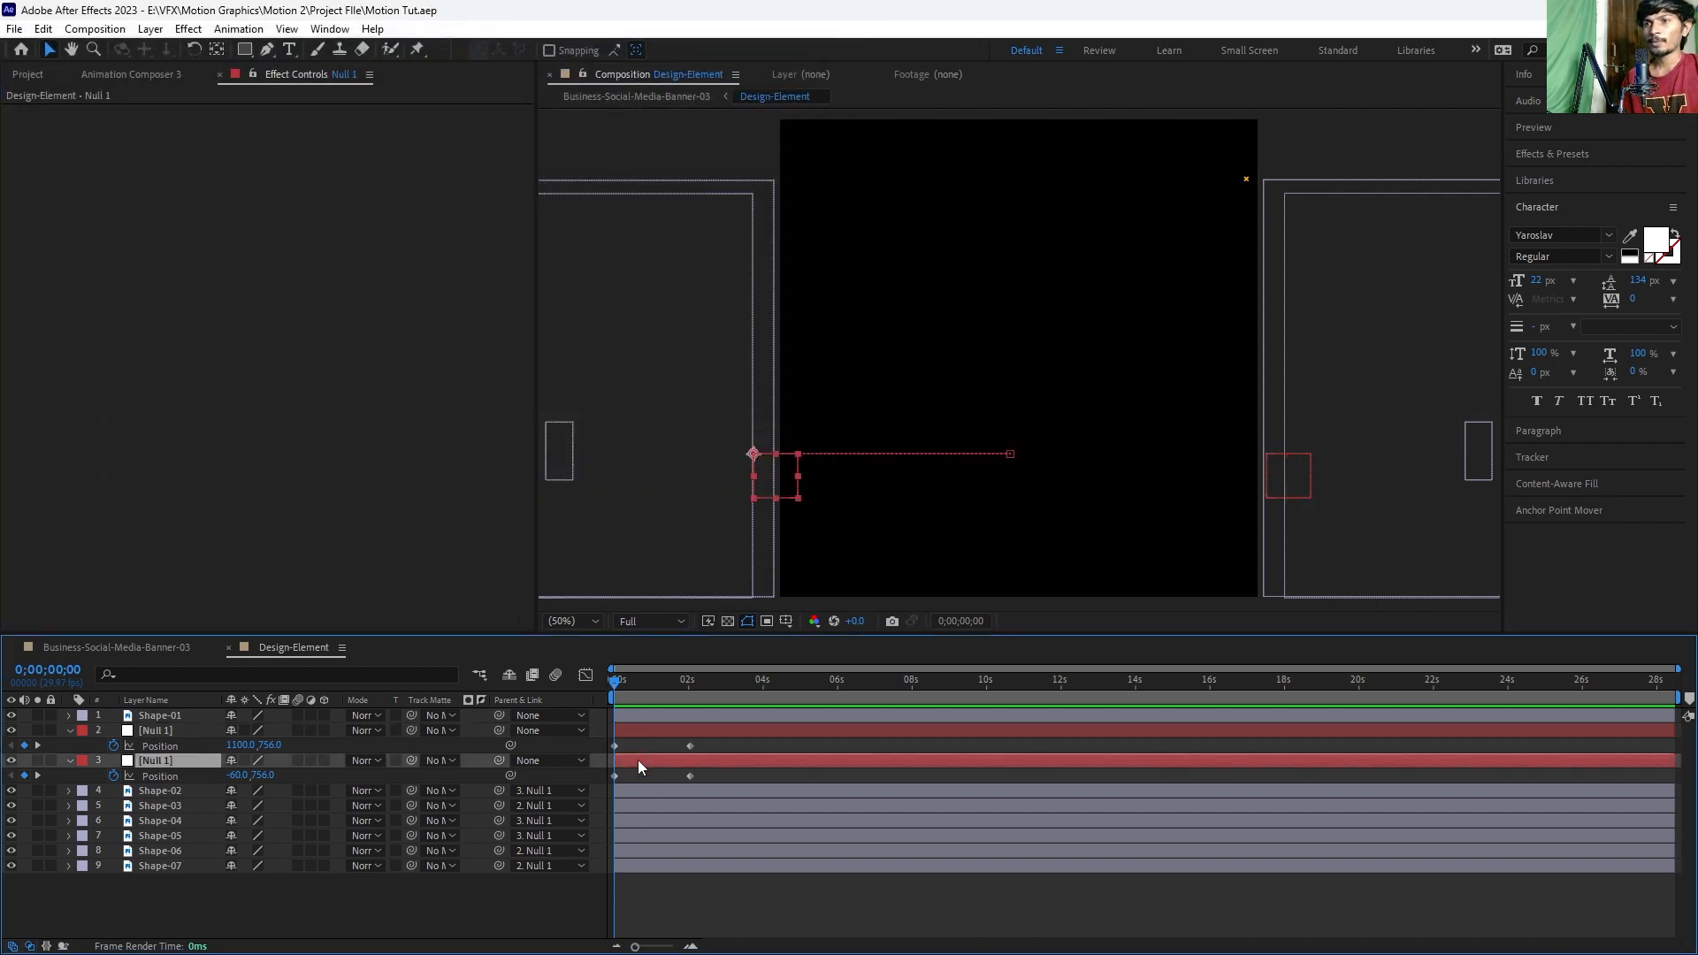
drag(722, 743, 584, 789)
key(F9)
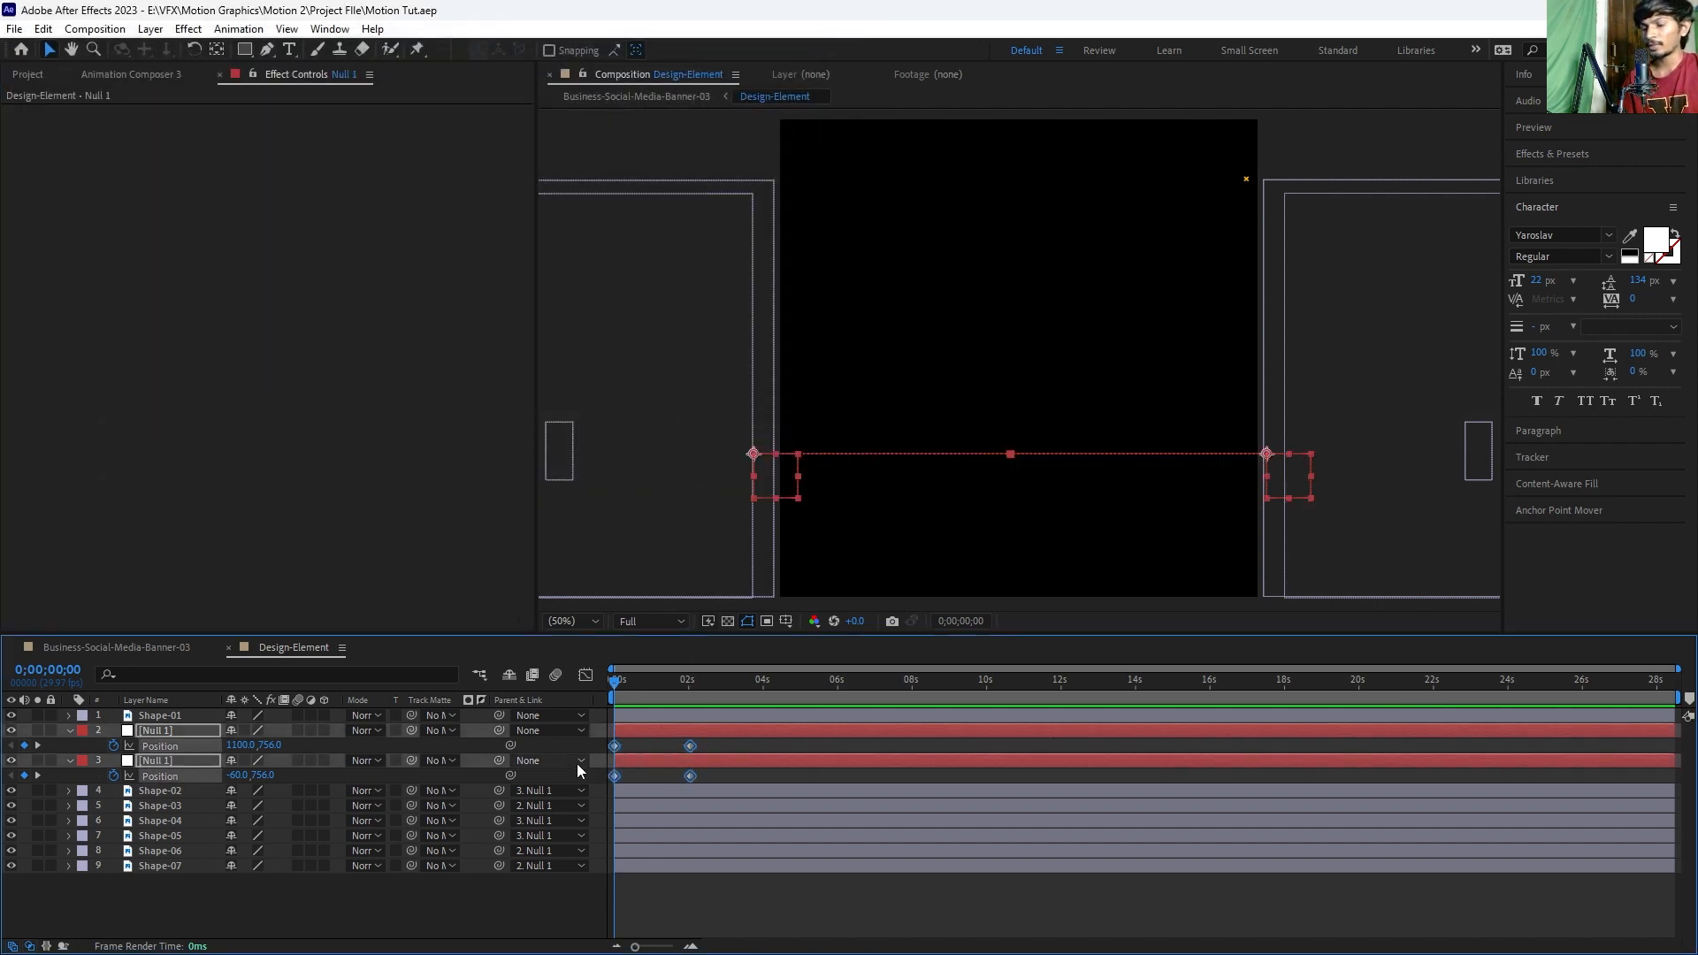
right_click(616, 745)
click(684, 744)
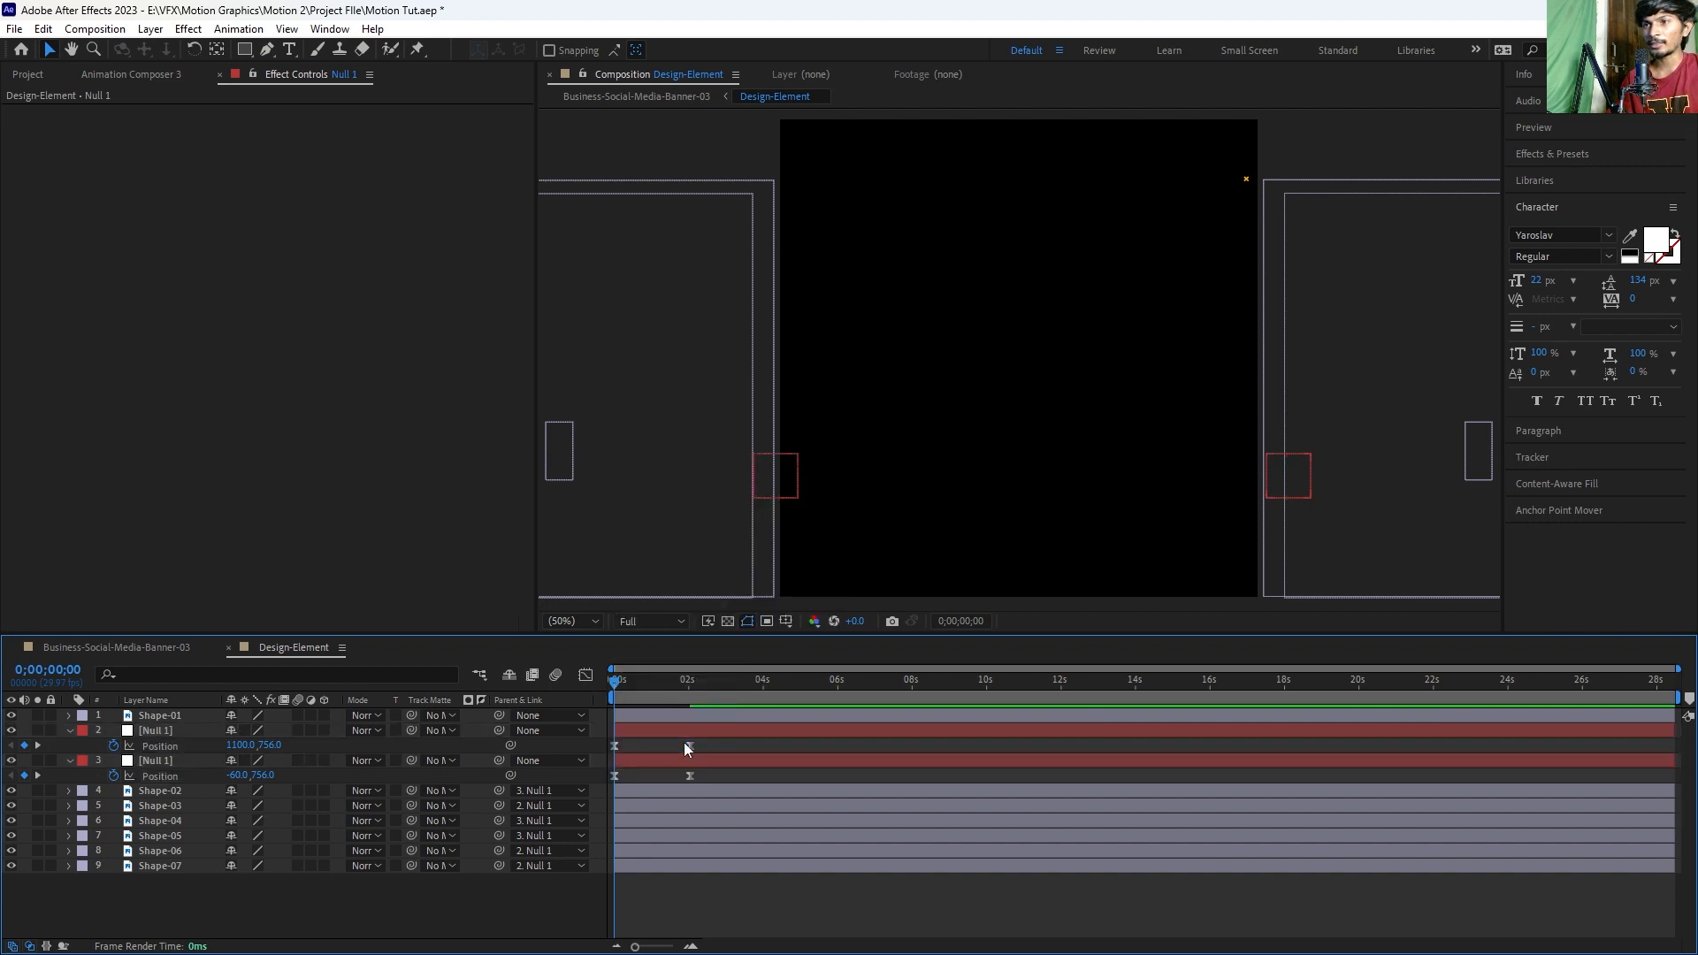
drag(728, 739, 619, 783)
key(ctrl+z)
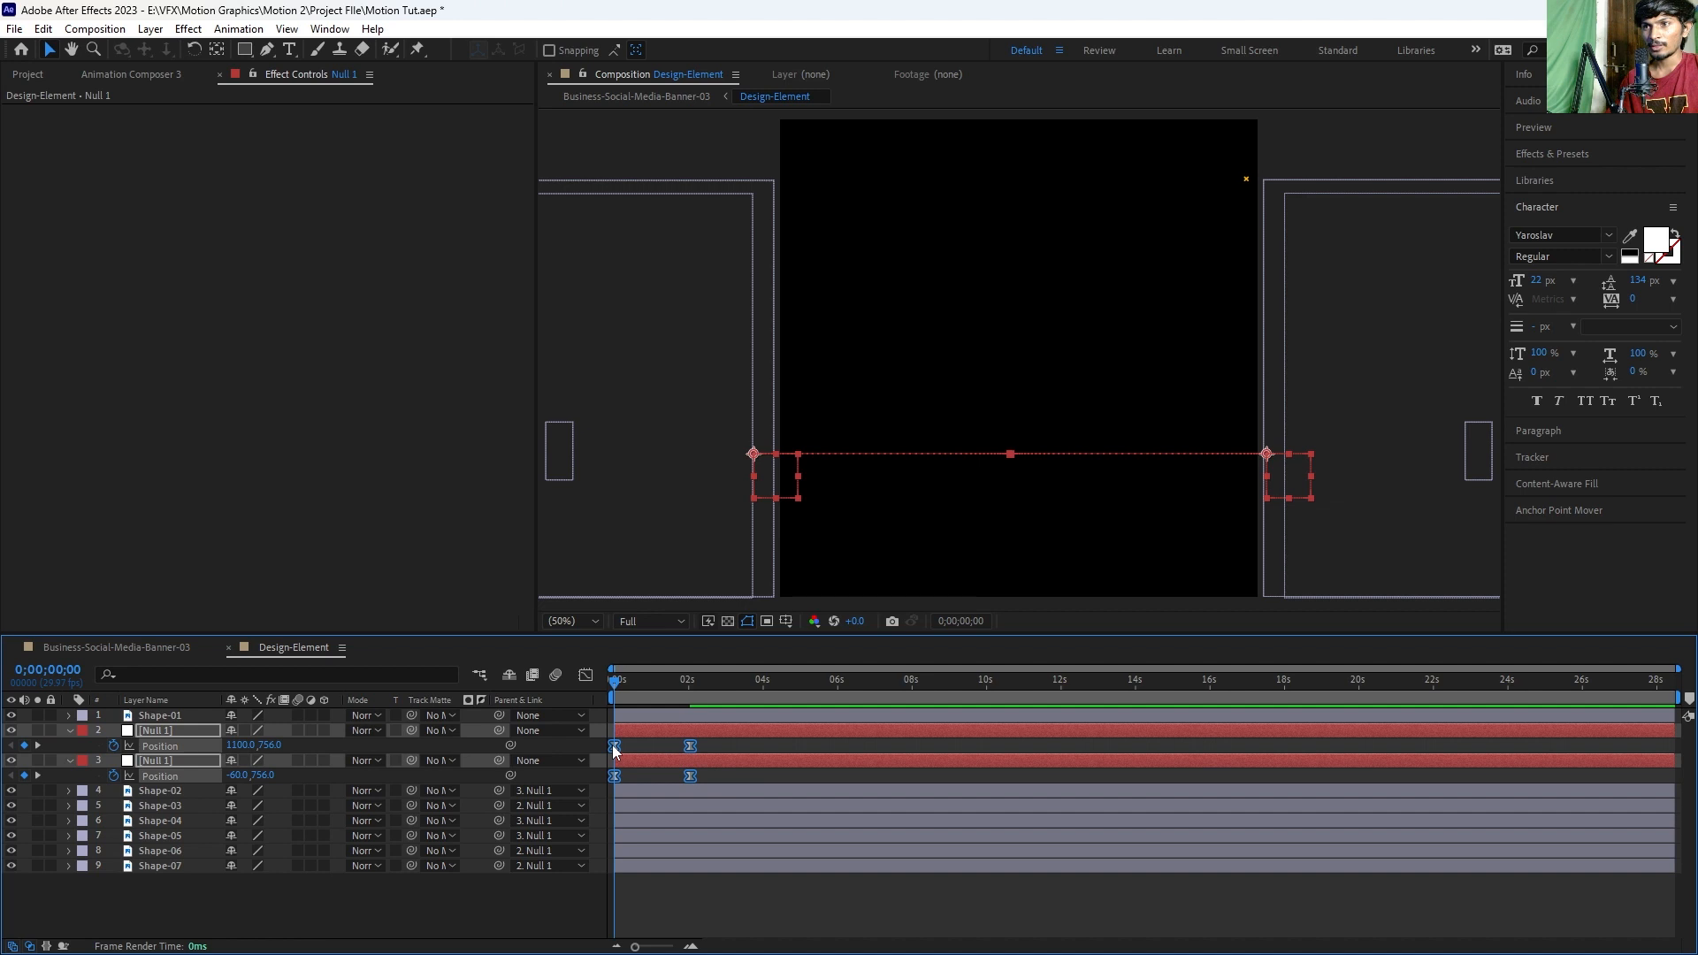
right_click(616, 748)
mouse_move(751, 732)
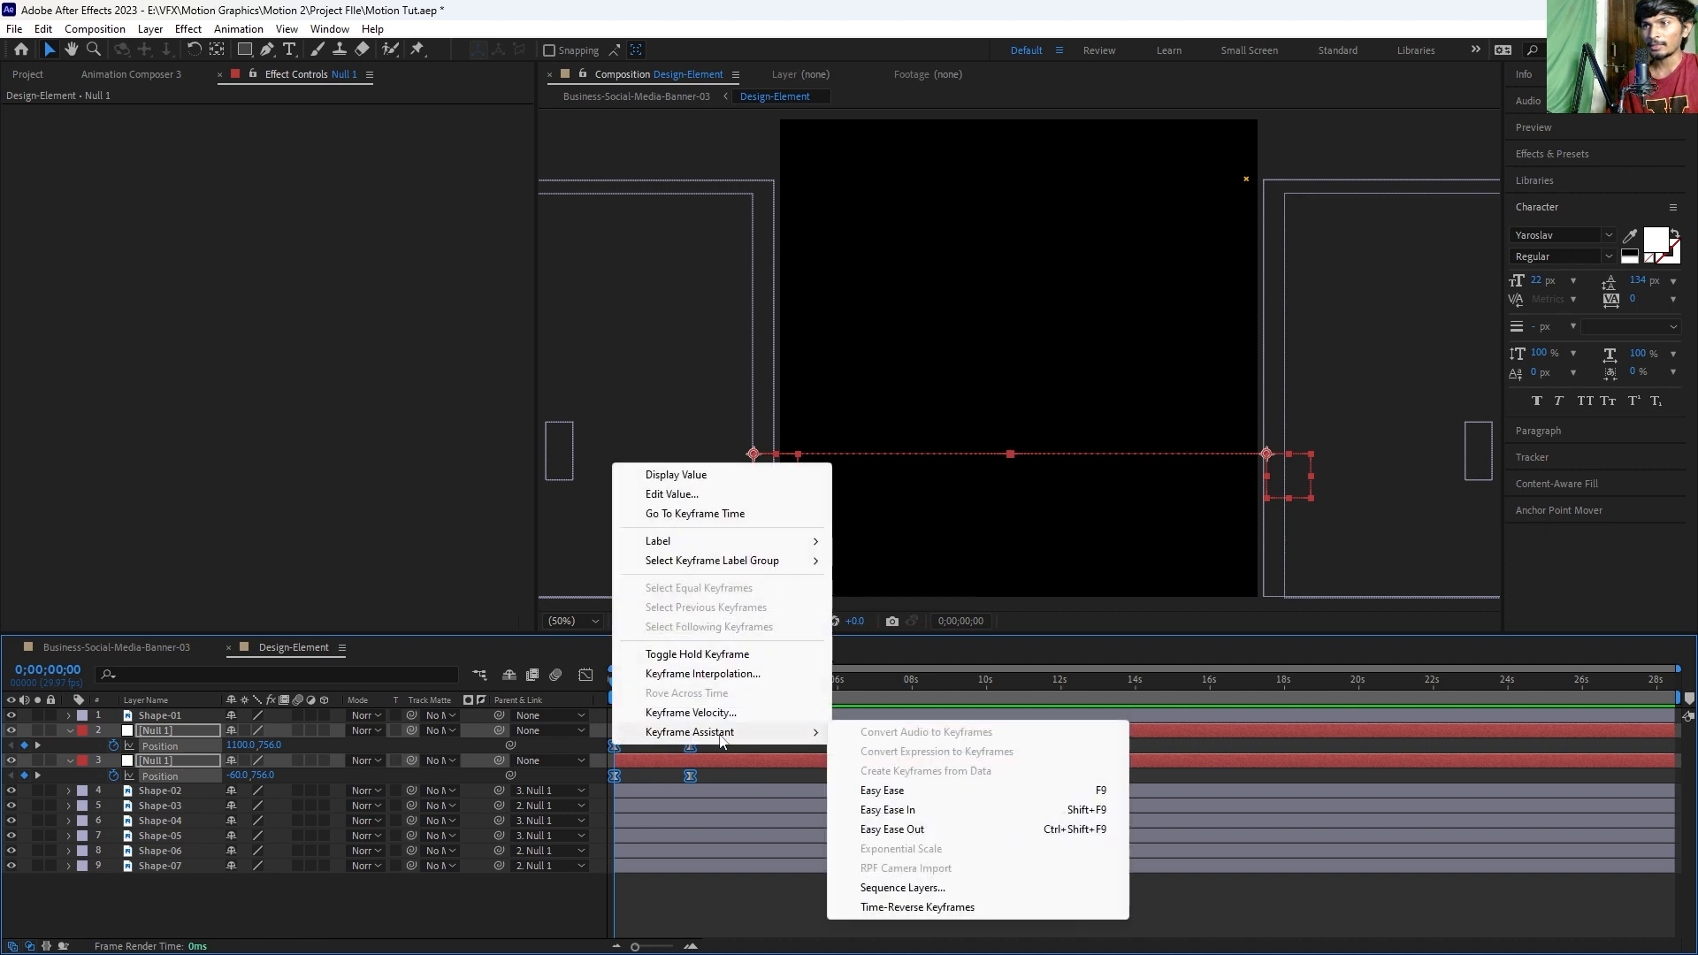
click(885, 794)
Step: Reshape the nulls' Position speed graph so the speed peaks near the start and eases out slowly toward 2 seconds
drag(702, 745, 576, 794)
drag(754, 838, 625, 887)
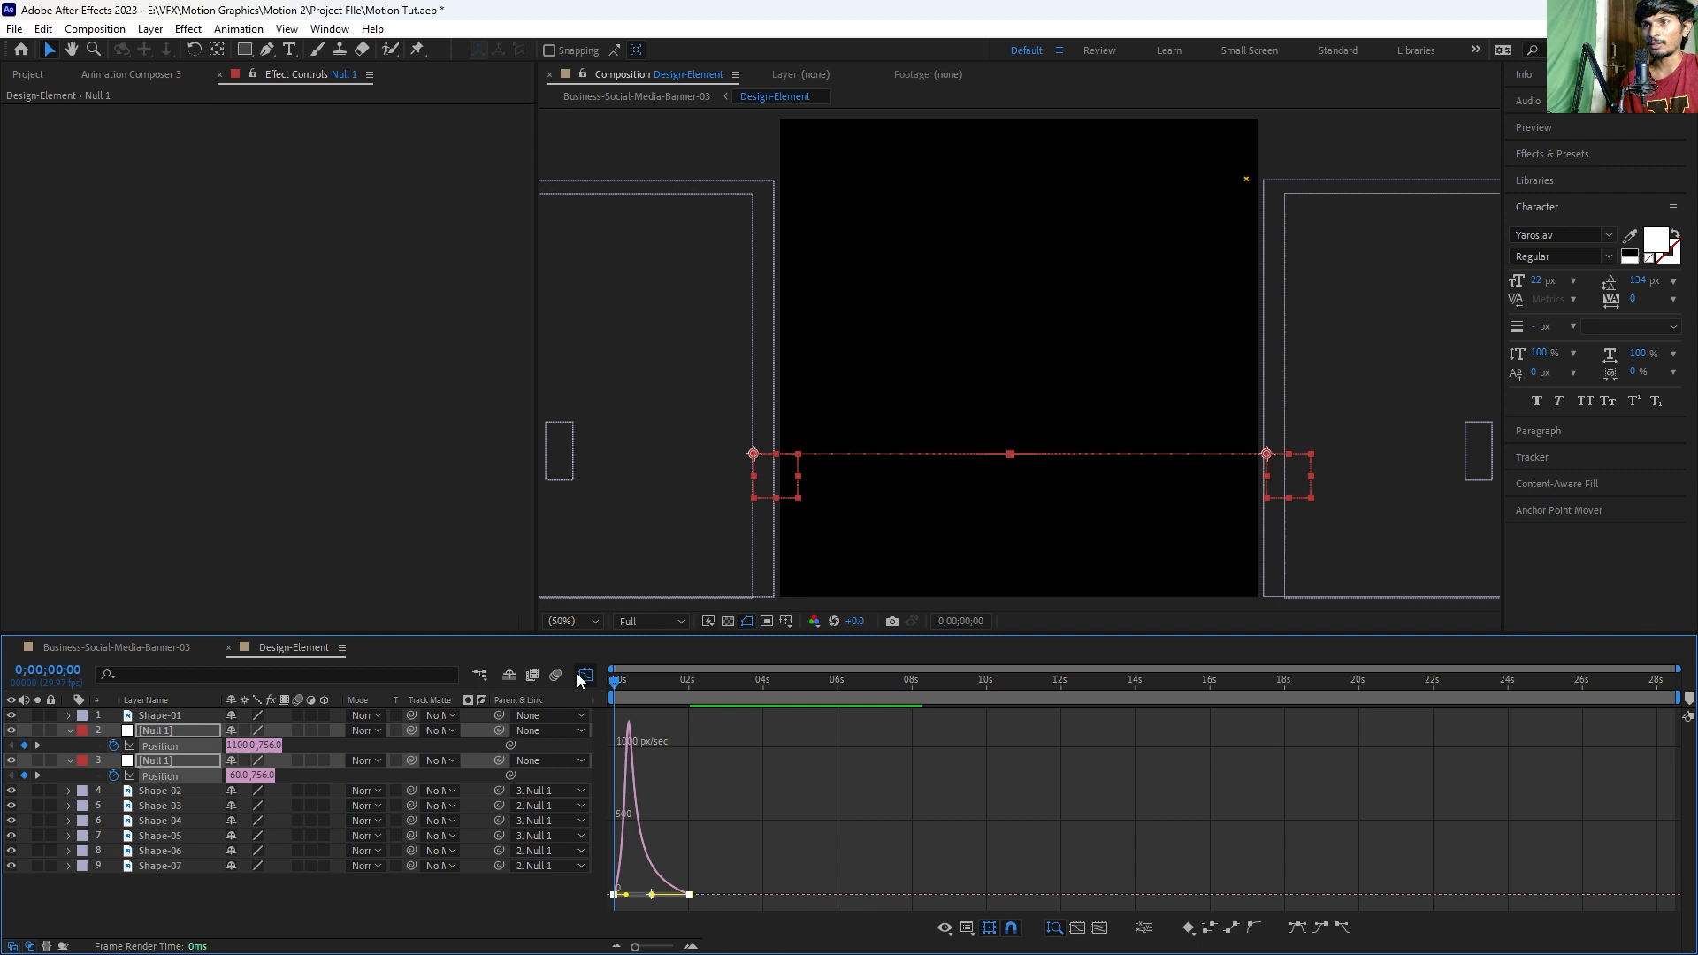
click(585, 676)
click(634, 745)
Step: Preview the shape animation in Design-Element and from the start of the Business-Social-Media-Banner-03 composition
key(space)
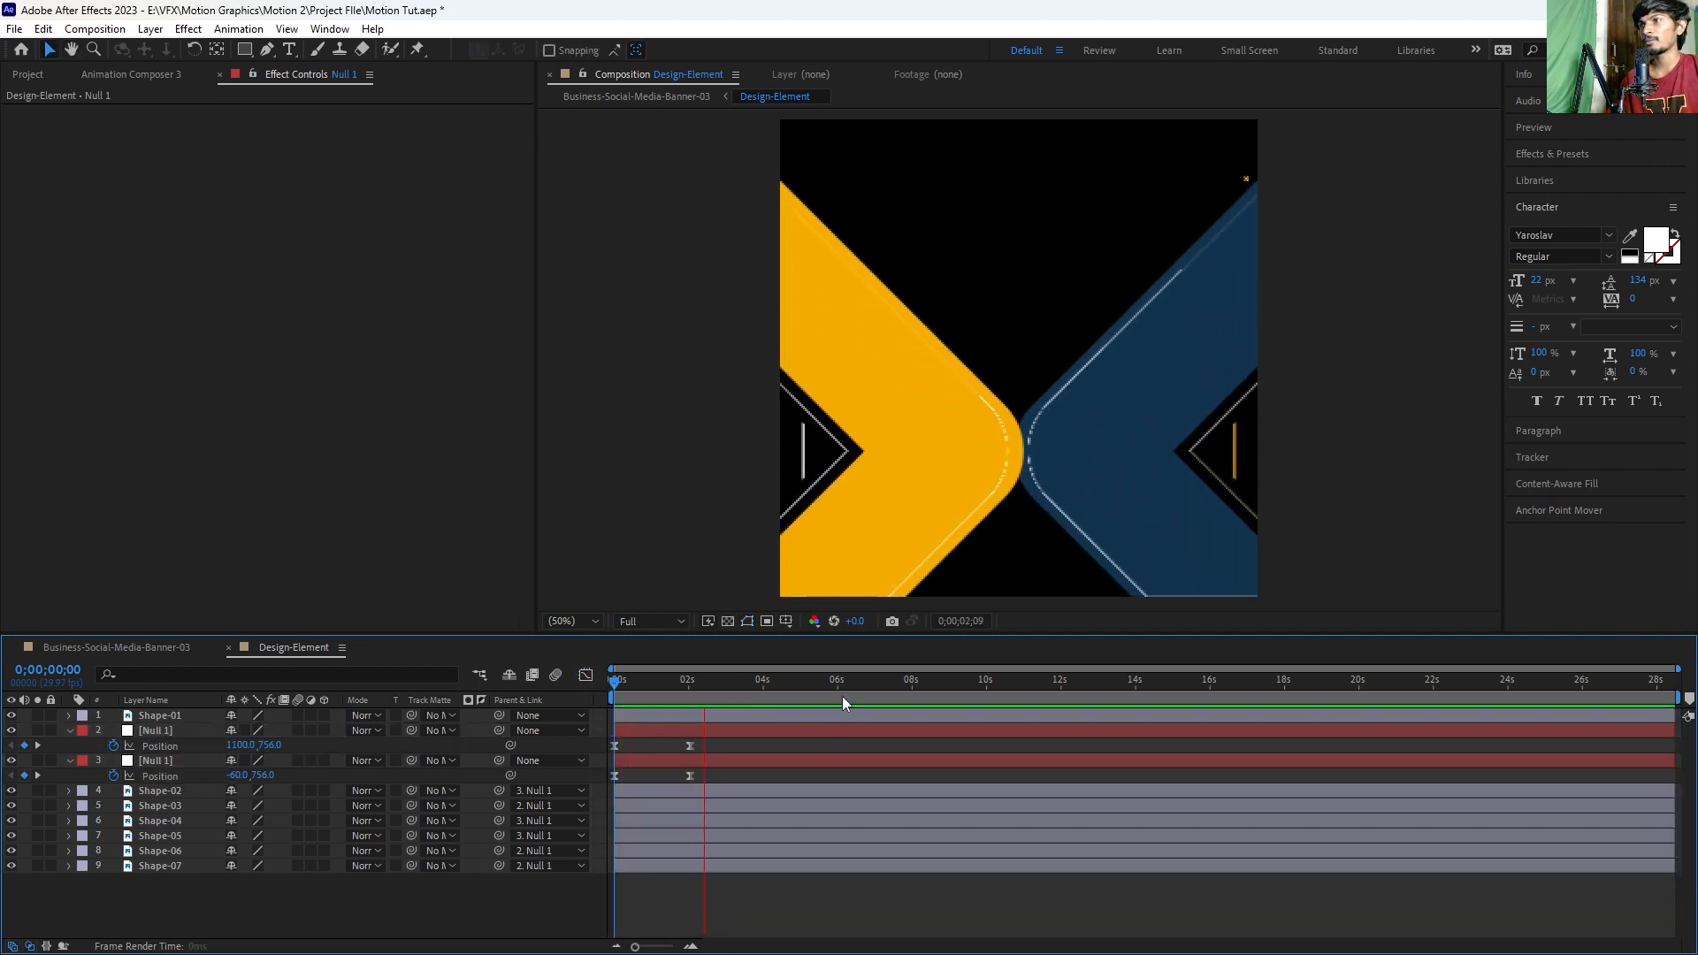
key(space)
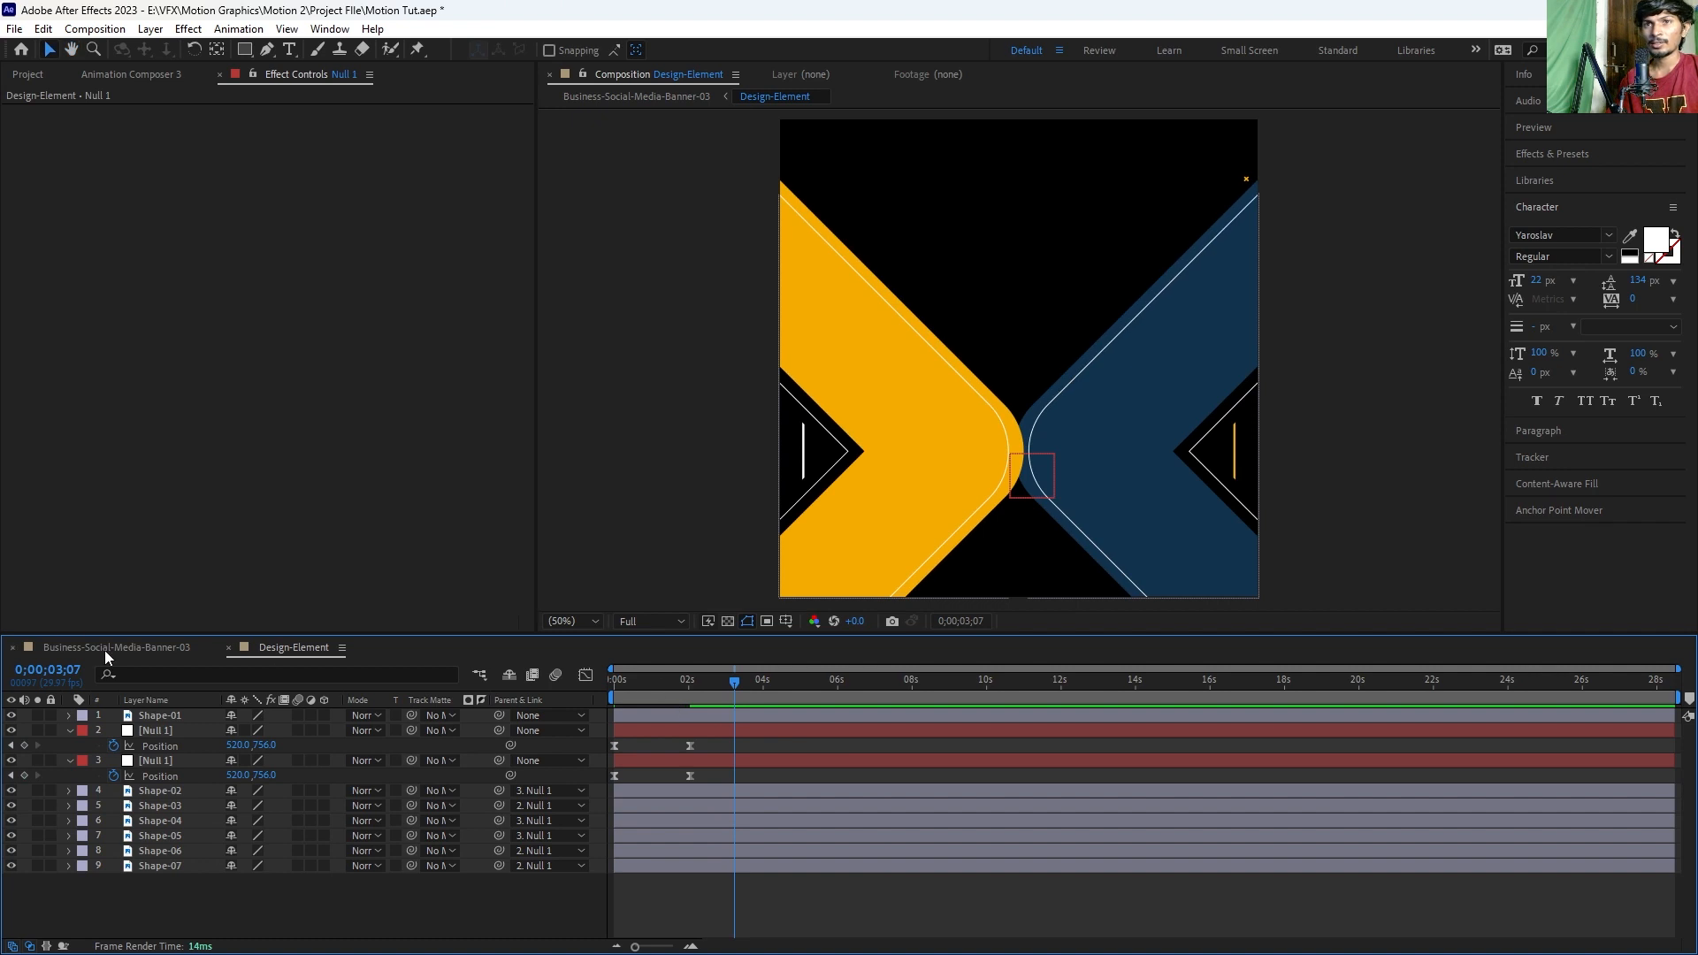
click(104, 650)
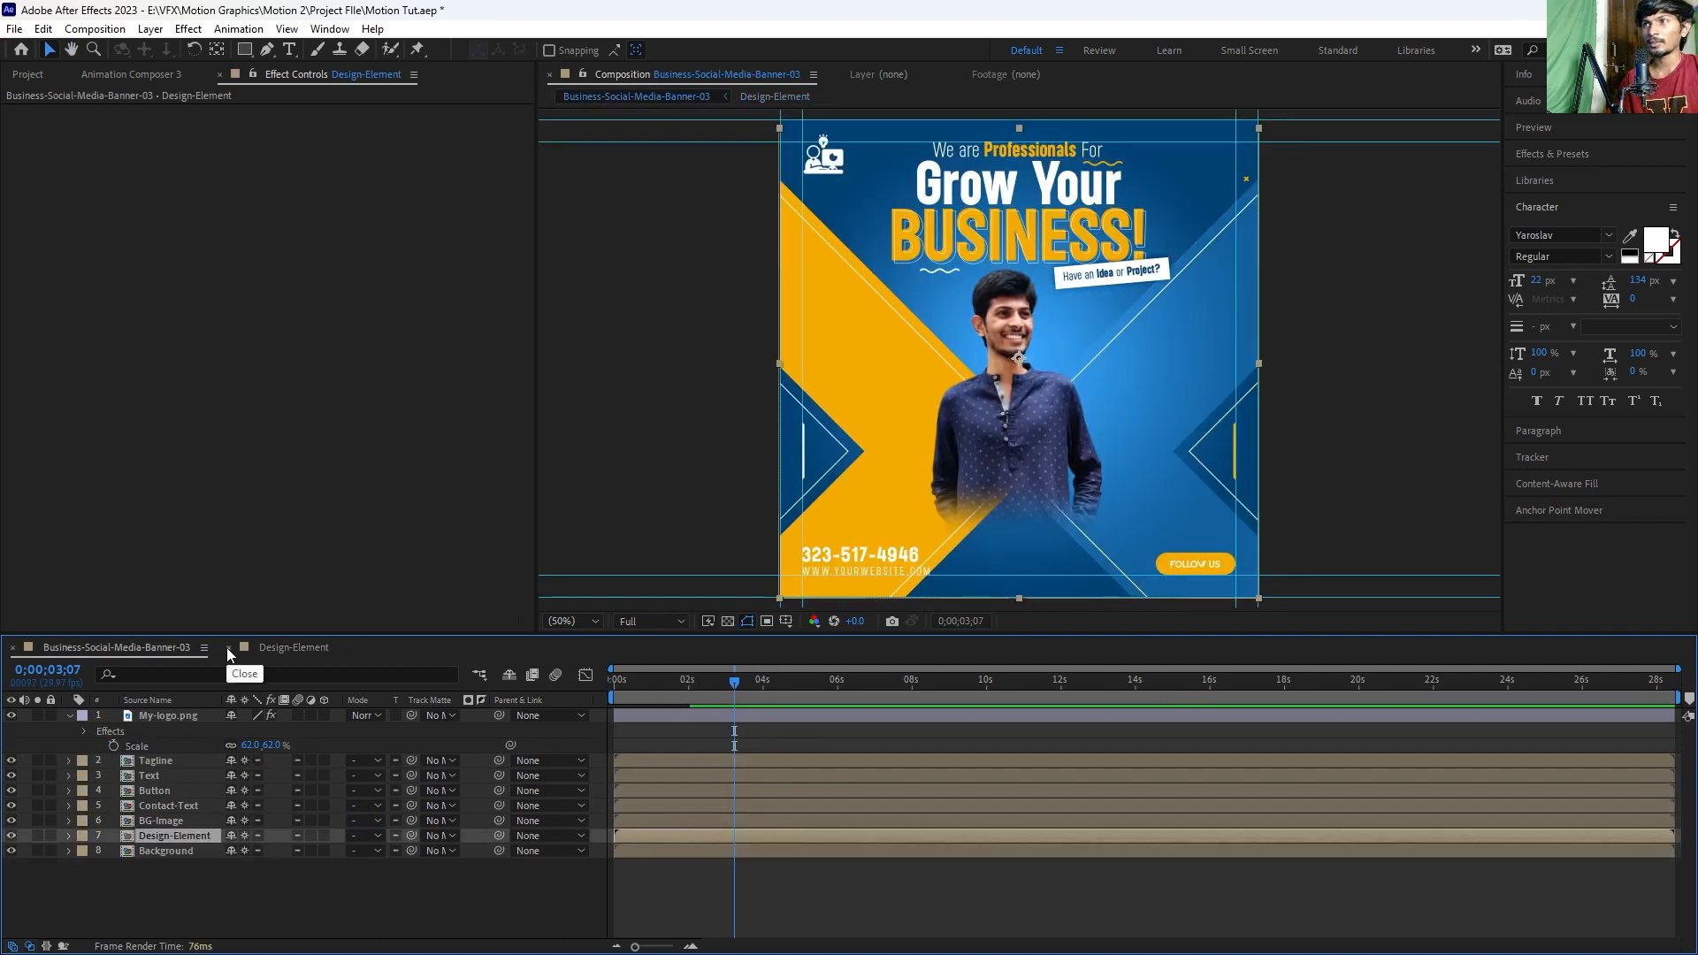
drag(638, 687, 529, 682)
key(space)
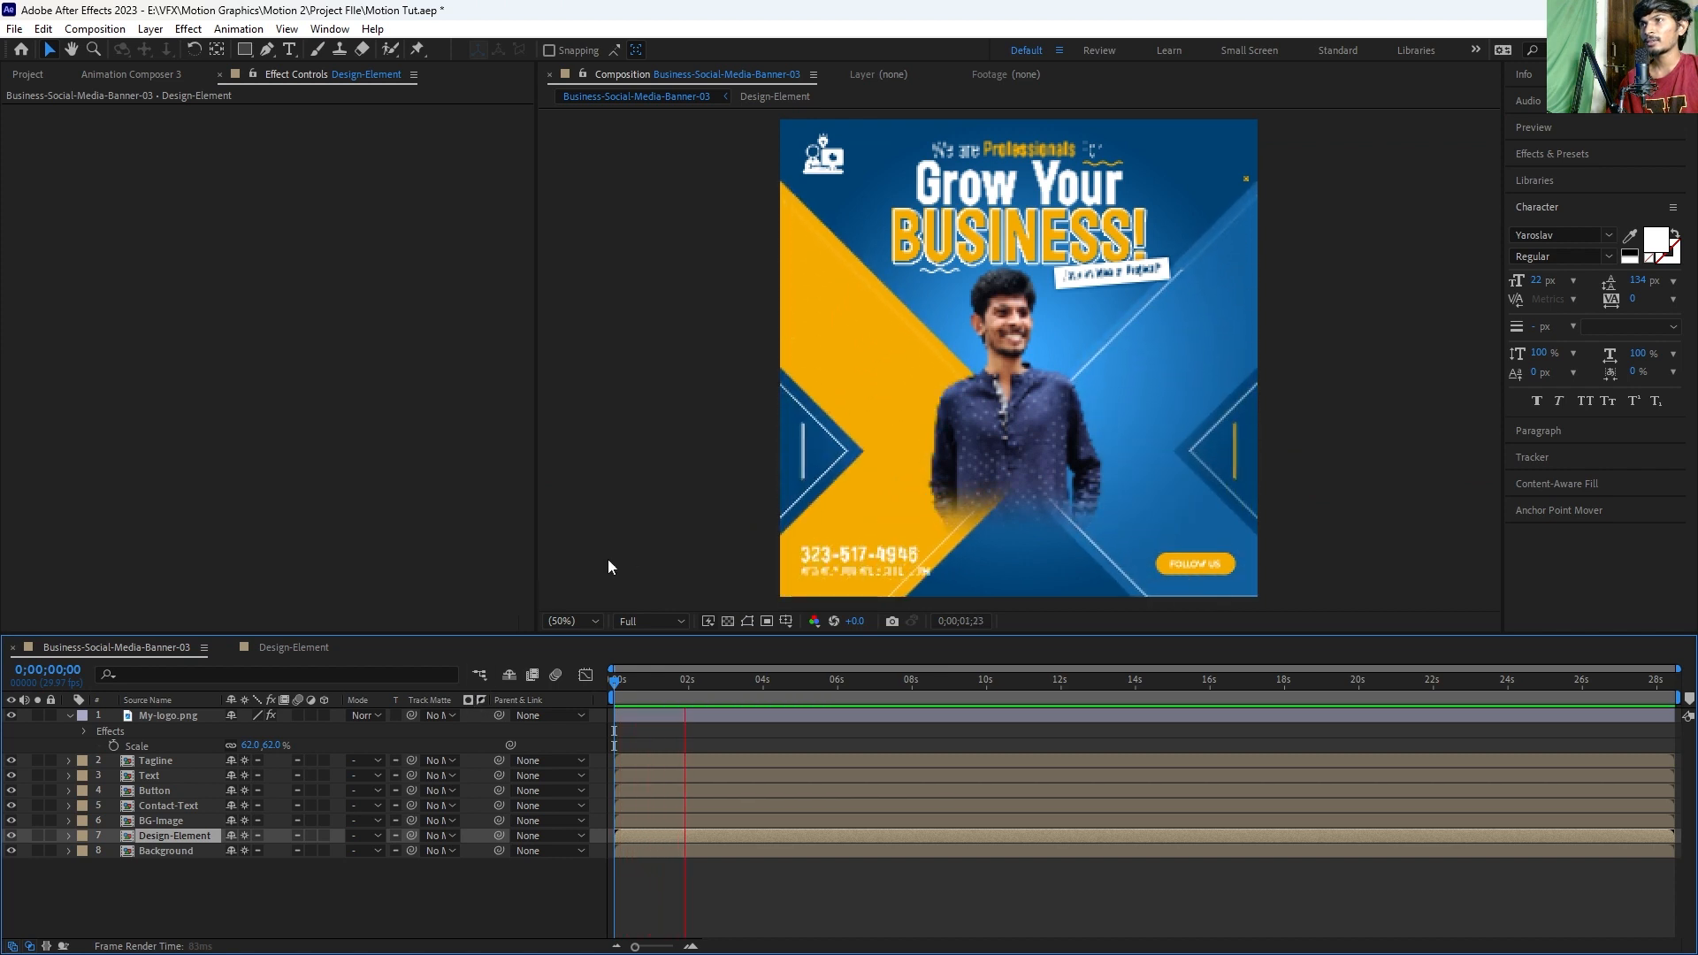
key(space)
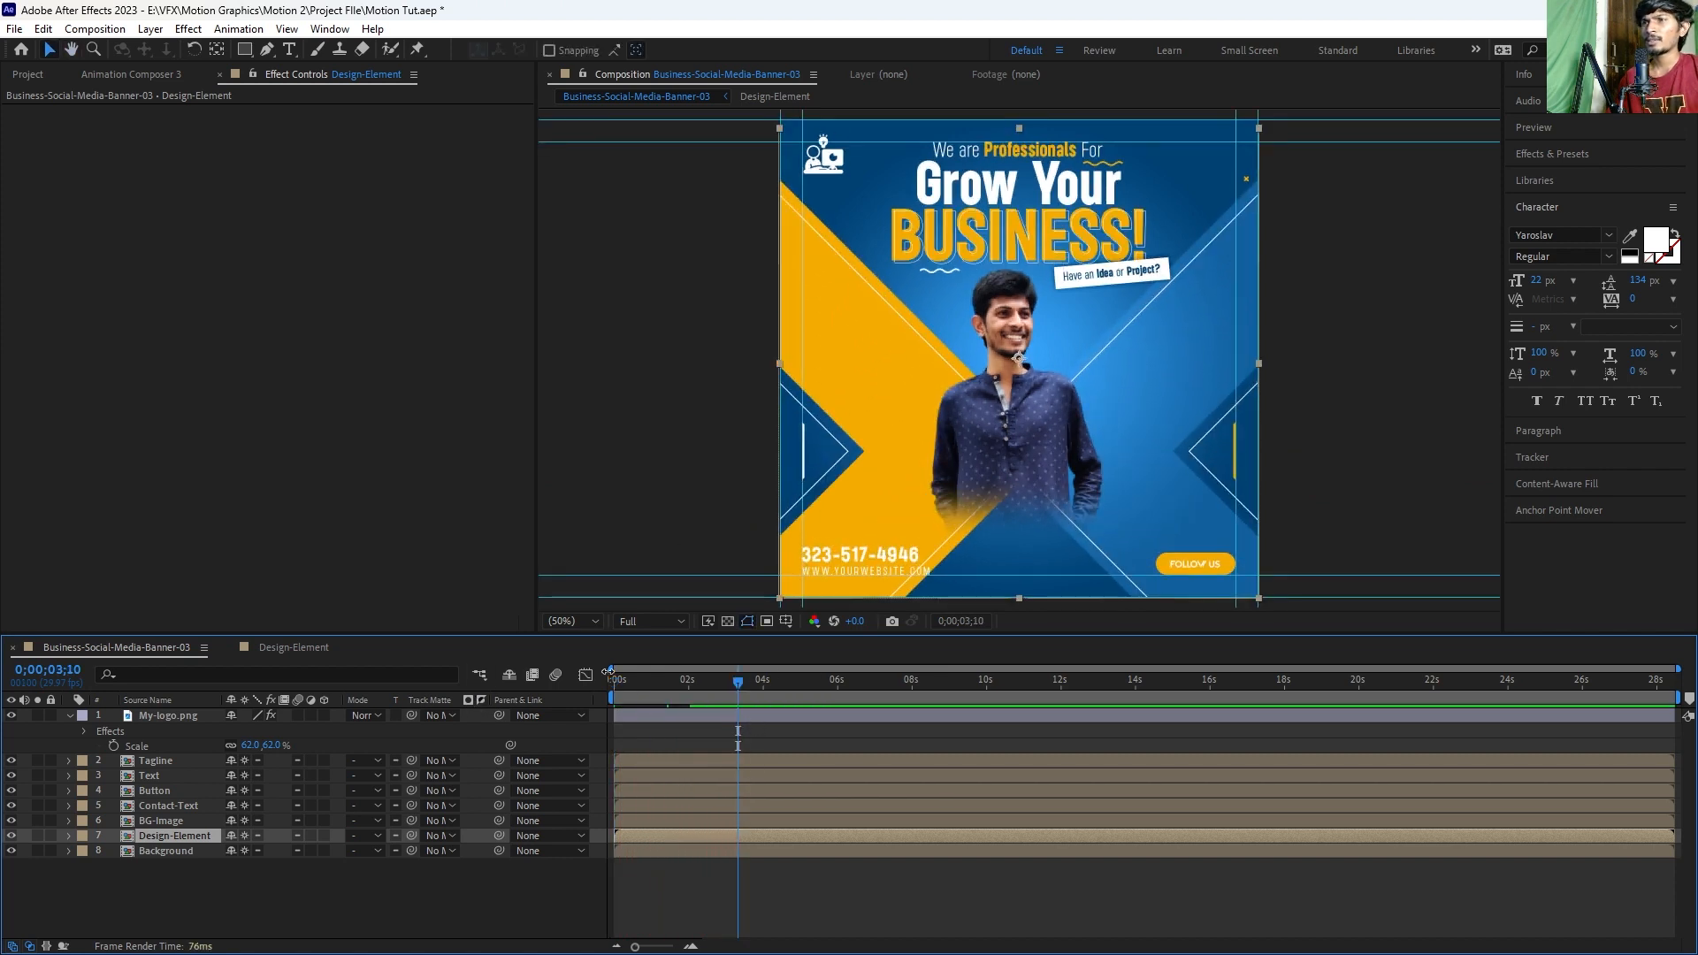
Step: In Design-Element, add holding Position keyframes to both nulls at 0;00;13;29
click(303, 652)
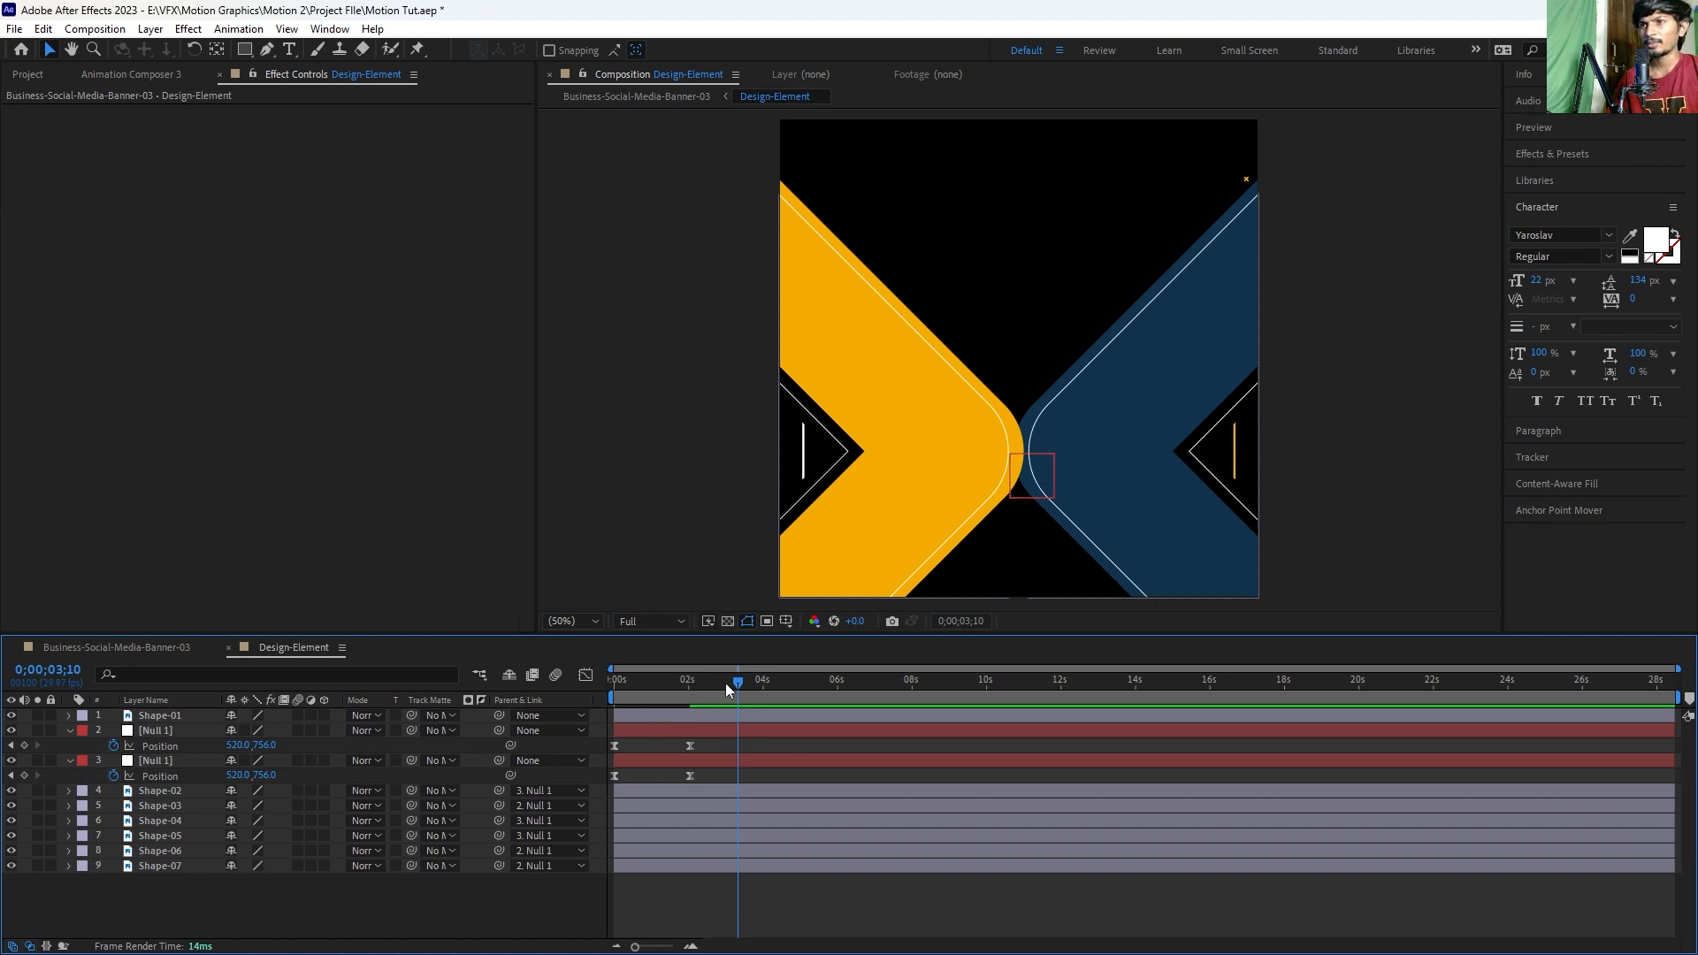
click(688, 689)
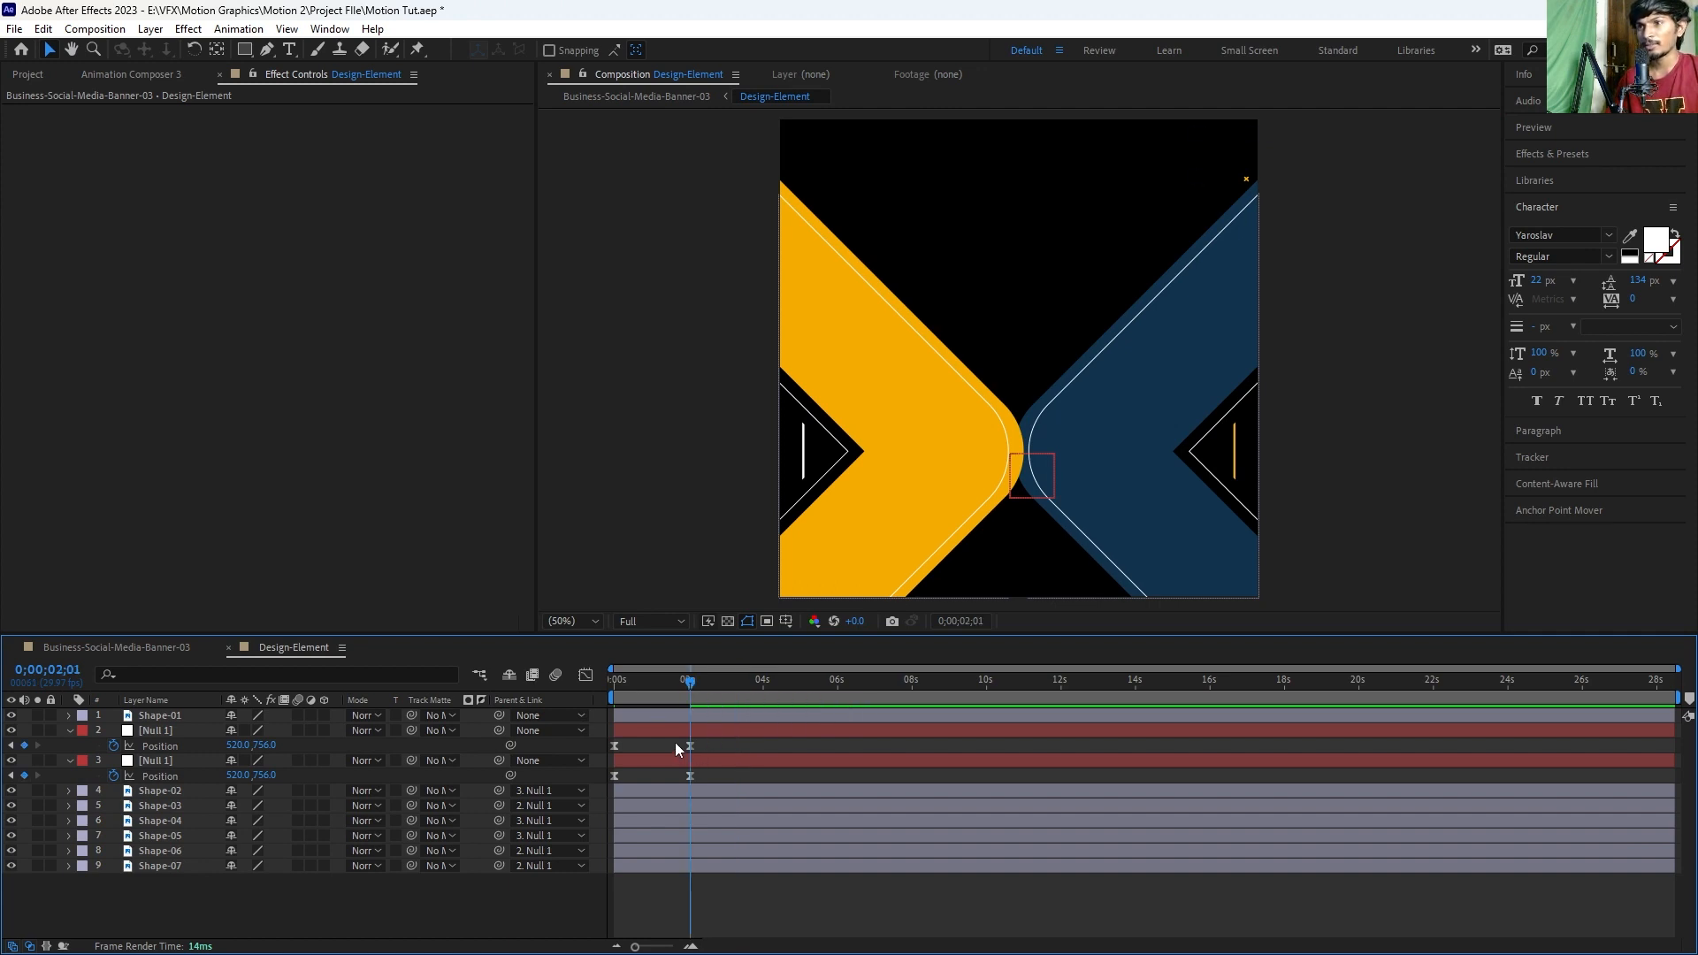
drag(676, 741, 702, 783)
drag(753, 688, 1133, 693)
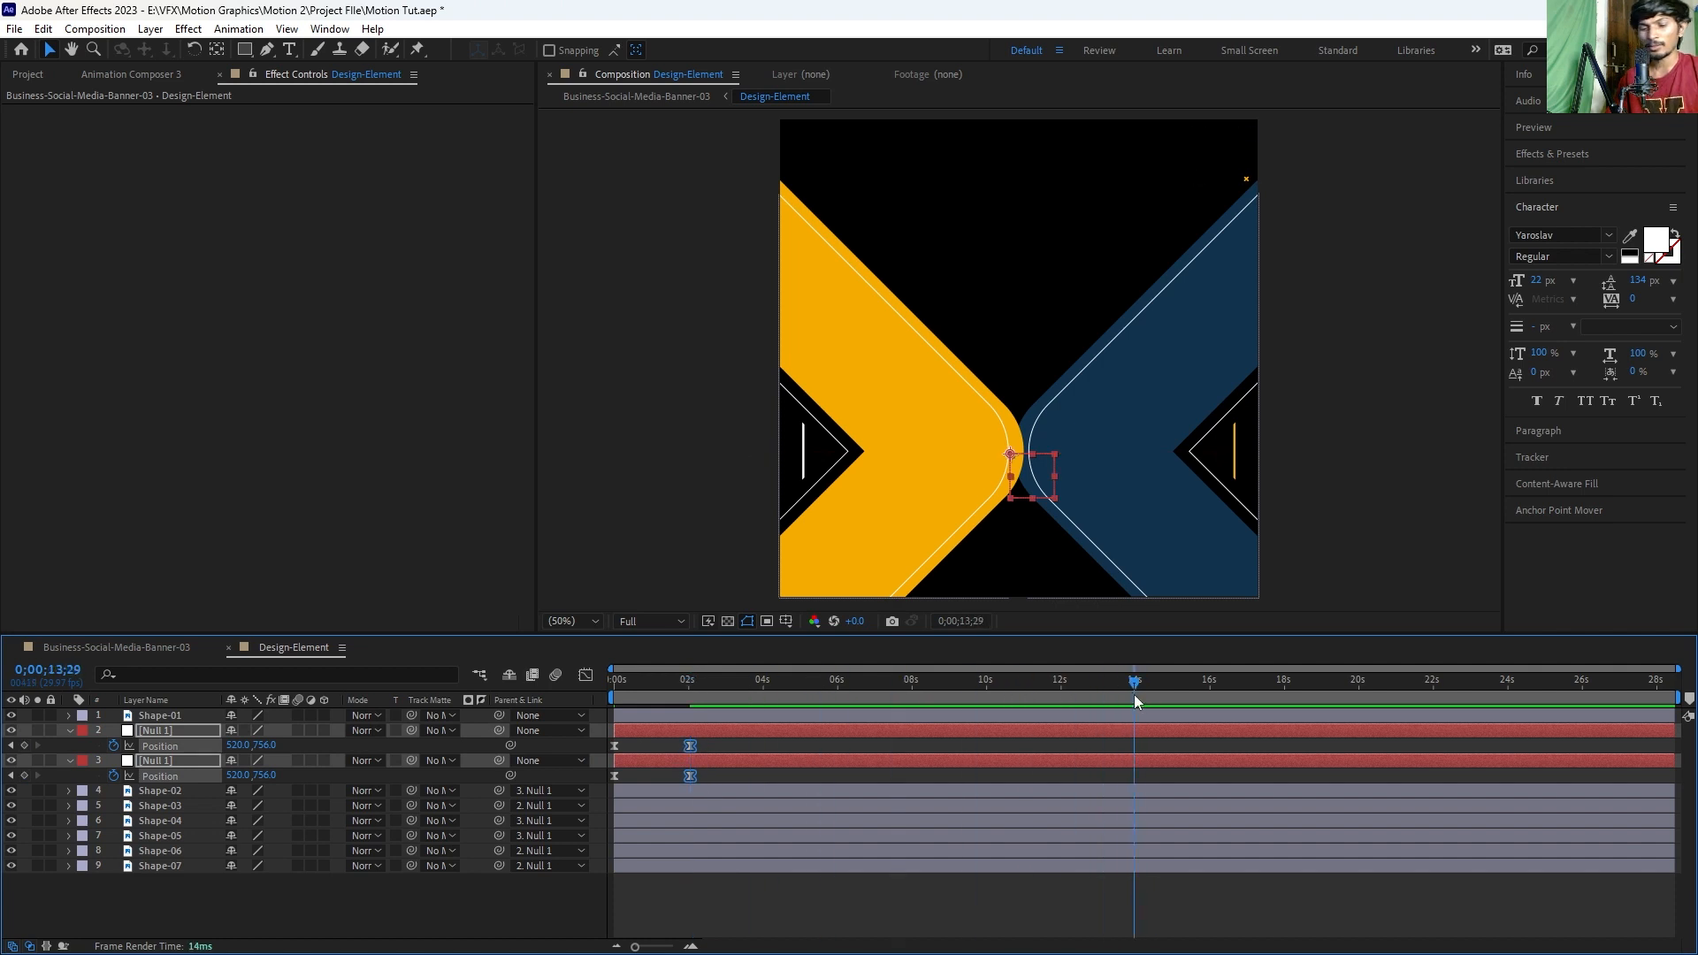
click(24, 745)
click(24, 776)
Step: At 0;00;02;01, set the Position keyframe of the null driving the blue shapes to 580, 756
drag(902, 686, 685, 686)
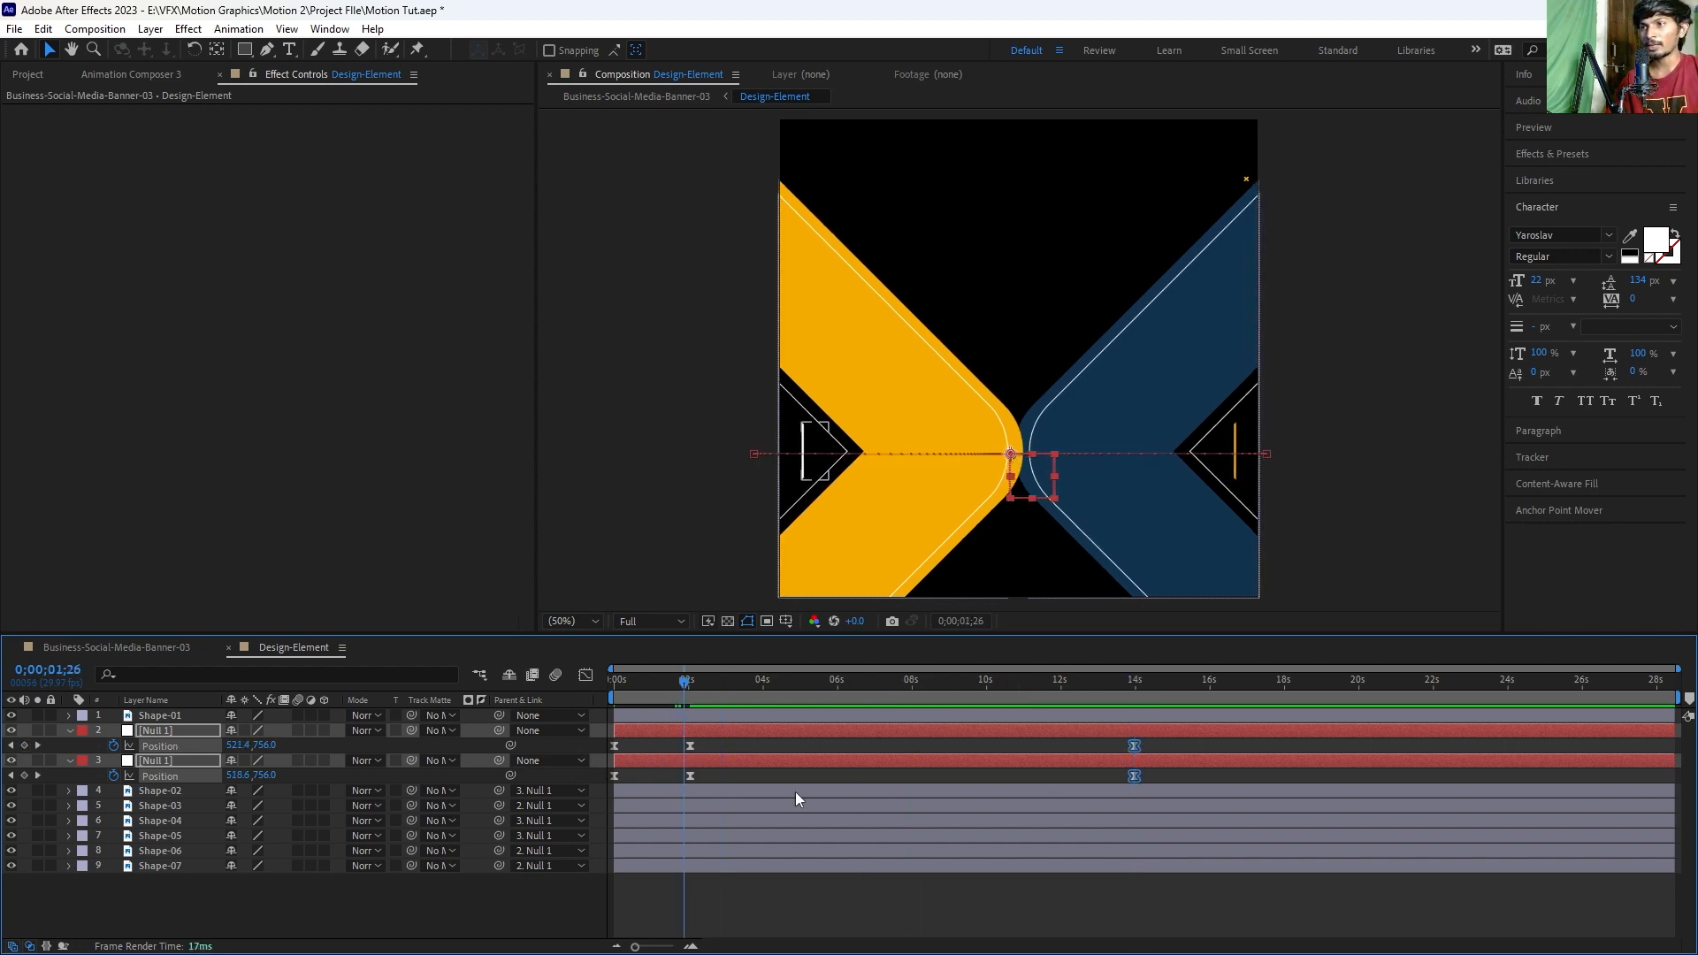
key(k)
click(674, 741)
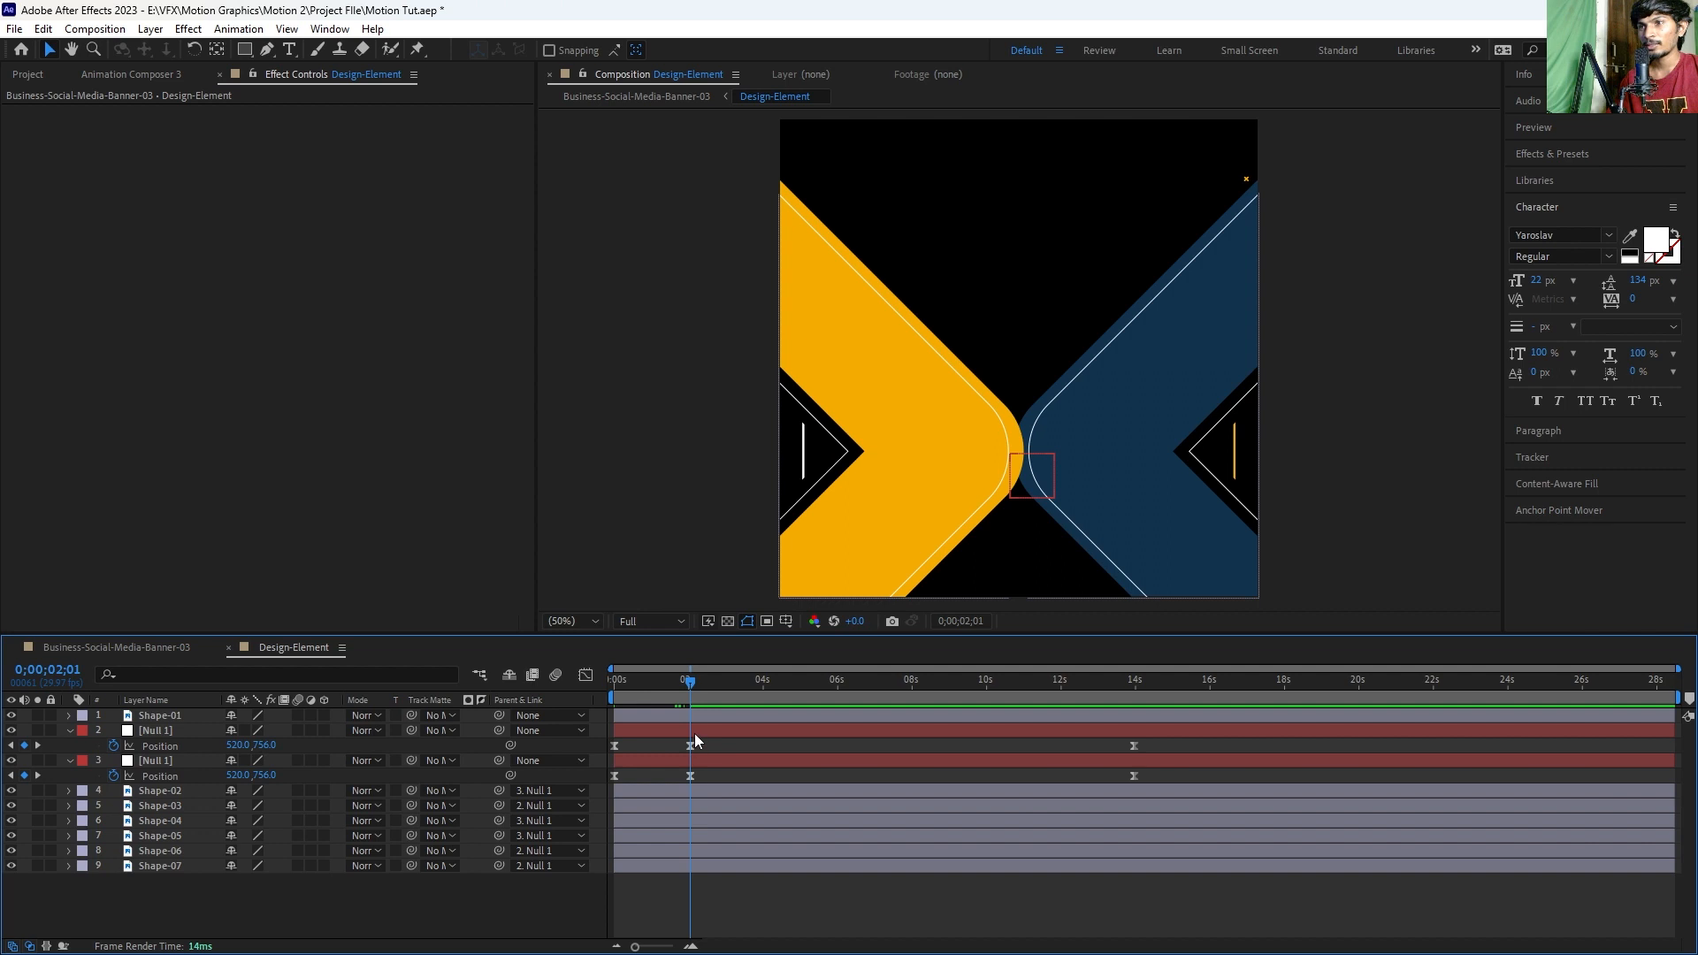
click(693, 733)
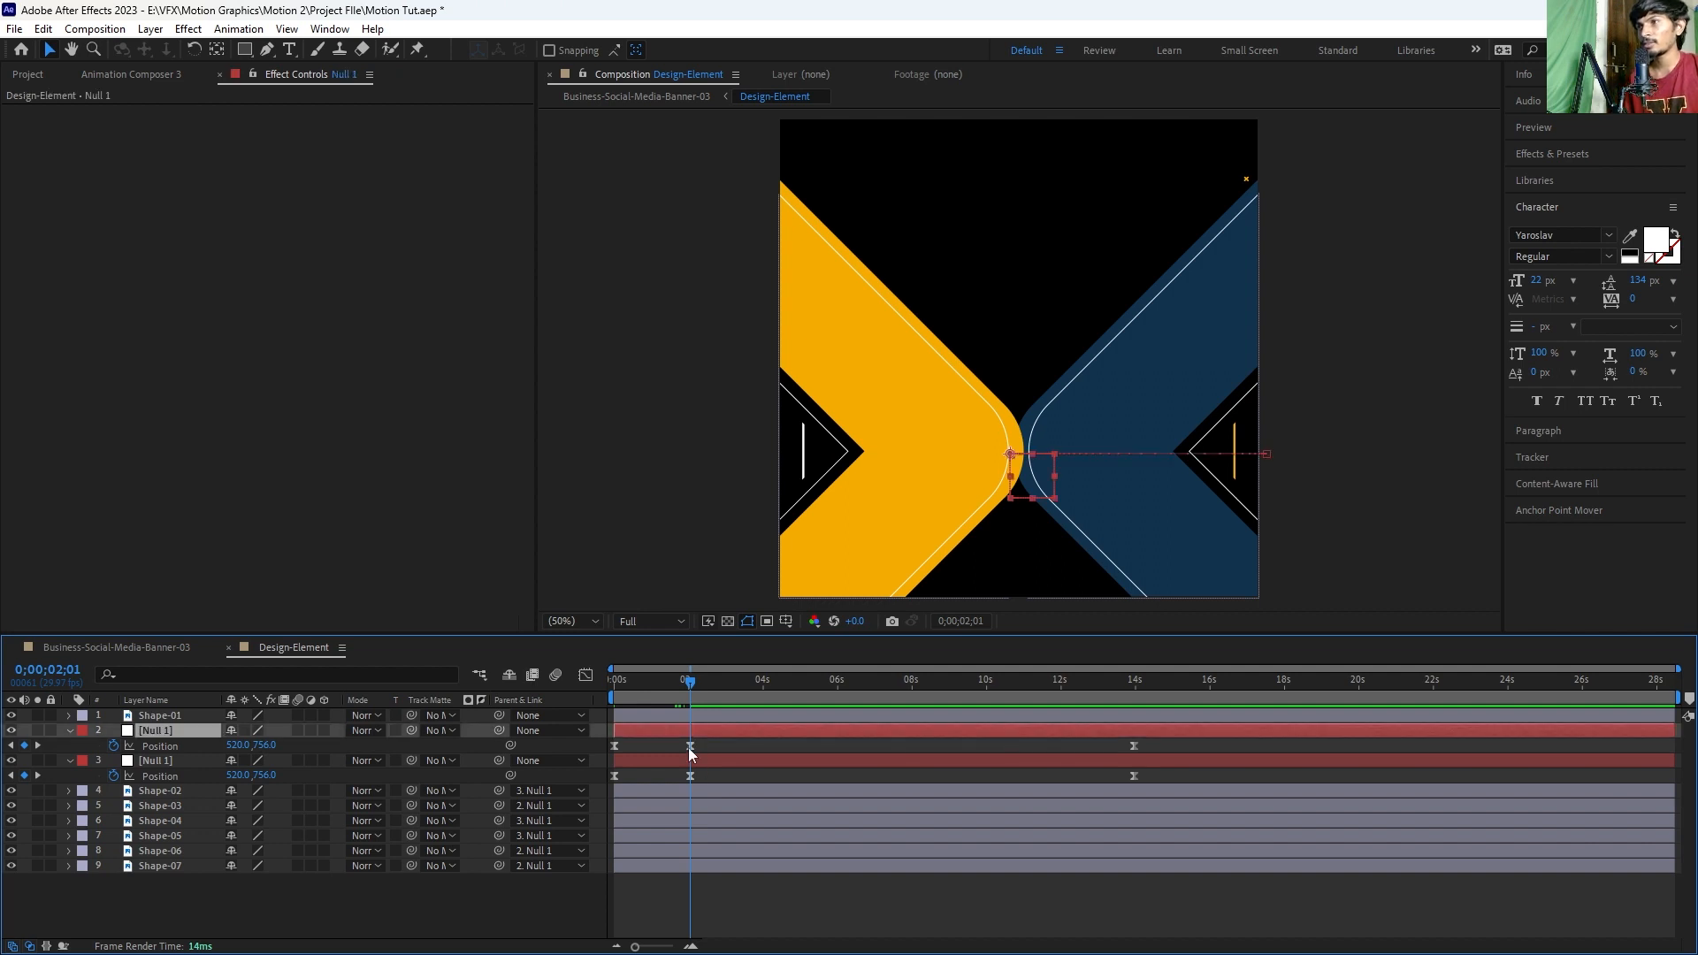
click(690, 747)
key(shift+Right)
key(shift+Right)
key(shift+Right)
key(shift+Right)
key(shift+Right)
key(shift+Right)
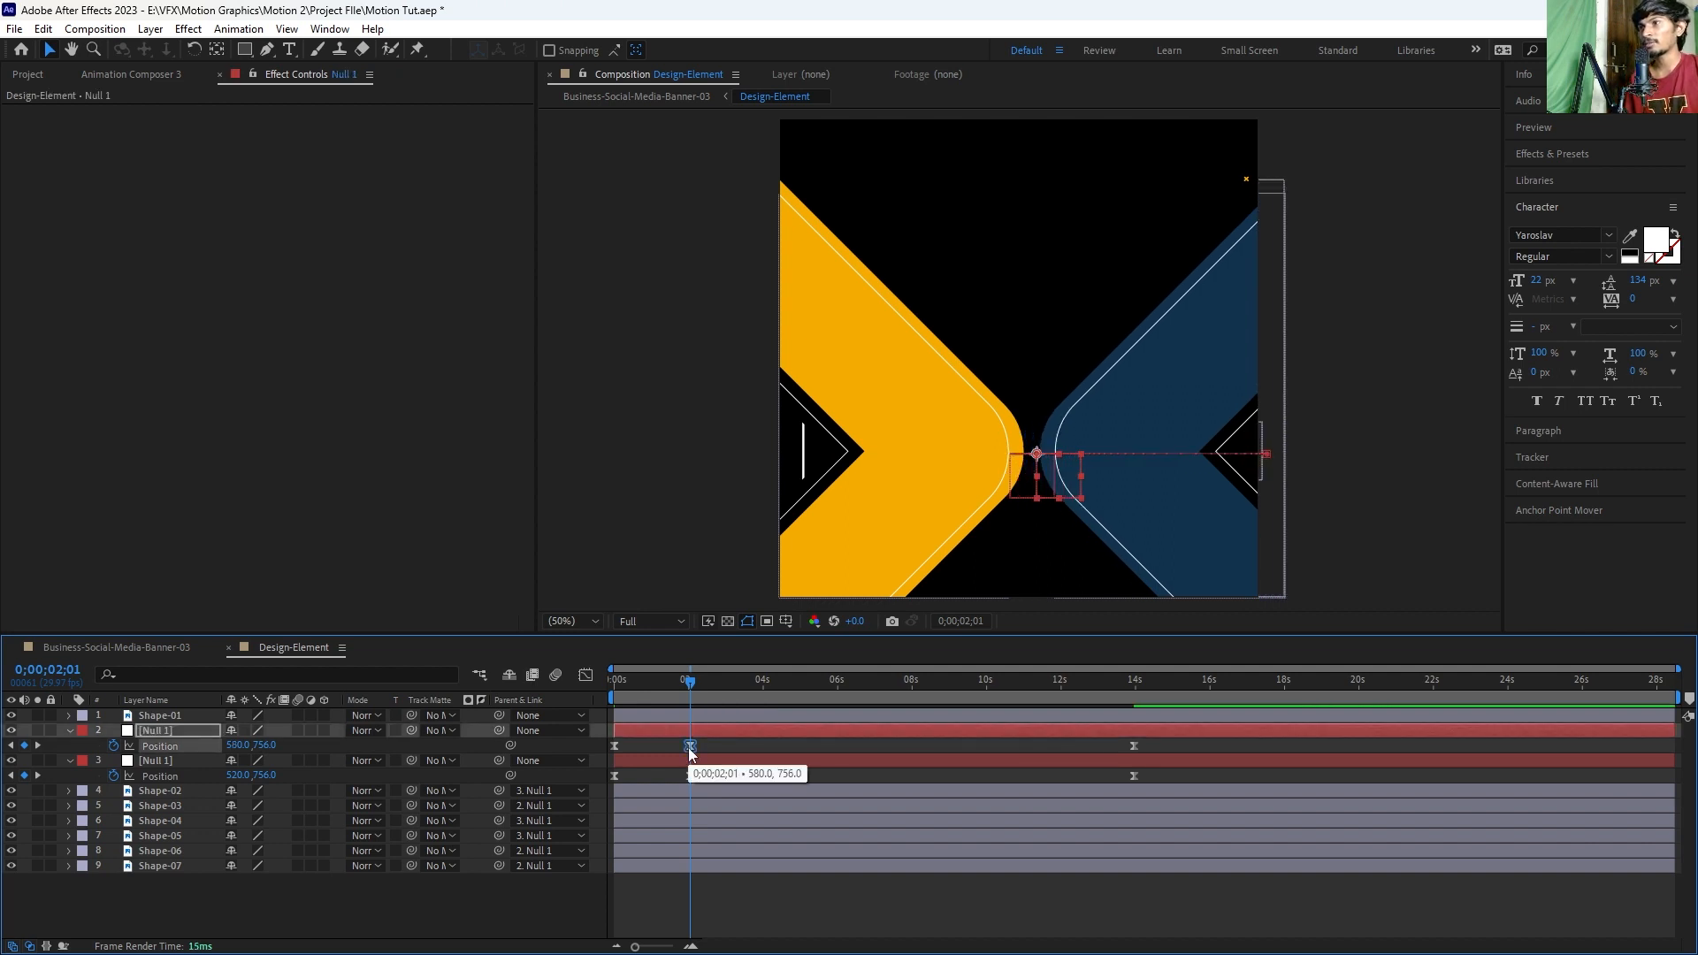
Step: Set the 0;00;02;01 Position keyframe of the null driving the yellow shapes to 460, 756
click(690, 775)
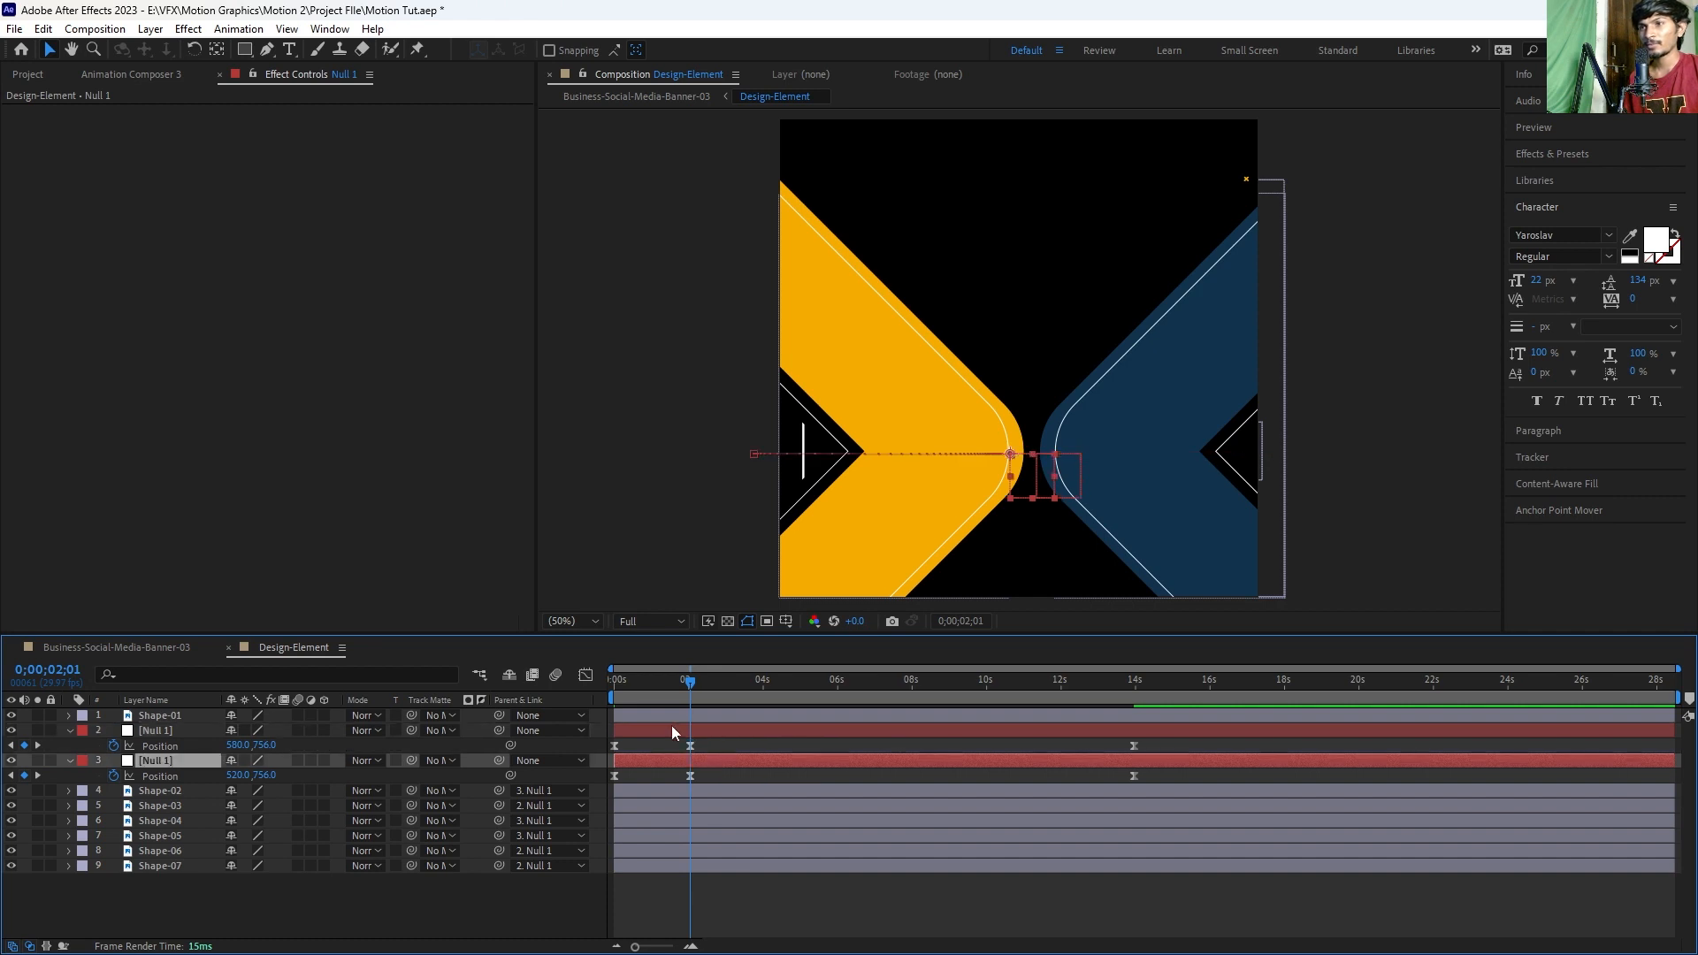
key(shift+Left)
key(shift+Left)
key(shift+Left)
key(shift+Left)
key(shift+Left)
key(shift+Left)
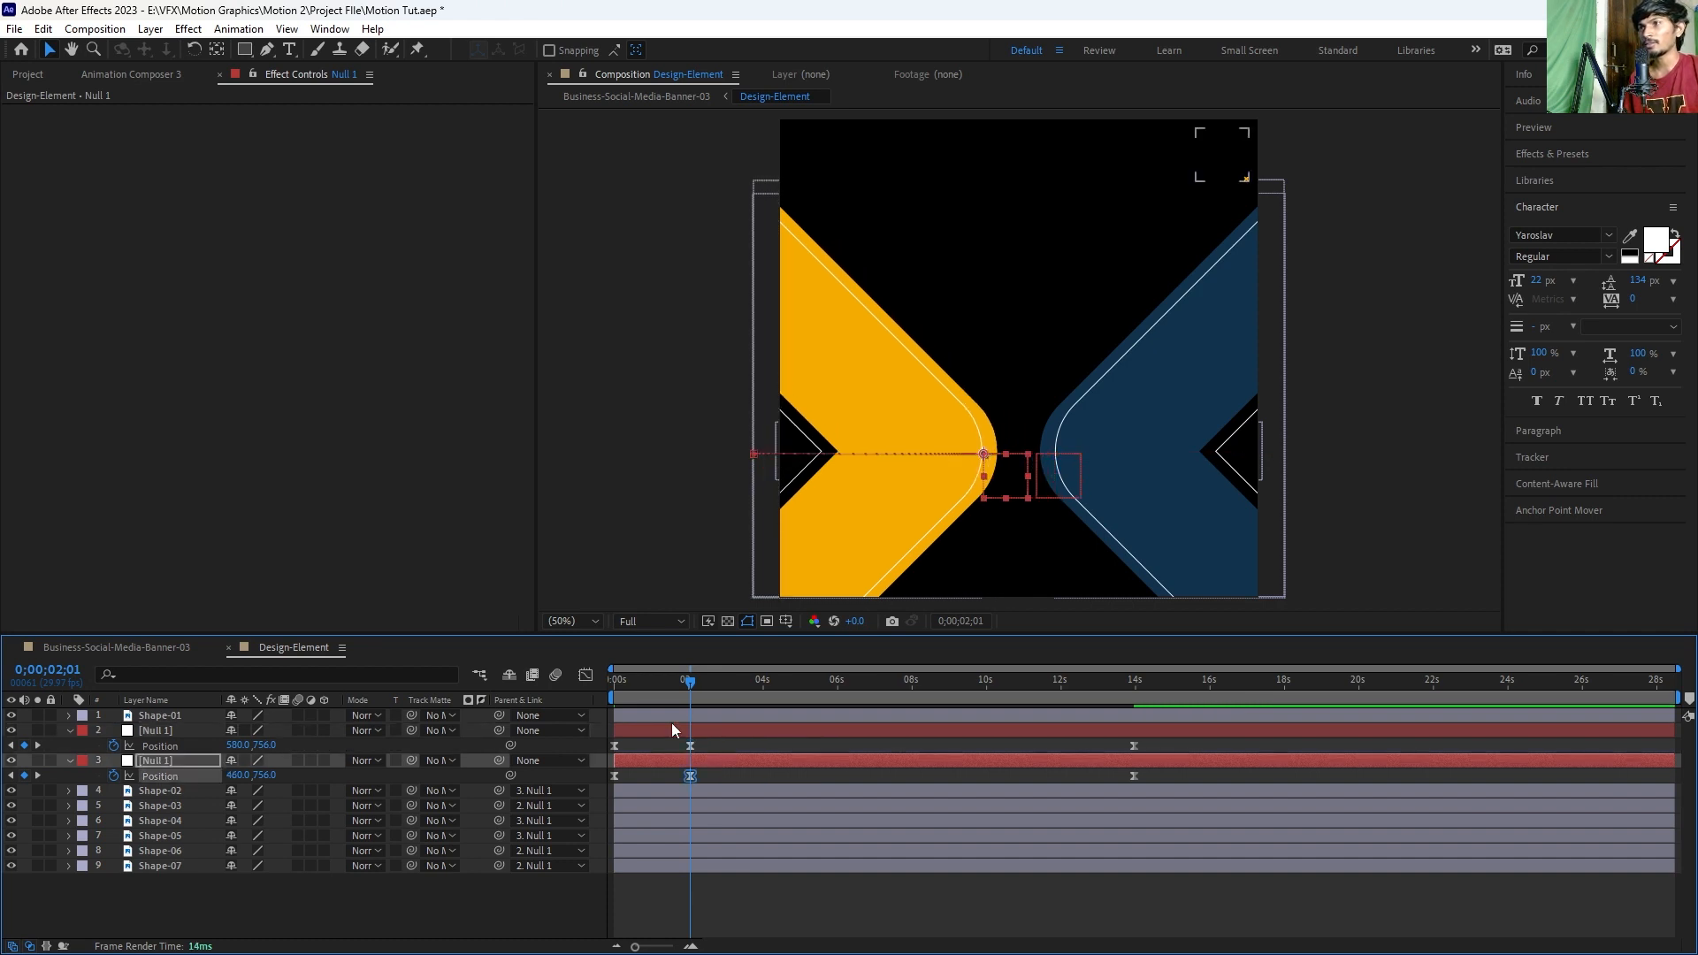
Step: Preview the Design-Element animation from the start with the moved null positions
key(Home)
key(space)
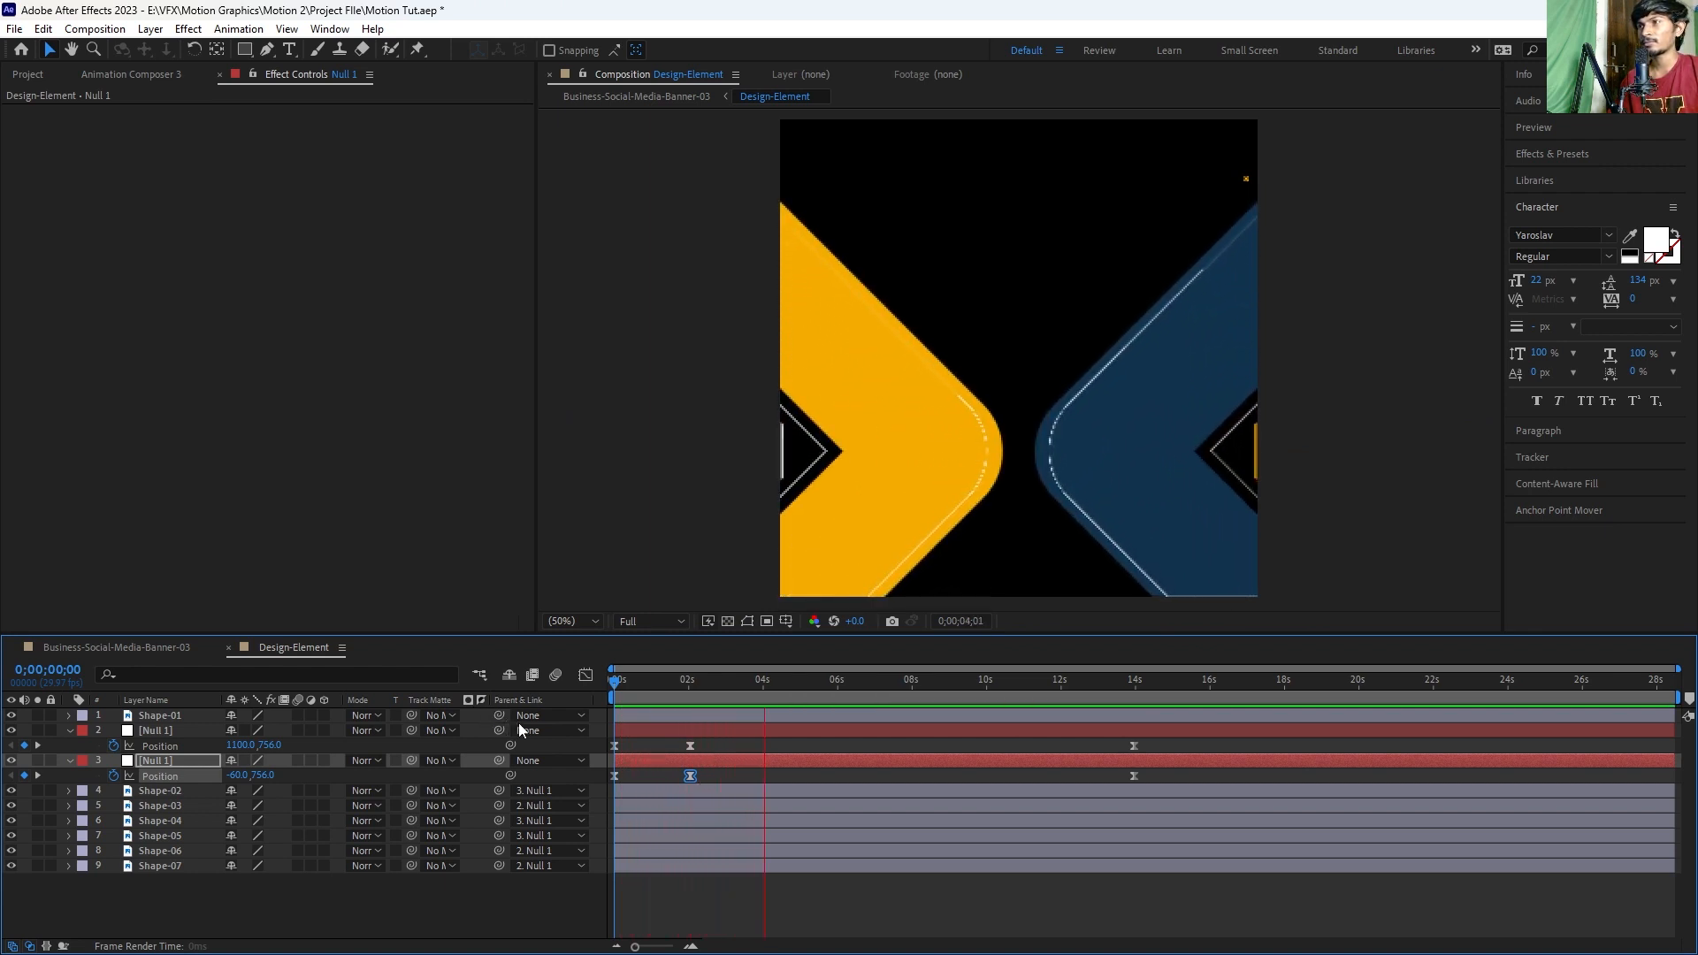
key(space)
Step: Convert both nulls' Position keyframes at 0;00;13;29 from Easy Ease to linear
drag(1119, 739, 1156, 781)
ctrl+click(1135, 746)
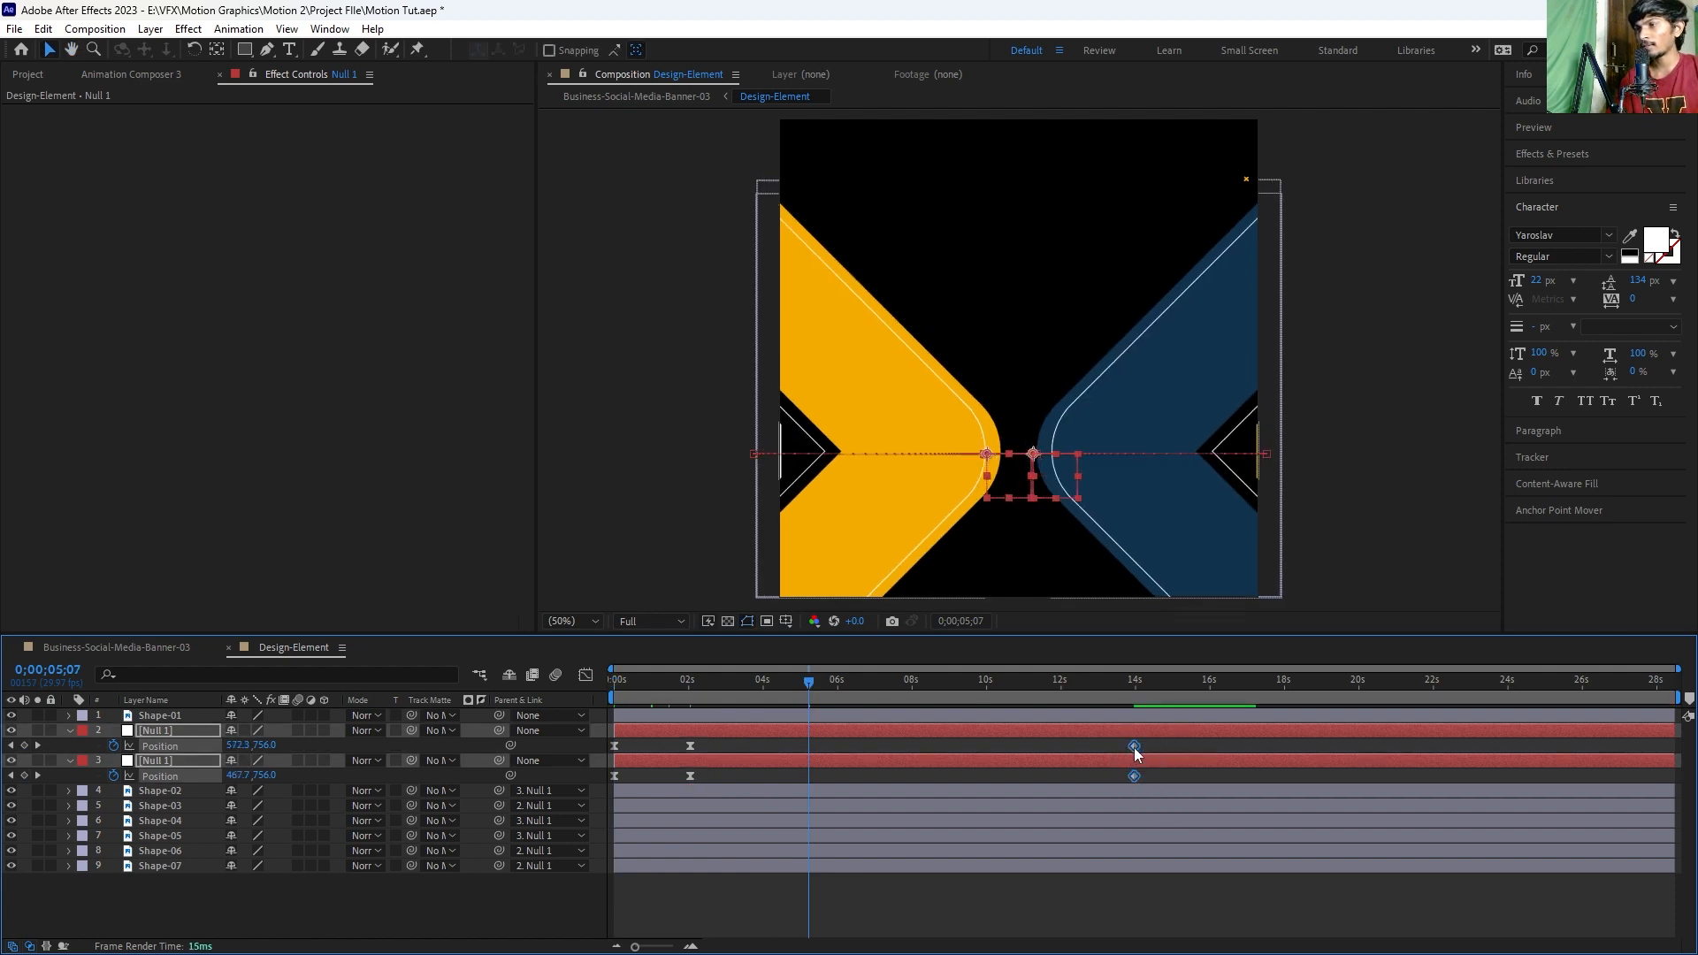
click(1110, 746)
Step: Replay the Design-Element animation from the start to check the slow drift toward the linear keyframes
drag(967, 688, 566, 728)
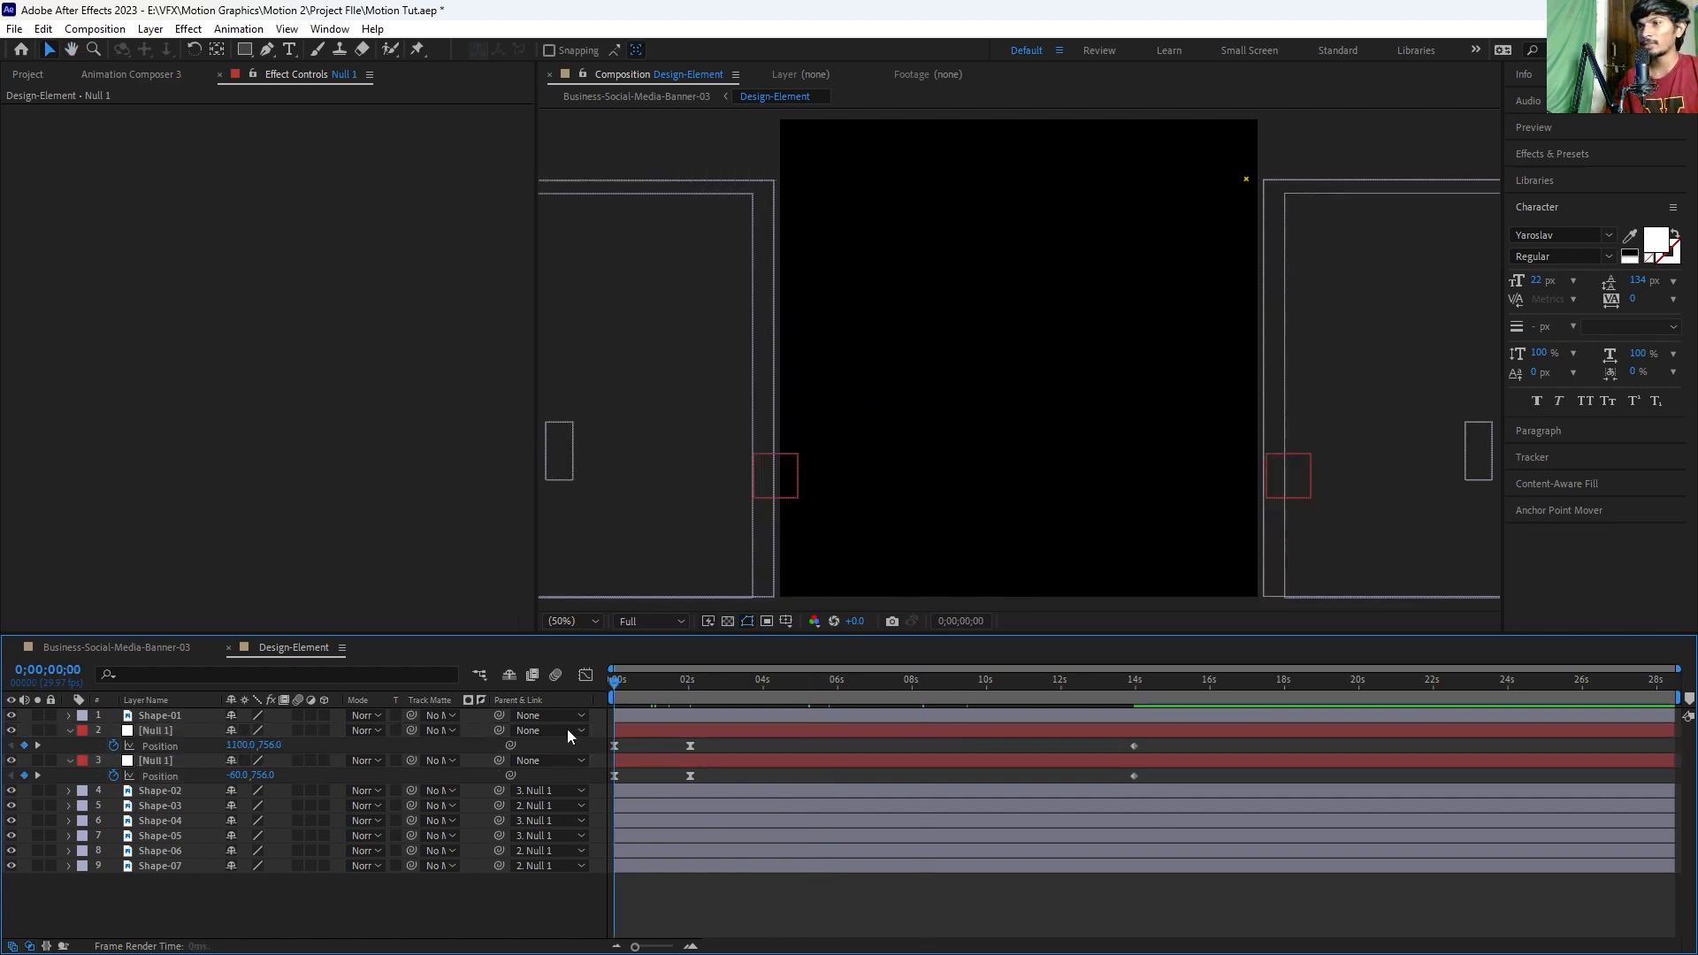
key(space)
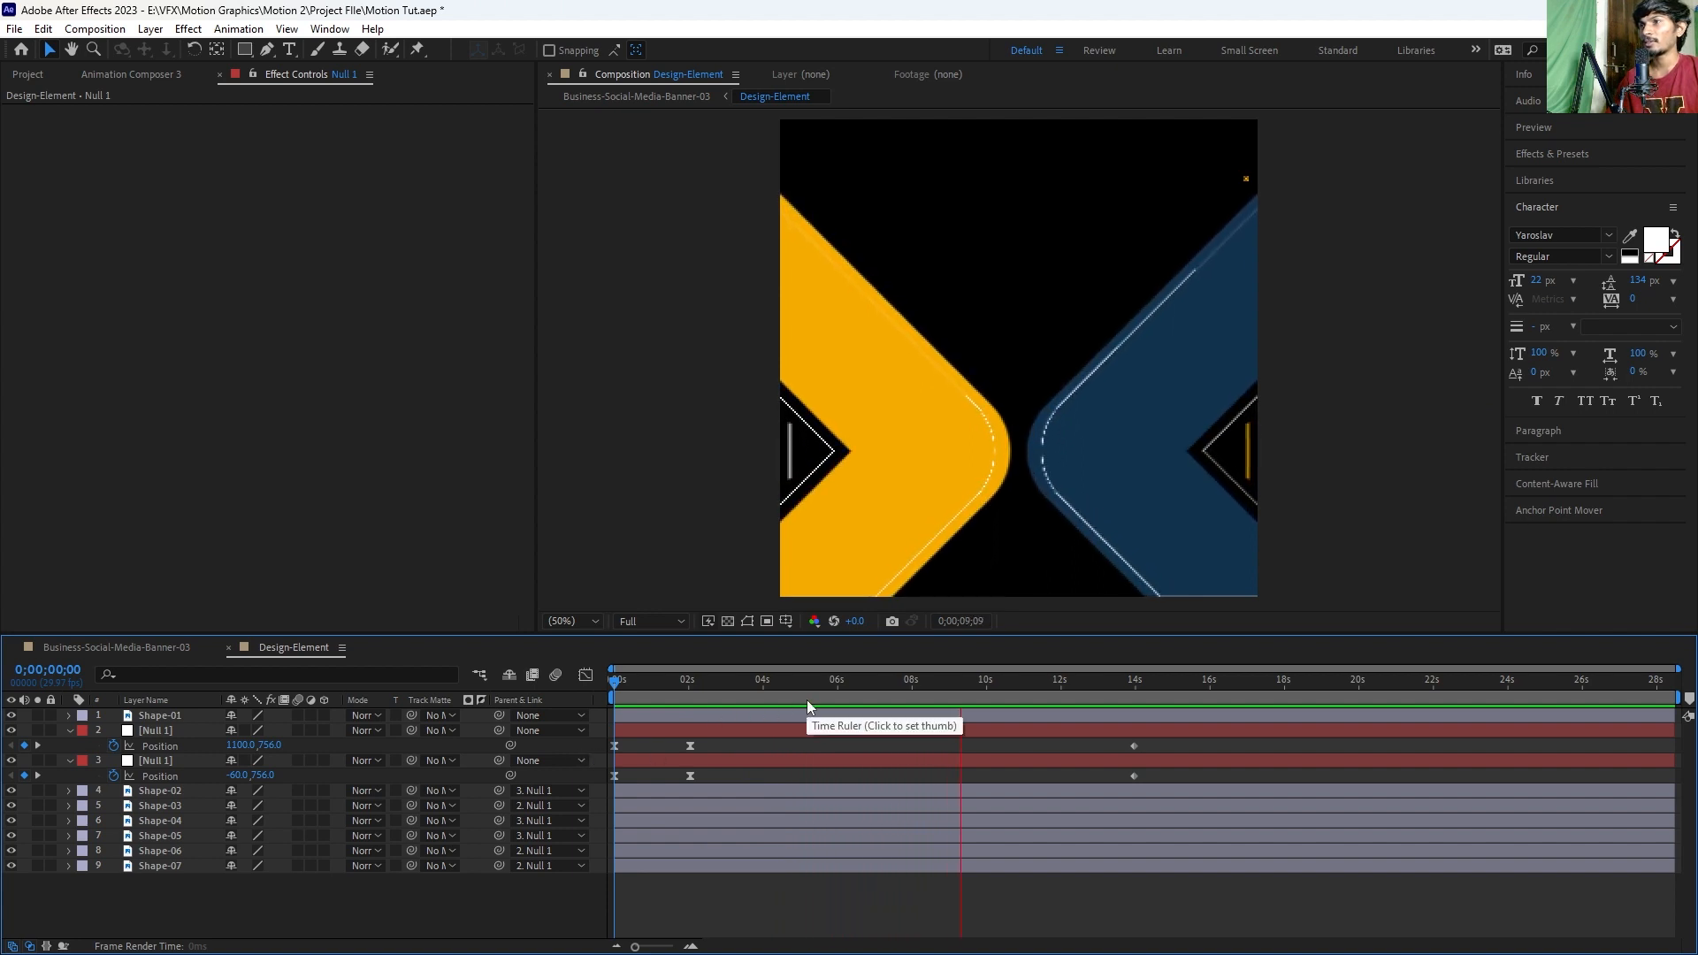
key(space)
Step: At 0;00;02;01, move the blue shapes' null farther outward, to Position 620, 756
key(j)
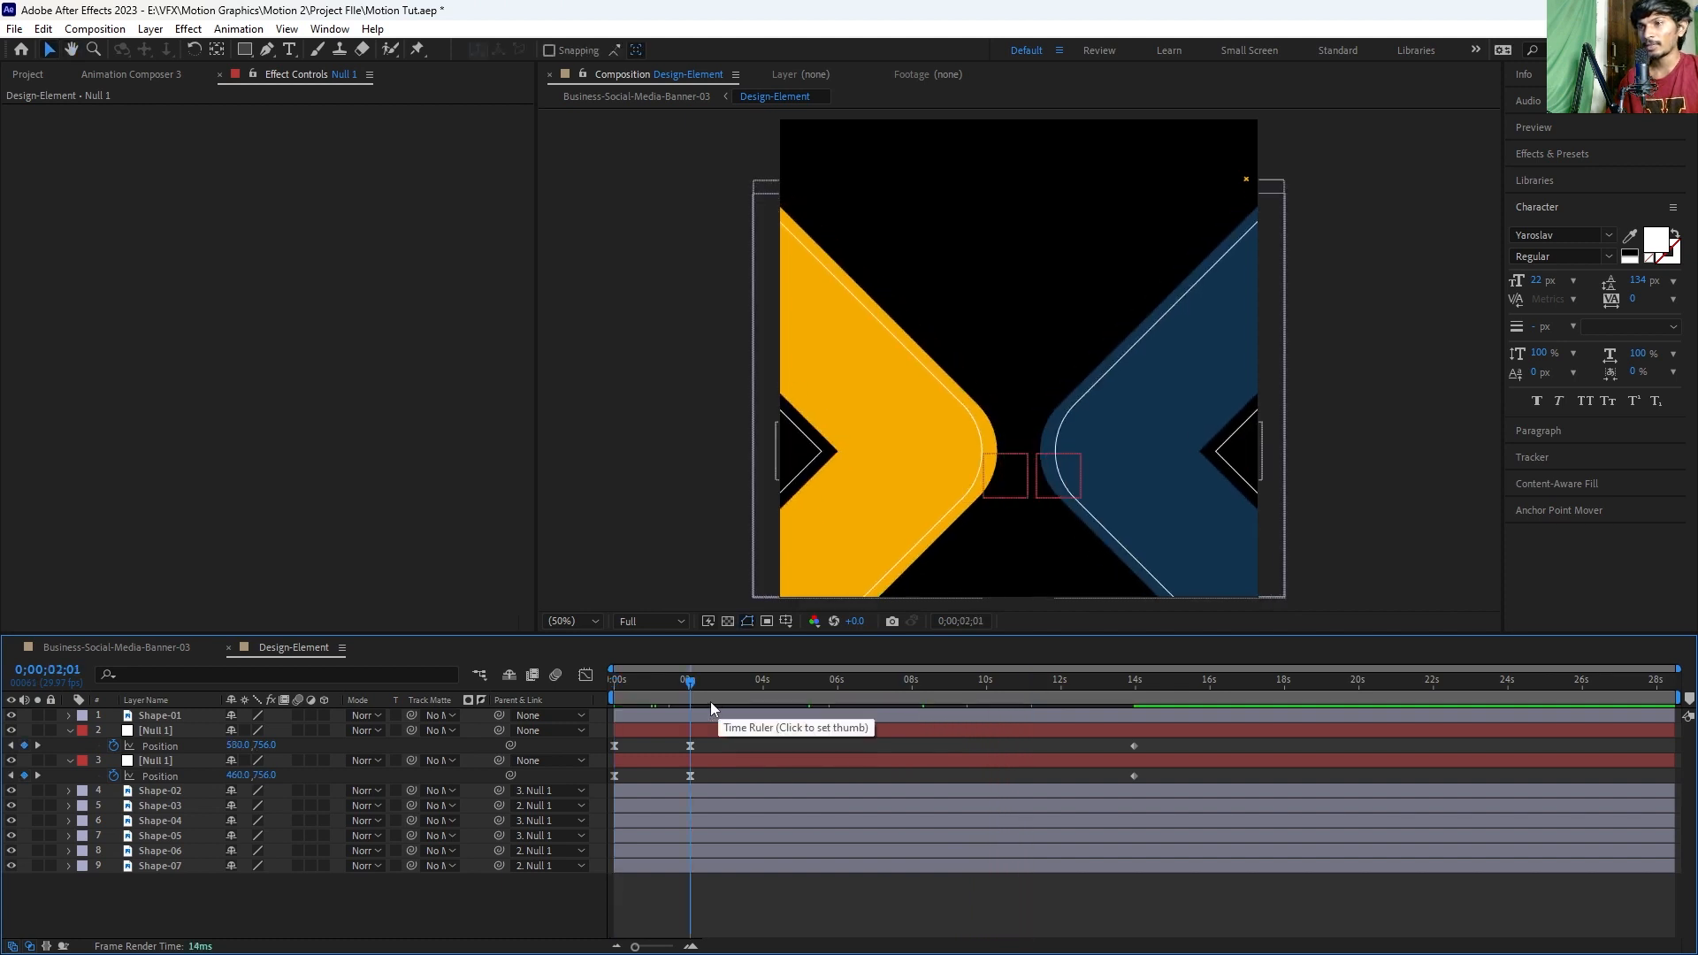
click(690, 746)
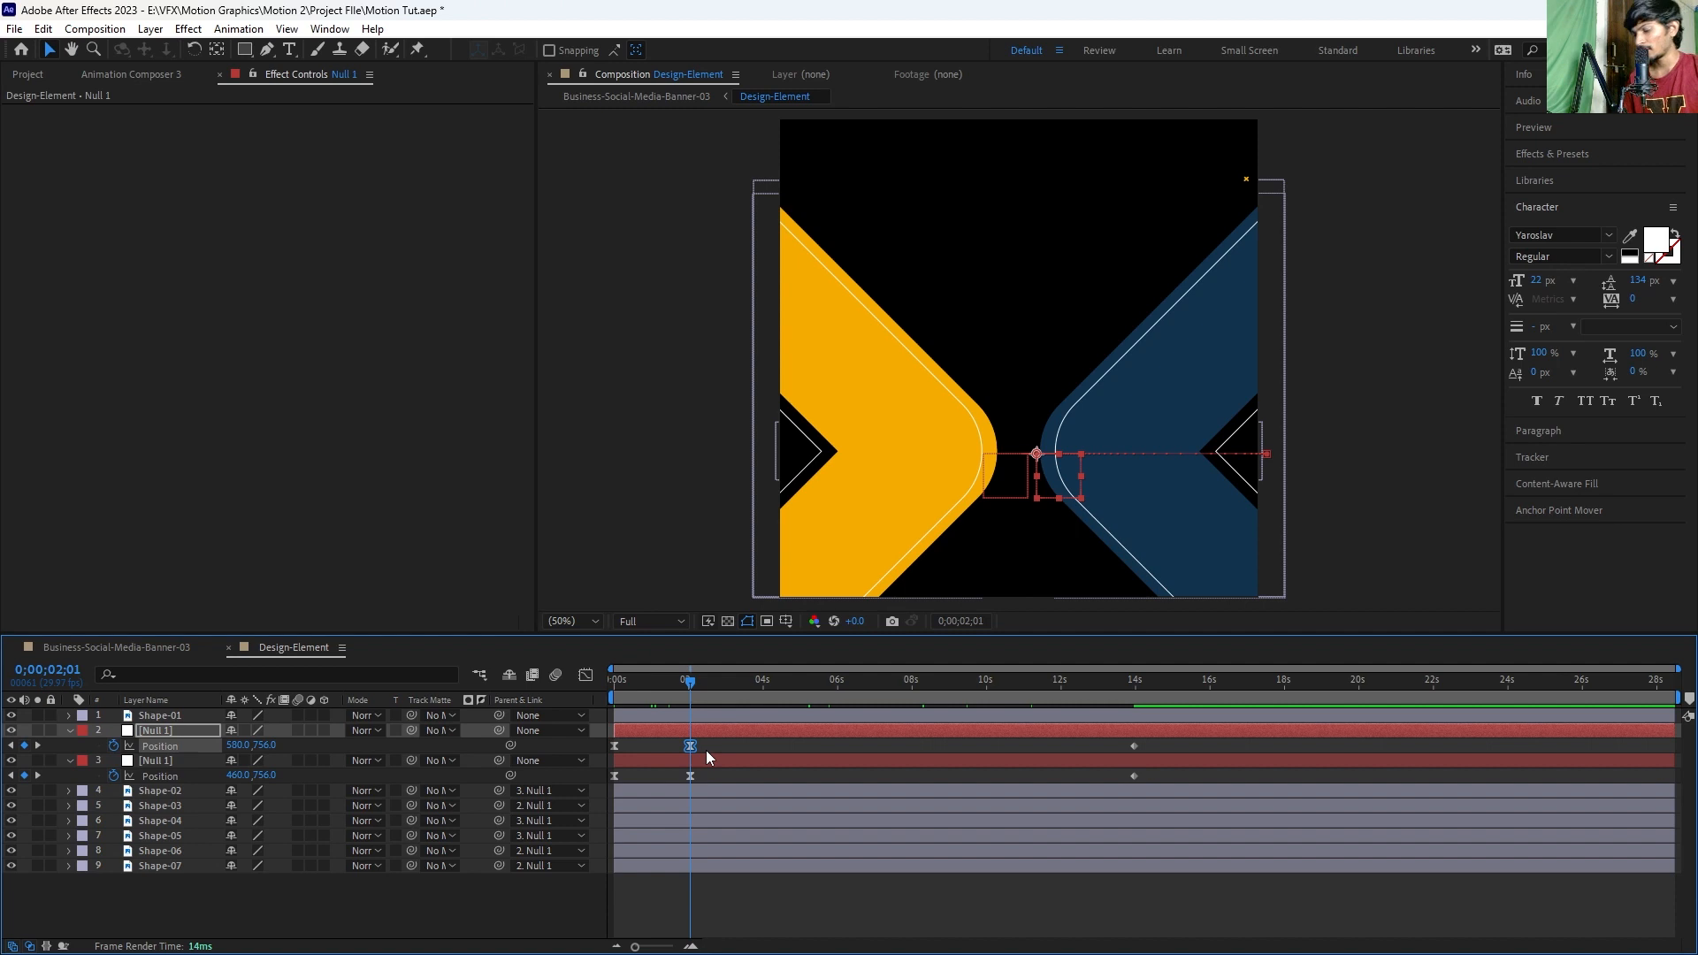
key(shift+Right)
key(shift+Right)
key(shift+Right)
key(shift+Right)
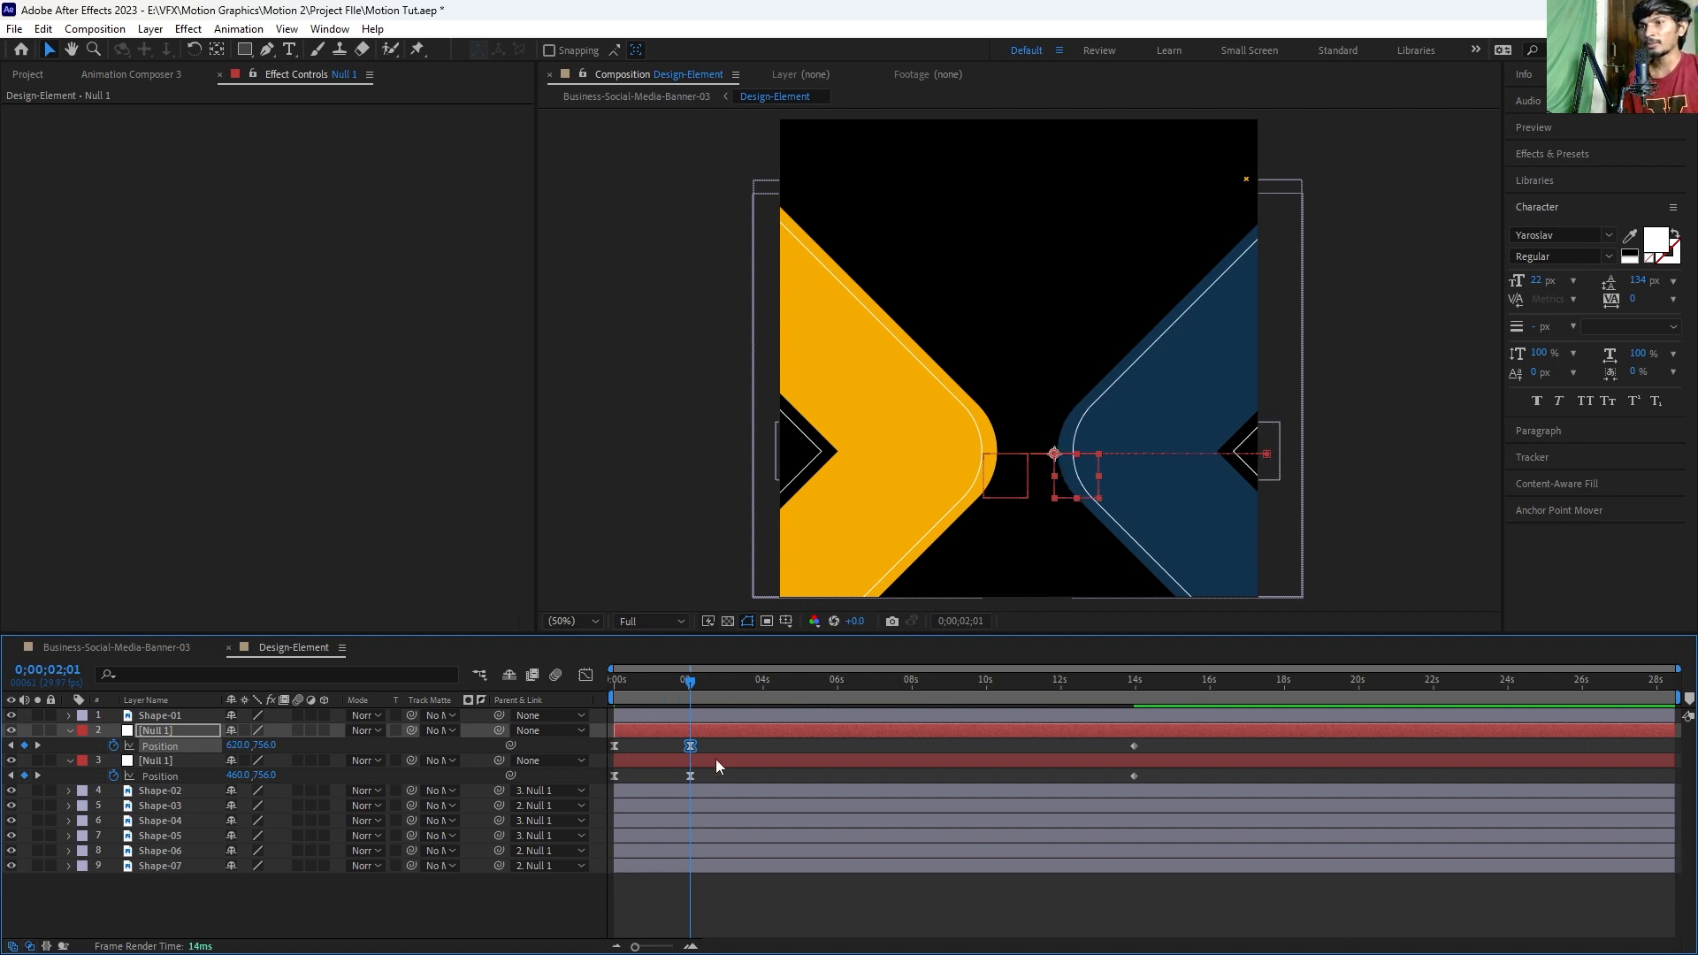
Step: Move the yellow shapes' null farther outward at 0;00;02;01, to Position 420, 756
click(714, 762)
key(shift+Left)
key(shift+Left)
key(shift+Left)
key(shift+Left)
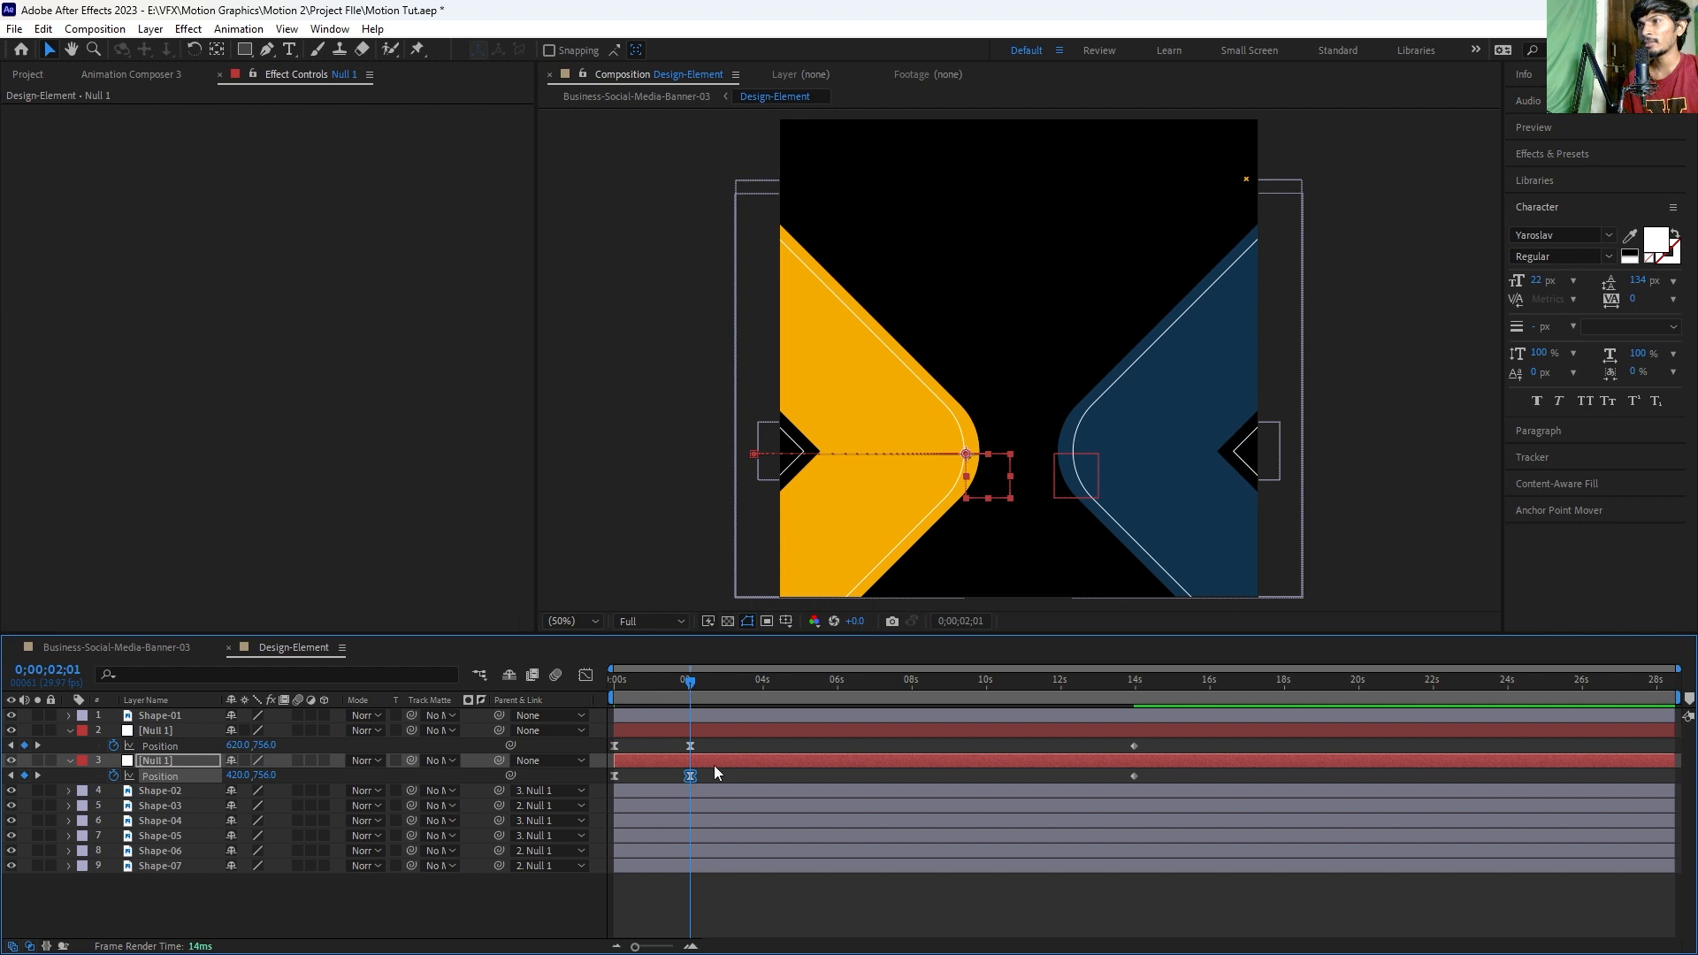
Step: Show the title/action-safe guides over Design-Element, save the project and dismiss the Norton notification
key(period)
key(comma)
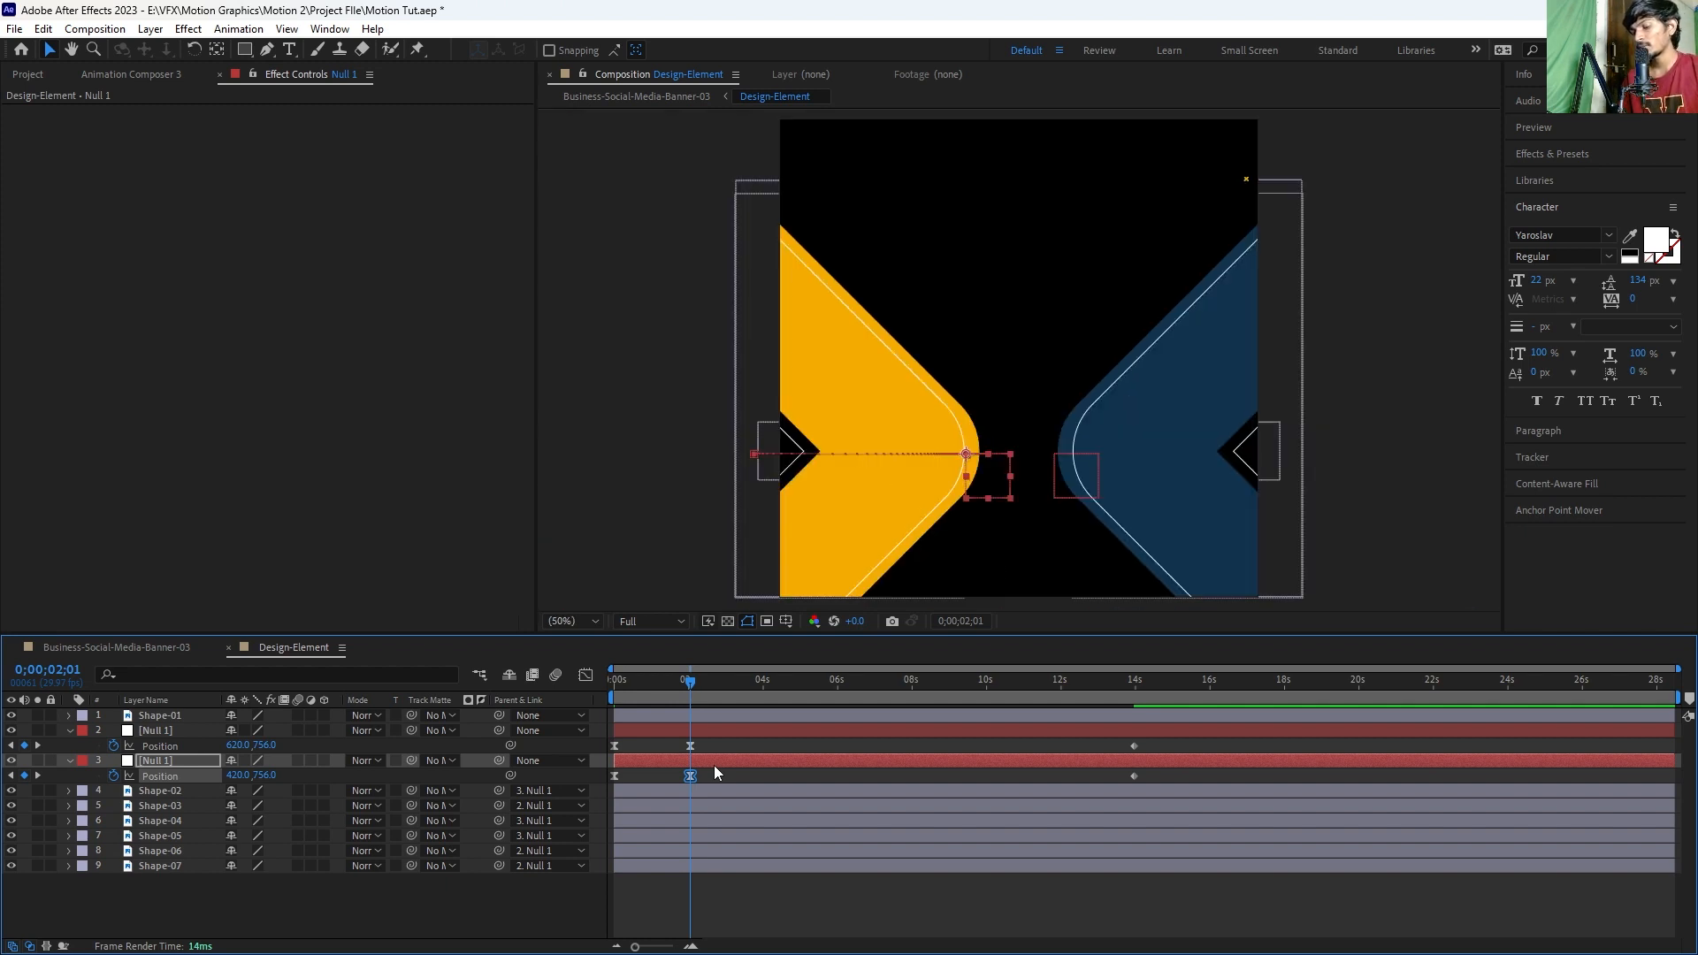
key(apostrophe)
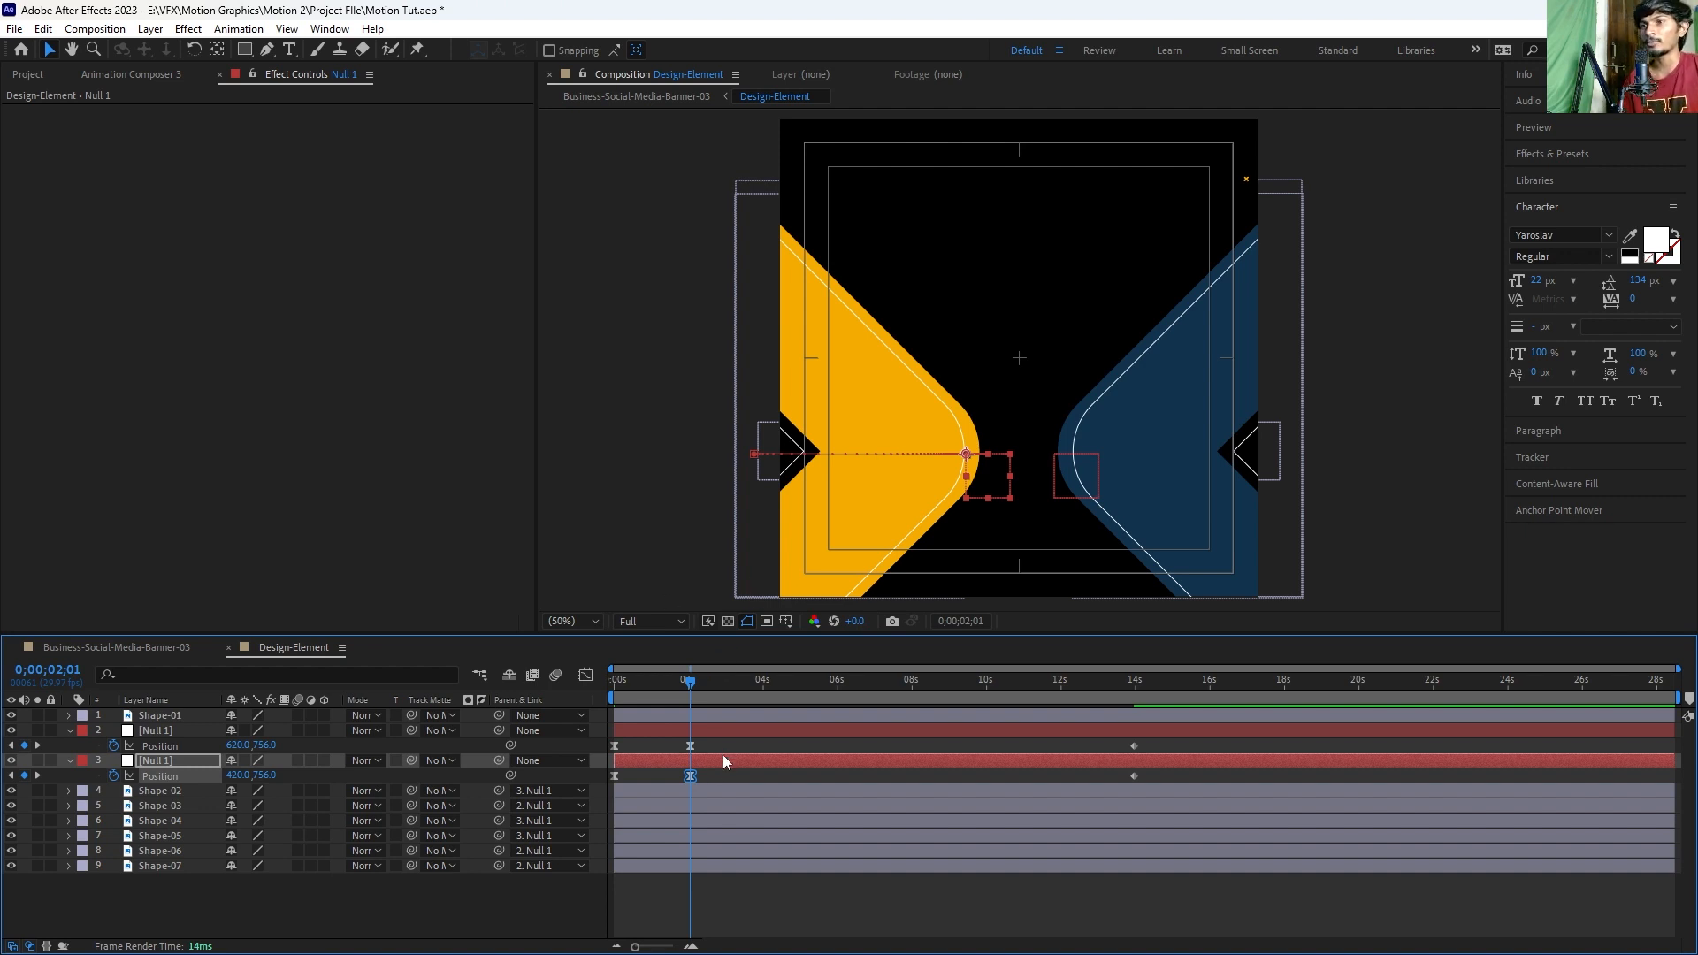
click(714, 737)
click(712, 762)
click(711, 745)
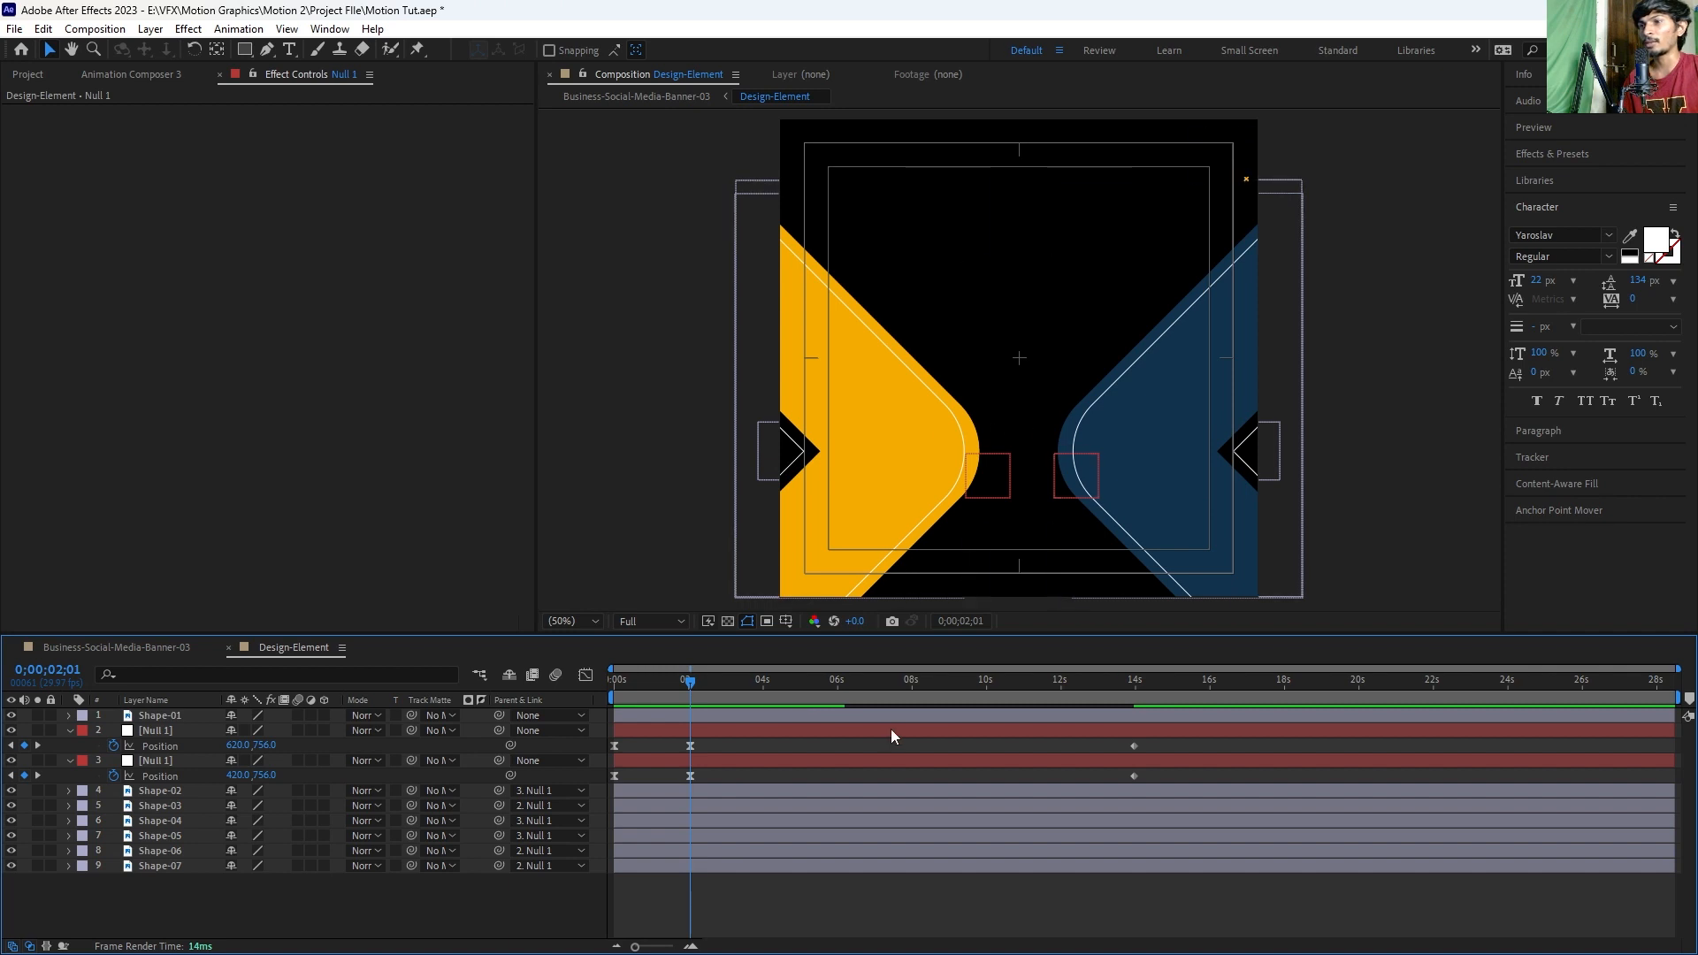
key(ctrl+s)
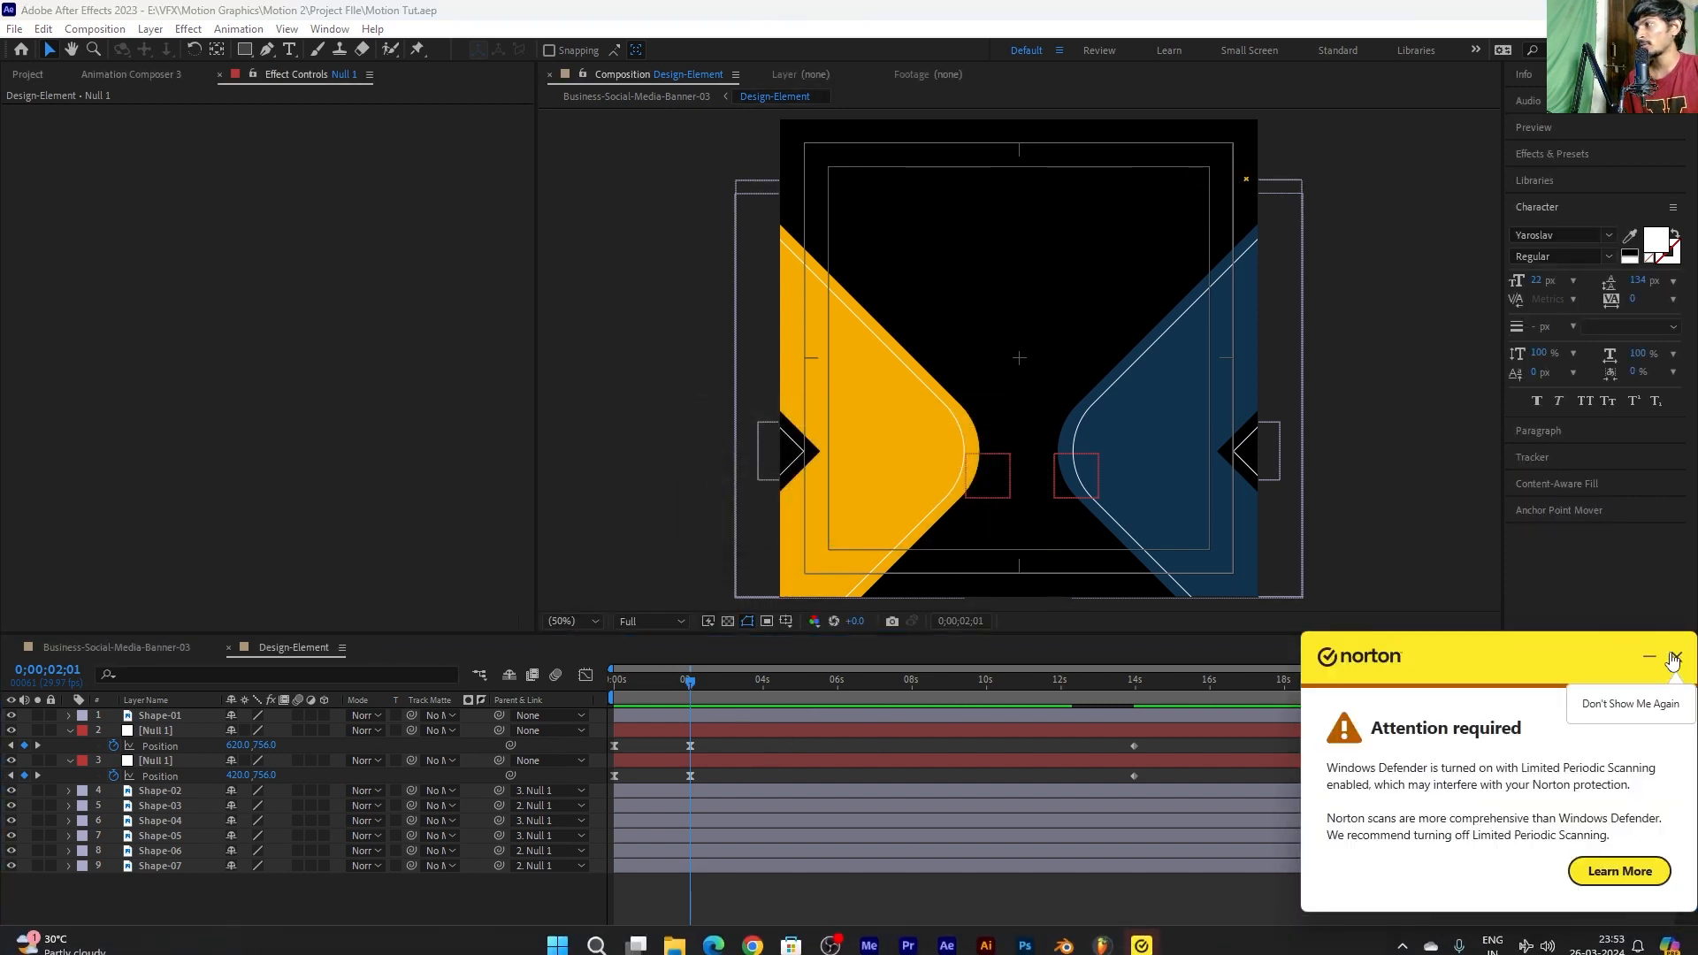
click(1675, 656)
Step: Preview the shape animation from the start in Design-Element and in Business-Social-Media-Banner-03
drag(716, 683, 557, 676)
key(space)
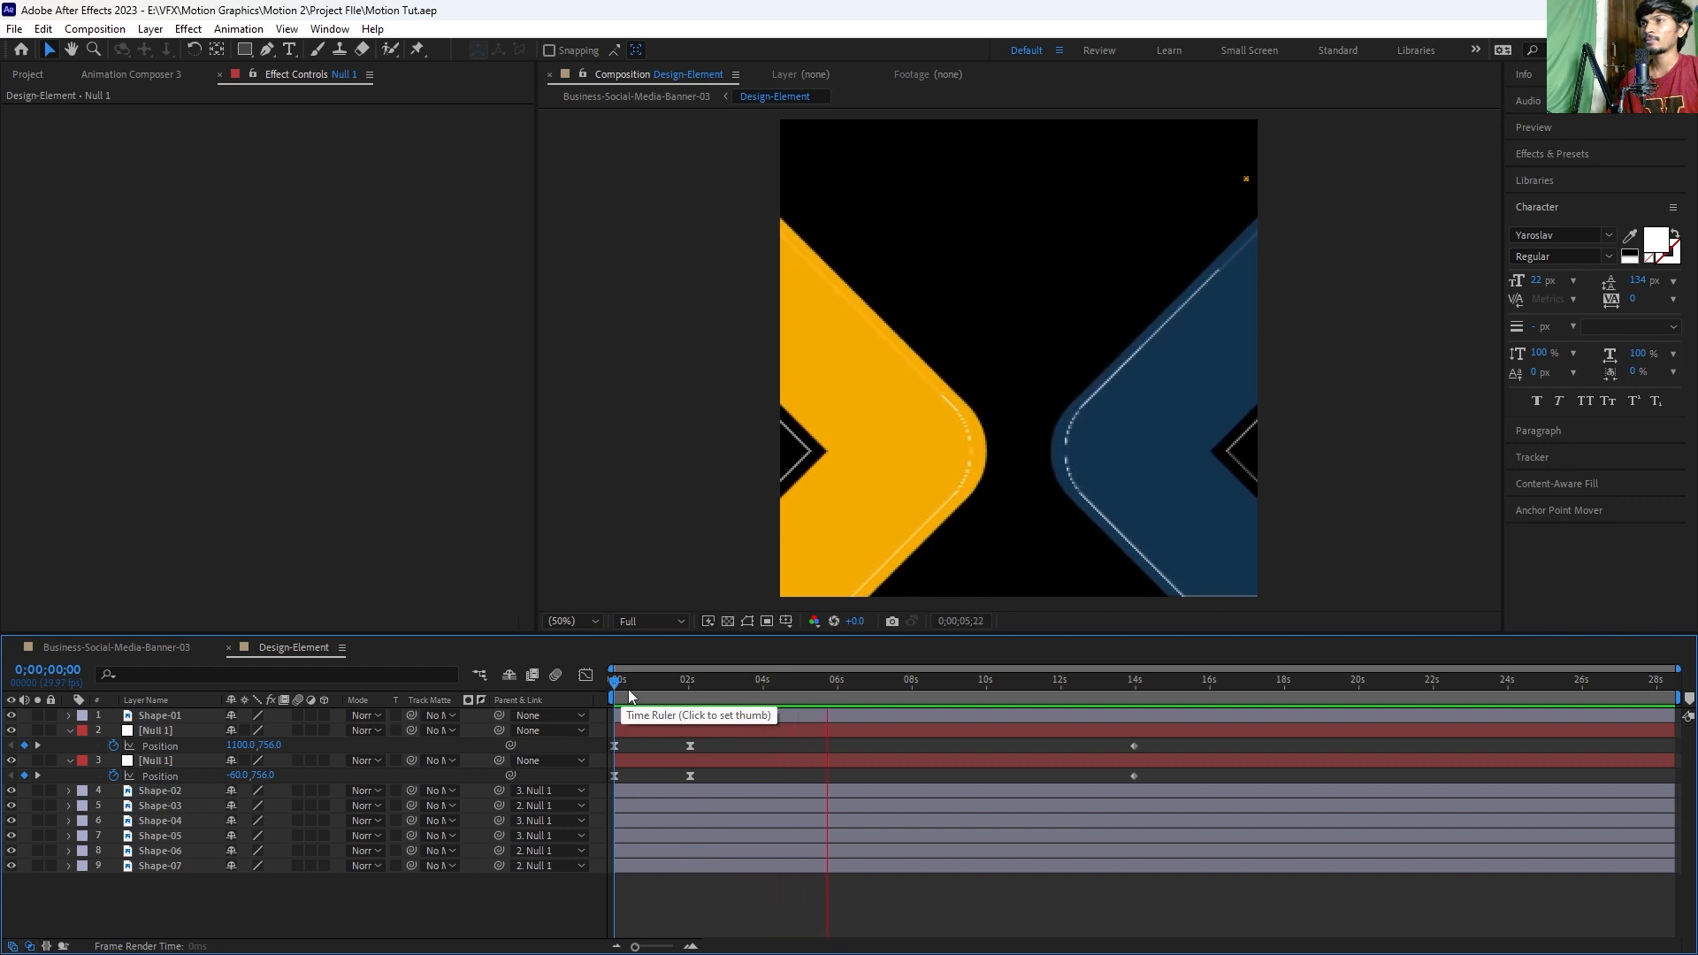
key(space)
click(97, 646)
click(229, 648)
drag(767, 682, 557, 693)
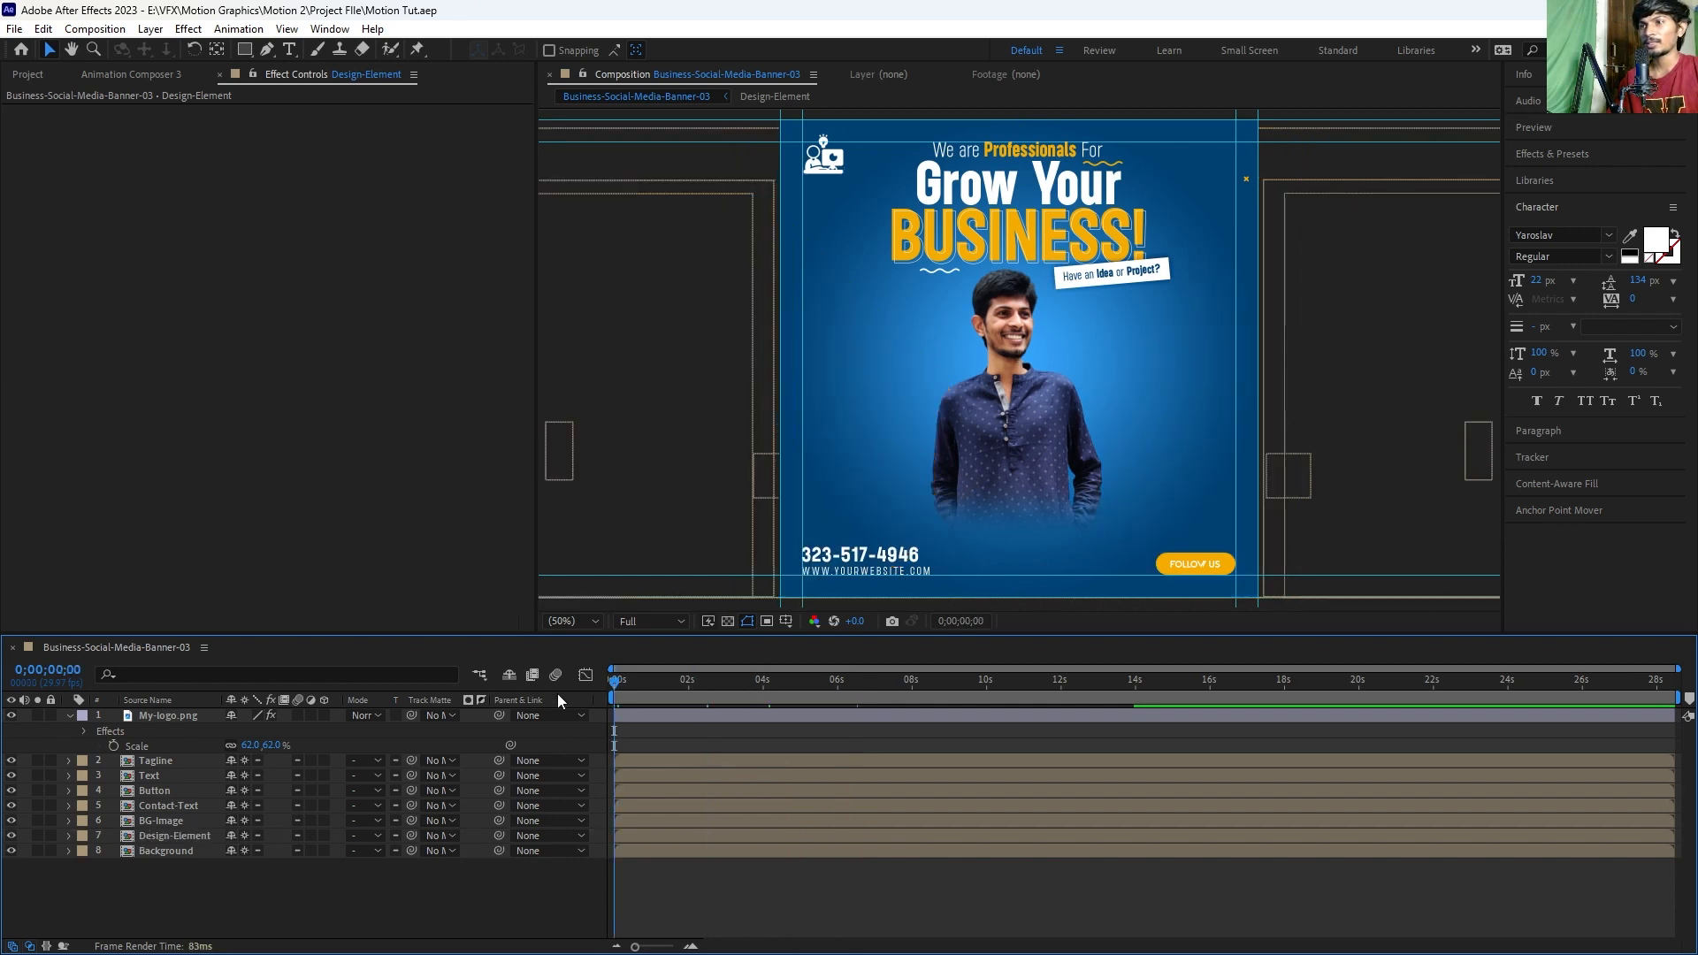
key(space)
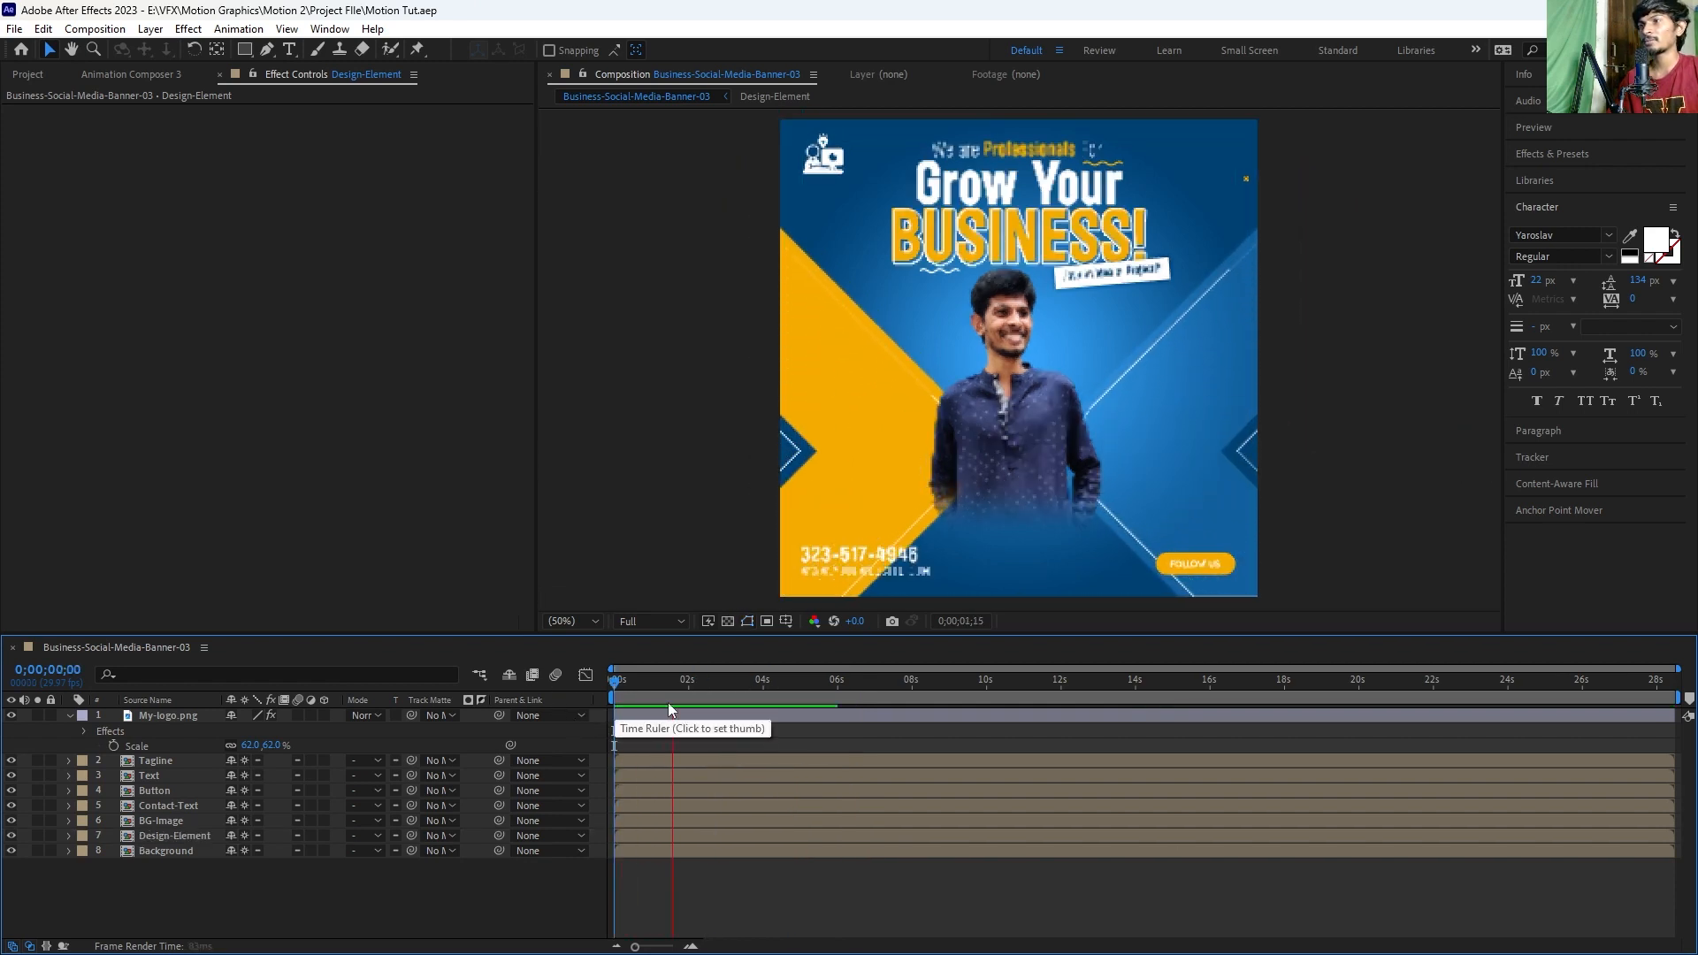
Step: Stop the preview and open the Button composition of the Follow Us button
click(1185, 566)
click(1185, 566)
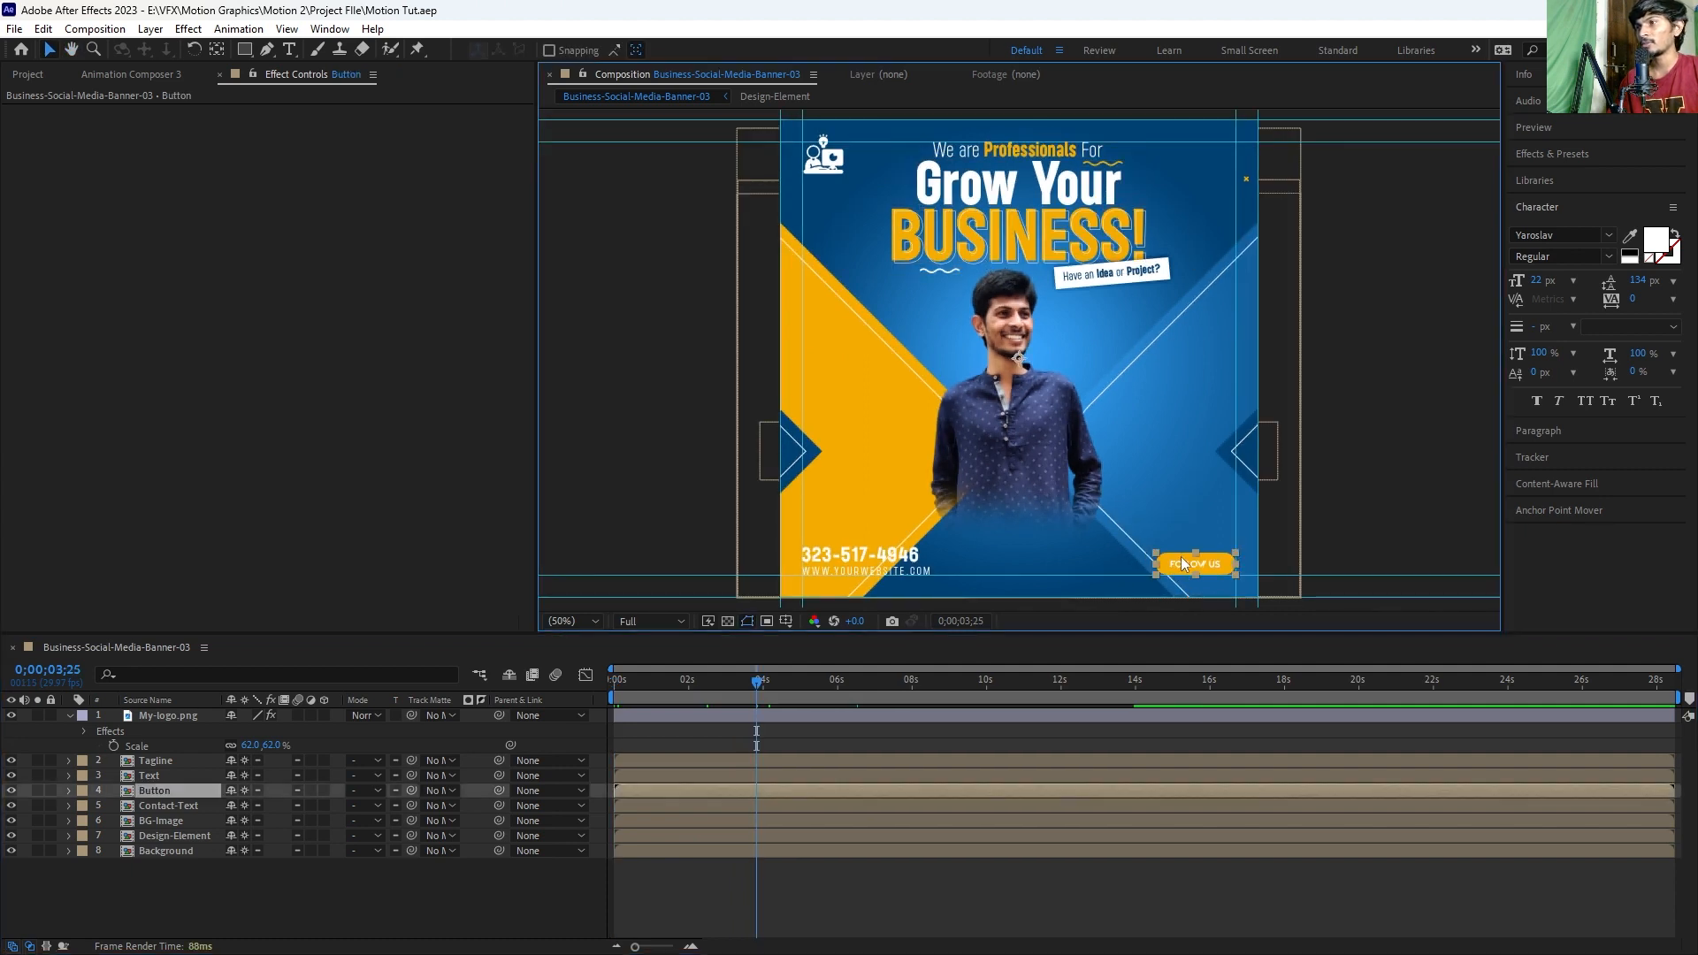
double_click(149, 793)
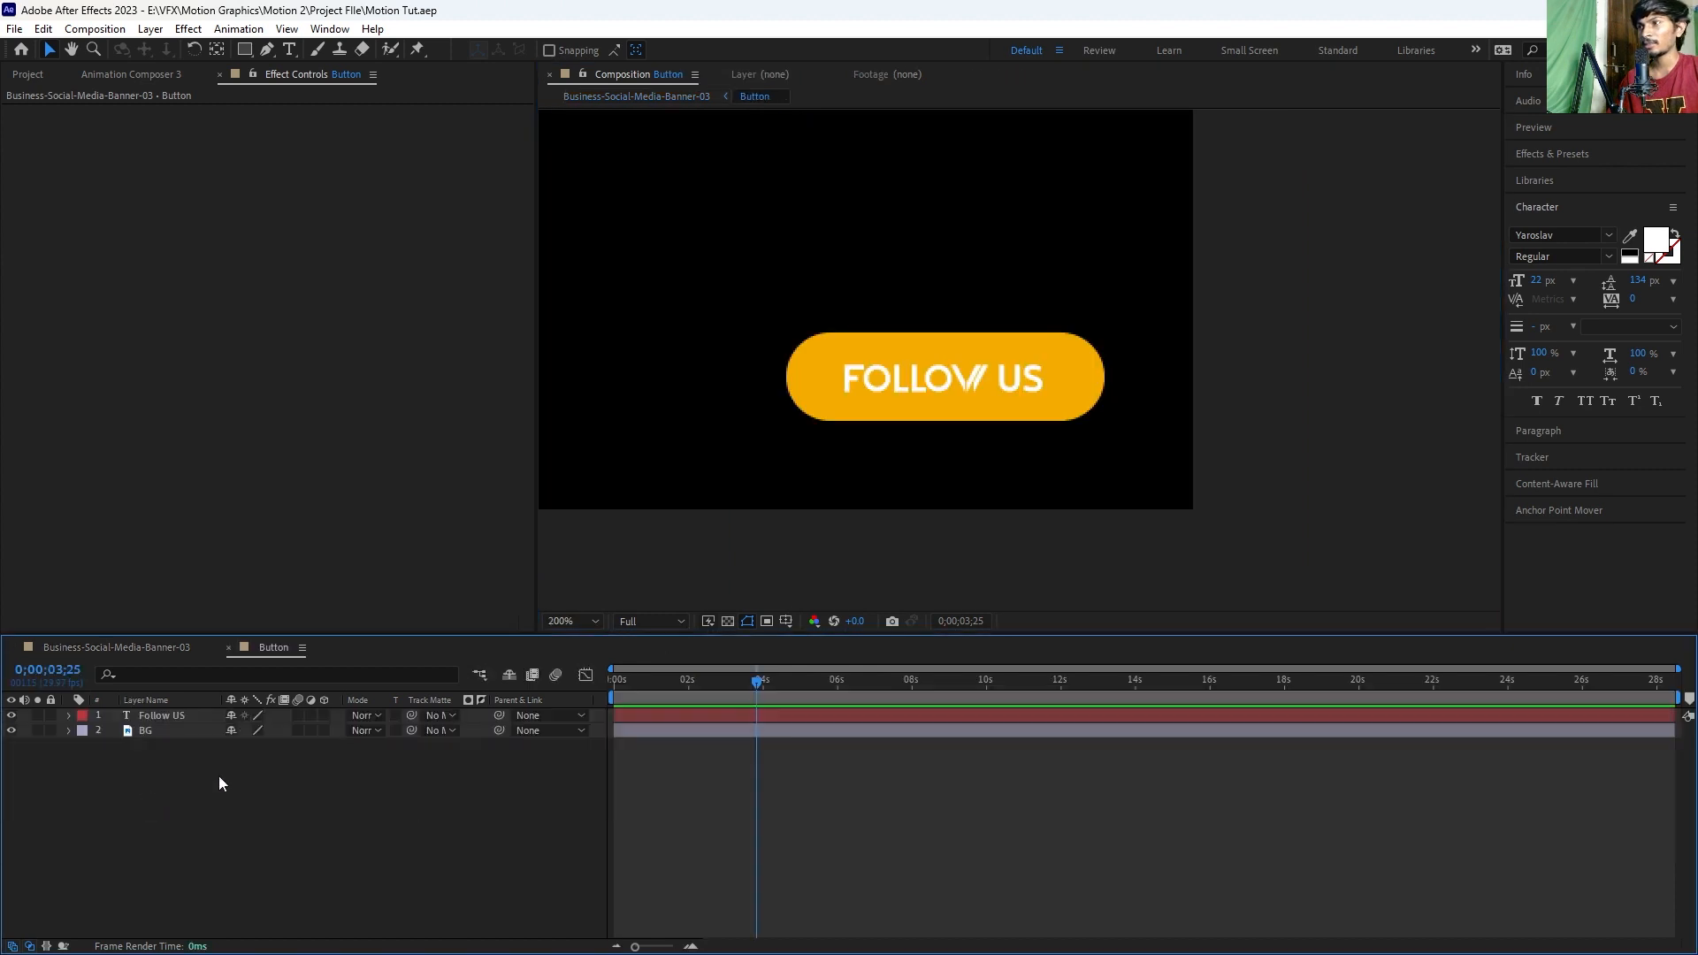
Step: Add Scale keyframes to the Follow US text at 0 seconds and about 1 second
click(939, 383)
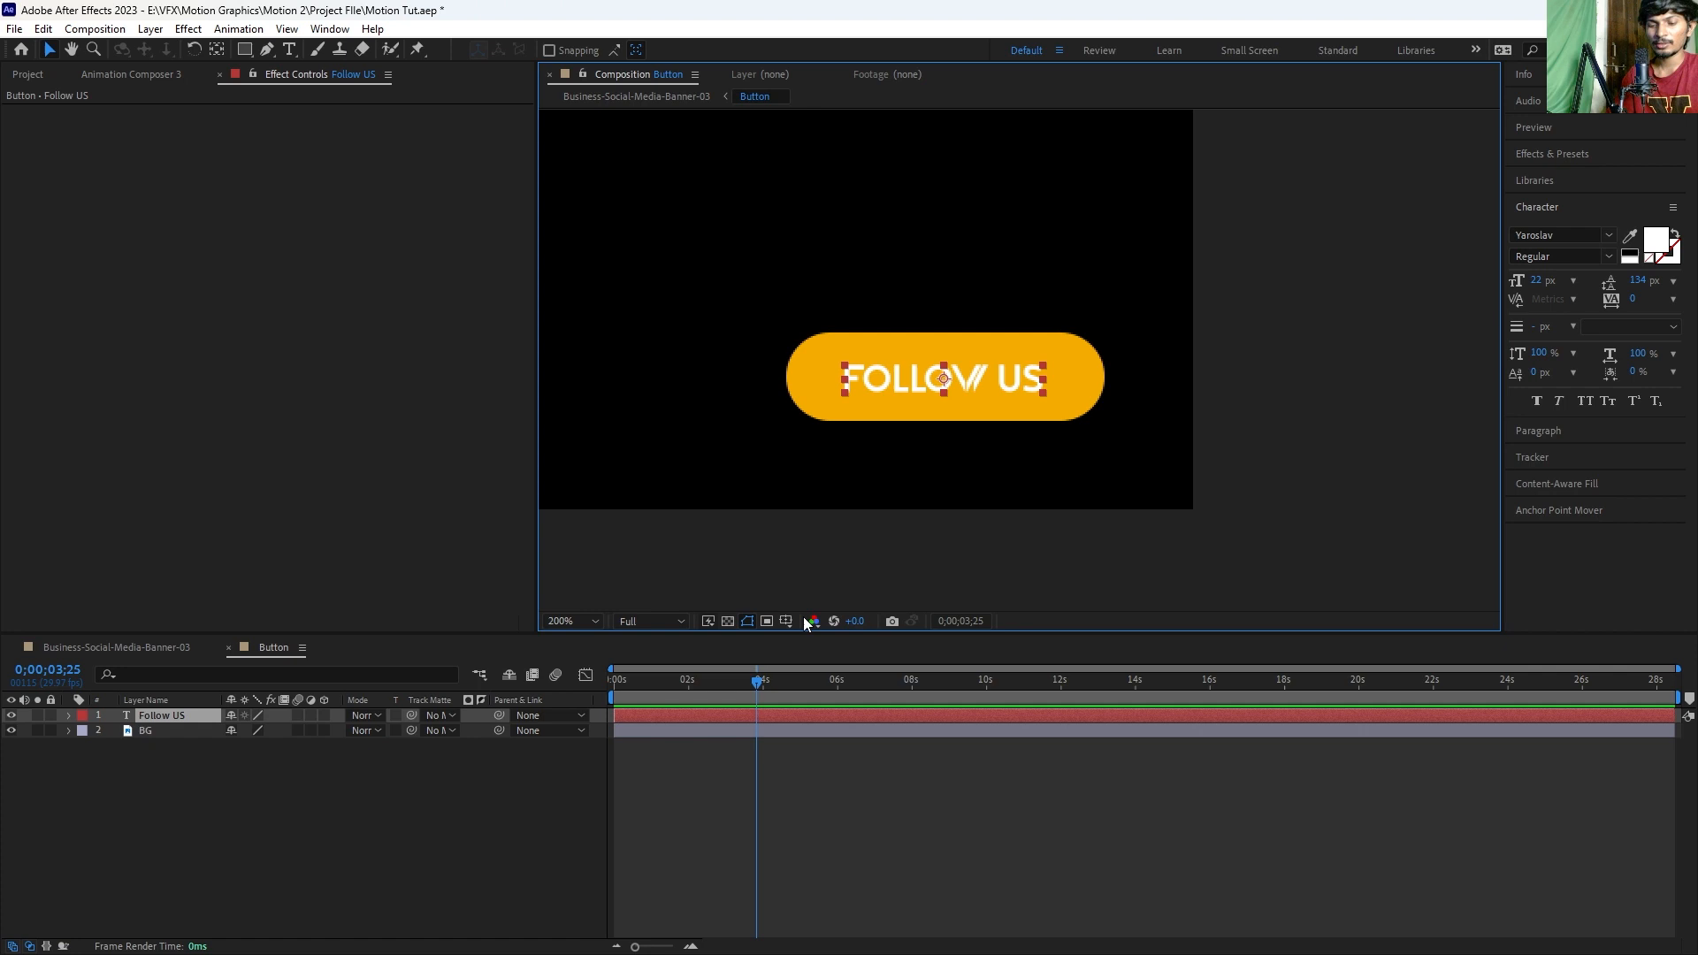
click(683, 672)
key(Home)
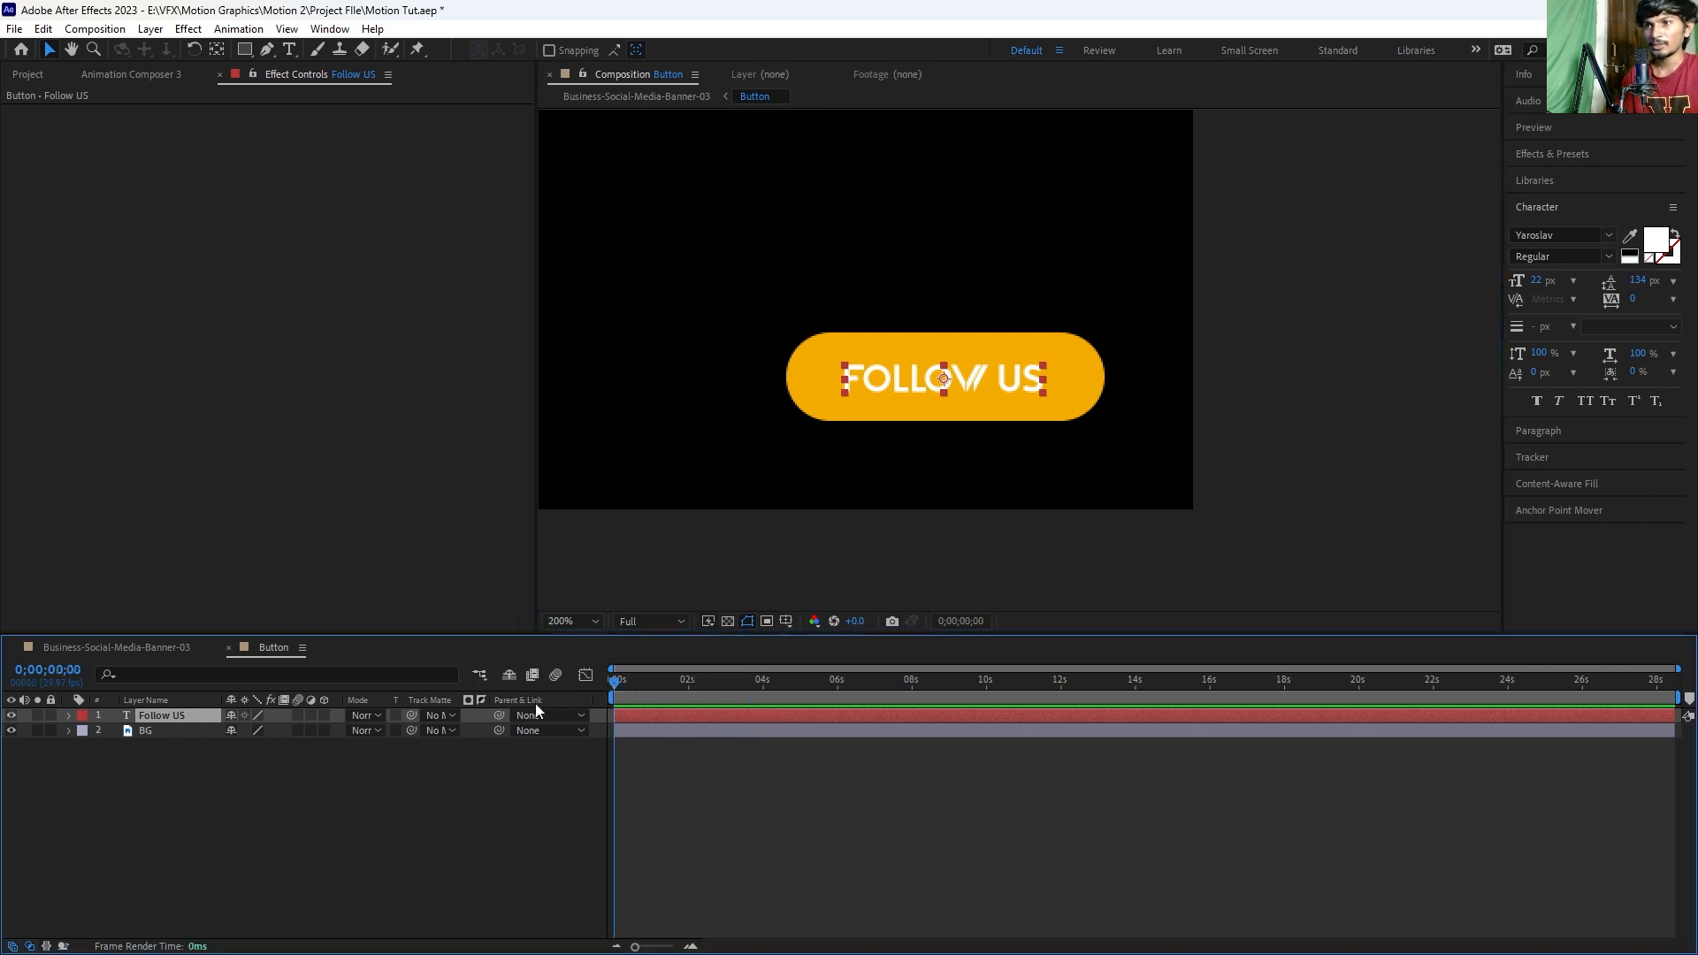
key(s)
click(113, 729)
drag(636, 682, 693, 685)
key(alt+shift+s)
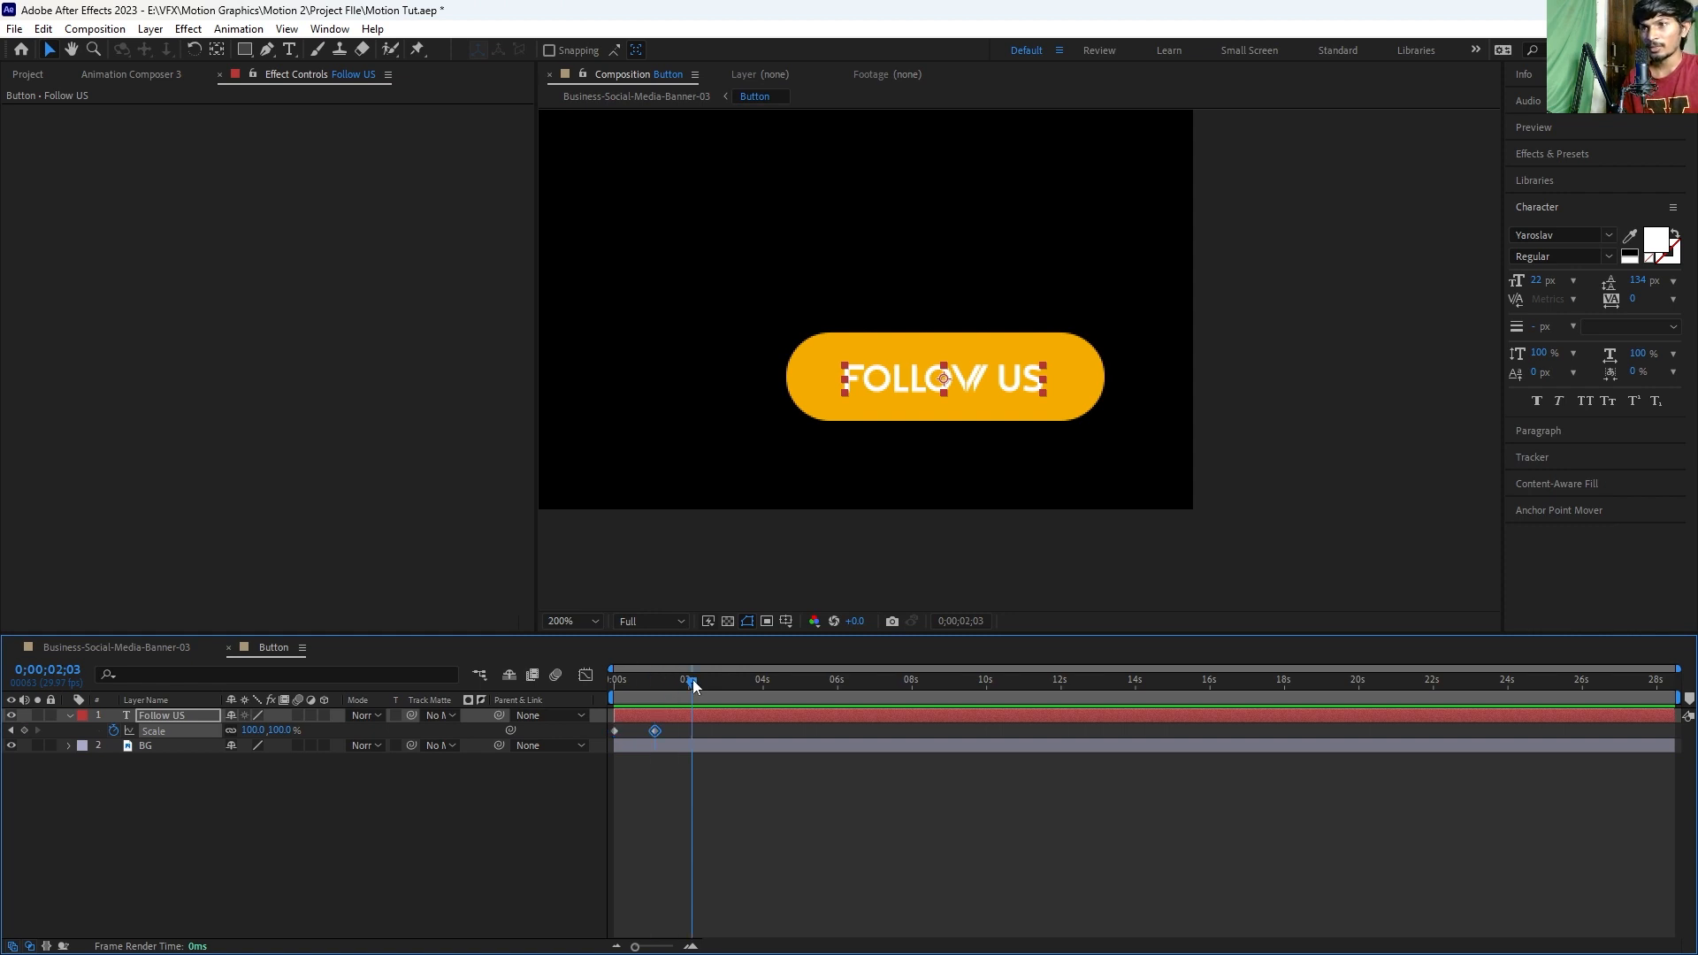
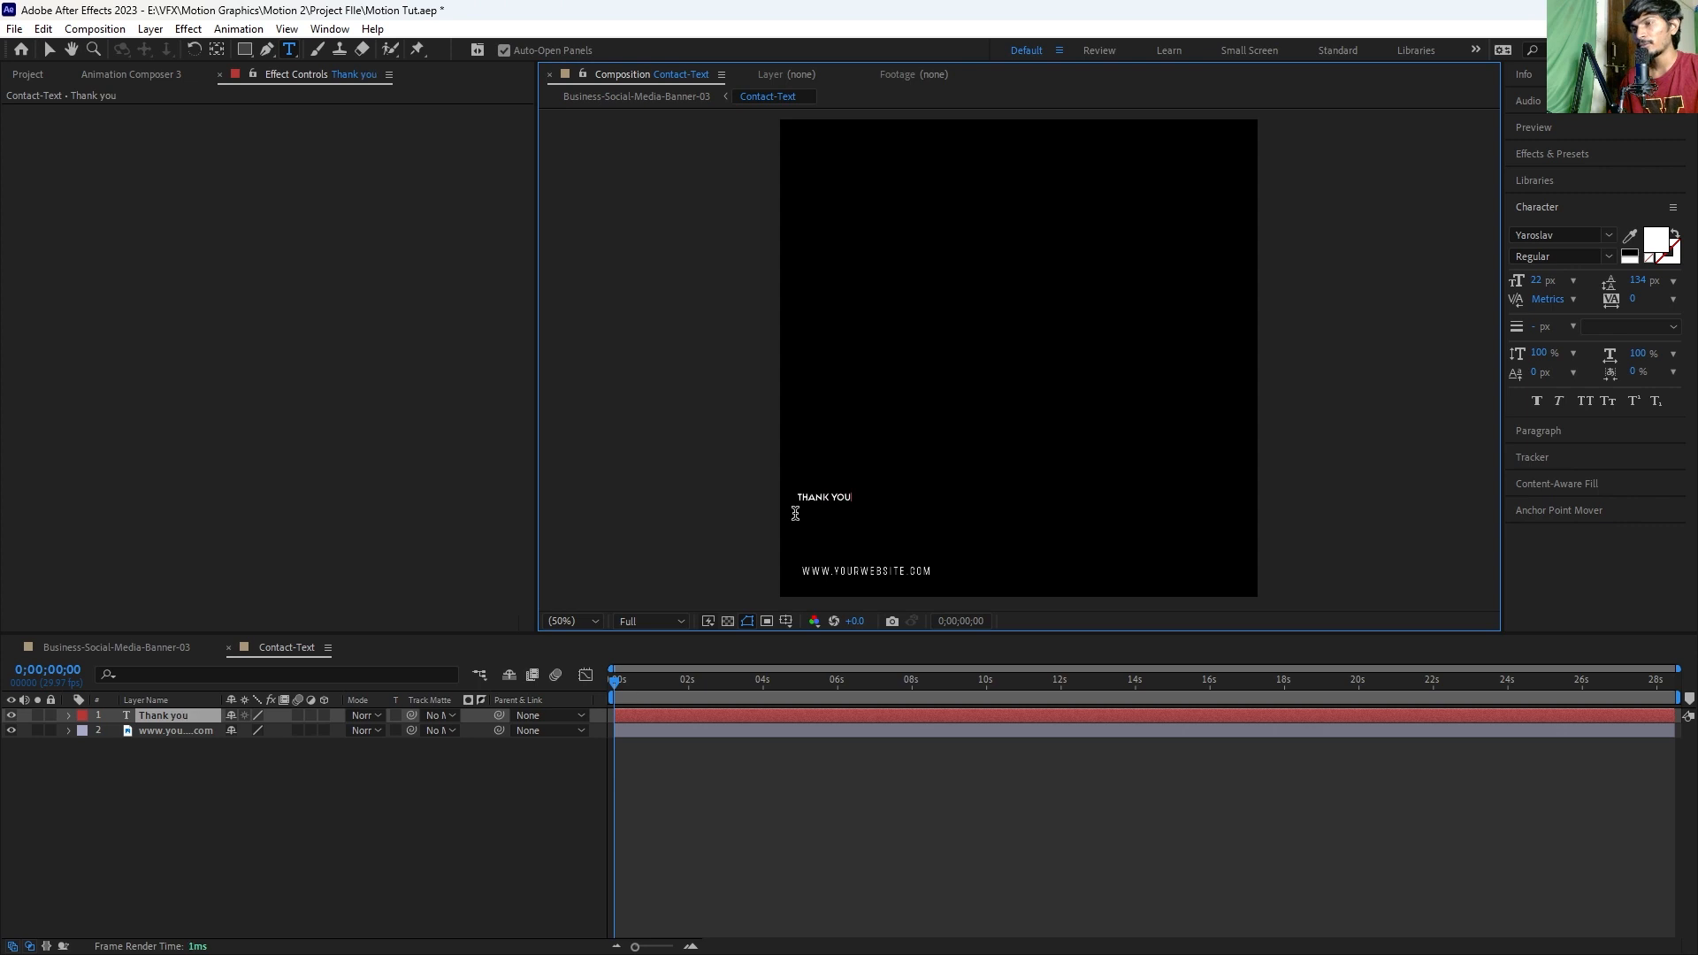
Step: In Contact-Text, complete the text as "Thank you all" and set its font size to 42 px
text(all)
click(708, 751)
click(700, 732)
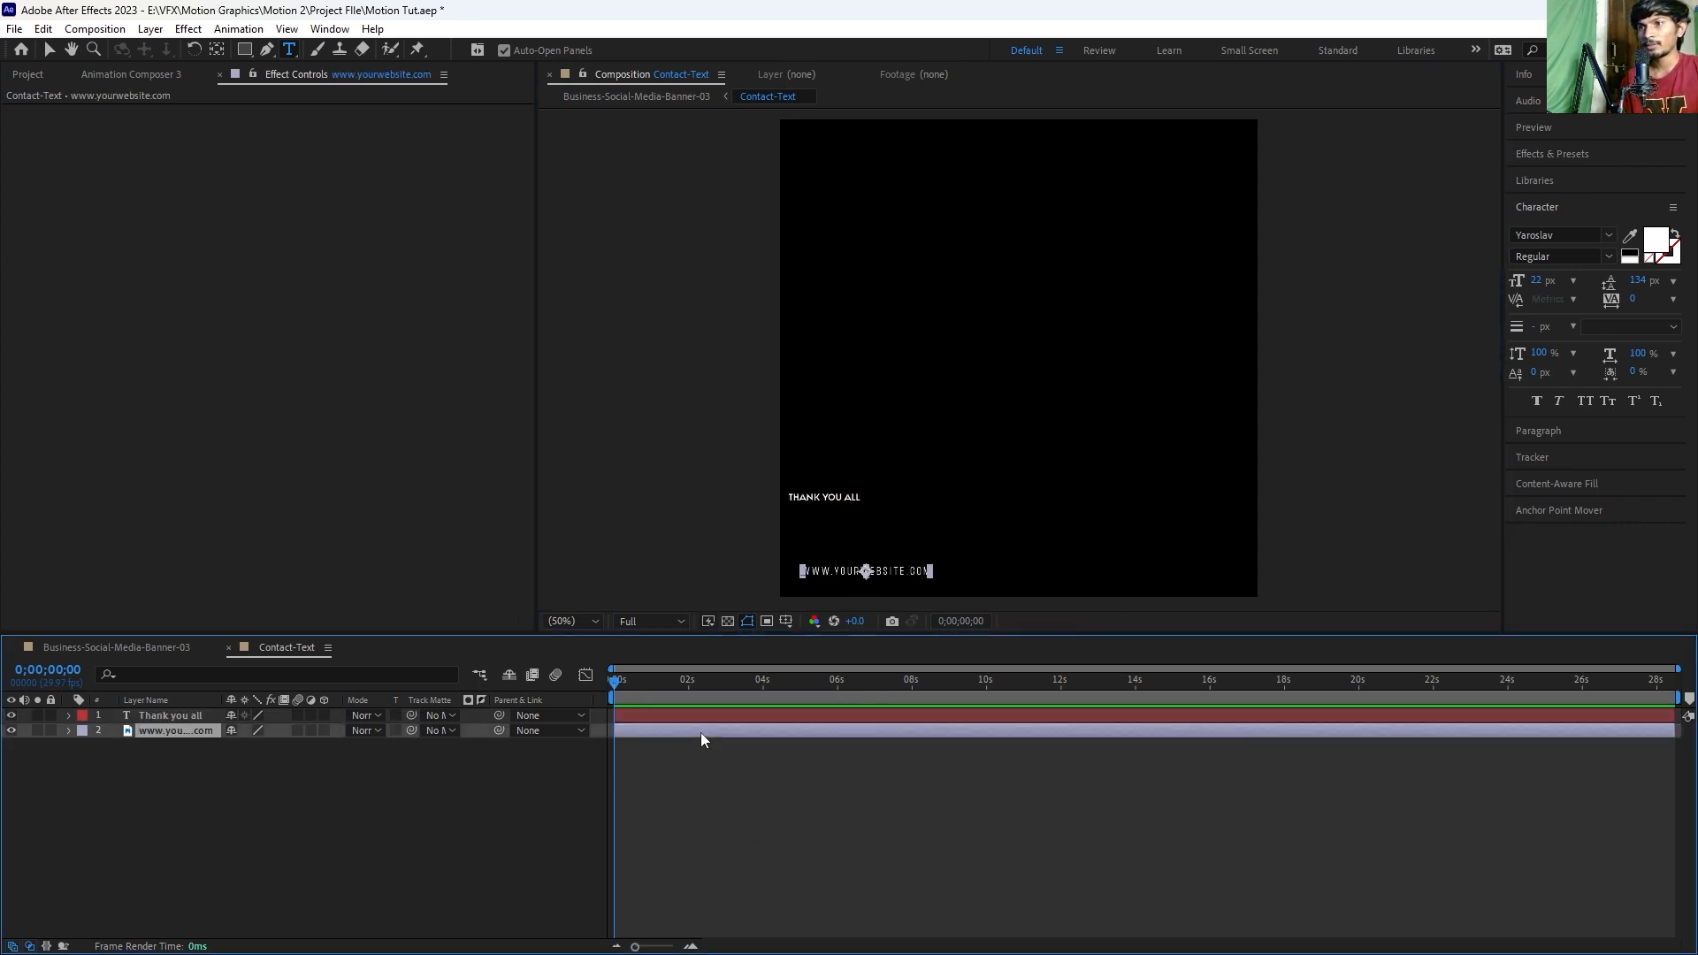
key(v)
click(810, 501)
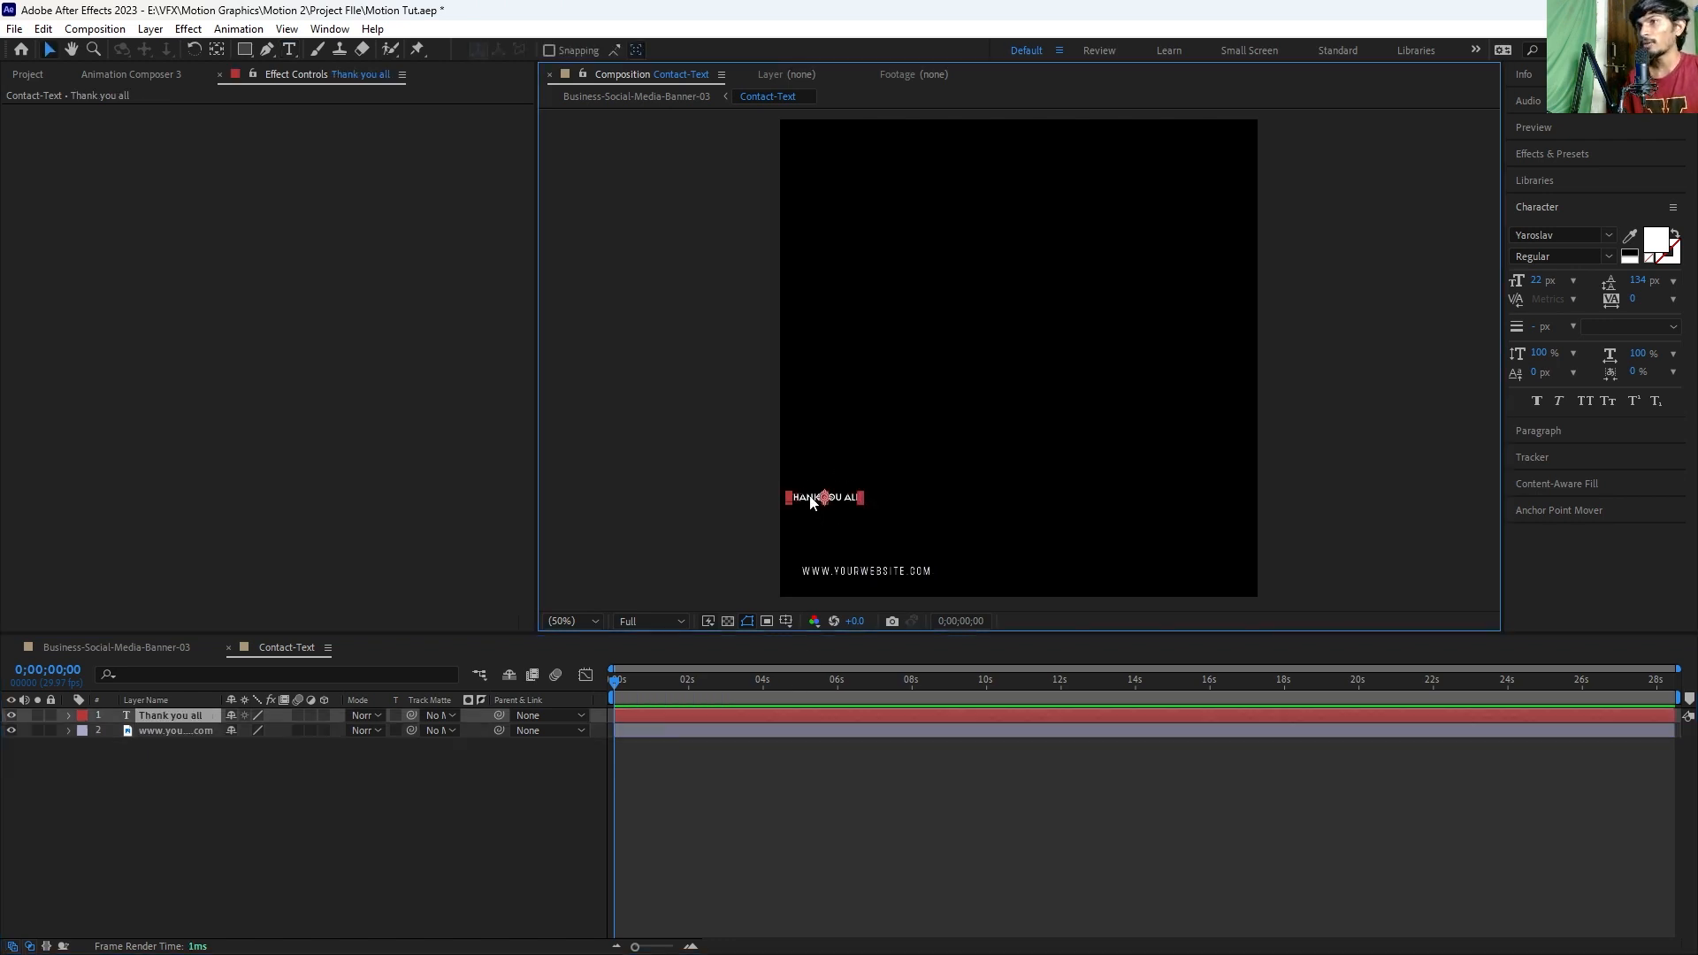
drag(1536, 281, 1563, 280)
click(739, 819)
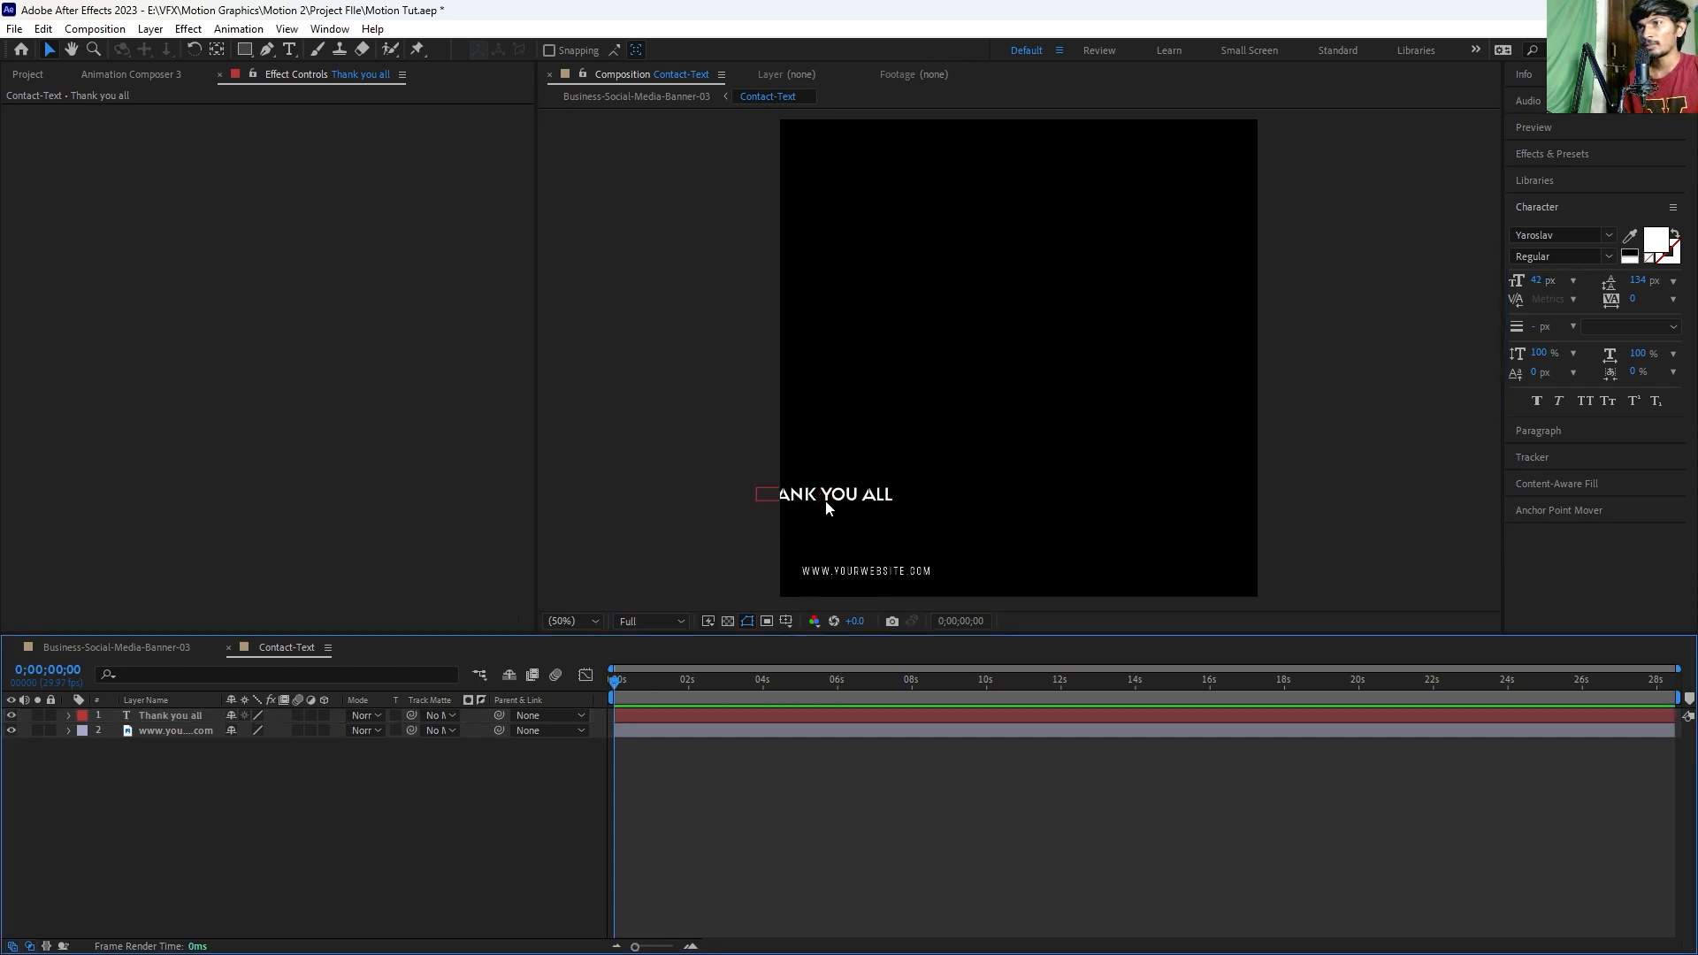
click(856, 505)
drag(856, 505, 887, 554)
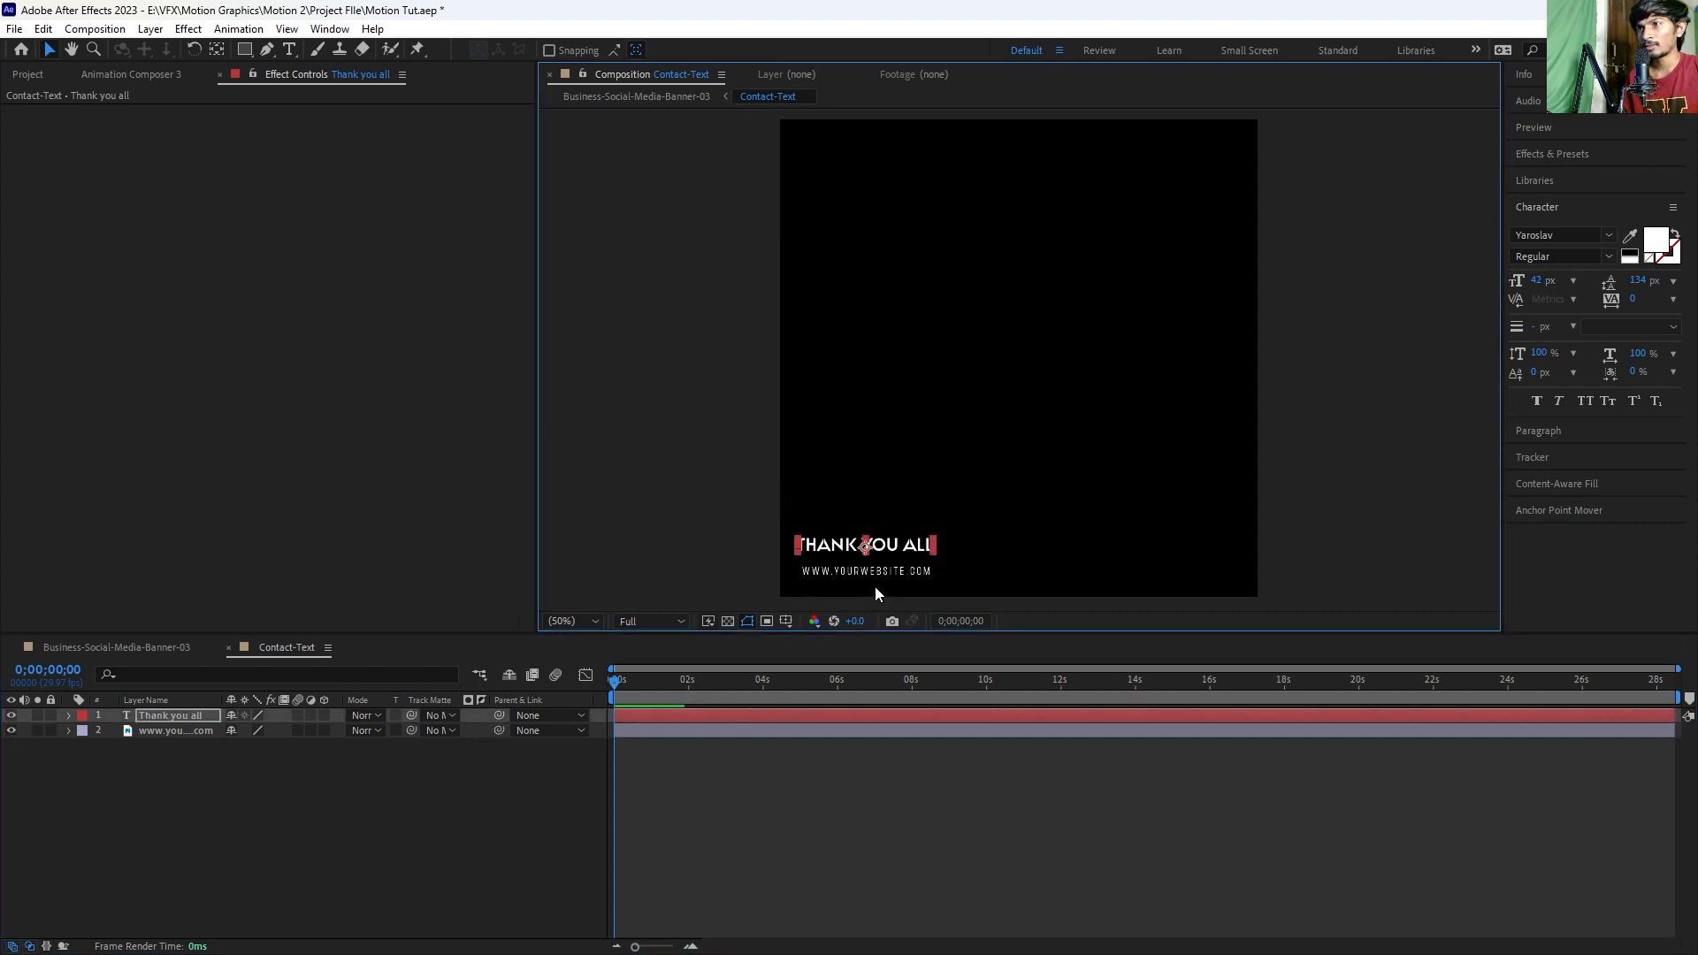
click(872, 576)
key(Delete)
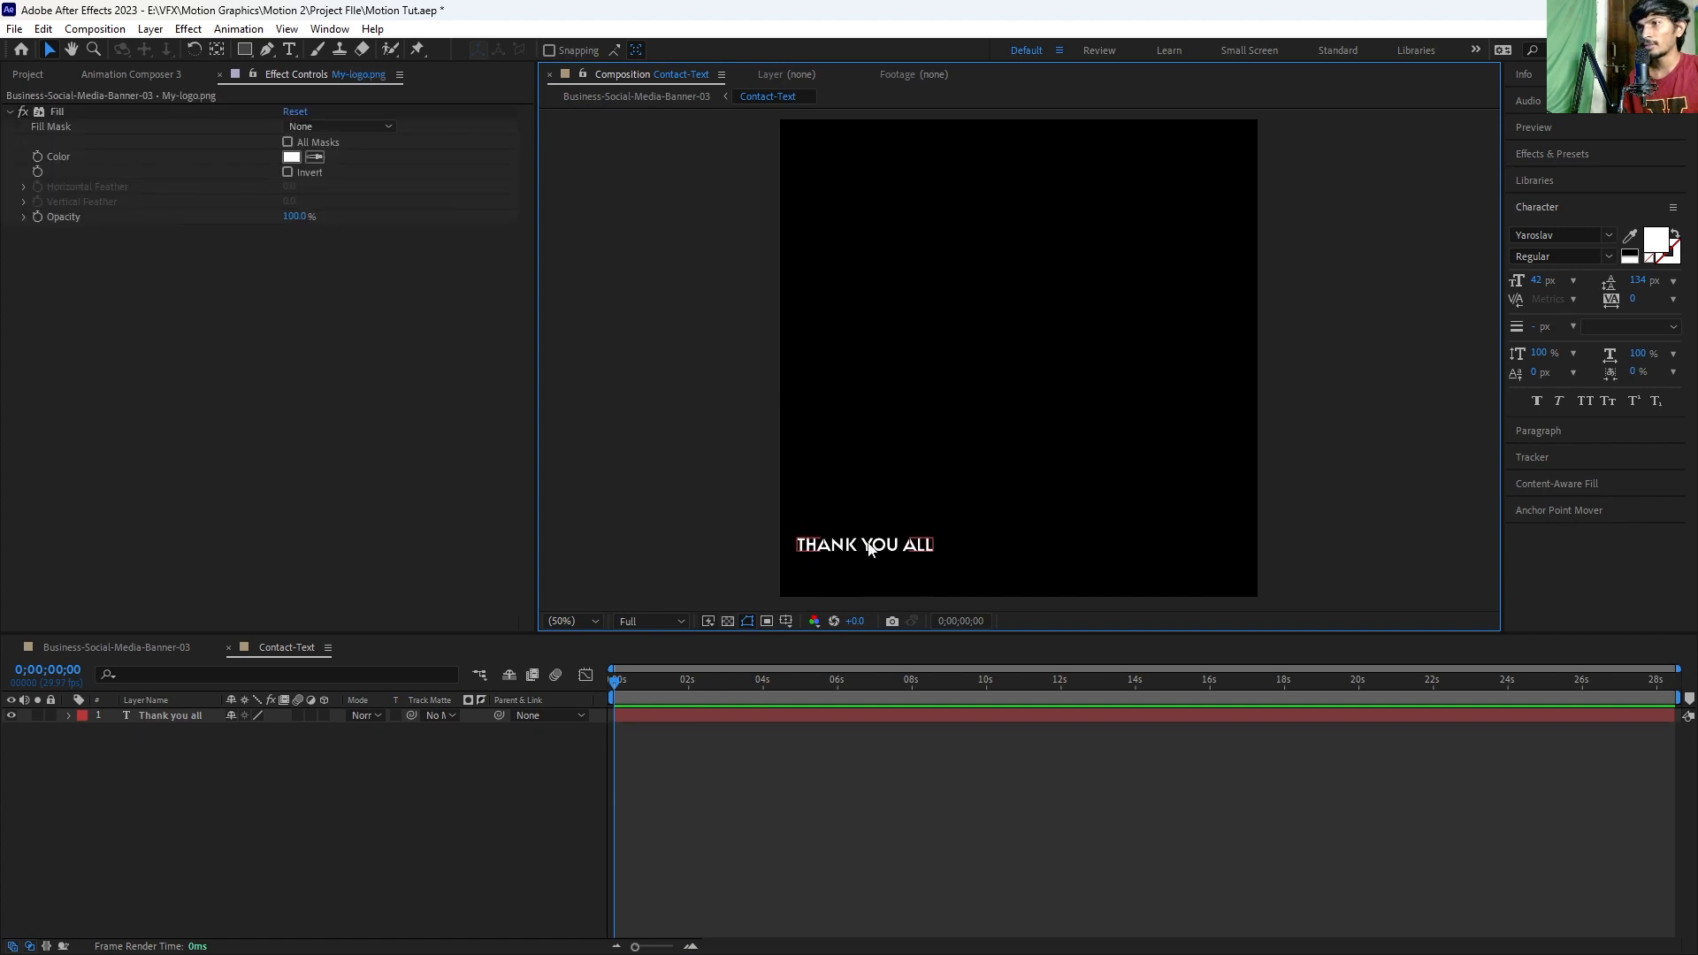
Step: Nudge the Thank you all text down and slightly right into the website line's place, and return to Business-Social-Media-Banner-03
click(868, 547)
key(shift+Down)
key(shift+Down)
key(shift+Down)
key(shift+Right)
key(Down)
key(Down)
key(Left)
key(Left)
key(Left)
key(Left)
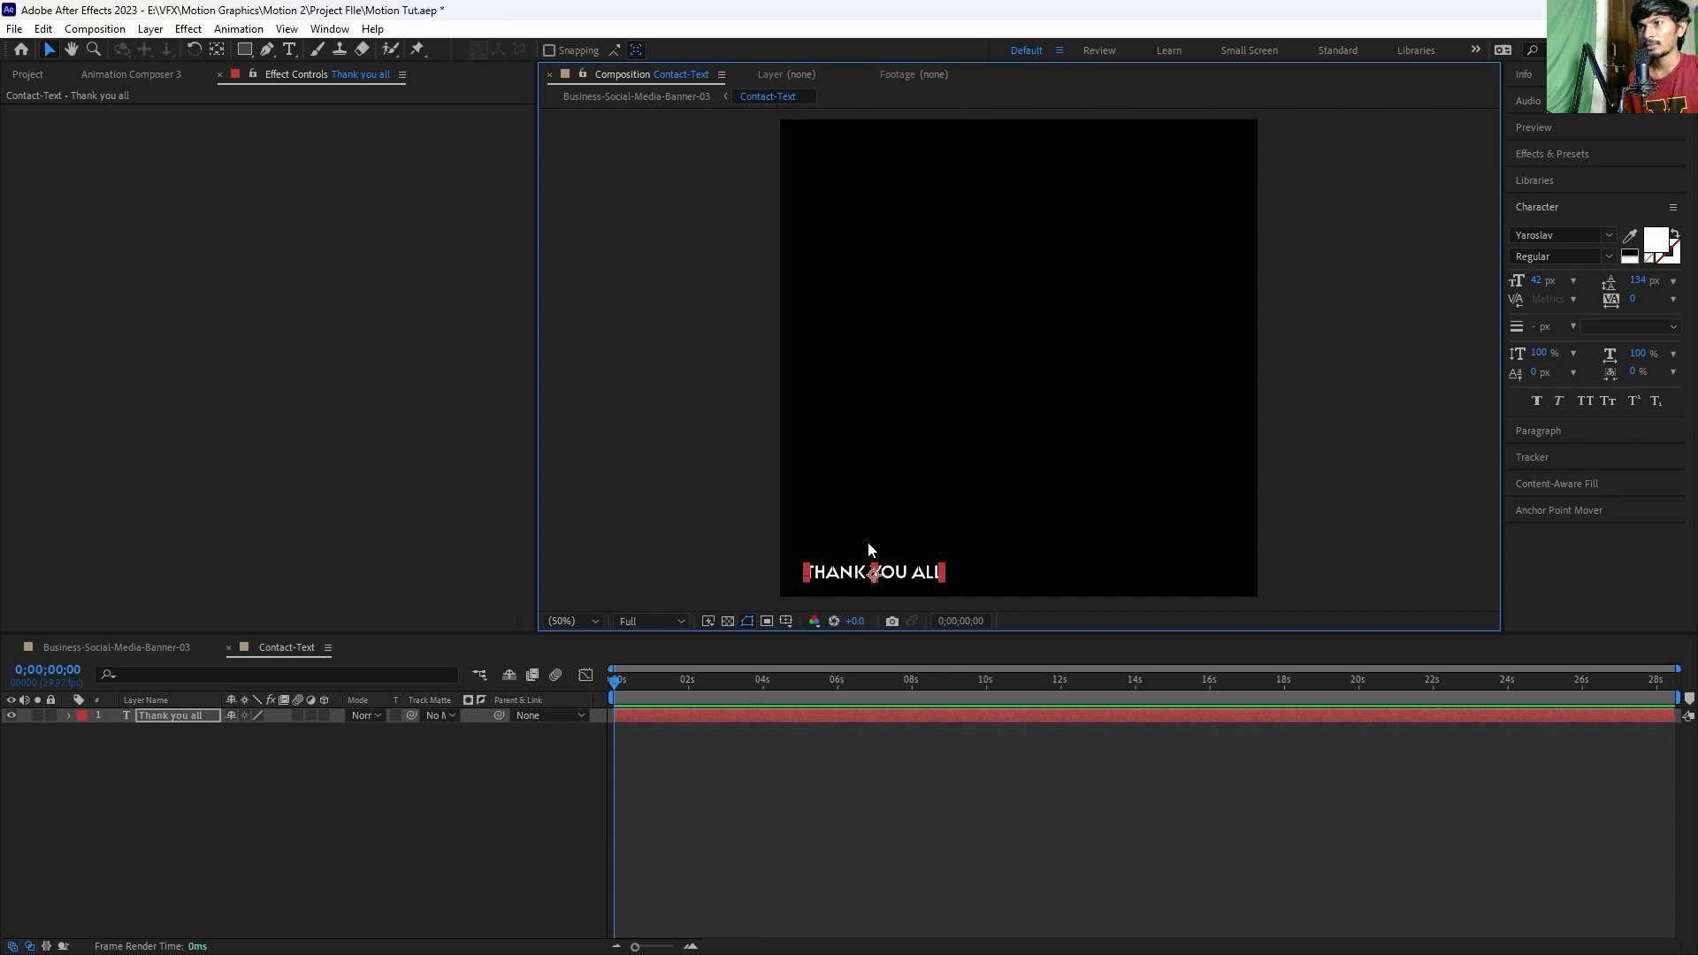
click(734, 777)
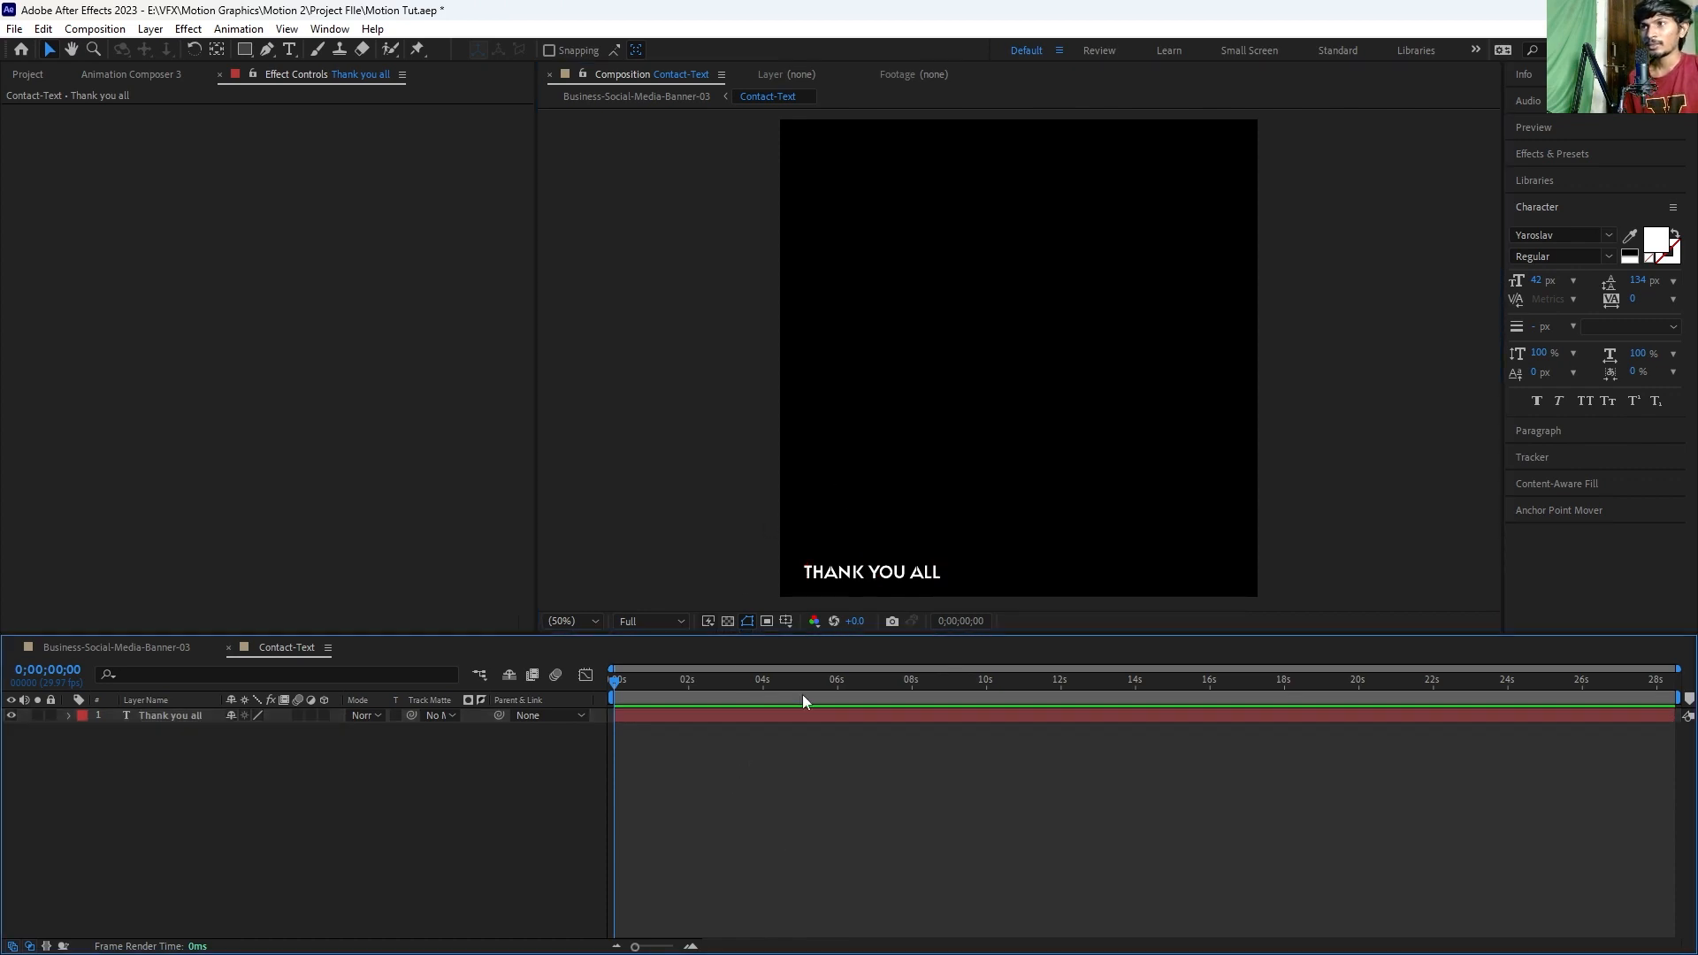
click(228, 648)
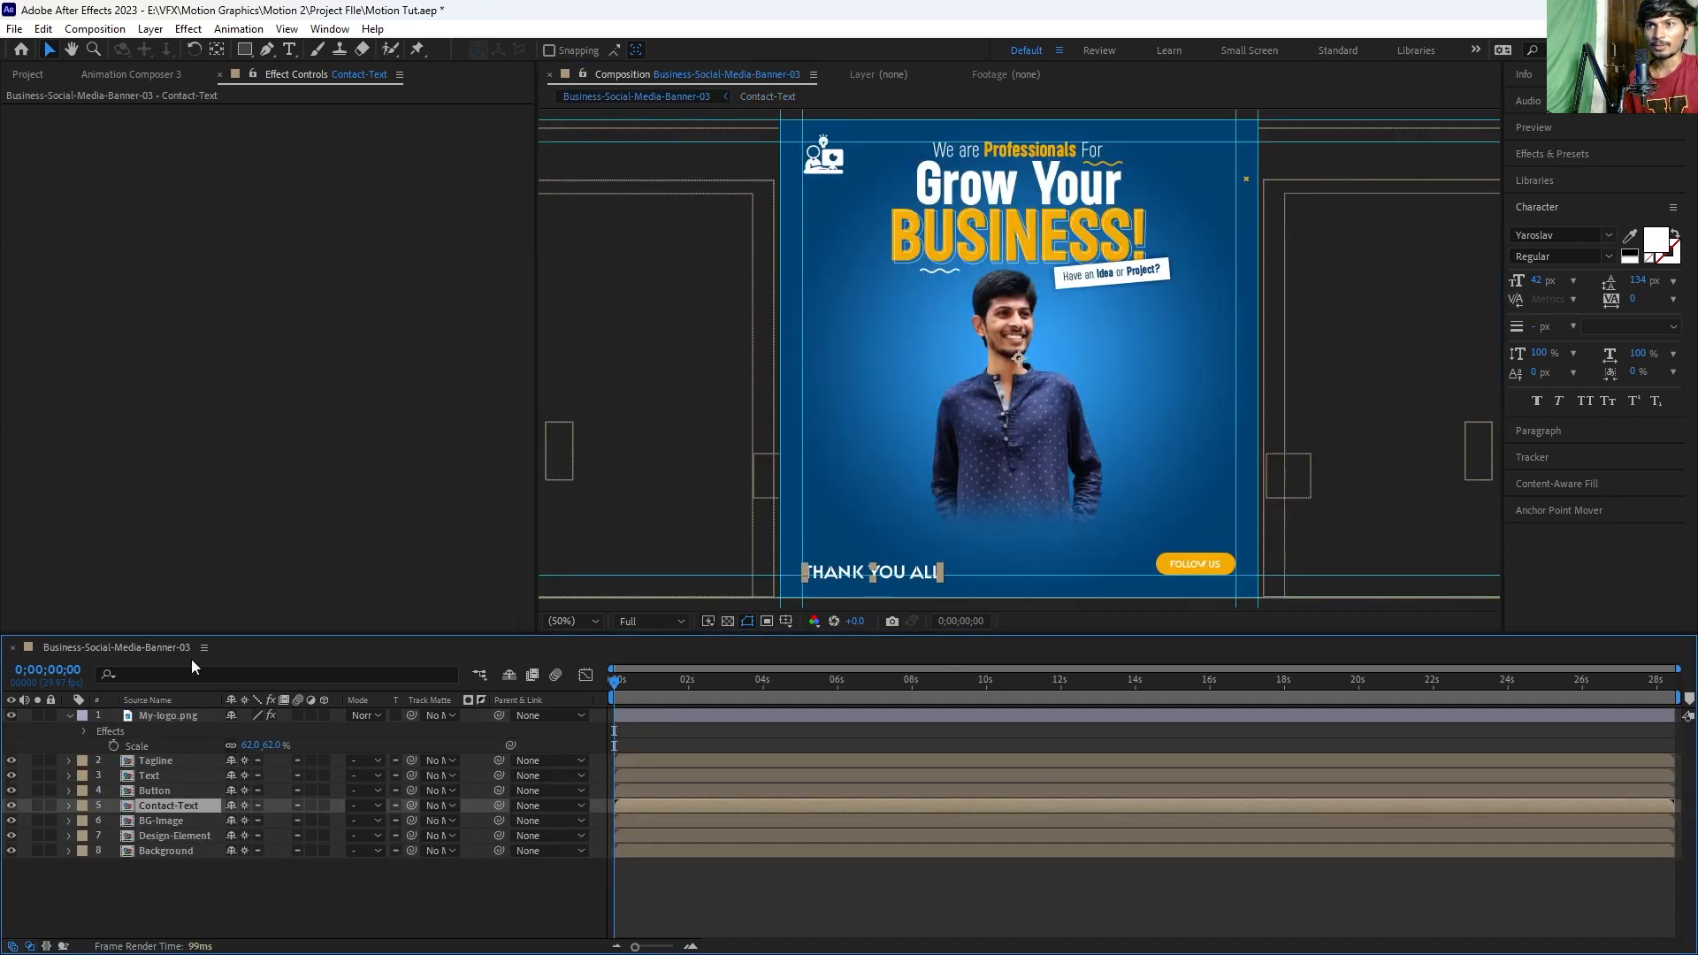
Step: Save the project and review the banner animation by playing it from the start and scrubbing through to about 17 seconds
click(633, 731)
key(ctrl+s)
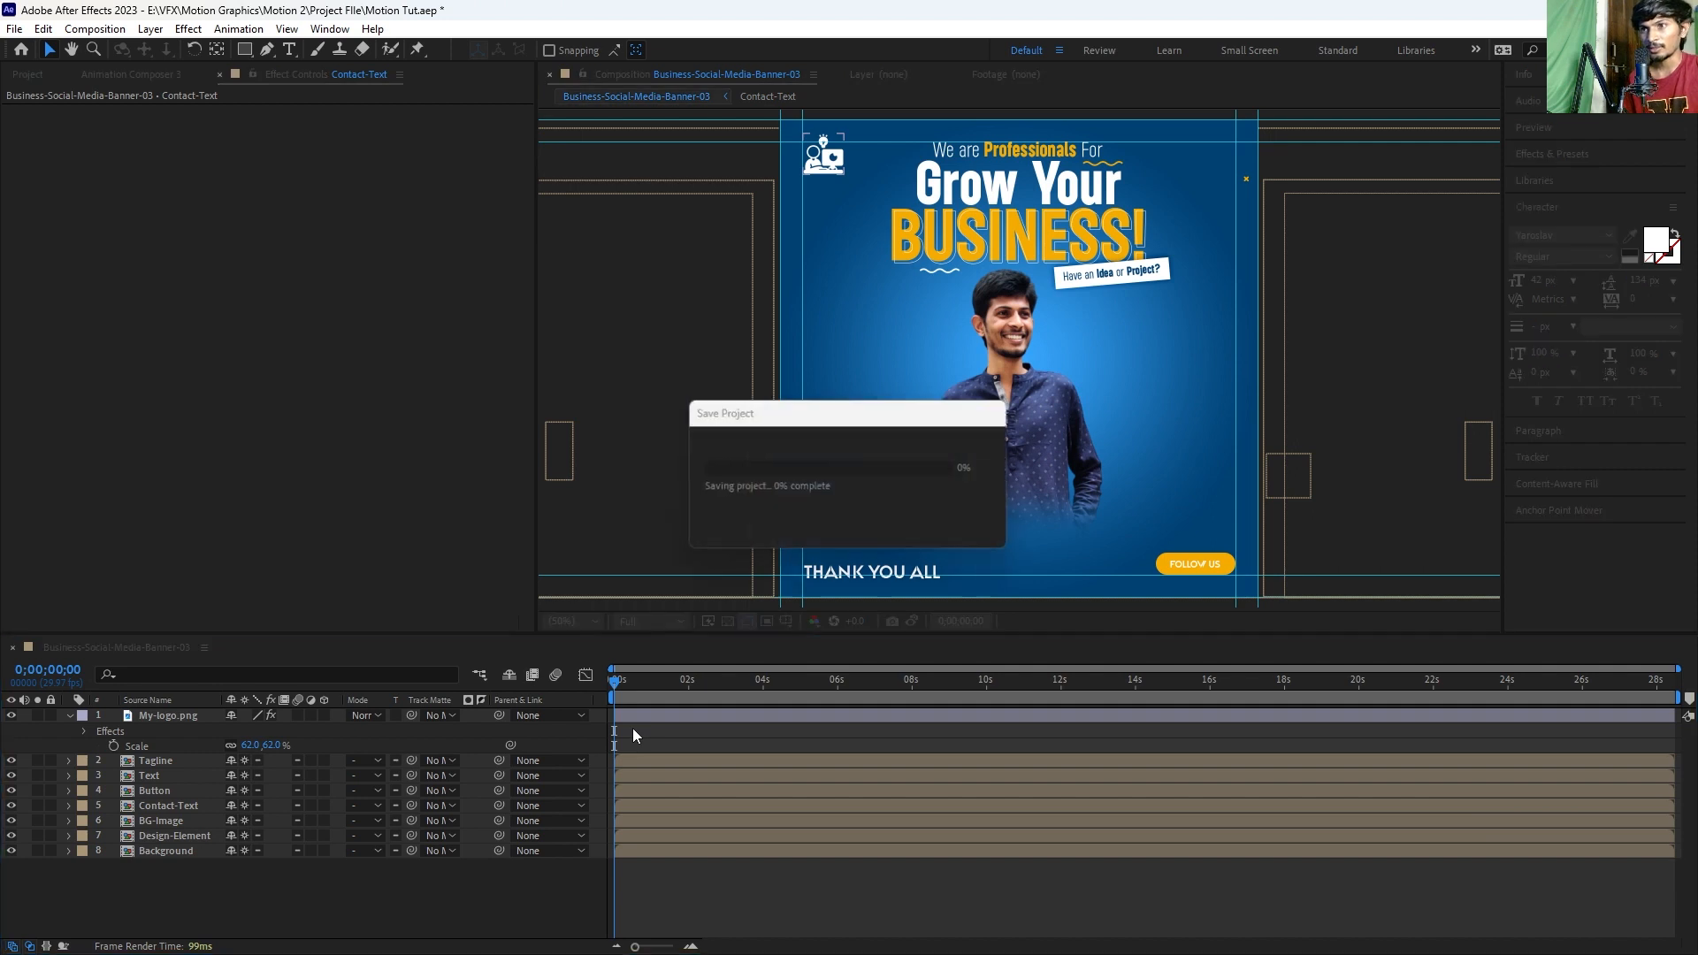
key(space)
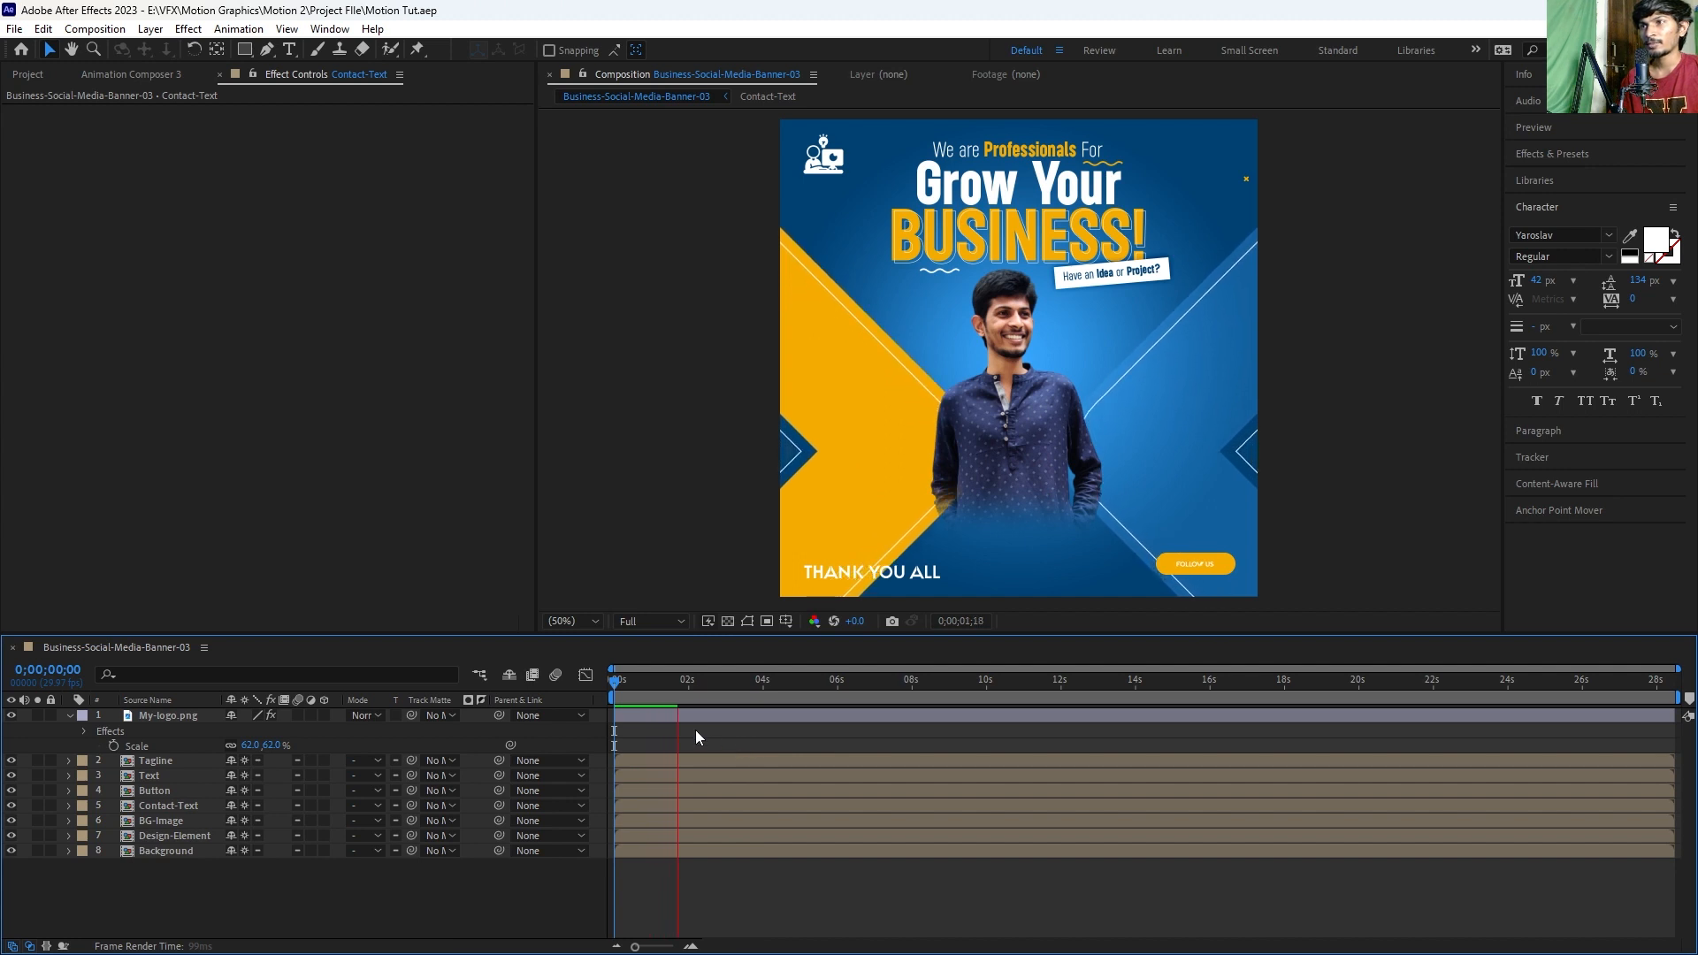
key(space)
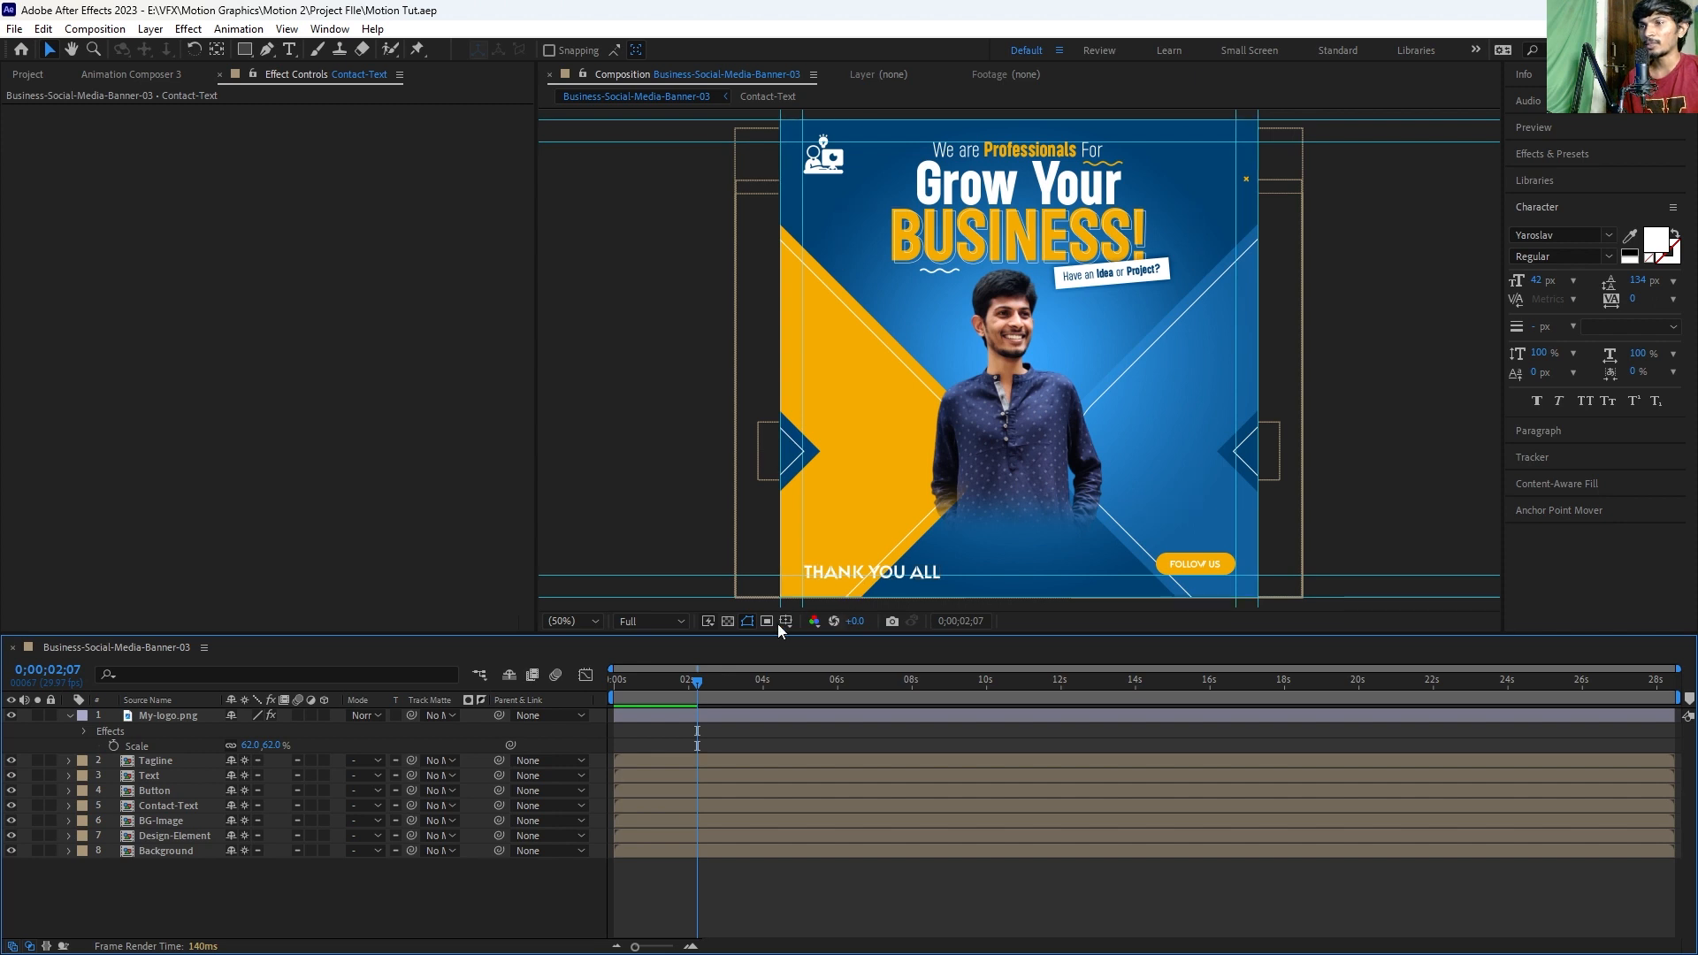
drag(683, 686, 1254, 698)
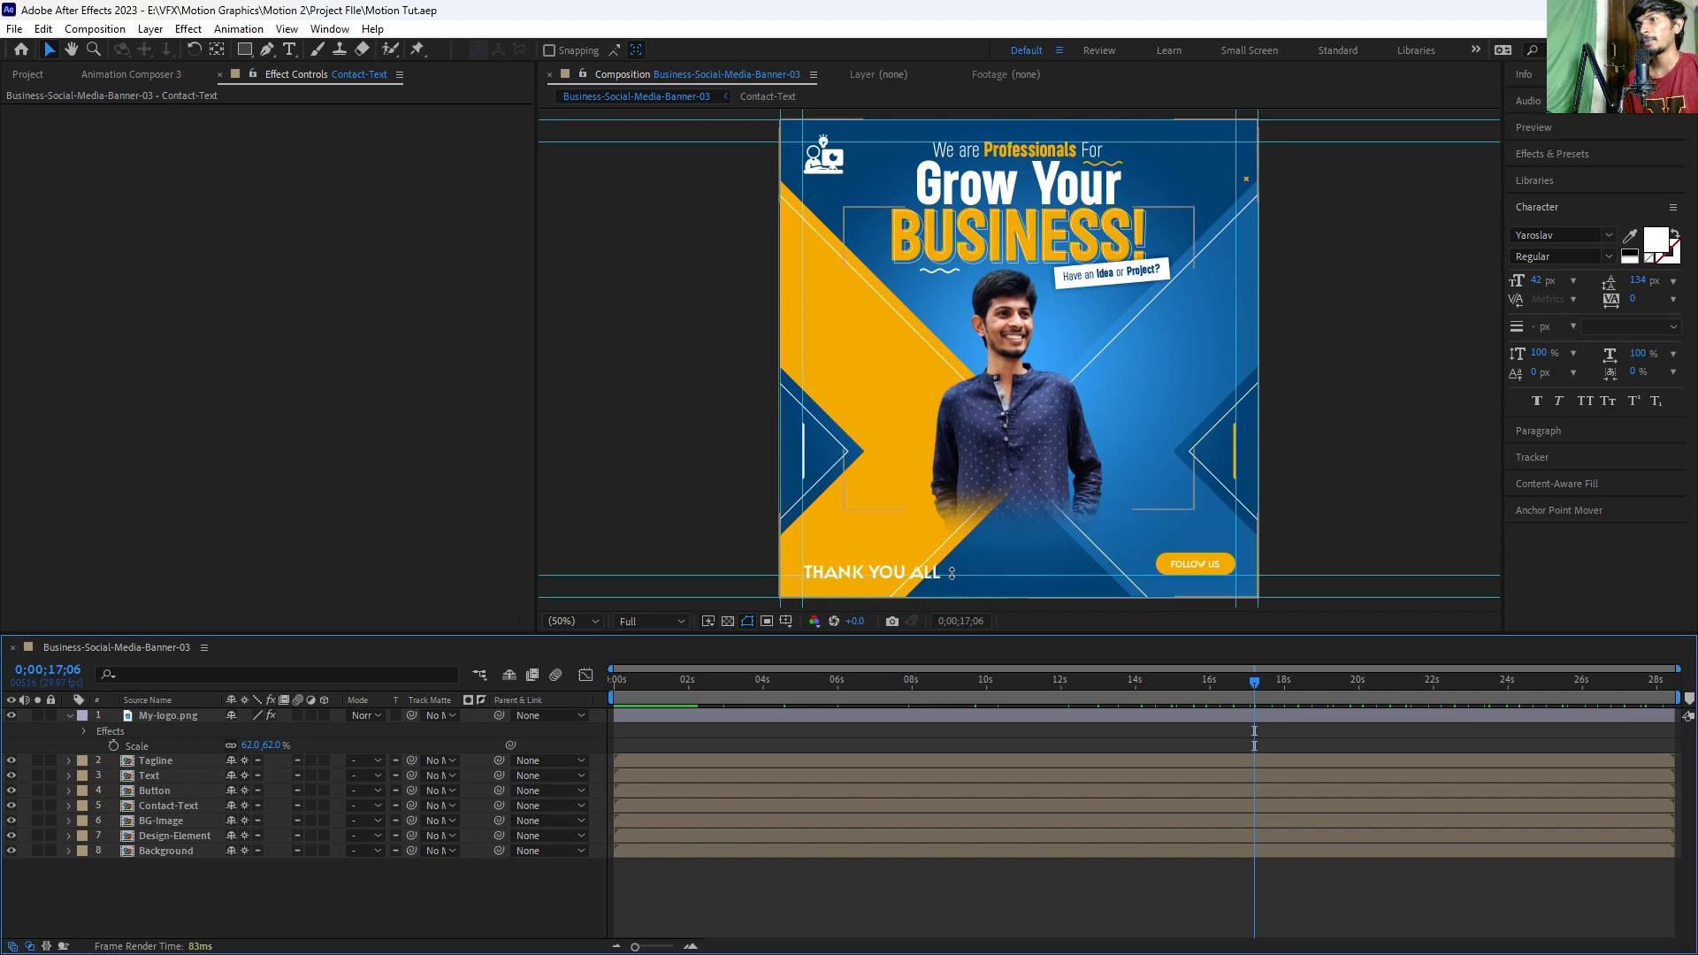
click(903, 573)
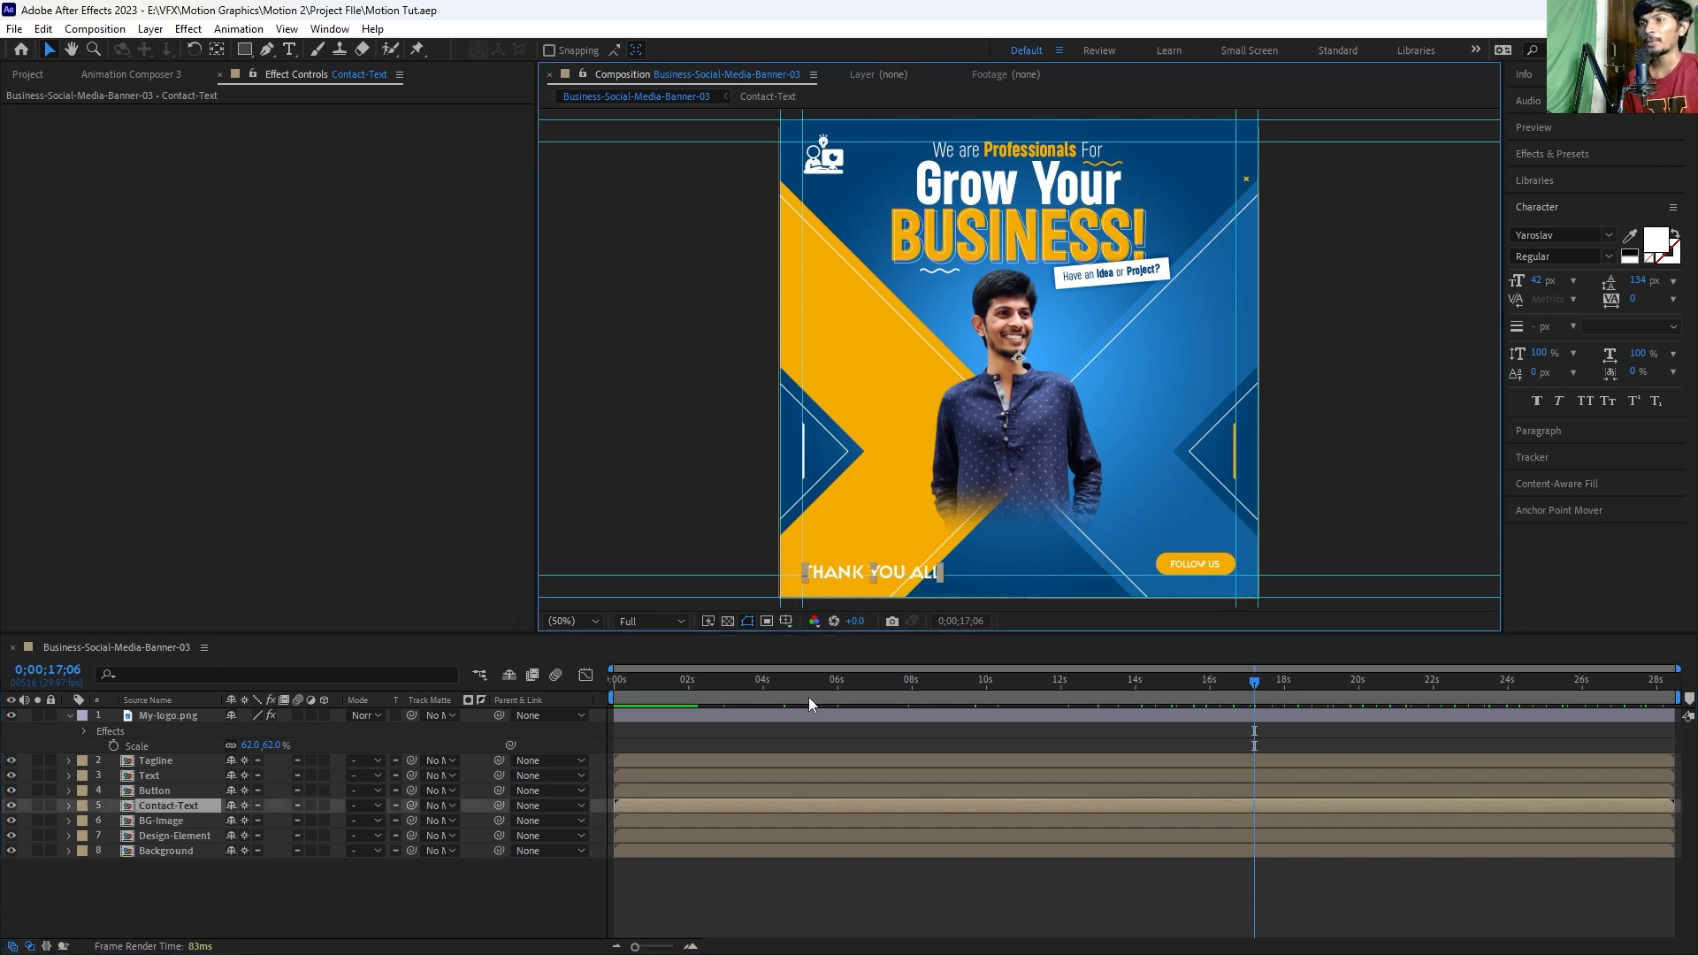
click(772, 740)
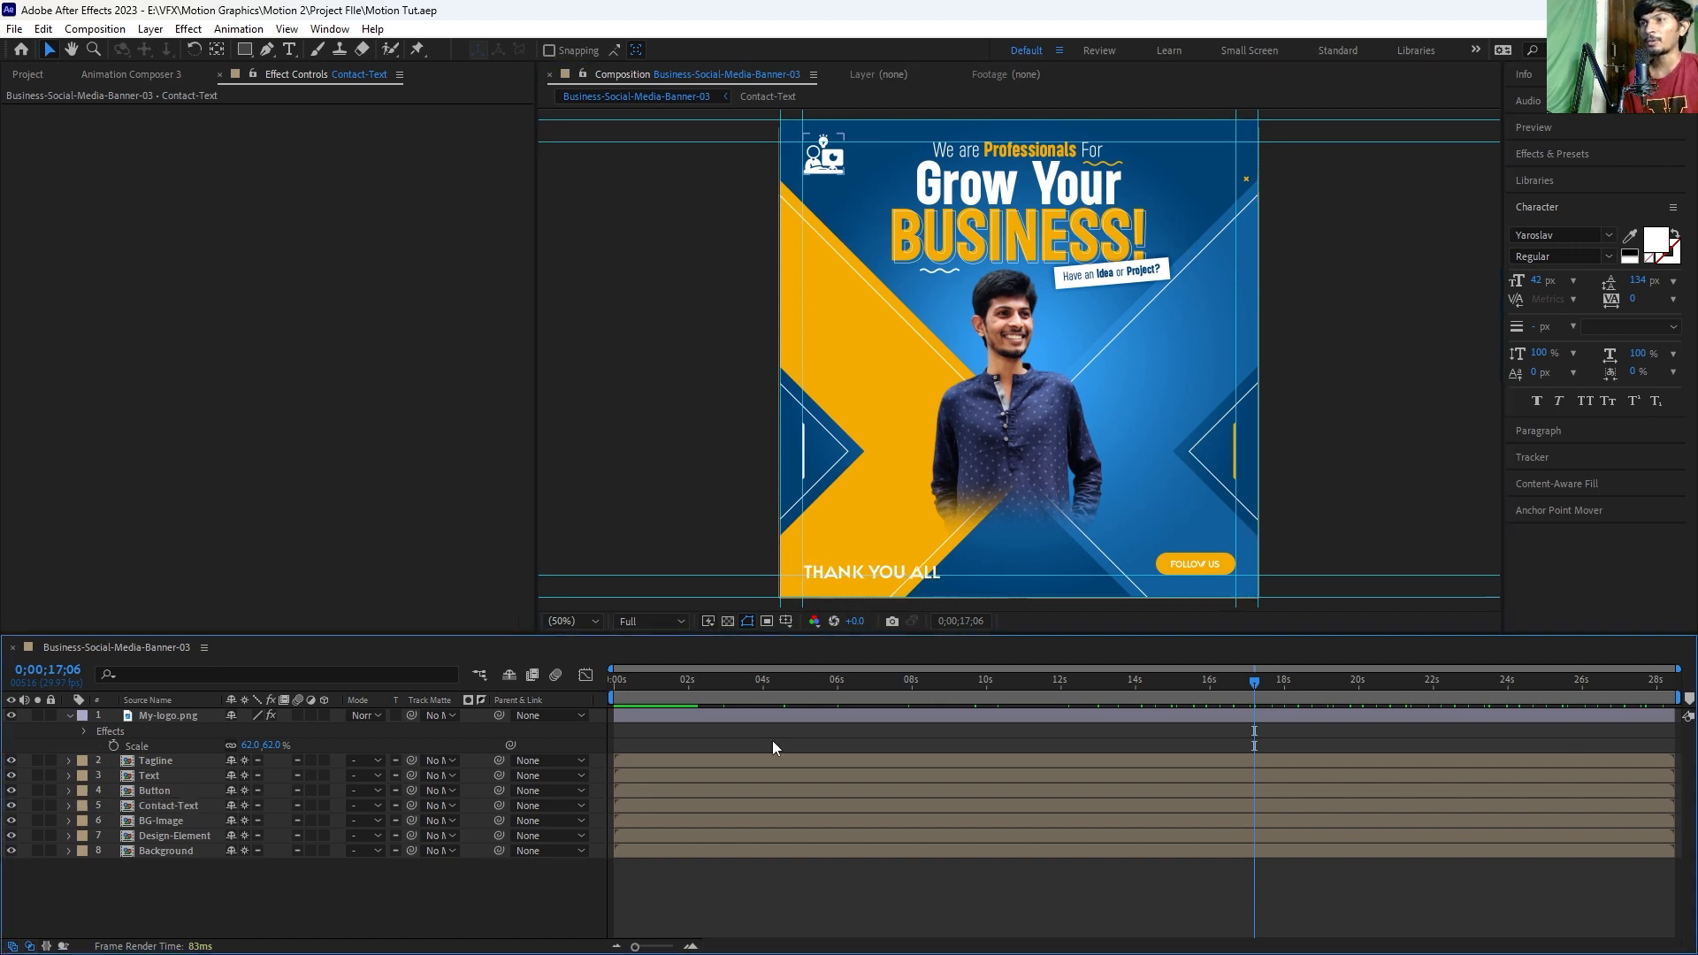
drag(735, 683, 874, 692)
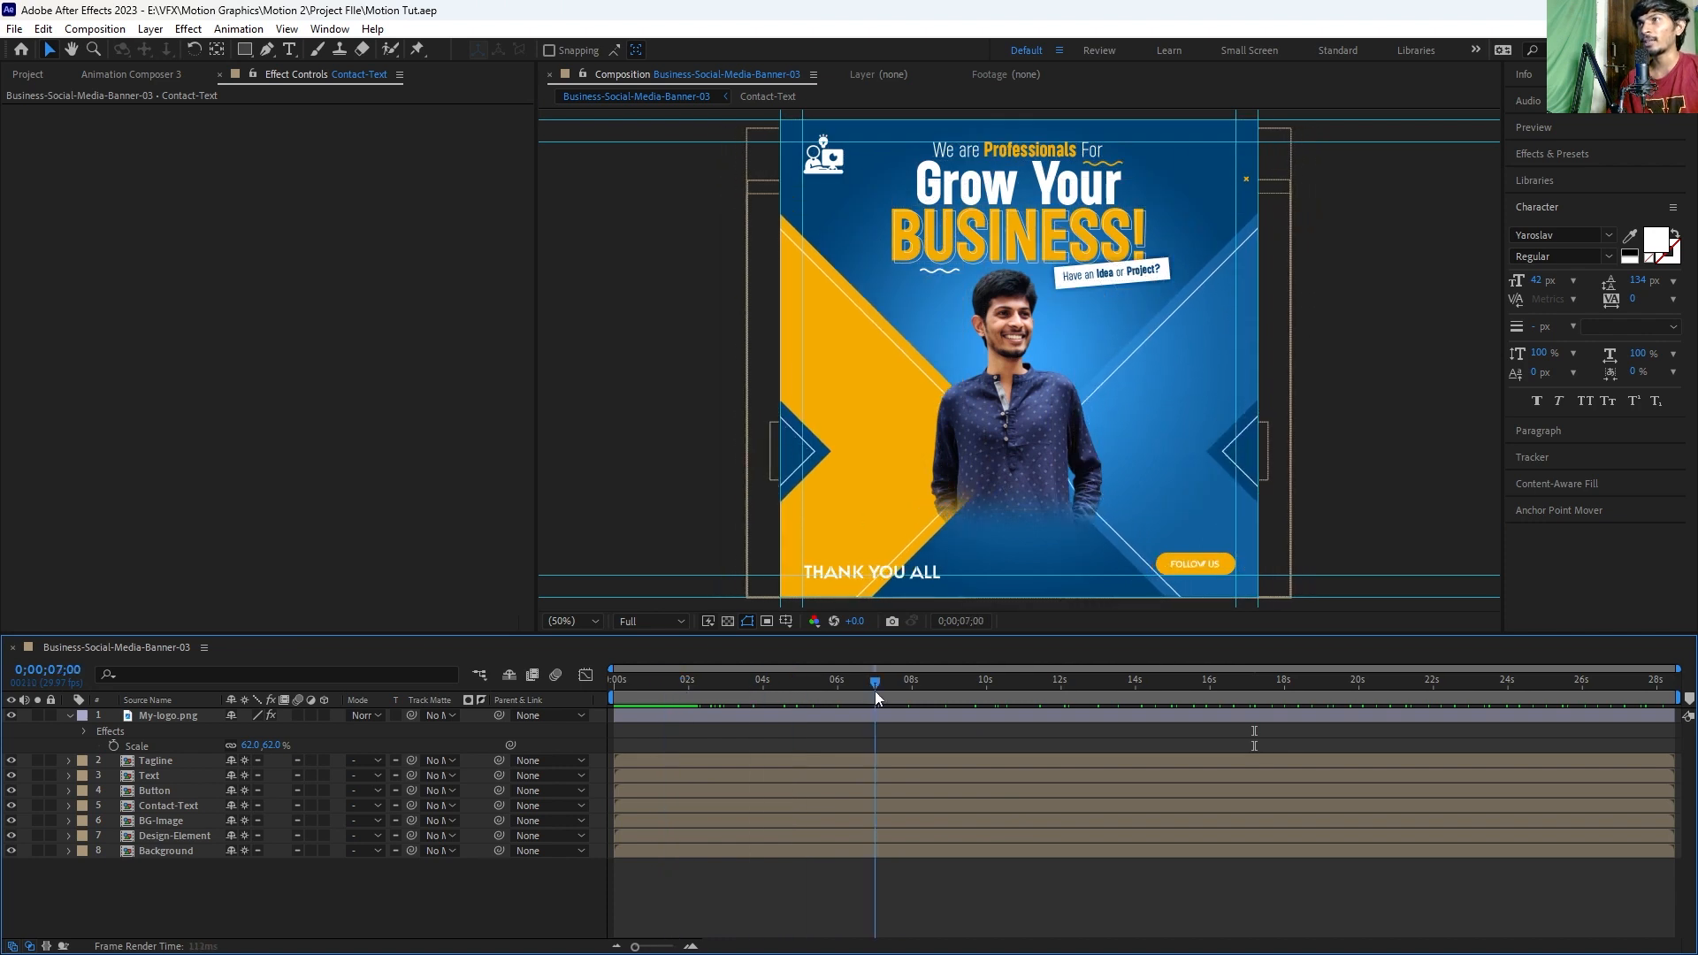
Step: Open the Text composition and add a Position keyframe at 0 seconds to Shape-02, the white wavy line below BUSINESS!
click(992, 189)
double_click(993, 189)
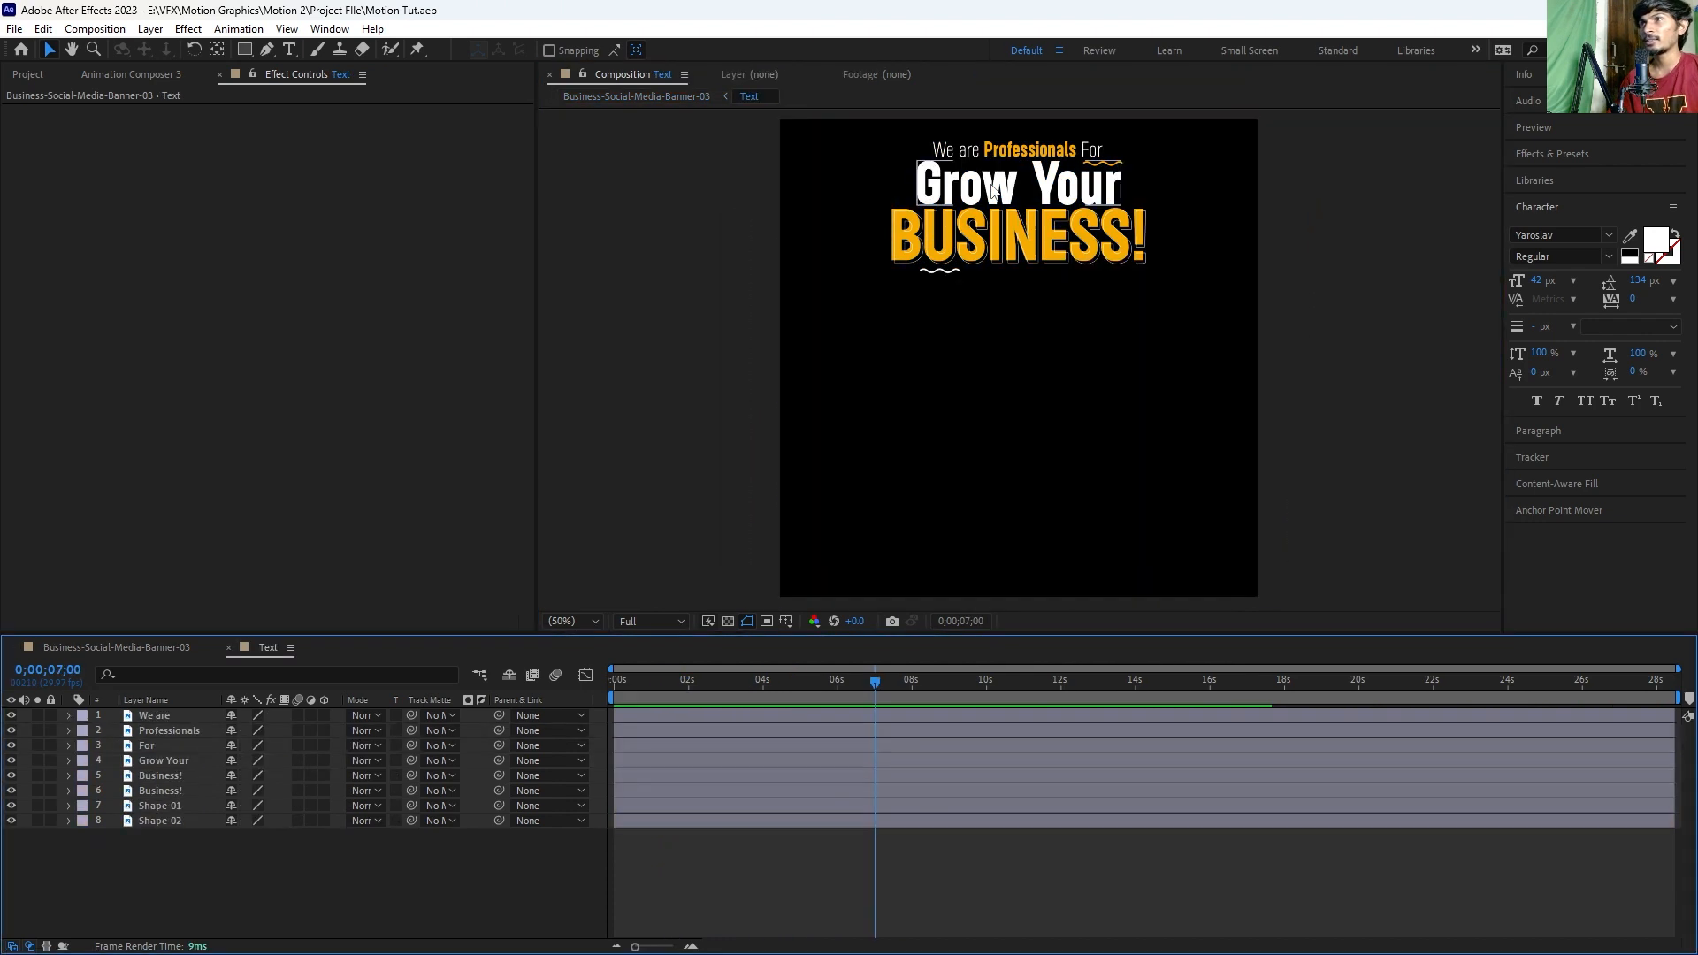
drag(854, 212, 918, 276)
click(939, 274)
click(564, 687)
key(Home)
key(p)
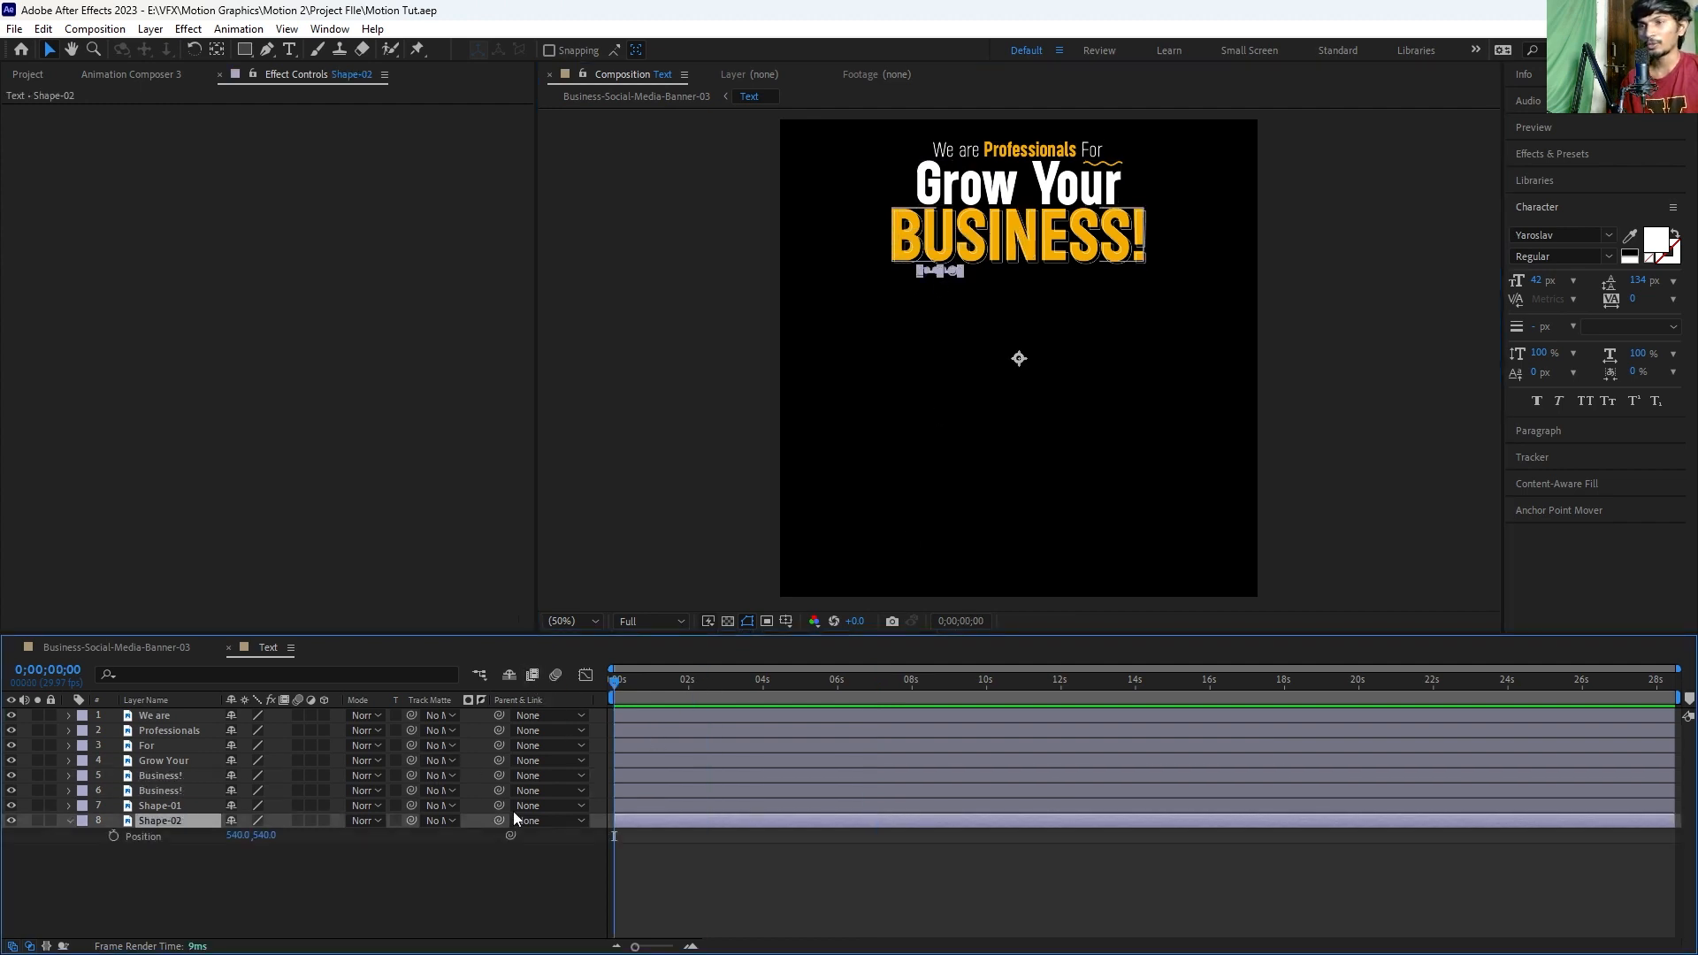
click(112, 836)
Step: Return to 0 seconds and center Shape-02's anchor point on the wavy line
drag(662, 677, 983, 698)
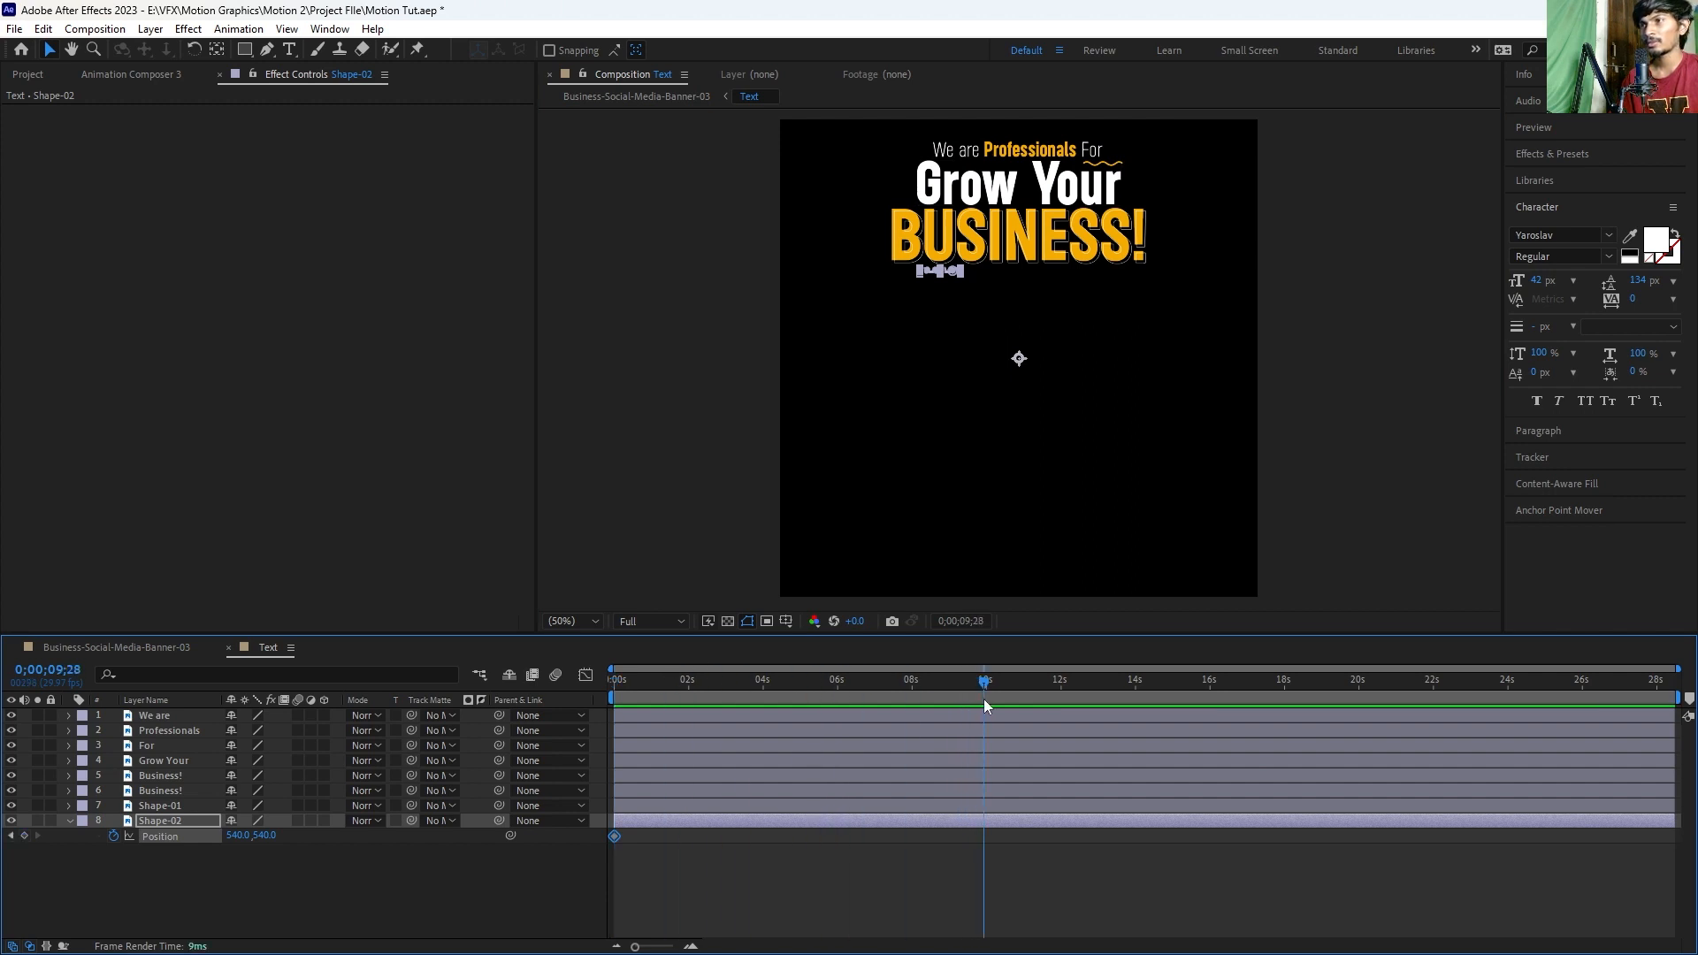
drag(676, 677, 553, 687)
key(ctrl+alt+Home)
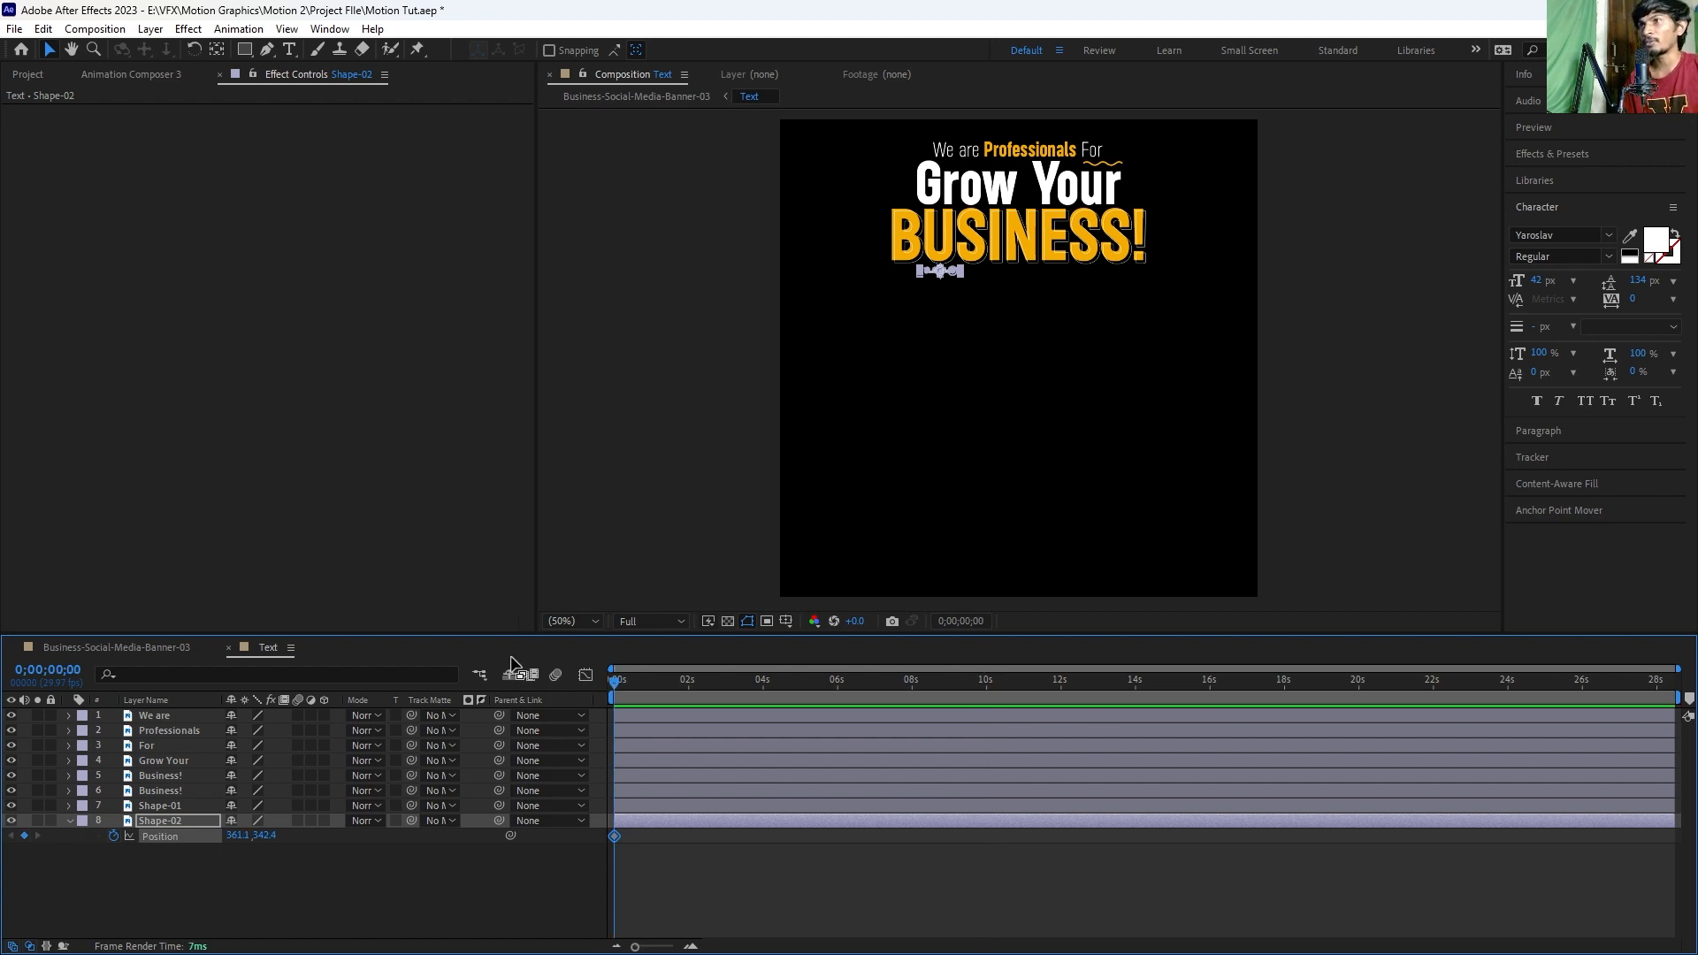
Step: At about 10 seconds, move Shape-02 horizontally to position 761.1, 342.4, under the end of BUSINESS!, creating its second Position keyframe
drag(830, 687, 987, 689)
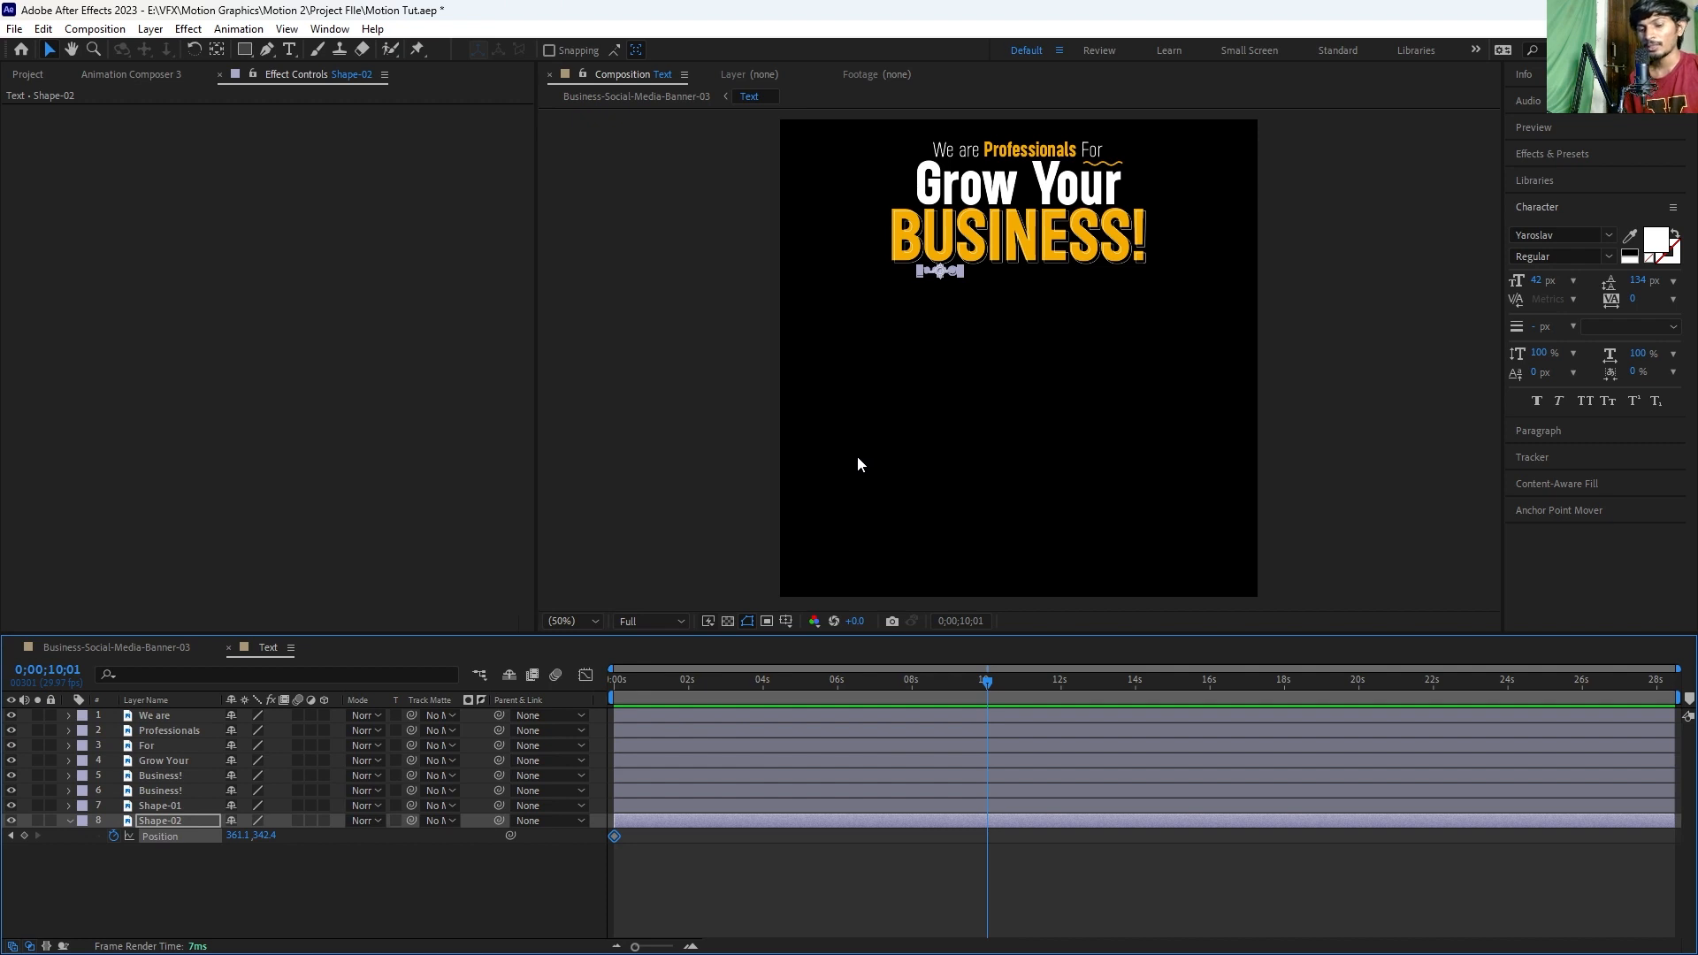
key(shift+Right)
key(shift+Right)
key(shift+Right)
key(shift+Right)
key(shift+Right)
key(shift+Right)
key(shift+Right)
key(shift+Right)
key(shift+Right)
key(shift+Right)
key(shift+Right)
key(shift+Right)
key(shift+Right)
key(shift+Right)
key(shift+Right)
key(shift+Right)
key(shift+Right)
key(shift+Right)
key(shift+Right)
key(shift+Right)
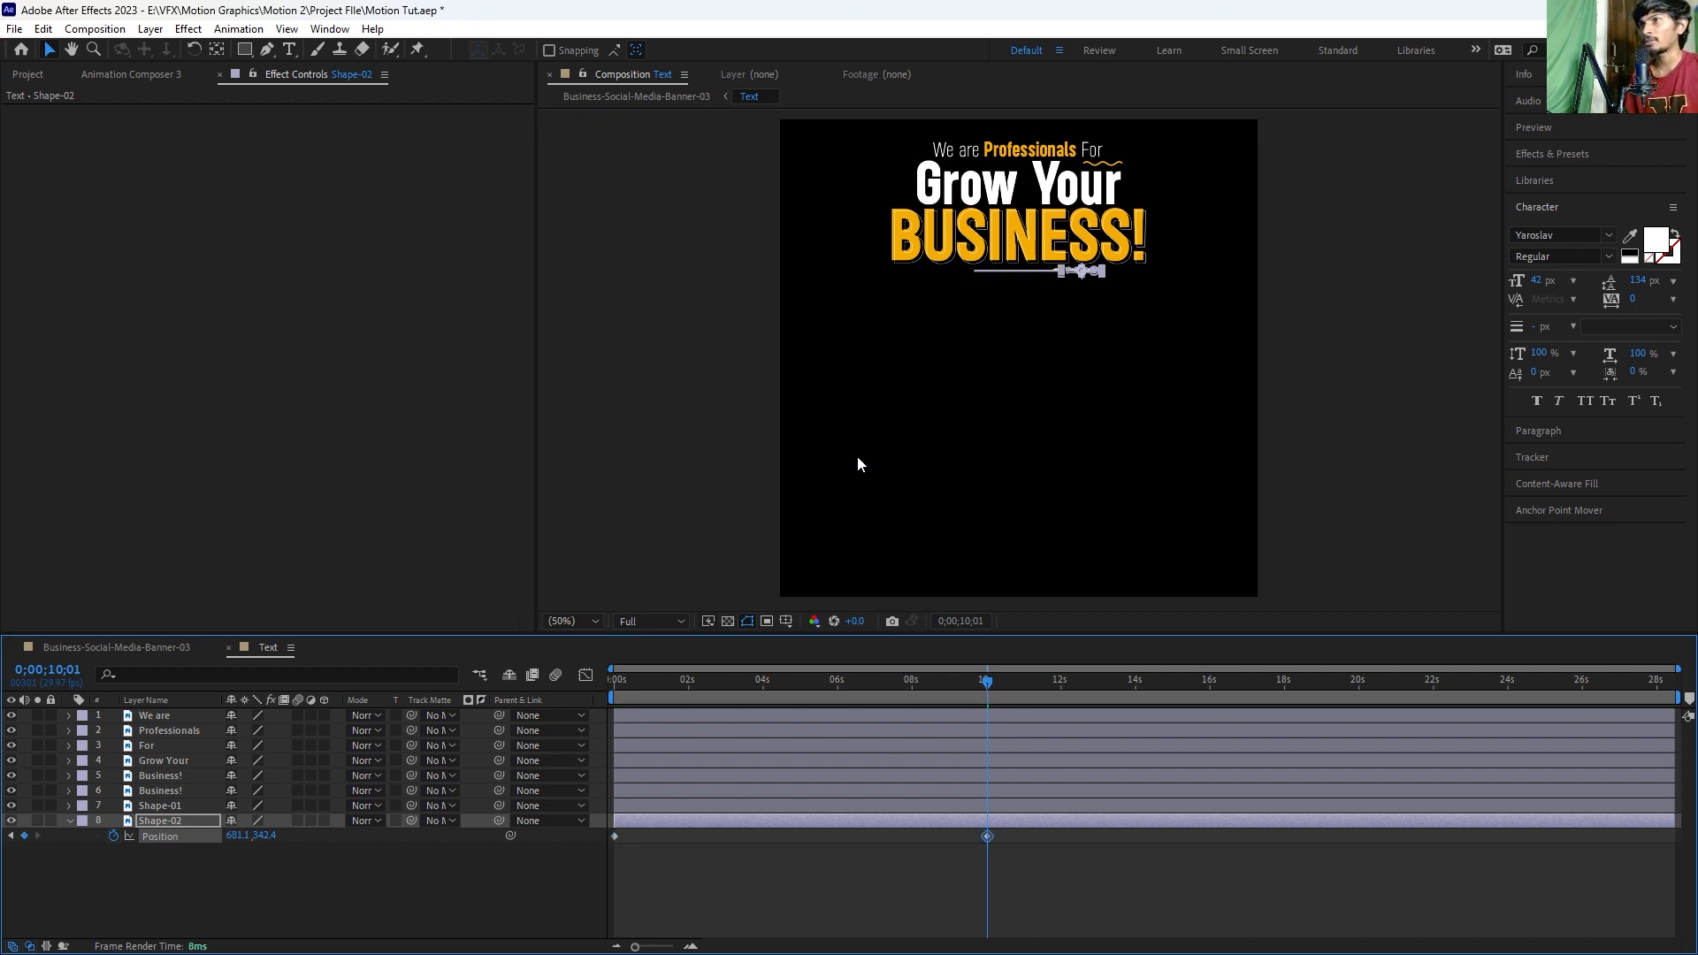
key(shift+Right)
key(shift+Right)
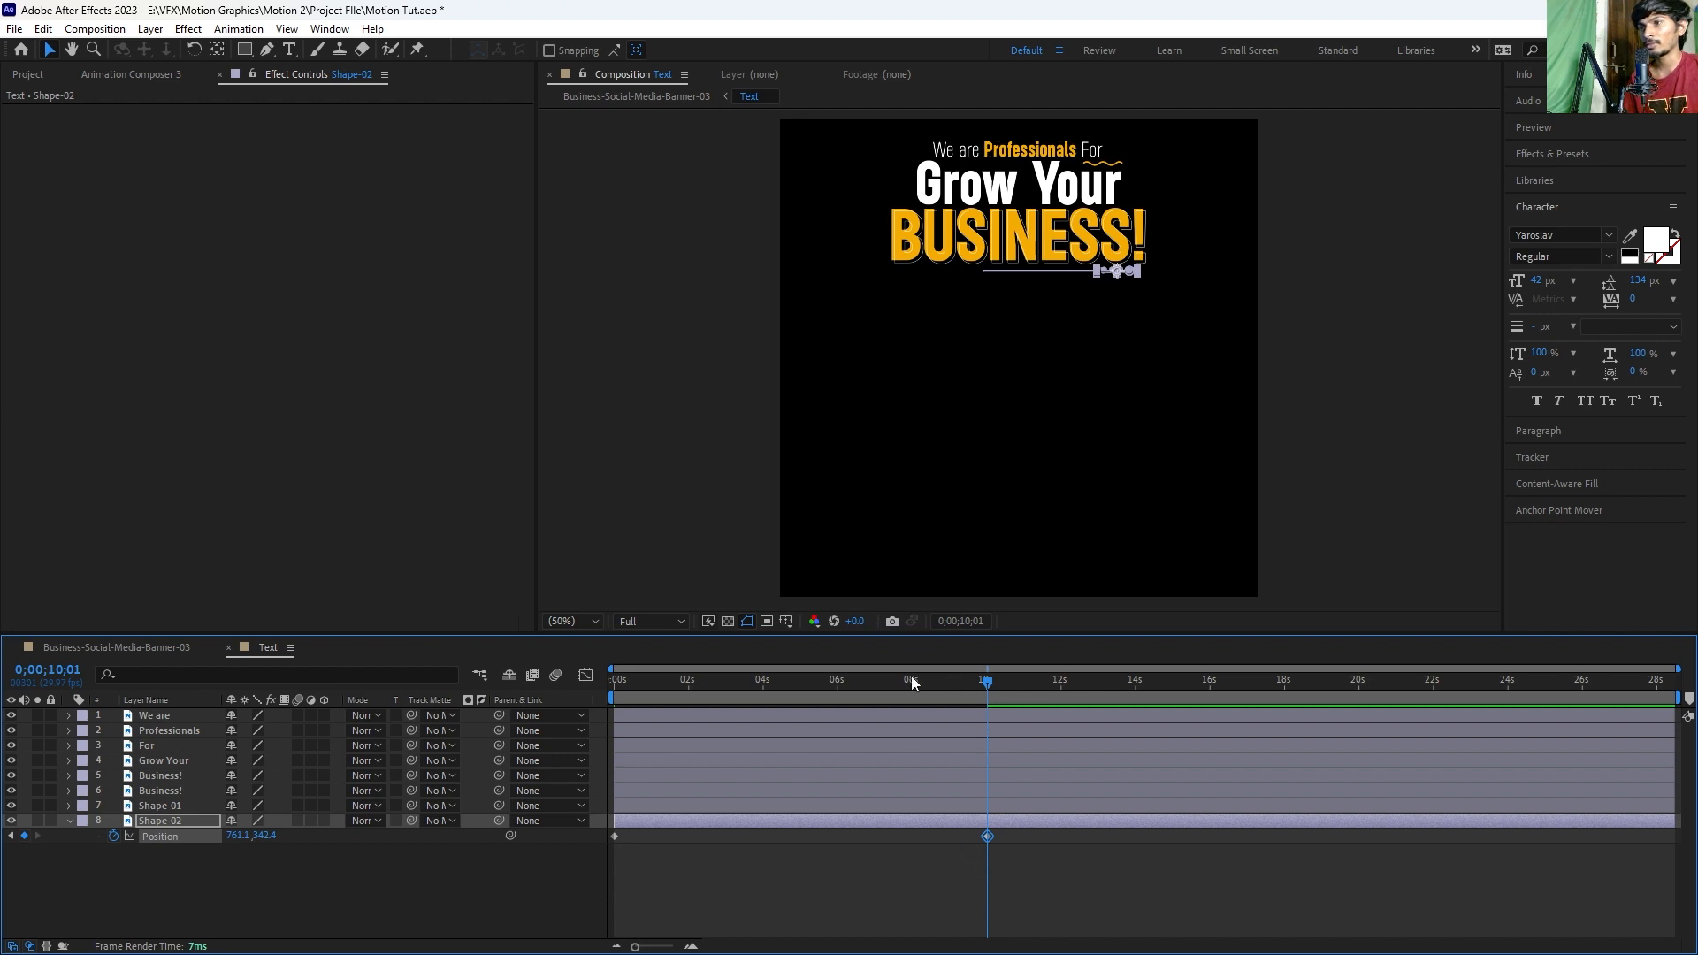
Step: Preview the wavy line's movement from the start of the Text composition
key(Home)
click(644, 861)
key(space)
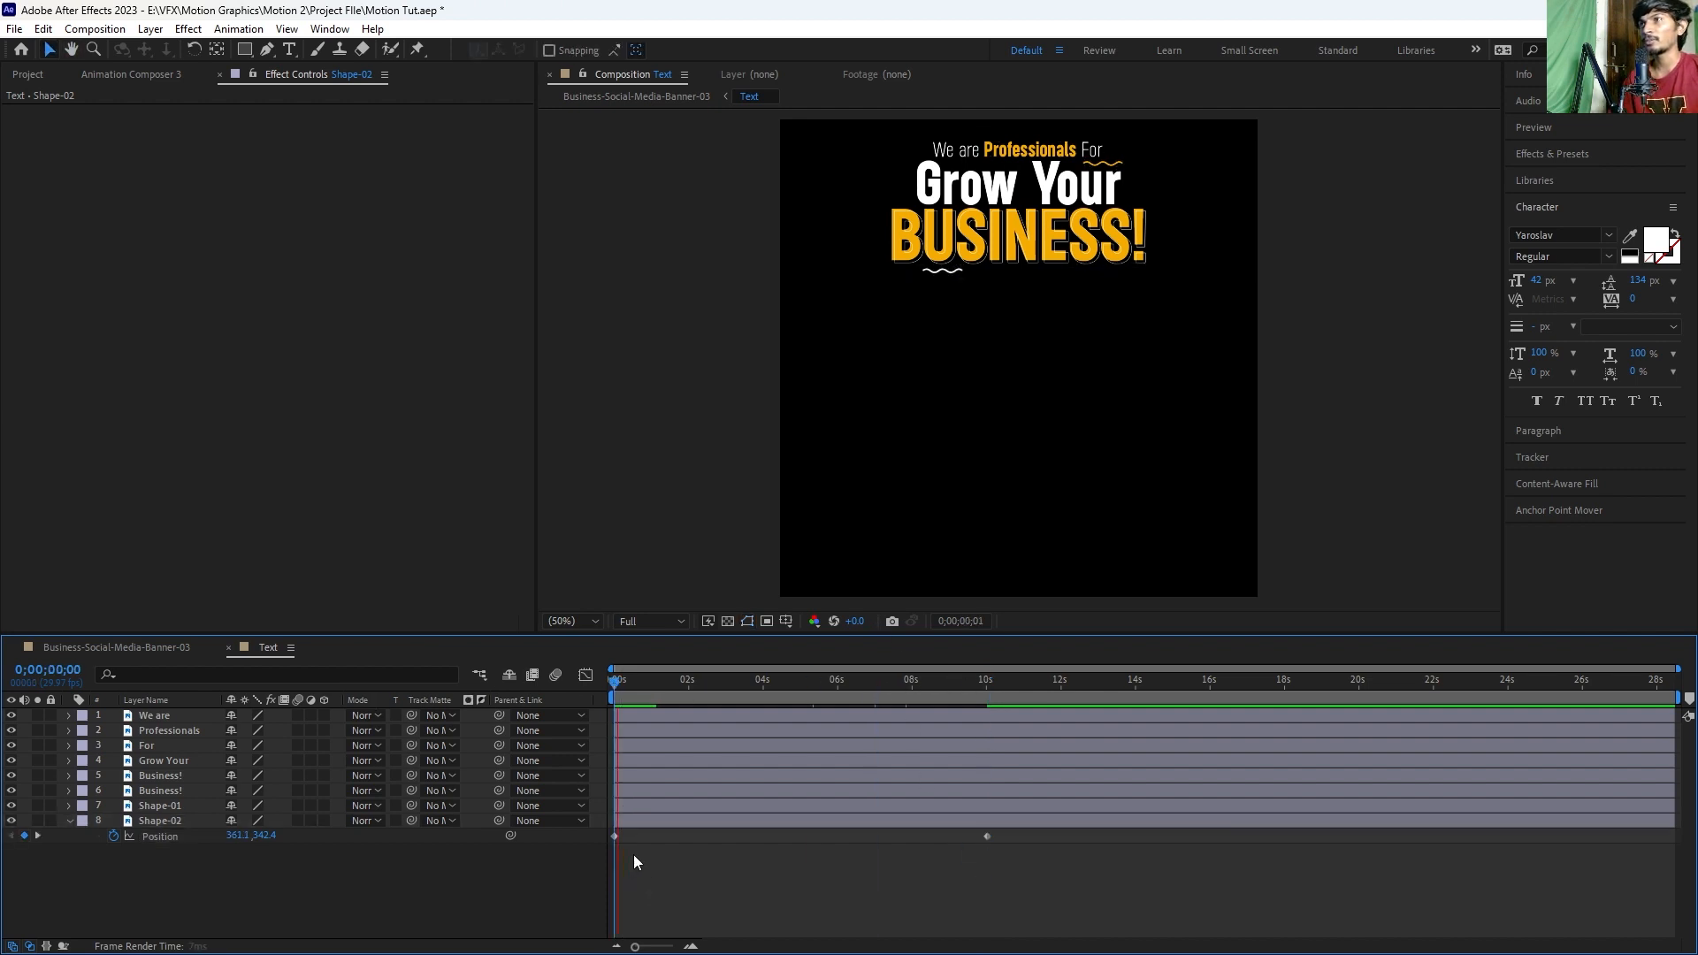
key(space)
Step: Parent the lower Business! layer to the upper Business! layer
drag(864, 218, 1146, 244)
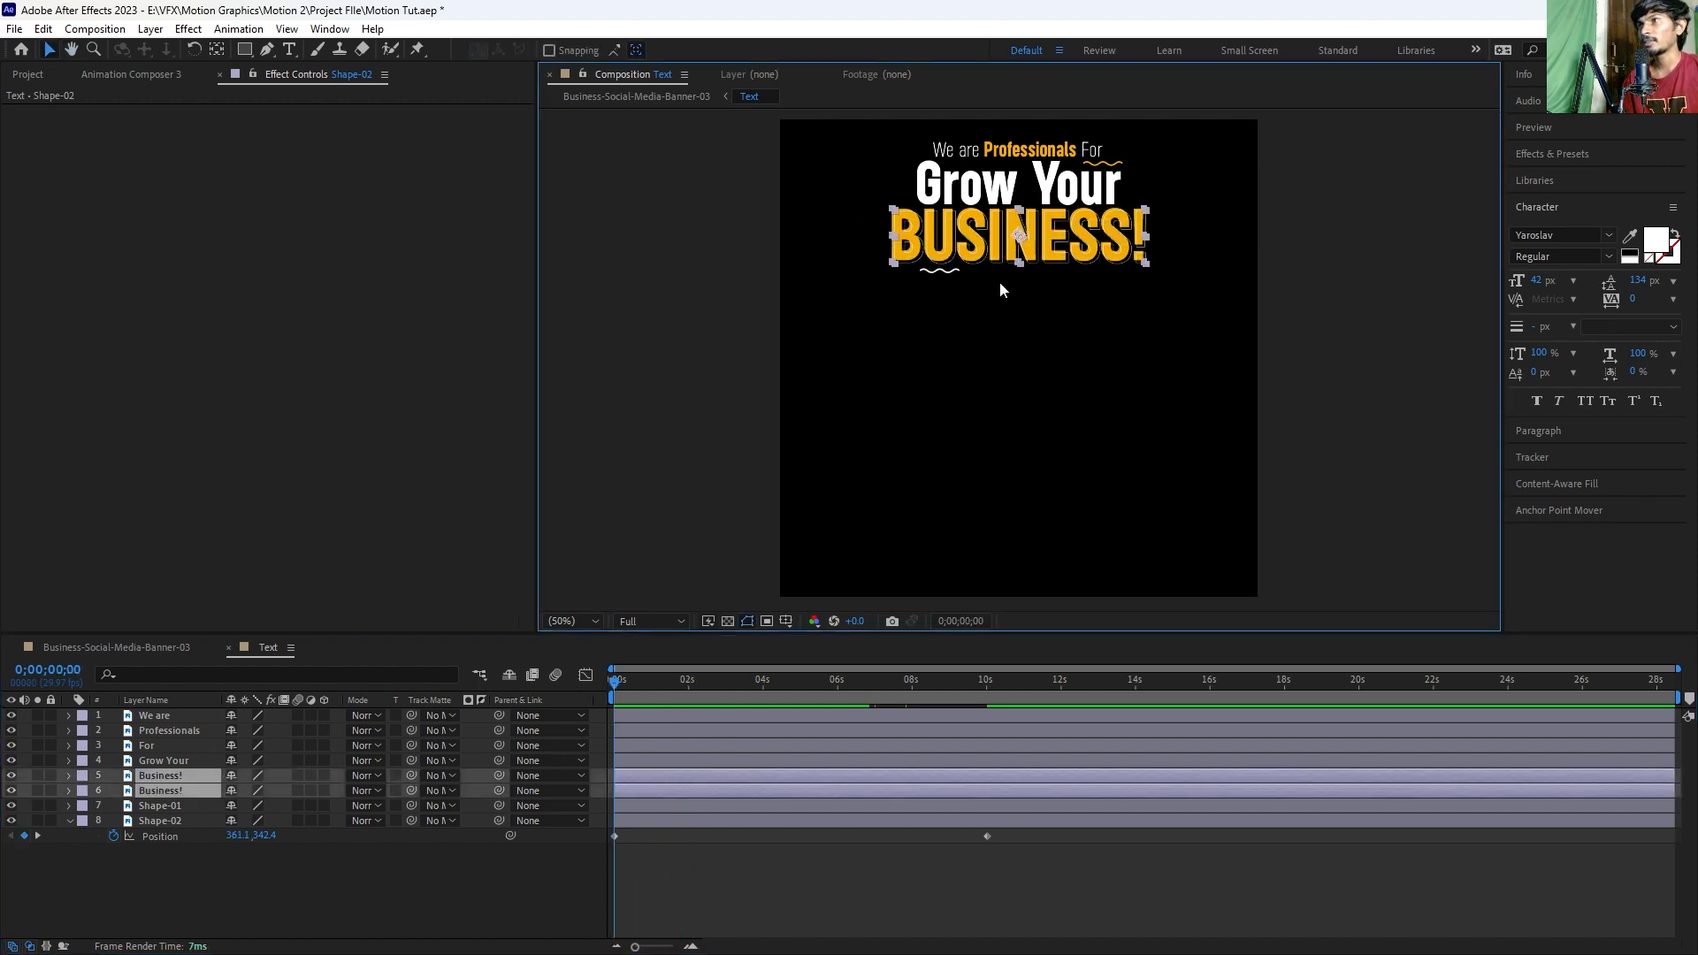
click(647, 893)
drag(861, 239, 1158, 246)
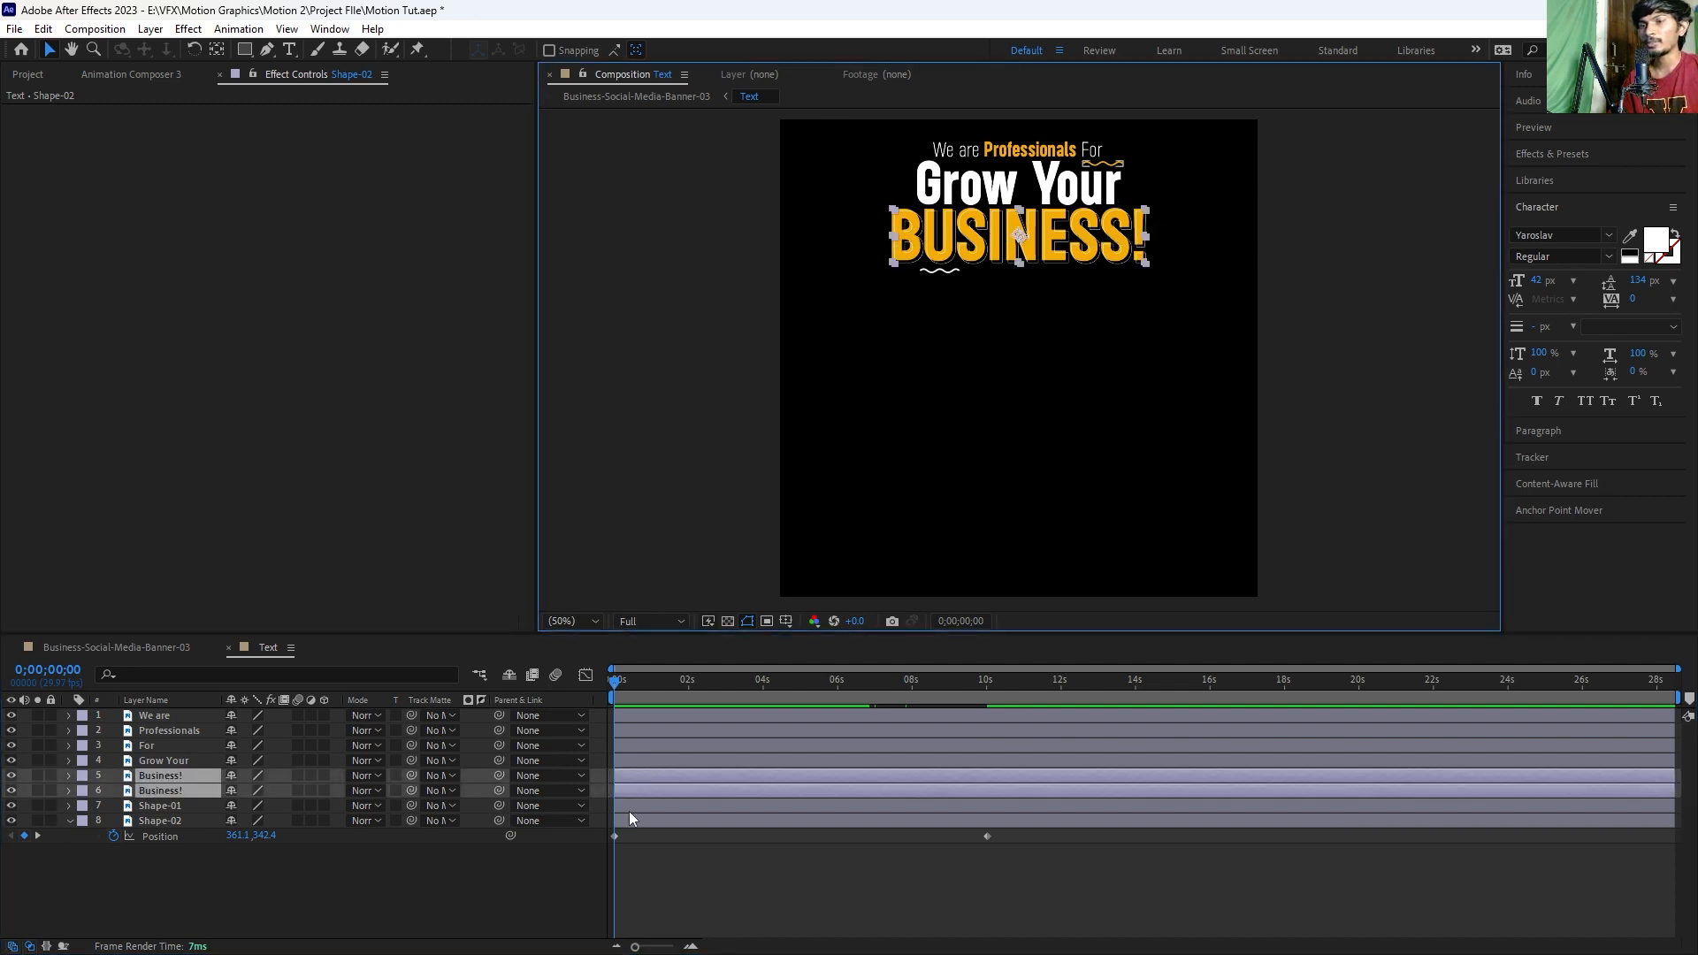
click(628, 787)
drag(497, 790, 474, 777)
click(628, 776)
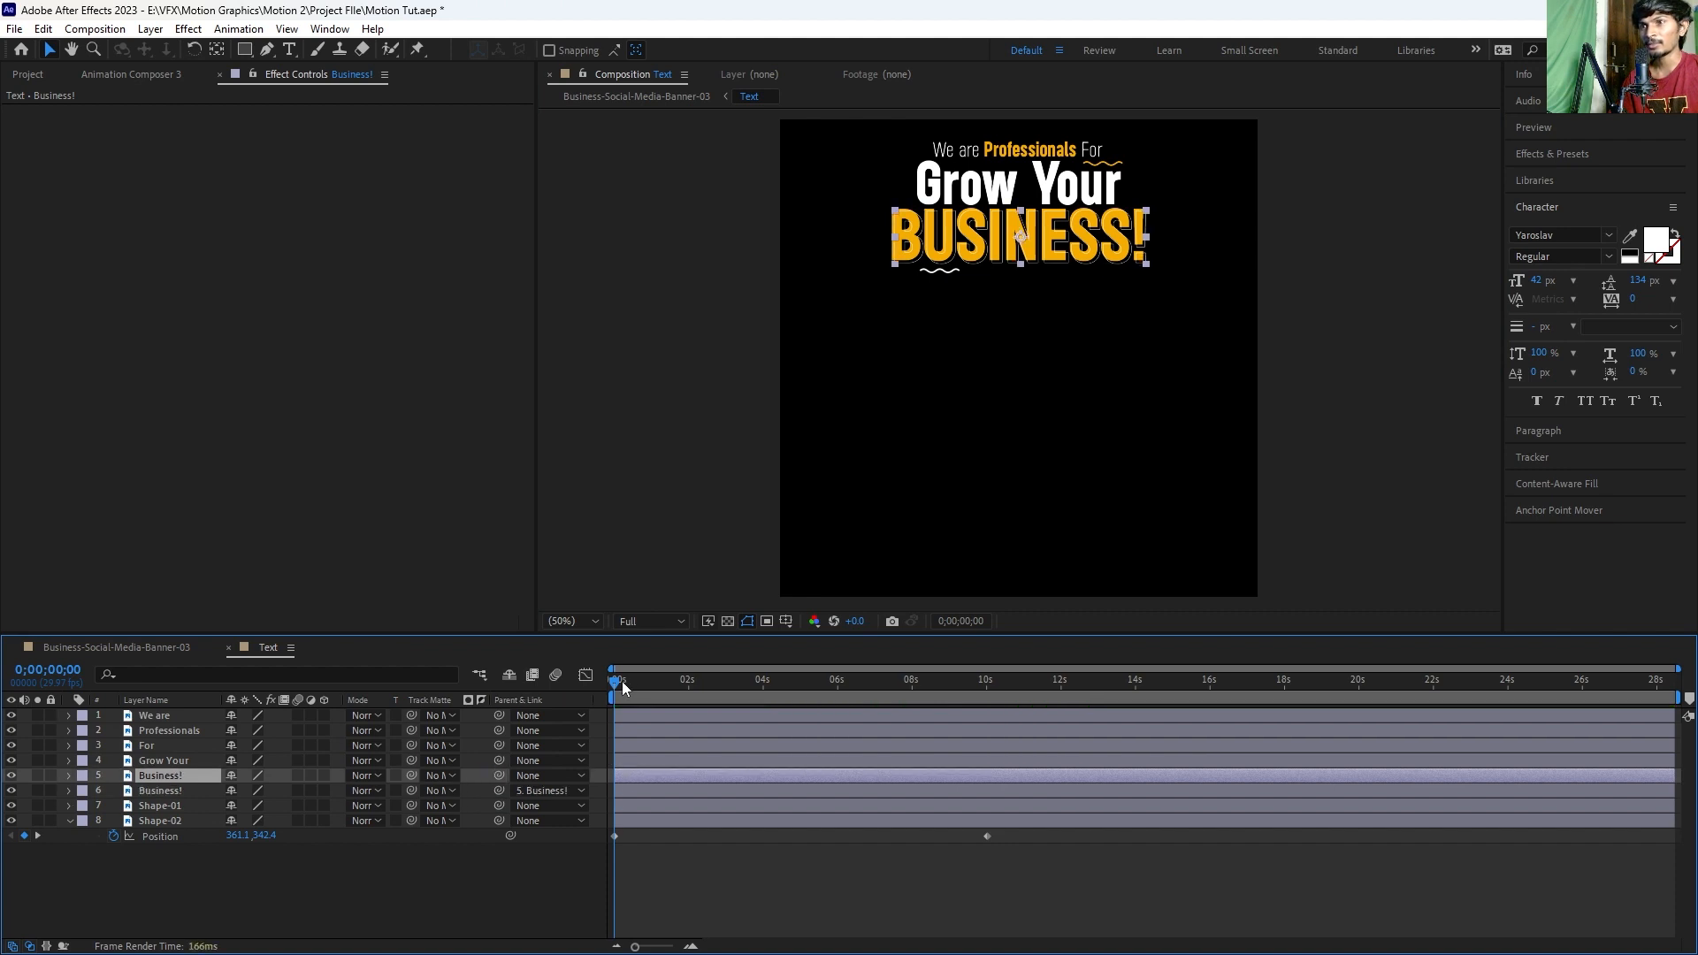
click(615, 799)
click(625, 772)
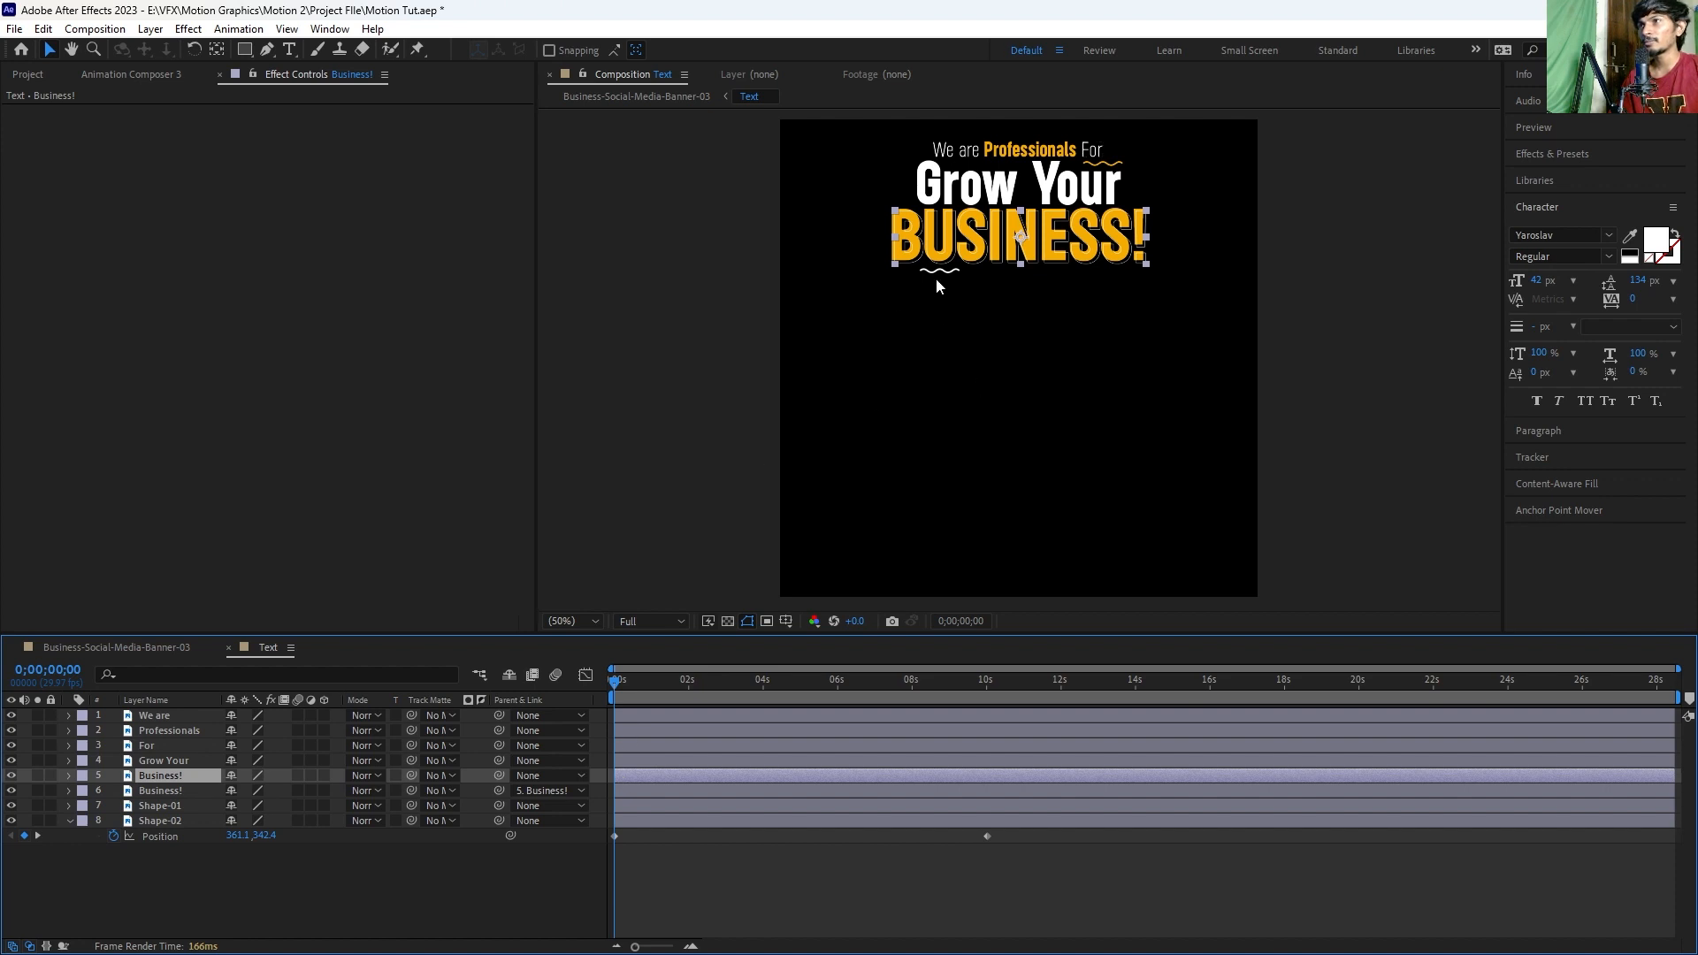
click(663, 866)
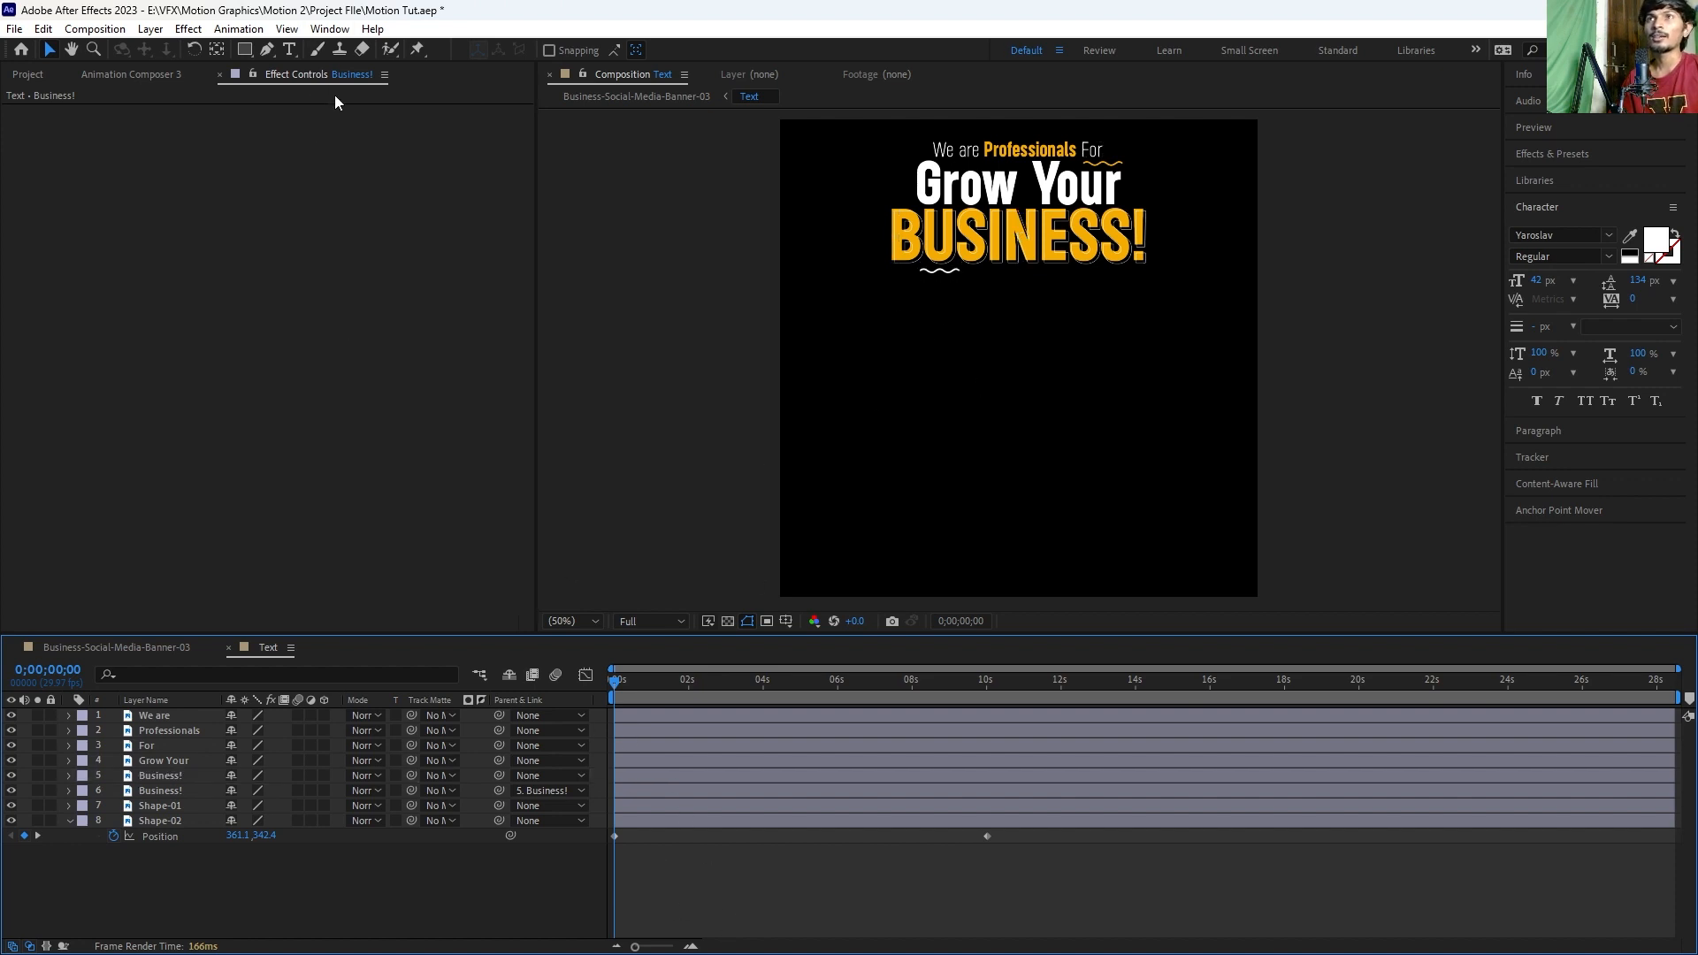
Step: Draw a rectangle shape that fully covers the BUSINESS! text
click(241, 50)
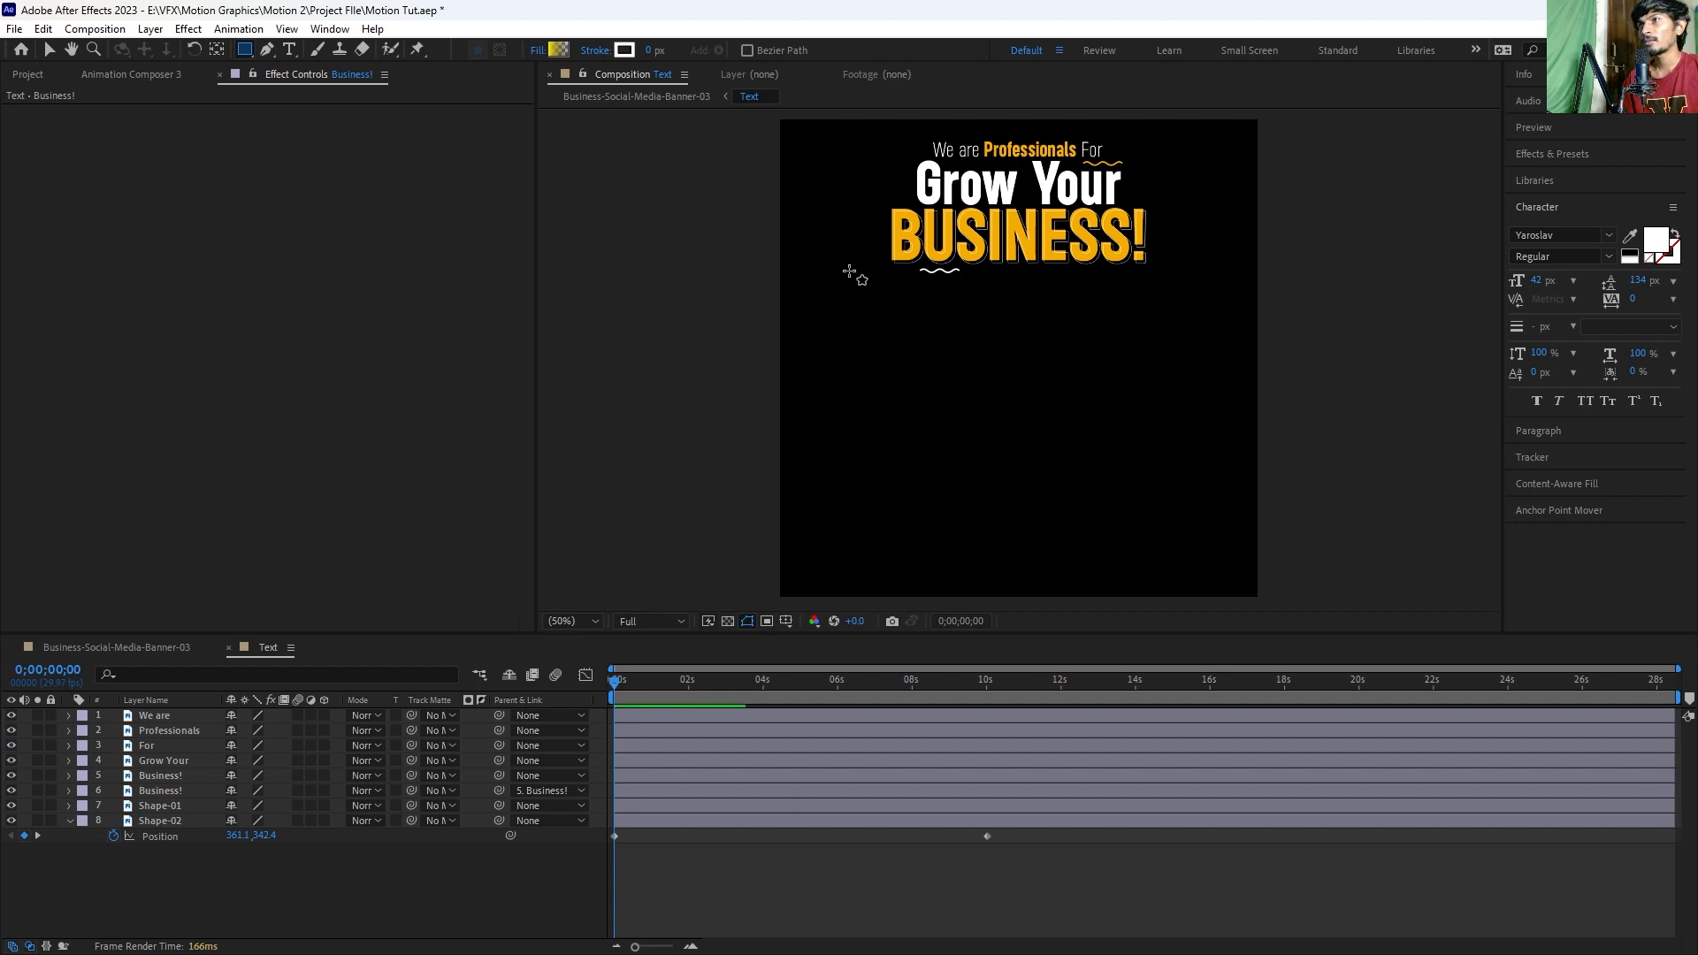
drag(846, 204, 1183, 268)
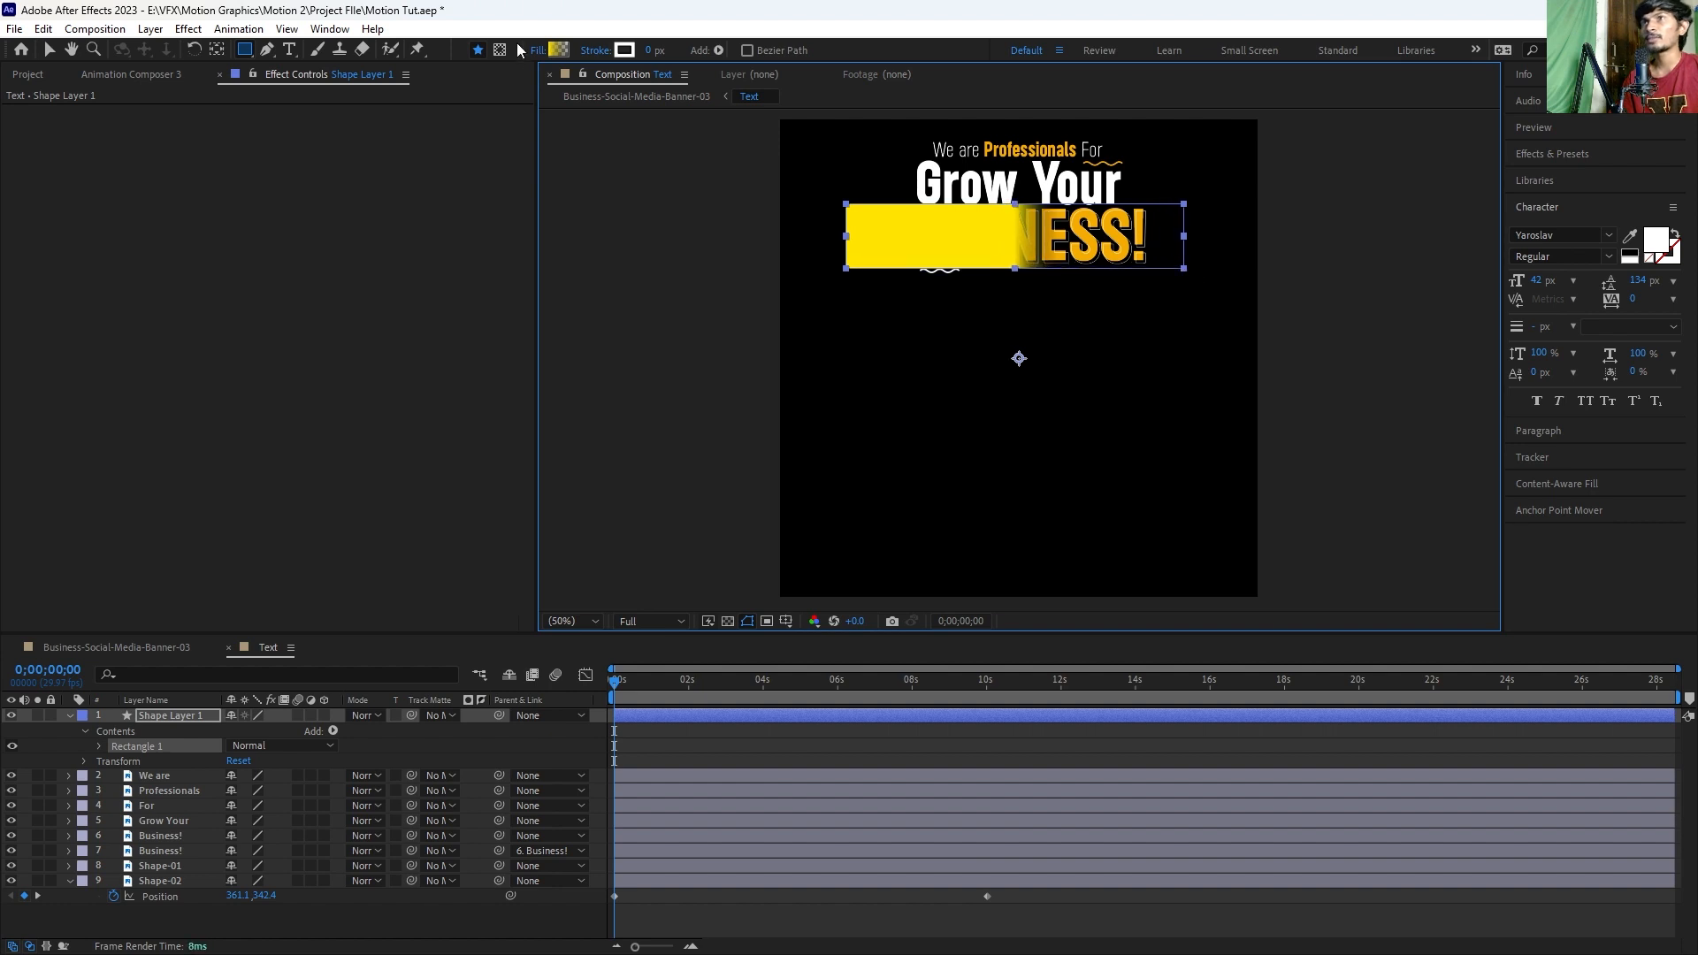
click(558, 50)
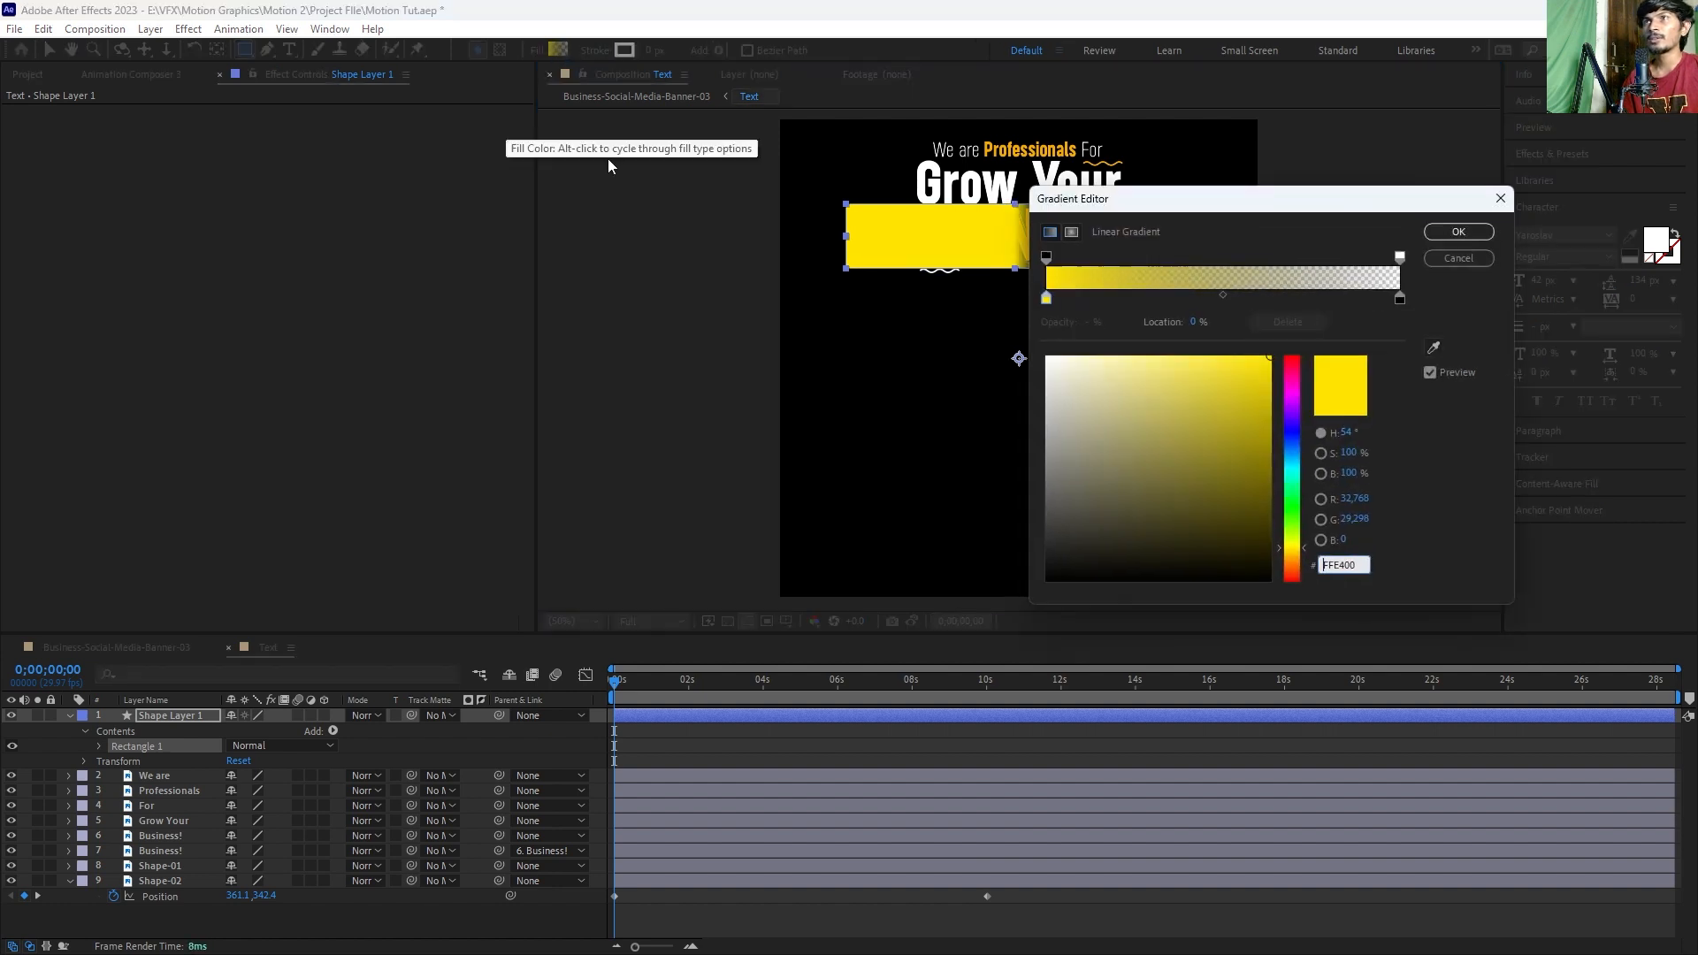
click(1069, 234)
click(1053, 233)
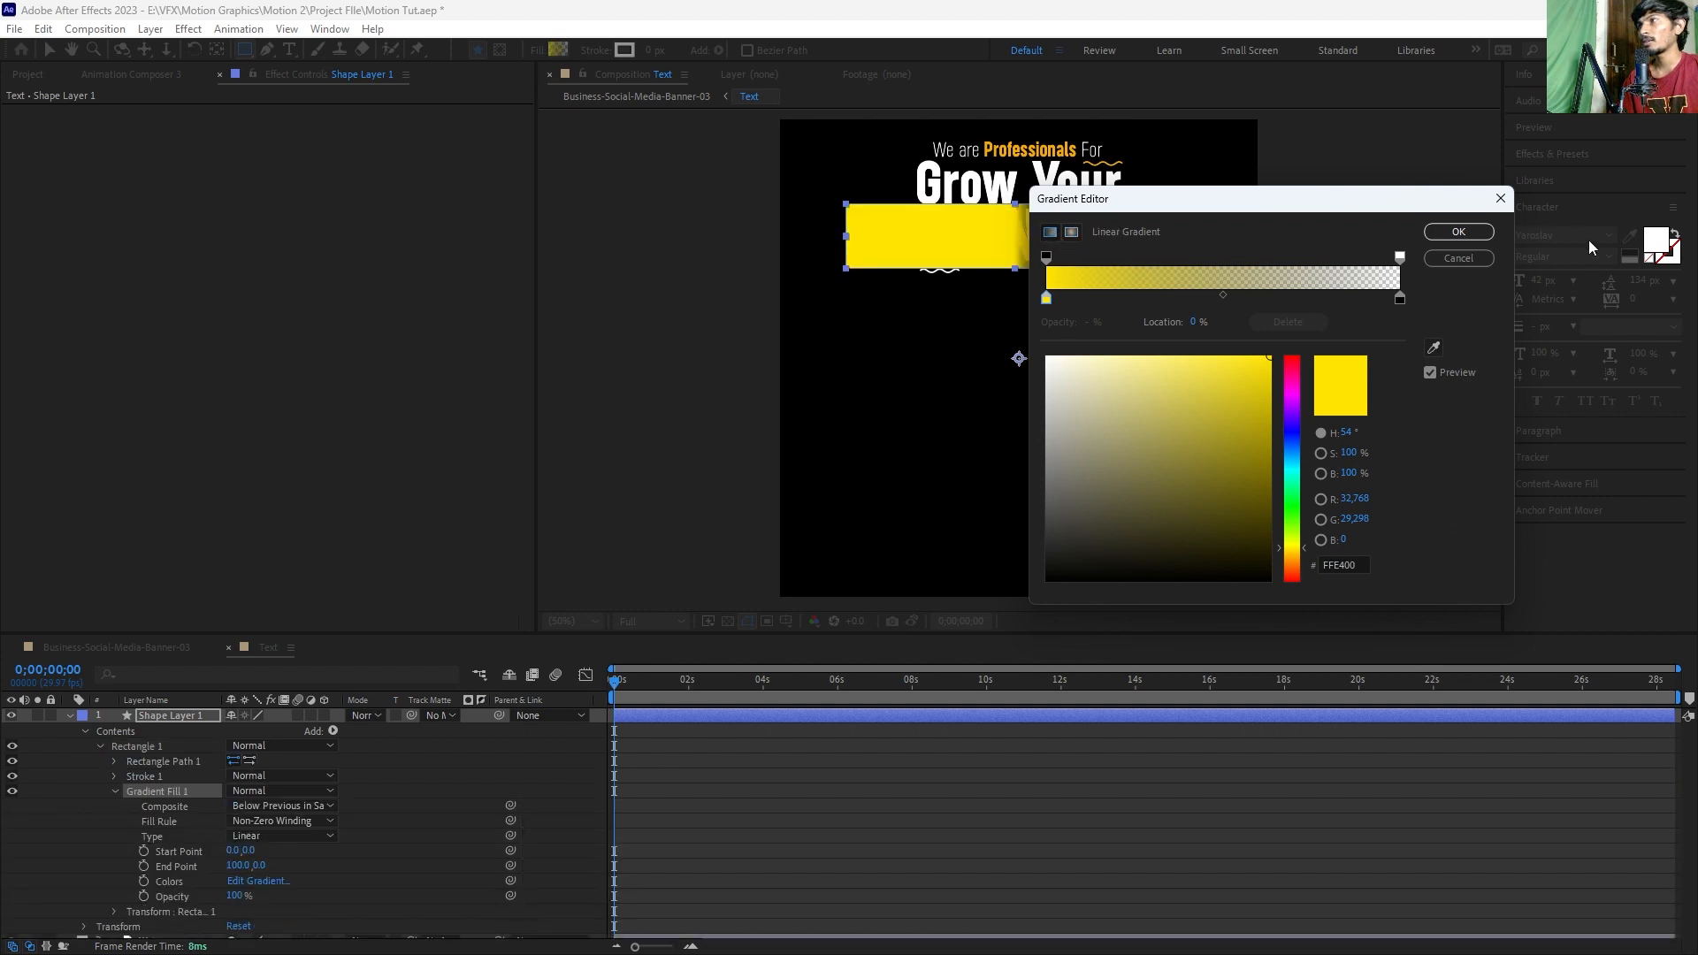
click(1456, 258)
Step: Change the rectangle's fill from a linear gradient to a solid color and make it black
click(537, 50)
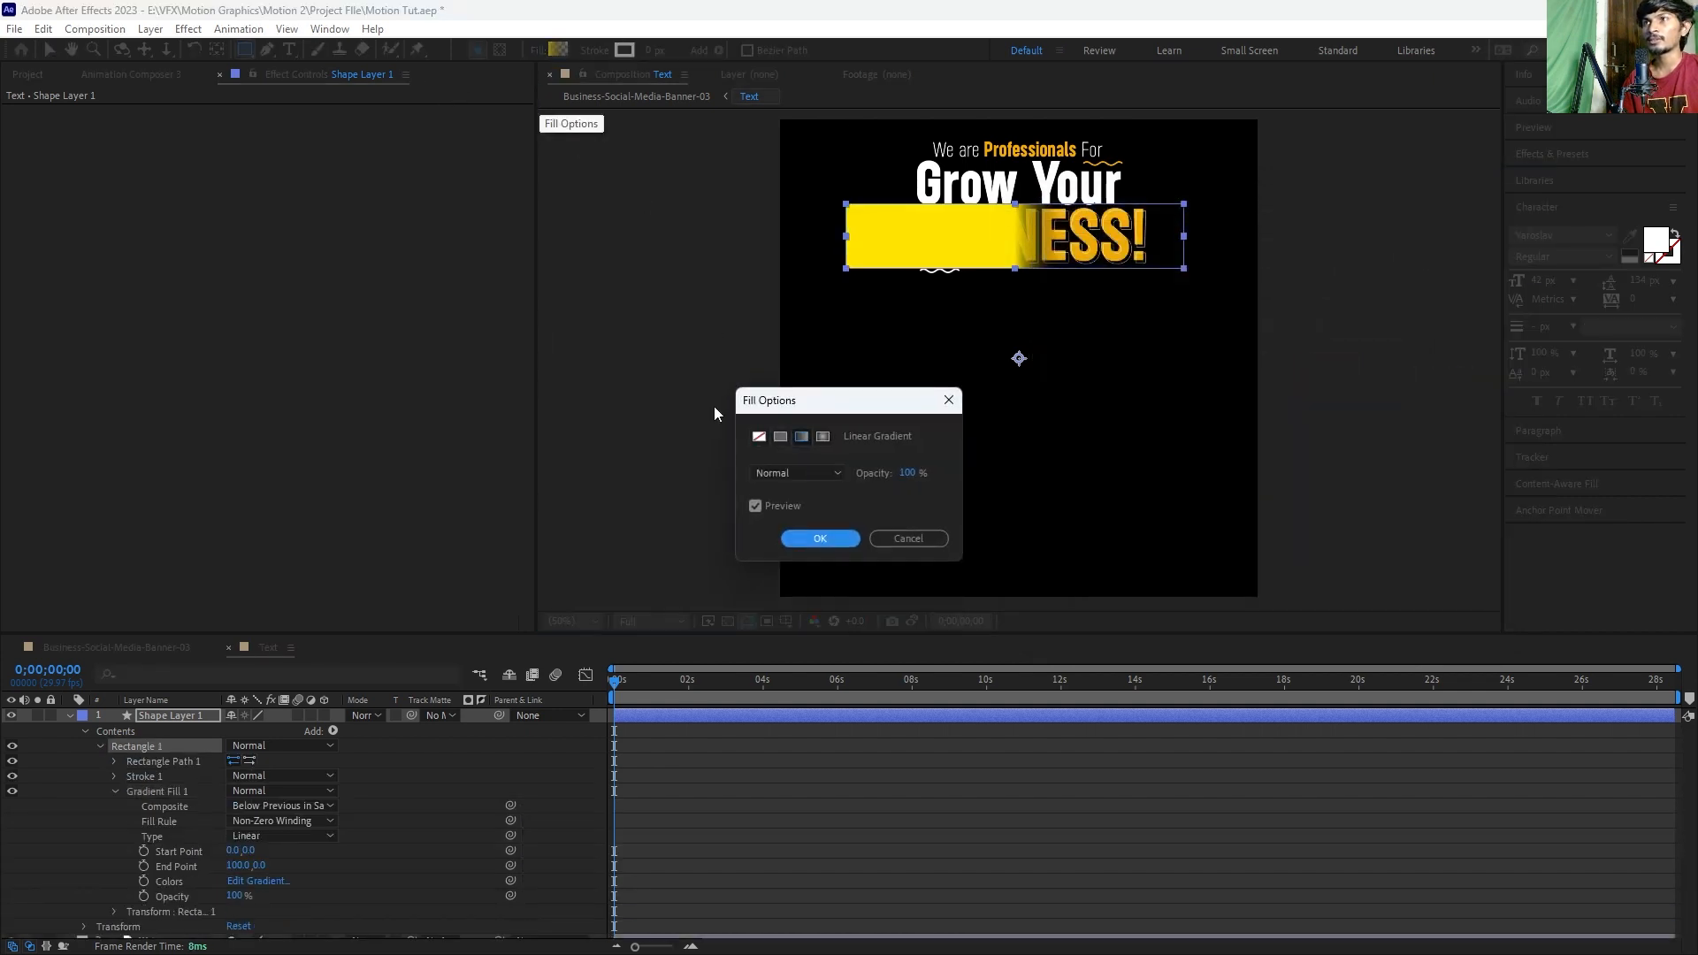
click(780, 437)
click(819, 538)
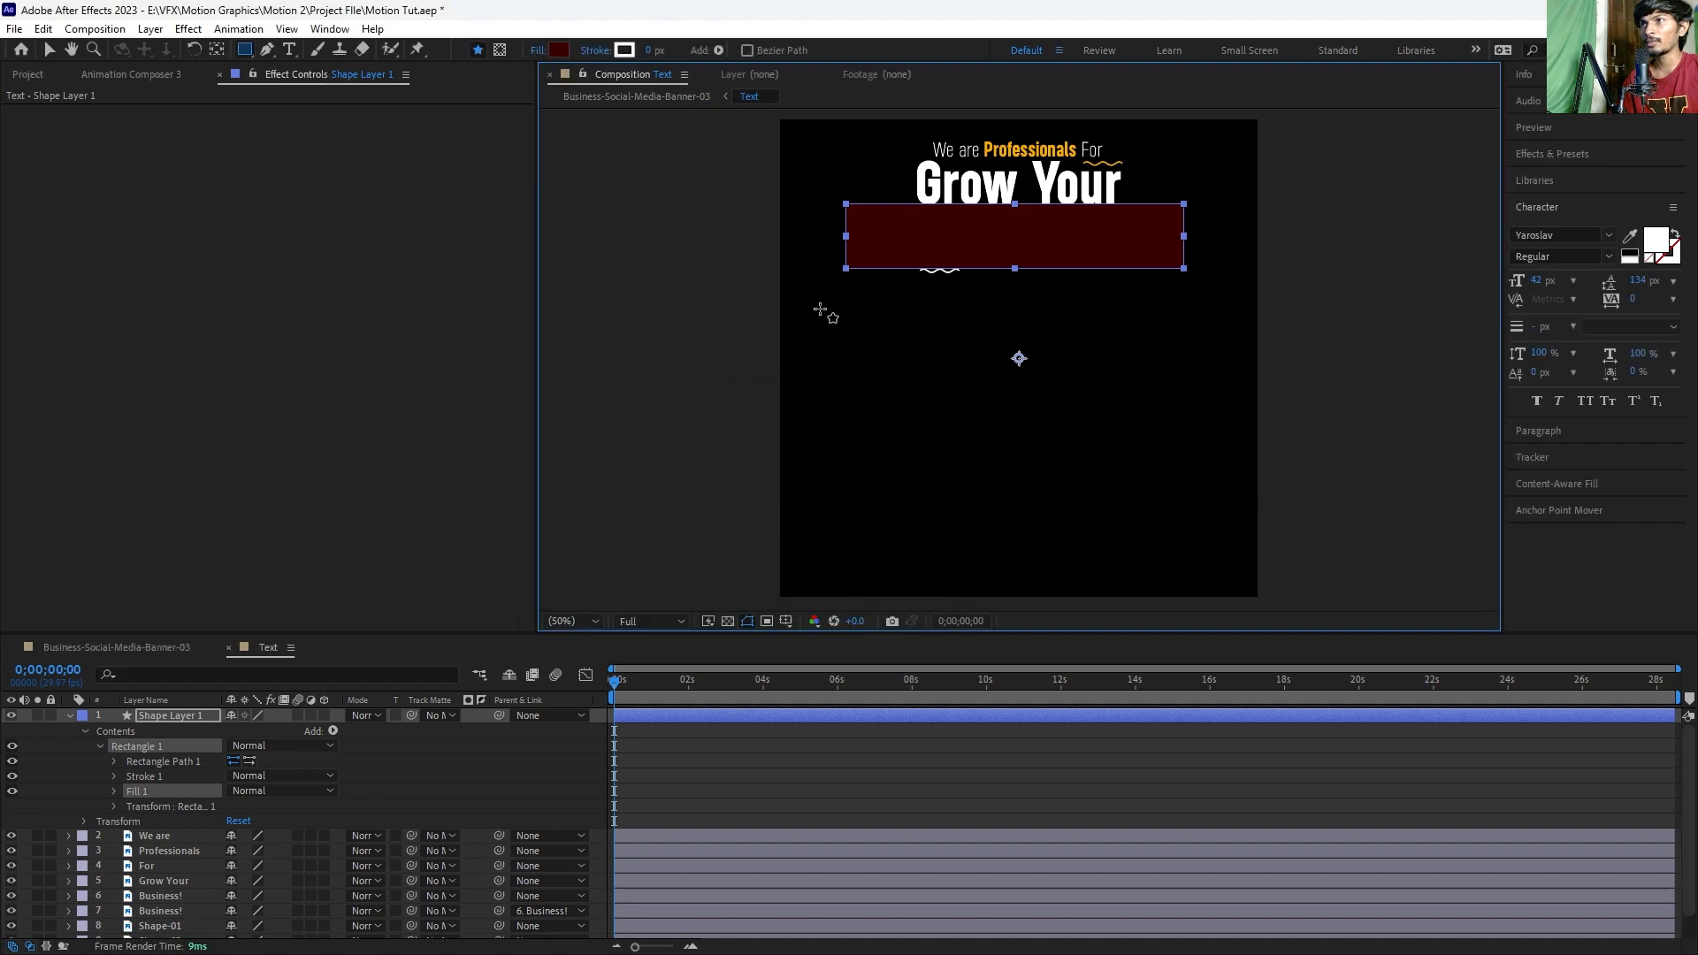
click(557, 50)
drag(1210, 346, 1109, 557)
click(1561, 252)
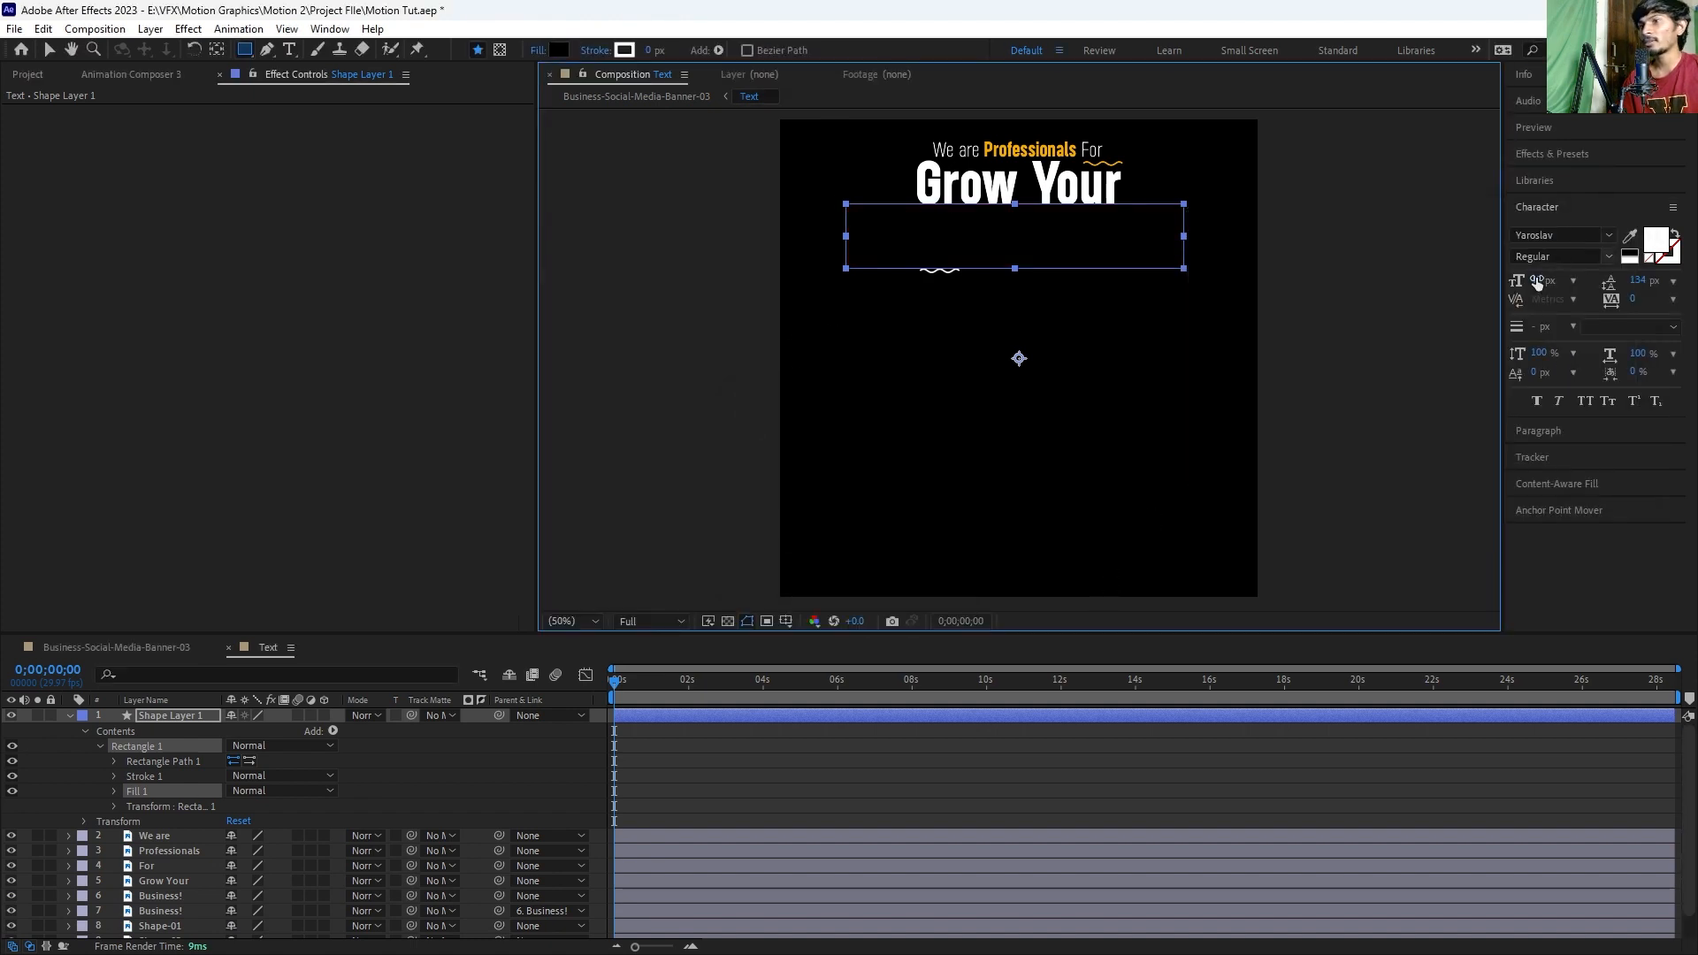
Step: Move Shape Layer 1 down the layer stack to directly above the two Business! layers and collapse its properties
click(674, 710)
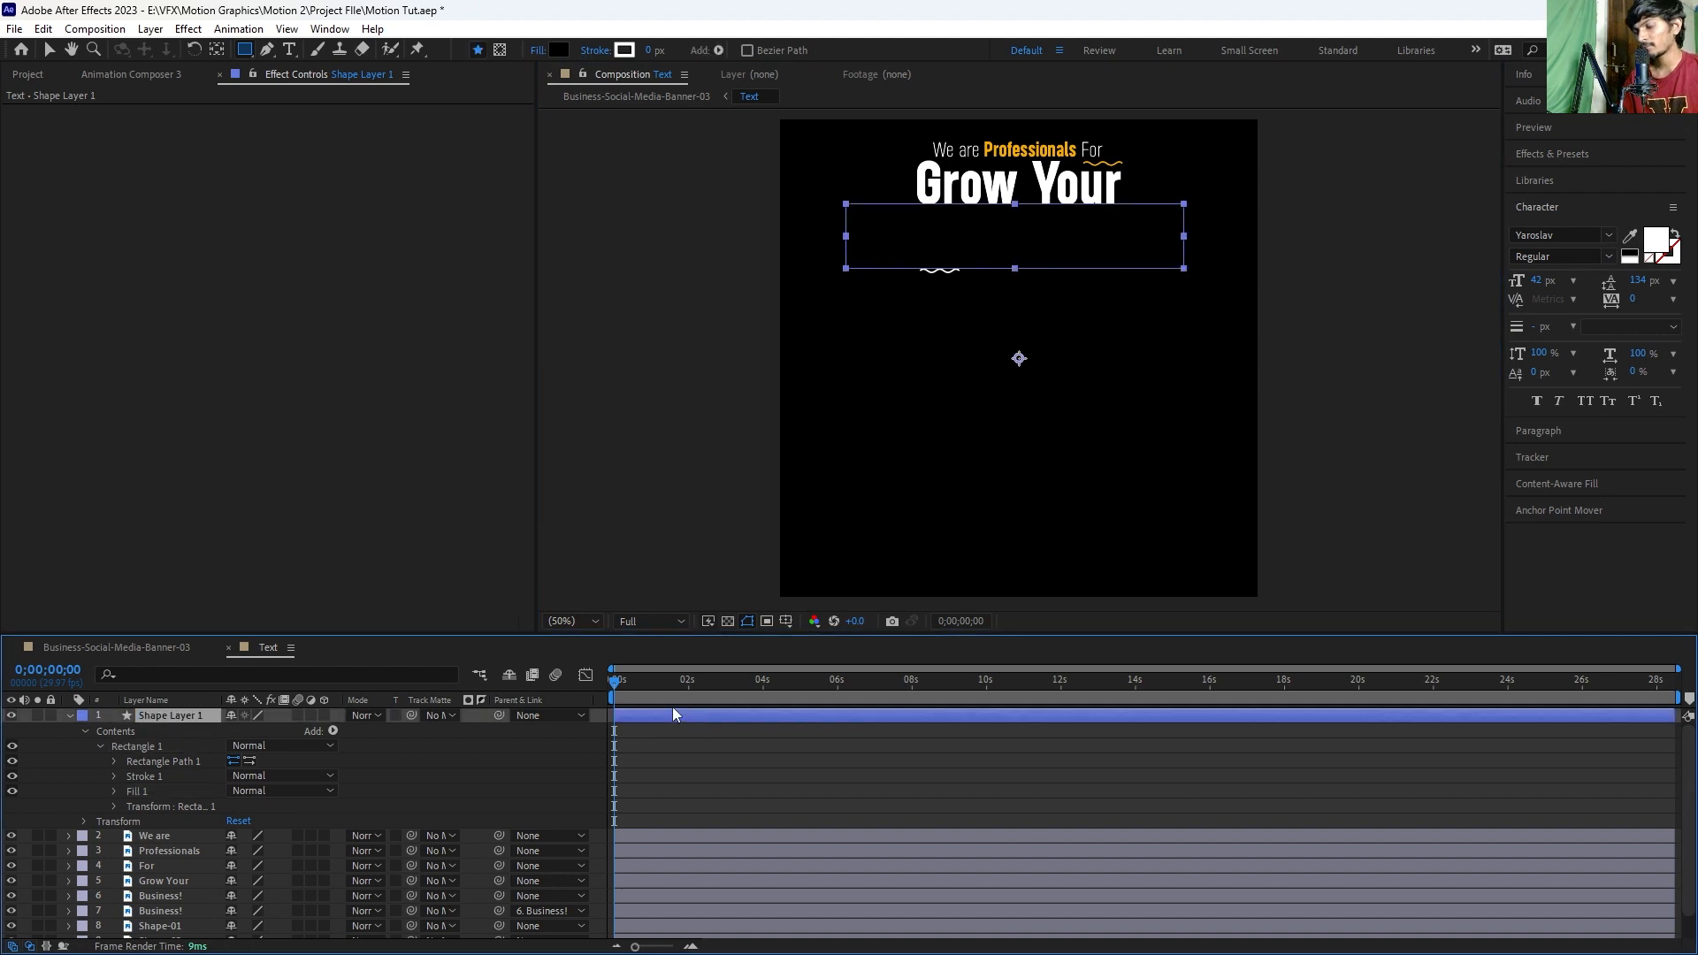
key(ctrl+bracketleft)
key(ctrl+bracketleft)
key(ctrl+bracketleft)
key(ctrl+bracketleft)
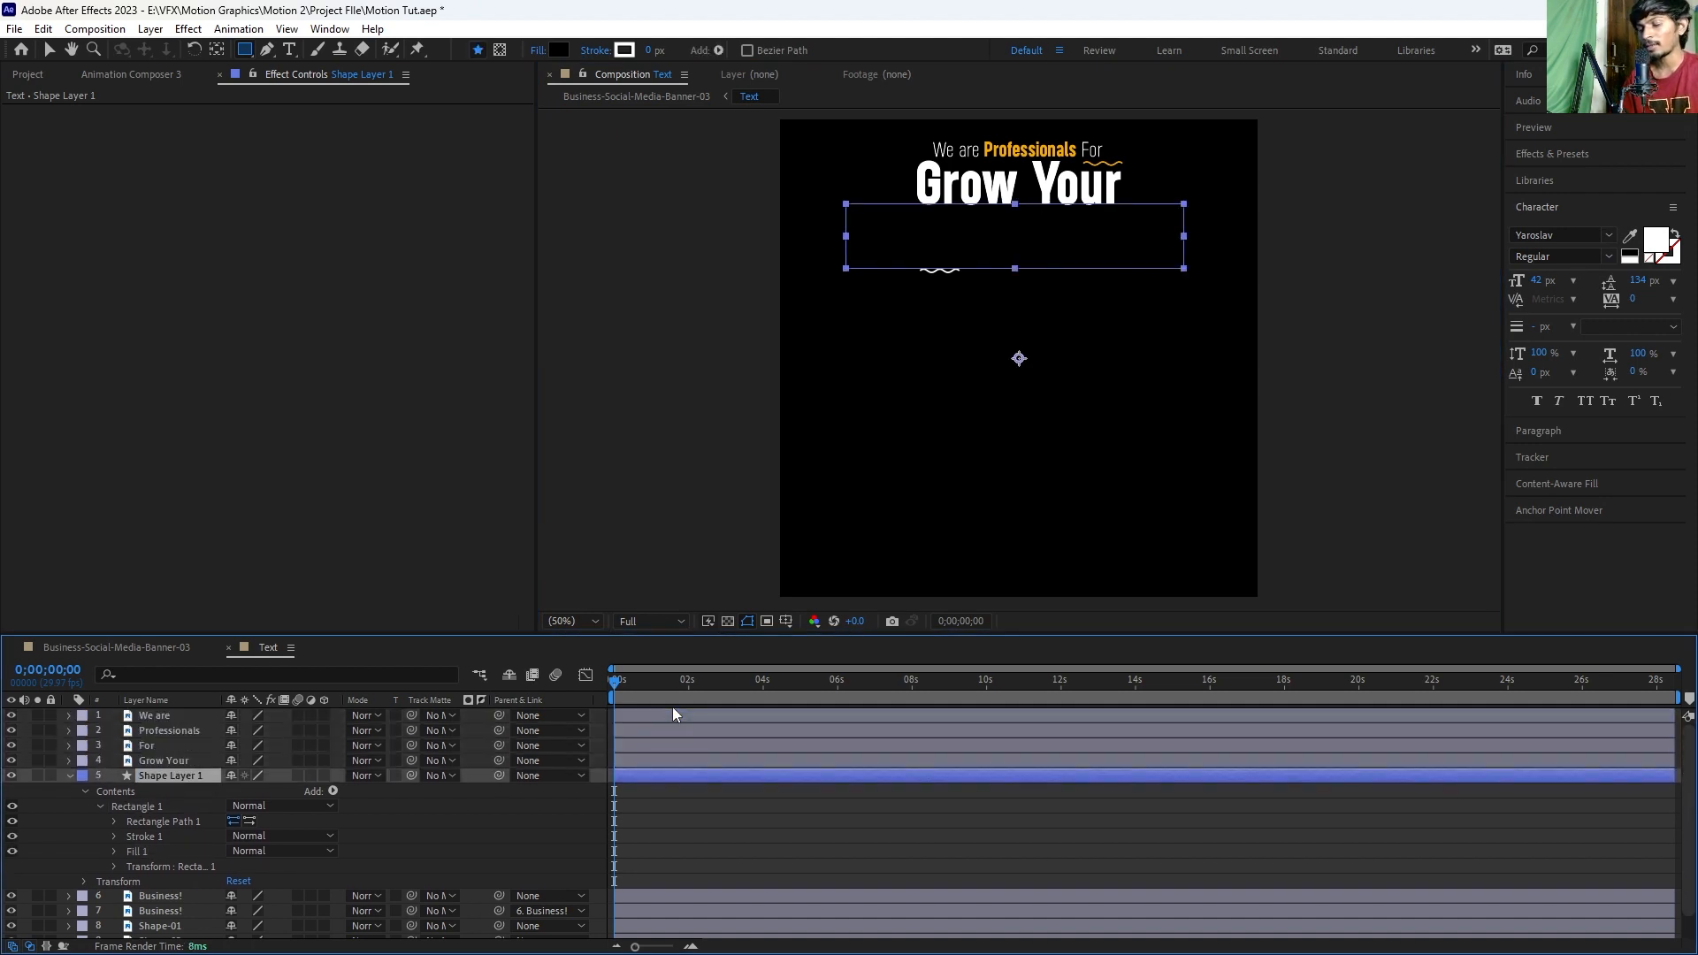
key(ctrl+bracketleft)
key(ctrl+bracketleft)
key(ctrl+bracketright)
key(ctrl+bracketright)
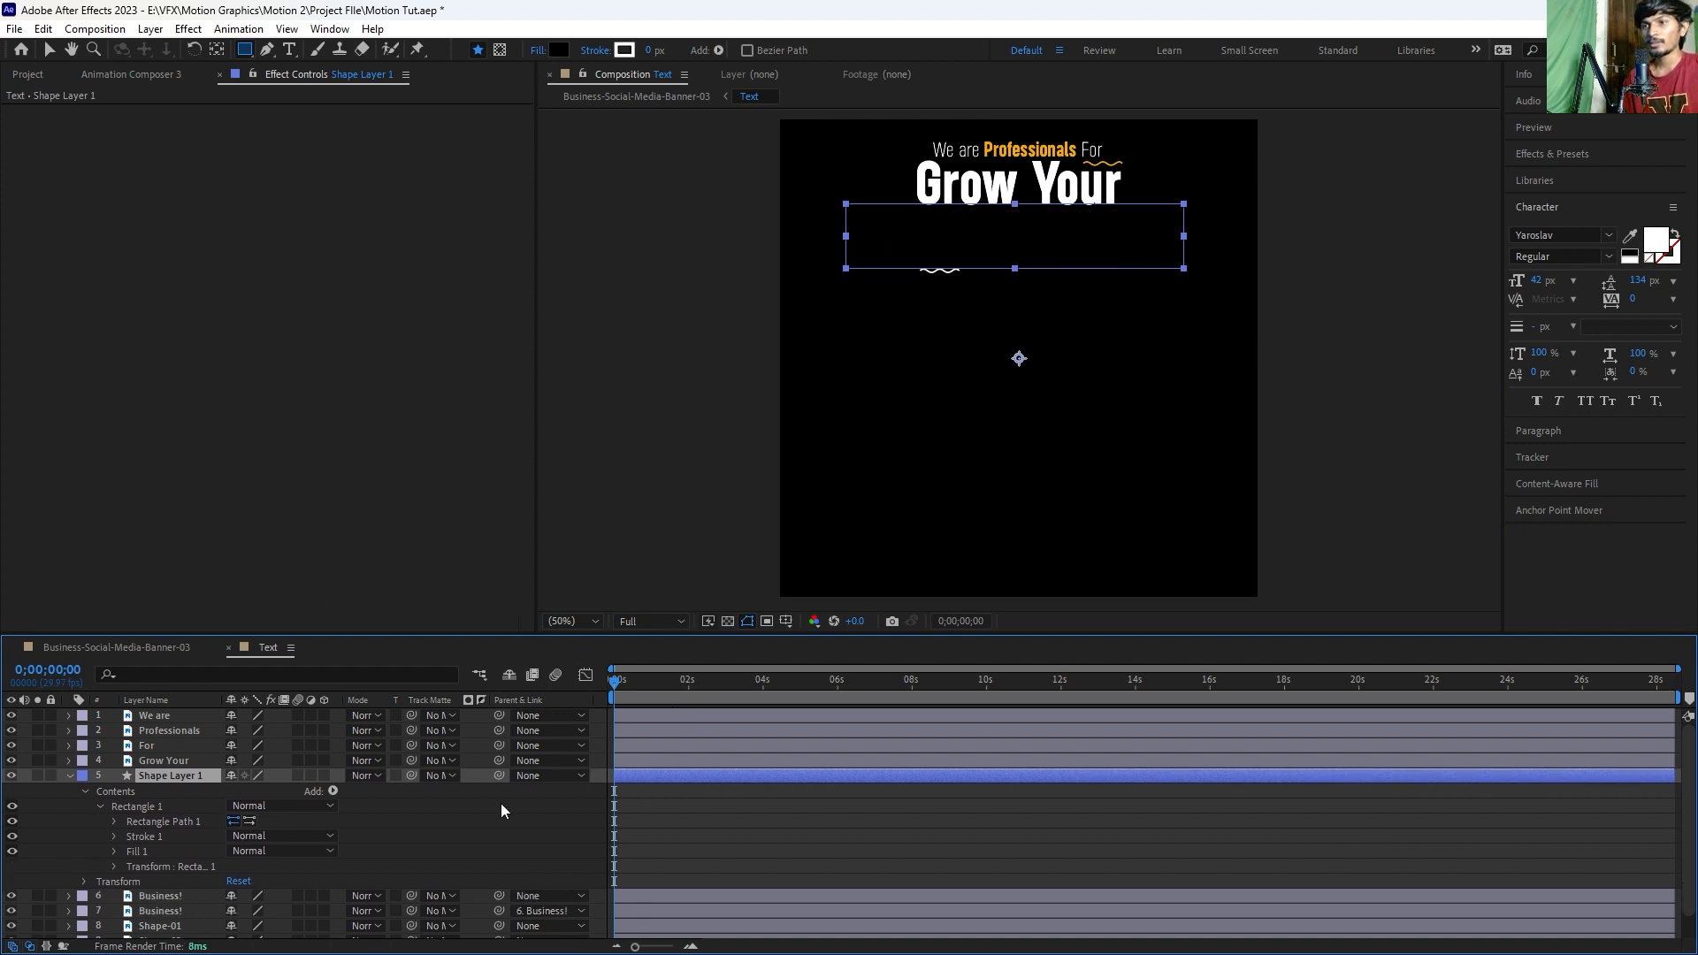
click(647, 801)
click(636, 775)
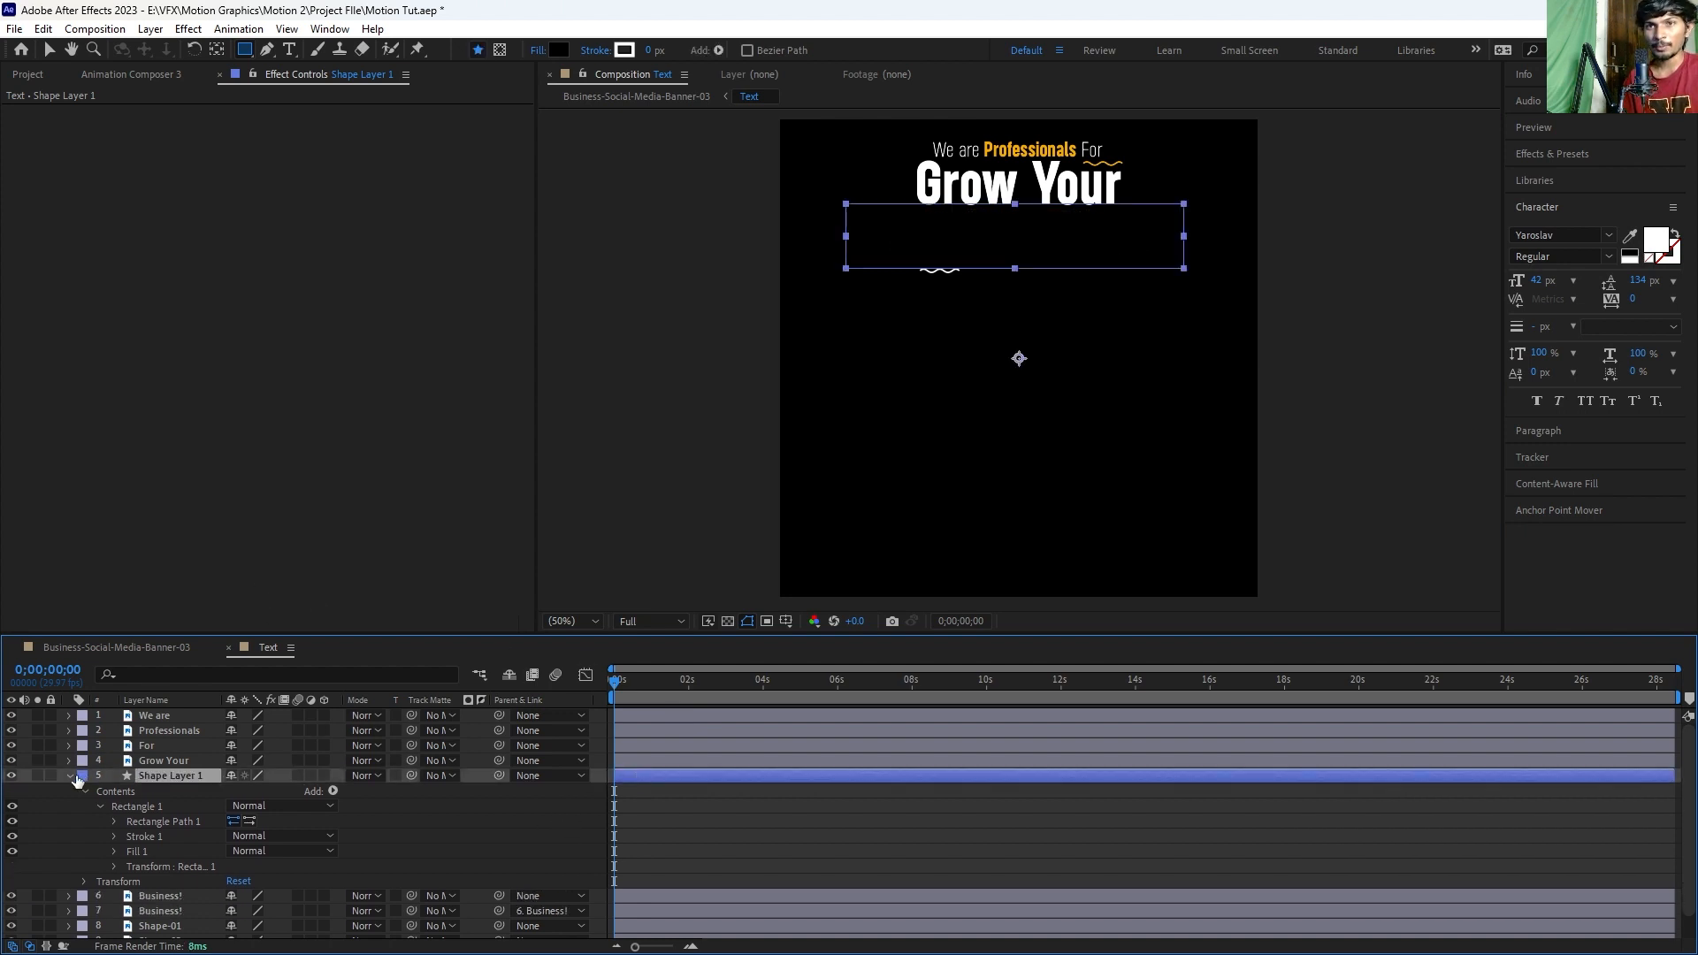
click(69, 776)
Step: Set Shape Layer 1 as the track matte for both Business! layers and select the upper Business! layer
click(145, 791)
shift+click(152, 804)
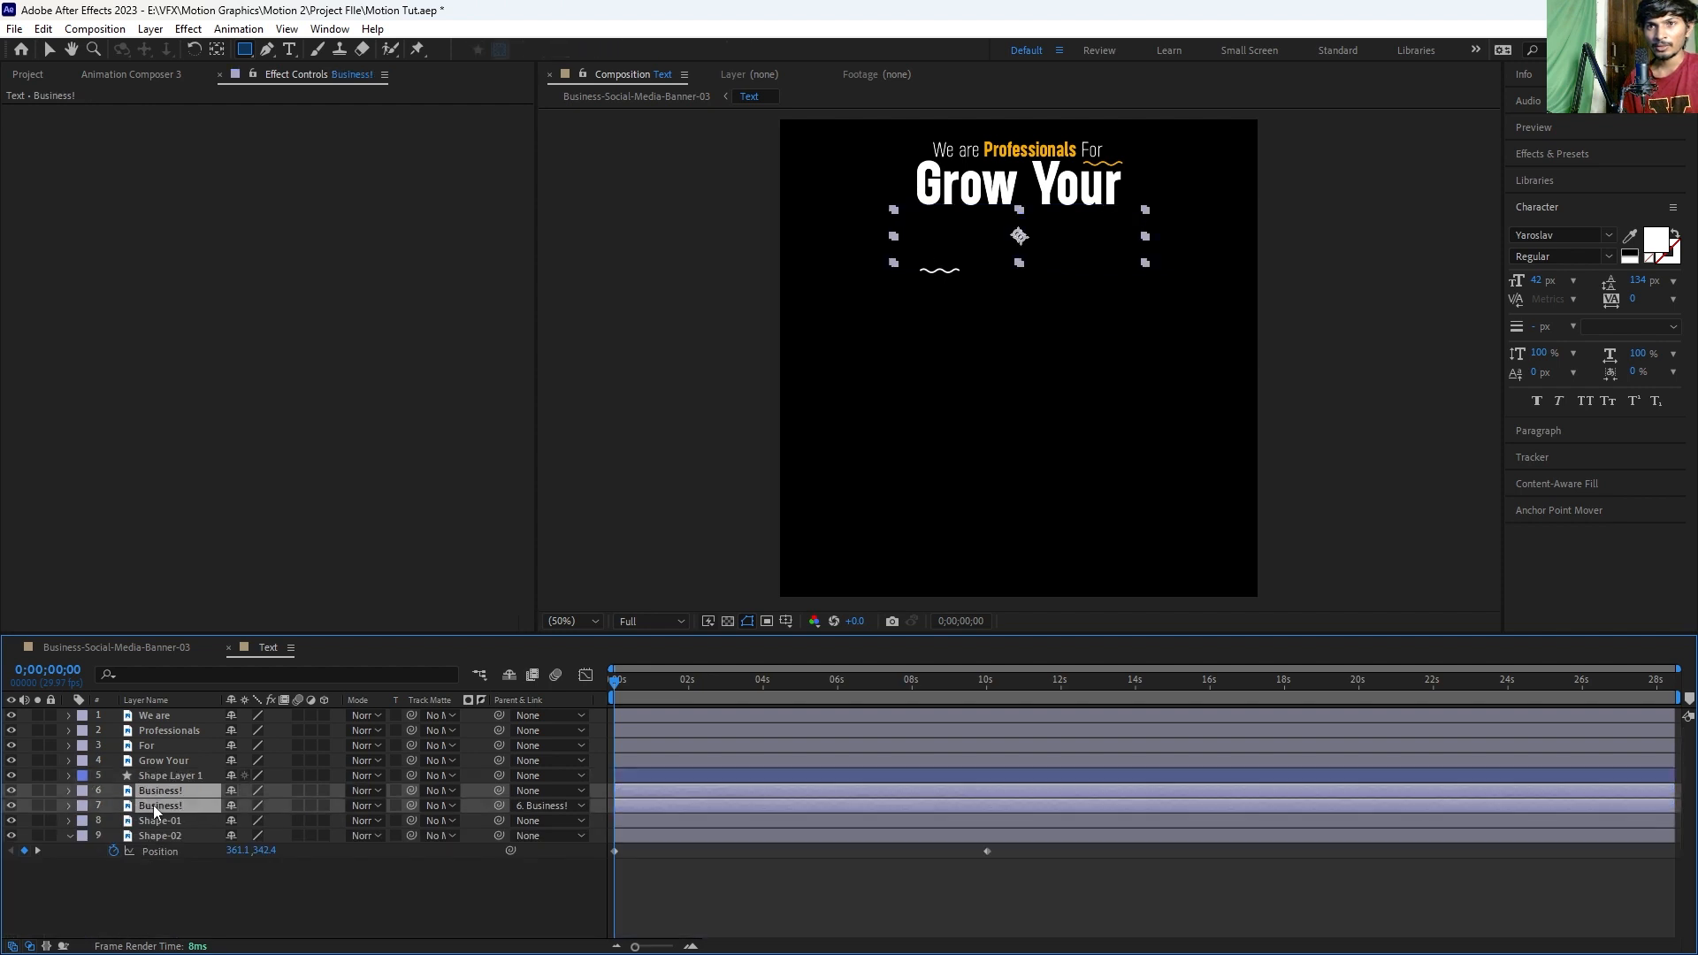
drag(412, 793, 333, 772)
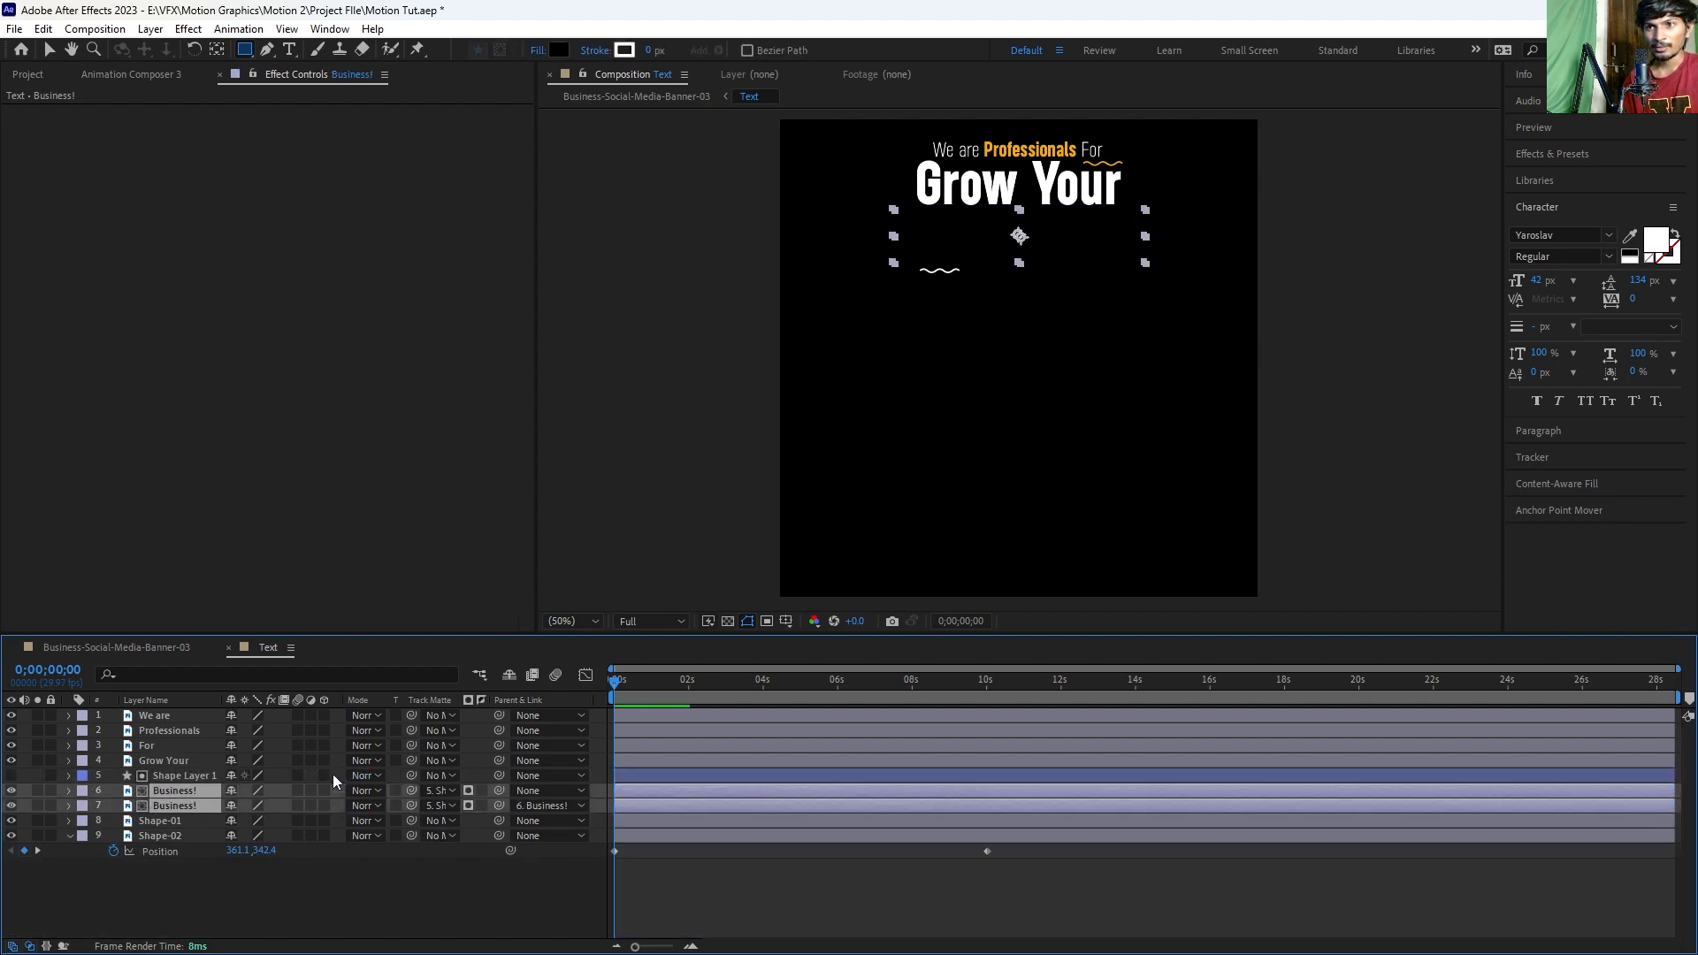
click(177, 777)
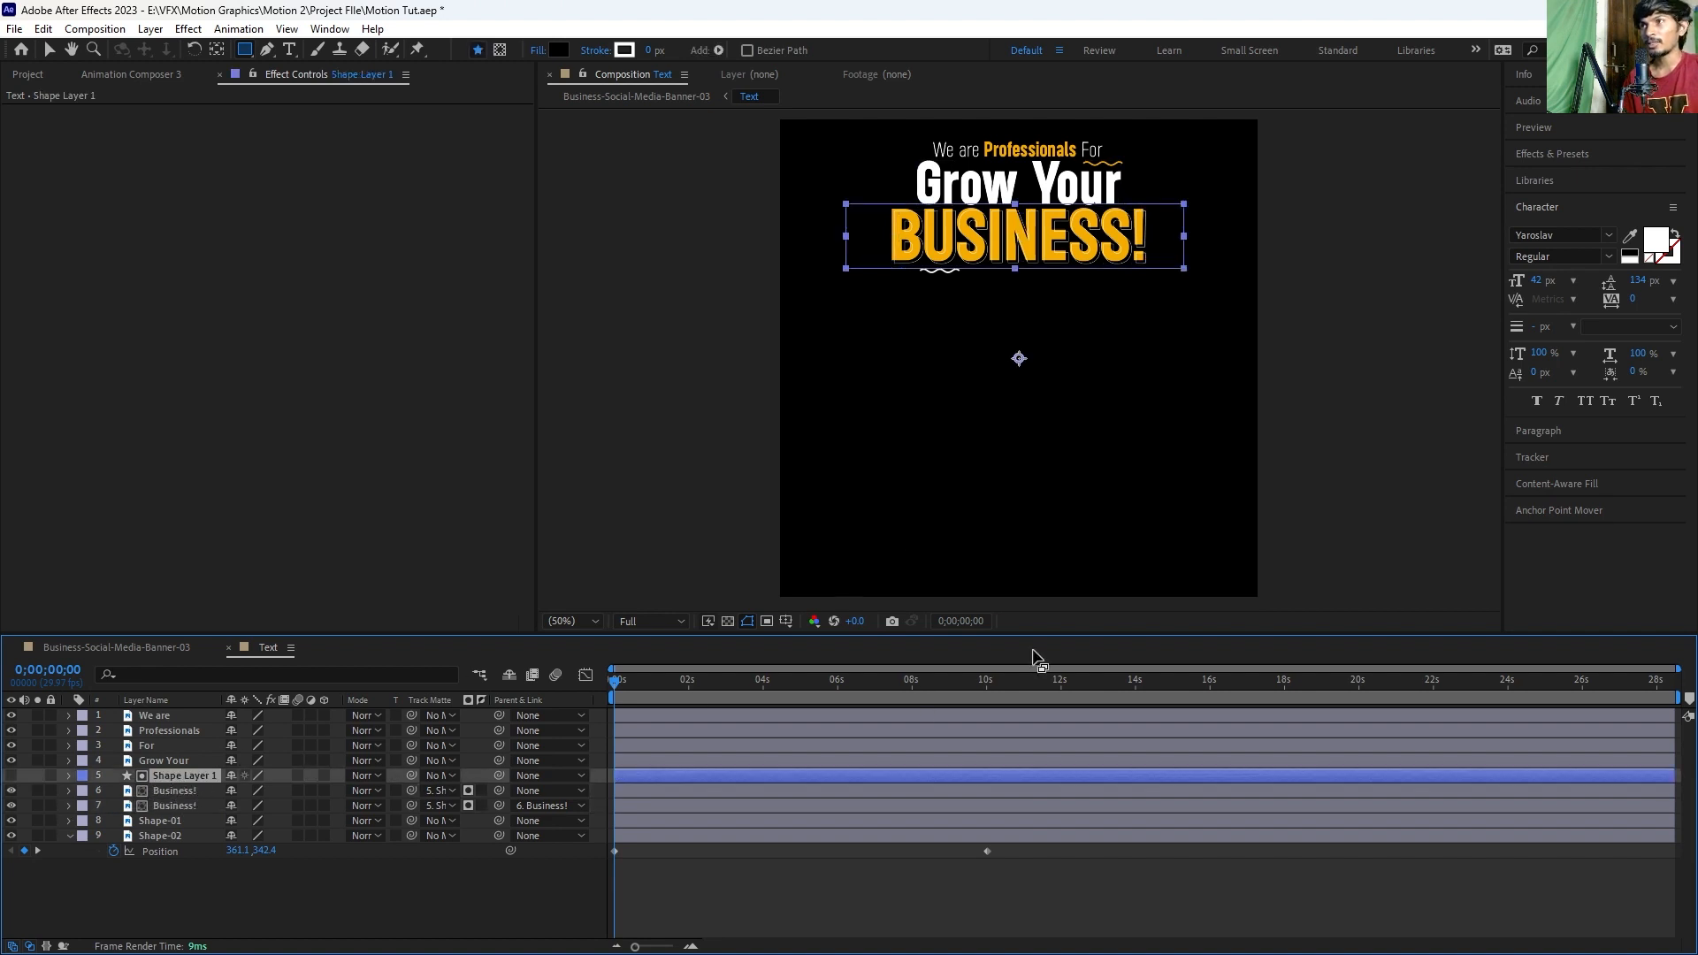
click(634, 791)
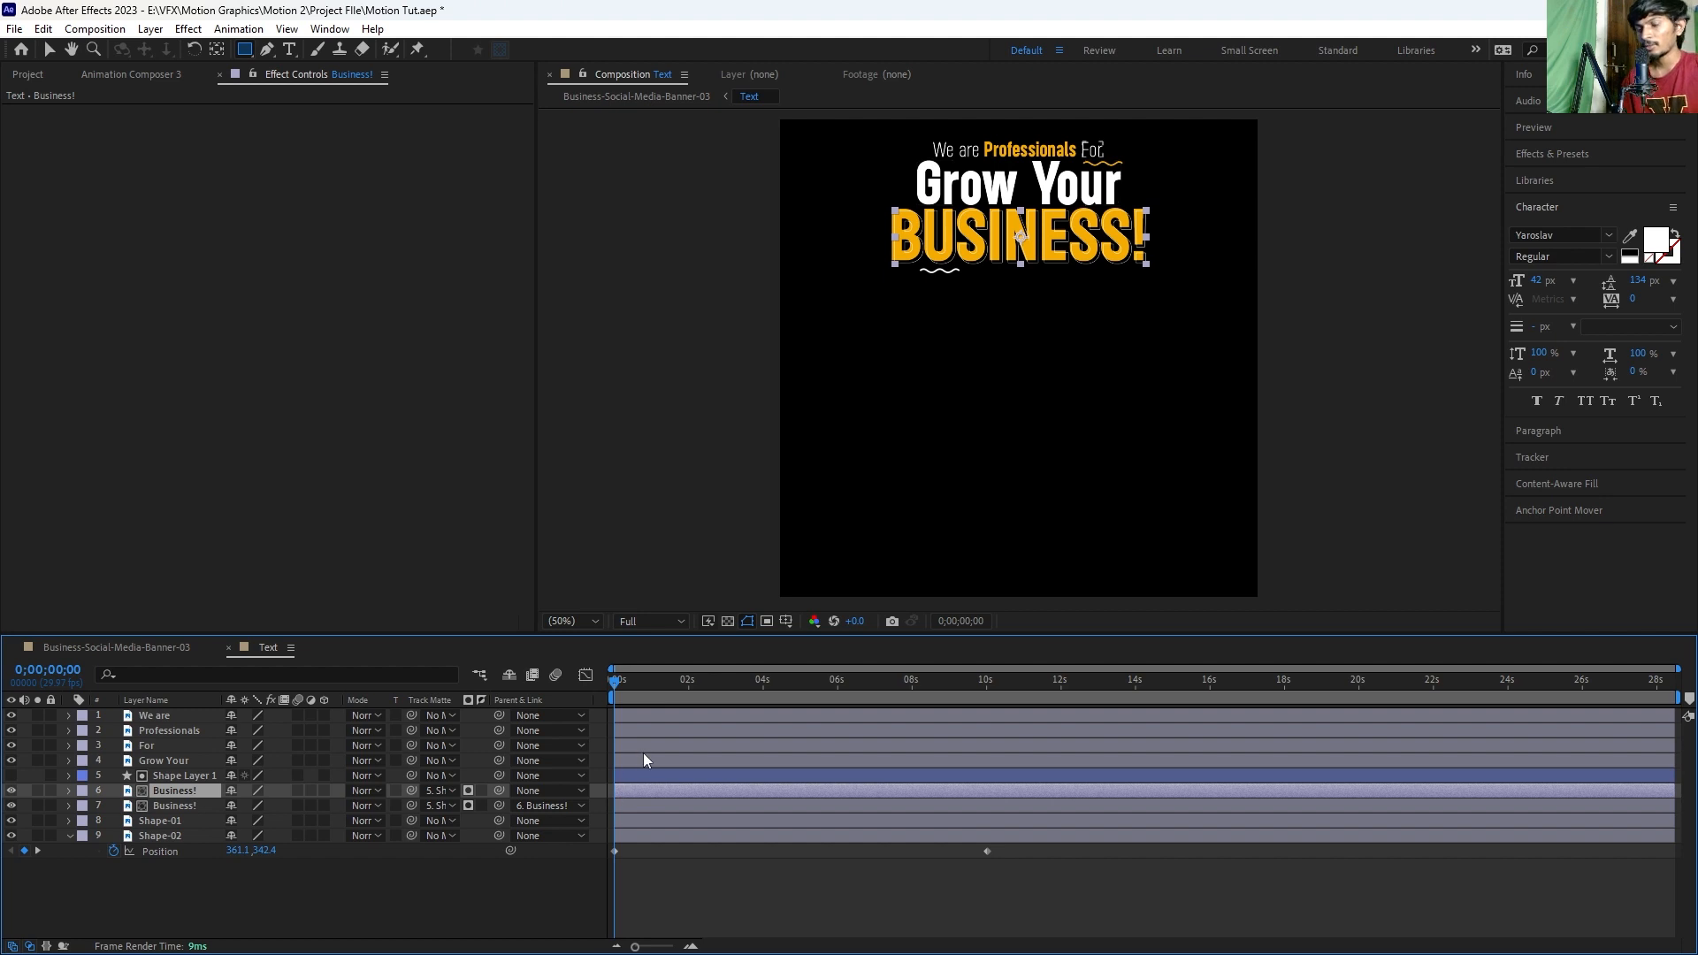
Step: Add position keyframes to the upper Business! layer at the timeline start and just before 4 seconds
key(p)
click(113, 805)
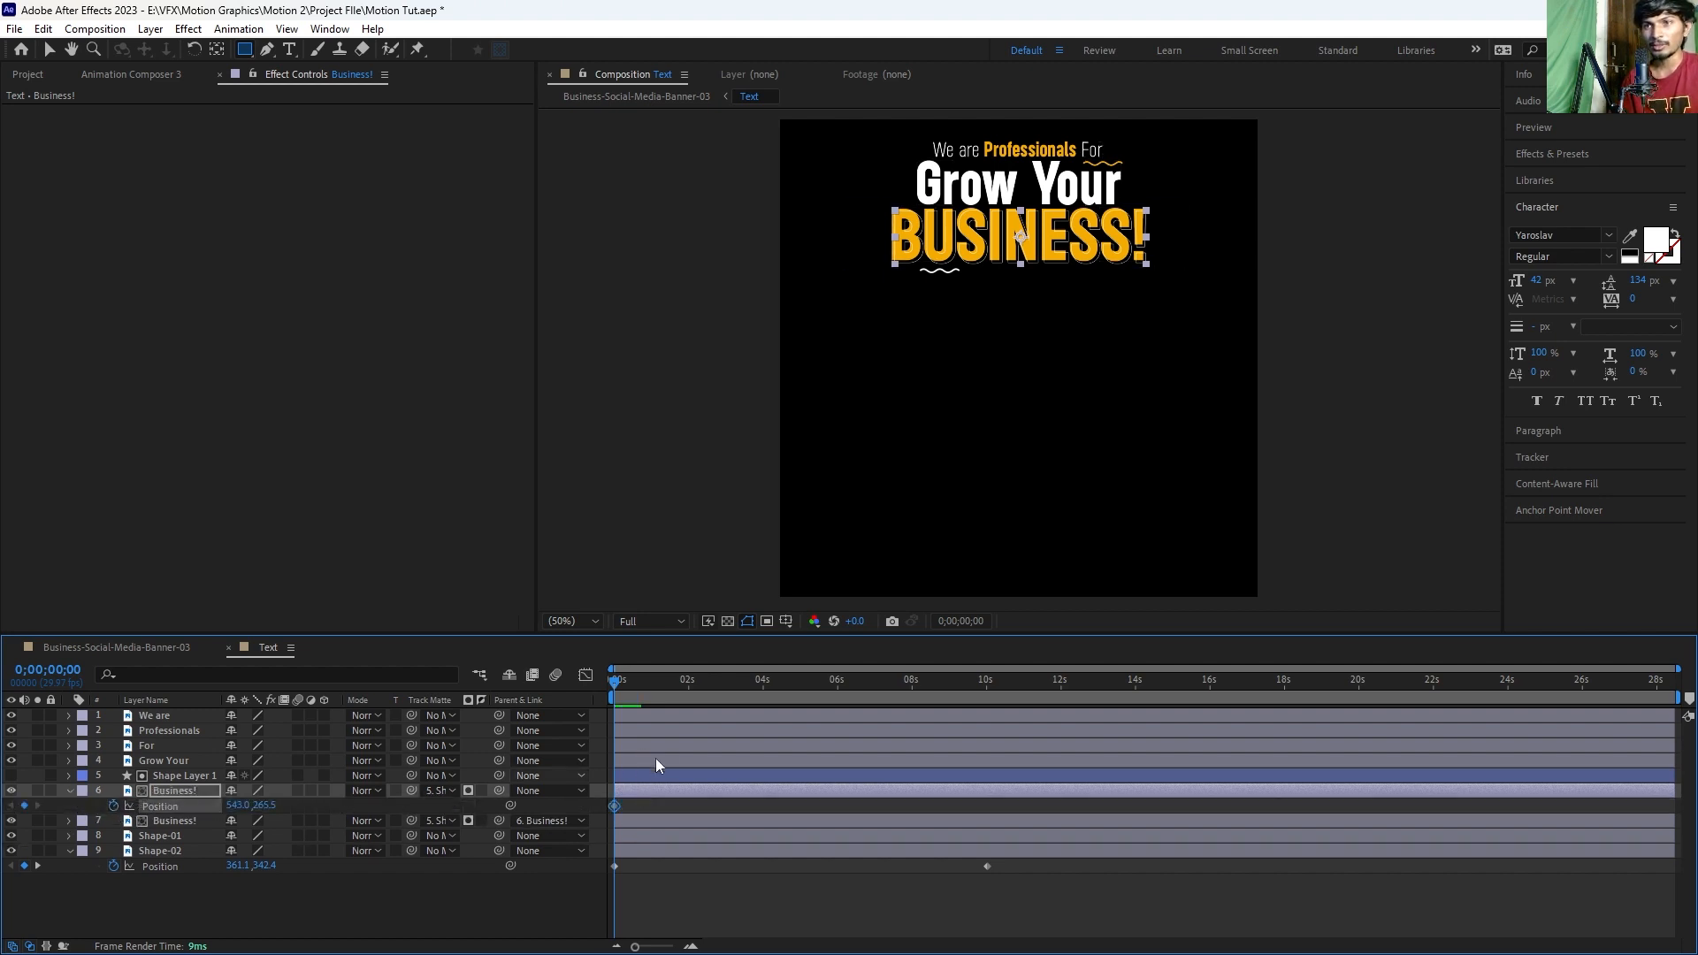
drag(666, 681, 520, 689)
click(635, 805)
click(629, 788)
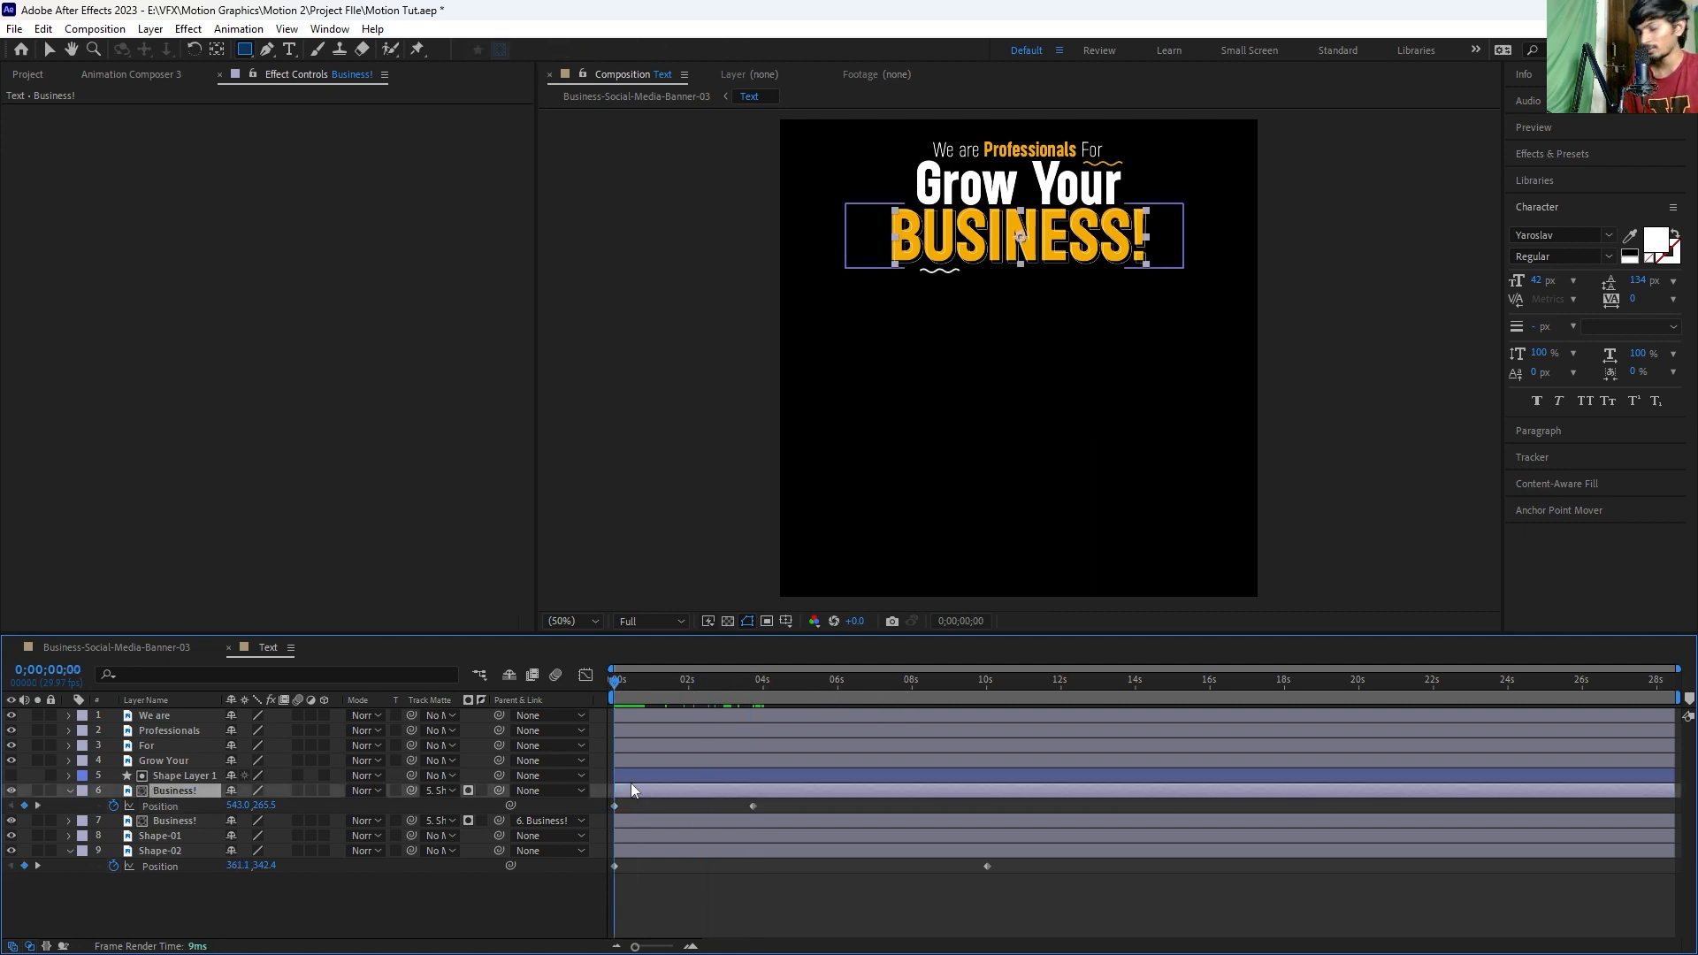
Step: Nudge the upper Business! layer straight down at its first keyframe to position 543.0, 425.5, outside the matte
key(shift+Down)
key(shift+Down)
key(shift+Down)
key(shift+Down)
key(shift+Down)
key(shift+Down)
key(shift+Down)
key(shift+Down)
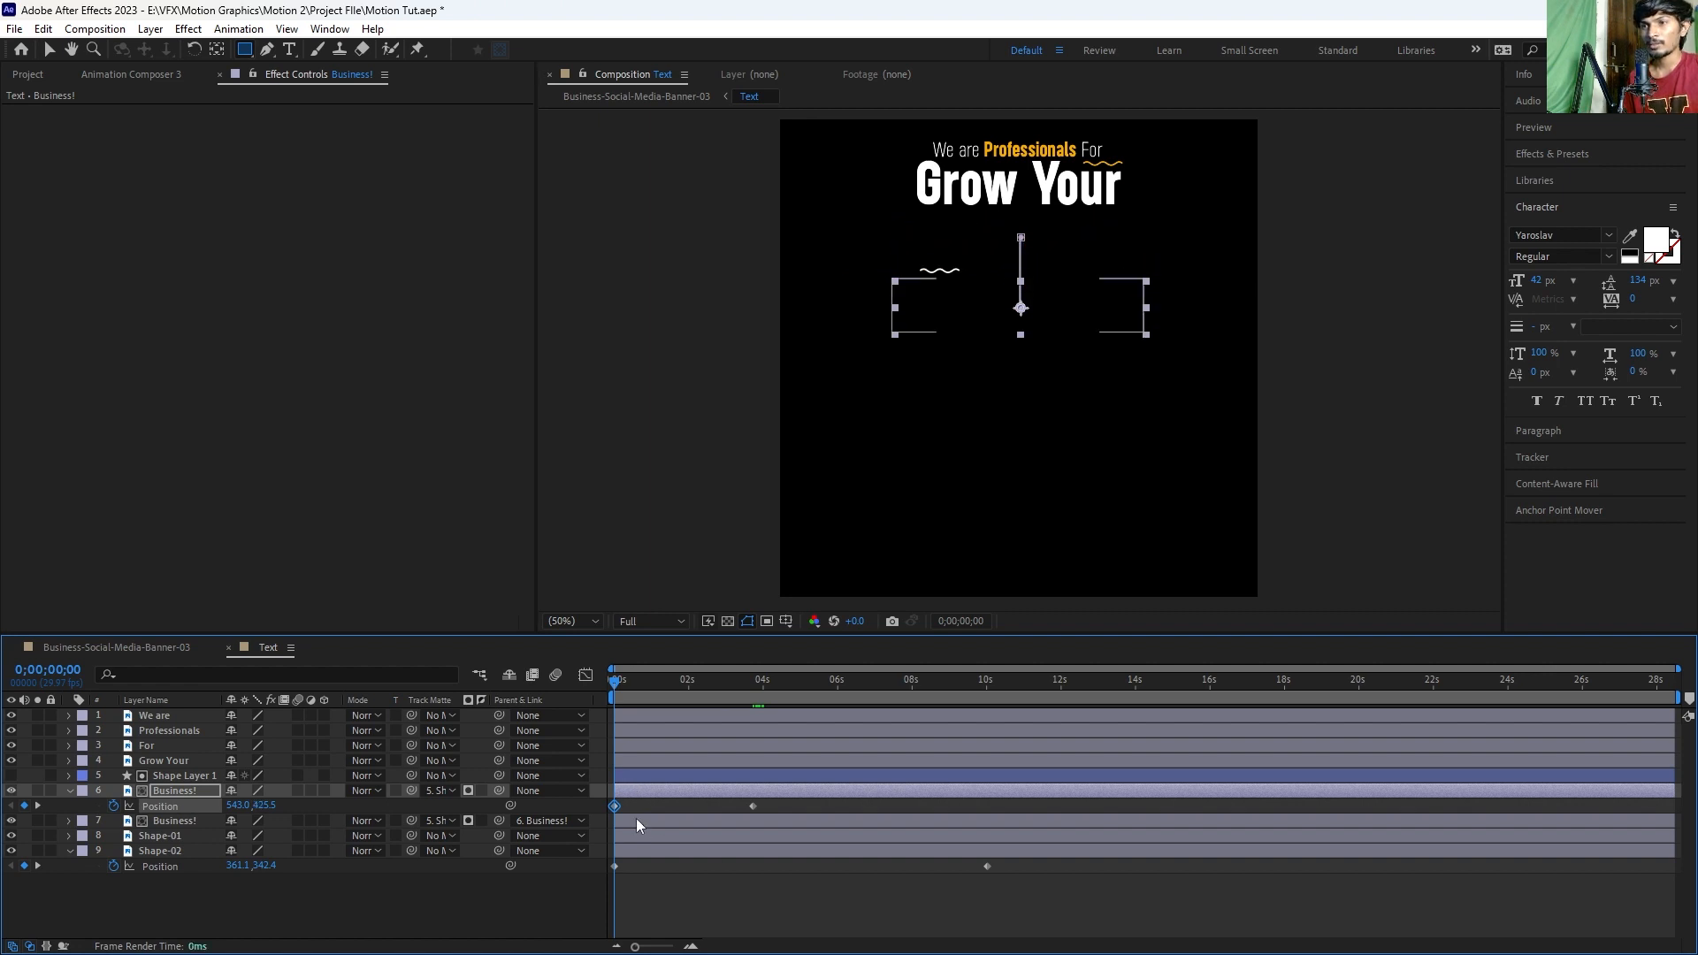
Step: Copy the upper Business! layer's two position keyframes and set the lower Business! layer's parent to None
click(632, 820)
click(552, 809)
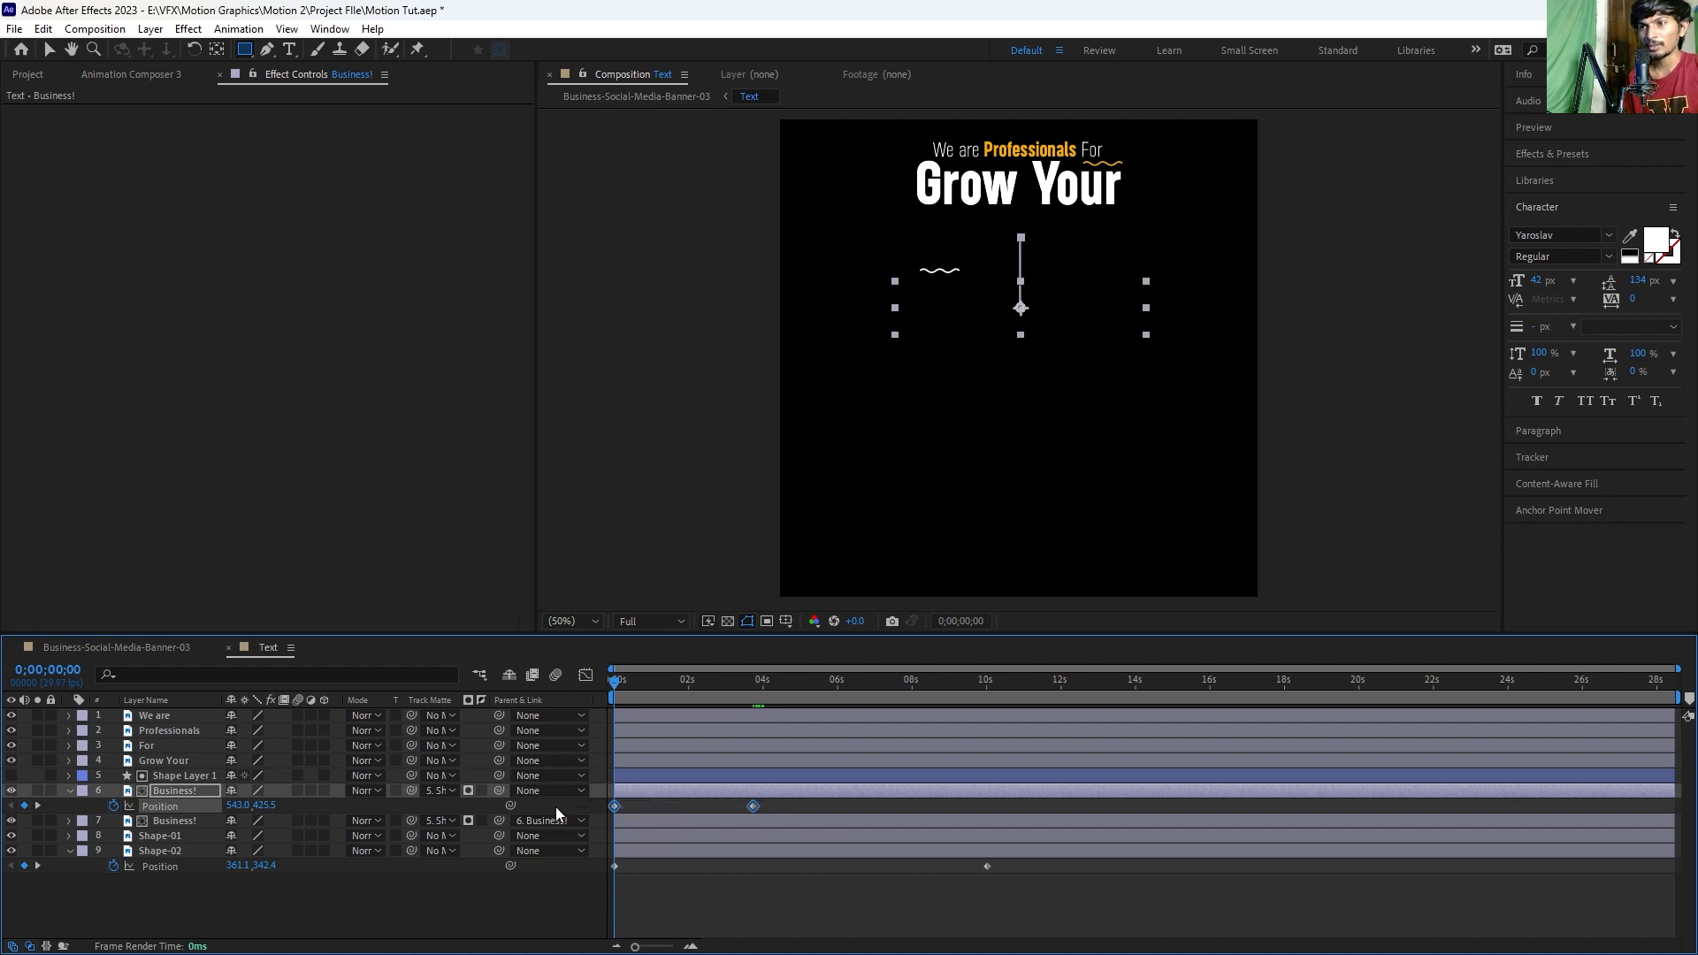
click(639, 824)
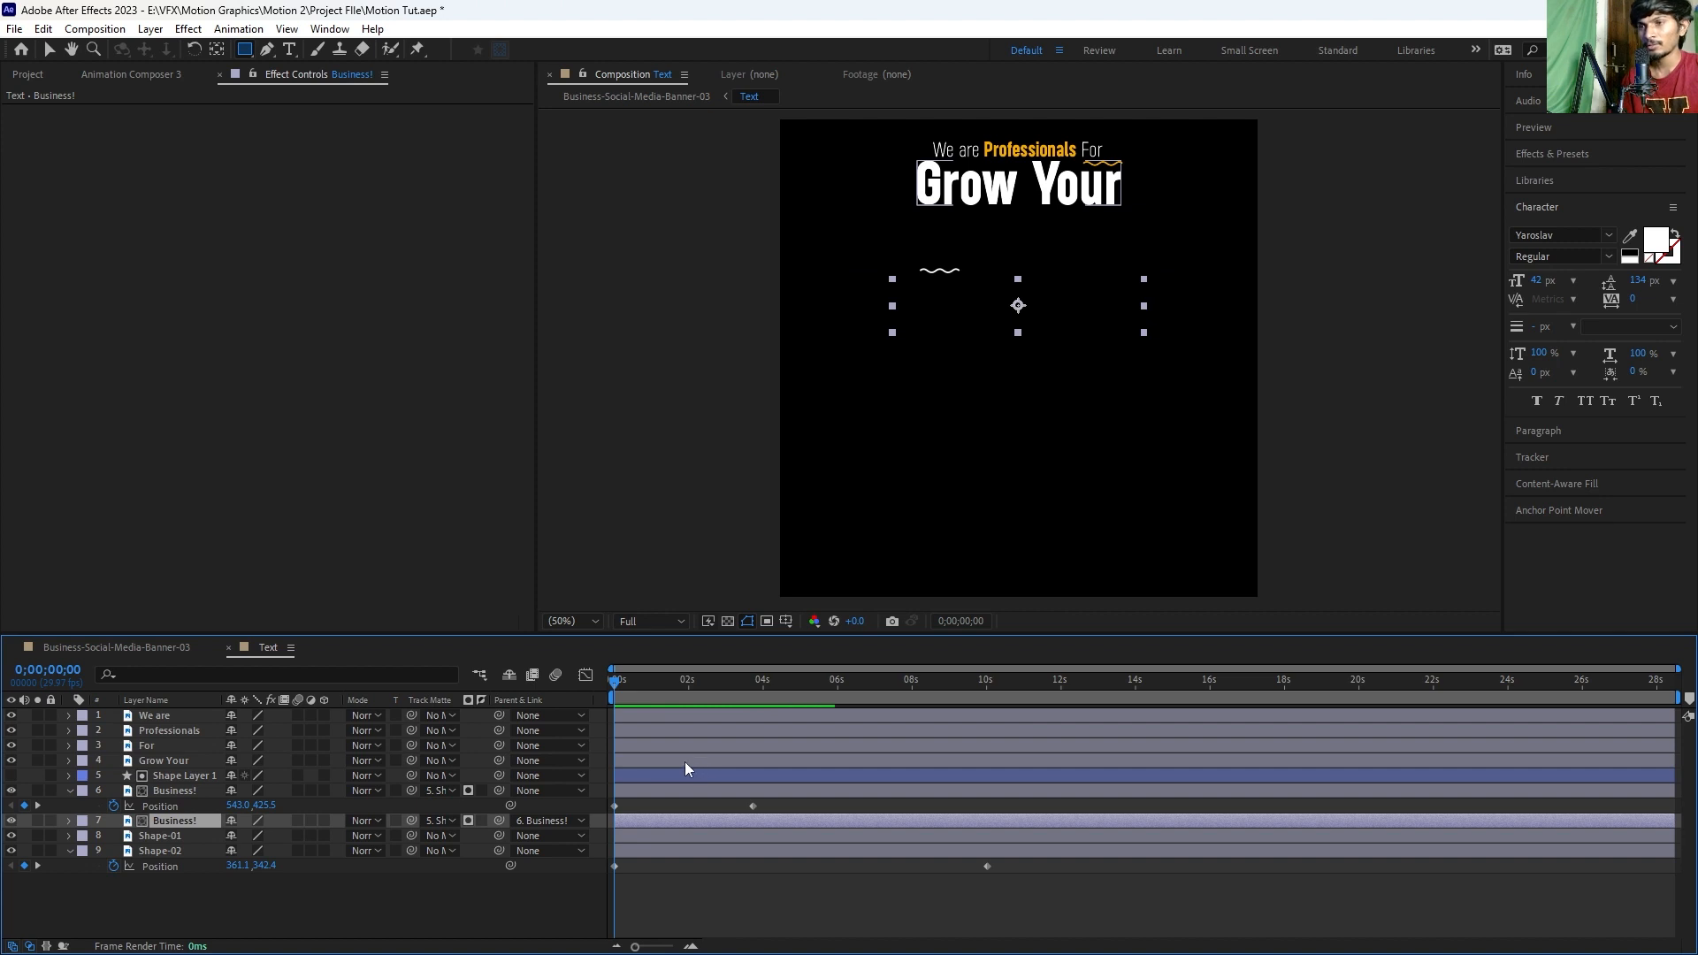
click(804, 686)
click(554, 820)
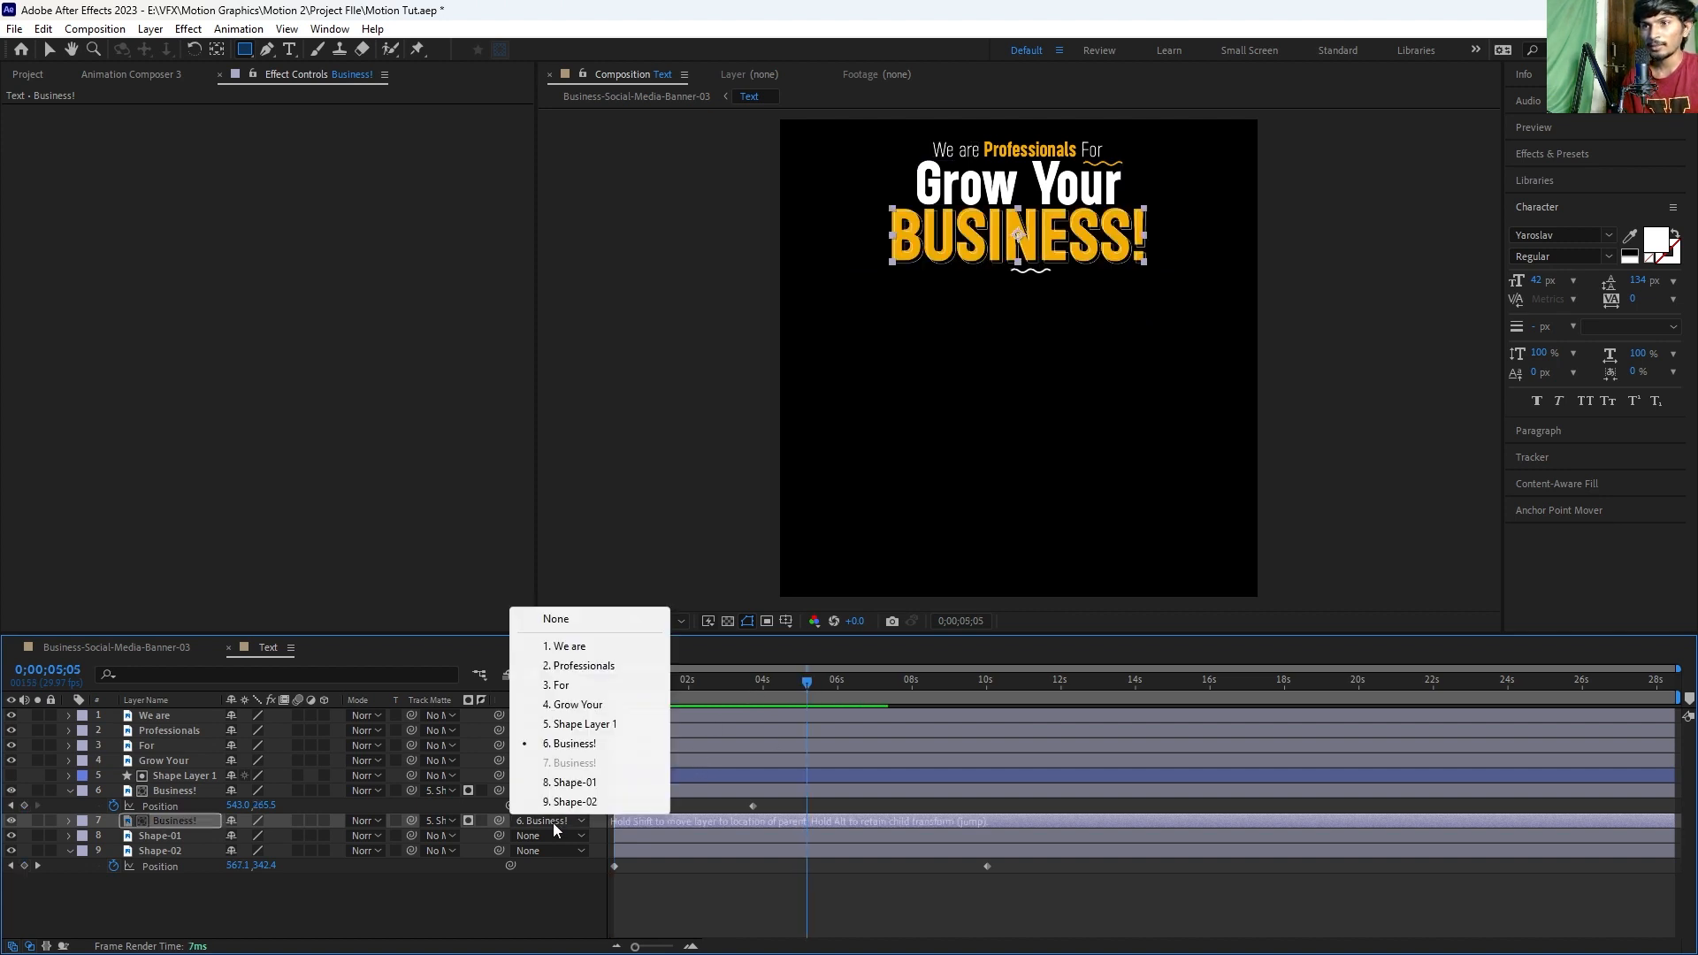
click(555, 619)
Step: Paste the copied position keyframes onto the lower Business! layer at the timeline start and reveal its keyframes
drag(667, 680, 540, 681)
drag(630, 820, 635, 812)
key(Return)
key(Return)
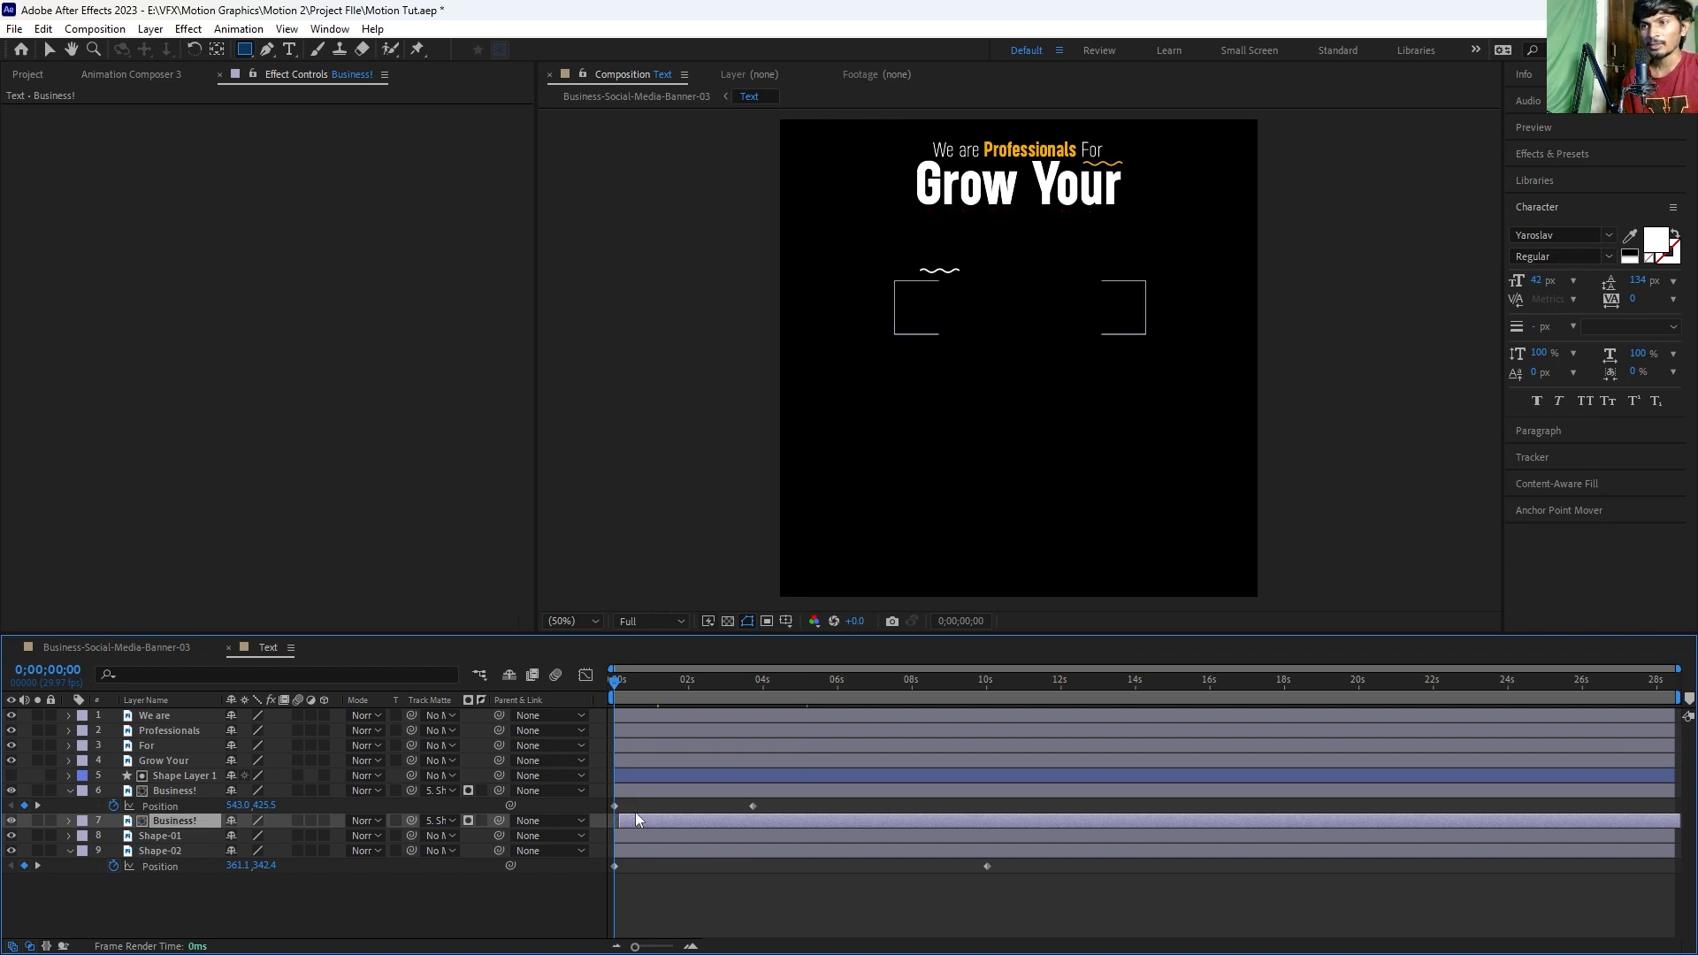
key(ctrl+z)
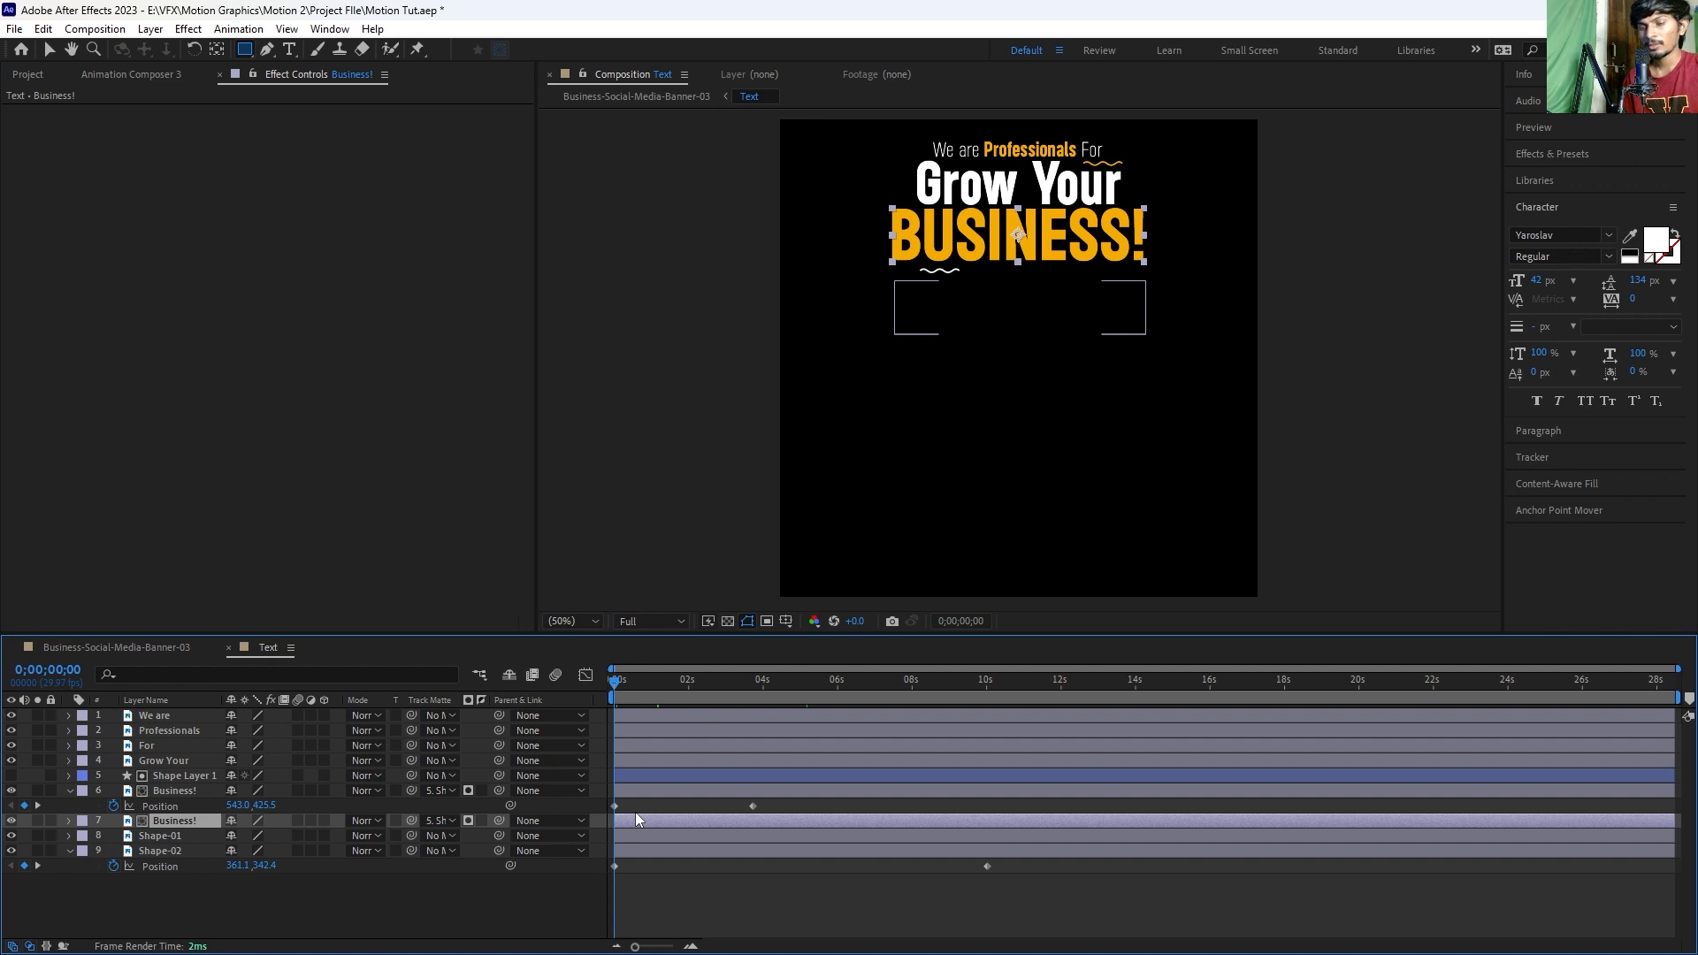
key(ctrl+v)
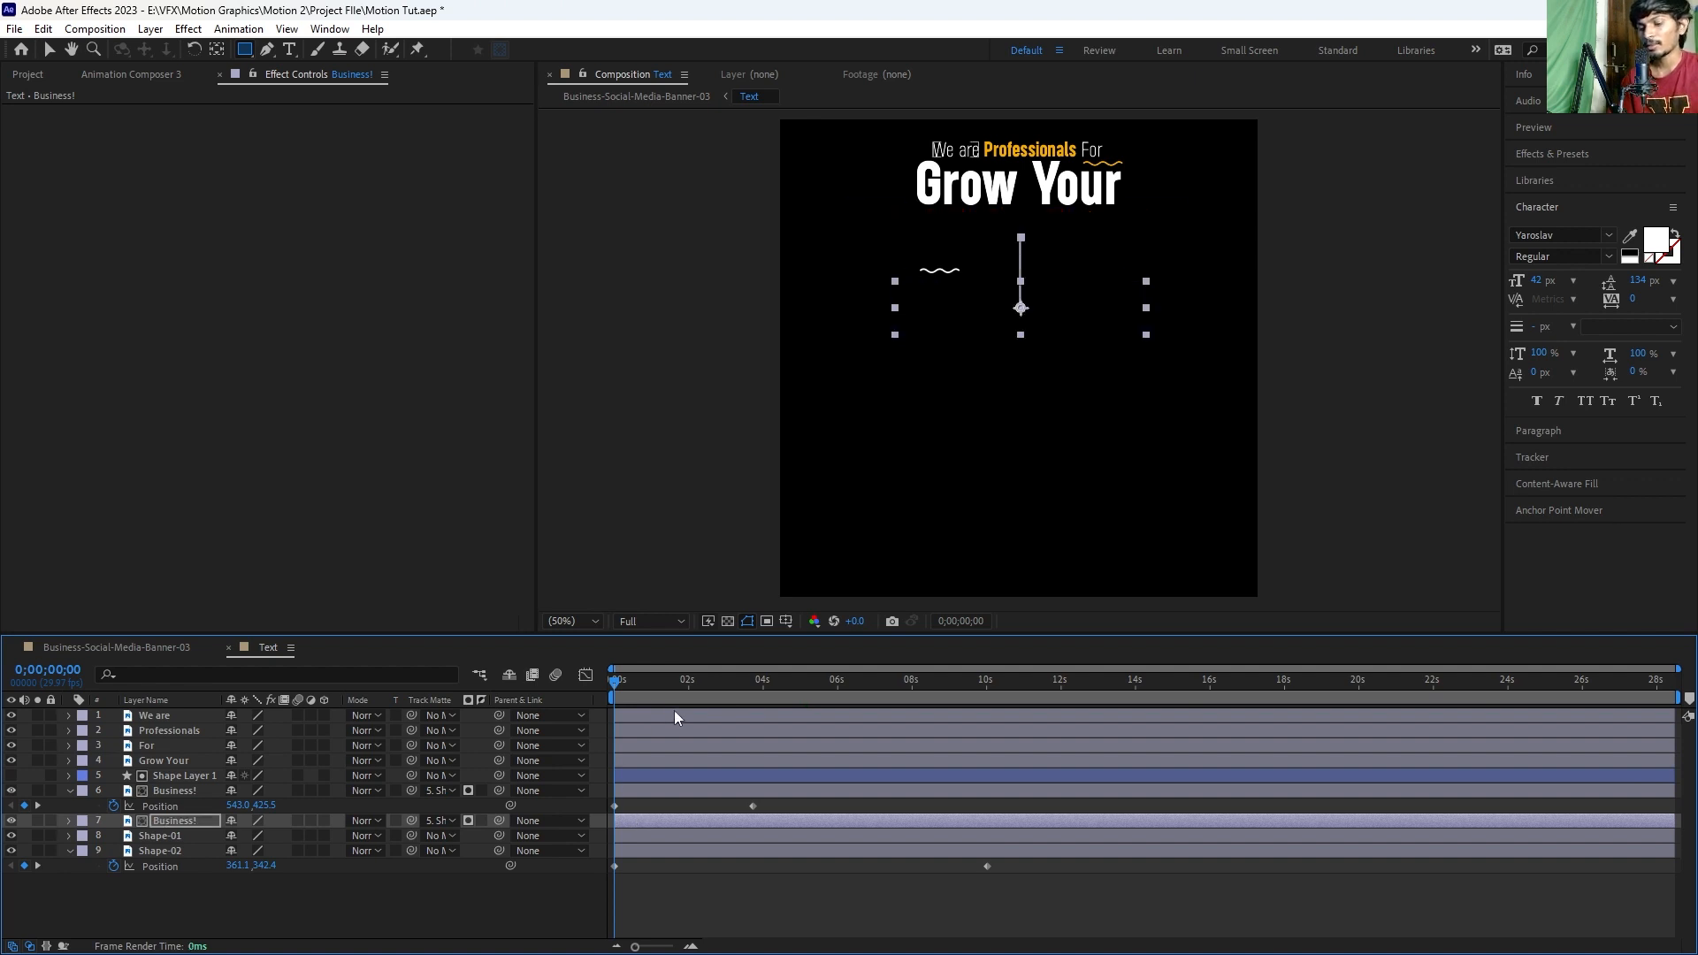
key(u)
Step: Easy Ease both Business! layers' position keyframes, reshape their speed curve to slow into the end, and preview the reveal
drag(765, 802, 576, 852)
key(F9)
click(584, 675)
drag(852, 841, 663, 889)
click(584, 675)
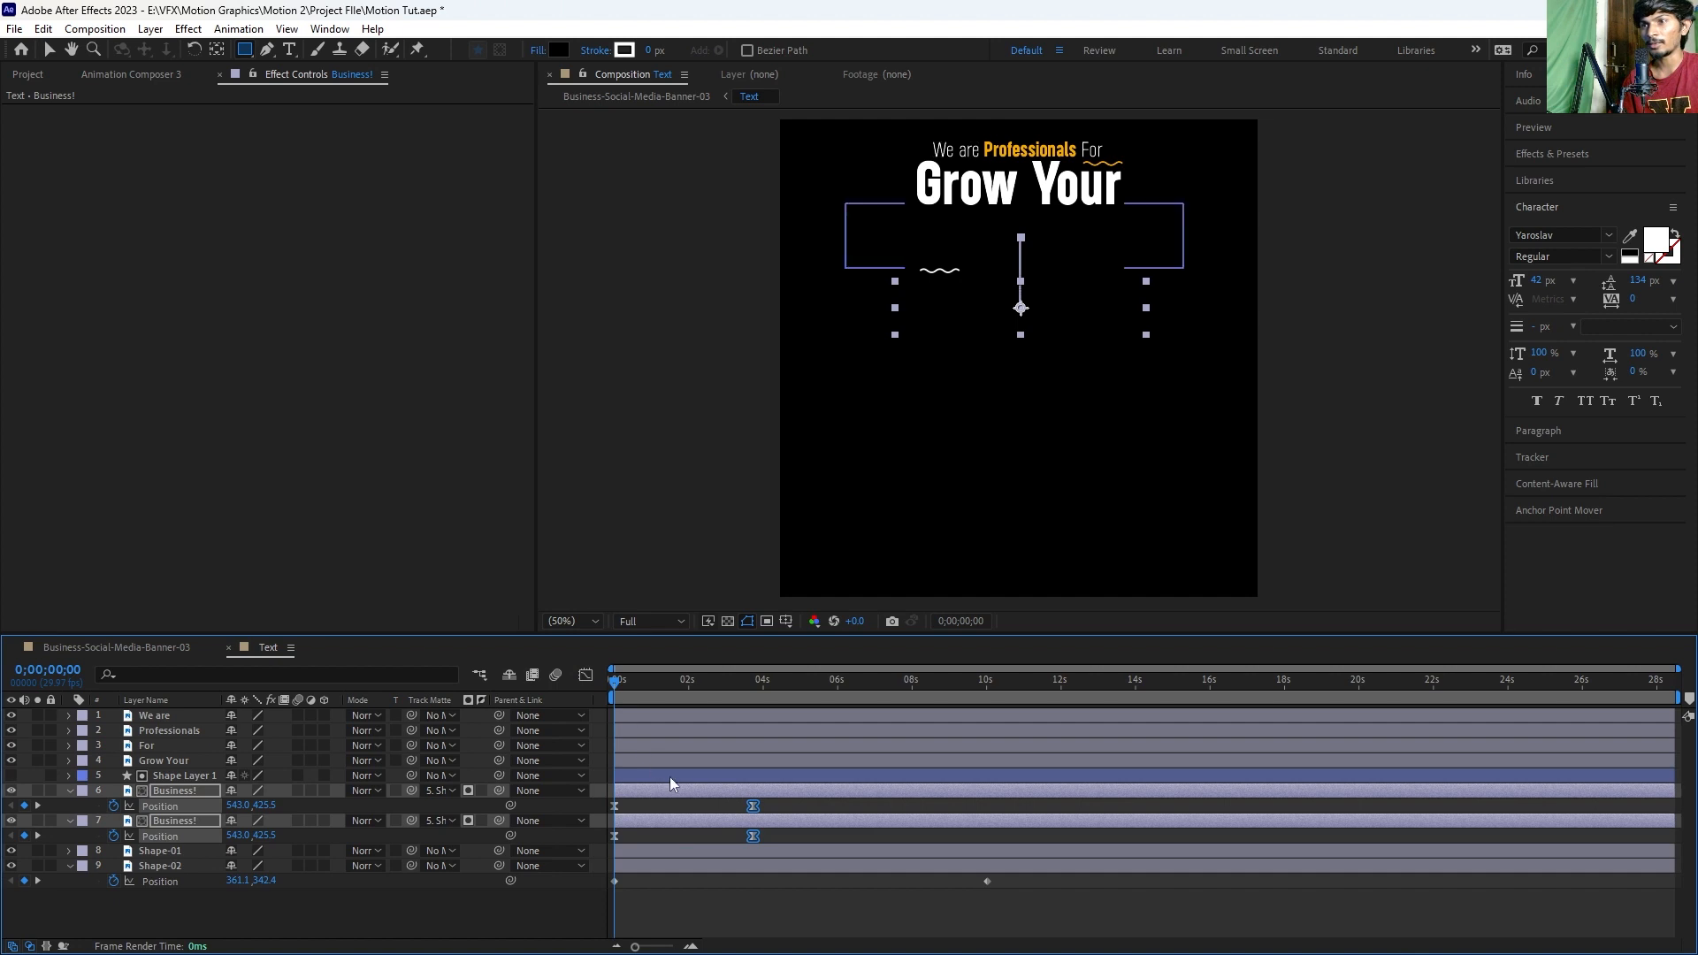
click(702, 808)
key(space)
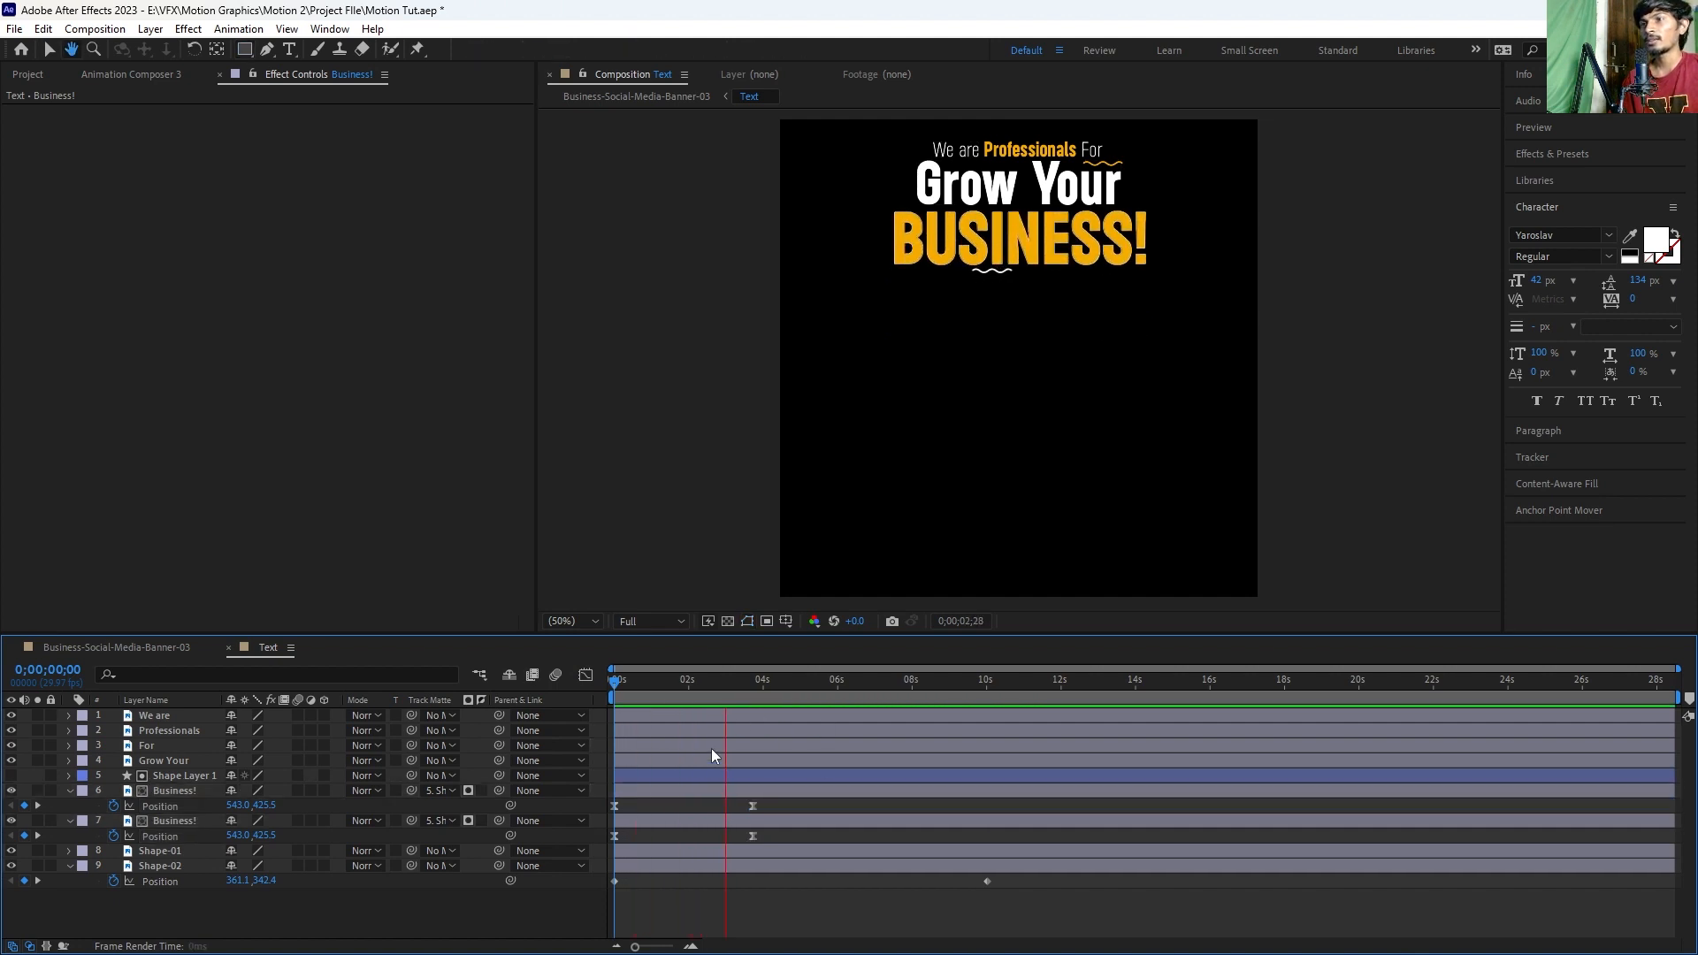
key(space)
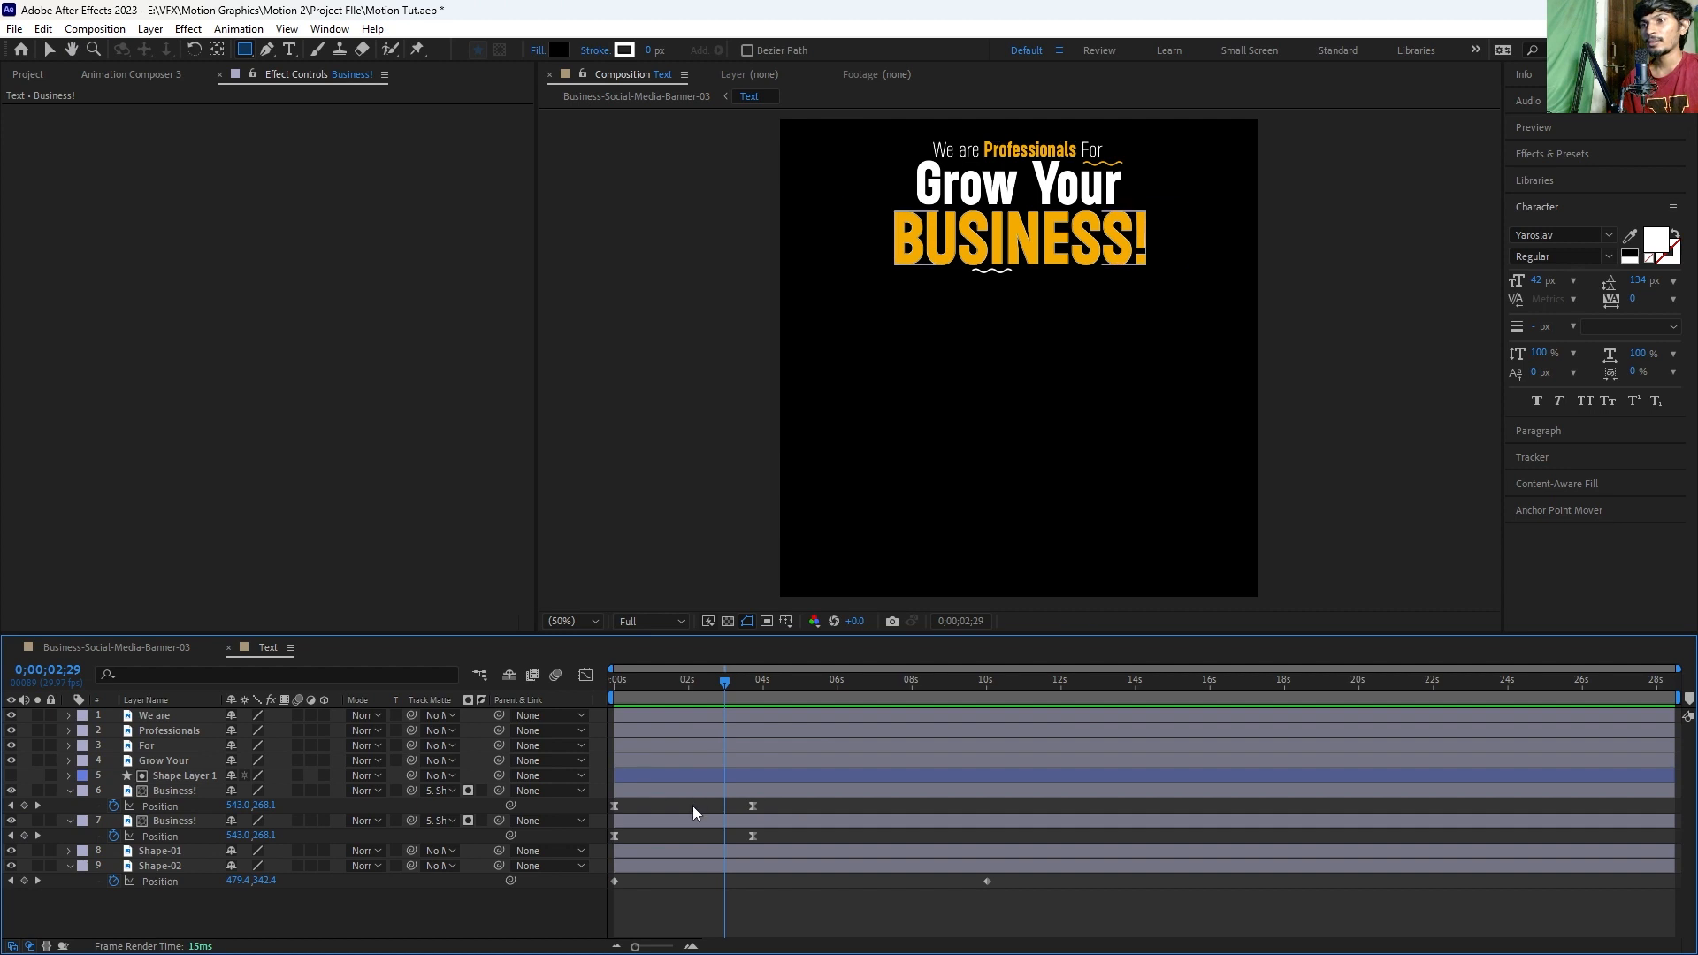
Step: Keyframe the Grow Your layer's opacity from 0% at the start to 100% at about 2 seconds
key(v)
drag(872, 166, 1090, 201)
drag(896, 187, 1052, 202)
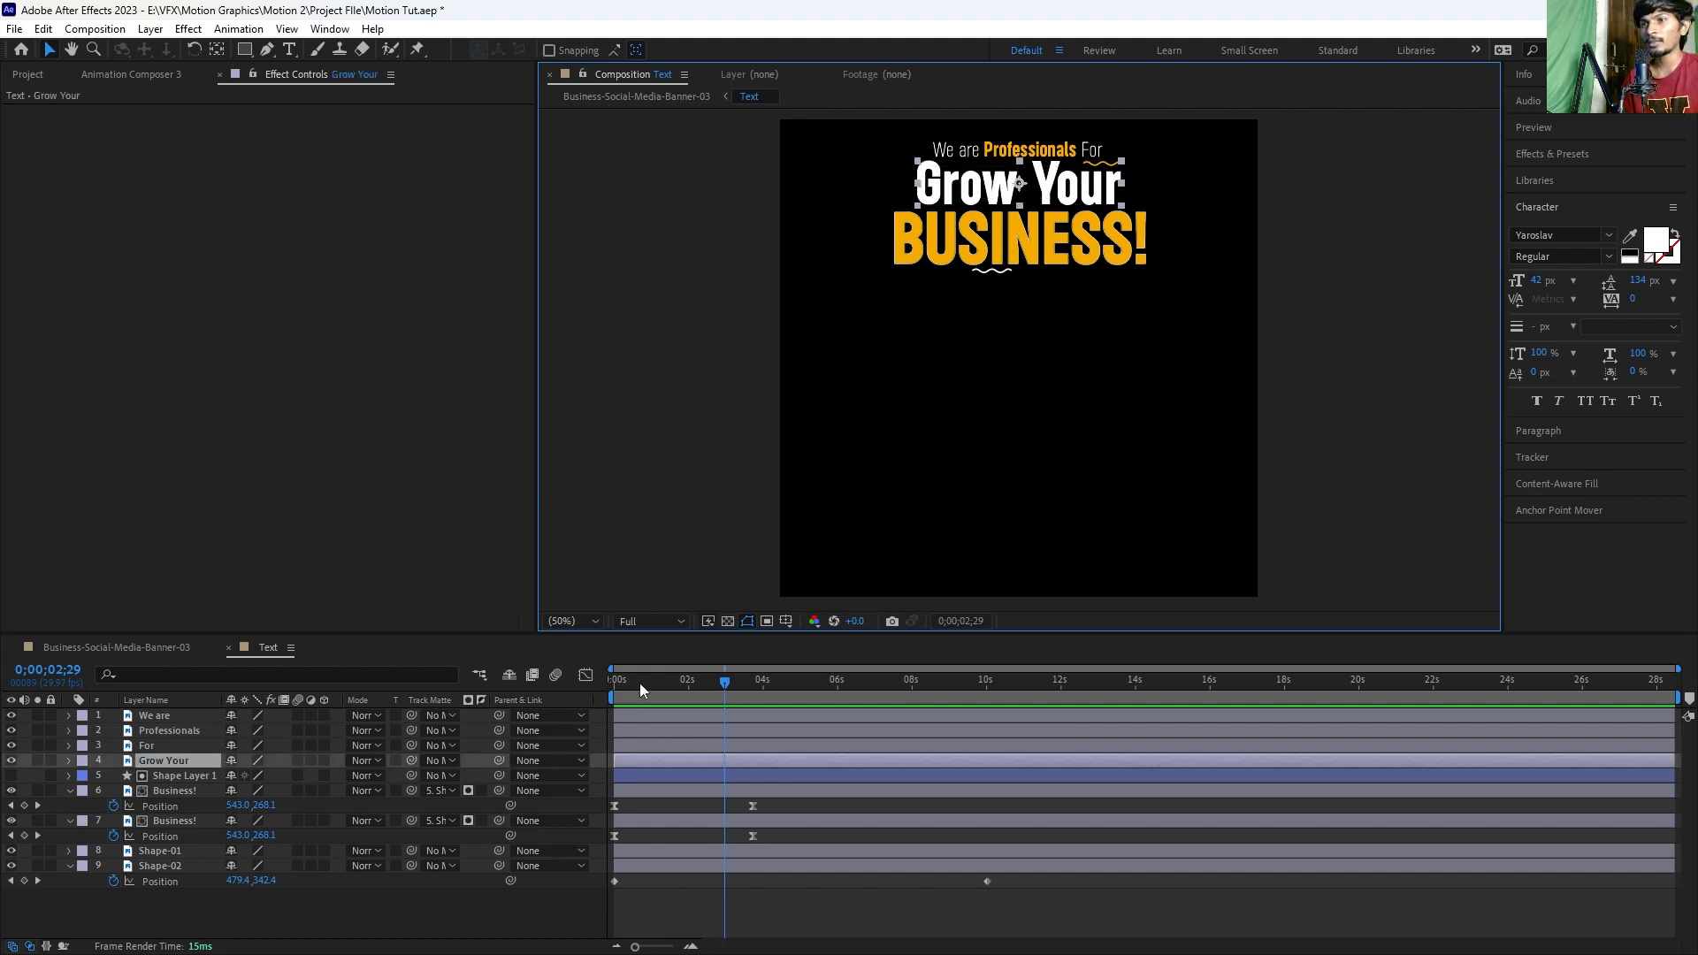
click(616, 684)
key(t)
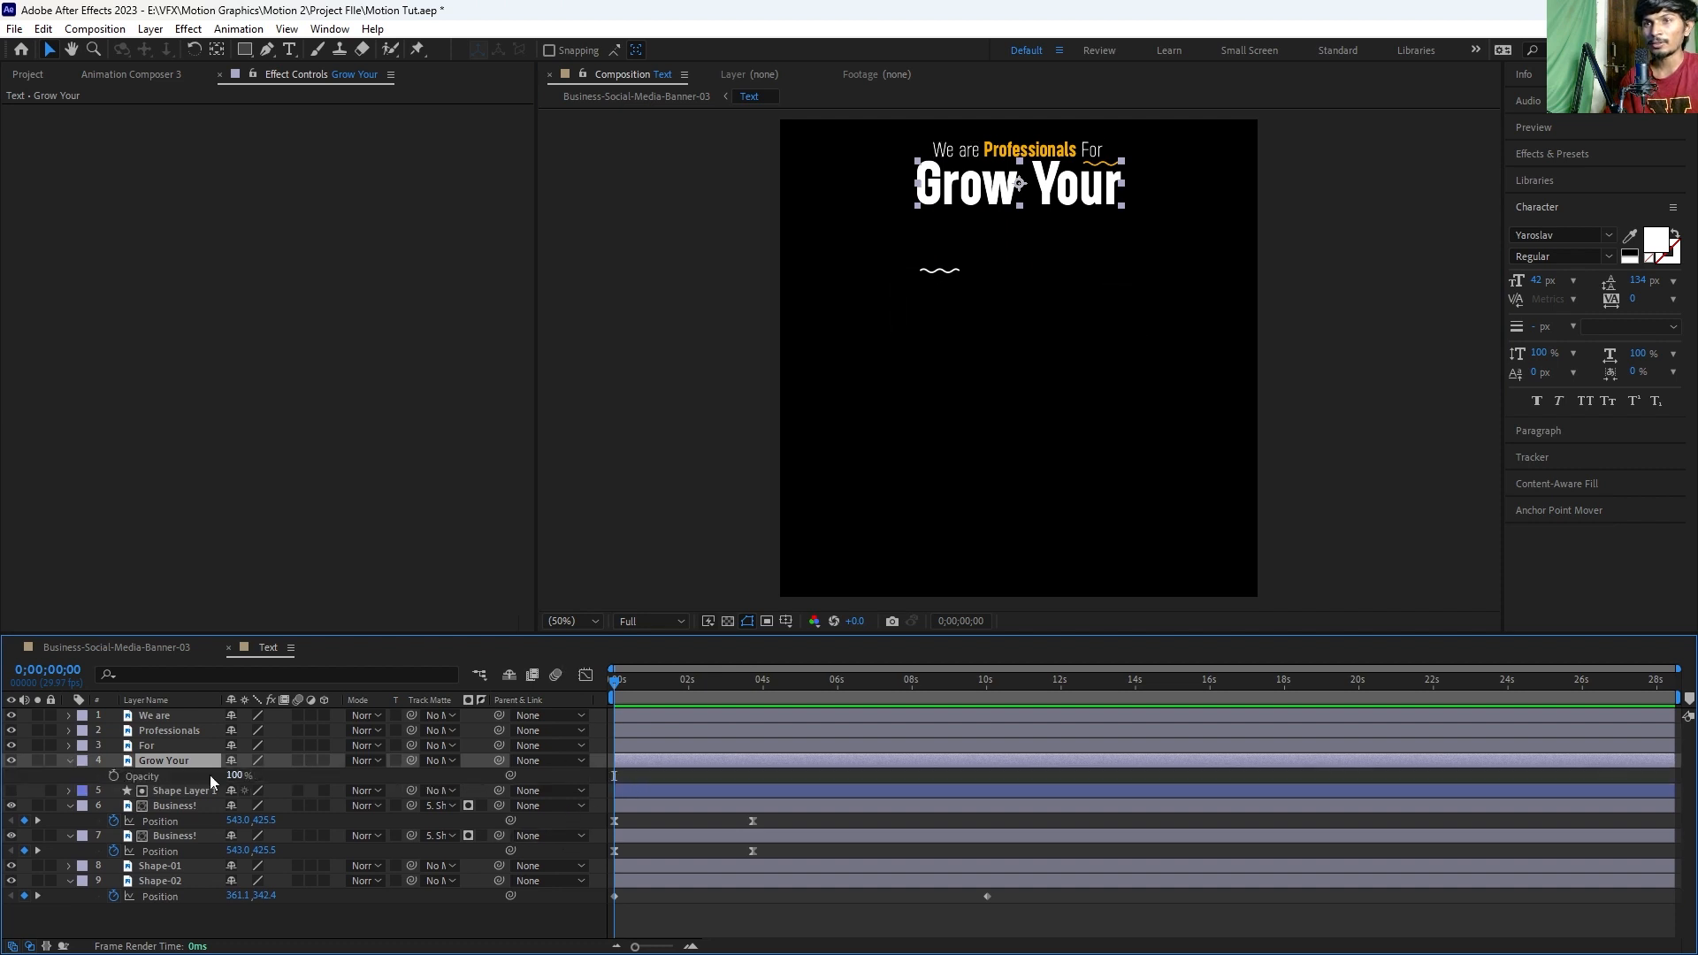
click(113, 775)
drag(642, 681, 689, 699)
click(24, 776)
click(11, 776)
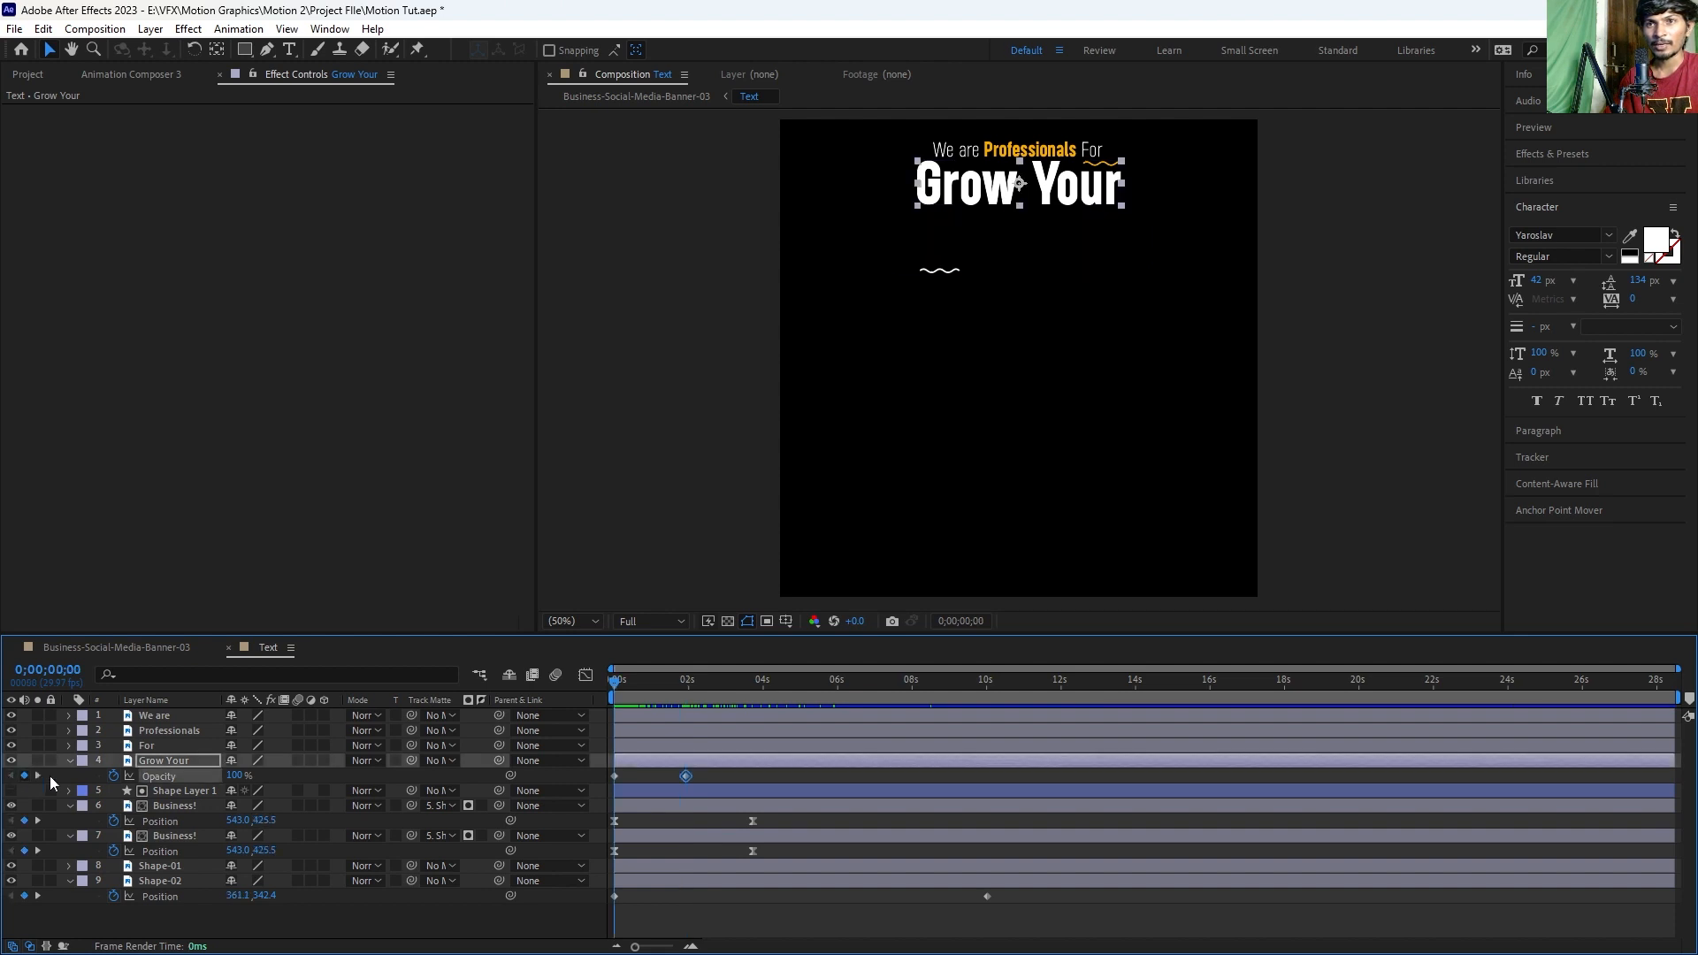
drag(229, 777, 141, 777)
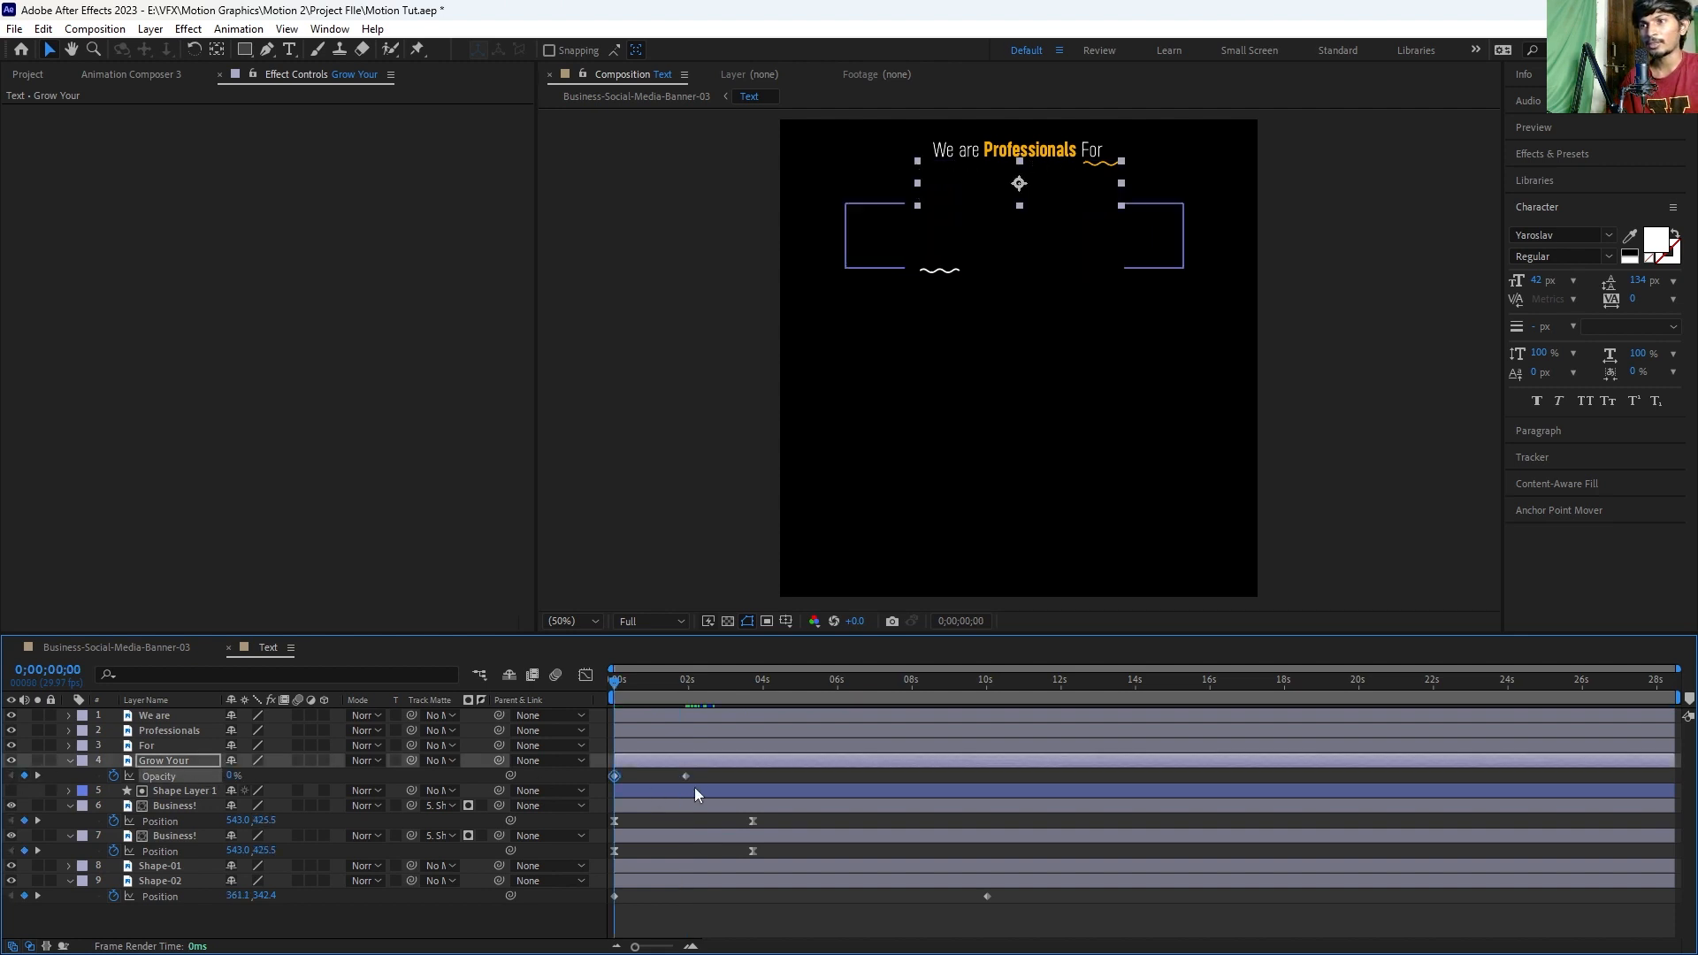
Step: Easy Ease the Grow Your opacity keyframes, reshape their speed curve to slow into the end, and preview the fade
drag(719, 773, 590, 772)
key(F9)
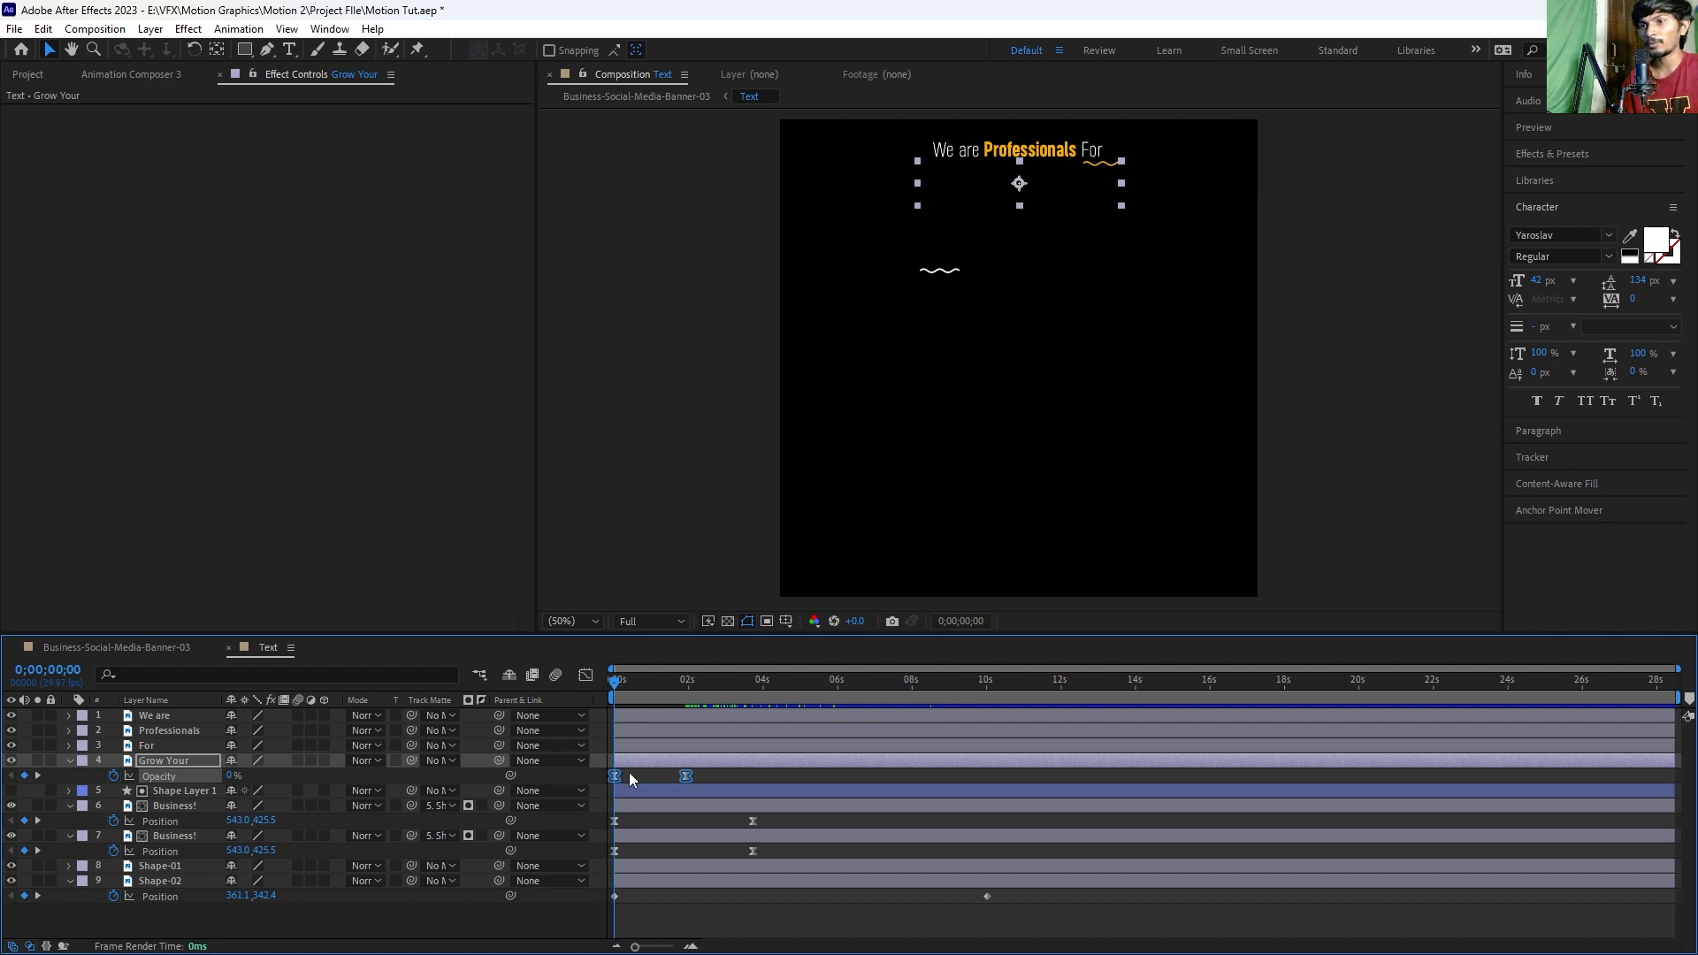
click(585, 675)
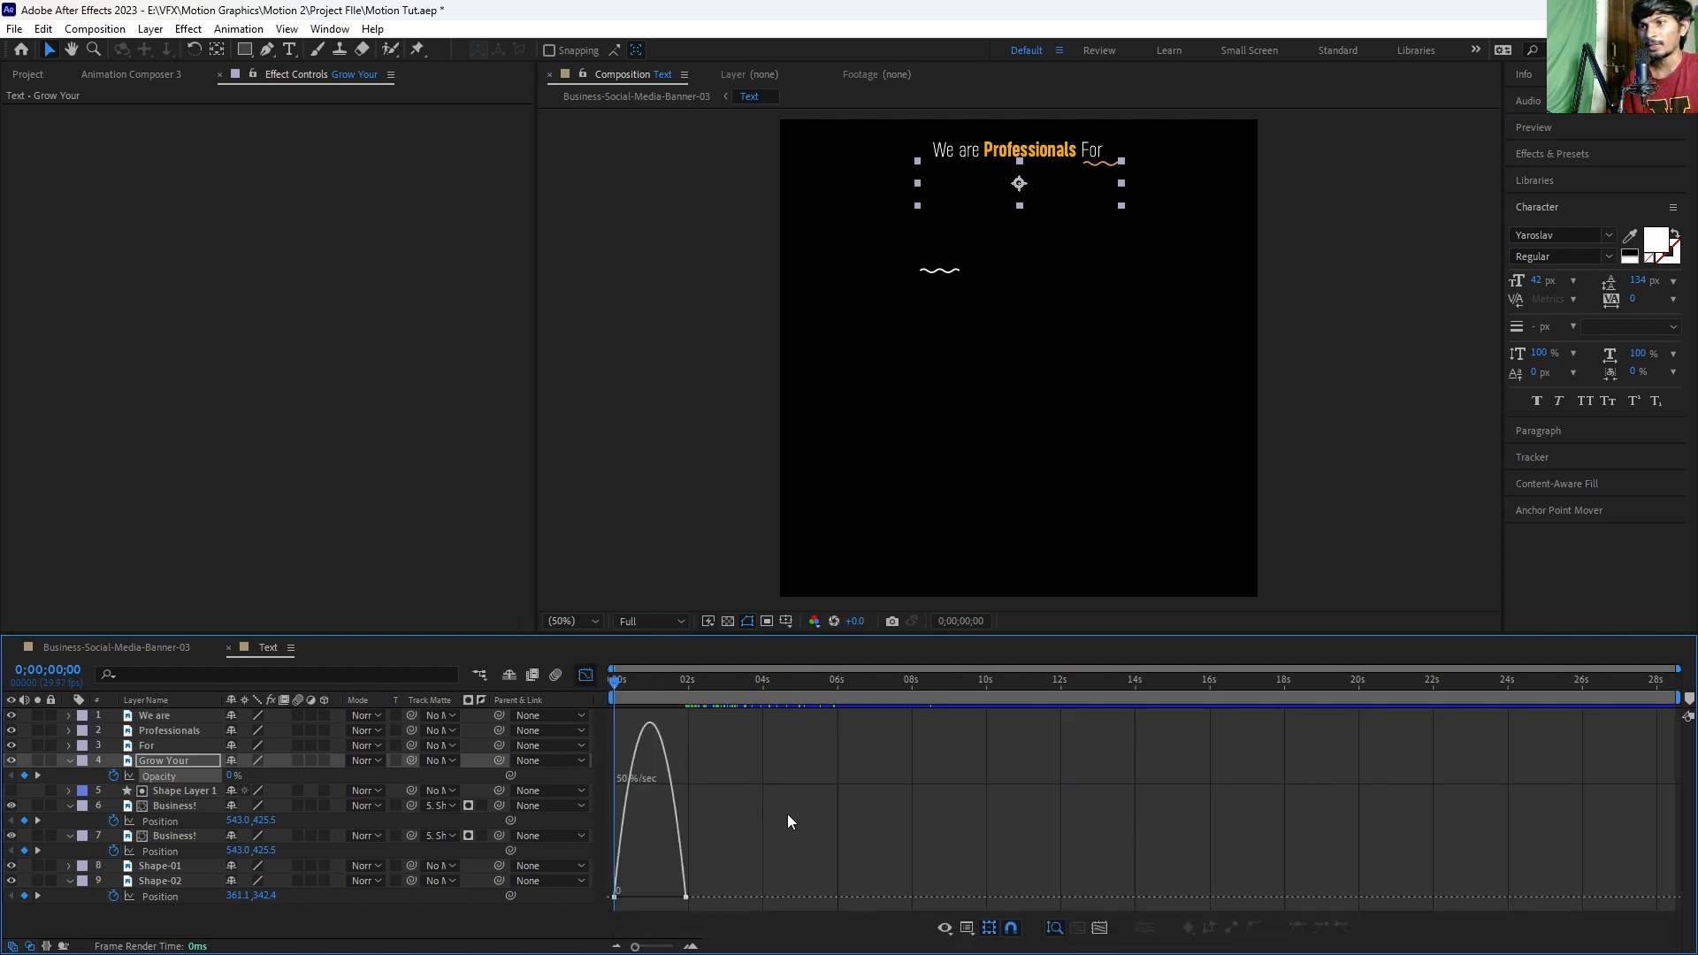
drag(679, 898, 636, 896)
click(585, 674)
click(645, 772)
key(space)
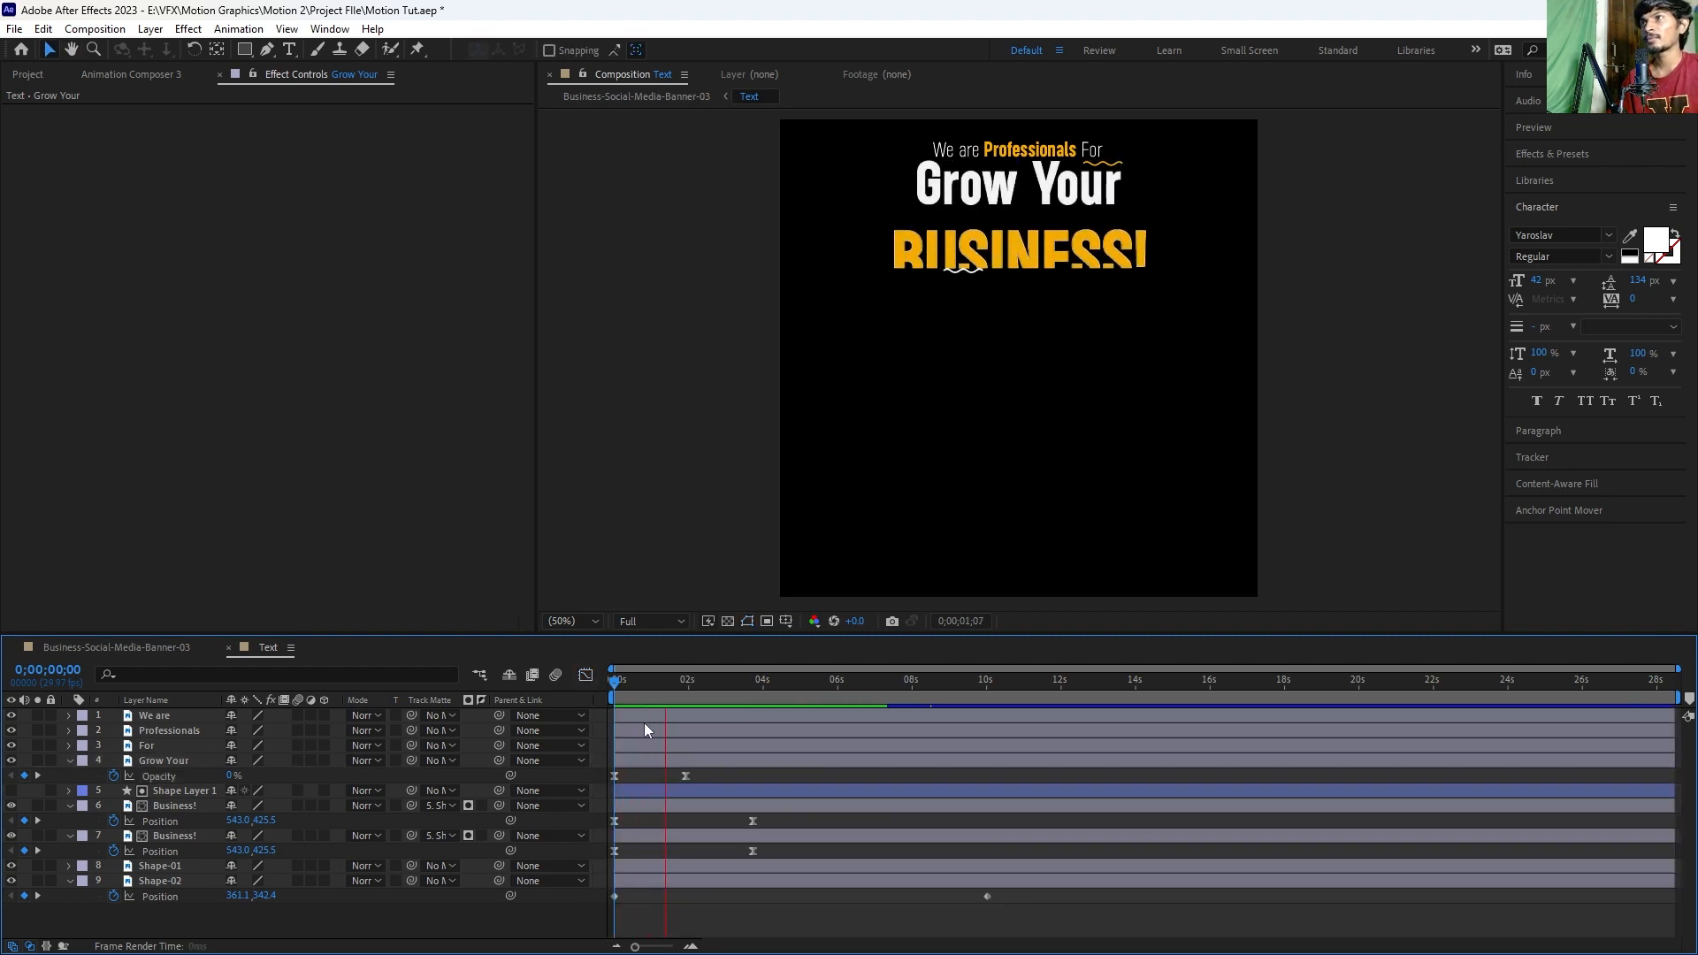
Step: Move Grow Your's ending opacity keyframe to just after 3 seconds and preview the longer fade
drag(687, 776, 735, 776)
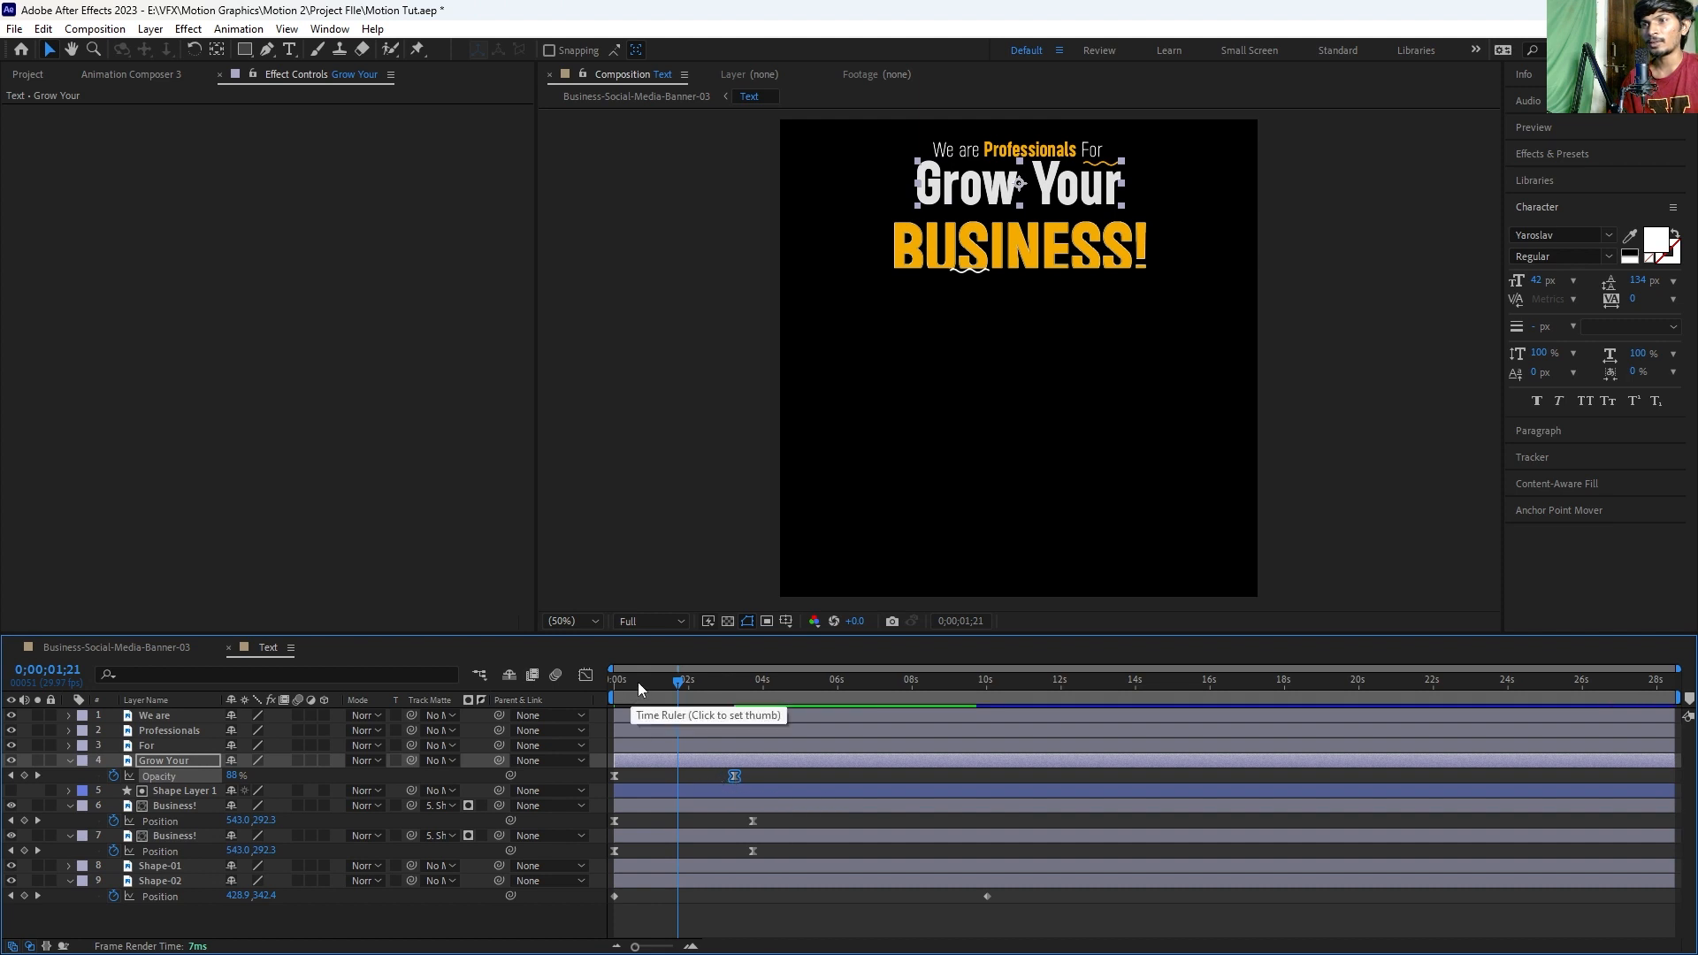
key(space)
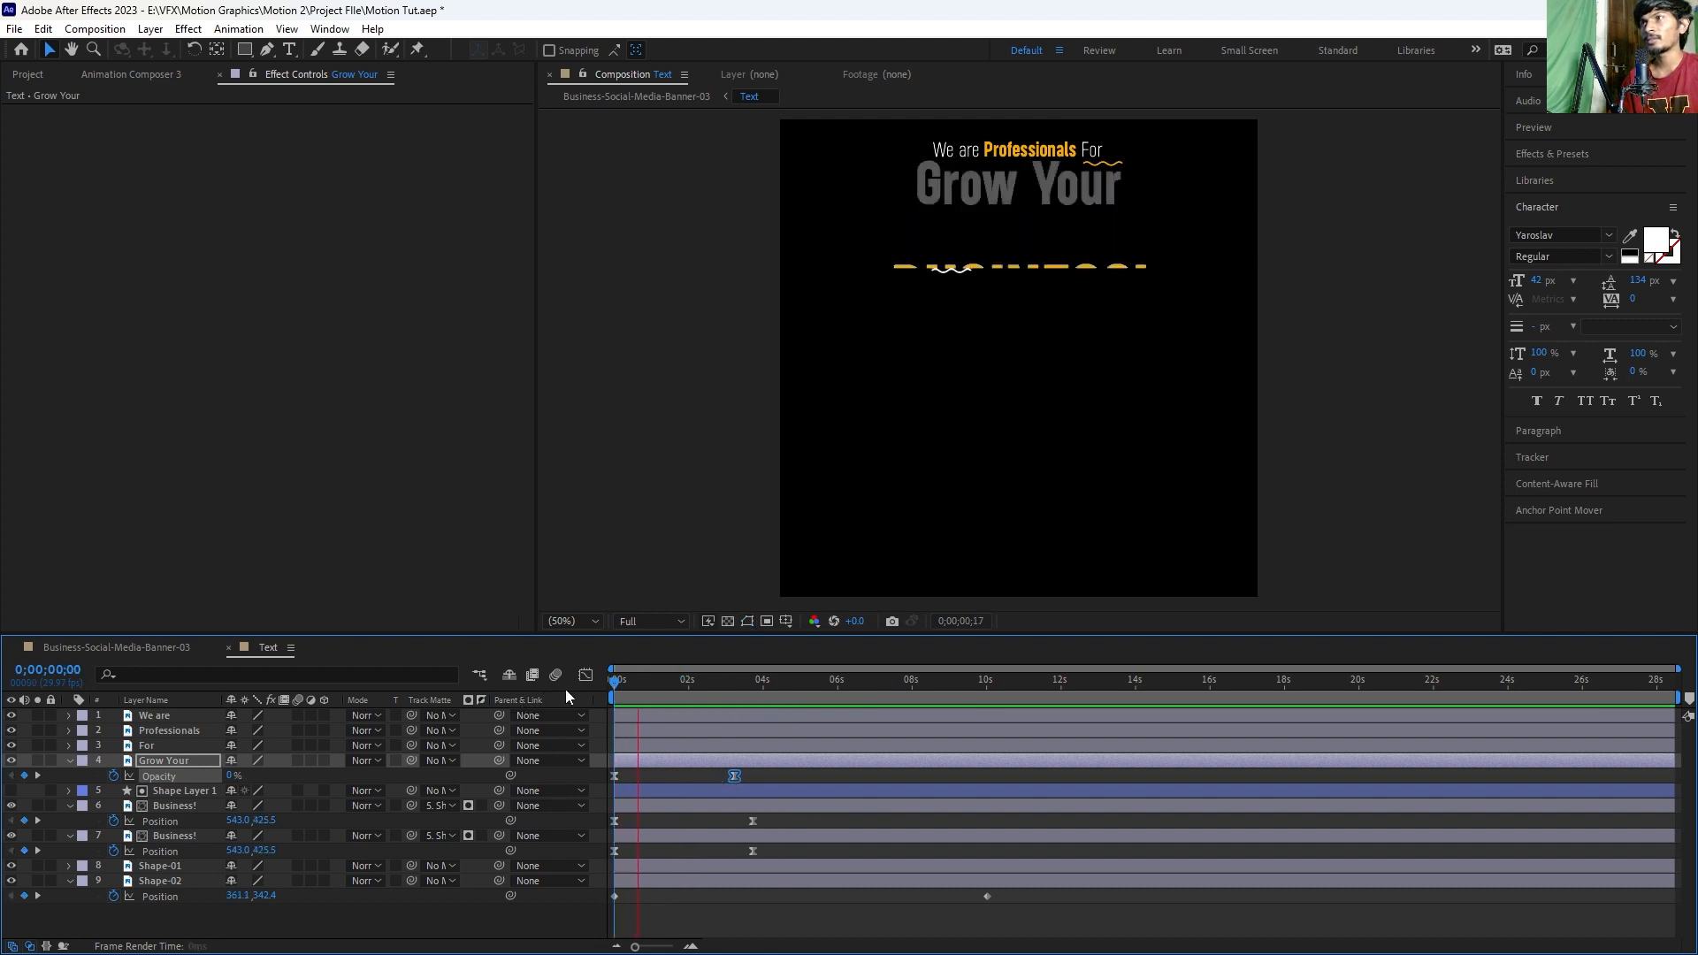
key(space)
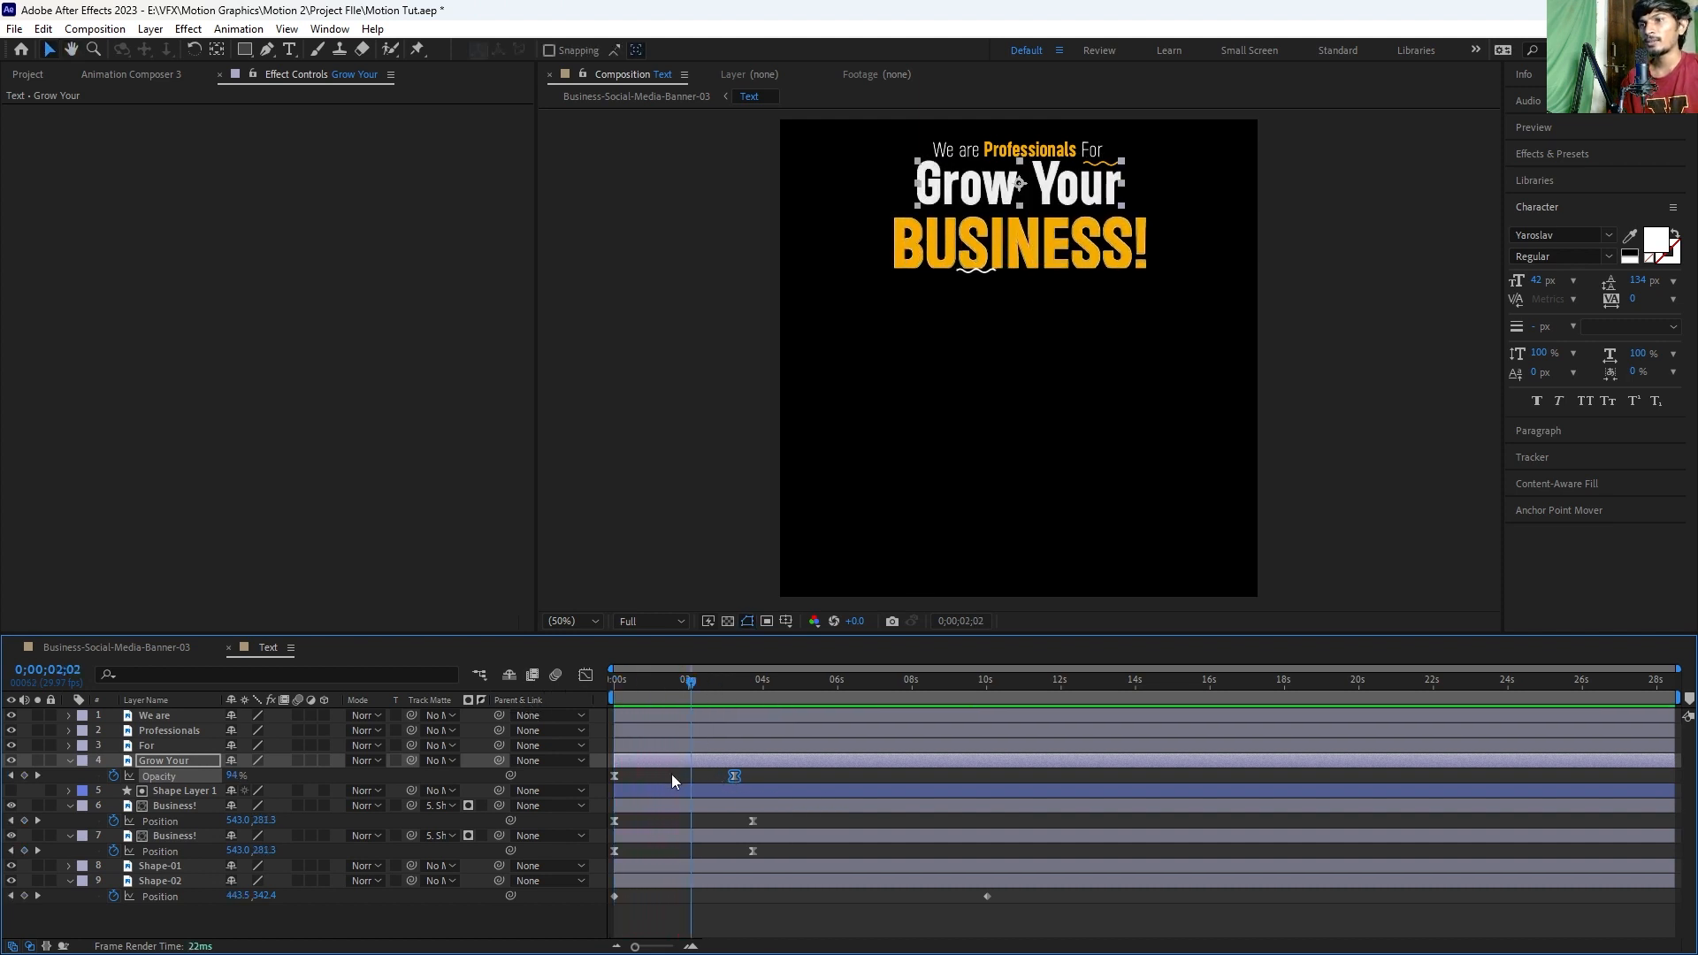
click(671, 773)
Step: Add position keyframes to the We are, Professionals and For layers at the timeline start and at 0;00;02;26
drag(900, 150, 1105, 156)
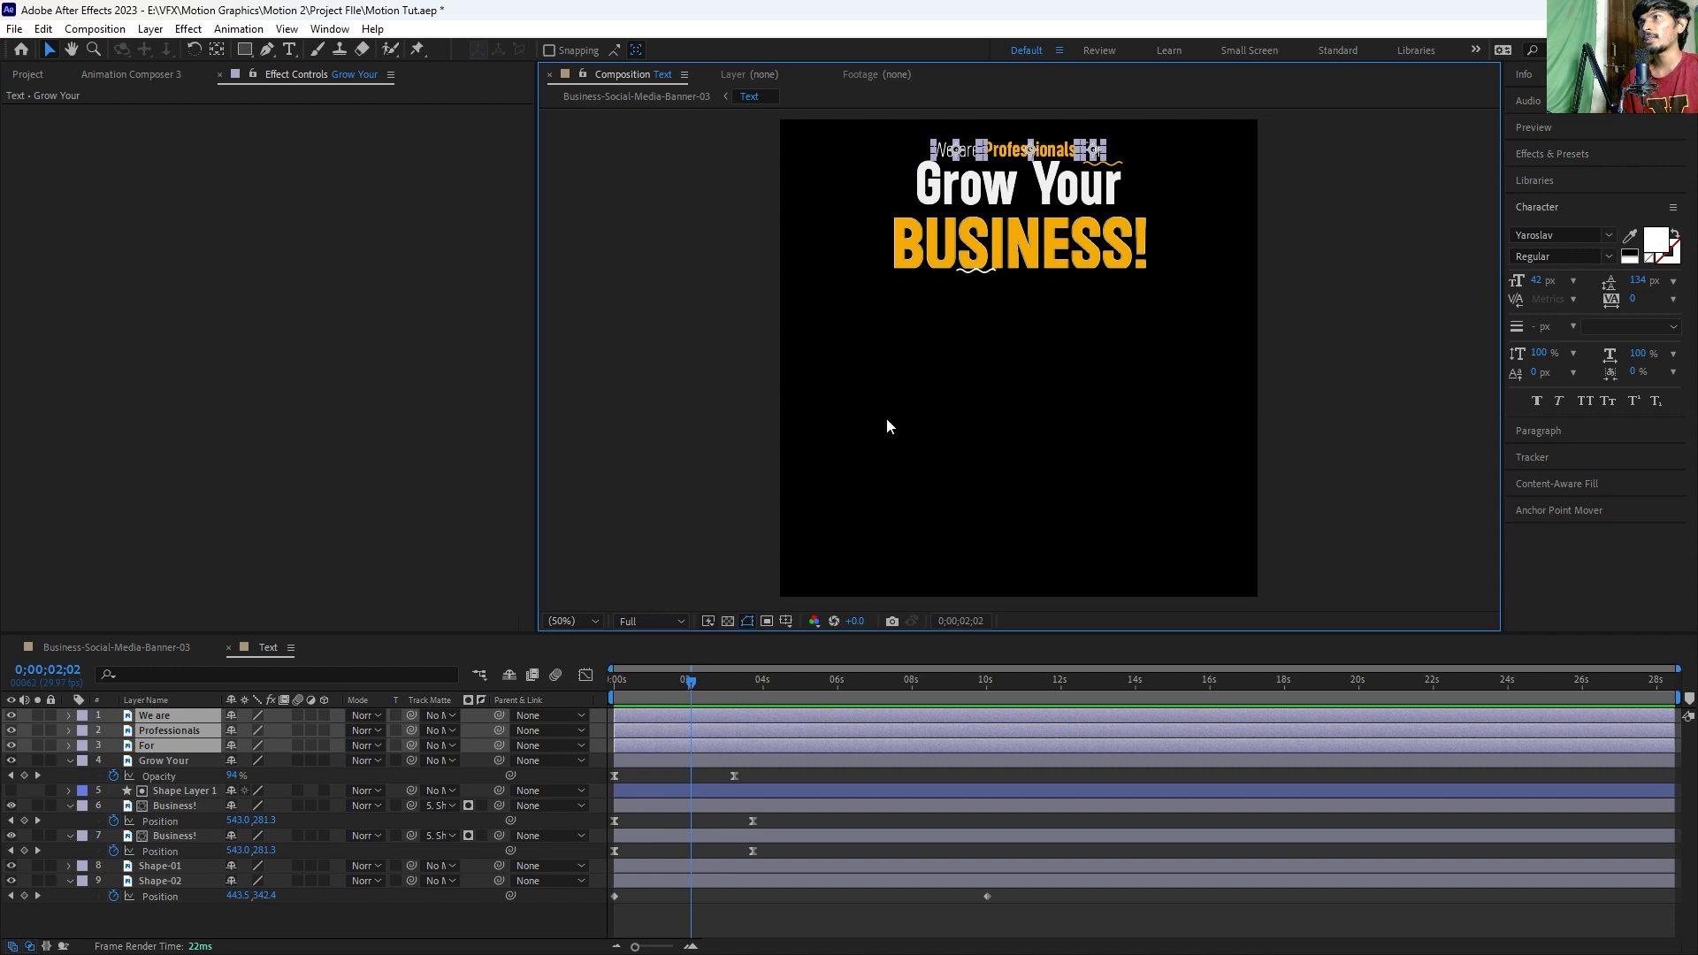
click(656, 776)
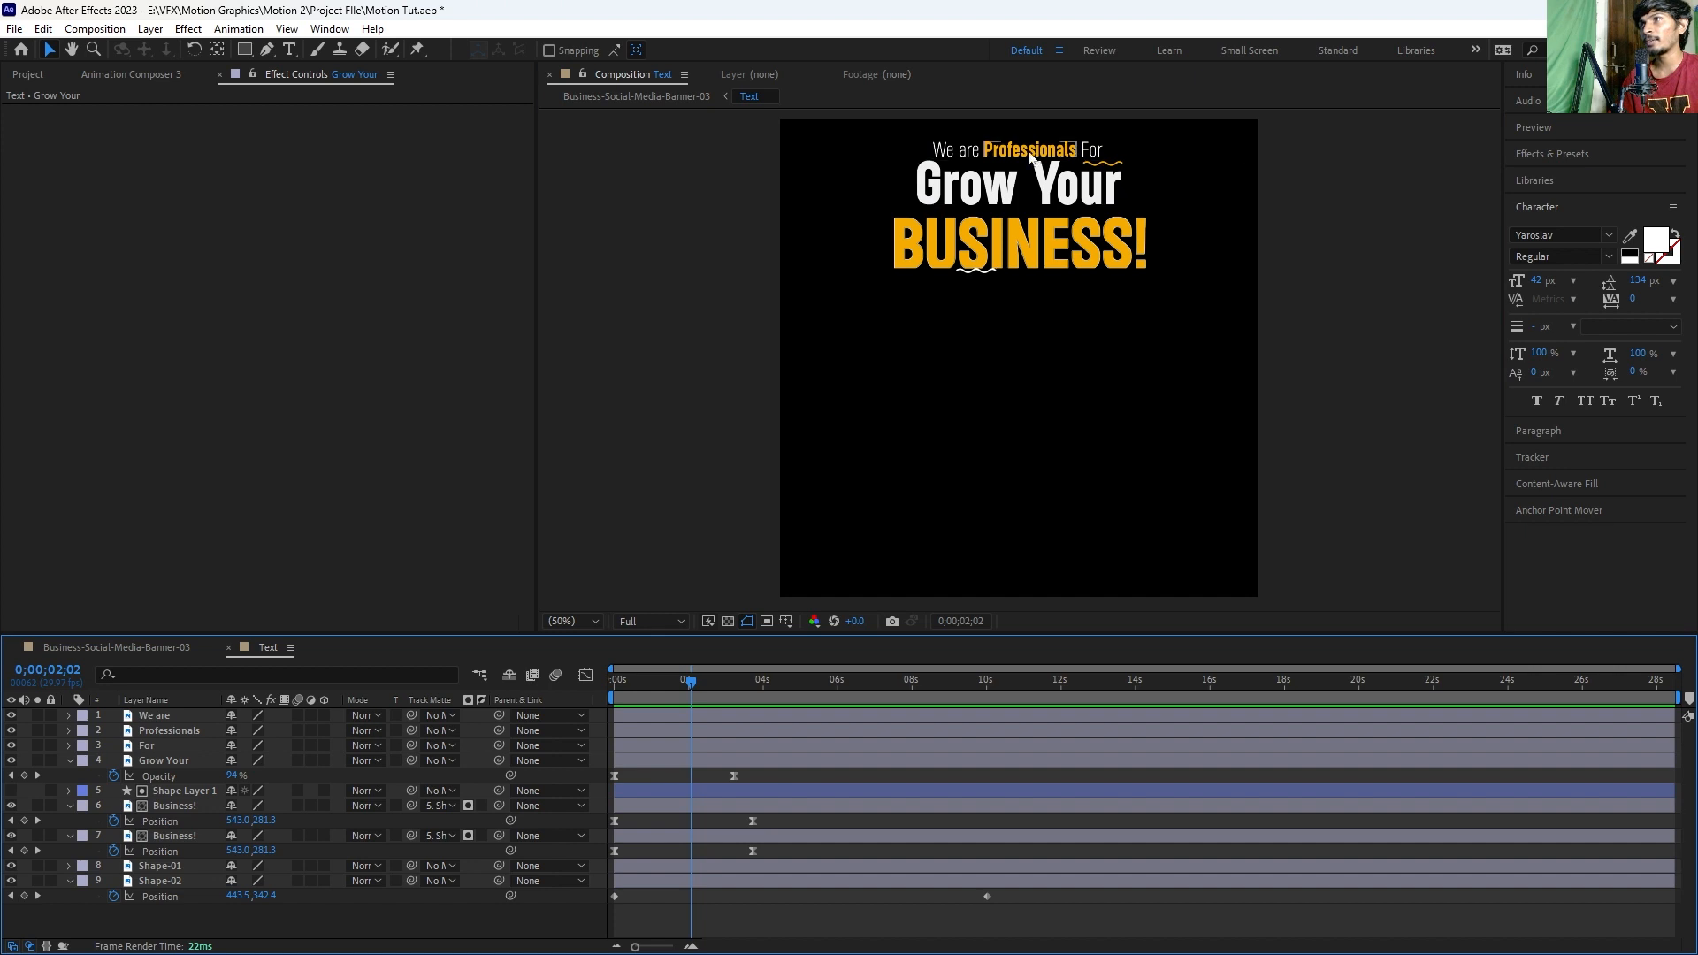
click(950, 153)
drag(887, 144, 1116, 153)
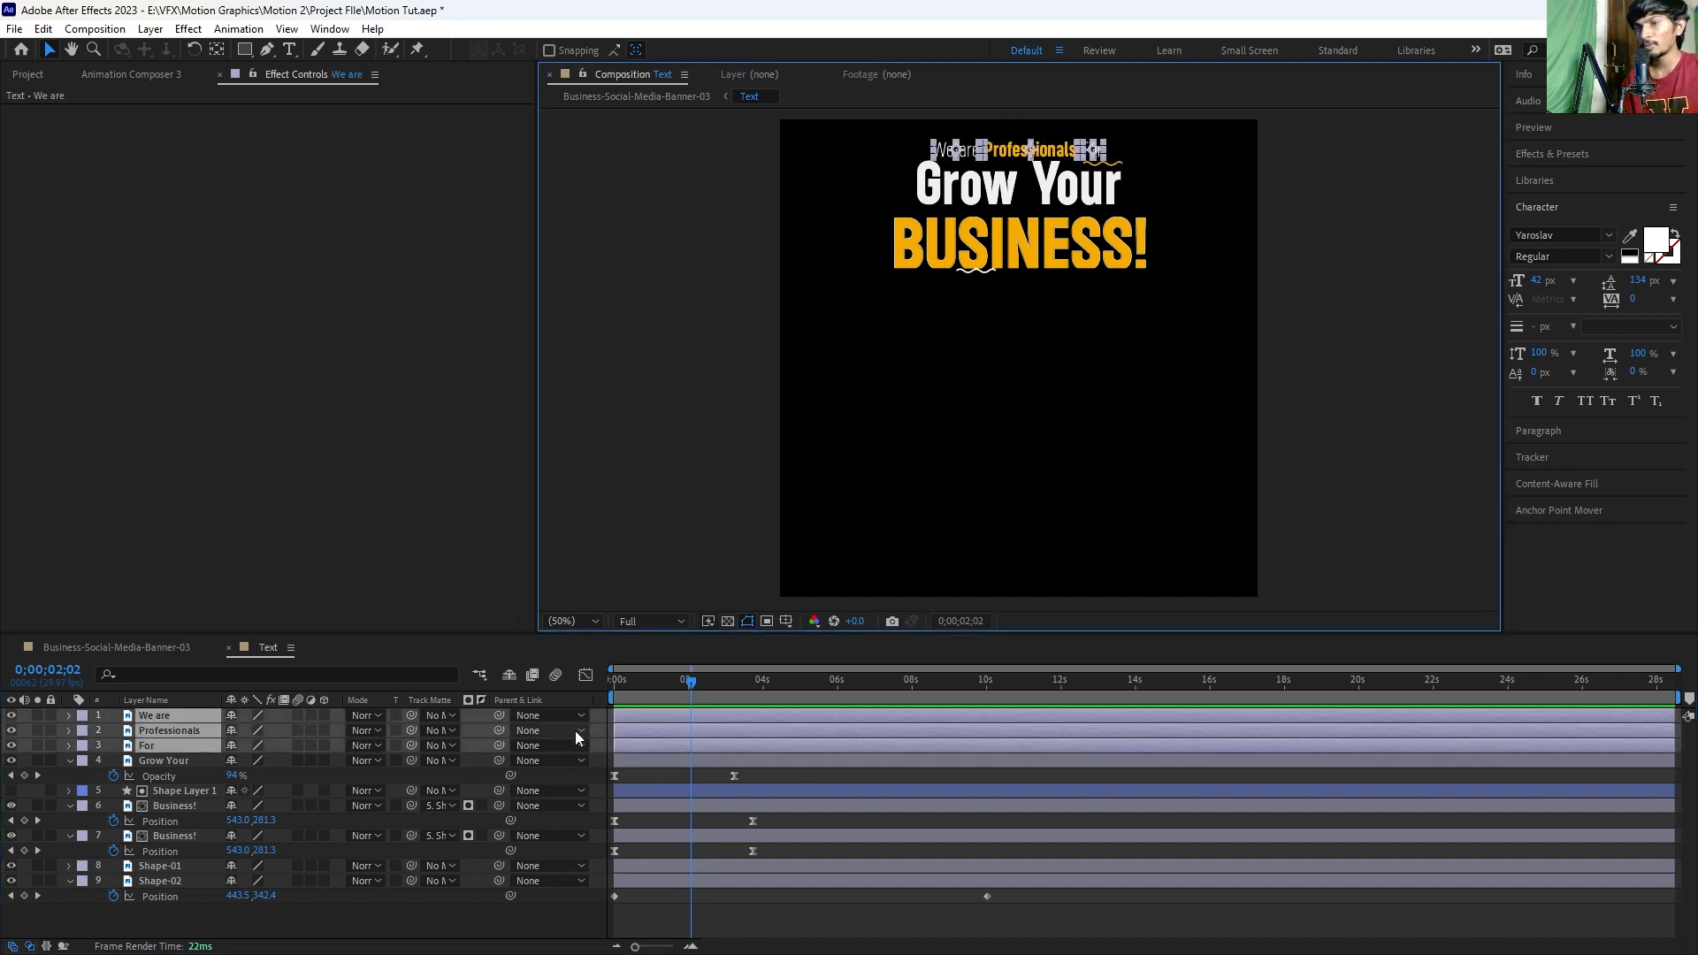
key(p)
key(Home)
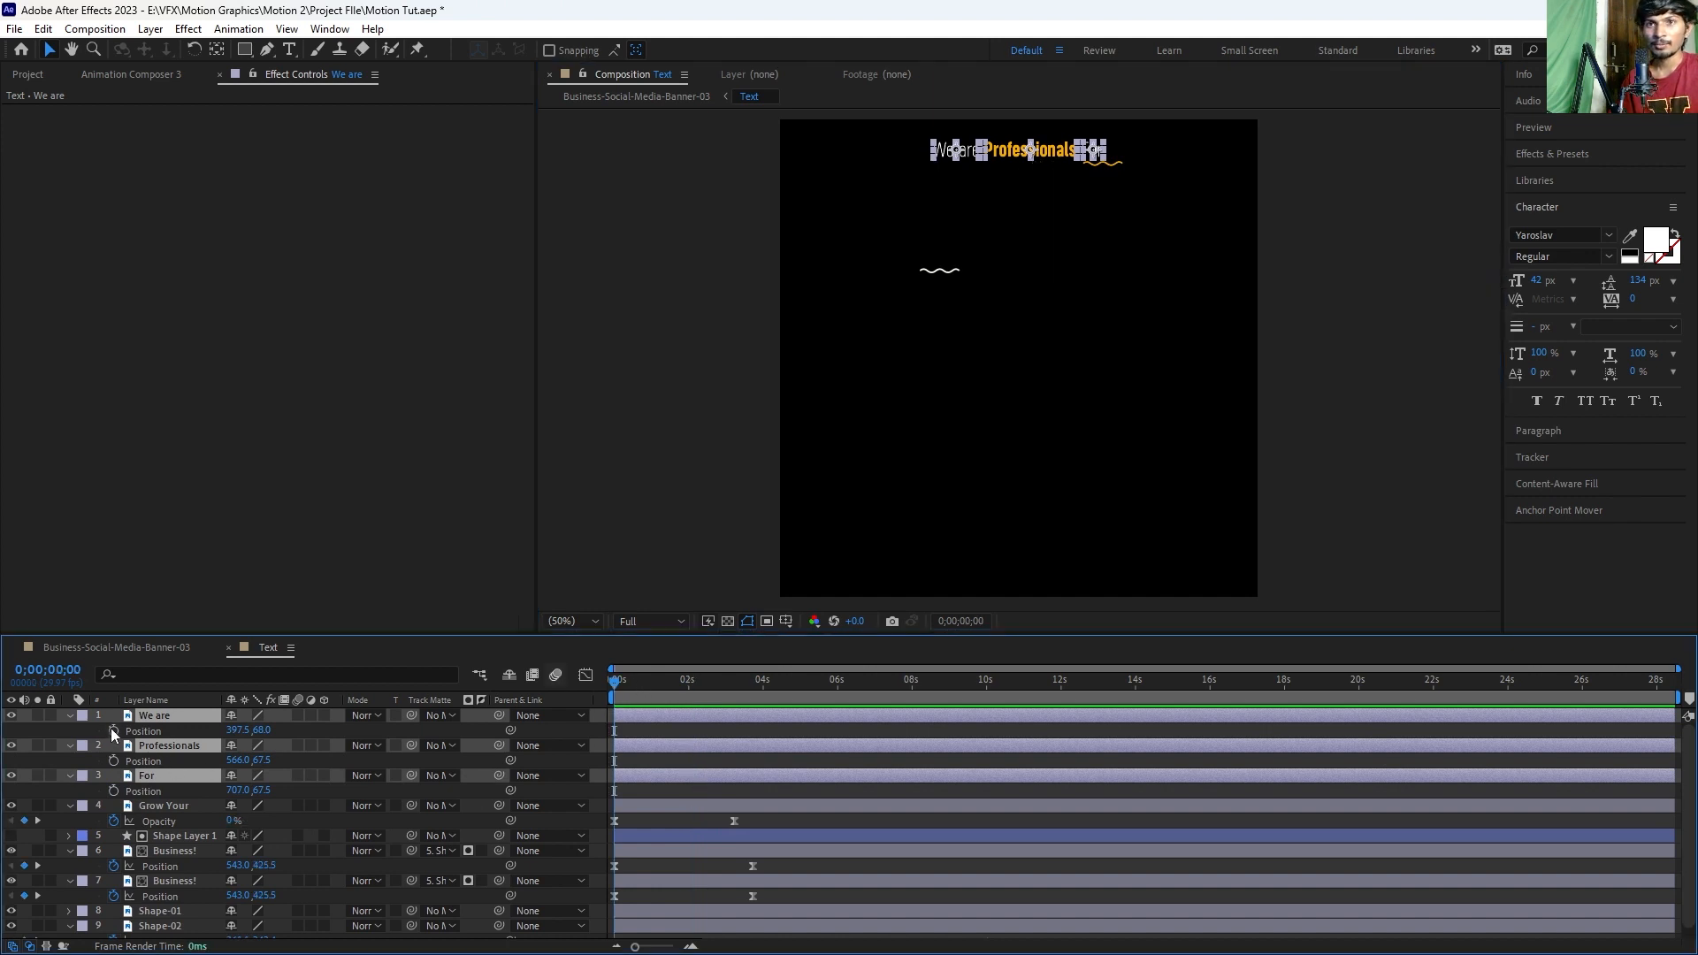
click(113, 730)
drag(677, 686, 721, 686)
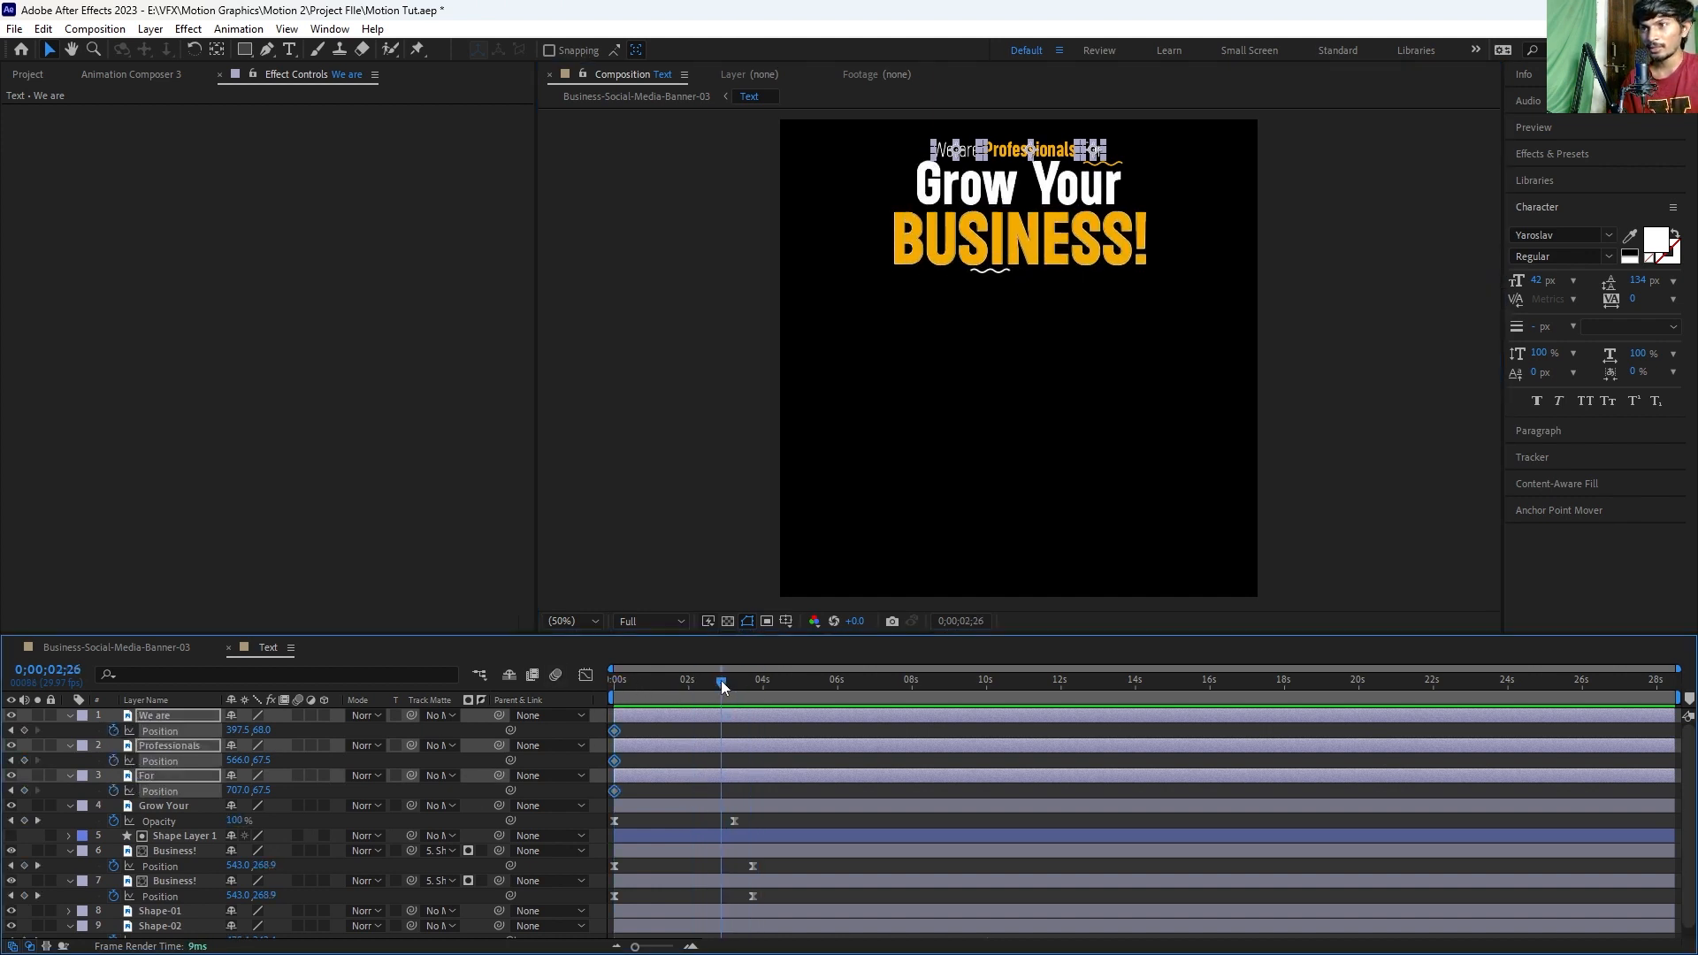
click(24, 730)
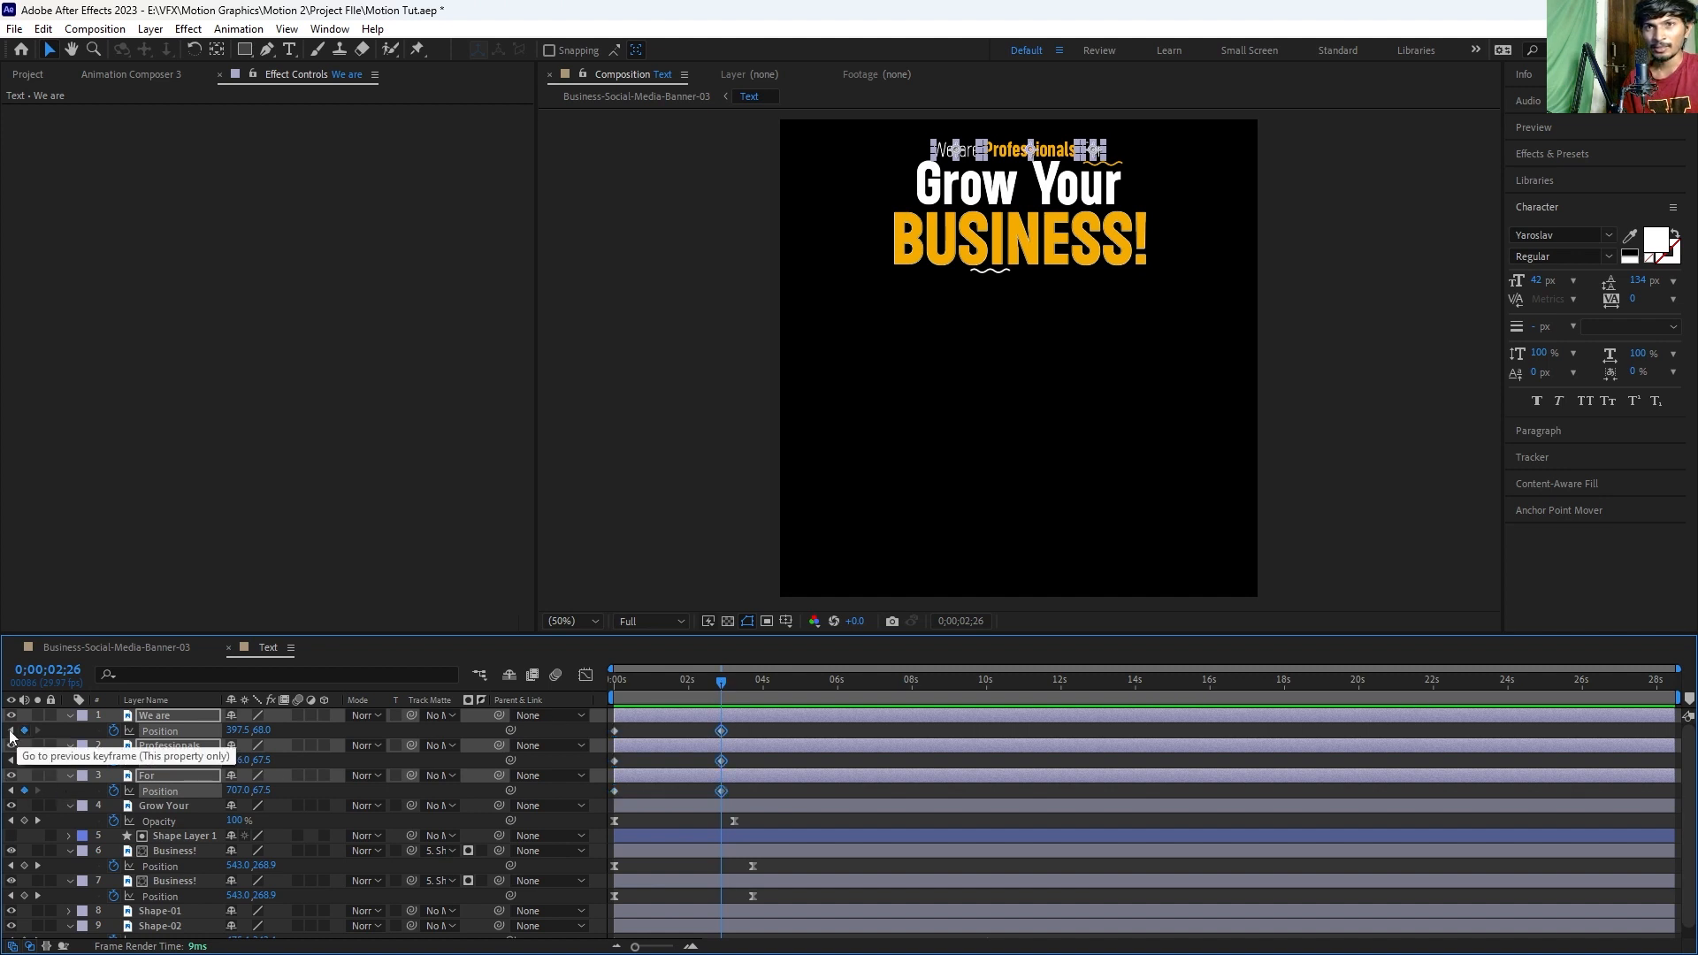
Step: At the first keyframe, nudge only the We are layer past the frame's left edge to position -242.5, 68.0
click(11, 730)
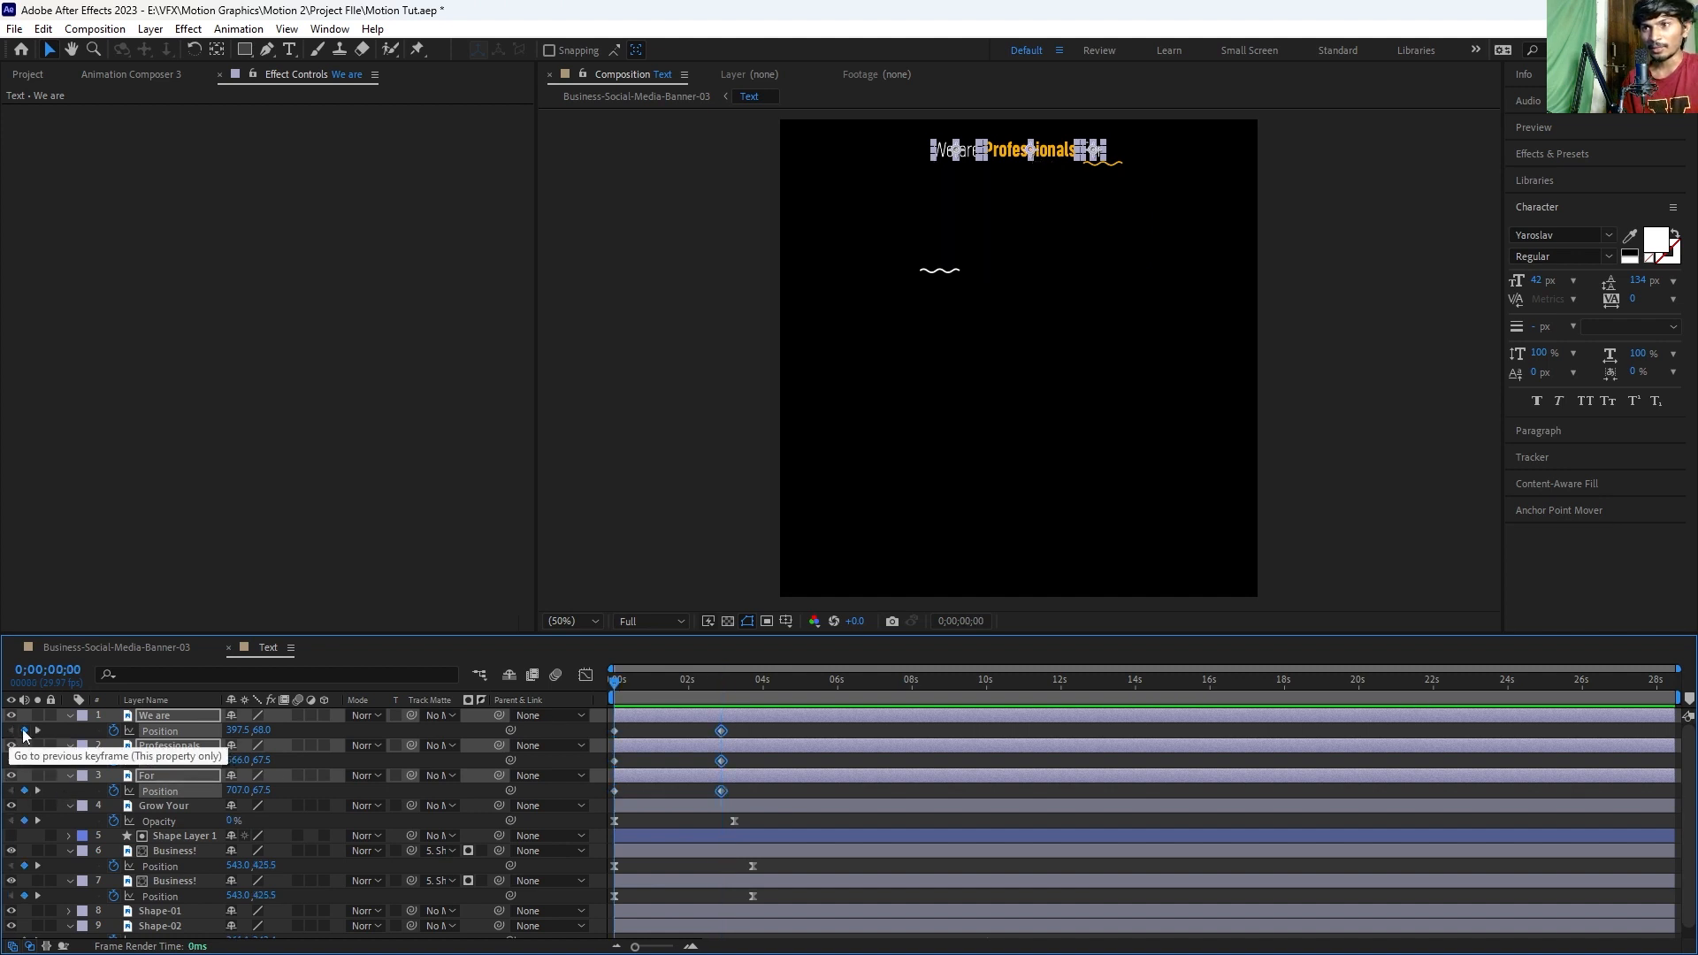
click(628, 720)
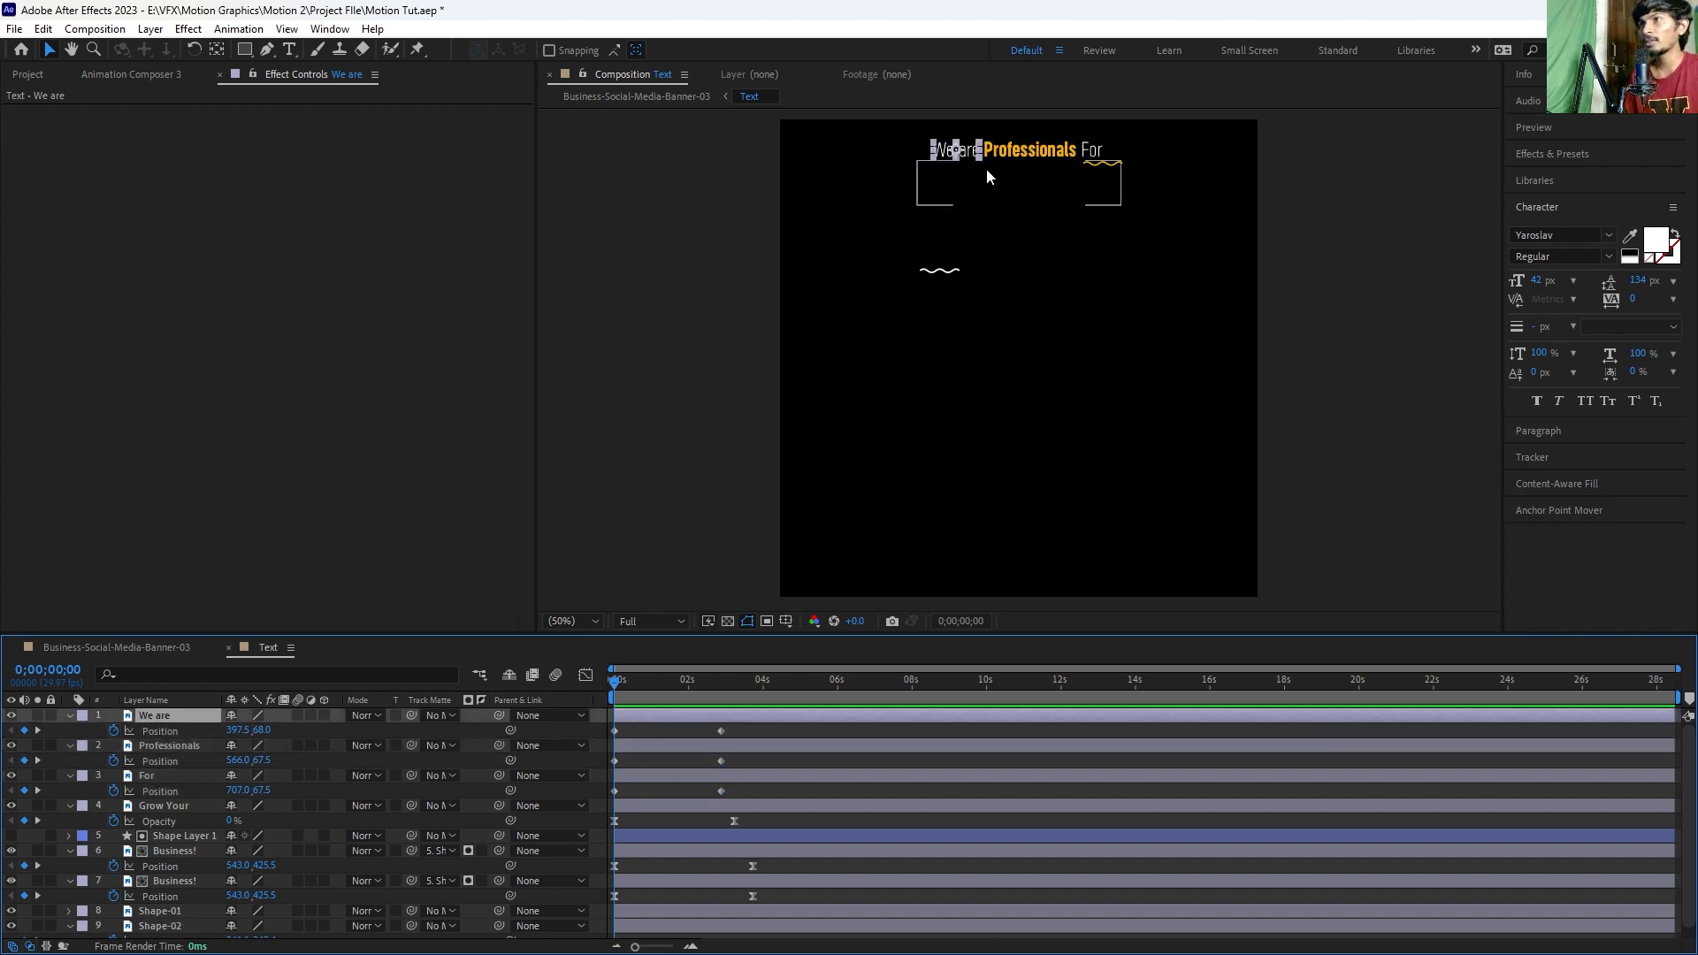
key(shift+Left)
key(shift+Left)
key(shift+Left)
key(shift+Left)
key(shift+Left)
key(shift+Left)
key(shift+Left)
key(shift+Left)
key(shift+Left)
key(shift+Left)
key(shift+Left)
key(shift+Left)
key(shift+Left)
key(shift+Left)
key(shift+Left)
key(shift+Left)
key(shift+Left)
key(shift+Left)
key(shift+Left)
key(shift+Left)
key(shift+Left)
key(shift+Left)
key(shift+Left)
key(shift+Left)
key(shift+Left)
key(shift+Left)
key(shift+Left)
key(shift+Left)
key(shift+Left)
key(shift+Left)
key(shift+Left)
key(shift+Left)
key(shift+Left)
key(shift+Left)
key(shift+Left)
key(shift+Left)
key(shift+Left)
key(shift+Left)
key(shift+Left)
key(shift+Left)
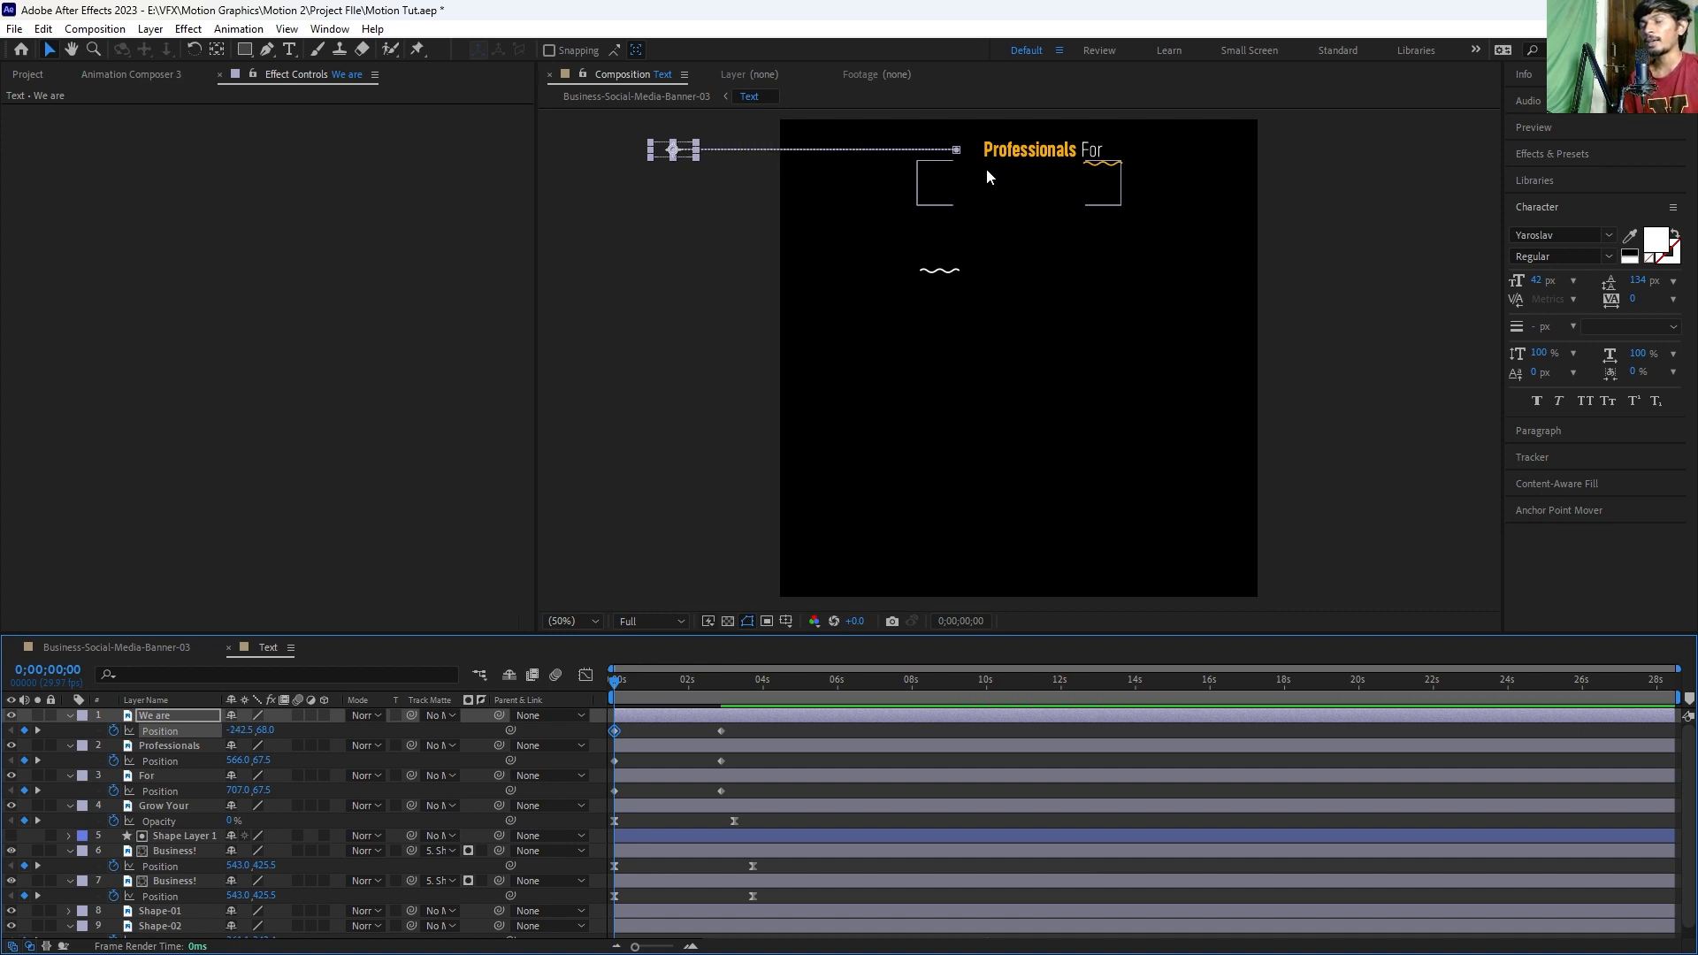
Step: At the first keyframe, move For past the frame's right edge to 1203.0, 67.5 and Professionals above it to 566.0, -66.5
drag(1094, 152, 1314, 152)
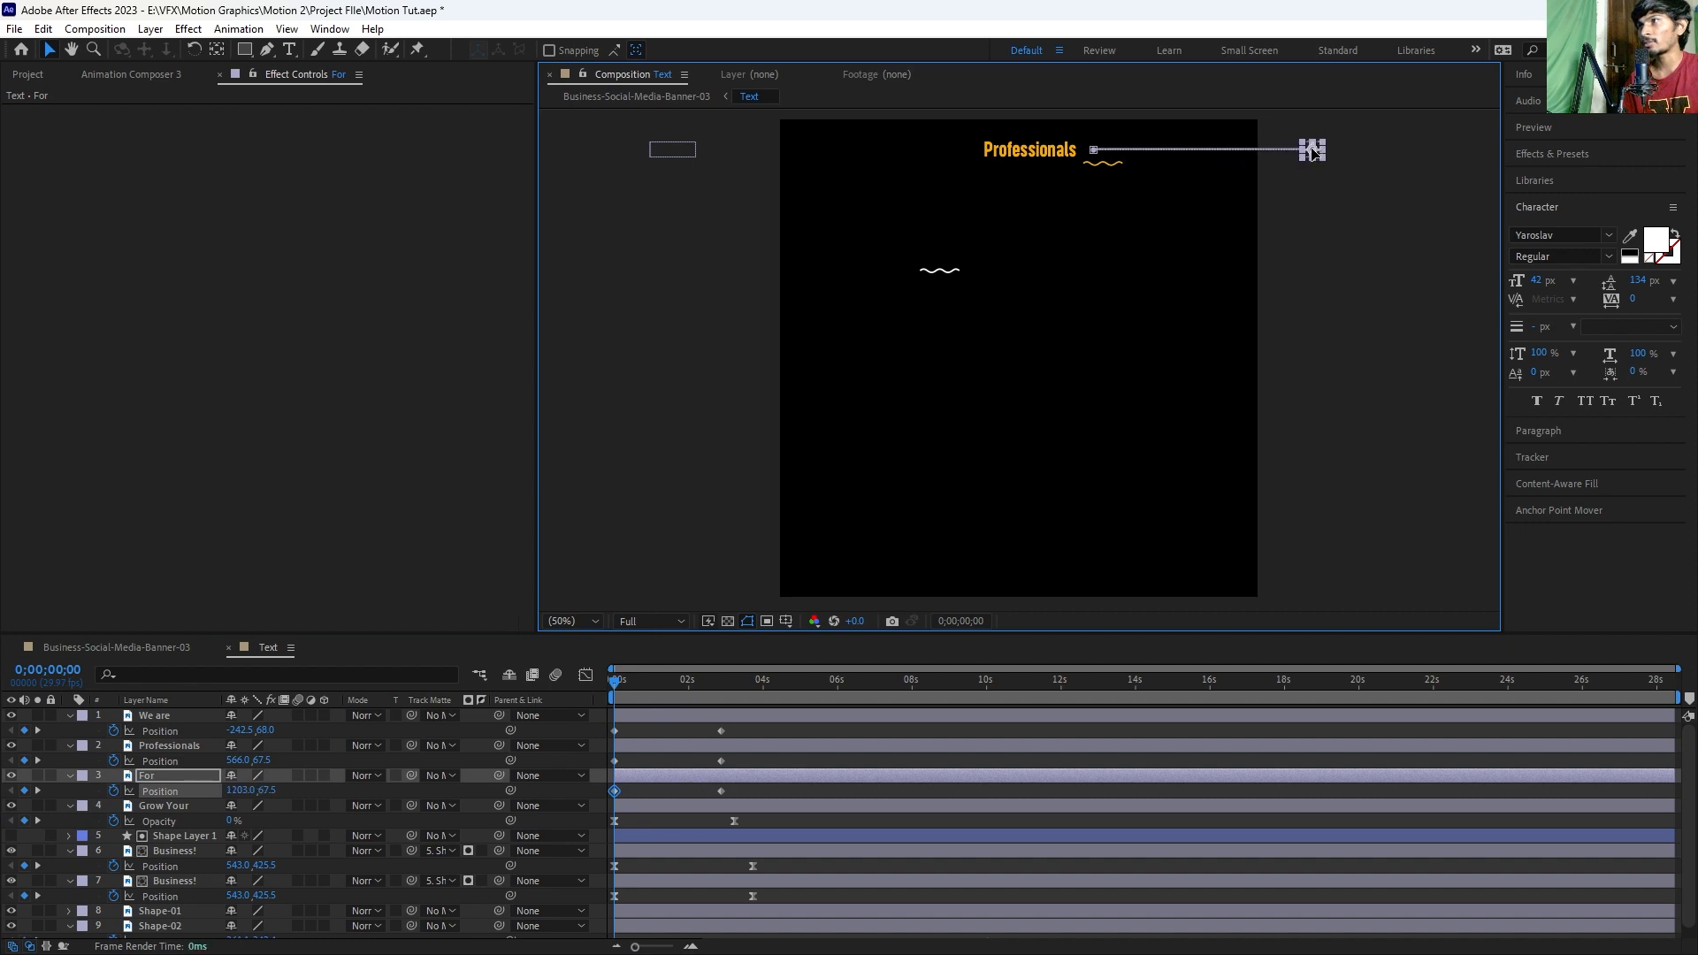
drag(1016, 157, 1022, 104)
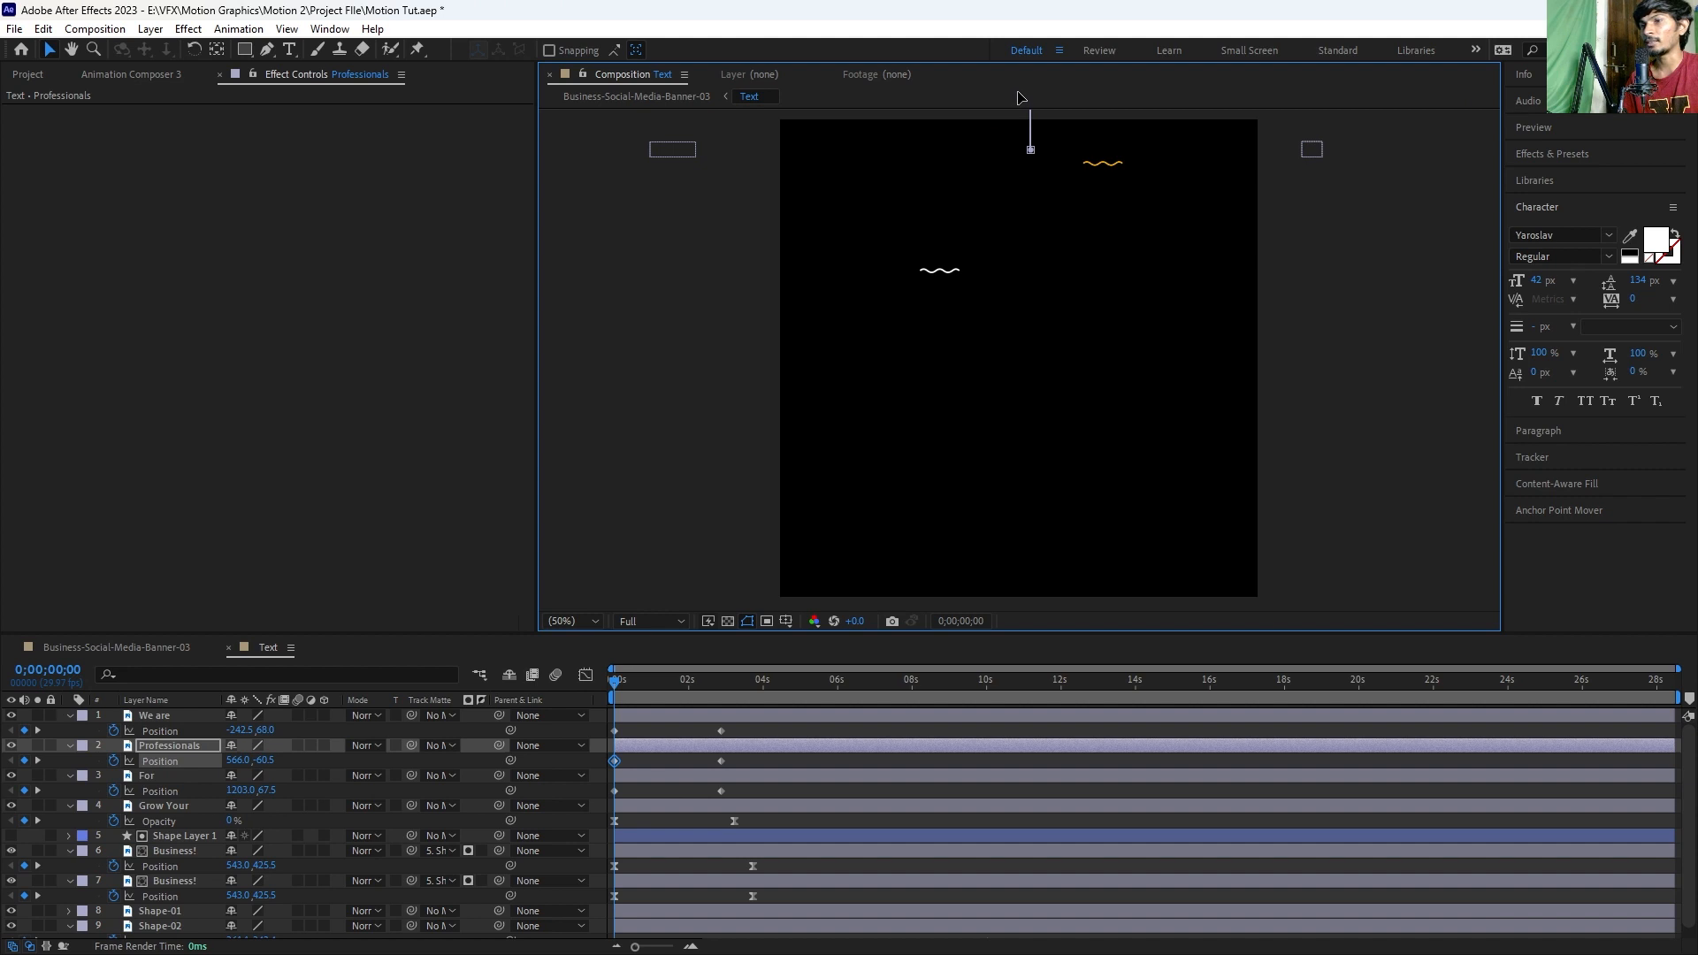
Step: Easy Ease the position keyframes of We are, Professionals and For, and reshape their speed curves to slow into the end
mouse_move(740, 724)
mouse_down()
mouse_move(602, 819)
mouse_move(598, 799)
mouse_up()
key(F9)
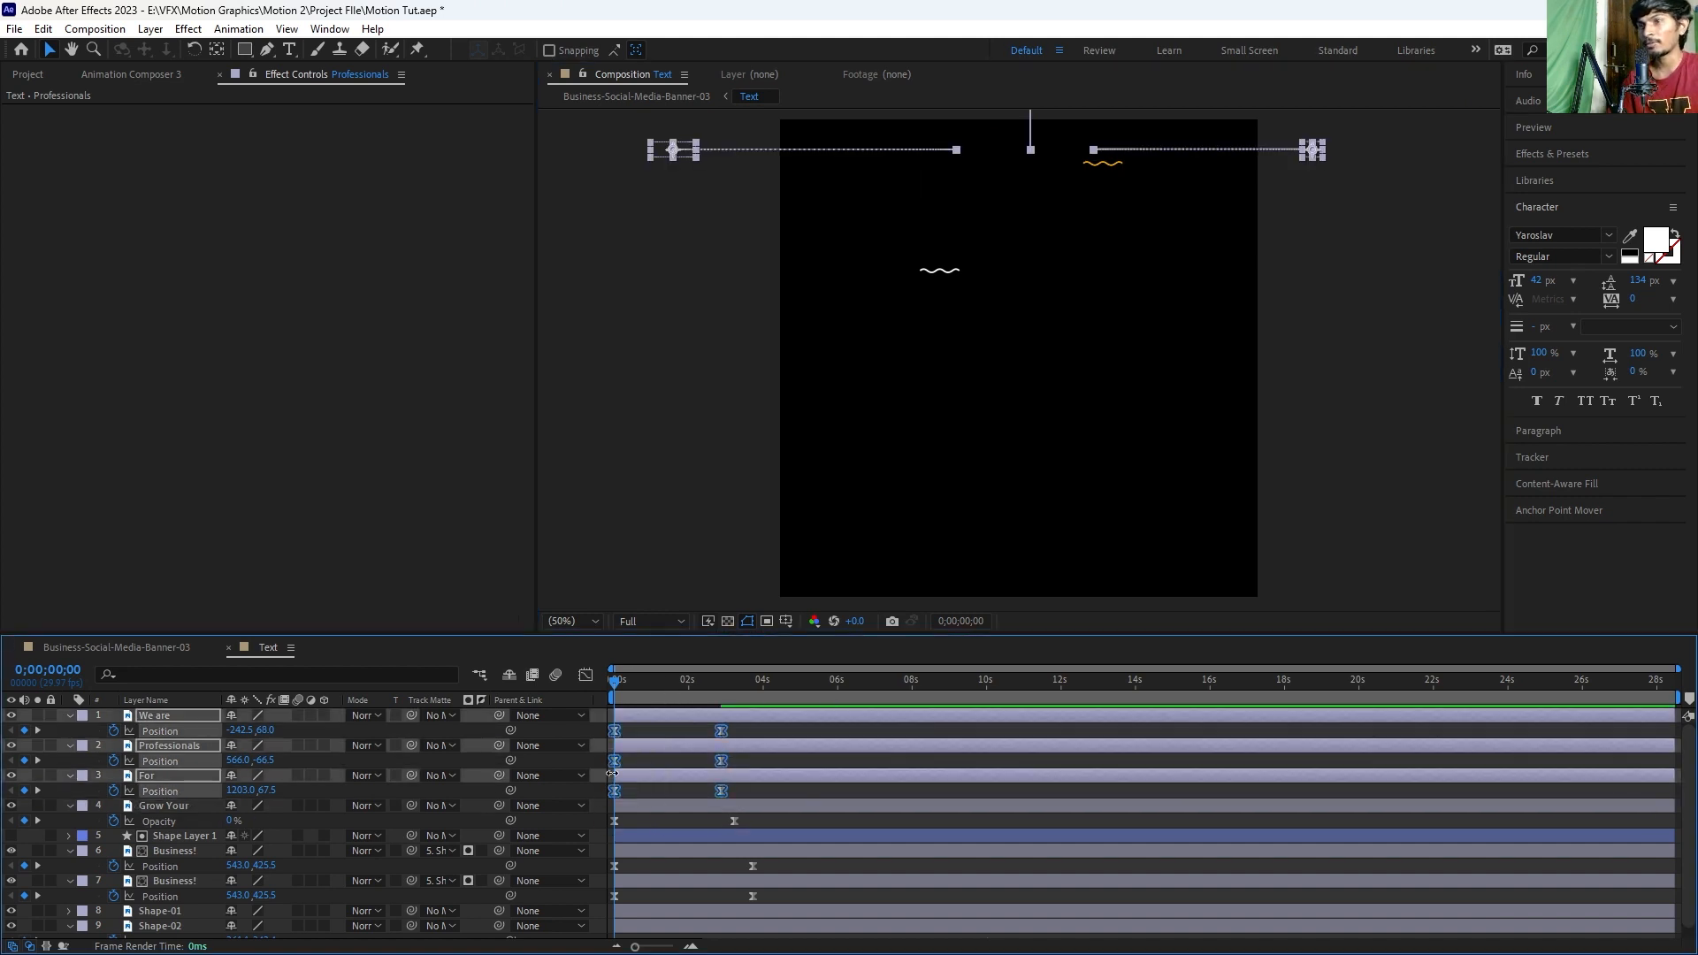
click(587, 680)
drag(751, 824, 667, 895)
click(583, 680)
click(663, 766)
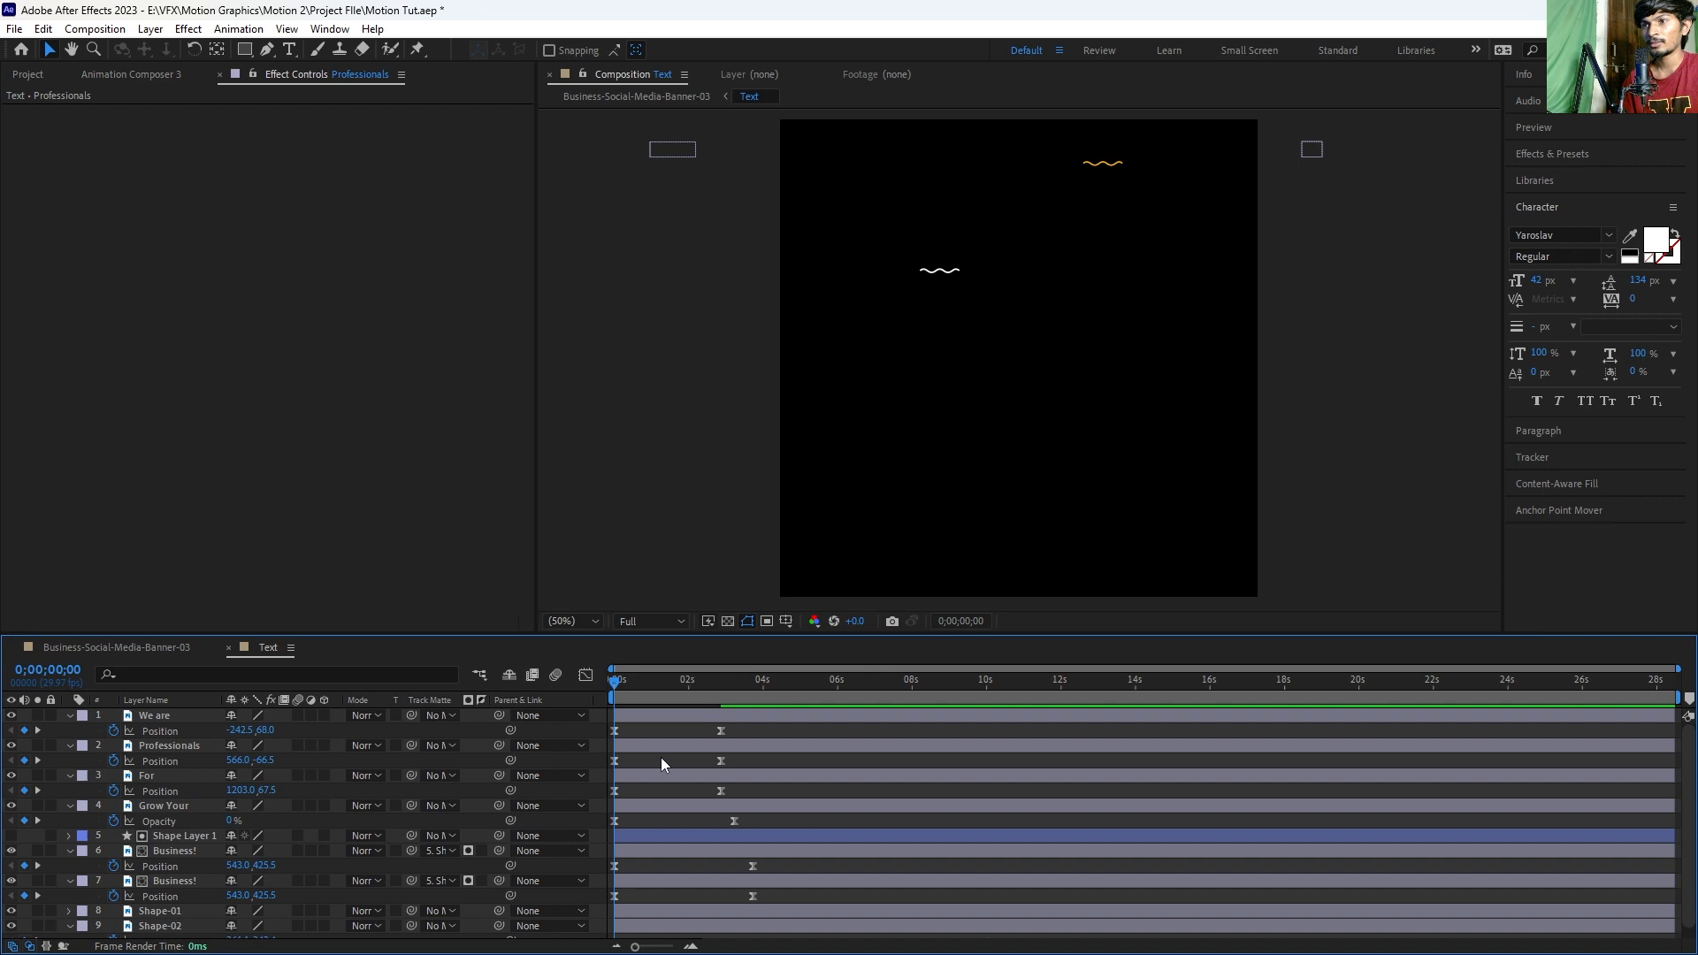
Step: Preview the headline animation, and shift the Grow Your layer in time so it starts at about 1.5 seconds
key(space)
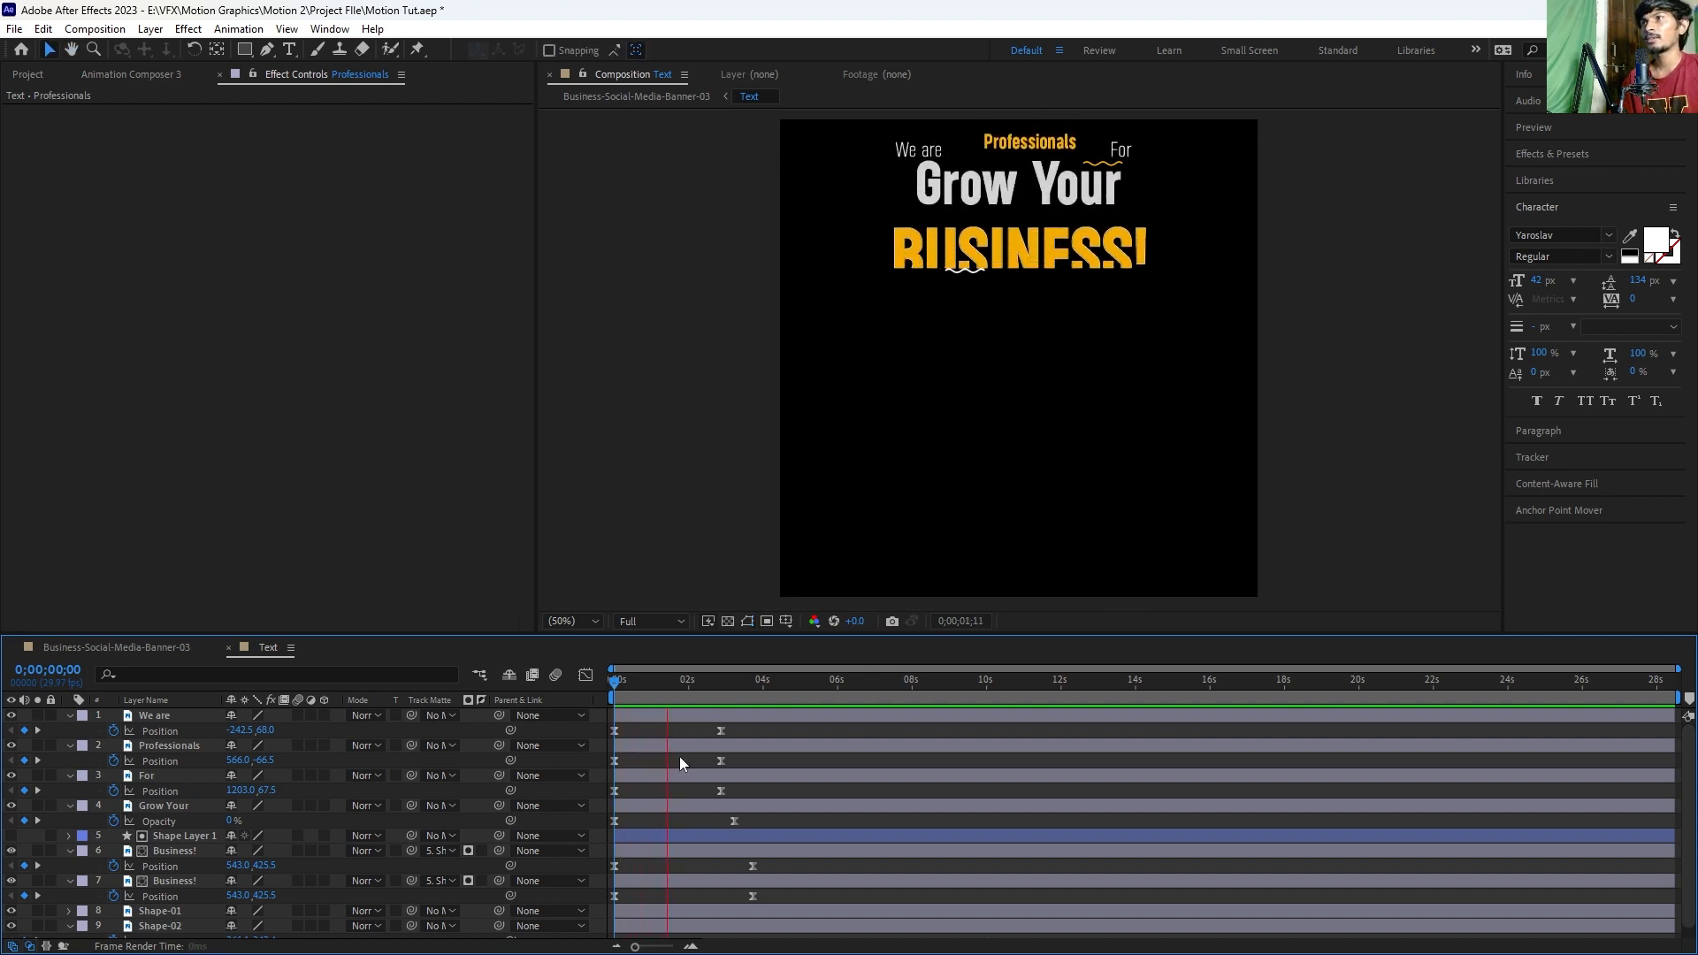
key(space)
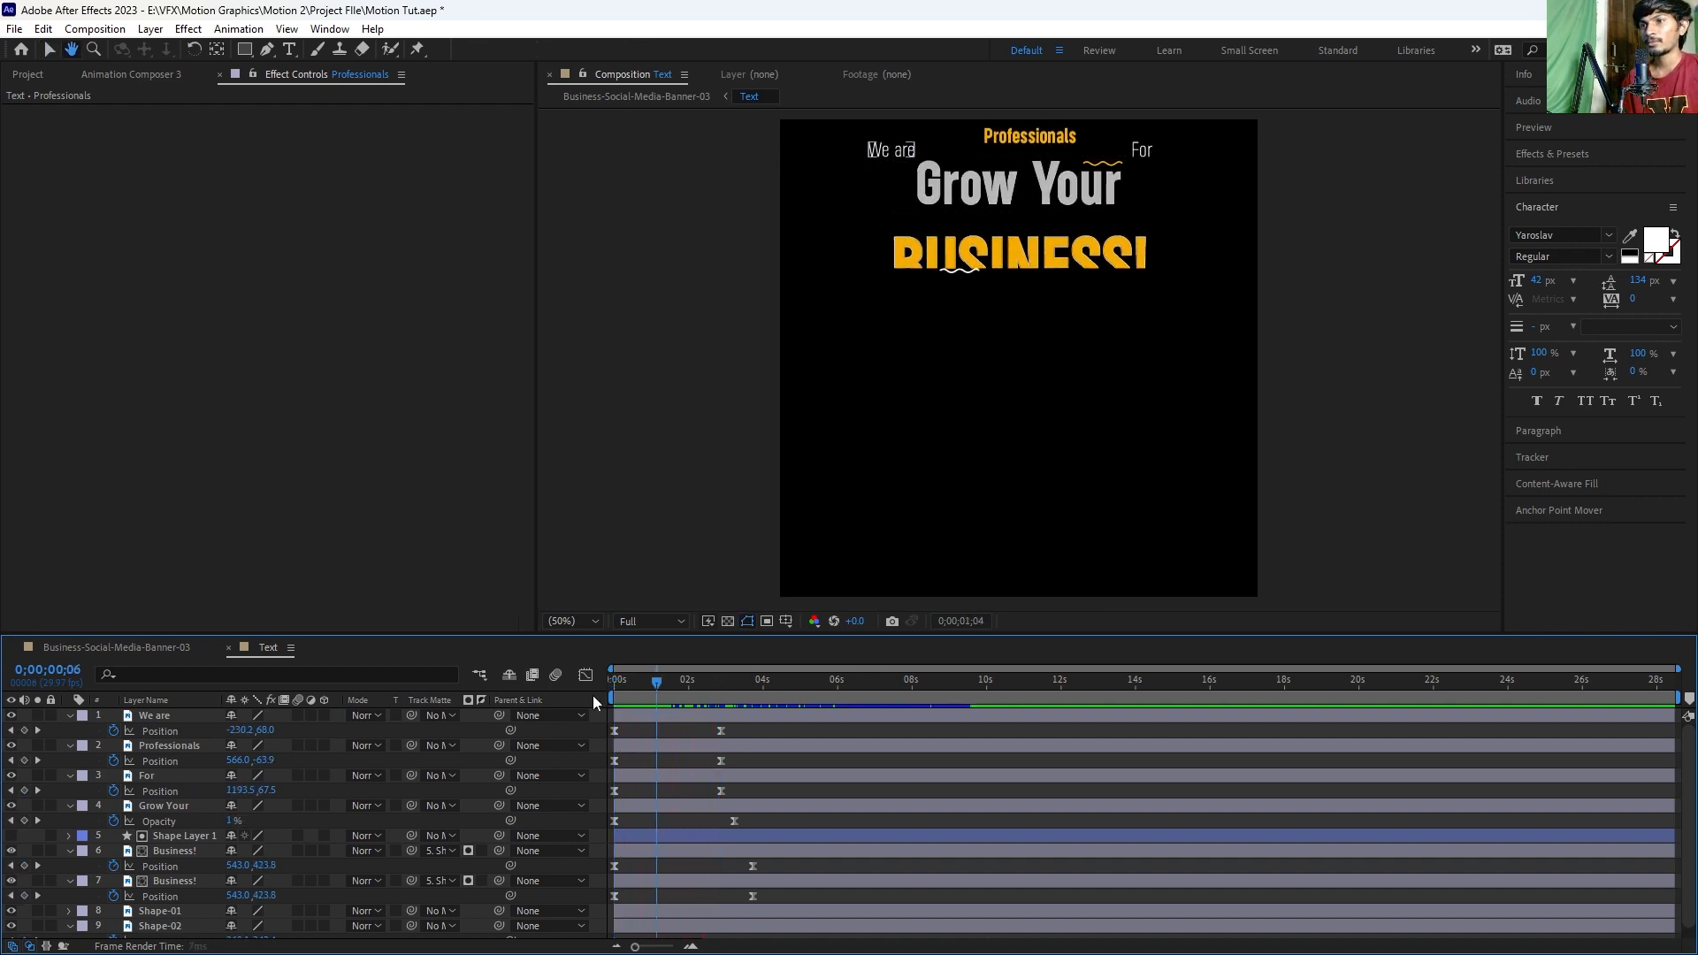
click(724, 693)
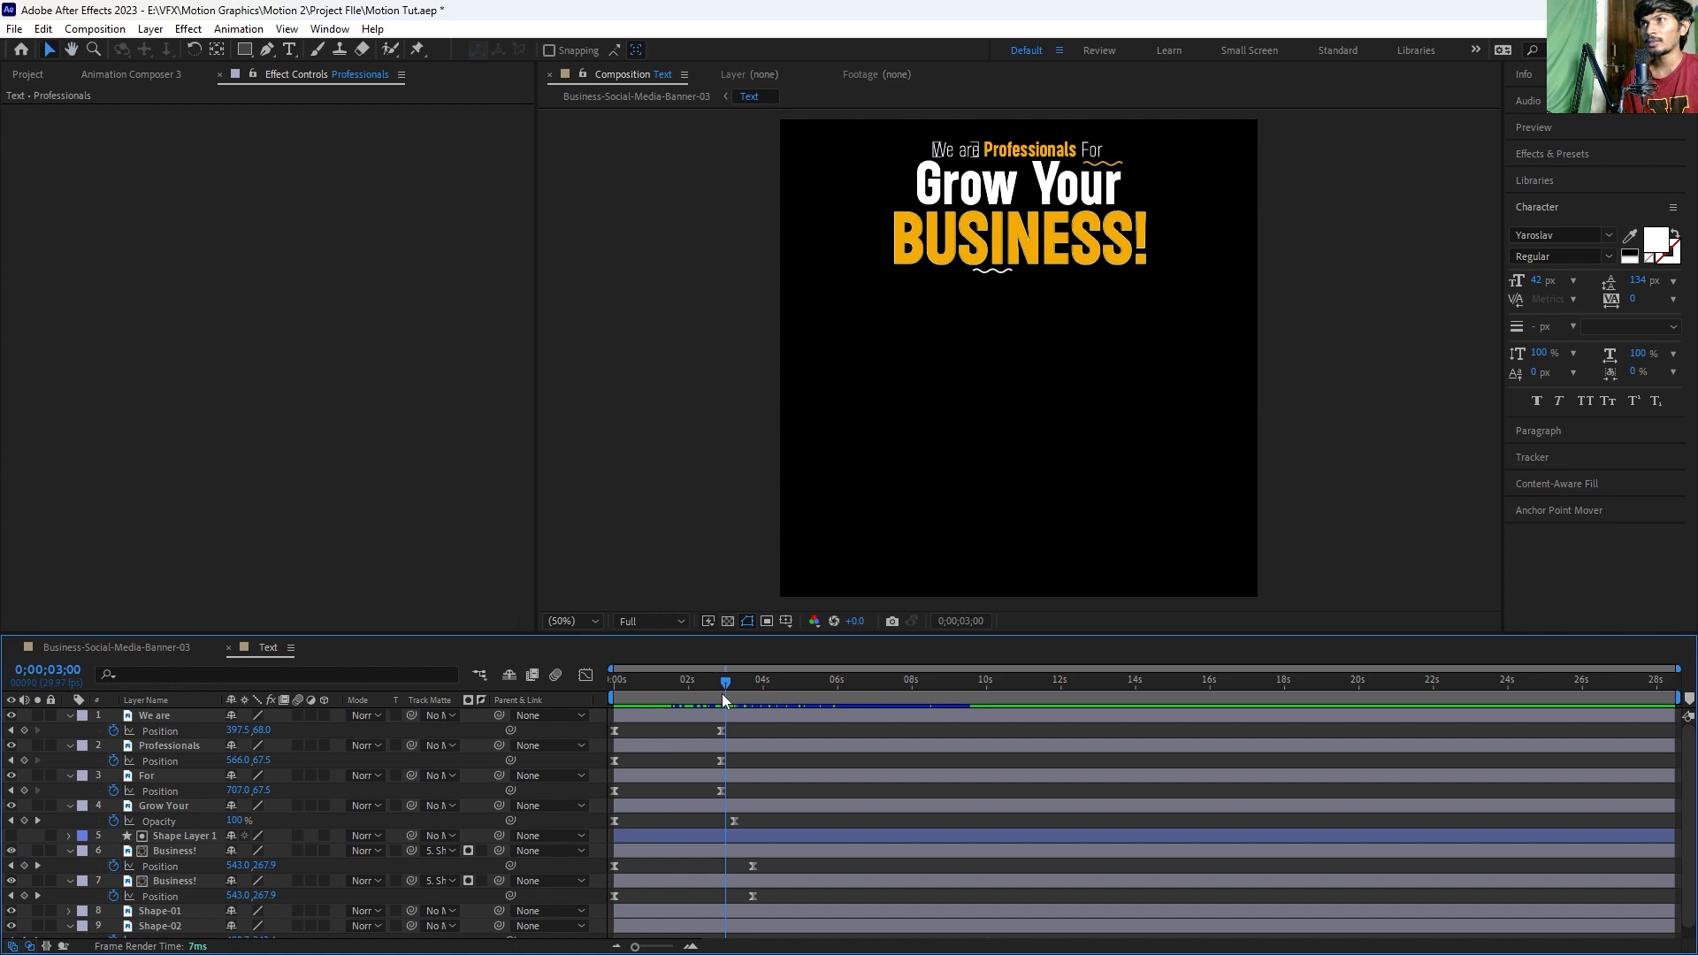
click(995, 200)
drag(693, 805, 713, 804)
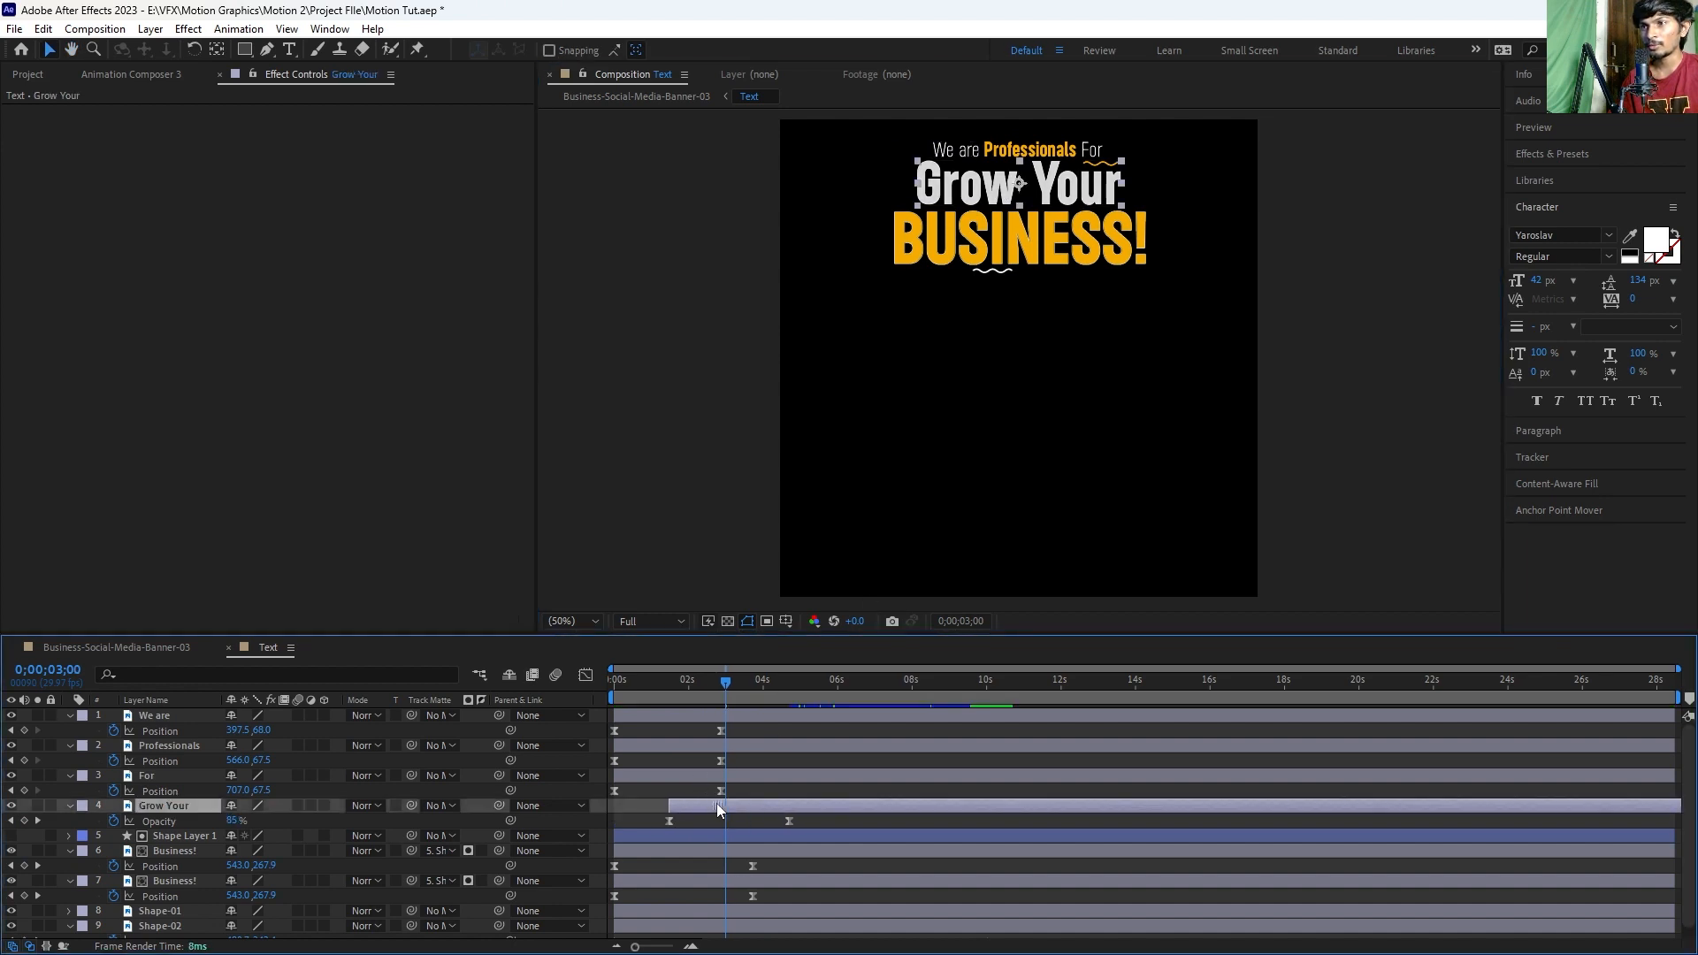
Step: Shift both Business! layers to start at about 3.5 seconds and trim Shape Layer 1's start to the same time
drag(728, 686, 776, 684)
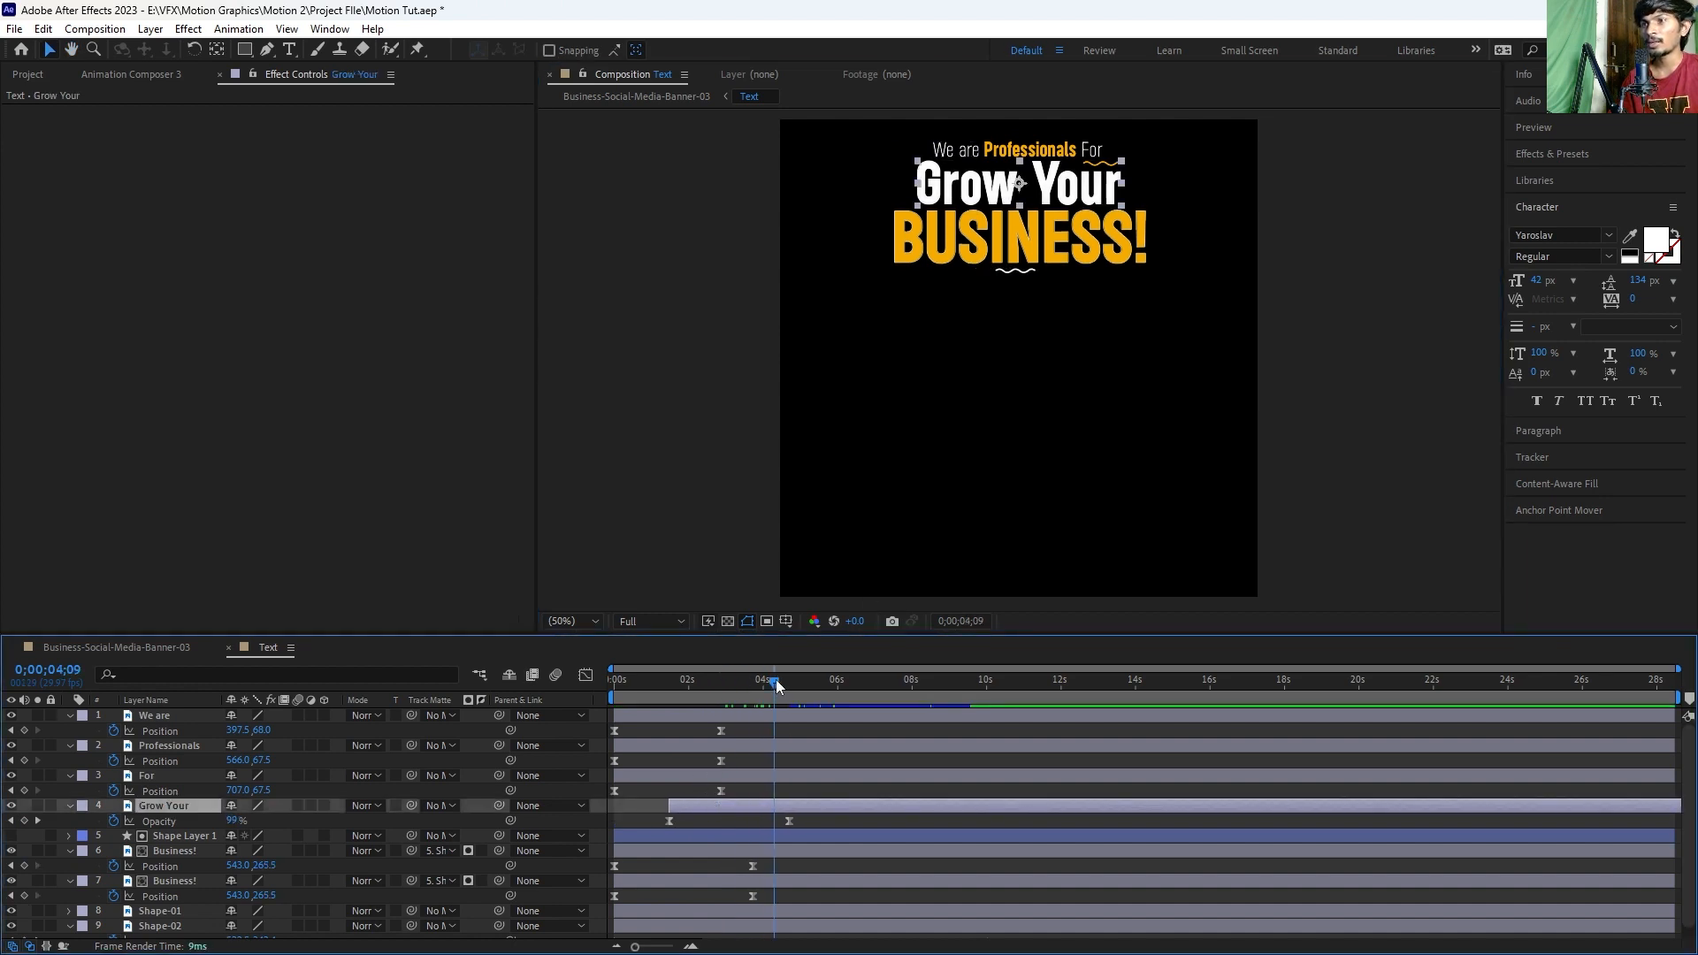
click(931, 256)
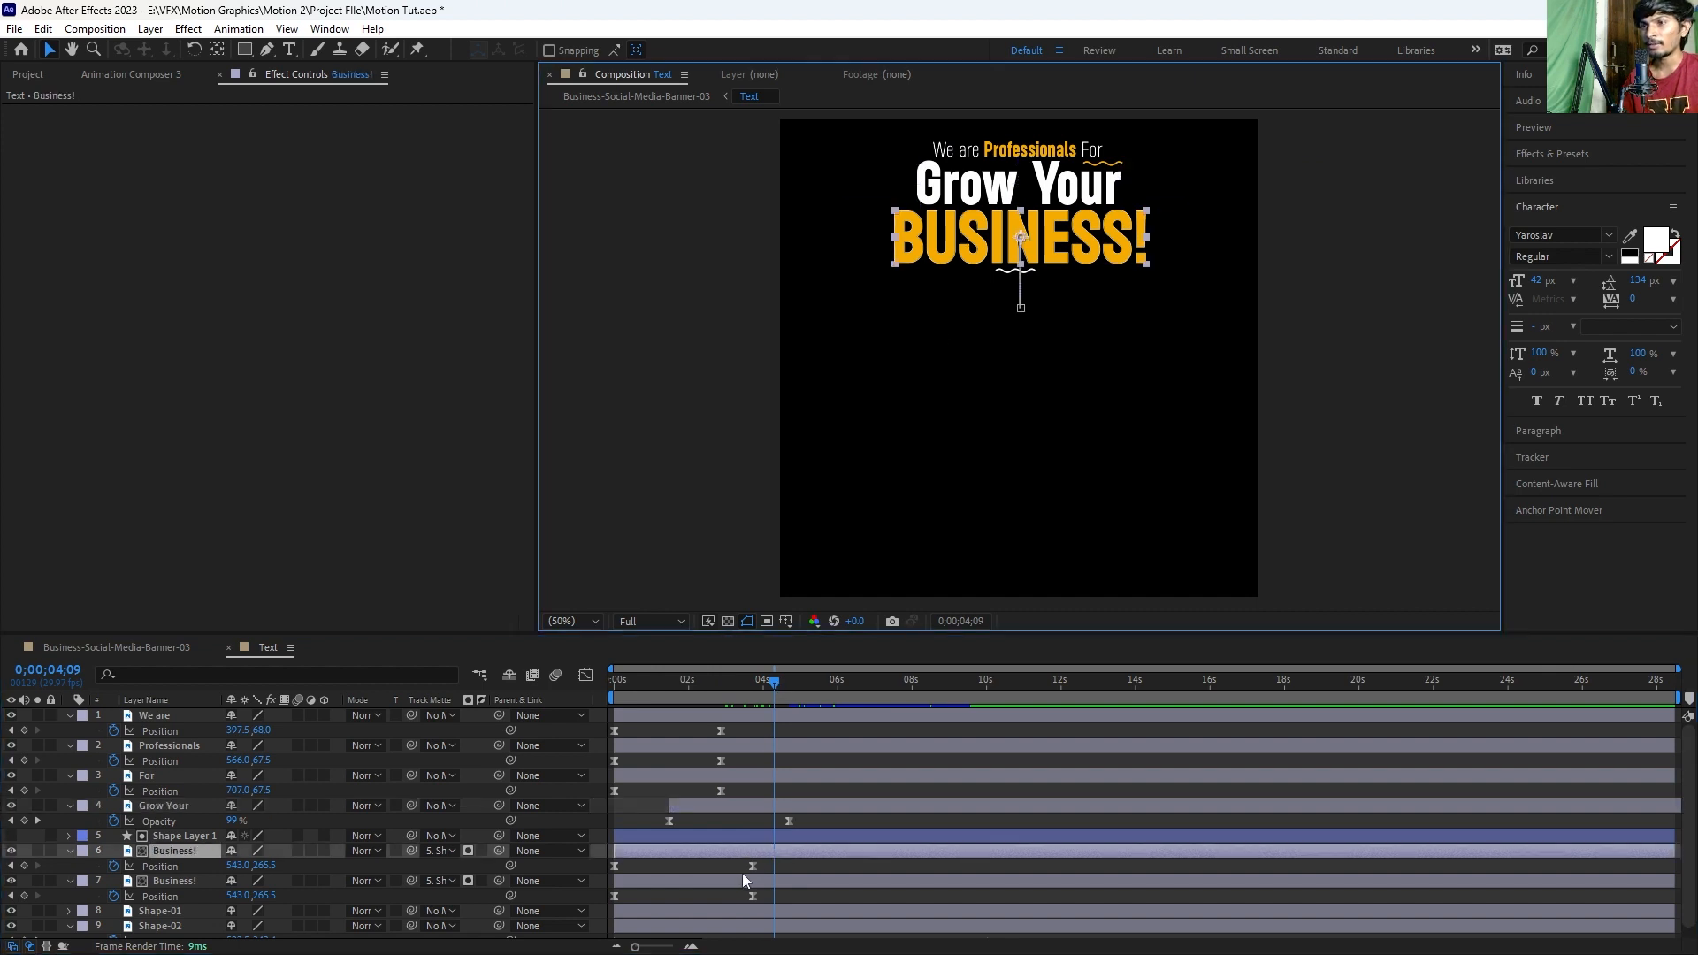
ctrl+click(699, 879)
drag(633, 882, 762, 868)
click(613, 834)
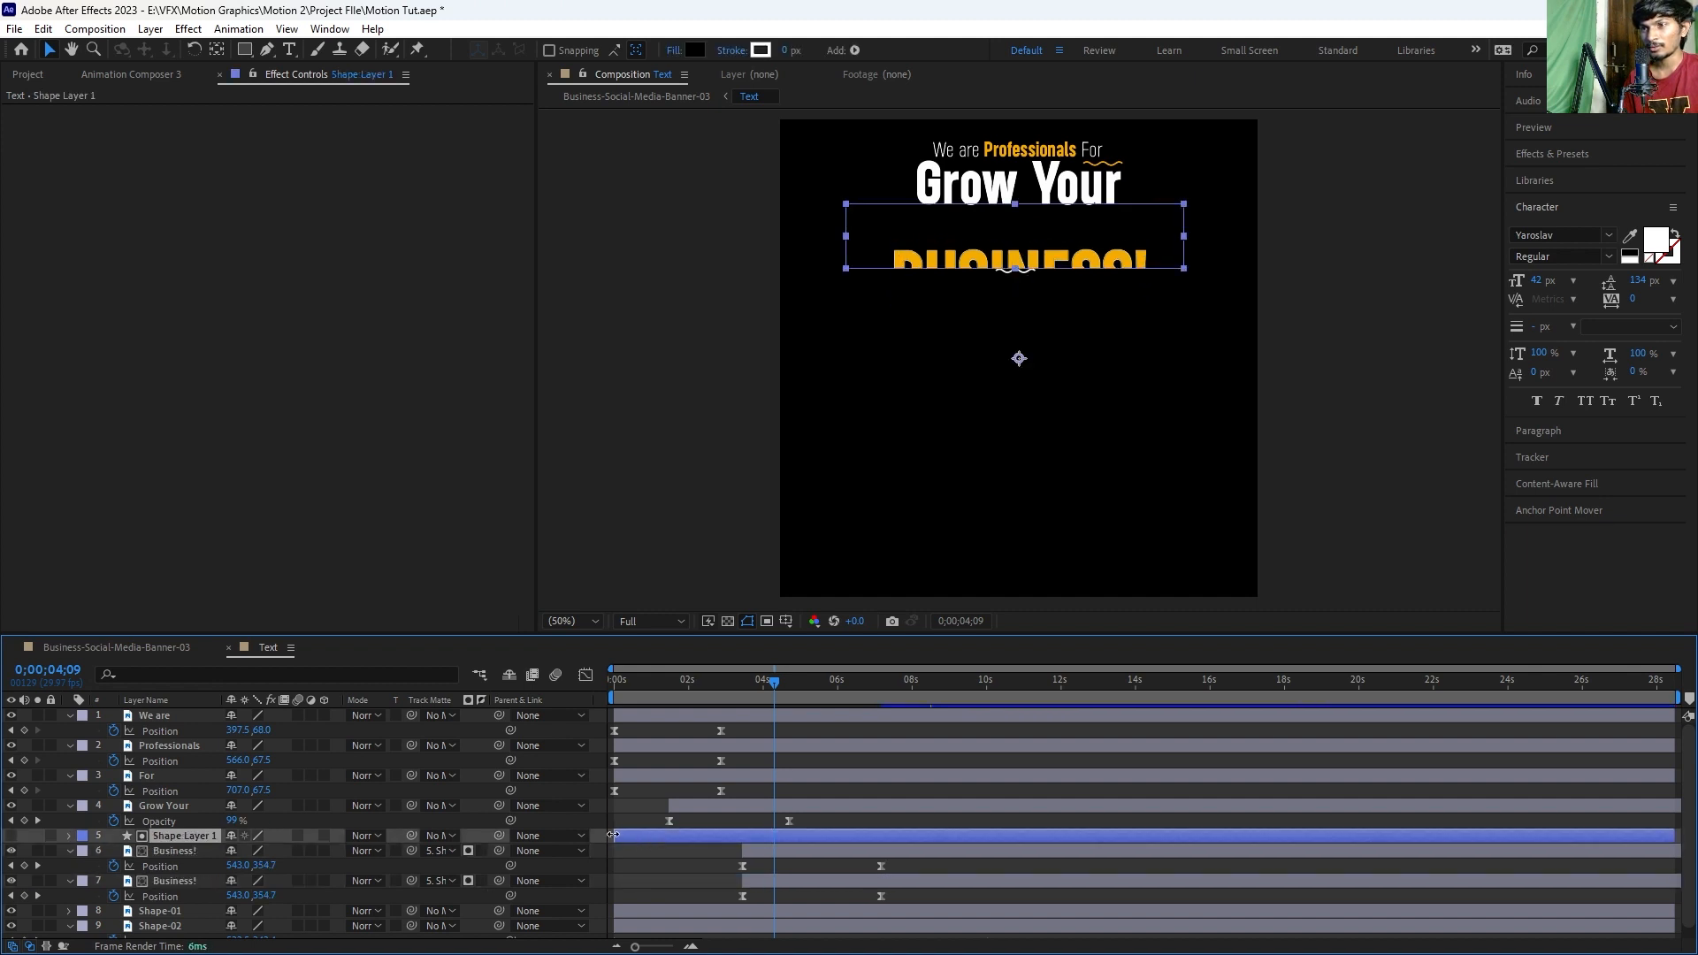
drag(613, 834, 733, 835)
click(686, 853)
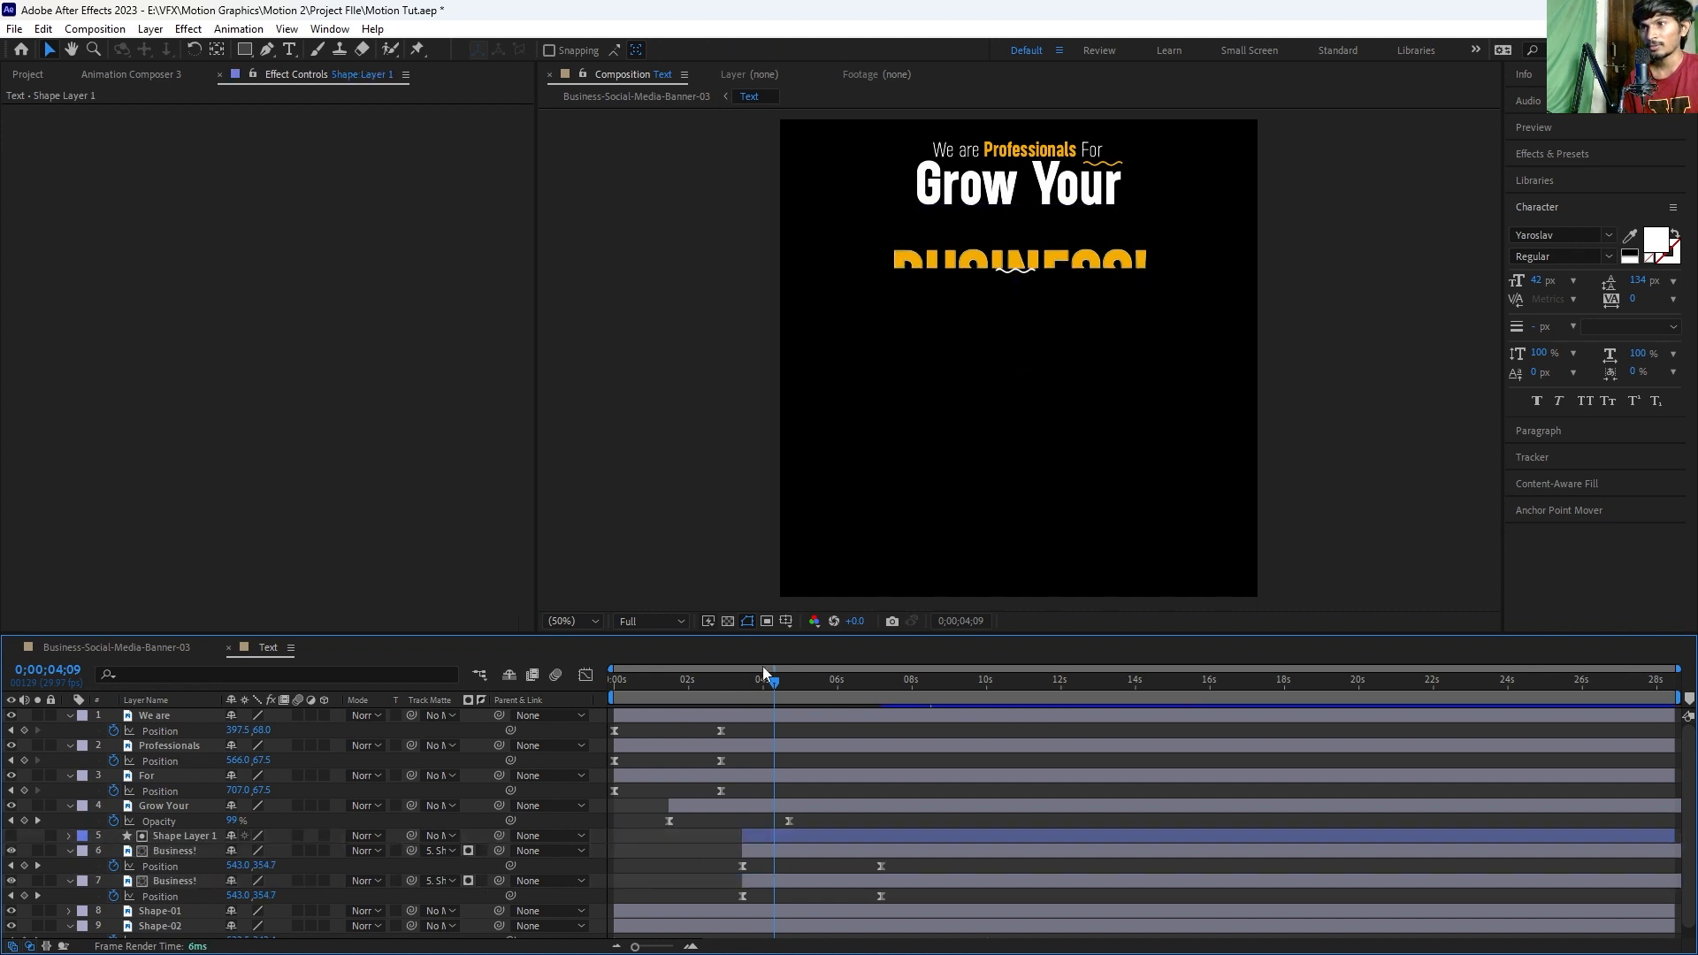
Step: Save the project and preview the staggered headline animation from the timeline start
drag(772, 679, 507, 725)
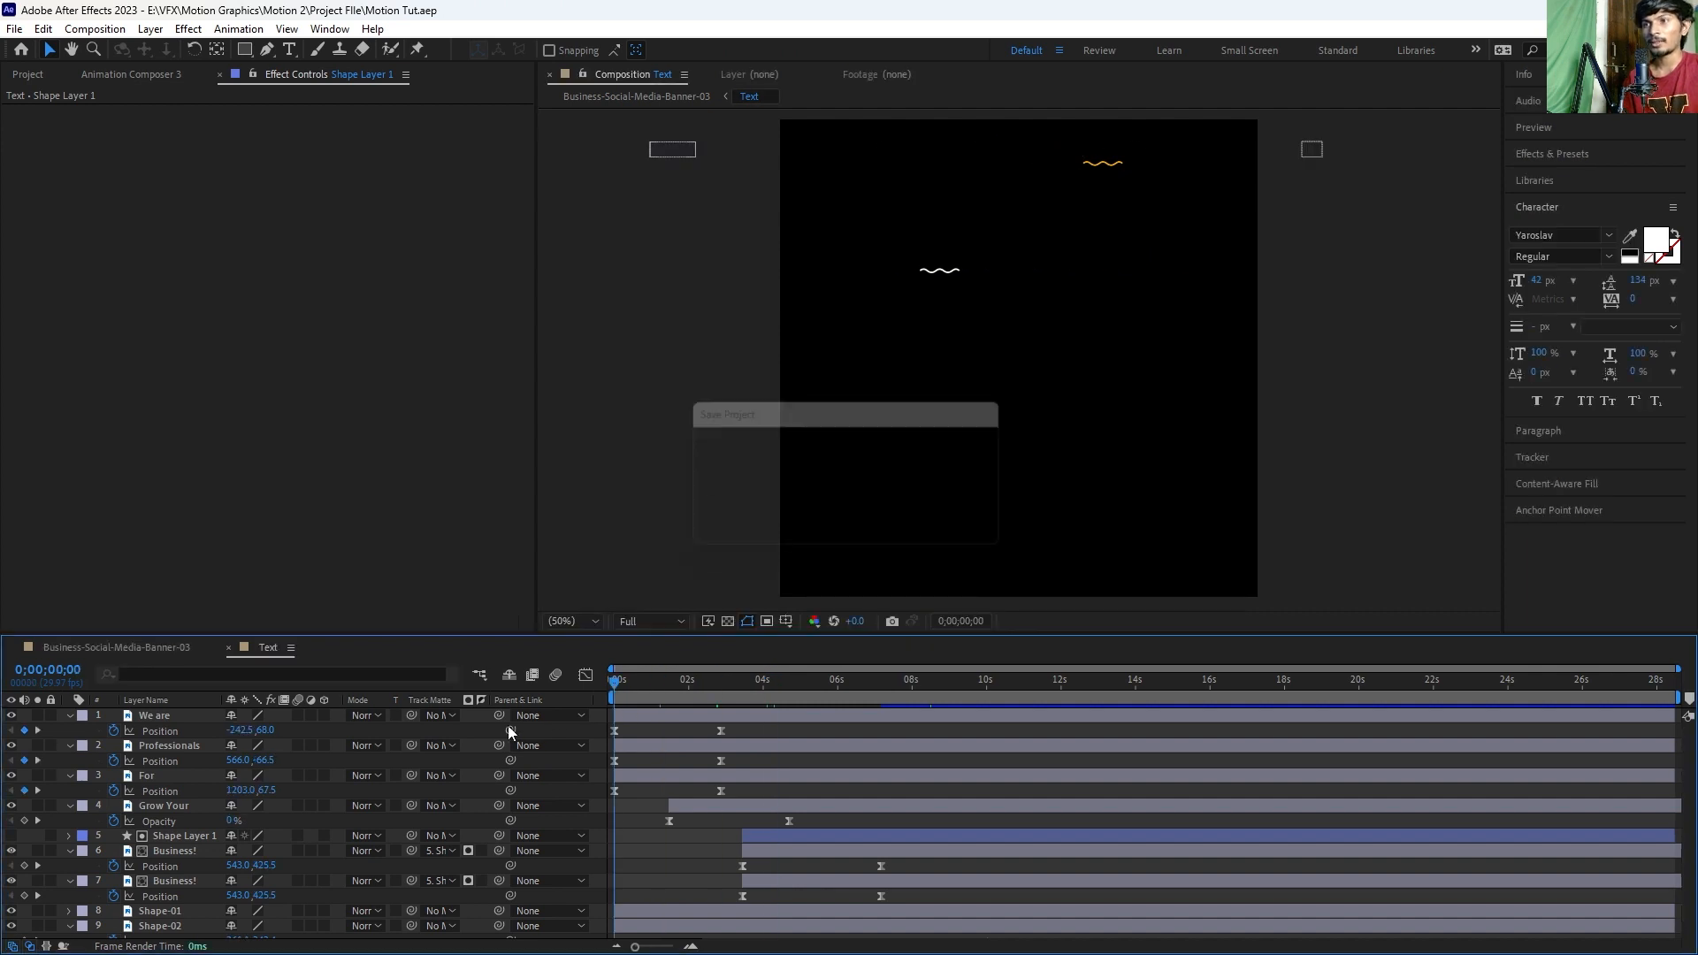
key(space)
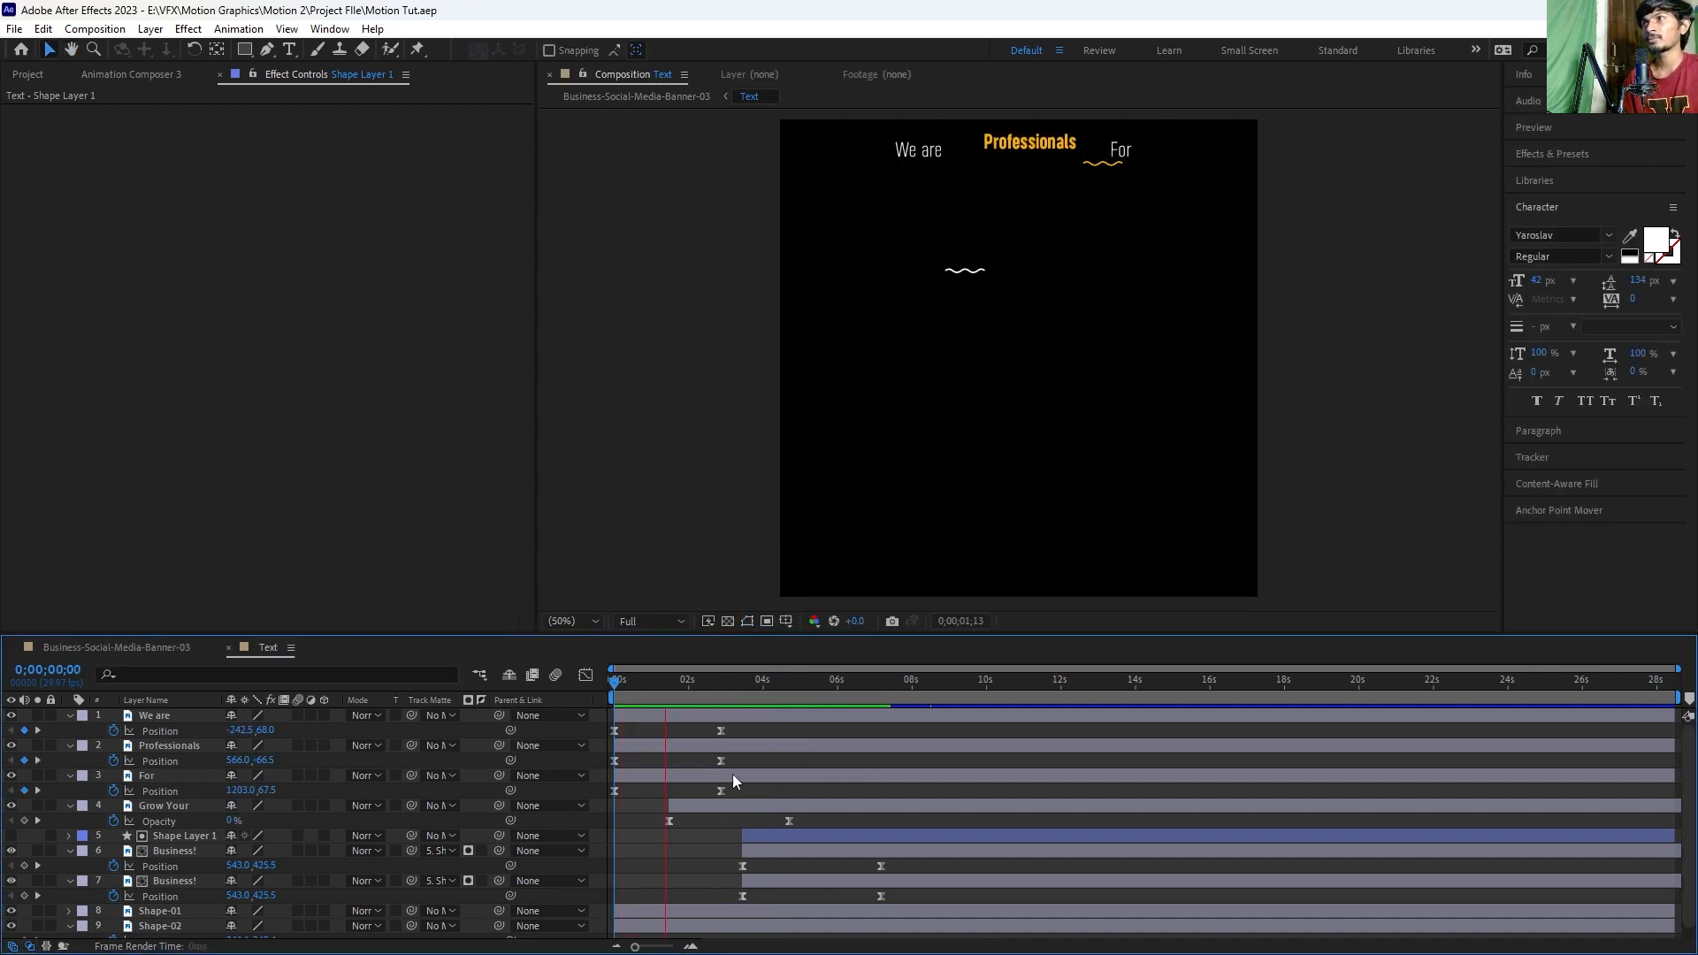
key(space)
key(space)
Step: Center the anchor point of the Shape-01 layer, the orange wavy line, on its content
drag(740, 676, 805, 693)
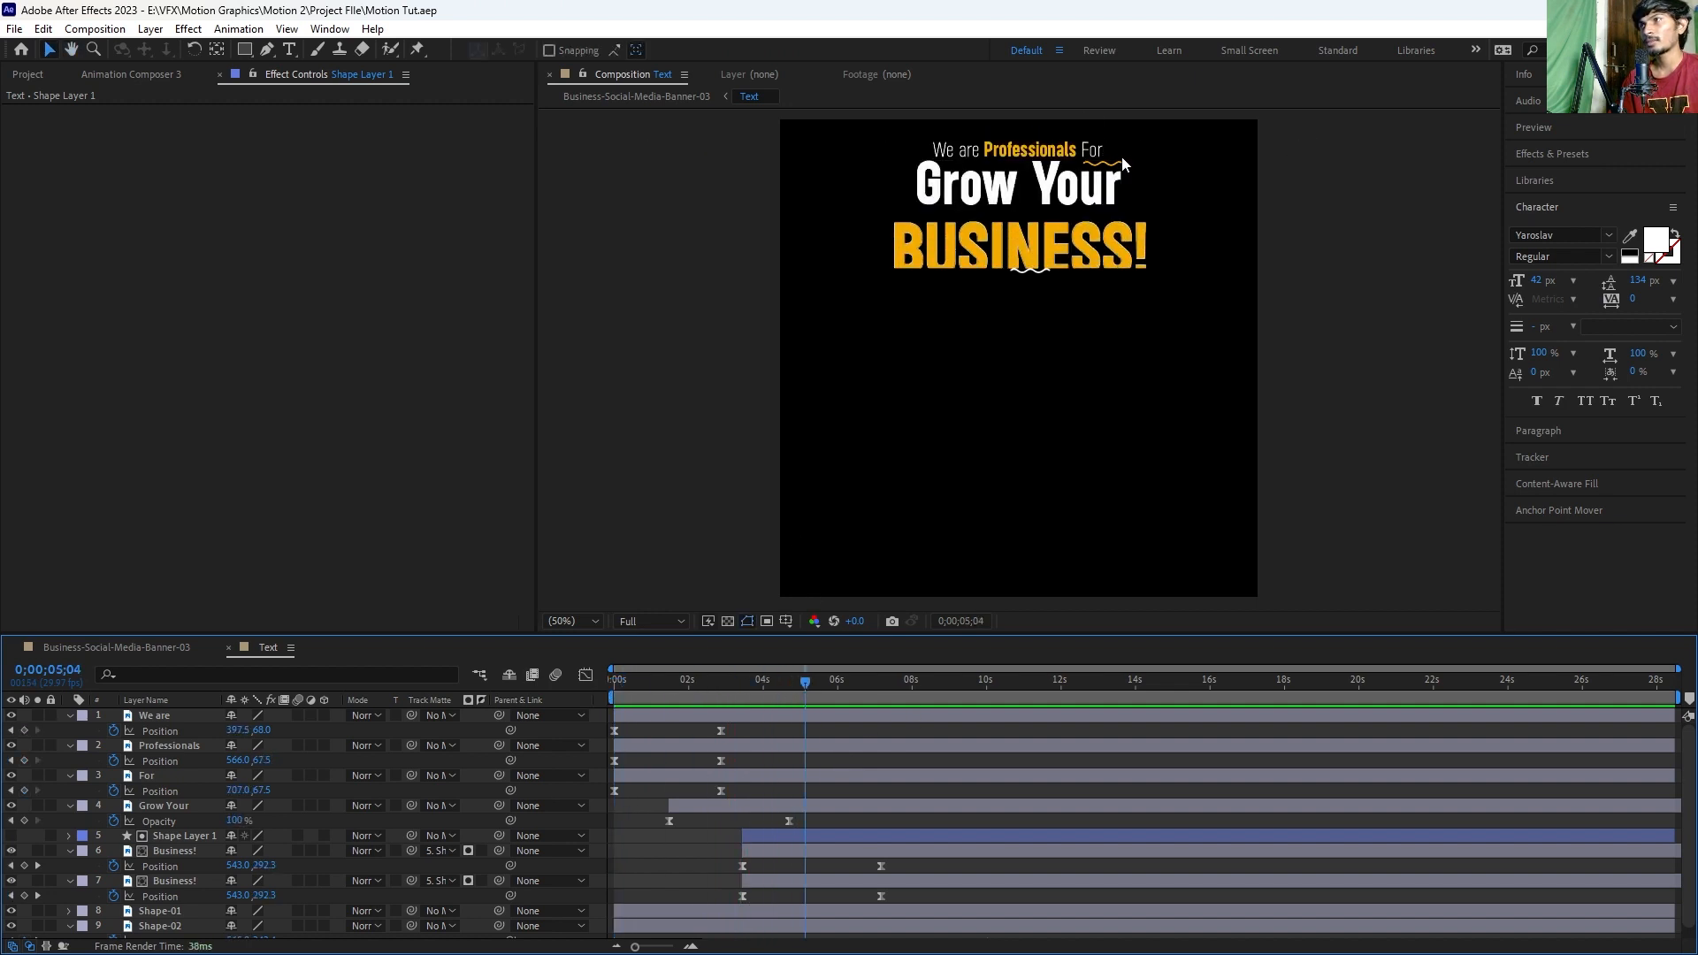
click(720, 775)
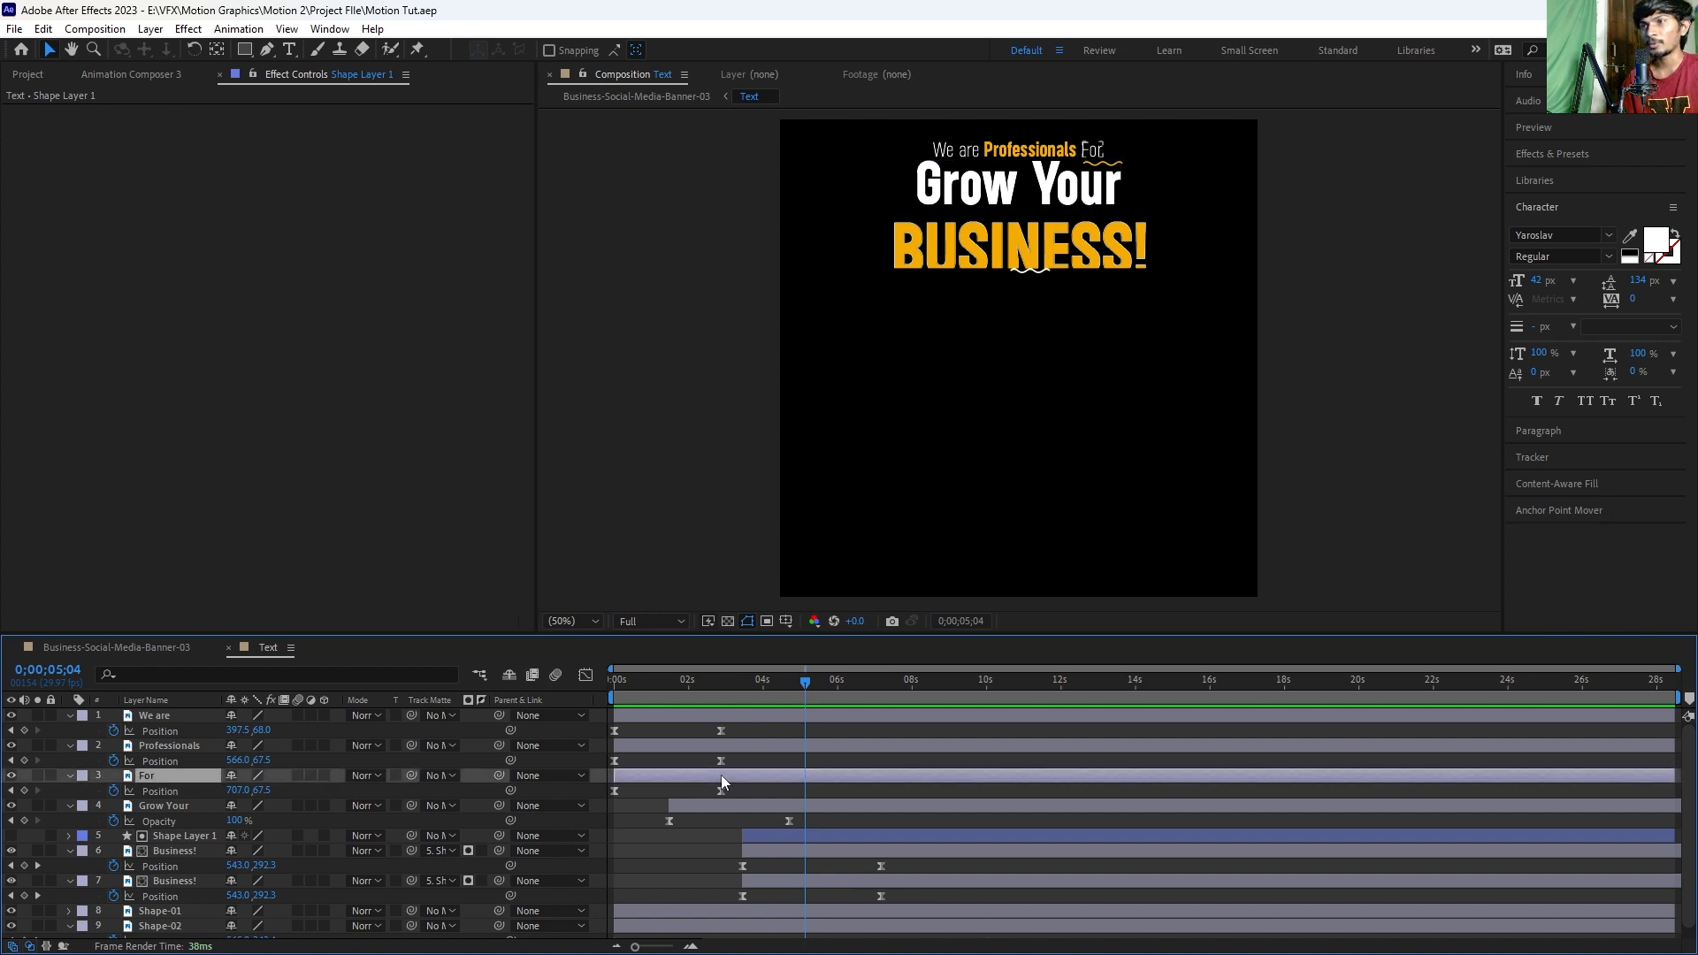
click(676, 924)
click(673, 911)
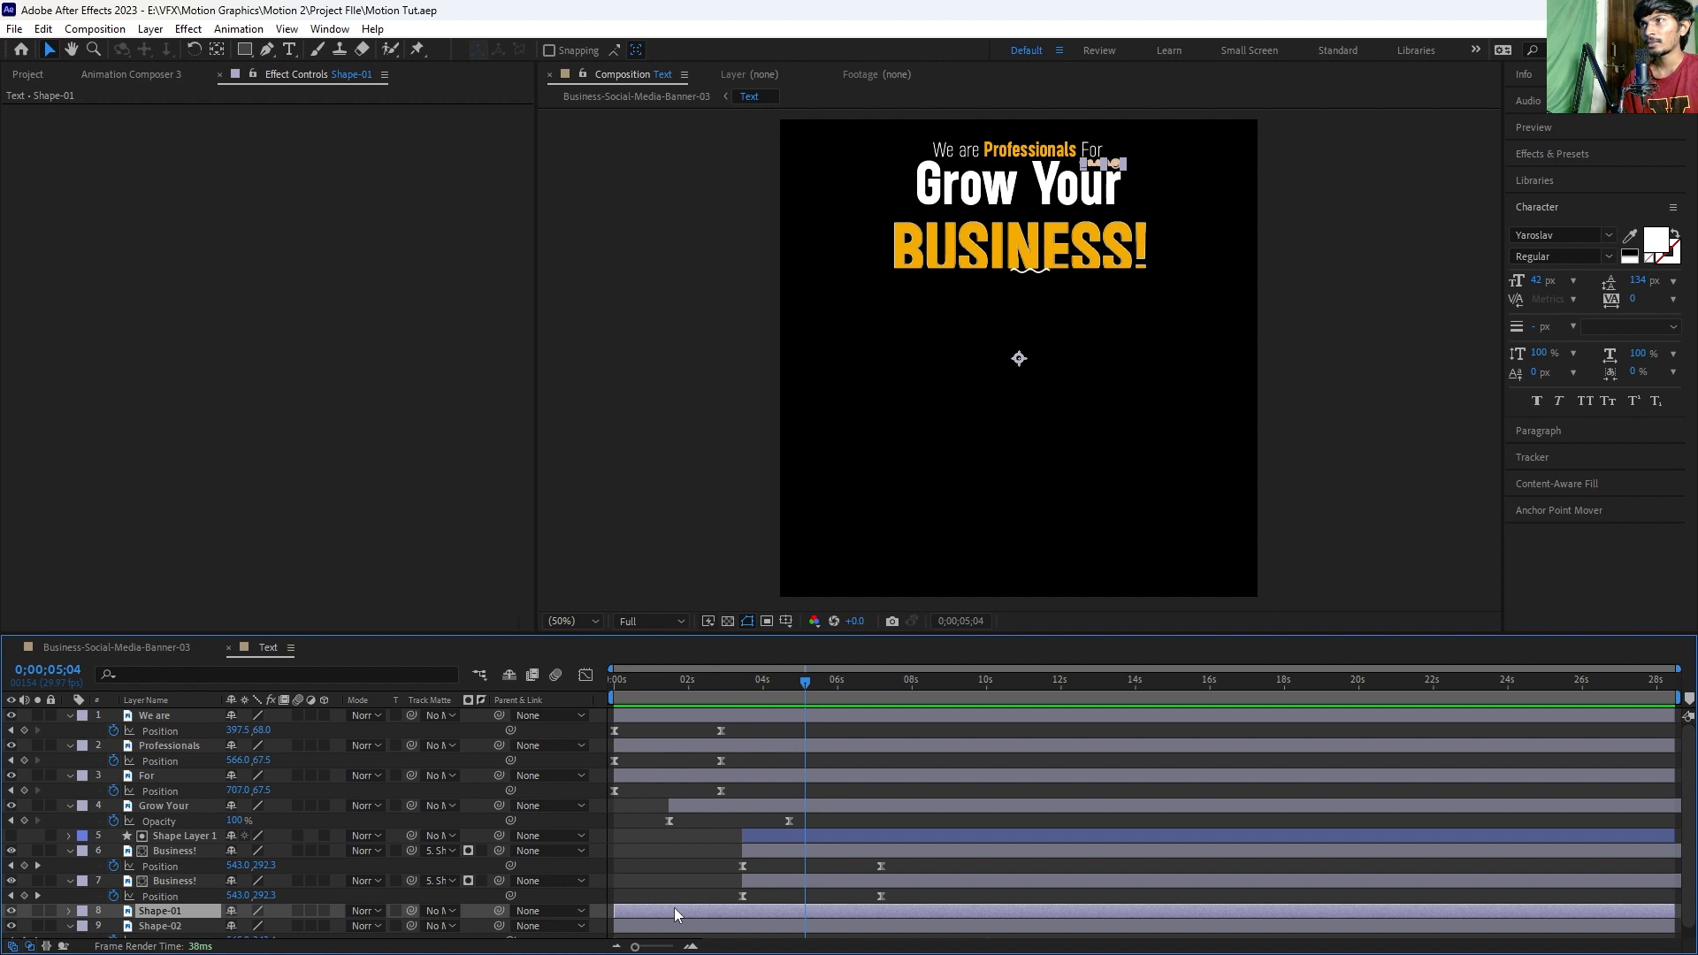
key(ctrl+alt+Home)
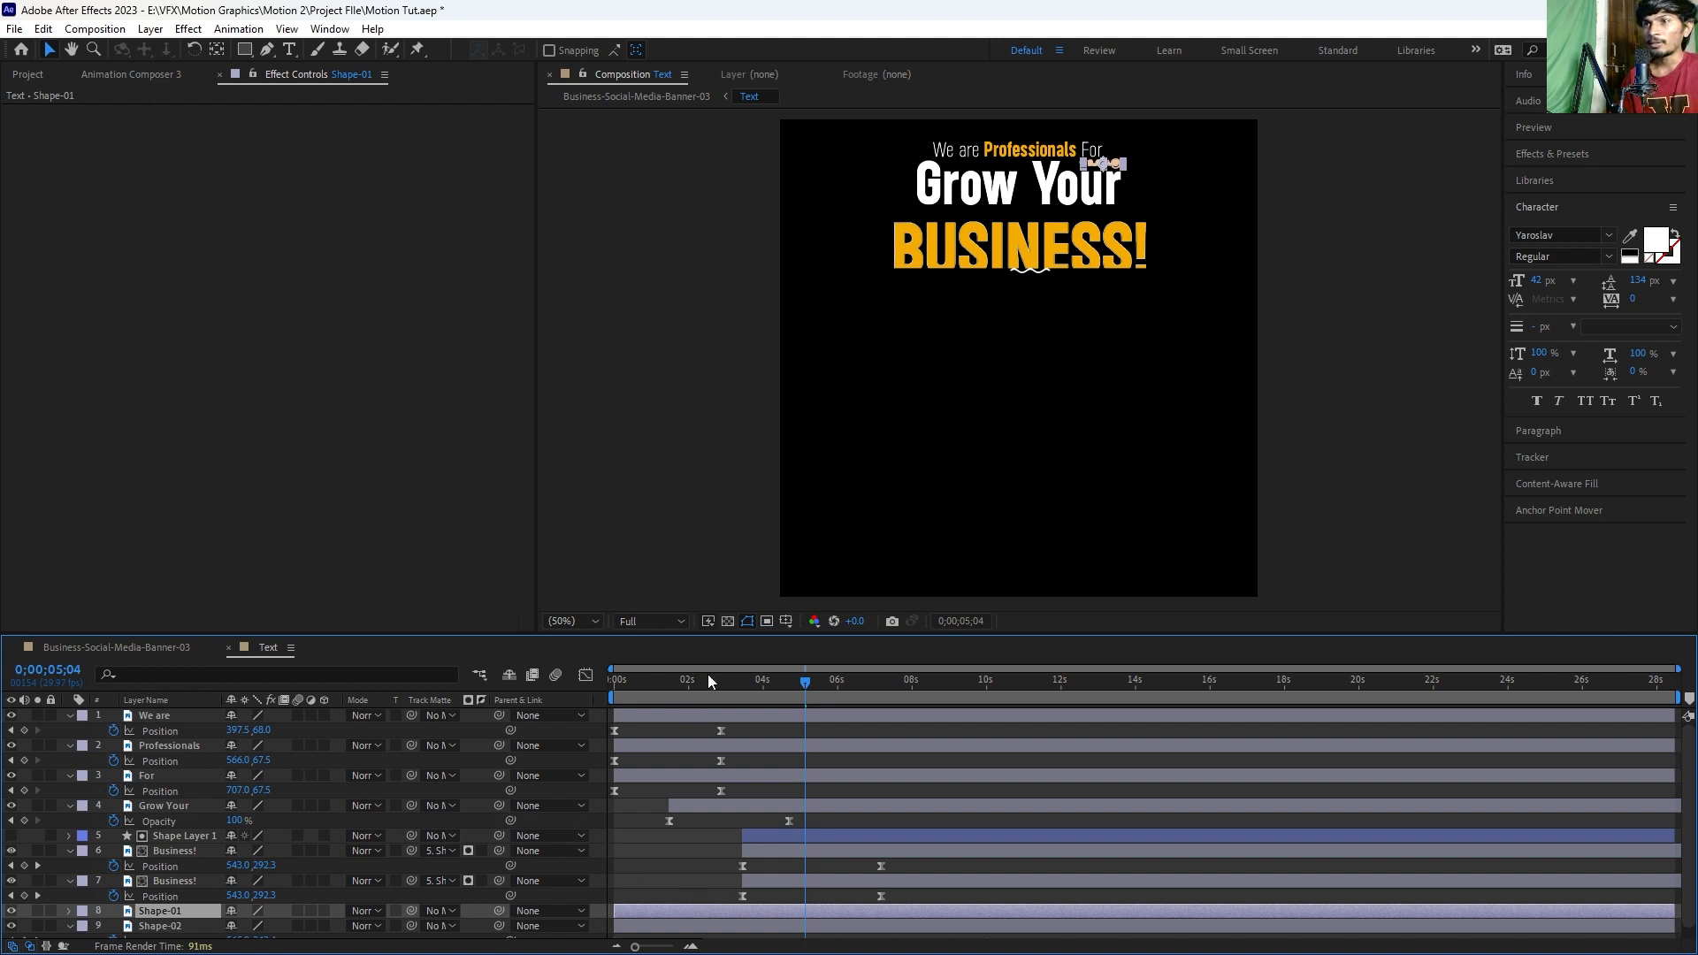
Step: Add an opacity keyframe to the Shape-01 layer at the timeline start
key(Home)
click(11, 911)
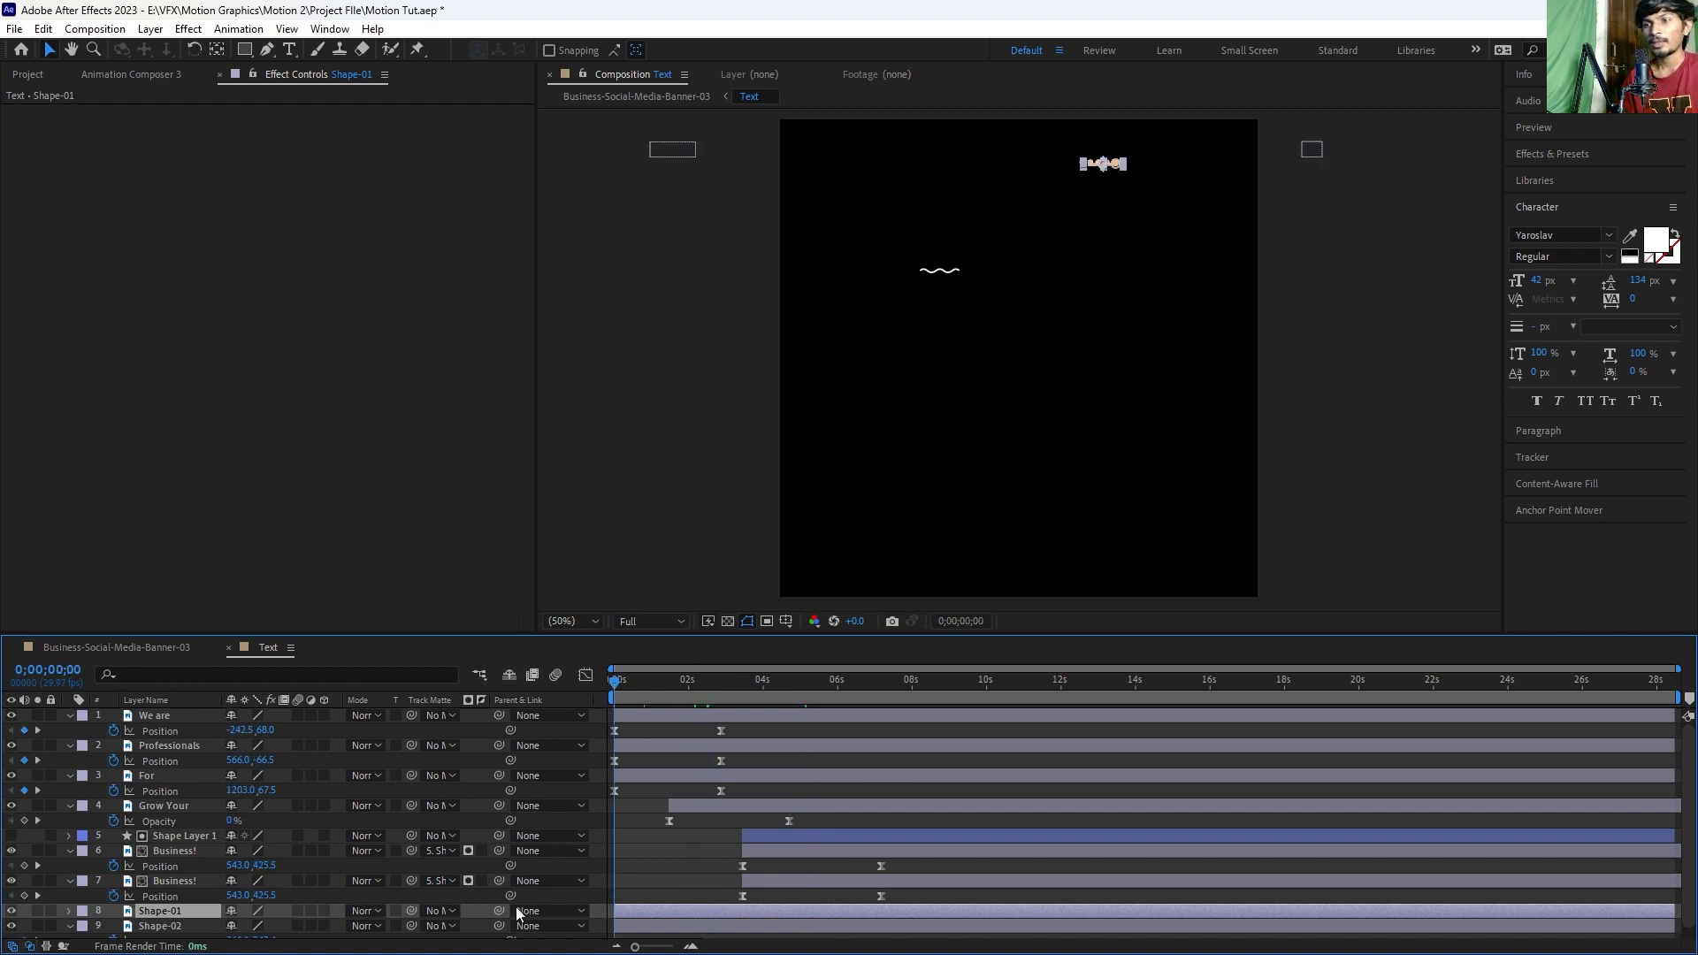
click(639, 831)
click(629, 906)
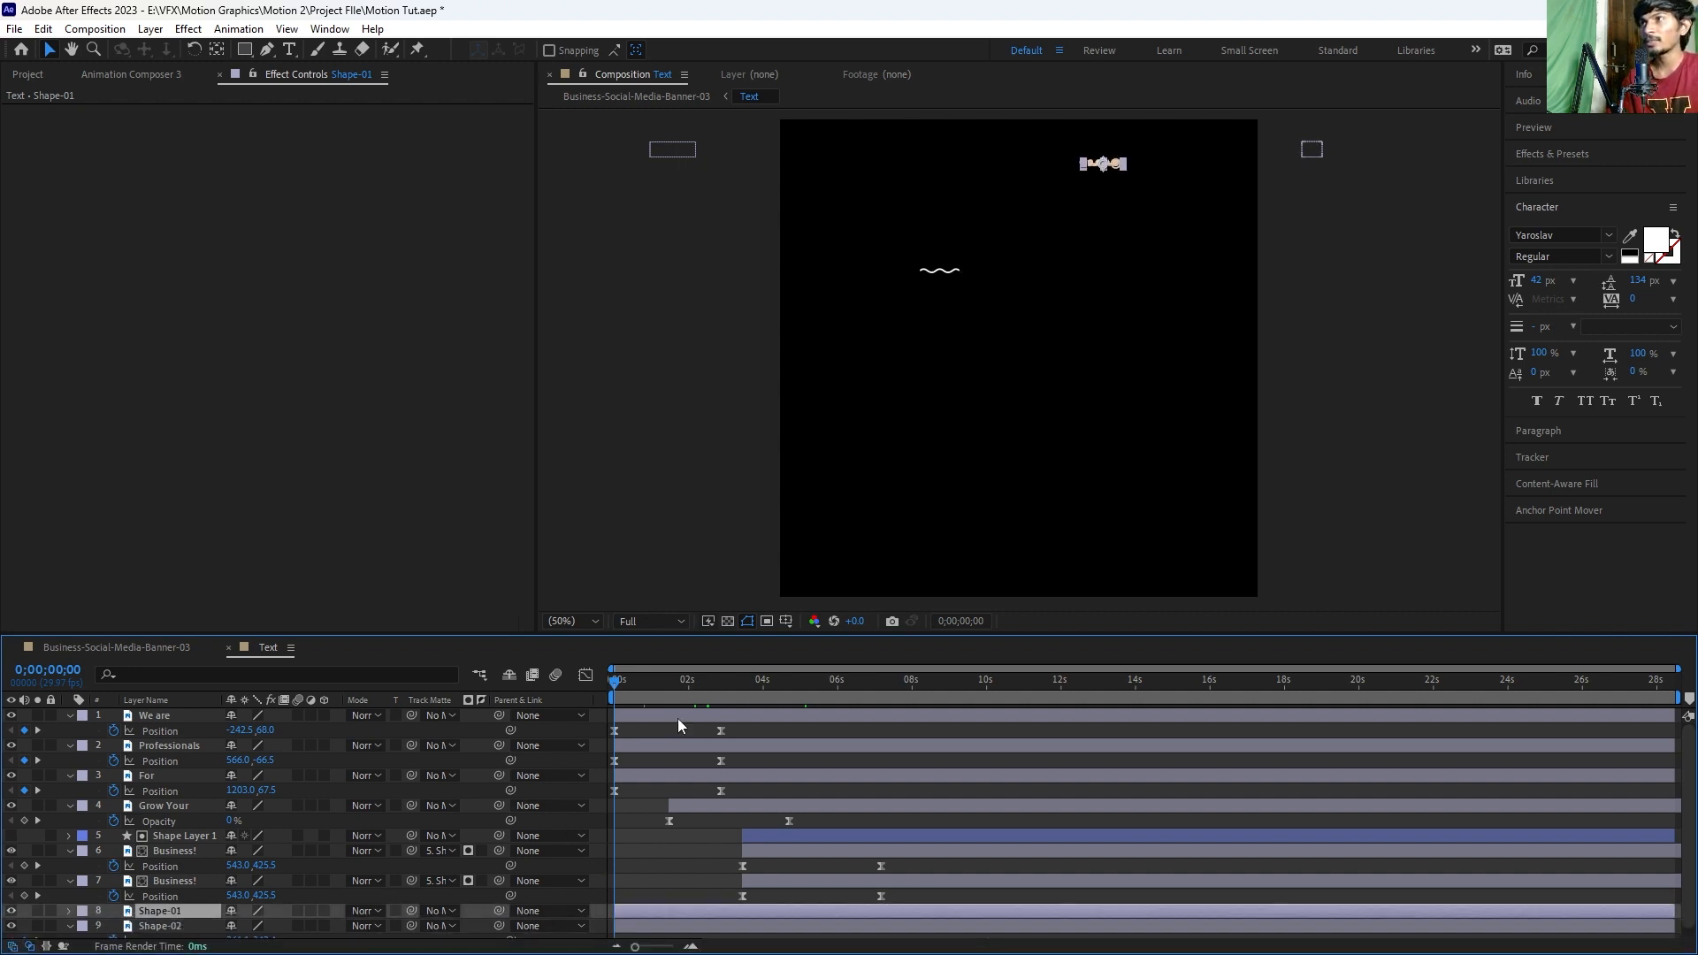
key(t)
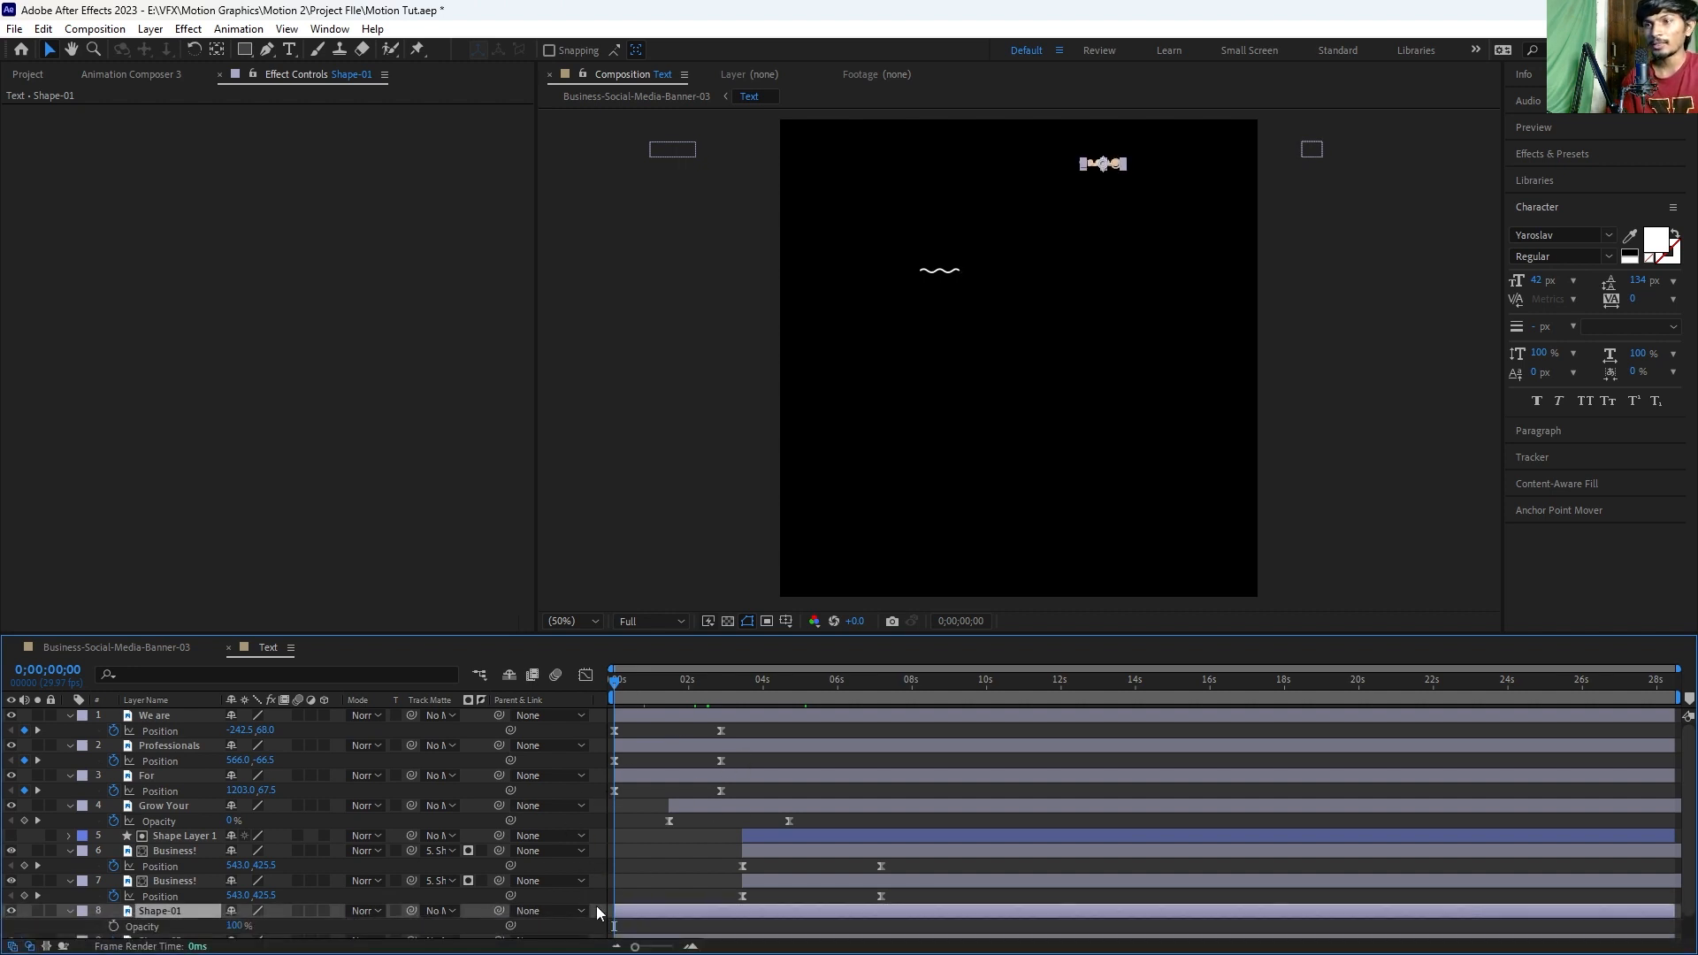
click(113, 926)
Step: Add Shape-01 opacity keyframes of 0% at 0;00;01;21 and 100% at 0;00;03;15
drag(599, 688, 676, 687)
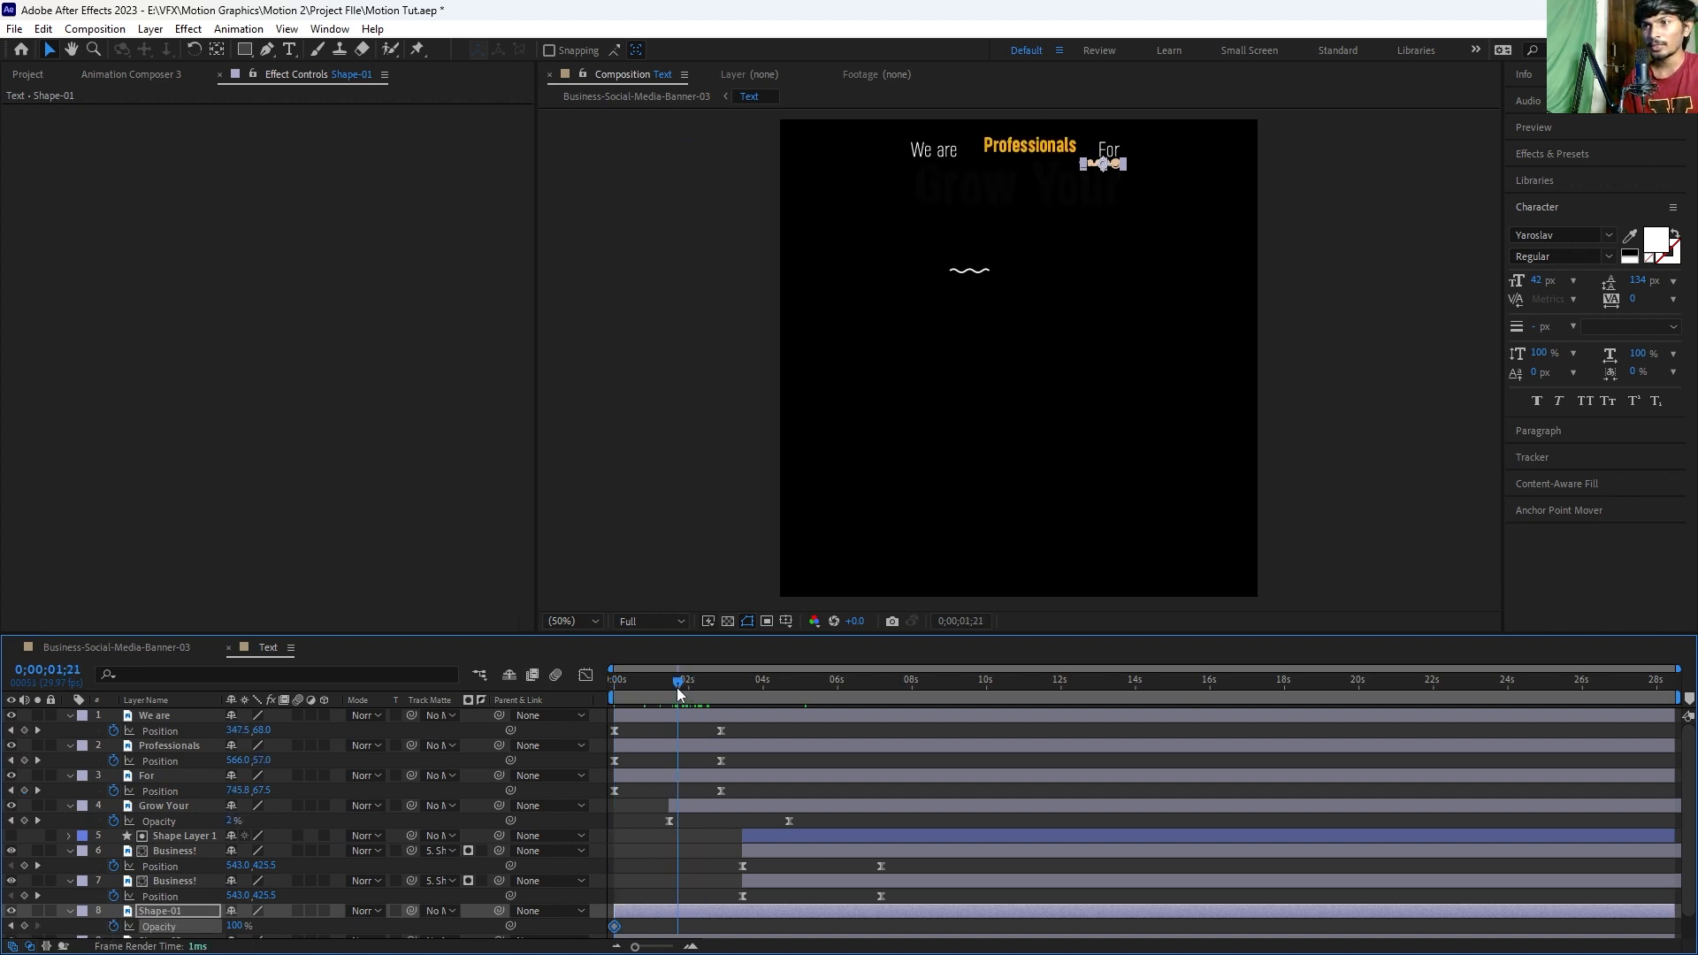
drag(227, 928, 382, 927)
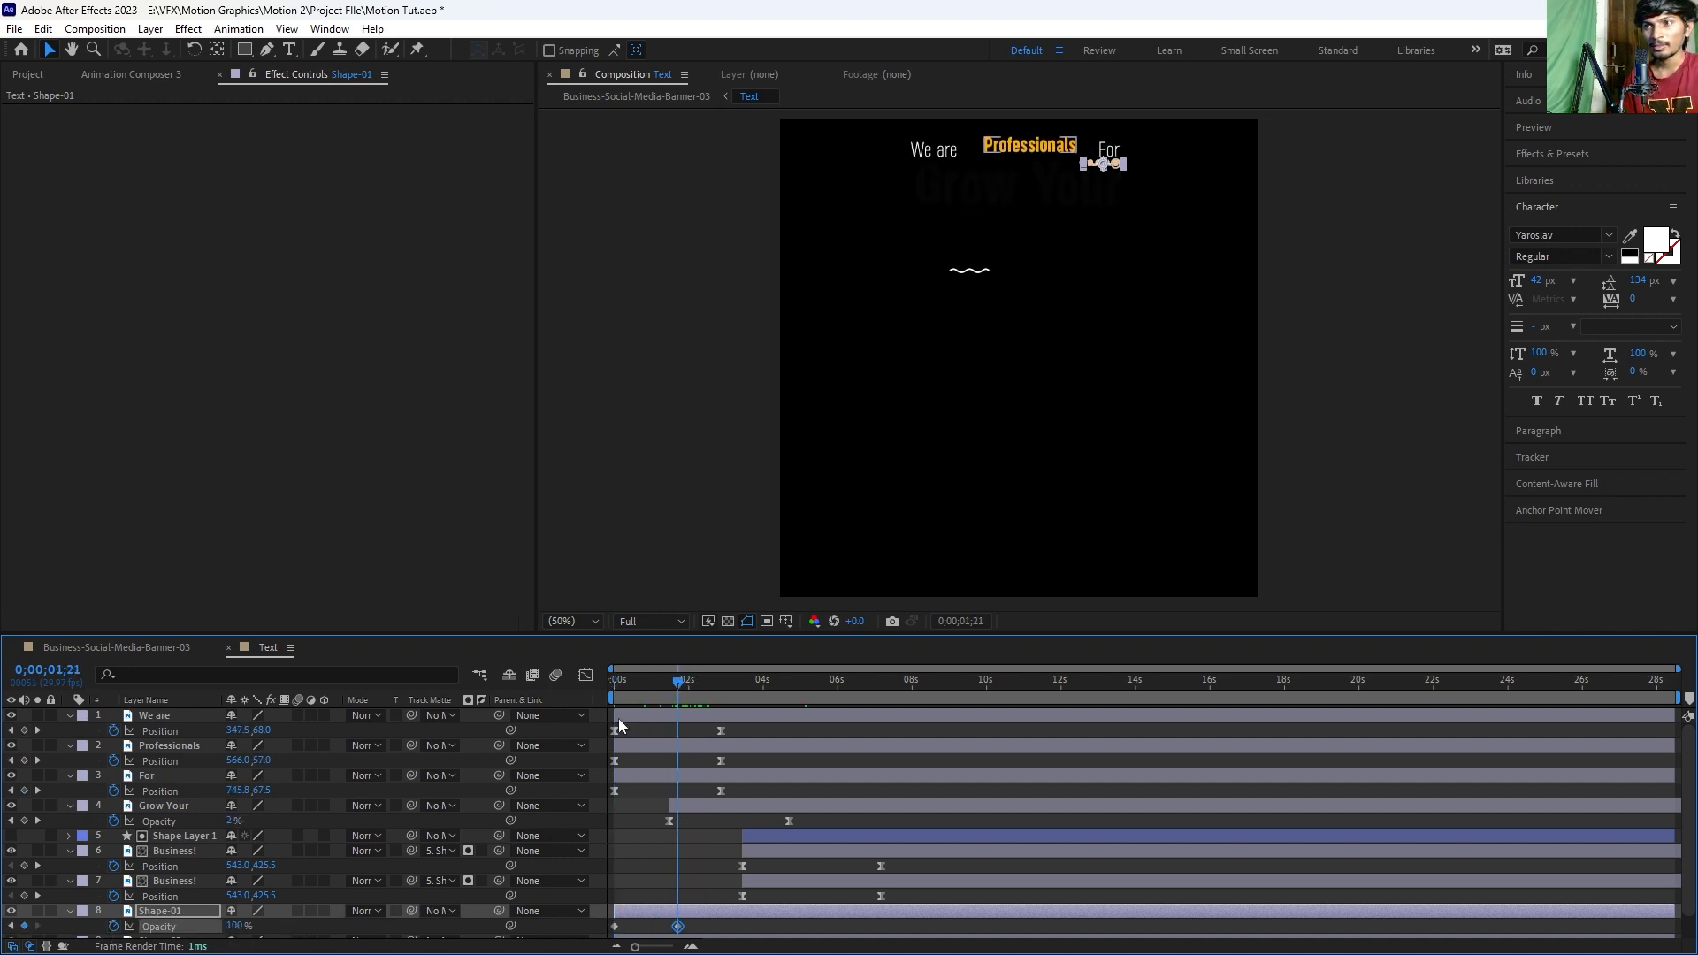
drag(683, 682, 744, 688)
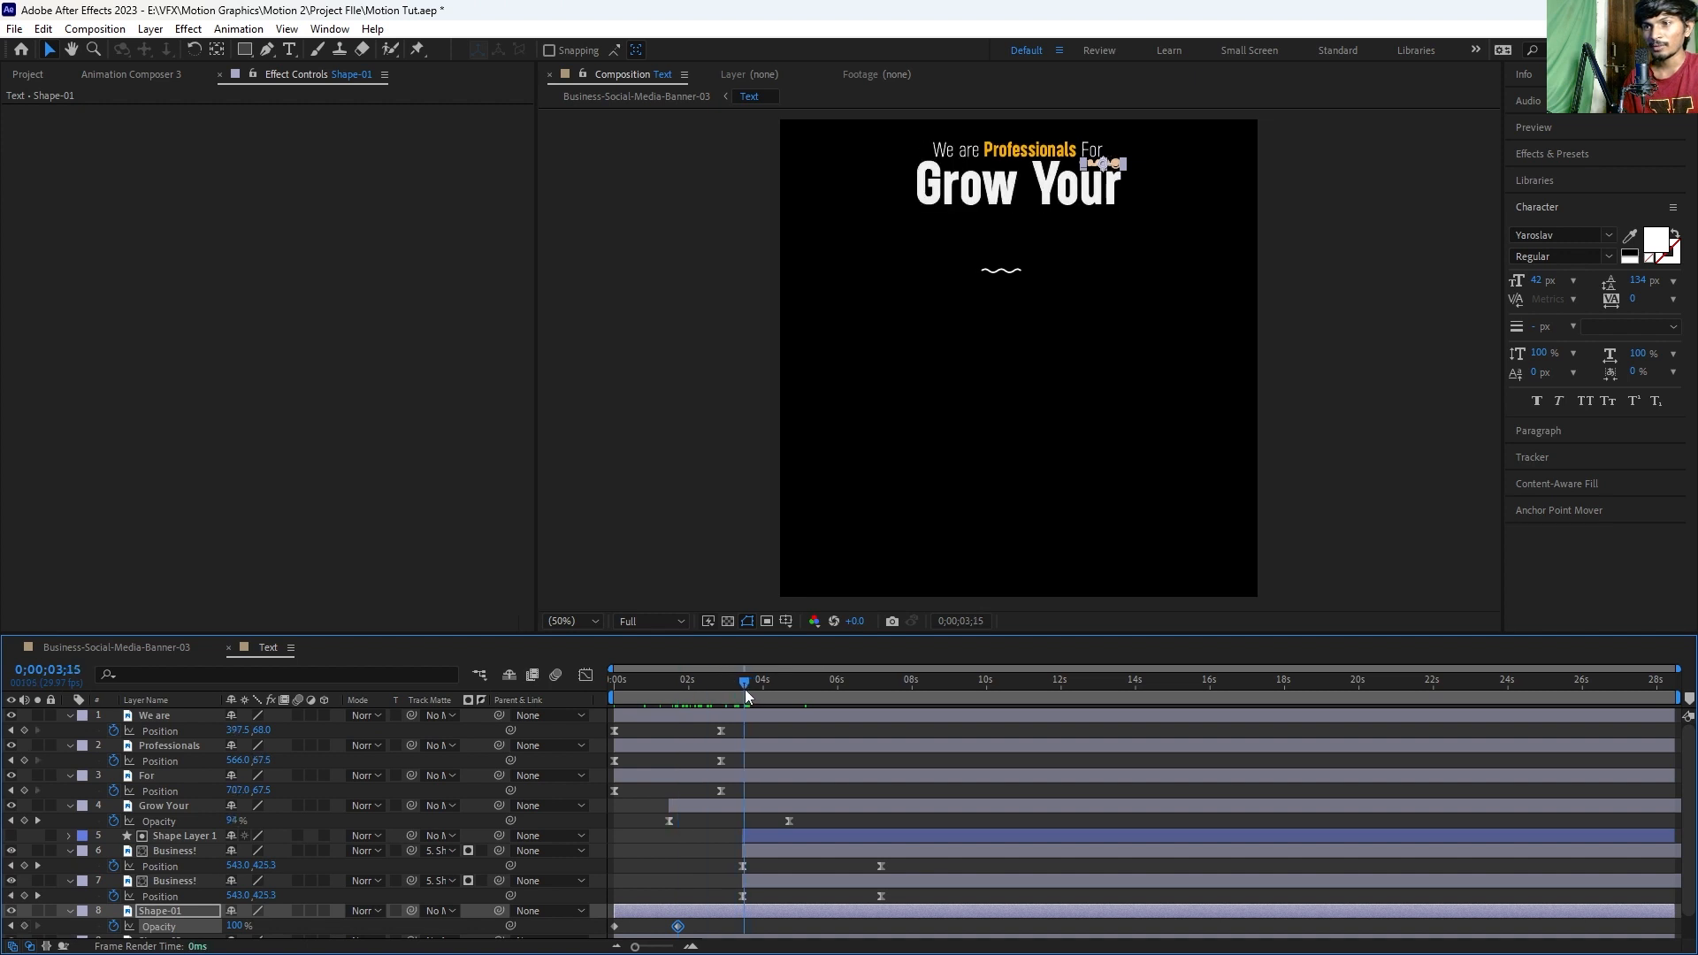
click(11, 925)
drag(237, 929, 4, 936)
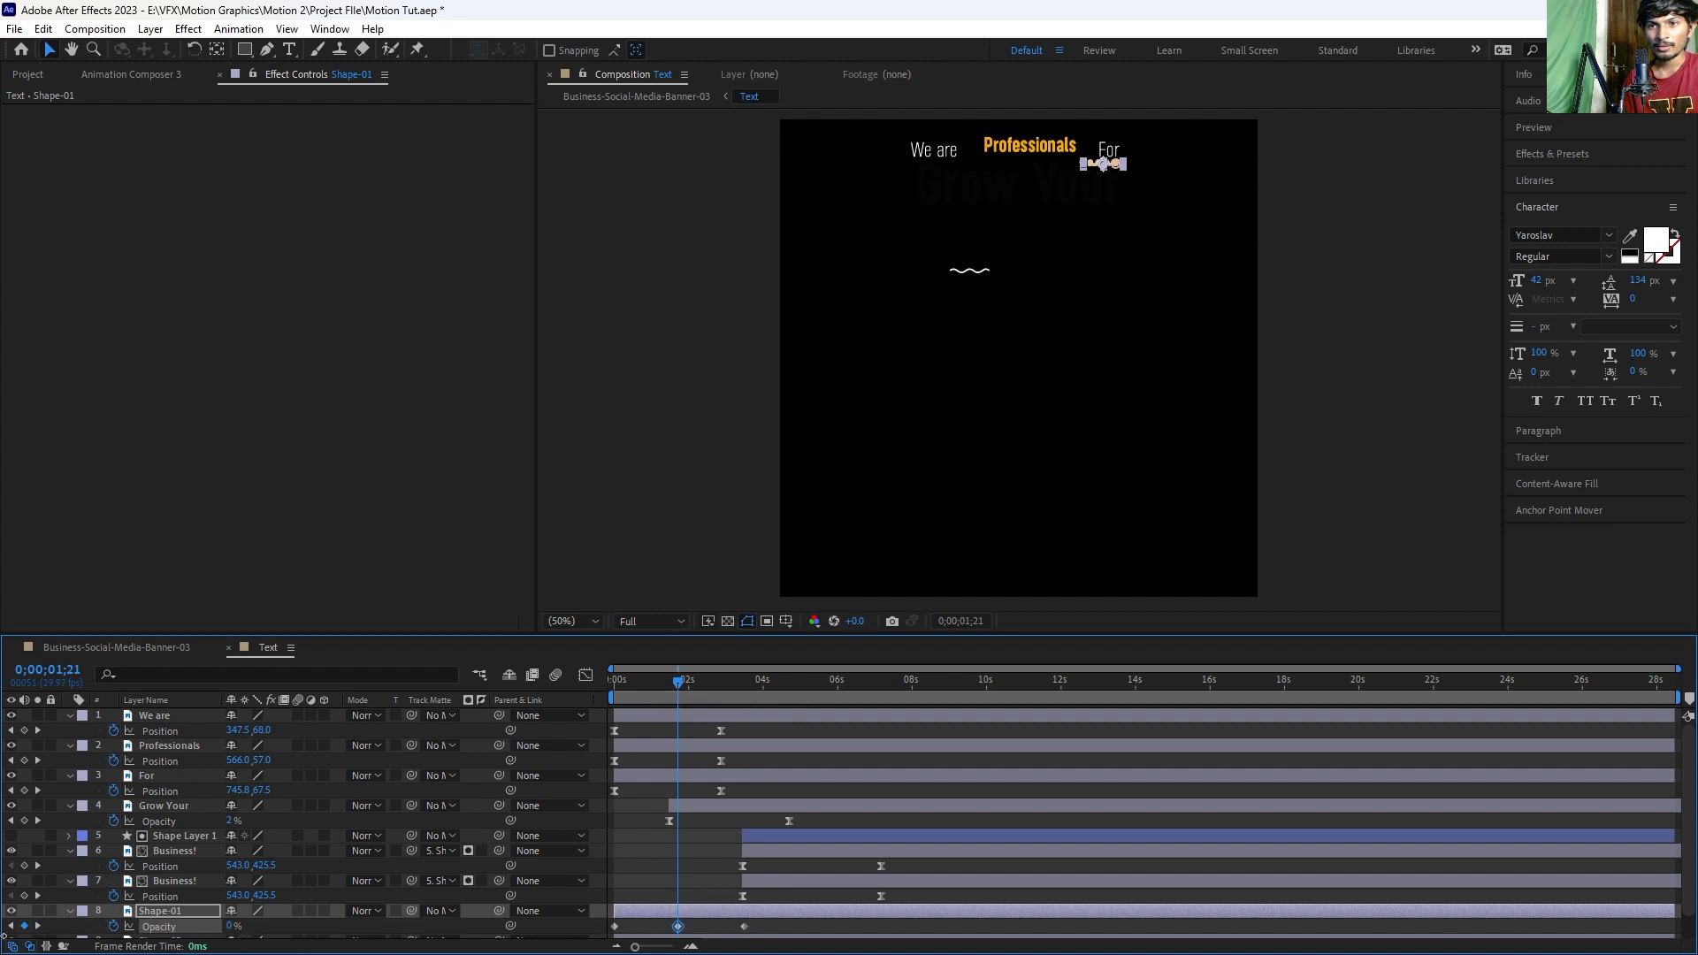
Step: Easy Ease all three opacity keyframes of the Shape-01 layer
click(663, 881)
click(651, 910)
drag(768, 931, 573, 940)
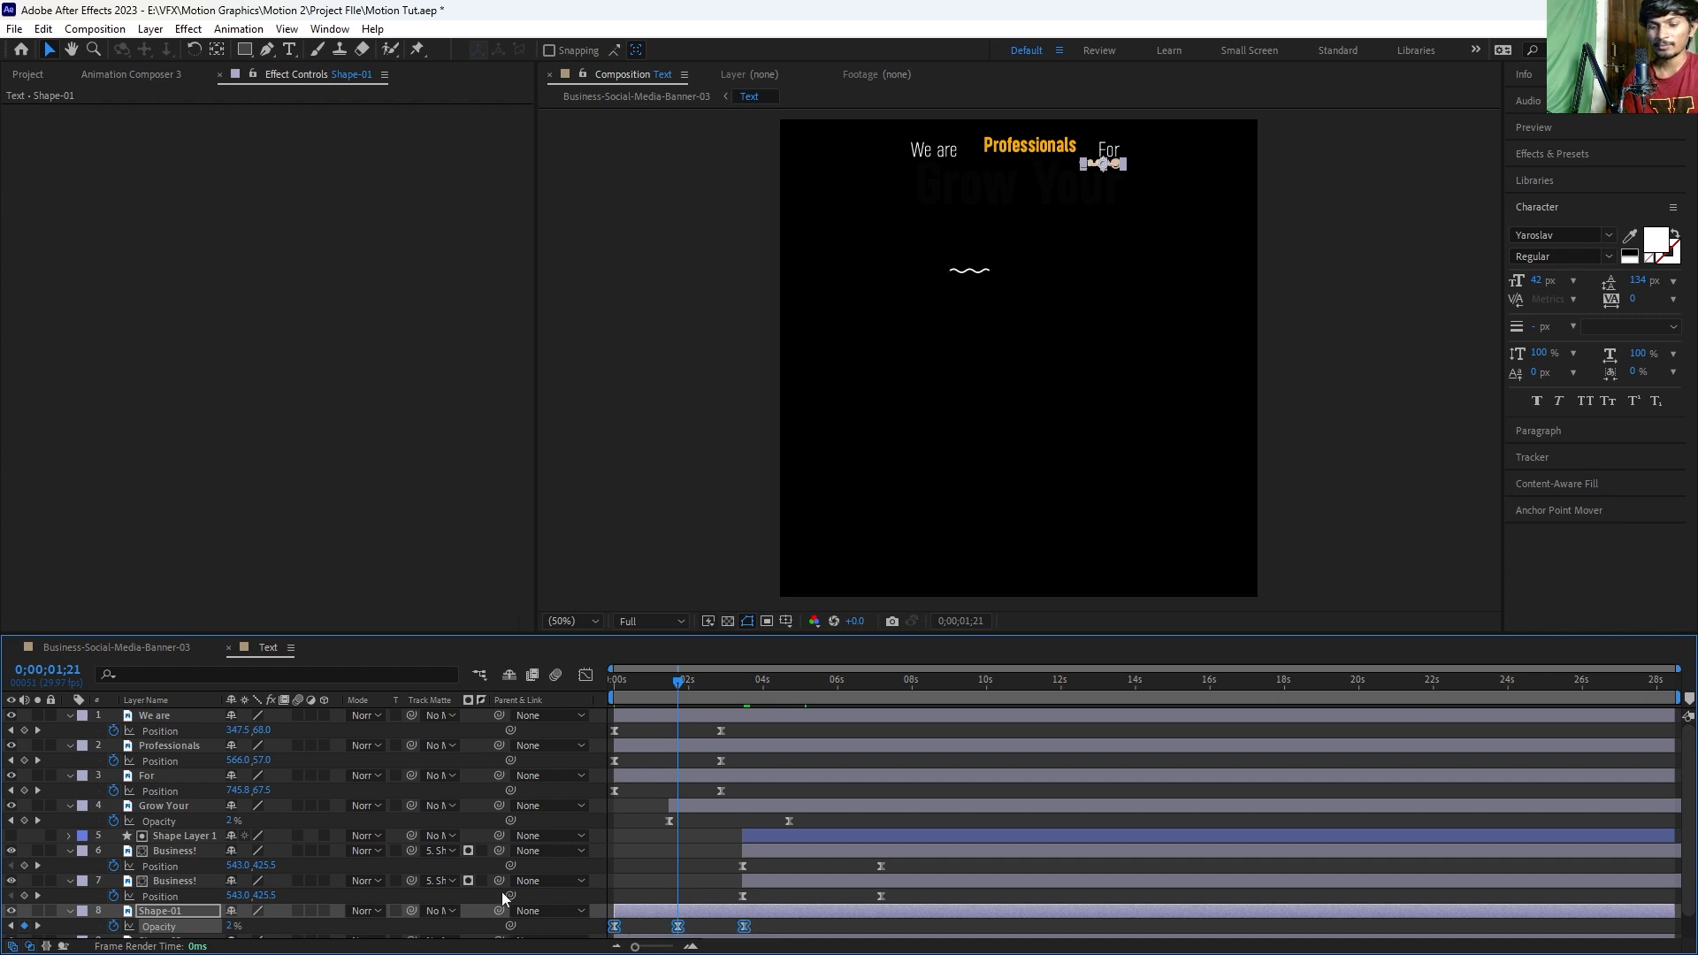
click(638, 923)
click(639, 915)
Step: Add the expression loopOut() to the opacity of the Shape-01 layer
click(153, 926)
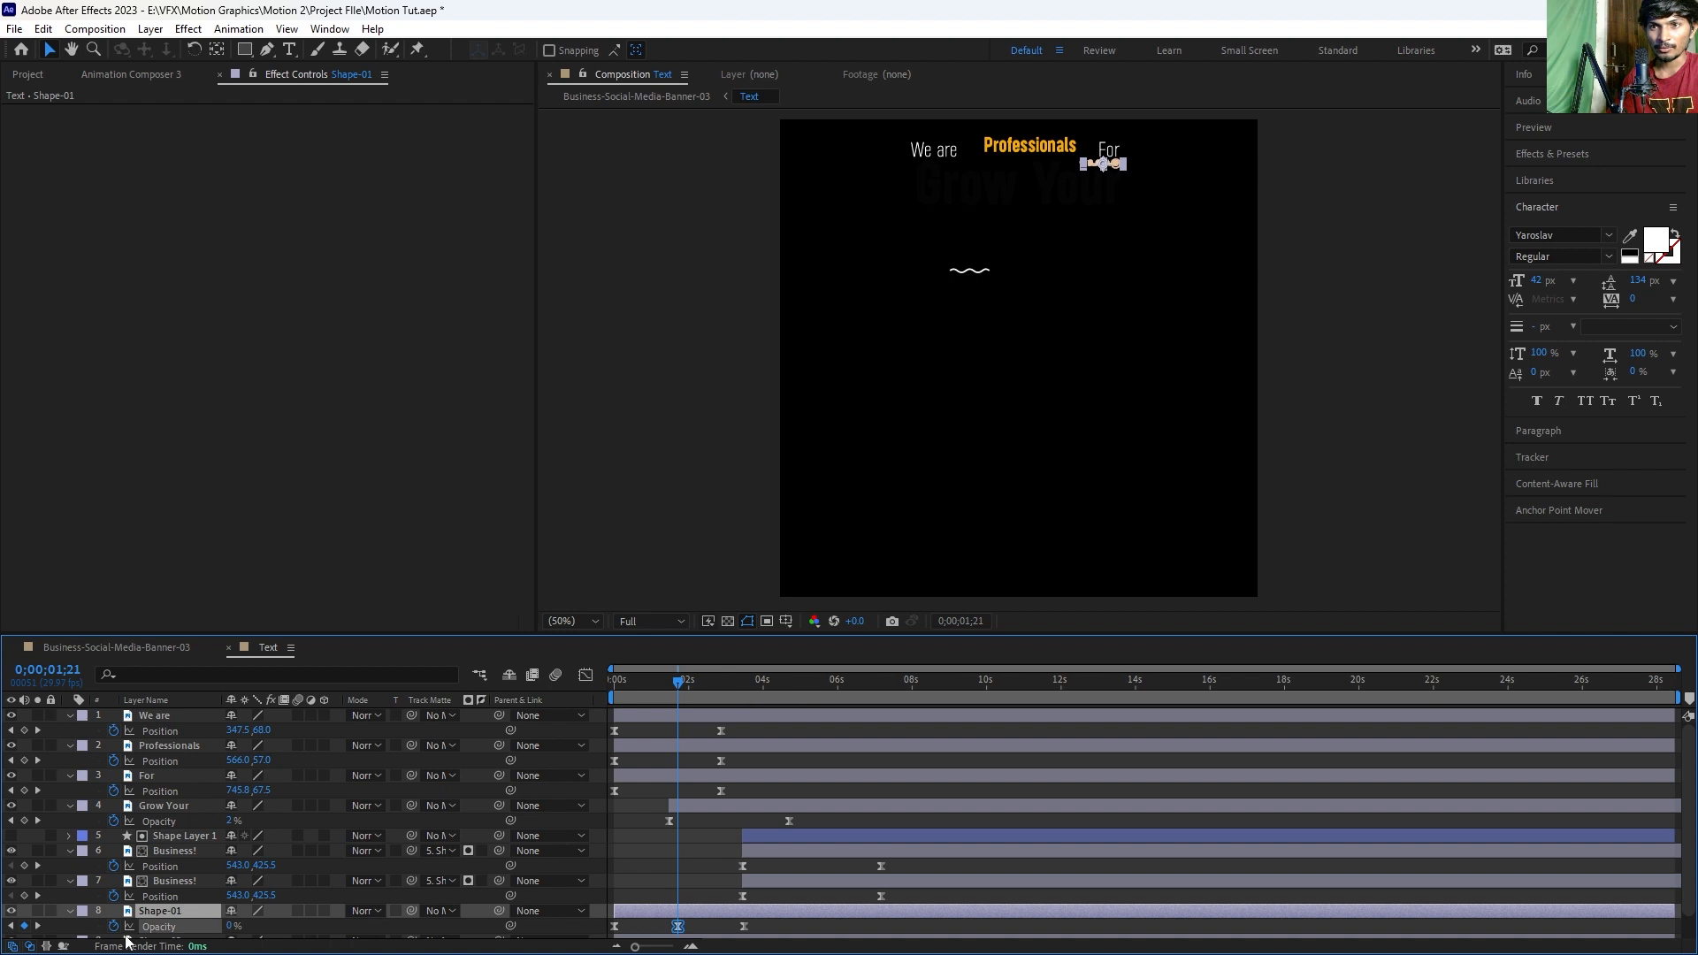
click(130, 911)
alt+click(114, 926)
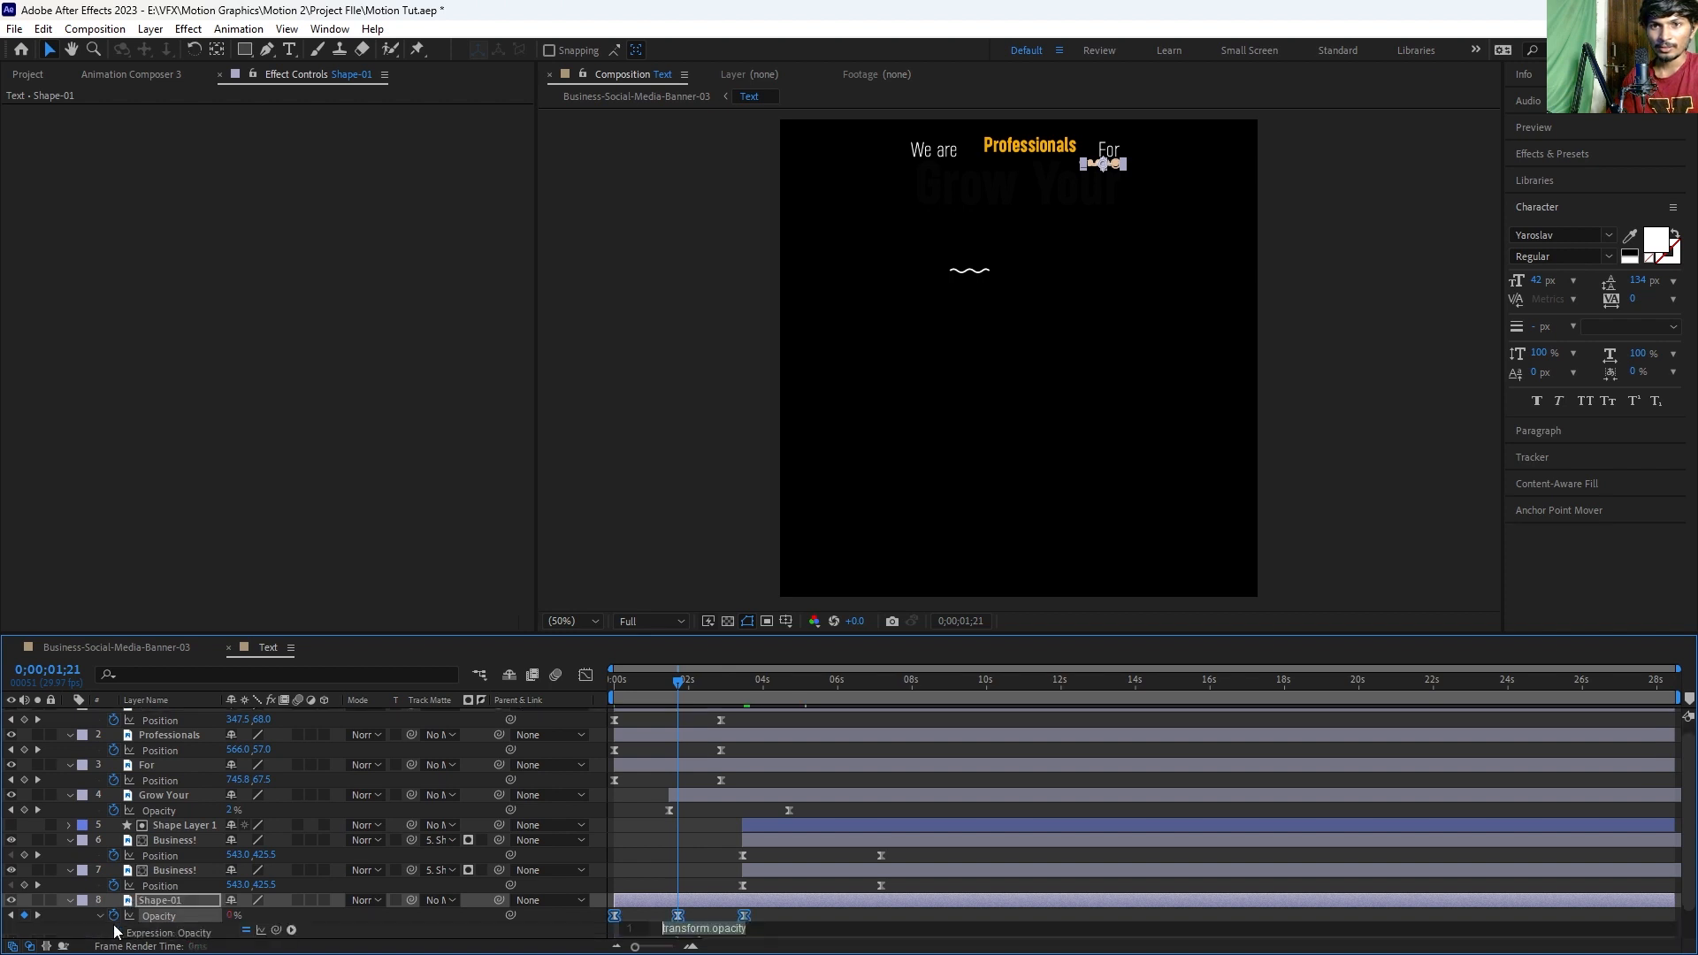
text(loop)
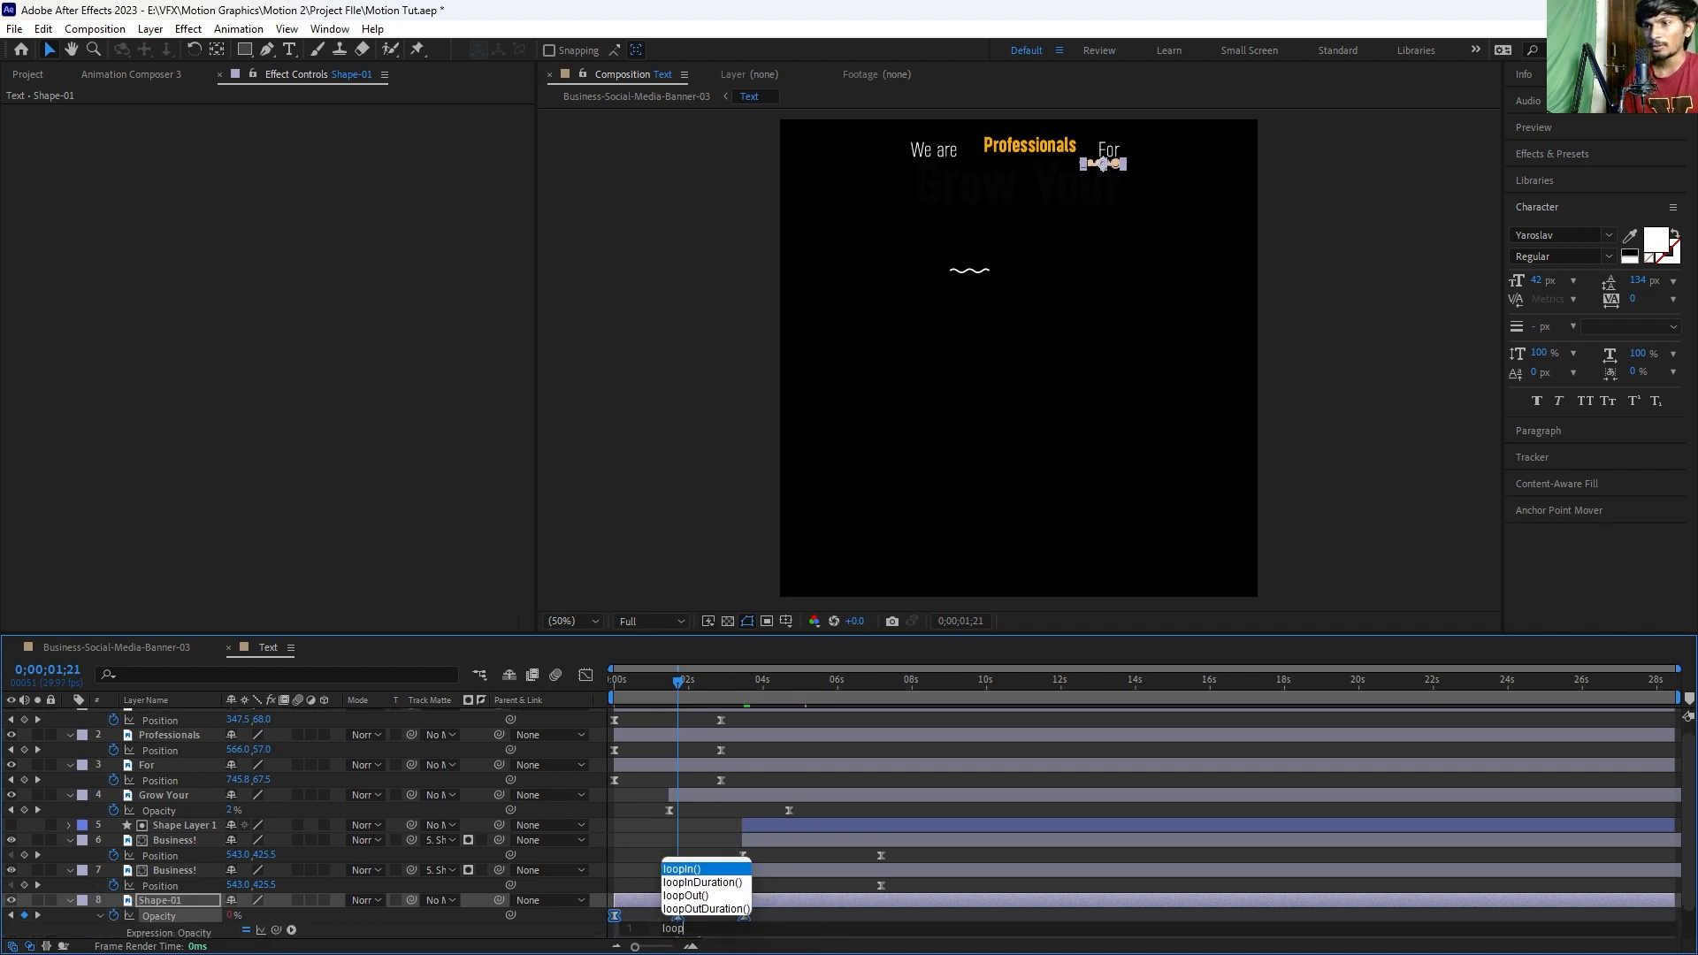
click(681, 896)
click(655, 849)
Step: Save the project and preview the Text composition with the blinking wavy line from the start
key(ctrl+s)
drag(686, 690, 596, 686)
key(space)
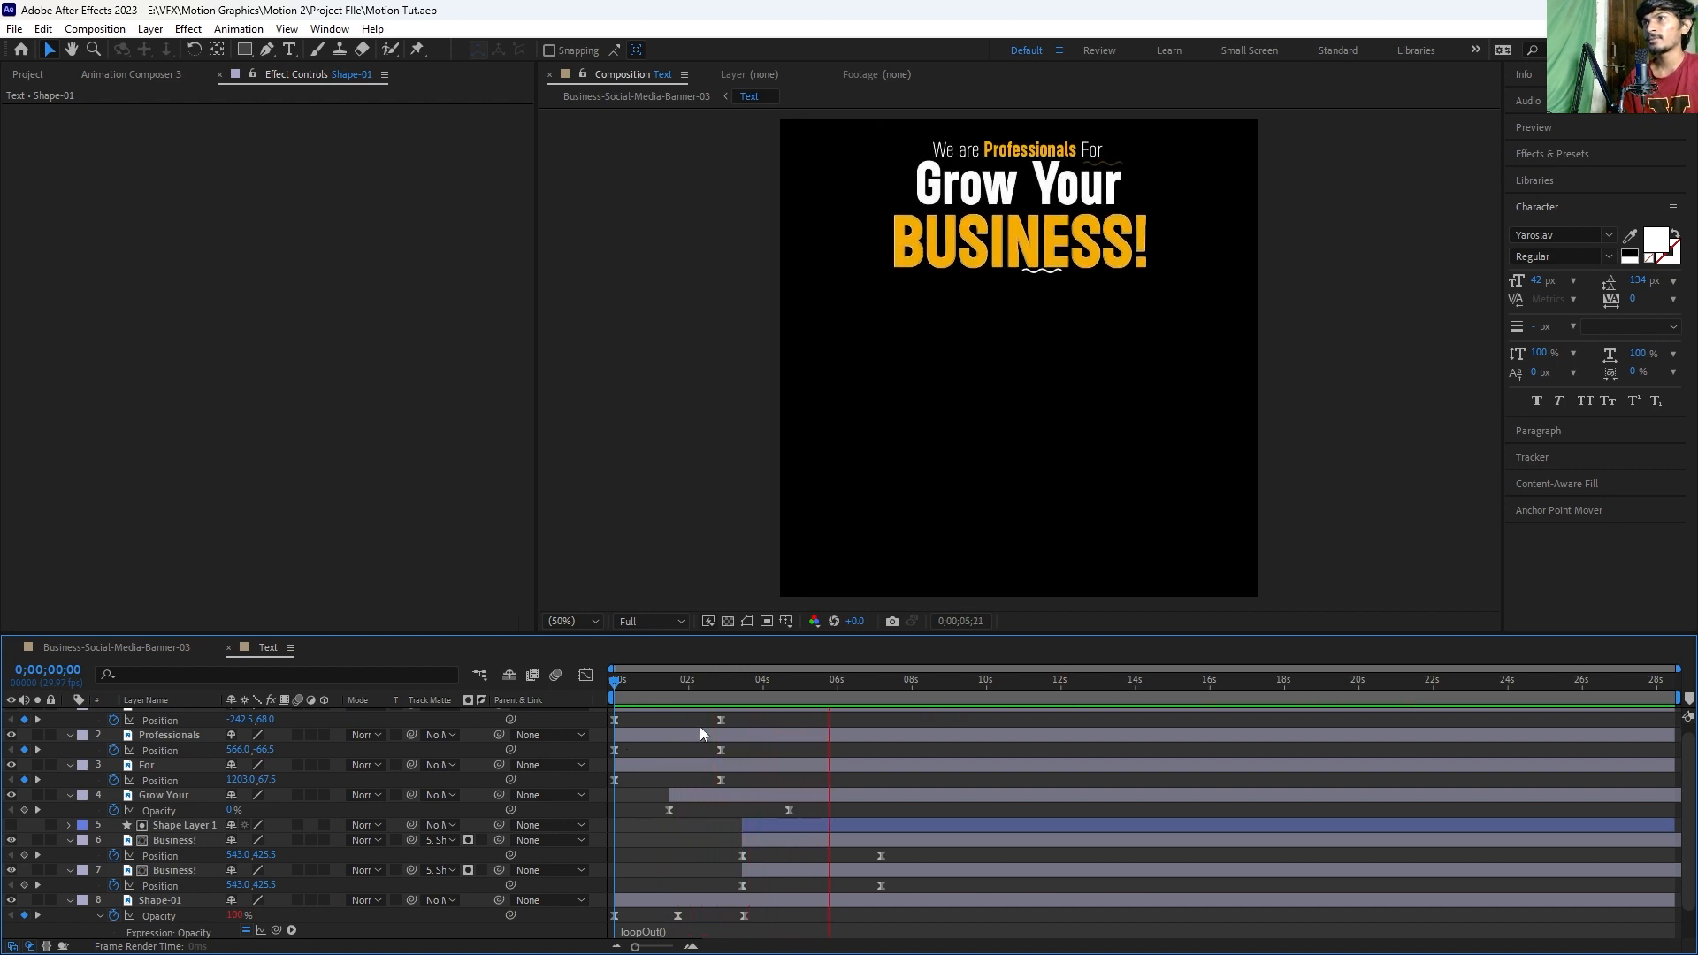
Step: Close the Text composition and preview the Business-Social-Media-Banner-03 composition from the start
click(167, 655)
click(229, 649)
drag(692, 677, 504, 695)
key(space)
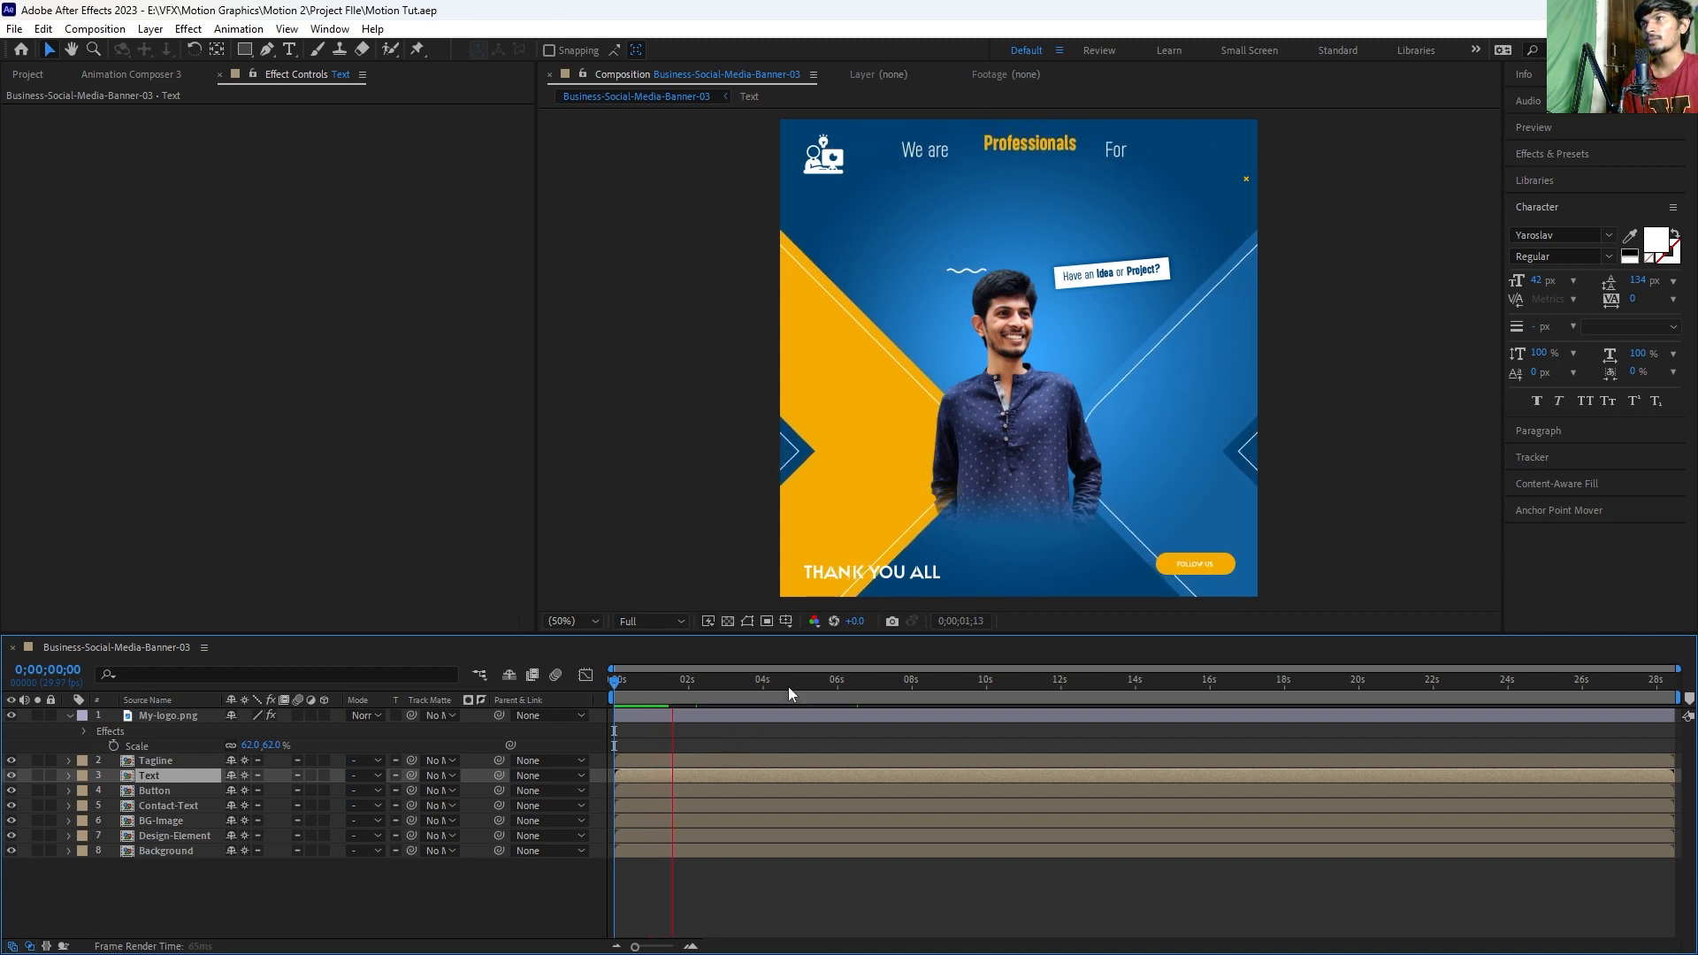
Step: Add a scale keyframe to the My-logo.png layer at 0;00;02;03, keeping 62%
mouse_move(683, 683)
mouse_down()
mouse_move(635, 684)
mouse_move(694, 690)
mouse_up()
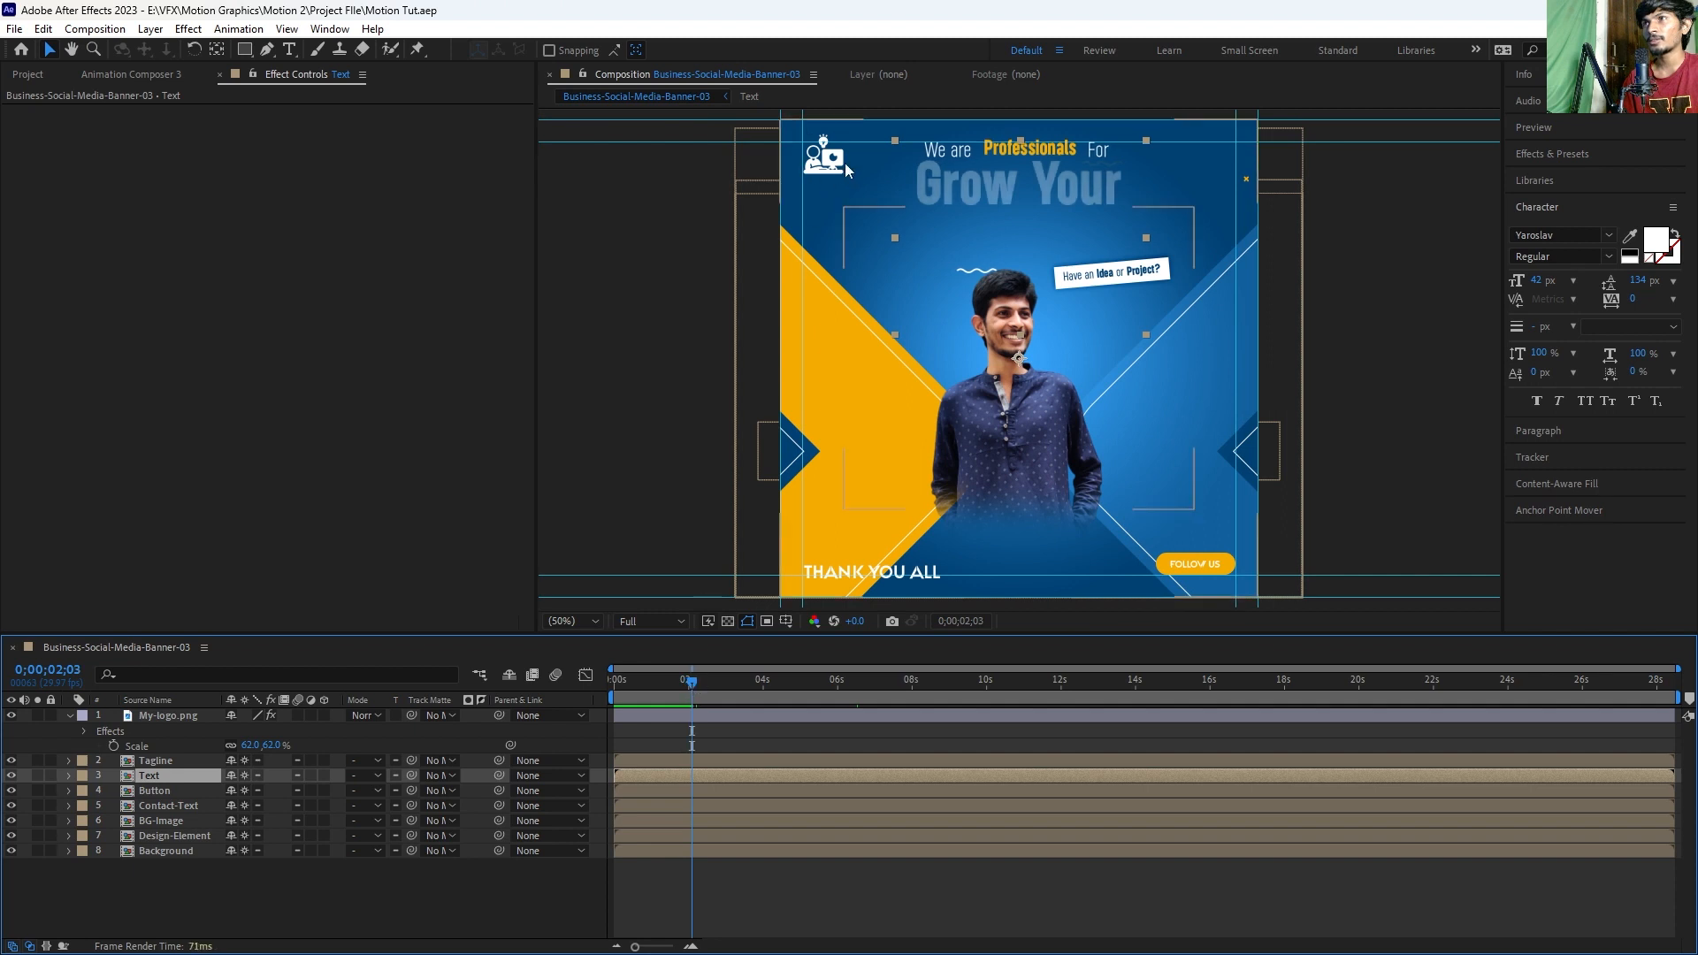
click(828, 157)
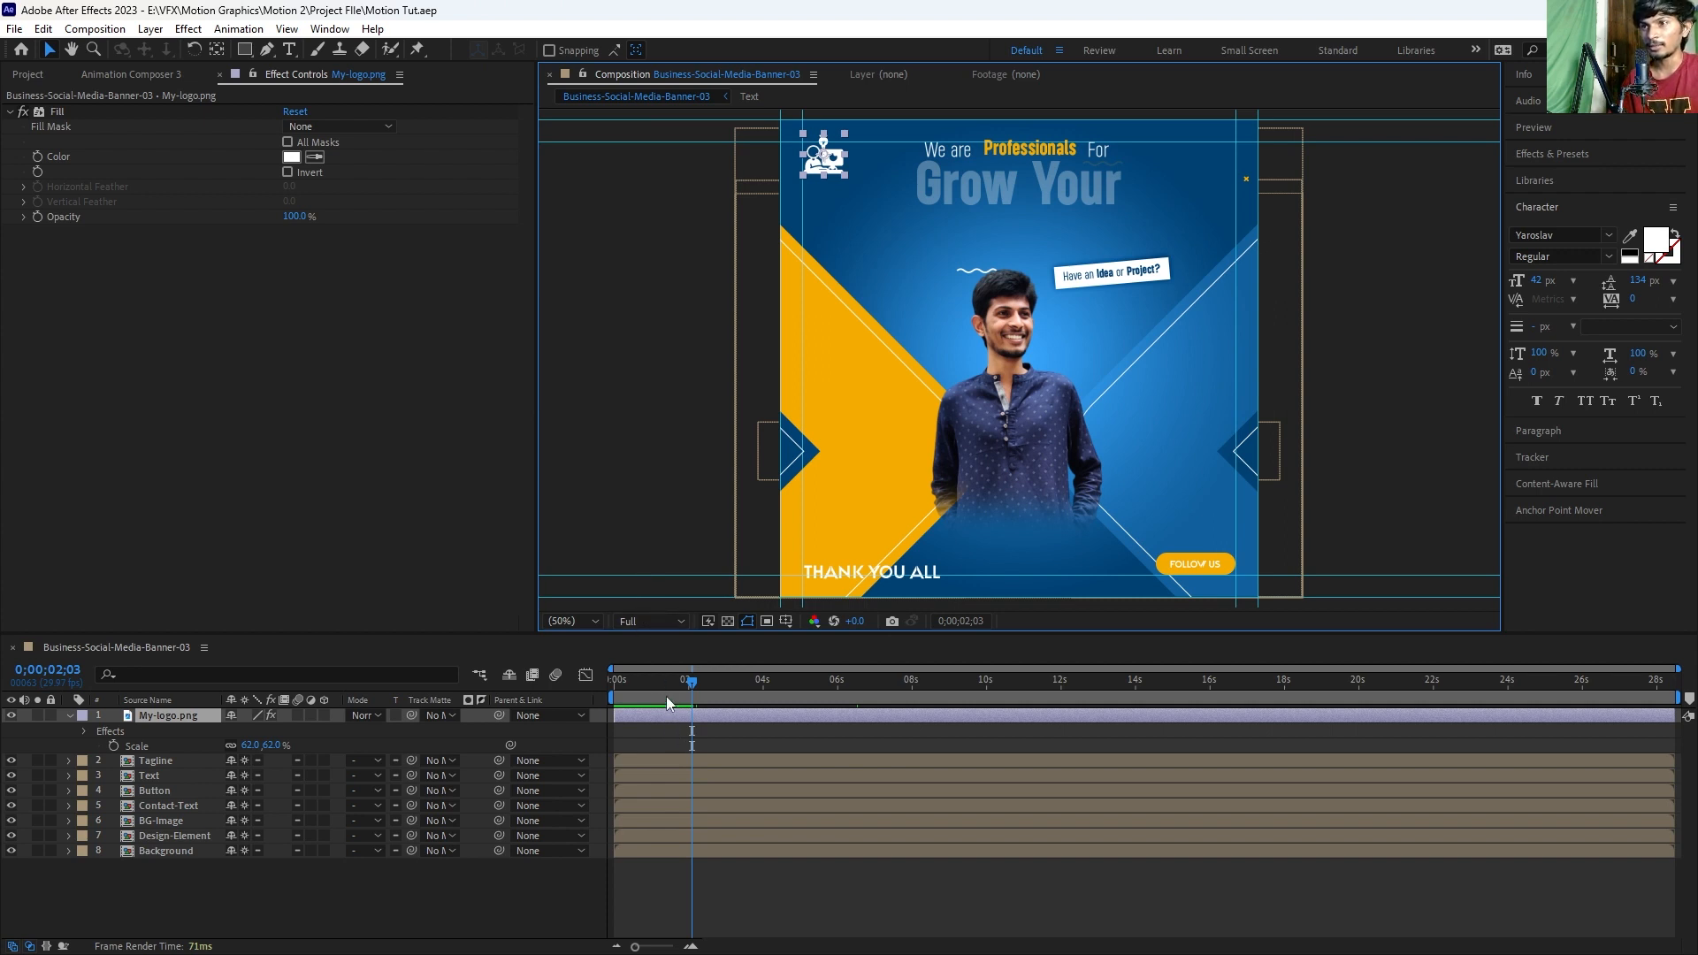
key(s)
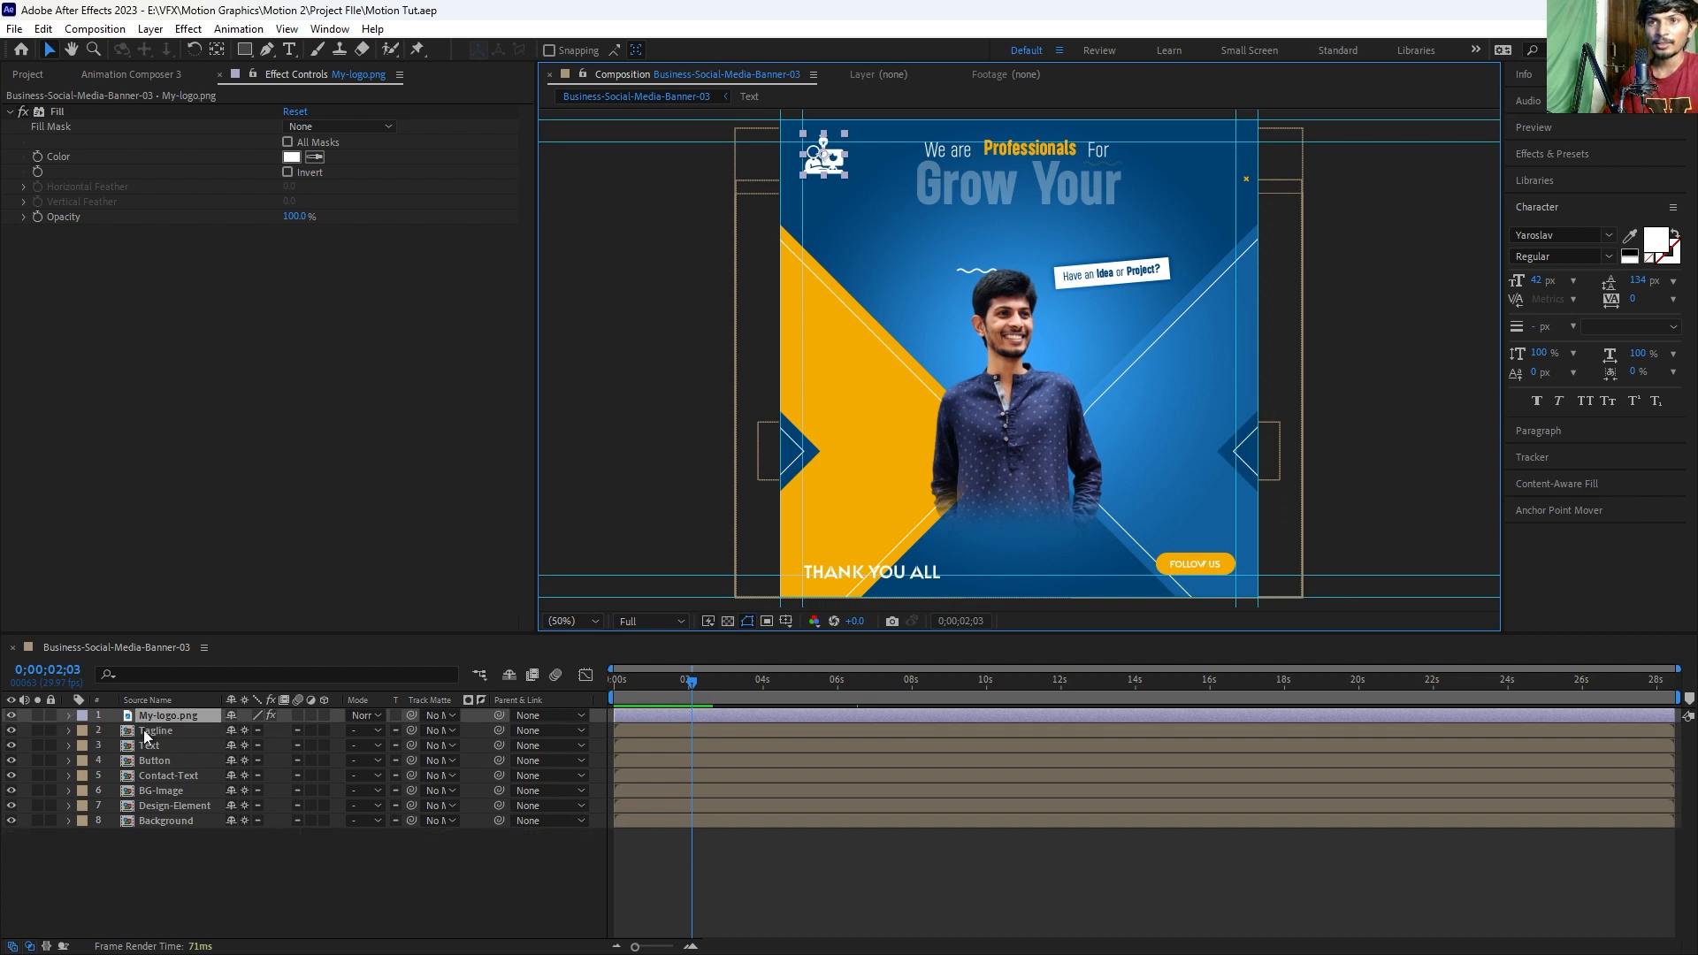
click(113, 729)
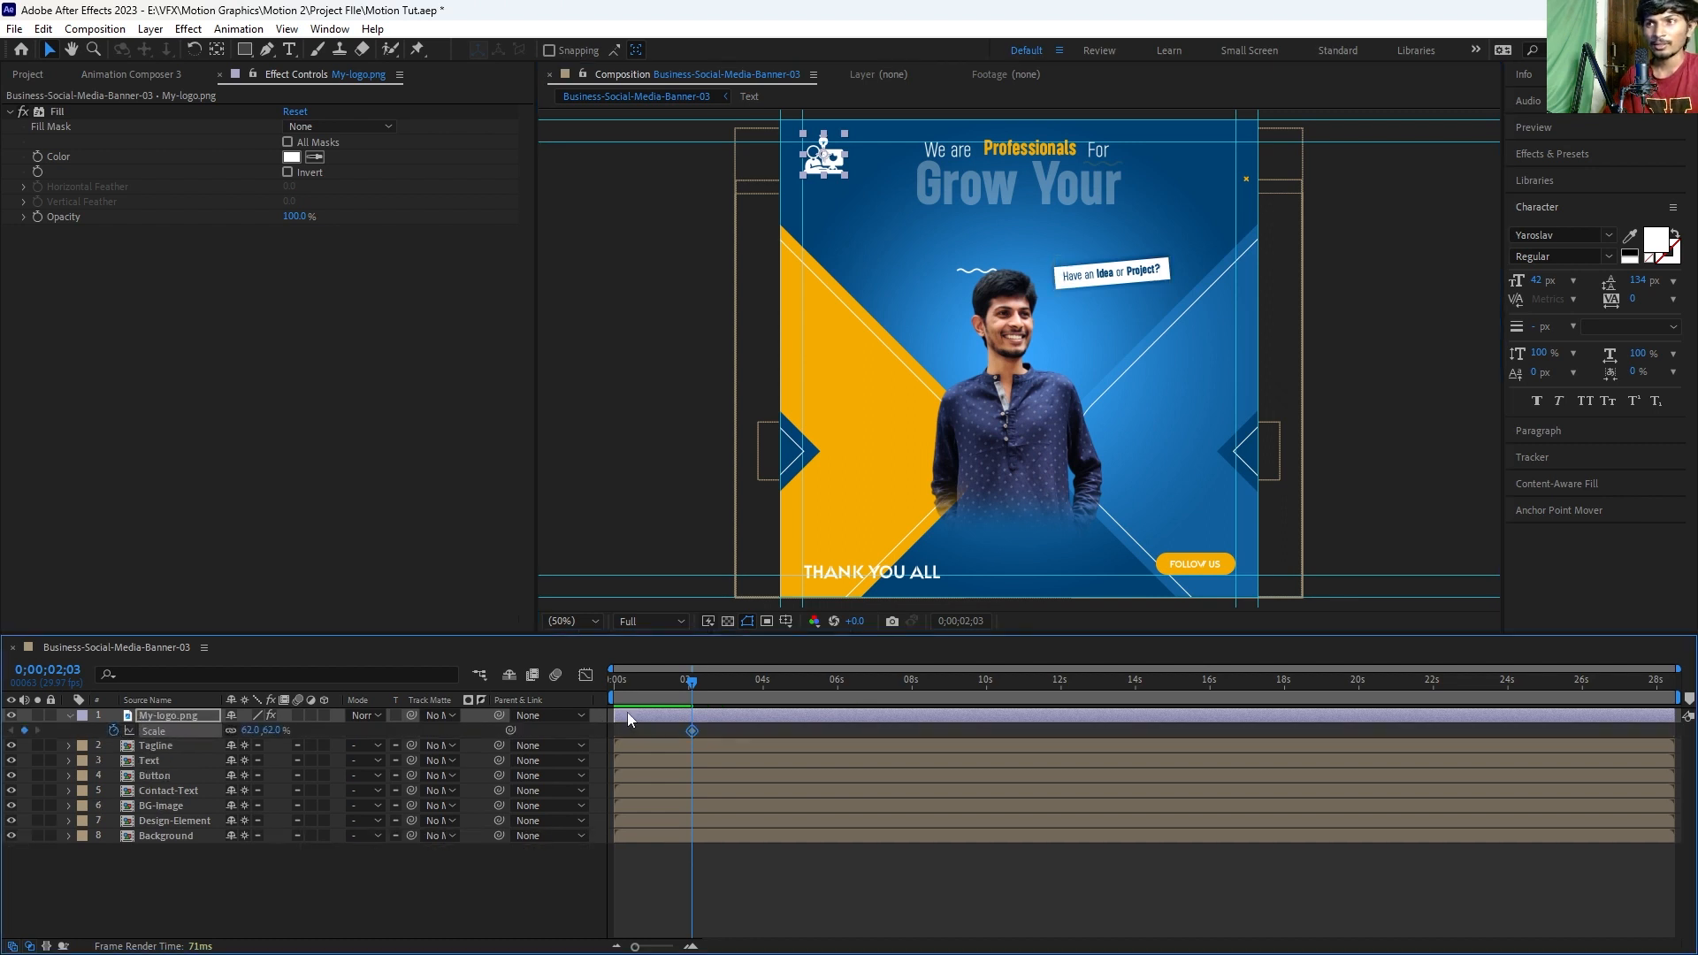
Step: Set My-logo.png's scale to 0% at the timeline start and Easy Ease both scale keyframes
drag(658, 688, 416, 714)
click(273, 729)
click(387, 728)
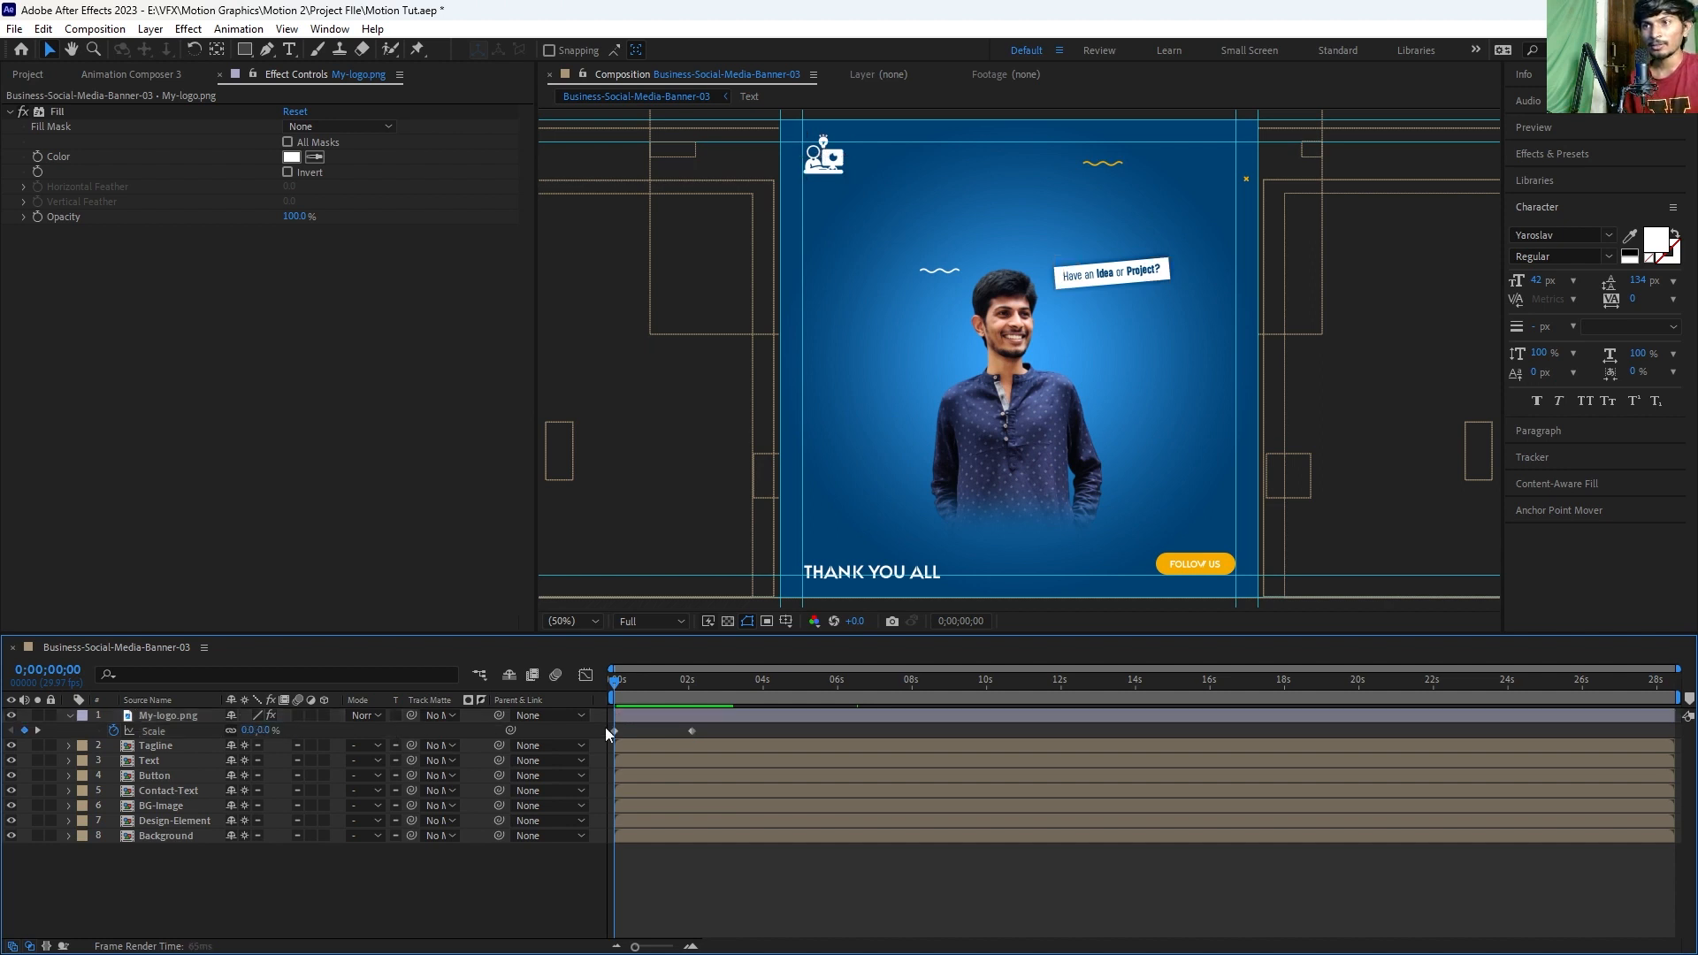
drag(718, 729, 577, 743)
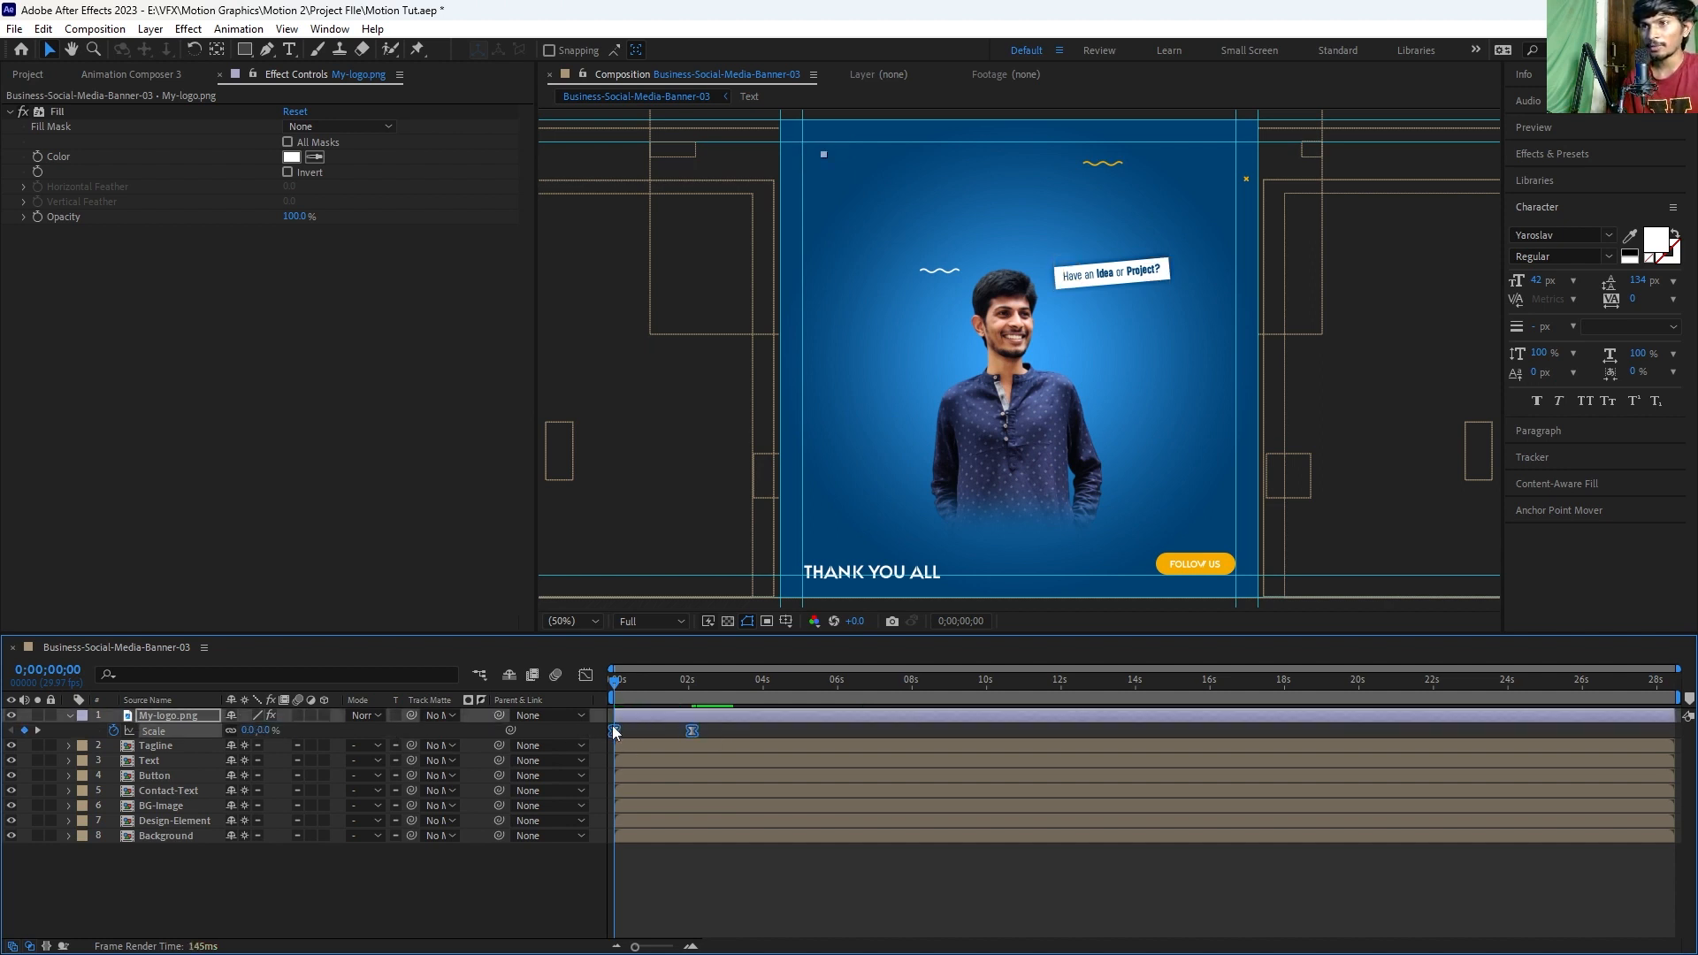
Step: Stretch the ease of the logo's ending Scale keyframe to 100% influence in the speed graph and preview it
click(586, 675)
drag(703, 886, 637, 900)
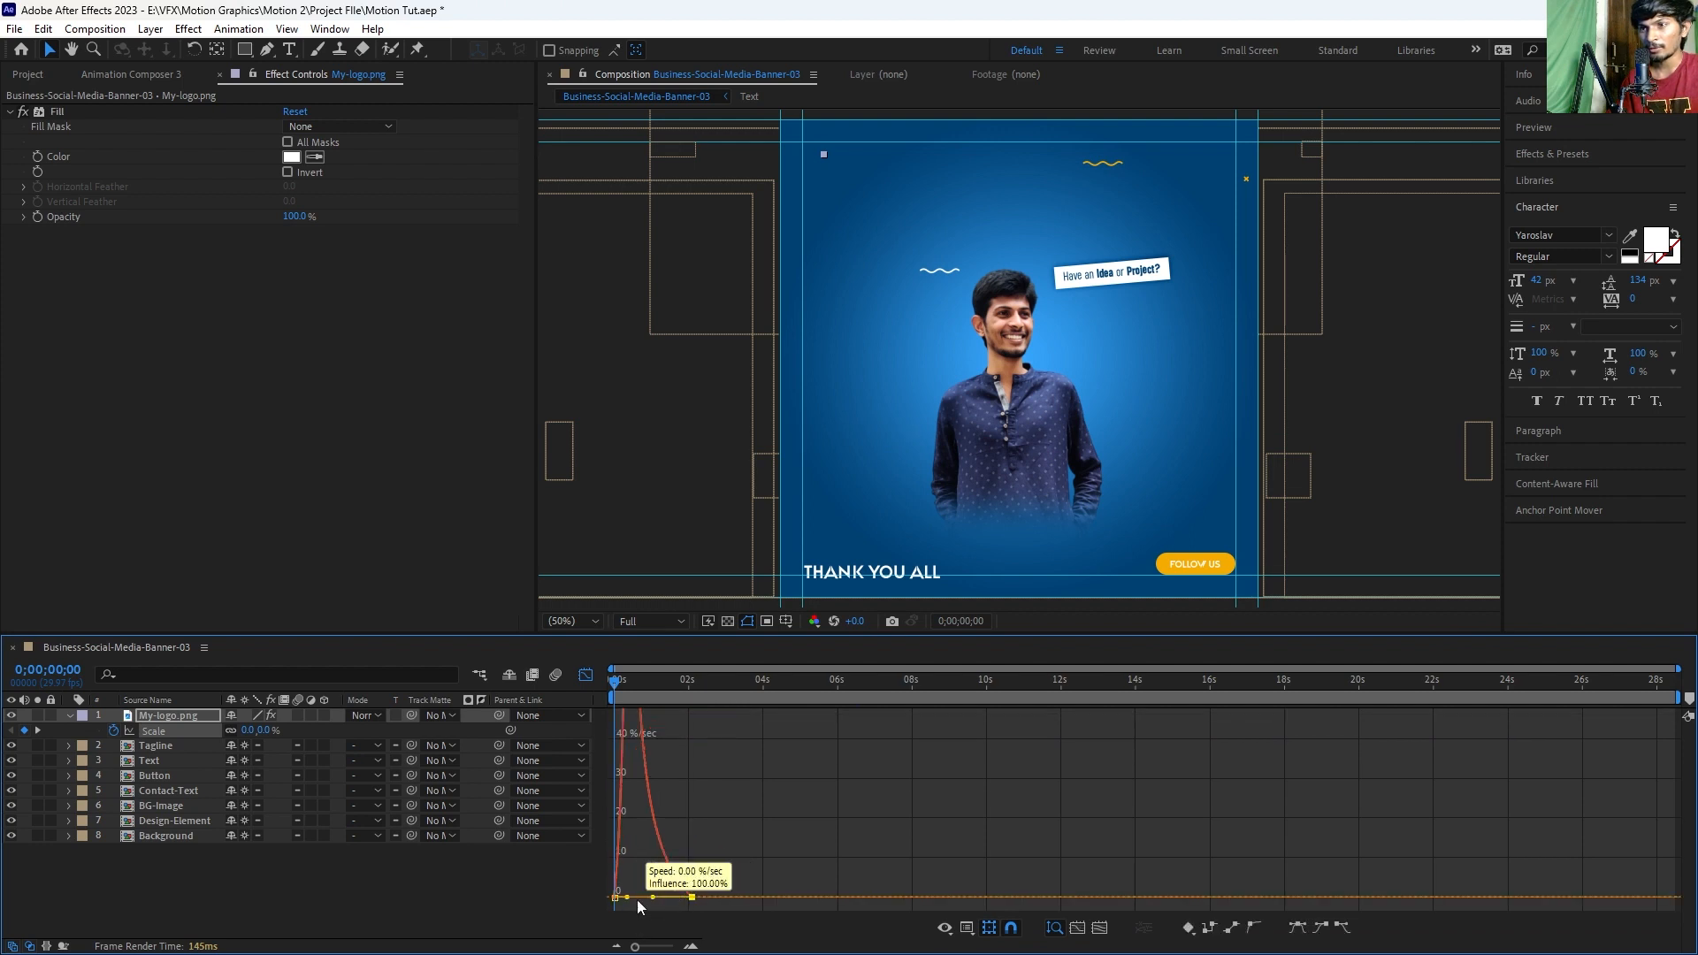
click(585, 676)
click(630, 727)
key(space)
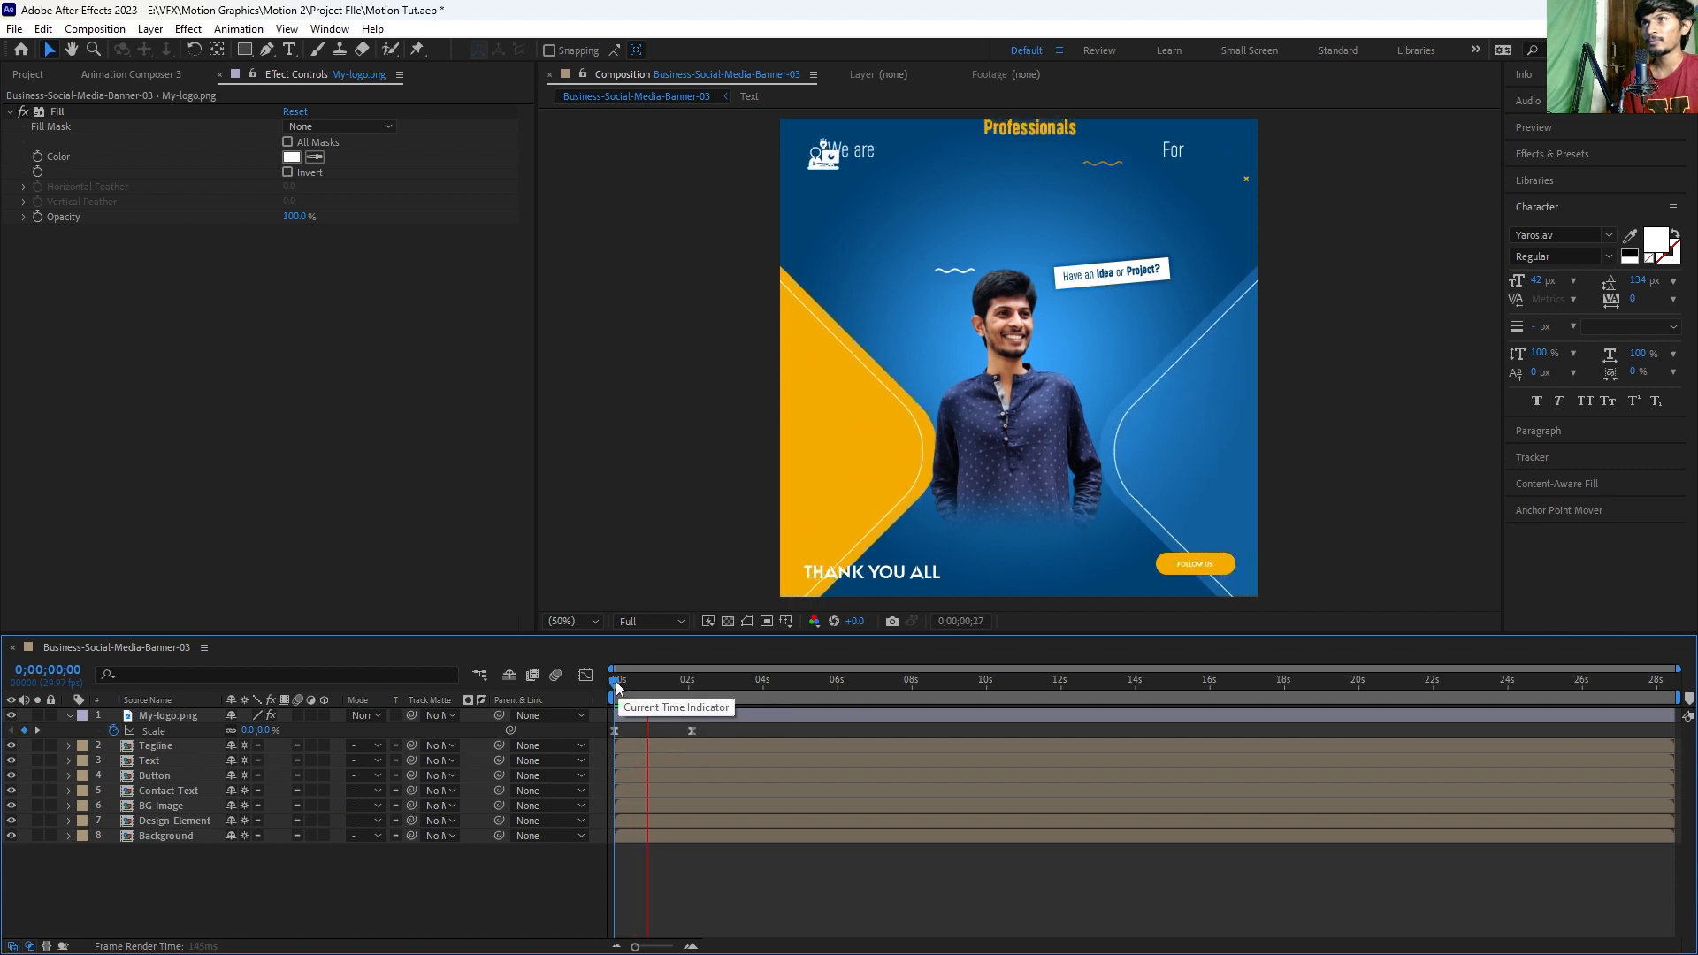
key(space)
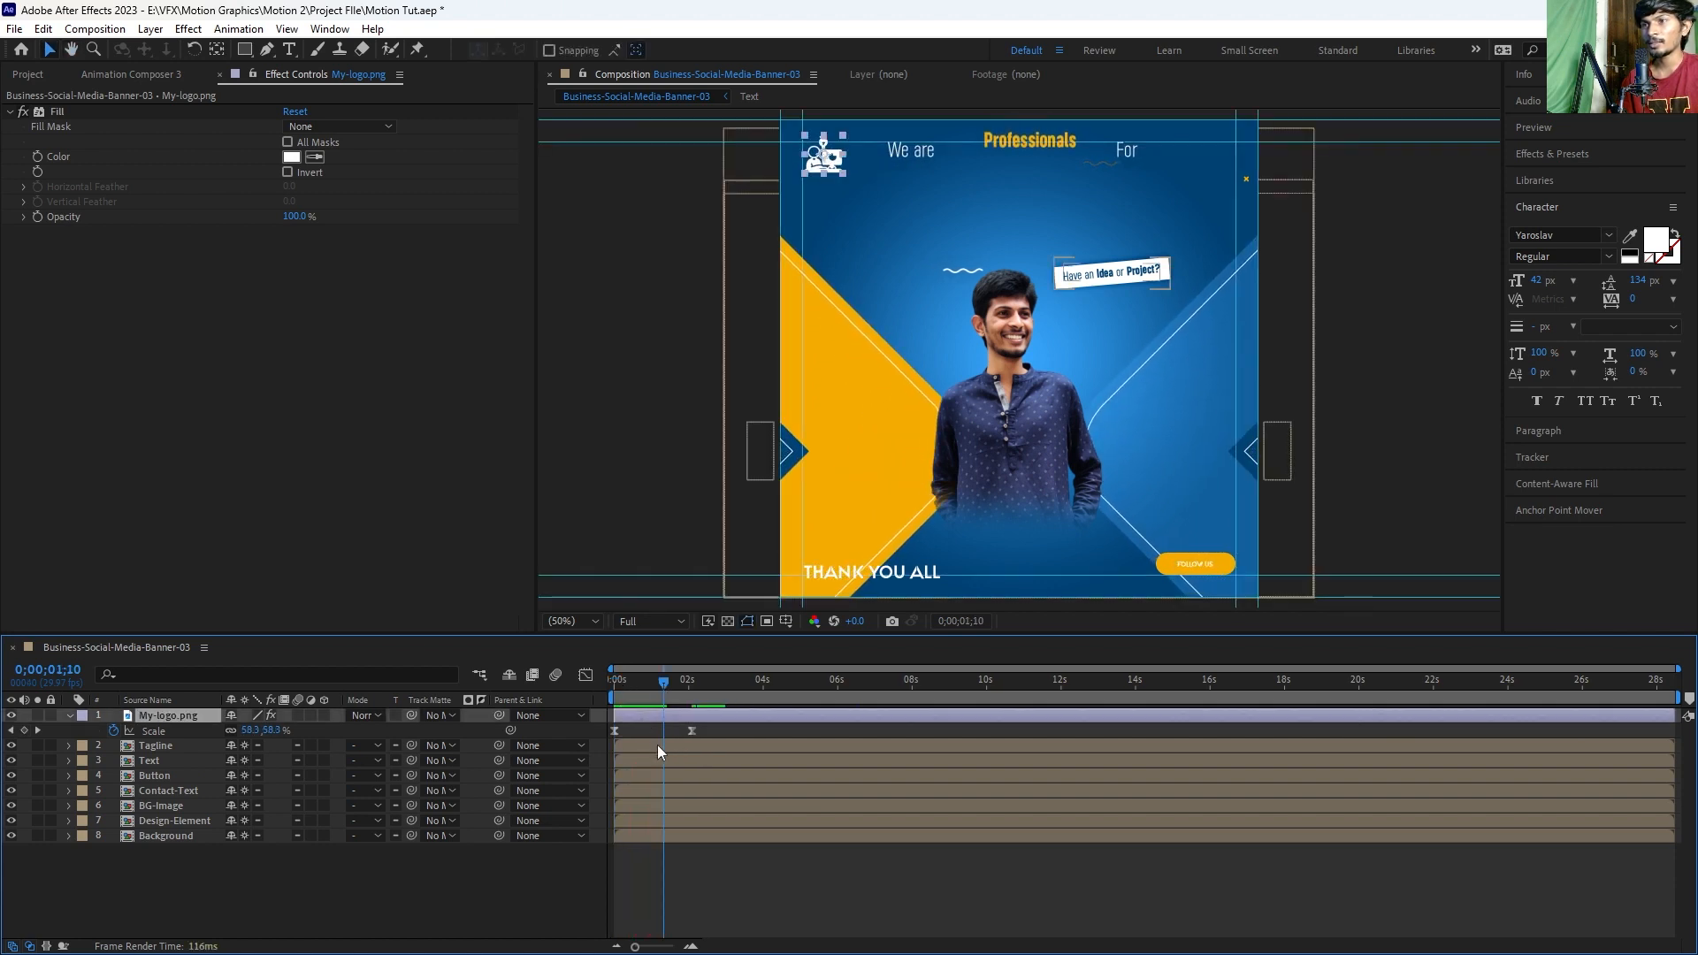
Step: Shift the Text layer to start at 0;00;01;26, as the logo animation ends, and preview from the beginning
click(956, 167)
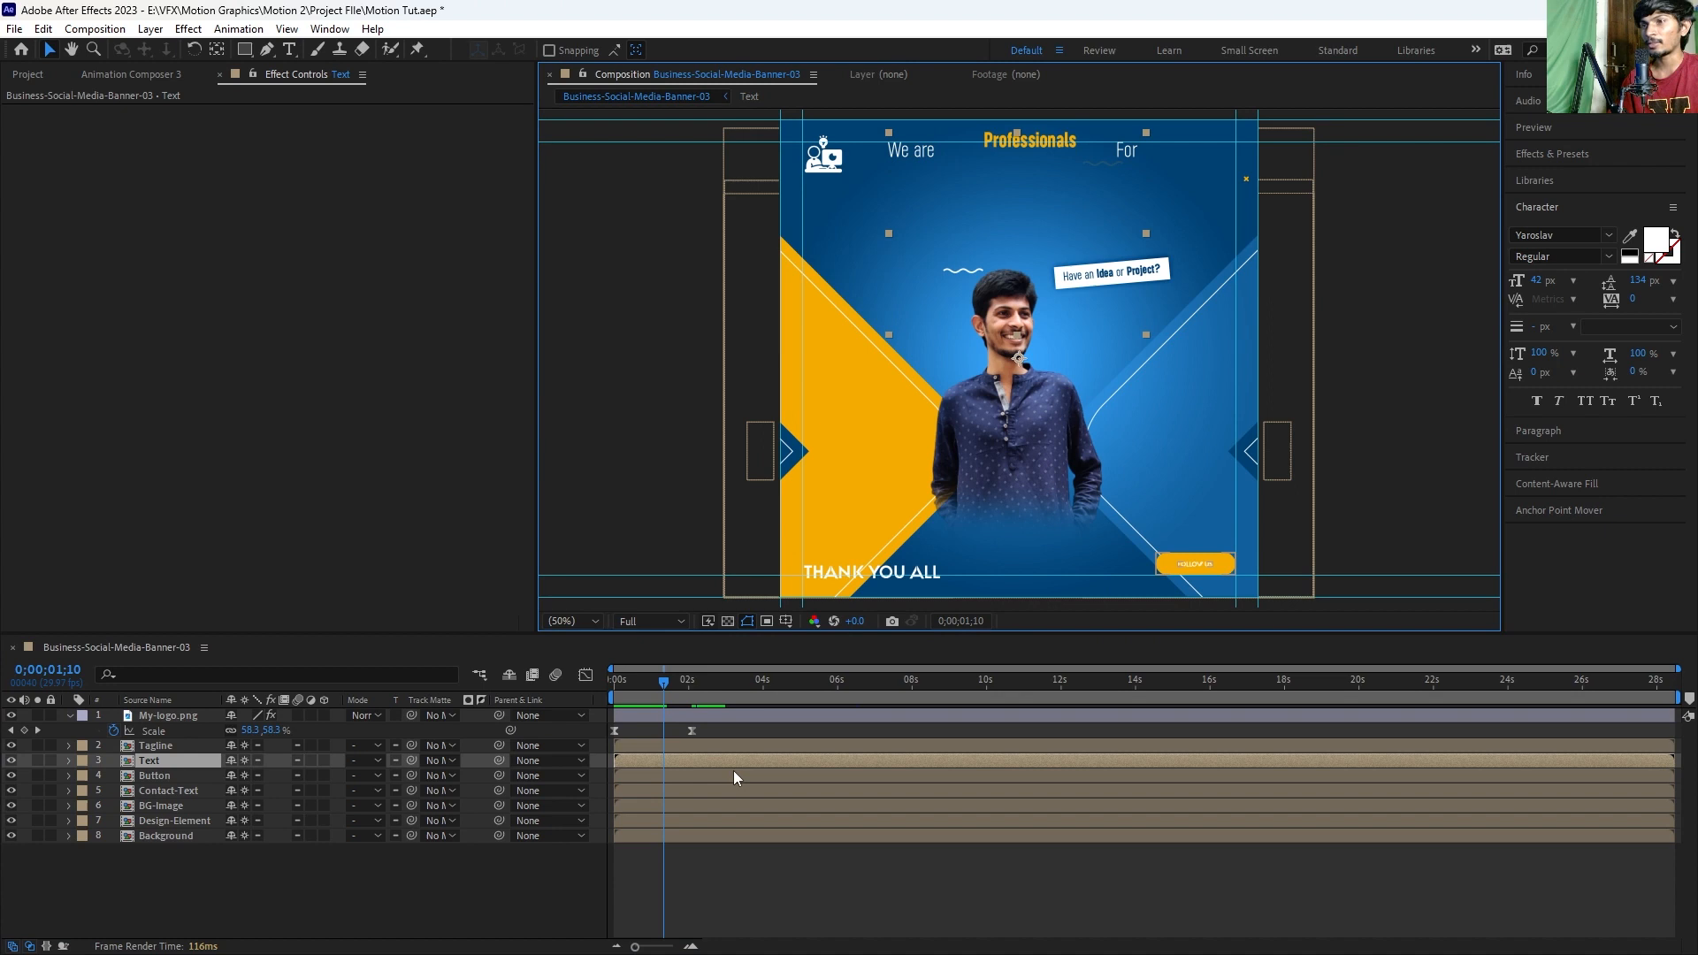
drag(628, 760, 702, 757)
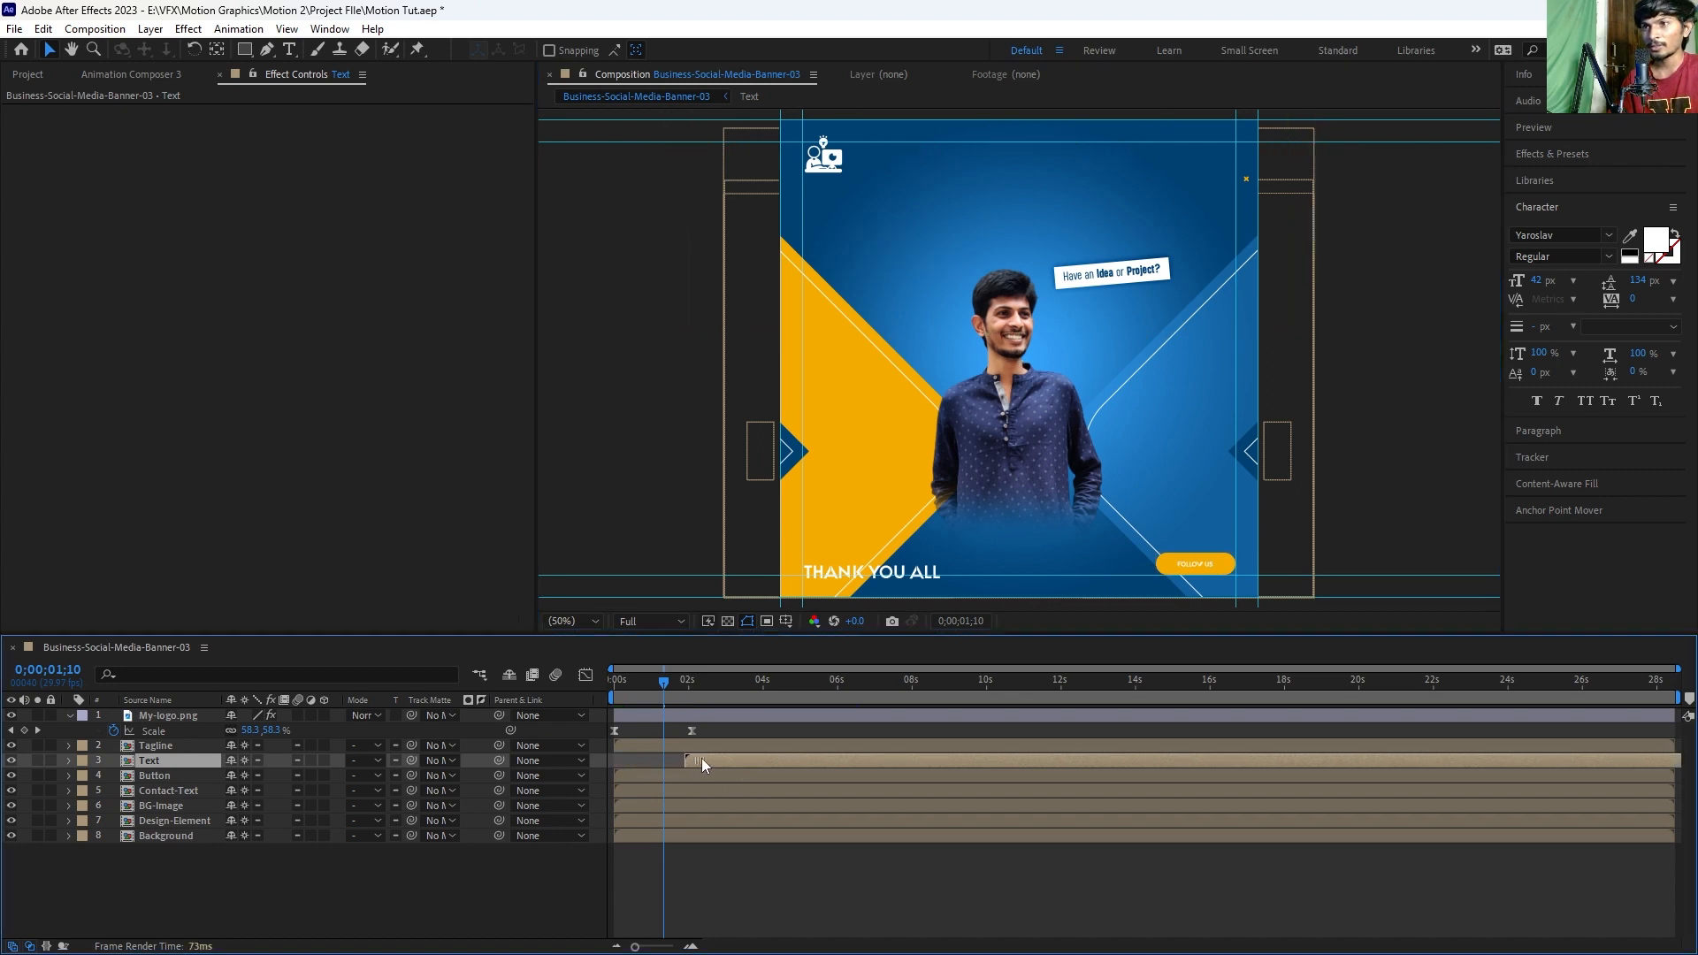
drag(654, 685, 551, 677)
key(space)
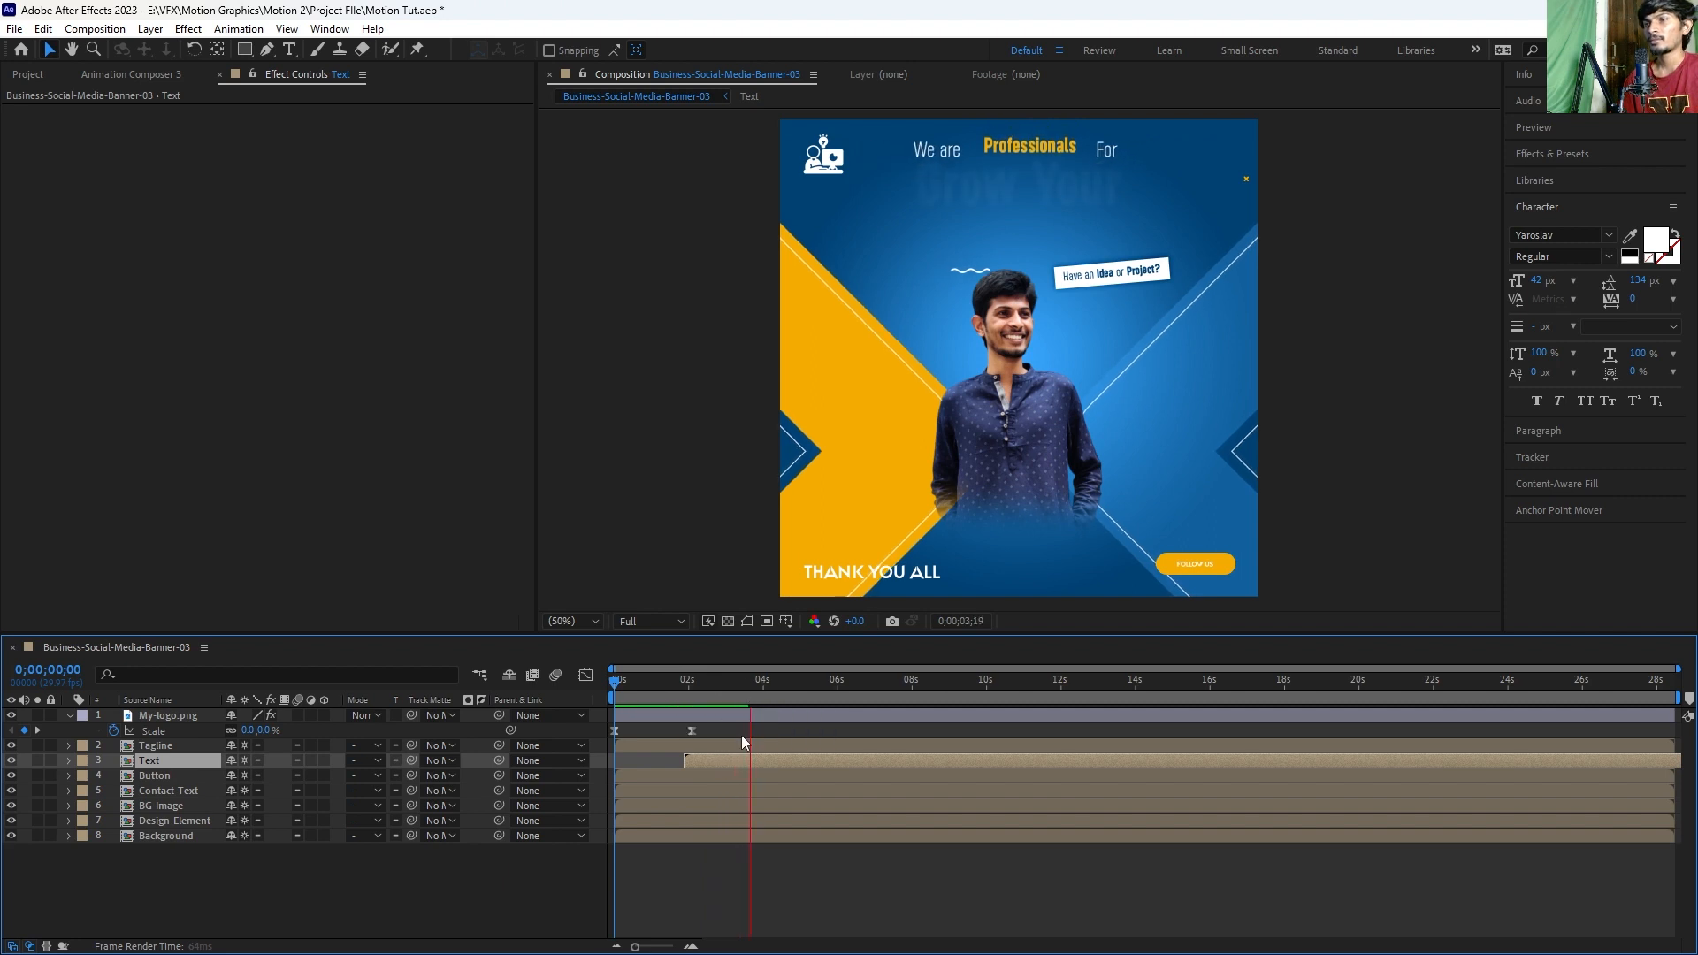
Step: Open the Text precomp, collapse its layers' keyframed properties, and enable motion blur on every layer
double_click(740, 761)
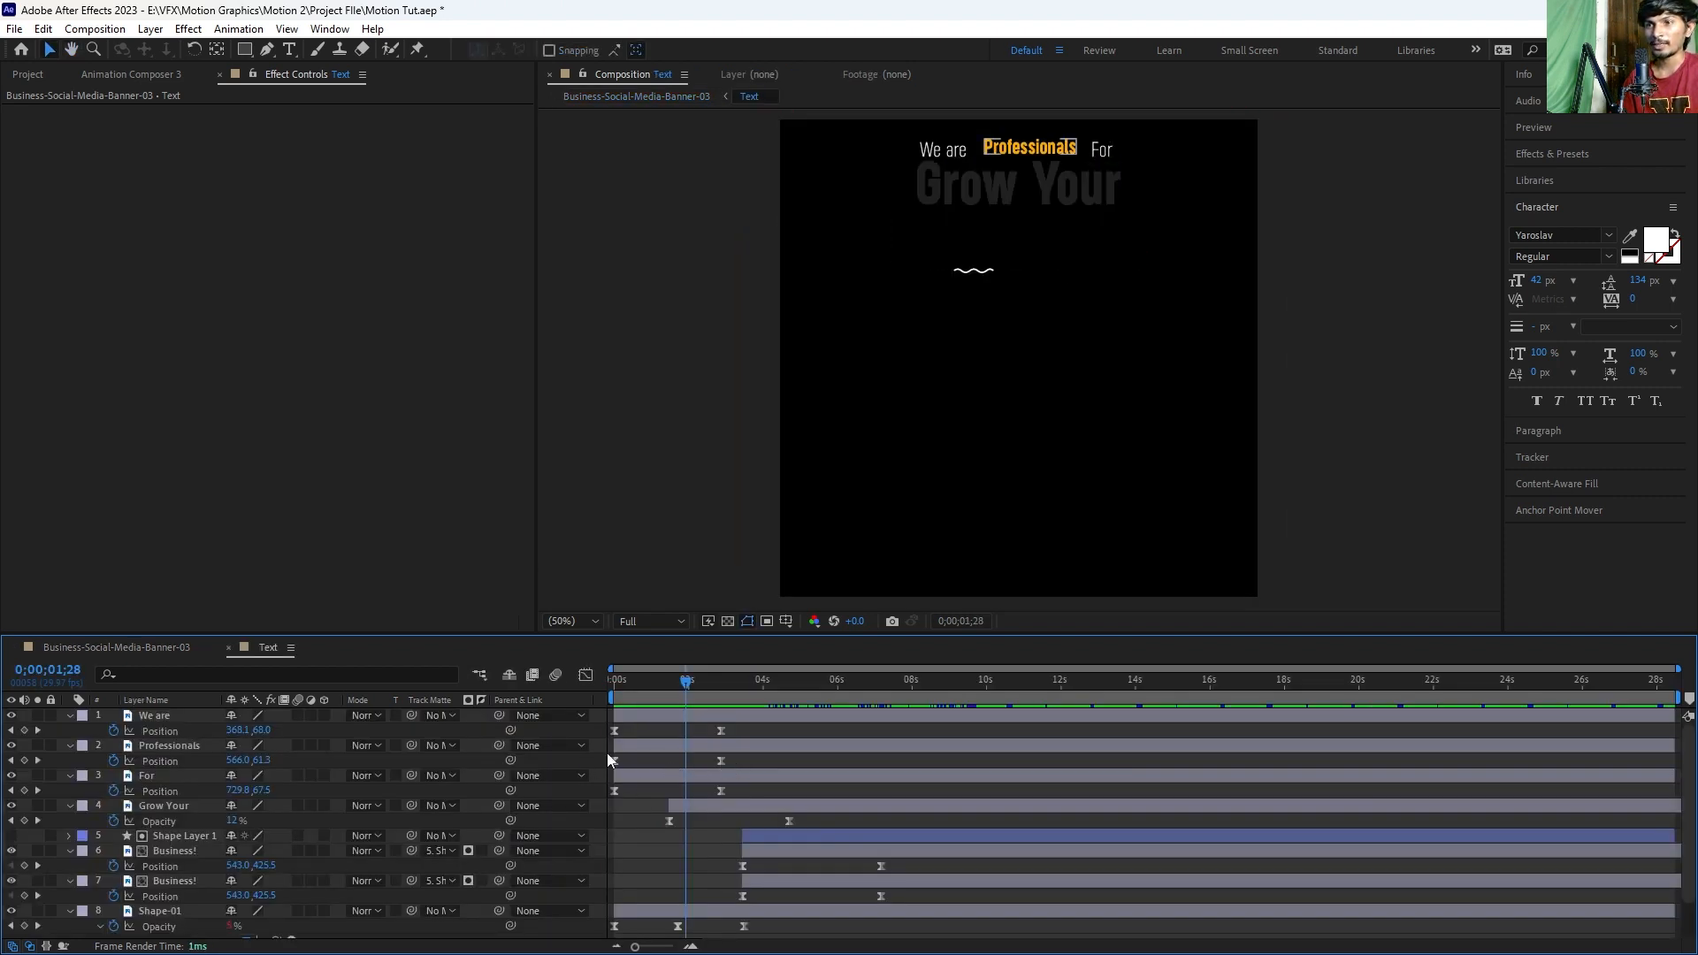
key(ctrl+a)
key(u)
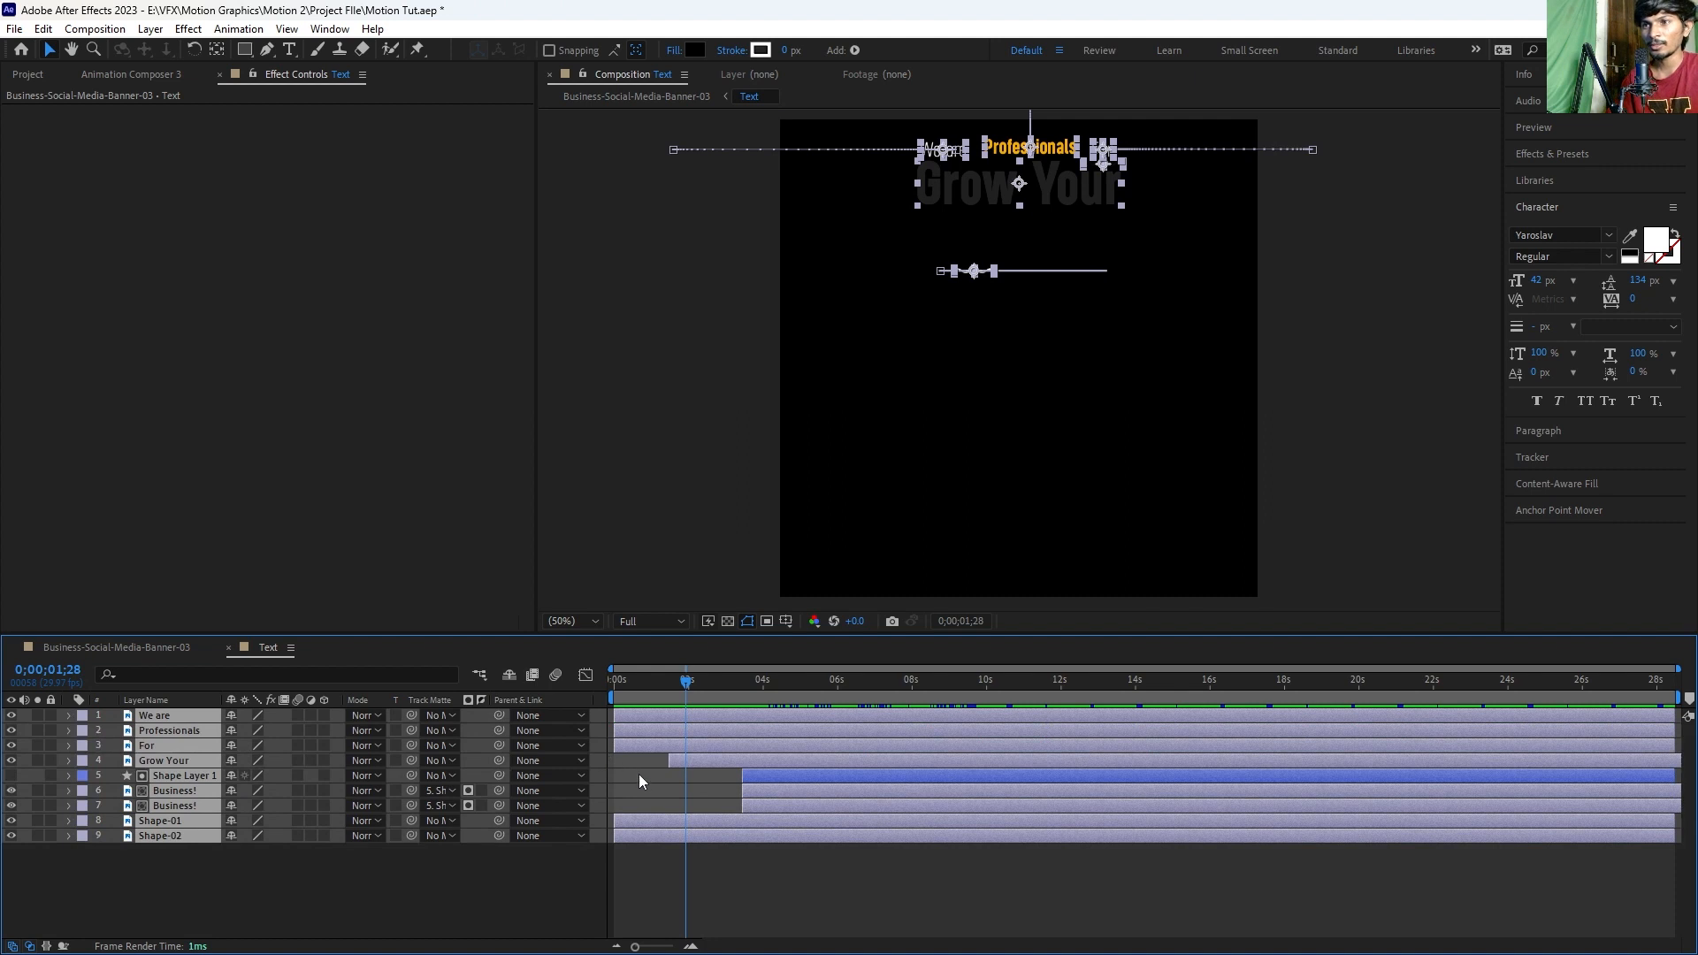
click(296, 715)
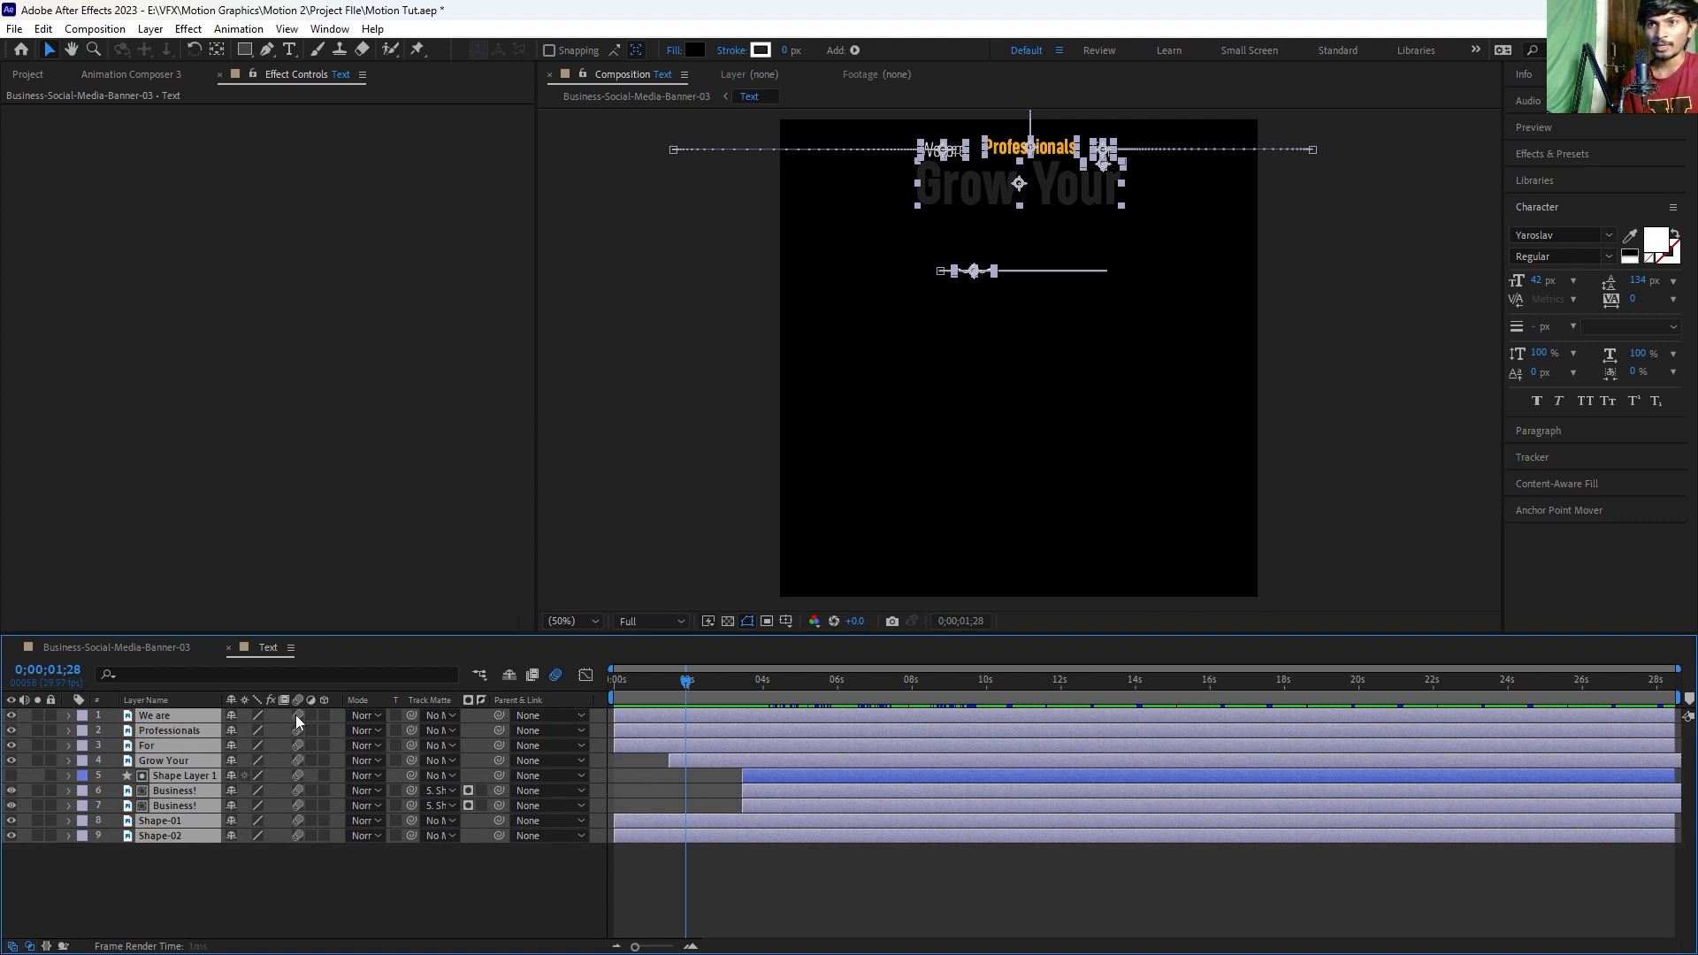
Step: Enable motion blur for the Business-Social-Media-Banner-03 composition and preview it from the start
click(157, 646)
key(Home)
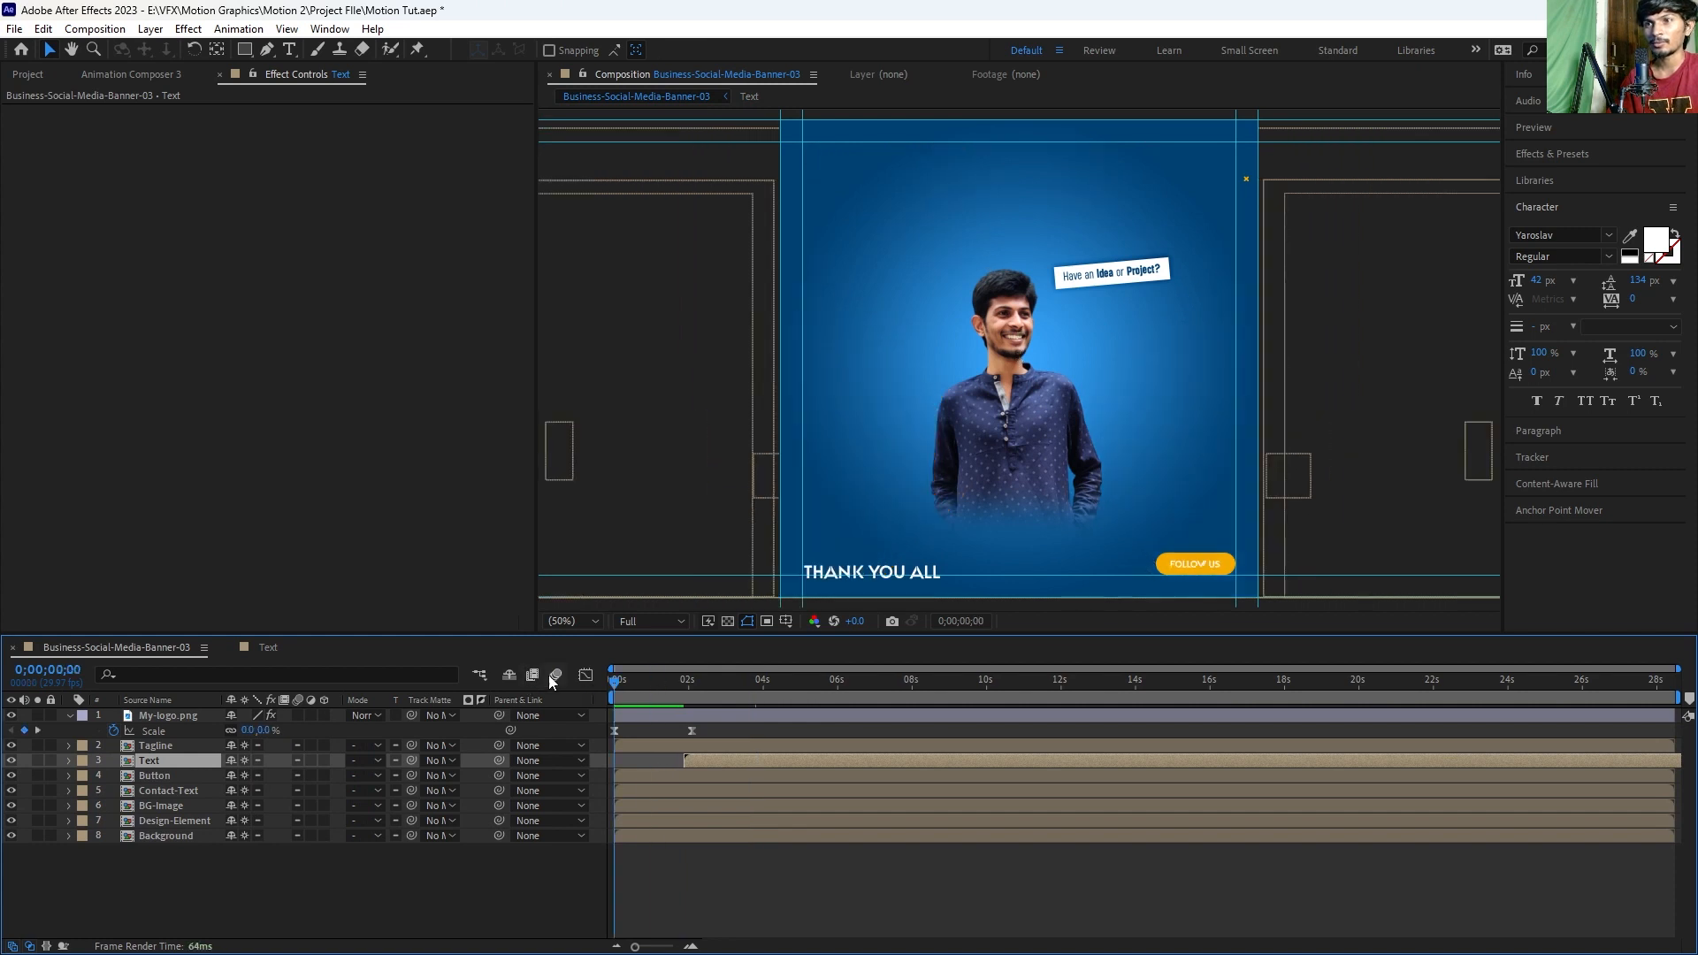
click(556, 677)
key(space)
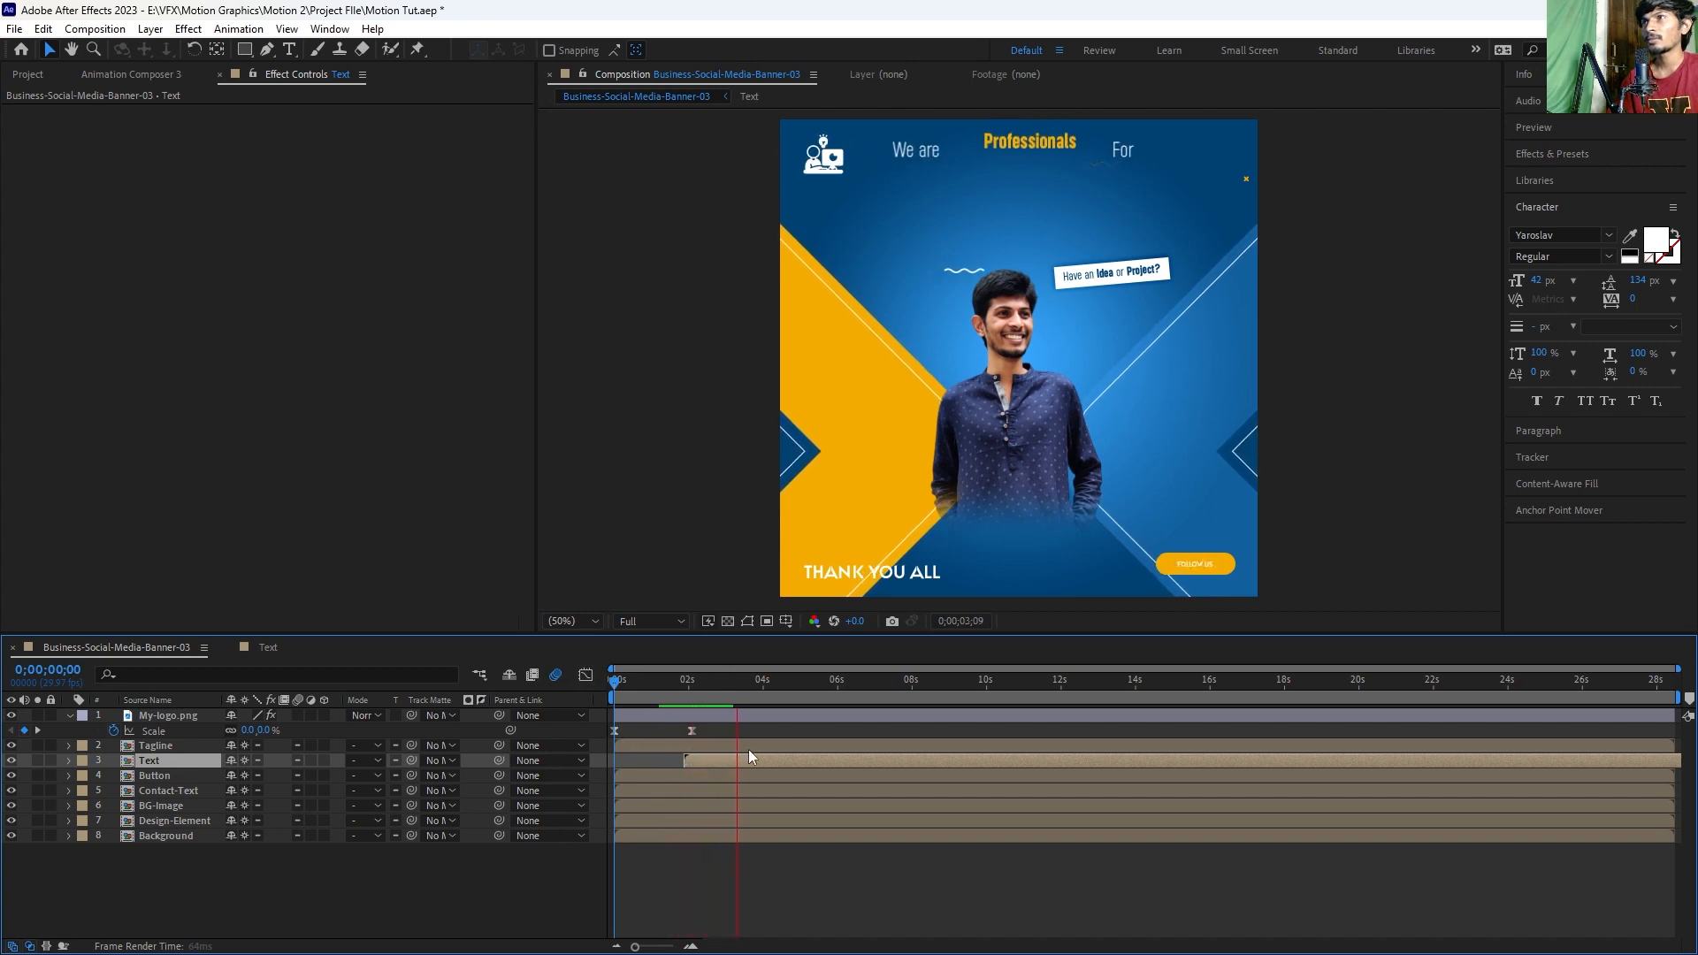
Step: Keyframe the Text layer's opacity from 0% at 0;00;01;26 to 100% at 0;00;03;00 and apply Easy Ease
click(741, 688)
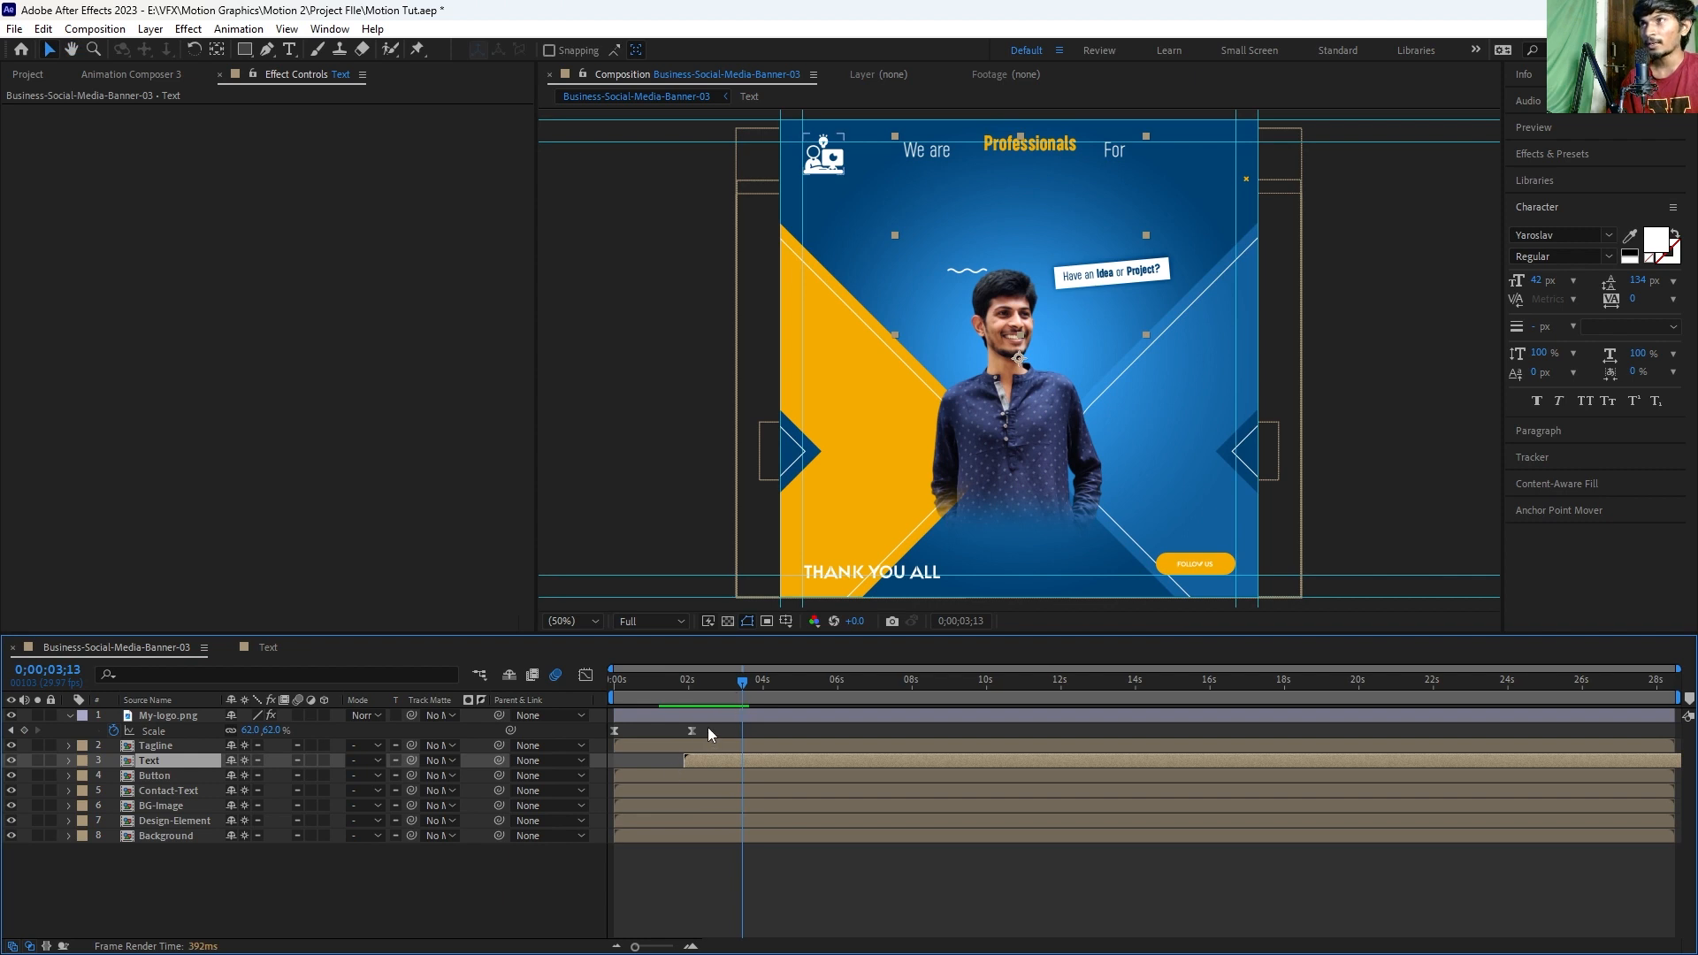
drag(742, 688, 727, 688)
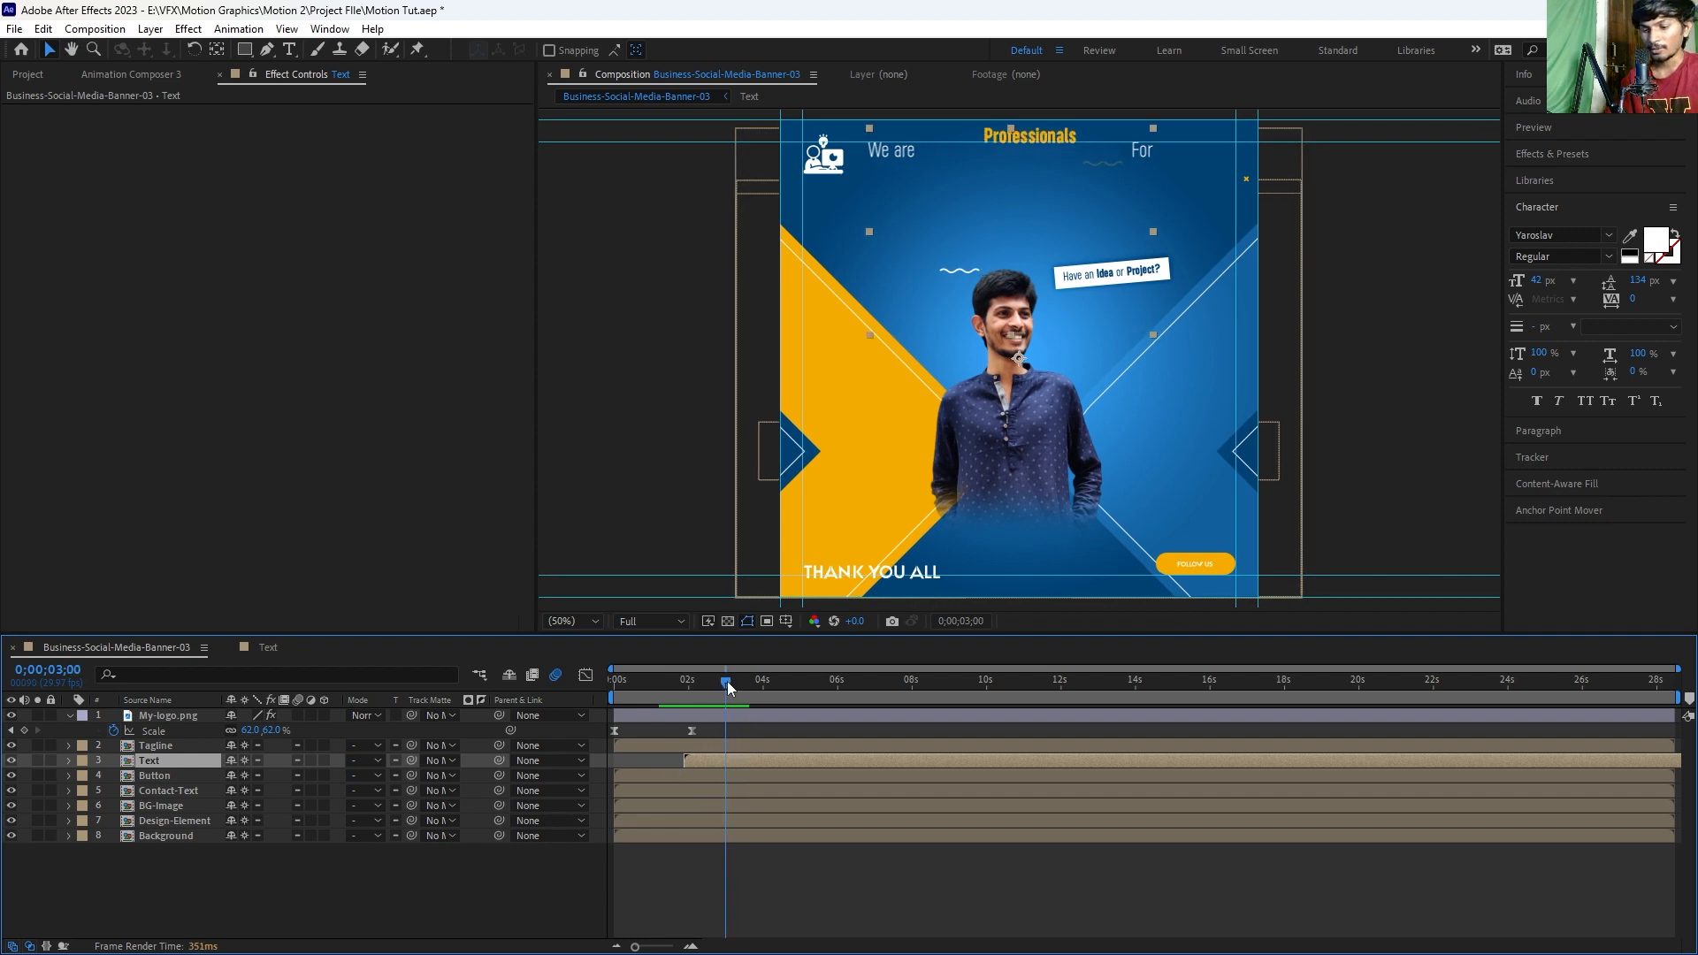
key(t)
click(113, 776)
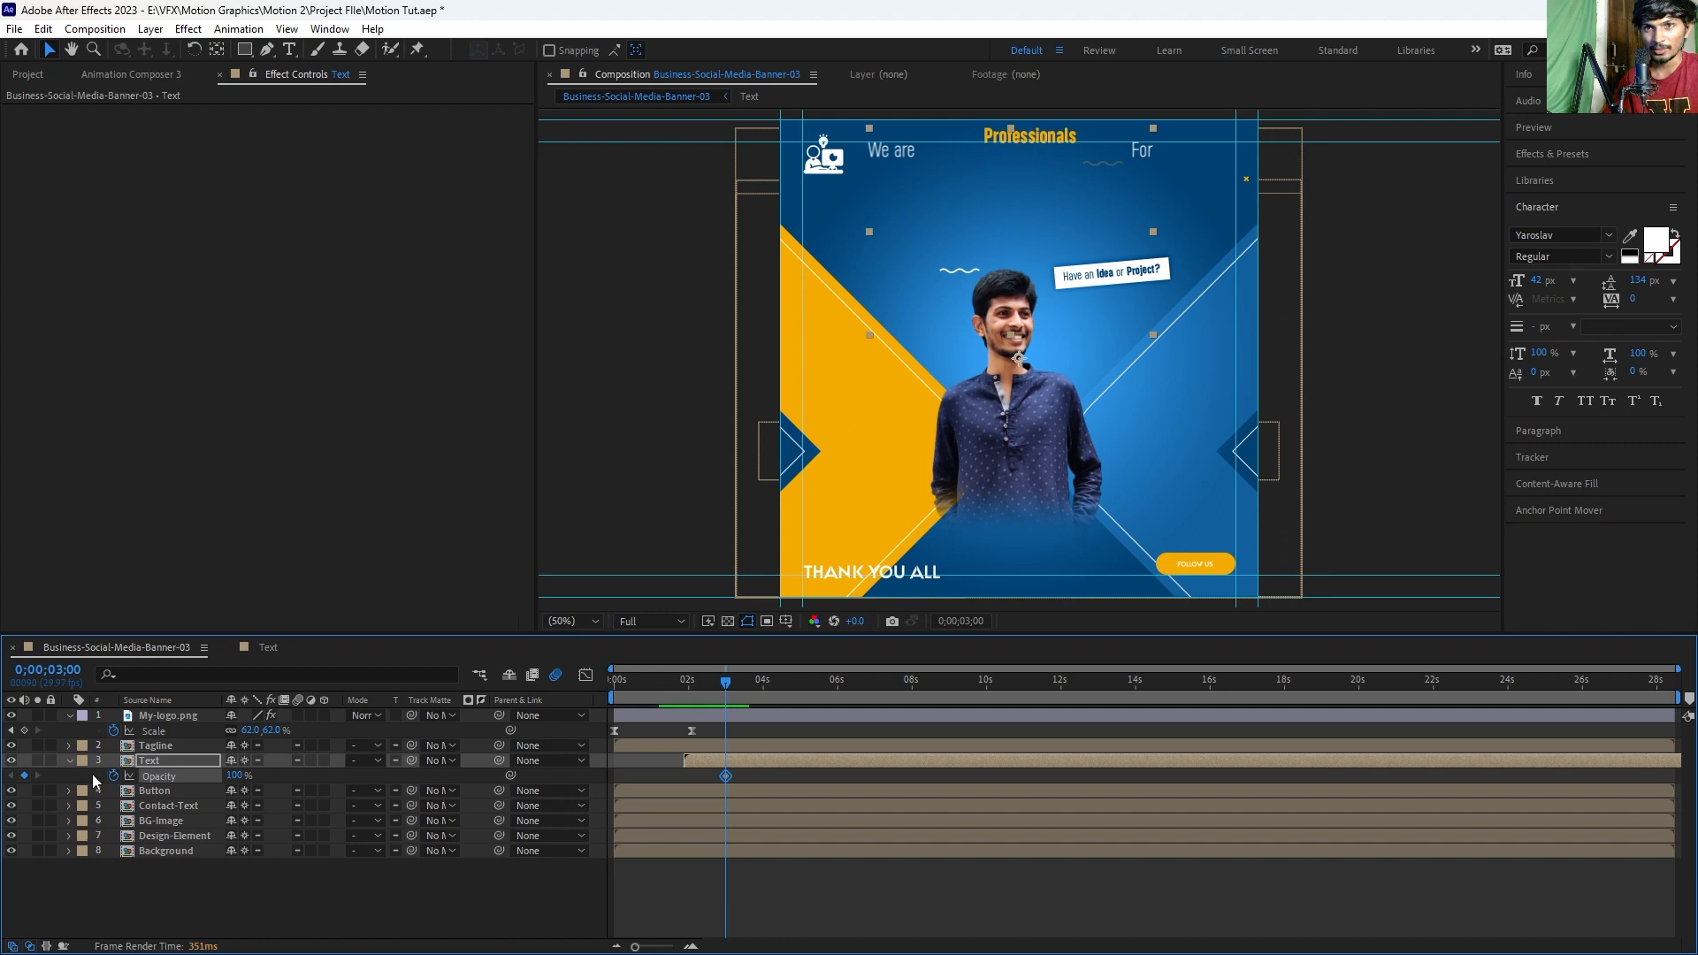
key(i)
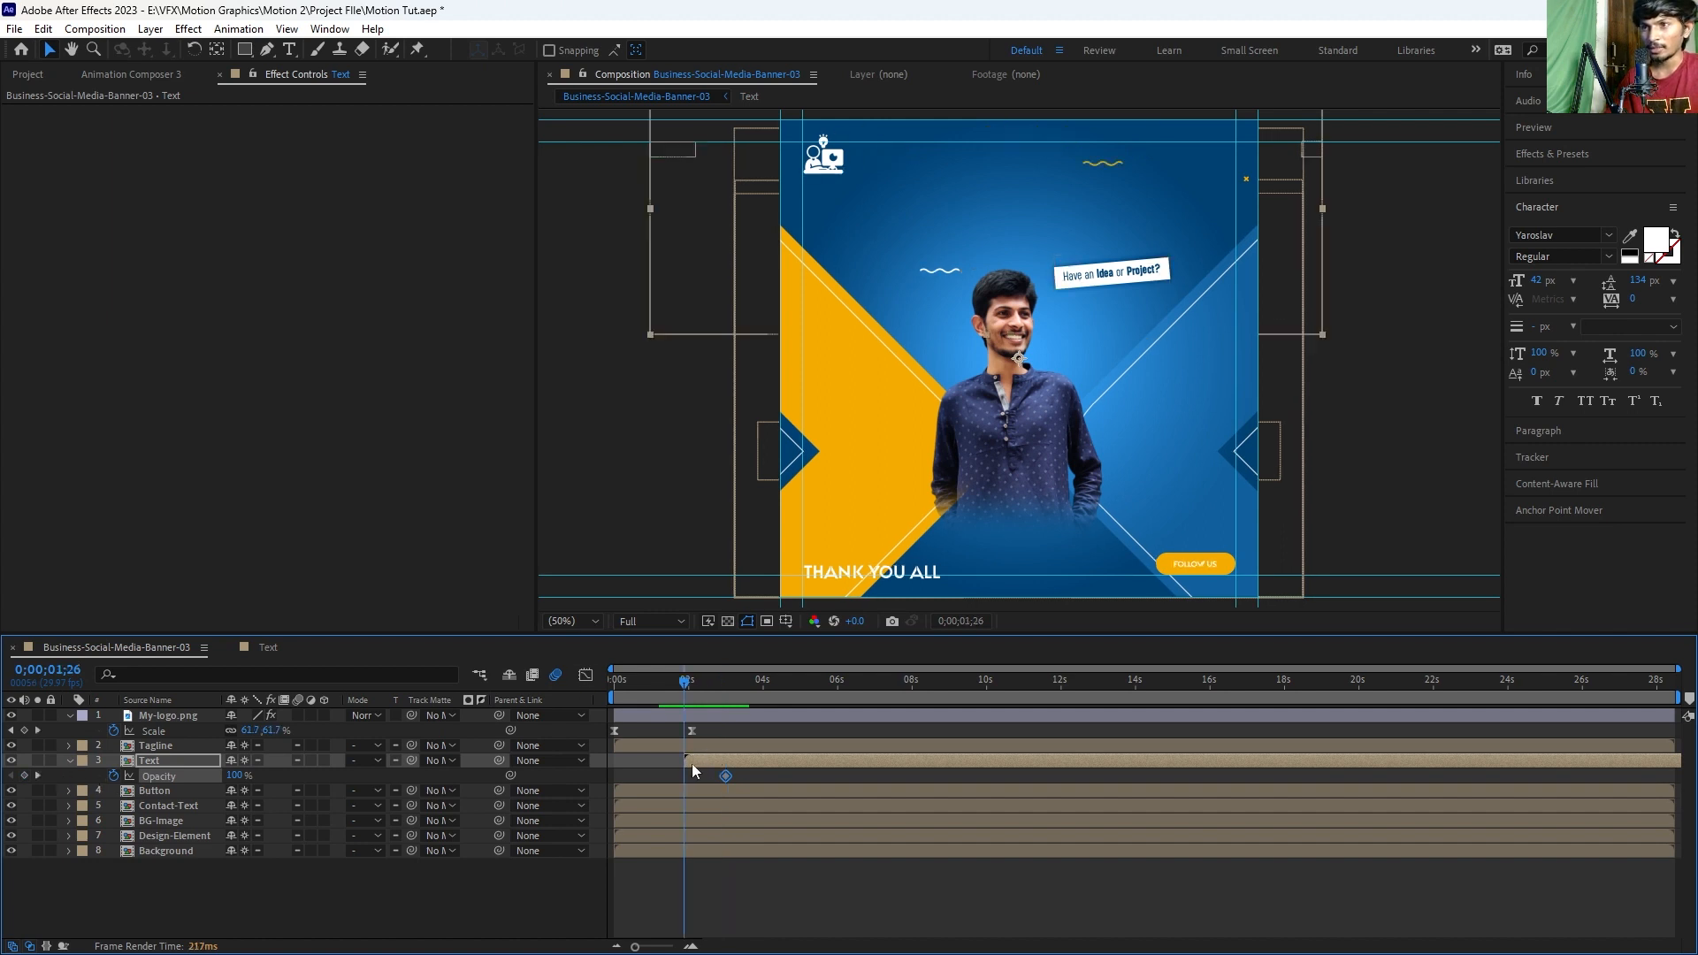
drag(232, 777, 4, 793)
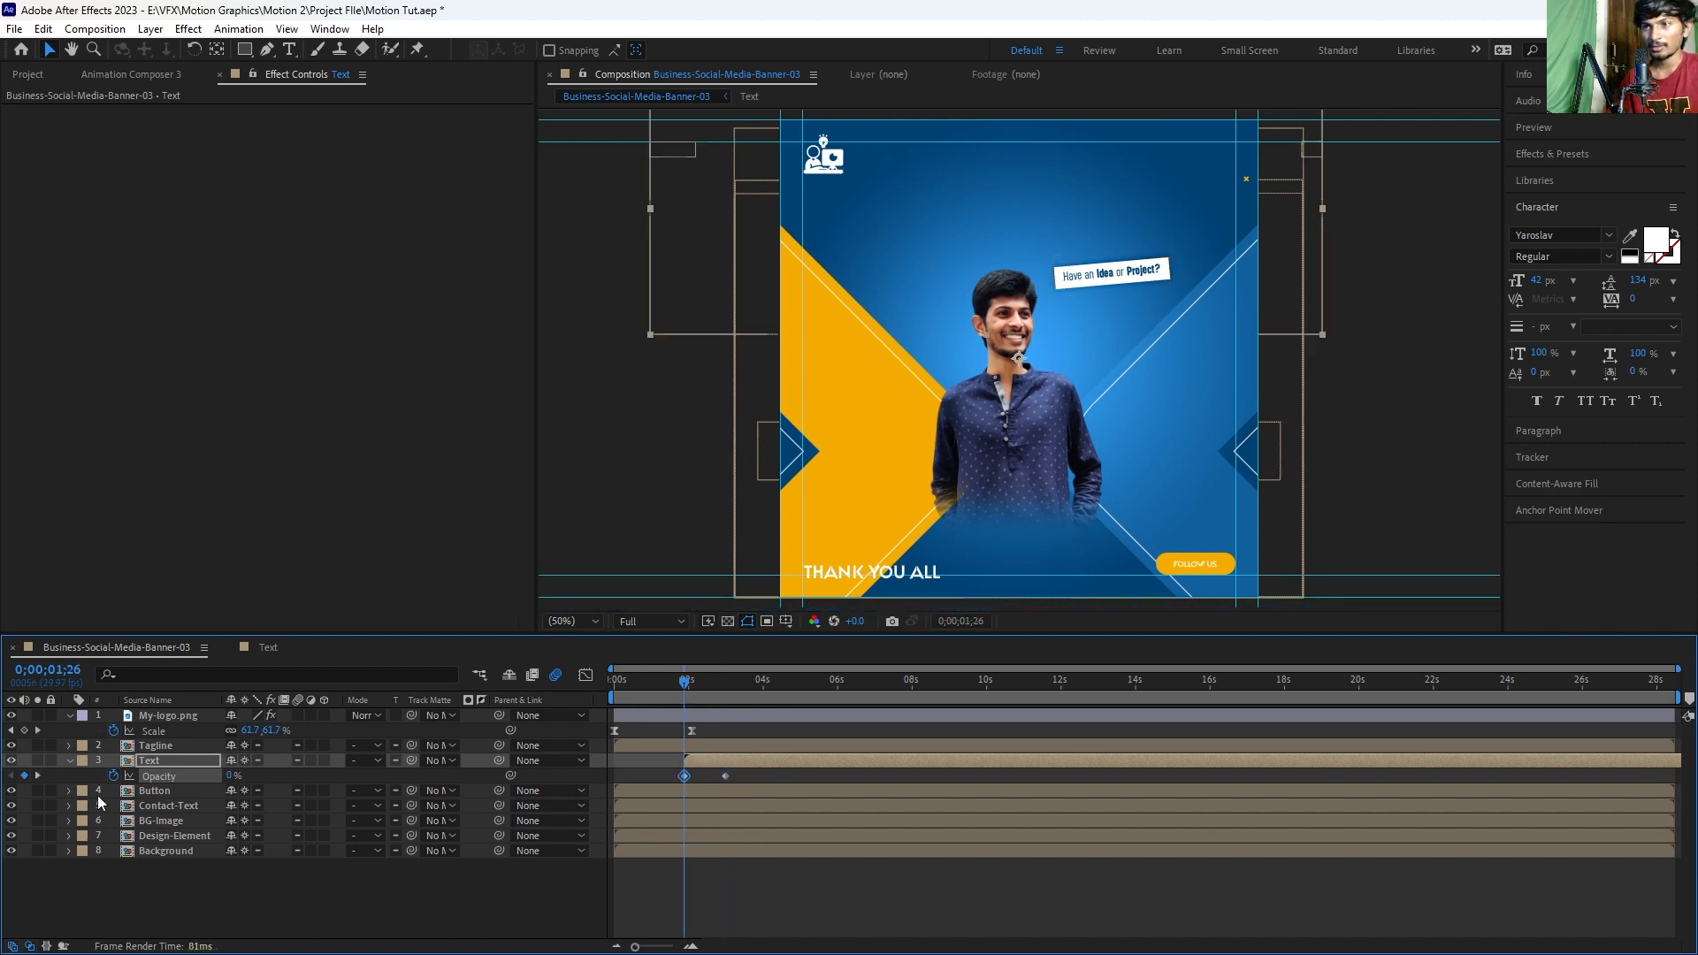
drag(654, 782, 748, 799)
key(F9)
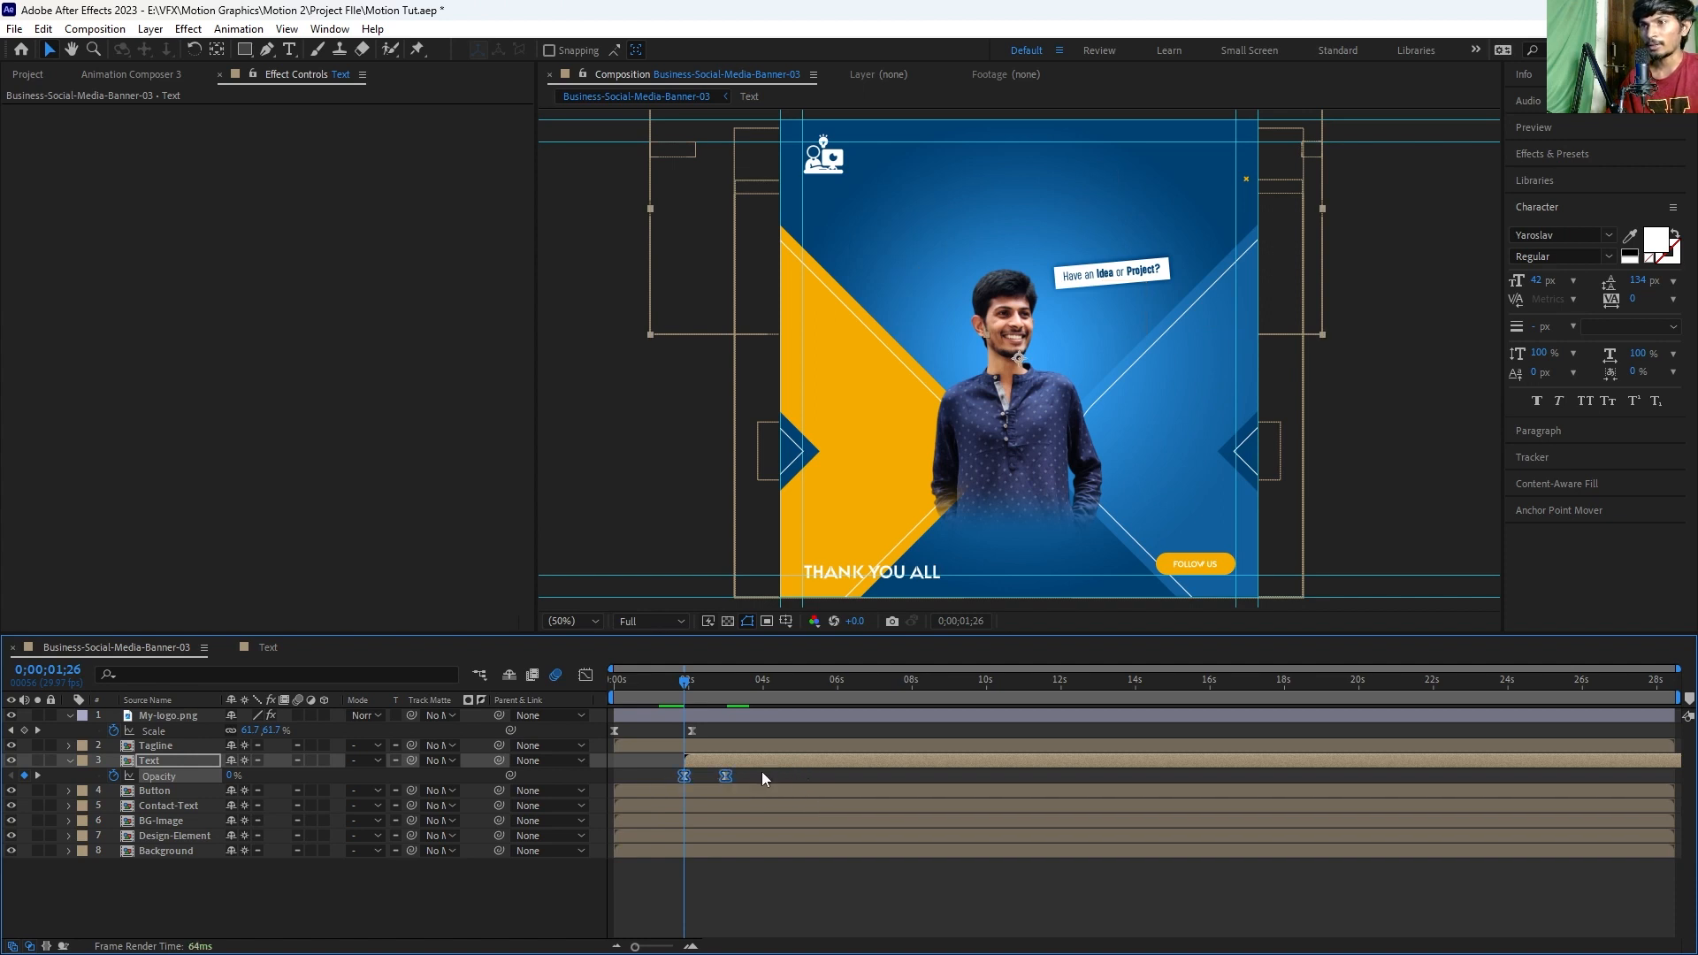
Step: Preview the text fade, move both of the Text layer's opacity keyframes slightly later, and replay from the start
click(756, 768)
key(space)
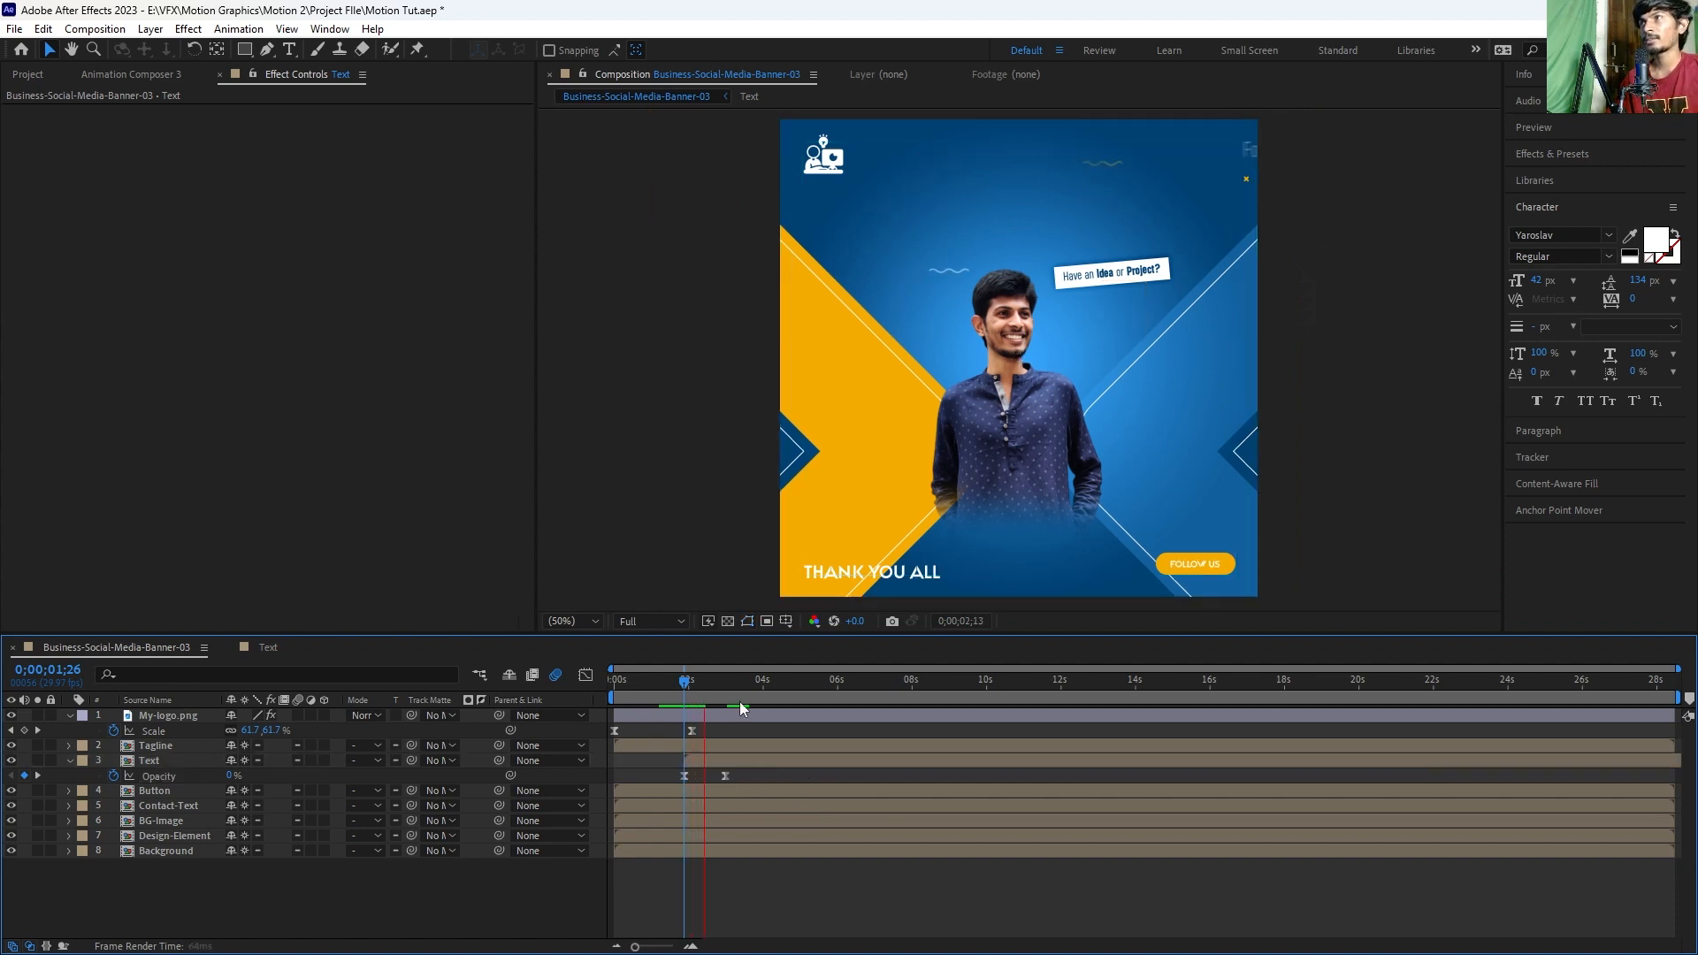
key(space)
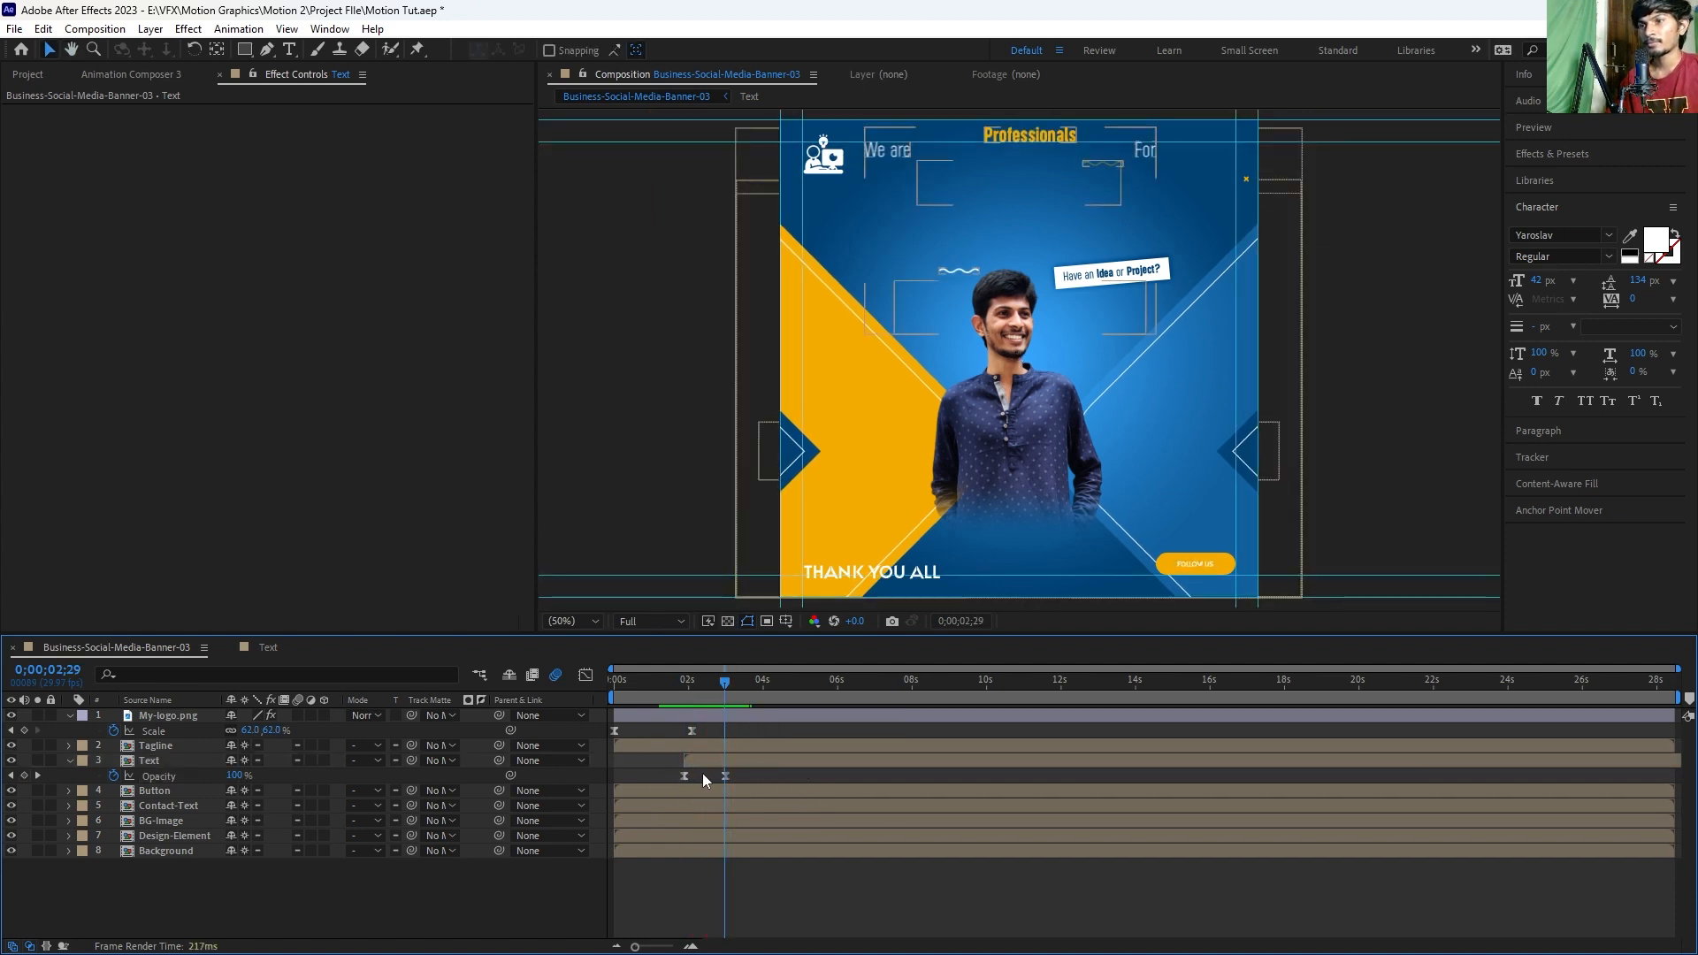
mouse_move(724, 777)
mouse_down()
mouse_move(743, 776)
mouse_move(701, 776)
mouse_up()
drag(691, 681, 601, 693)
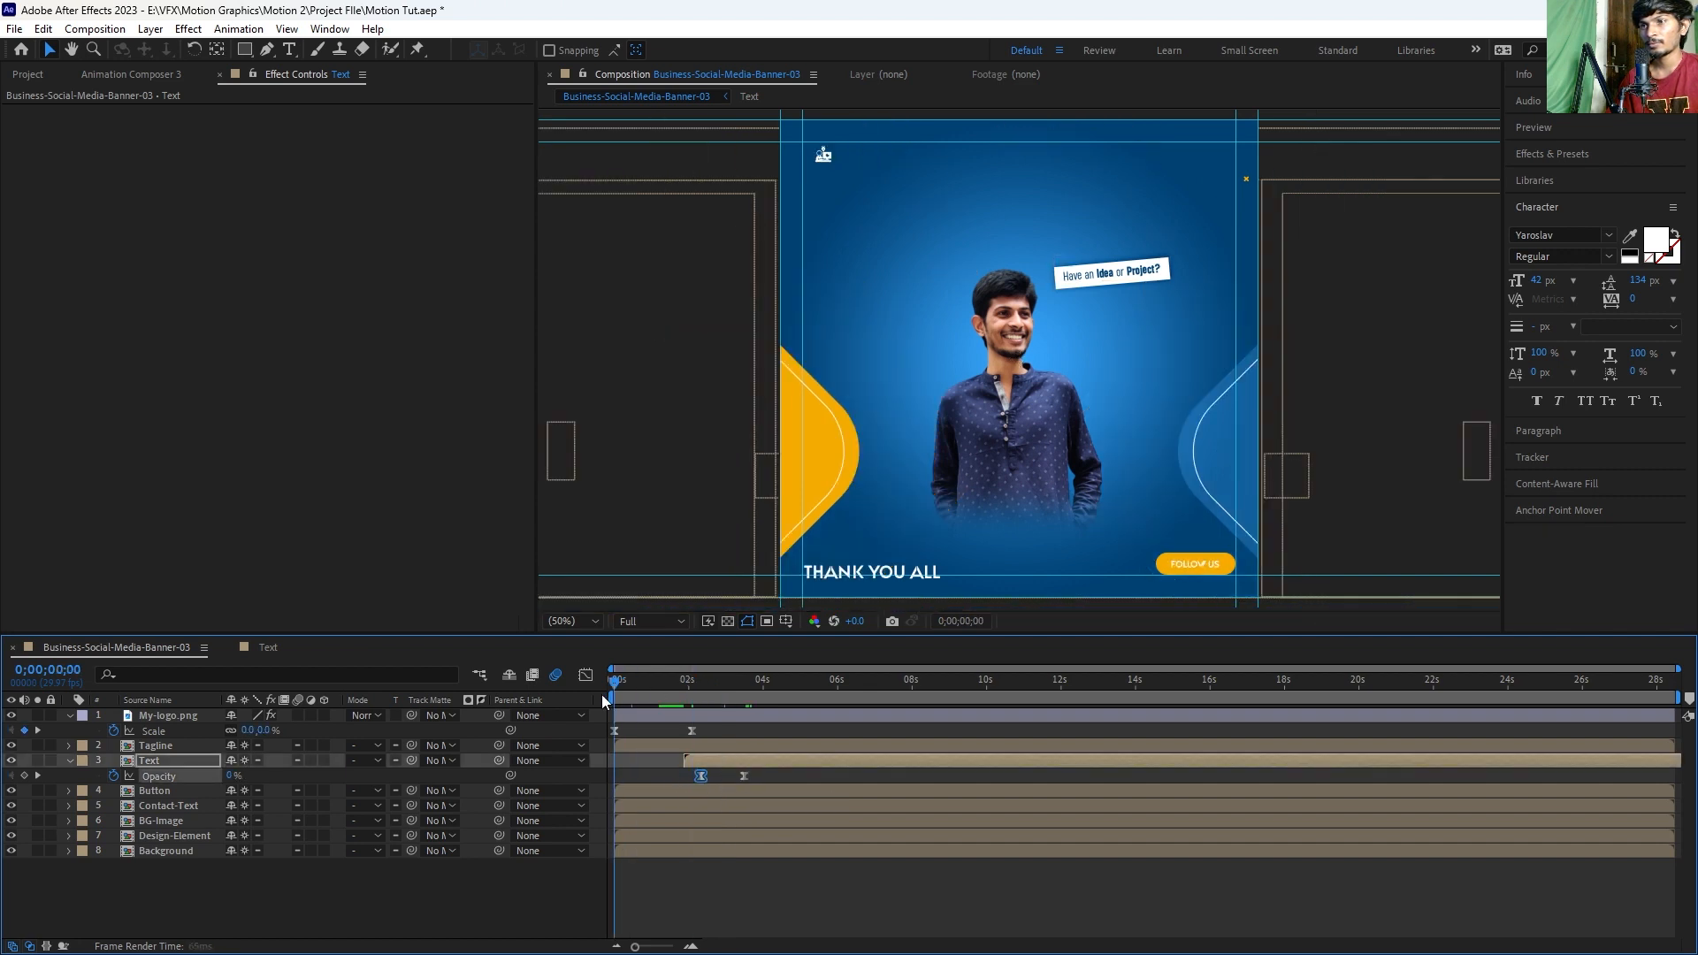
key(space)
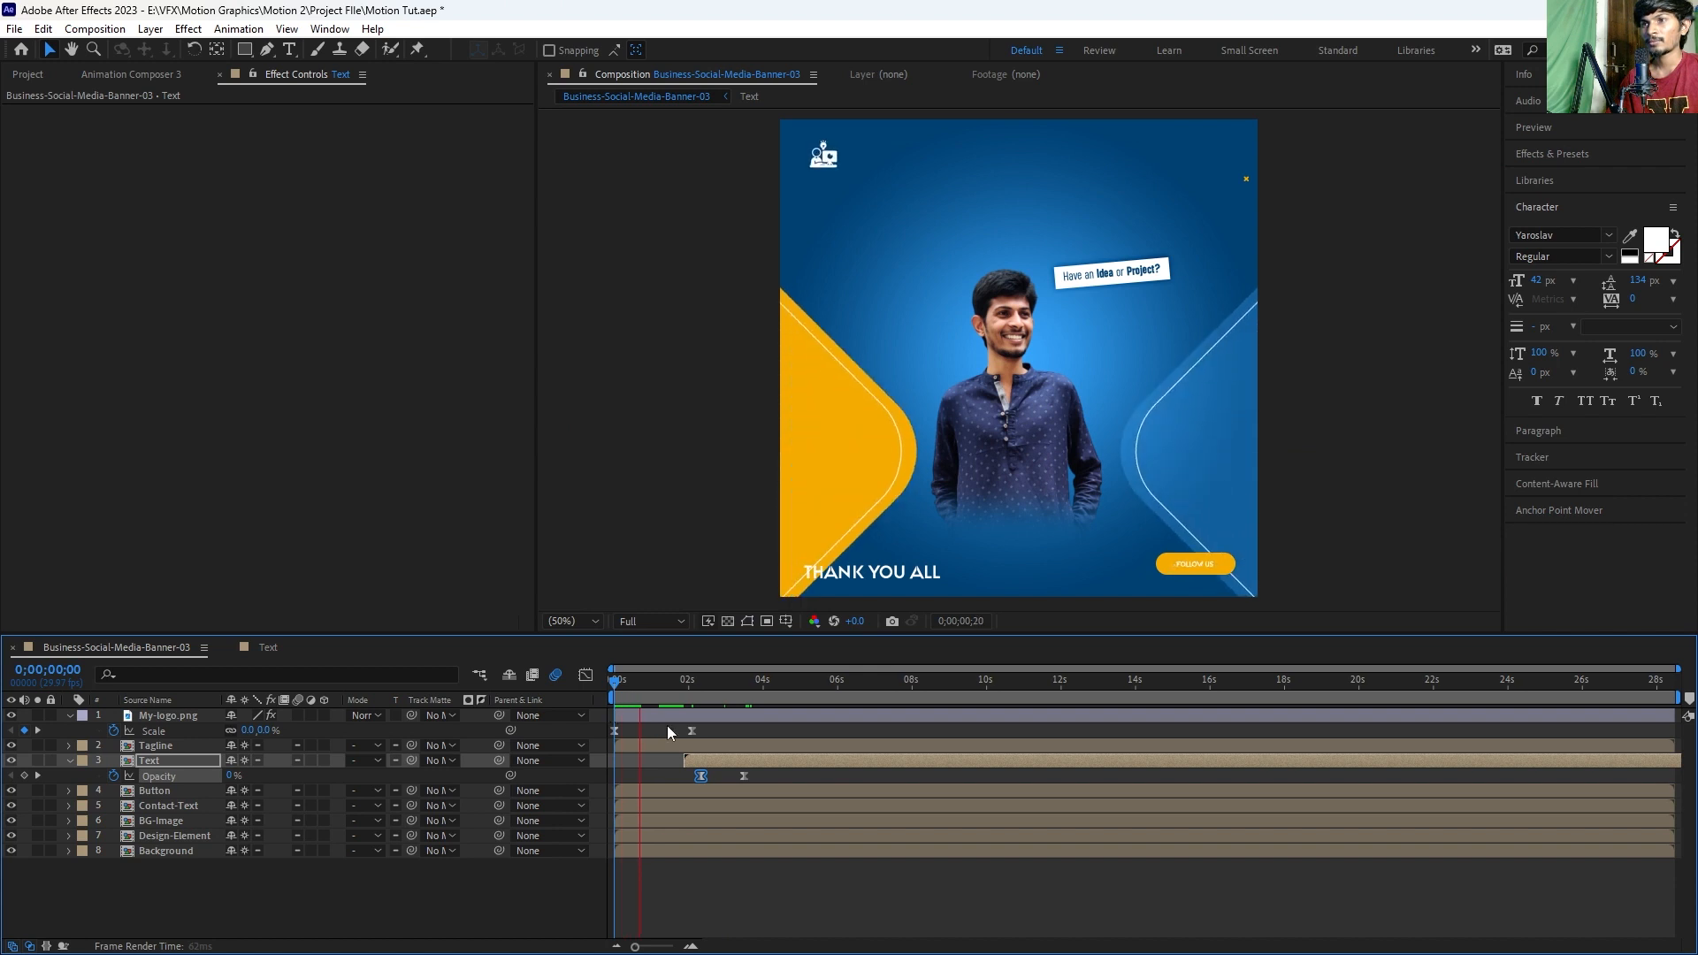
Step: Save the project and review the headline text's entrance from about 0;00;01;25
key(ctrl+s)
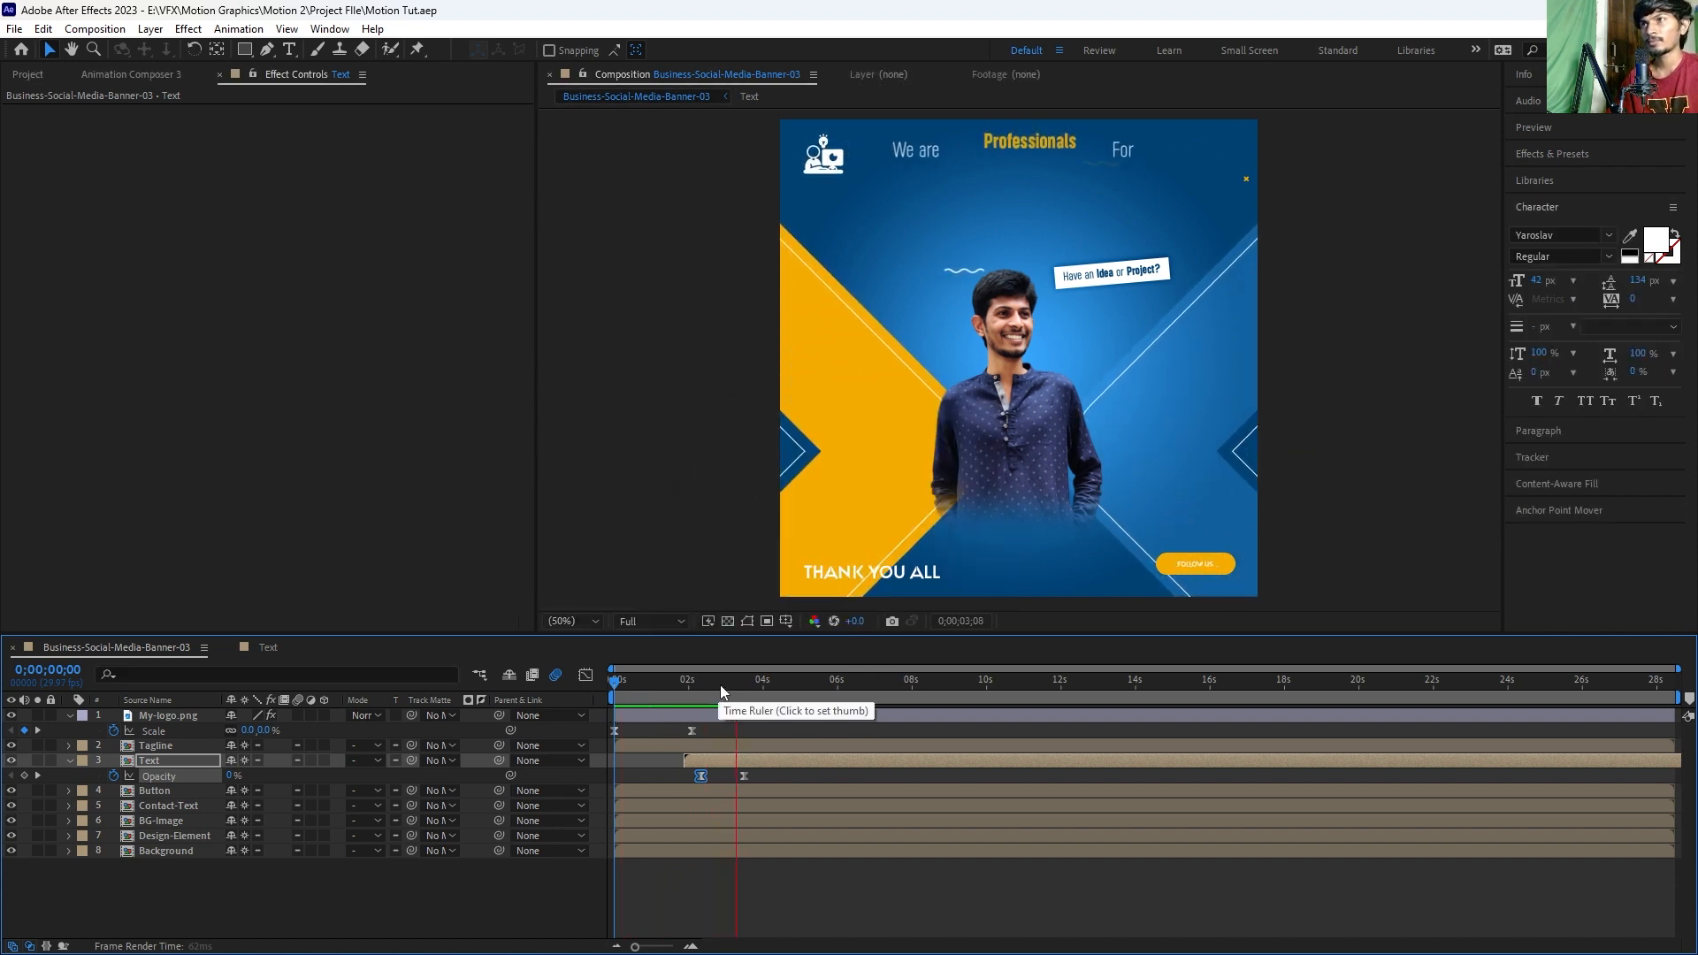
drag(724, 685, 683, 694)
key(space)
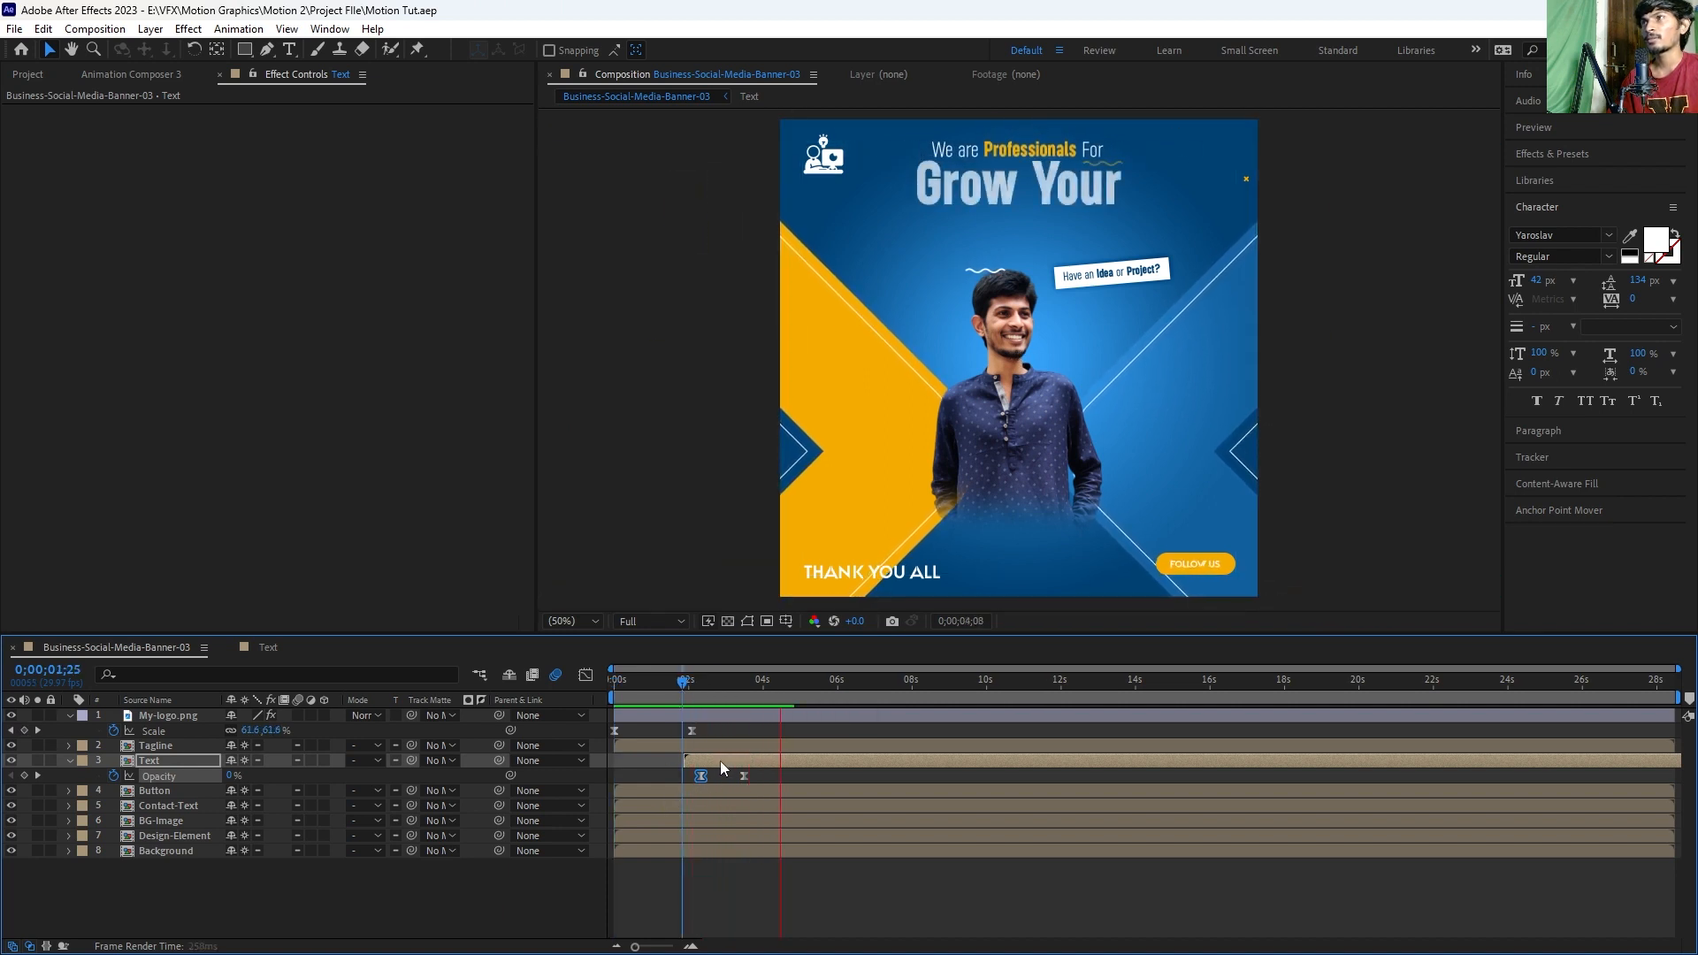
click(691, 680)
drag(692, 679, 740, 672)
Step: Draw a rectangle shape covering the whole headline text block with the playhead at 0;00;09;01
click(663, 760)
drag(836, 697, 950, 698)
key(q)
drag(861, 120, 1189, 329)
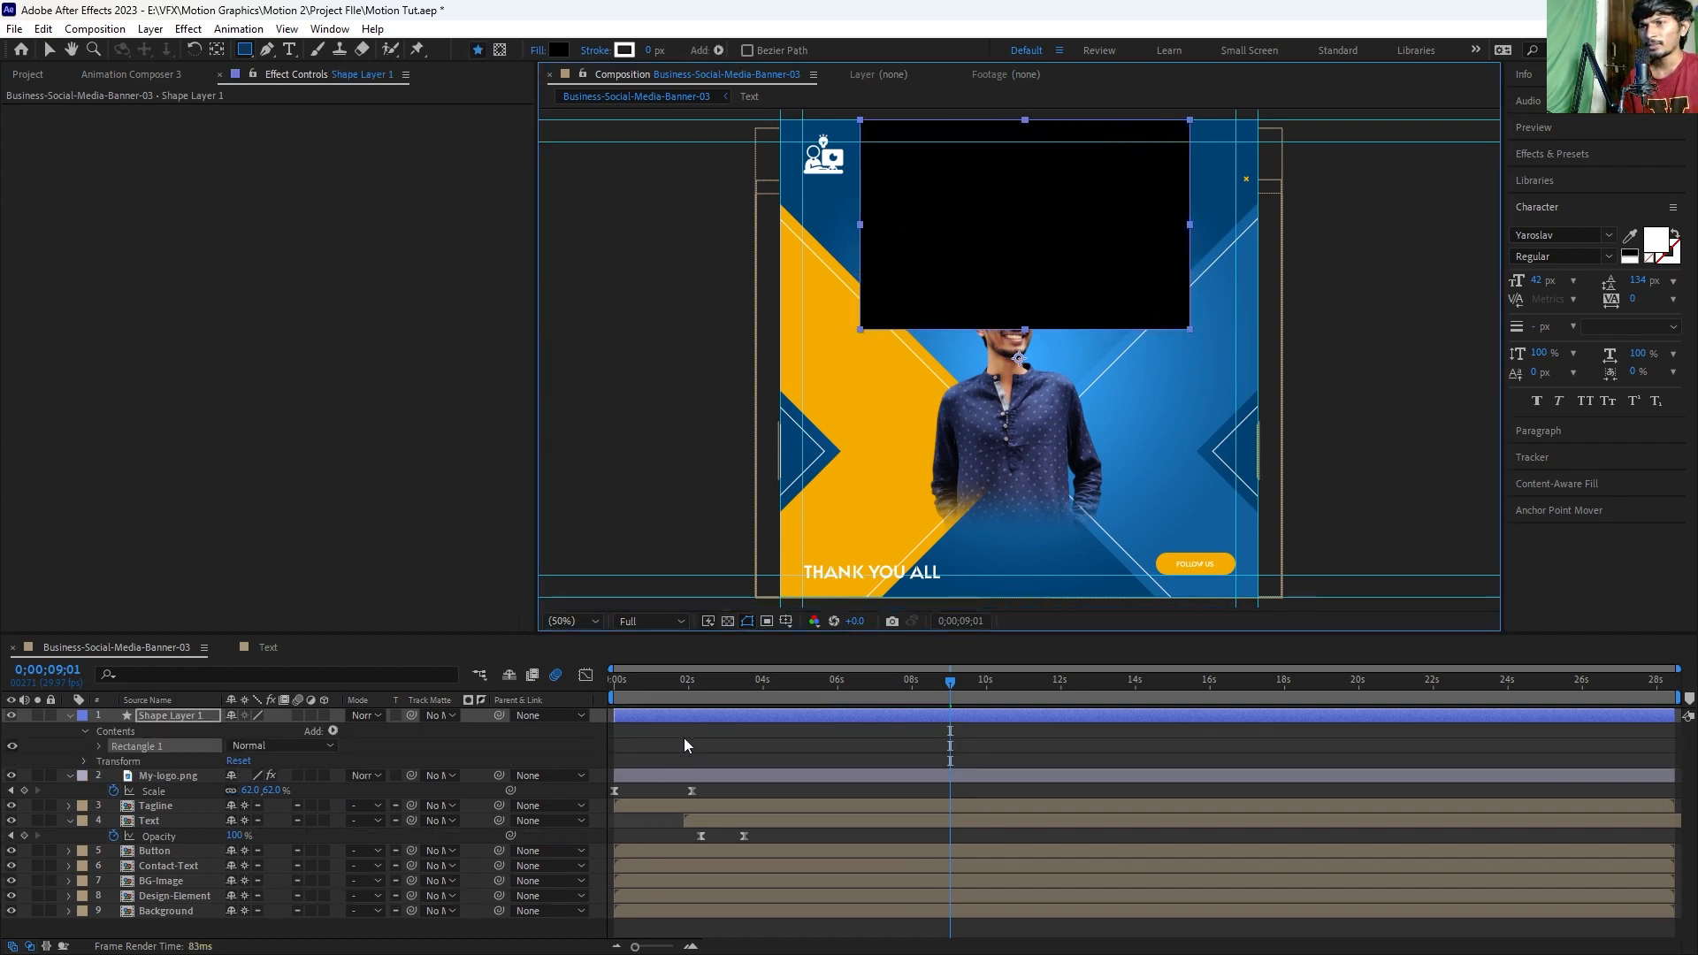
click(683, 737)
click(663, 713)
Step: Place the rectangle shape layer directly above the Text layer and use it as the Text layer's track matte
drag(189, 712, 183, 817)
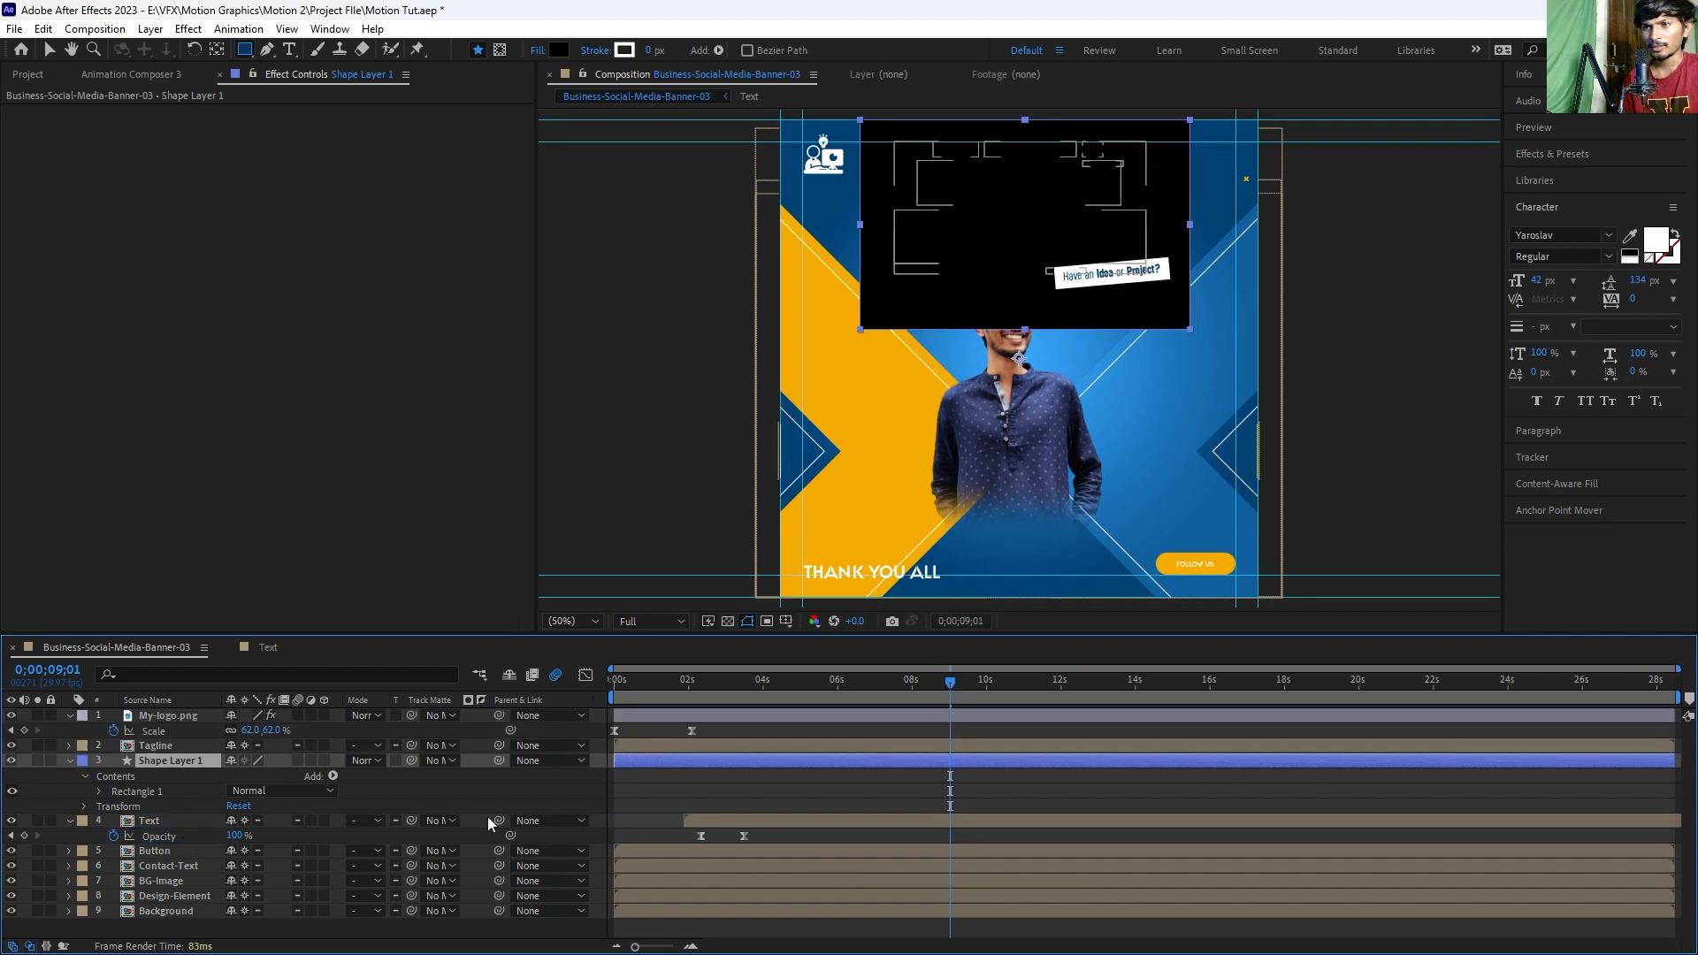
click(702, 824)
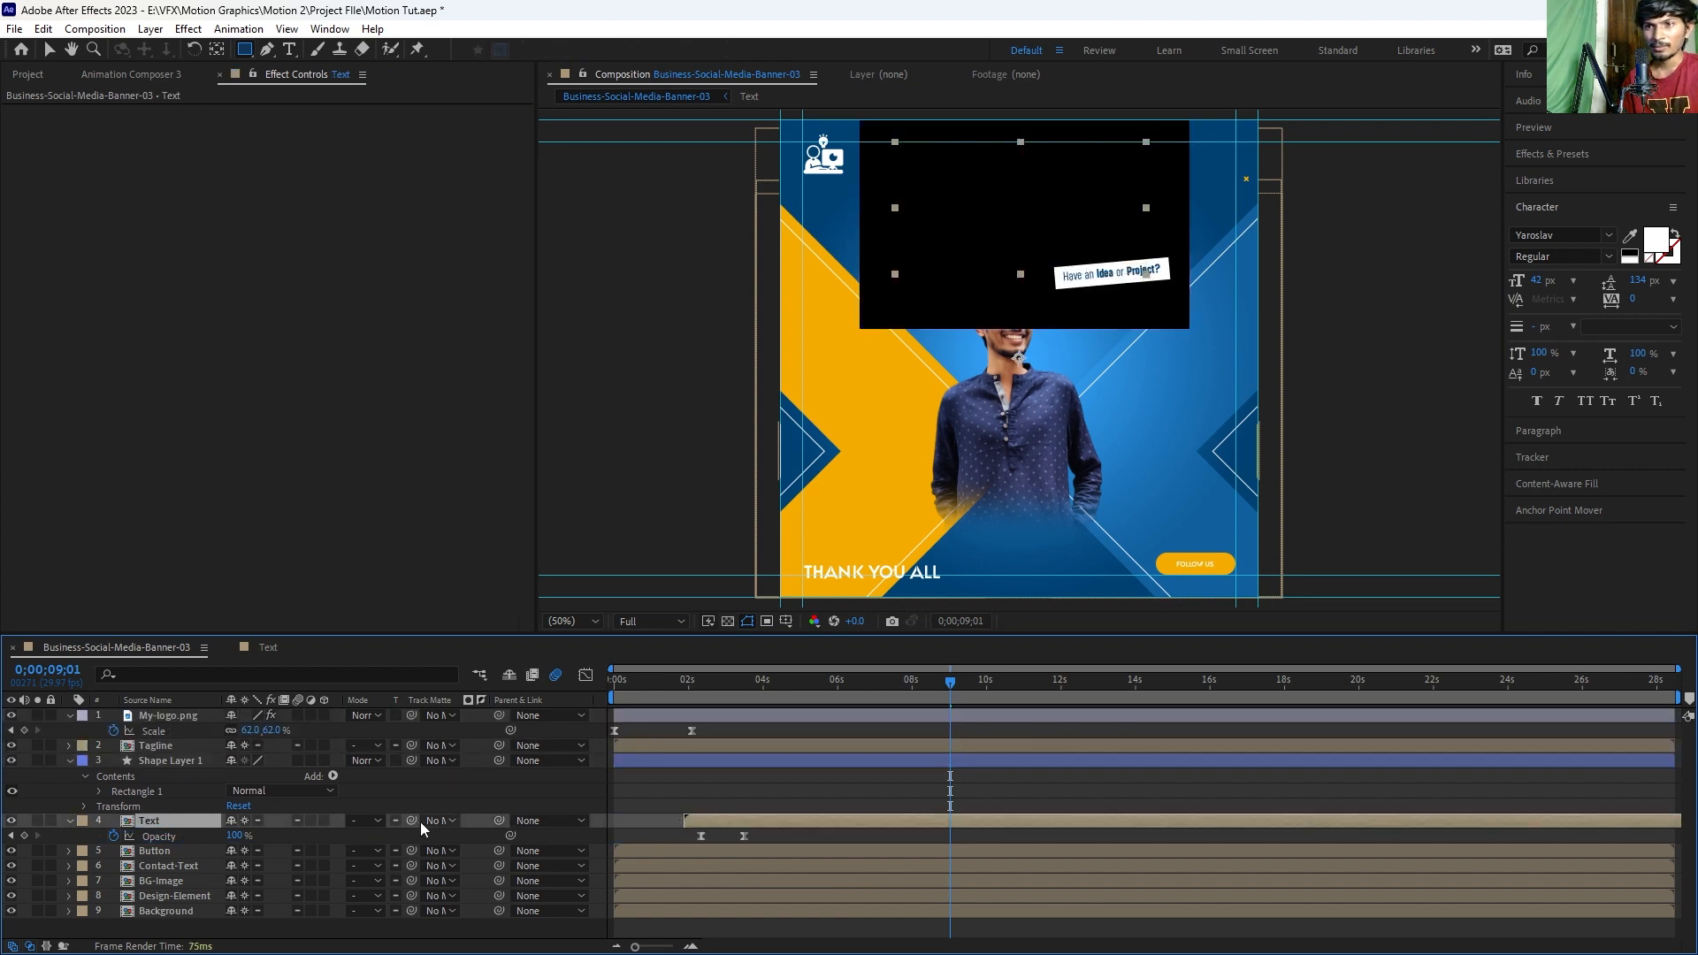
drag(412, 820, 184, 761)
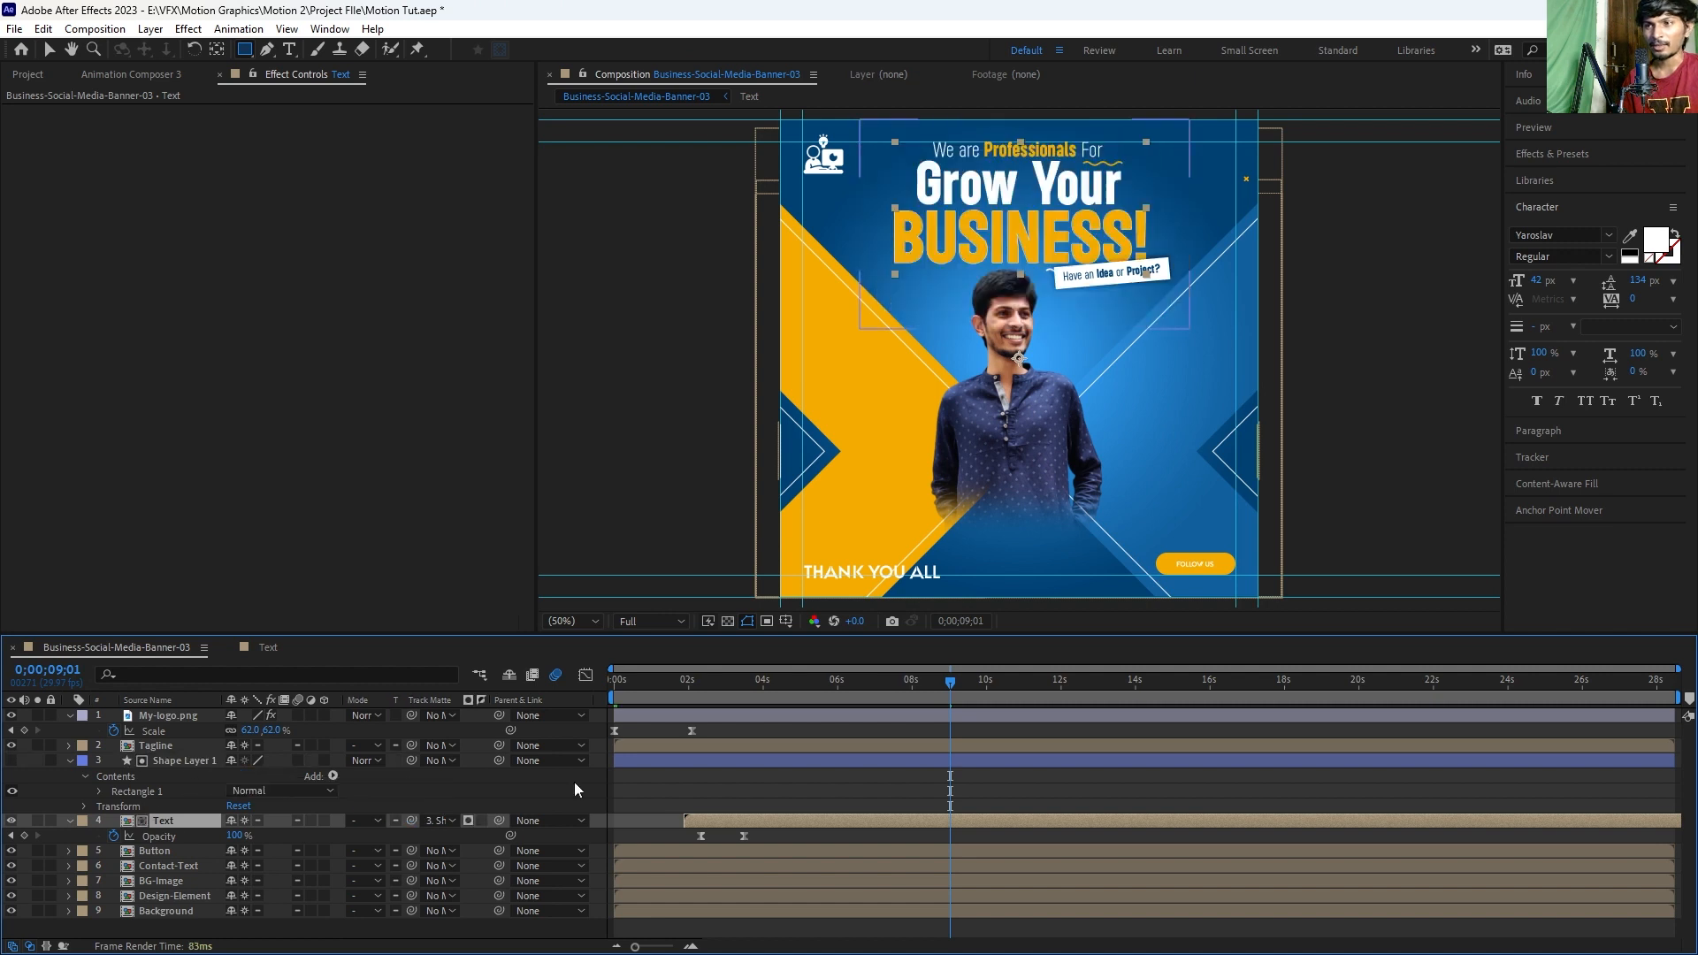
Step: Trim the matte shape layer's start to match the Text layer and delete the Text layer's opacity keyframes
click(706, 762)
drag(614, 763, 760, 842)
key(Delete)
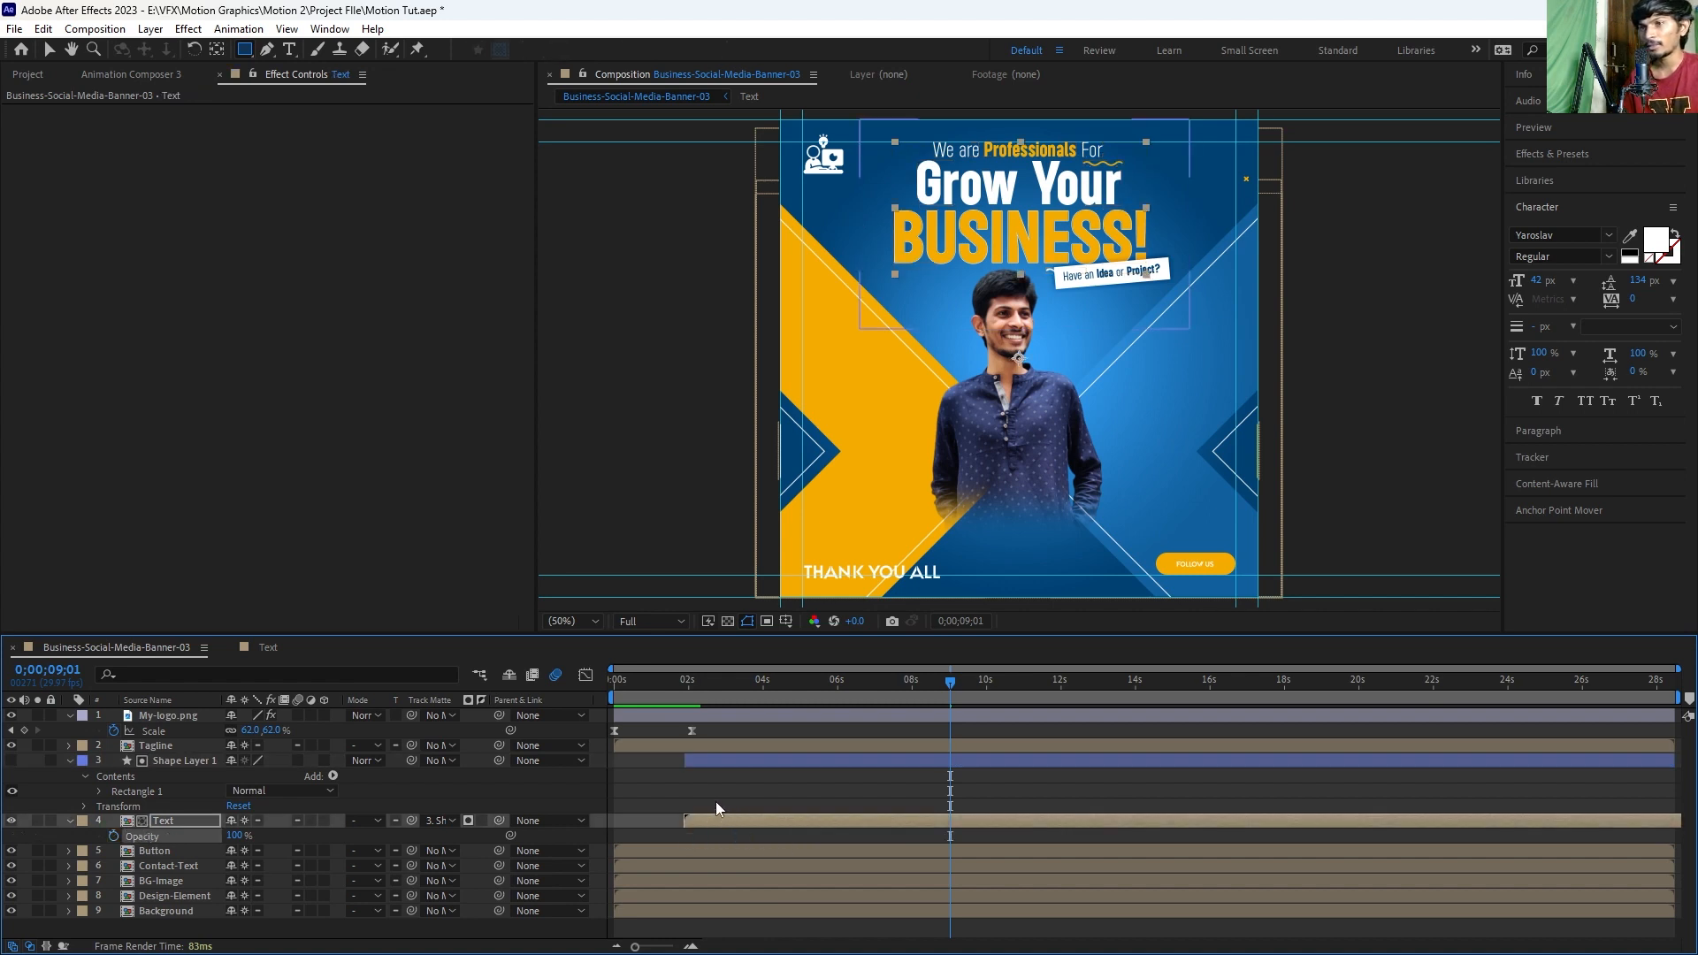
Step: Preview the matted text animation from the start of the composition and save the project
click(714, 801)
drag(711, 685, 480, 720)
key(space)
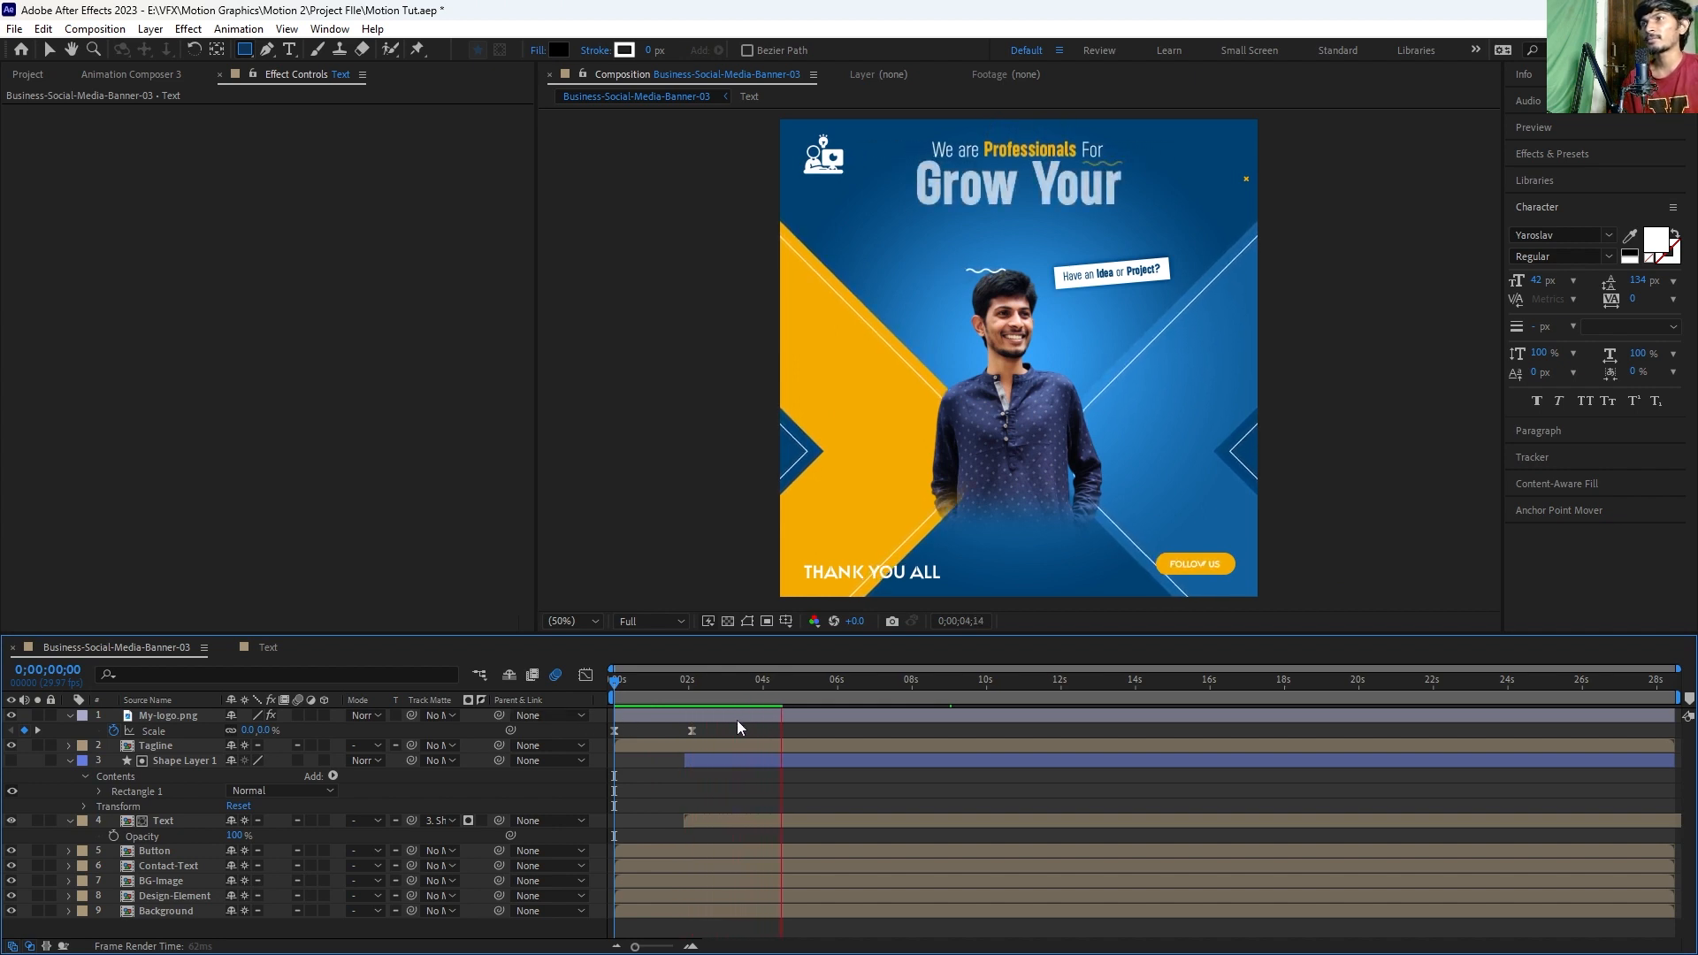
key(space)
key(ctrl+s)
Step: Shift the BG-Image layer to start at 0;00;04;14 and save the project
mouse_move(767, 684)
mouse_down()
mouse_move(672, 697)
mouse_move(798, 699)
mouse_move(668, 697)
mouse_move(780, 704)
mouse_up()
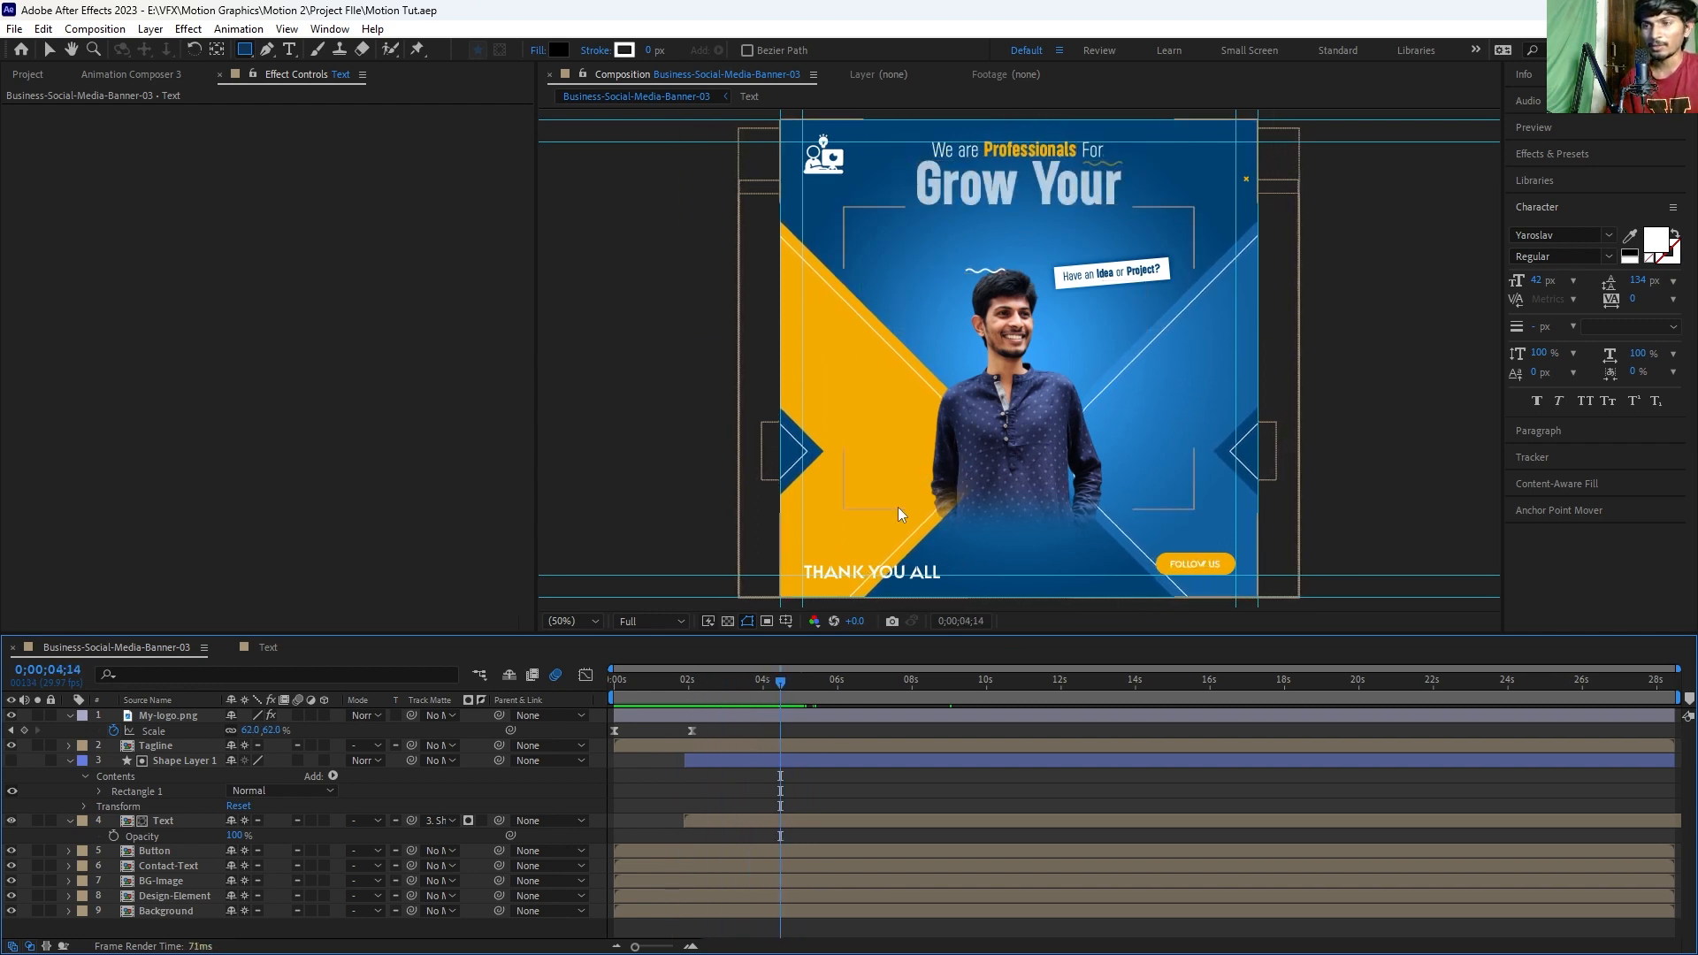
key(v)
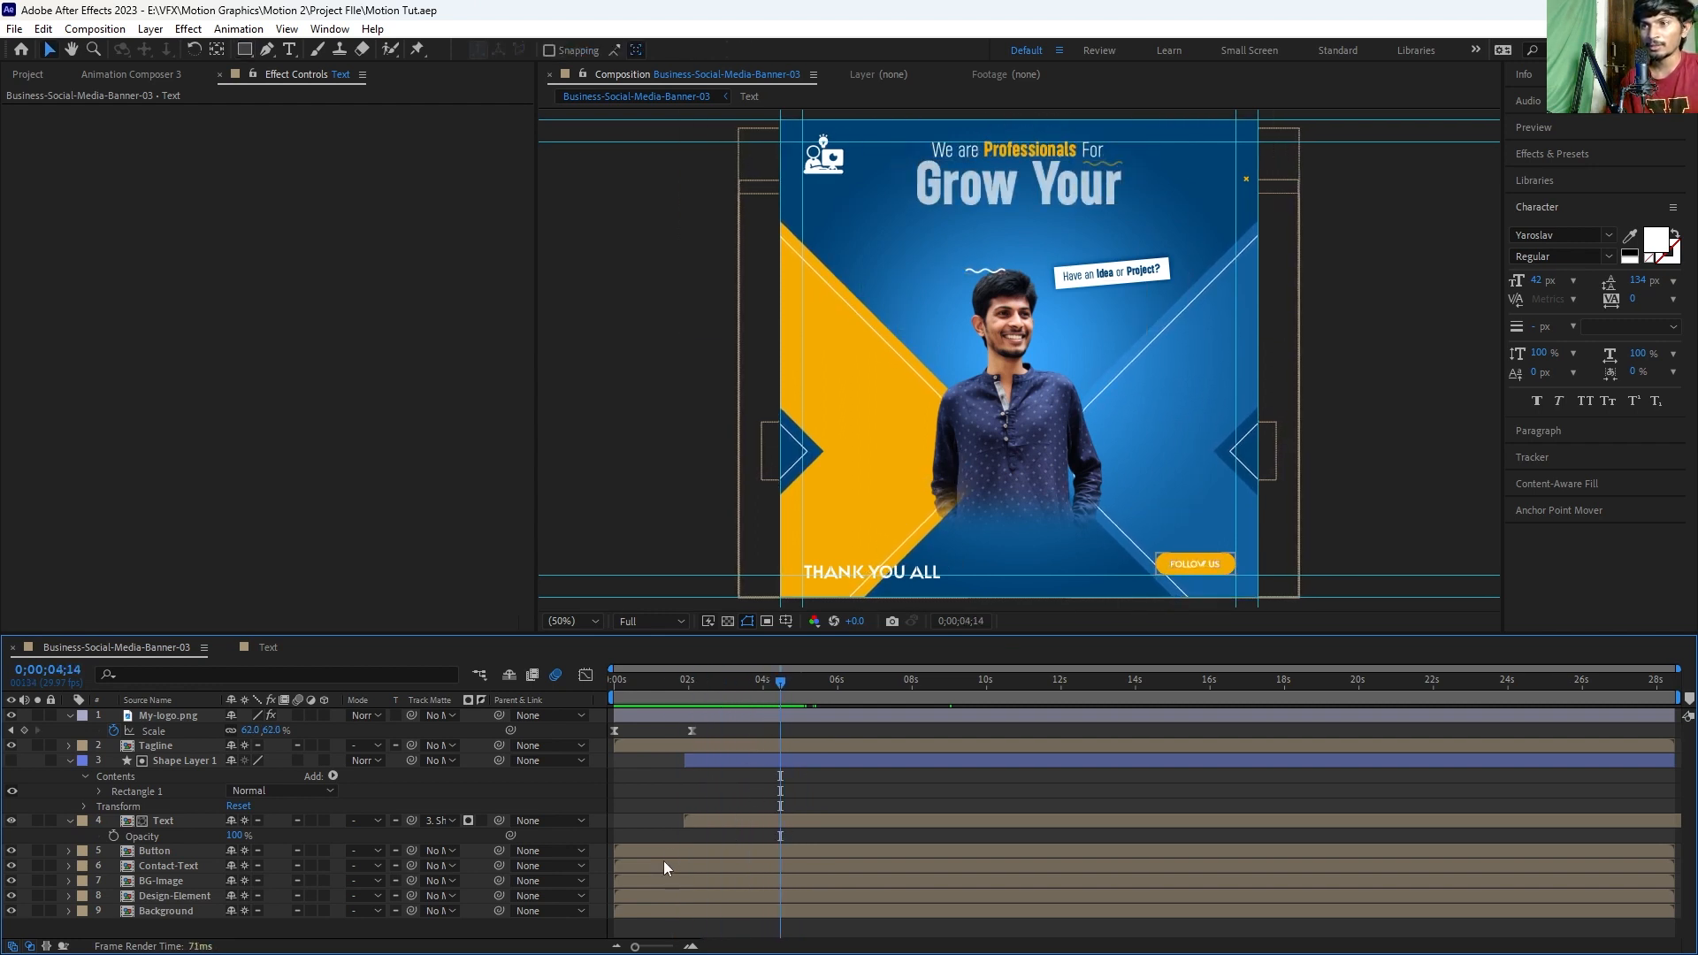
click(160, 880)
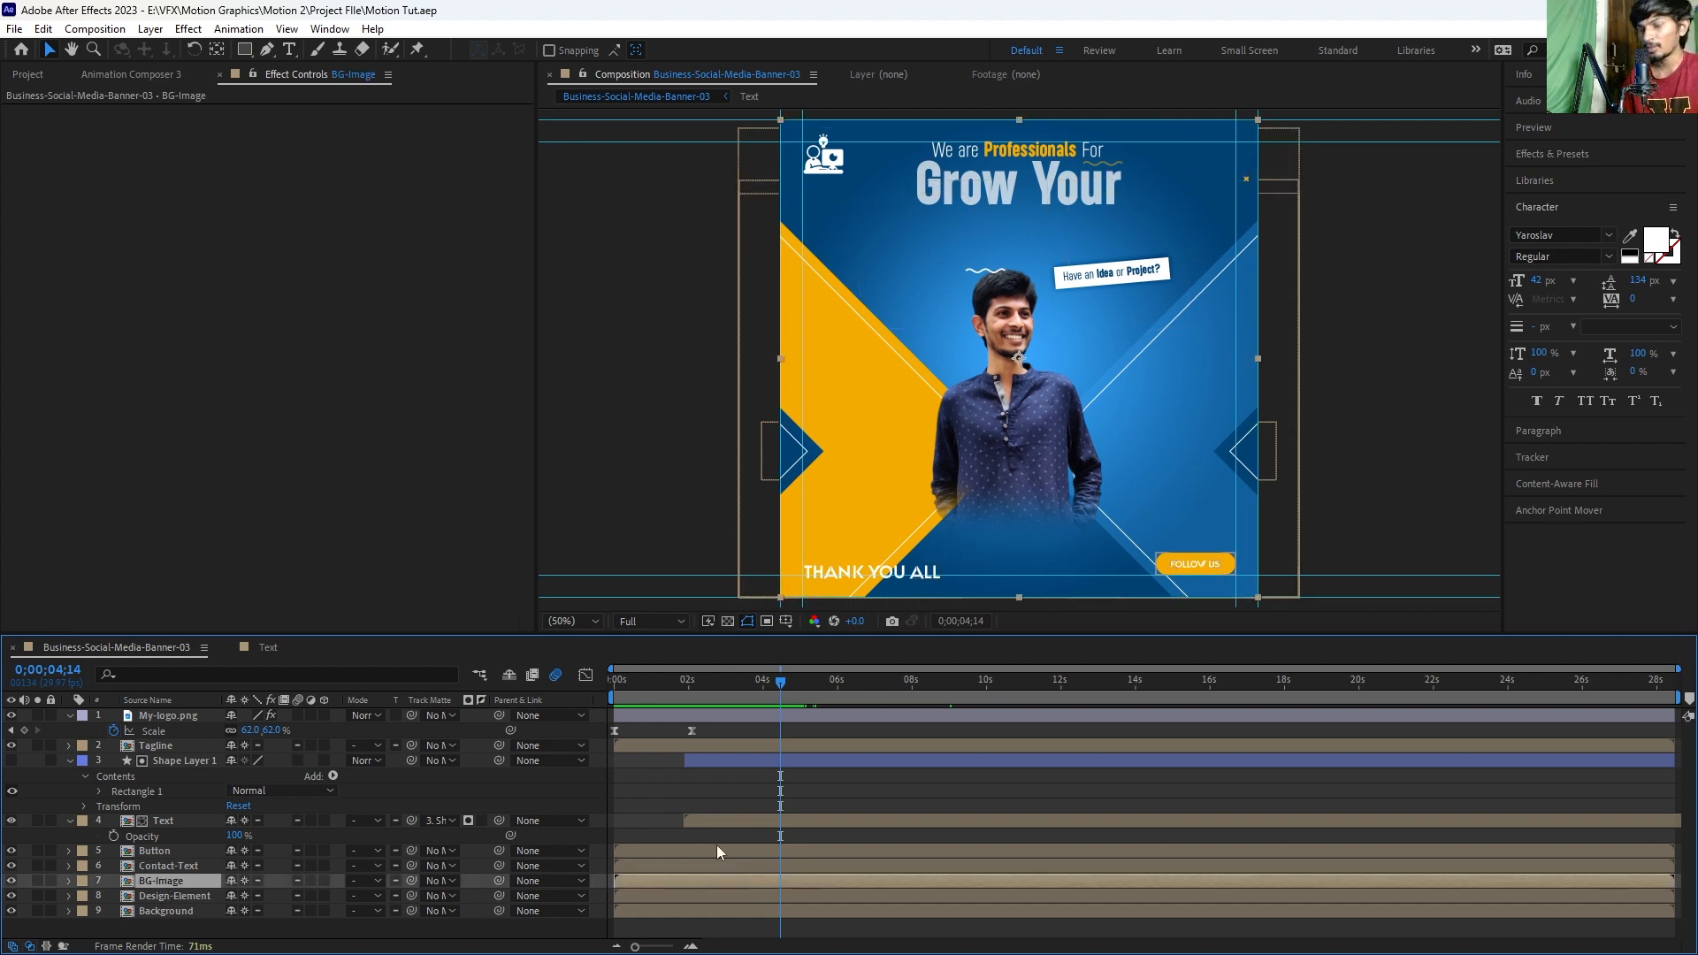
drag(659, 879, 810, 878)
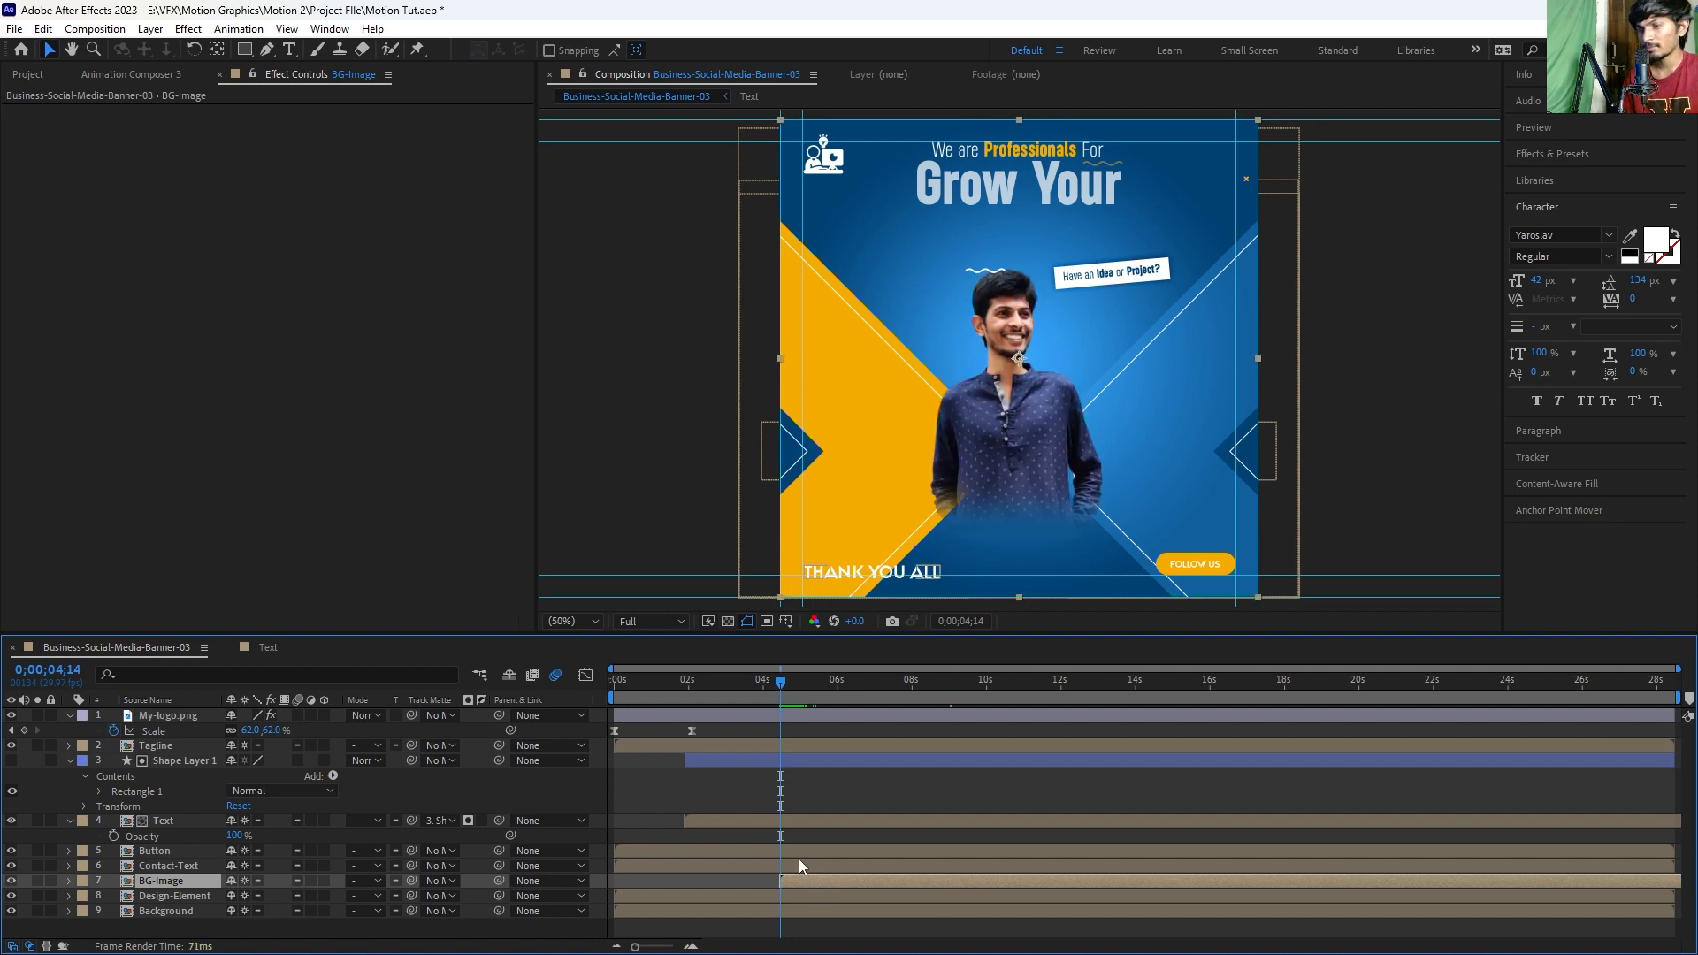
click(747, 783)
click(795, 878)
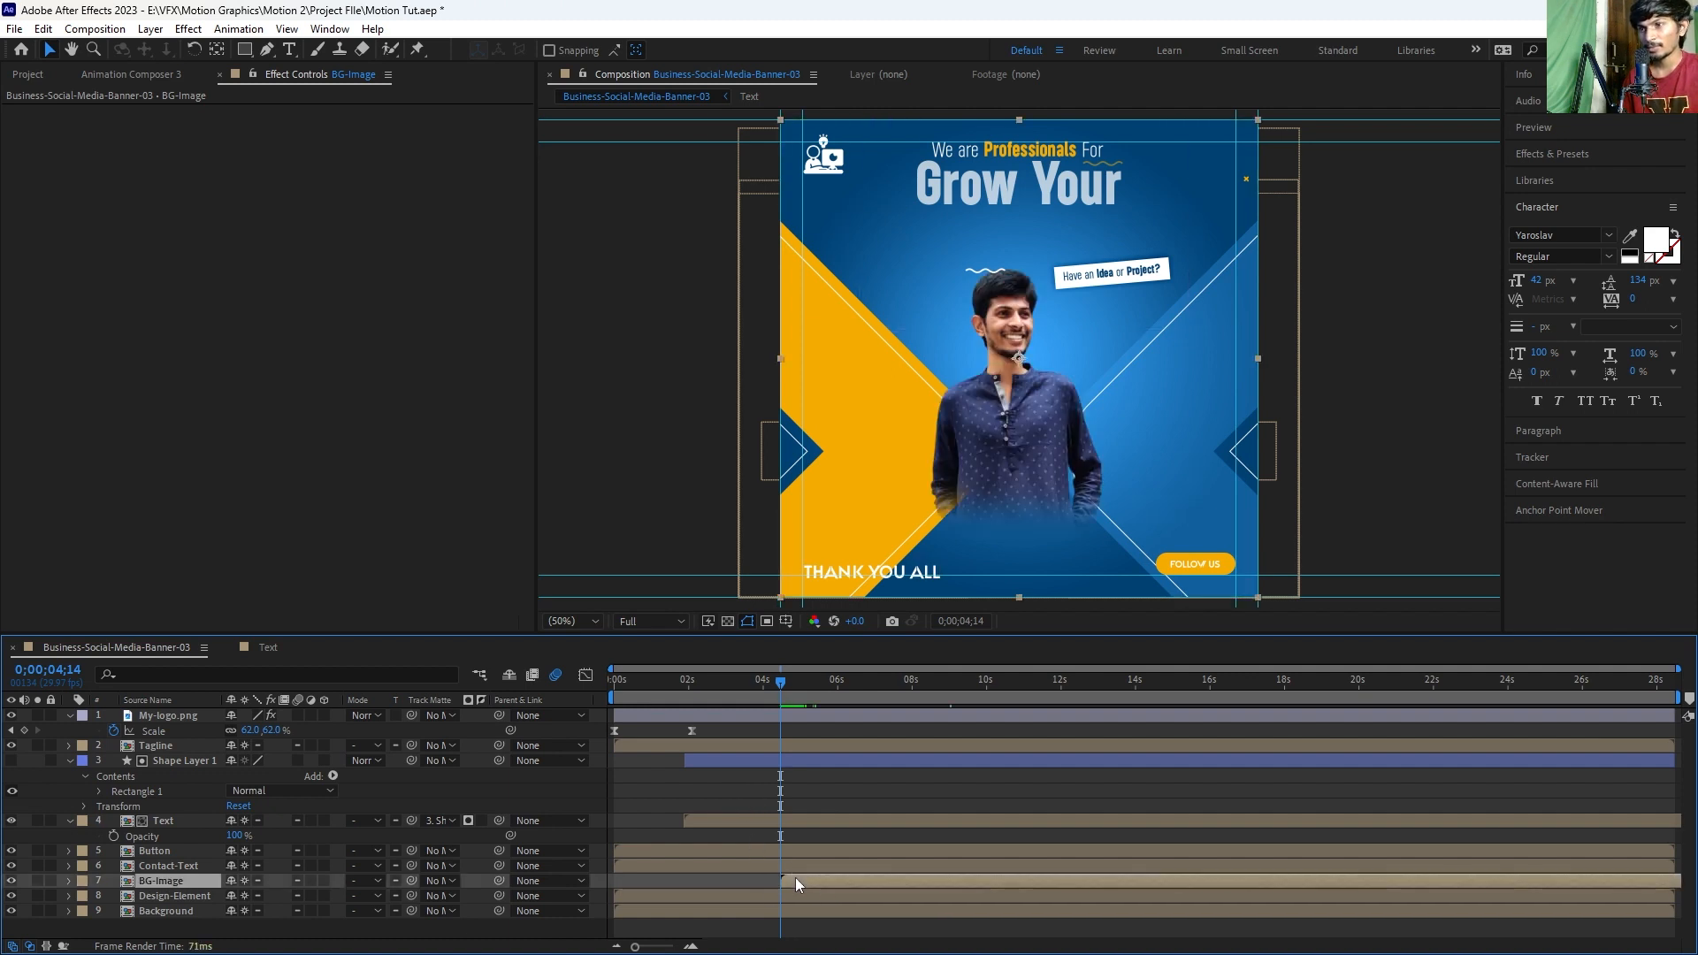
key(ctrl+s)
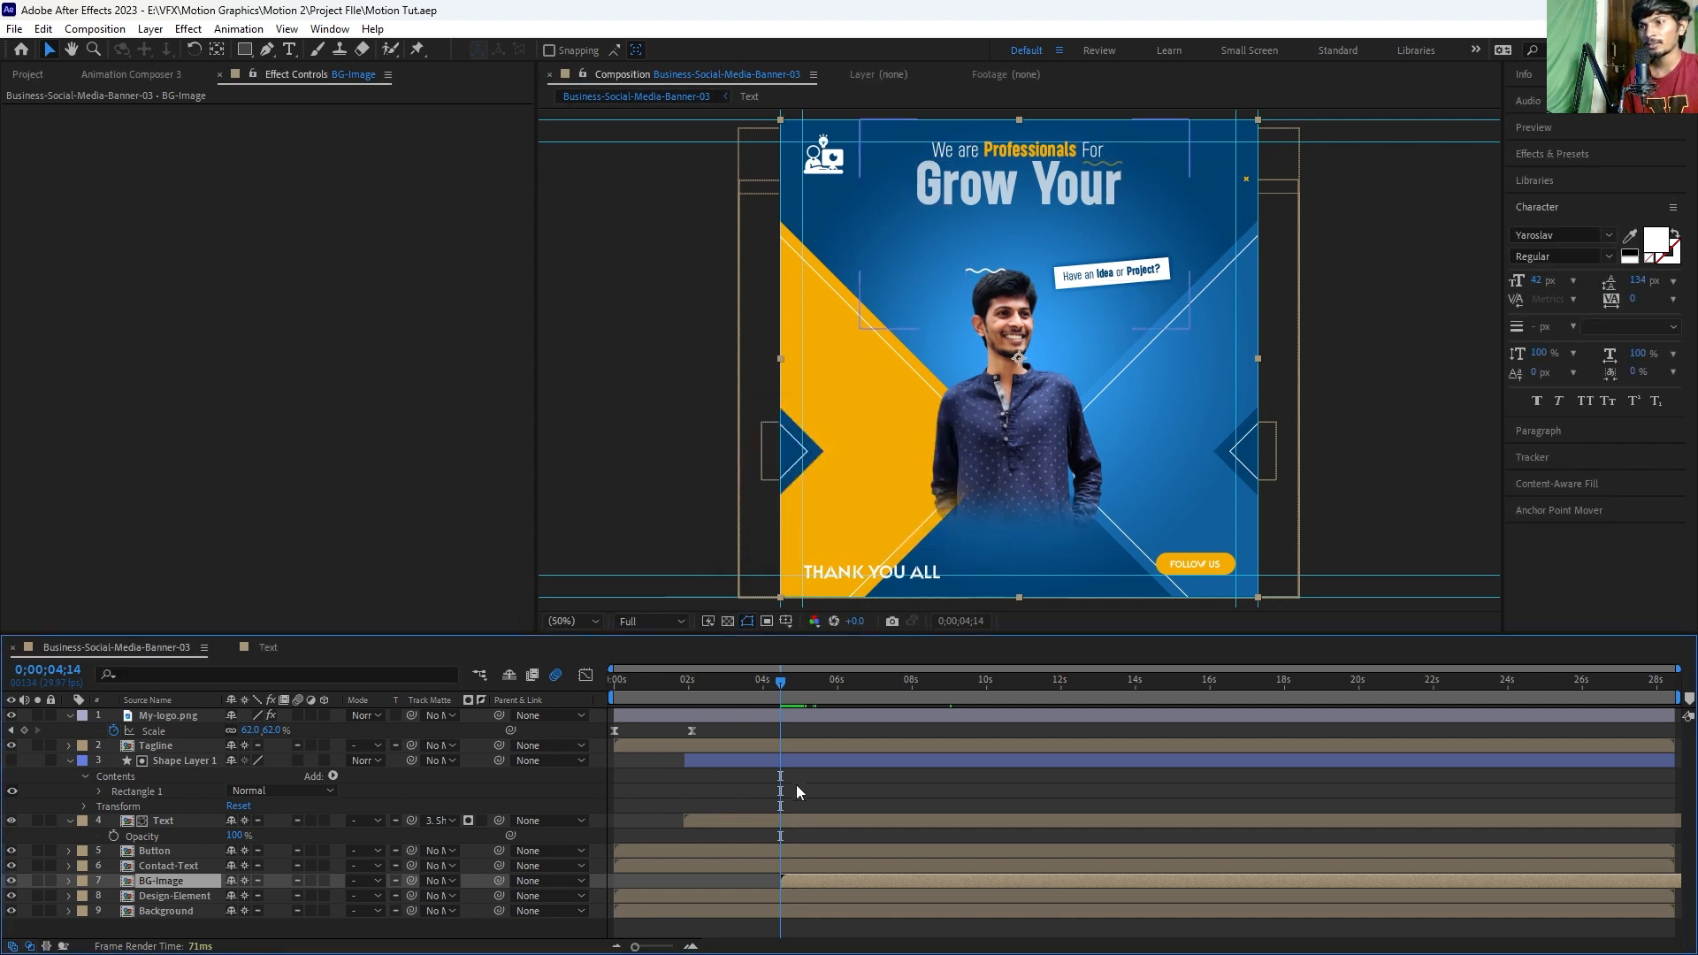
Step: Open the BG-Image precomp and delete its Double-Click-Here layer
click(796, 784)
click(798, 879)
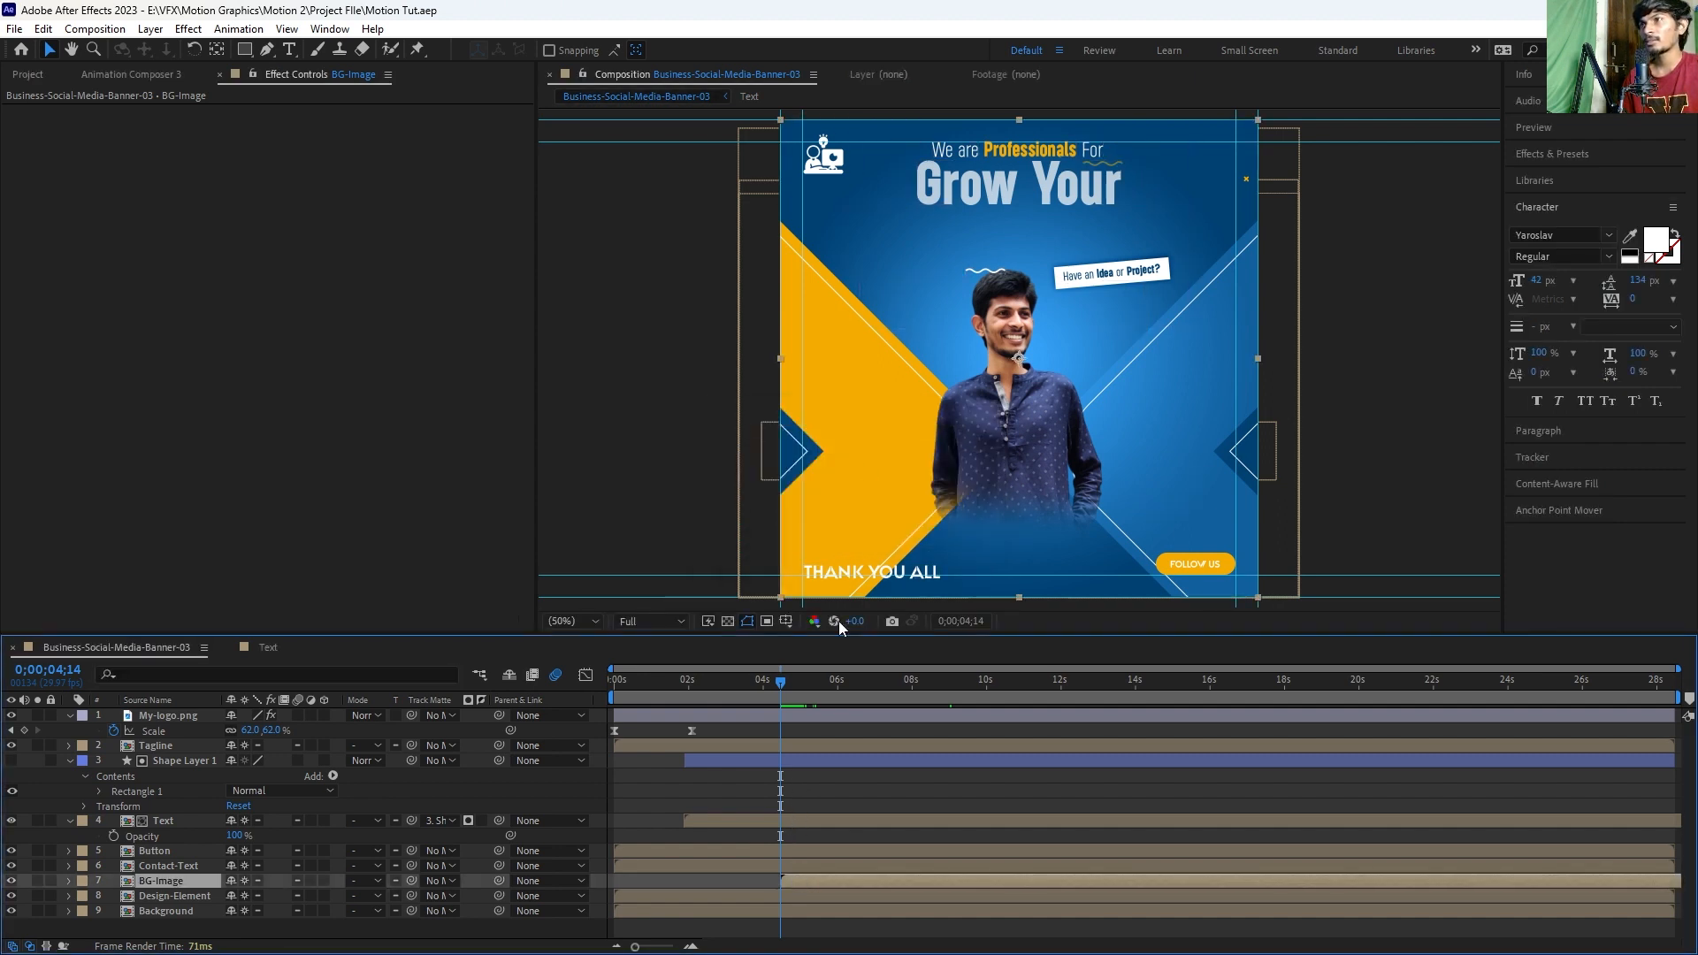
click(818, 794)
click(808, 886)
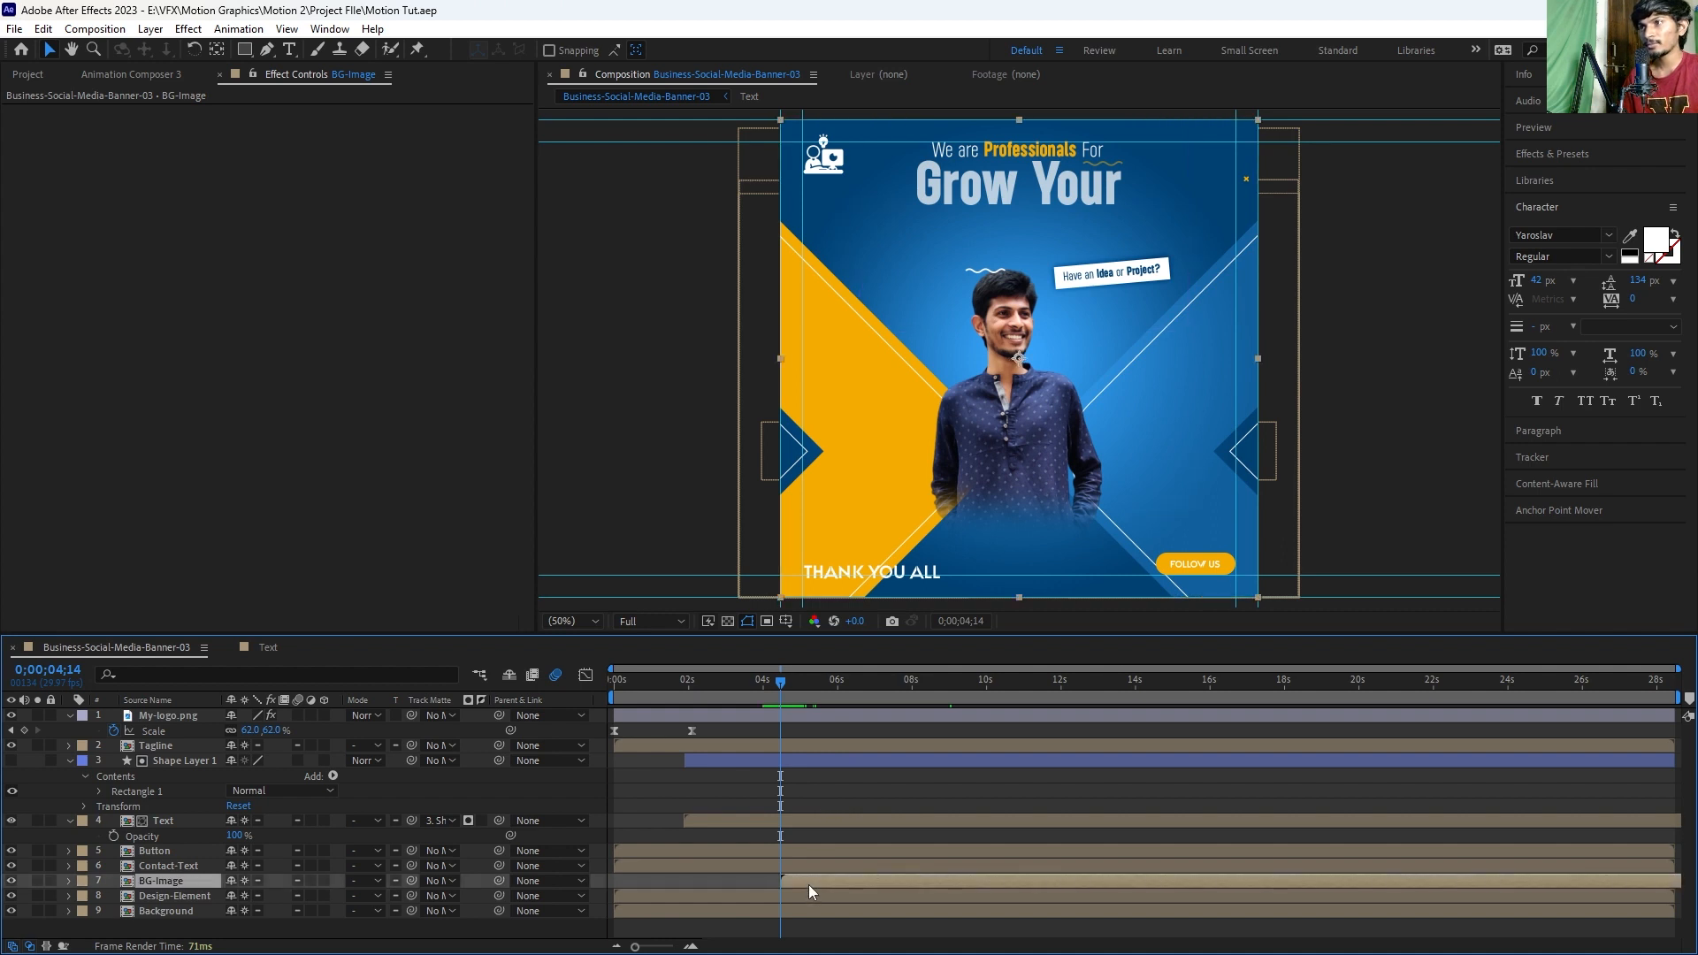
double_click(808, 883)
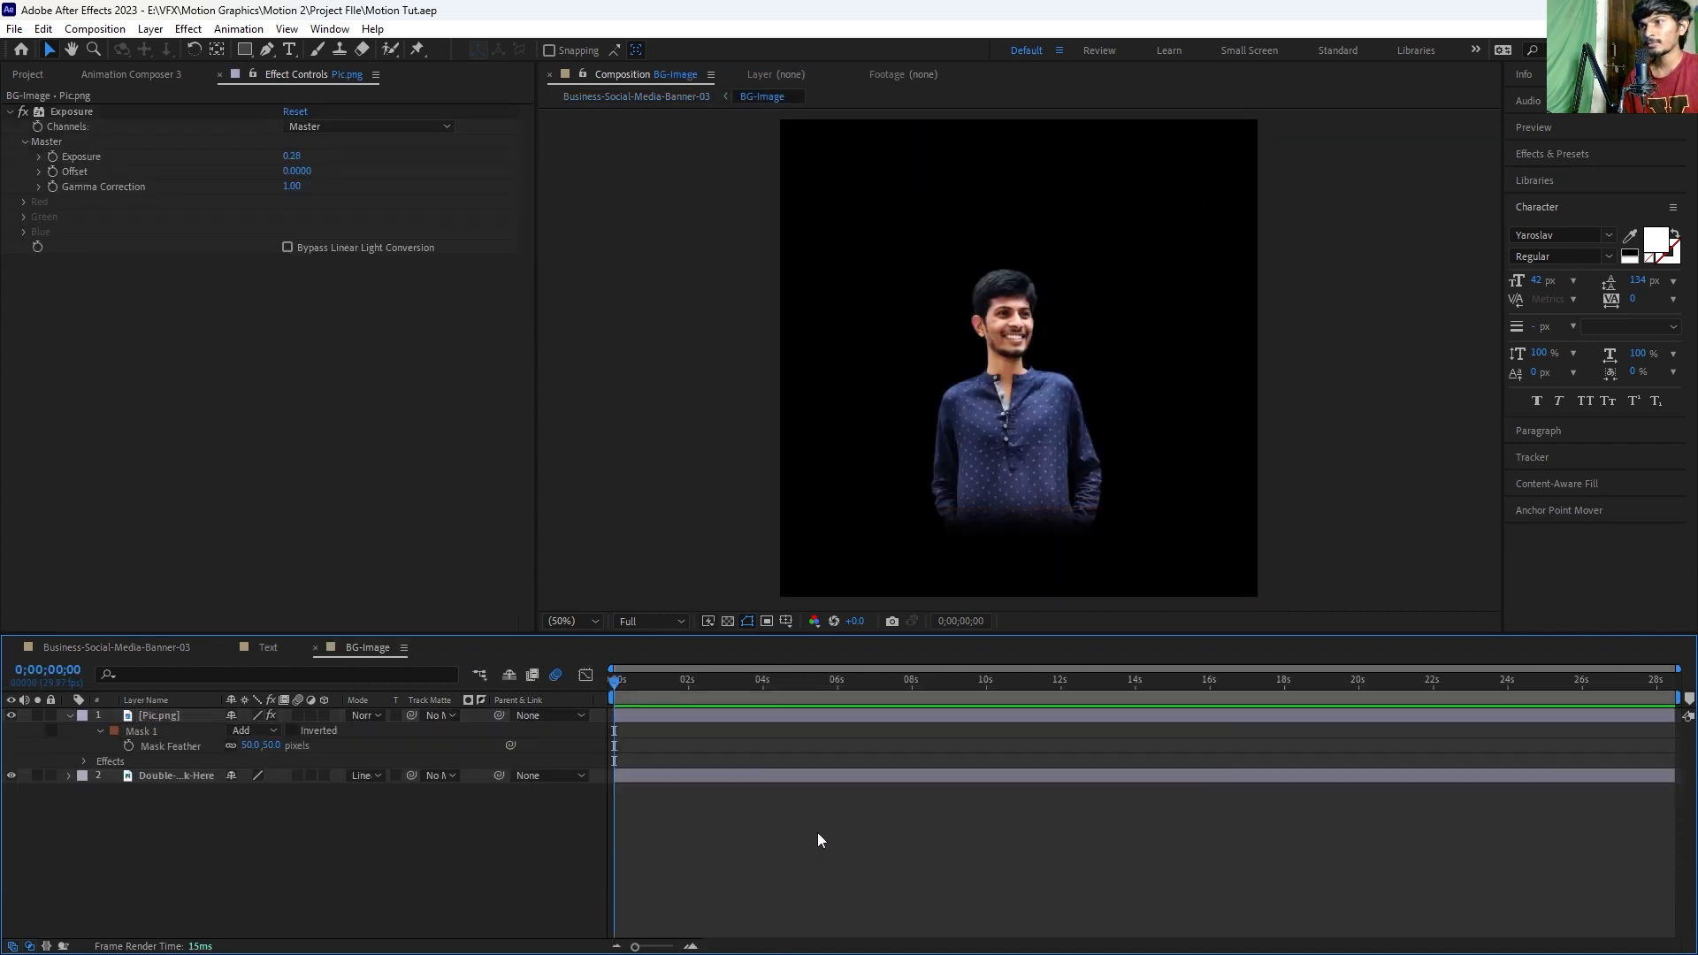
click(787, 774)
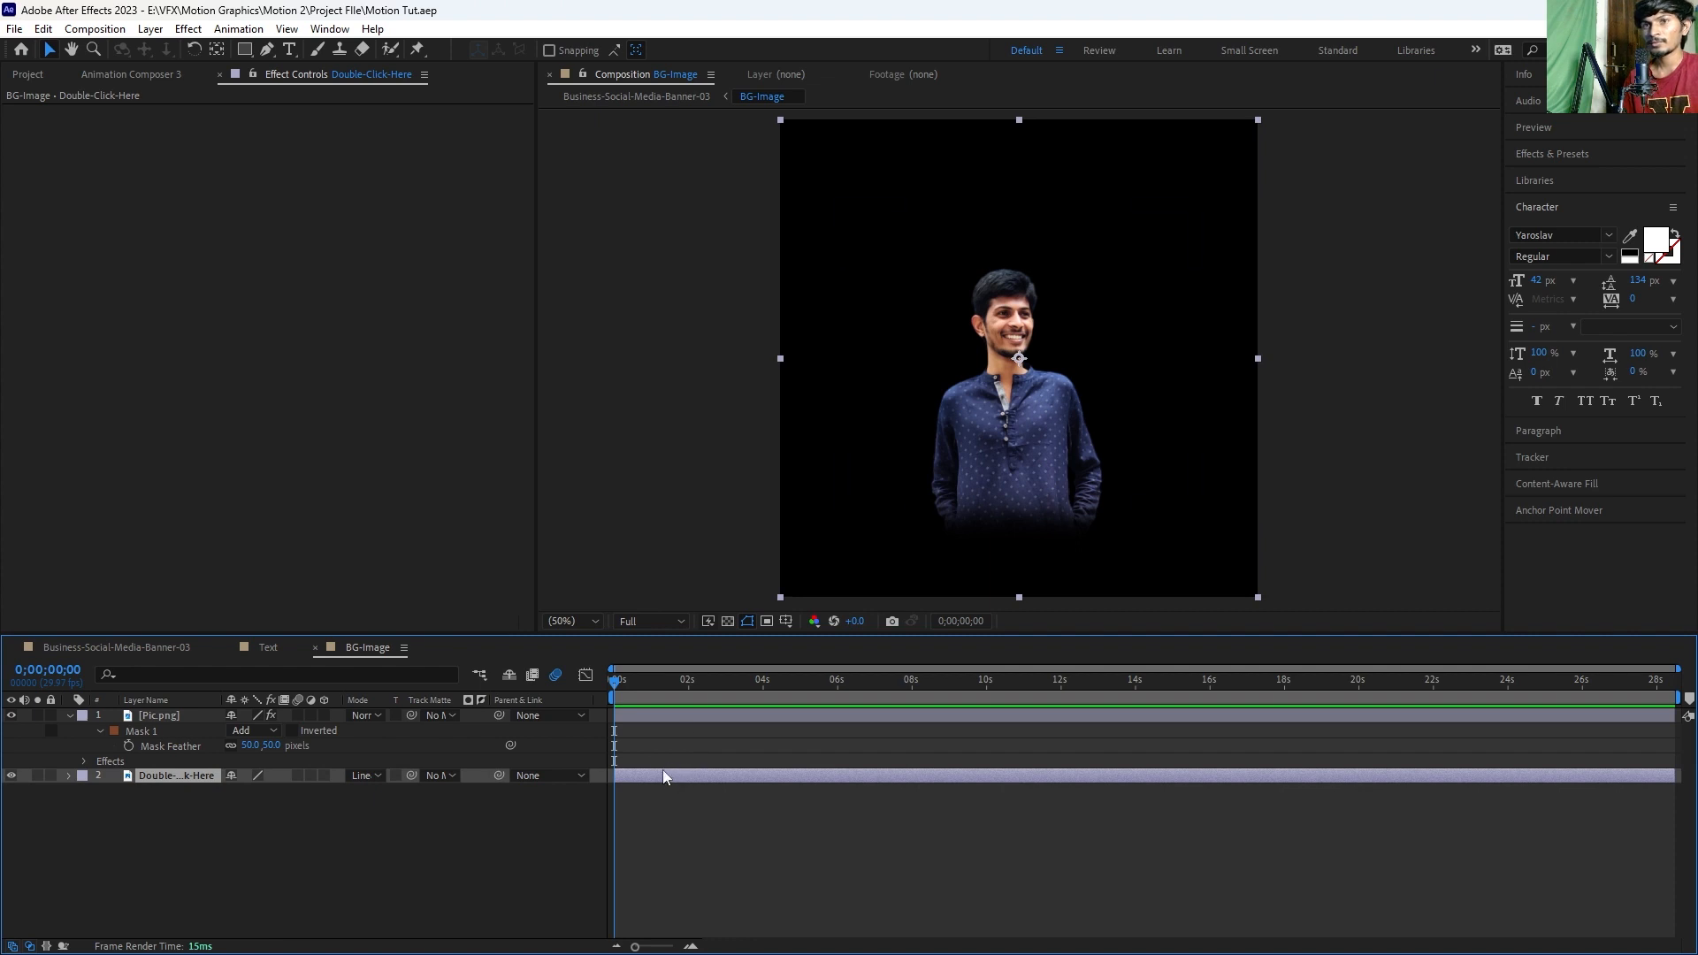
key(Delete)
Step: Resize the BG-Image composition to 877 x 877 px with the aspect ratio locked to 1:1
click(642, 725)
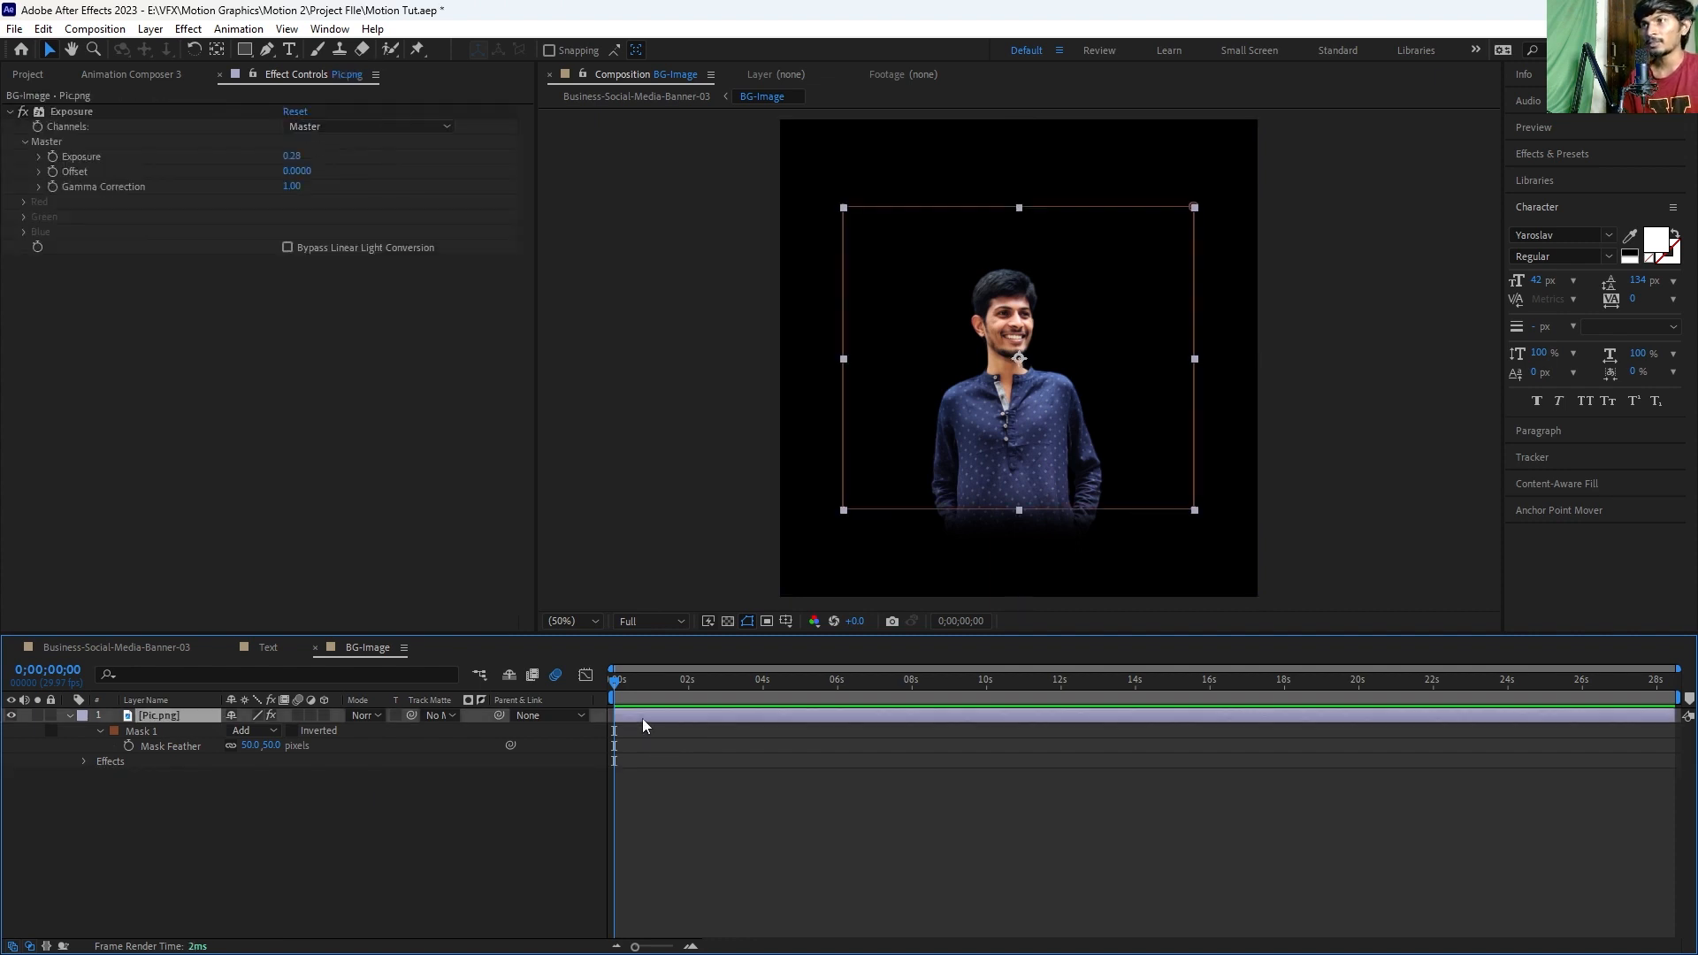
key(ctrl+k)
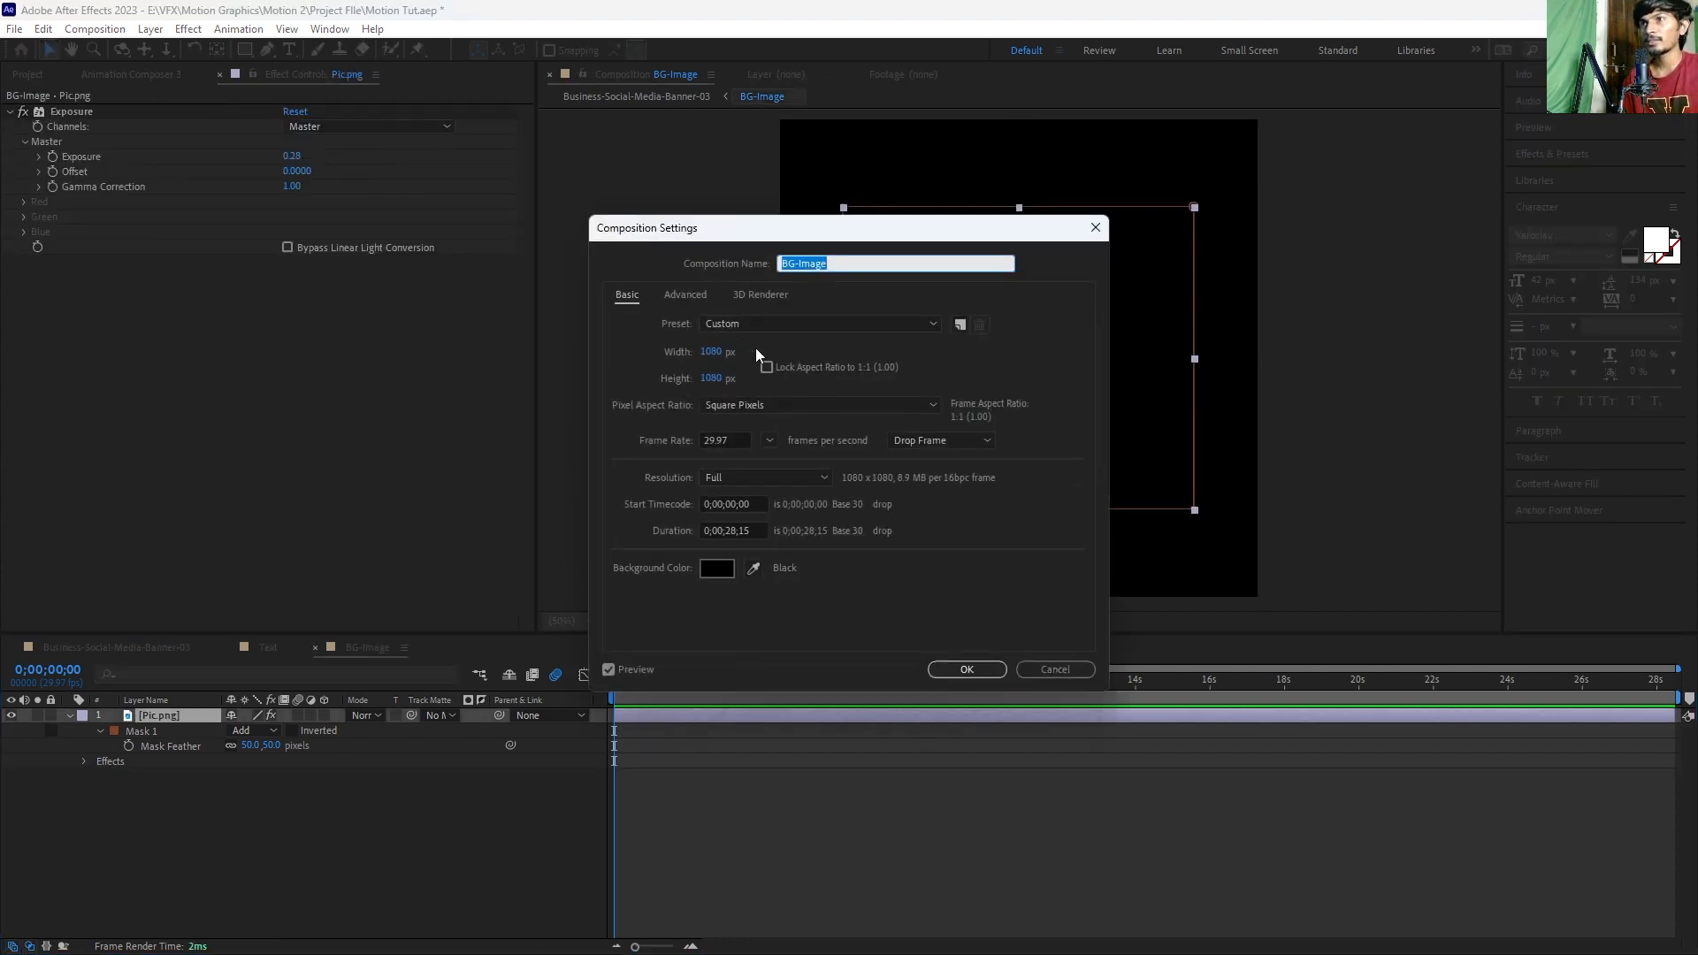
click(766, 367)
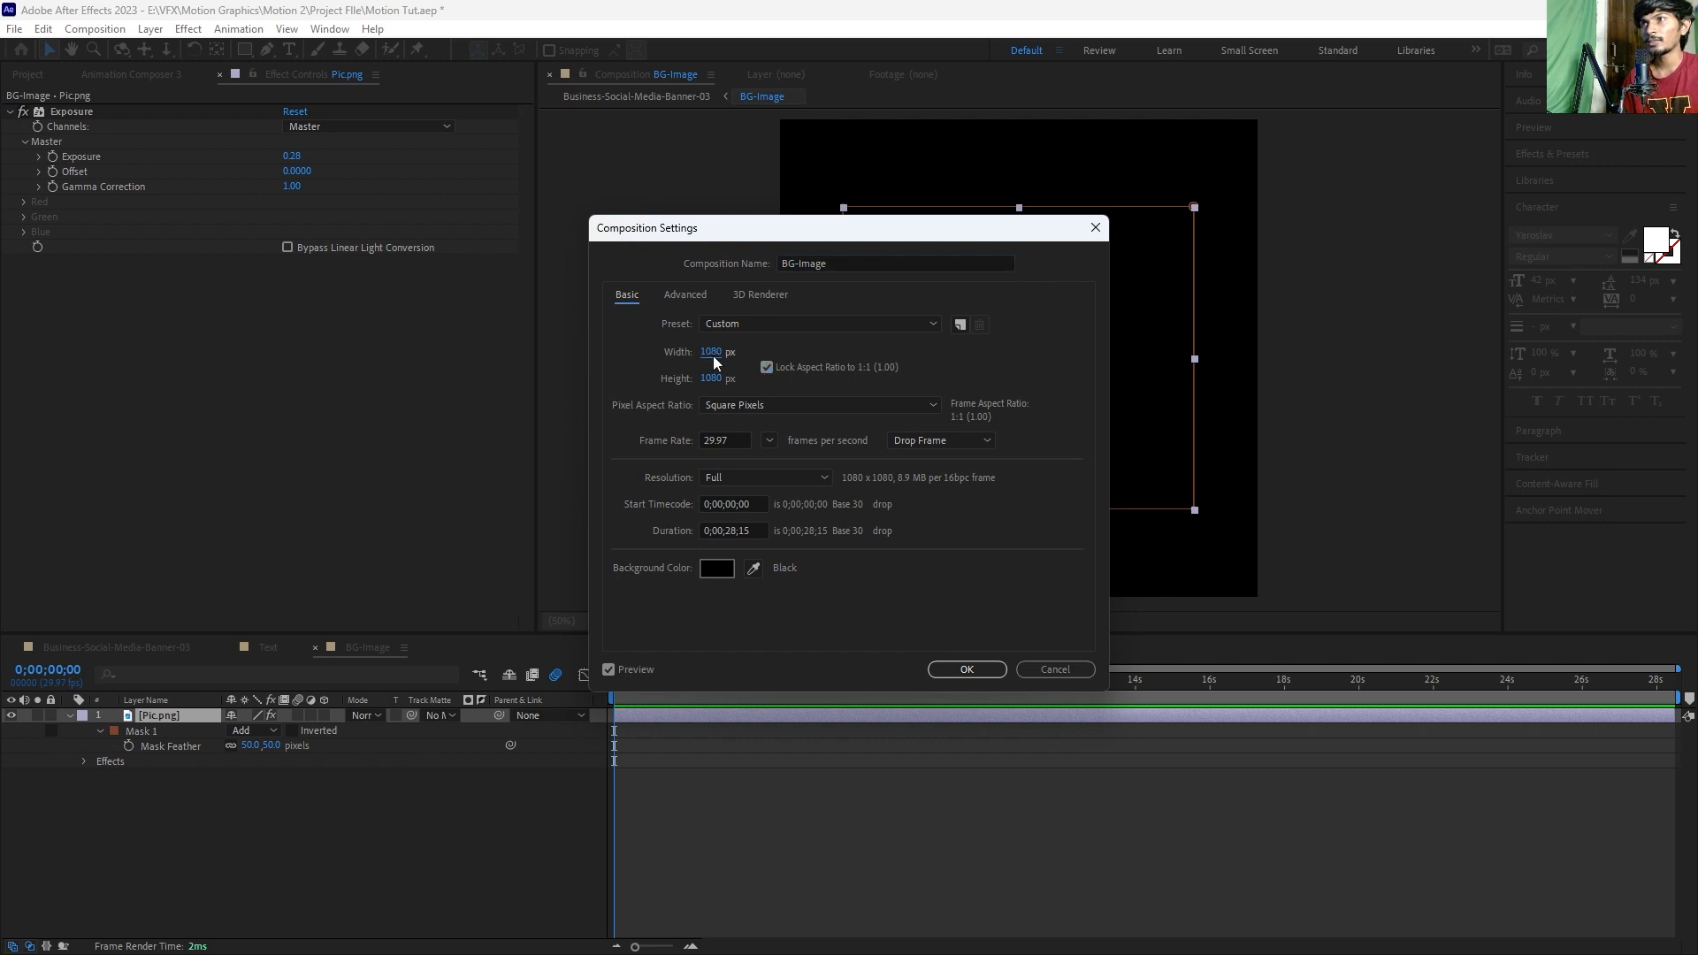
drag(677, 355, 625, 356)
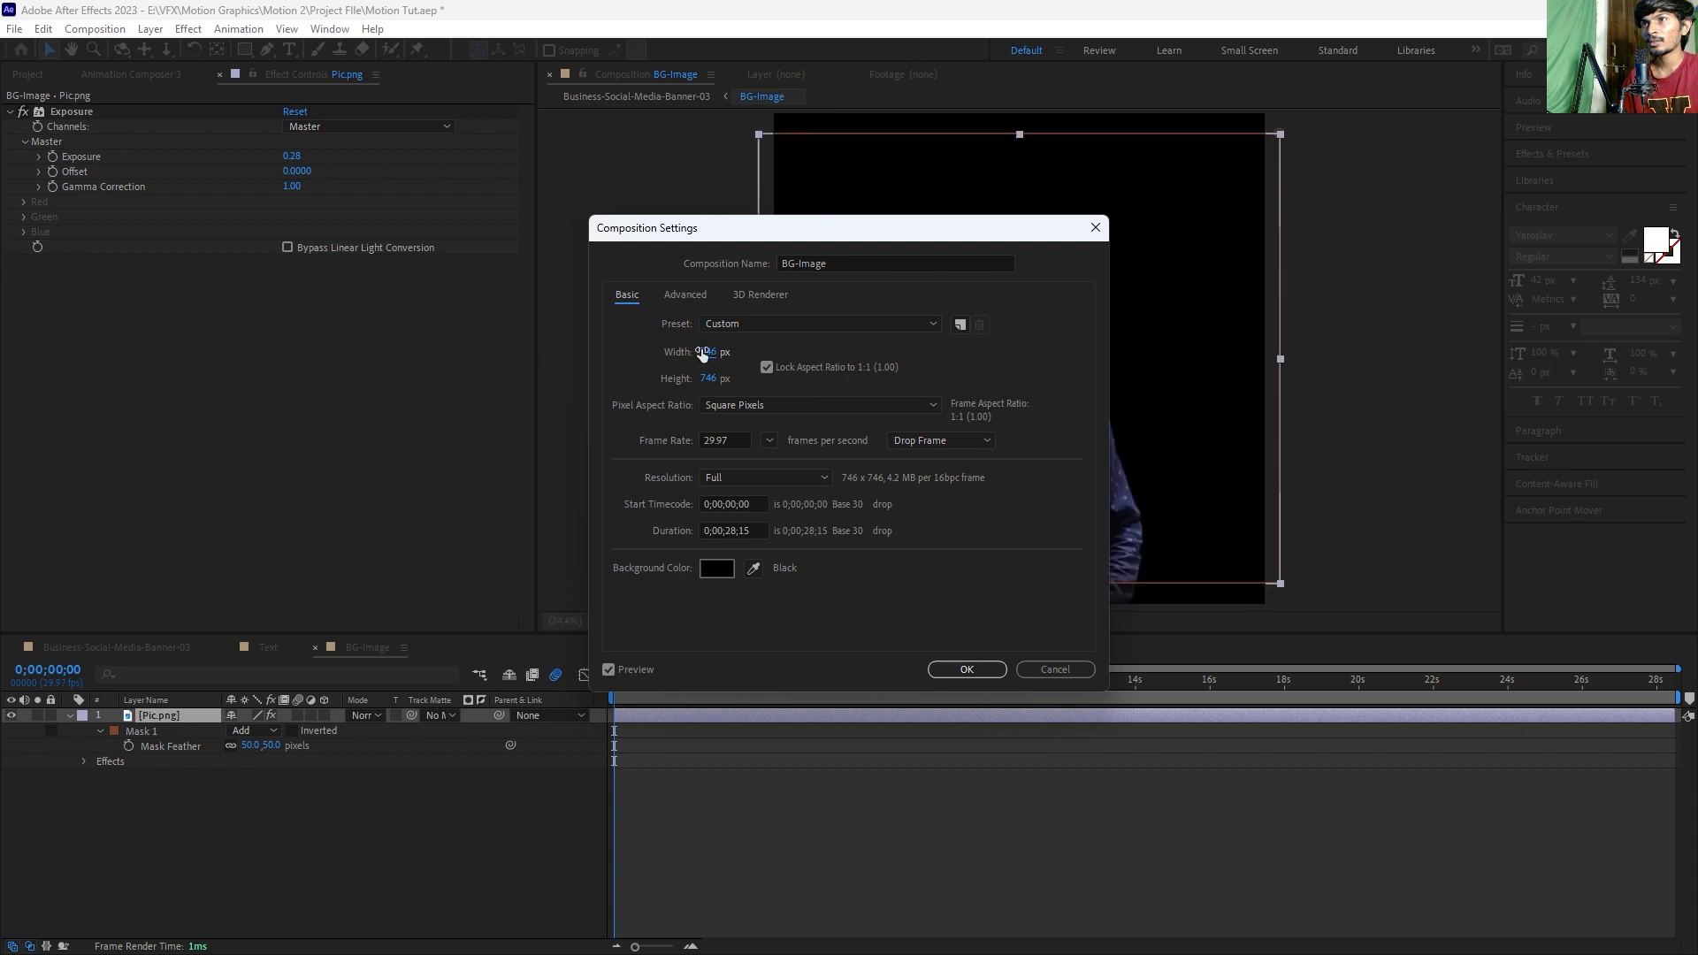
drag(683, 232, 1322, 276)
drag(1390, 392, 1462, 390)
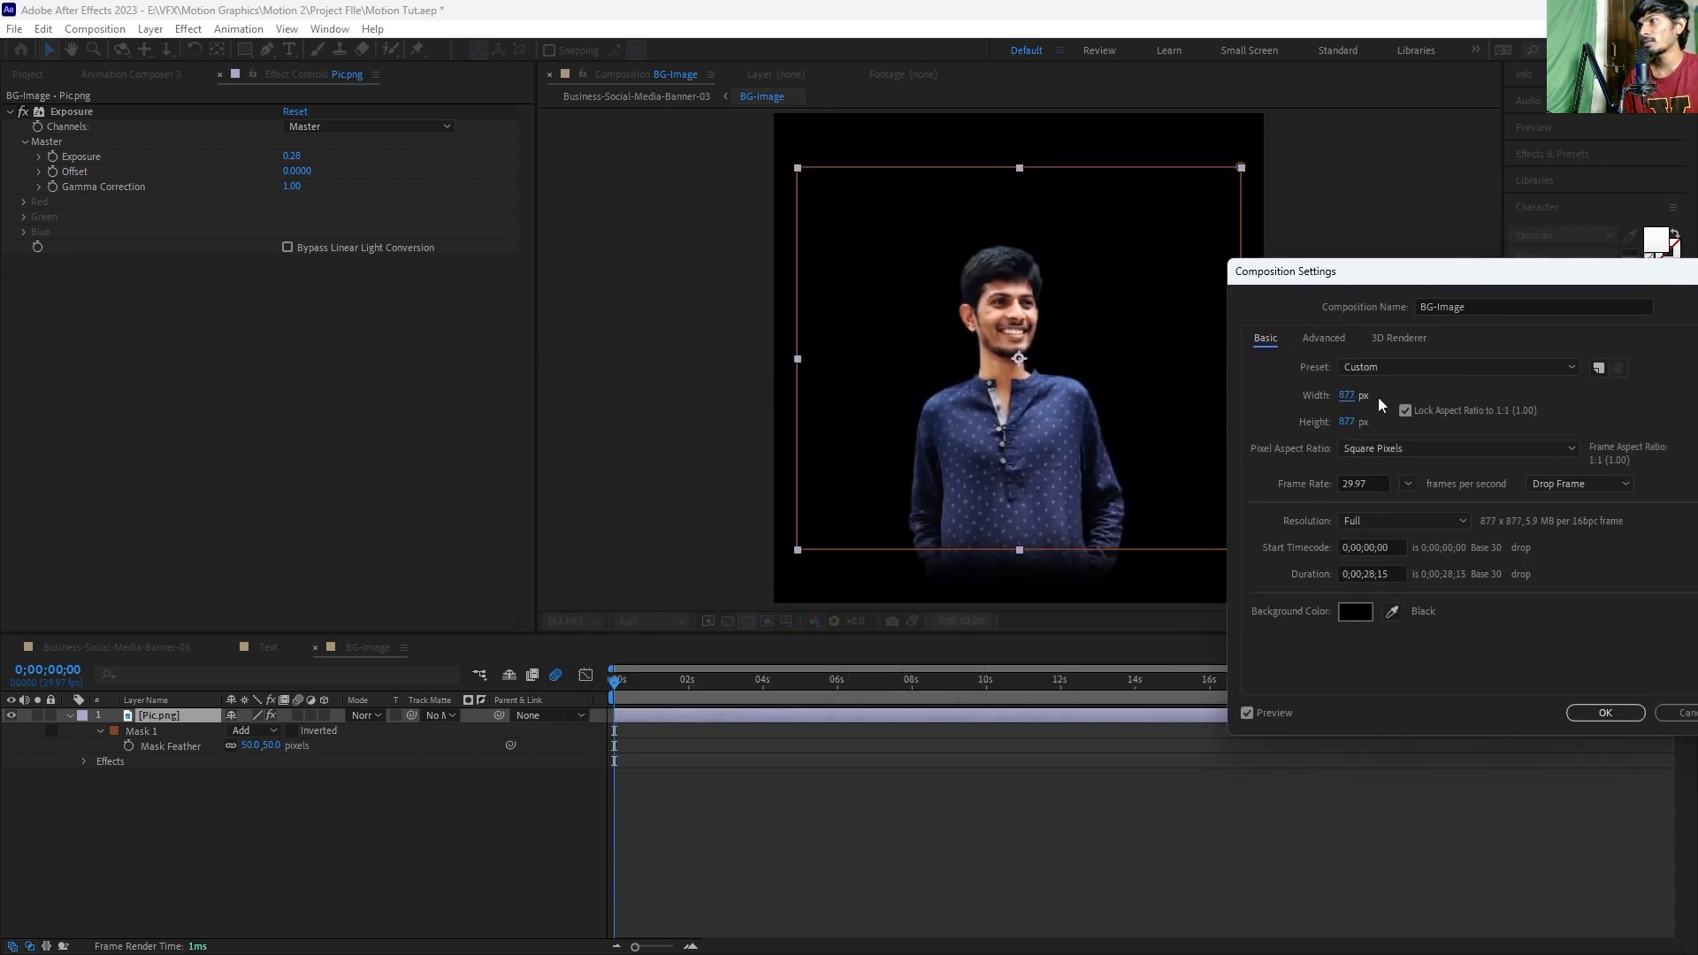
click(1604, 712)
Step: Check the Pic.png layer's position in BG-Image and compare the resized precomp with the main banner composition
click(777, 804)
click(650, 716)
key(p)
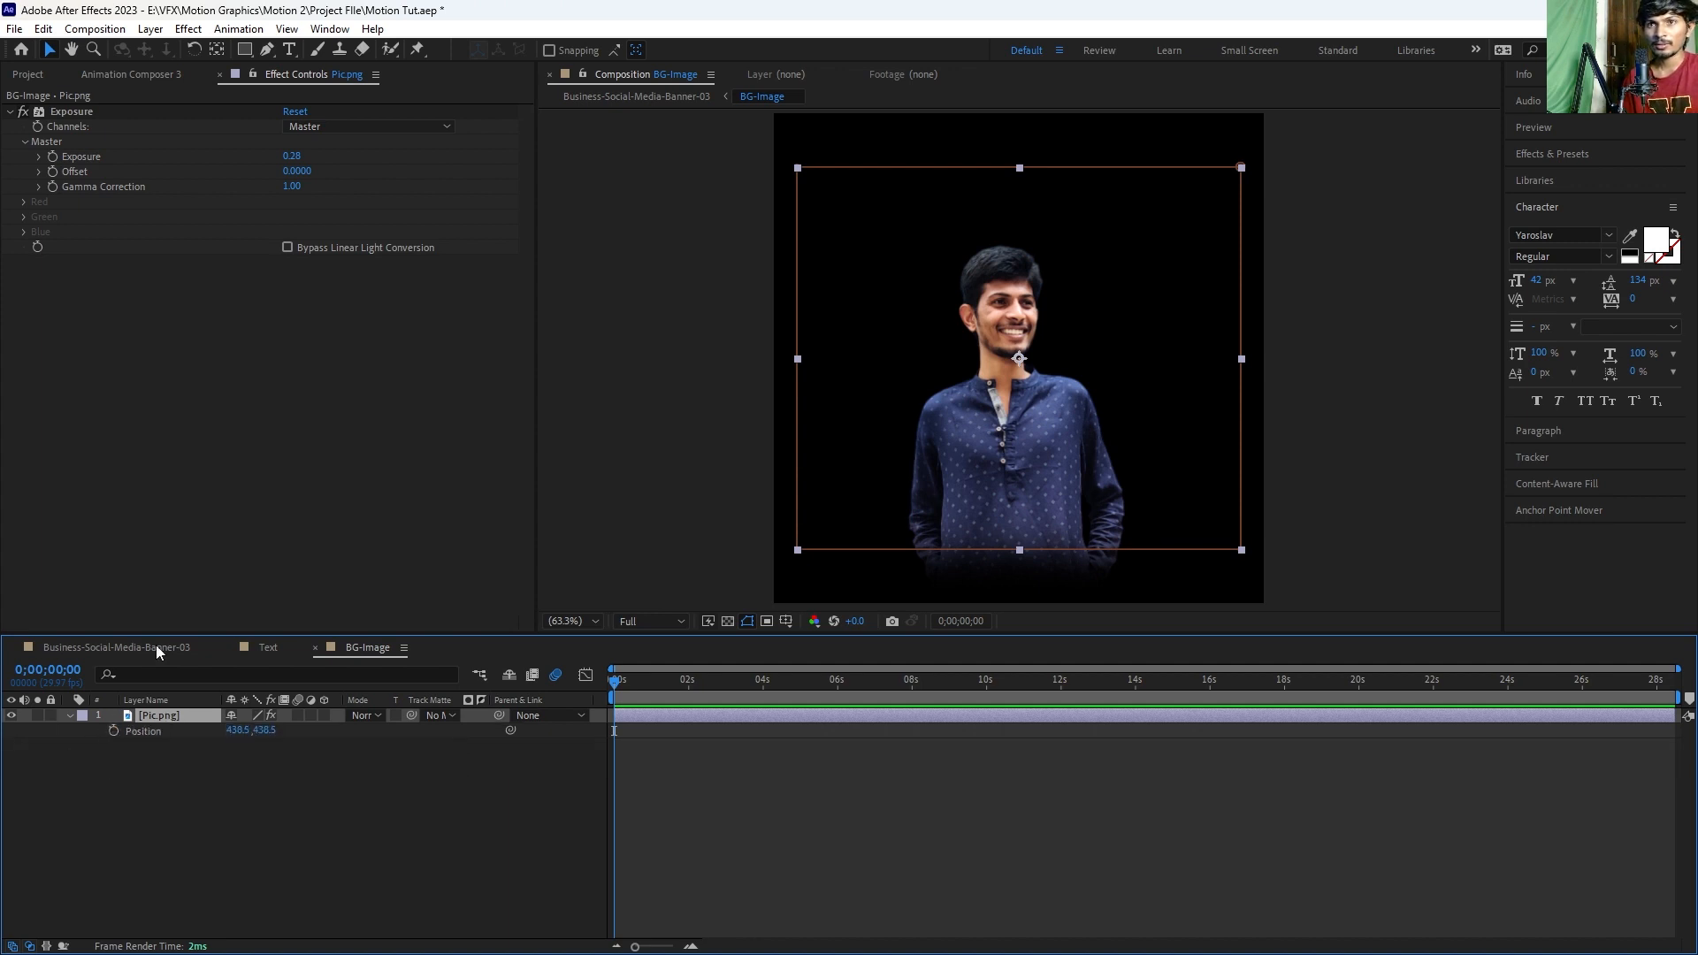
click(128, 649)
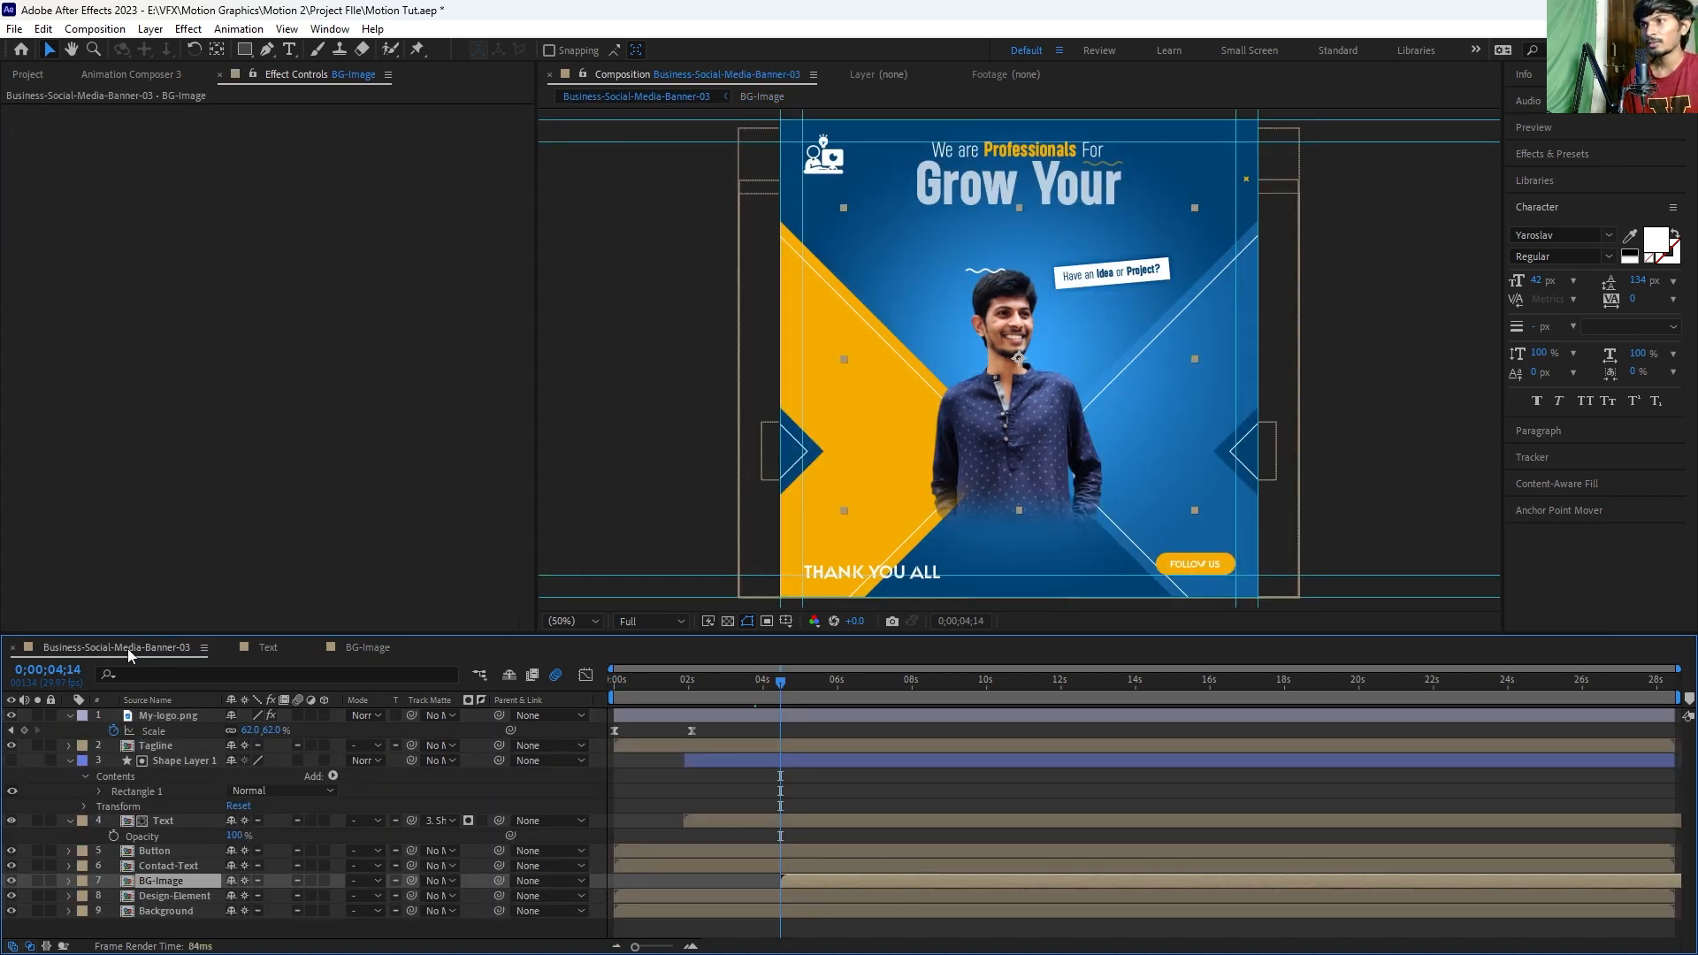
click(752, 805)
click(793, 879)
click(747, 794)
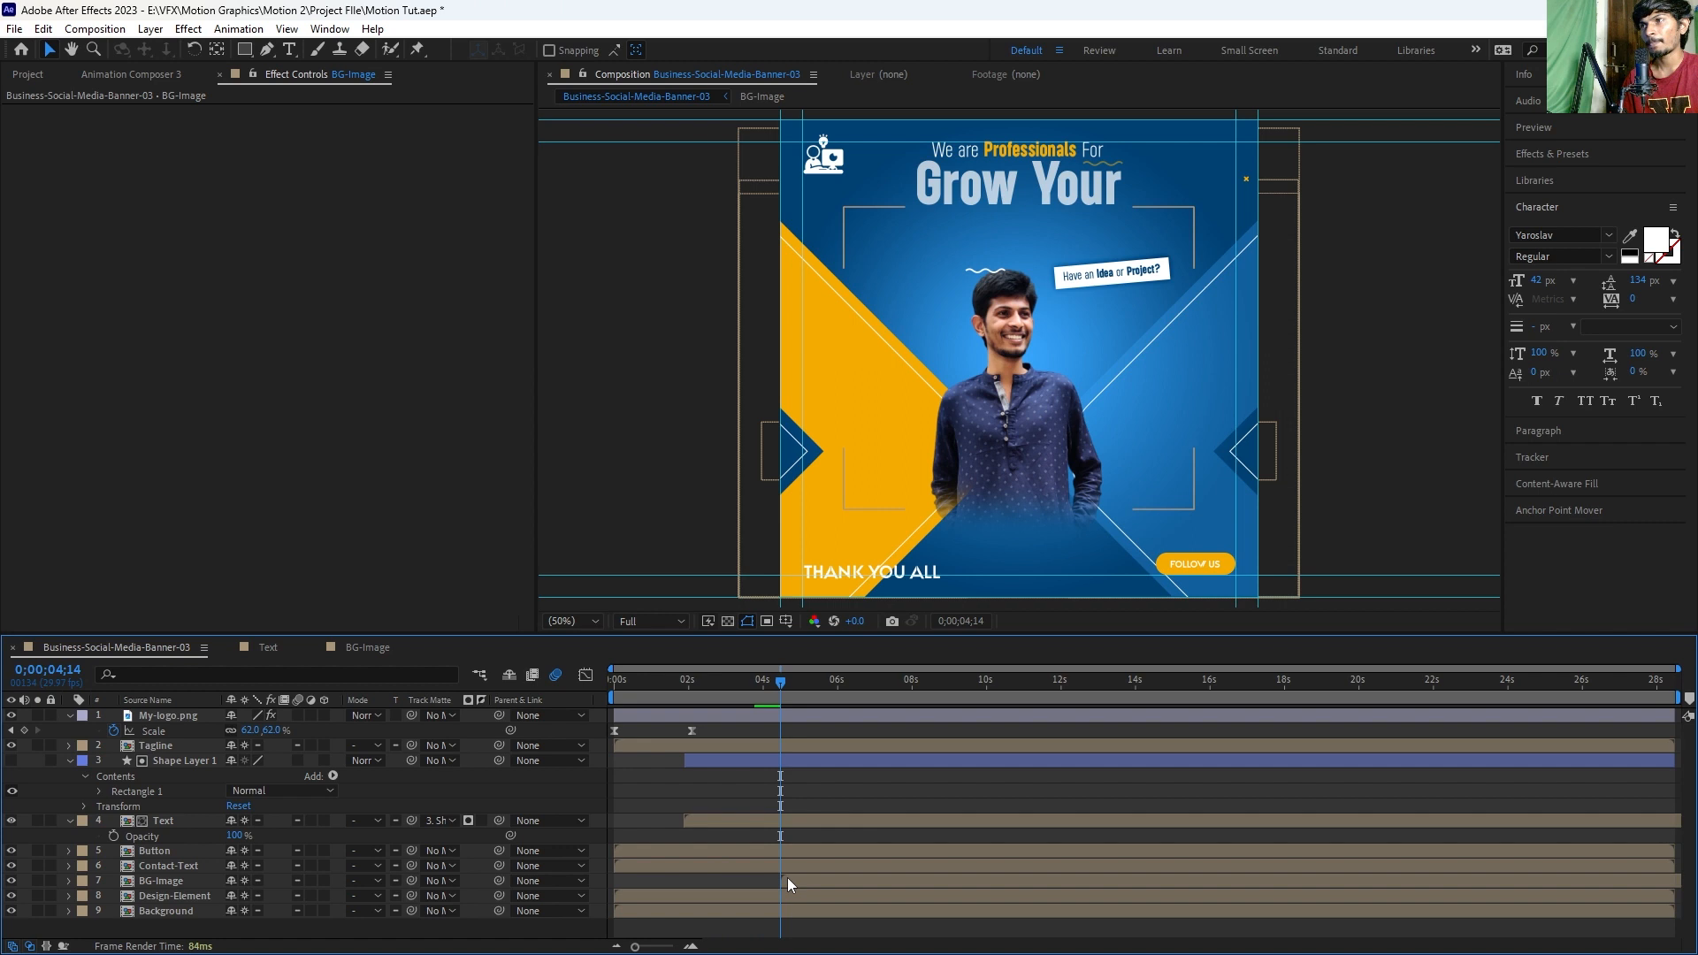
click(362, 649)
click(718, 810)
click(628, 718)
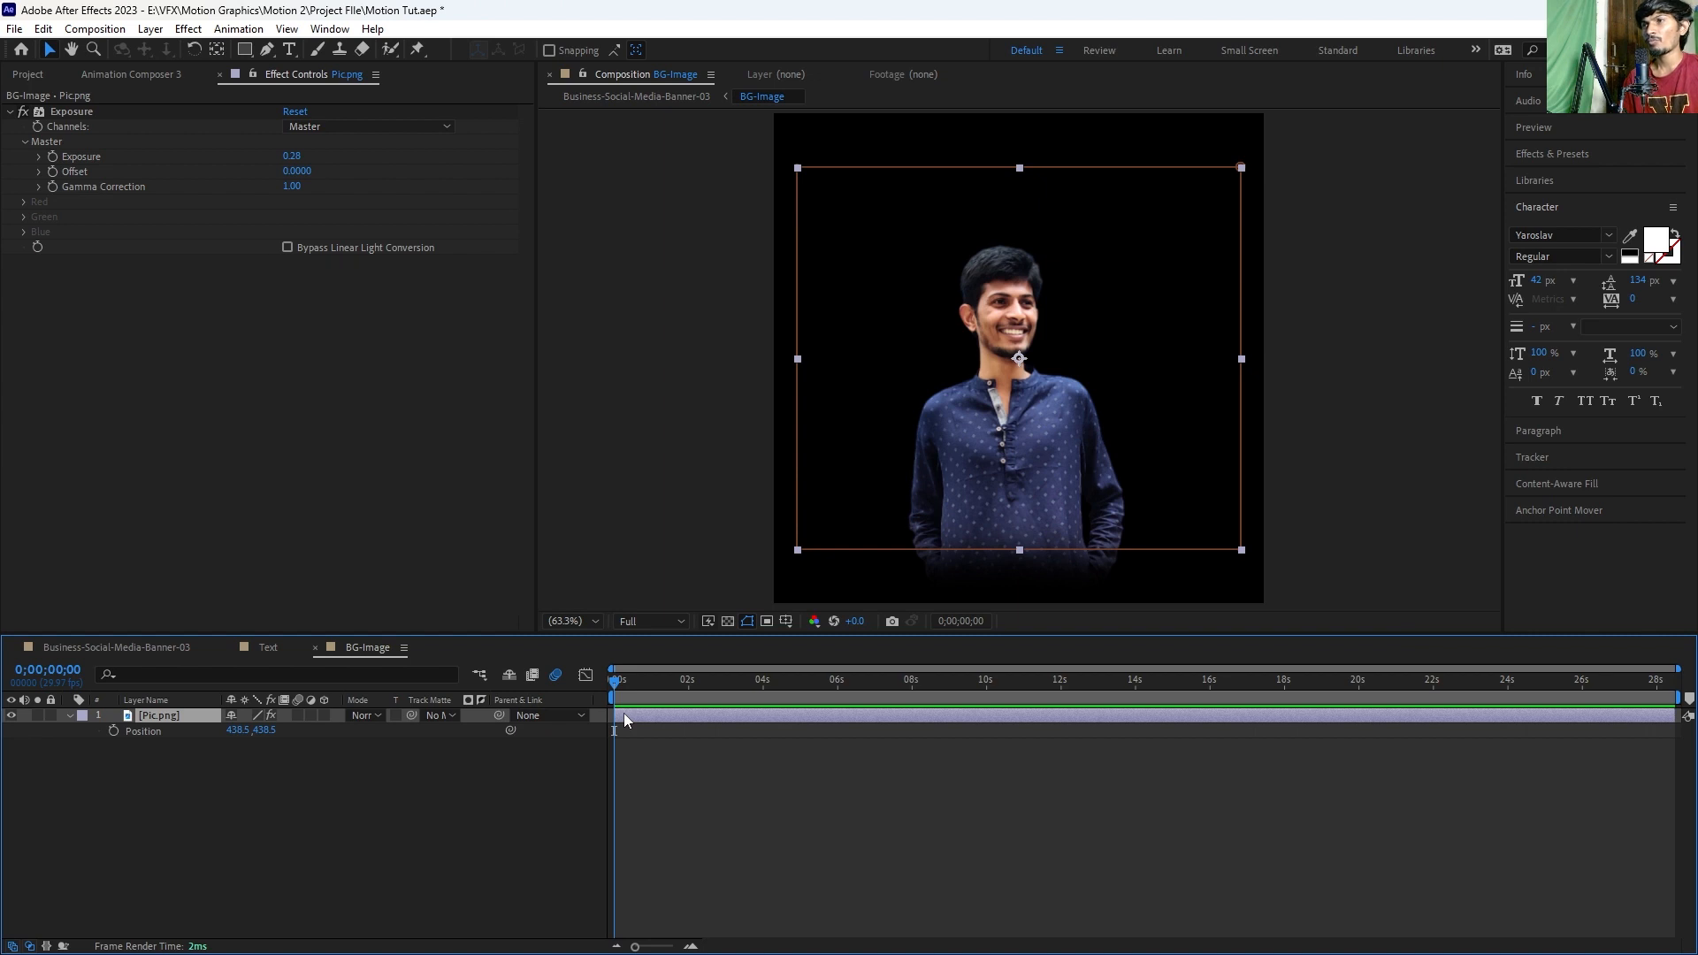
click(140, 652)
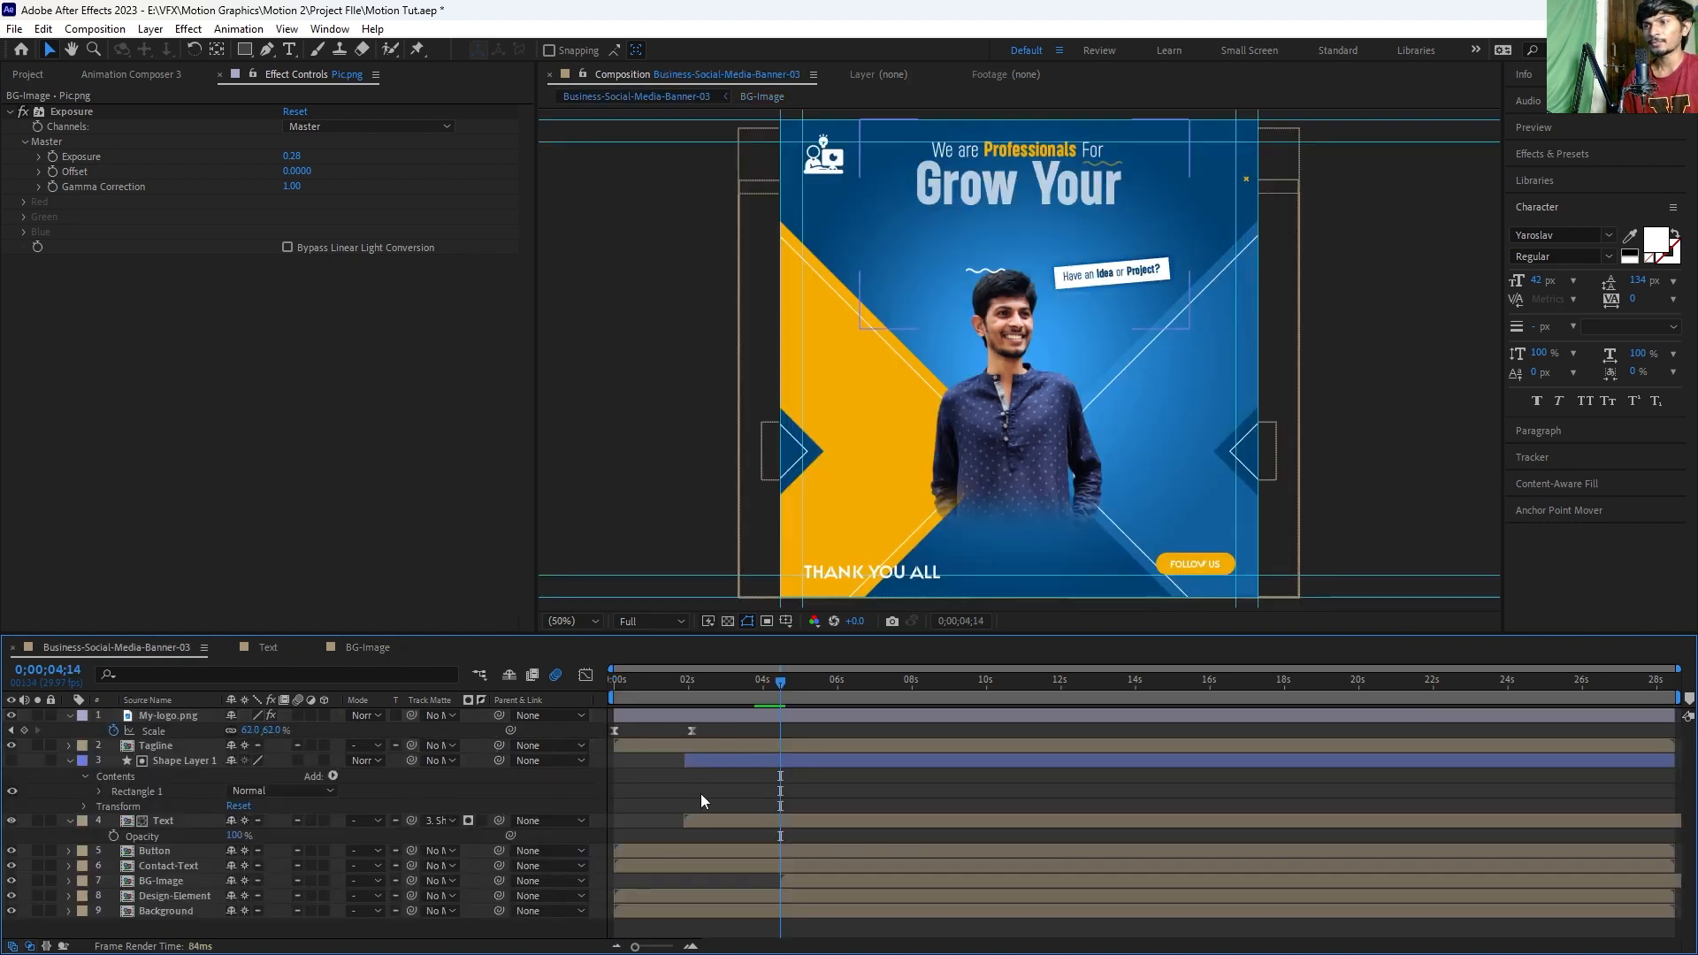
Step: Duplicate the BG-Image layer in the banner composition and use the upper copy as the lower one's track matte
click(789, 882)
click(809, 925)
click(807, 880)
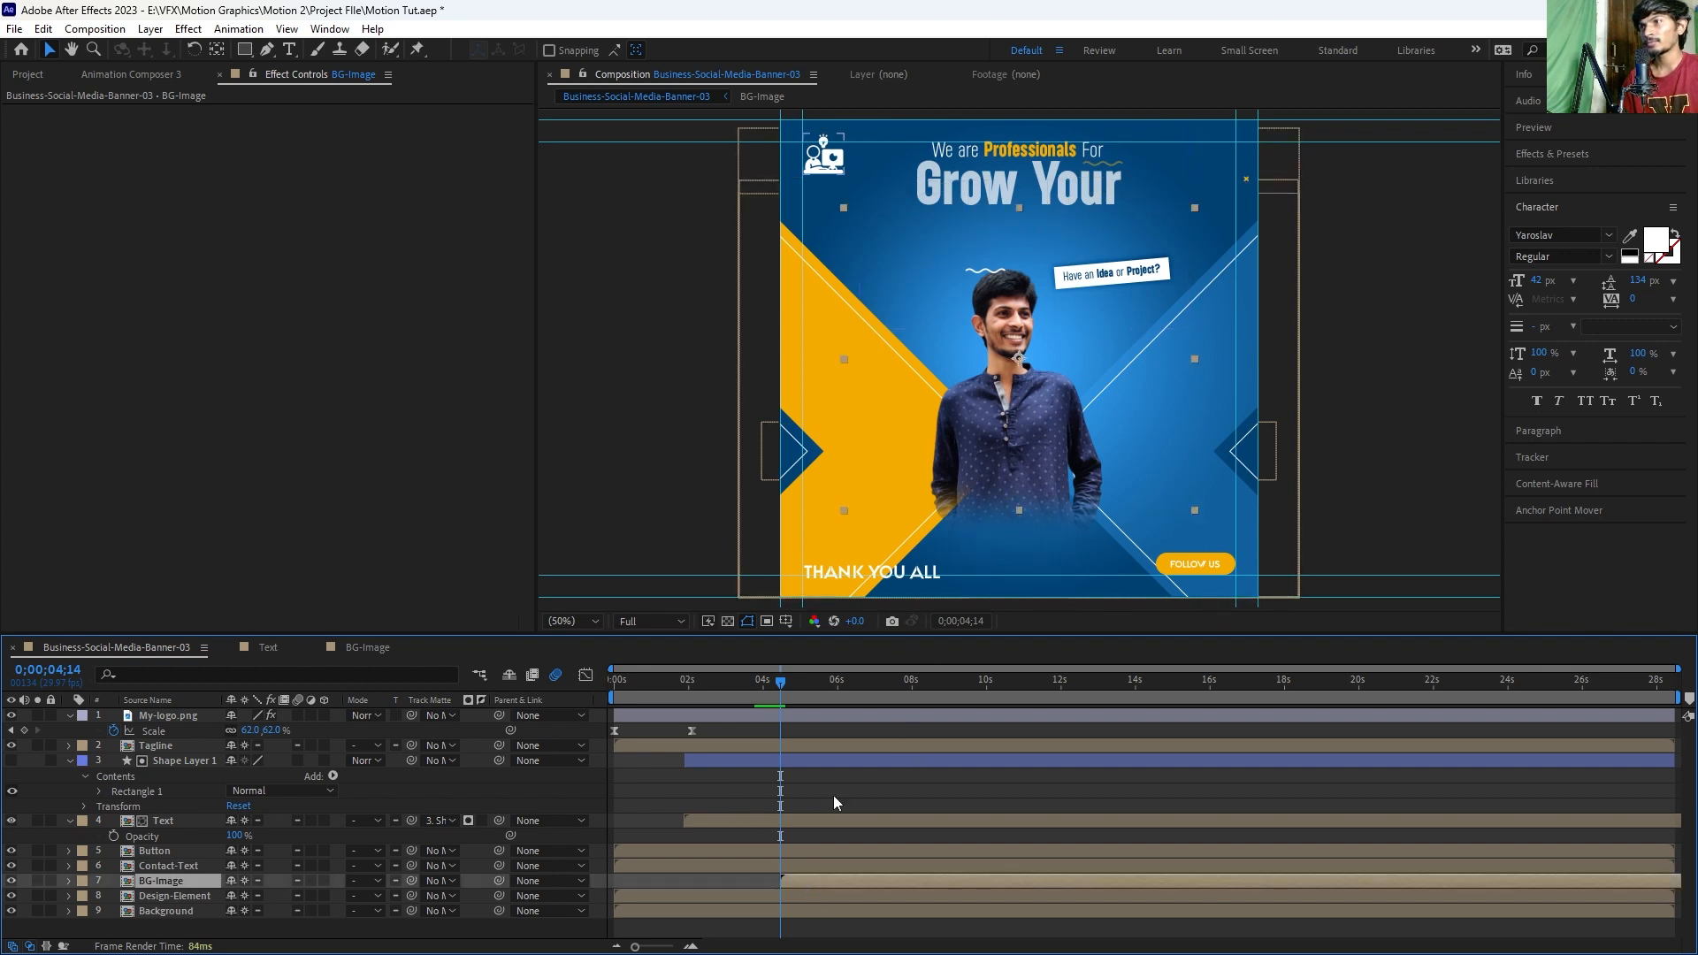
click(808, 799)
click(812, 881)
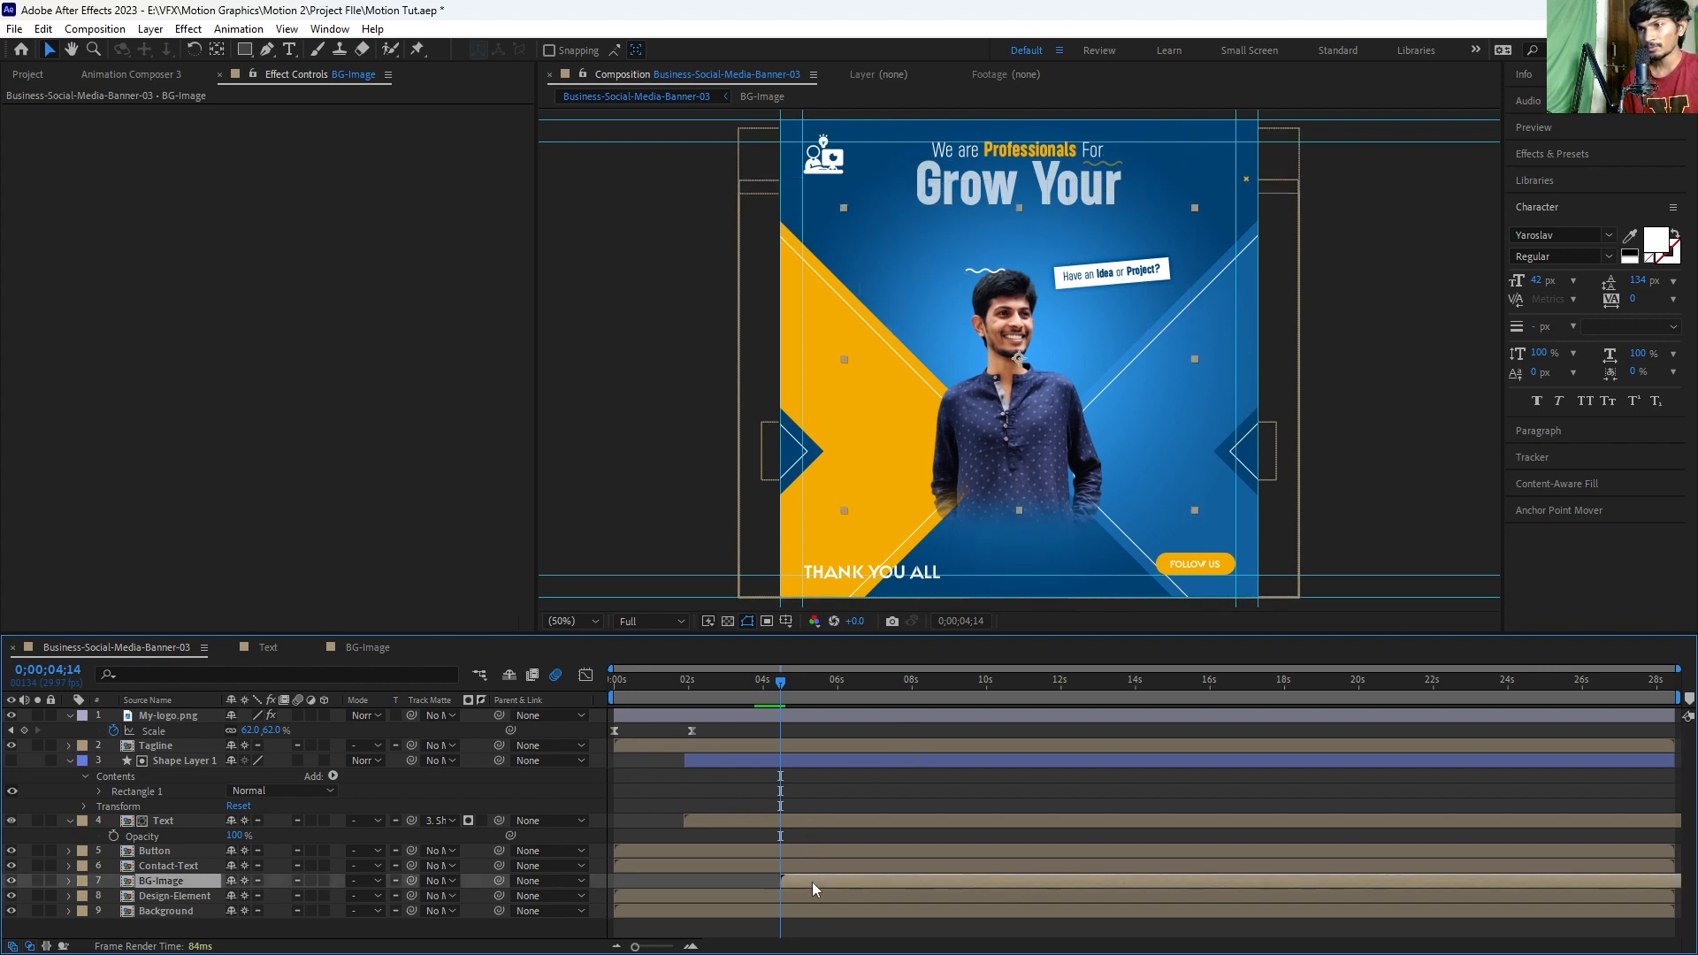
key(ctrl+d)
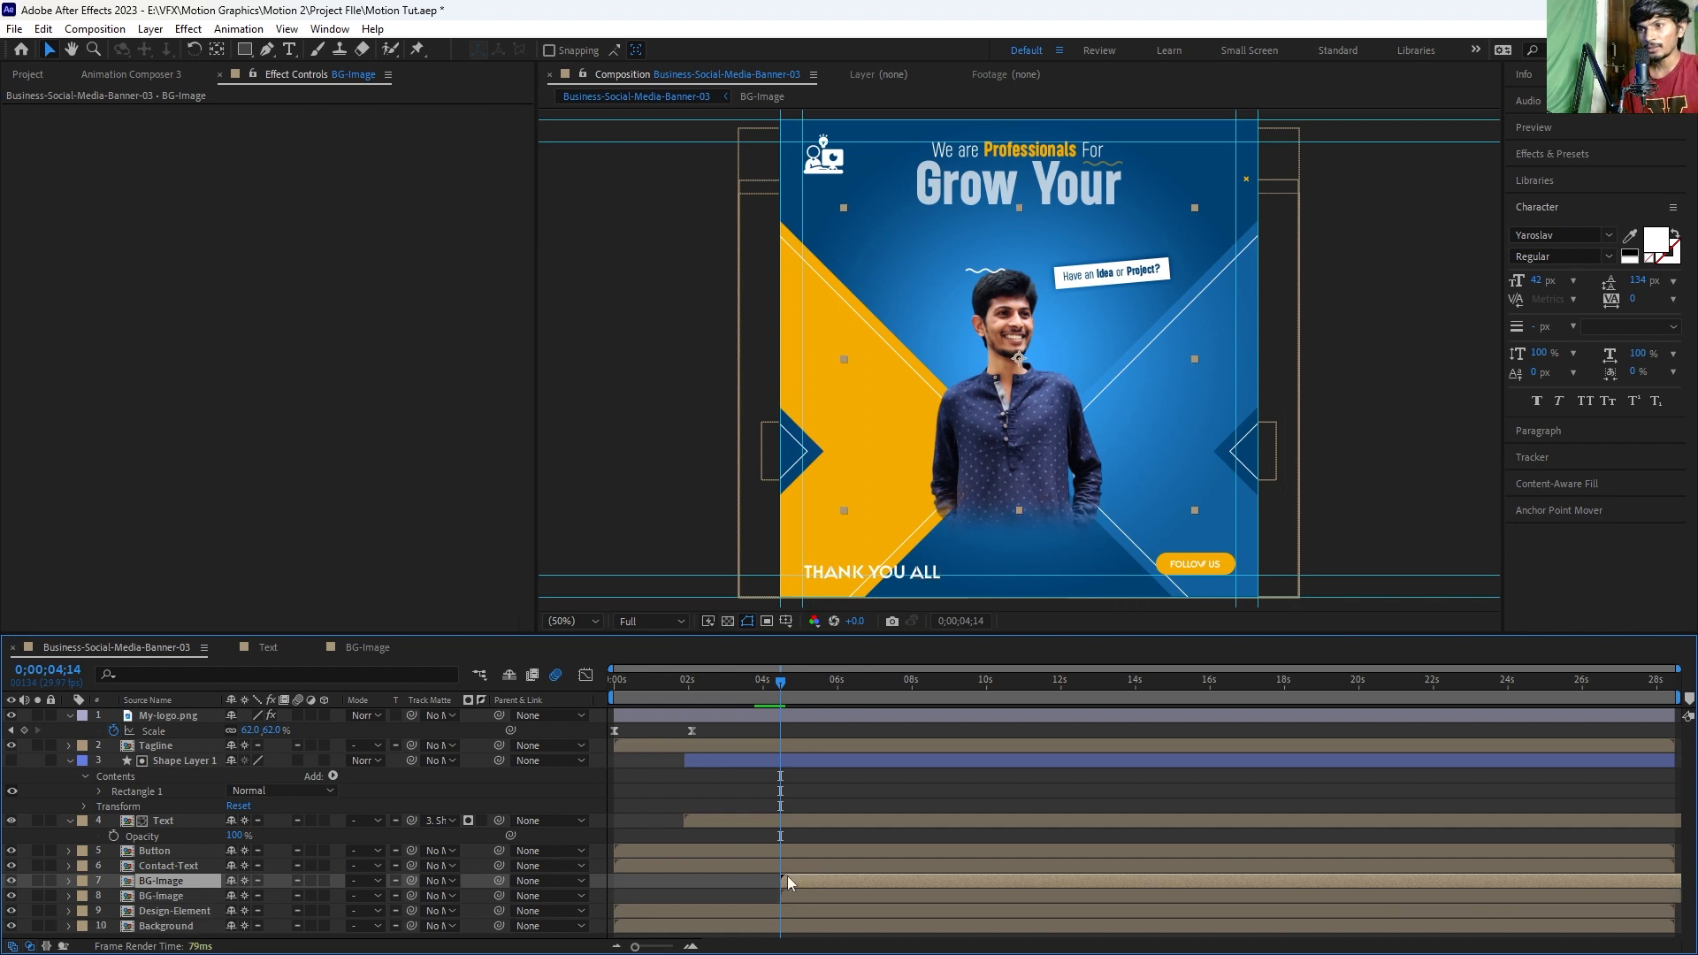
click(792, 895)
drag(389, 889, 292, 879)
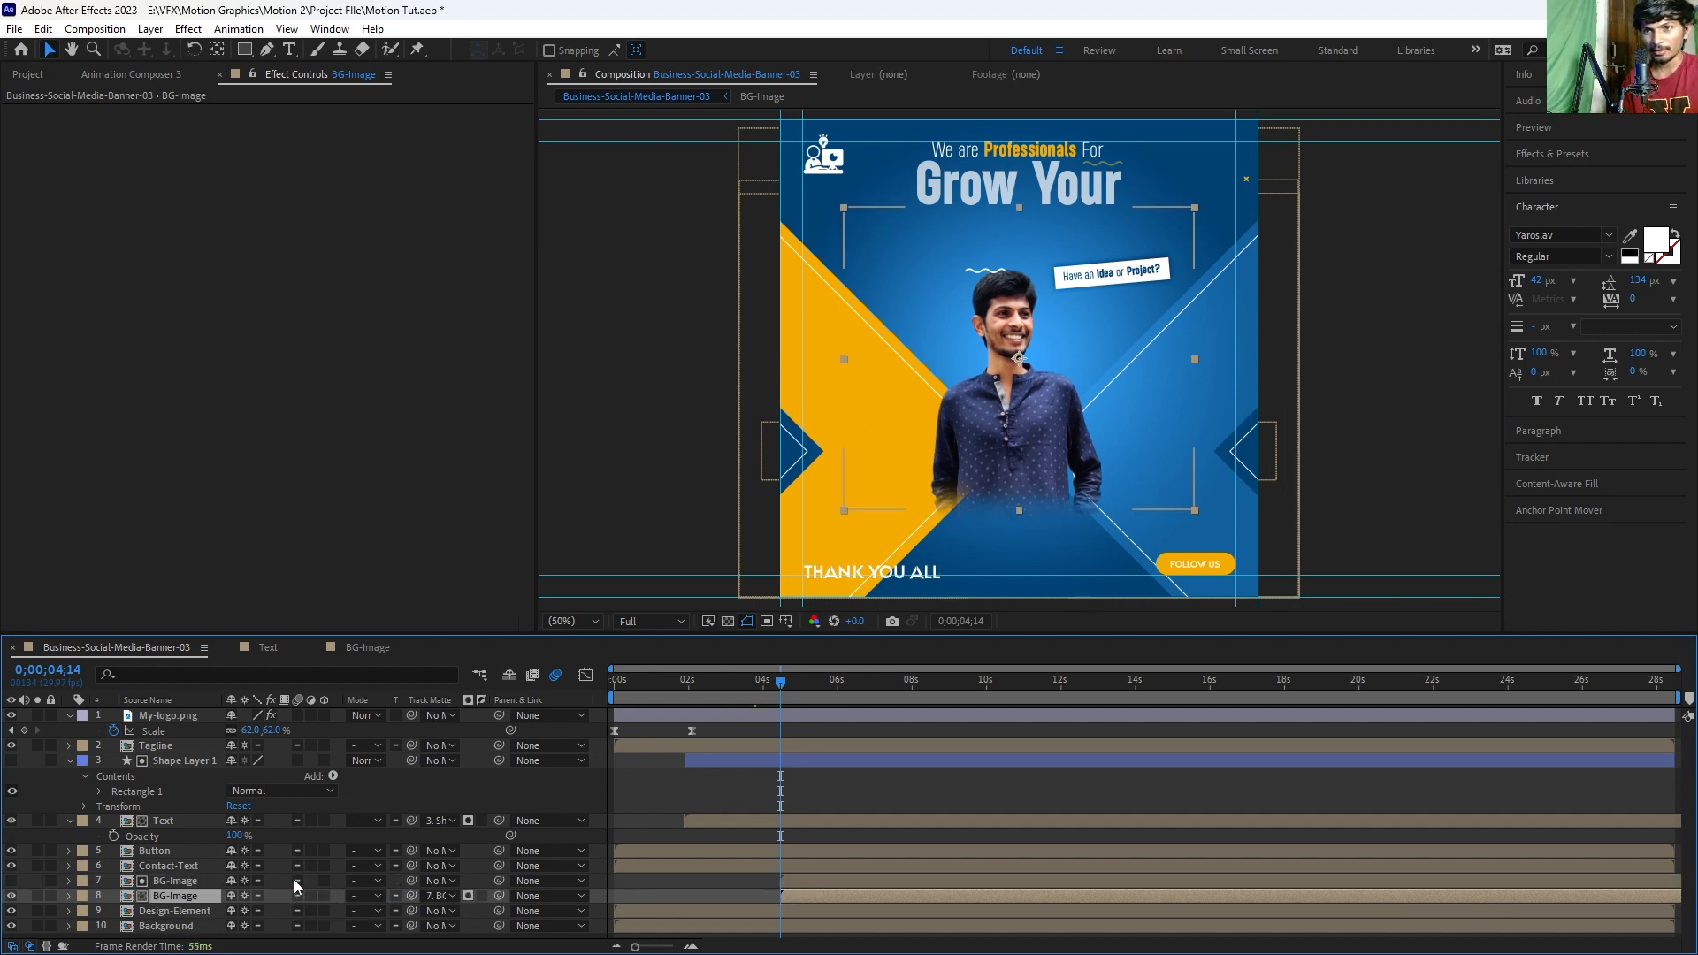
Step: Add Position keyframes to the upper BG-Image copy at 0;00;04;14 and at about 7 seconds
click(801, 881)
key(p)
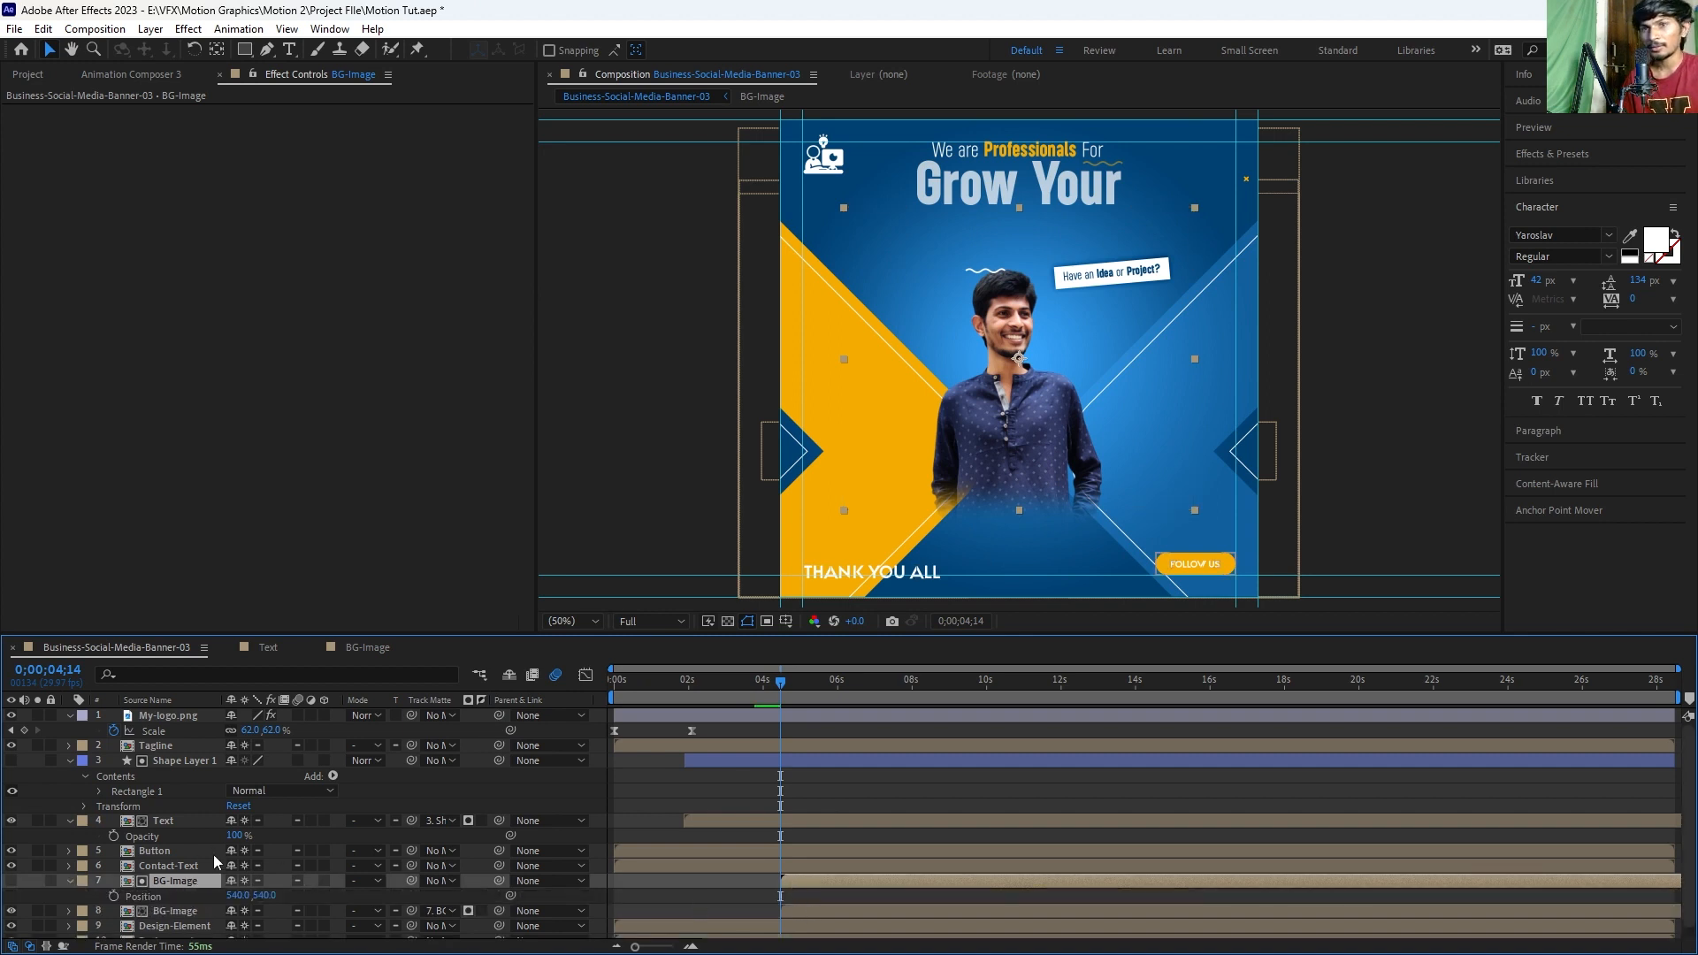
click(113, 896)
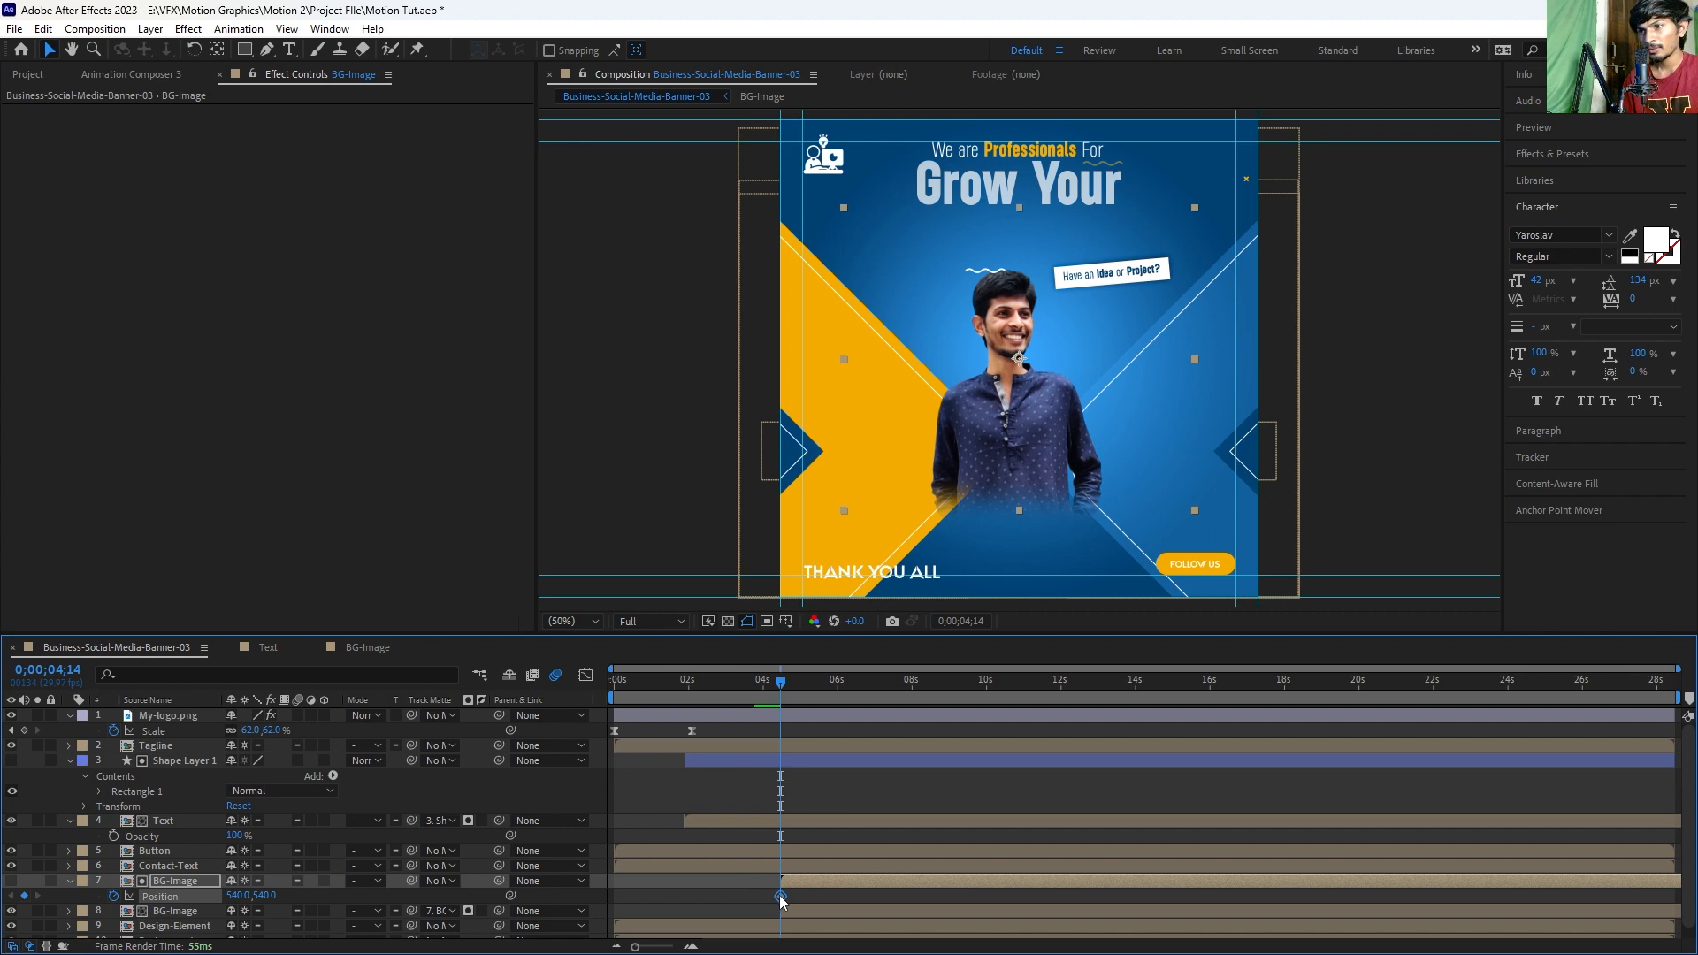
drag(781, 897, 874, 899)
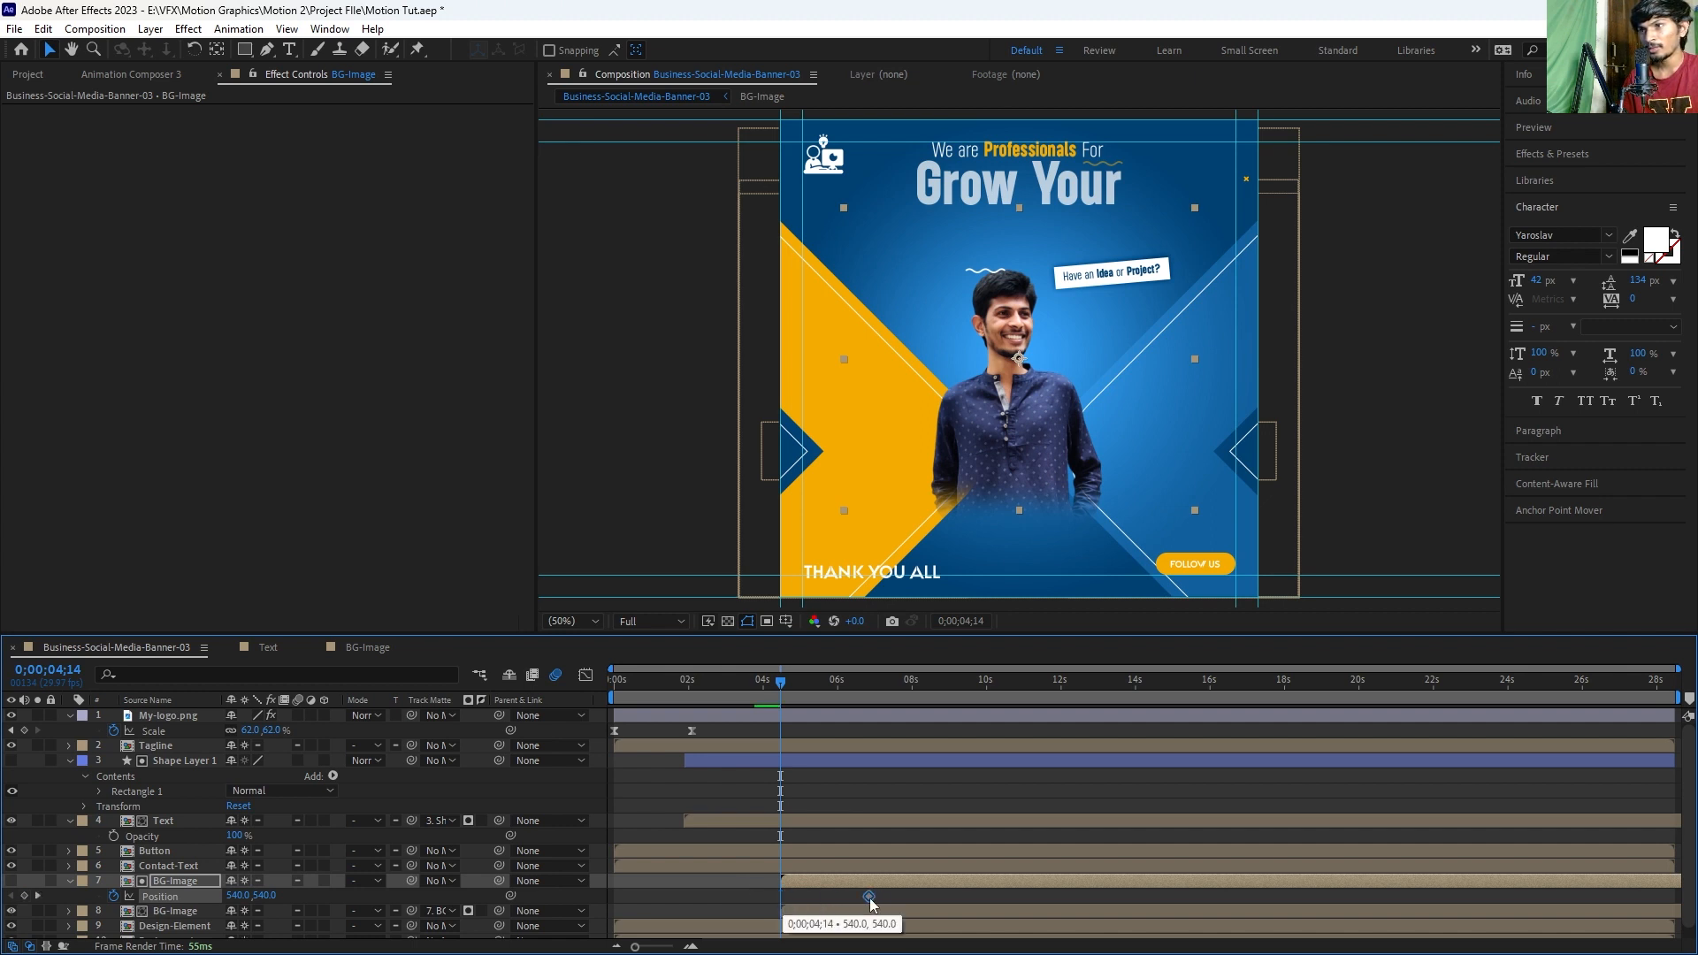
click(24, 896)
Step: Lower the upper BG-Image copy at its first Position keyframe to 540, 1180, below the visible portrait
click(803, 883)
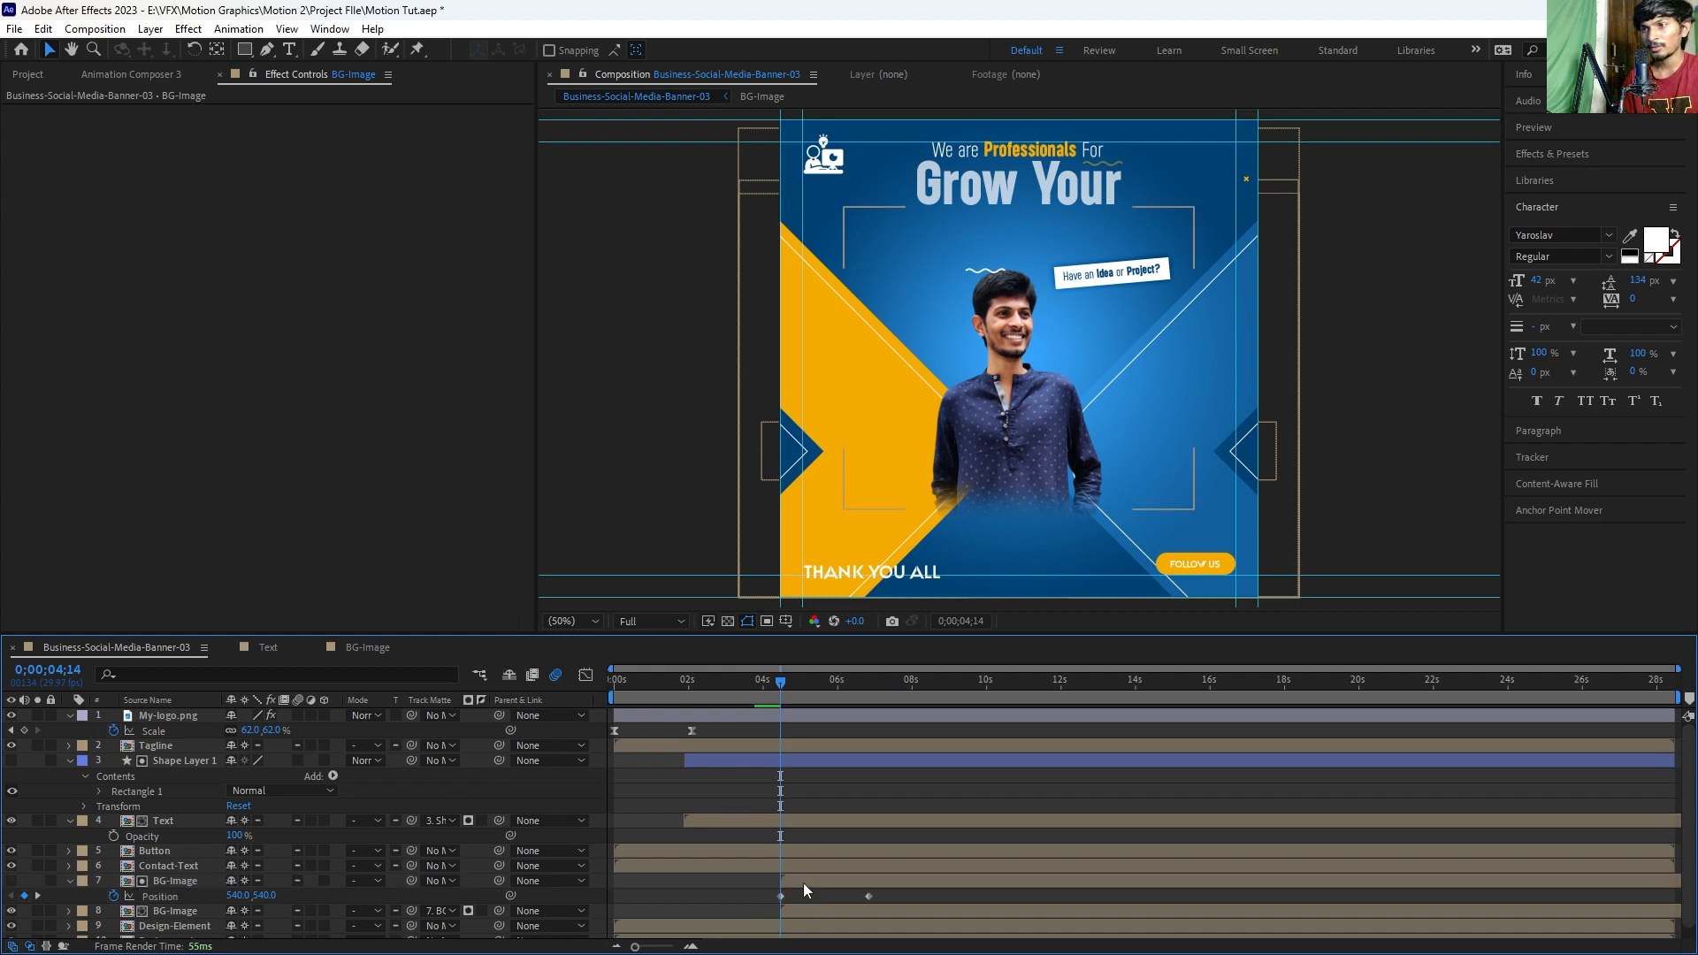
key(shift+Down)
key(shift+Down)
key(shift+Down)
key(shift+Down)
key(shift+Down)
key(shift+Down)
key(shift+Down)
key(shift+Down)
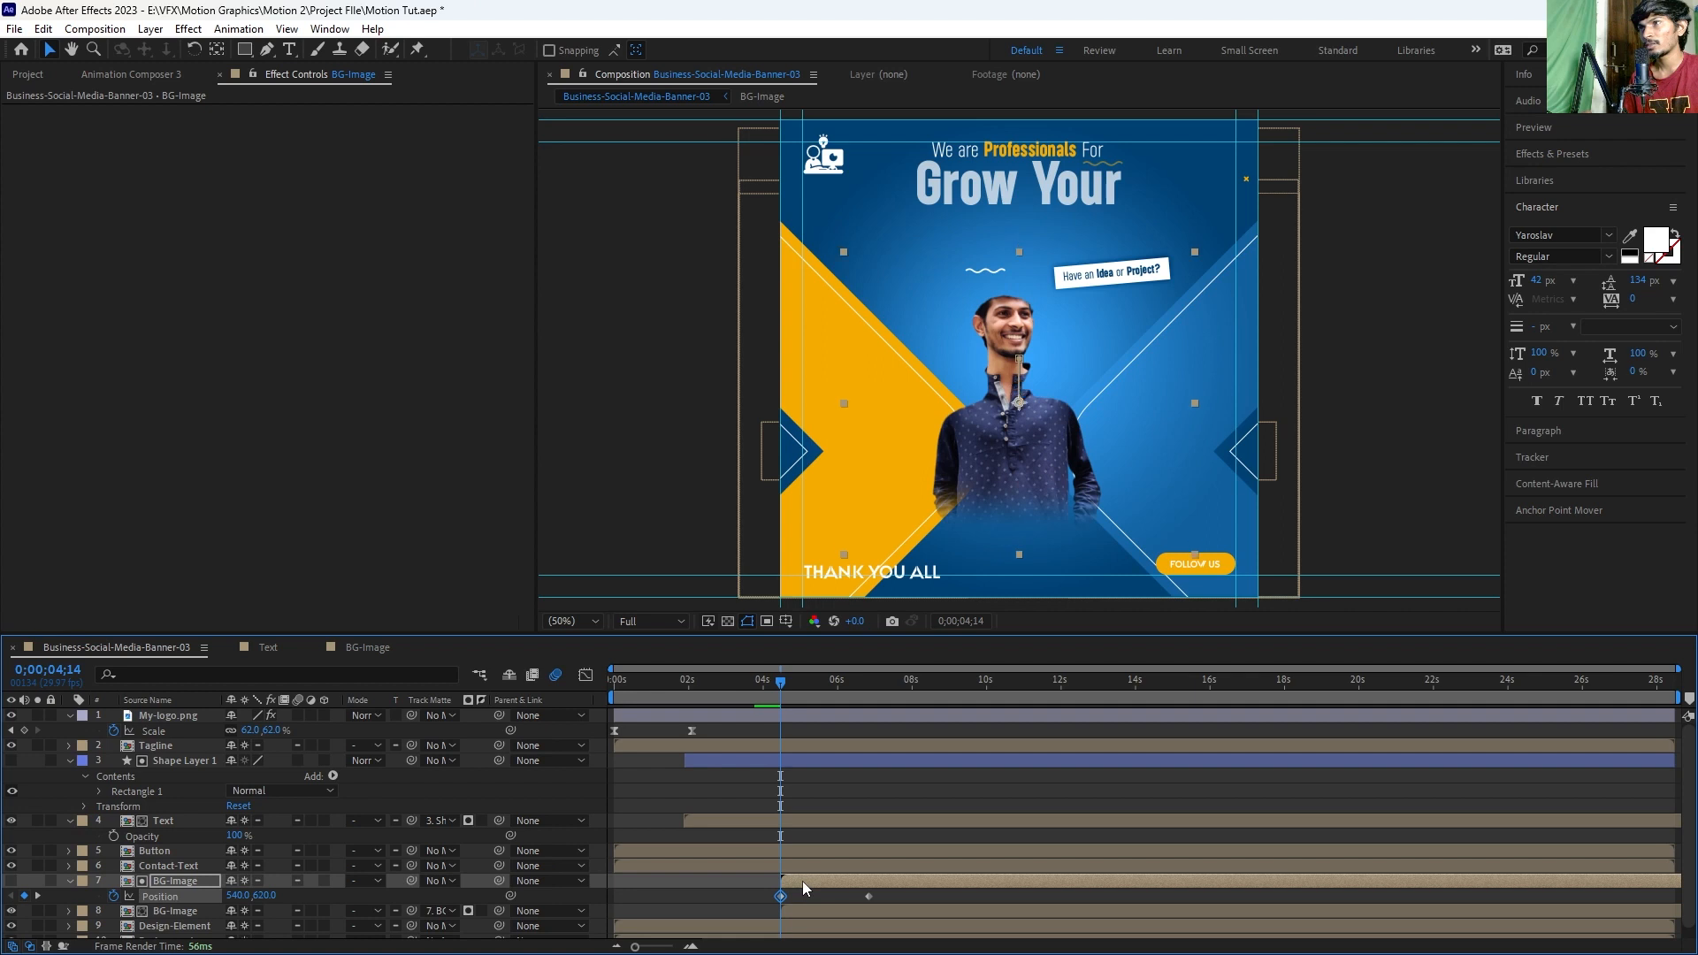
key(shift+Down)
key(shift+Down)
key(shift+Down)
key(shift+Down)
key(shift+Down)
key(shift+Down)
key(shift+Down)
key(shift+Down)
key(shift+Down)
key(shift+Down)
key(shift+Down)
key(shift+Down)
key(shift+Down)
key(shift+Down)
key(shift+Down)
key(shift+Down)
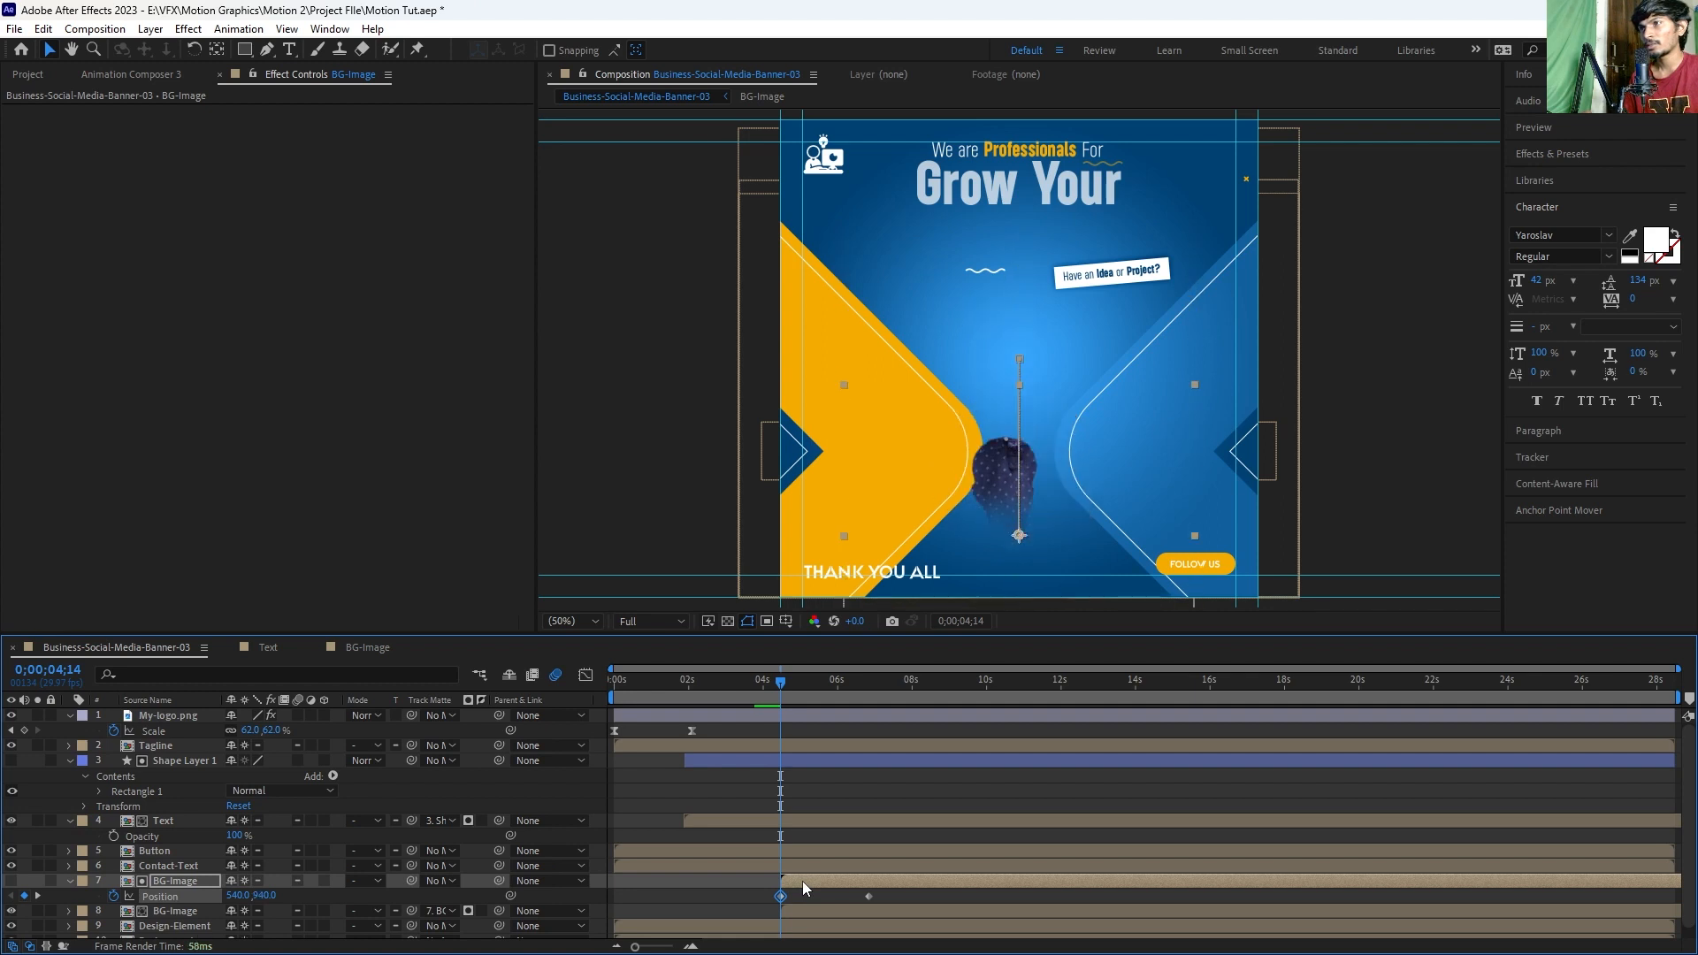
key(shift+Down)
key(shift+Down)
key(shift+Down)
key(shift+Down)
key(shift+Down)
key(shift+Down)
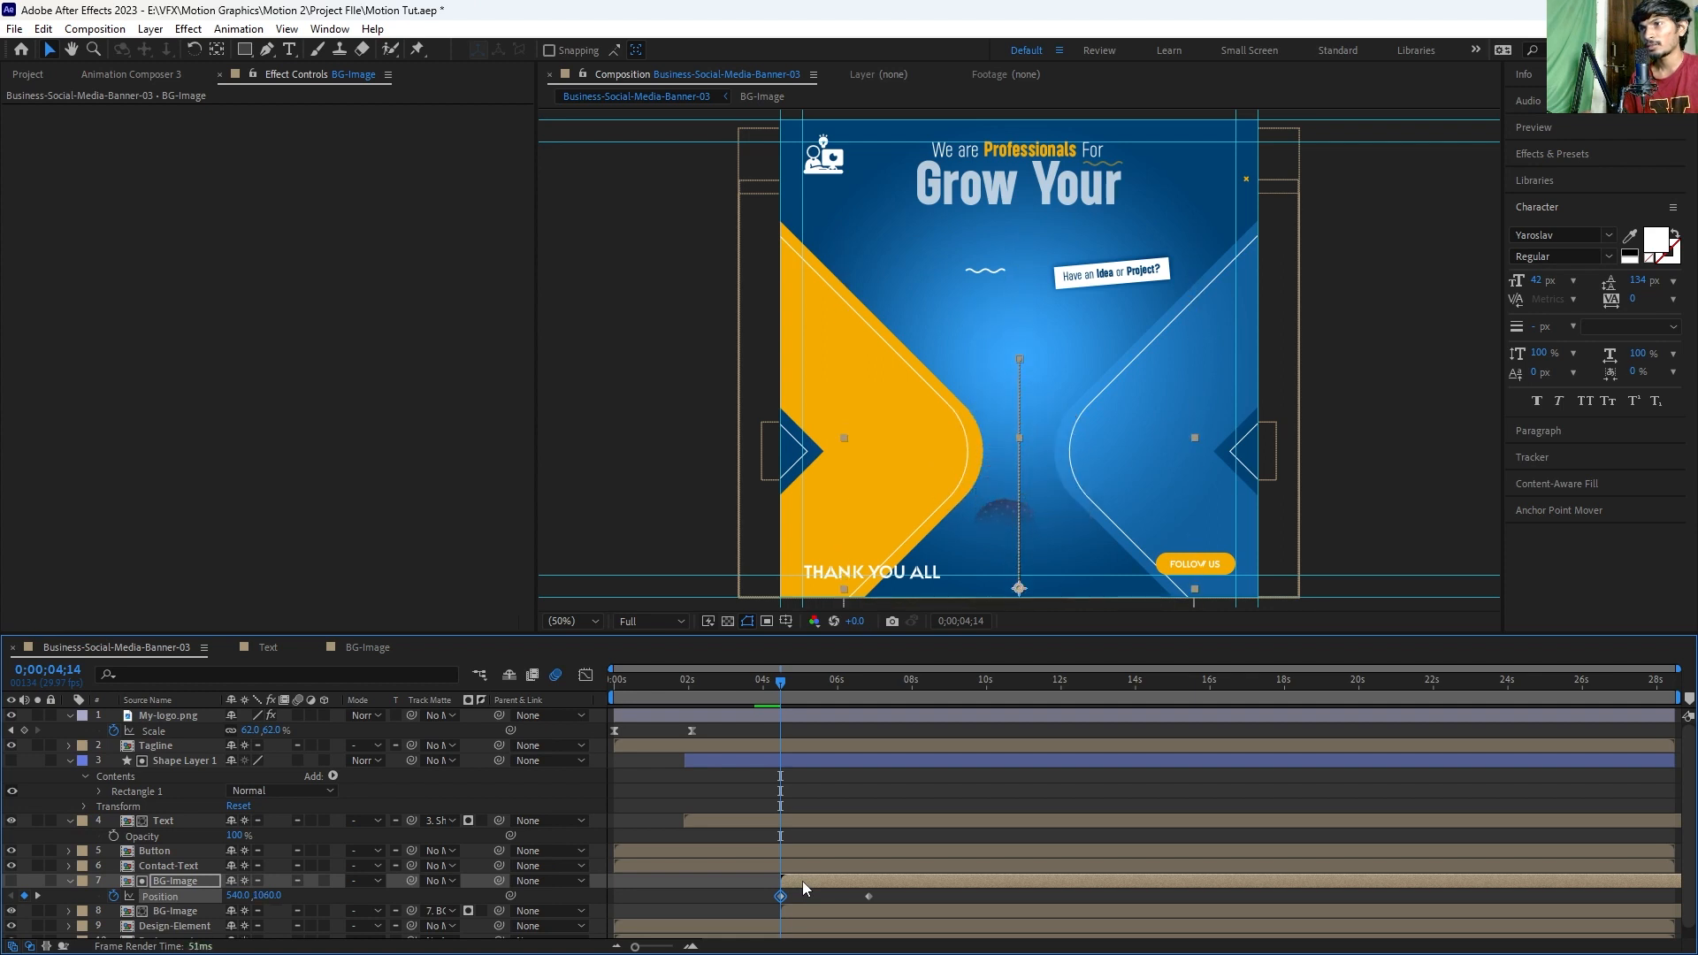
mouse_move(525, 932)
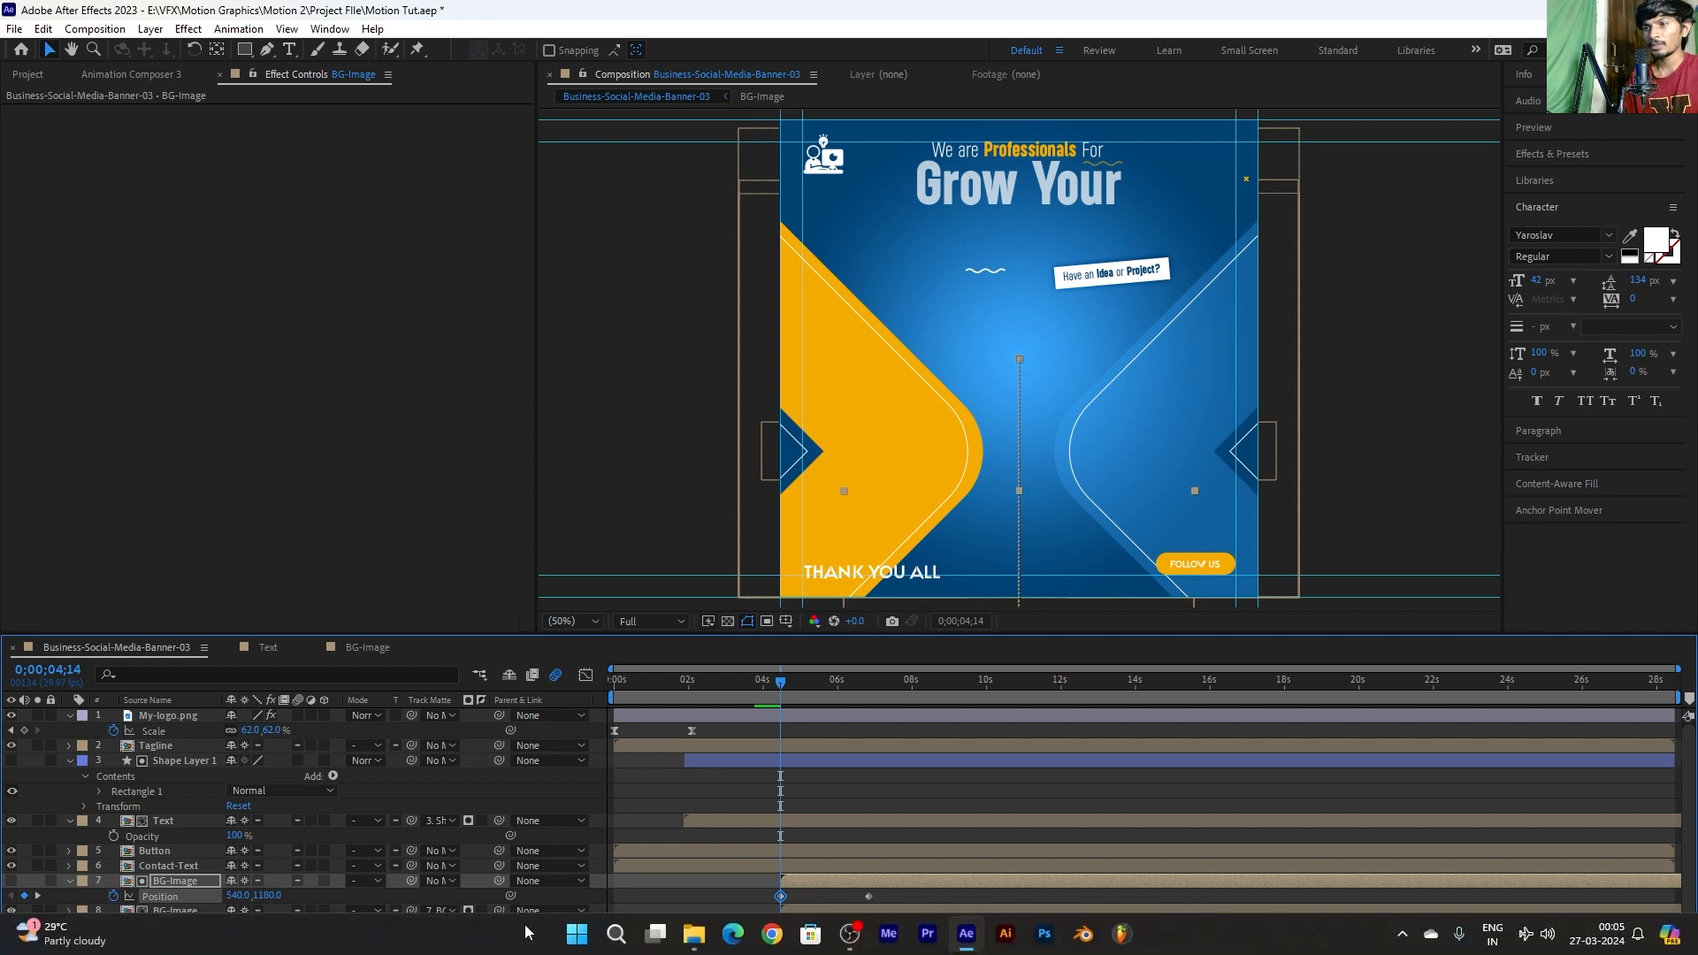
Step: Apply Easy Ease to both Position keyframes of the upper BG-Image copy and adjust their curve in the Graph Editor
drag(735, 902, 954, 893)
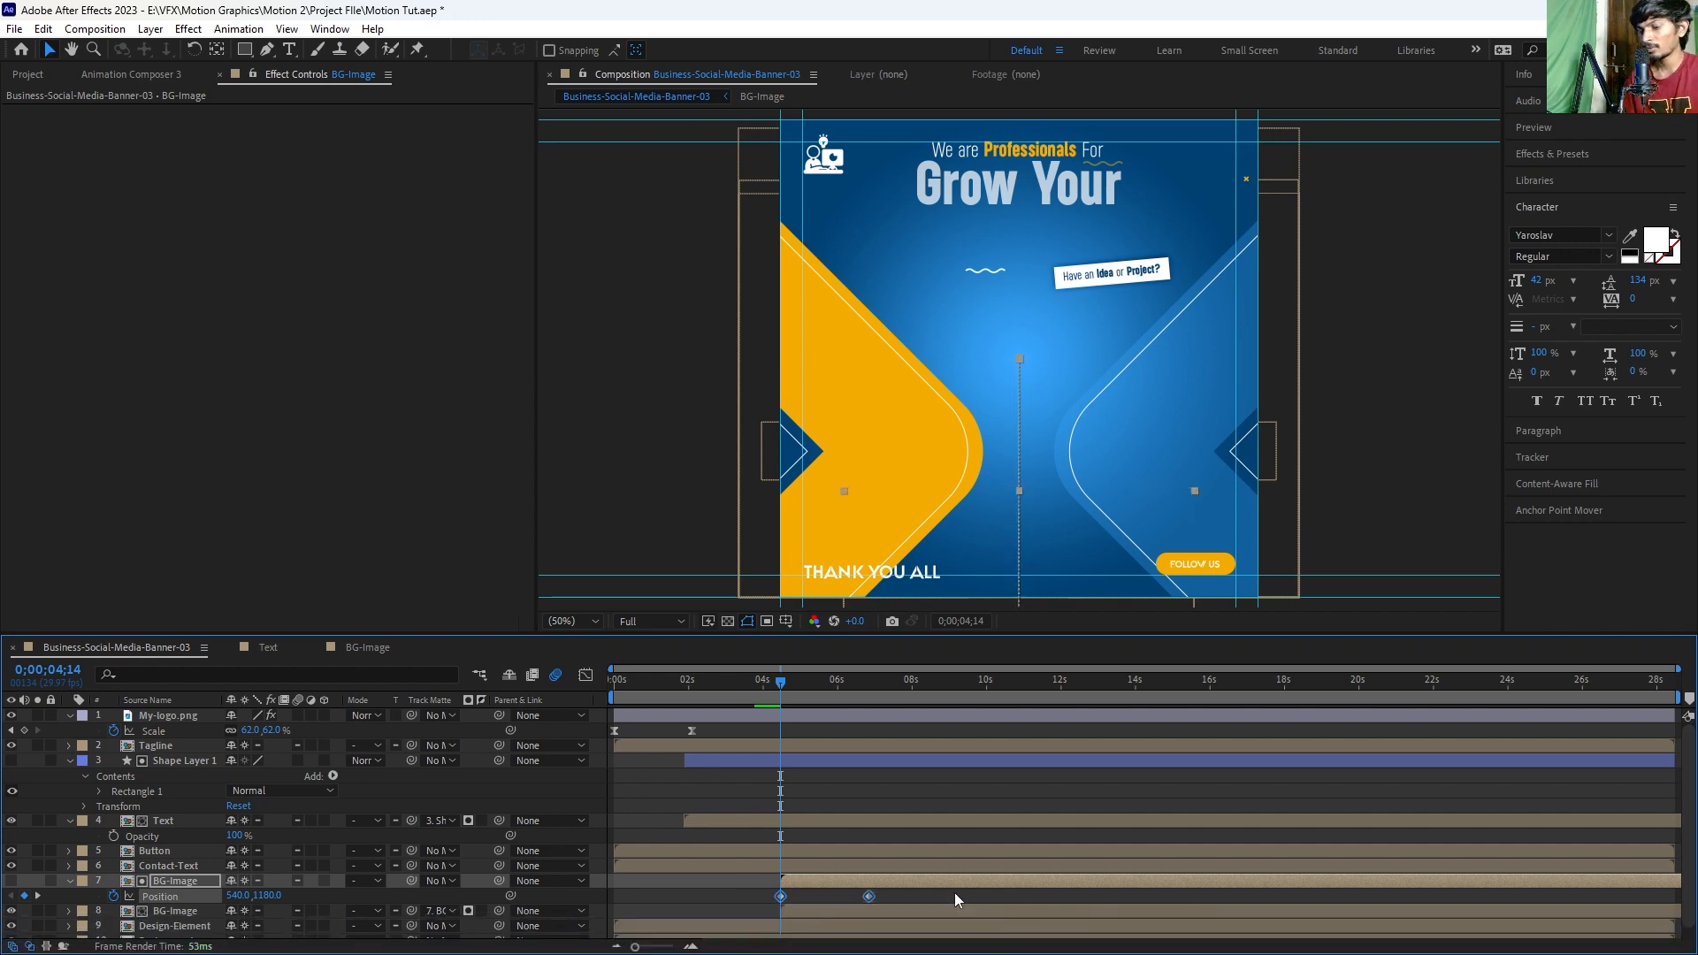
key(F9)
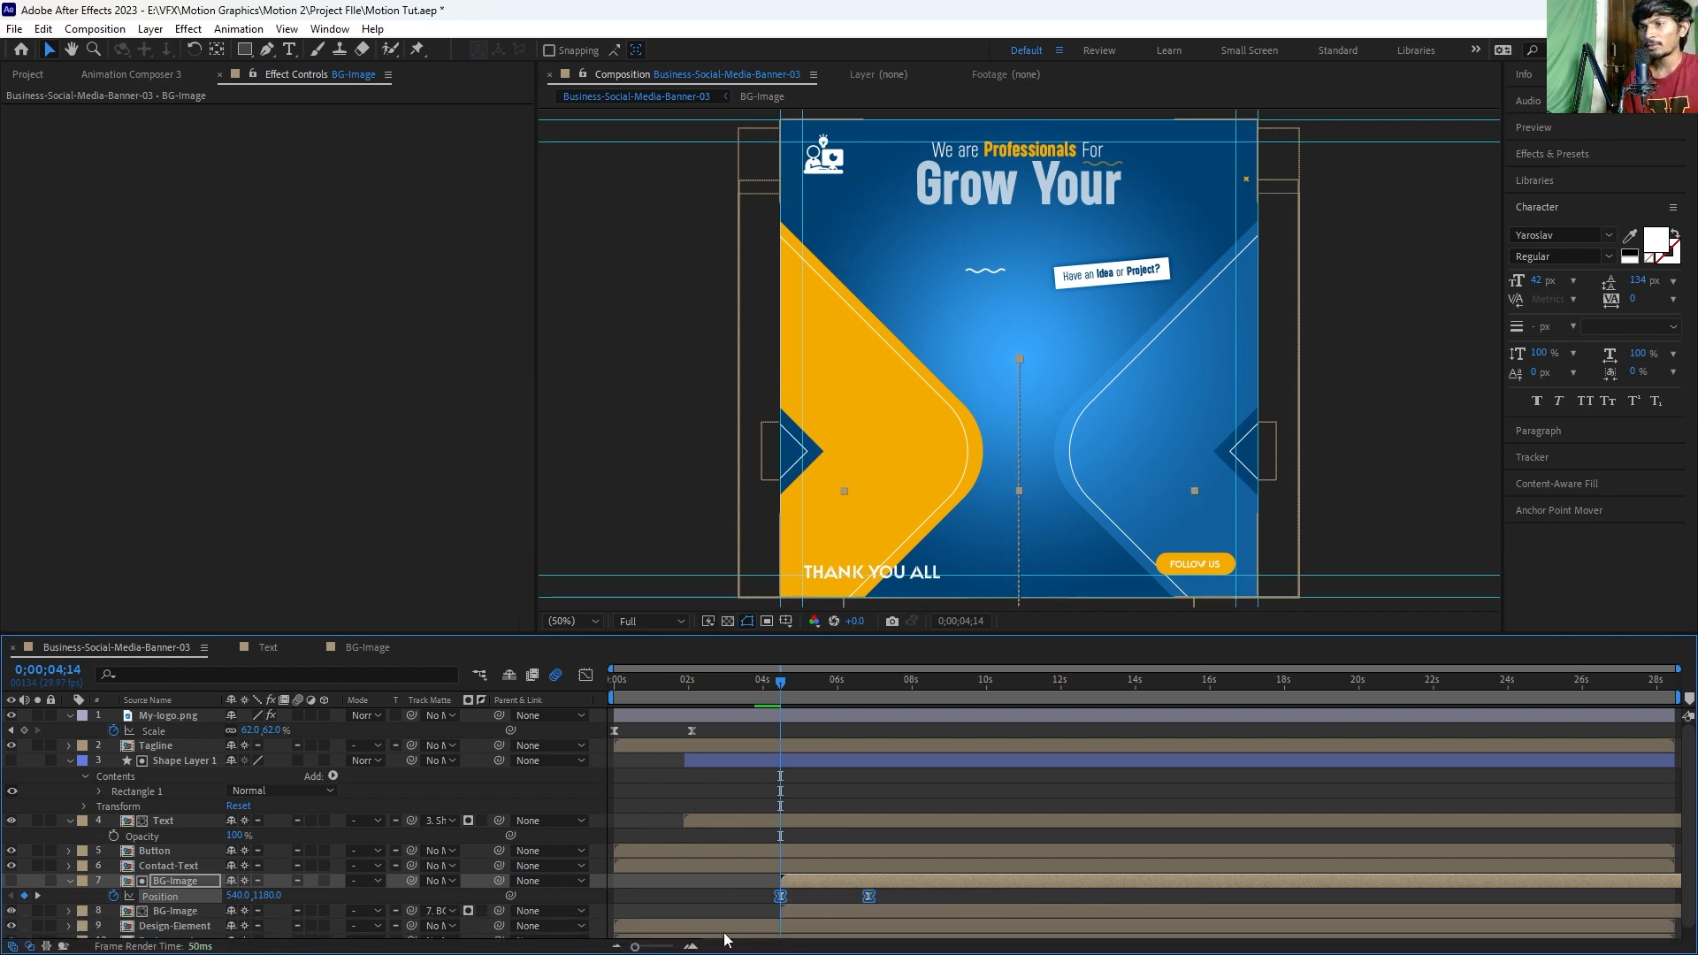
click(584, 676)
drag(951, 795, 649, 911)
mouse_move(854, 891)
mouse_down()
mouse_move(783, 895)
mouse_move(864, 881)
mouse_up()
click(584, 677)
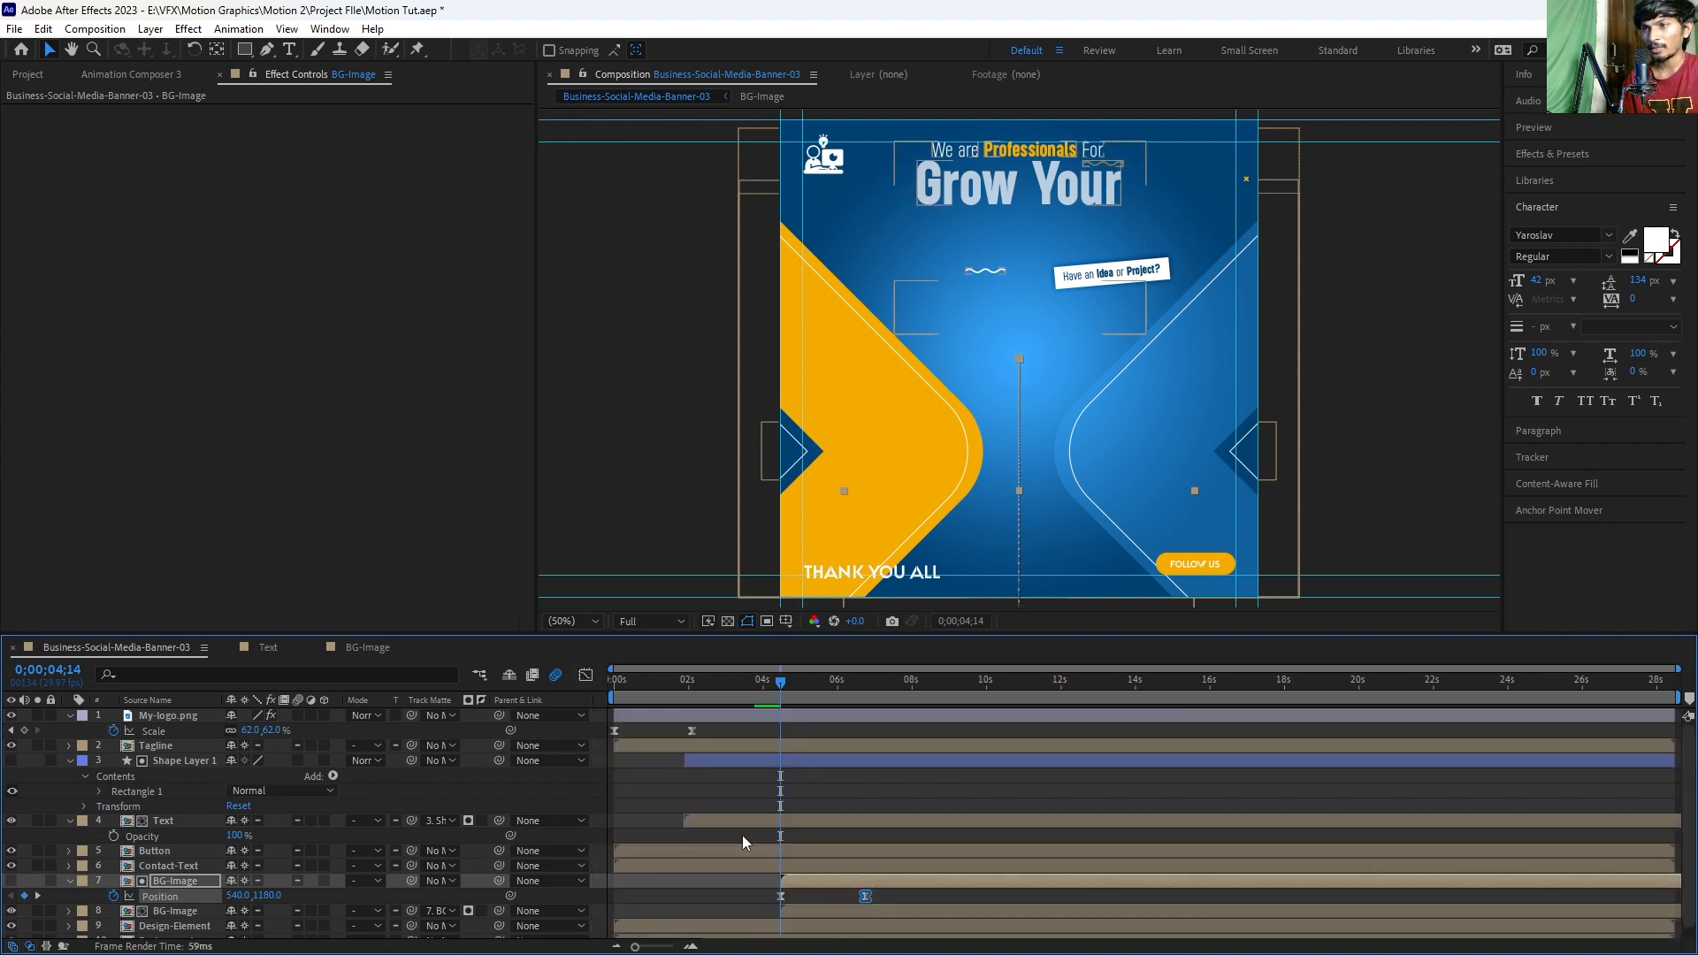
Step: Preview the matte-driven portrait entrance and delete the upper BG-Image copy
click(799, 783)
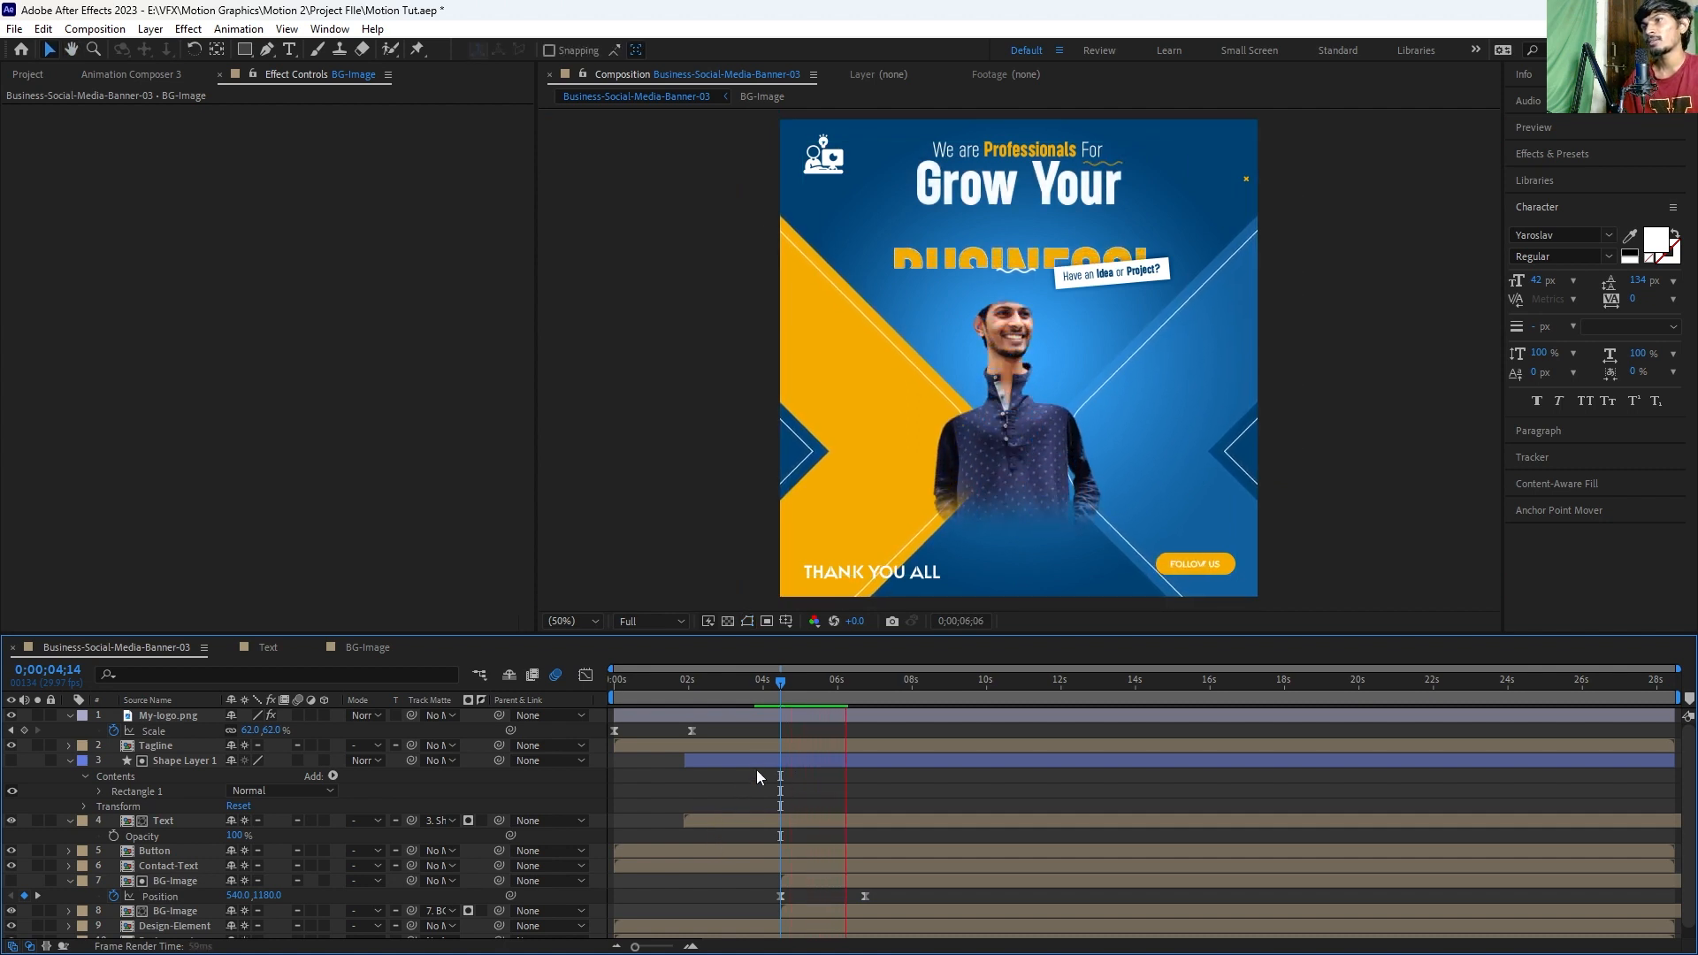
drag(824, 677, 918, 746)
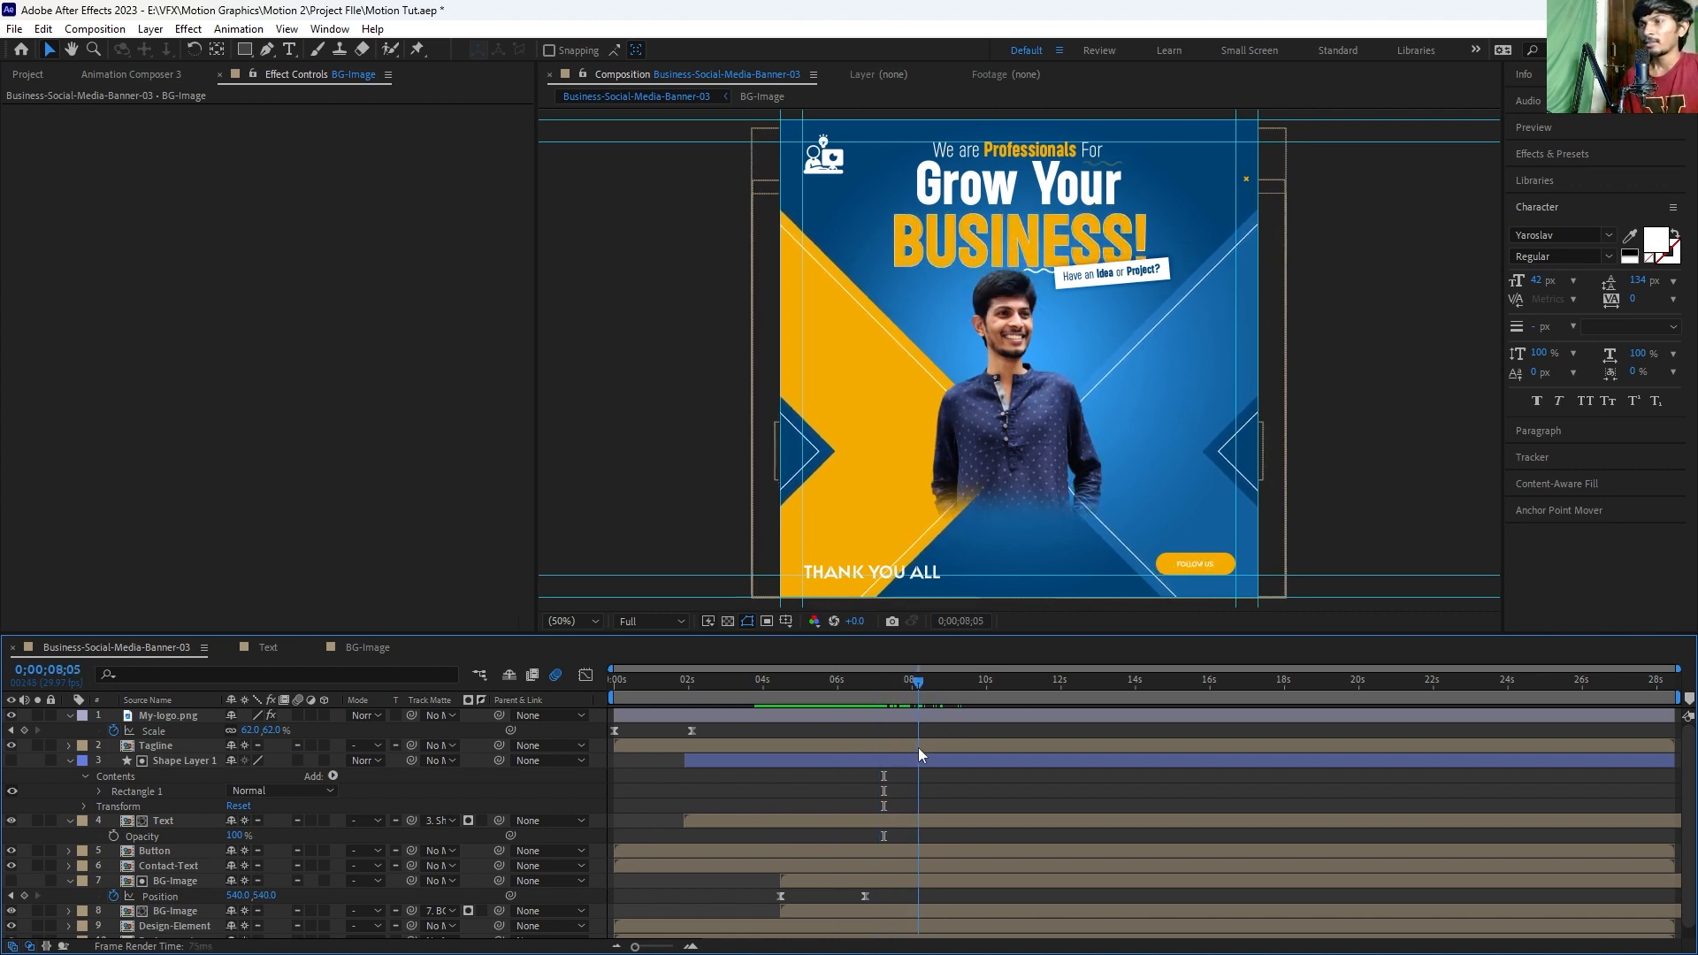
click(819, 886)
key(Delete)
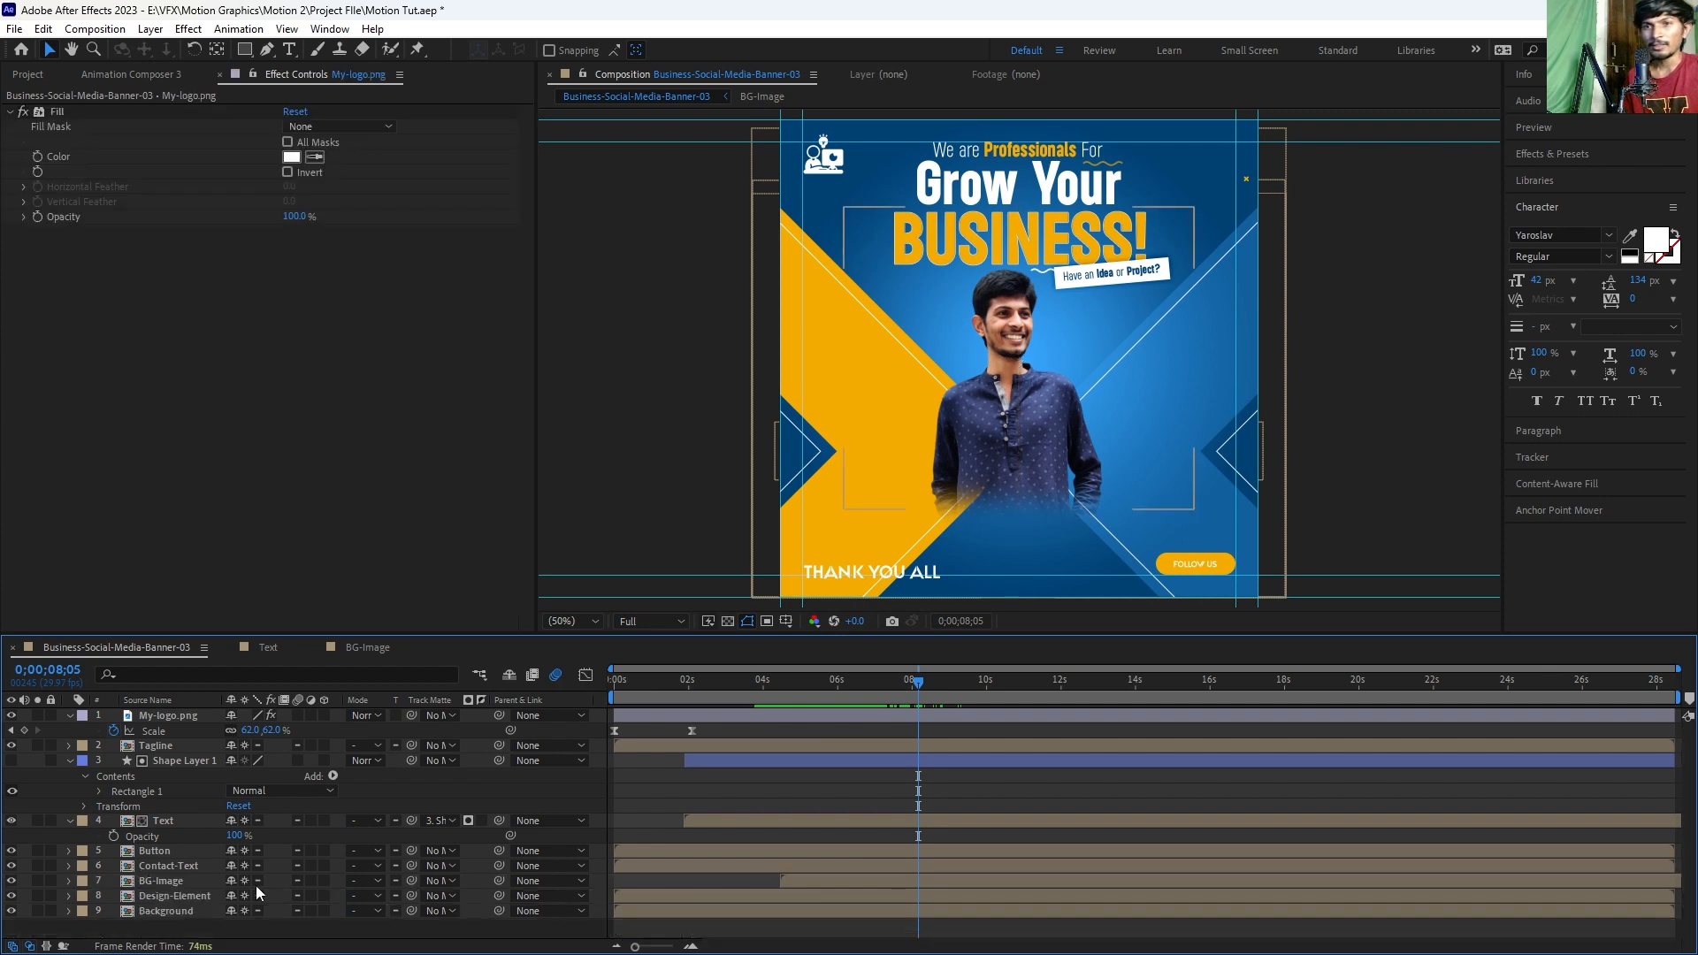
Step: Add a Position keyframe to the BG-Image layer at about 6.5 seconds
click(172, 881)
click(800, 803)
click(808, 882)
click(825, 809)
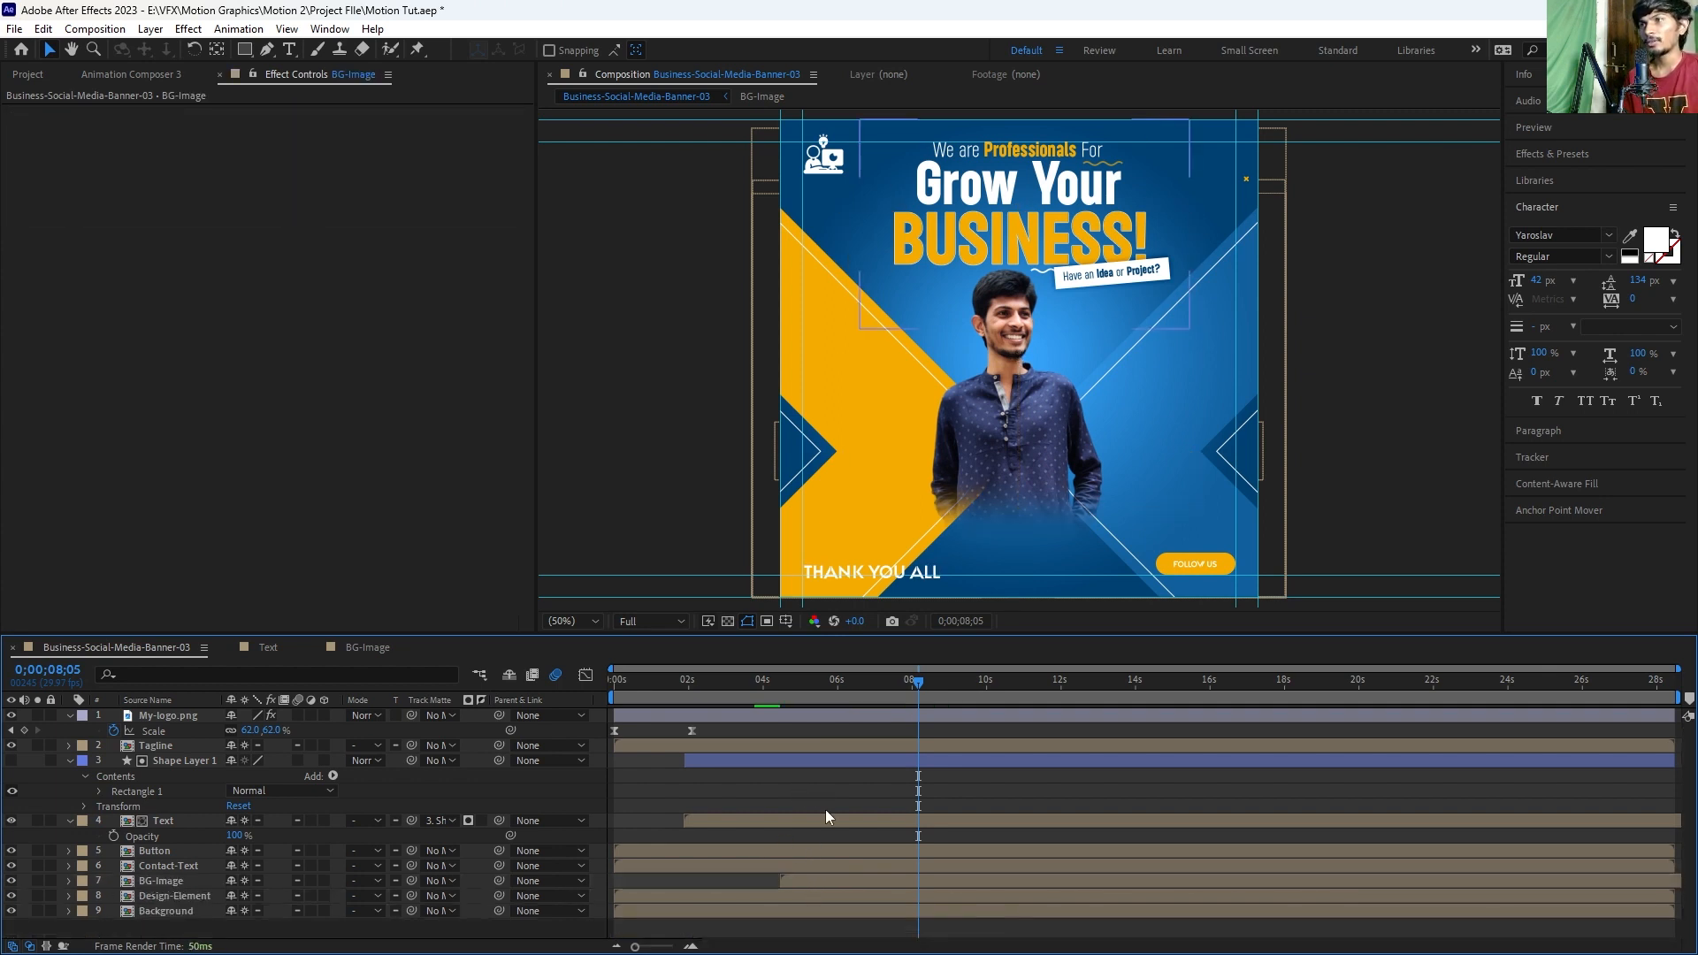
click(825, 877)
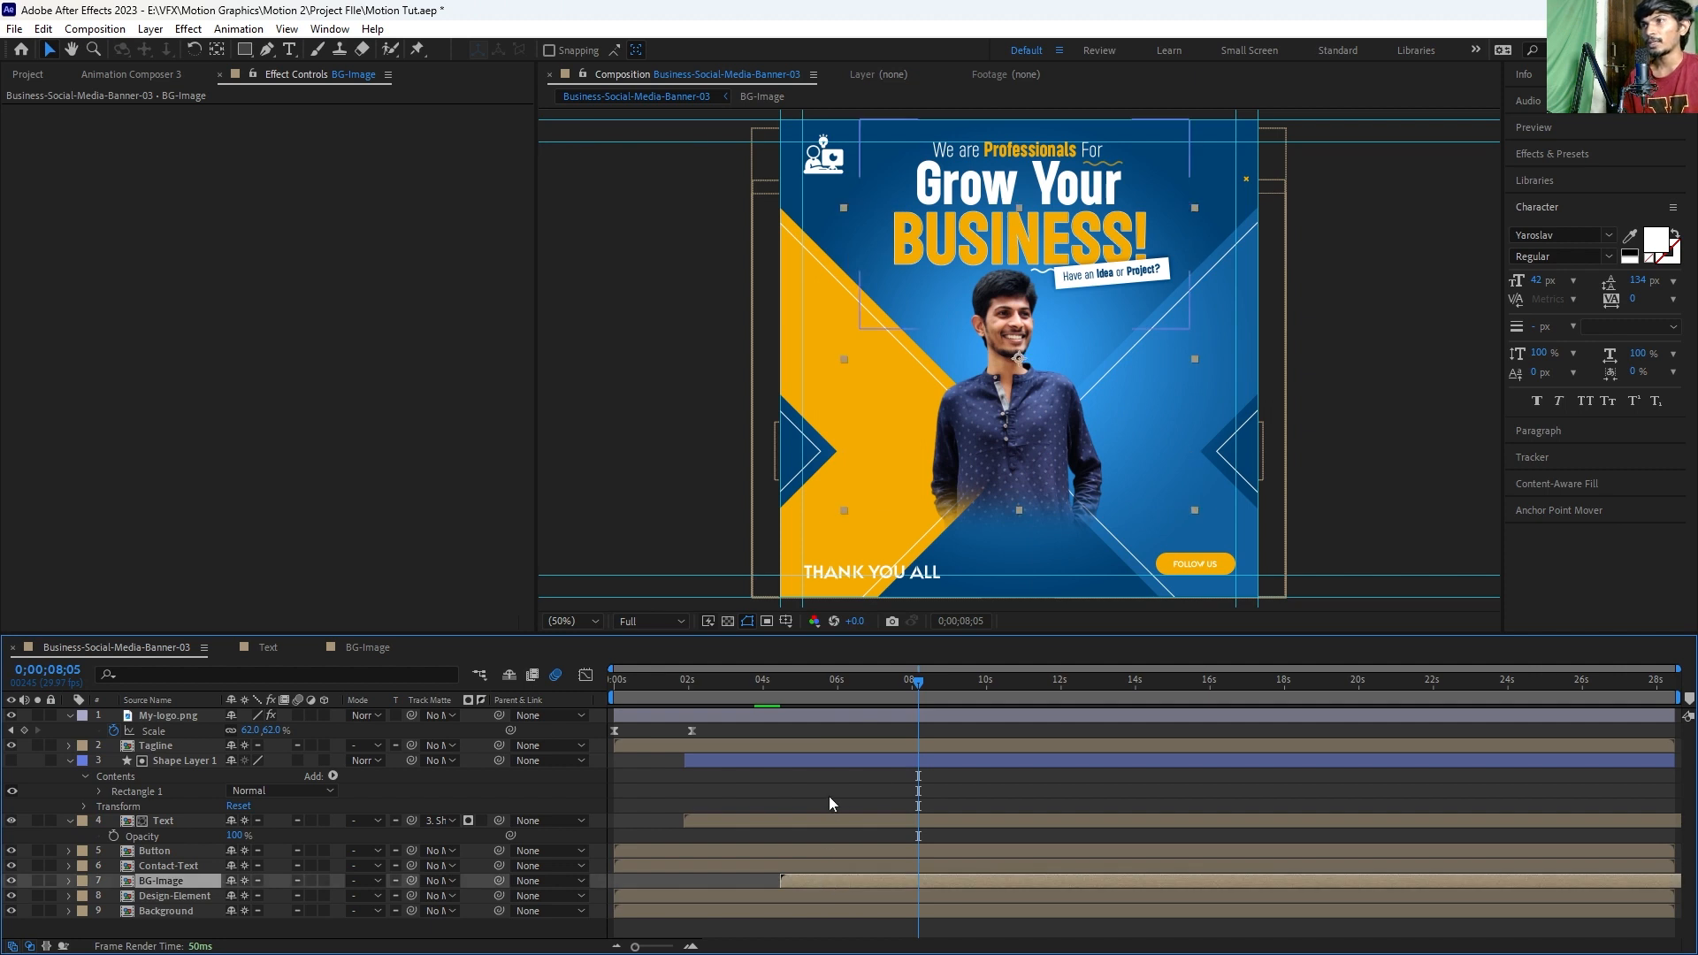
key(p)
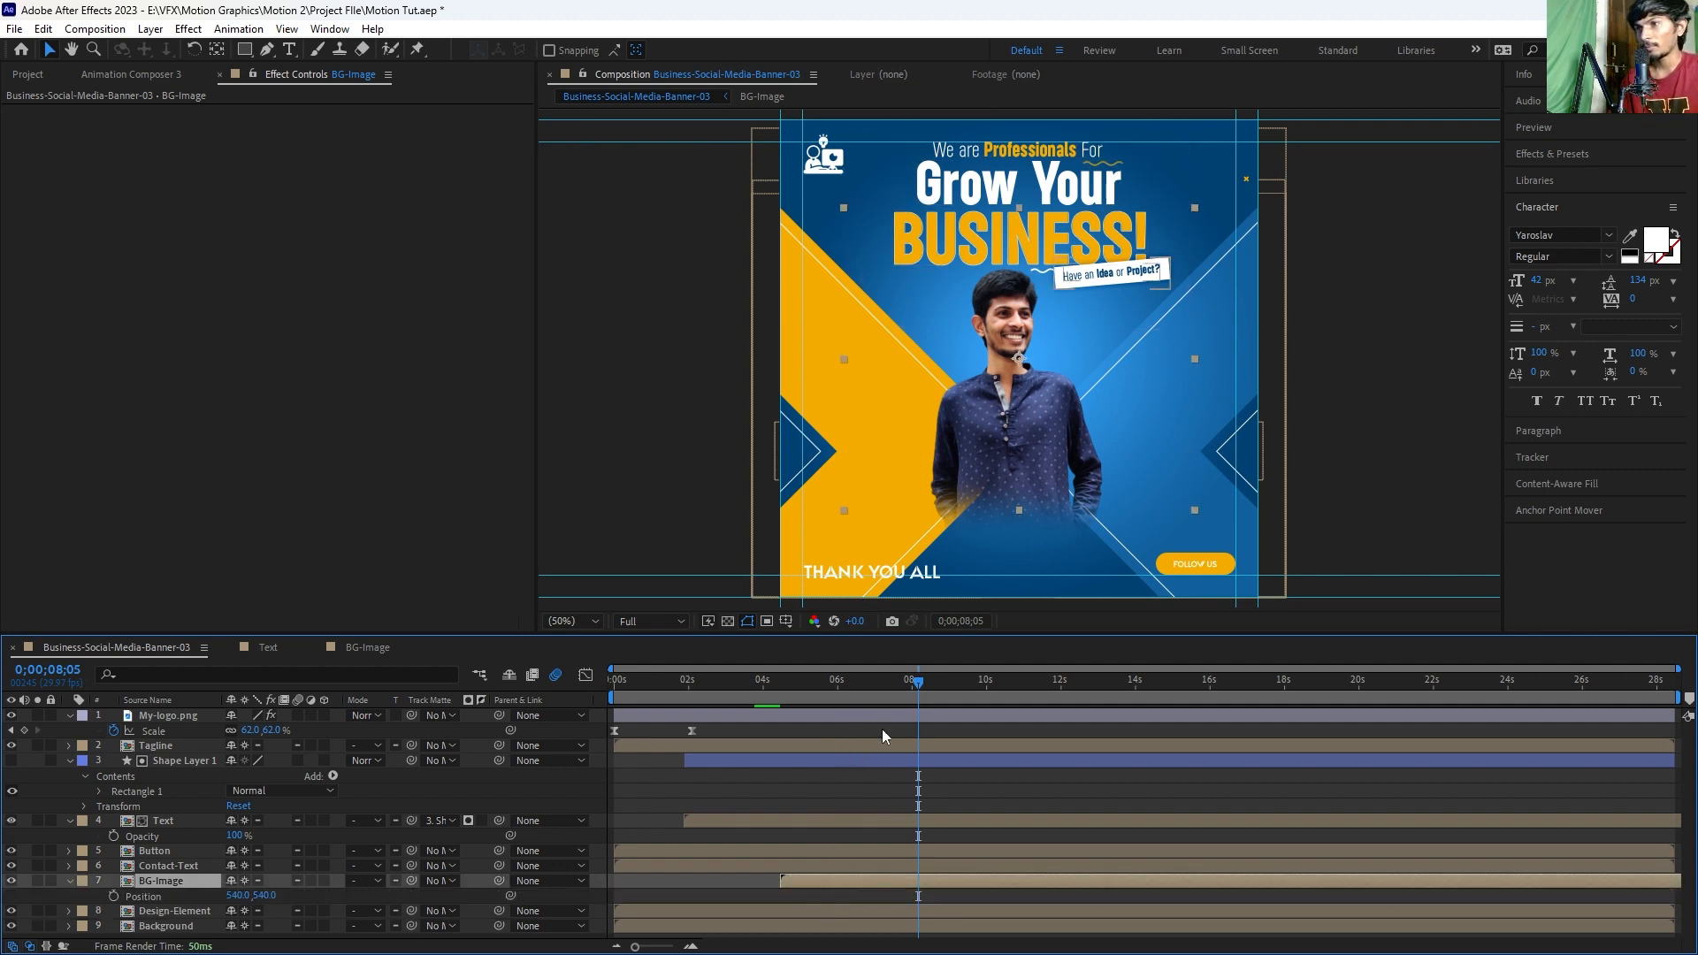
drag(886, 681, 856, 681)
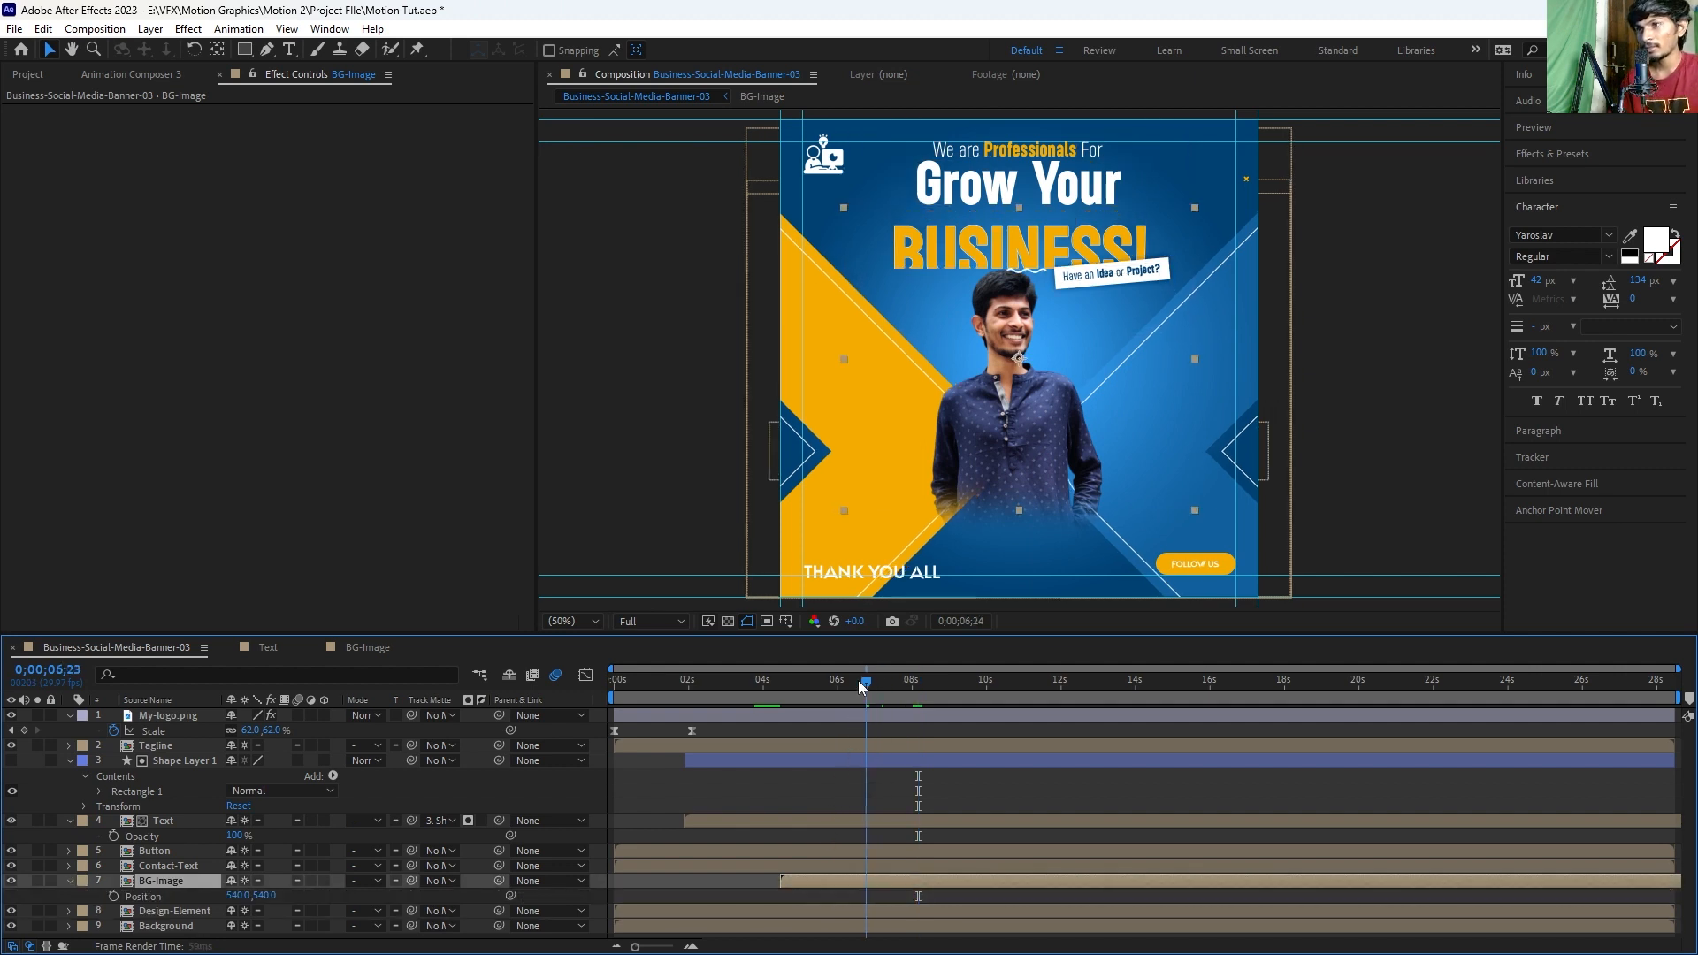
click(113, 896)
Step: Lower the BG-Image layer to Position 540, 1100 at its start, 0;00;04;14
key(i)
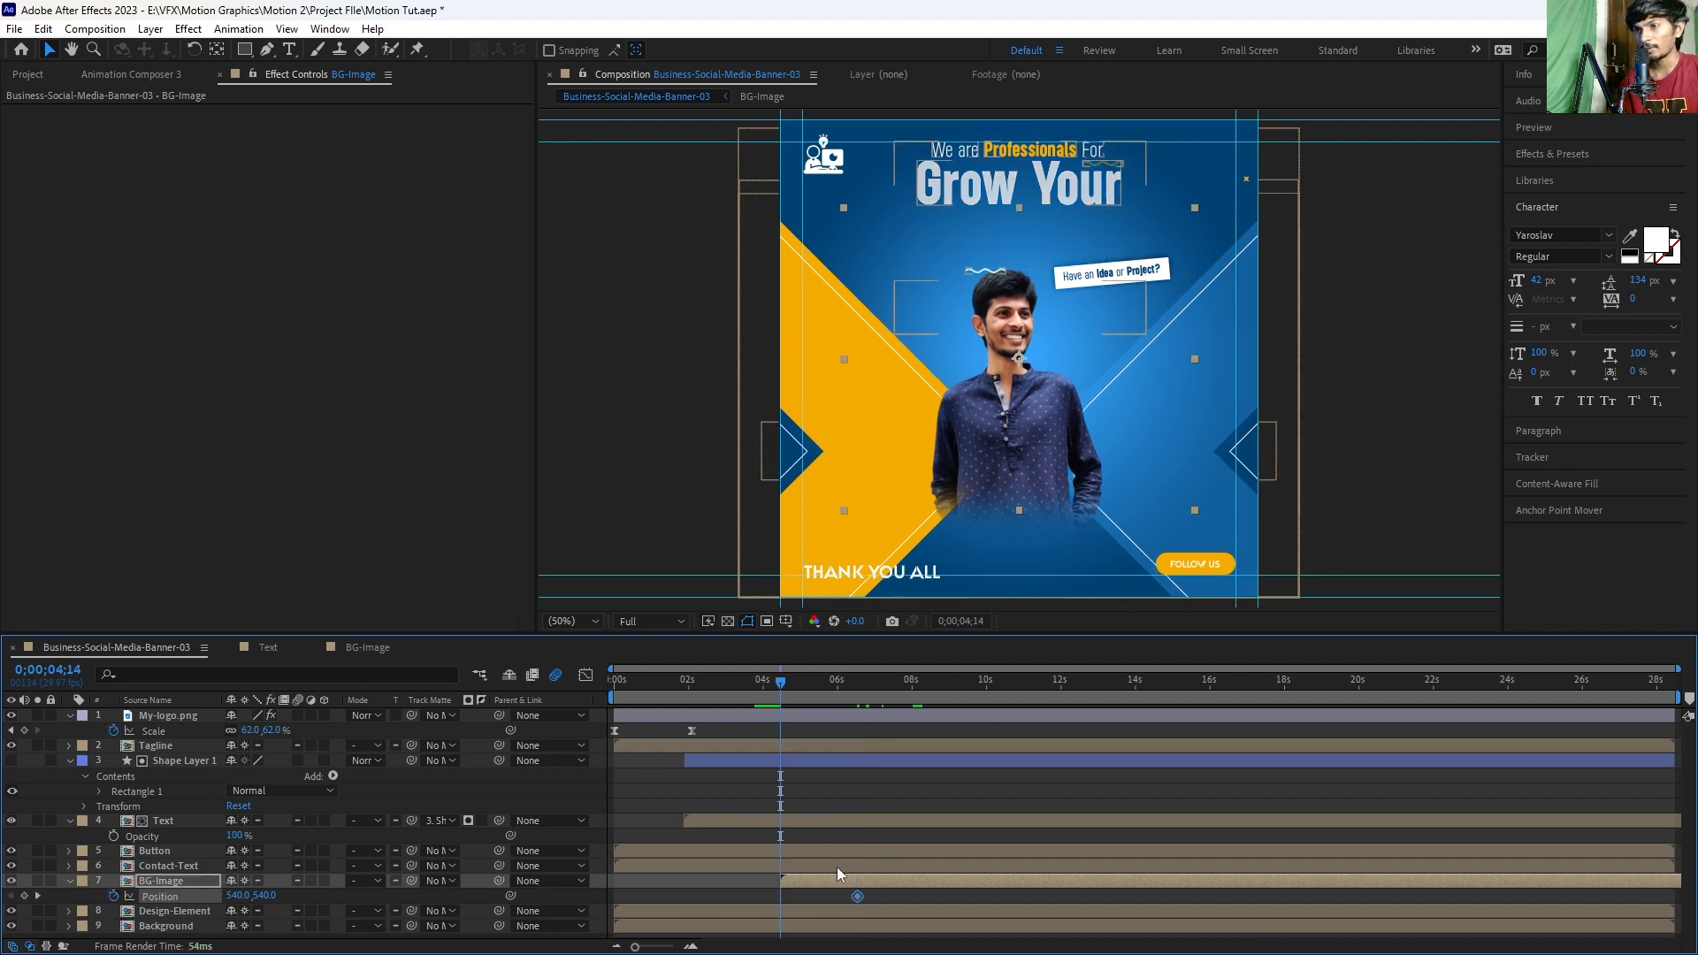
click(801, 895)
click(796, 881)
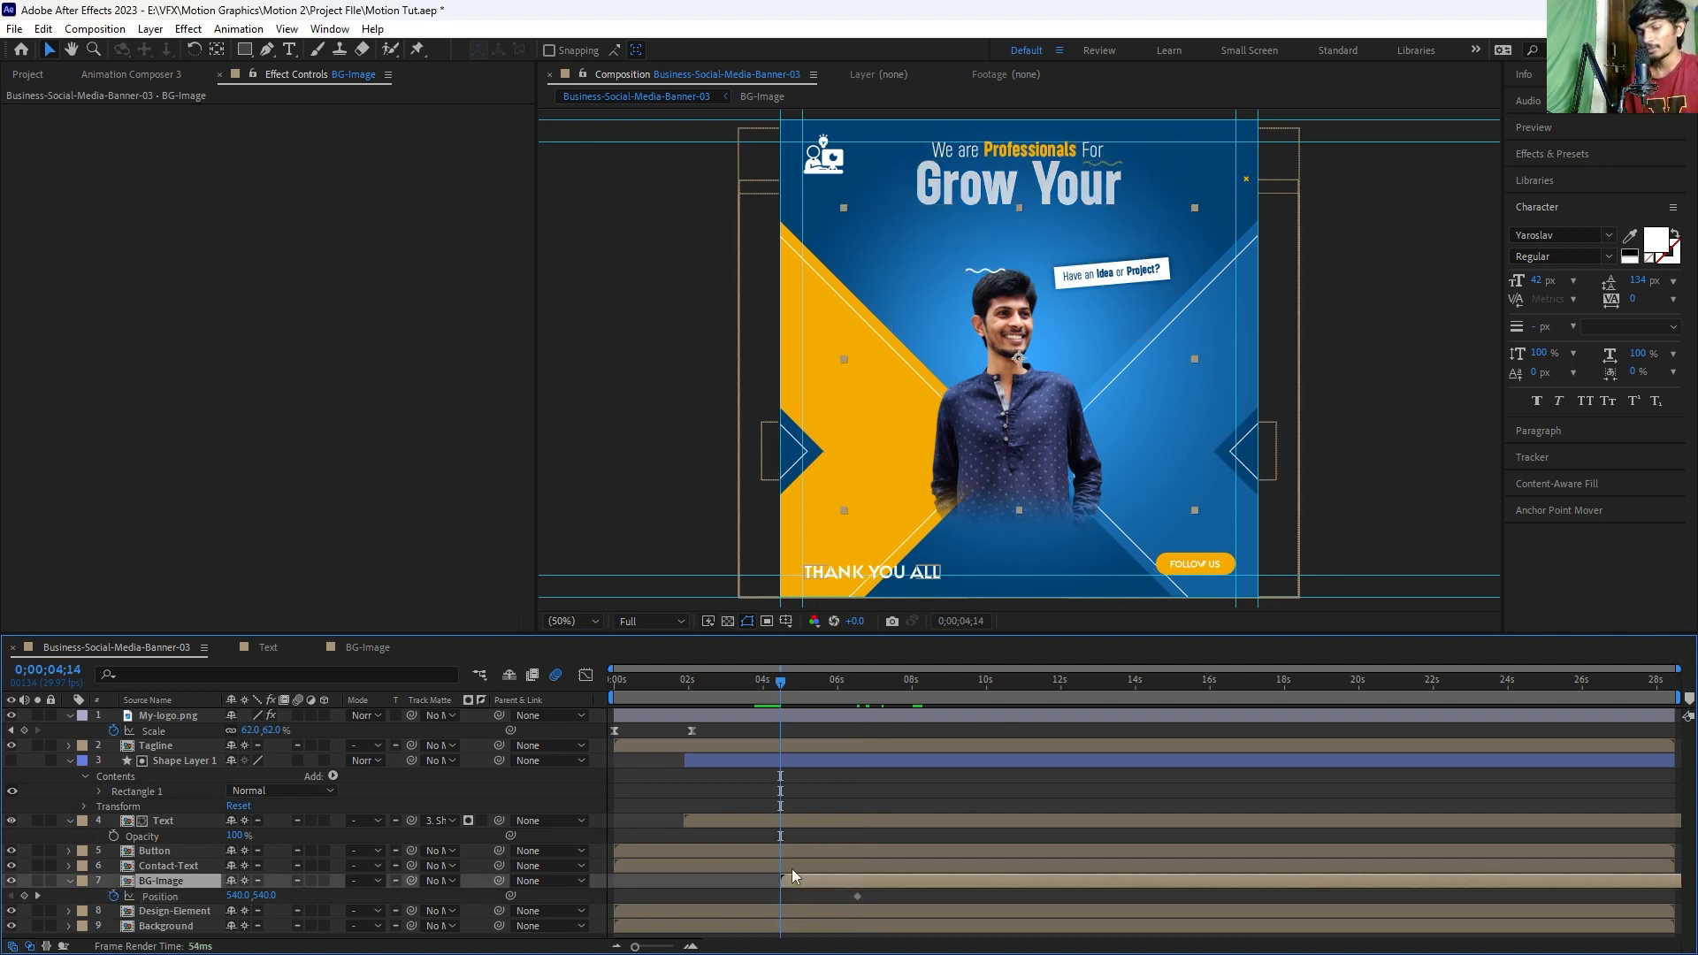
key(shift+Down)
key(shift+Down)
key(shift+Down)
key(shift+Down)
key(shift+Down)
key(shift+Down)
key(shift+Down)
key(shift+Down)
key(shift+Down)
key(shift+Down)
key(shift+Down)
key(shift+Down)
key(shift+Down)
key(shift+Down)
key(shift+Down)
key(shift+Down)
key(shift+Down)
key(shift+Down)
key(shift+Down)
key(shift+Down)
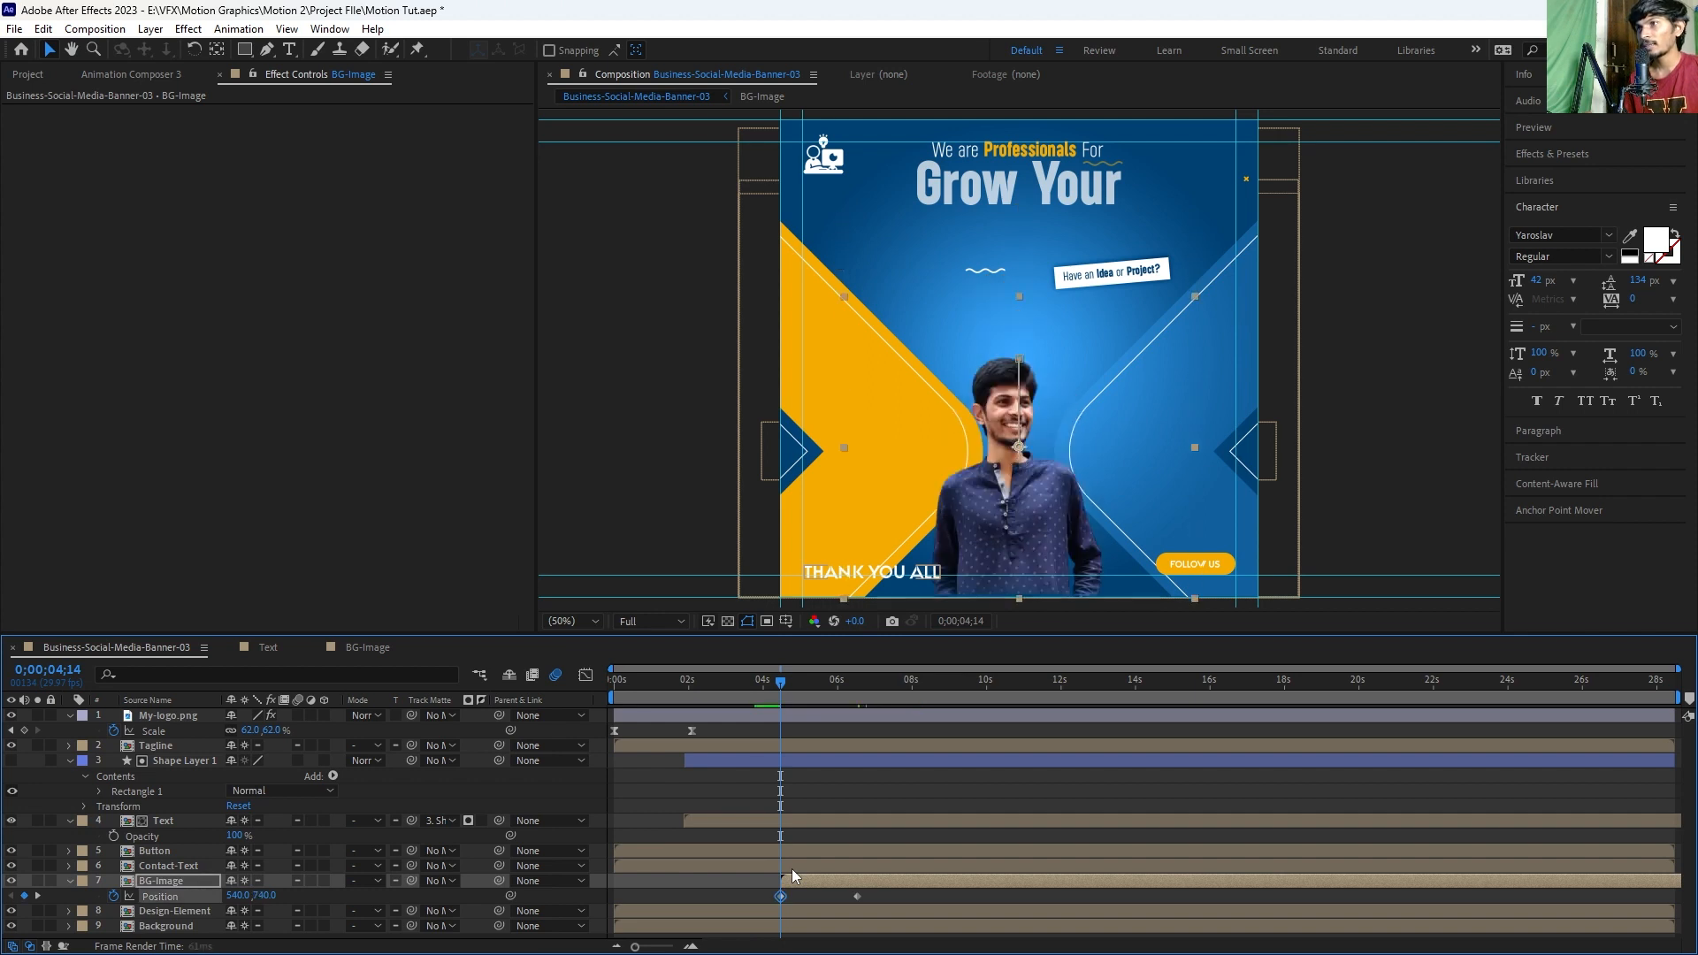
key(shift+Down)
key(shift+Down)
key(shift+Down)
key(shift+Down)
key(shift+Down)
key(shift+Down)
key(shift+Down)
key(shift+Down)
key(shift+Down)
key(shift+Down)
key(shift+Down)
key(shift+Down)
key(shift+Down)
key(shift+Down)
key(shift+Down)
key(shift+Down)
key(shift+Down)
key(shift+Down)
key(shift+Down)
key(shift+Down)
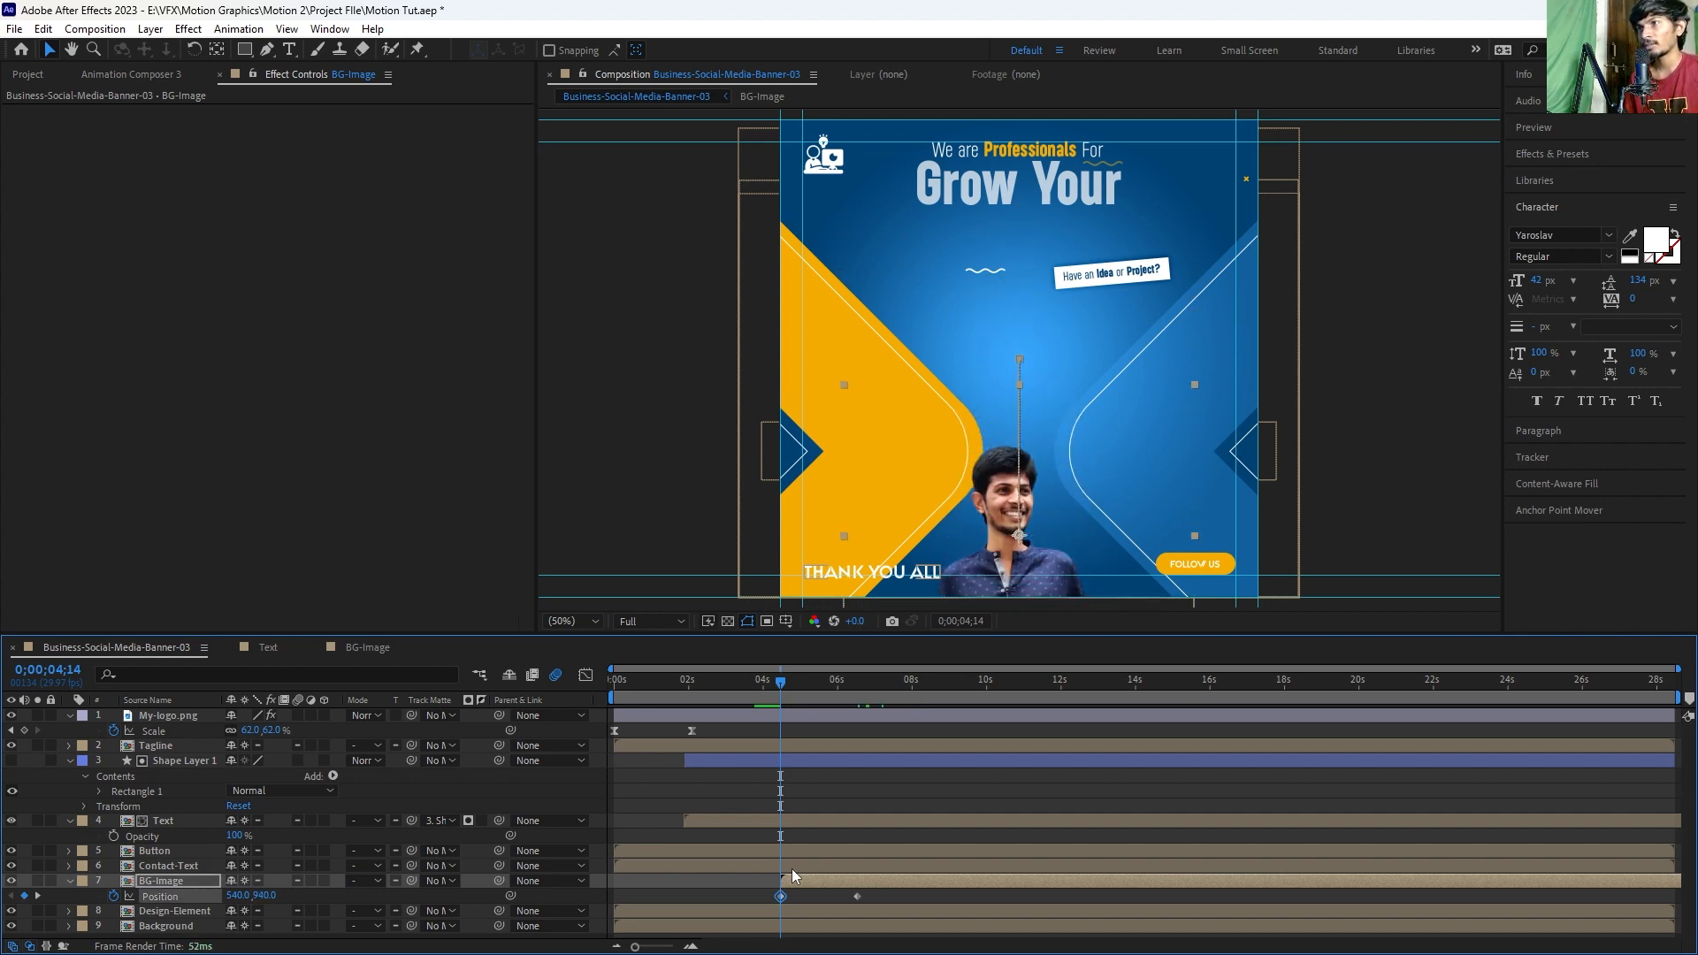
key(shift+Down)
key(shift+Down)
key(shift+Down)
key(shift+Down)
key(shift+Down)
key(shift+Down)
key(shift+Down)
key(shift+Down)
key(shift+Down)
key(shift+Down)
key(shift+Down)
key(shift+Down)
key(shift+Down)
key(shift+Down)
key(shift+Down)
key(shift+Down)
key(shift+Down)
key(shift+Down)
key(shift+Down)
key(shift+Down)
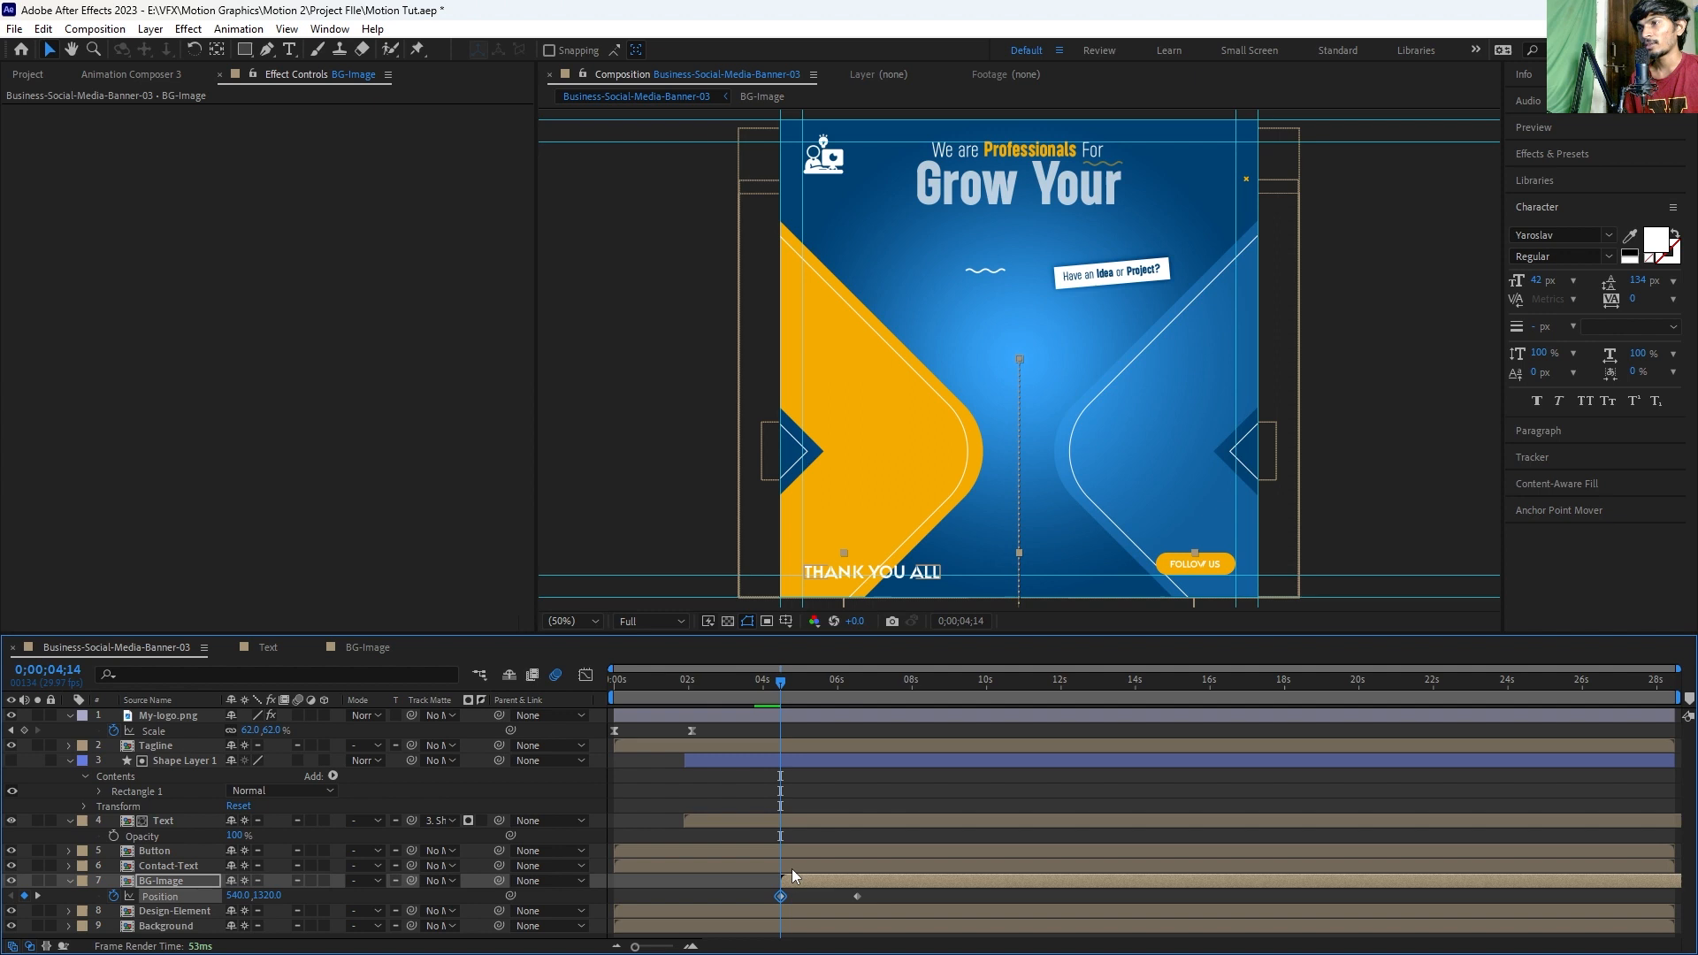
key(shift+Up)
key(shift+Up)
key(shift+Up)
key(shift+Up)
key(shift+Up)
key(shift+Up)
key(shift+Up)
key(shift+Up)
key(shift+Up)
key(shift+Up)
key(shift+Up)
key(shift+Up)
key(shift+Up)
key(shift+Up)
key(shift+Up)
key(shift+Up)
key(shift+Up)
key(shift+Up)
key(shift+Up)
key(shift+Up)
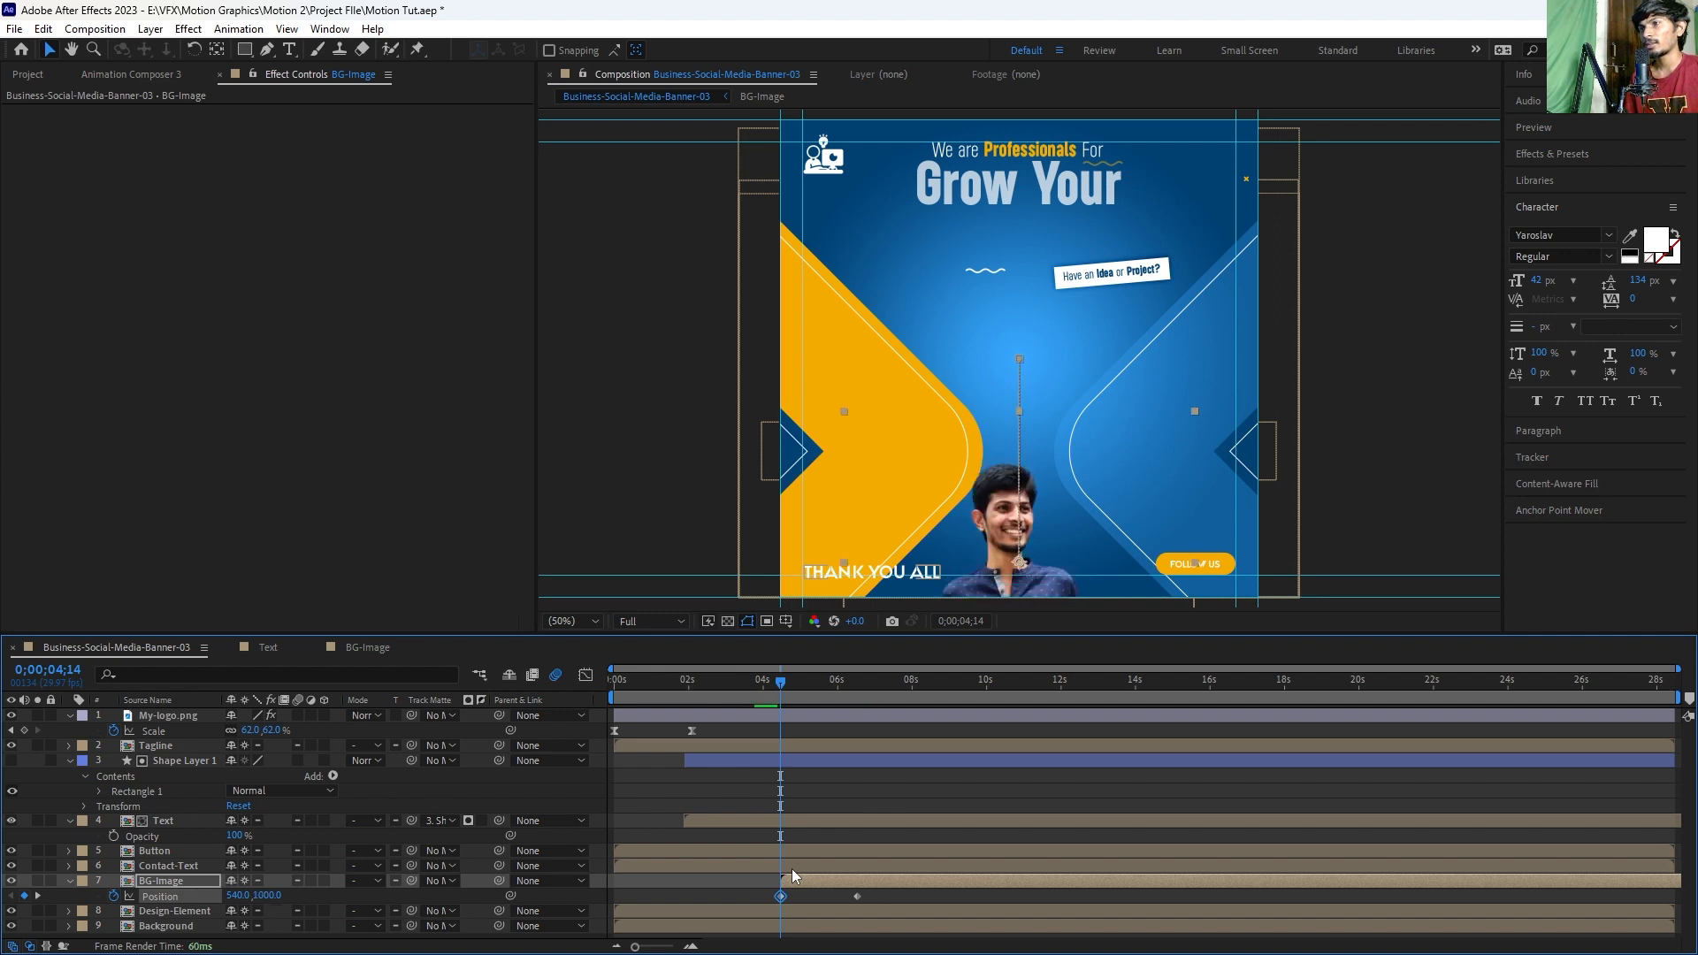
key(shift+Down)
key(shift+Down)
key(shift+Down)
key(shift+Down)
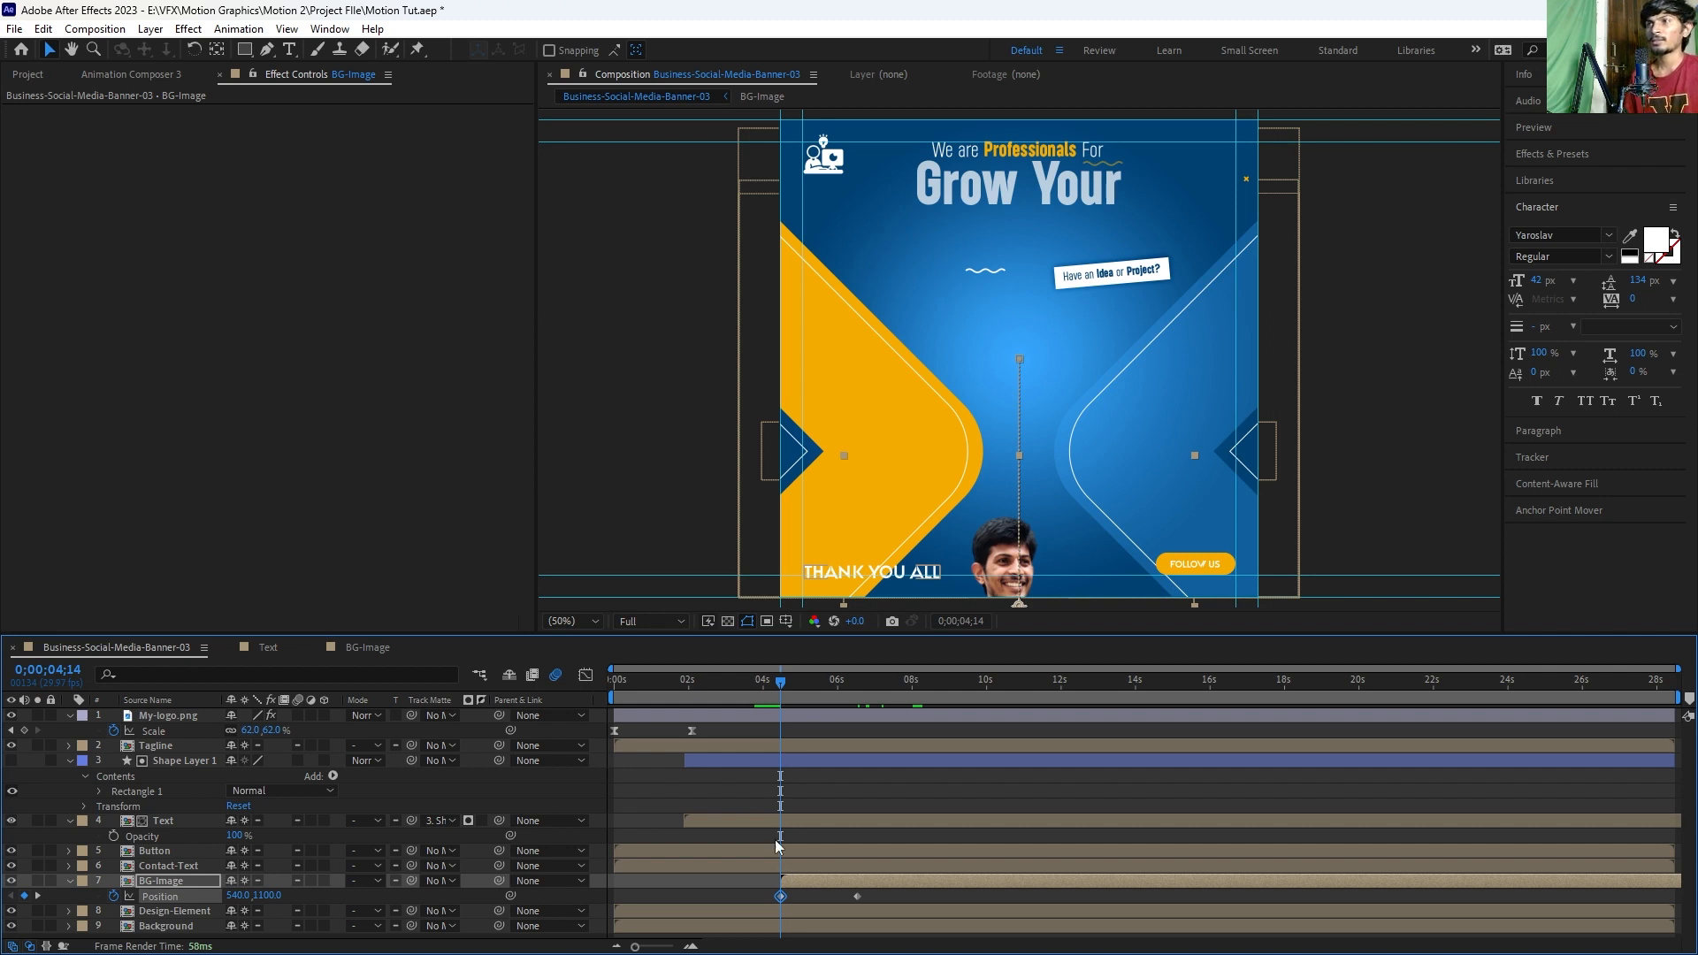
Step: Apply Easy Ease to both BG-Image Position keyframes, moving the last to about 6 seconds, and shape an early speed peak in the Graph Editor
click(803, 782)
click(778, 888)
drag(858, 896, 900, 898)
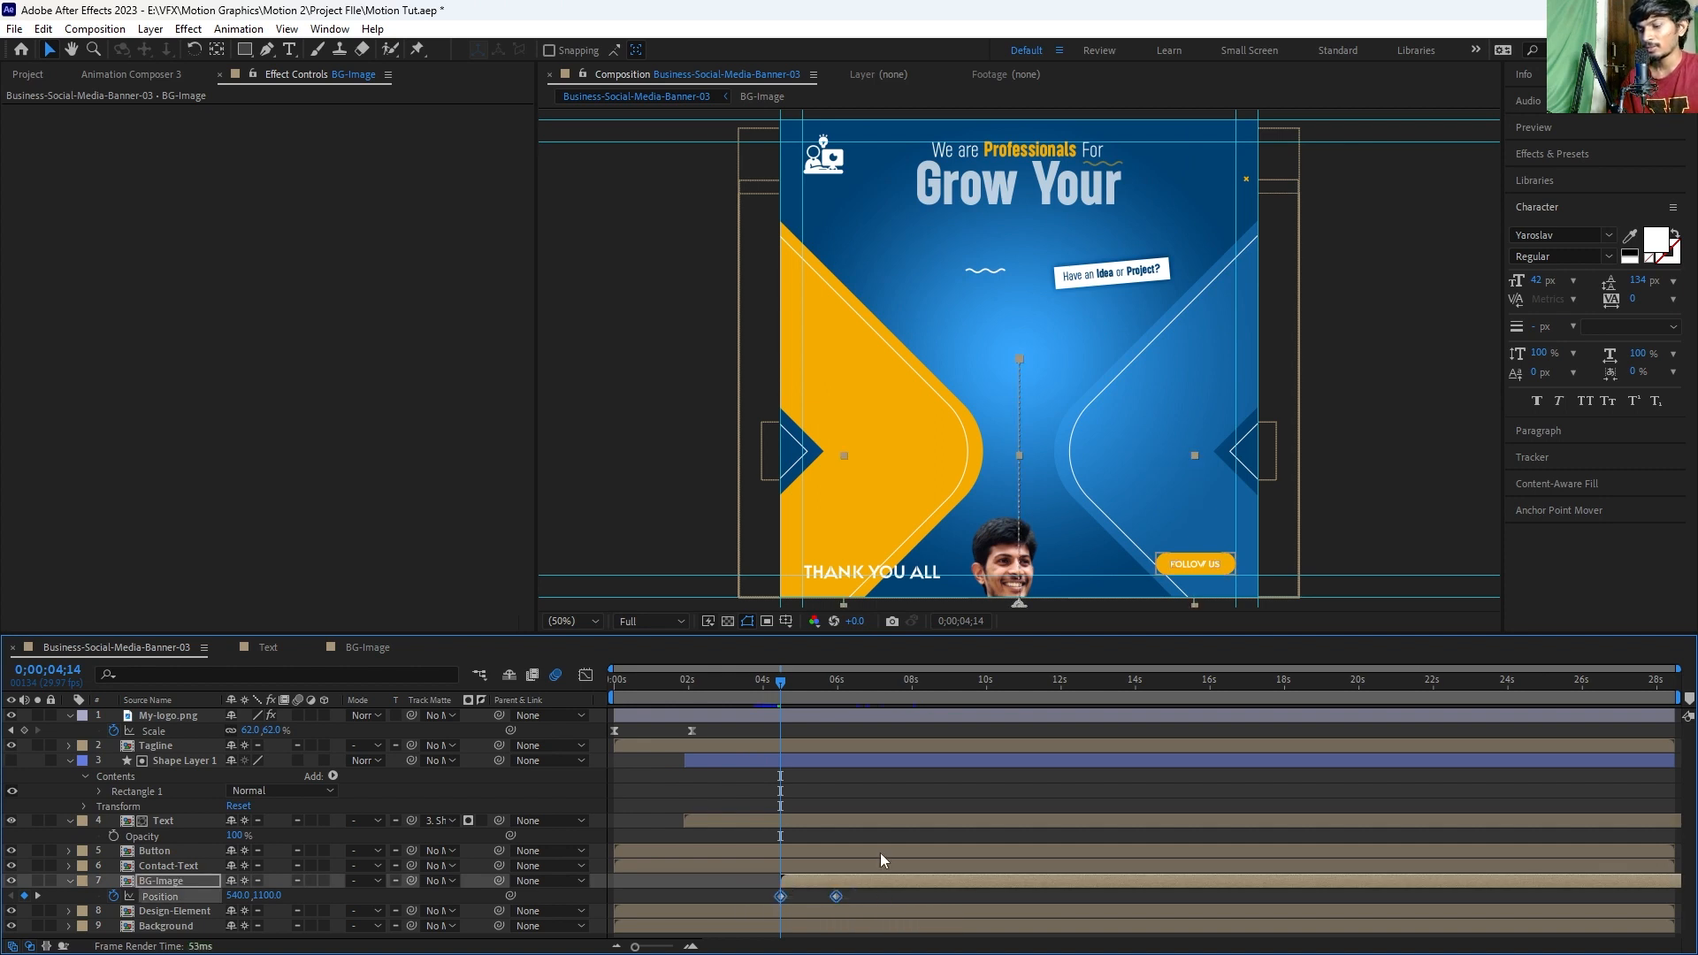
click(586, 676)
drag(750, 840, 776, 894)
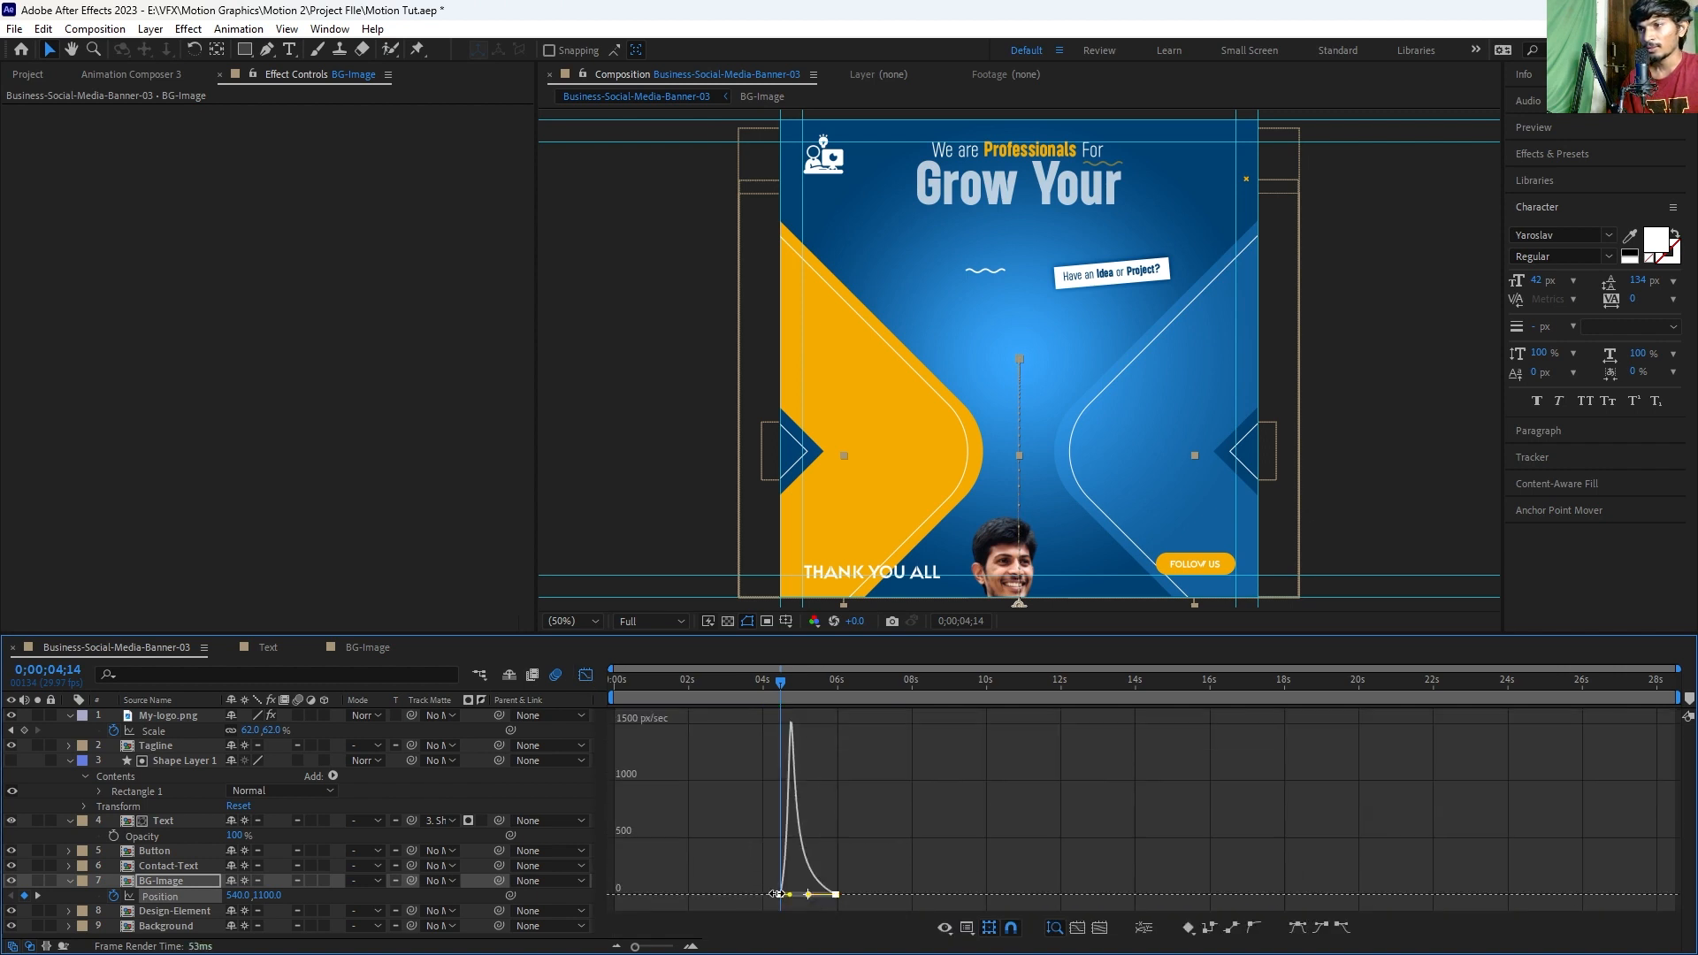
click(585, 675)
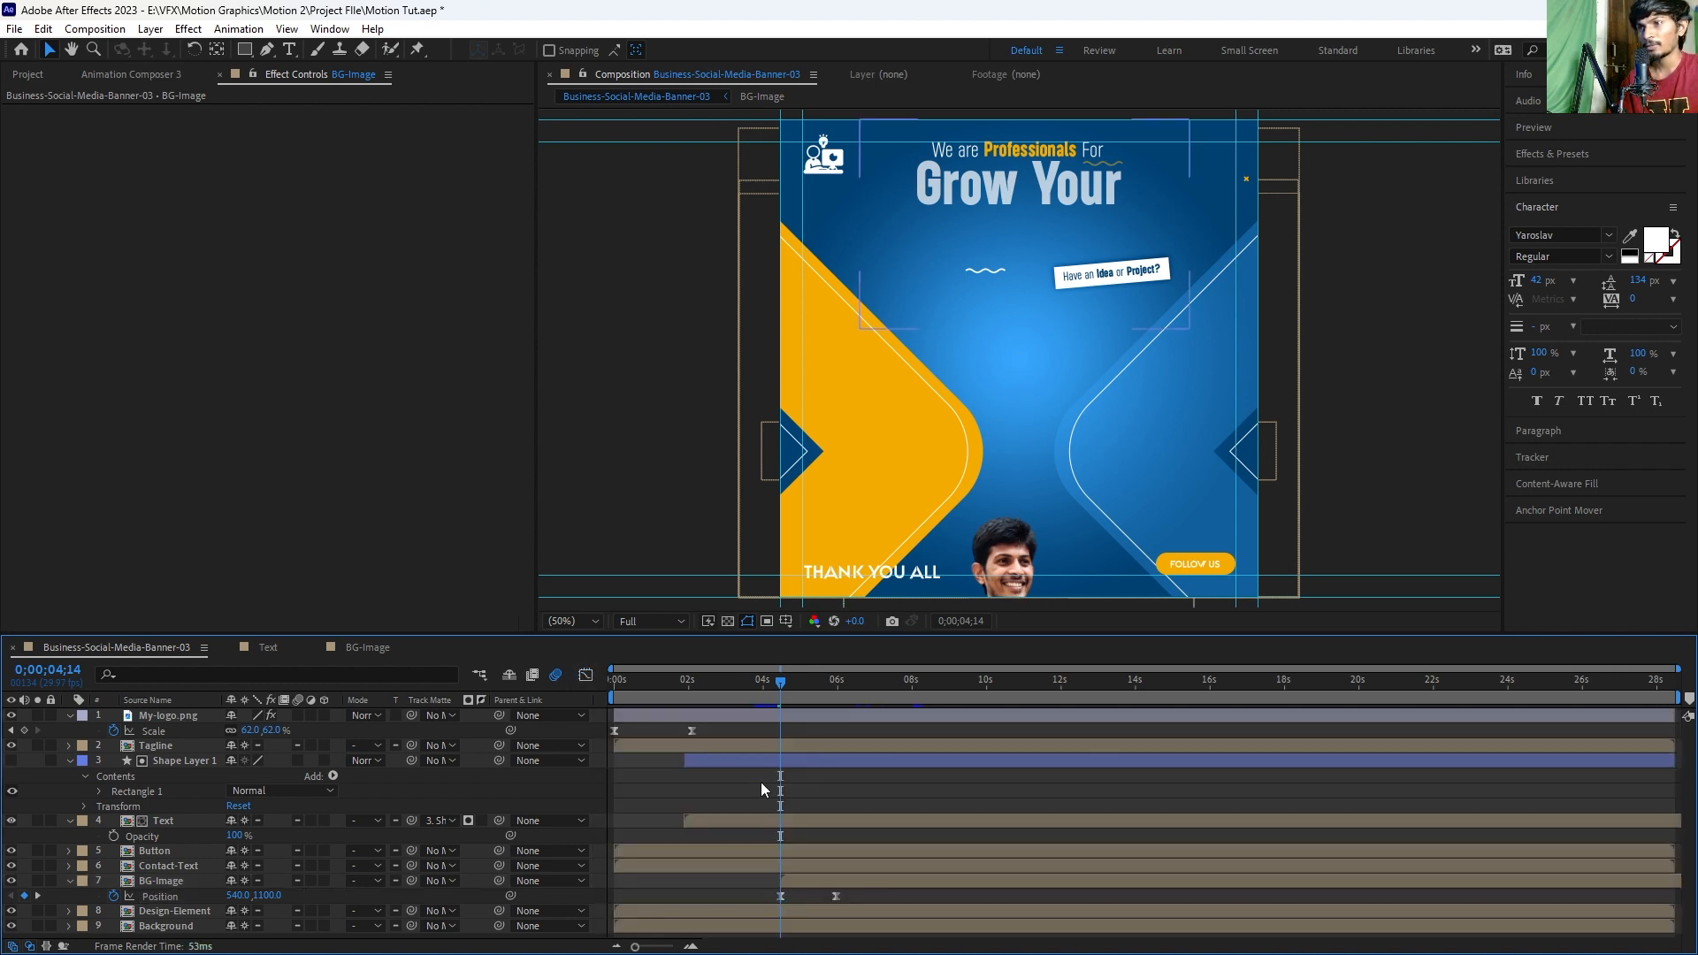
Step: Move the last BG-Image Position keyframe to about 6.5 seconds and preview the portrait's entrance
drag(836, 895, 856, 896)
key(space)
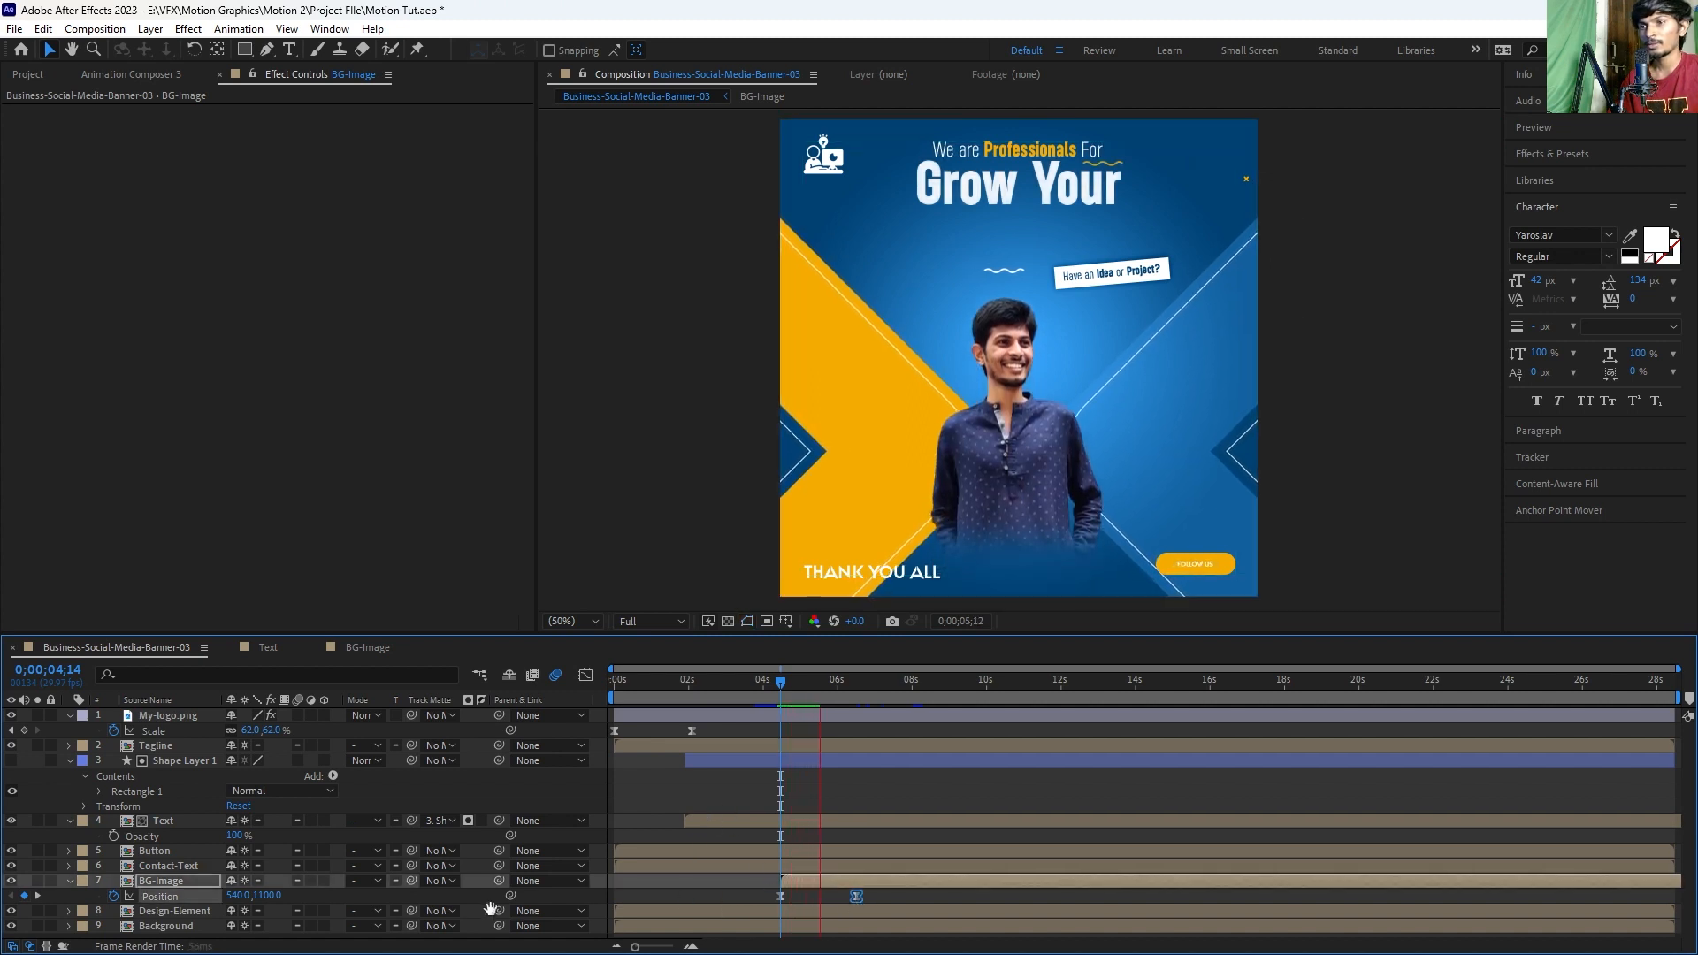
key(space)
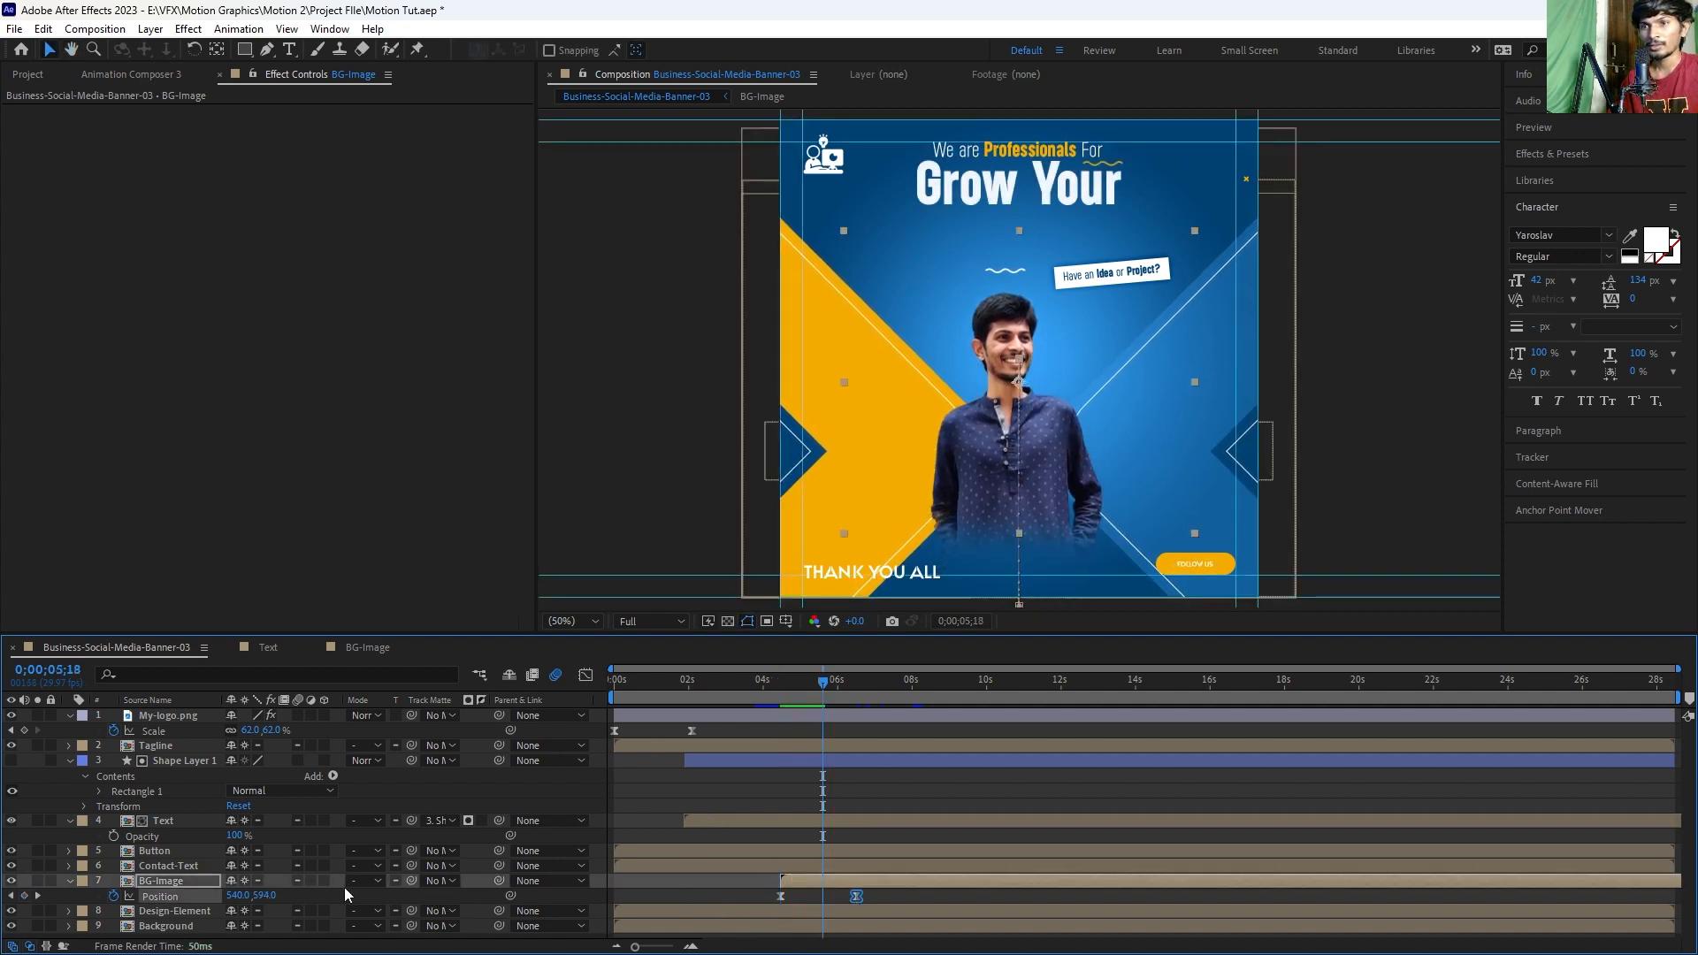
double_click(796, 880)
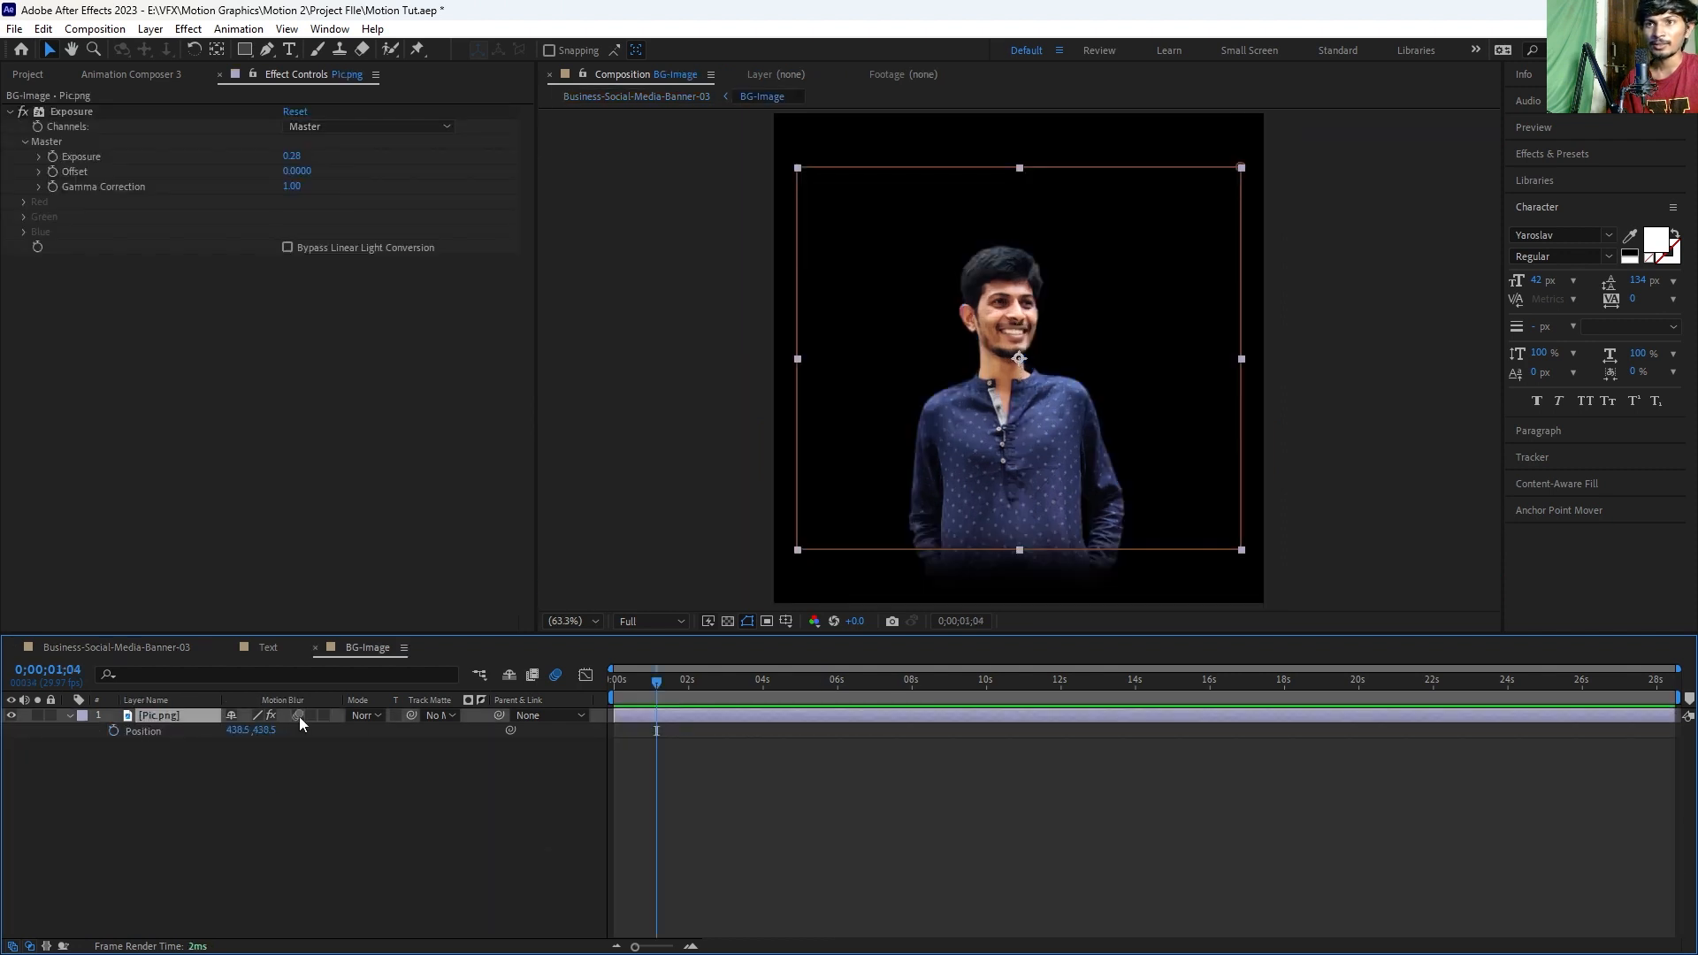
click(118, 647)
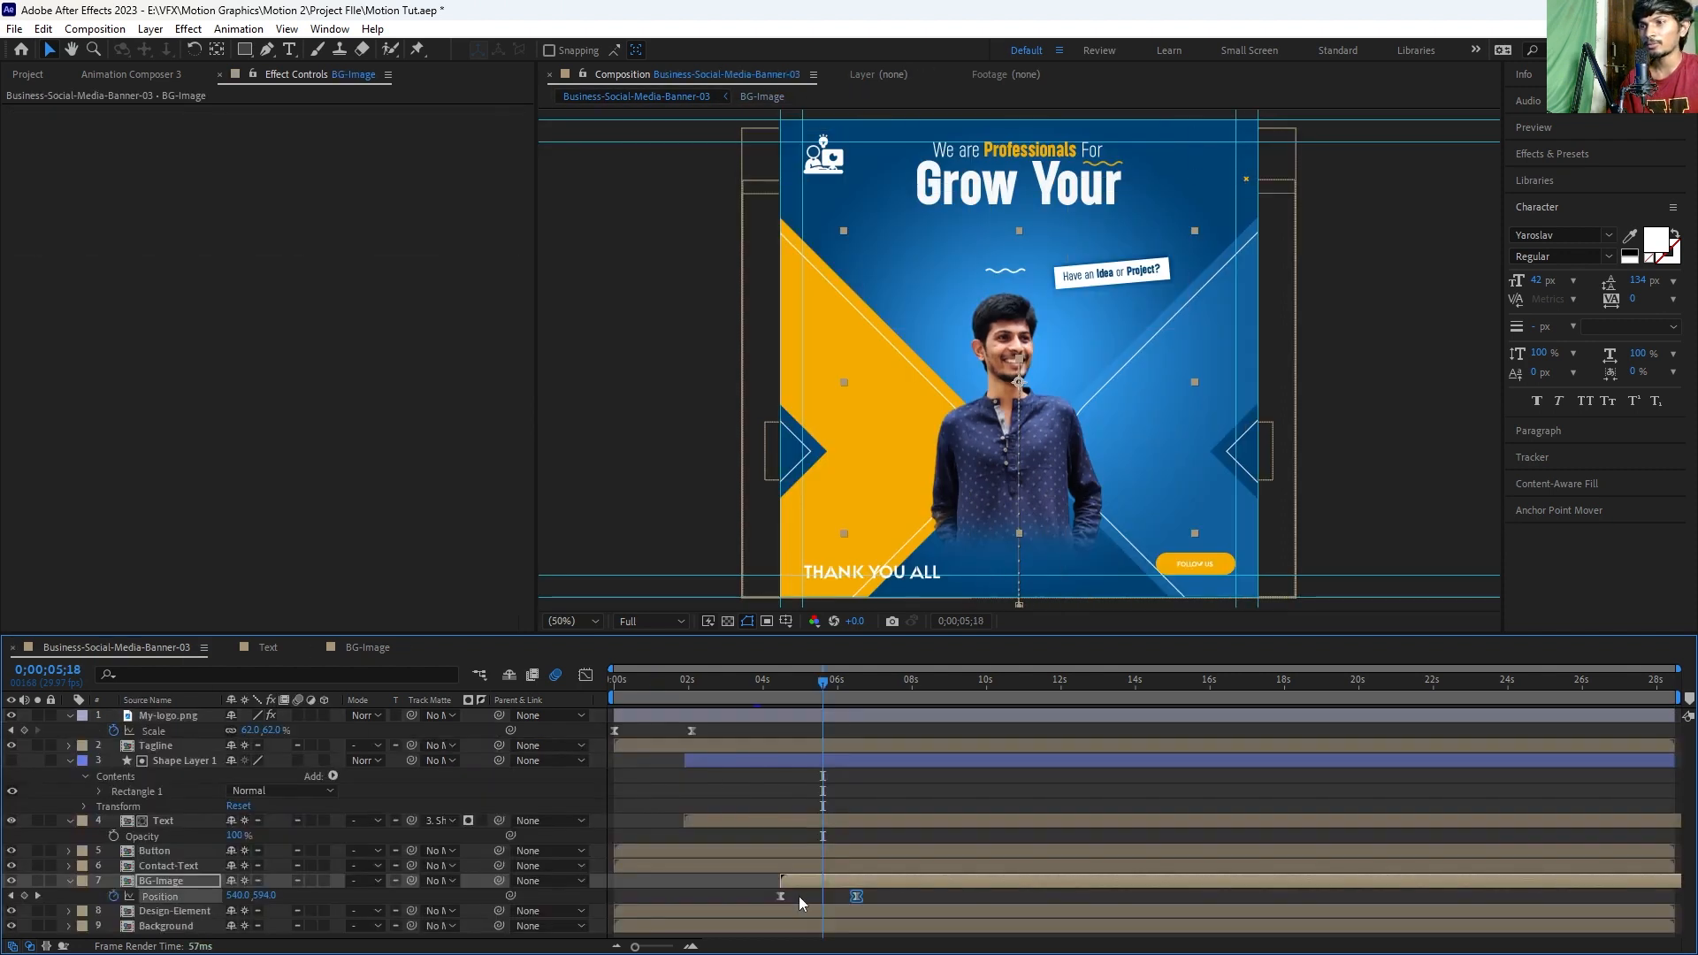
click(811, 780)
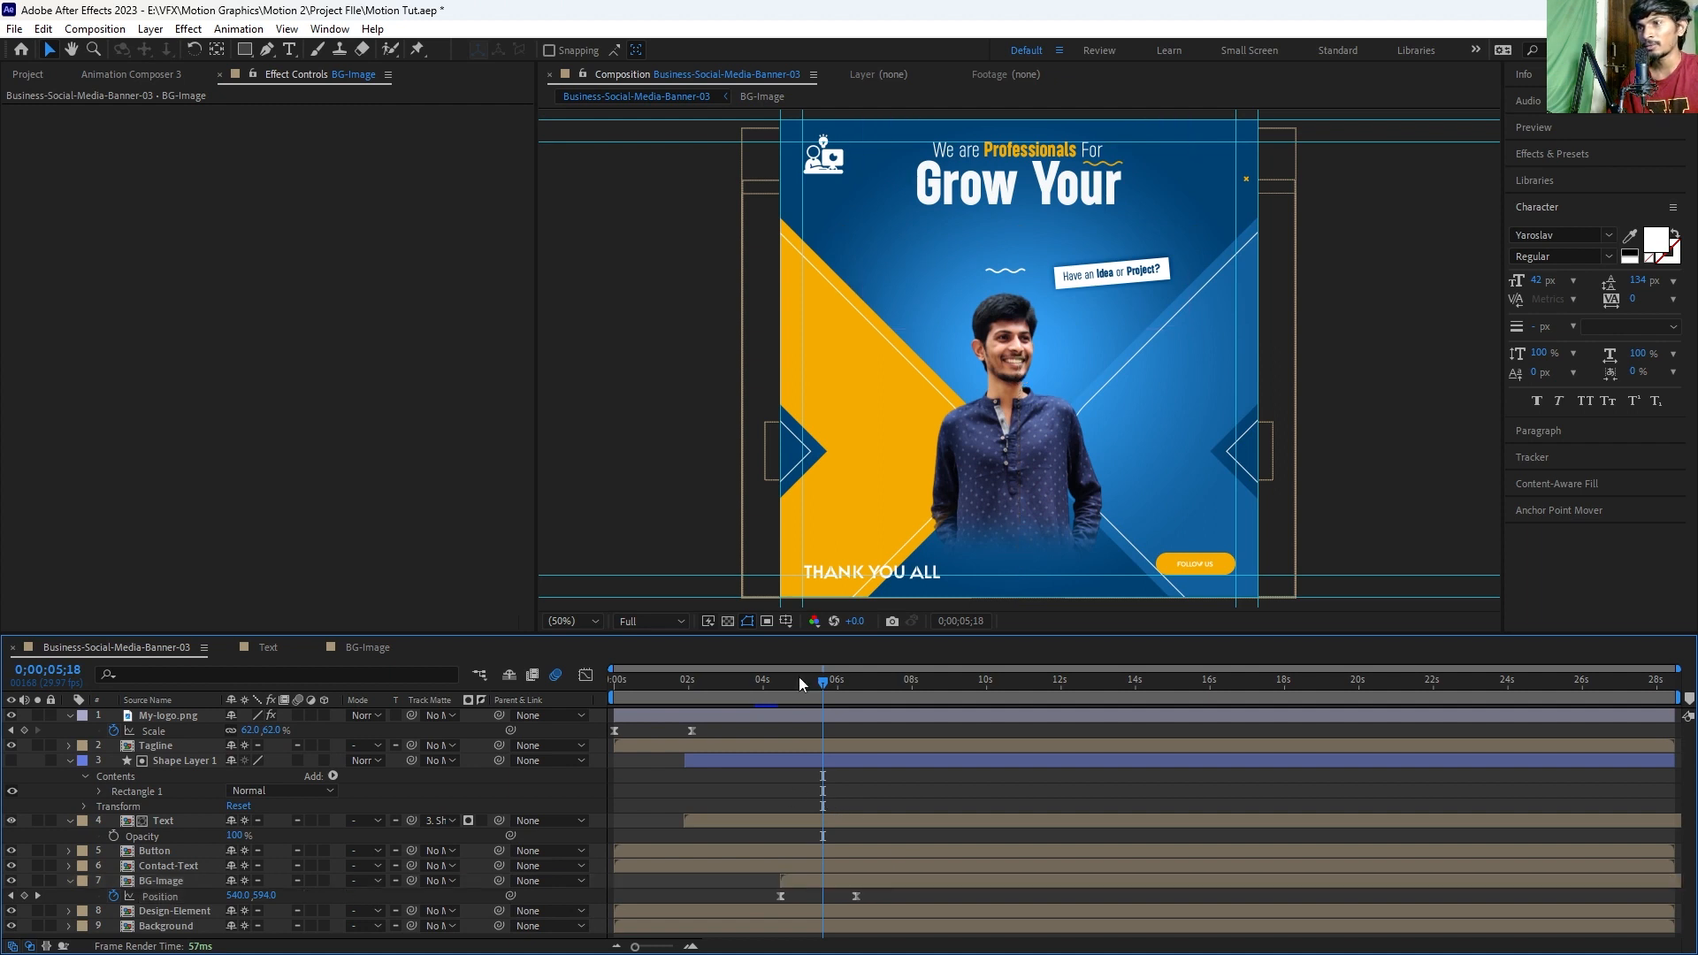
drag(804, 679, 750, 730)
key(space)
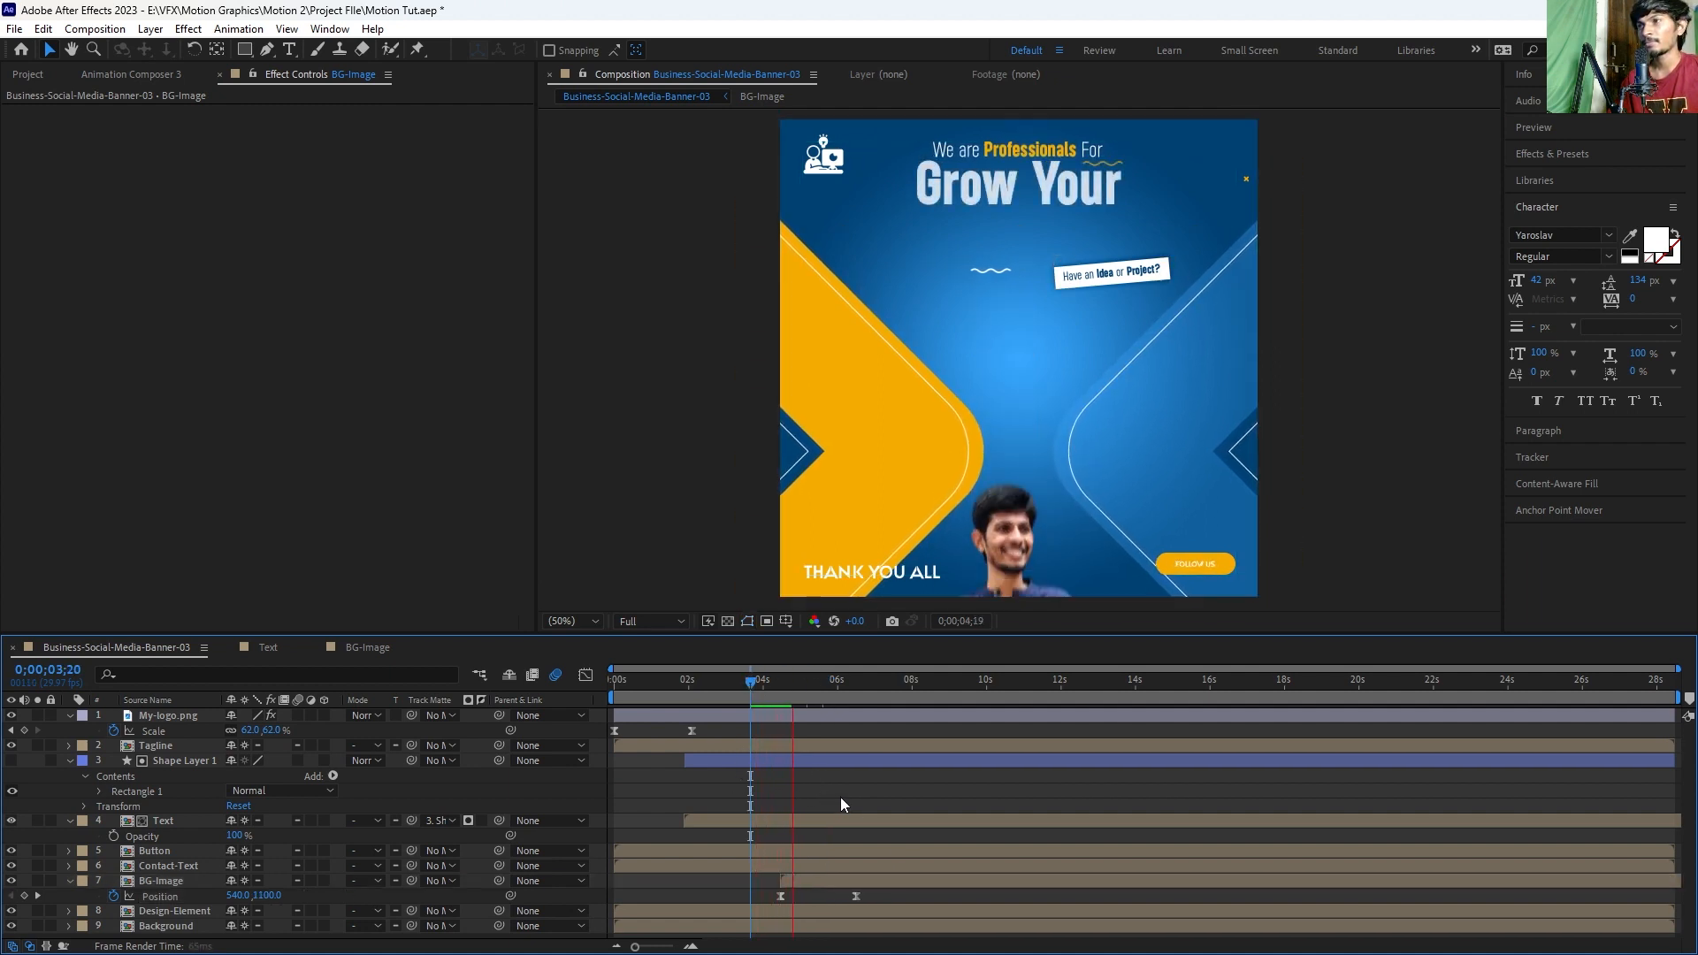
Step: Move the last BG-Image Position keyframe earlier, to about 5.9 seconds
click(824, 880)
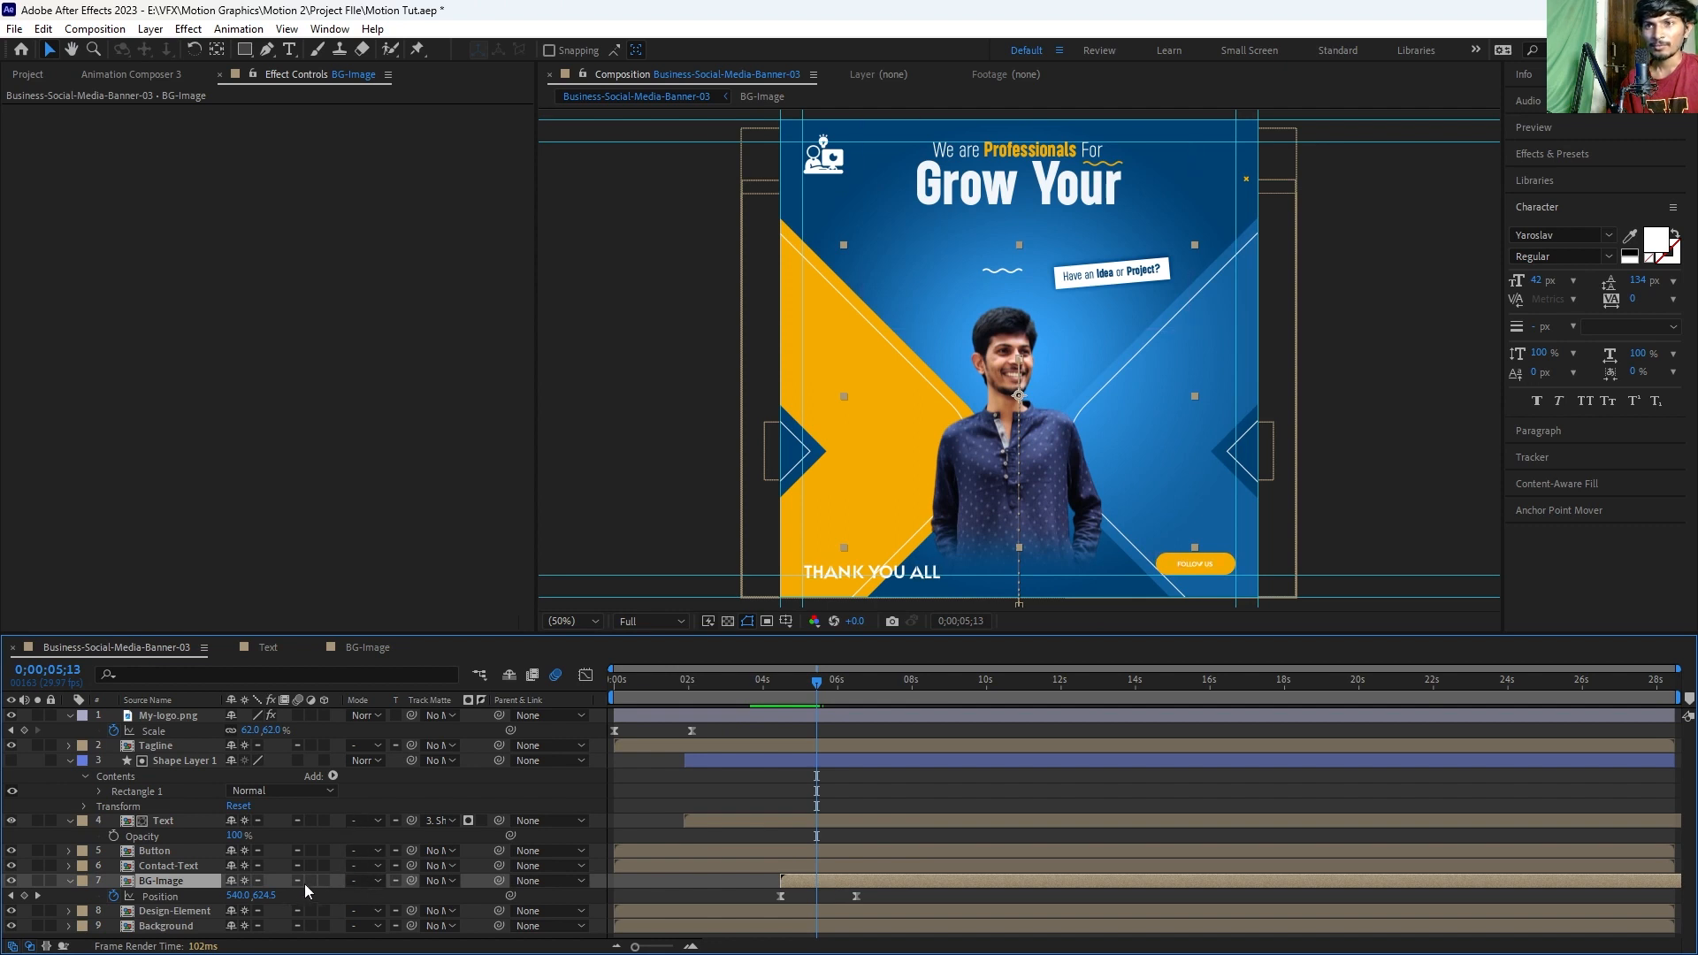
click(741, 888)
click(795, 881)
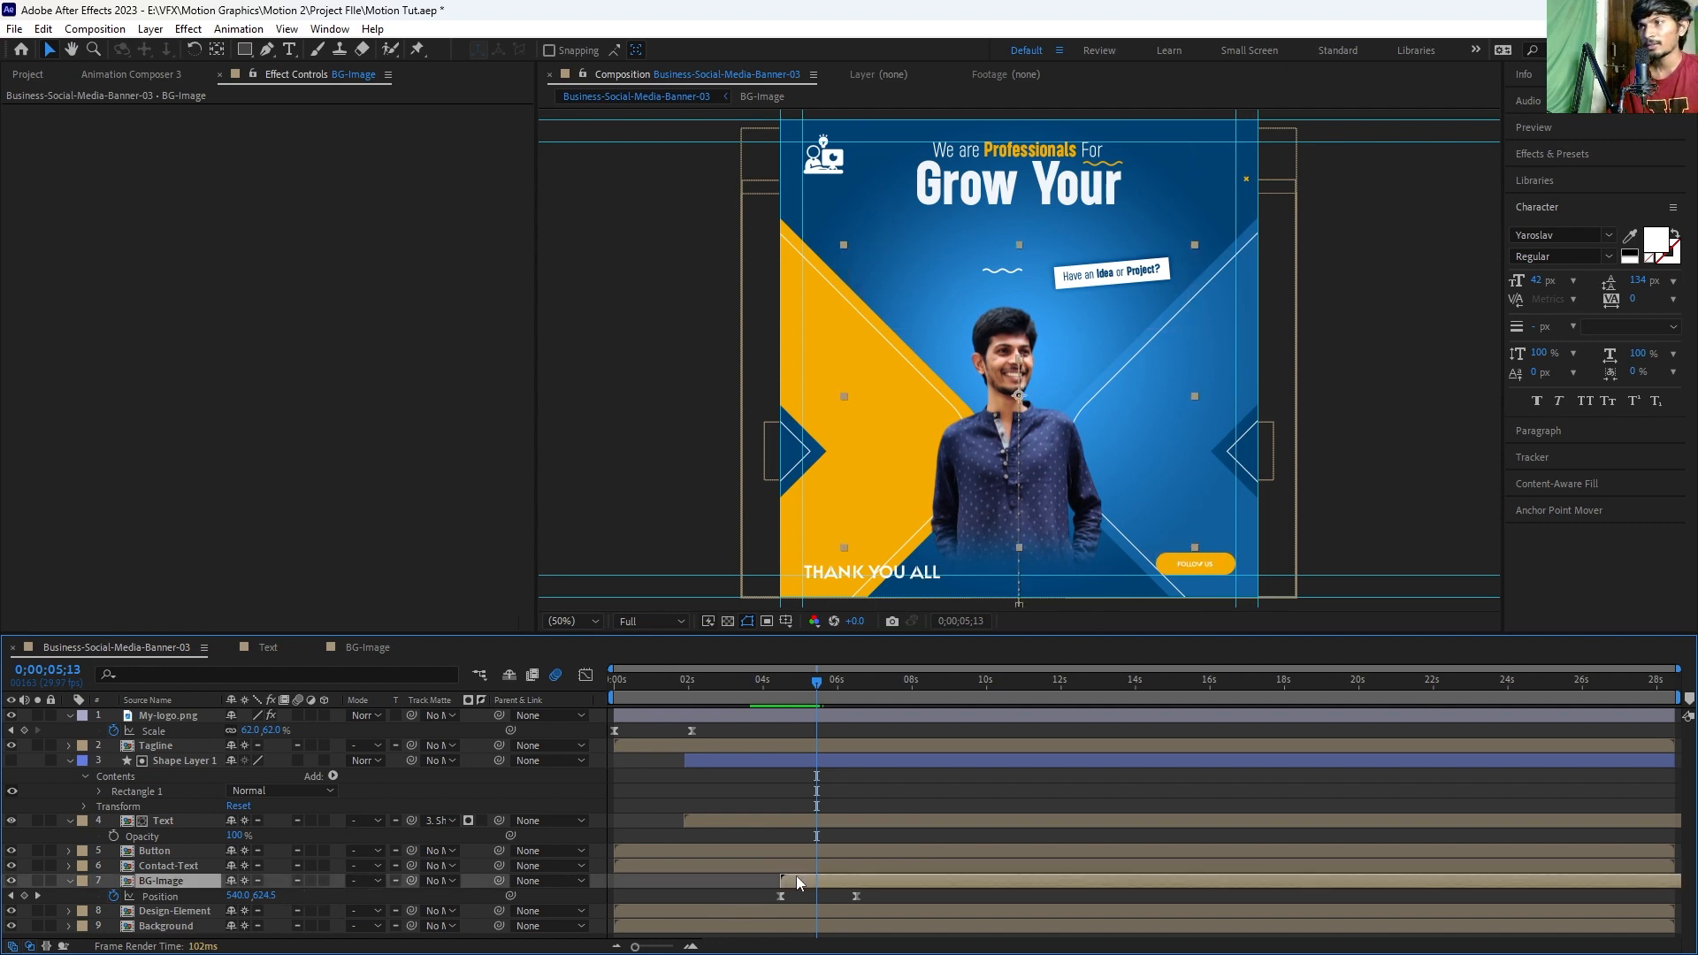
drag(856, 895, 832, 896)
Step: Lower BG-Image at its first Position keyframe, 0;00;04;14, to 540, 1340 so the portrait starts completely below the banner
drag(791, 681, 780, 681)
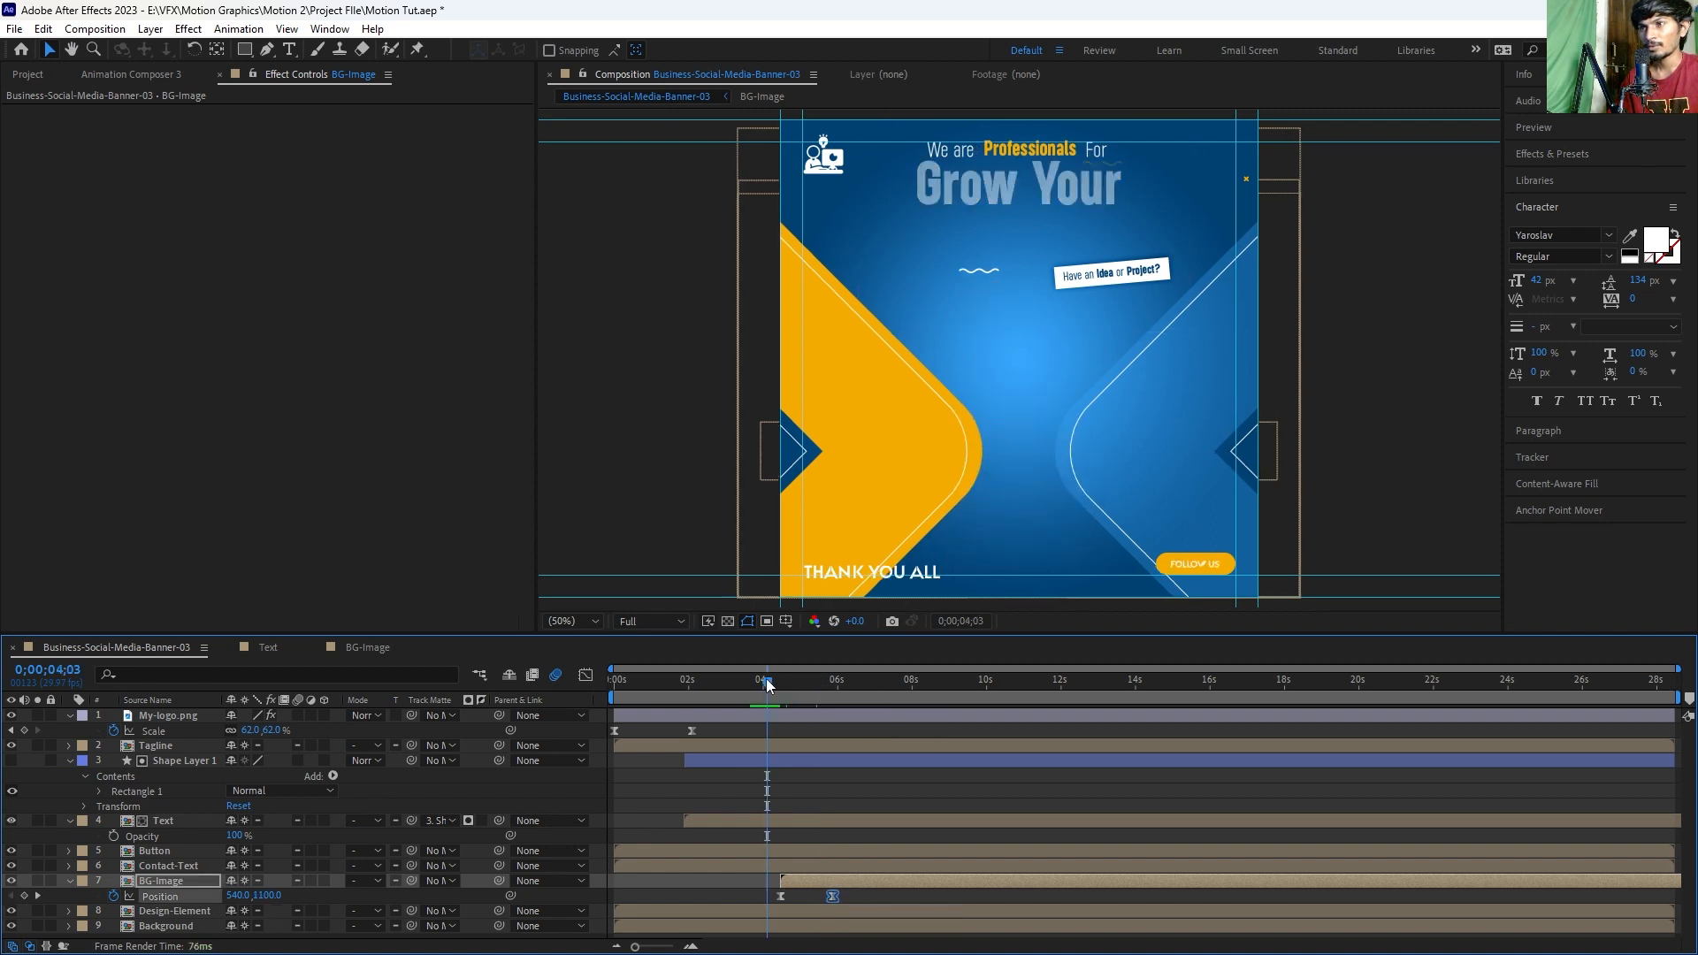
click(792, 881)
key(shift+Down)
key(shift+Down)
key(shift+Down)
key(shift+Down)
key(shift+Down)
key(shift+Down)
key(shift+Down)
key(shift+Down)
key(shift+Down)
key(shift+Down)
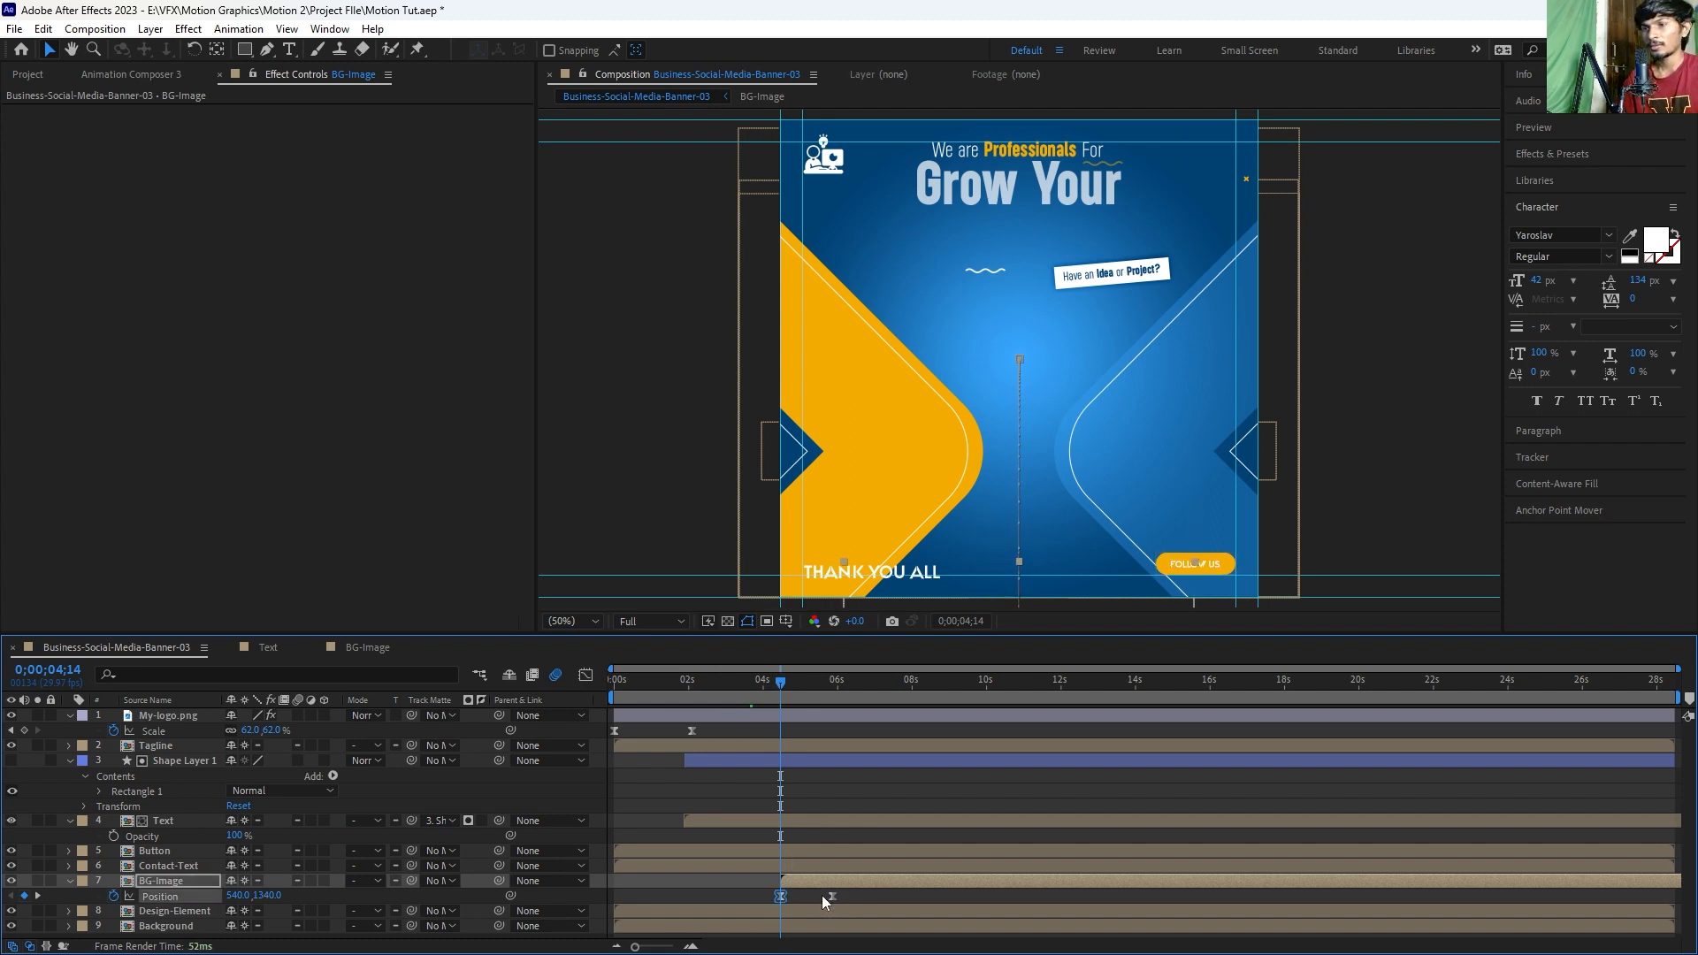
Step: Move the last BG-Image Position keyframe to 0;00;06;25 and preview the slower entrance
drag(831, 897, 869, 896)
key(space)
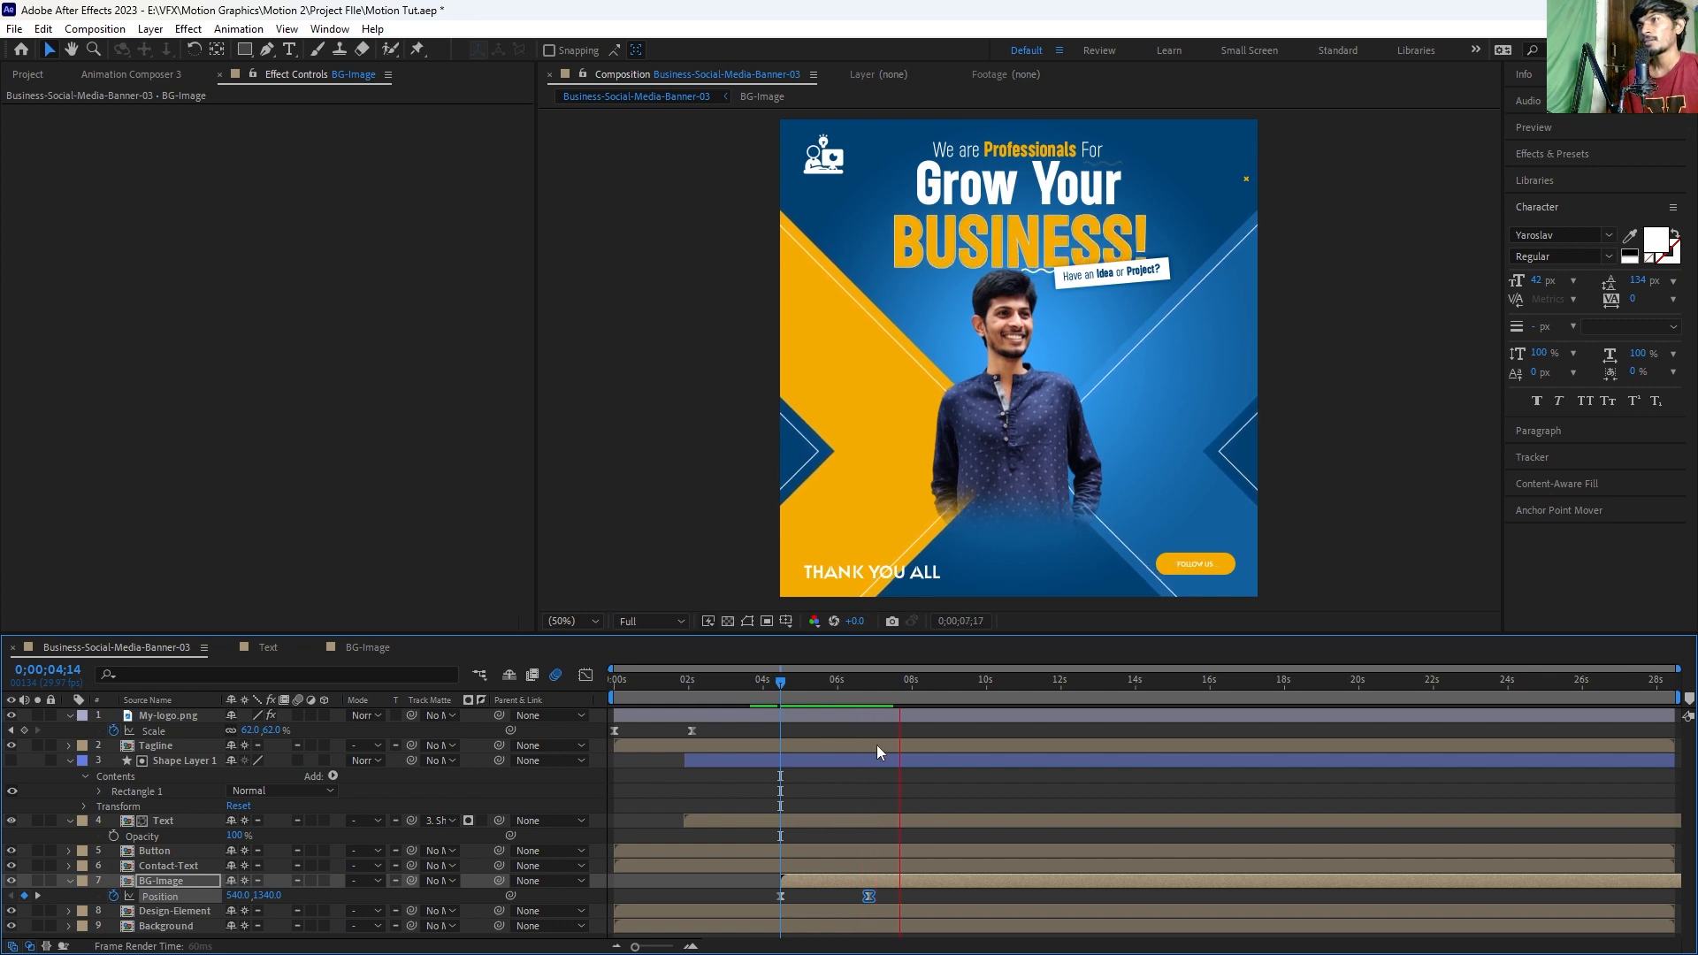
key(space)
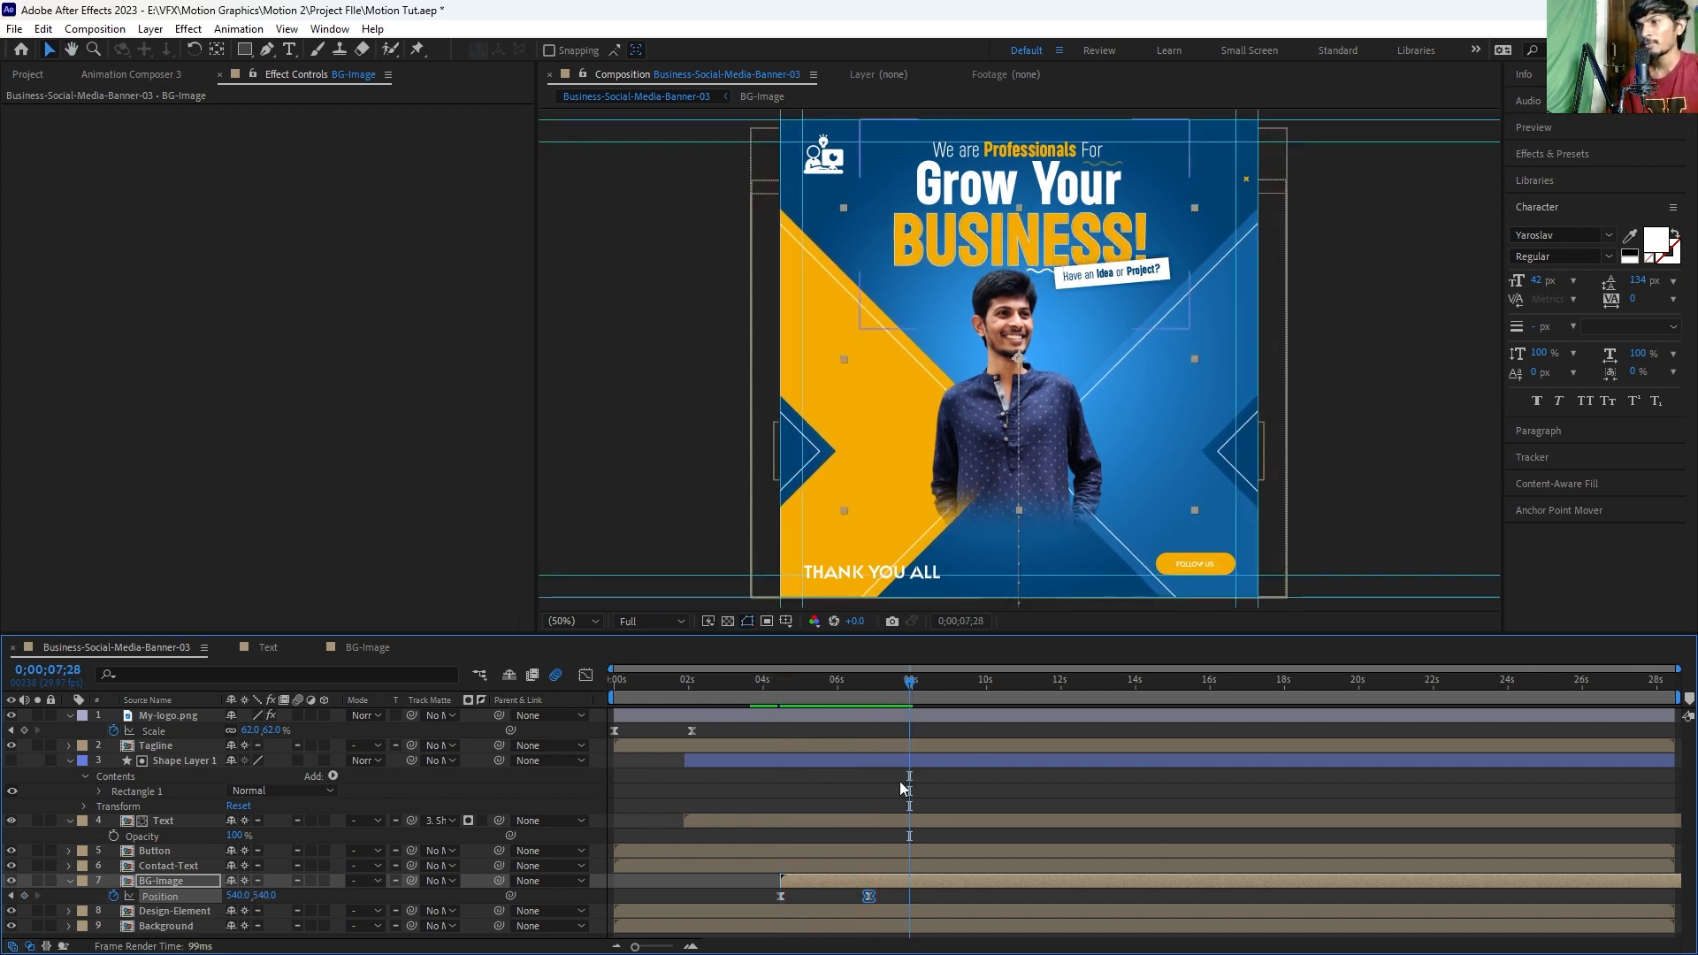
click(861, 771)
Step: Scale the BG-Image layer down to 89%
click(973, 212)
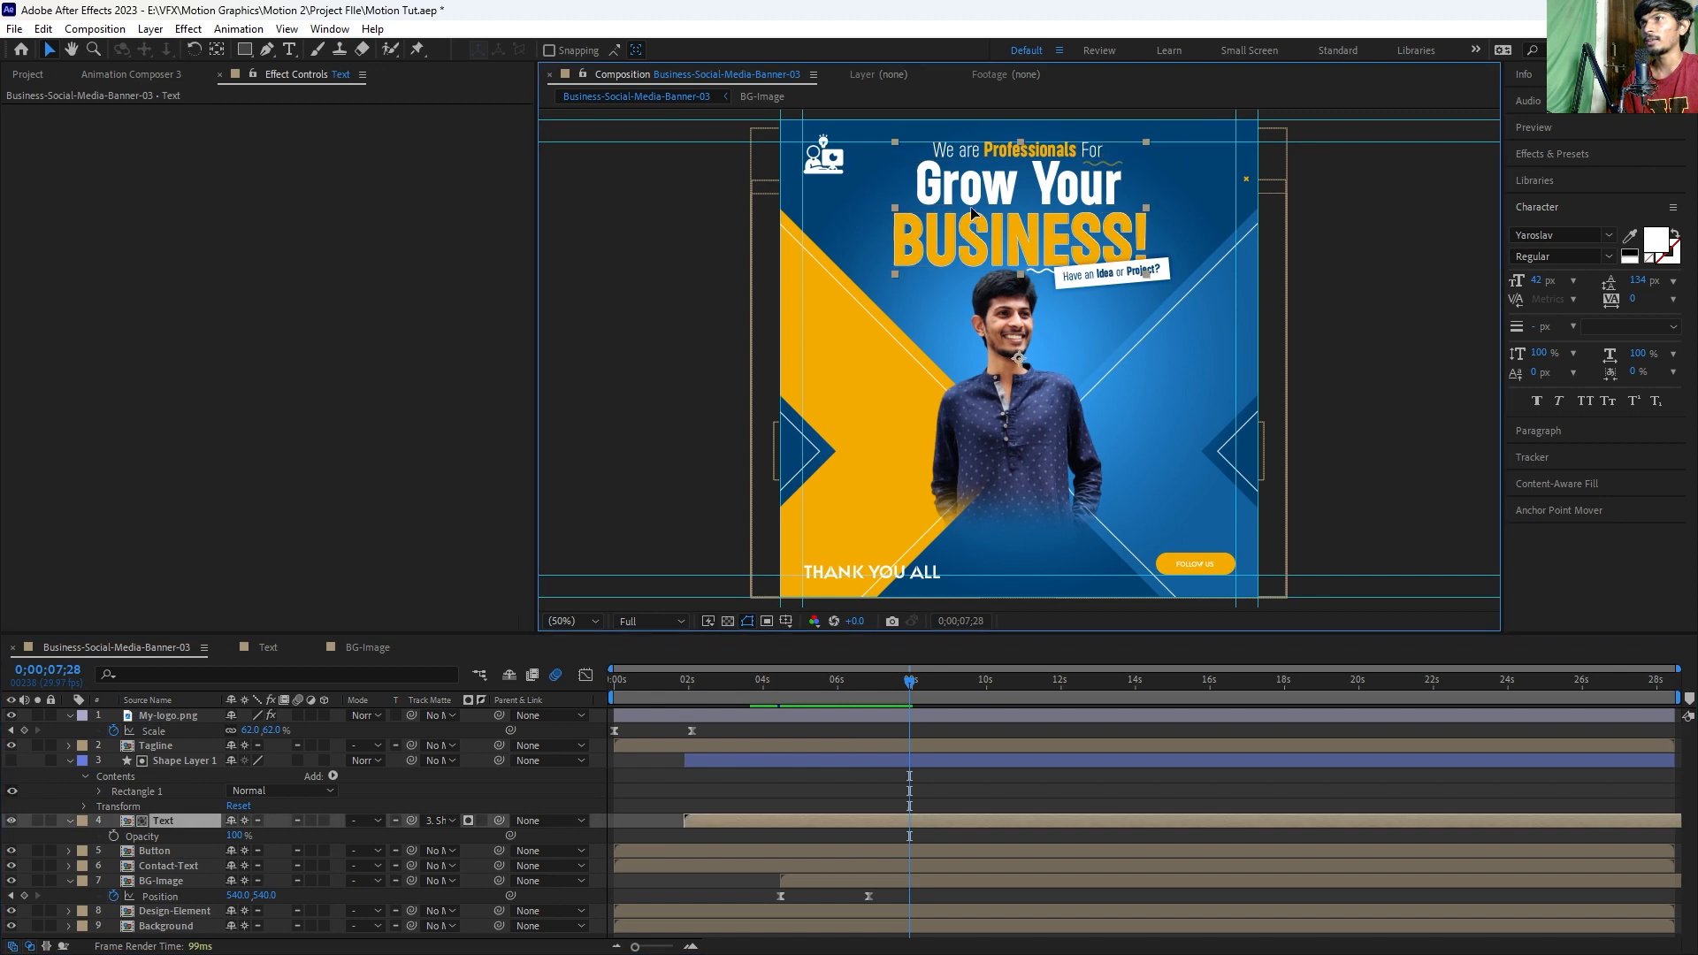
click(1017, 305)
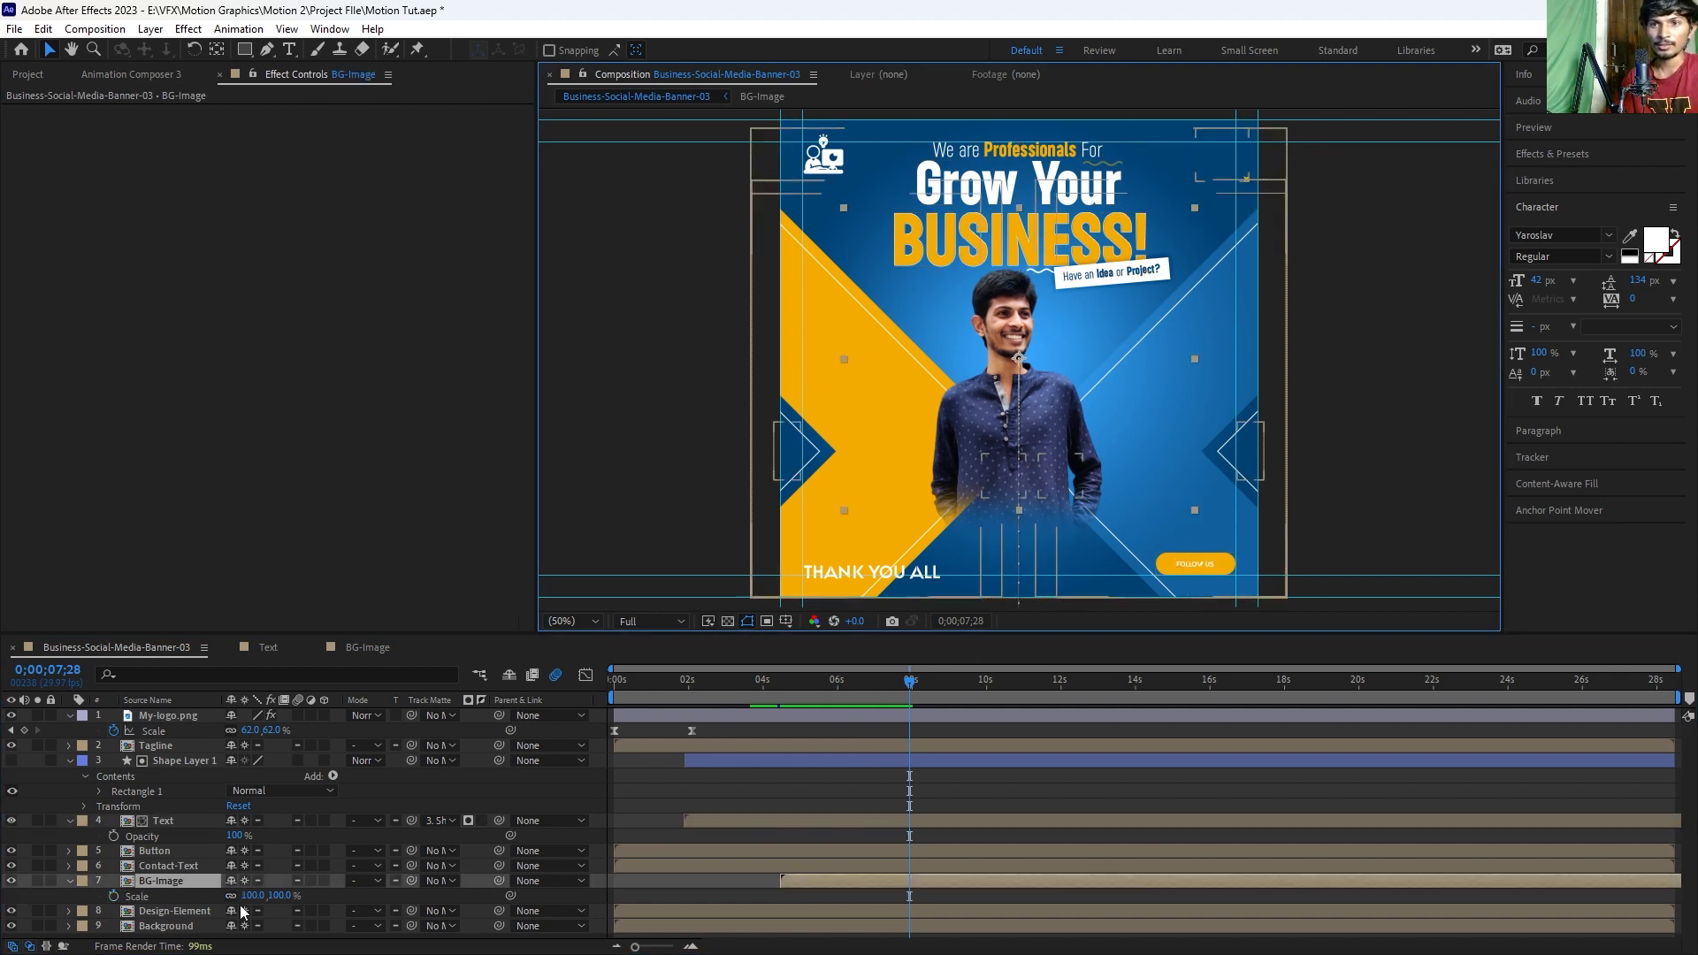
key(s)
drag(252, 896, 236, 896)
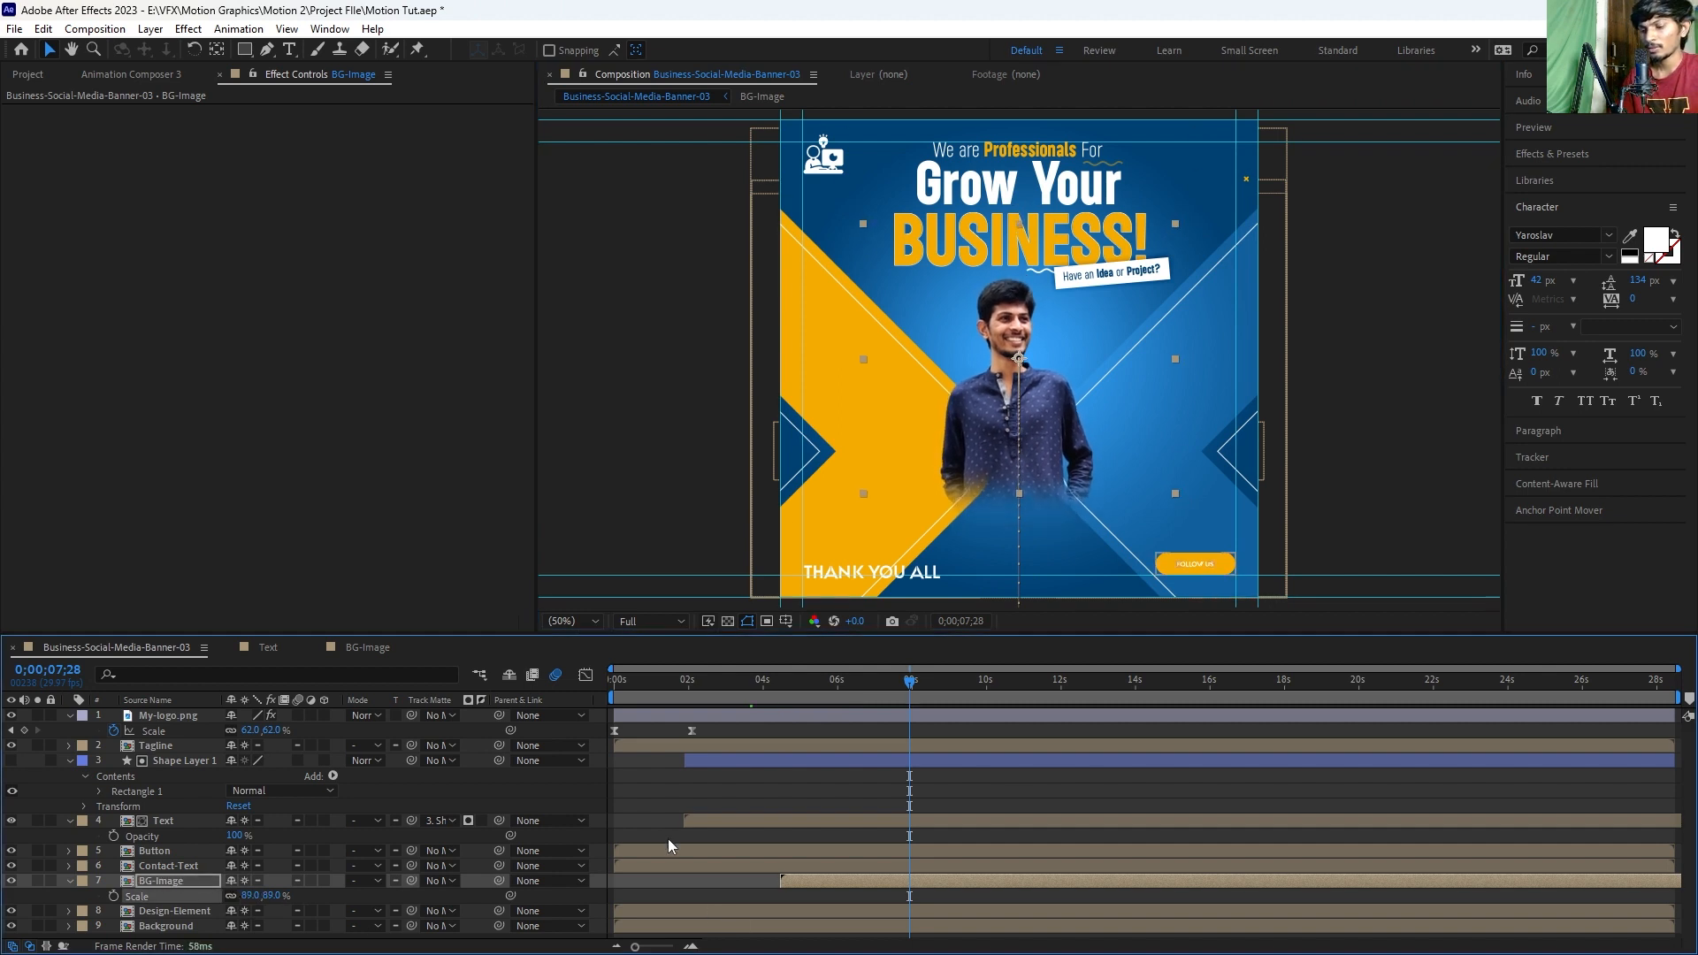
Step: Lower BG-Image at its last Position keyframe, 0;00;06;25, to 540, 600
key(p)
key(j)
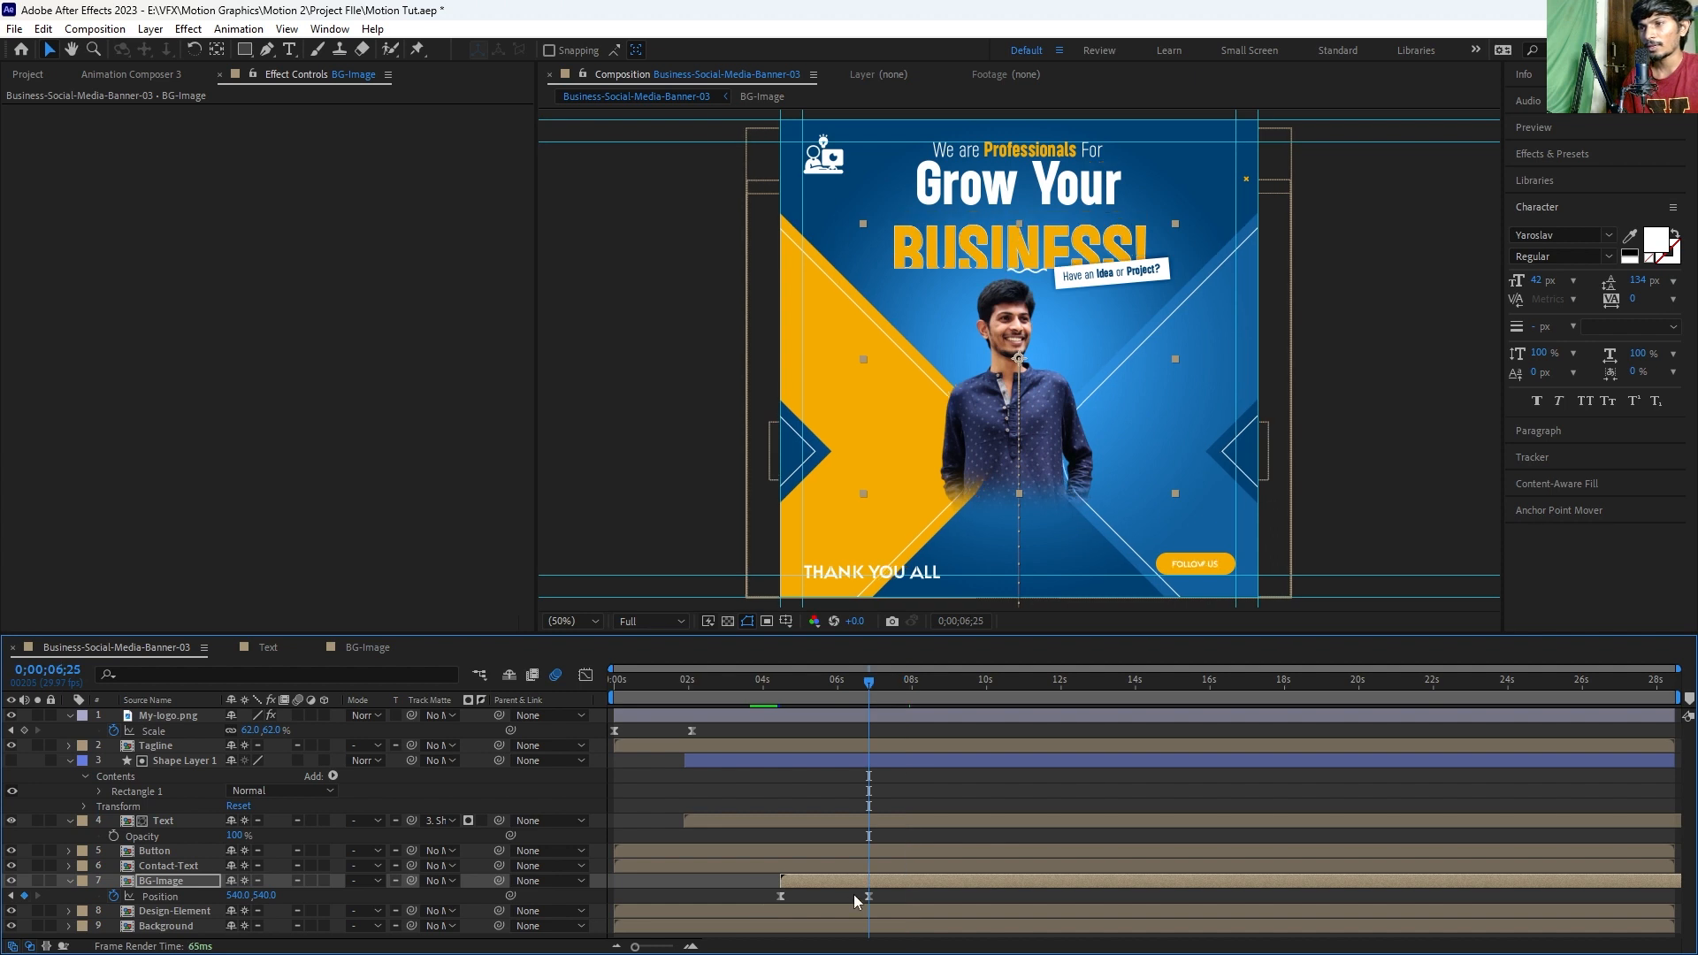
key(shift+Down)
key(shift+Down)
key(shift+Down)
key(shift+Down)
key(shift+Down)
key(shift+Down)
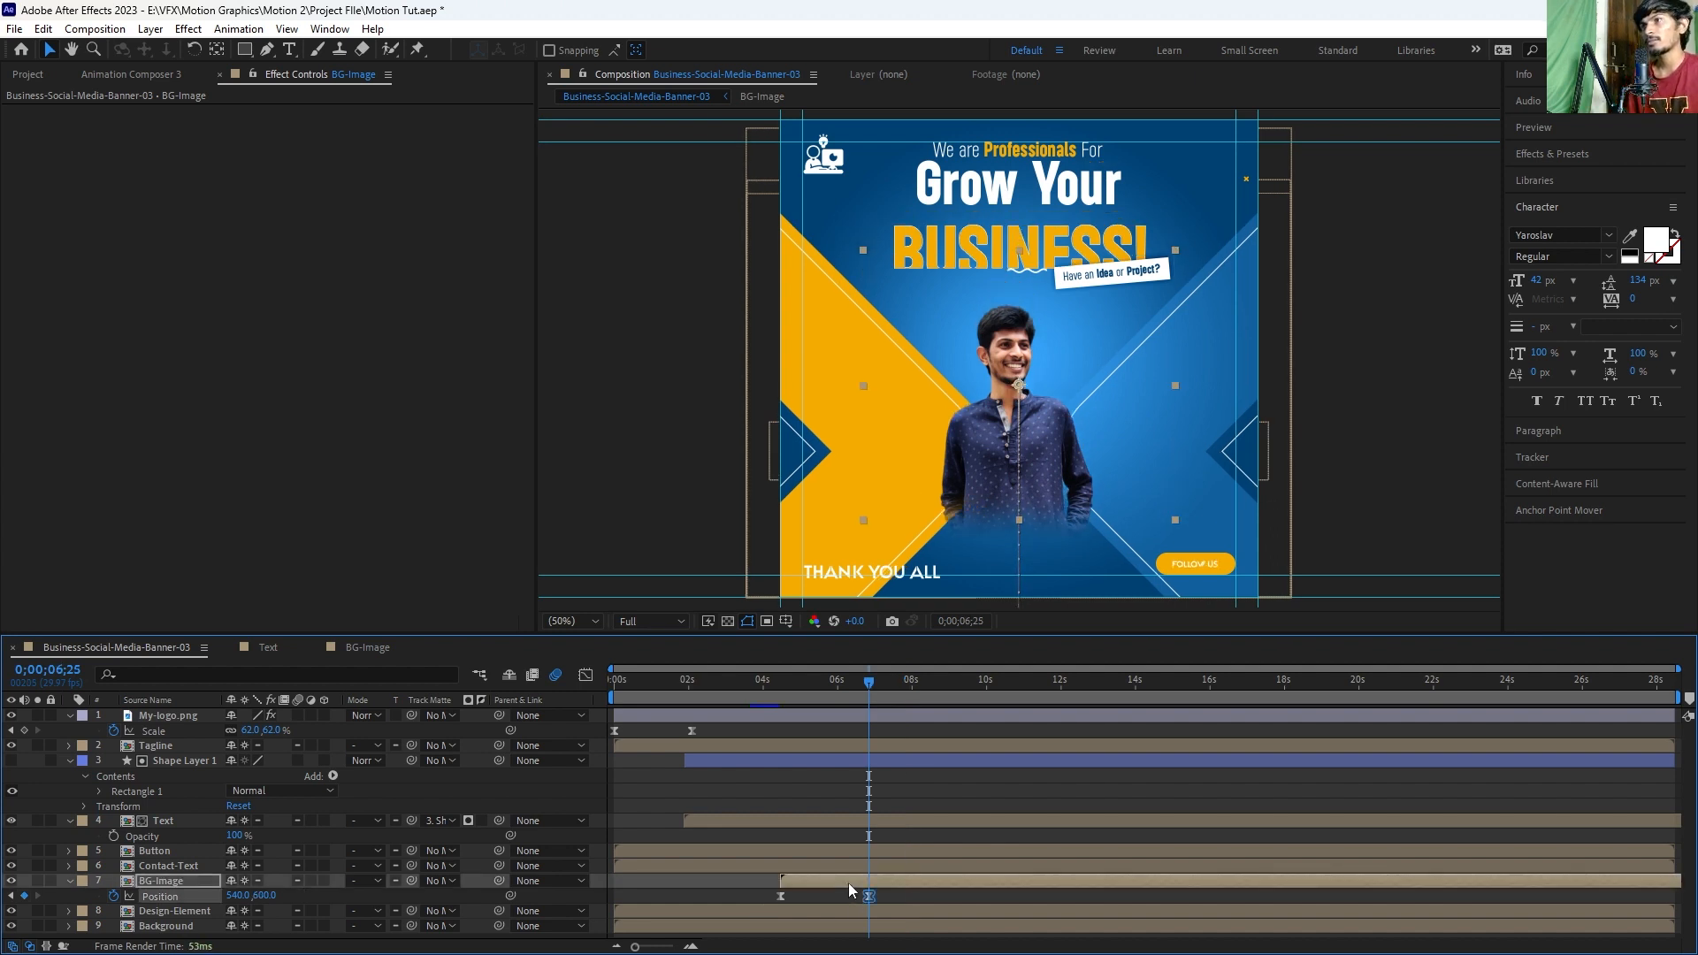
click(793, 774)
Step: Save the project and preview the banner animation from the start
drag(800, 686, 534, 718)
key(ctrl+s)
key(space)
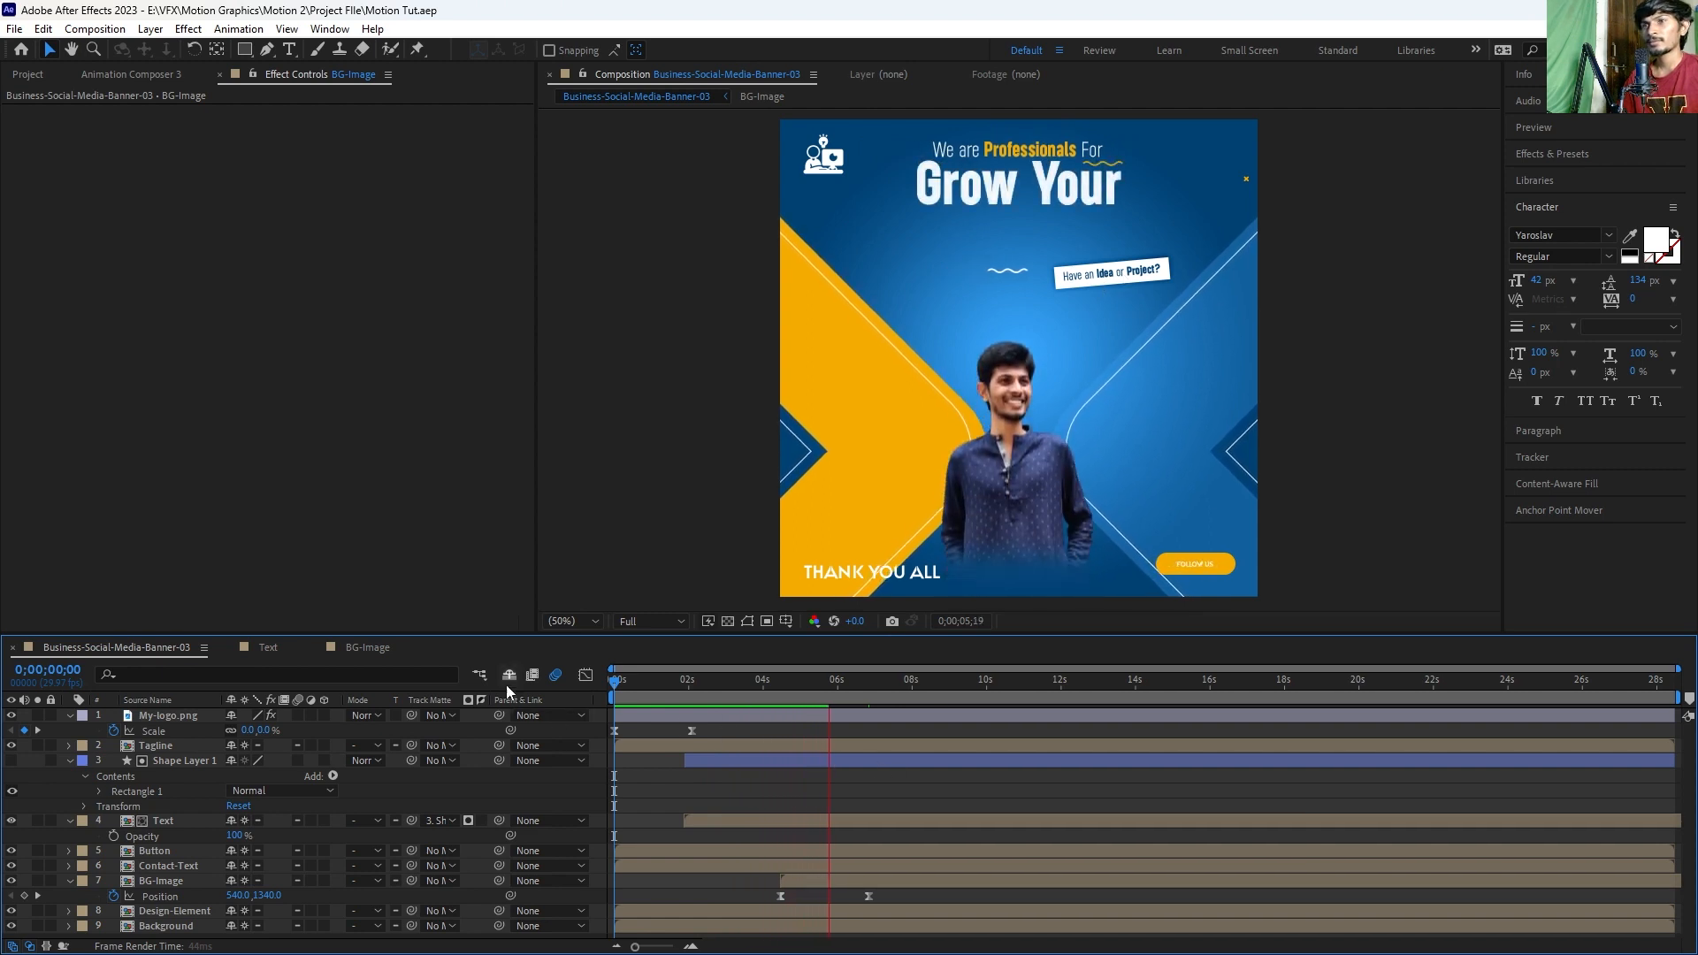
Step: Shift the Tagline layer in the main banner composition so it starts at 0;00;05;24
click(251, 651)
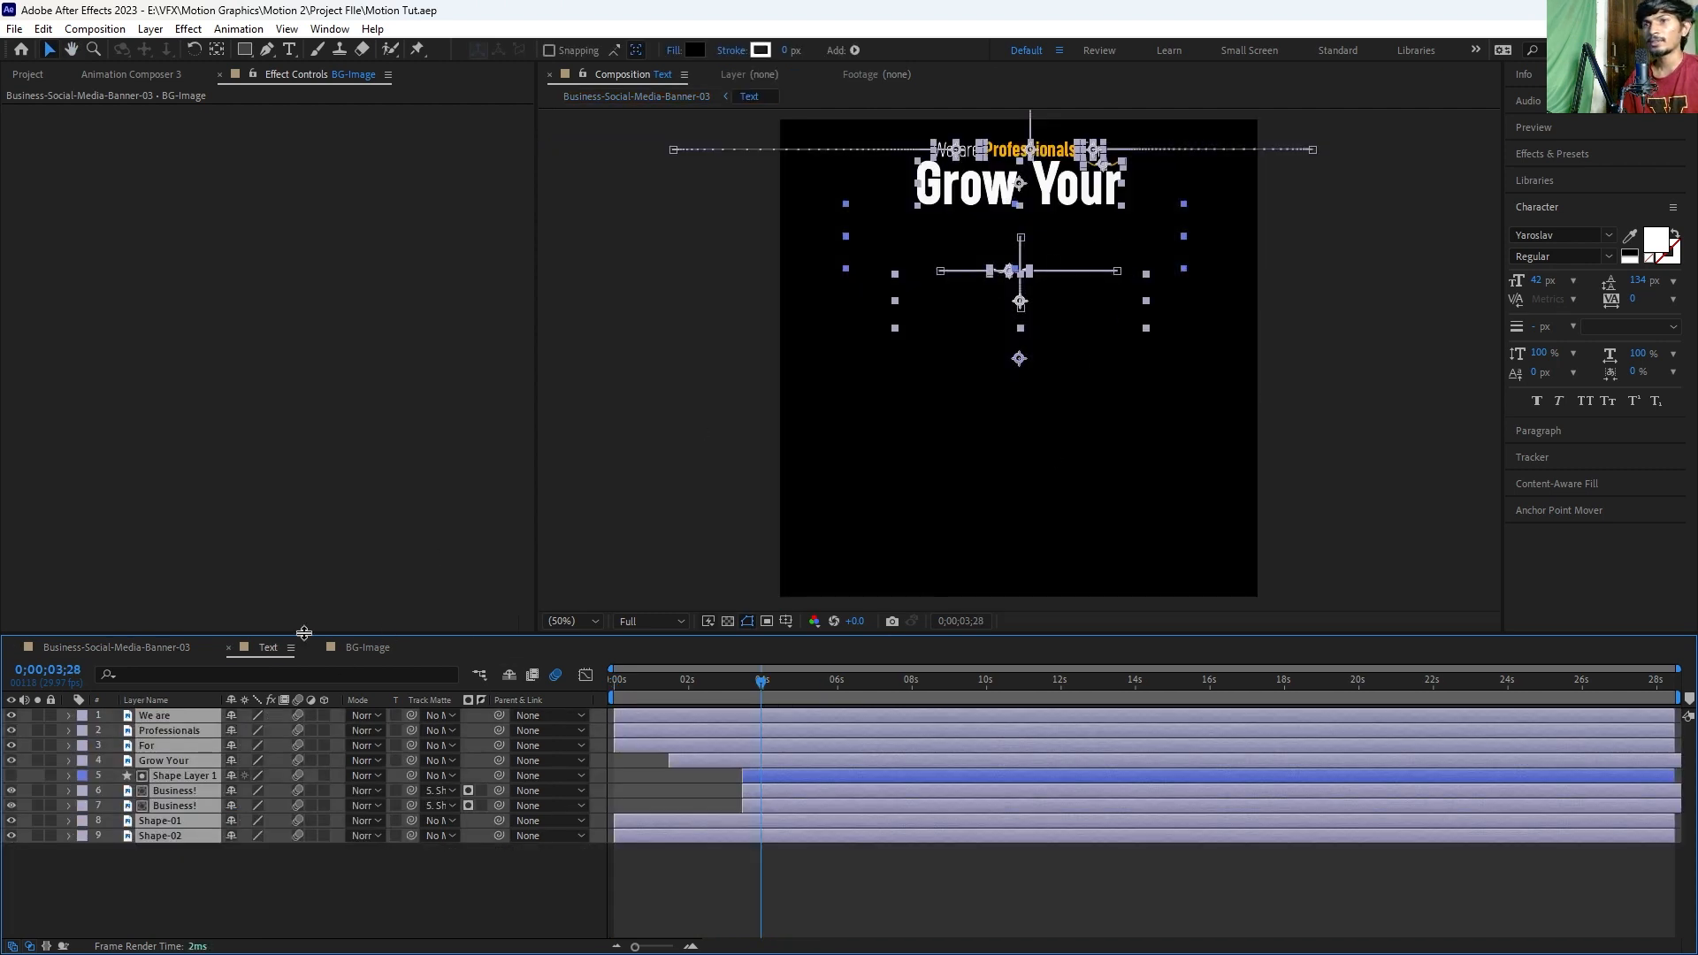
click(164, 646)
click(1125, 275)
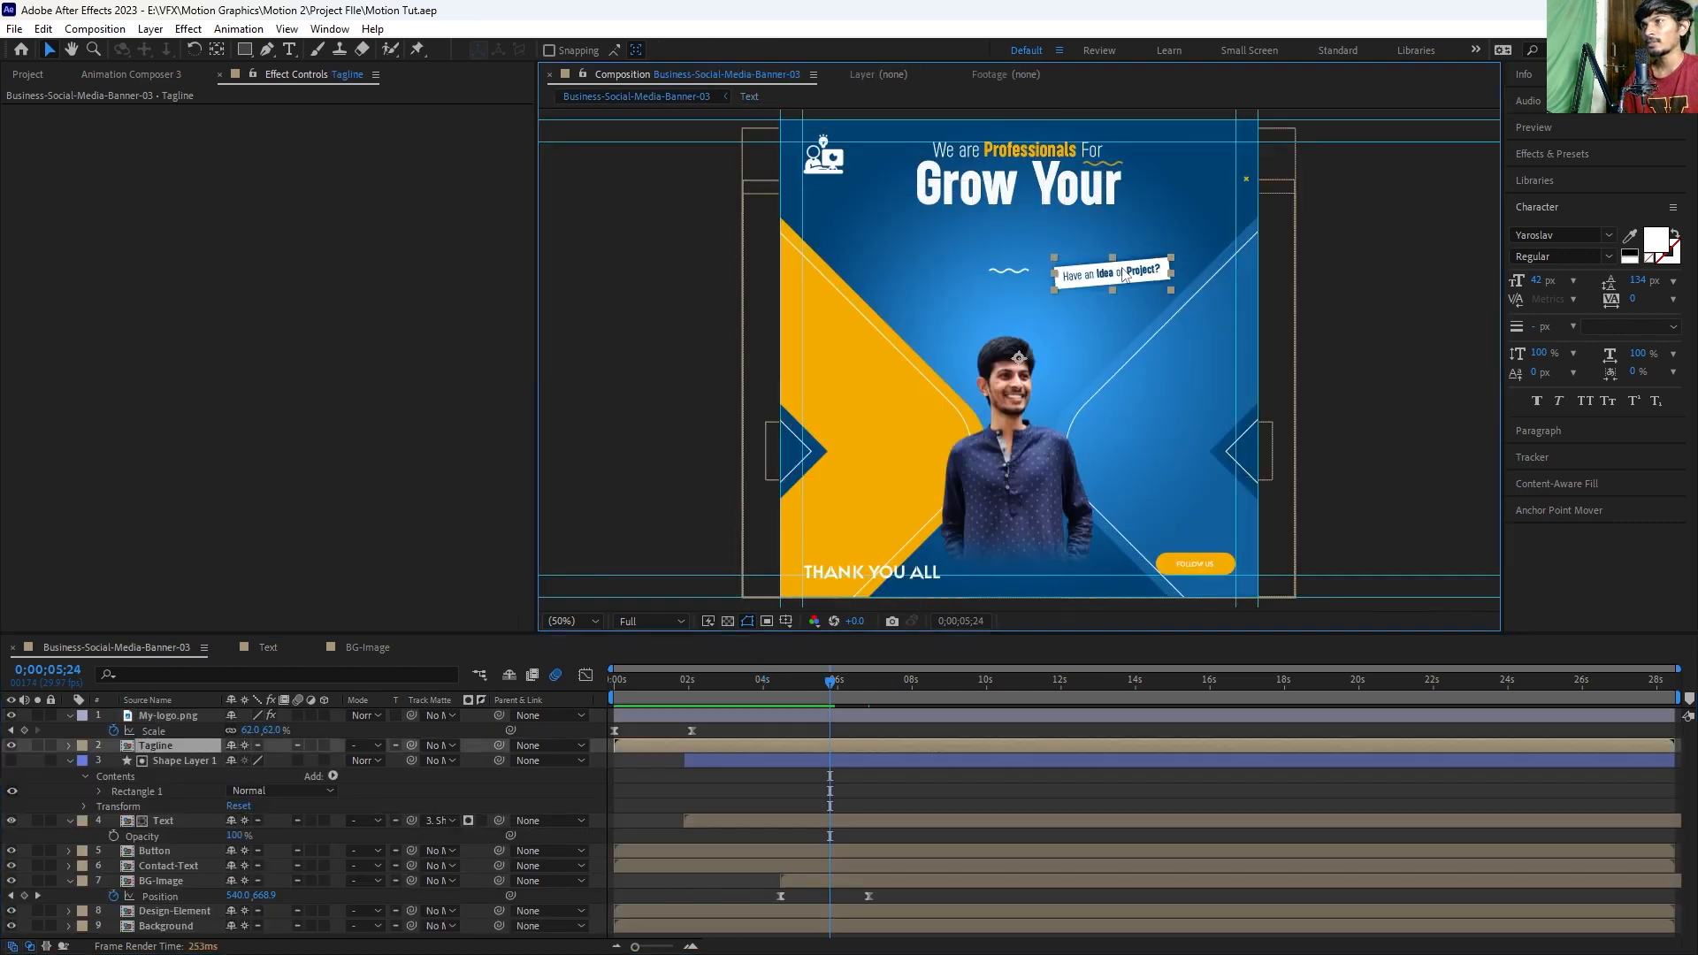
drag(715, 745, 931, 739)
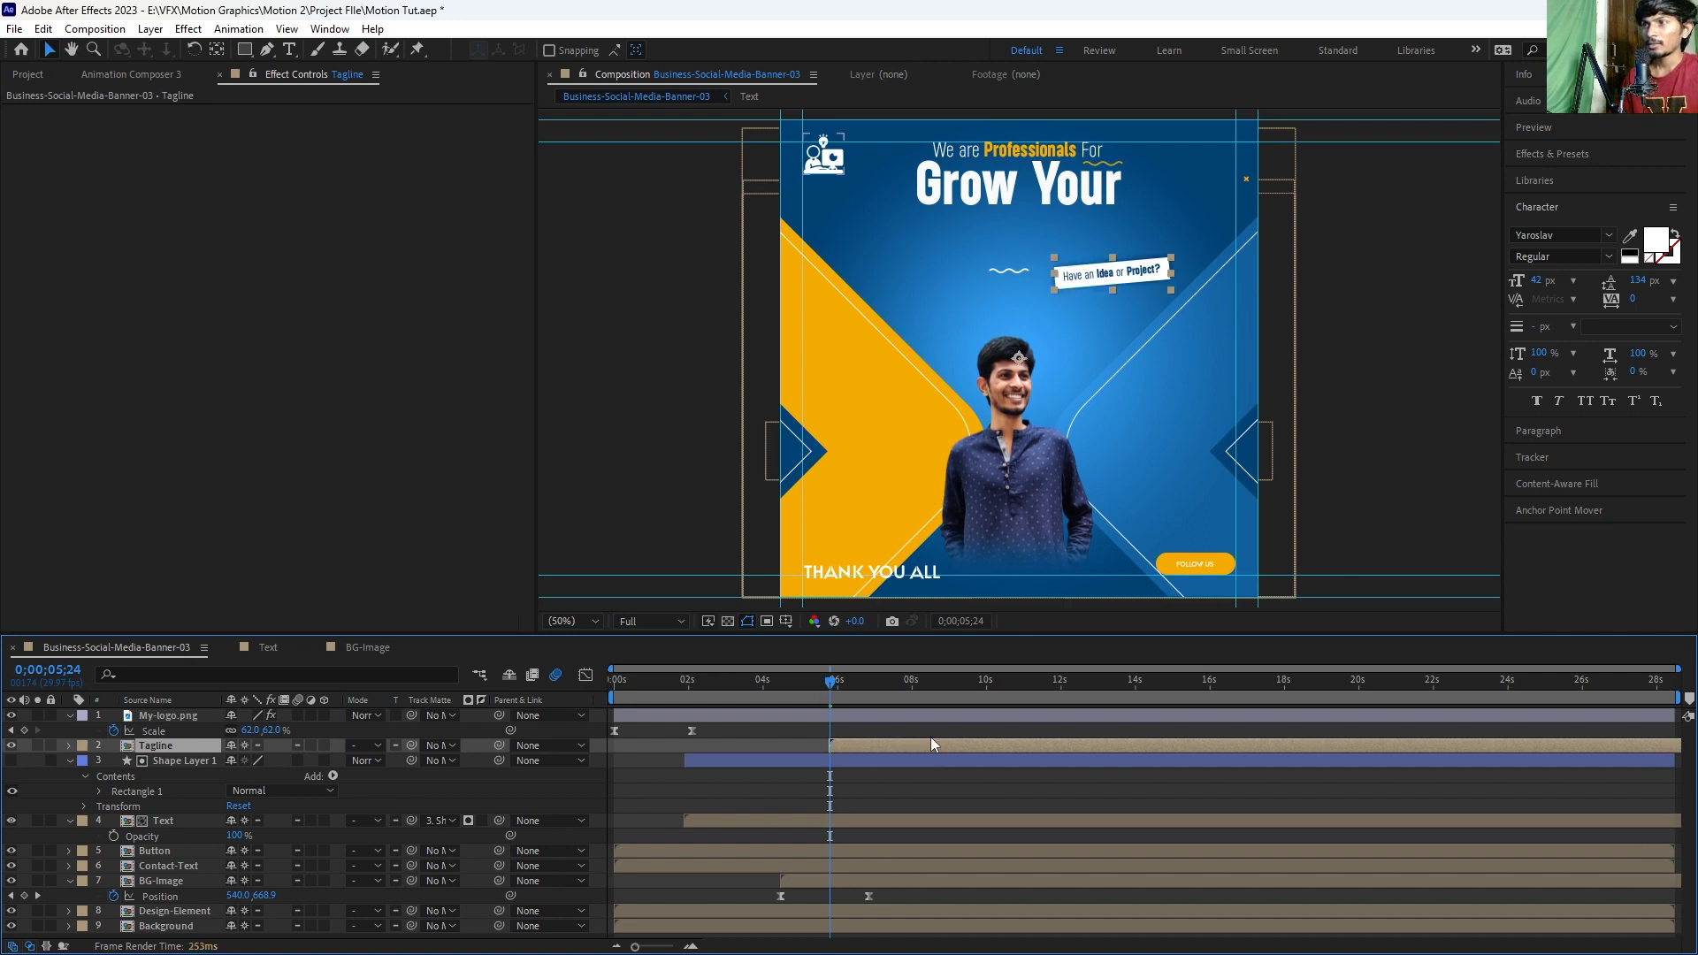
Step: Keyframe Tagline's Scale from 0% at 0;00;05;23 up to 100% about two seconds after it
key(s)
key(Page_Up)
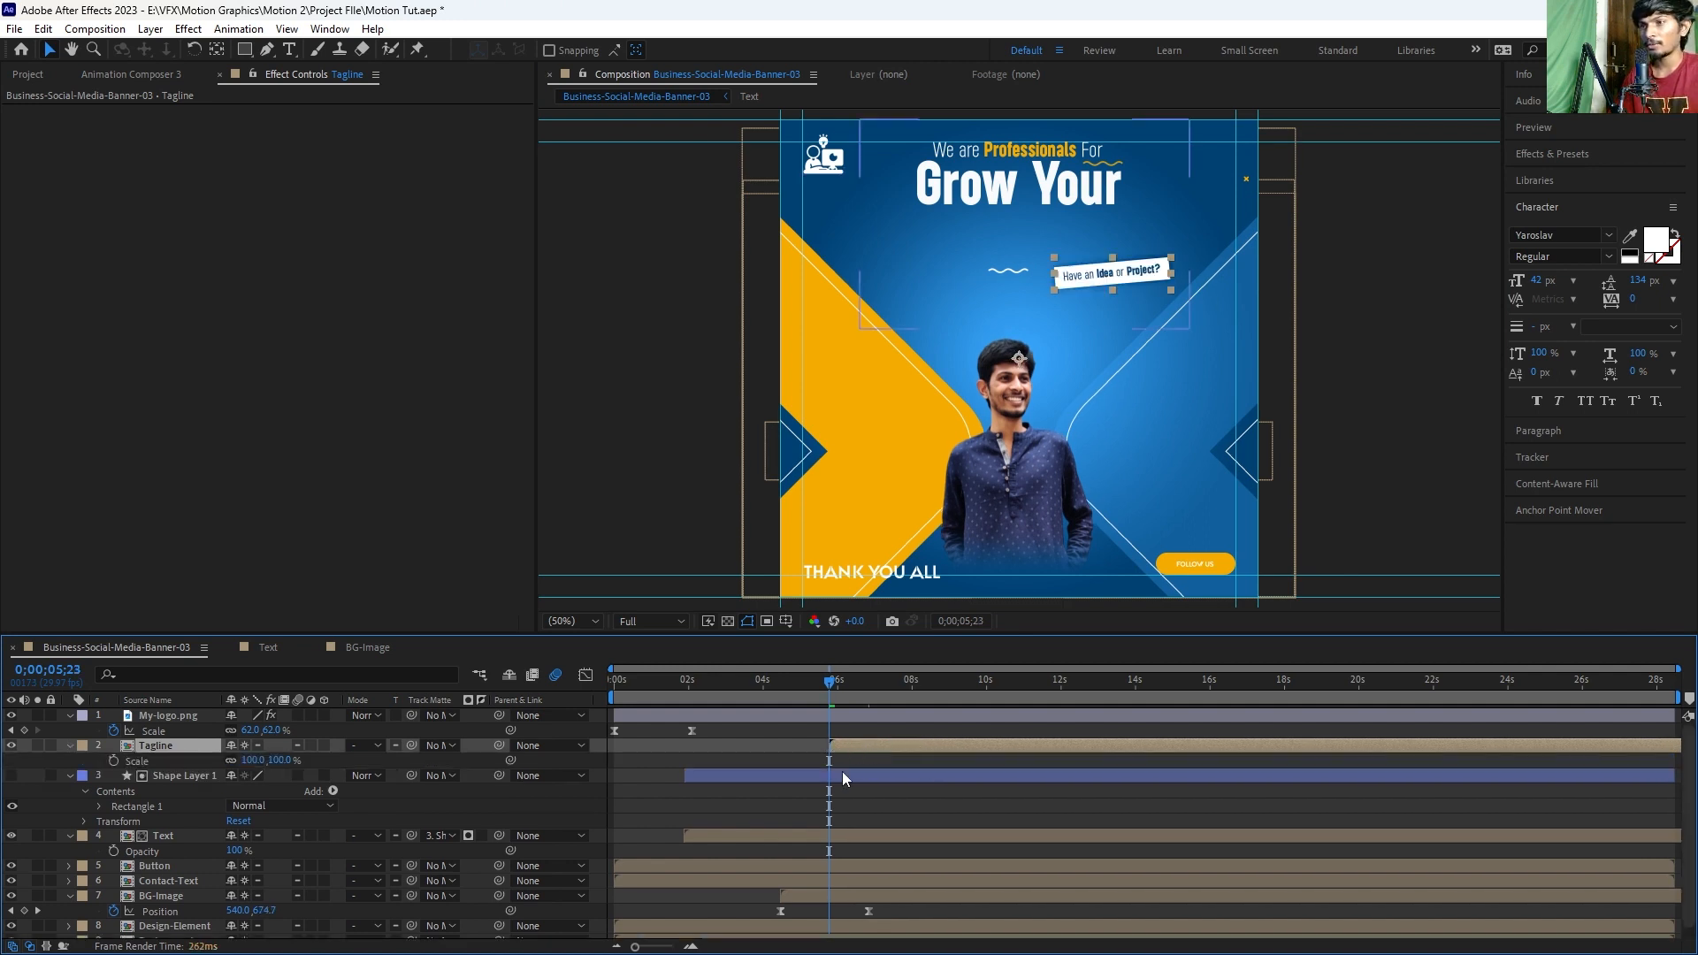
click(112, 760)
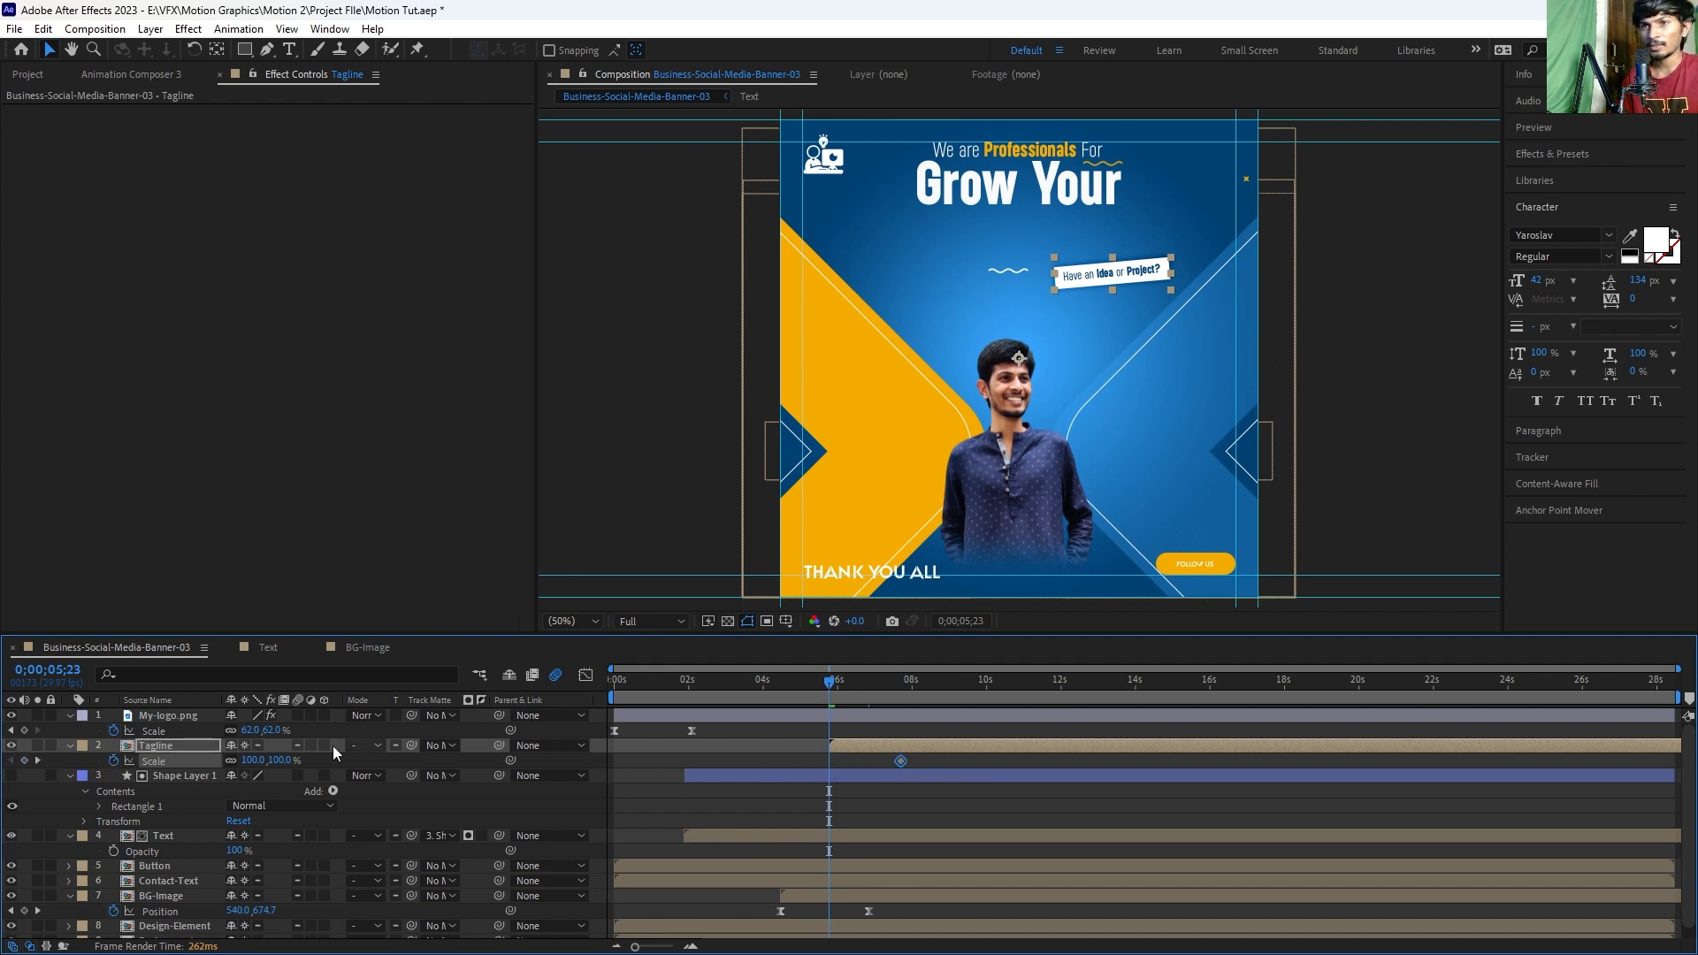
drag(279, 764, 257, 764)
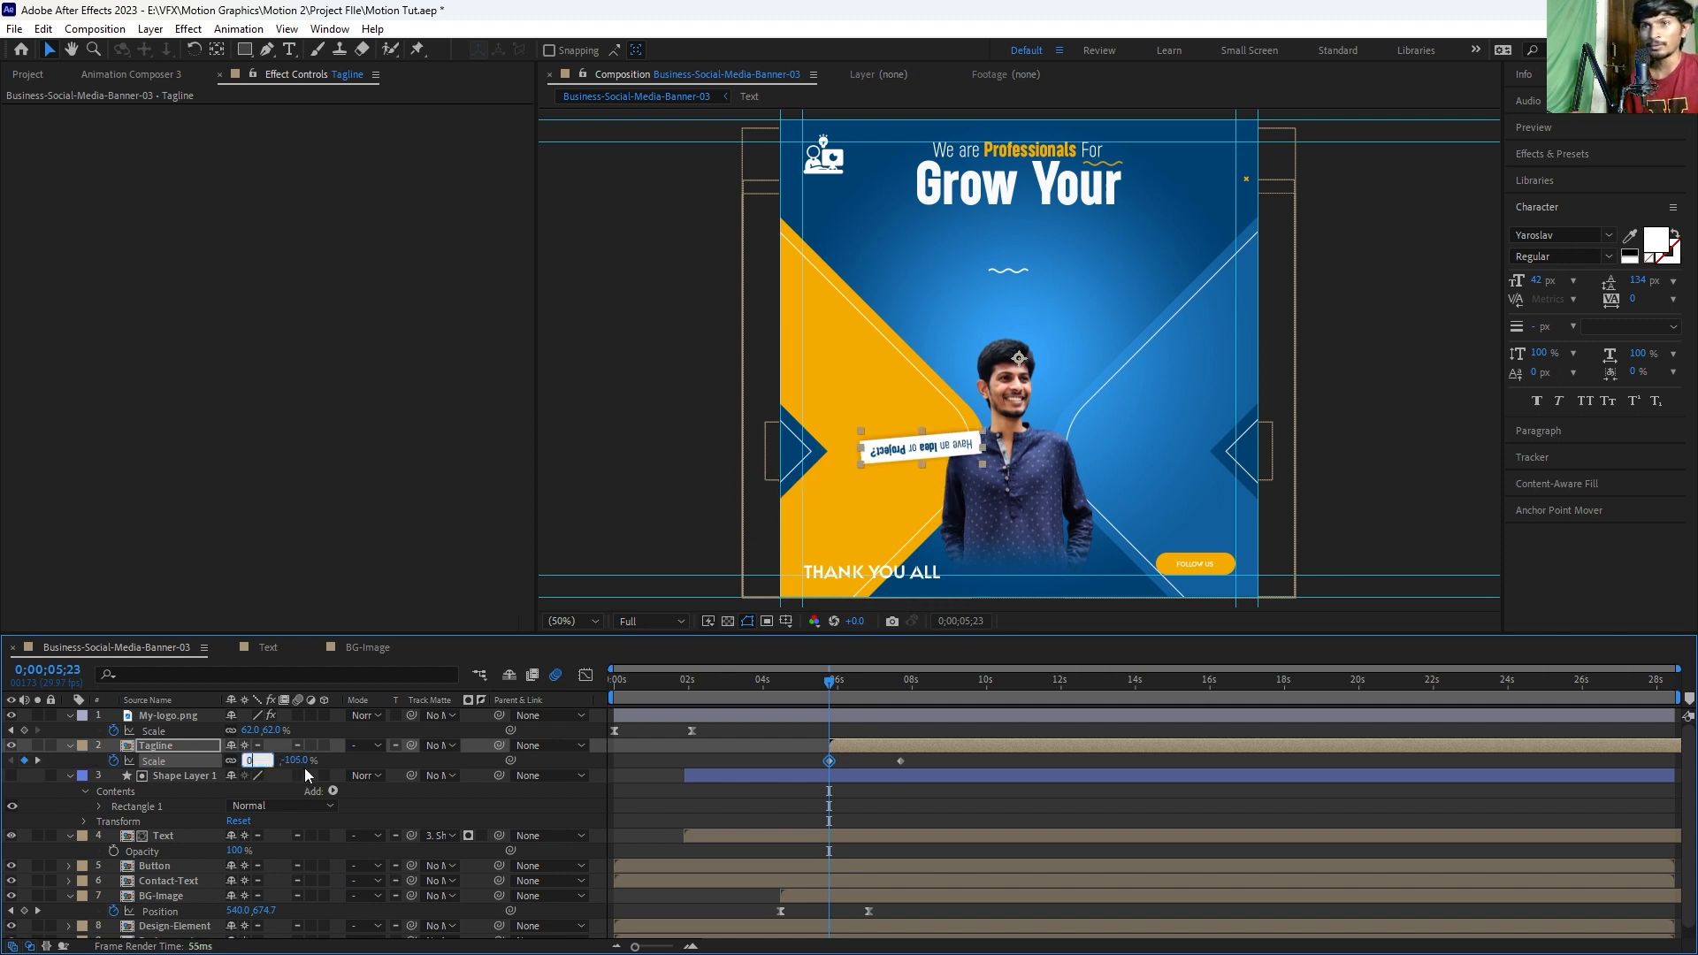
click(373, 761)
Step: Apply Easy Ease to both Tagline Scale keyframes and reshape their speed curve into a fast start with a long, slow finish
click(861, 745)
drag(801, 754, 966, 766)
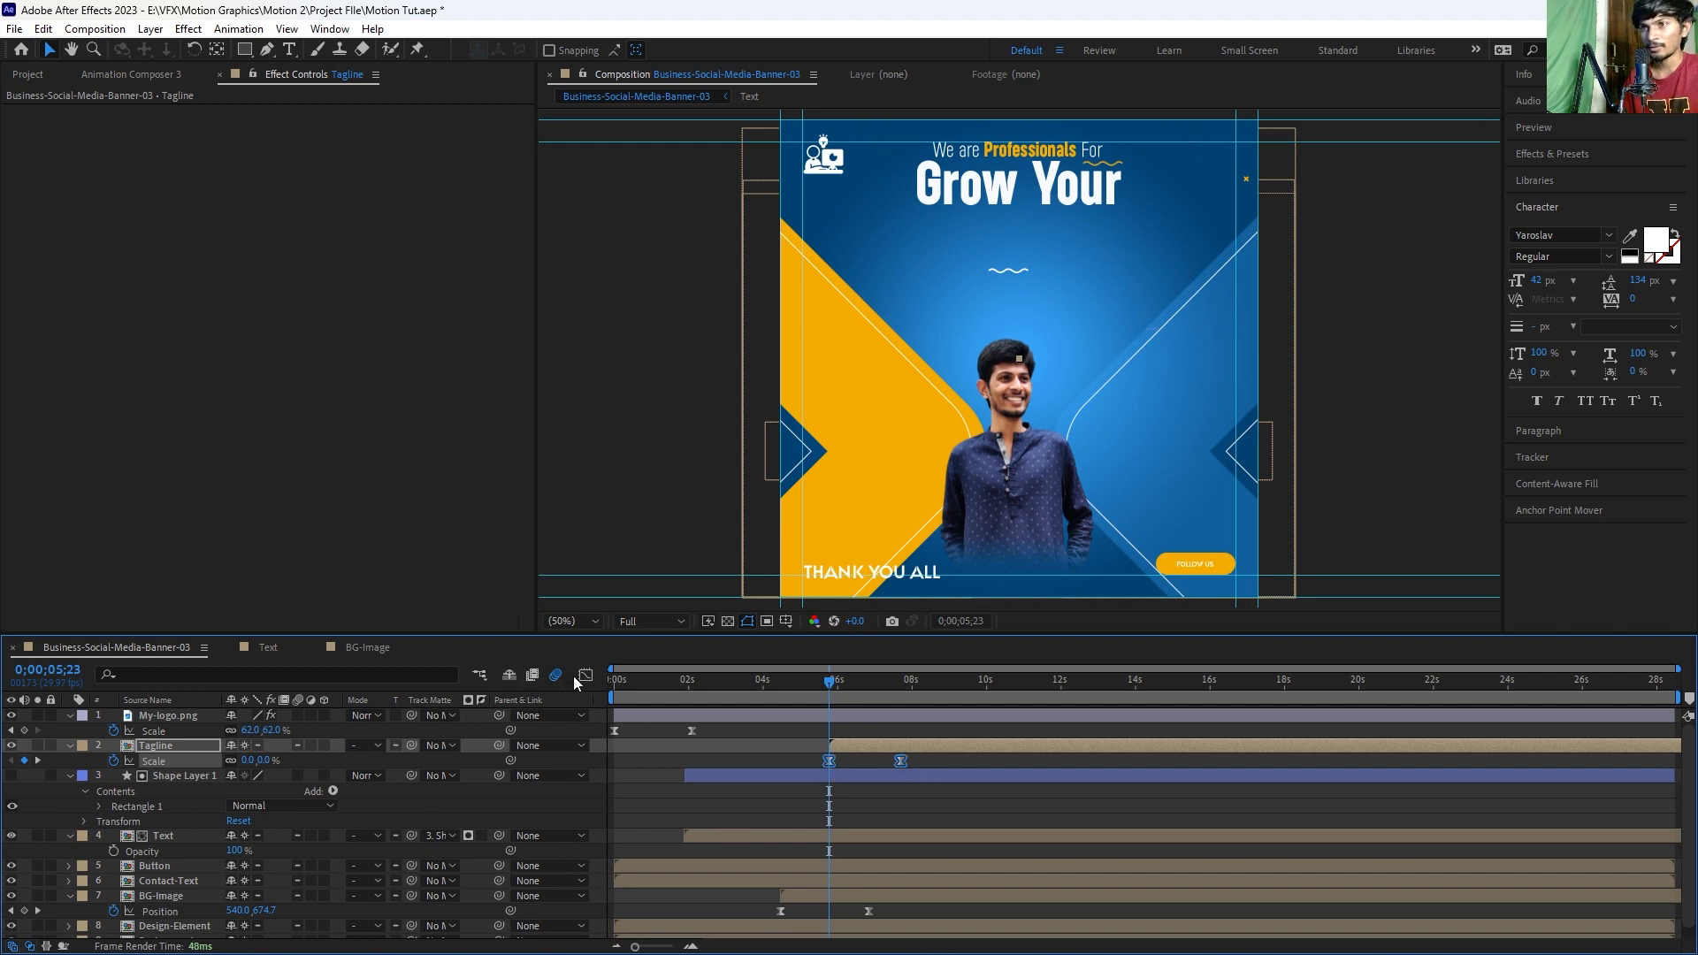
click(580, 676)
drag(990, 912, 700, 708)
drag(889, 893, 828, 893)
click(586, 676)
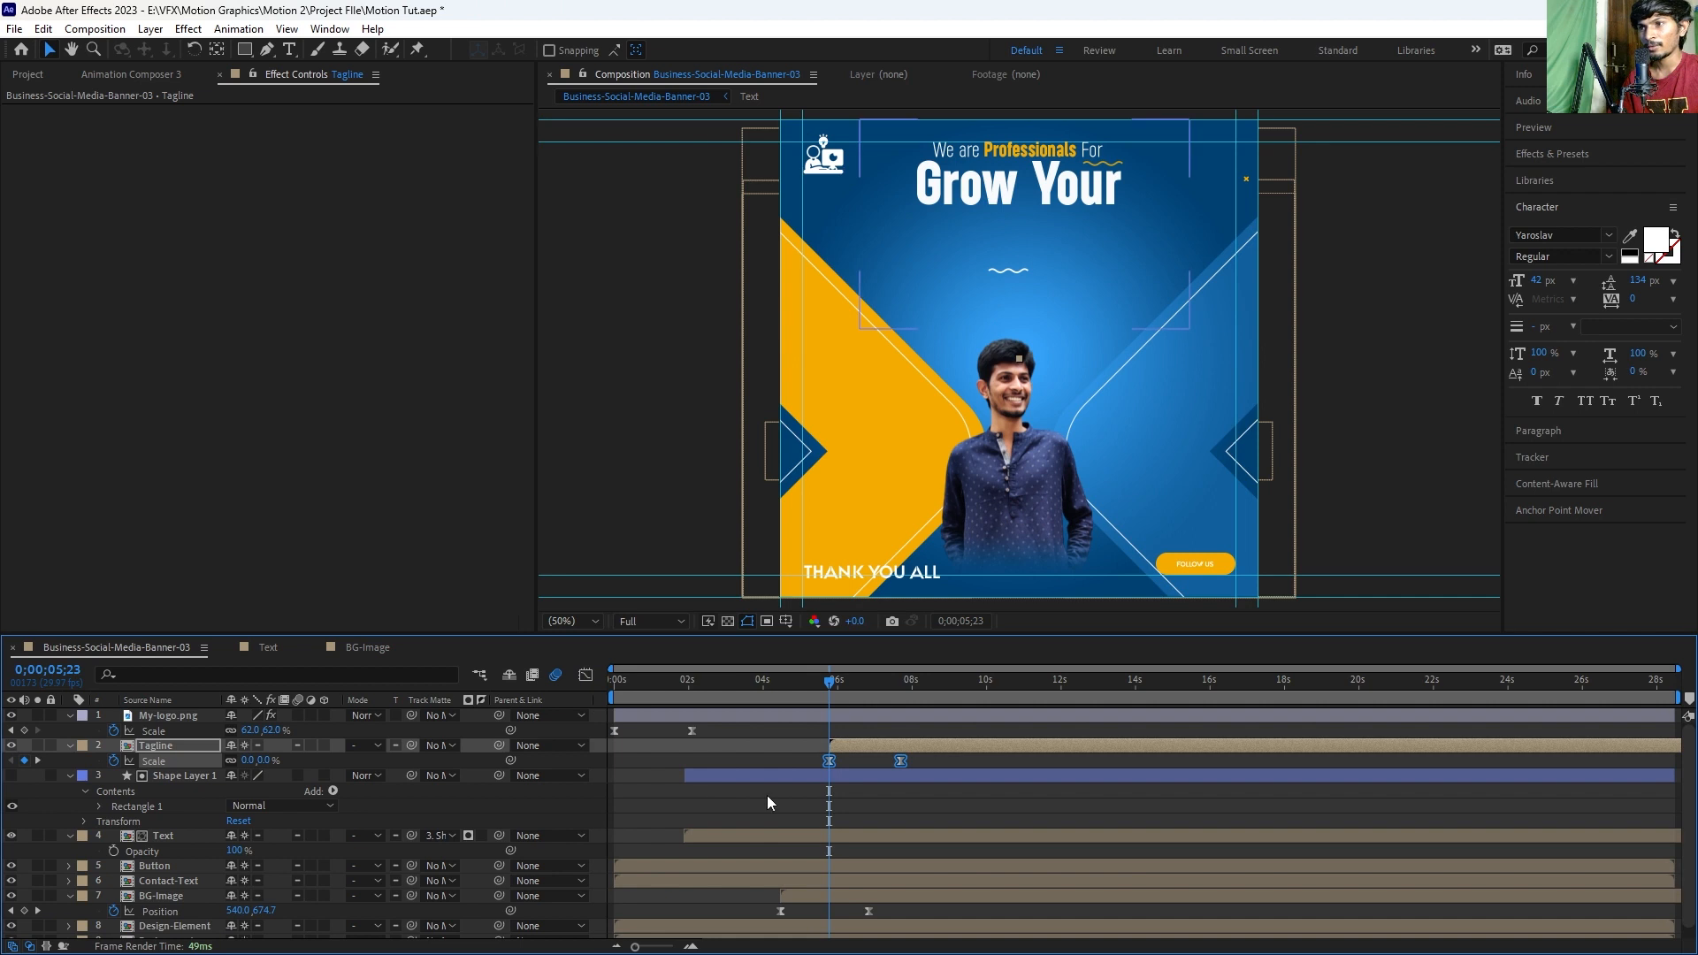
Step: Preview the tagline's scale-in from 0;00;05;23
click(767, 794)
key(space)
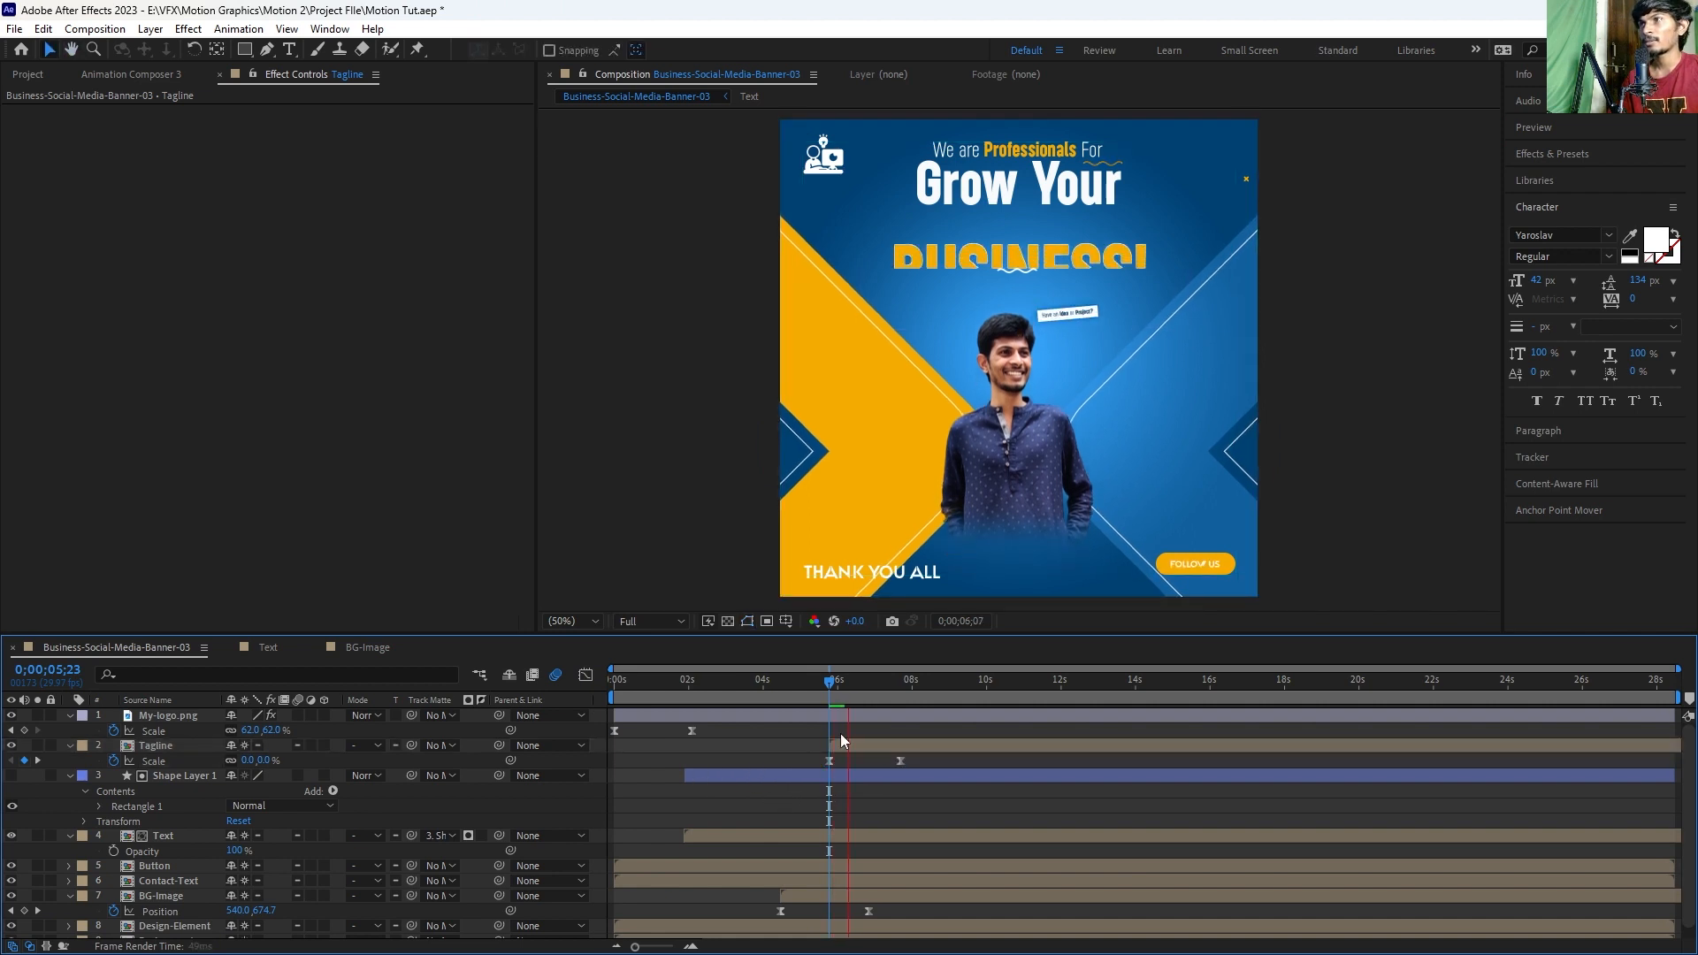
key(space)
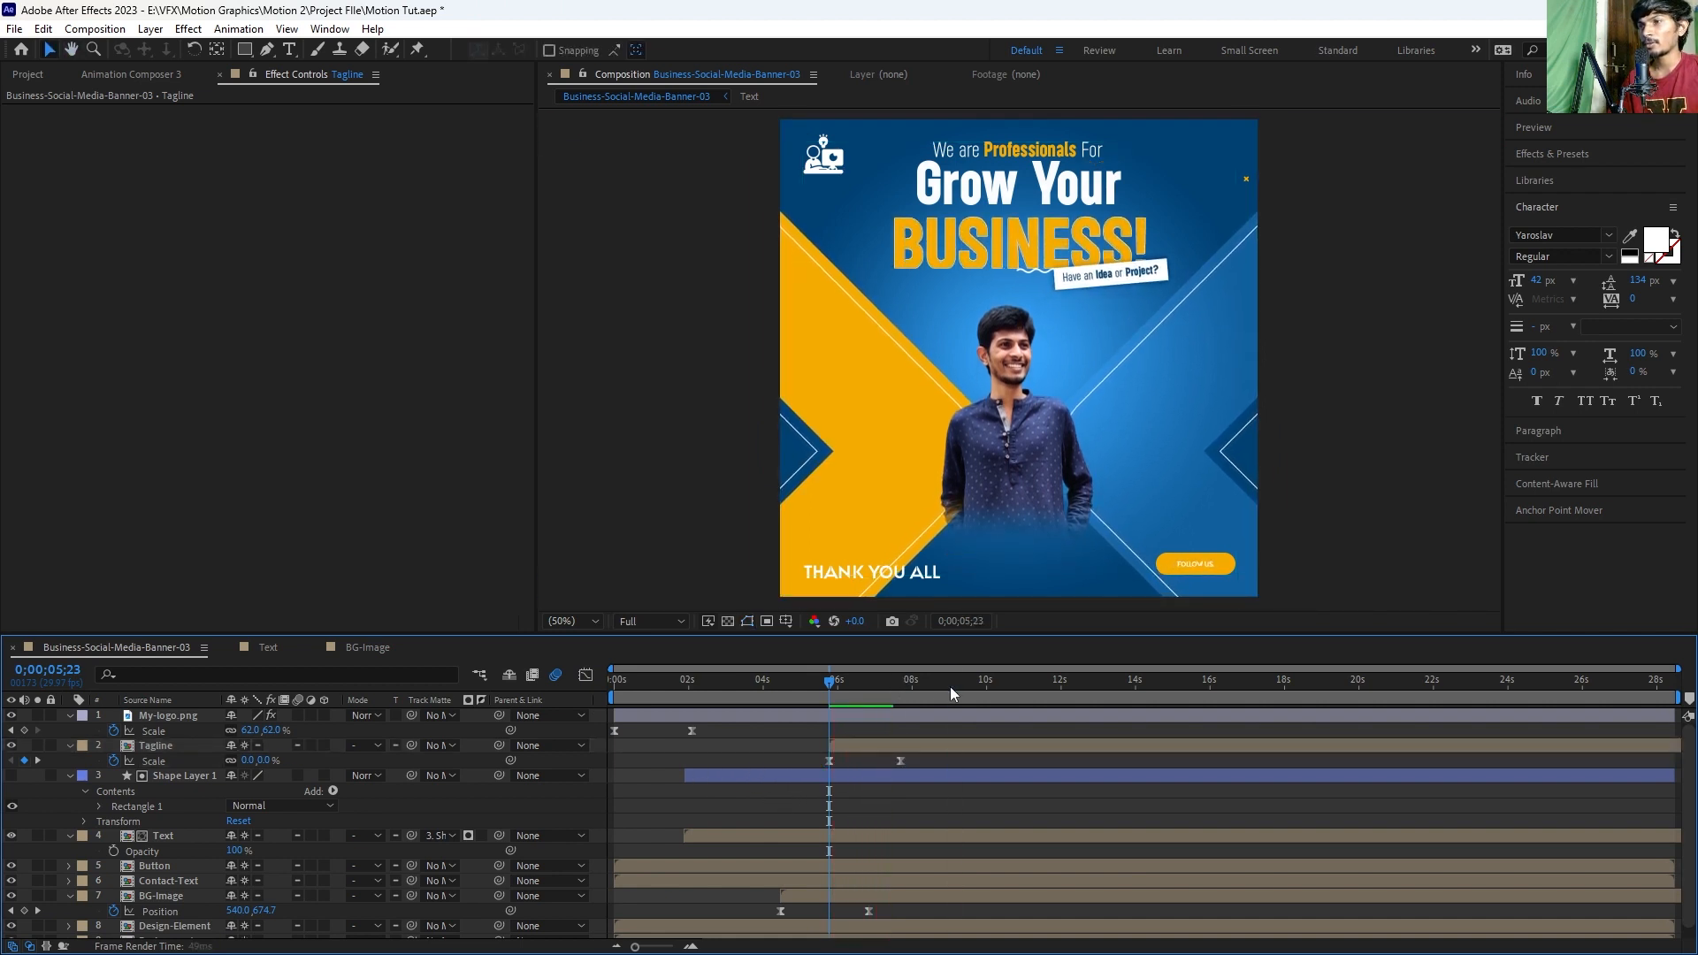
Step: Move Tagline's anchor point to the upper-left corner of the "Have an Idea or Project?" label
click(952, 693)
click(930, 745)
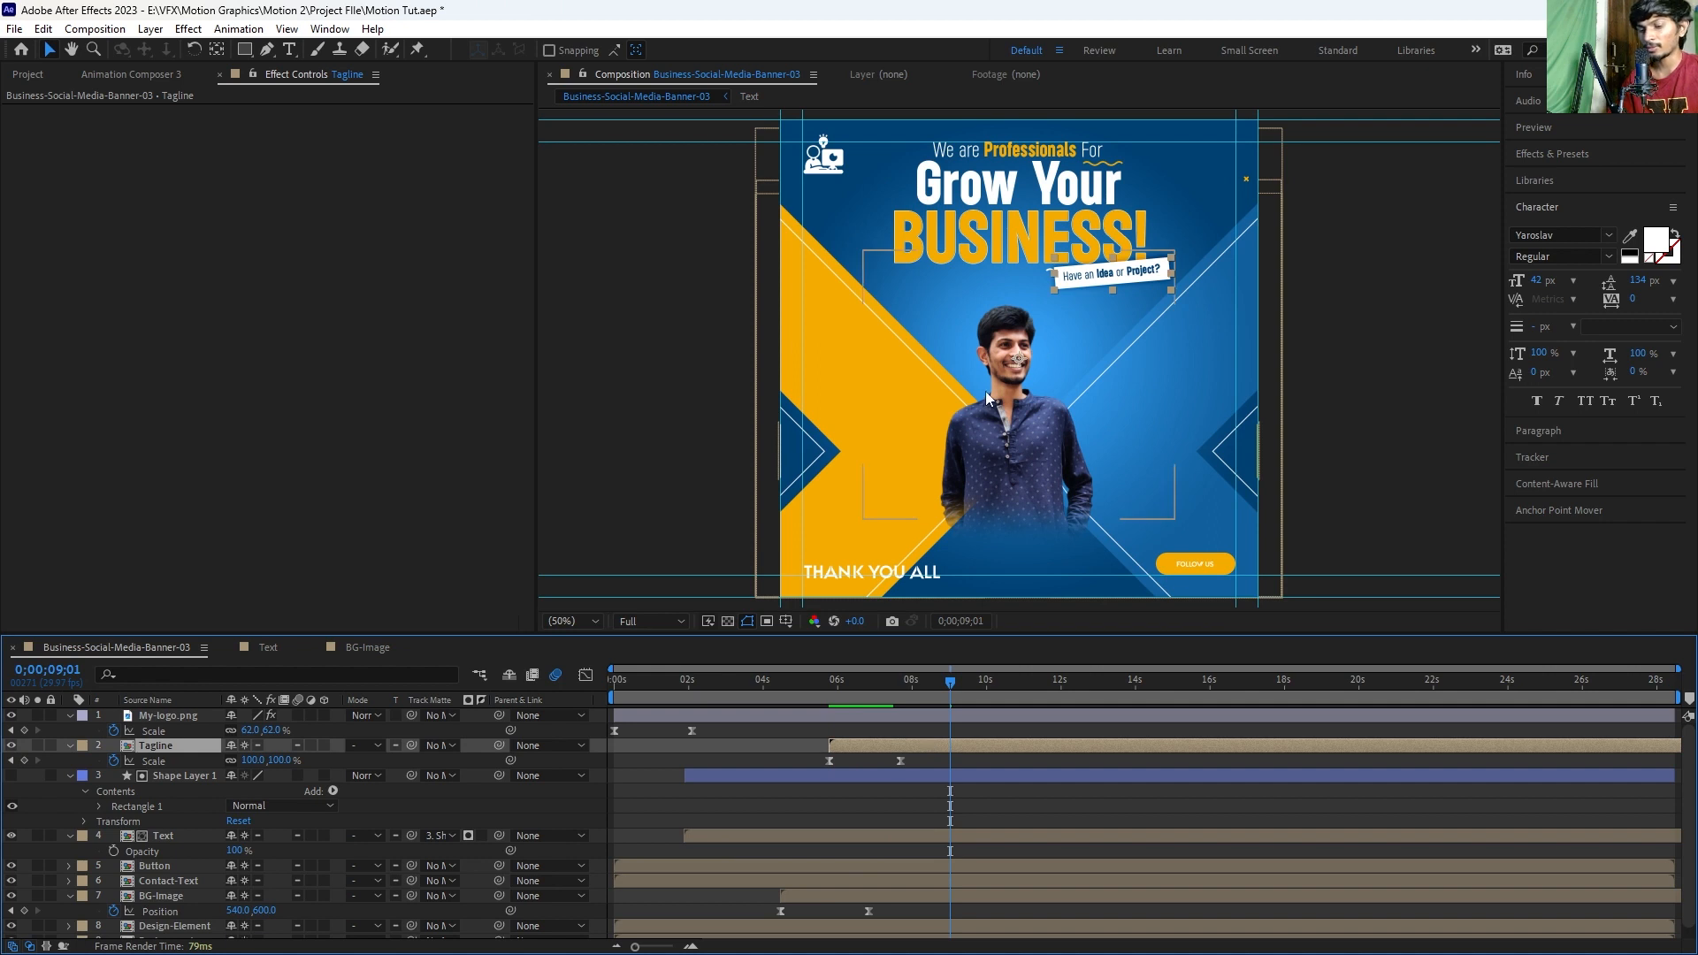
key(y)
click(1114, 309)
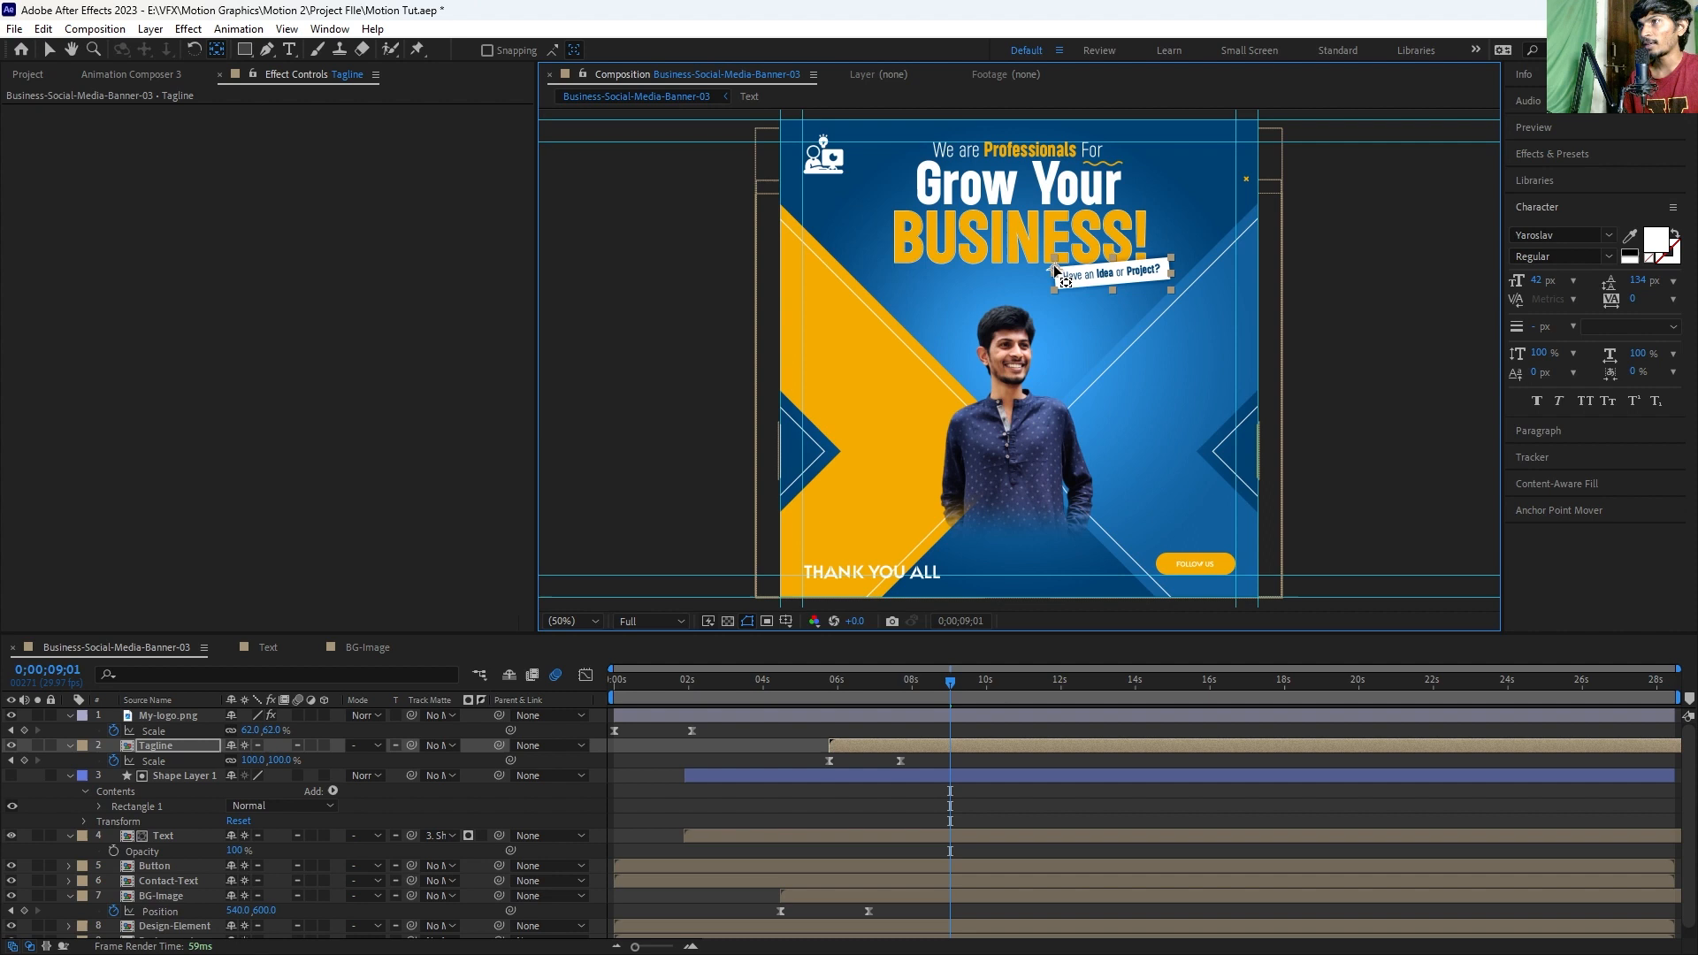
key(v)
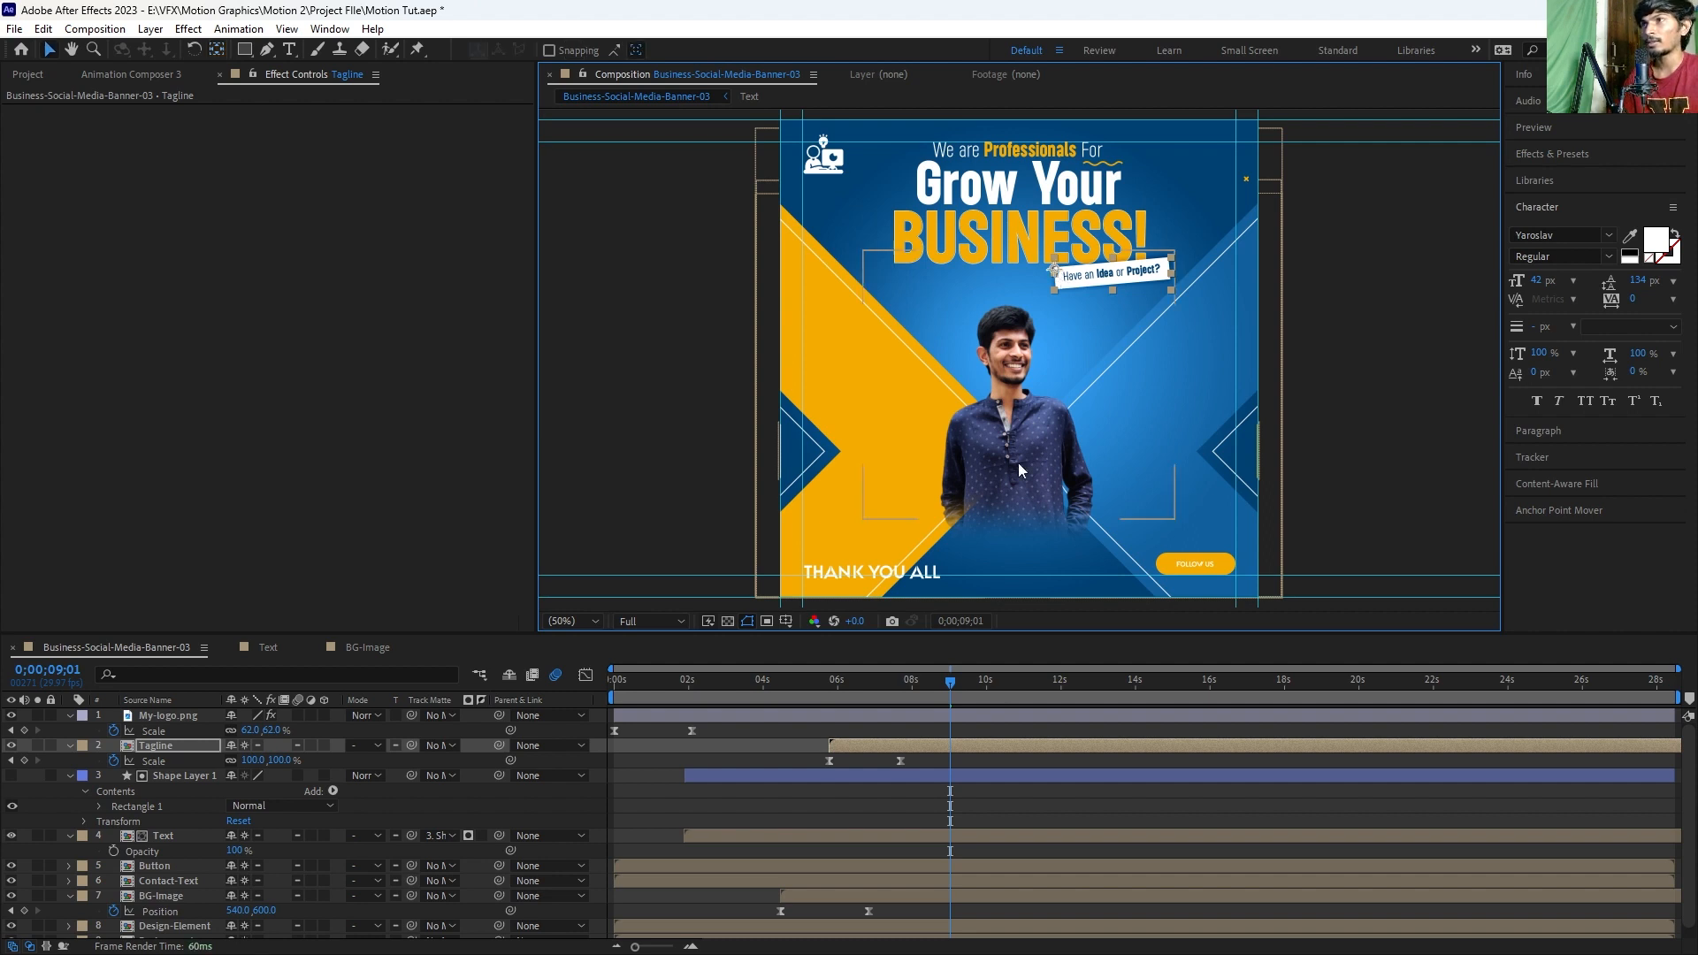
Step: Preview the tagline's entrance from 0;00;05;15 and save the project
click(915, 760)
drag(859, 686, 818, 688)
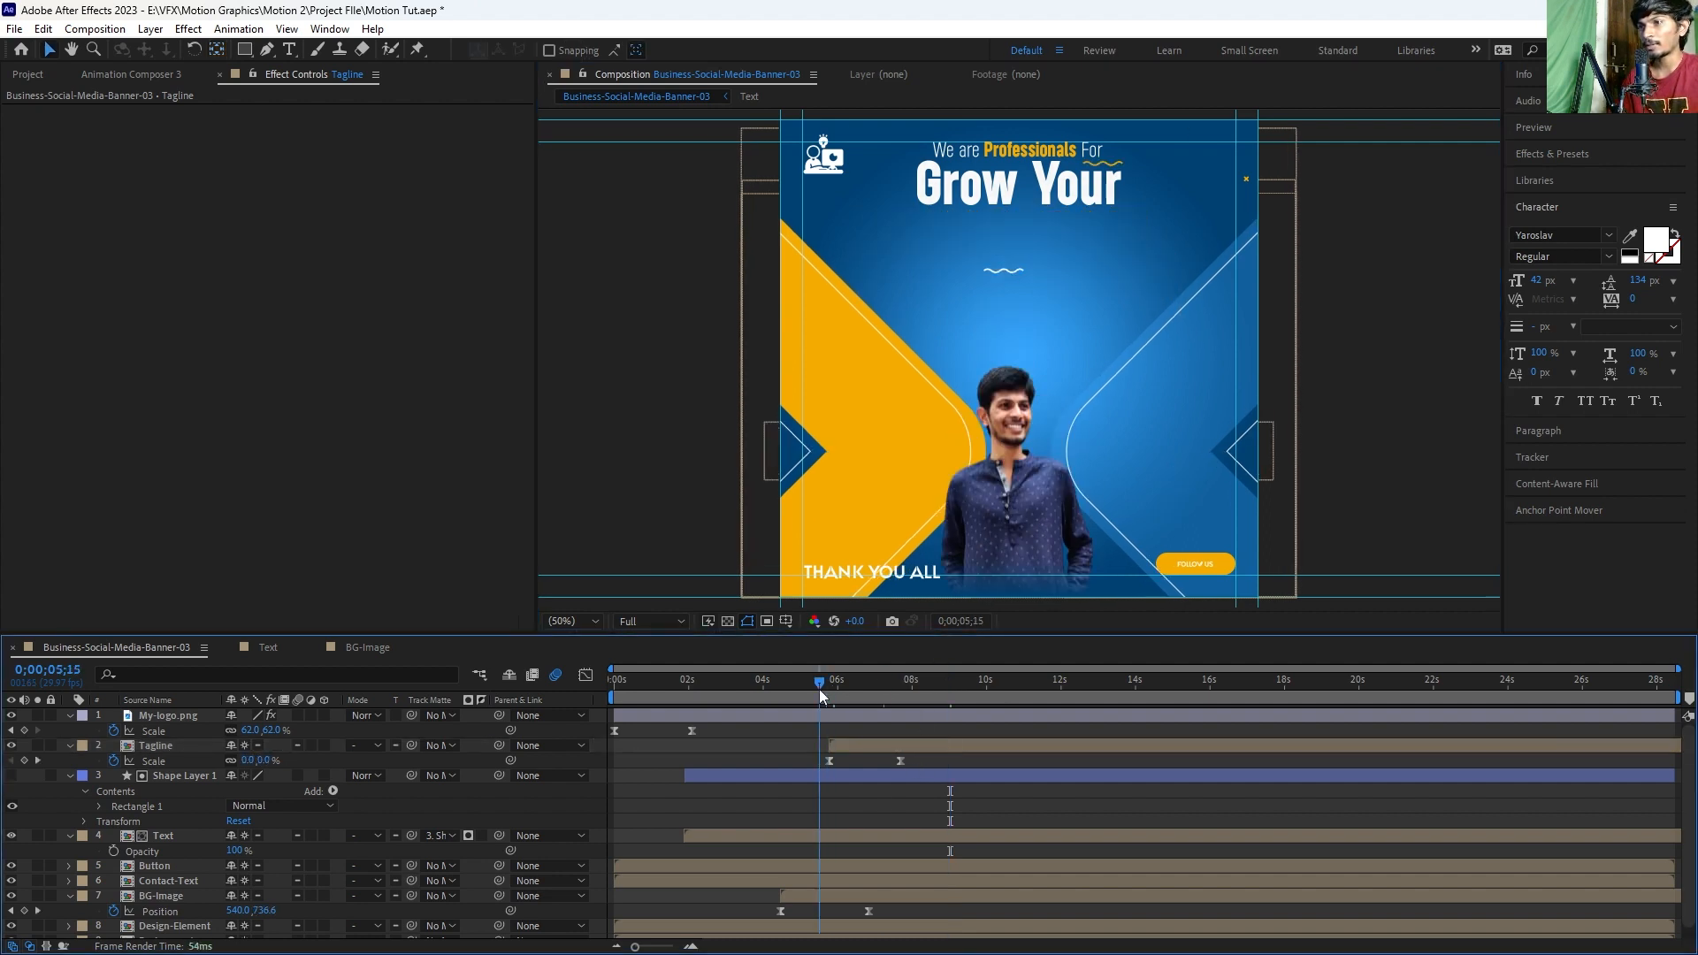
key(space)
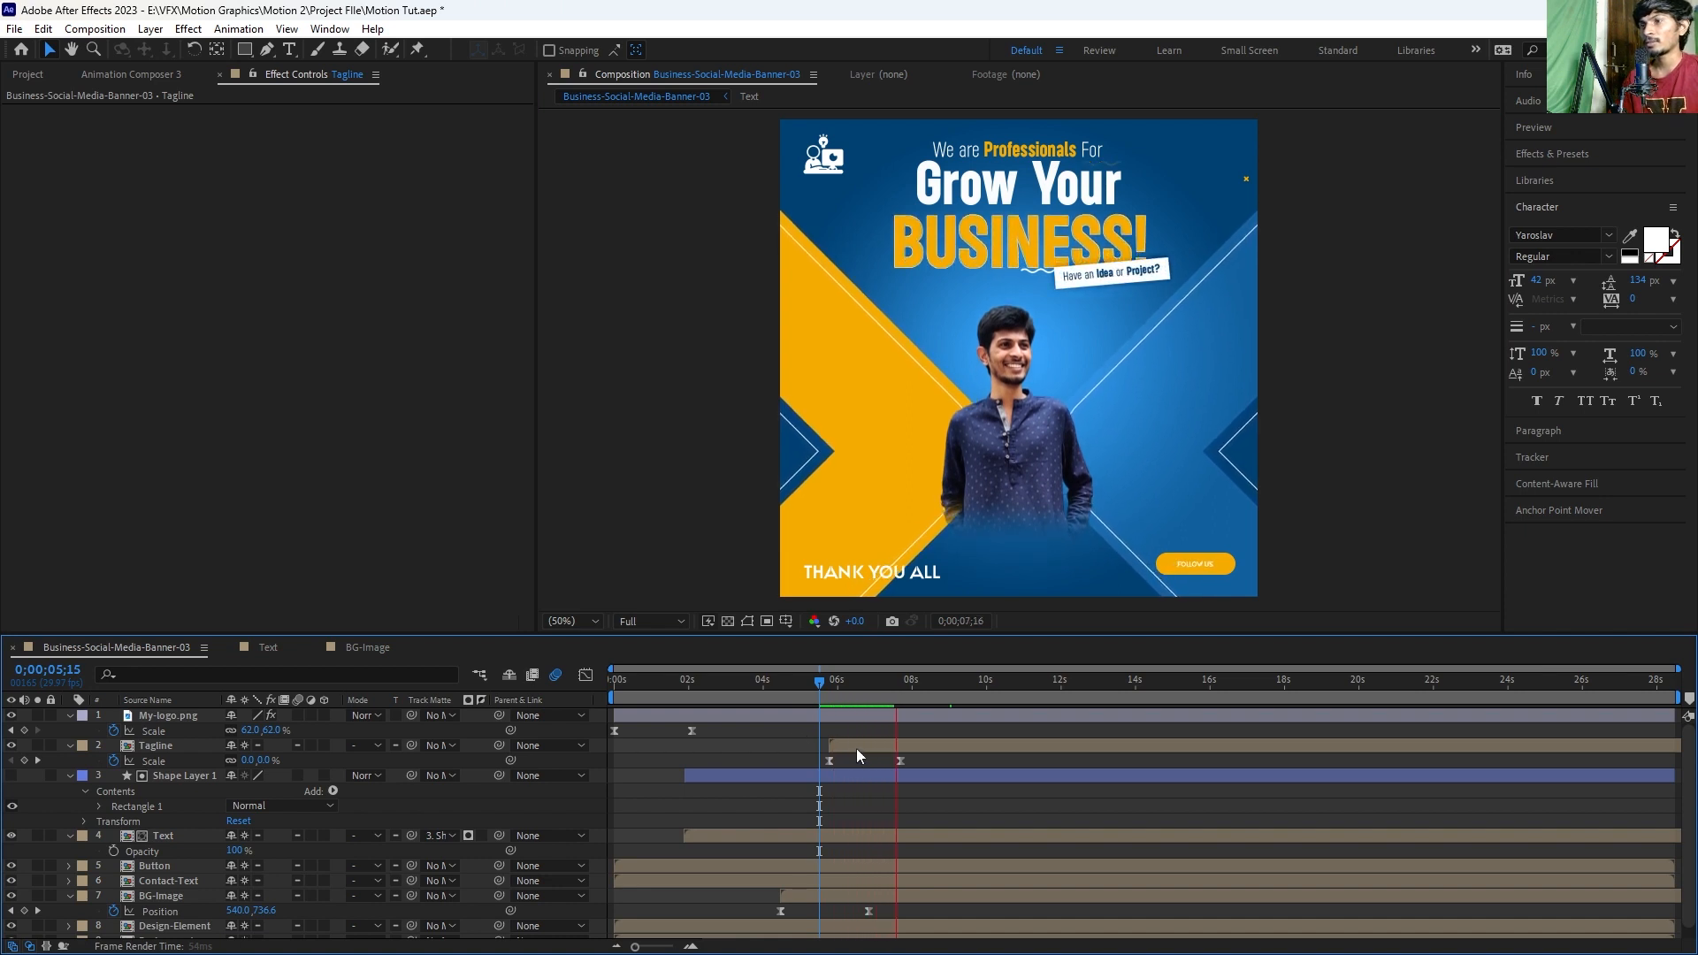
key(space)
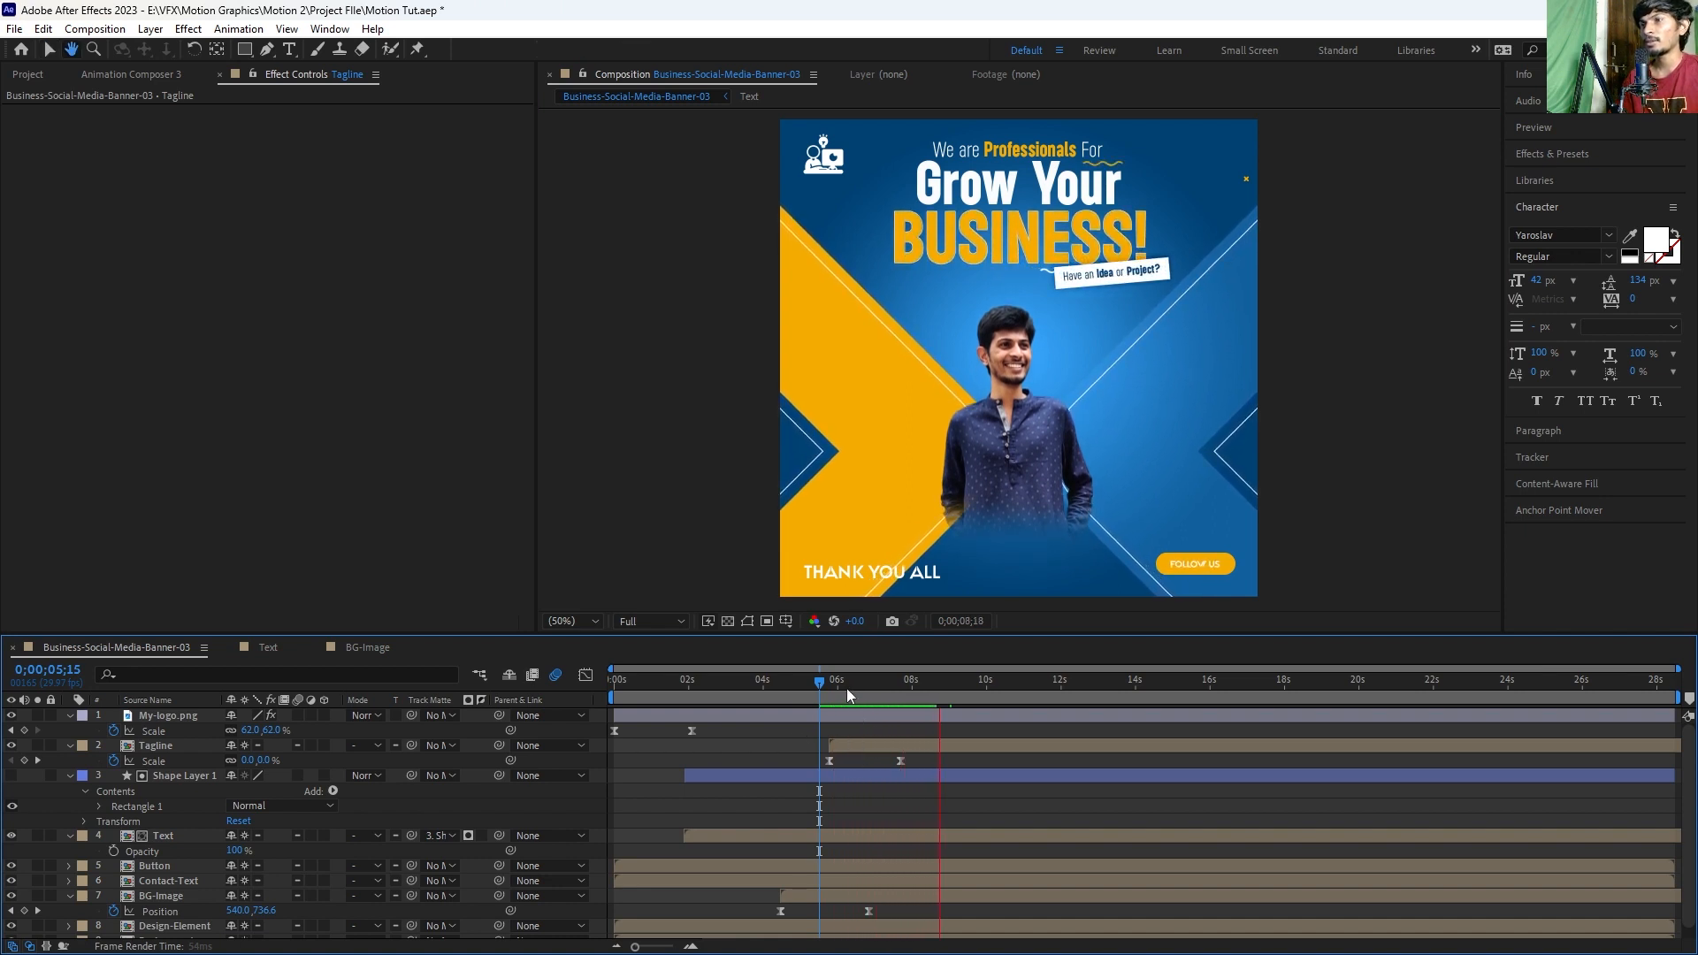
click(799, 683)
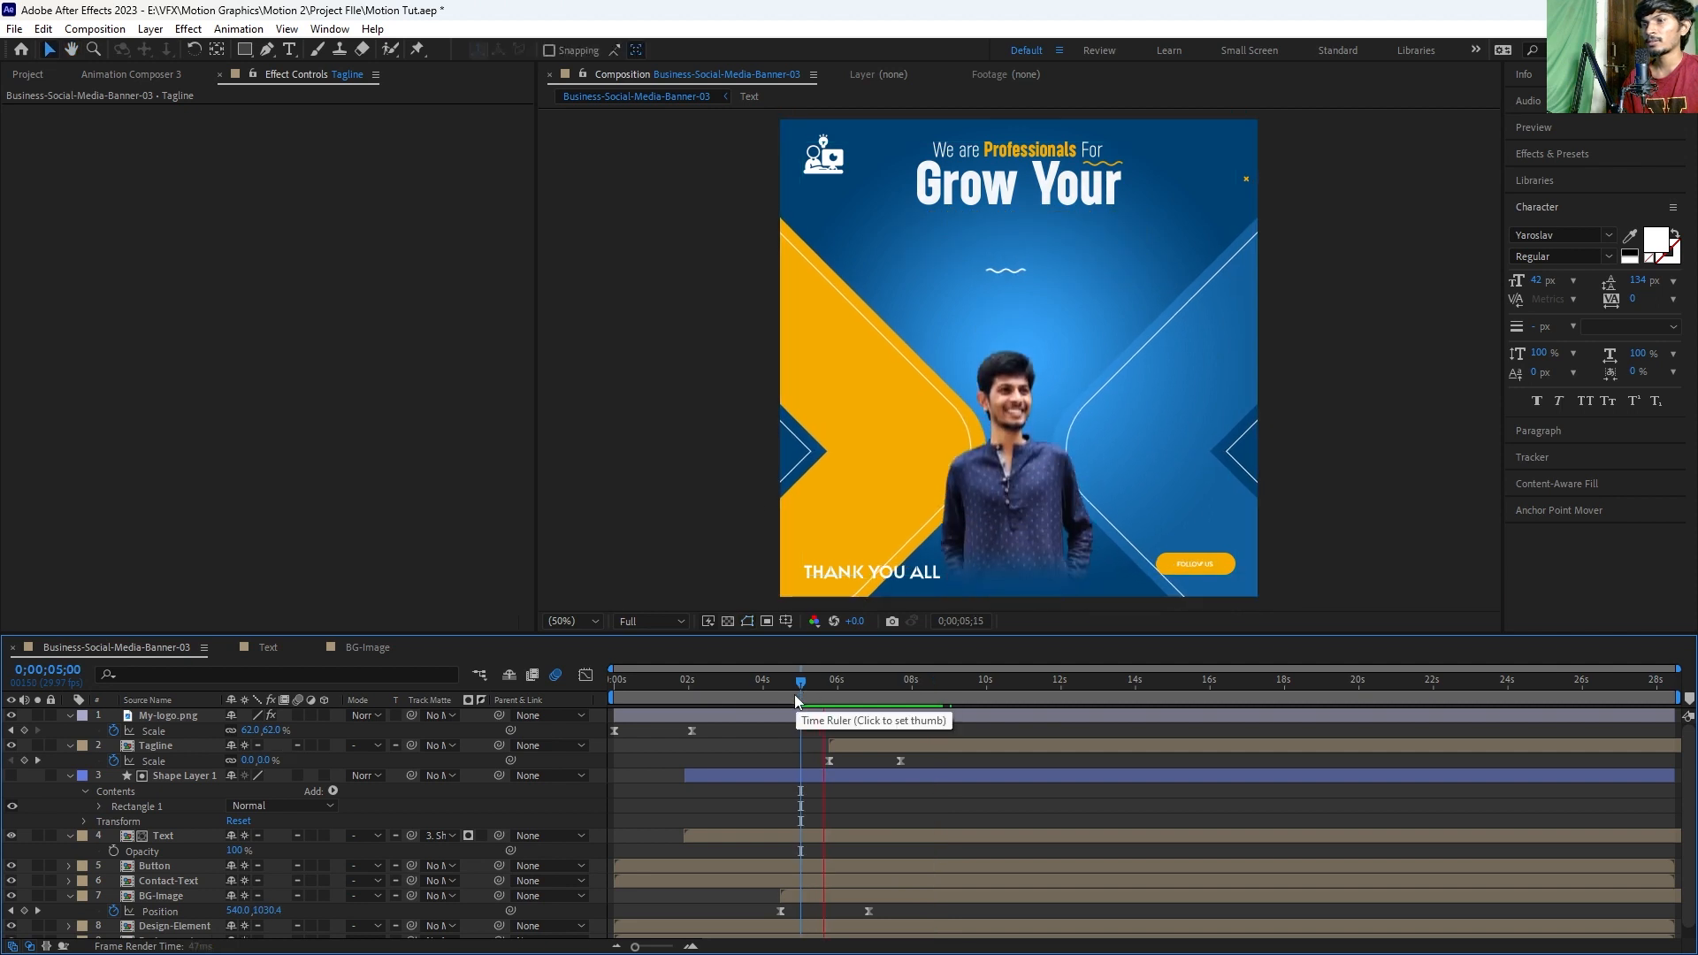
drag(800, 686, 581, 699)
key(ctrl+s)
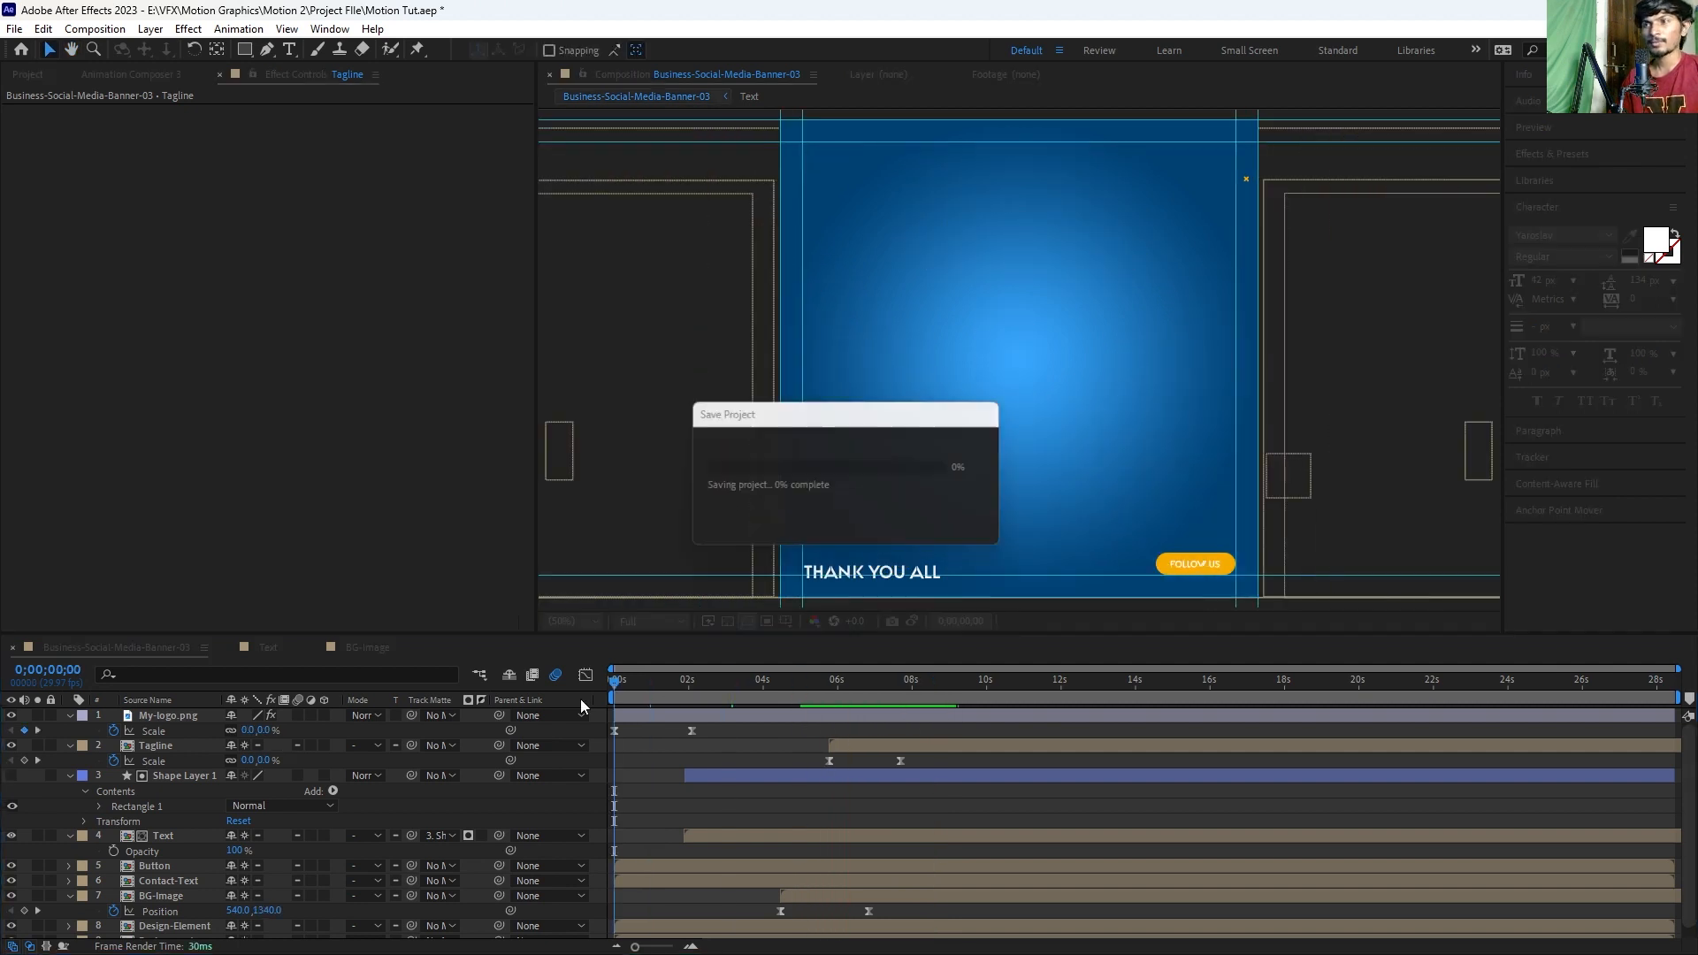
Step: Centre Contact-Text's anchor point on its text and place a Position keyframe of 206, 1030 at about 1.5 seconds
click(887, 573)
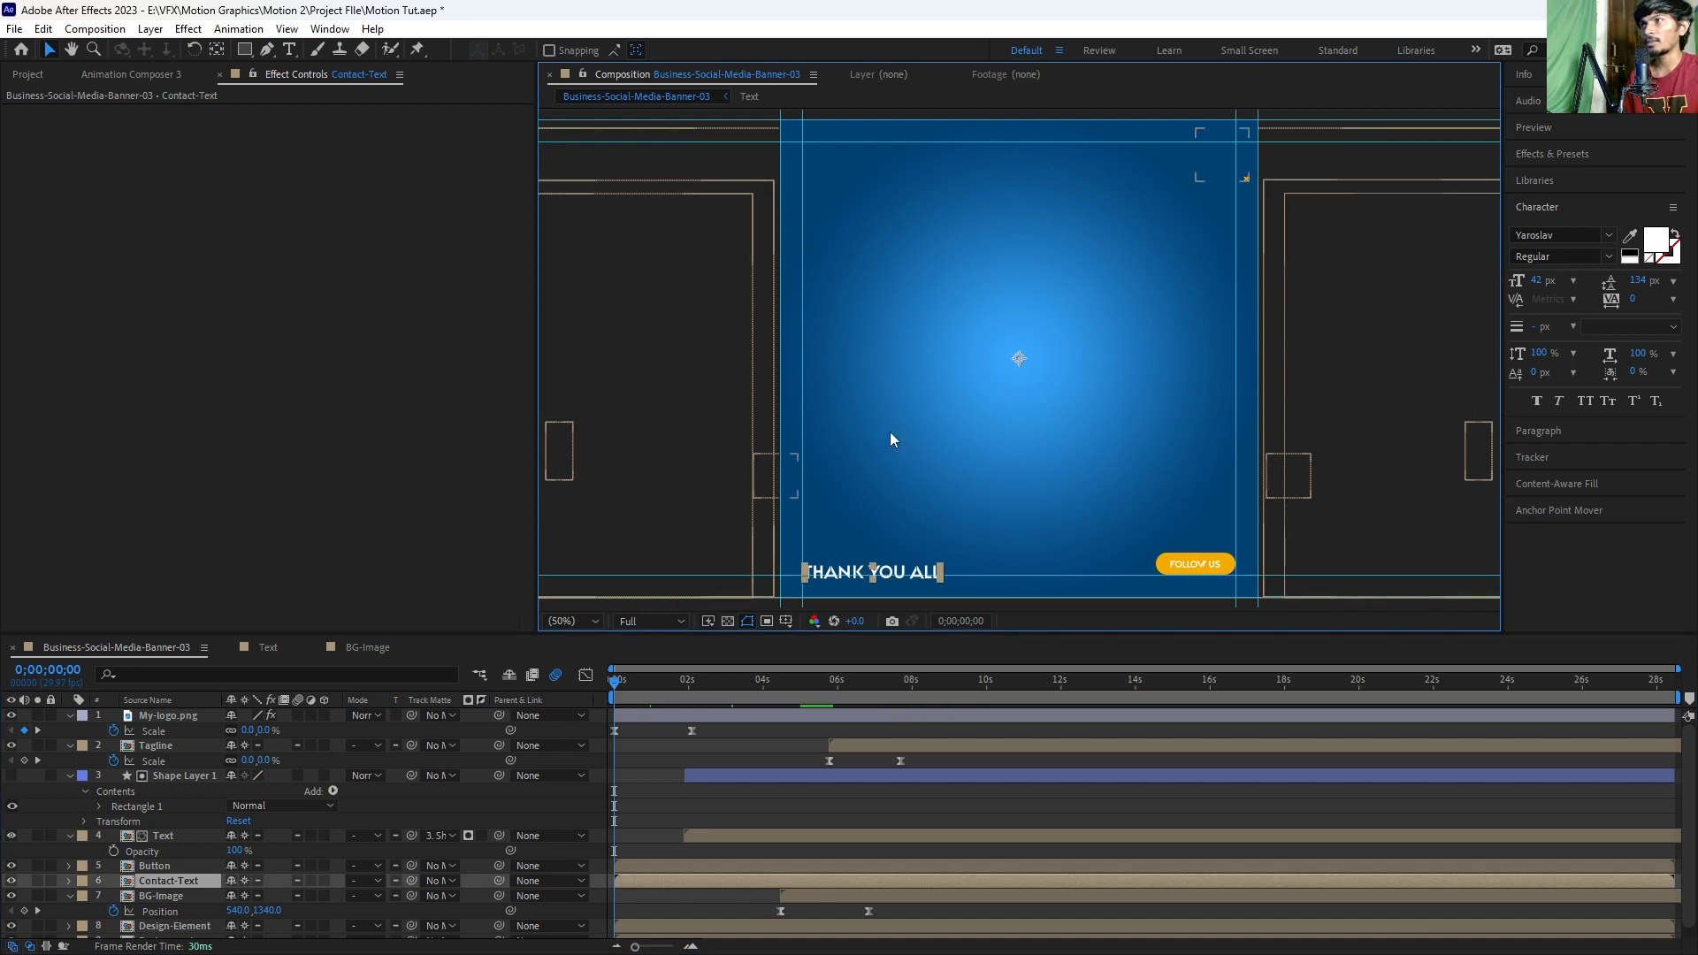
key(y)
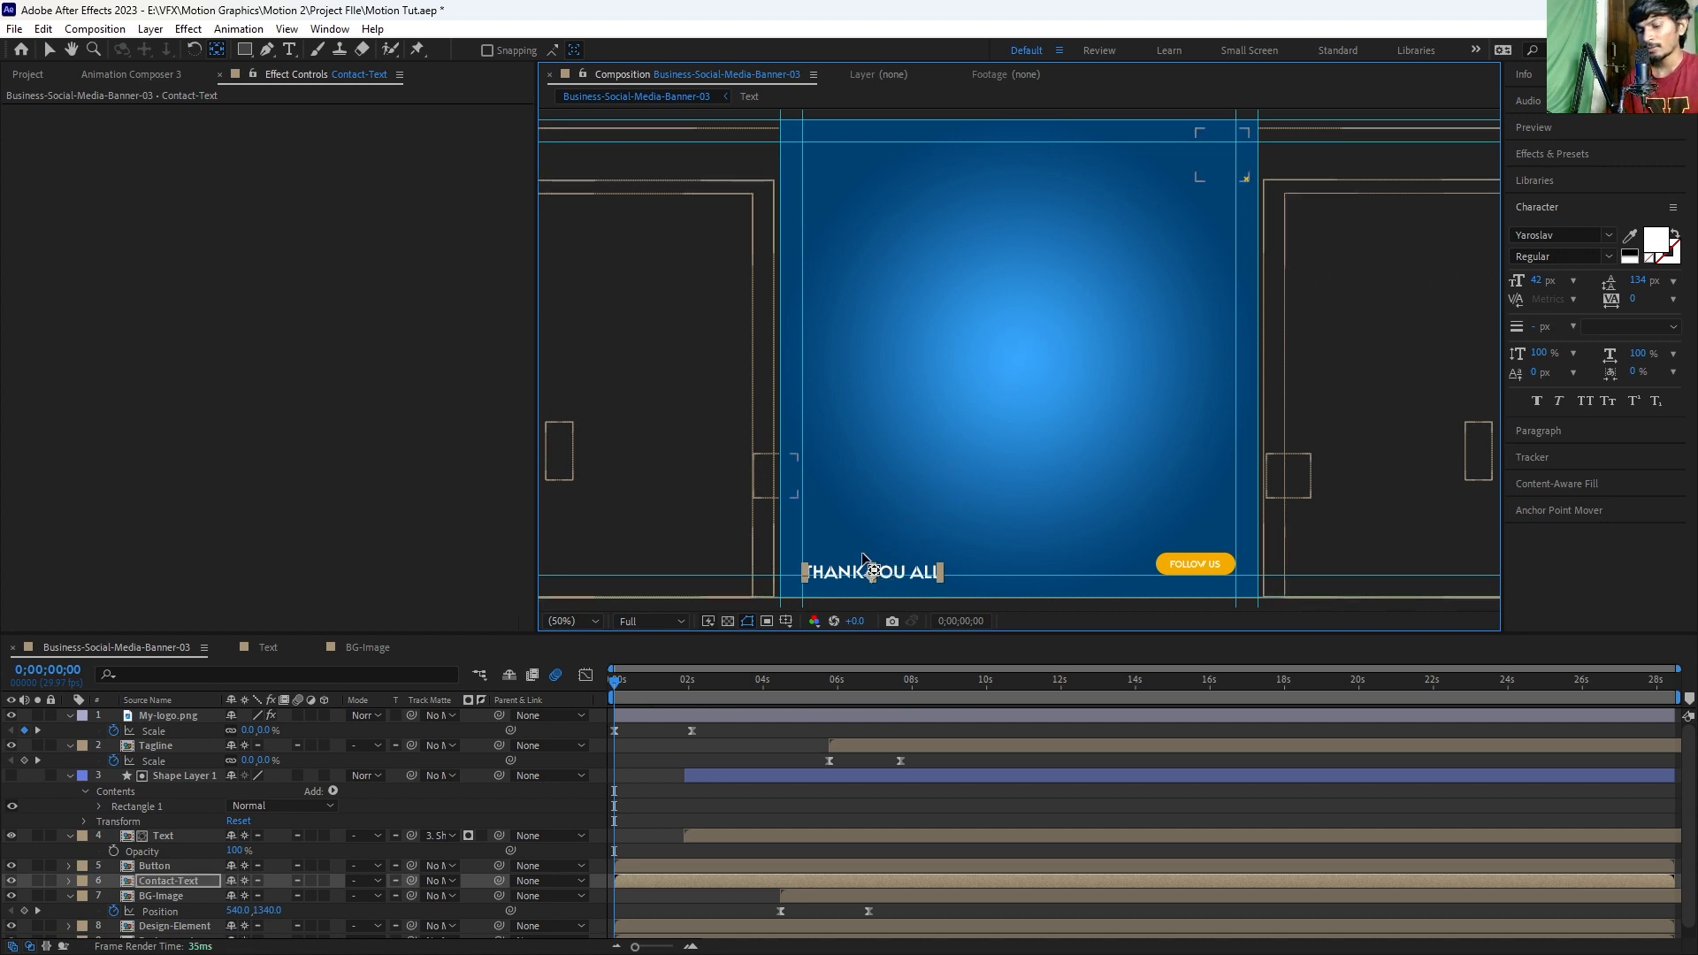
key(p)
click(114, 895)
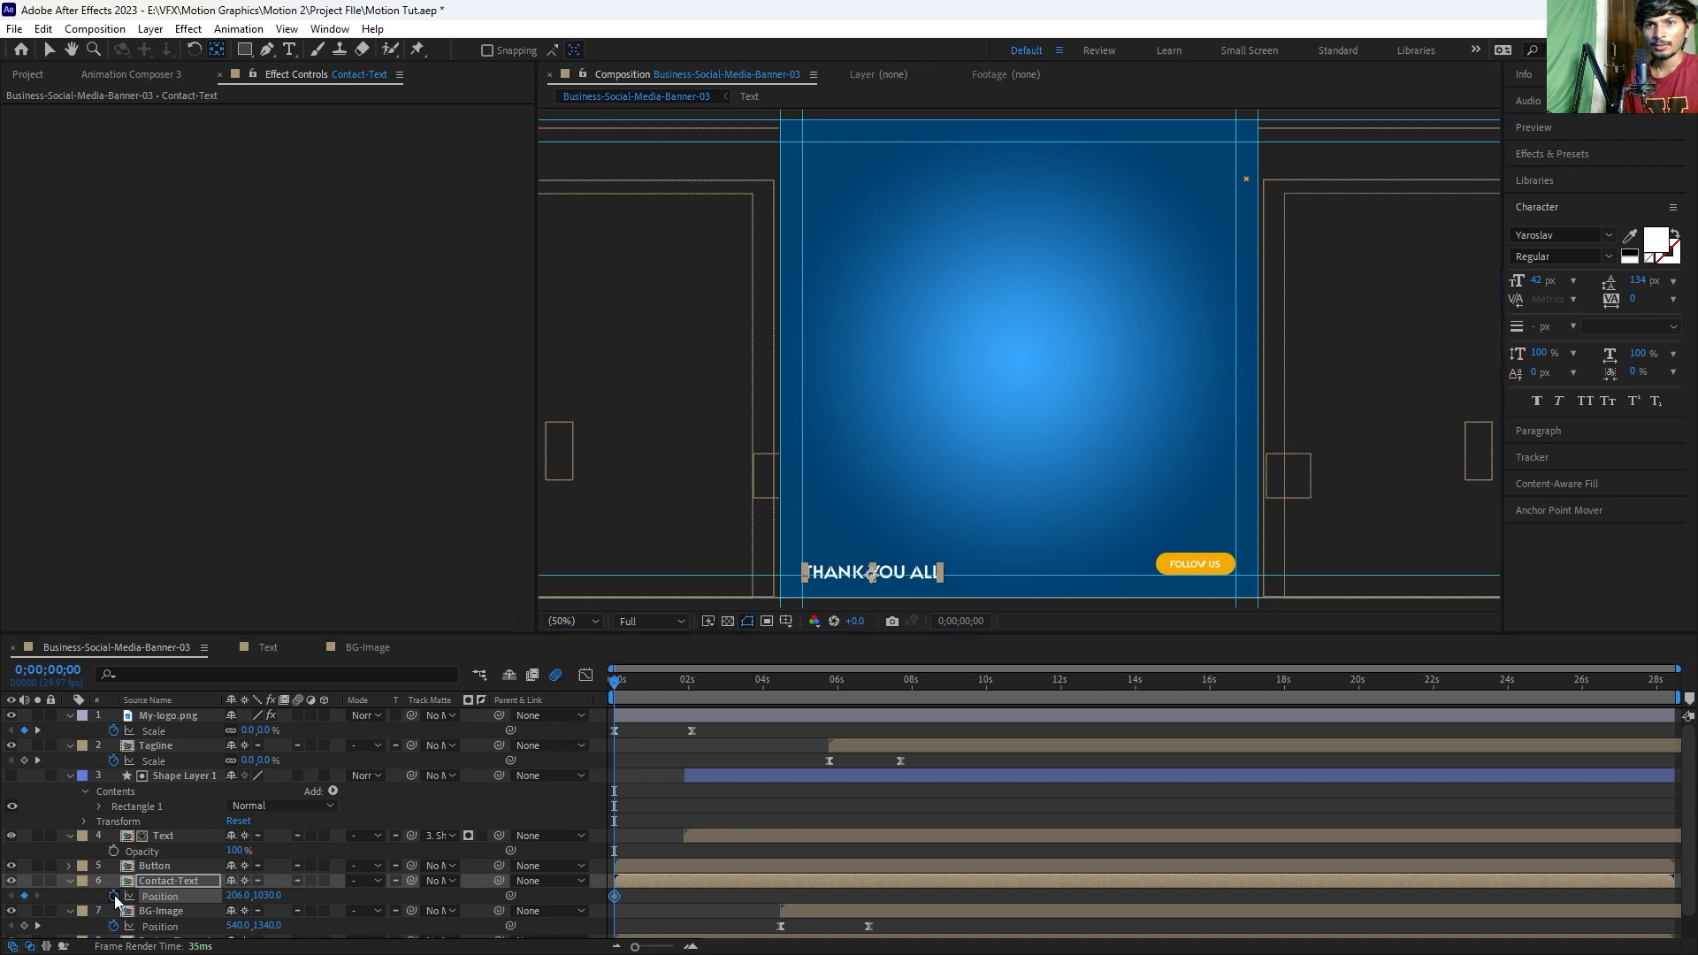
drag(663, 900, 670, 900)
click(652, 901)
Step: Keyframe Contact-Text off-canvas beside the banner at 0;00;00;00, with Position -234, 1030
click(164, 881)
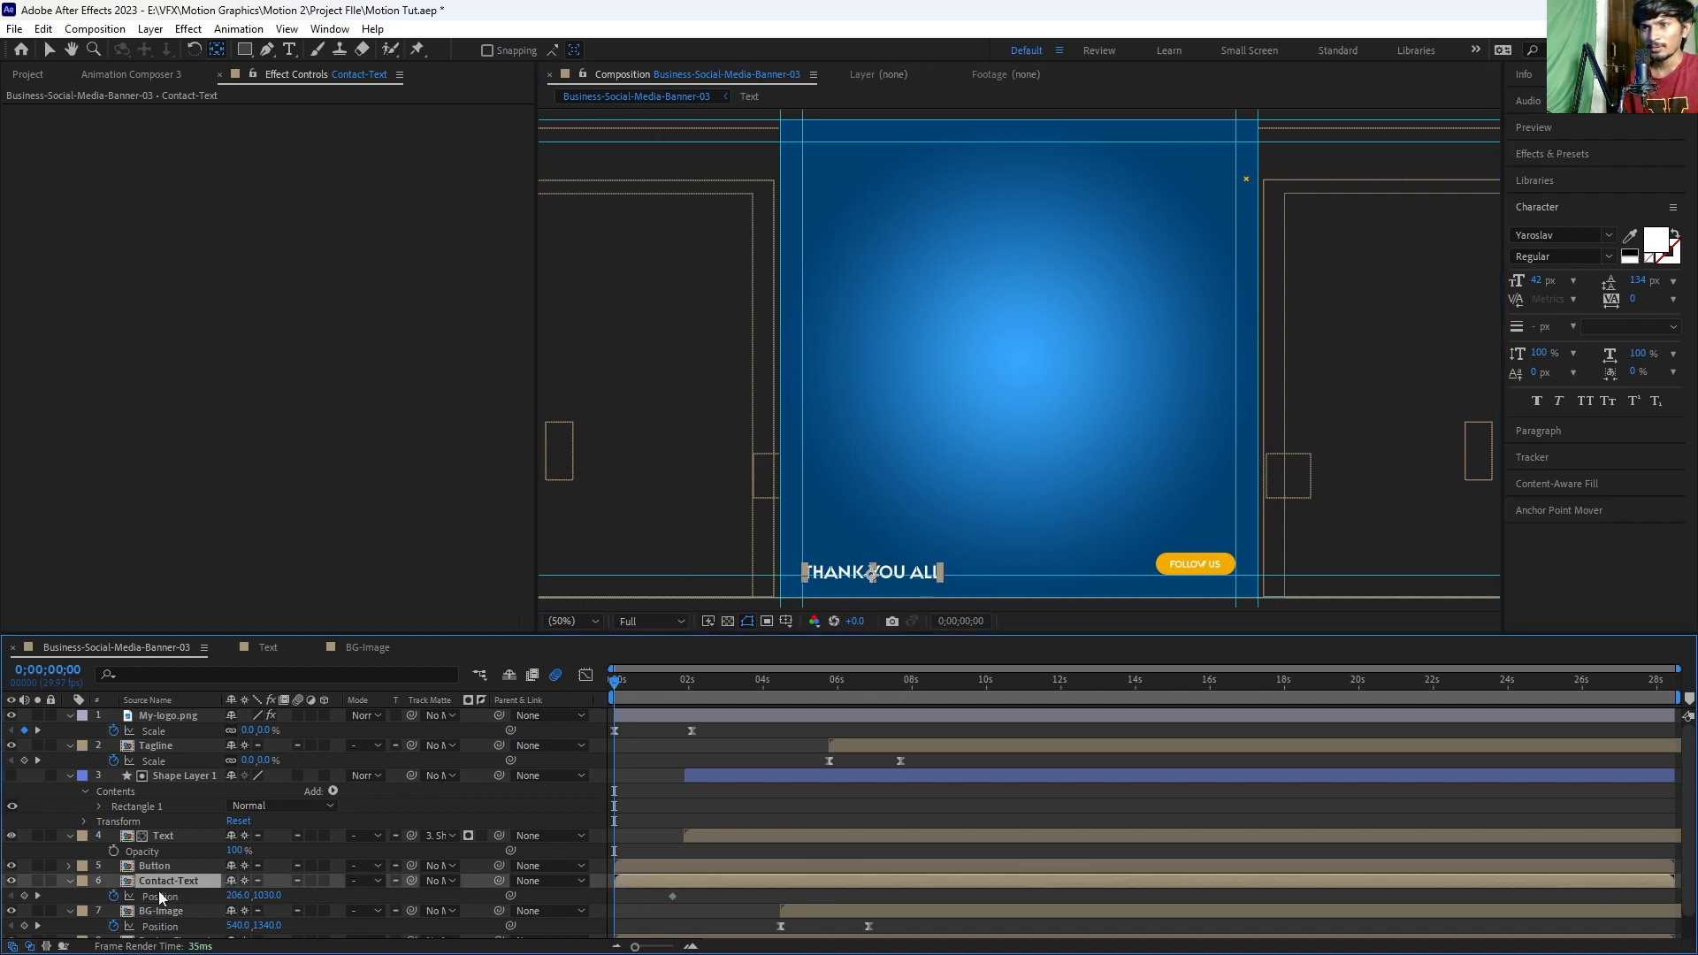
click(25, 895)
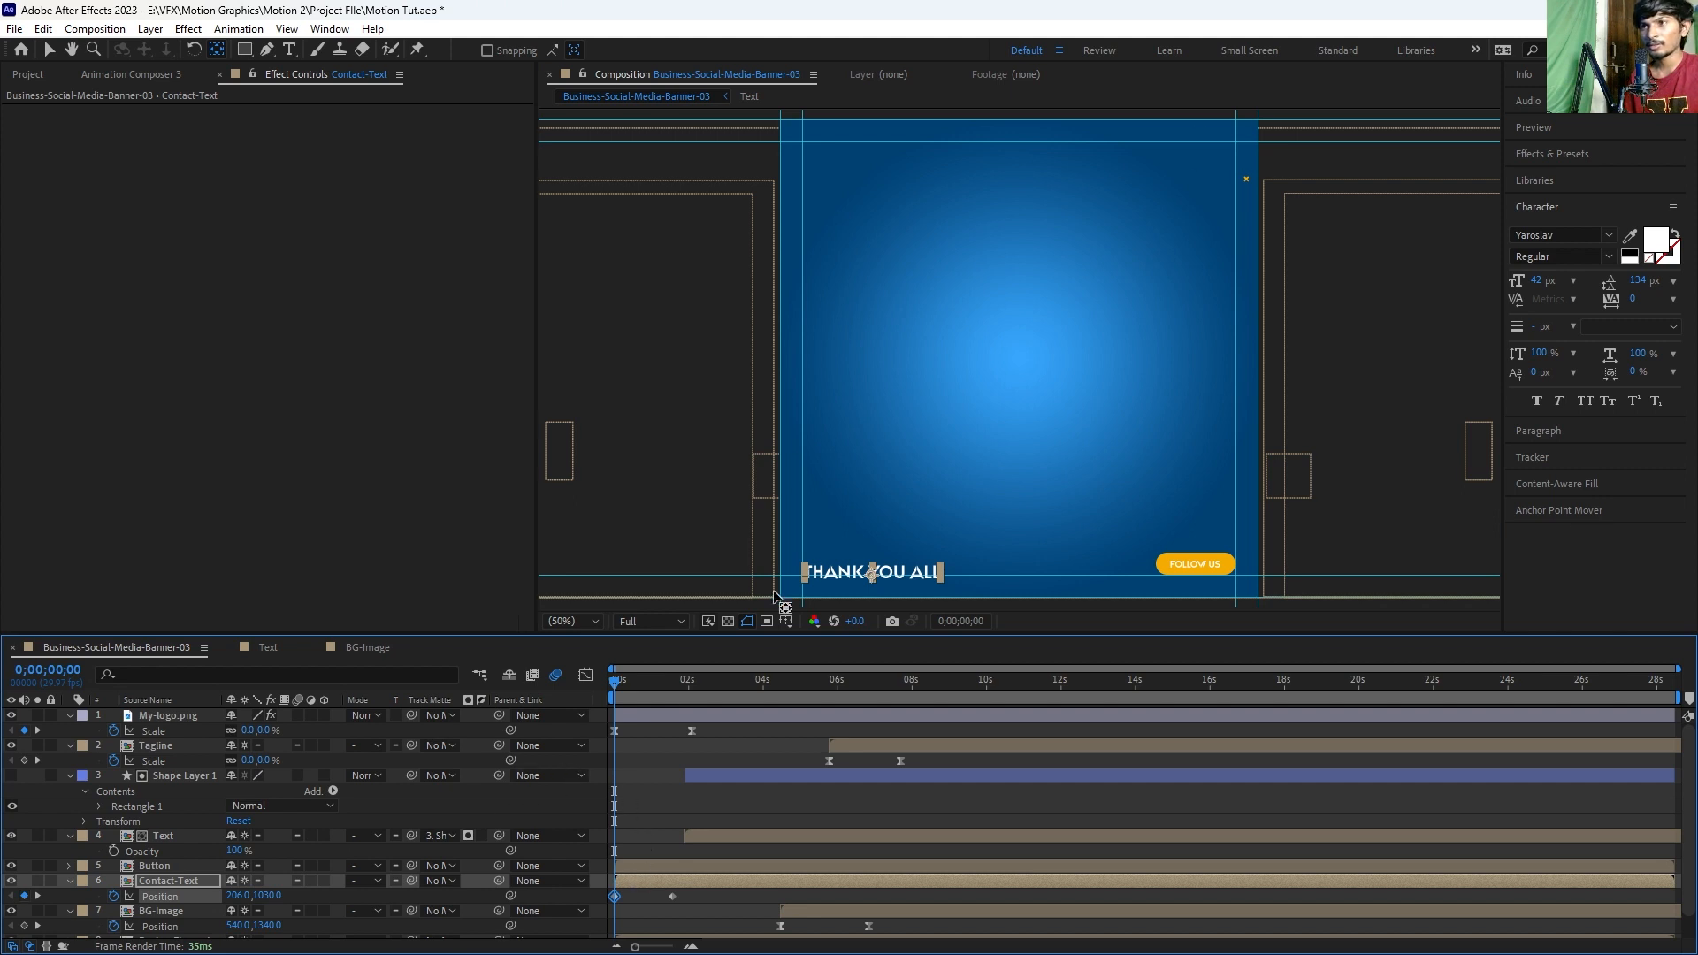
key(v)
drag(842, 575, 644, 576)
Step: Apply Easy Ease to both Contact-Text Position keyframes and reshape the speed curve to 100% influence for a fast start and slow finish
drag(690, 900, 575, 907)
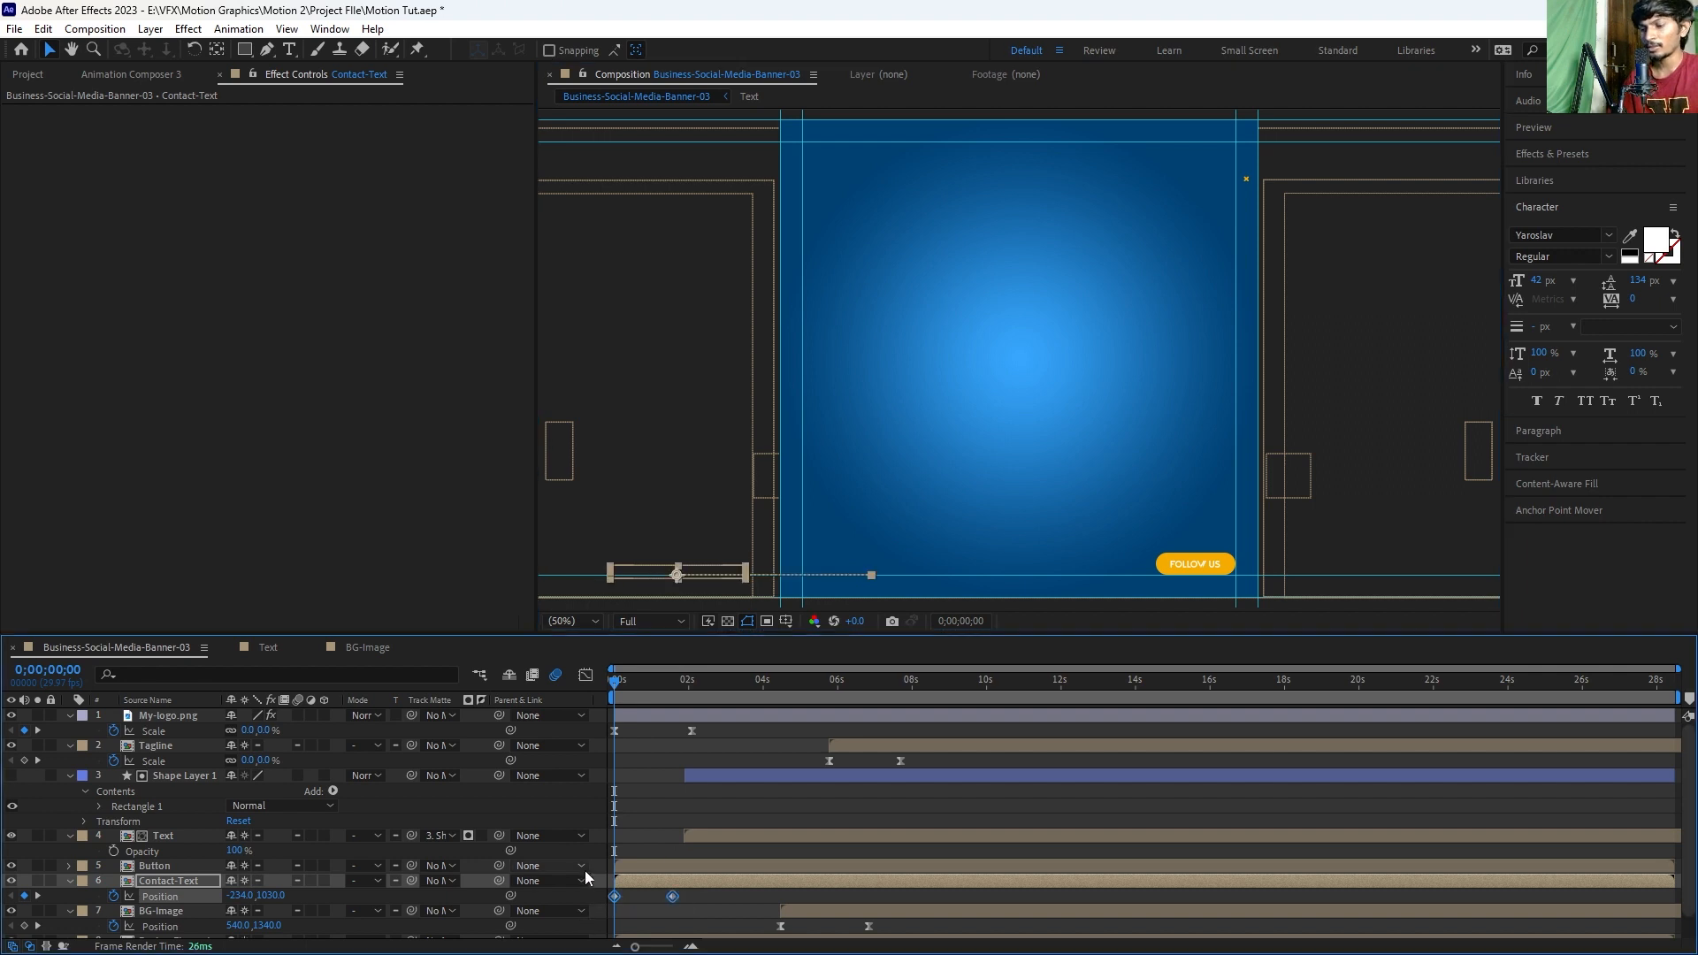
click(585, 676)
drag(630, 900, 623, 899)
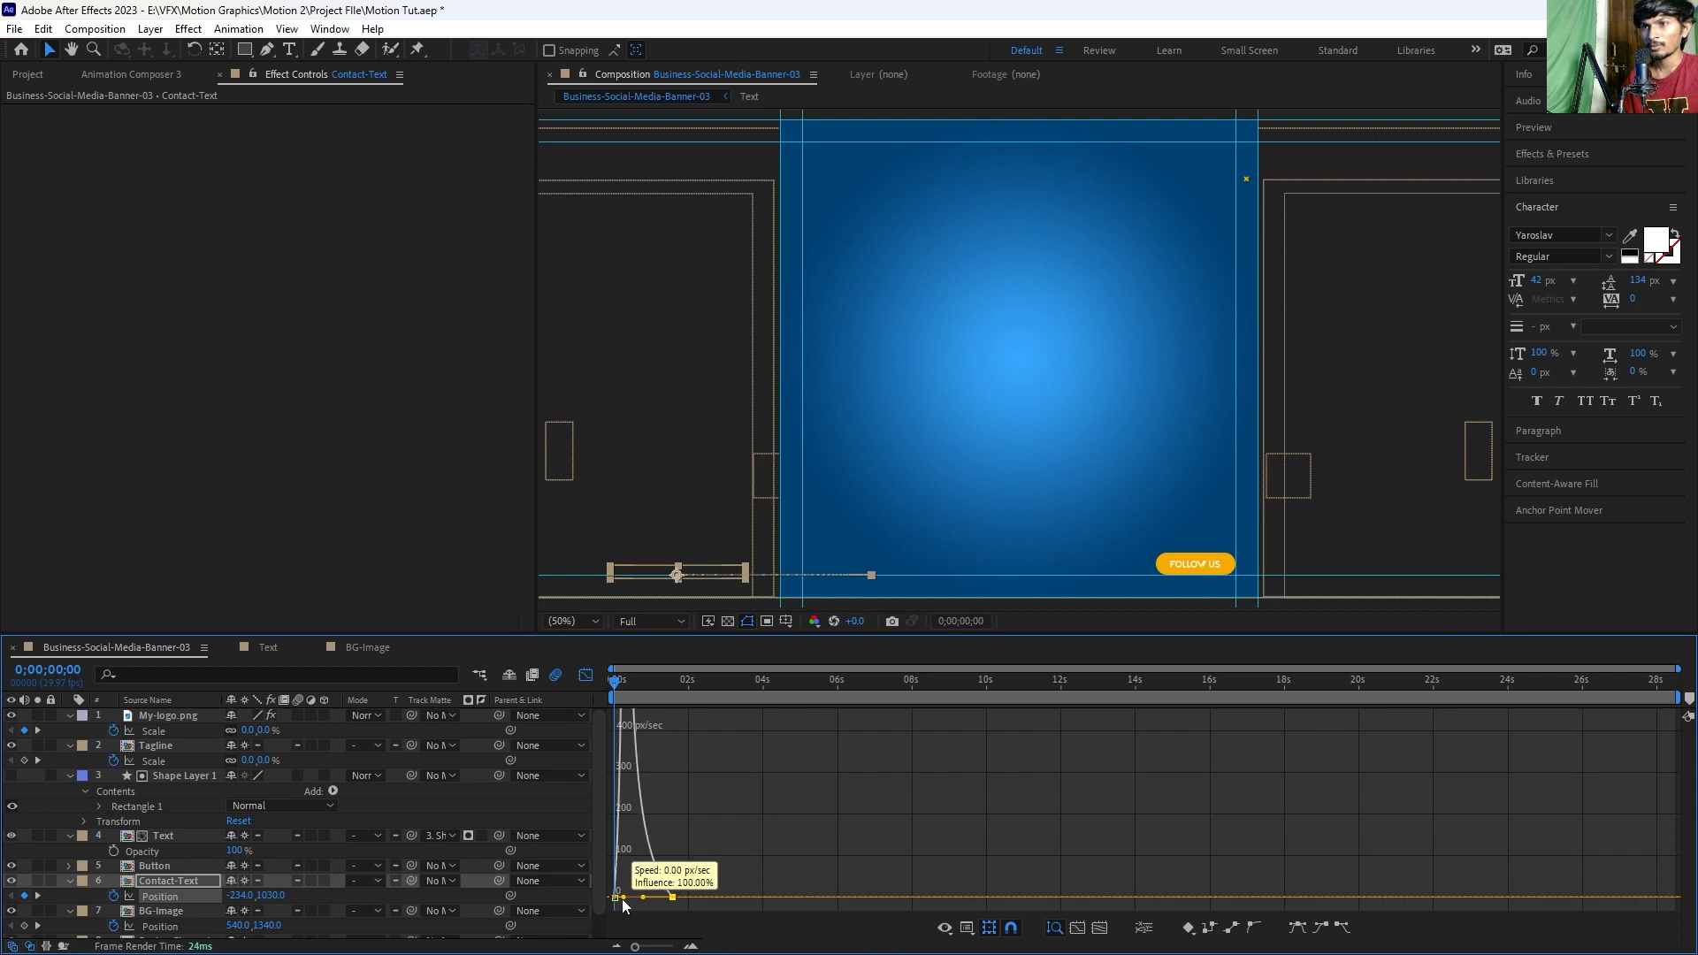
click(584, 675)
Step: Preview the "THANK YOU ALL" slide-in and shift the Contact-Text layer so it starts at about 1.4 seconds
click(649, 867)
key(space)
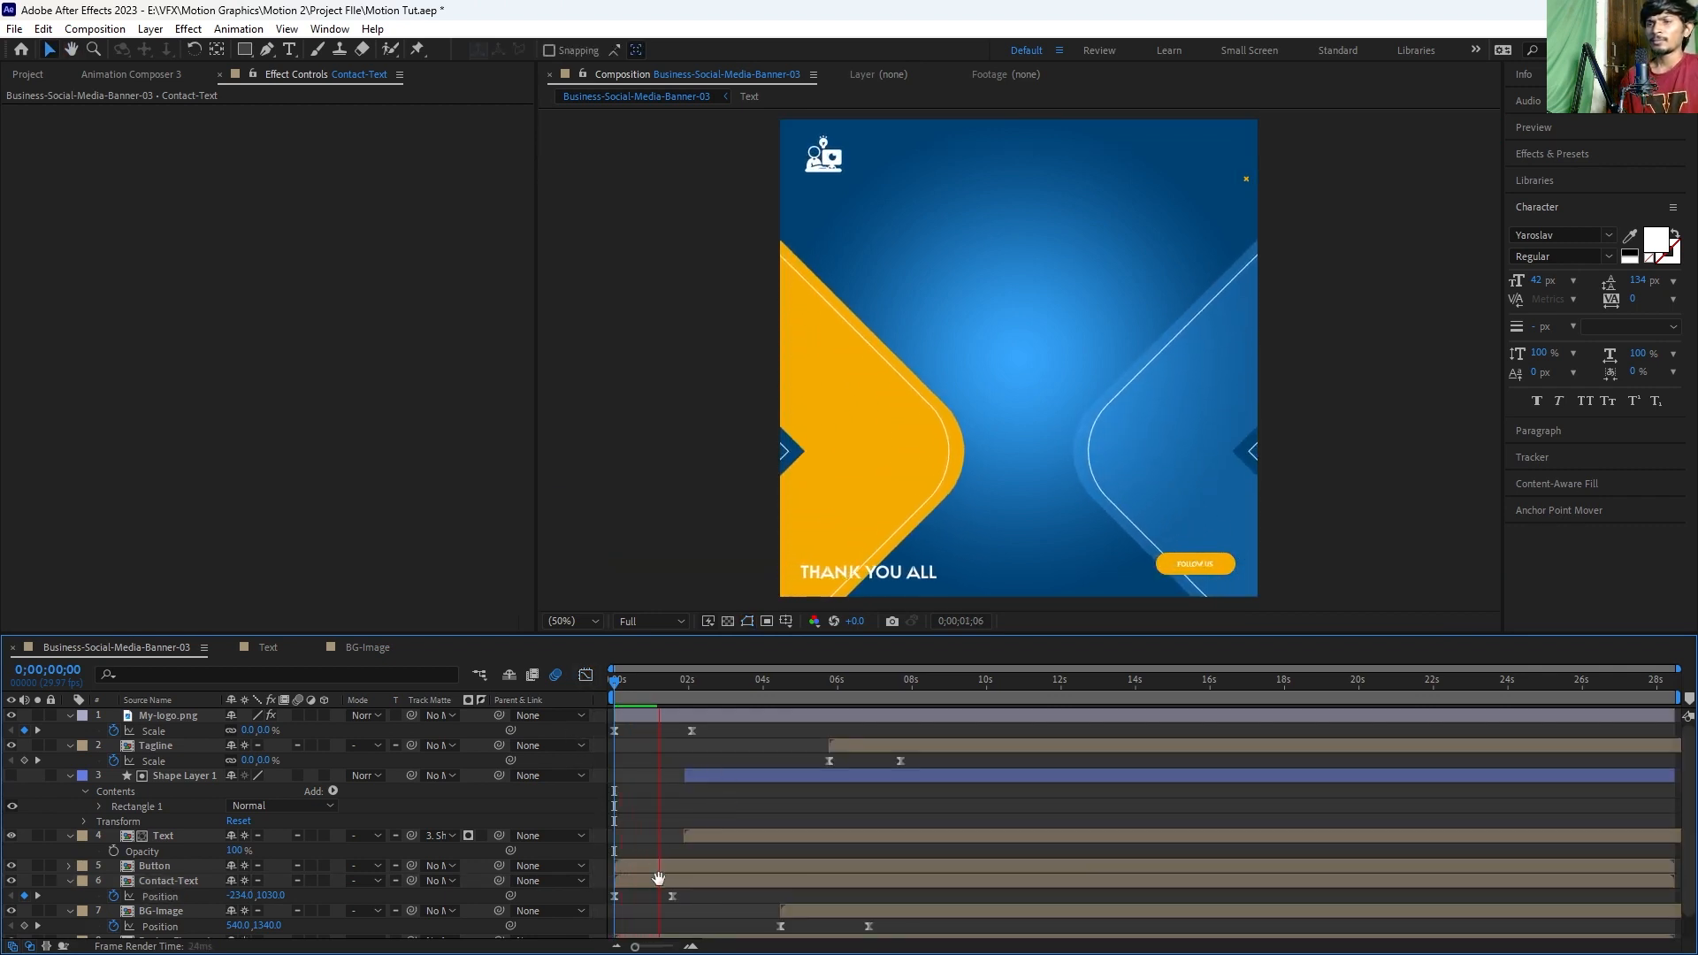
key(space)
drag(650, 882, 702, 883)
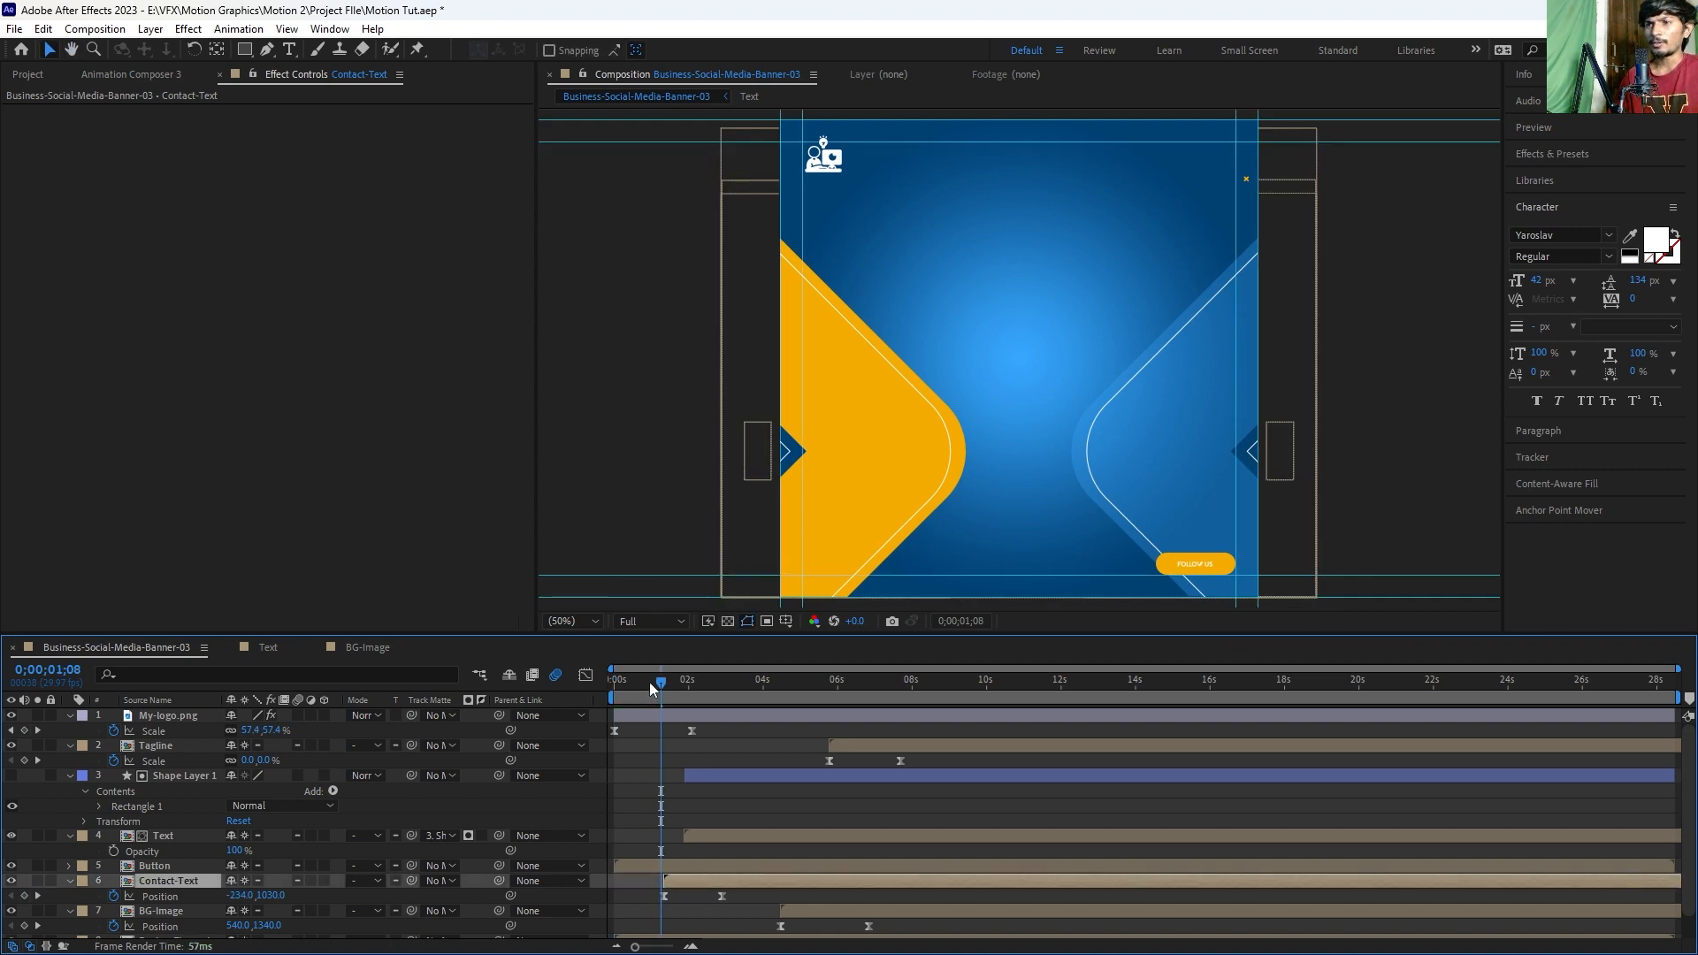
Step: Preview the banner animation from the start through the portrait, headline and tagline entrances
drag(649, 682, 550, 686)
key(space)
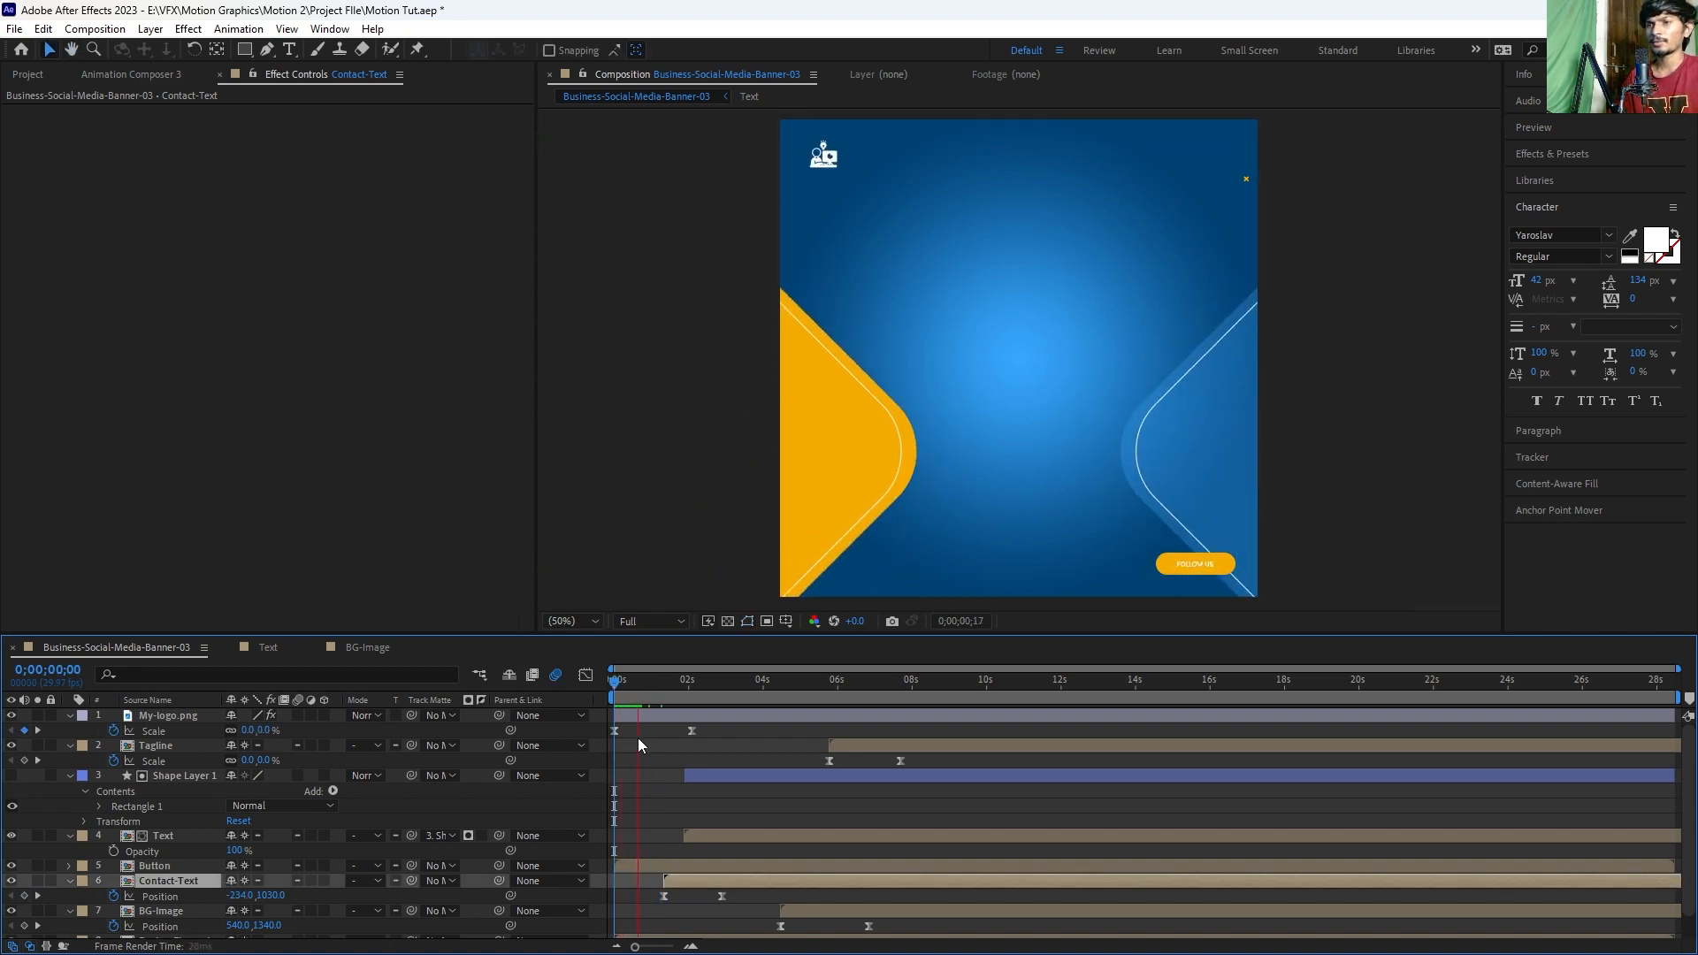
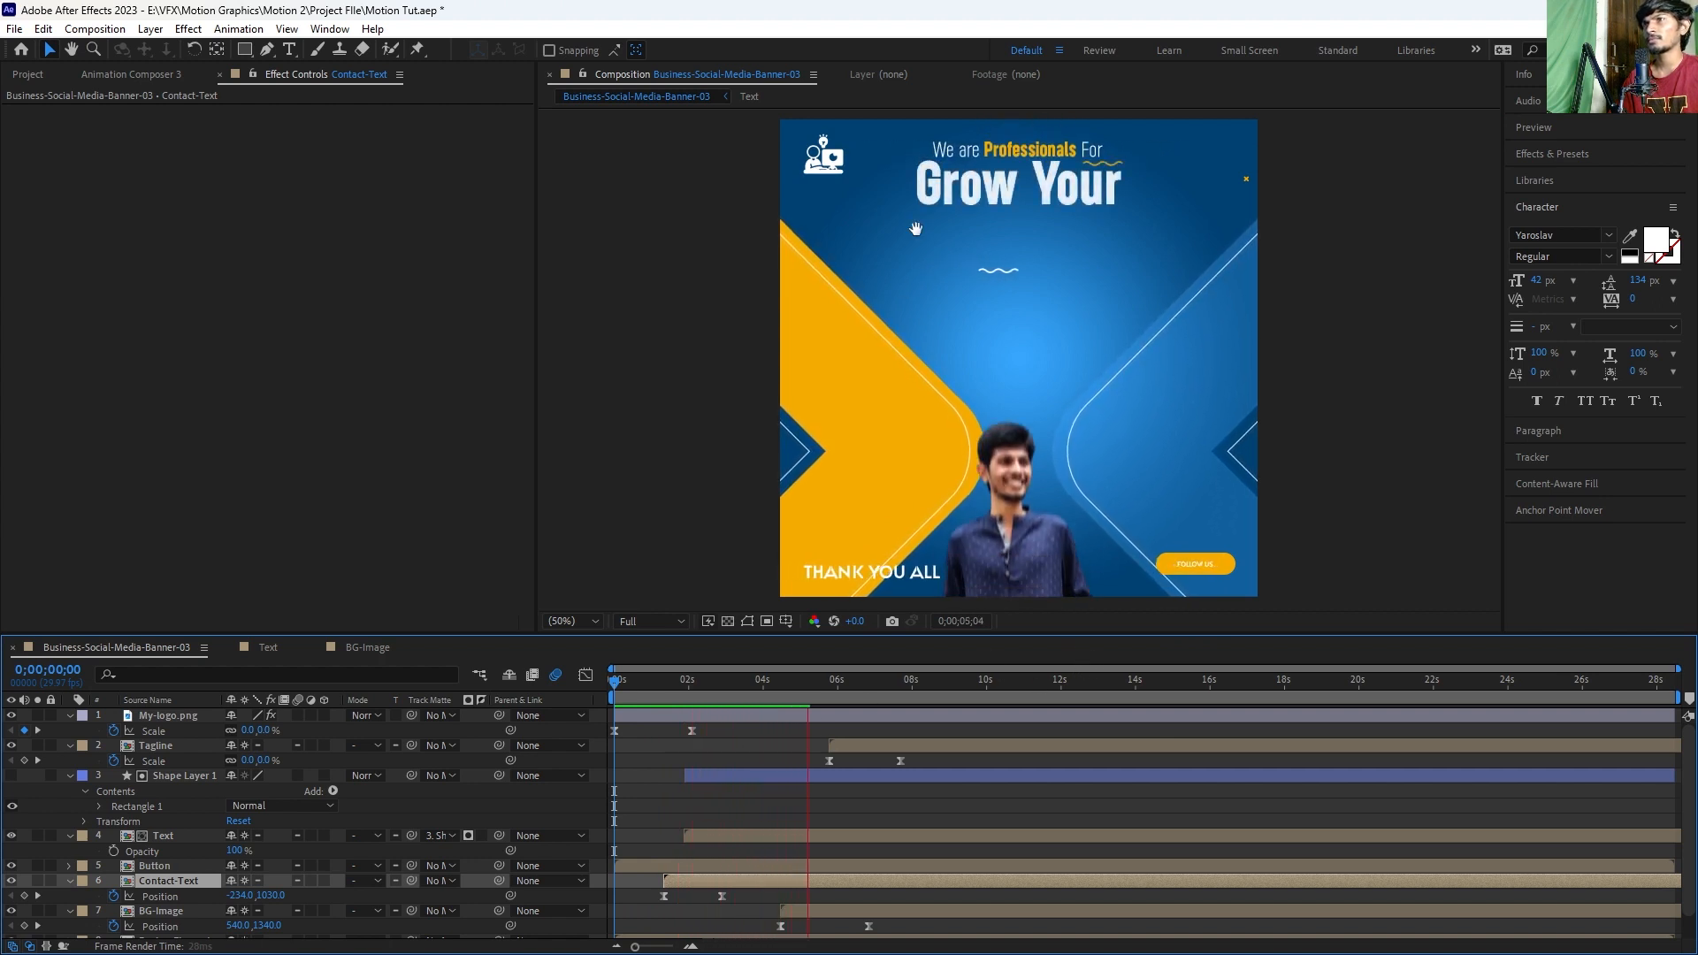
key(space)
key(space)
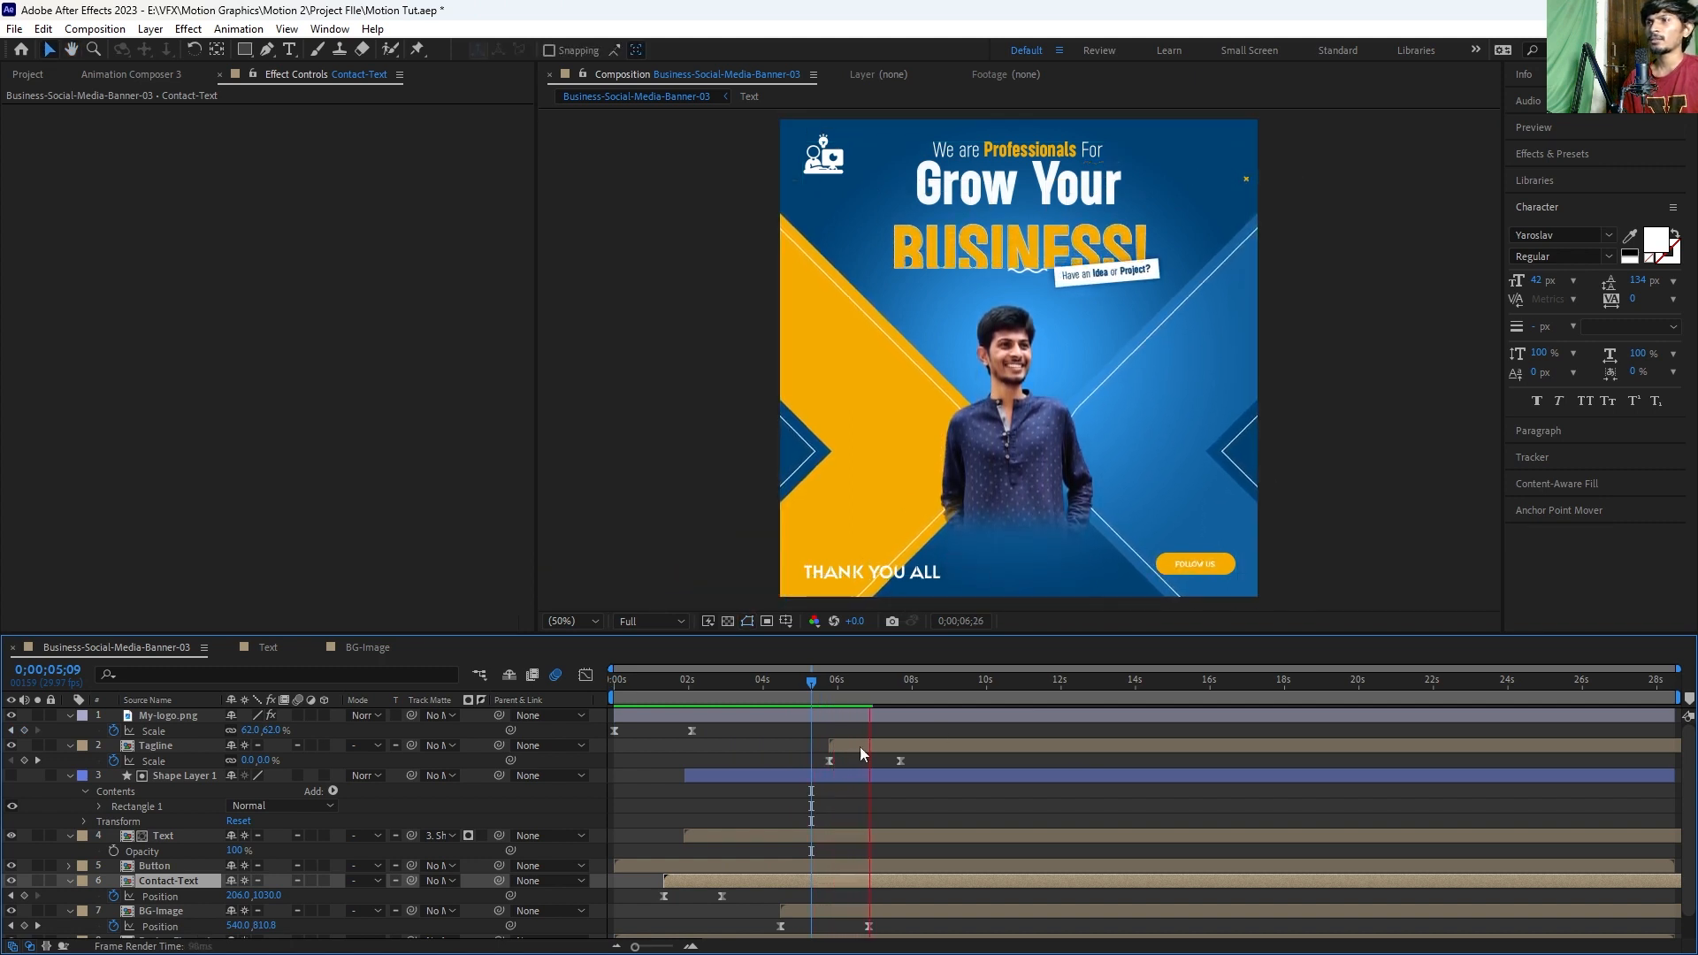
click(962, 396)
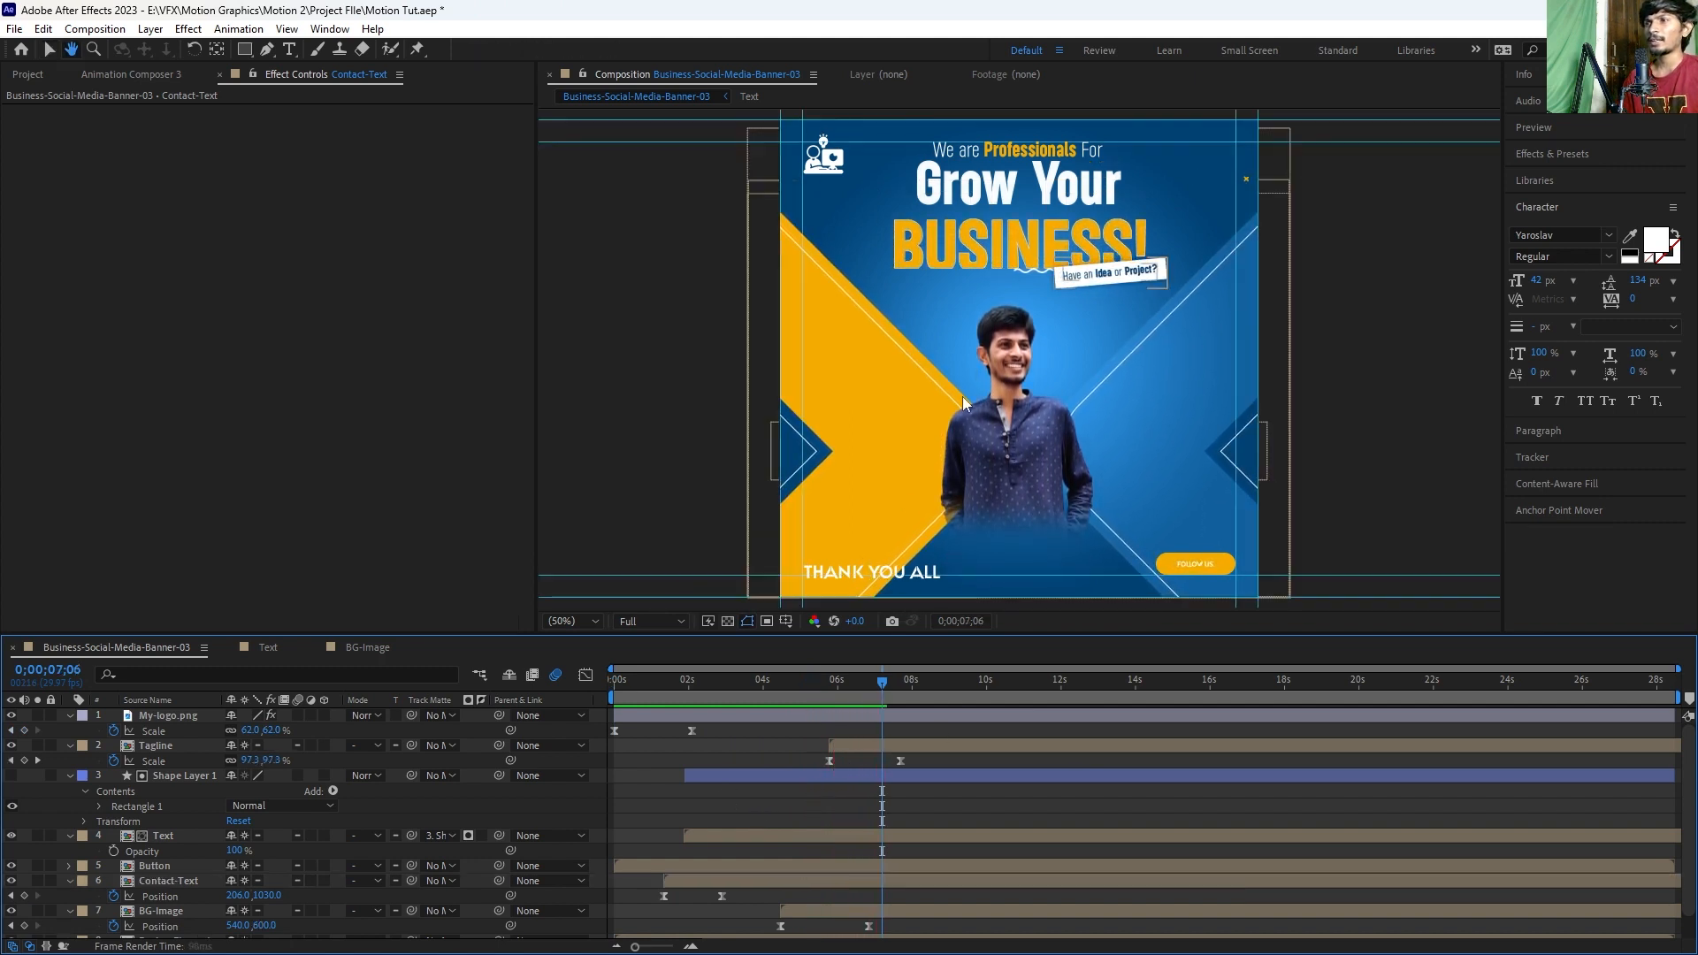
Step: Open the BG-Image composition and add a new mask to its Pic.png layer
double_click(993, 433)
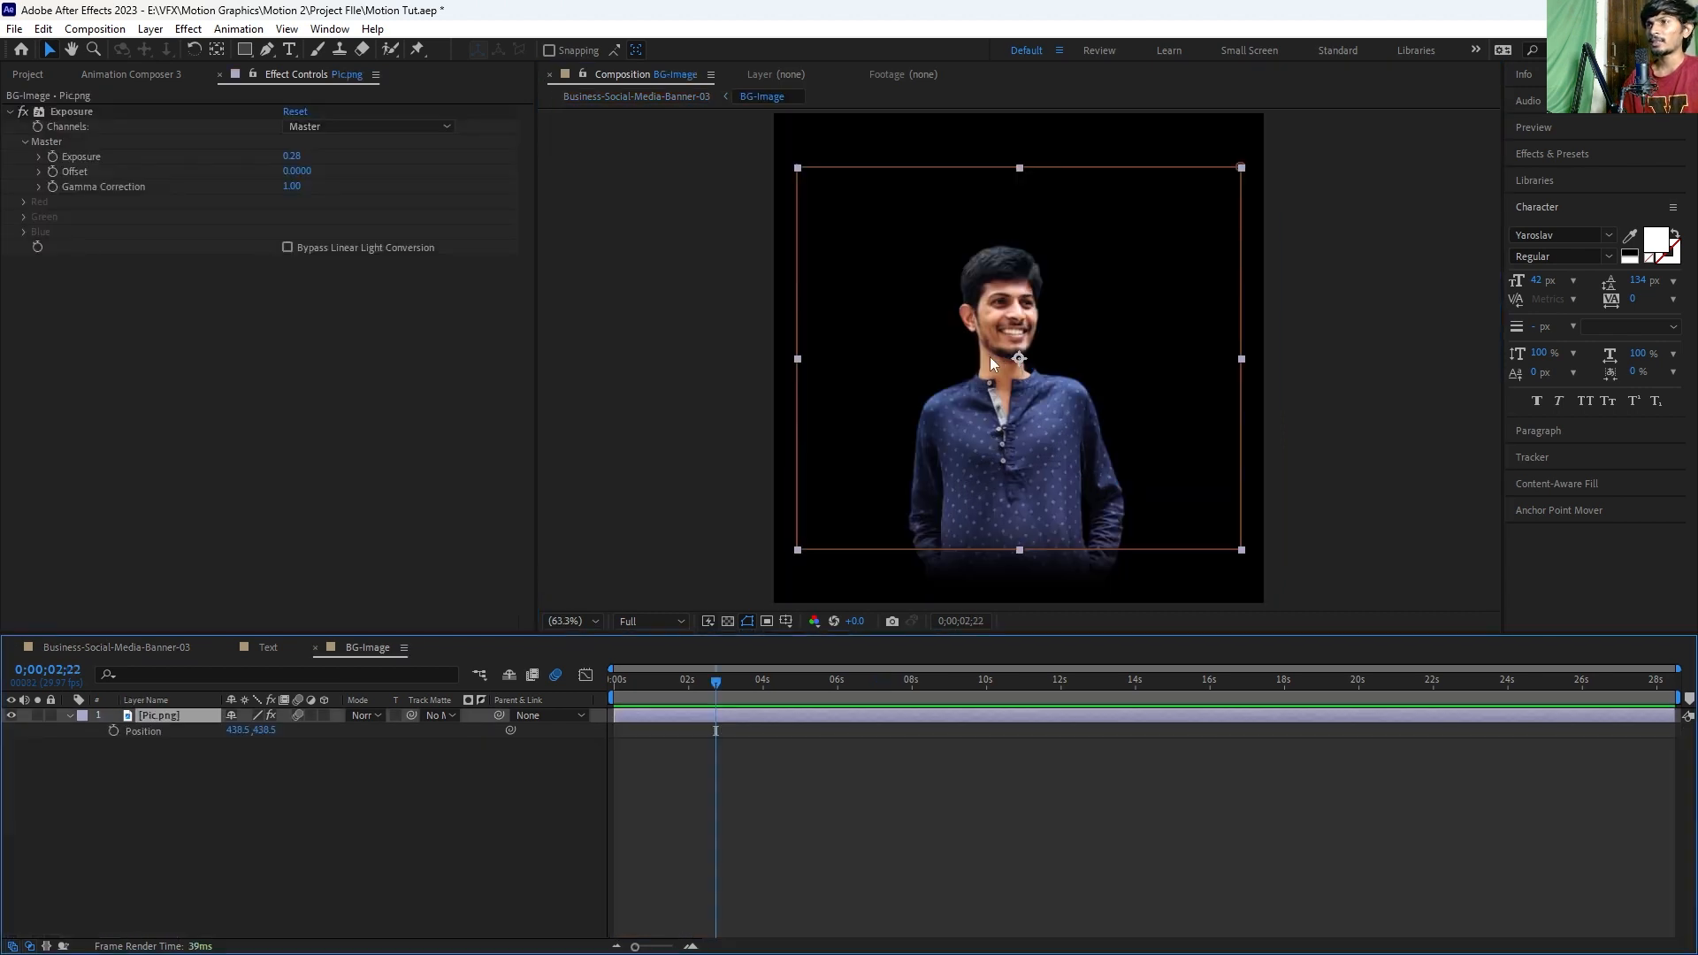
click(902, 757)
click(999, 408)
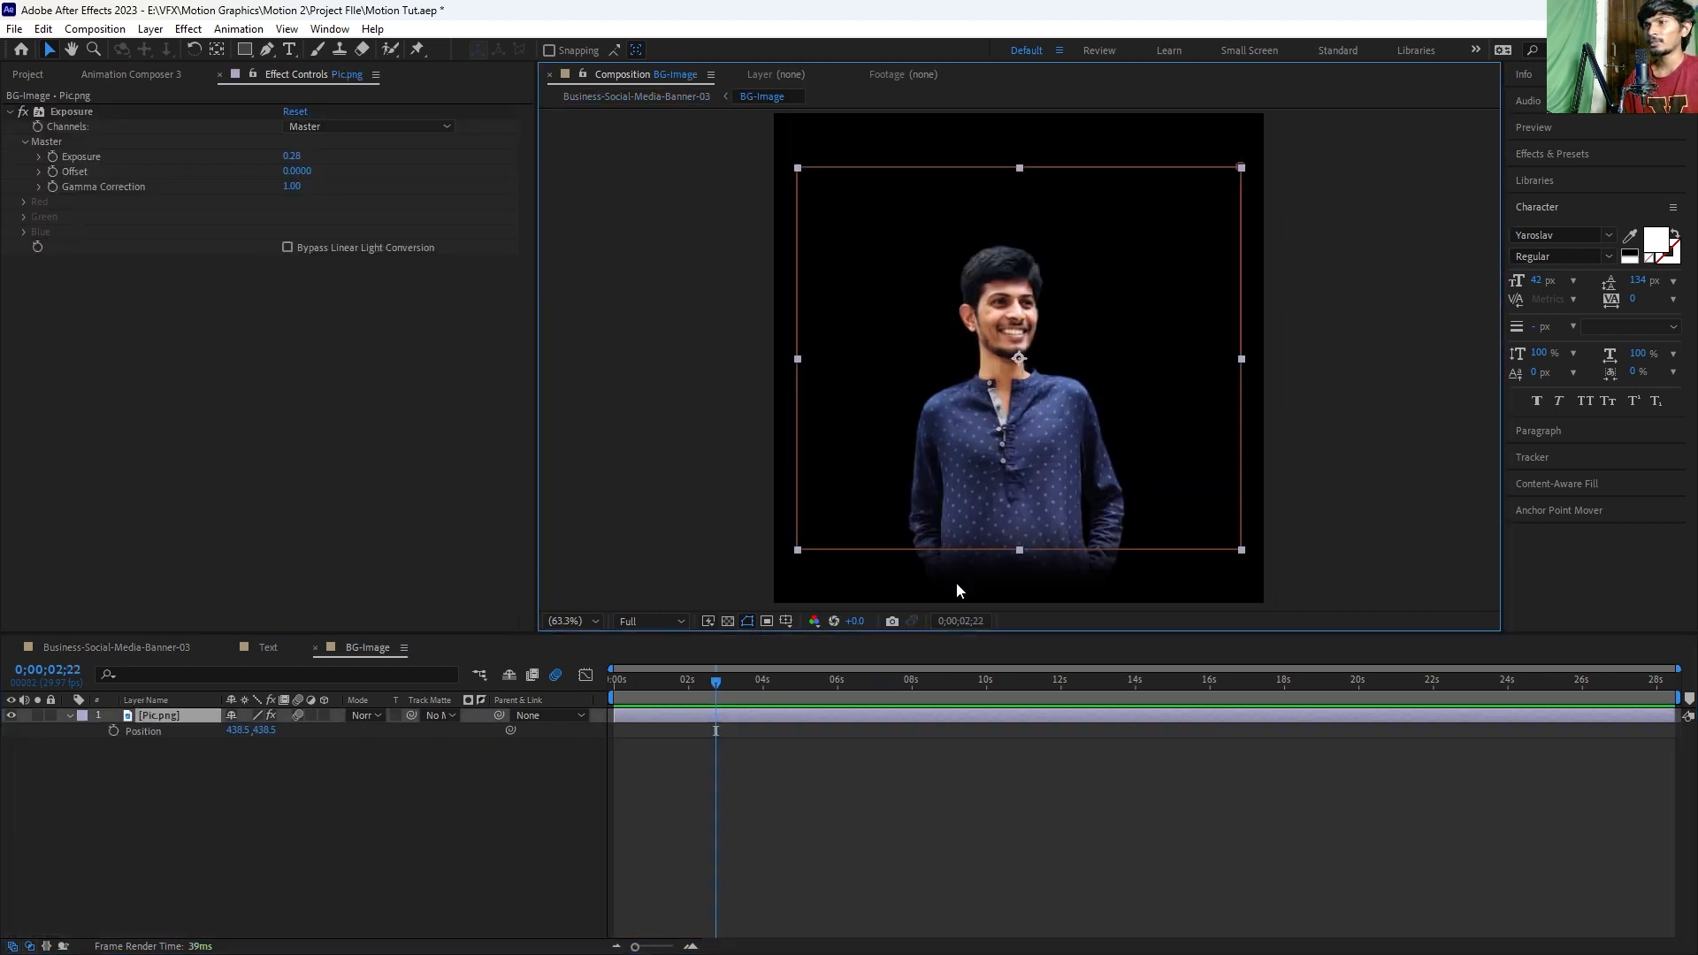
click(867, 836)
click(1003, 453)
click(660, 789)
click(672, 720)
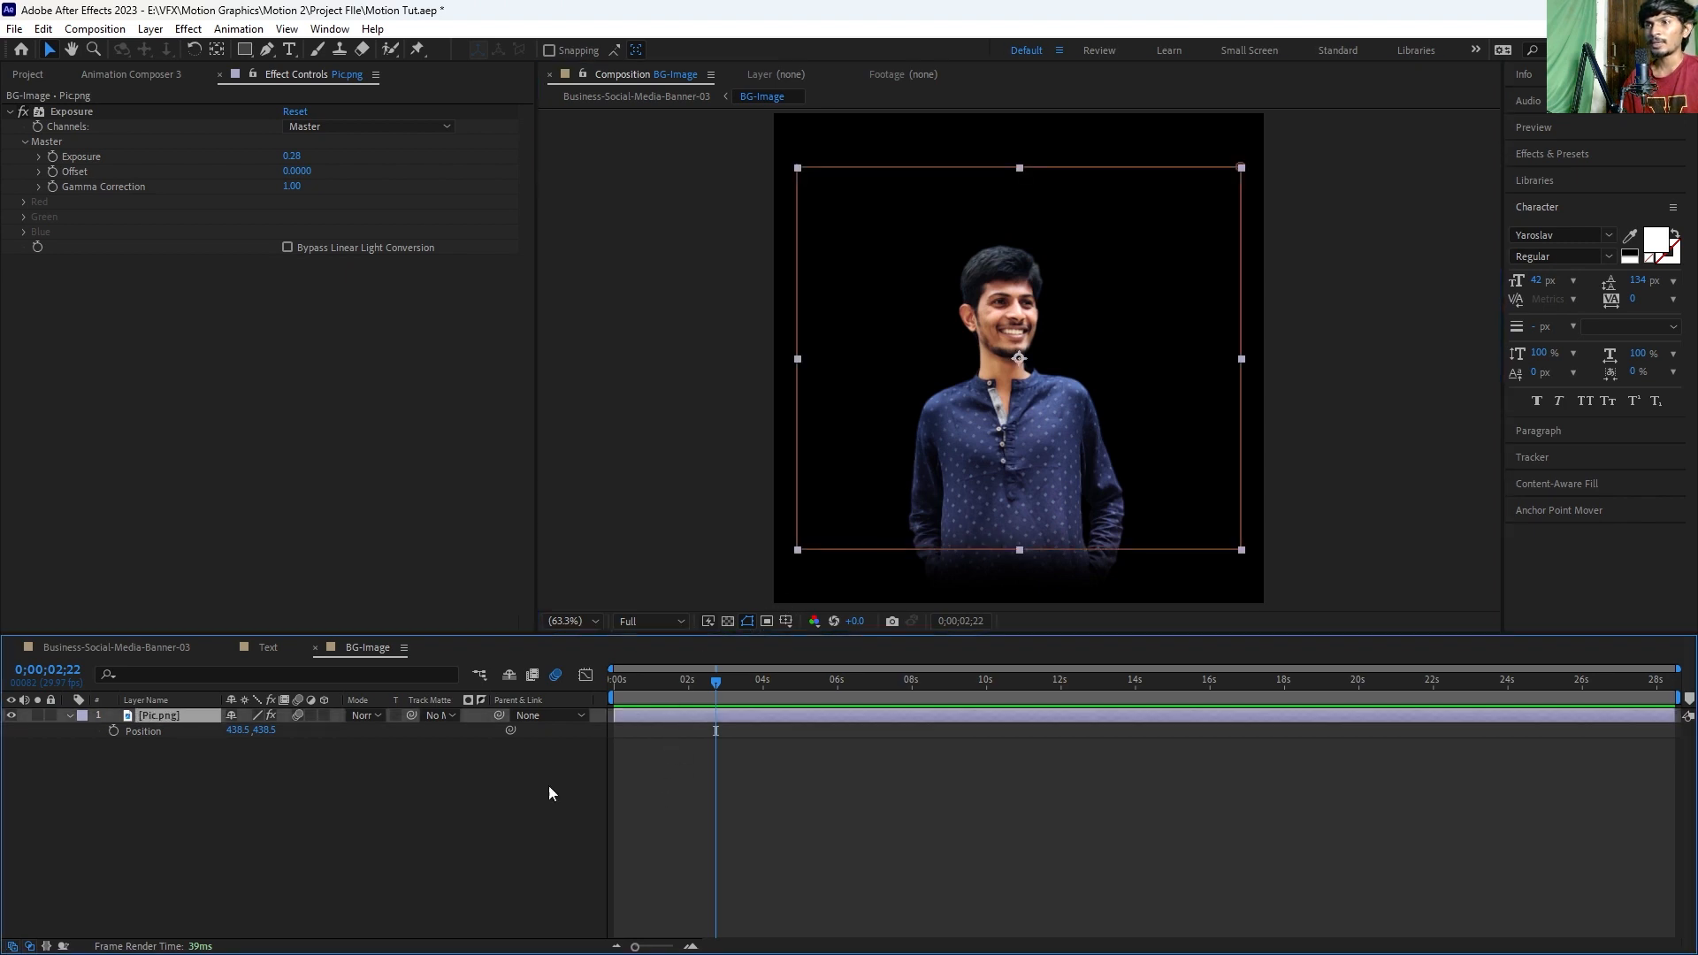
key(ctrl+shift+n)
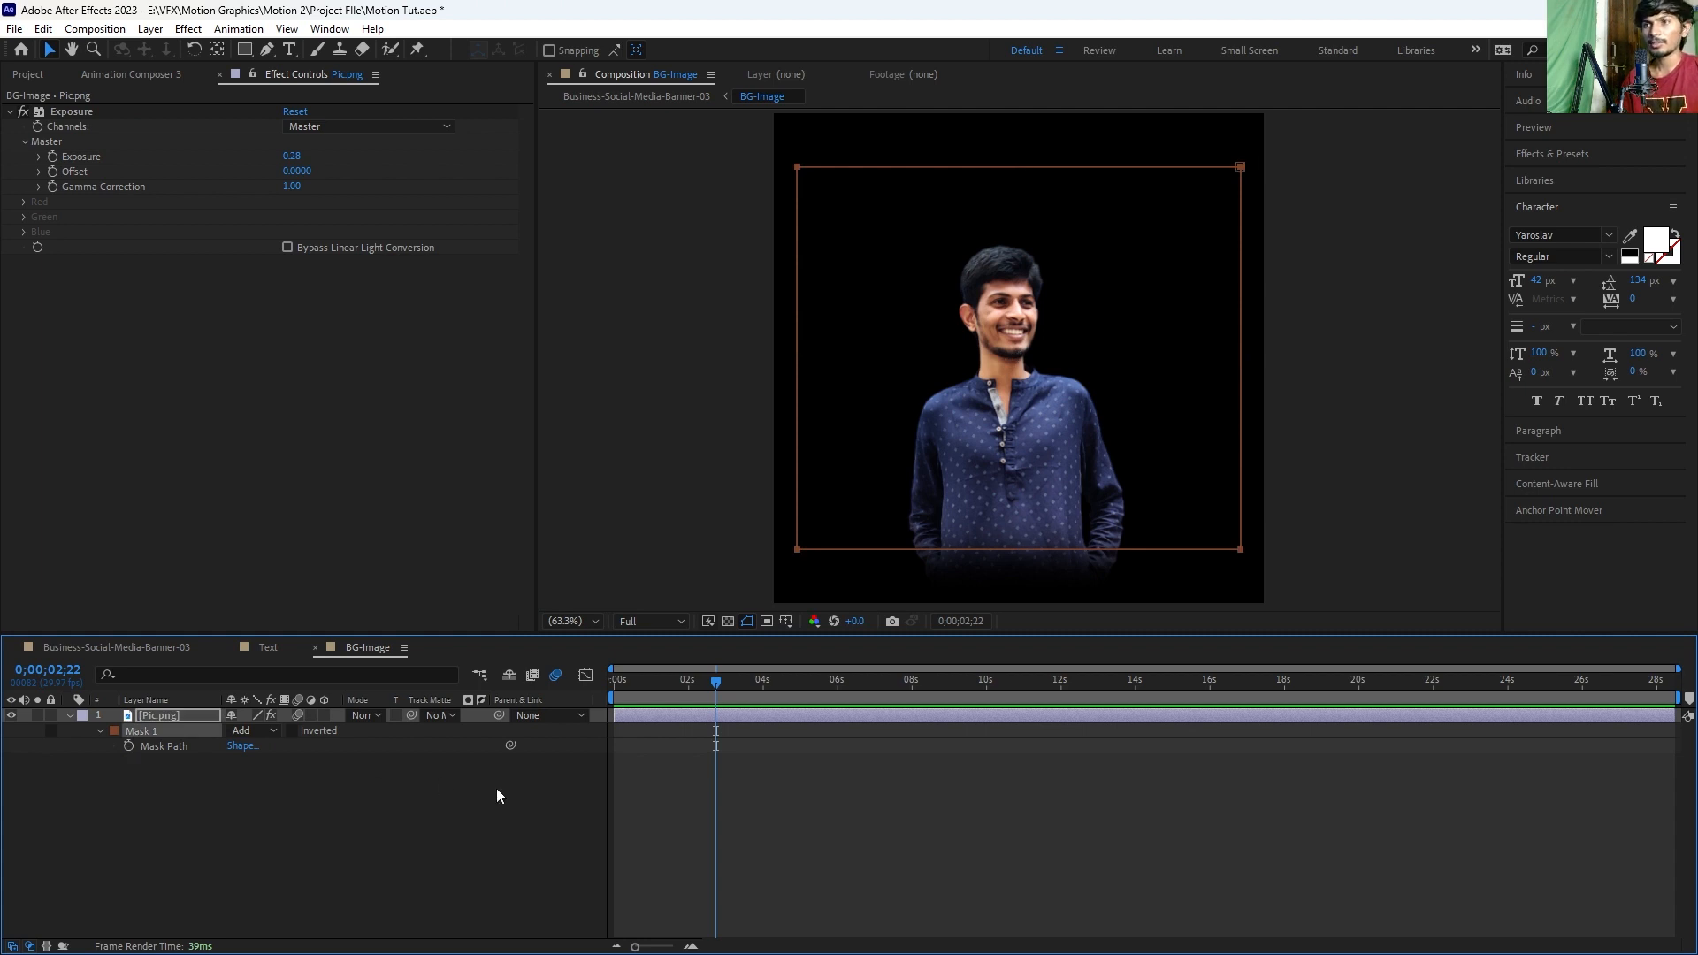
click(539, 769)
Step: Pre-compose the Pic.png layer into a new composition named "mask", moving all attributes into it
click(633, 712)
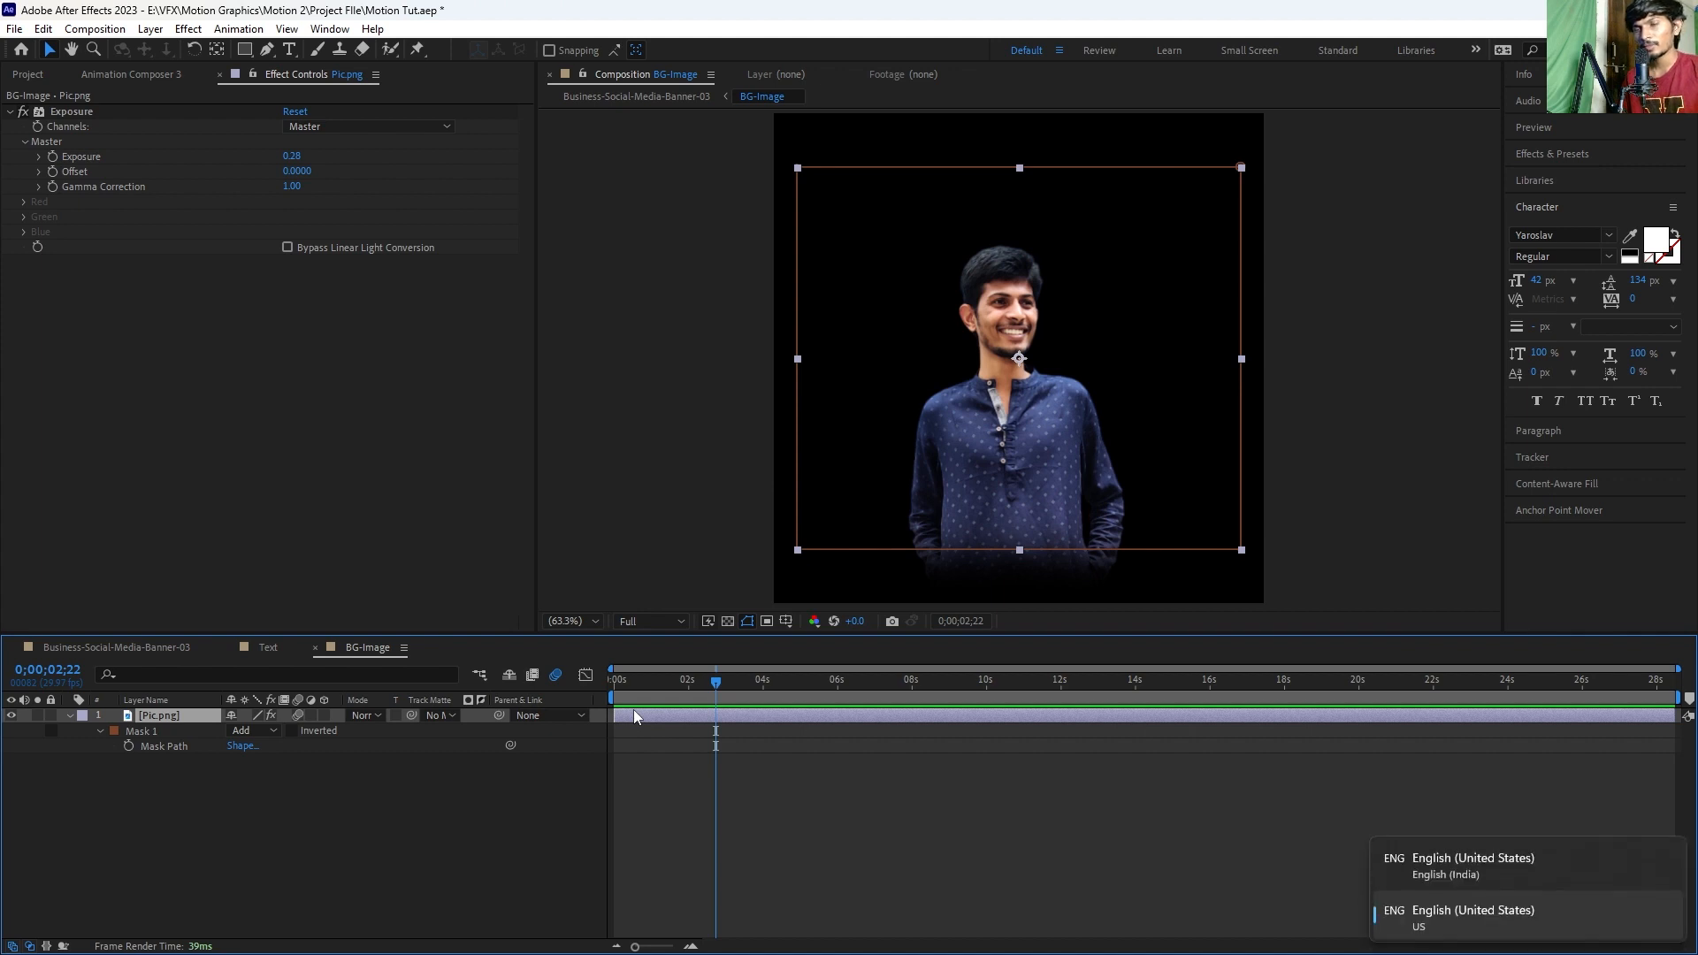
key(ctrl+shift+c)
click(699, 474)
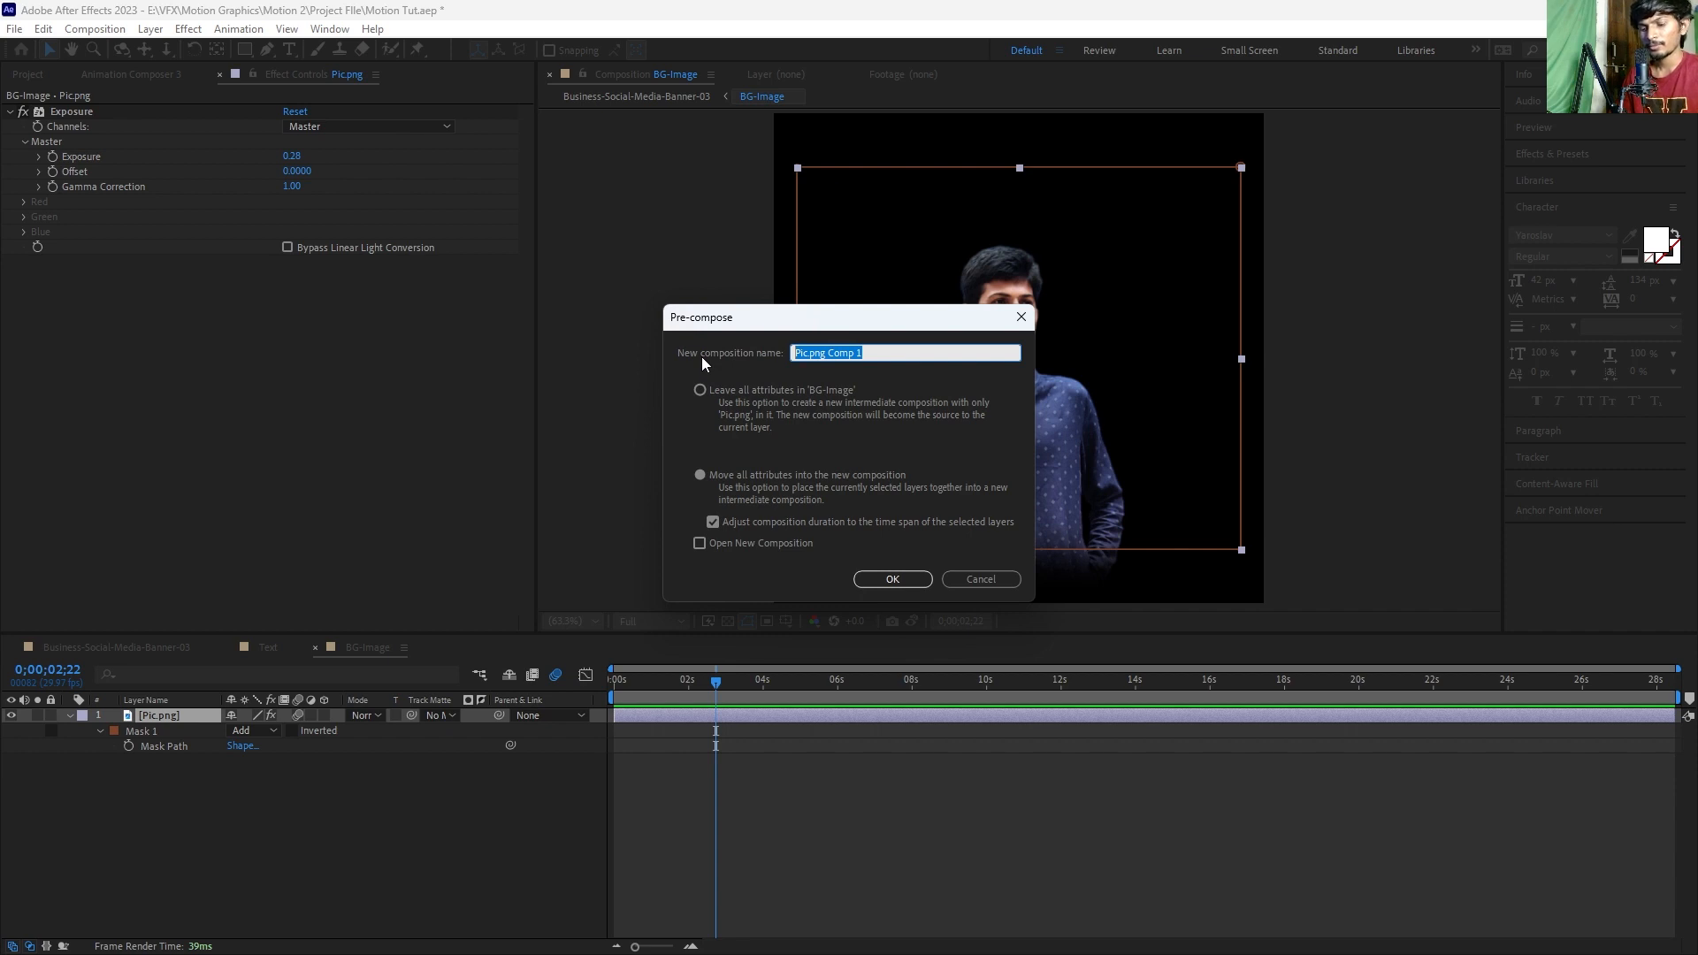
text(mask)
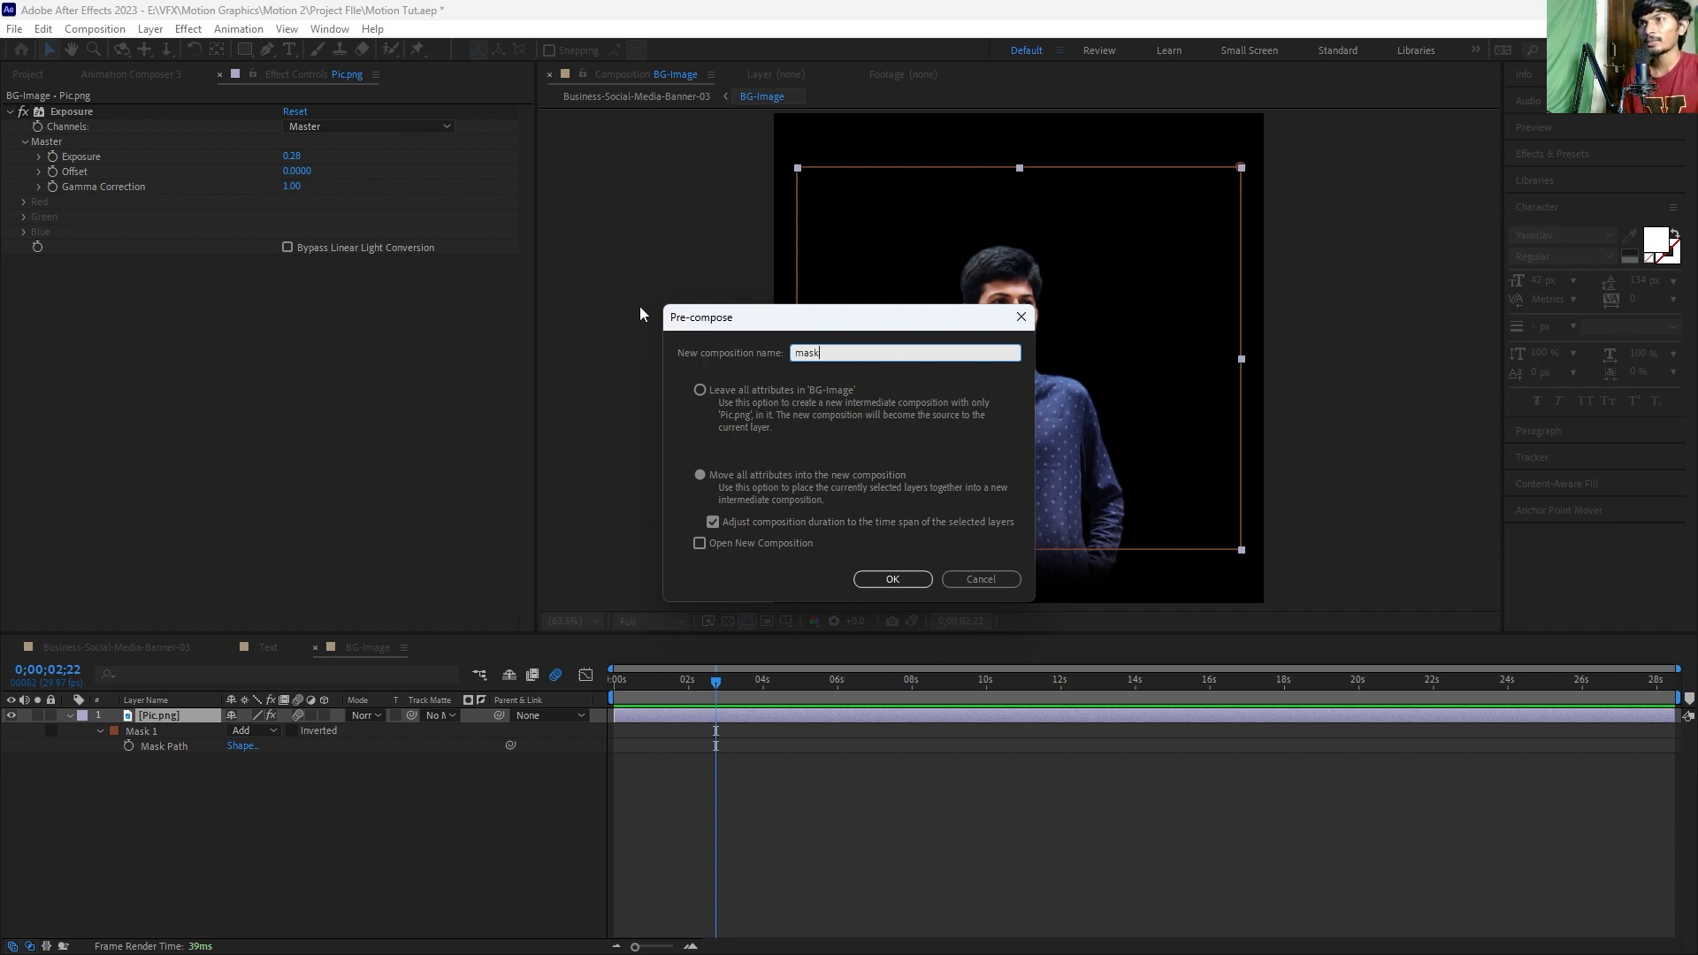
click(887, 580)
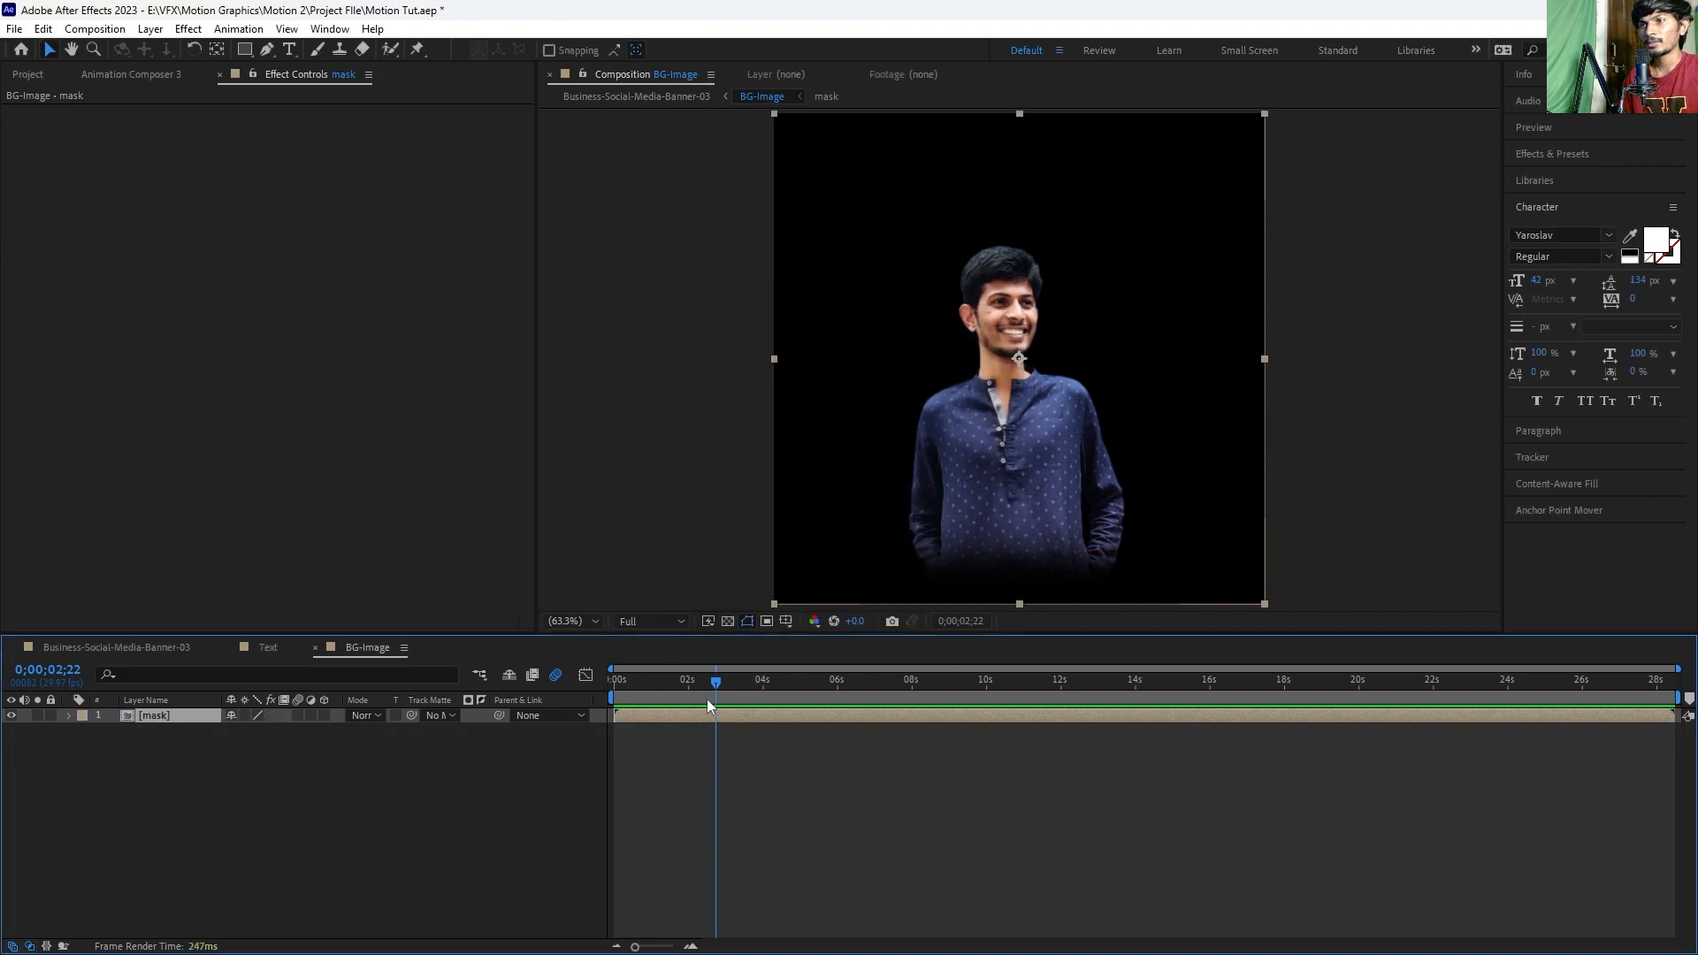
Step: Paste the copied mask onto the mask layer at 0 seconds, then reposition and enlarge it to frame the whole portrait
drag(717, 696, 580, 696)
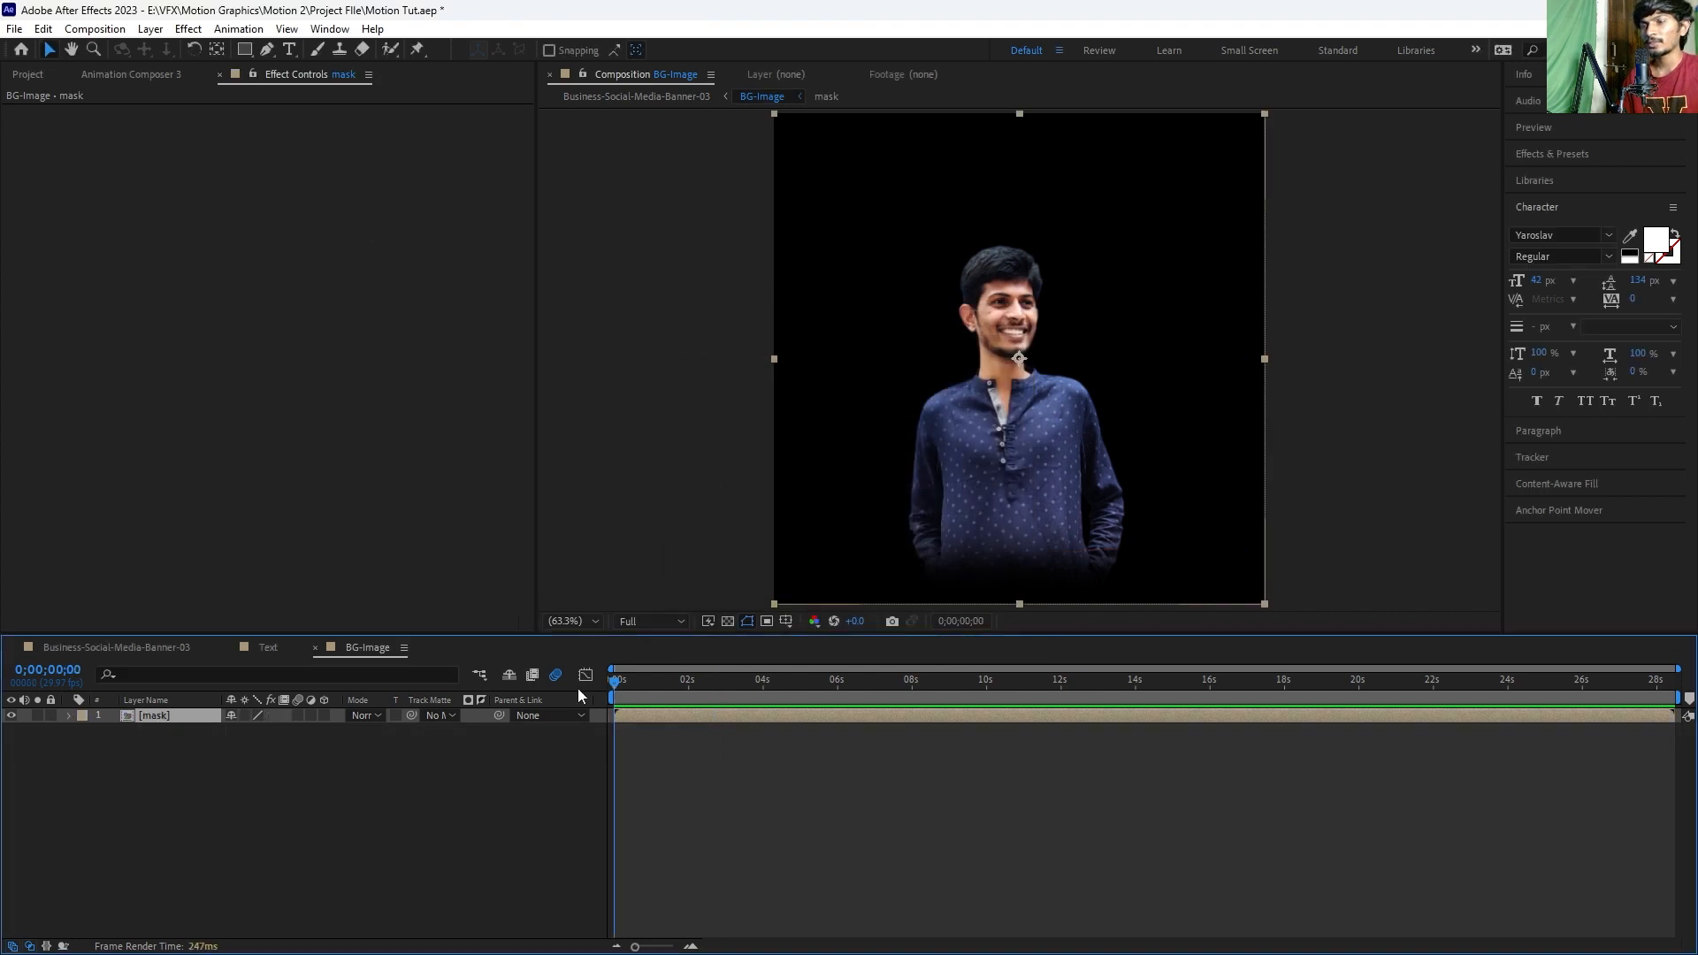
key(ctrl+v)
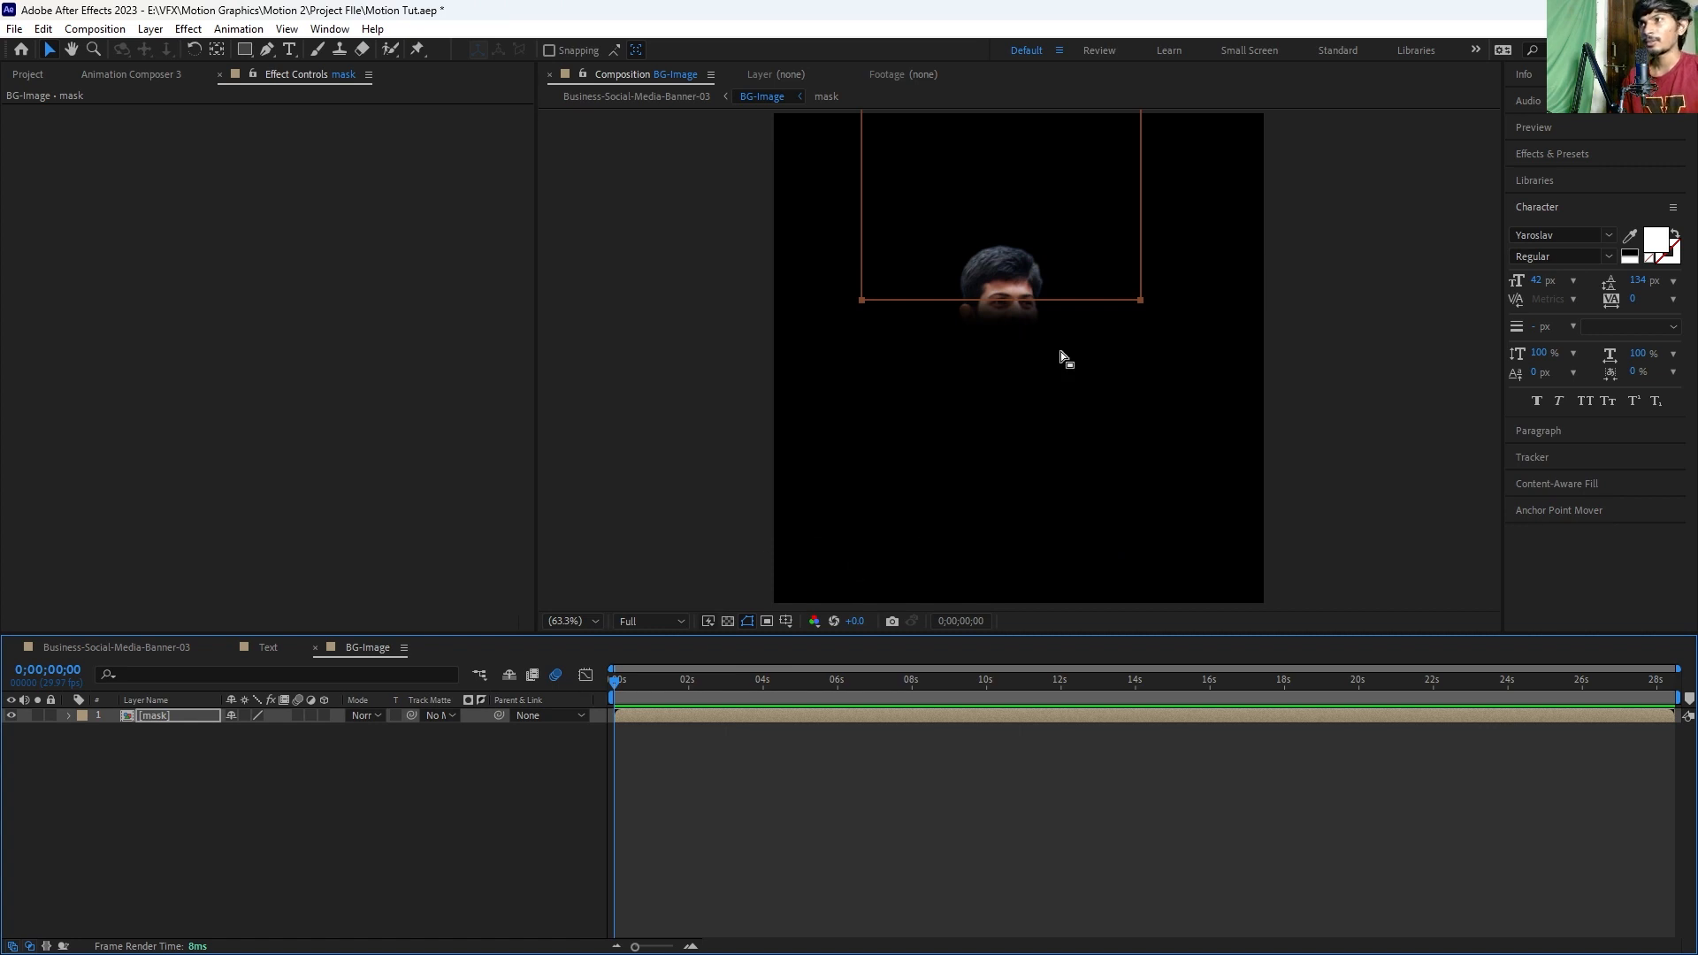
double_click(1140, 300)
key(shift+Down)
key(shift+Down)
key(shift+Down)
key(shift+Down)
key(shift+Down)
key(shift+Down)
key(shift+Down)
key(shift+Down)
key(shift+Down)
key(shift+Down)
key(shift+Down)
key(shift+Down)
key(shift+Down)
key(shift+Down)
key(shift+Down)
key(shift+Down)
key(shift+Down)
key(shift+Down)
key(shift+Down)
key(shift+Down)
key(shift+Up)
key(shift+Up)
key(shift+Up)
key(shift+Up)
key(shift+Up)
key(shift+Up)
key(shift+Up)
key(shift+Down)
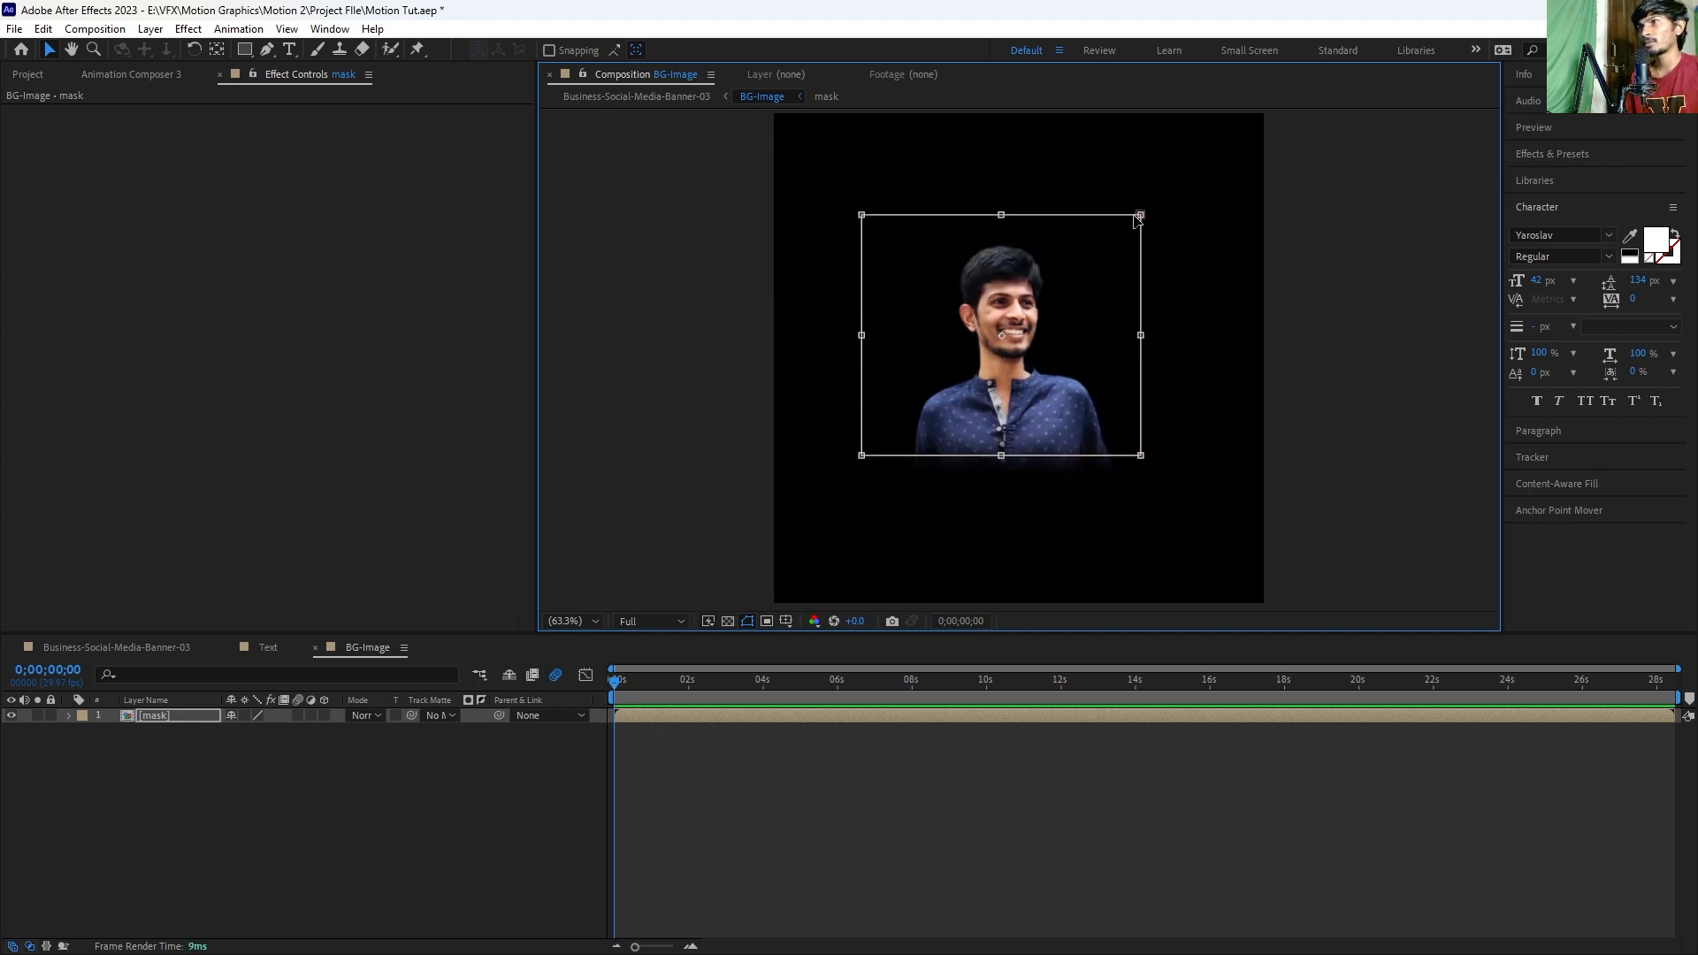
drag(1141, 213, 1147, 178)
drag(1005, 455, 1014, 565)
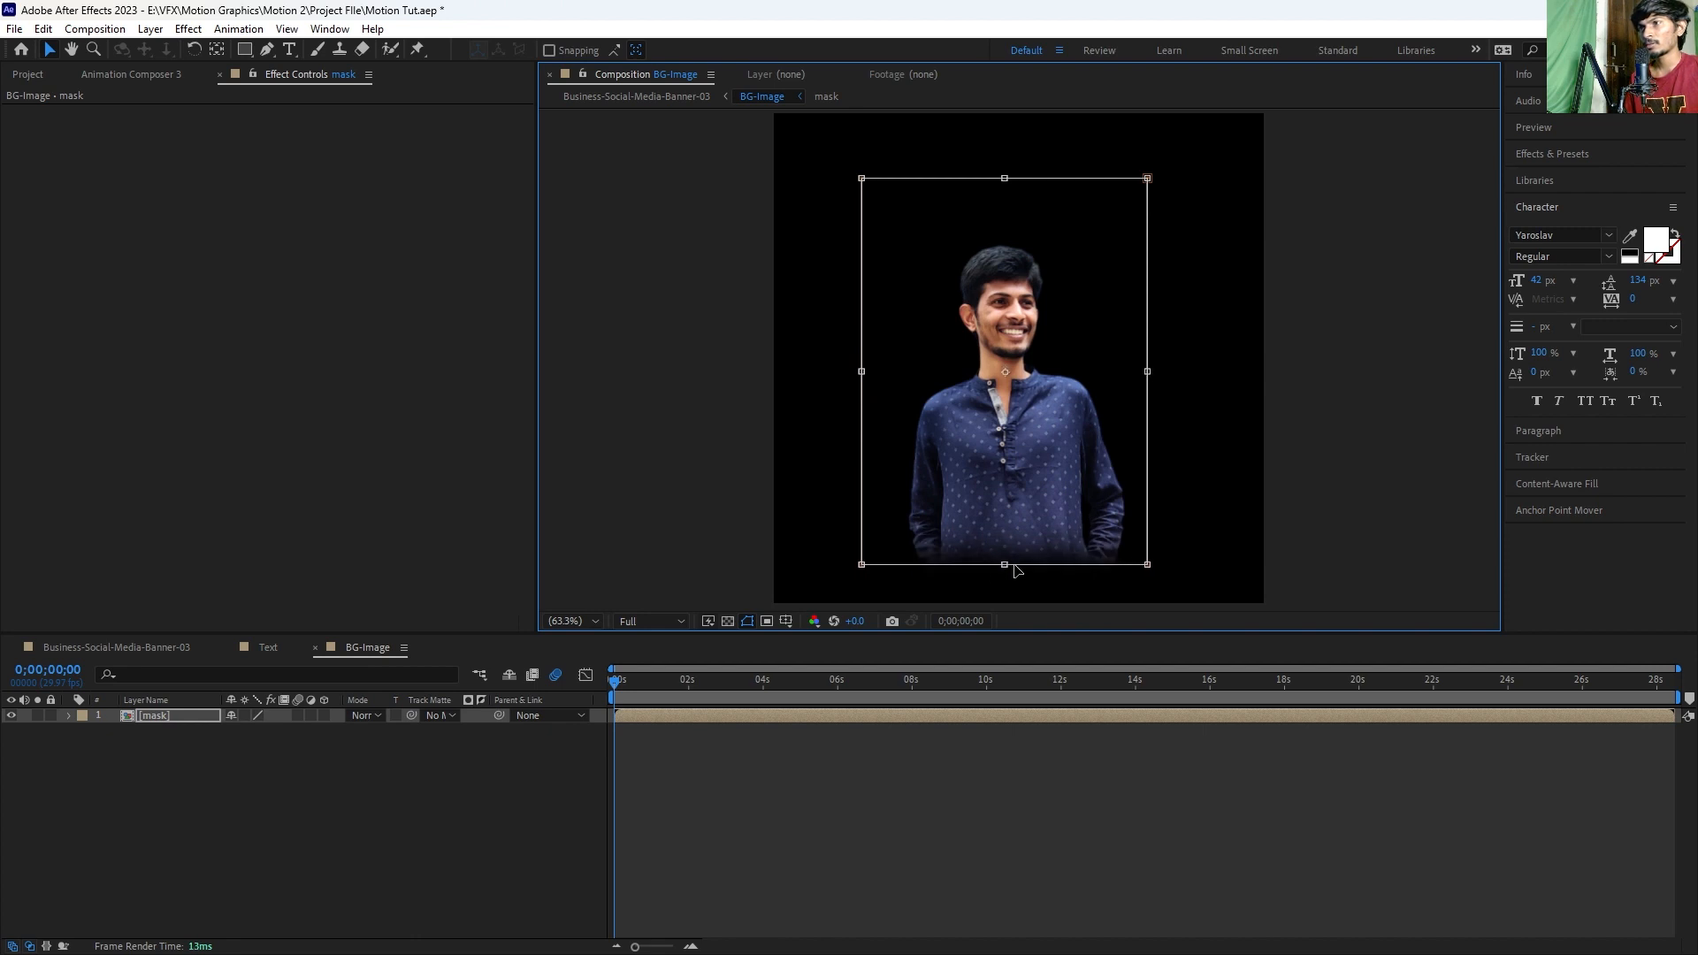
Step: In the mask composition, add Pic.png Position keyframes at 0 seconds and 0;00;03;10
double_click(625, 718)
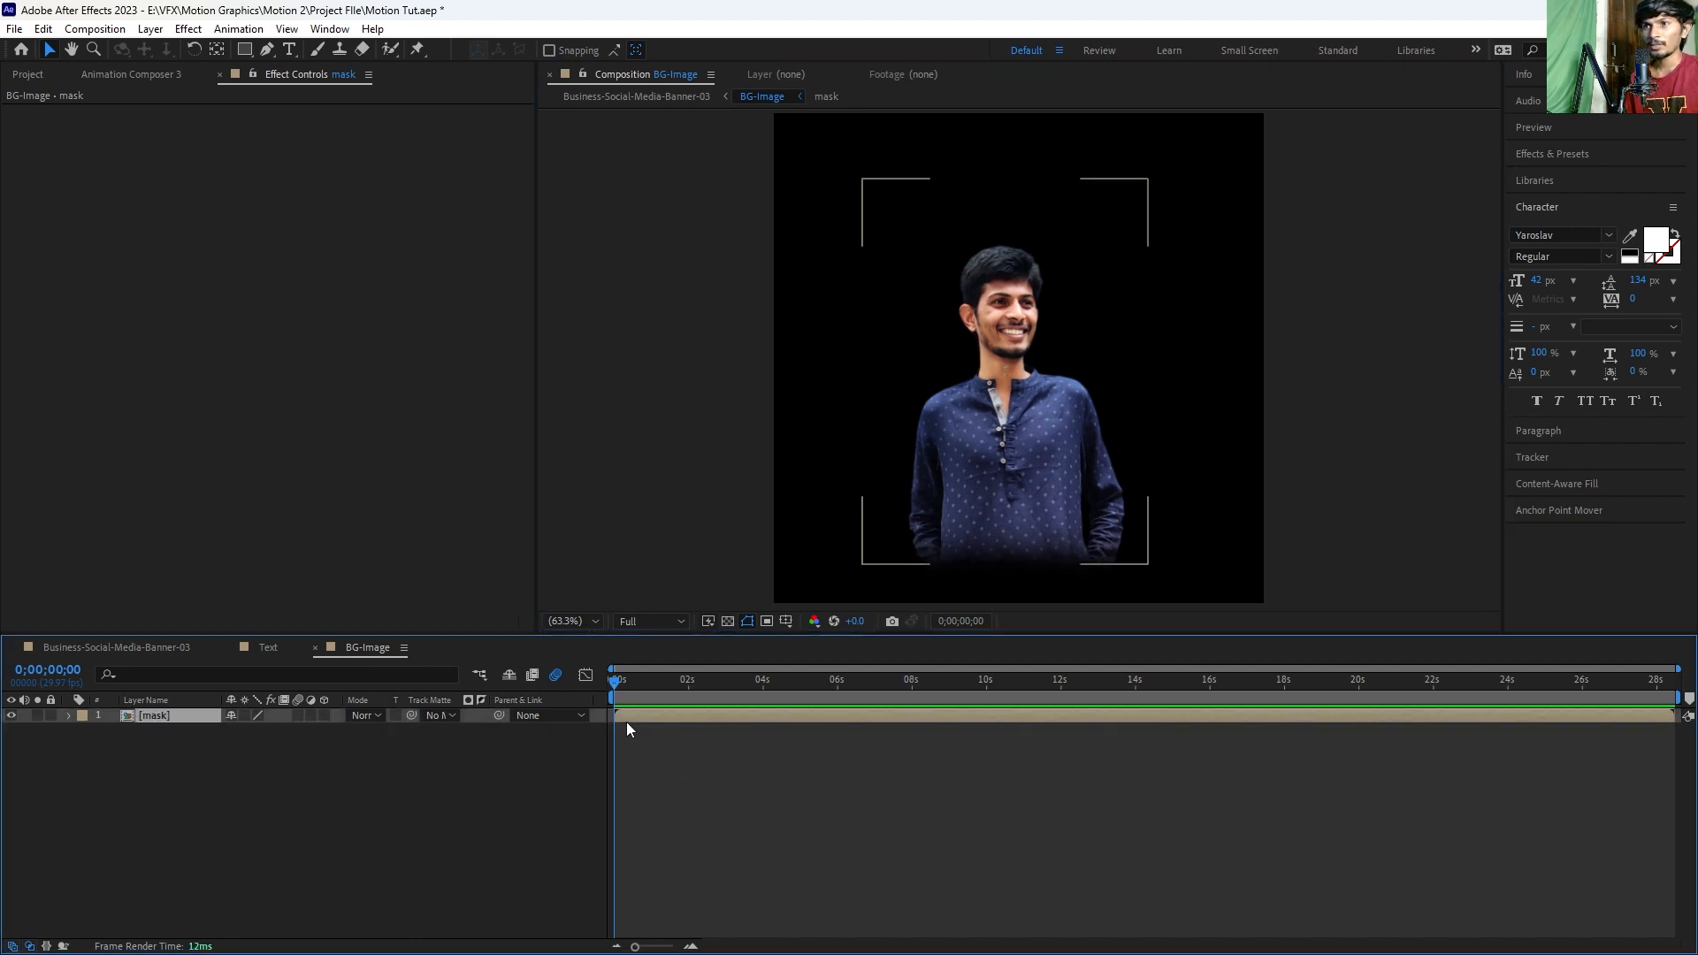
click(626, 718)
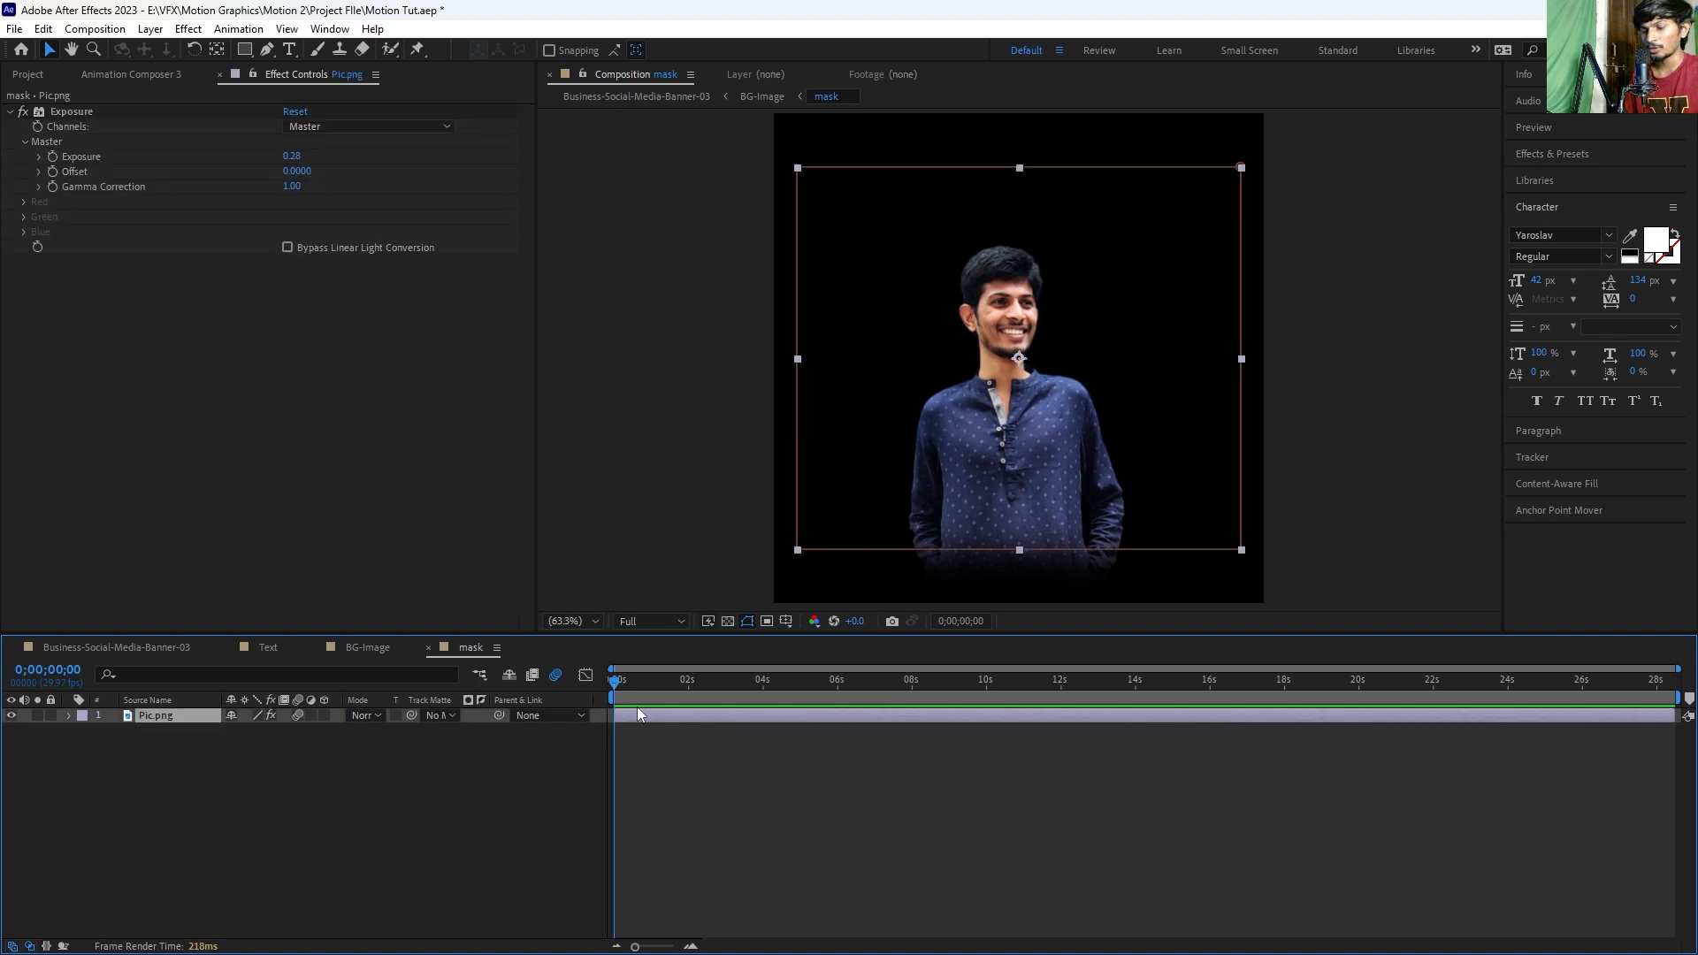
key(p)
click(113, 731)
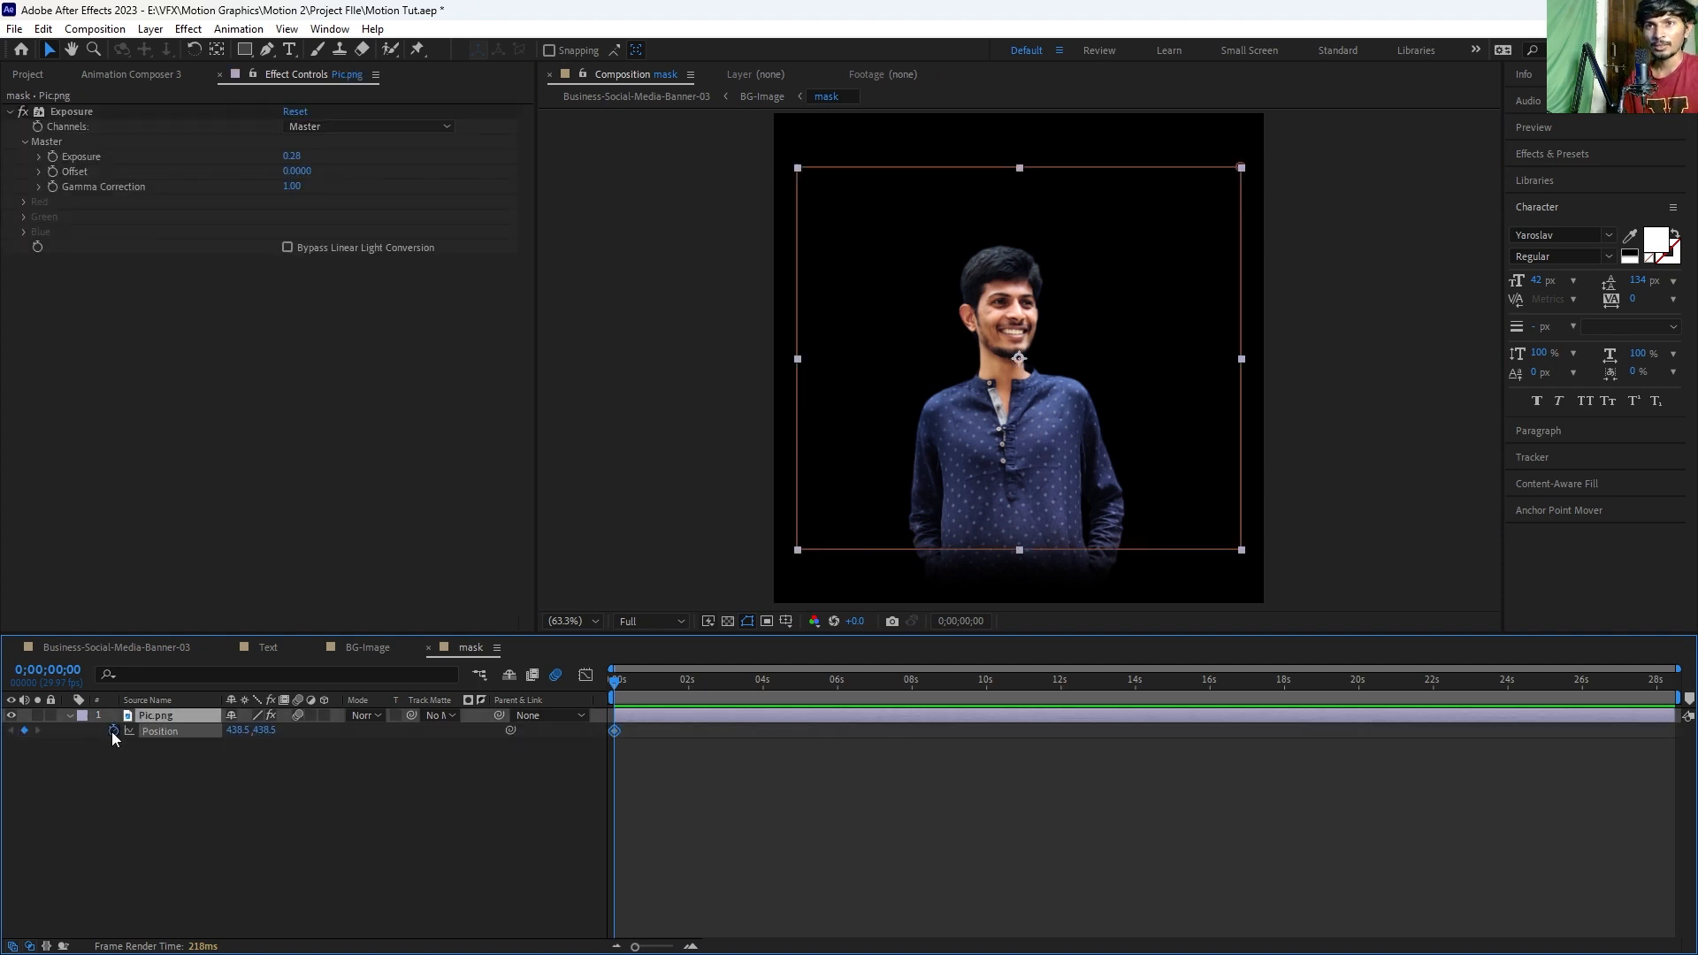
drag(640, 677, 740, 693)
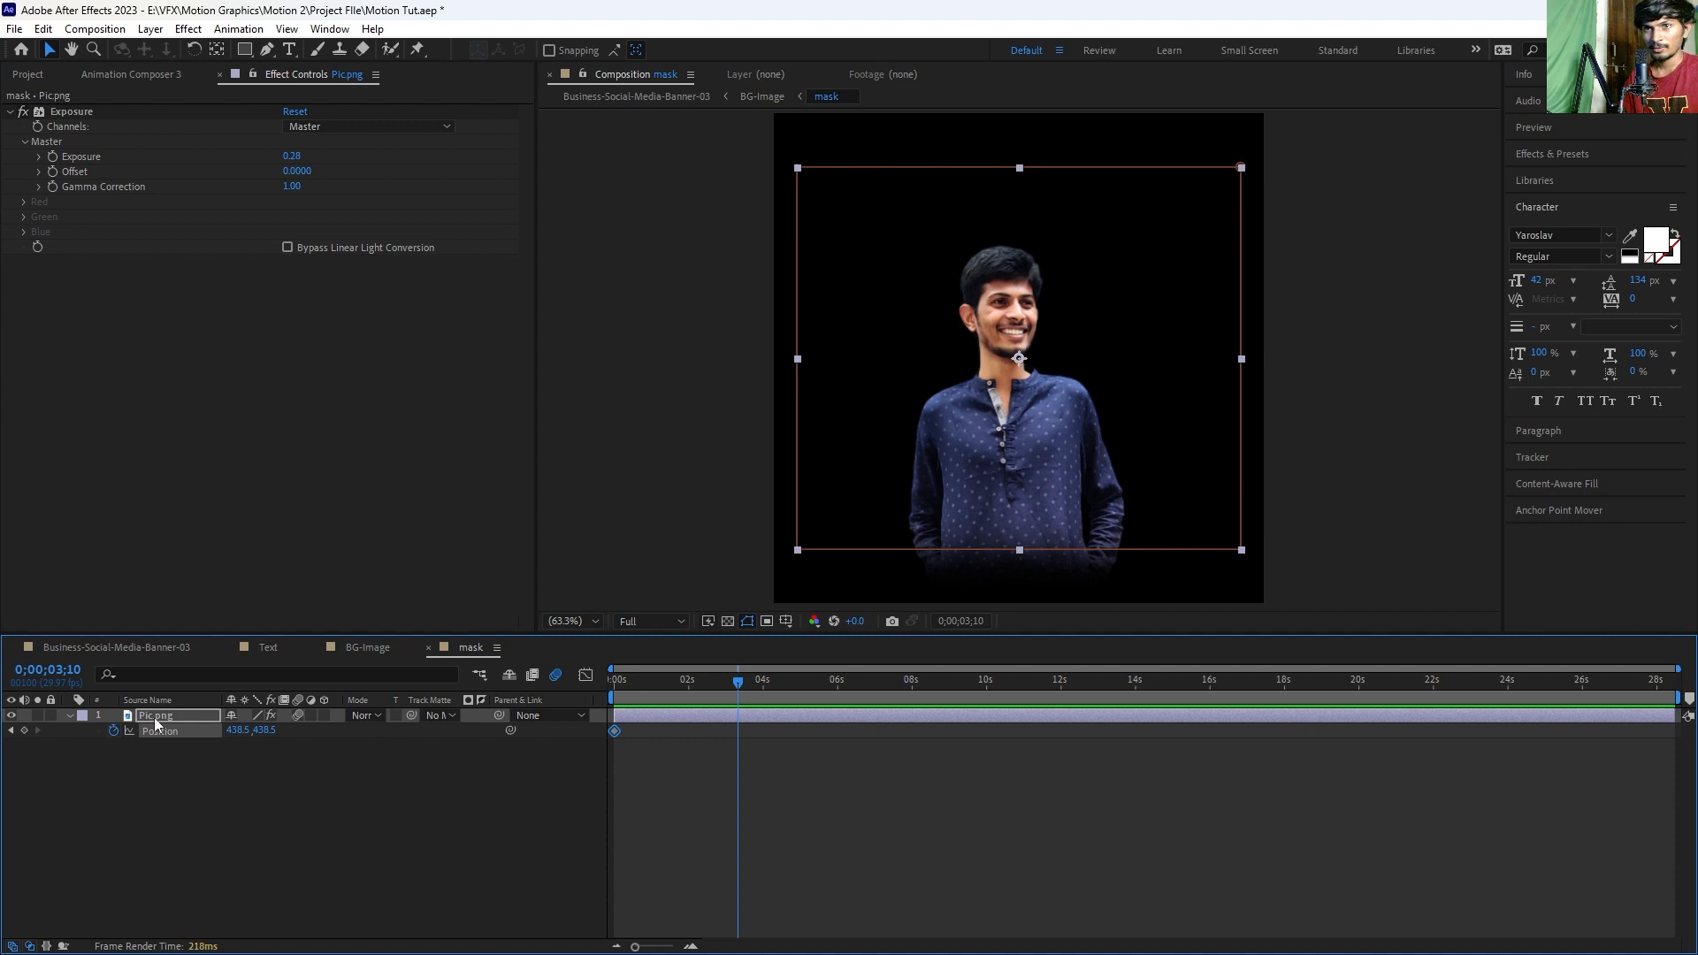
click(10, 730)
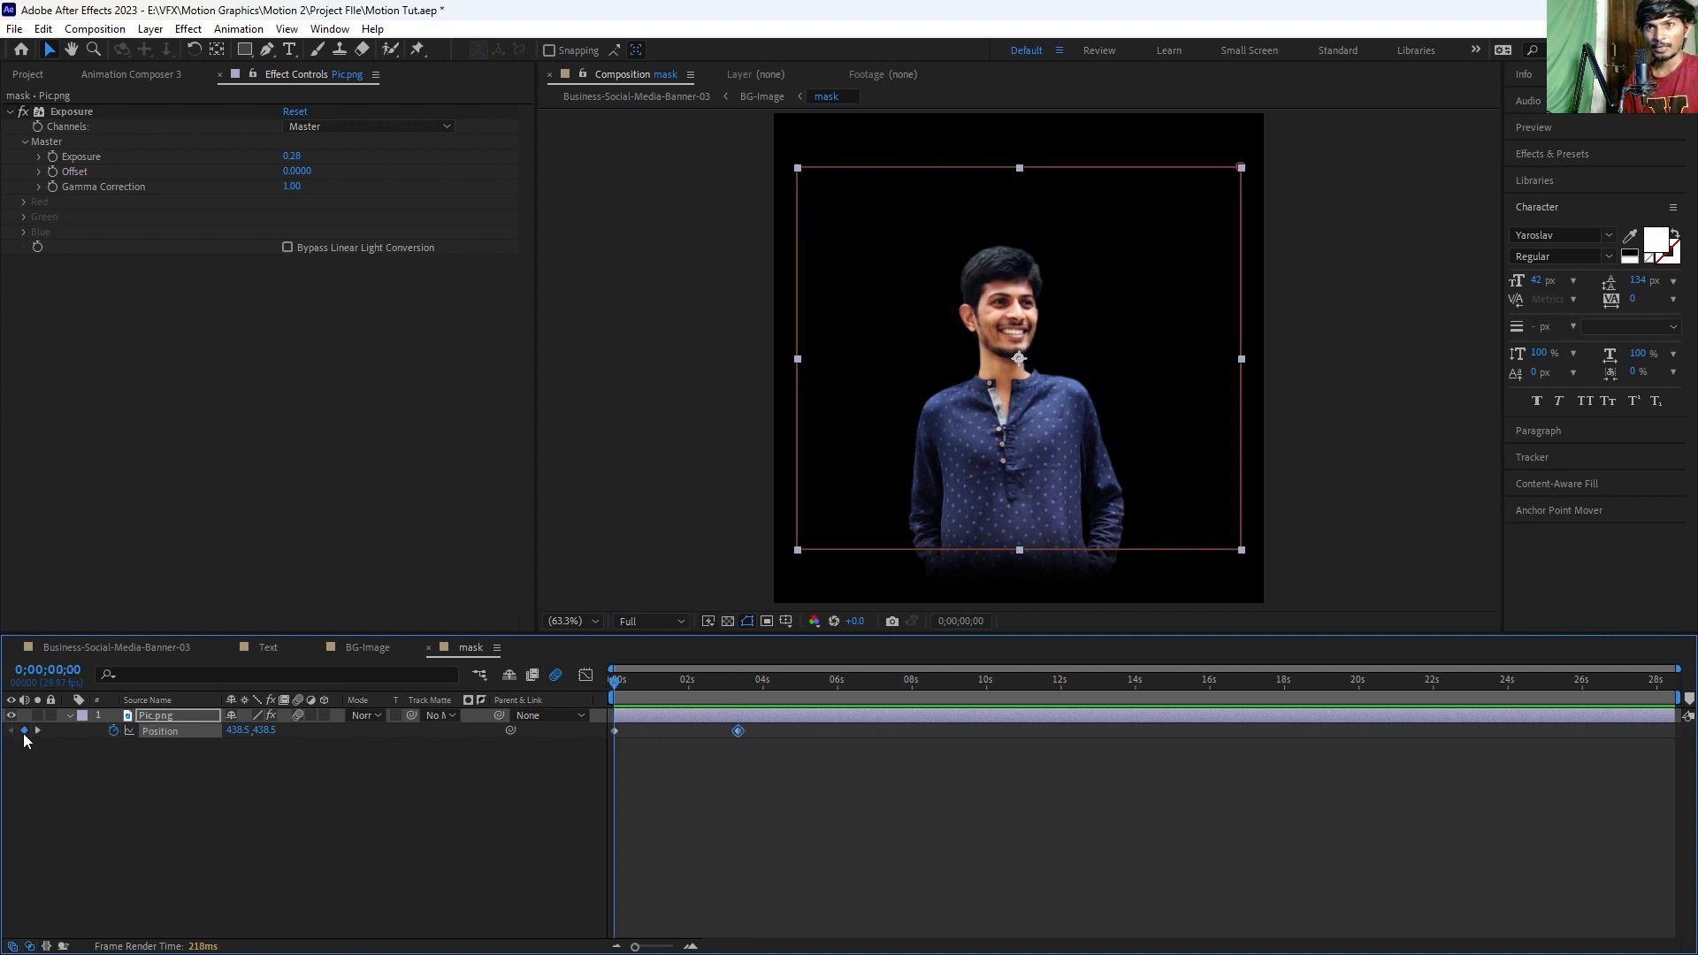
Step: Lower Pic.png to Position 438.5, 1078.5 at the first keyframe and preview the portrait's rise in BG-Image
click(644, 714)
key(shift+Down)
key(shift+Down)
key(shift+Down)
key(shift+Down)
key(shift+Down)
key(shift+Down)
key(shift+Down)
key(shift+Down)
key(shift+Down)
key(shift+Down)
key(shift+Down)
key(shift+Down)
key(shift+Down)
key(shift+Down)
key(shift+Down)
key(shift+Down)
key(shift+Down)
key(shift+Down)
key(shift+Down)
key(shift+Down)
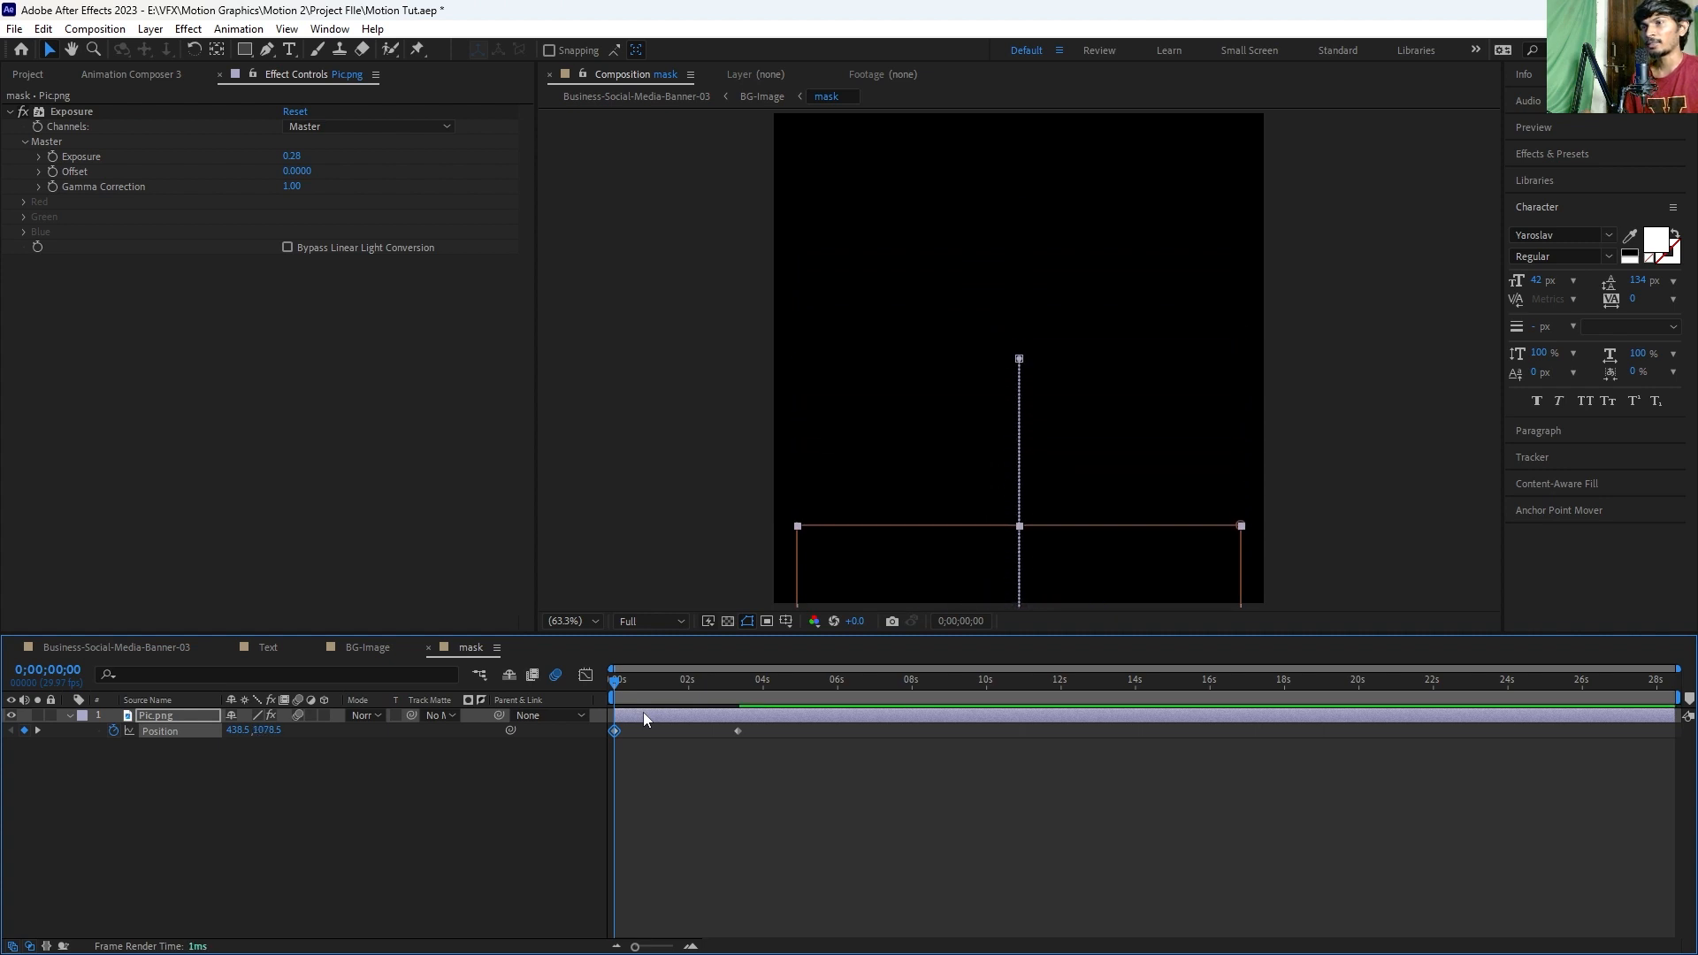
click(363, 649)
key(space)
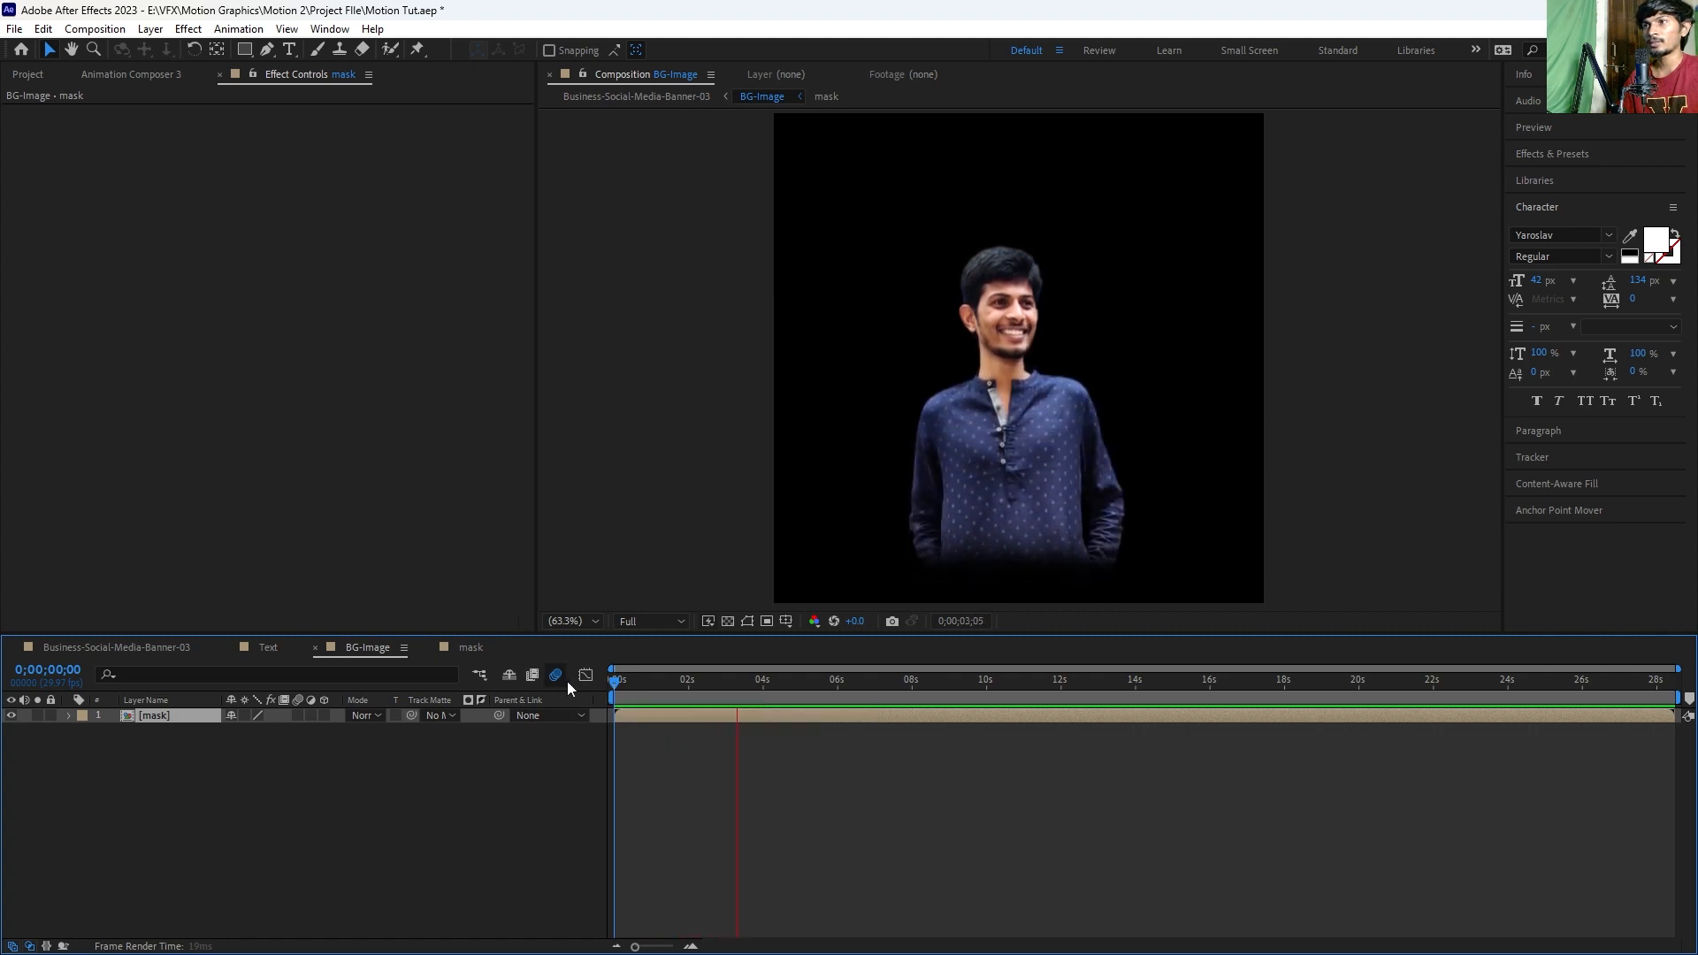
key(space)
Step: Move Pic.png's ending Position keyframe to about 2 seconds and apply Easy Ease to both Position keyframes
click(470, 648)
key(u)
click(746, 740)
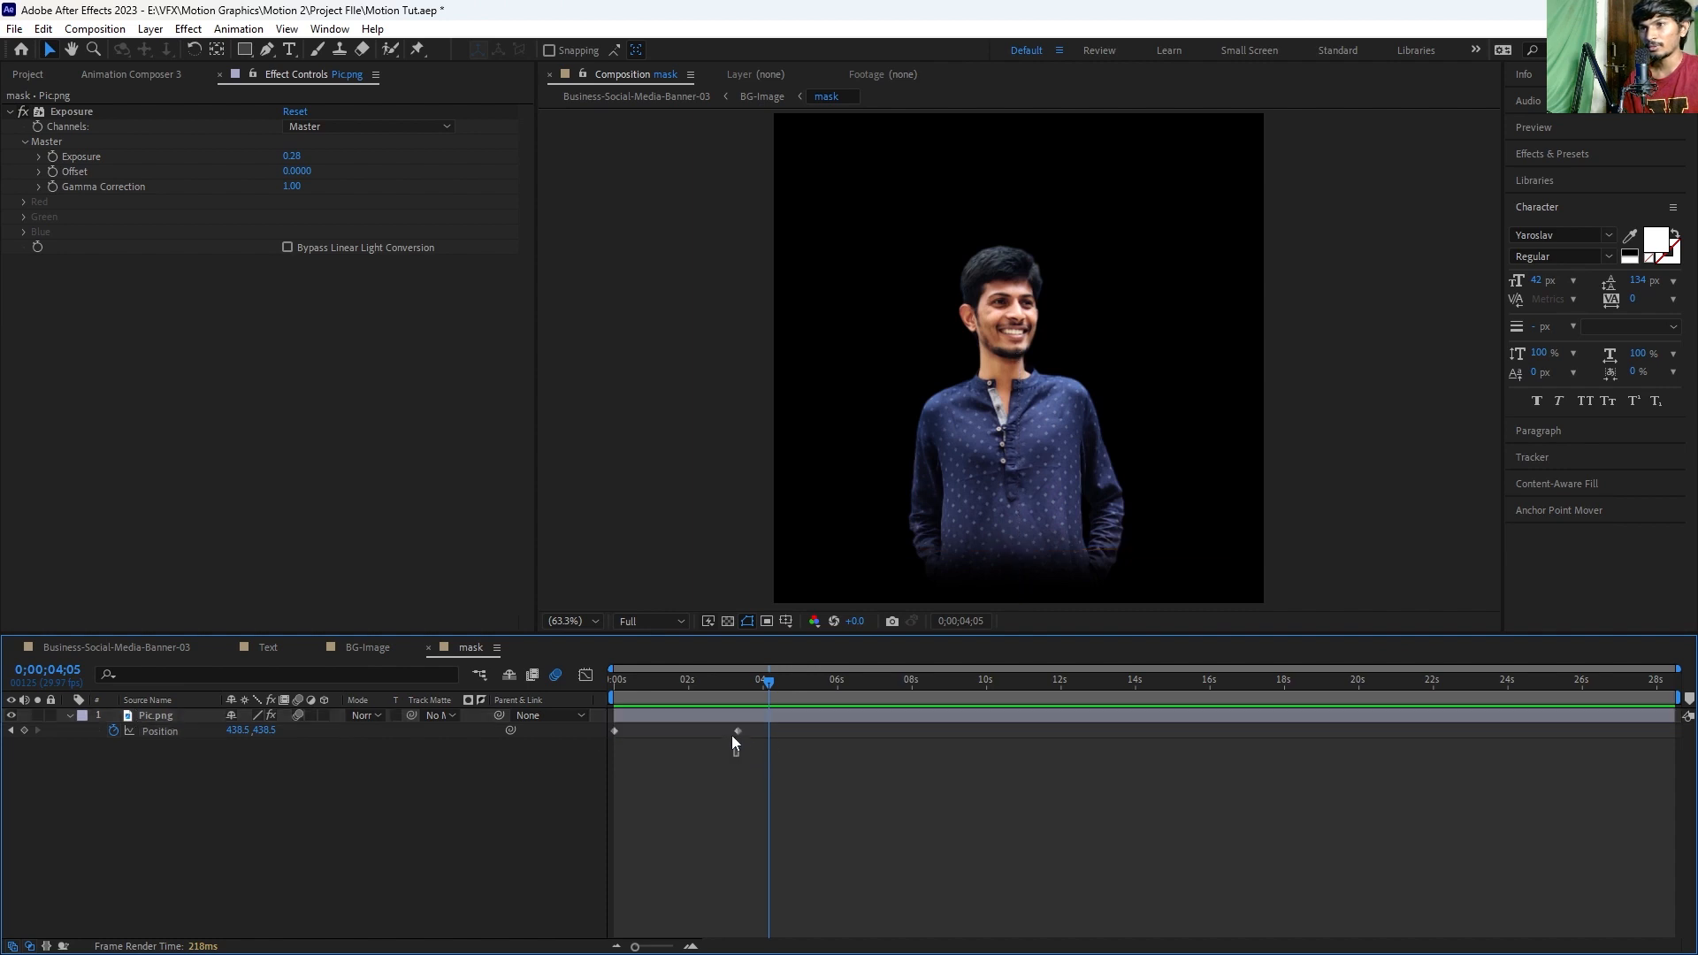
drag(737, 731, 585, 719)
key(F9)
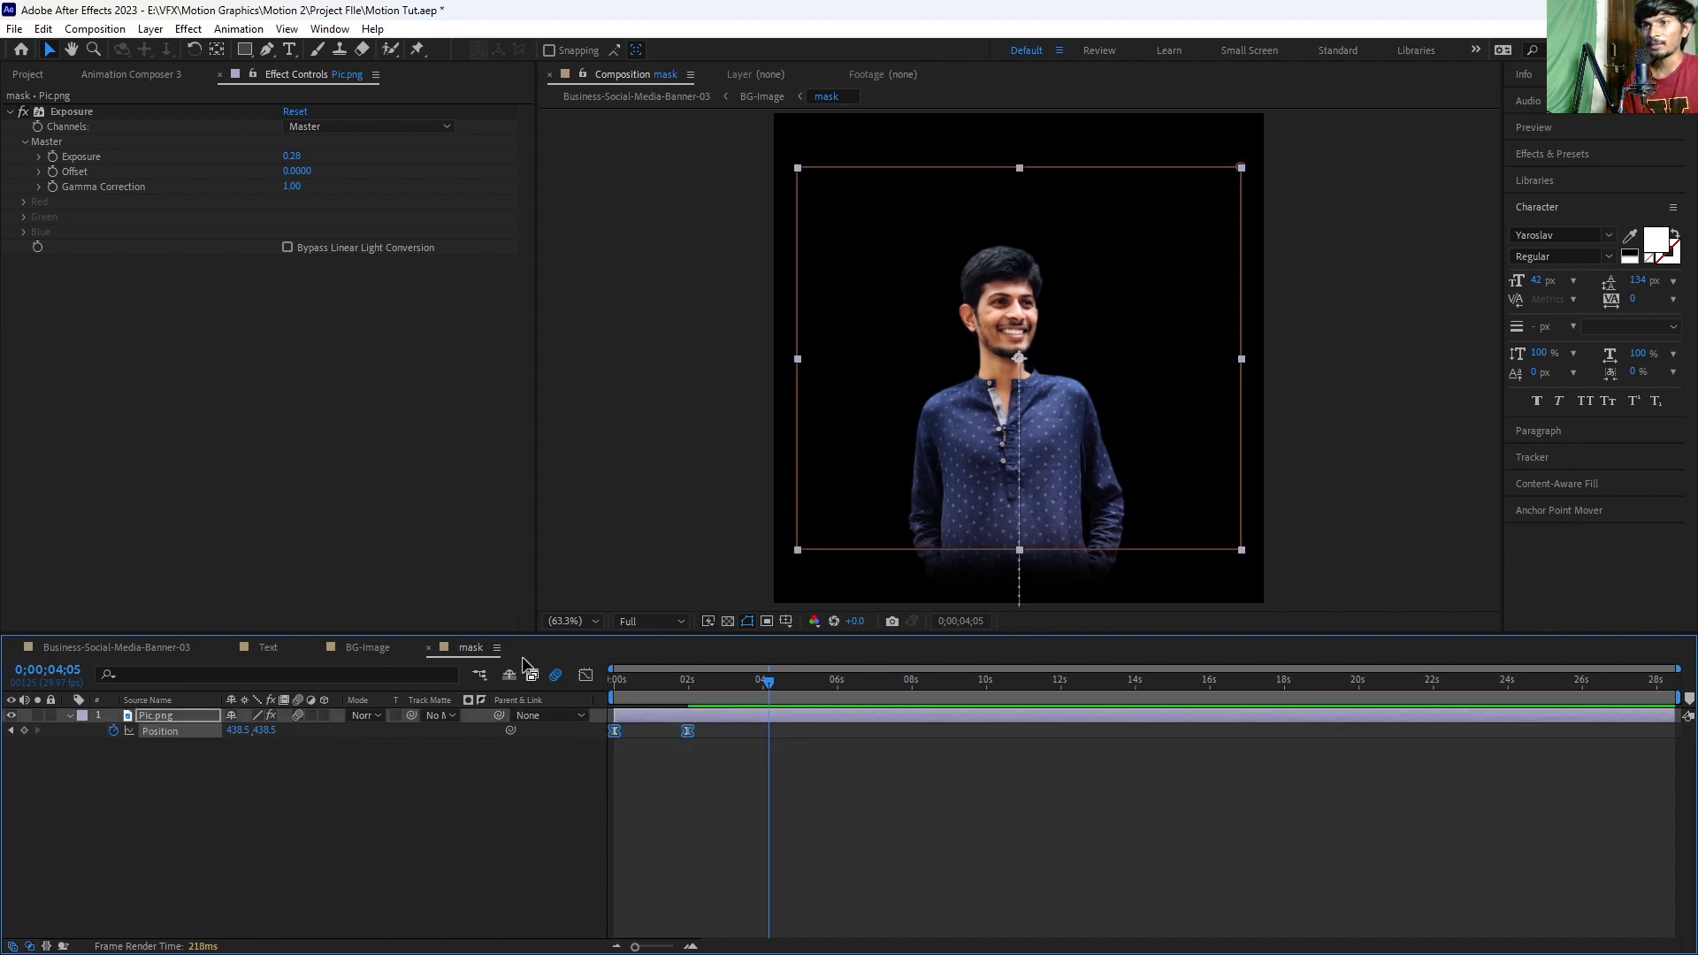
Step: Reshape Pic.png's Position speed curve so the portrait starts fast and slows into place
click(585, 674)
drag(676, 897, 614, 907)
click(586, 677)
click(654, 744)
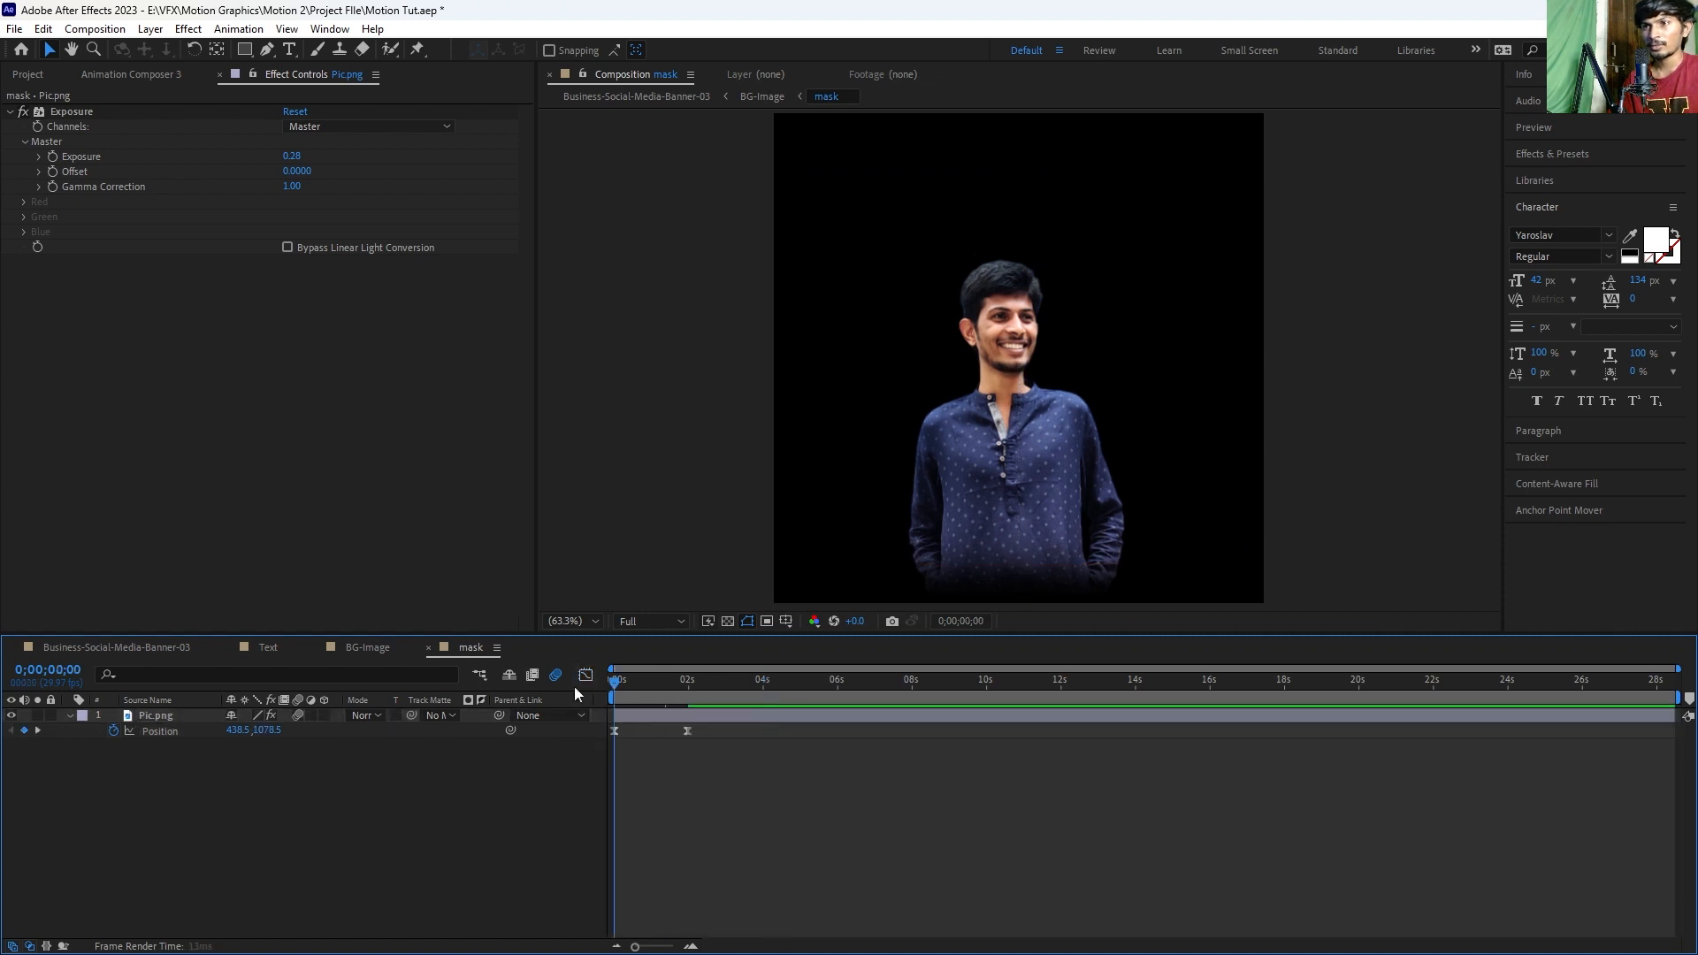
Step: Preview the eased portrait rise from the start in the mask and BG-Image compositions
key(Home)
key(space)
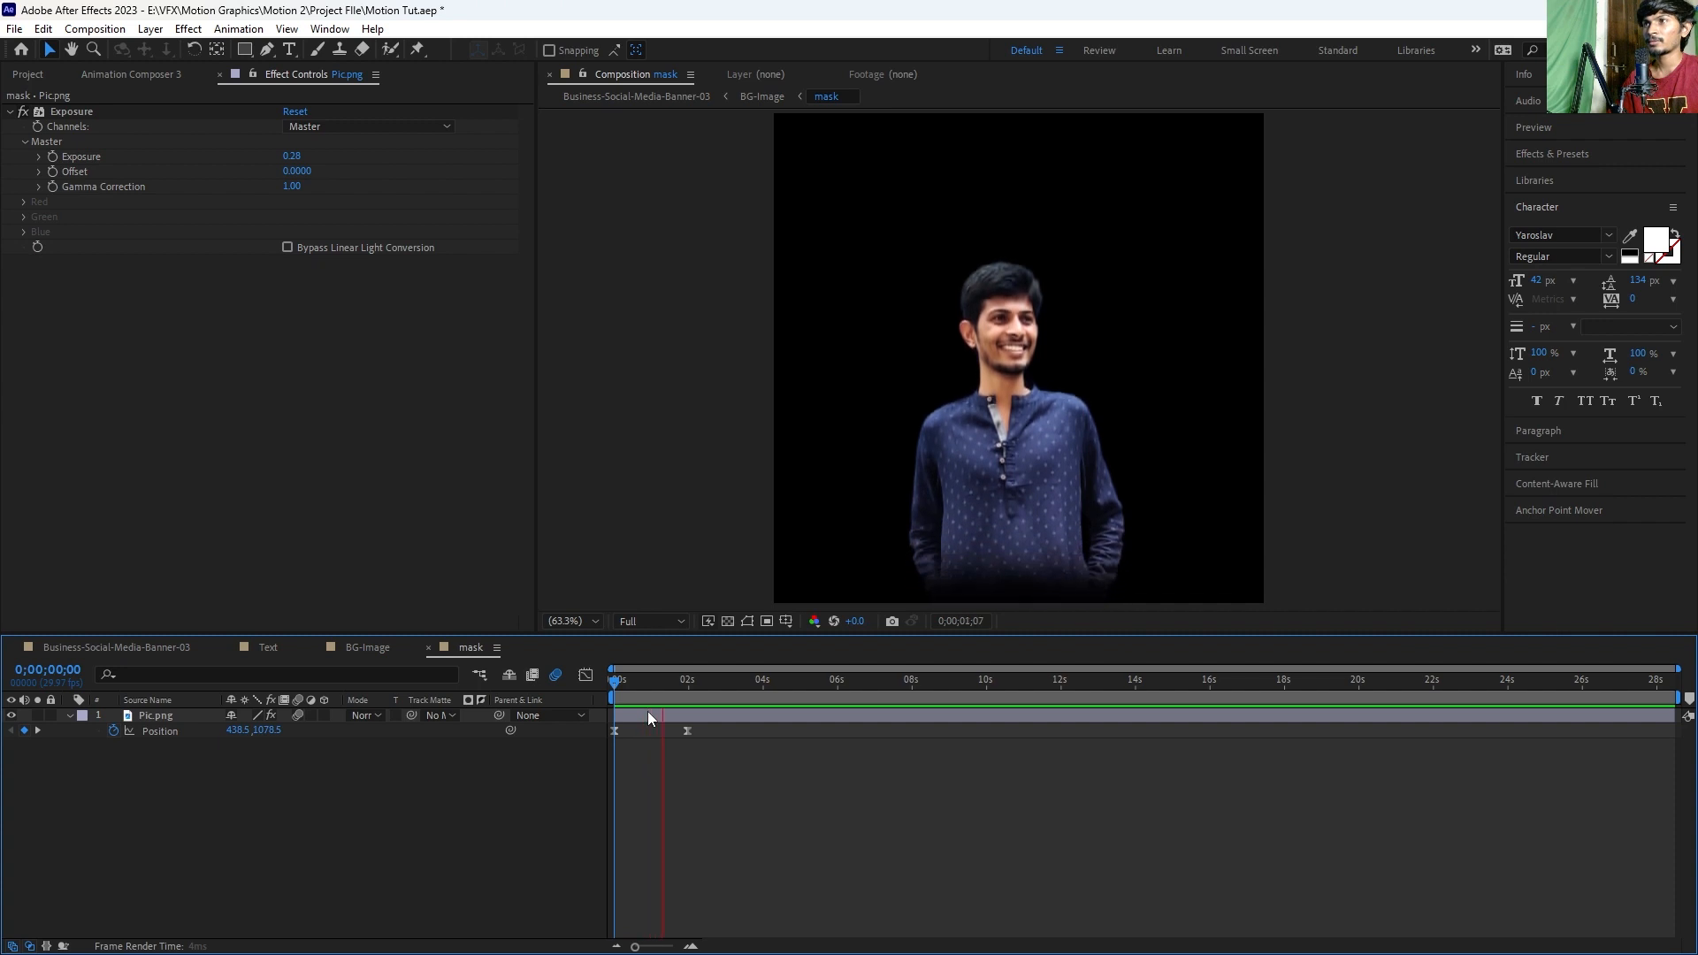
click(371, 650)
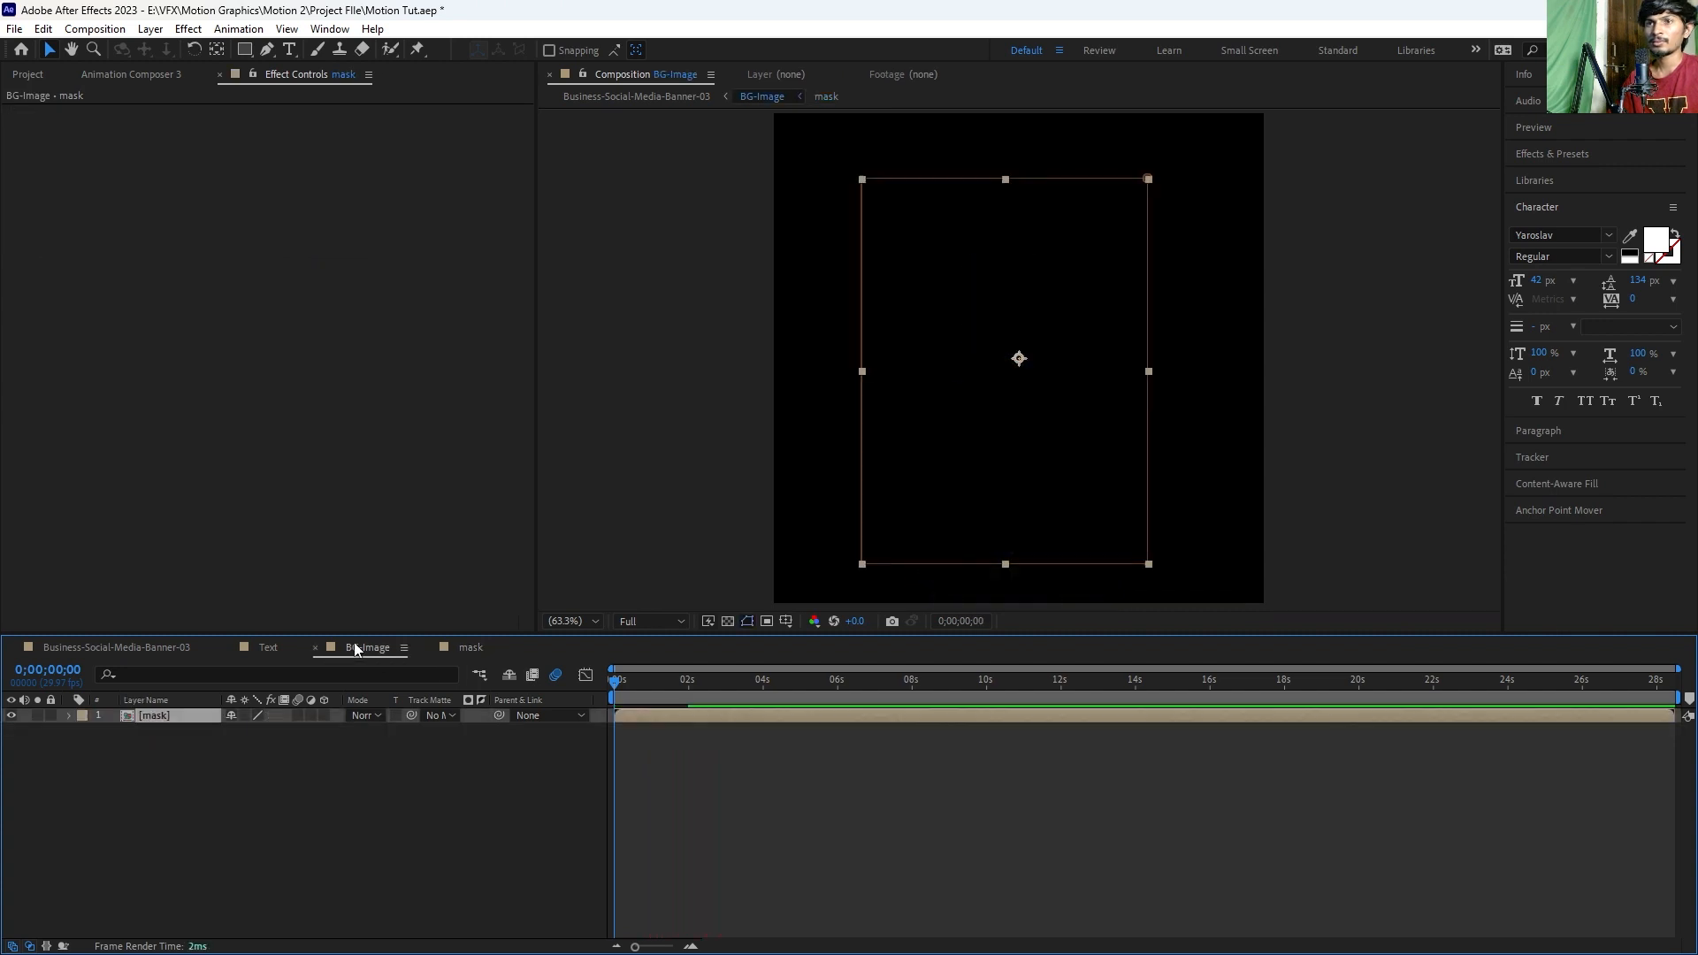
key(space)
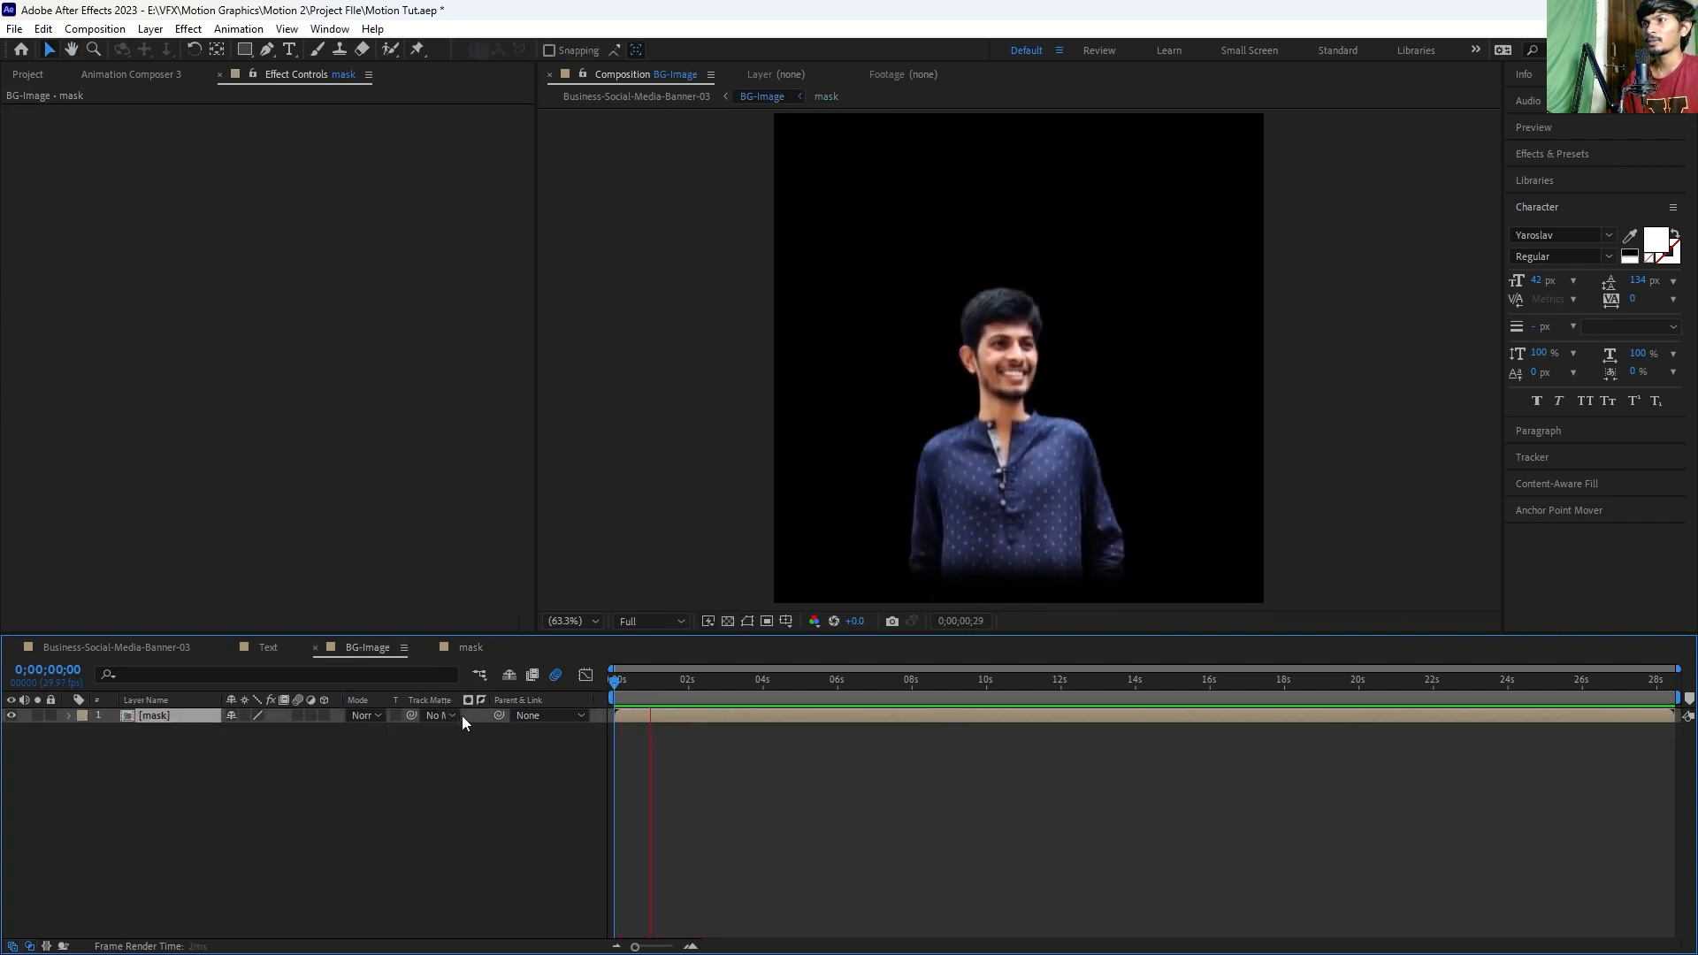
Step: Close the Text, BG-Image and mask compositions and preview Business-Social-Media-Banner-03 from 0;00;03;23
click(163, 645)
click(229, 647)
click(230, 645)
click(229, 645)
click(788, 805)
click(756, 697)
key(space)
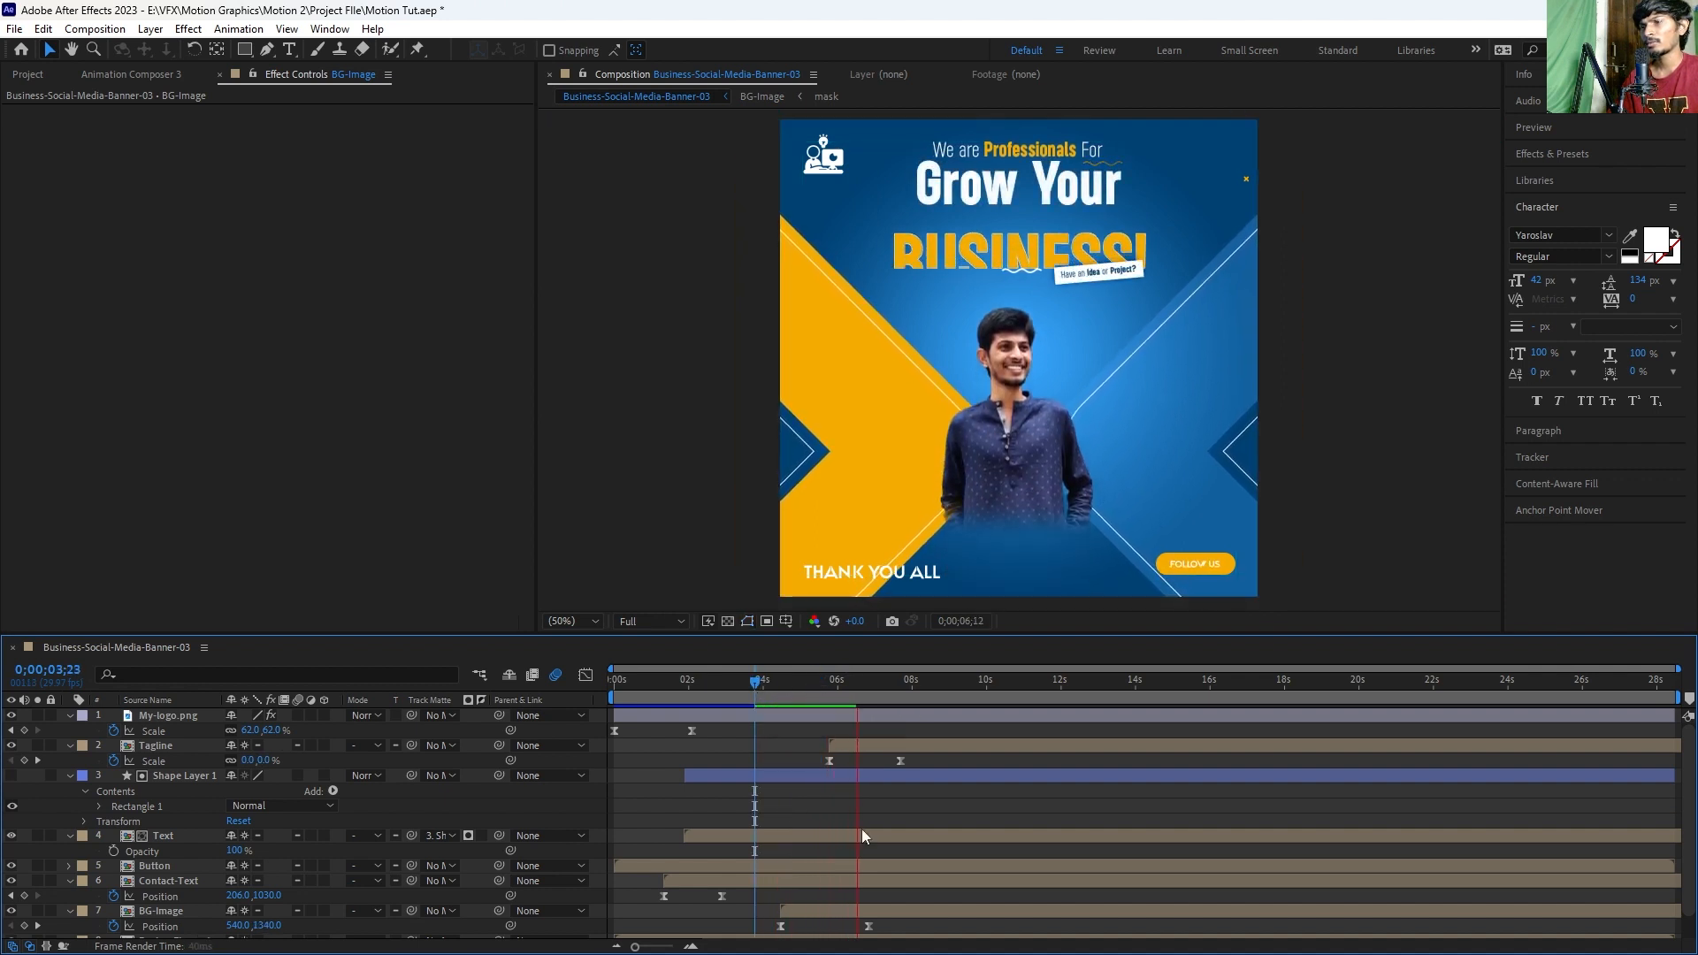
key(space)
Step: Delete both Position keyframes of the BG-Image layer at a time when the portrait is fully in place
click(911, 684)
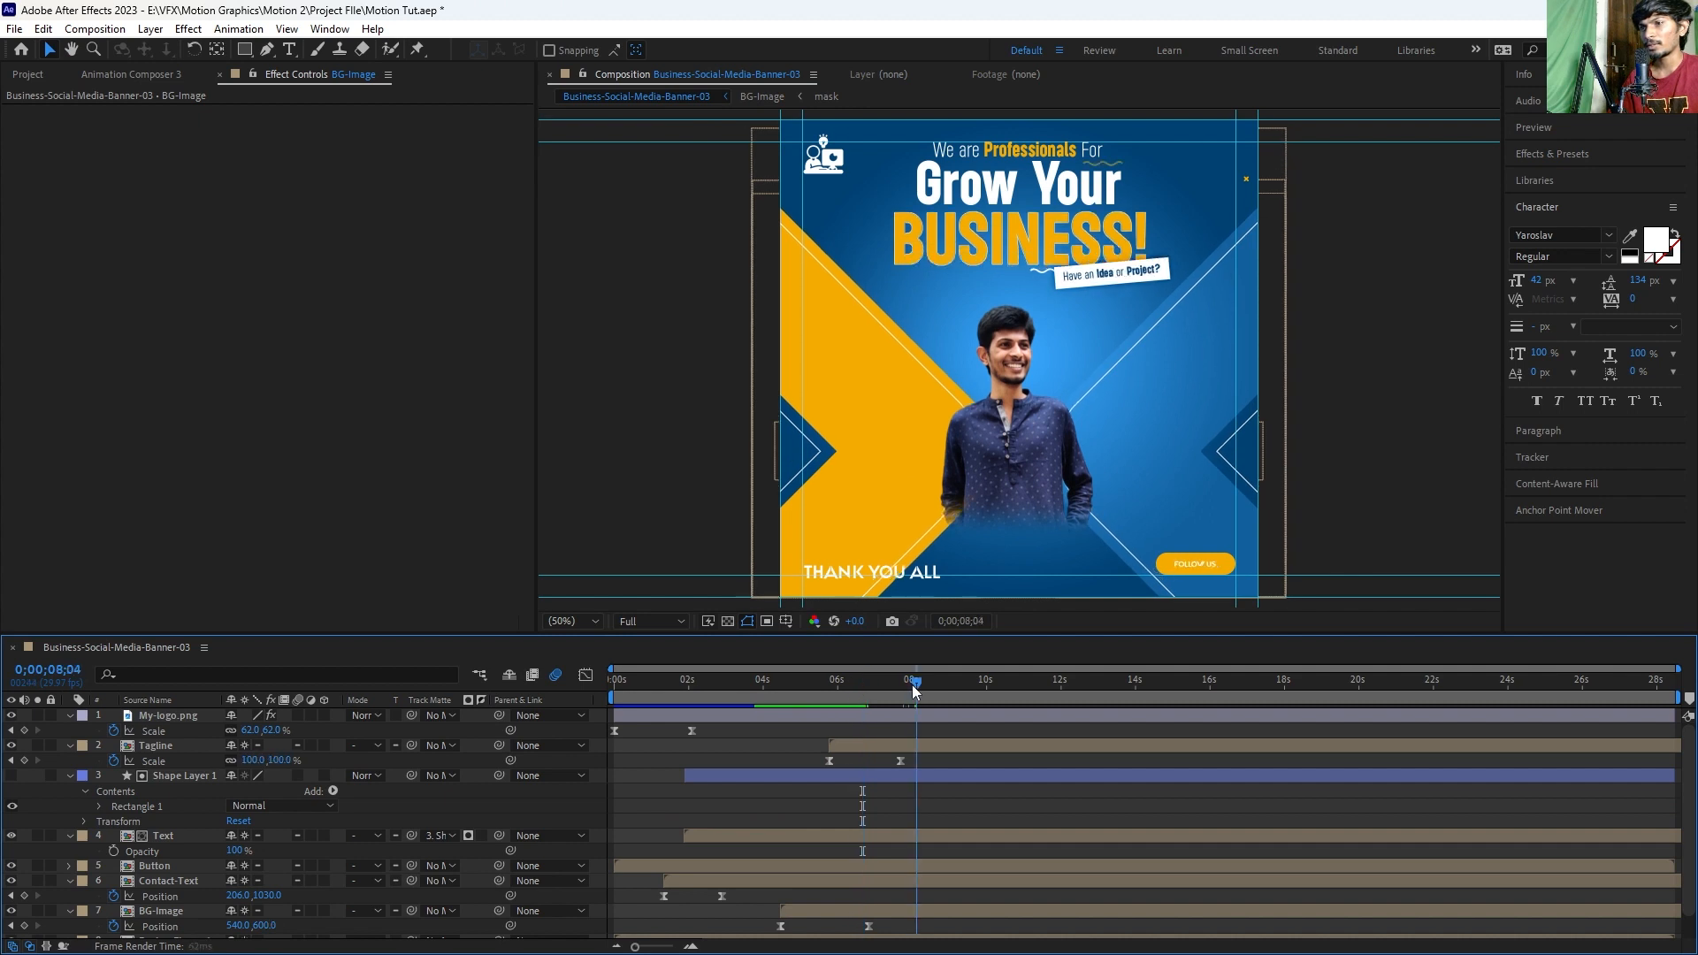
drag(762, 933, 918, 920)
key(Delete)
Step: Preview the banner from 0;00;01;13 through the portrait, headline and tagline entrances
drag(863, 703, 673, 730)
key(space)
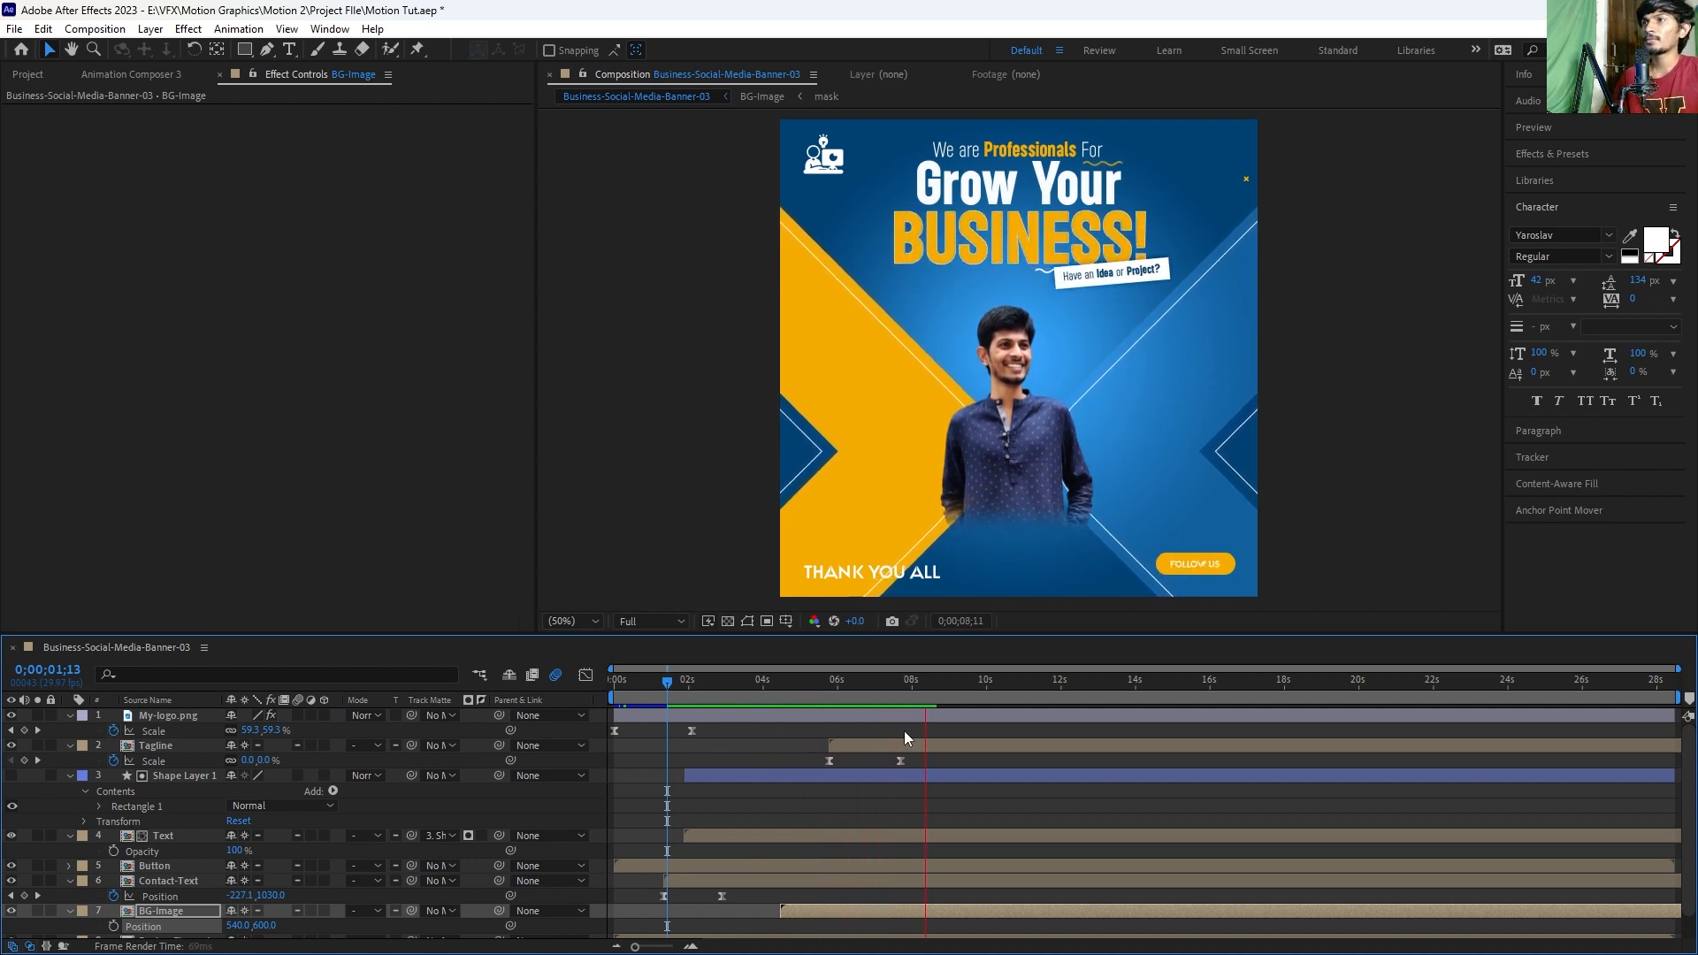
key(space)
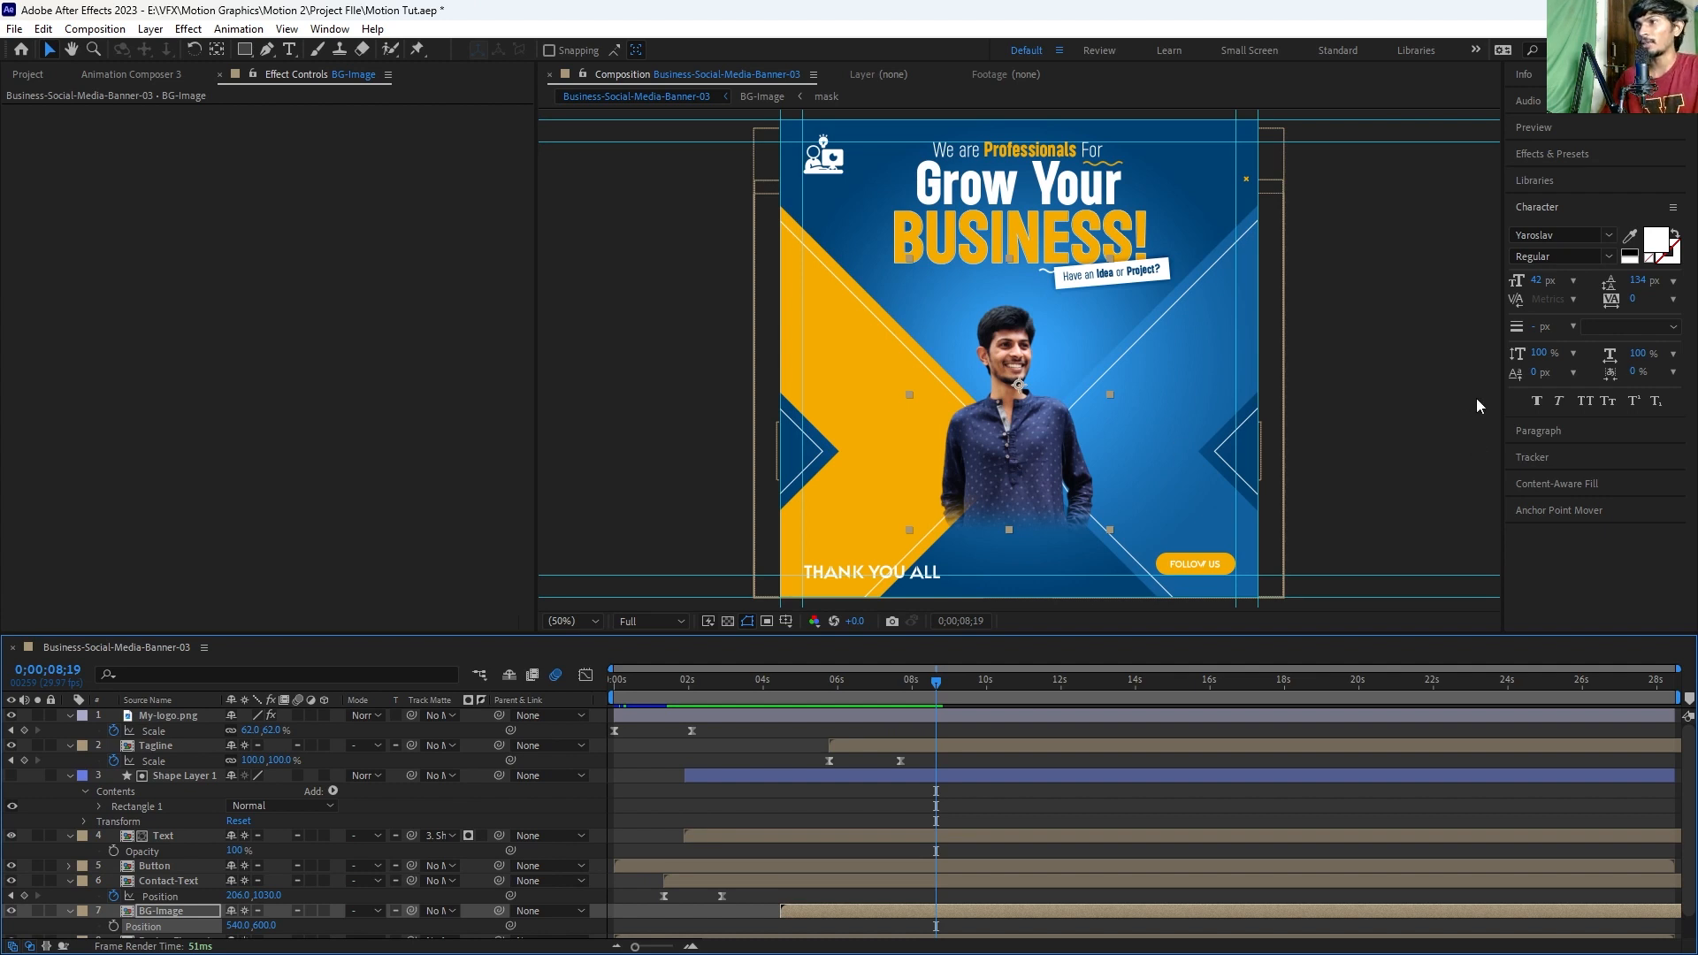
click(843, 808)
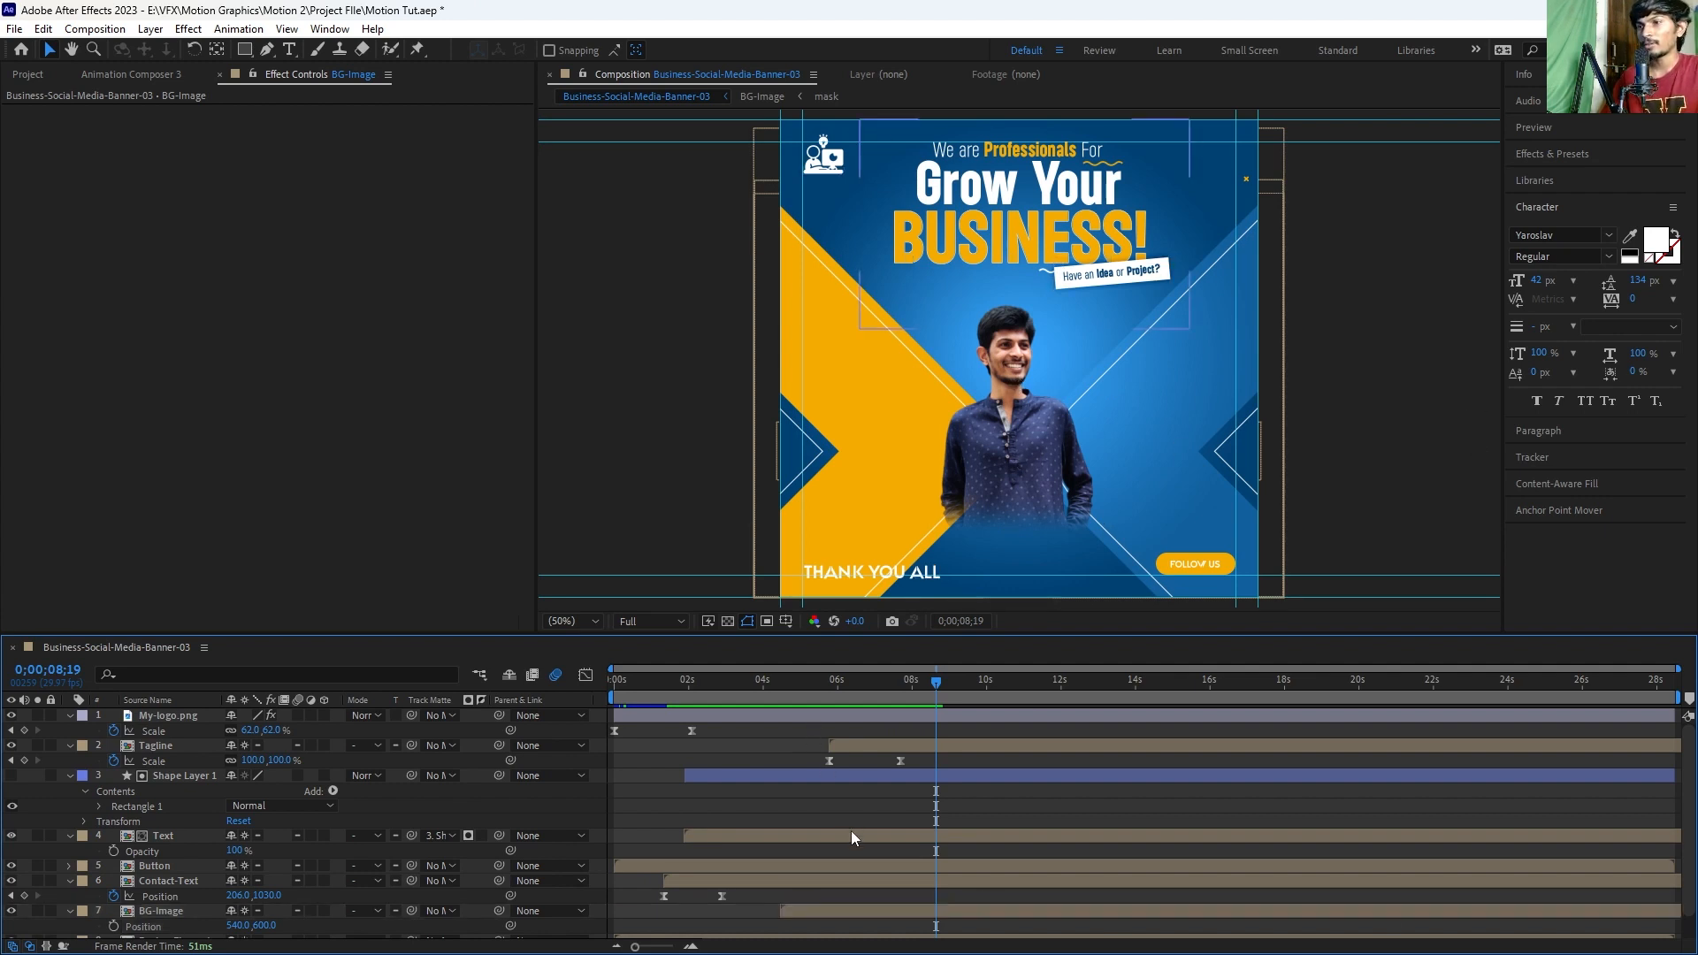
Step: Duplicate the BG-Image layer and move the duplicate's anchor point to the bottom centre of the portrait
click(872, 913)
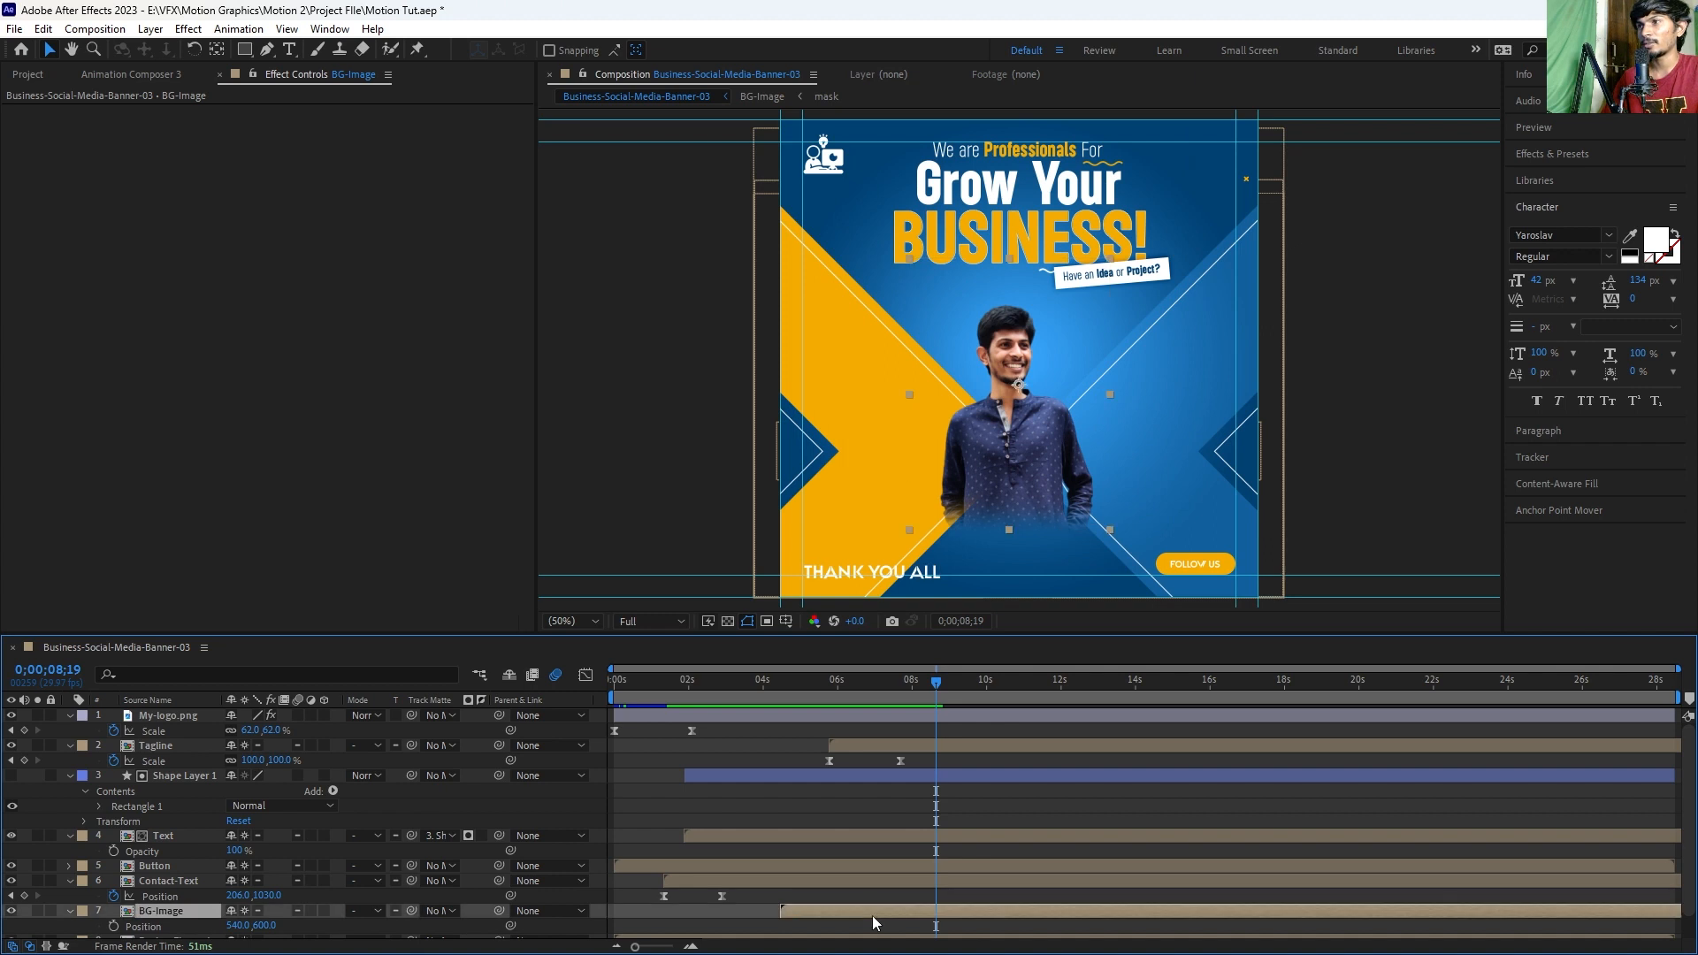
key(ctrl+d)
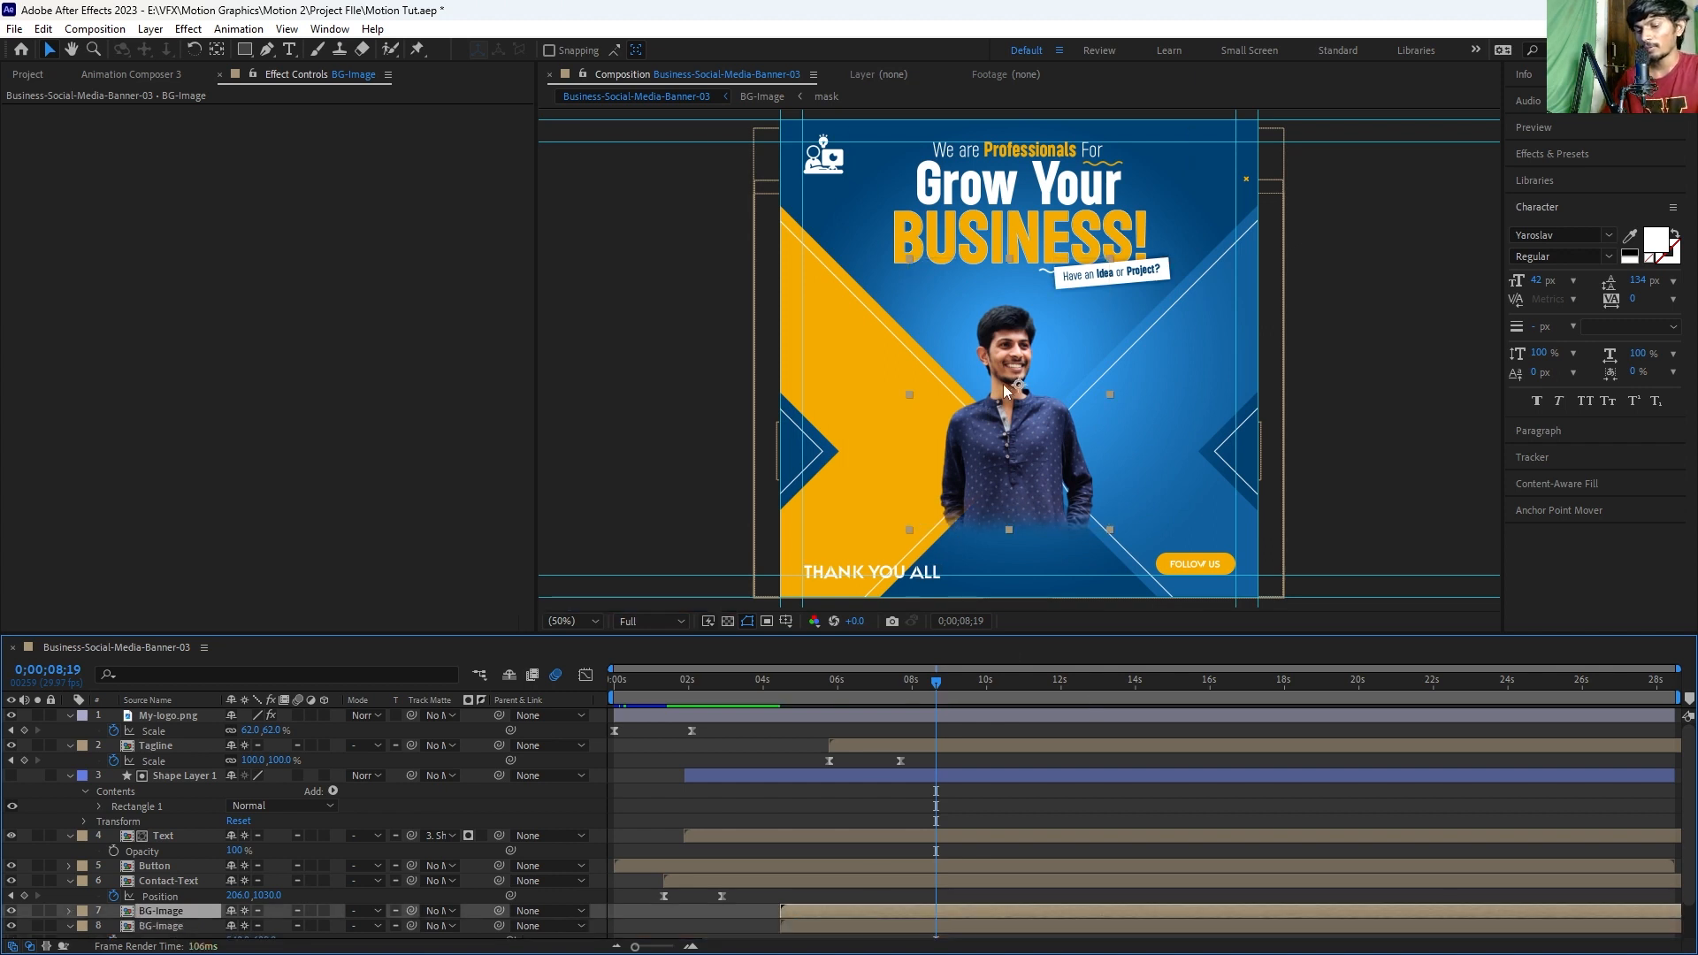
key(y)
drag(1019, 386, 1015, 525)
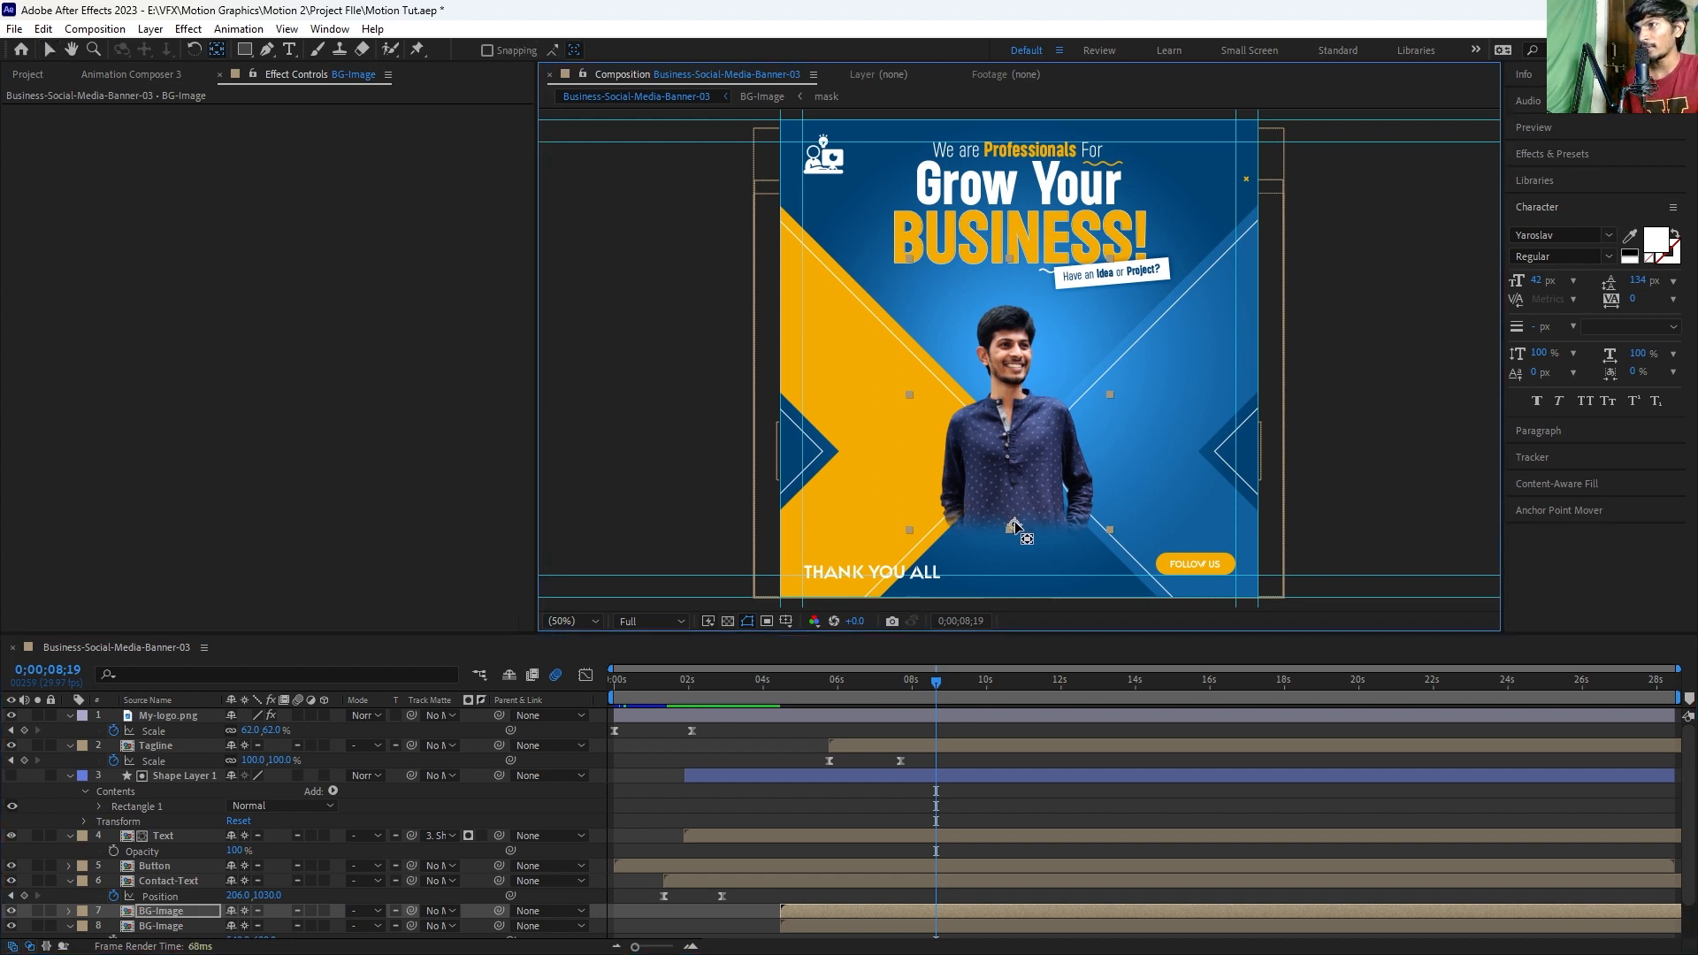
key(v)
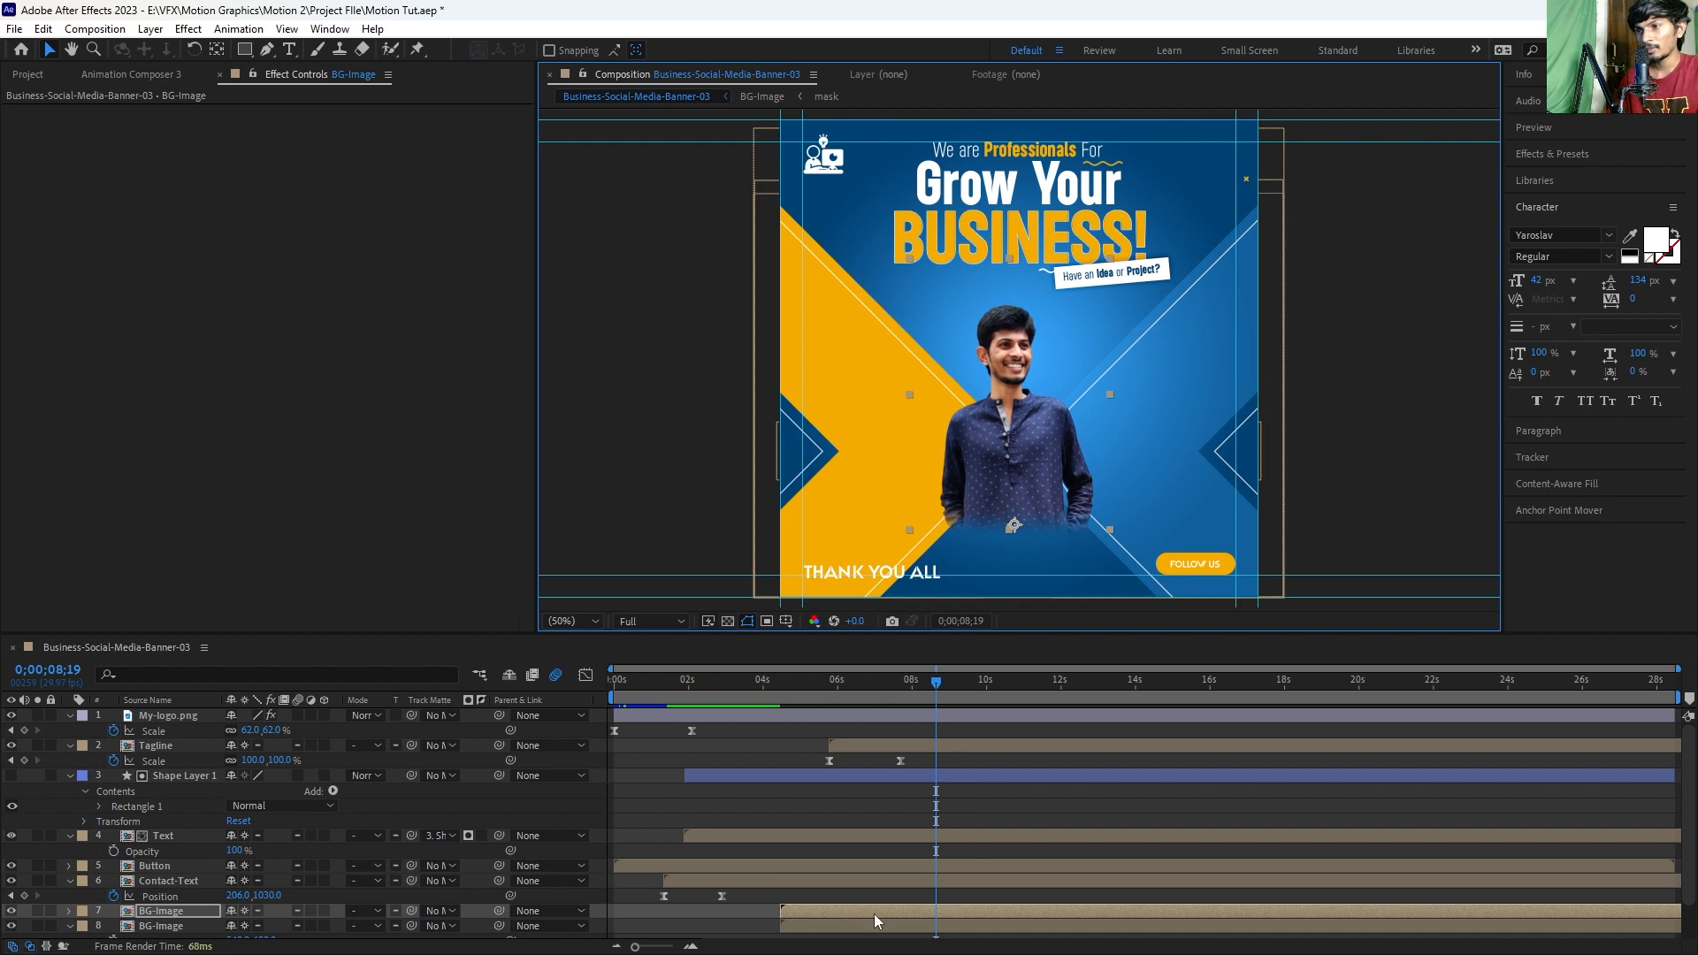
Step: Apply the Fill effect to the duplicated BG-Image layer
click(875, 909)
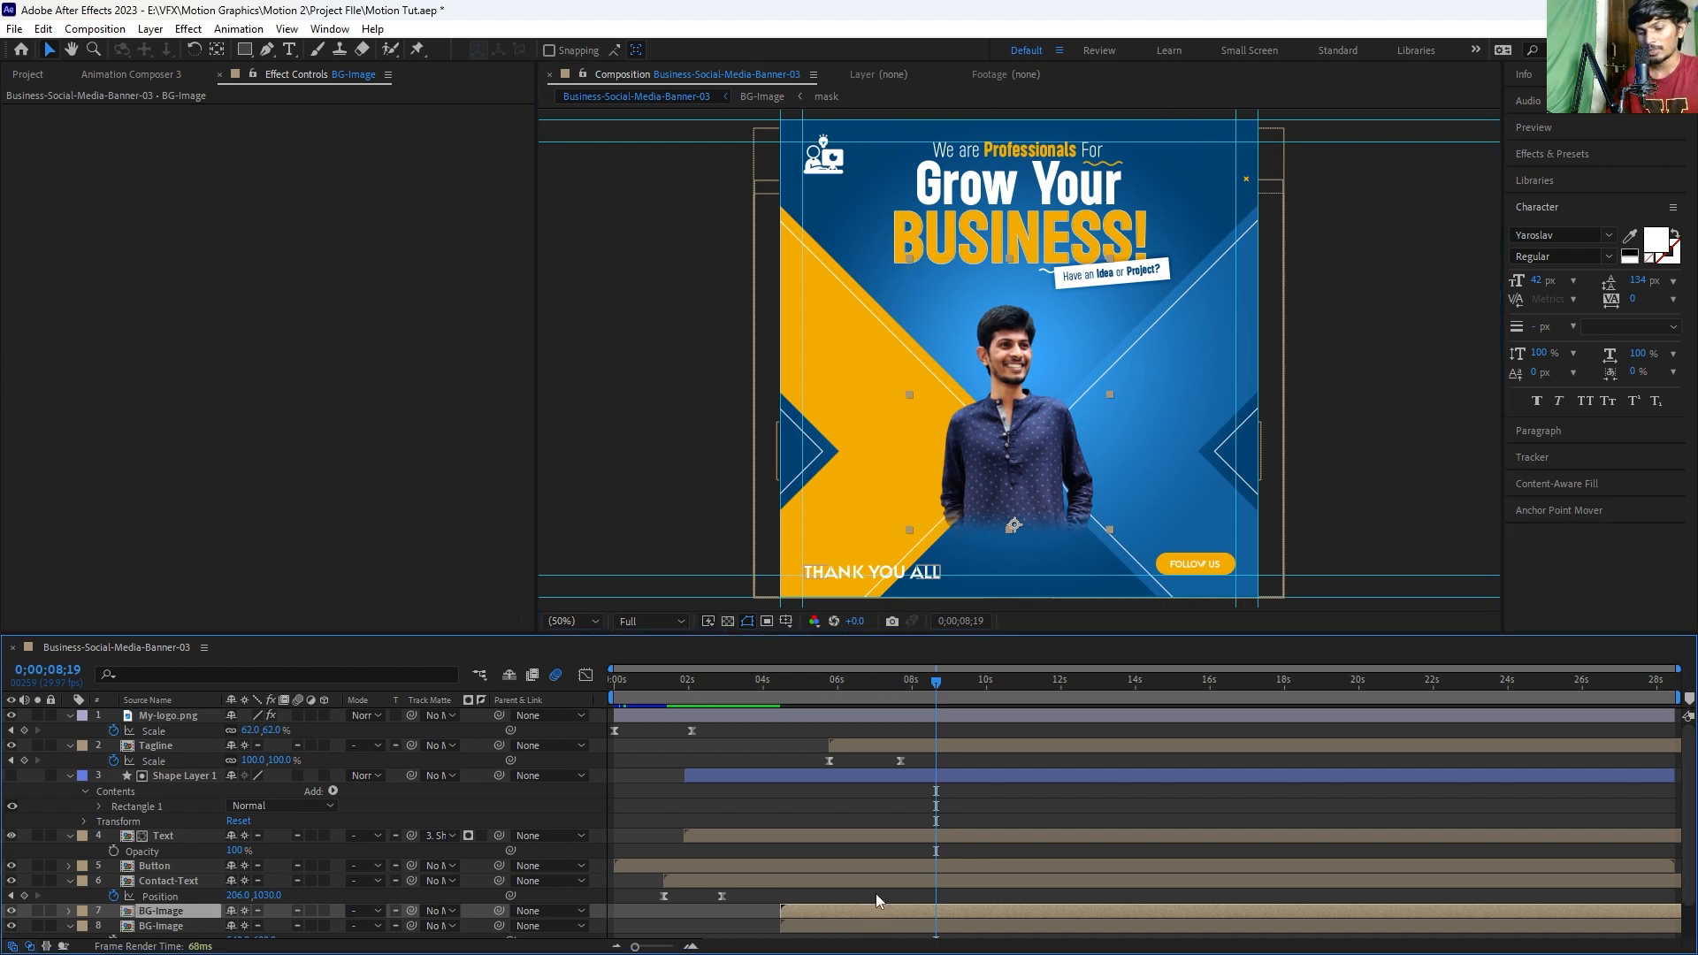
key(ctrl+space)
text(fil)
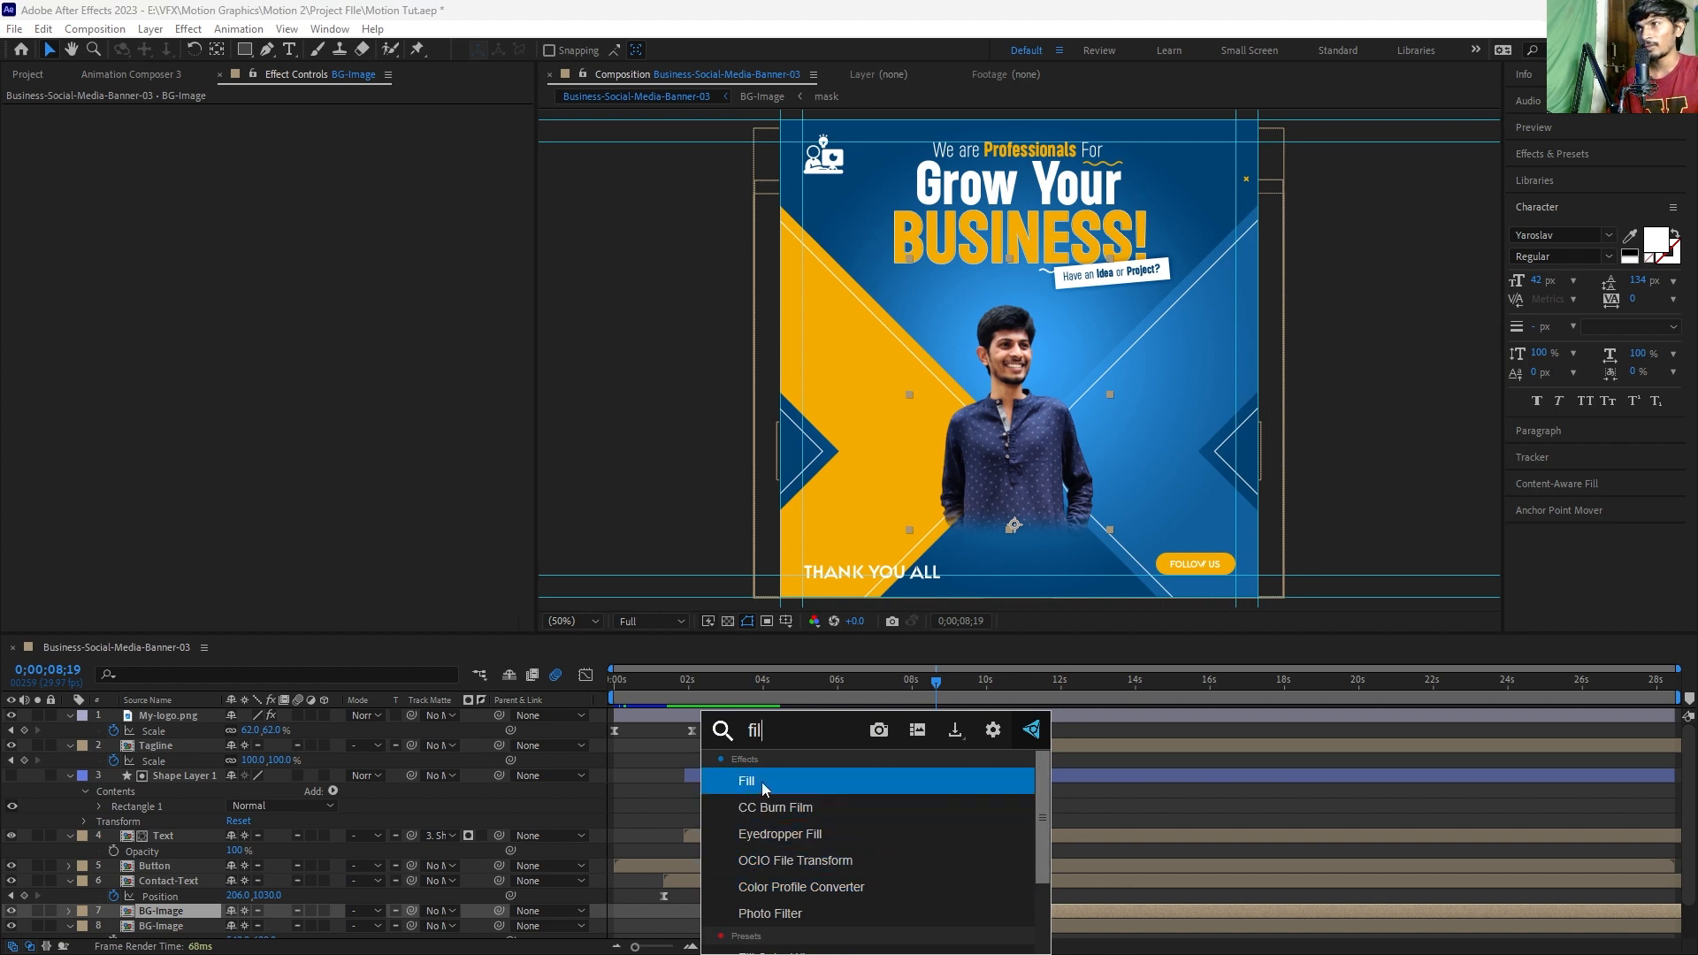
click(761, 782)
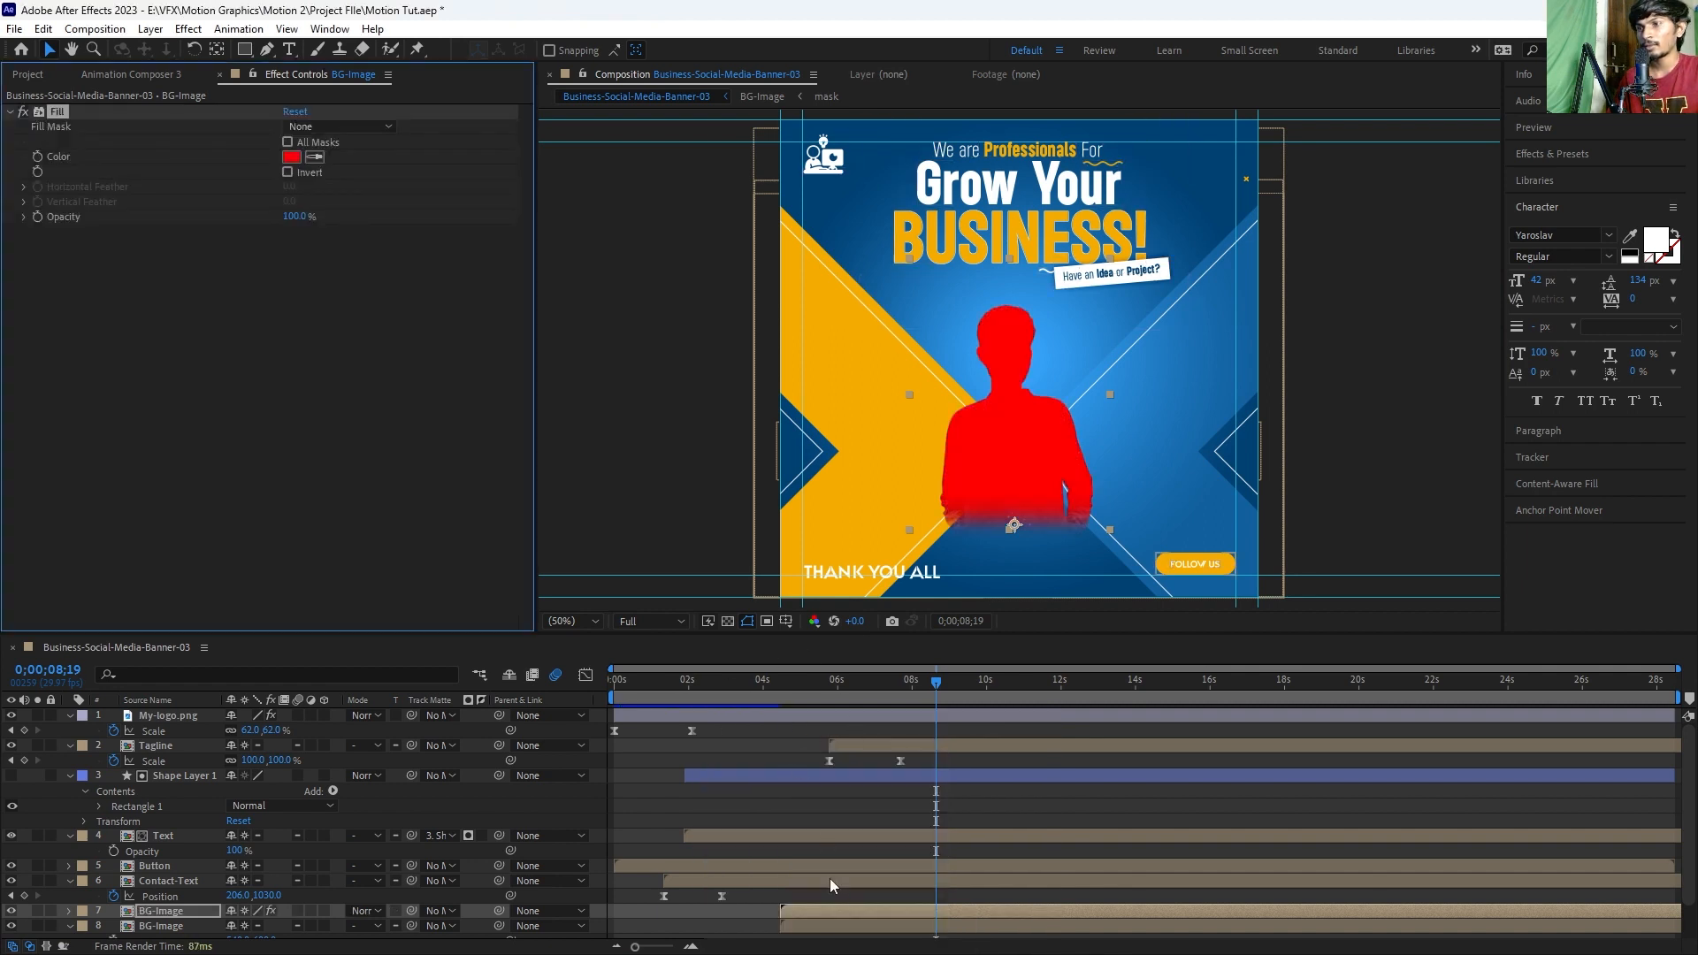
Step: Move the filled BG-Image duplicate below the original BG-Image layer and set its Fill color to black
scroll(697, 873, down, 2)
drag(175, 883, 174, 902)
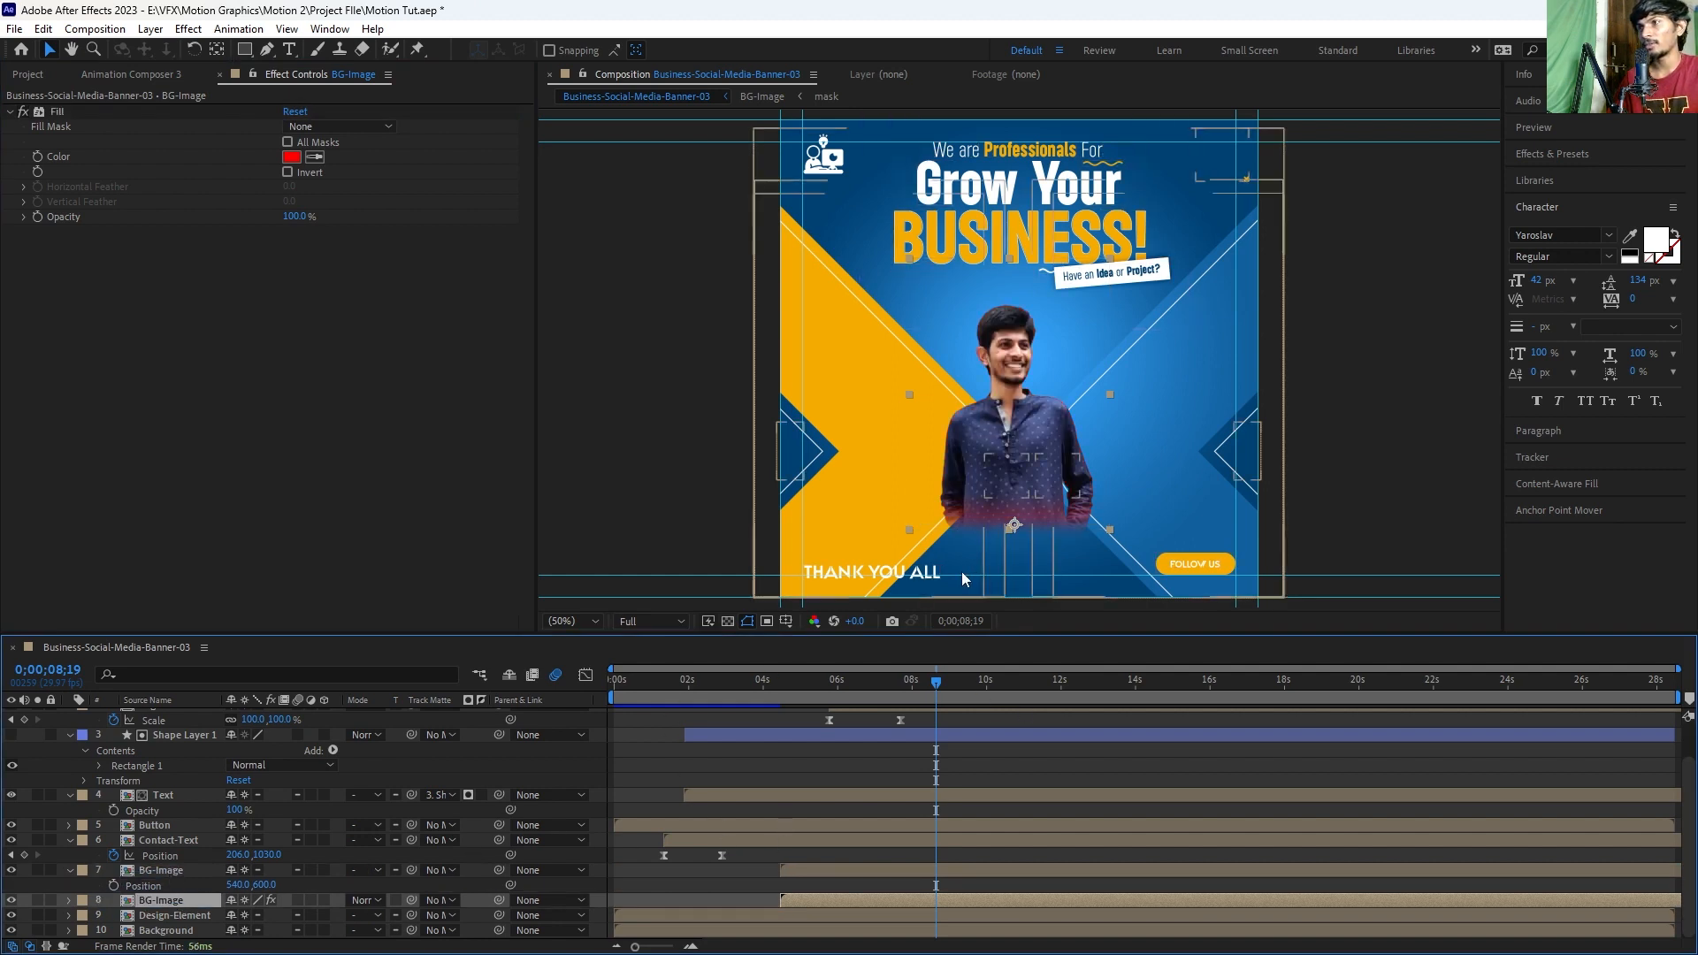
click(290, 158)
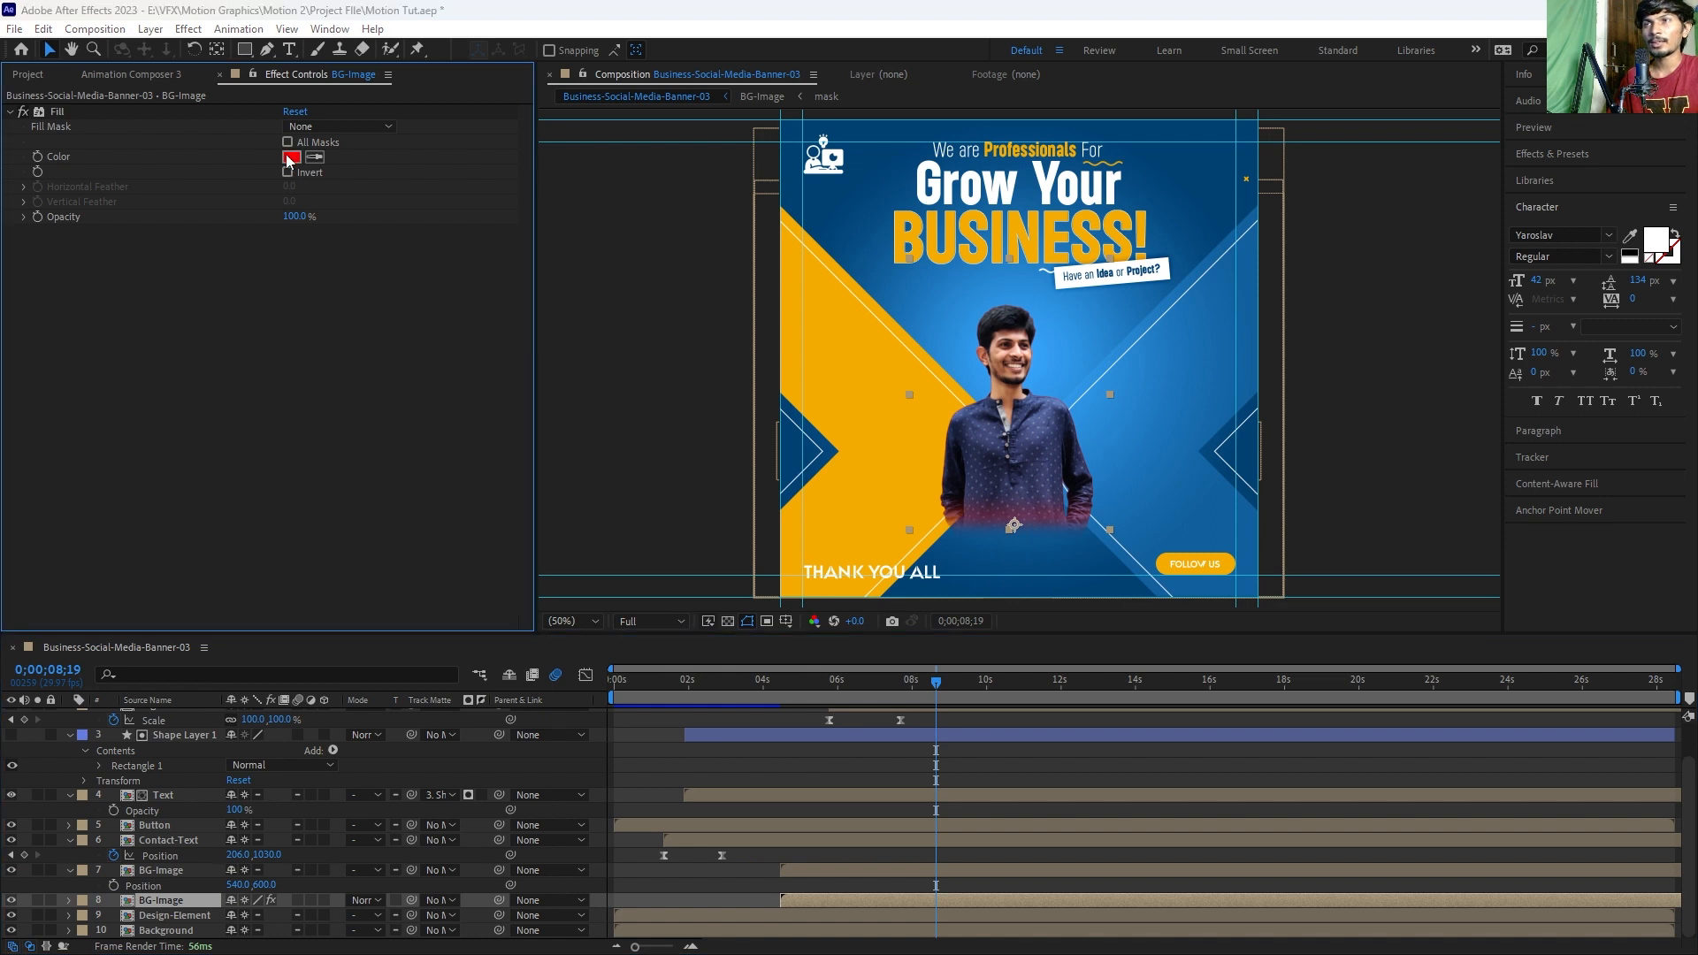
click(1589, 251)
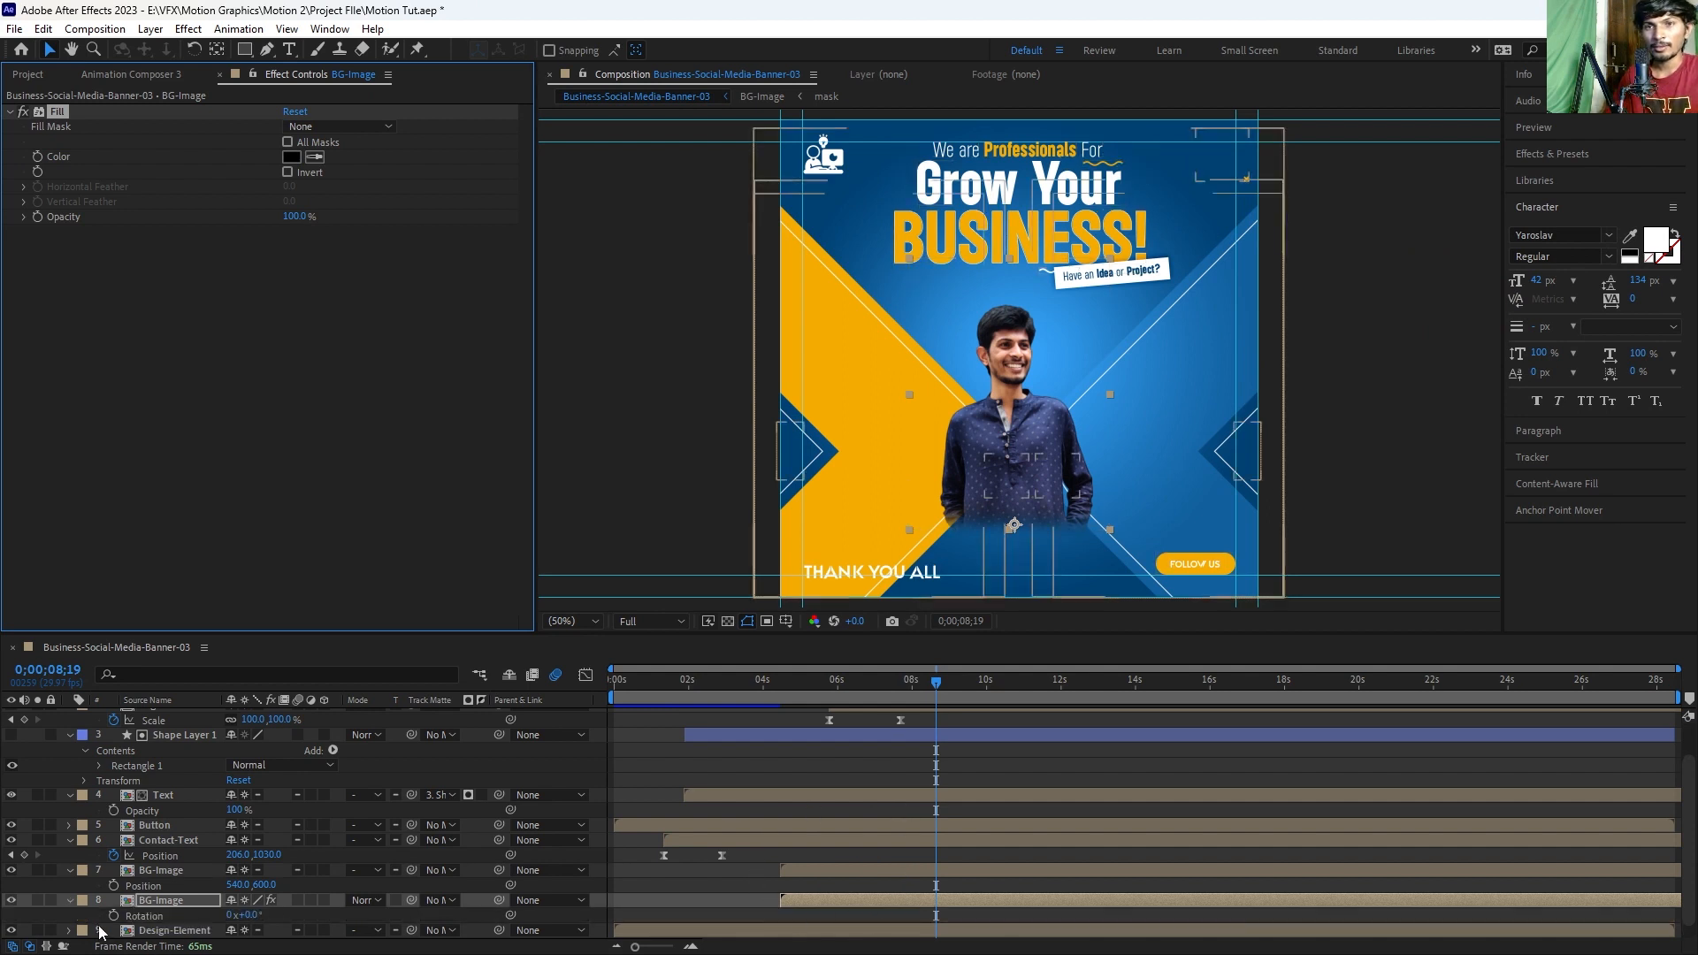
Step: Keyframe the black duplicate's Rotation at 0° at 0;00;08;19, about -1.8° at 0;00;06;16, and a copied 0° at 0;00;04;21
click(113, 915)
drag(875, 681, 857, 685)
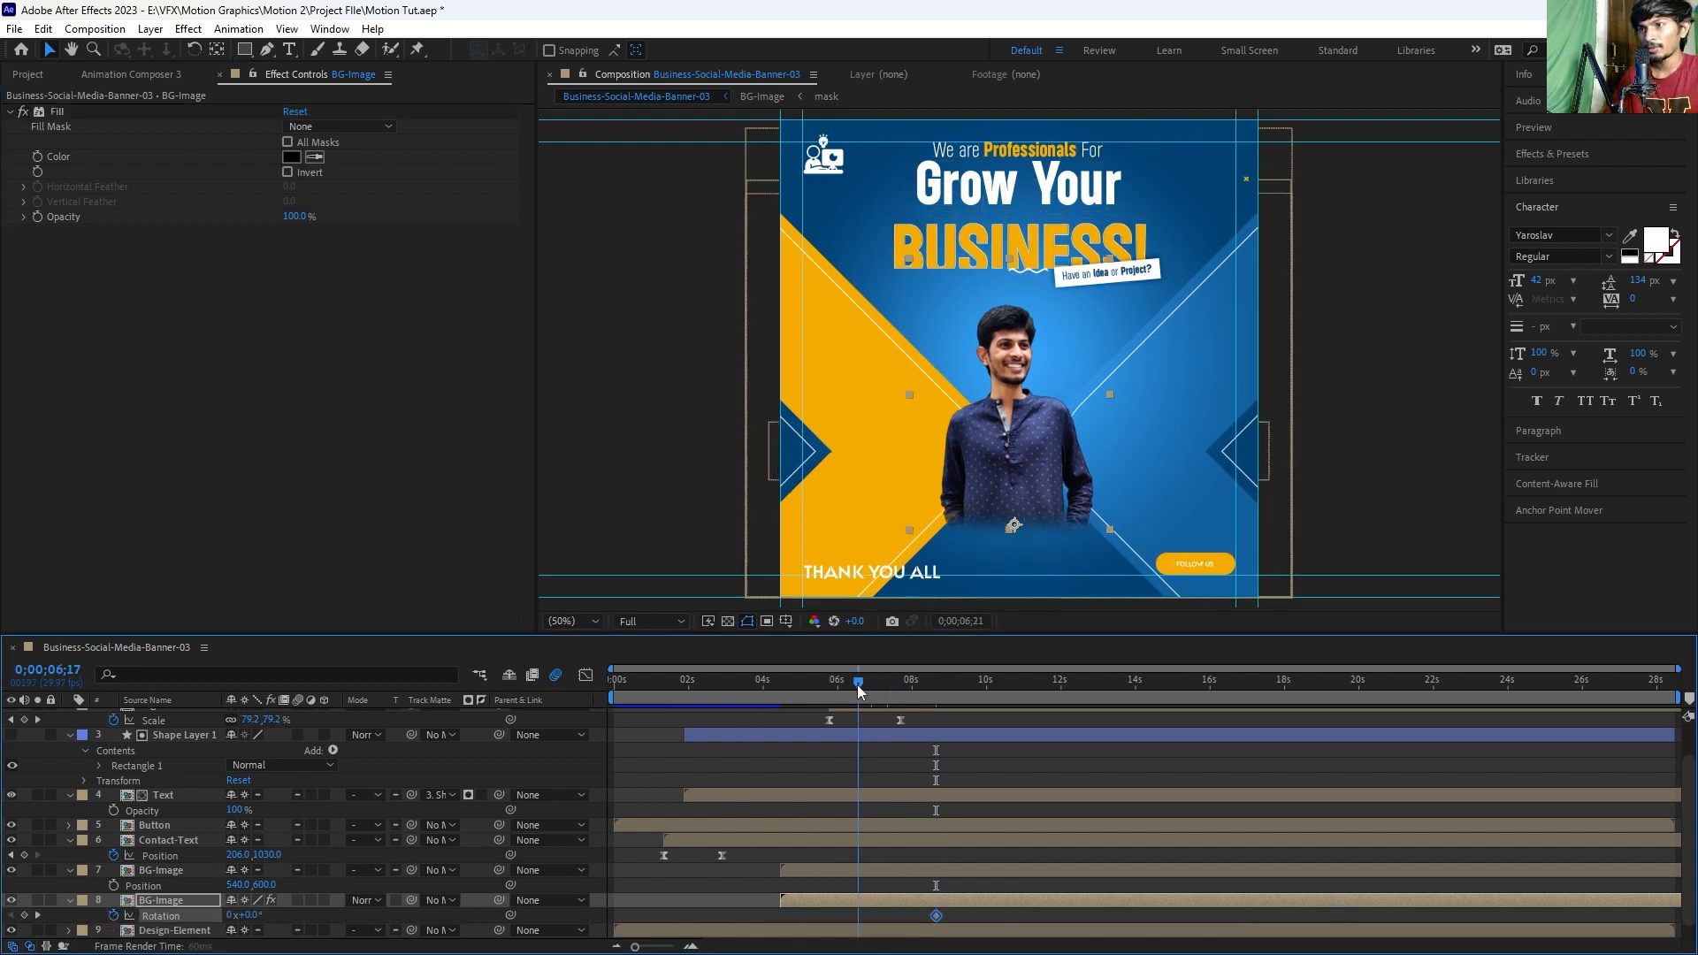
key(w)
drag(944, 434, 1010, 412)
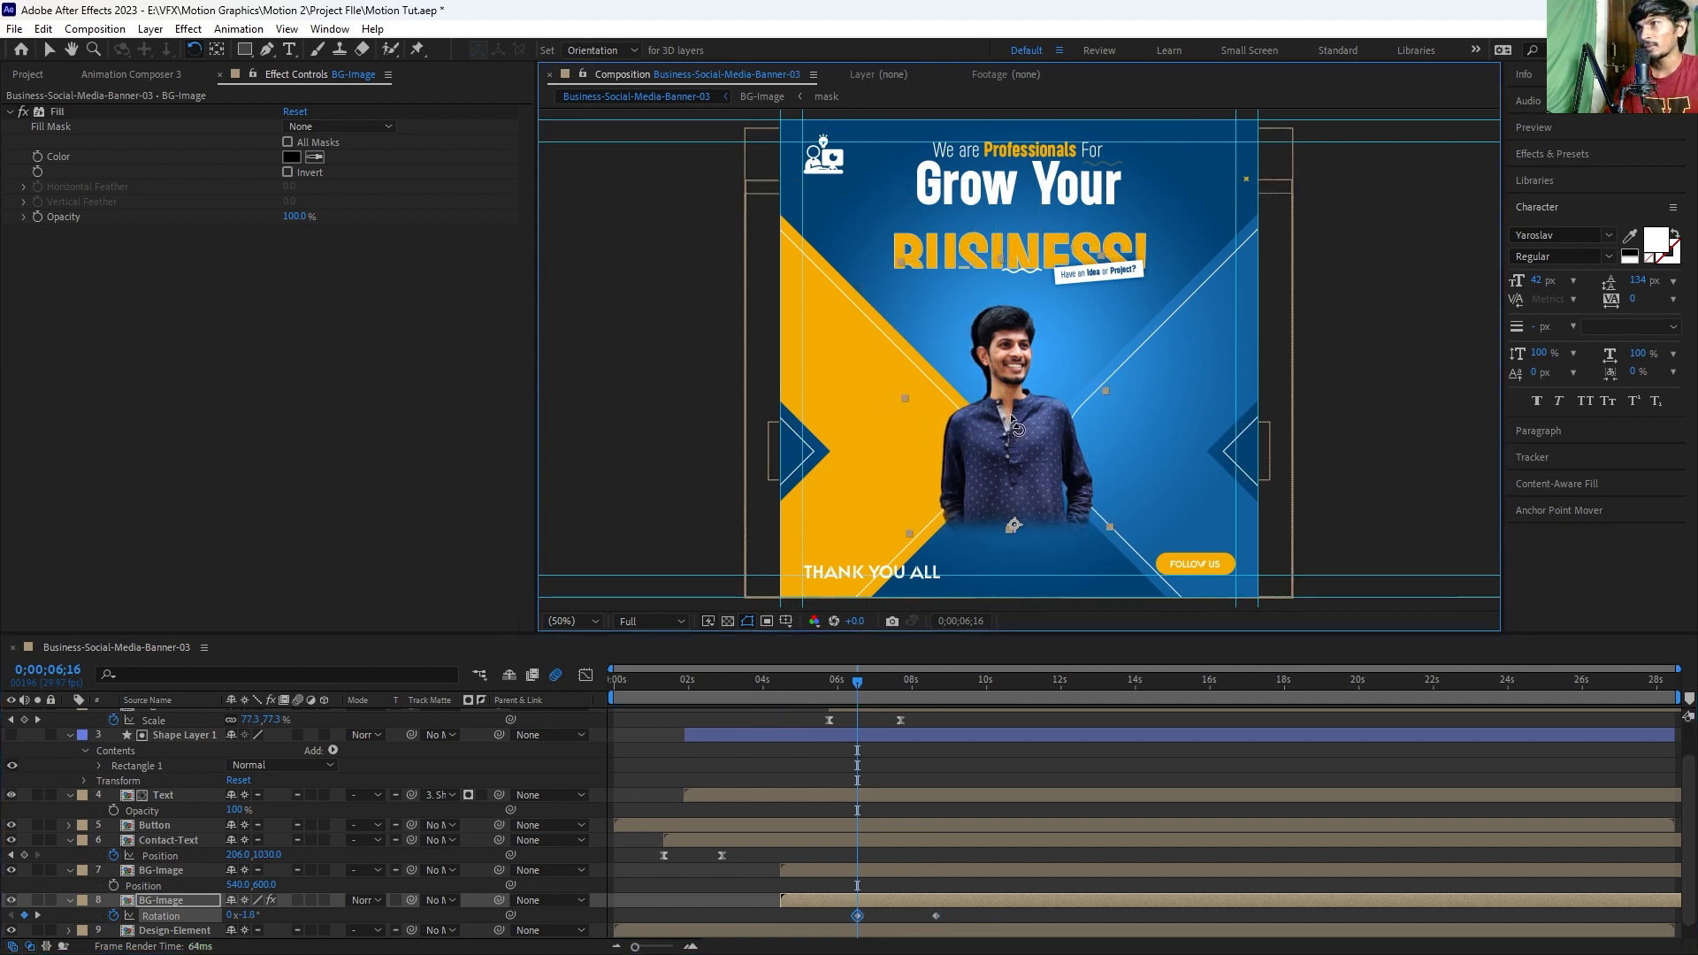
drag(828, 688, 789, 691)
click(936, 915)
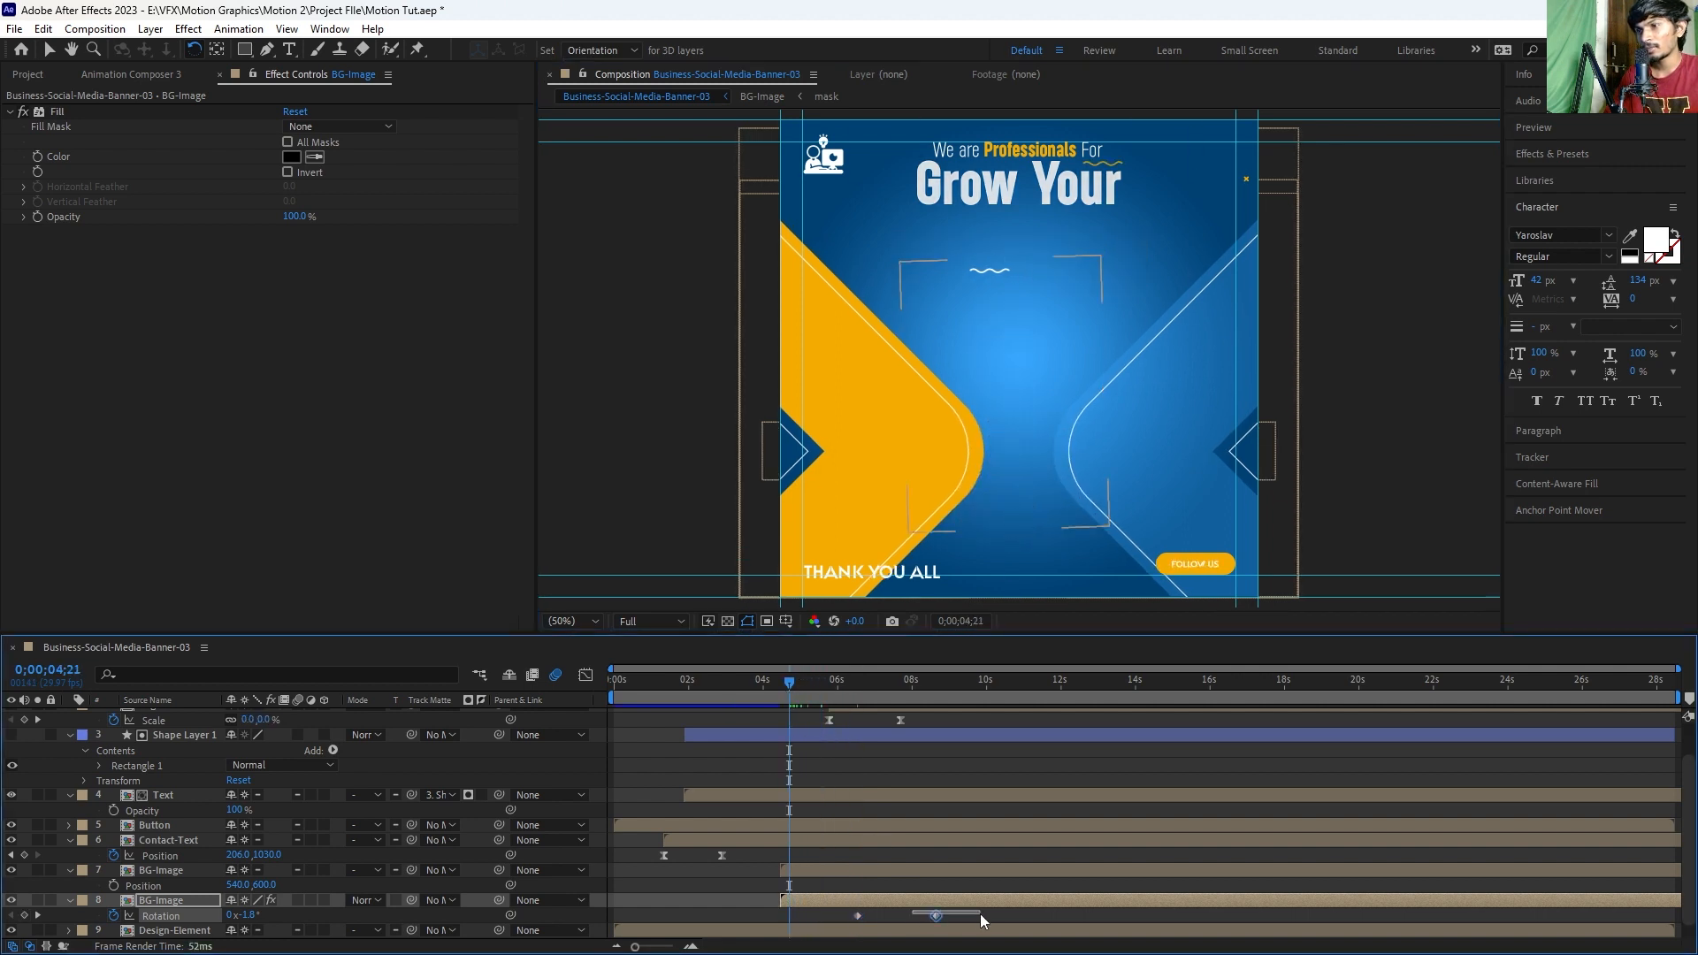
key(ctrl+c)
key(ctrl+v)
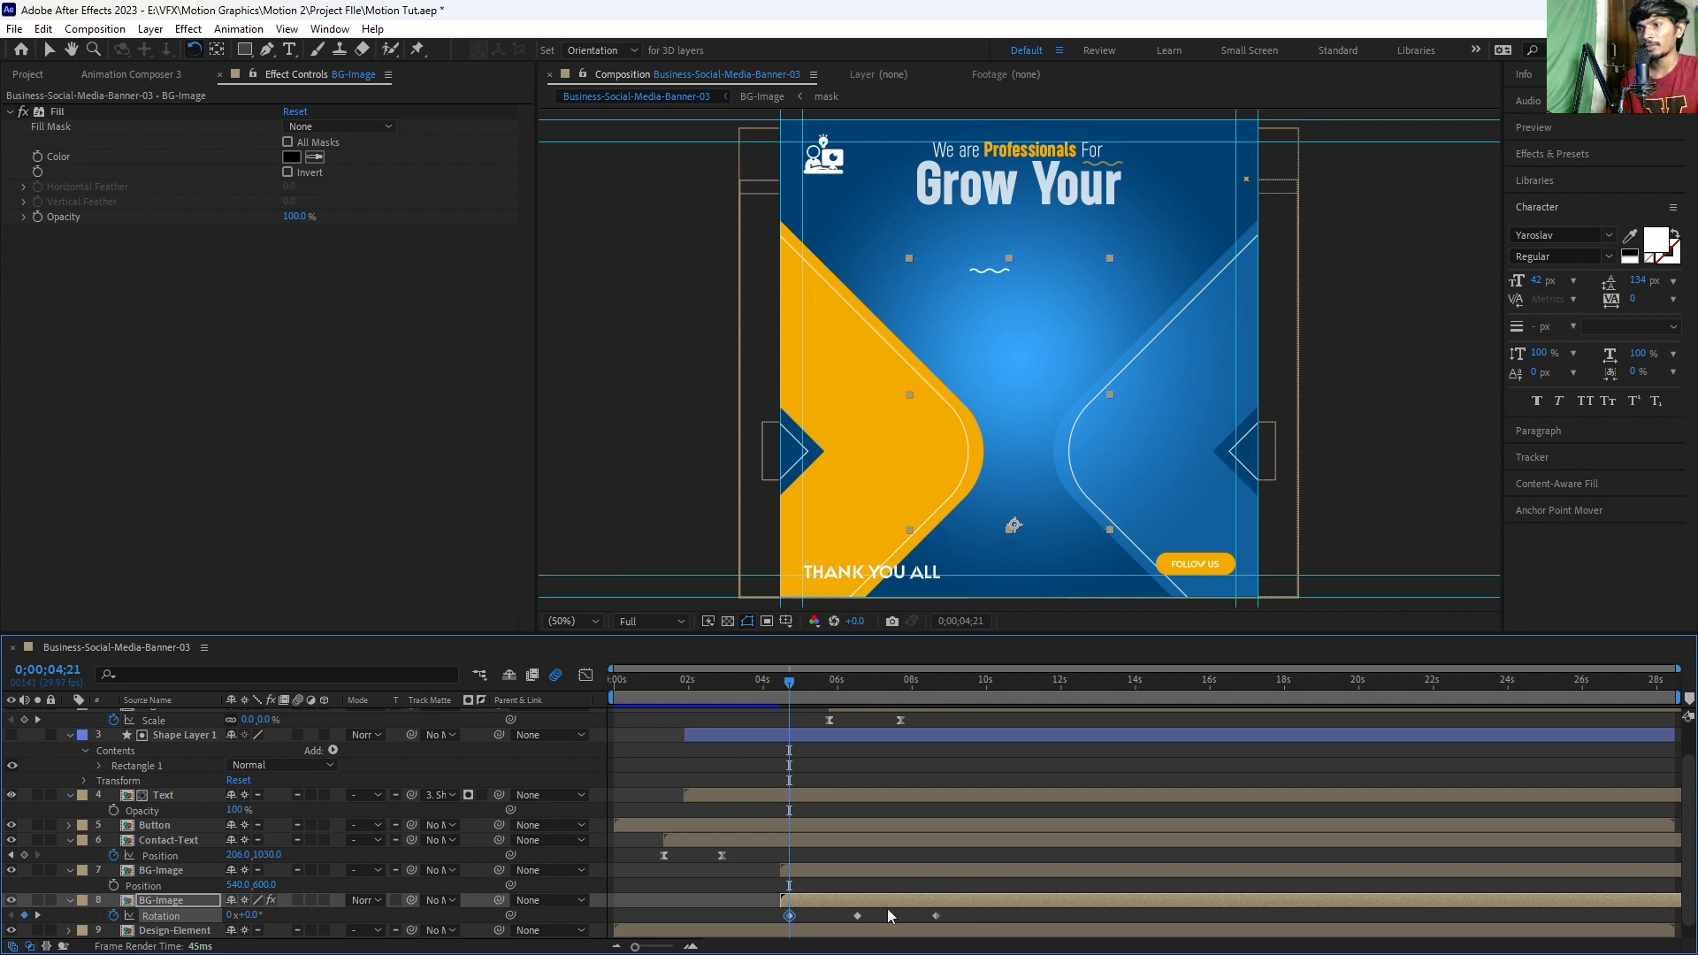
Step: Add the expression loopOut() to the black duplicate's Rotation
alt+click(110, 917)
text(loopOut()
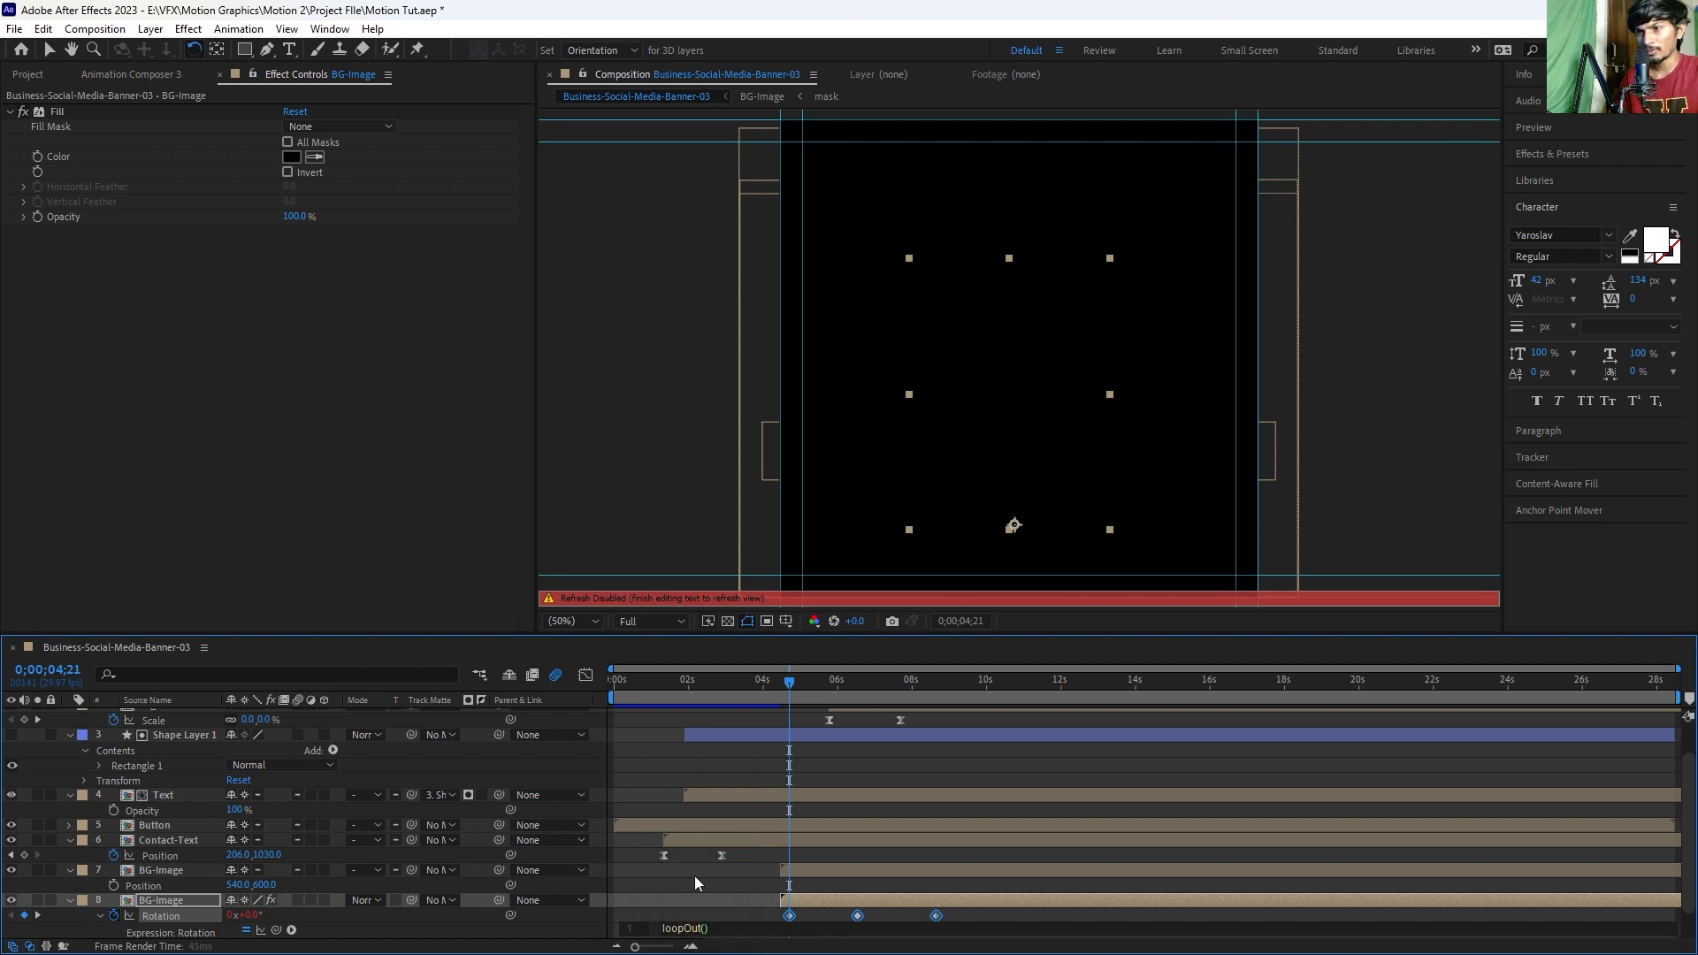
click(740, 873)
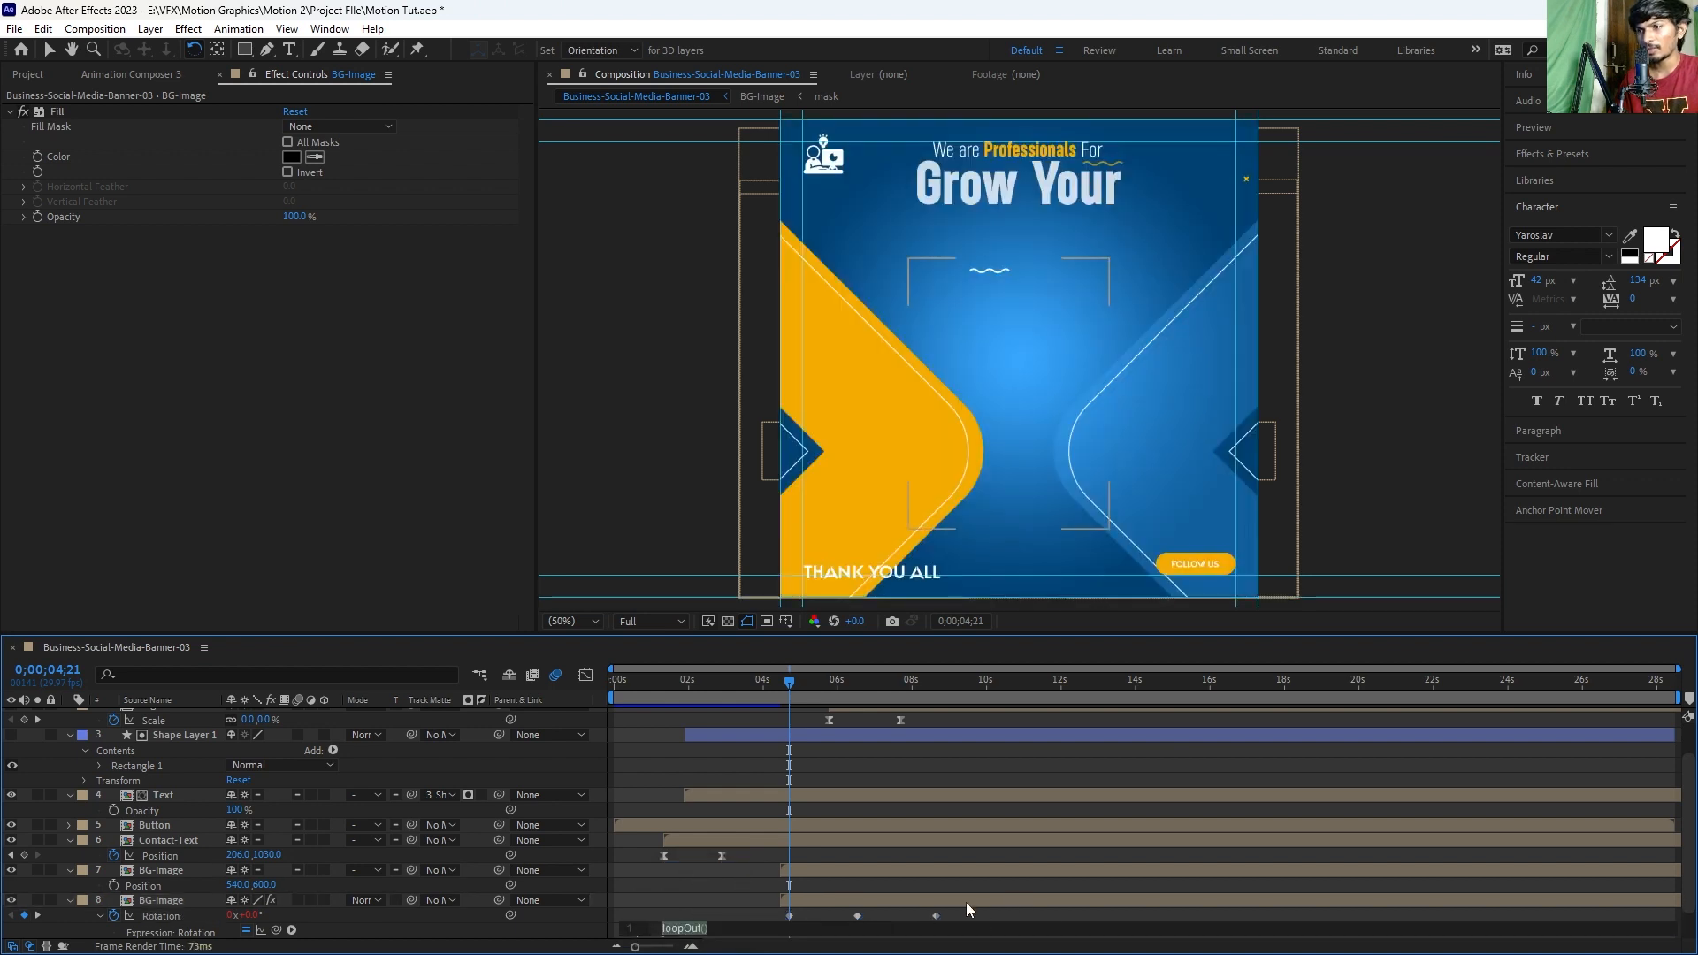
Step: Apply Easy Ease to the black duplicate's three Rotation keyframes and shift the middle one to 0;00;06;25
drag(757, 905, 1000, 917)
key(F9)
click(826, 920)
drag(859, 918, 870, 919)
click(825, 916)
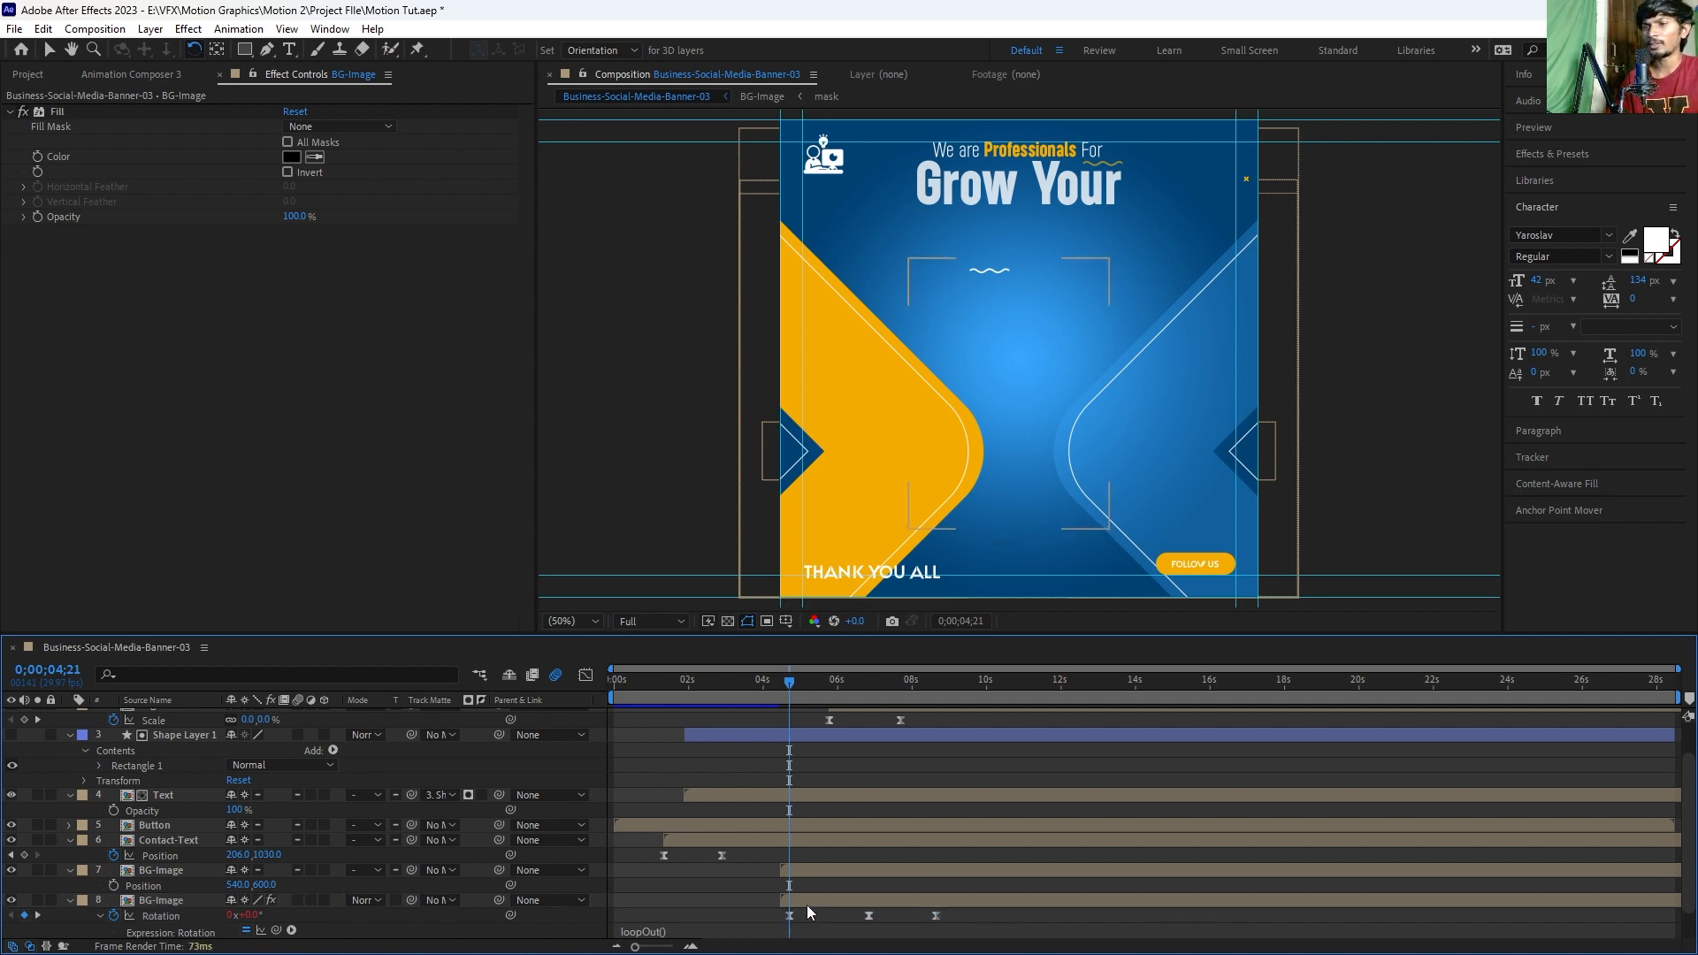
key(space)
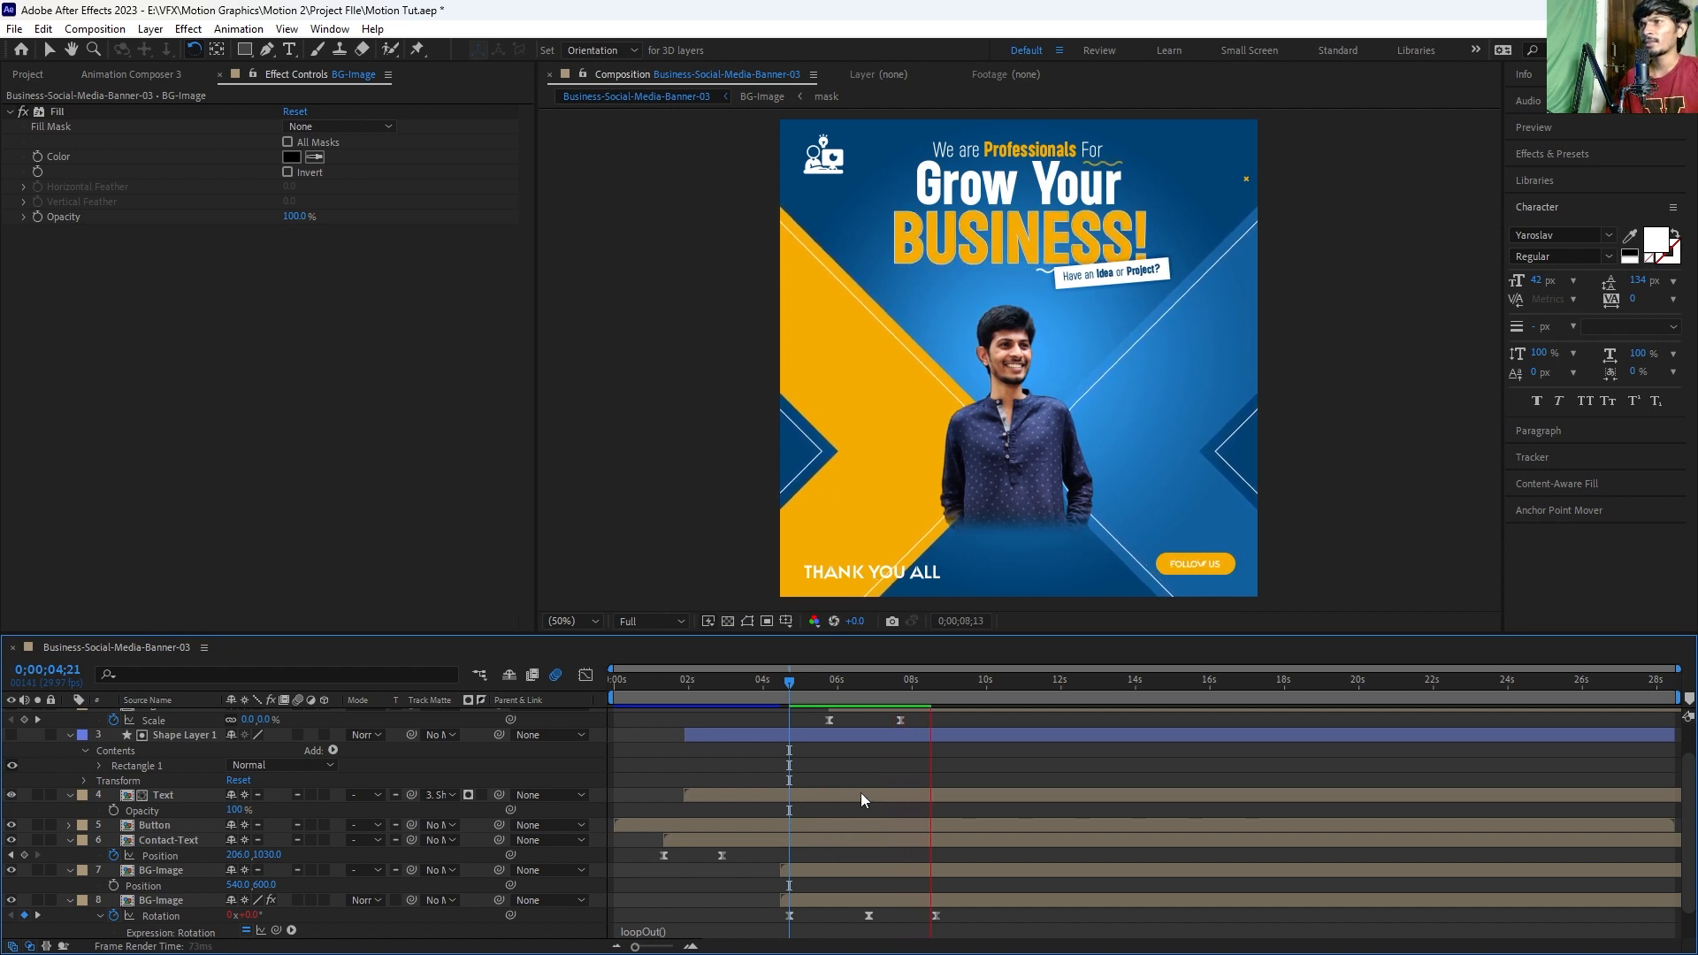
Step: Duplicate the black-filled BG-Image layer and tilt the new copy to 1.0° at its middle Rotation keyframe at 0;00;06;25
click(858, 900)
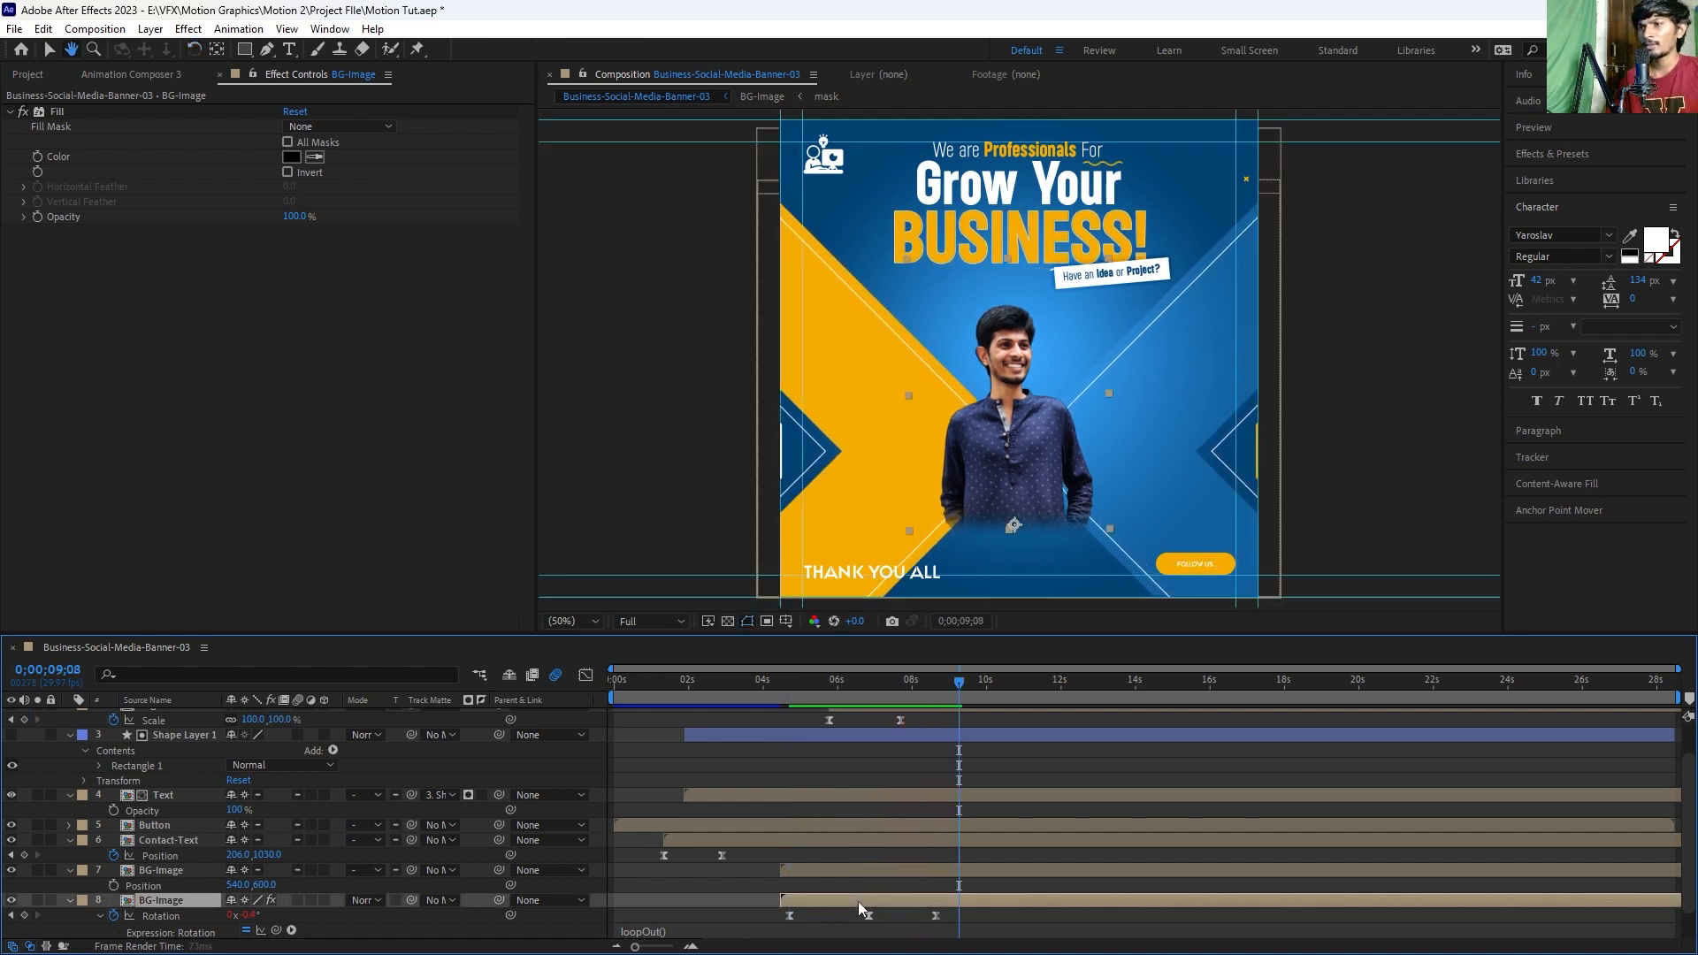
key(ctrl+d)
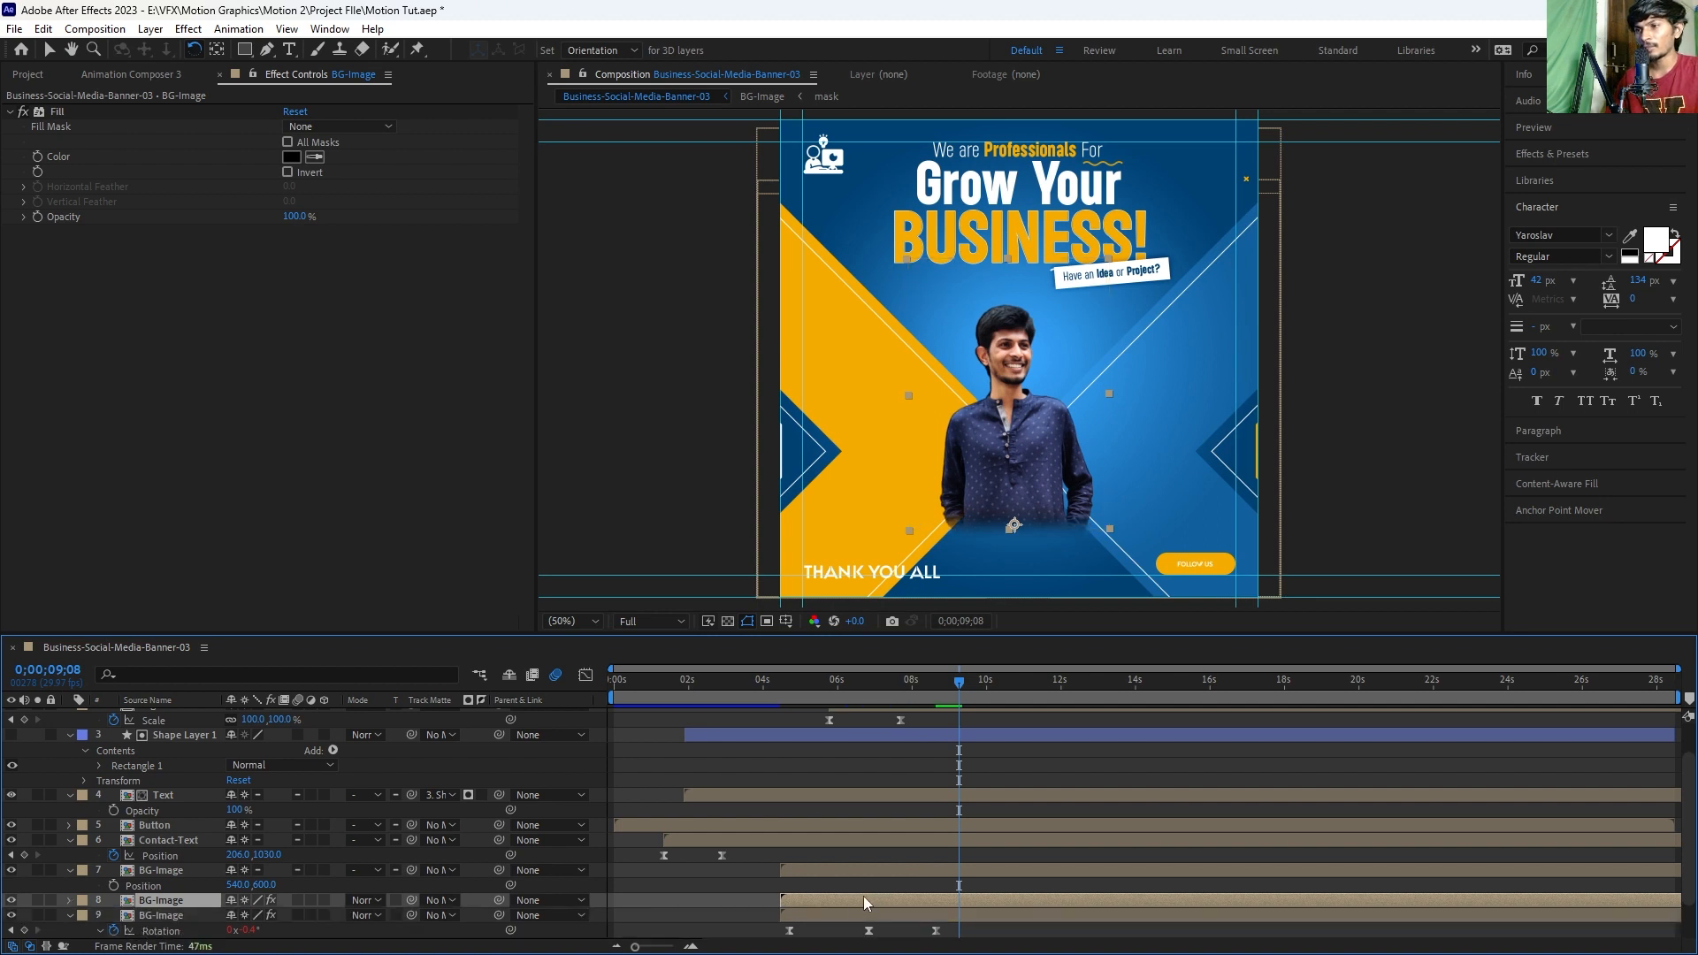
key(r)
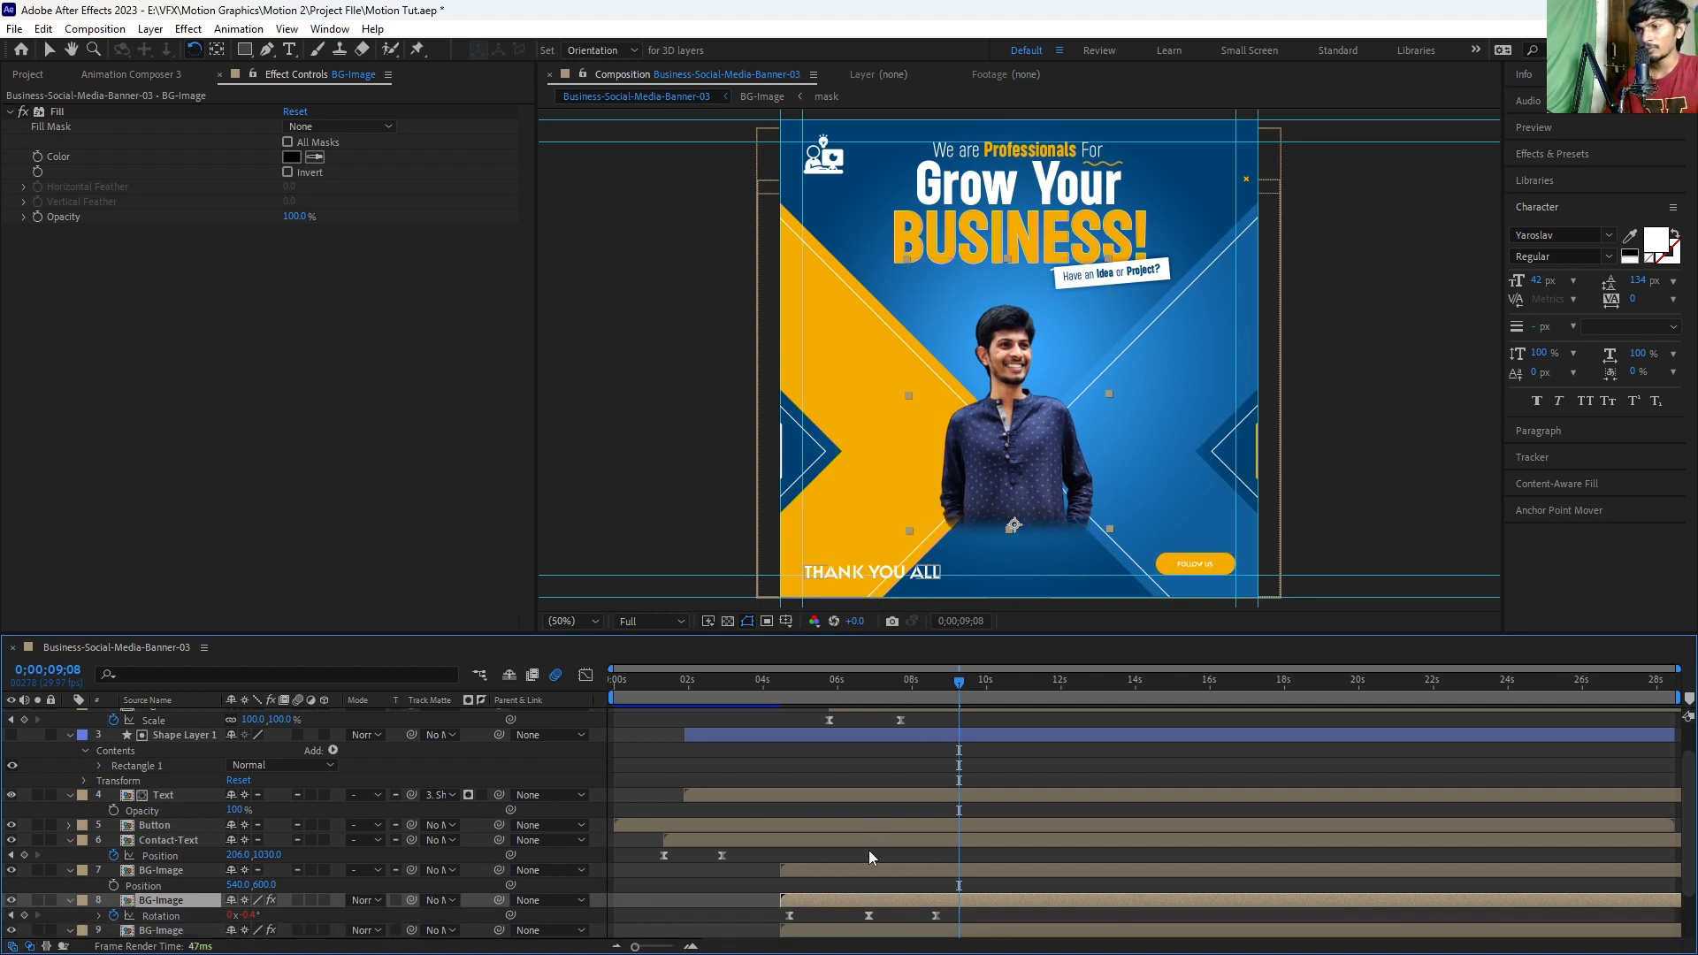
key(j)
key(j)
key(j)
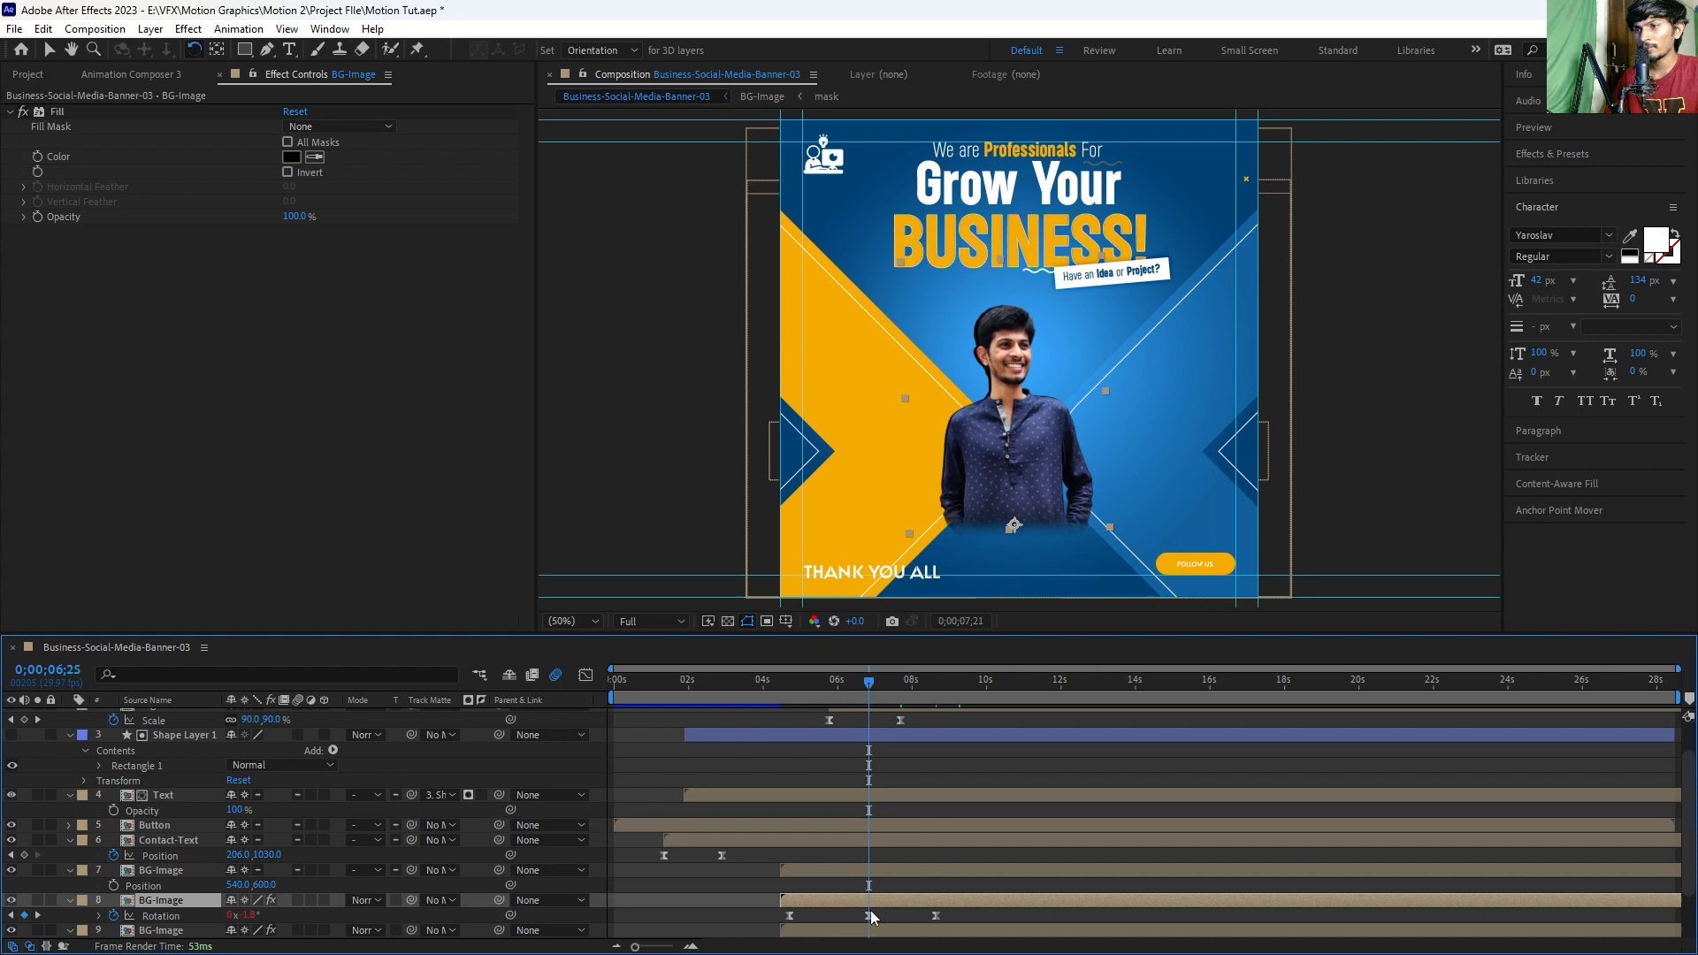
drag(981, 388, 991, 388)
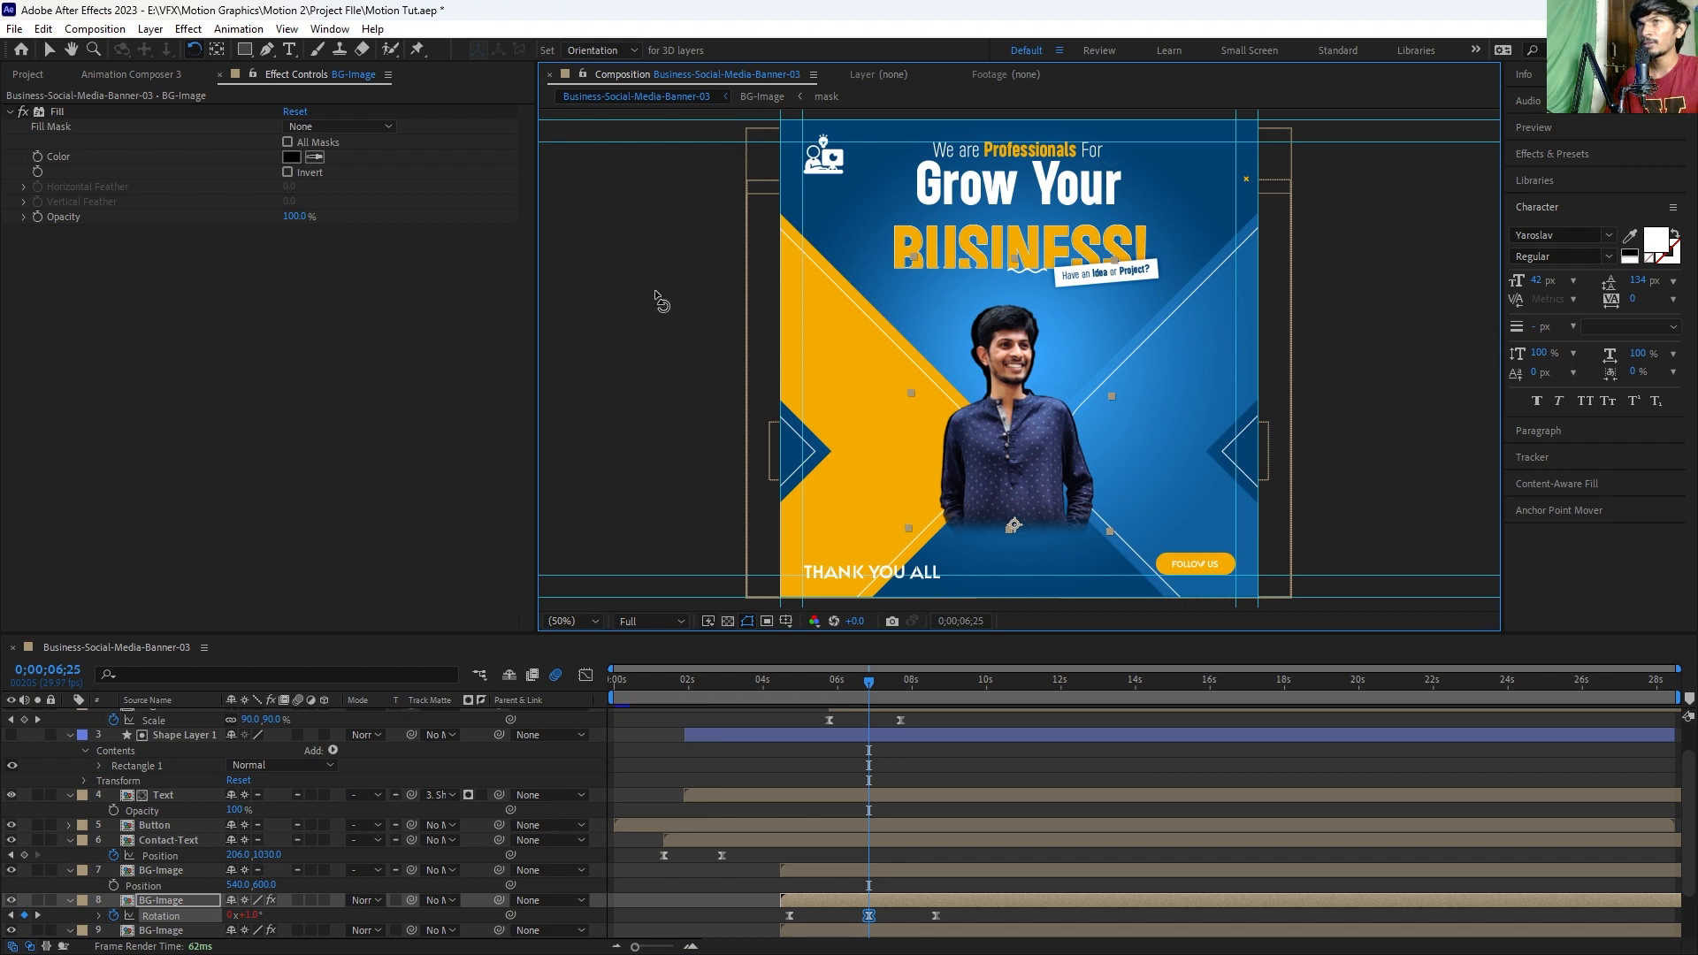
Step: Set the new copy's Fill to the headline's orange-yellow, F4AC00, and send the layer behind the black duplicate
click(292, 157)
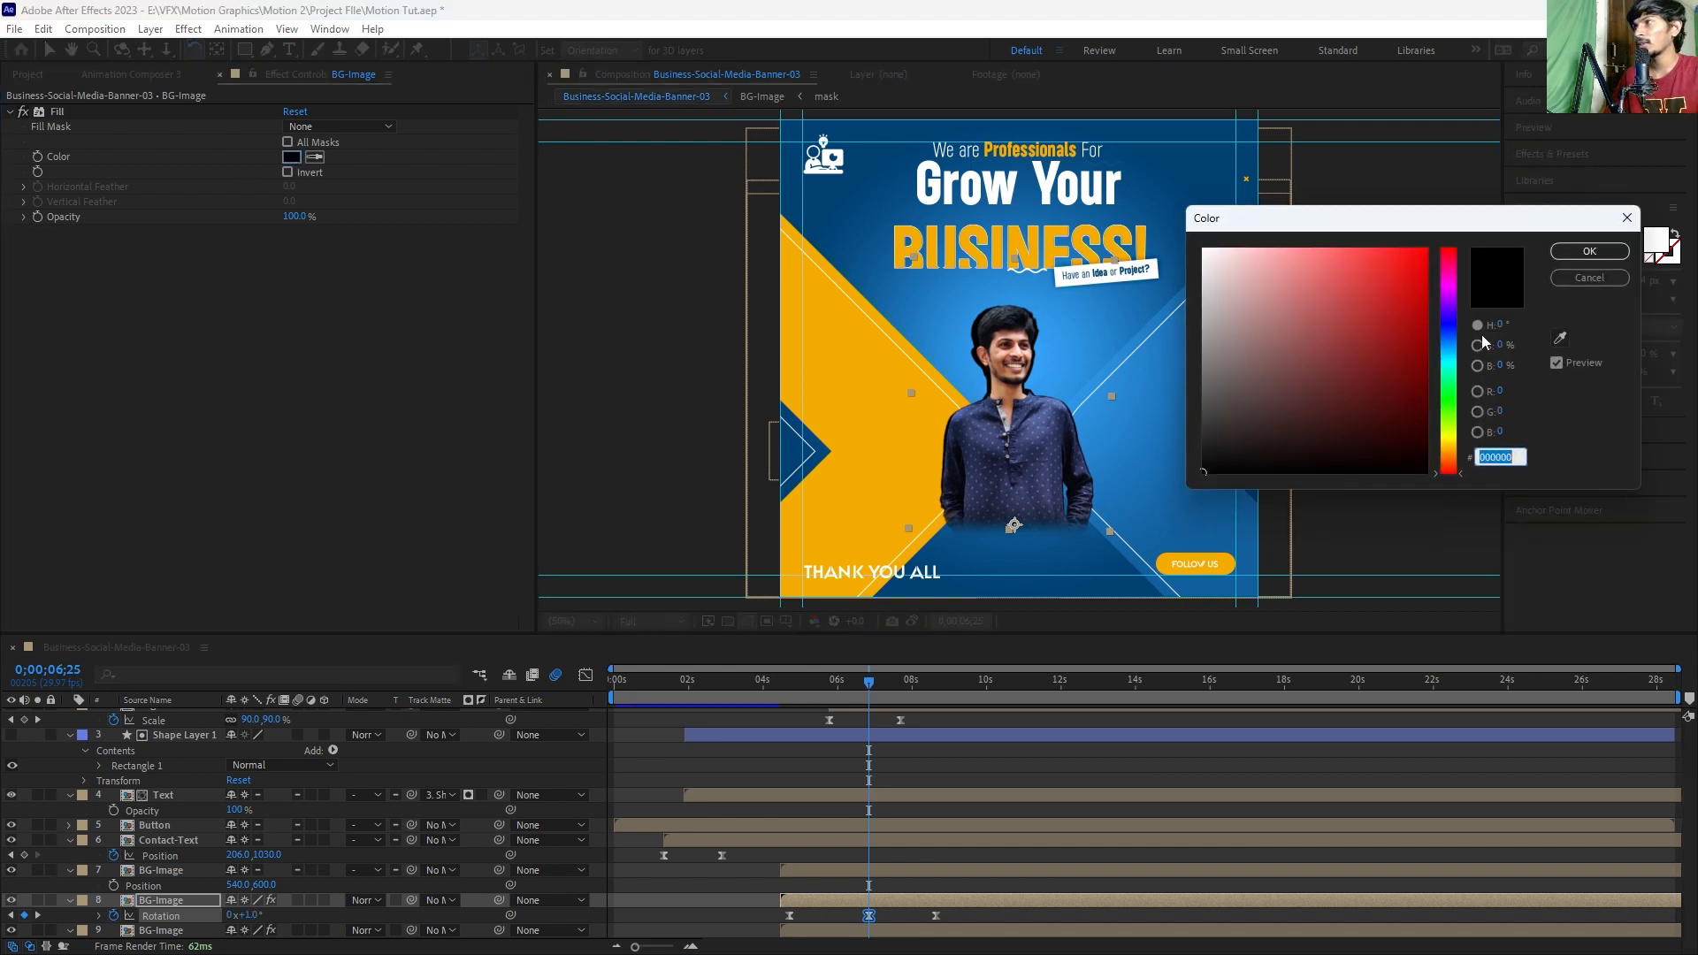
click(1559, 338)
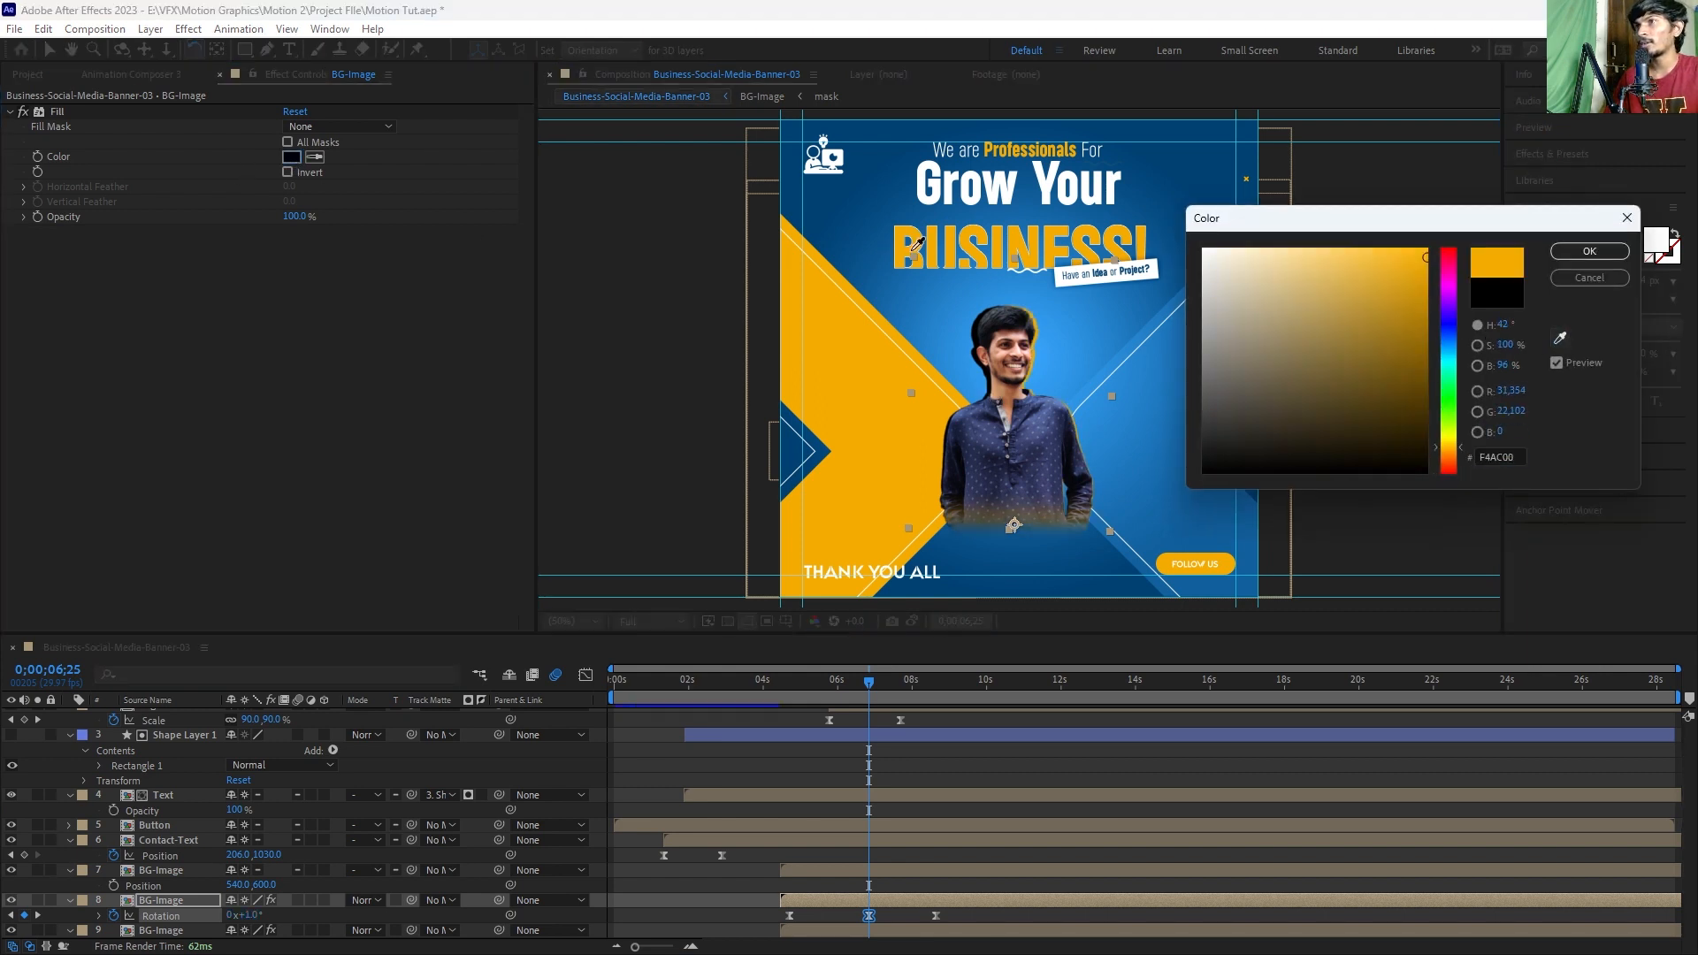
click(1589, 251)
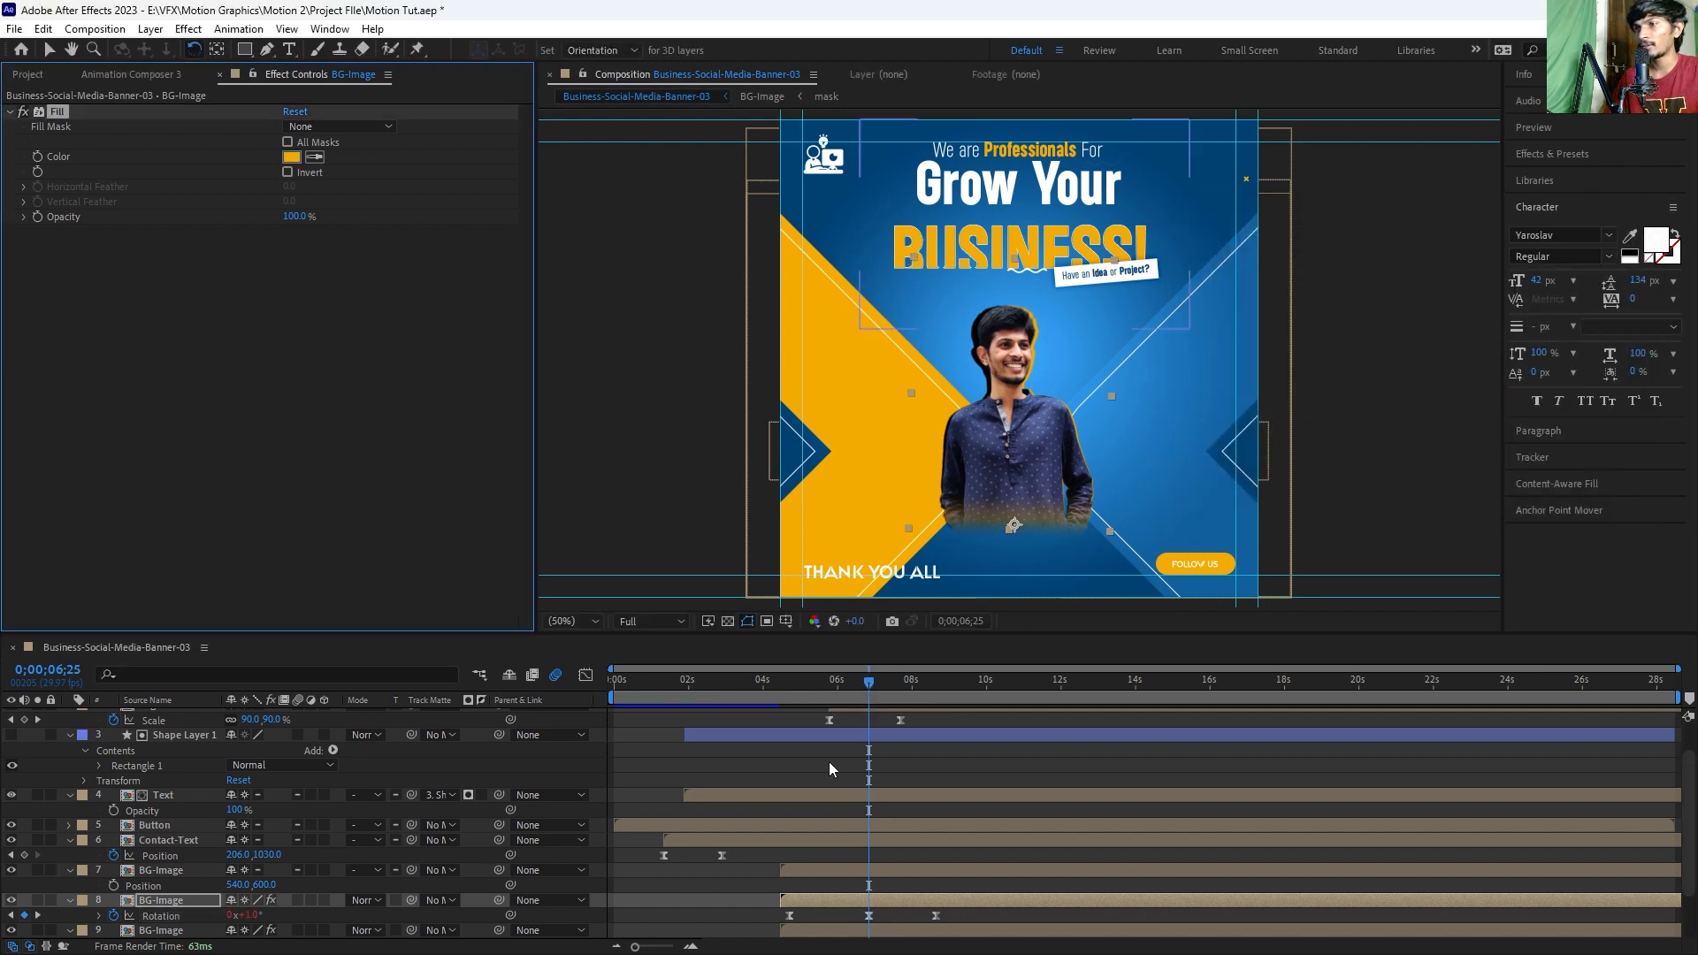
click(794, 898)
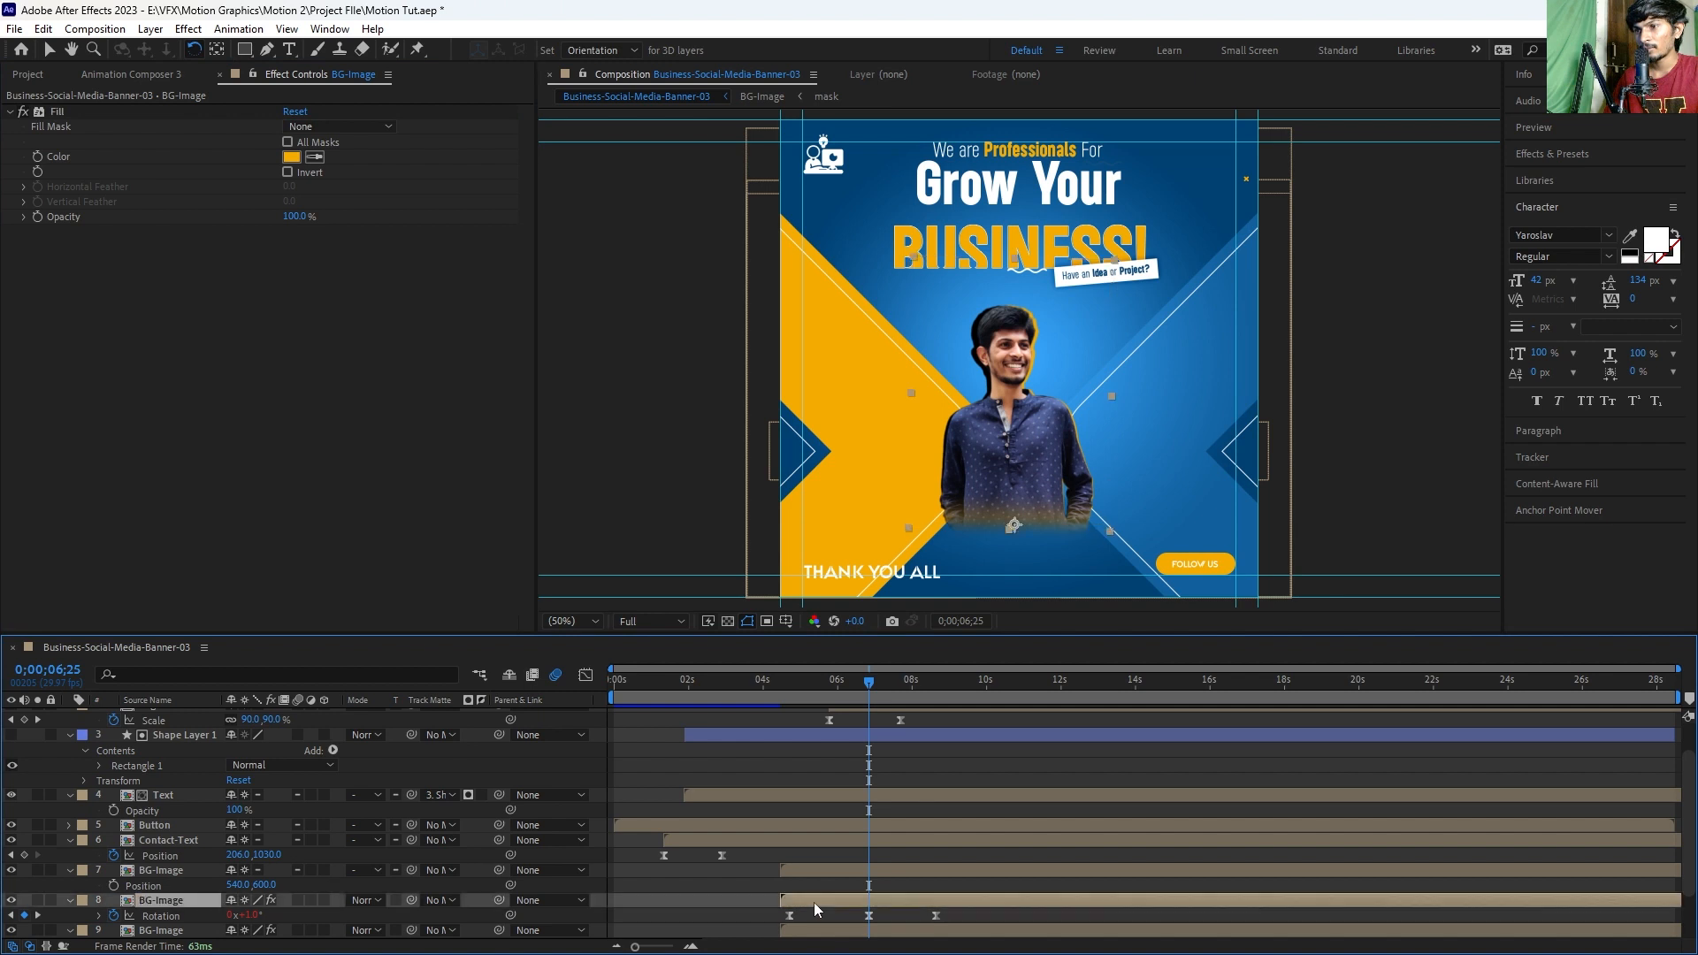
key(ctrl+[)
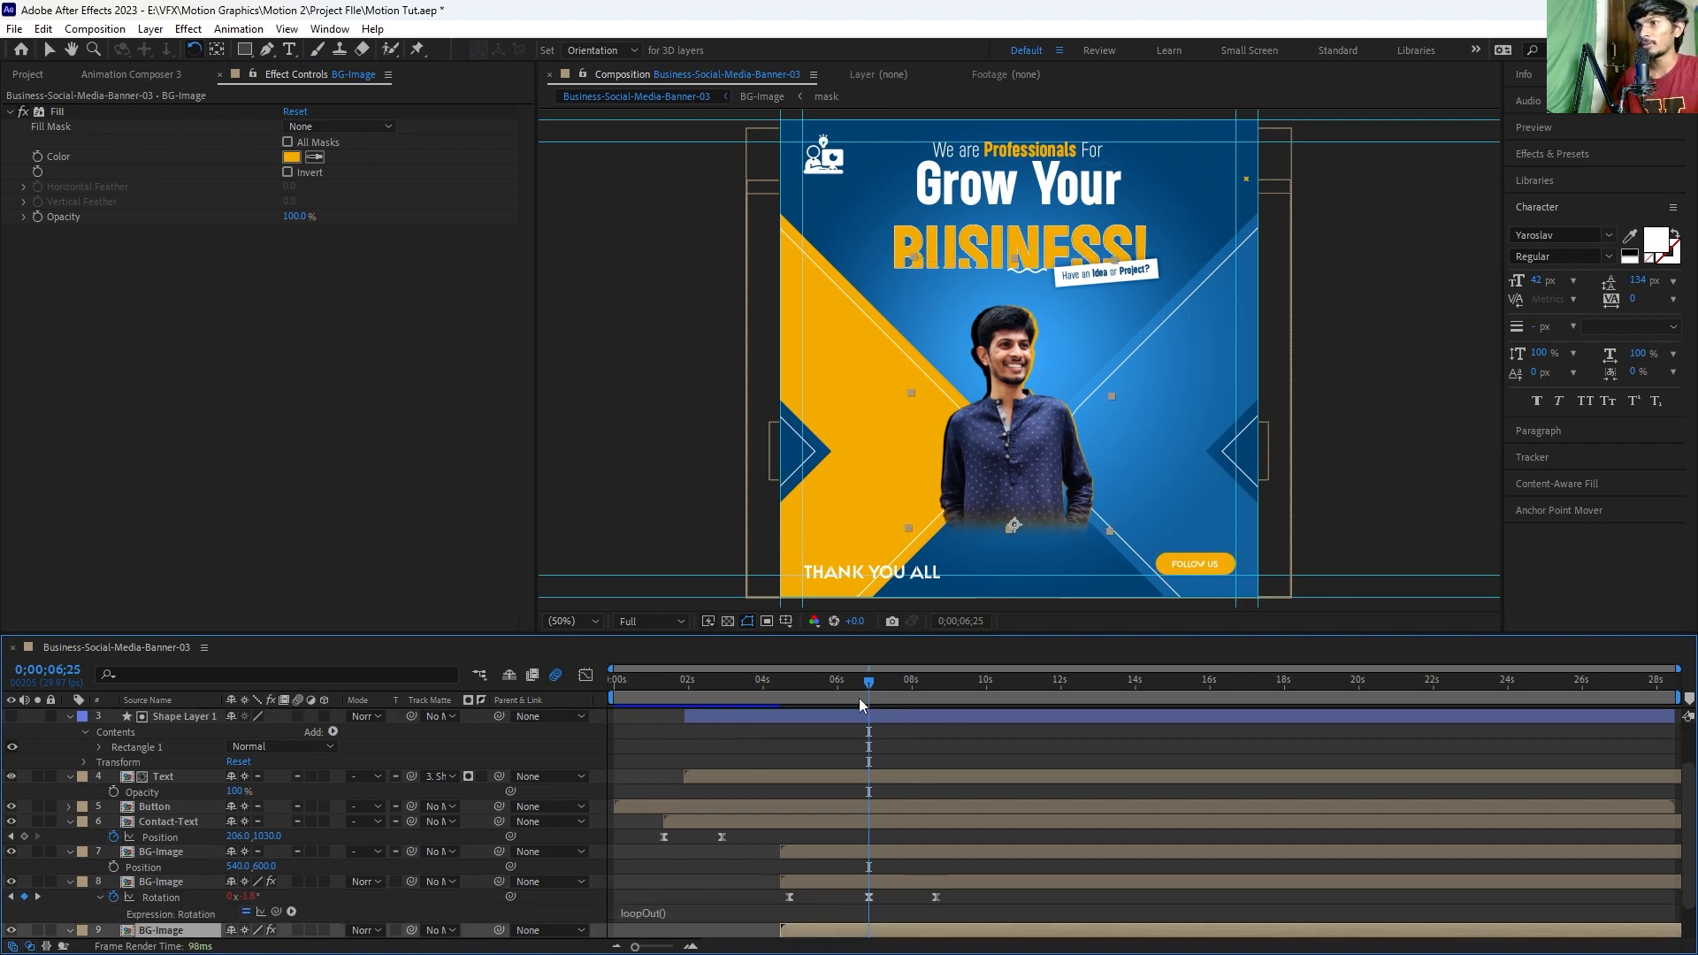
Step: Collapse the properties of all layers and preview the banner from the start through the swaying portrait duplicates
drag(806, 683, 541, 730)
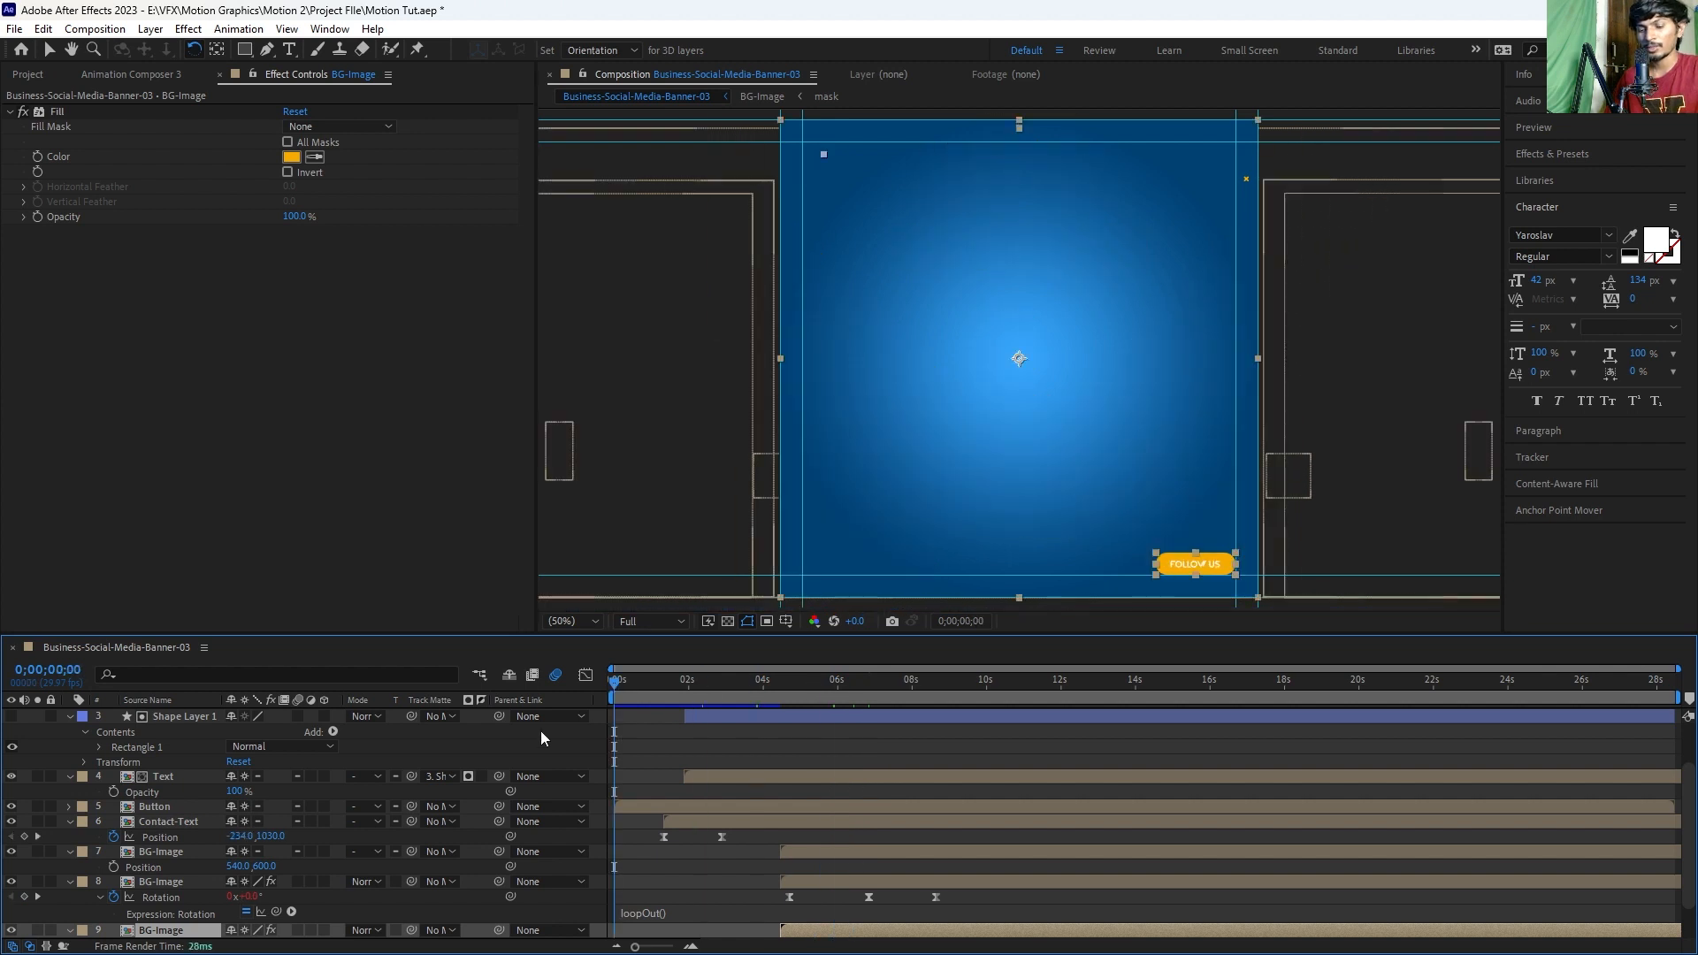
key(ctrl+a)
key(u)
click(651, 810)
key(space)
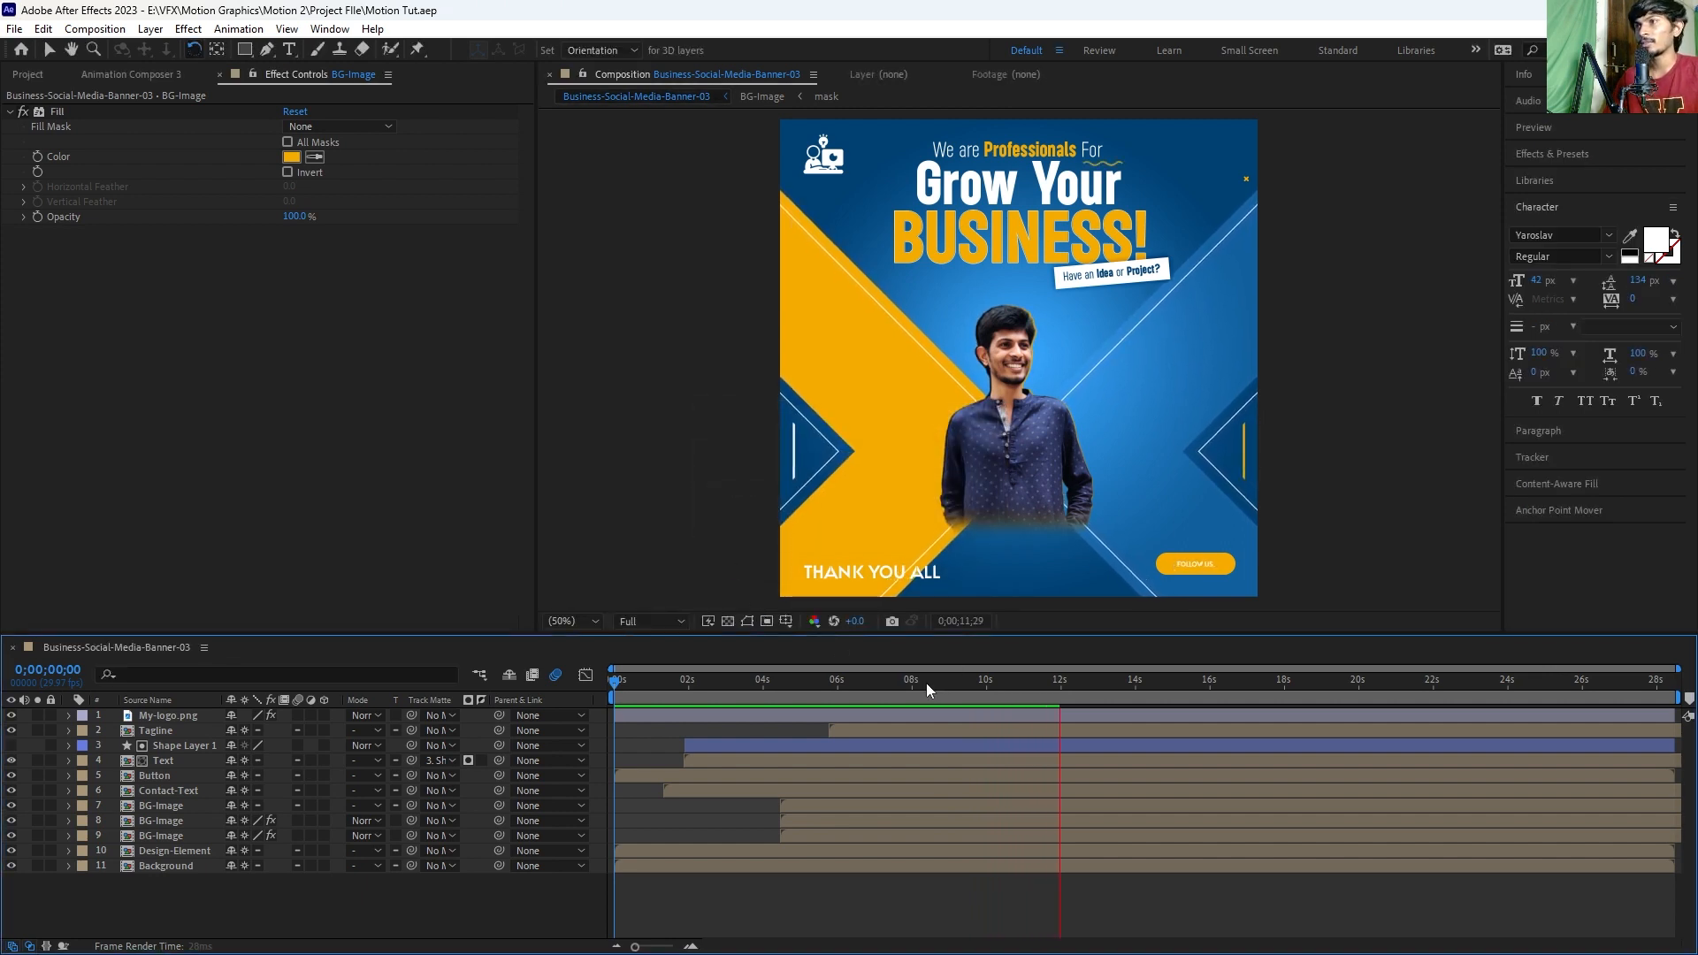
key(space)
Step: Move the anchor point of the original BG-Image layer to the bottom centre of the portrait
click(805, 804)
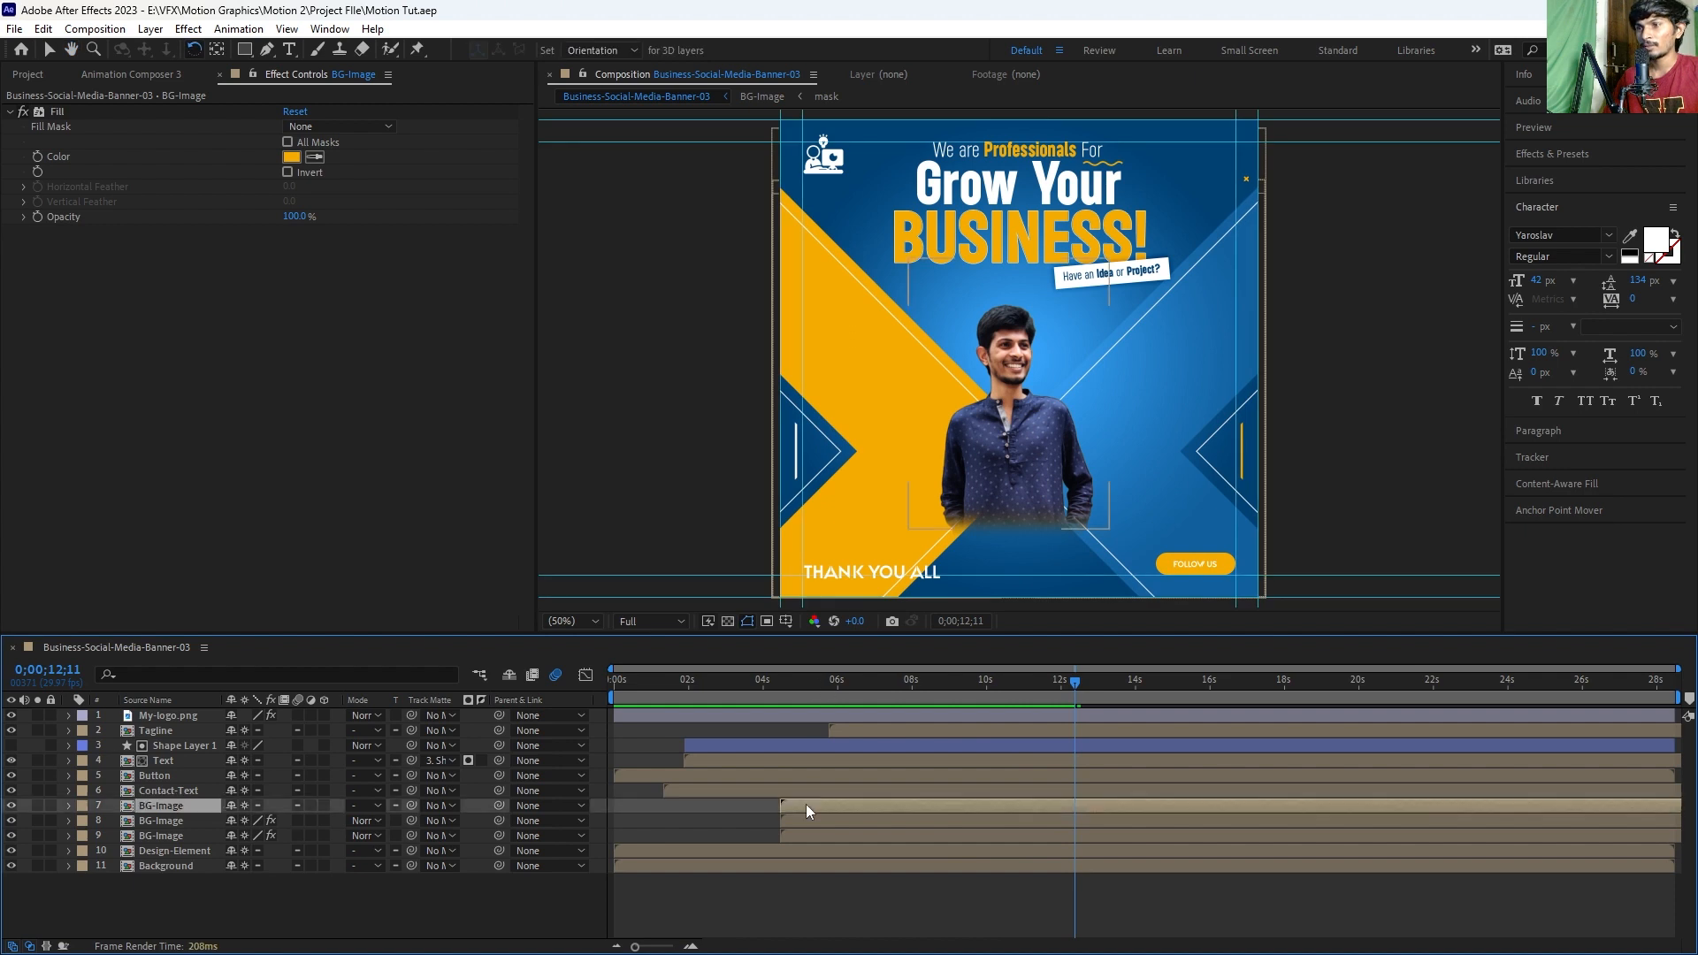
drag(1026, 376, 997, 500)
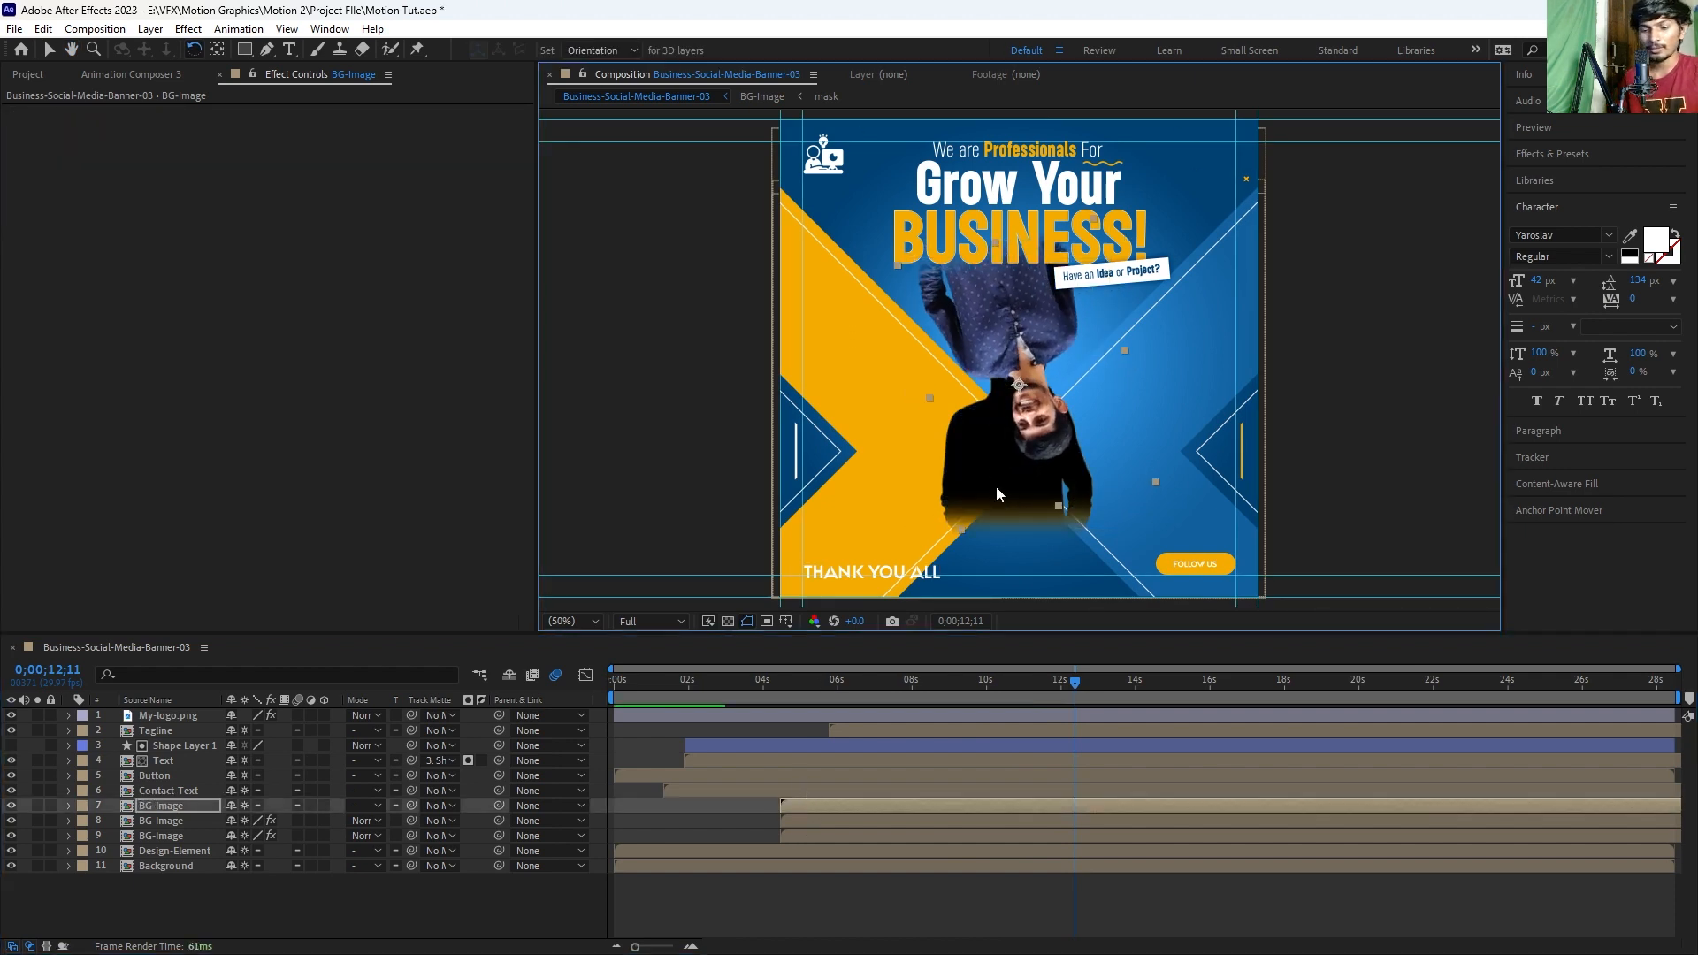
key(ctrl+z)
key(y)
drag(1015, 407, 1010, 469)
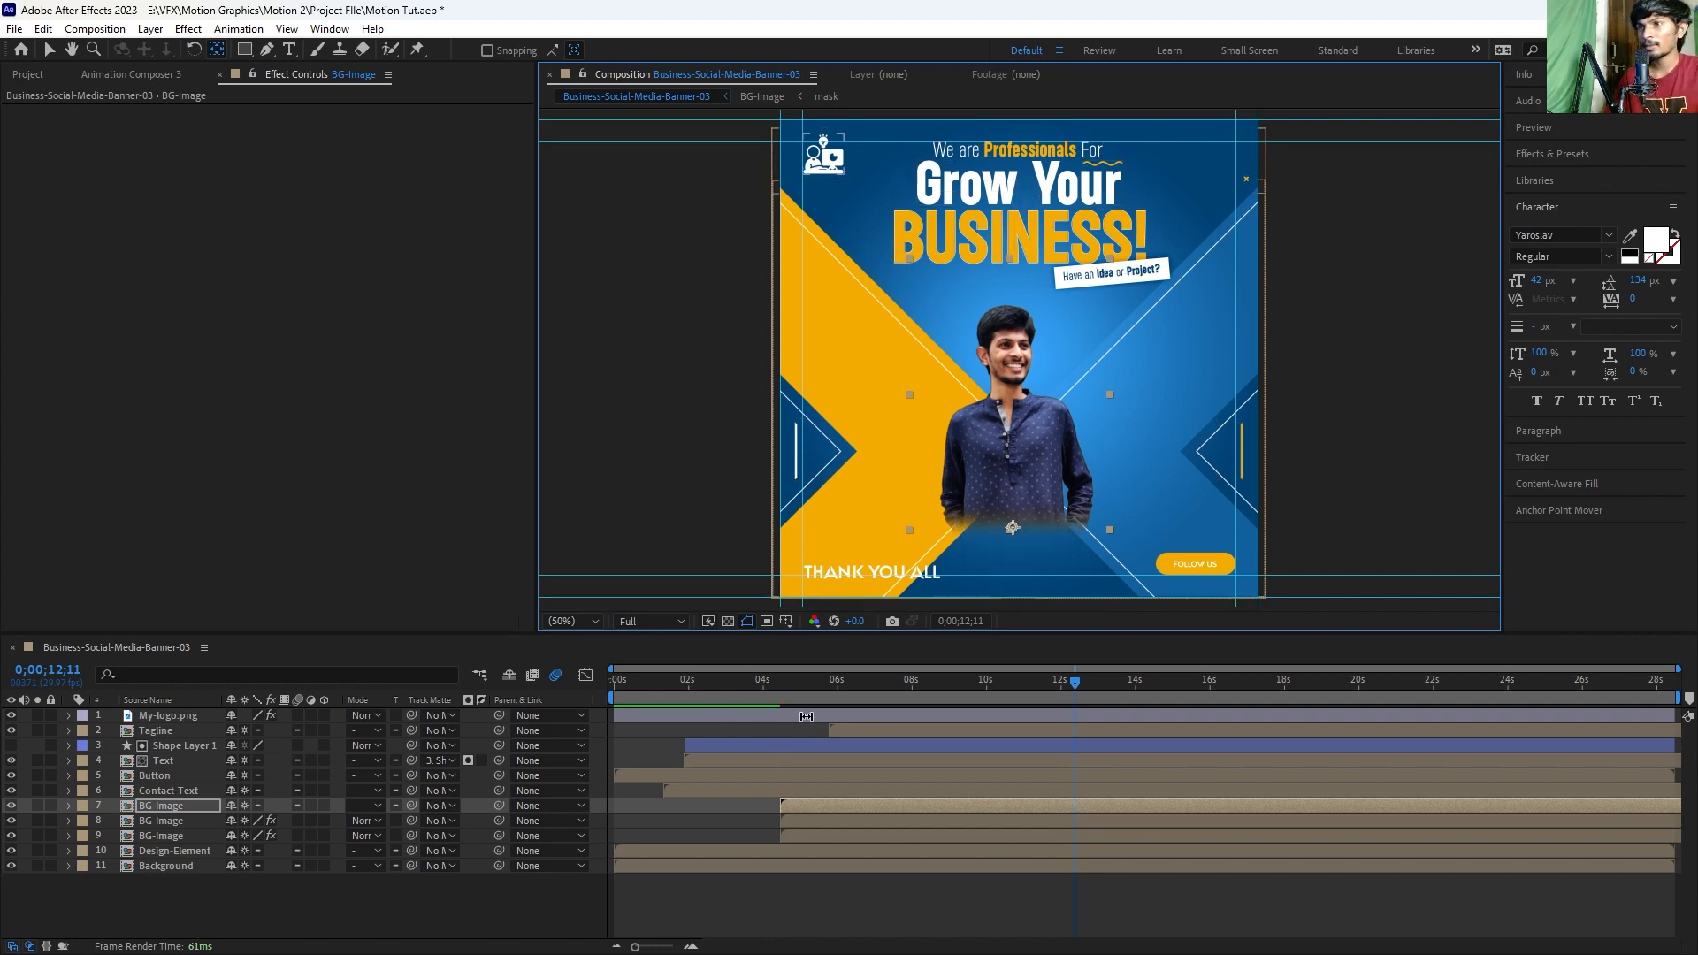
Step: Parent both filled BG-Image duplicates to the original BG-Image layer
drag(810, 683, 973, 682)
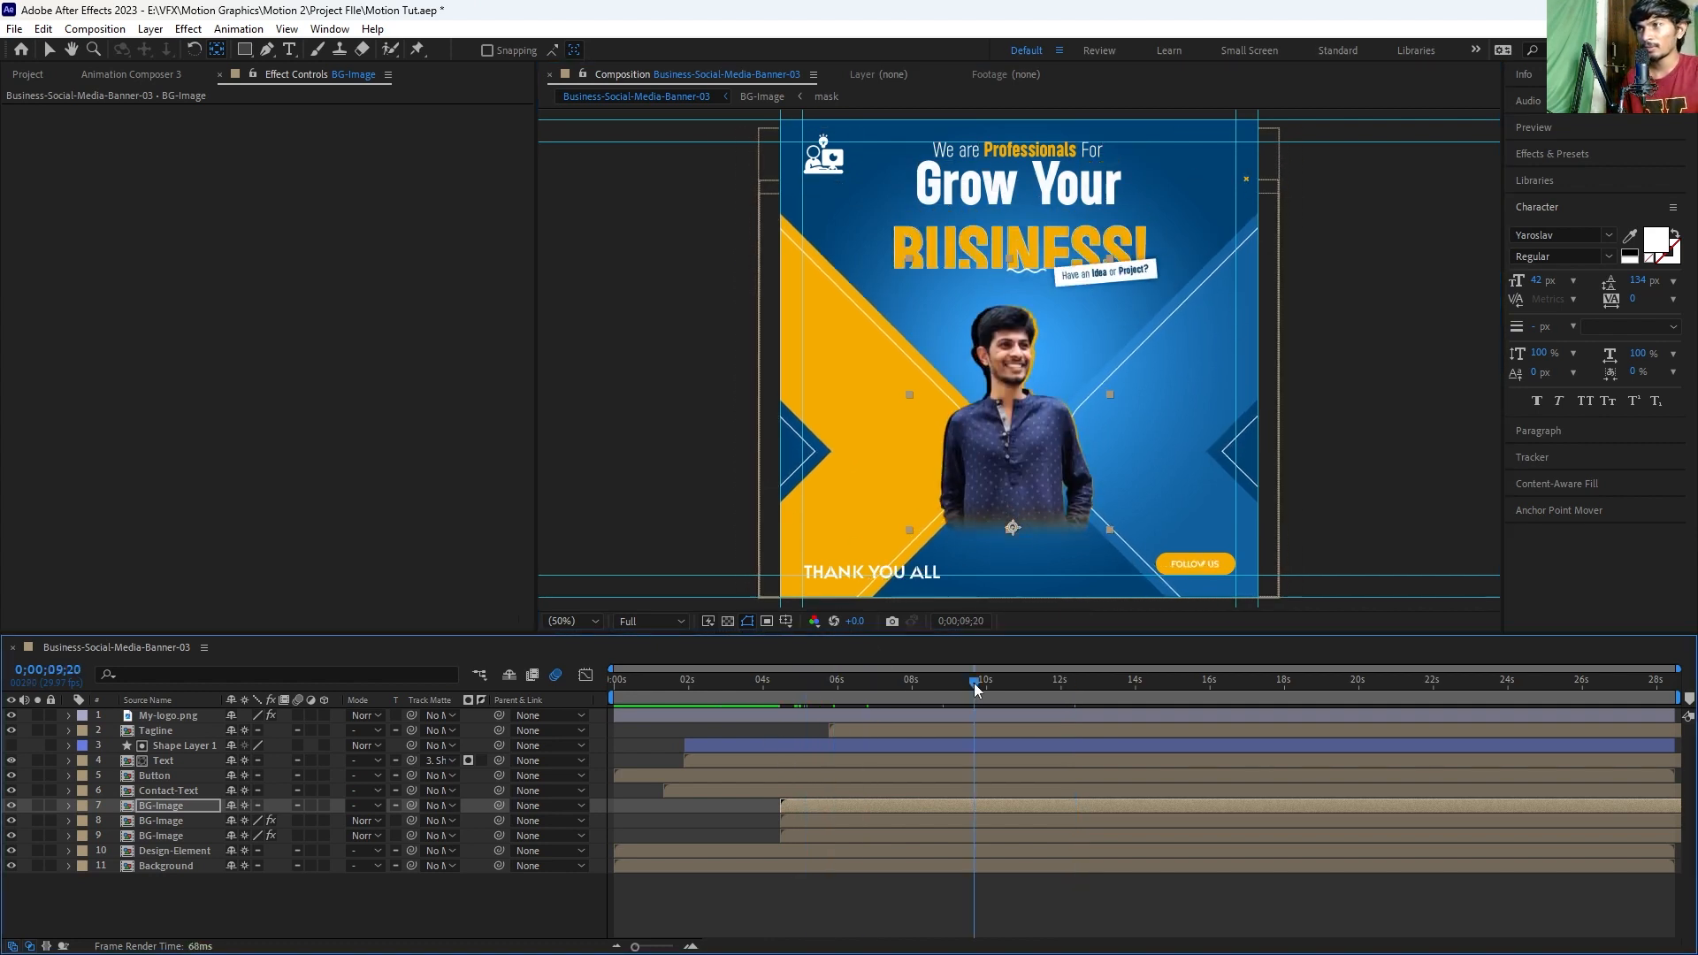
click(847, 820)
shift+click(603, 837)
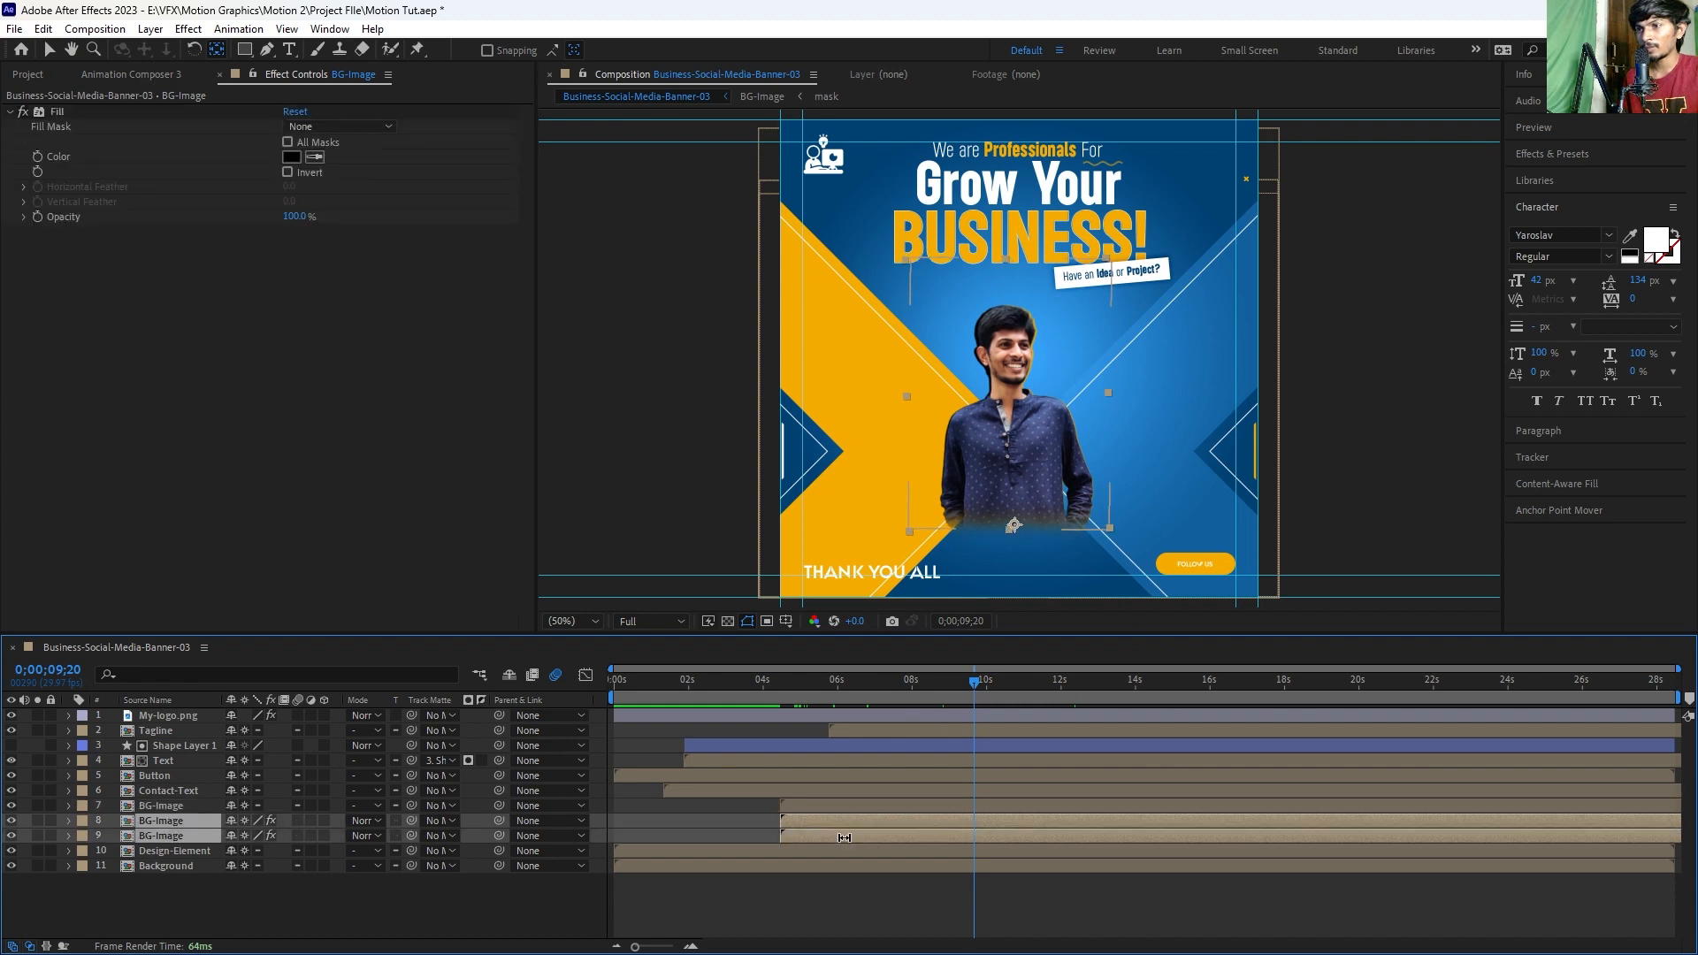
drag(499, 821, 474, 808)
Step: Keyframe the original BG-Image layer's Scale at 89% at its in point, 0;00;04;14, and 99% at 0;00;12;20
click(827, 802)
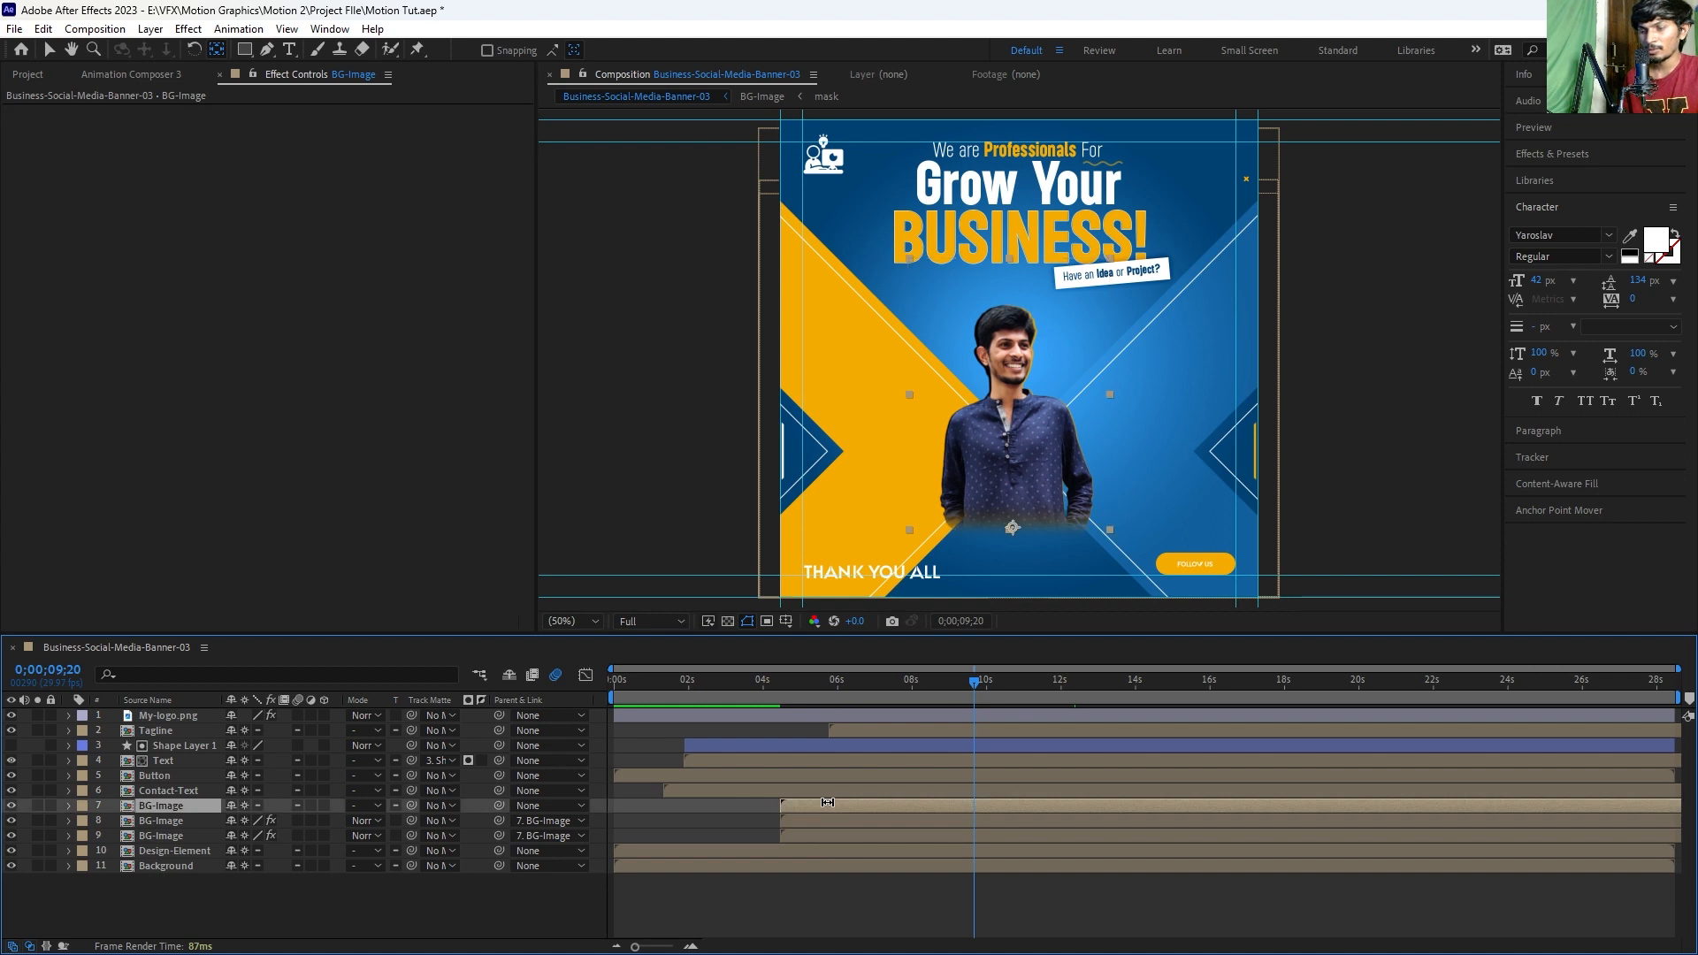
key(i)
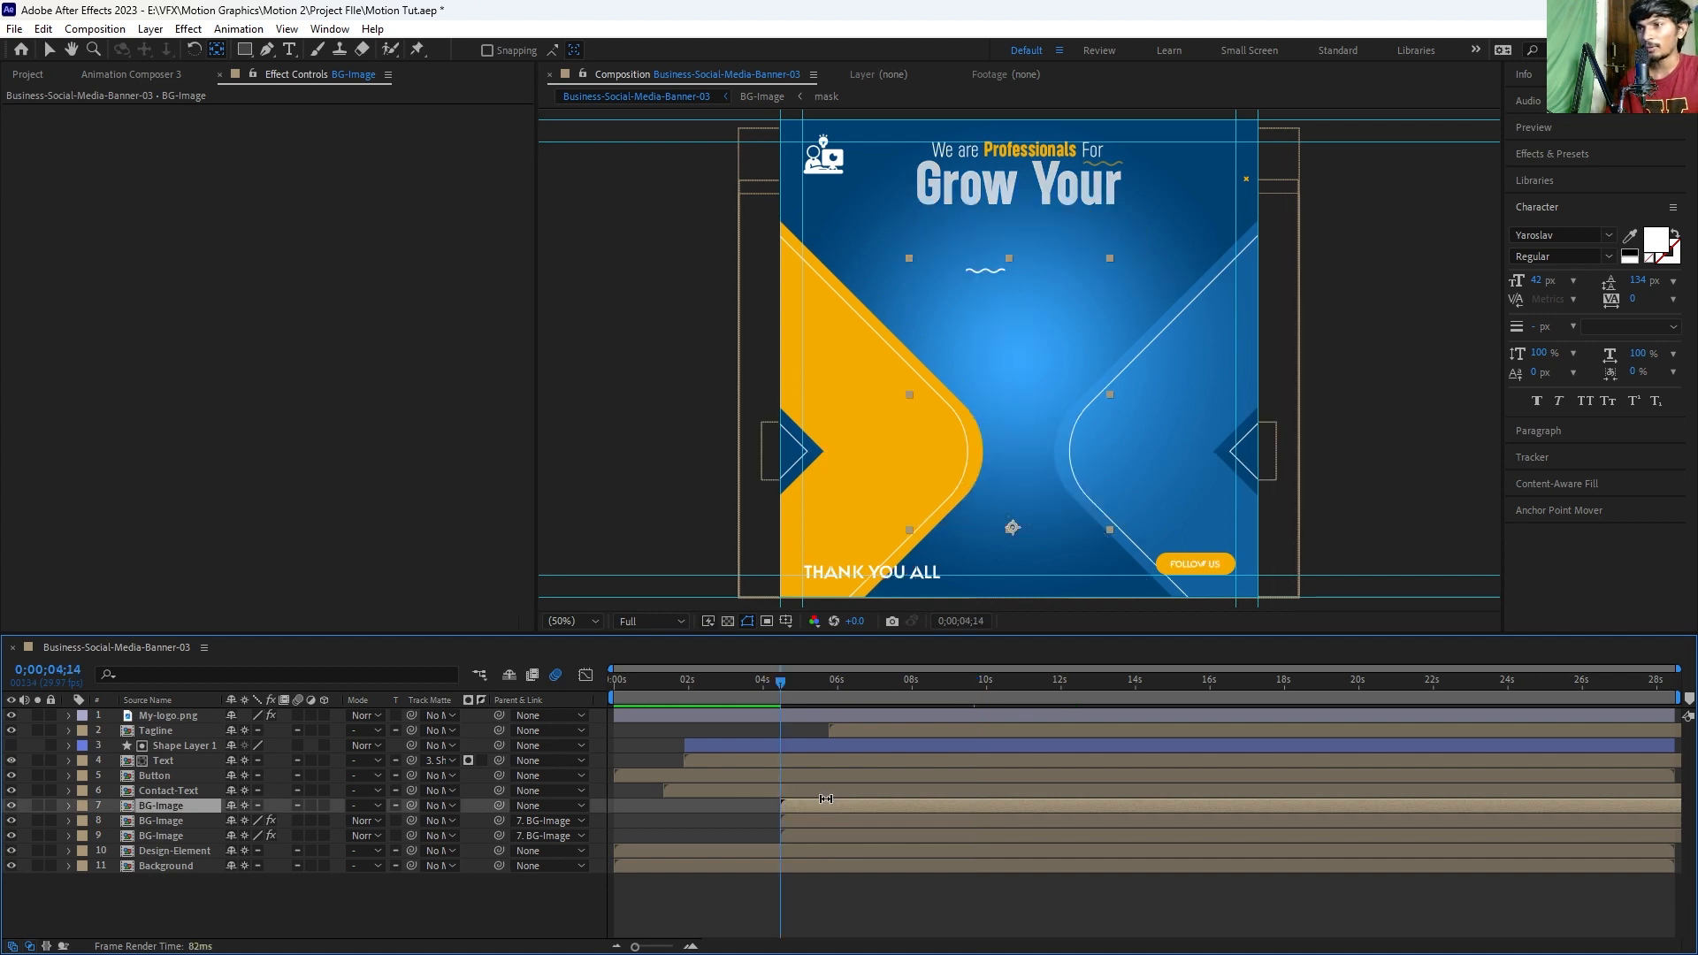
key(s)
click(113, 821)
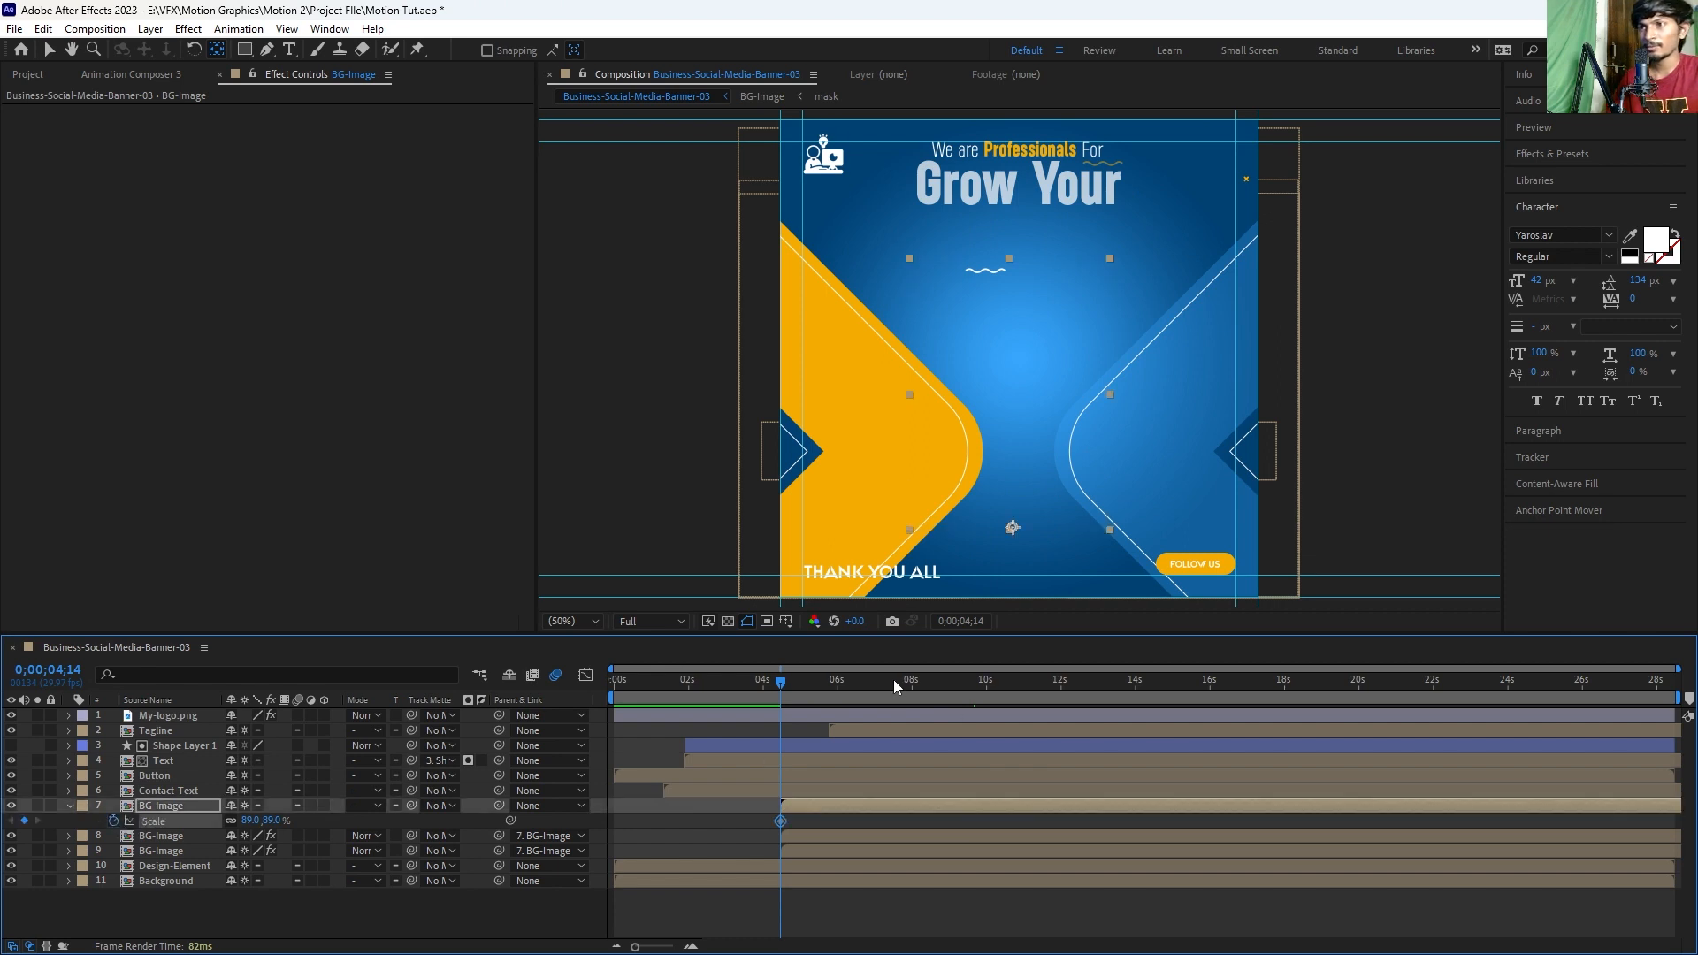
drag(826, 685, 1086, 703)
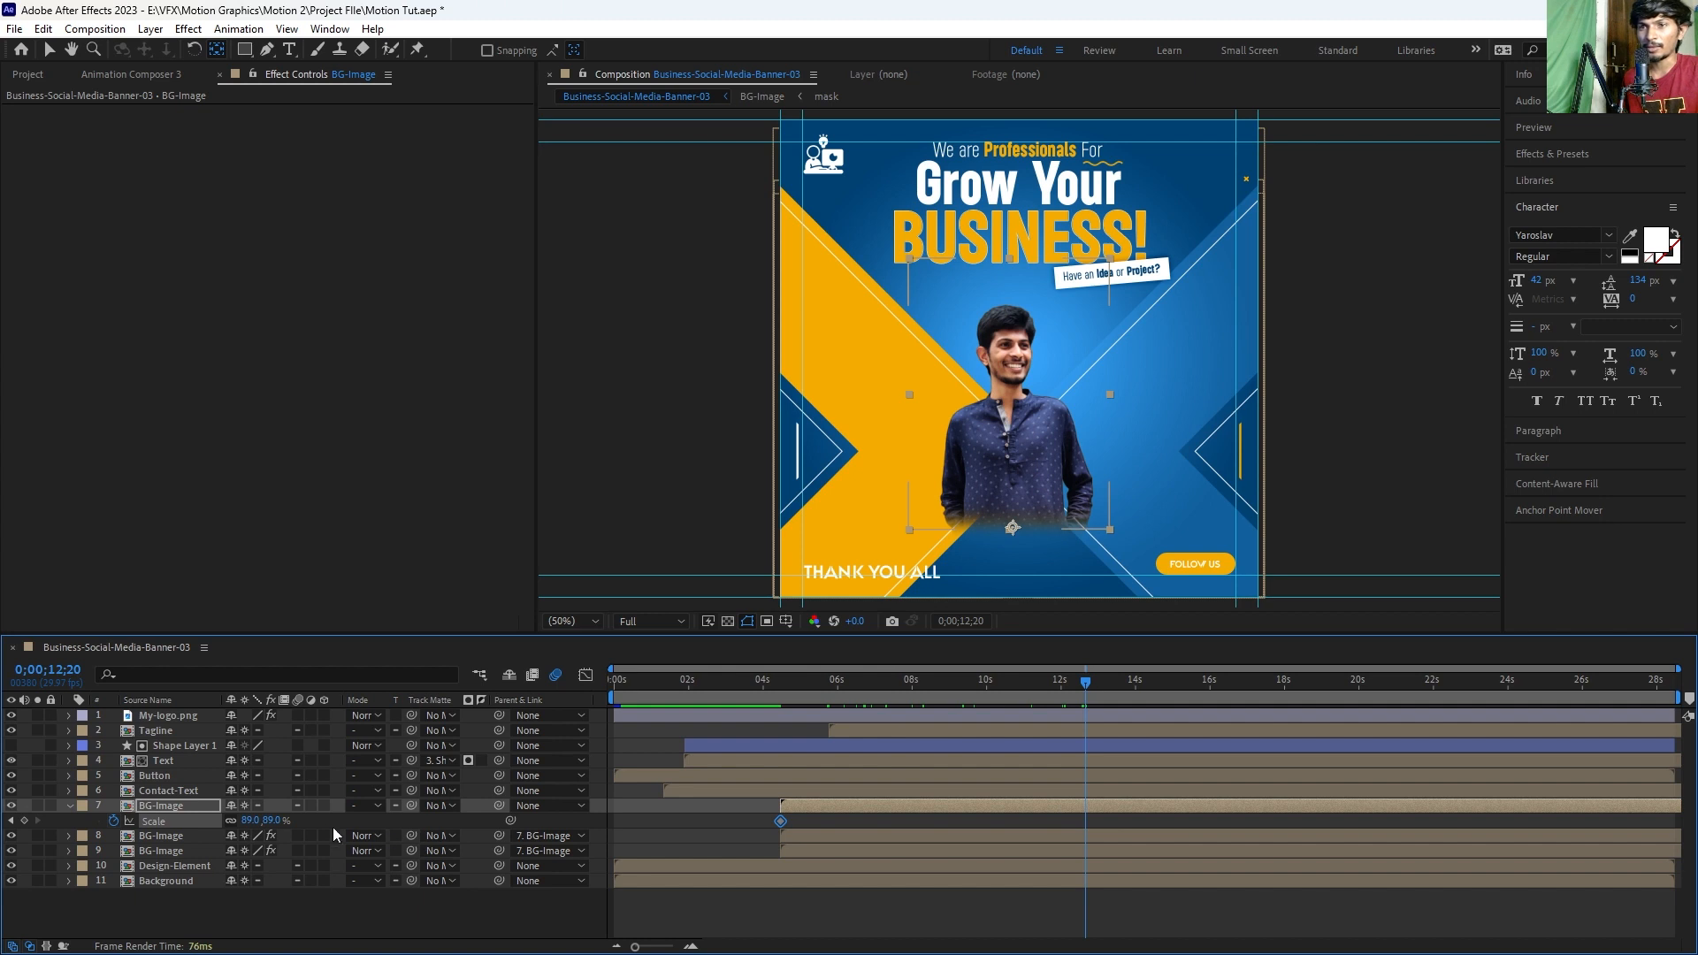
drag(271, 820, 282, 821)
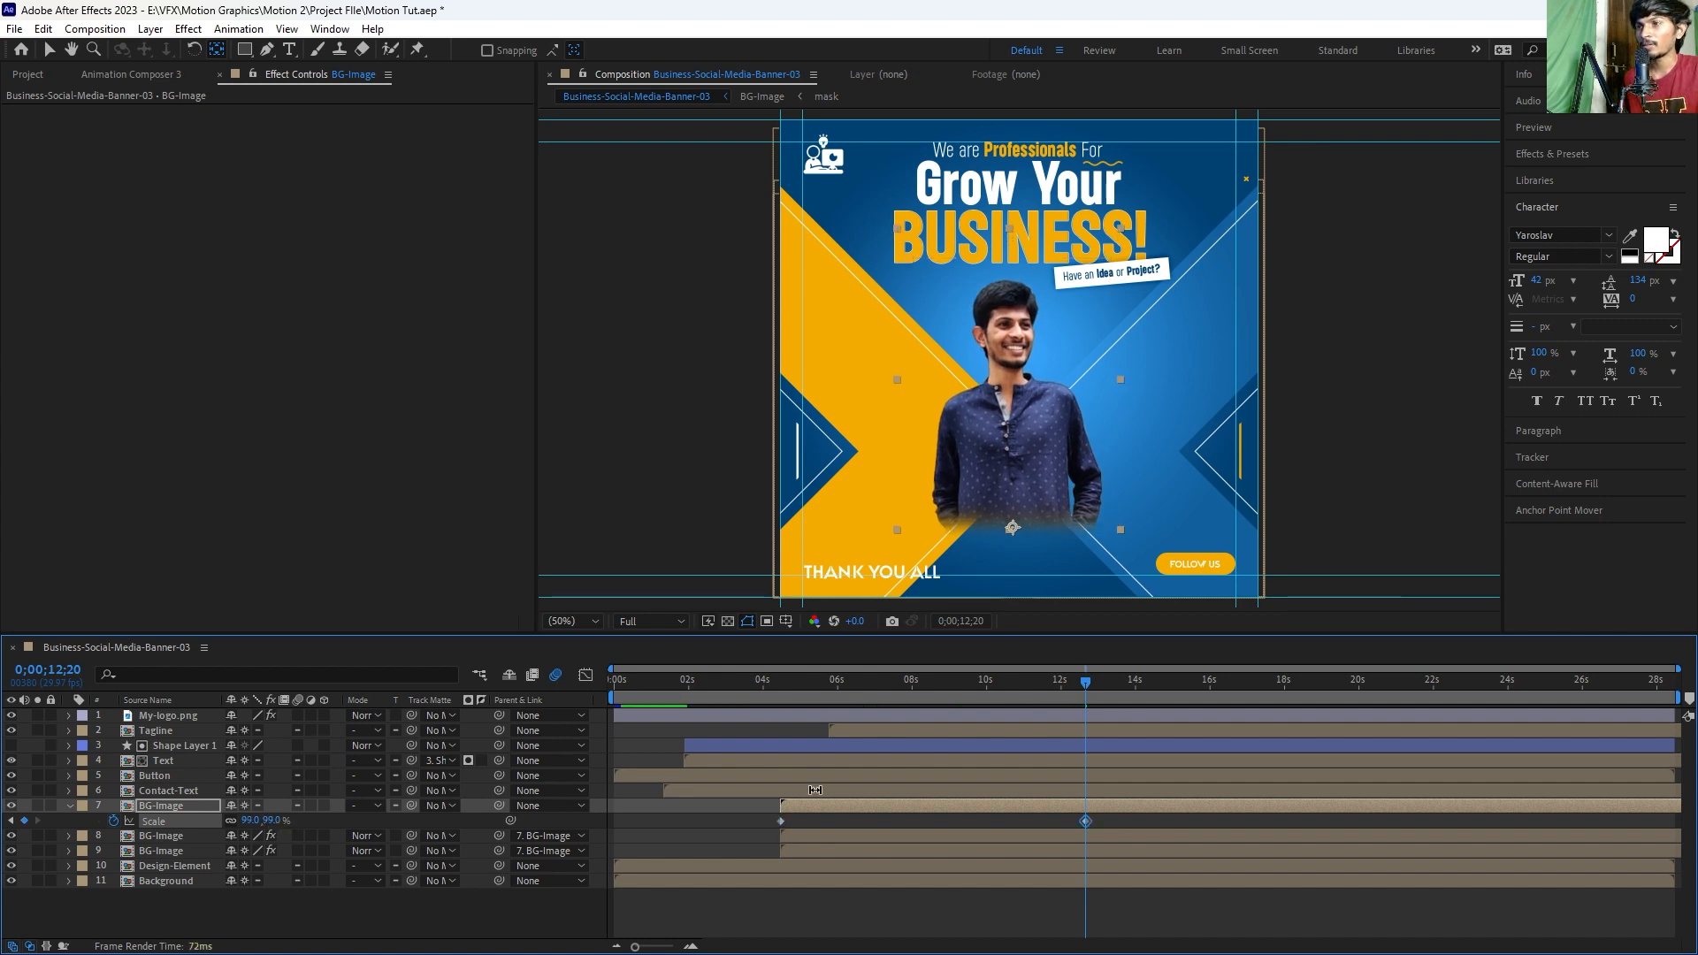
Step: End the work area at 0;00;16;01 and preview the finished banner animation from the start
drag(862, 687, 1212, 712)
key(n)
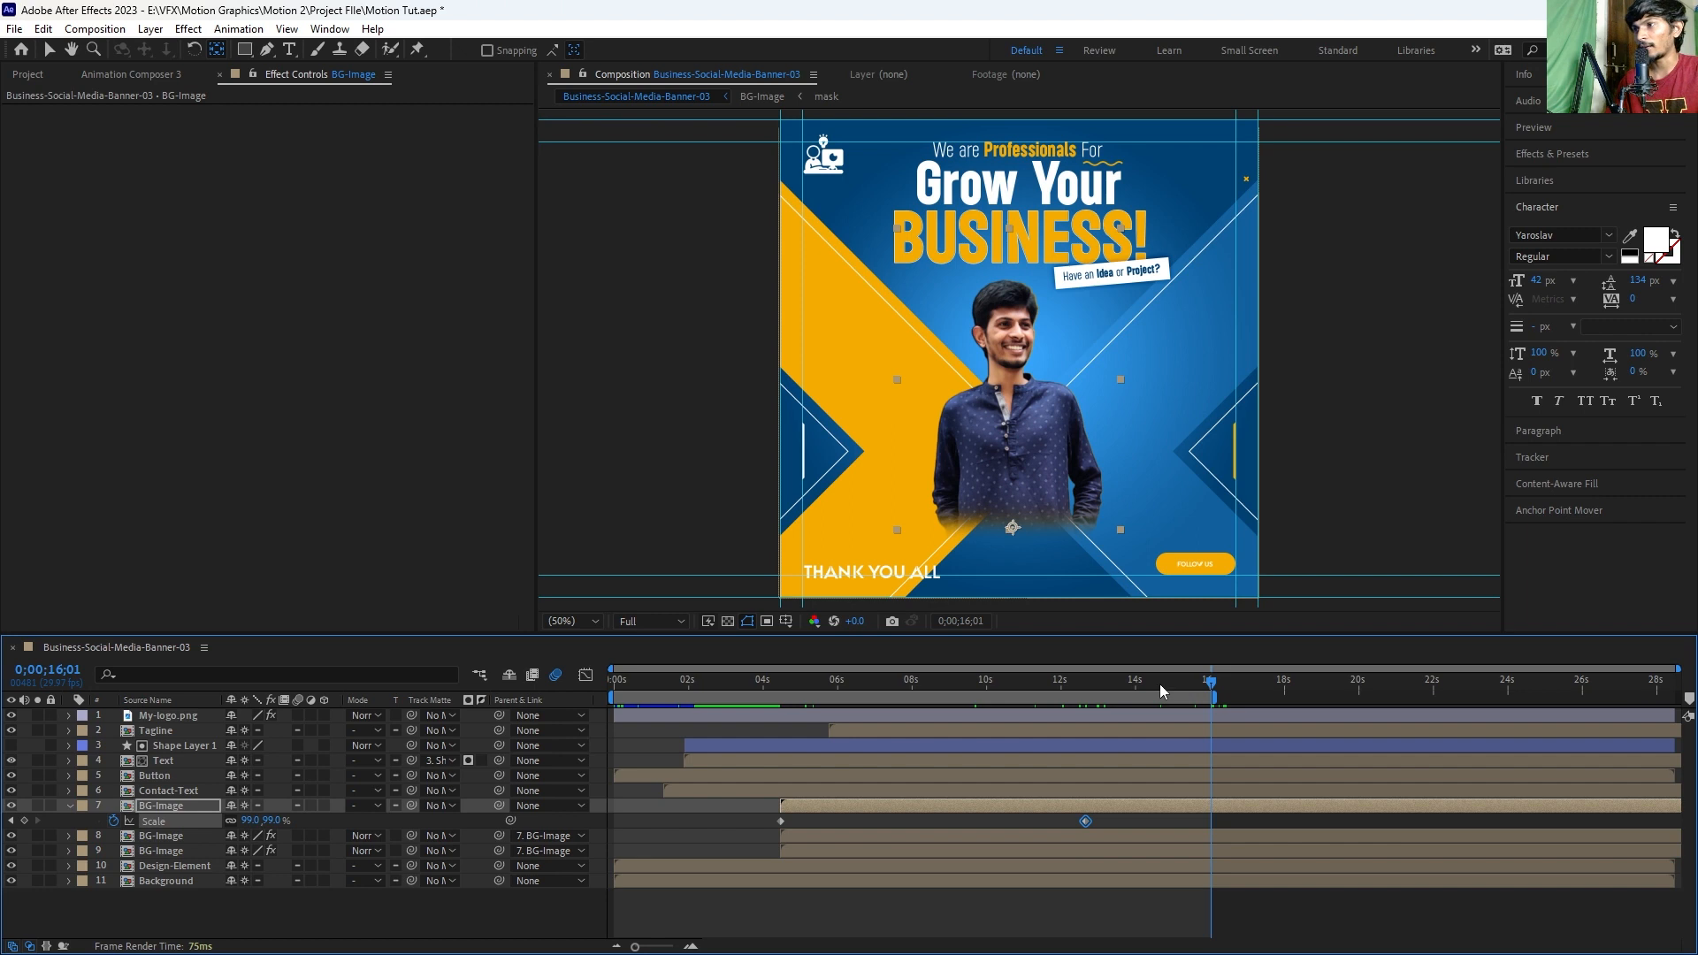
key(Home)
key(space)
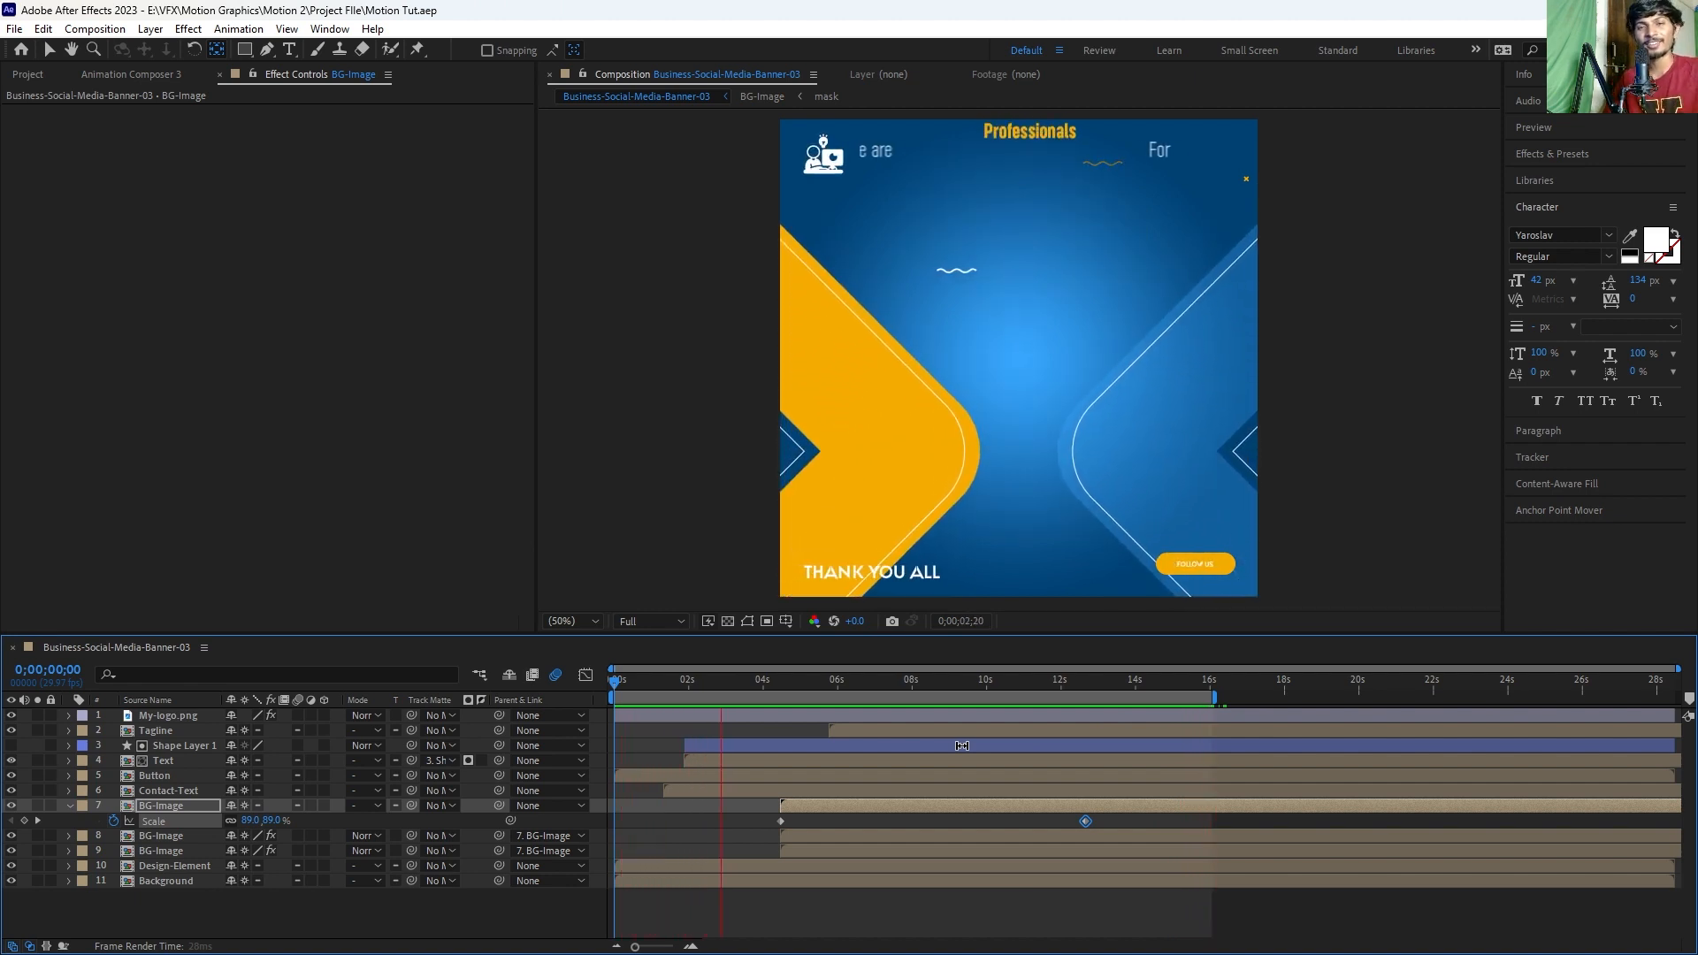
Step: Try the Tritone effect on the BG layer inside the Background composition, and remove it again
key(space)
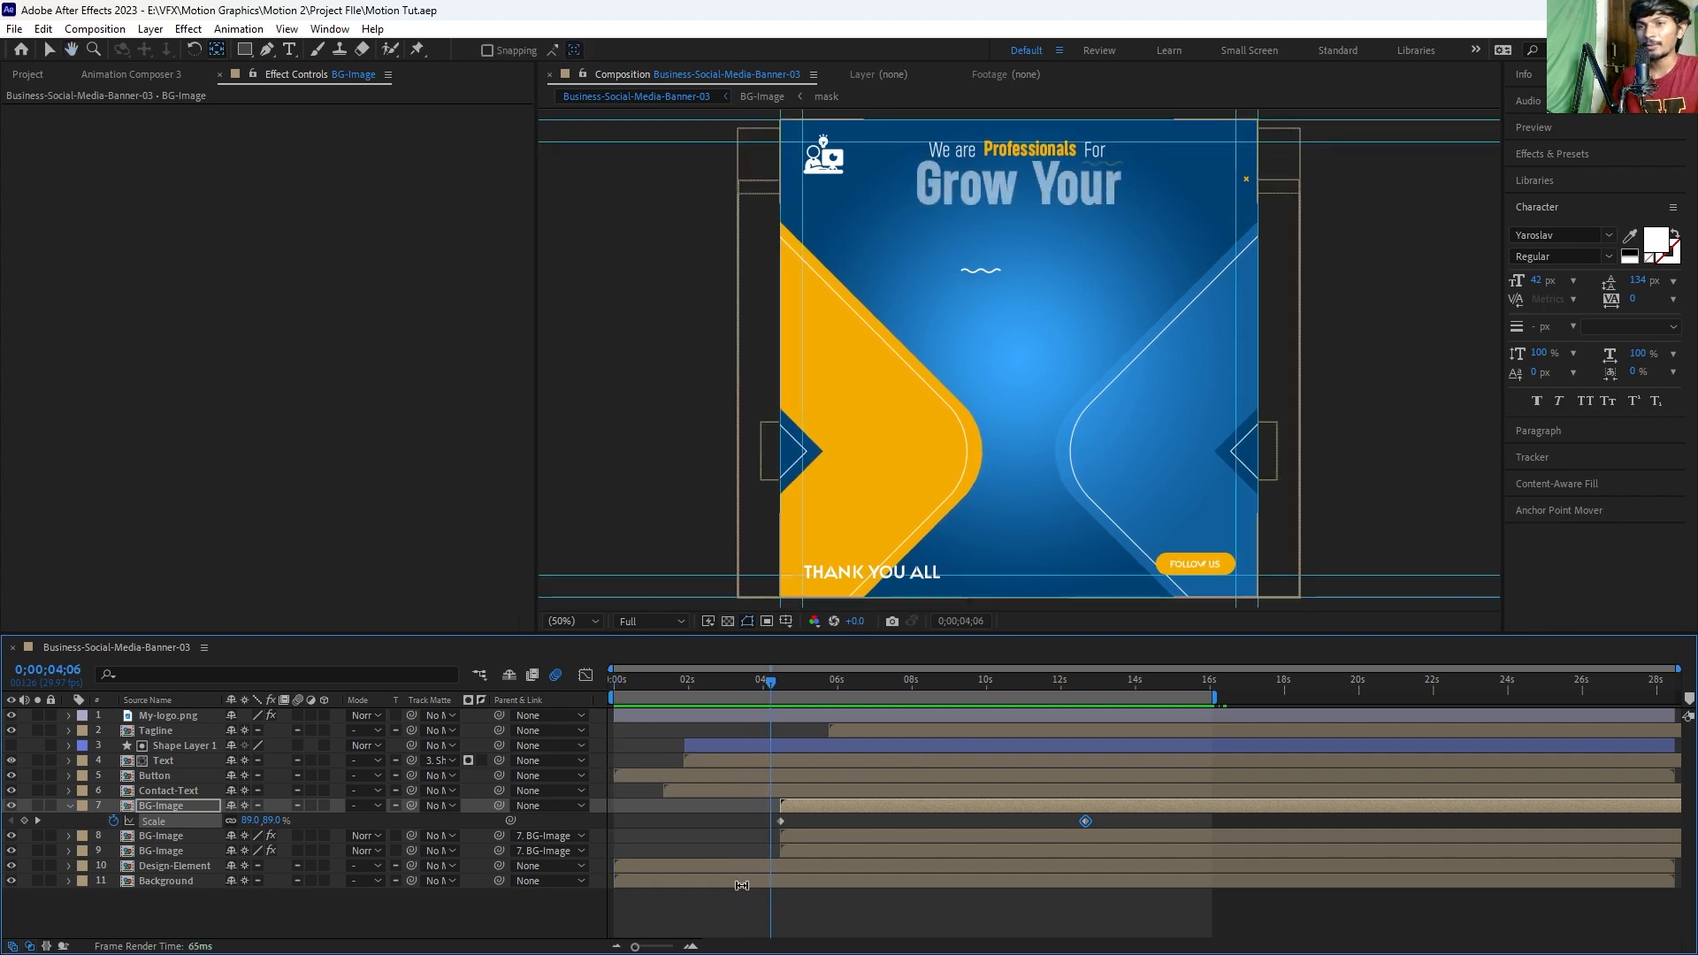
click(69, 879)
double_click(164, 880)
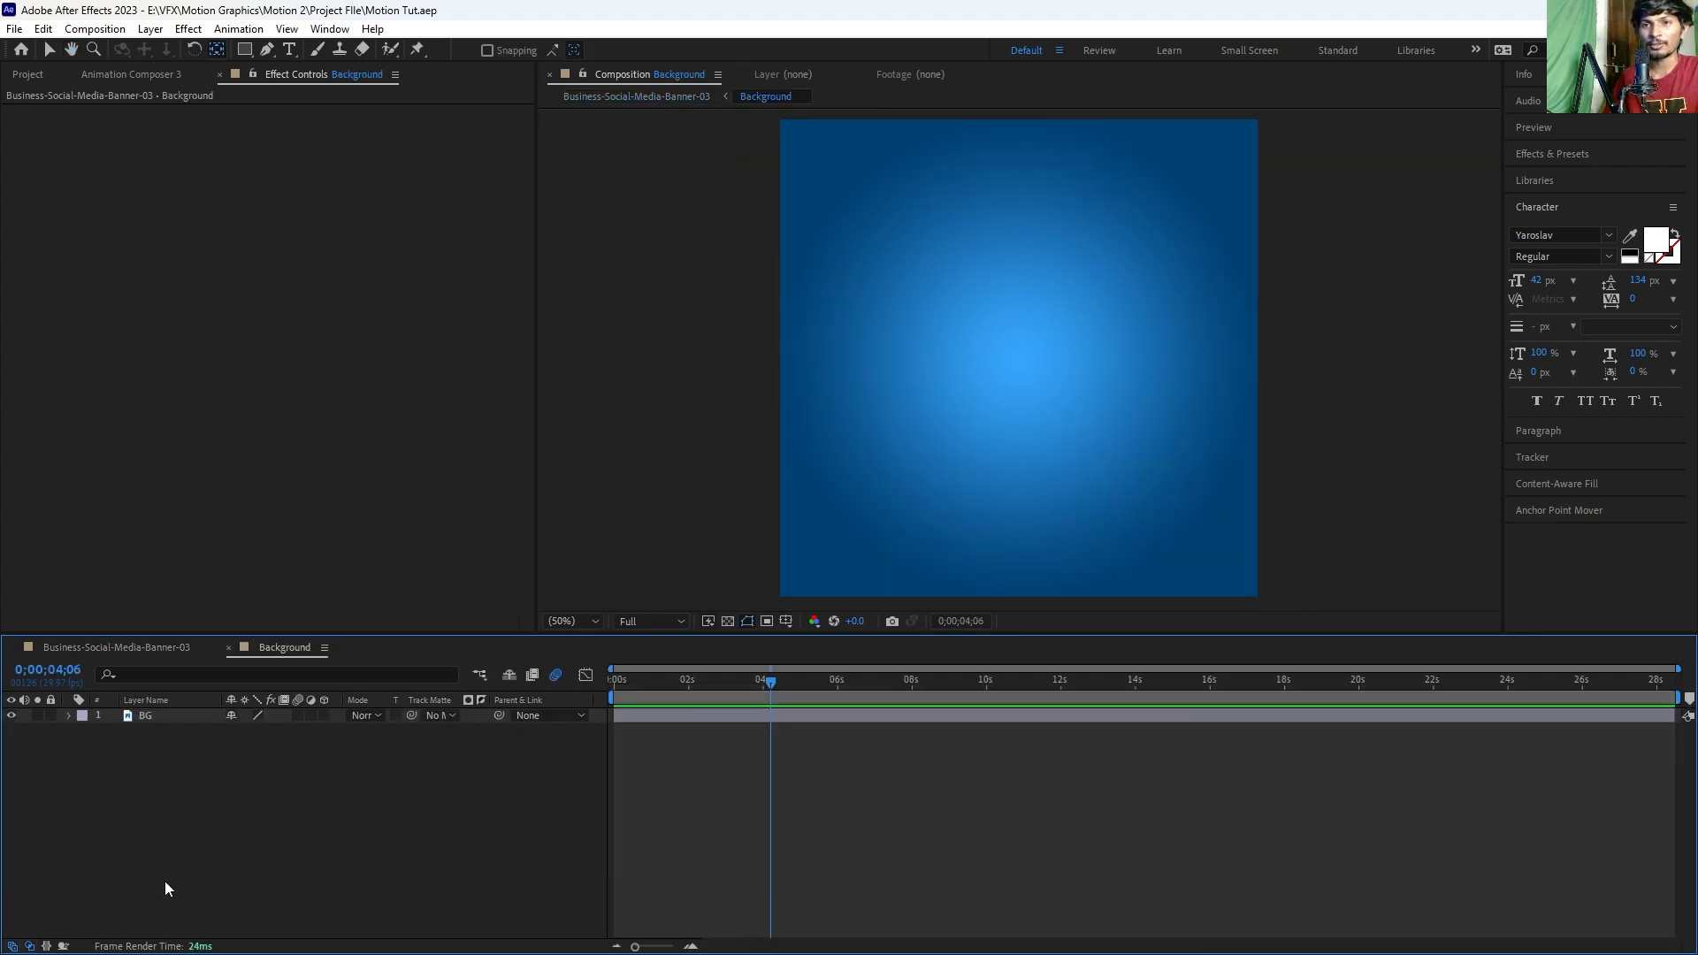
click(164, 712)
click(123, 301)
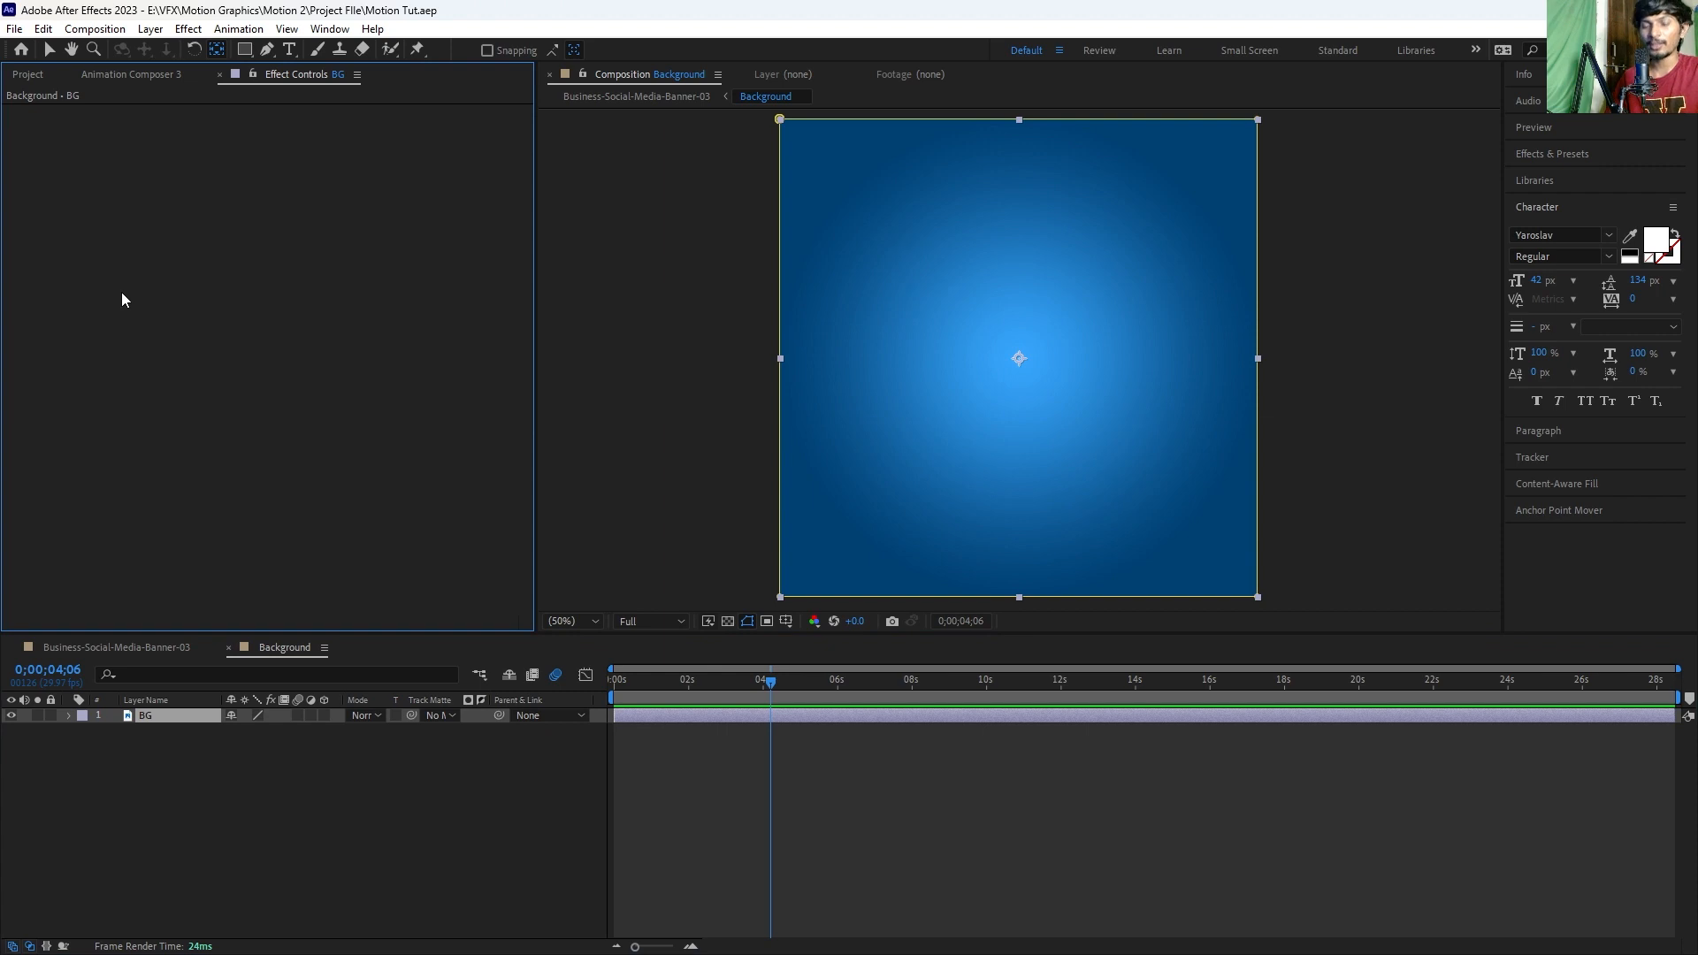
key(ctrl+space)
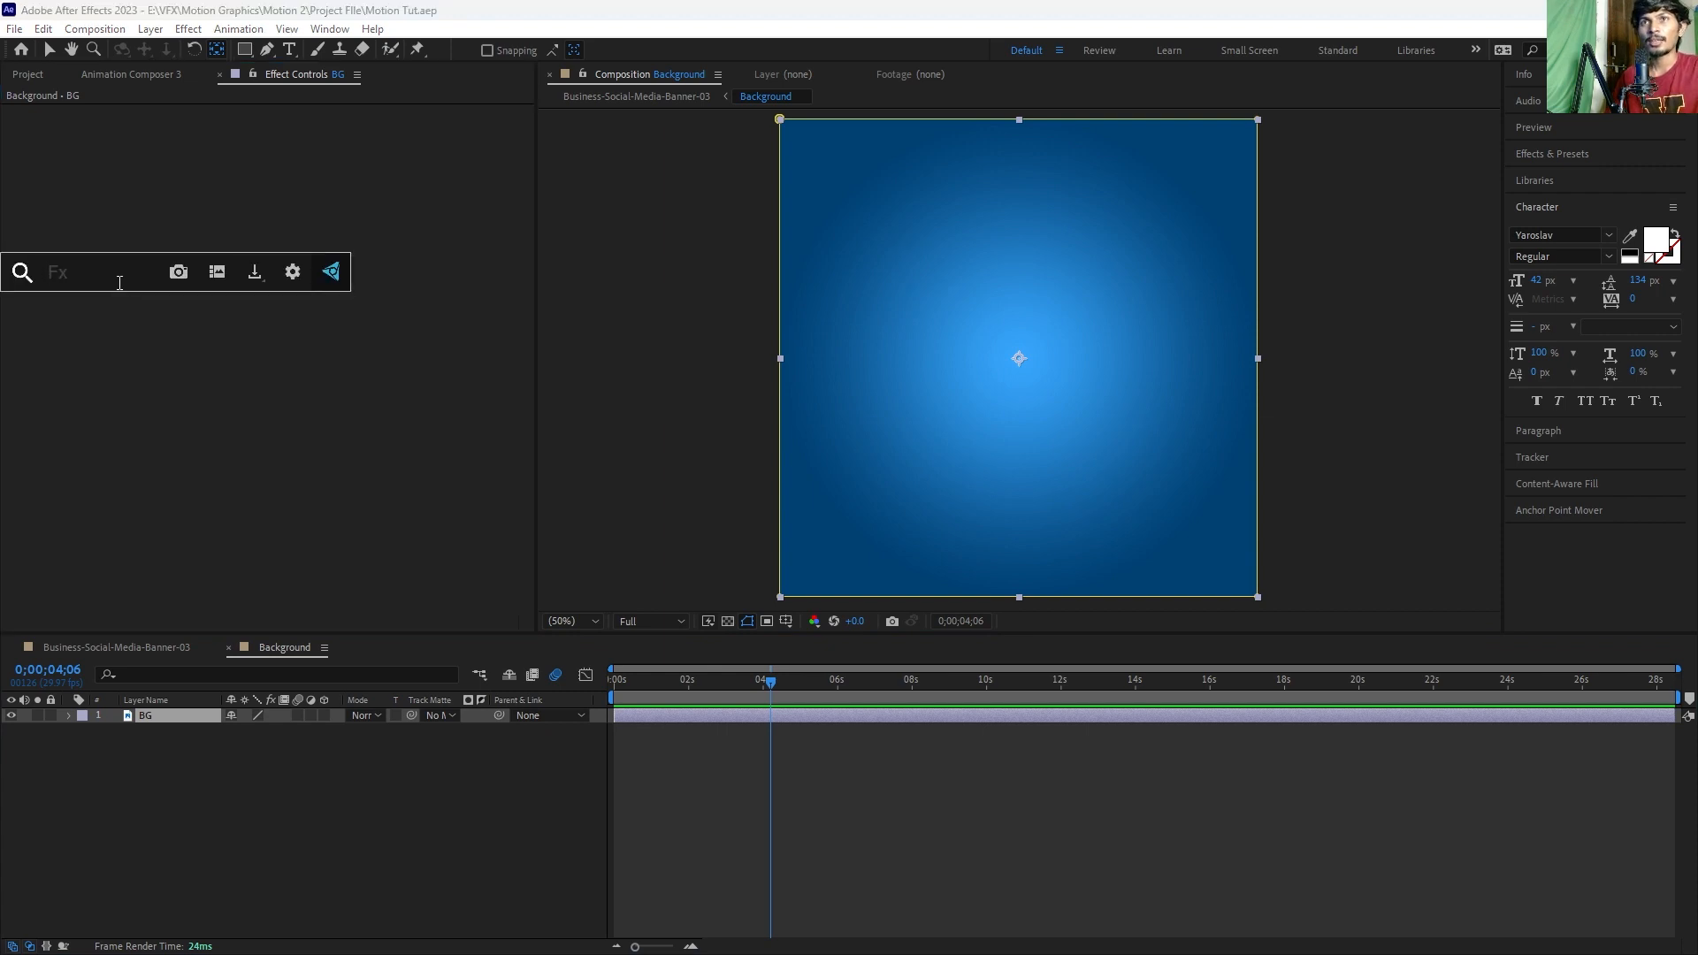
text(tri)
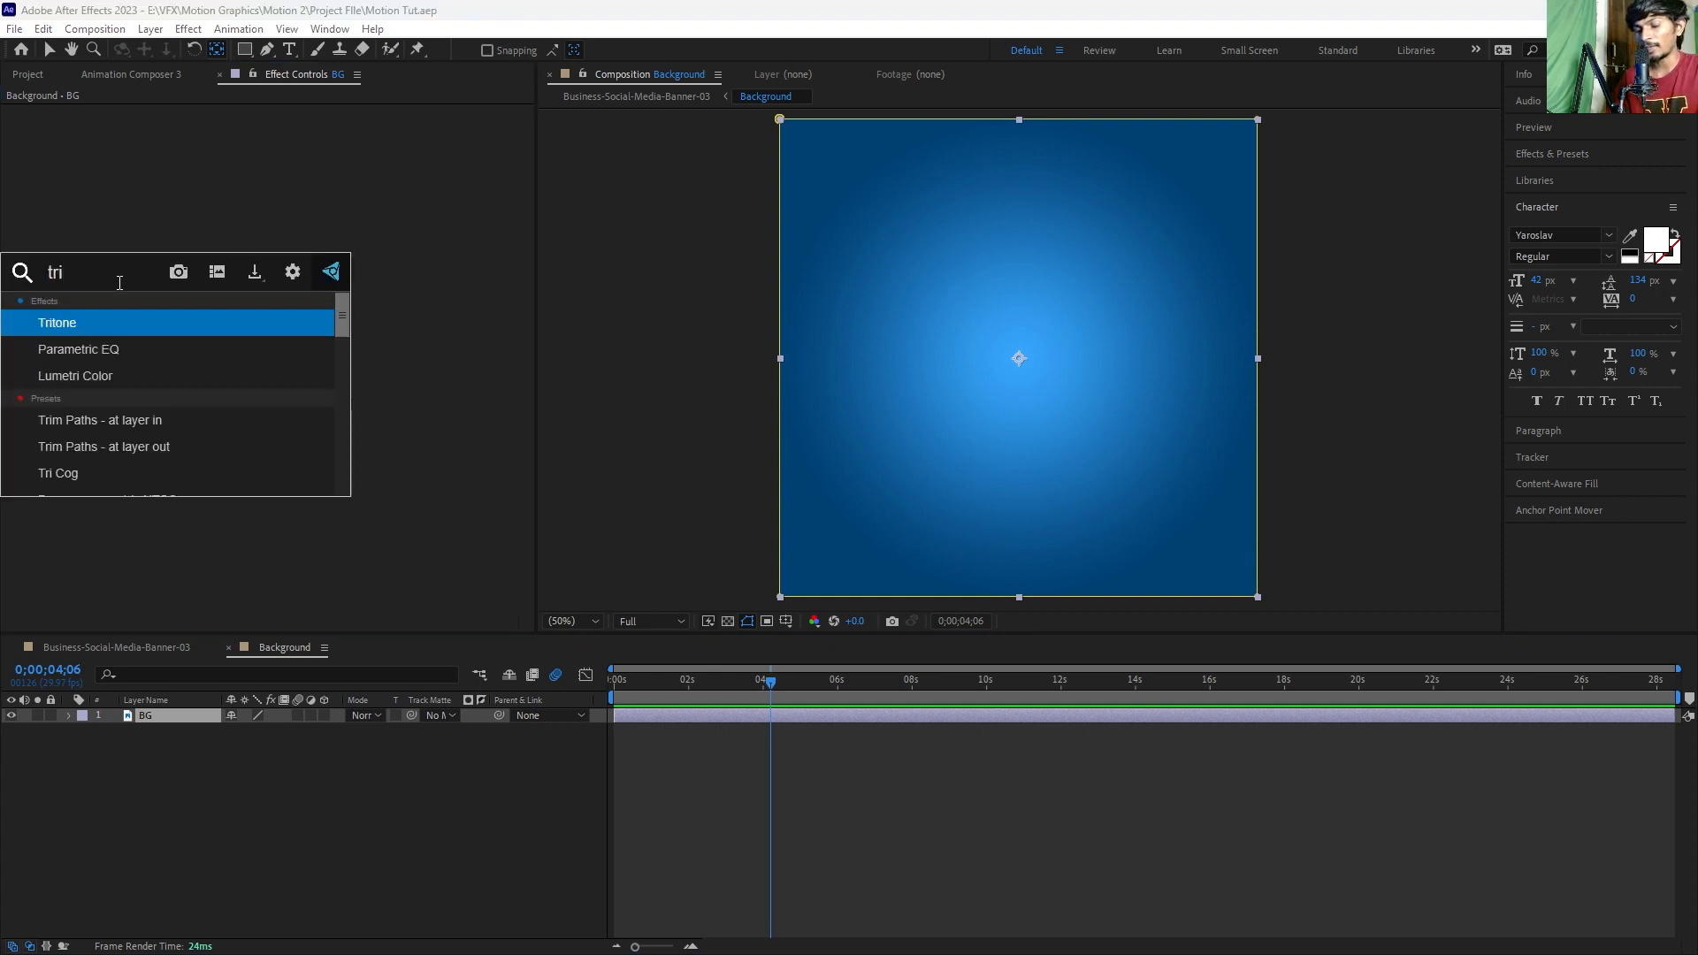
text(to)
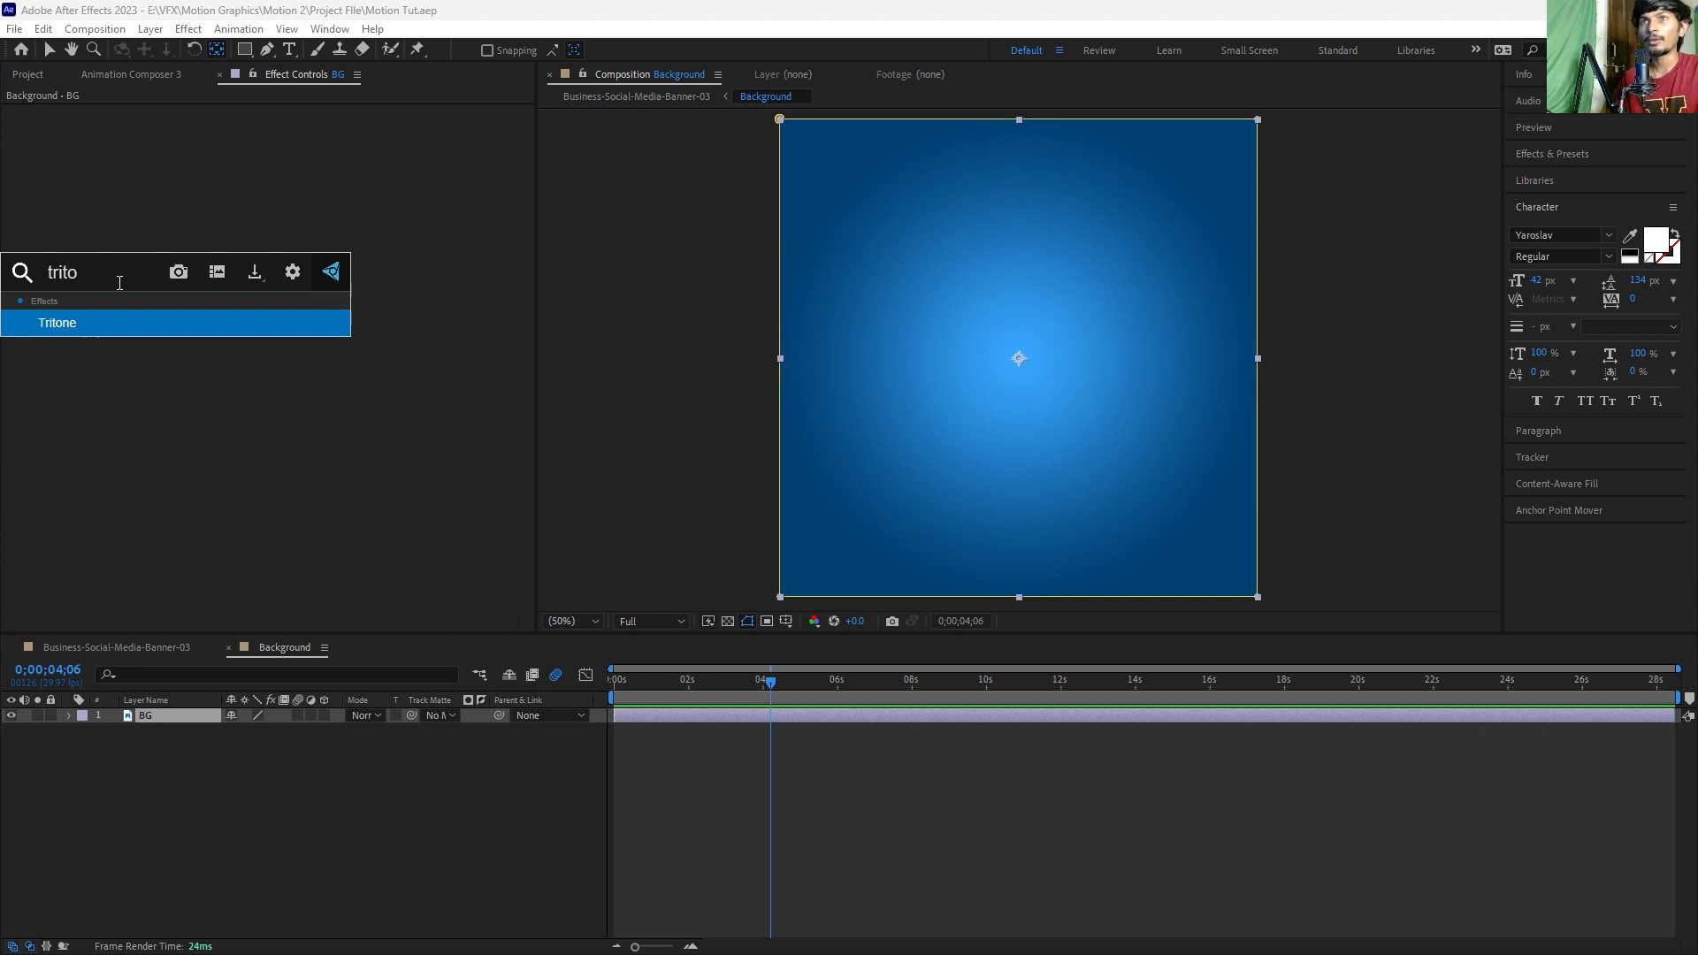
click(119, 327)
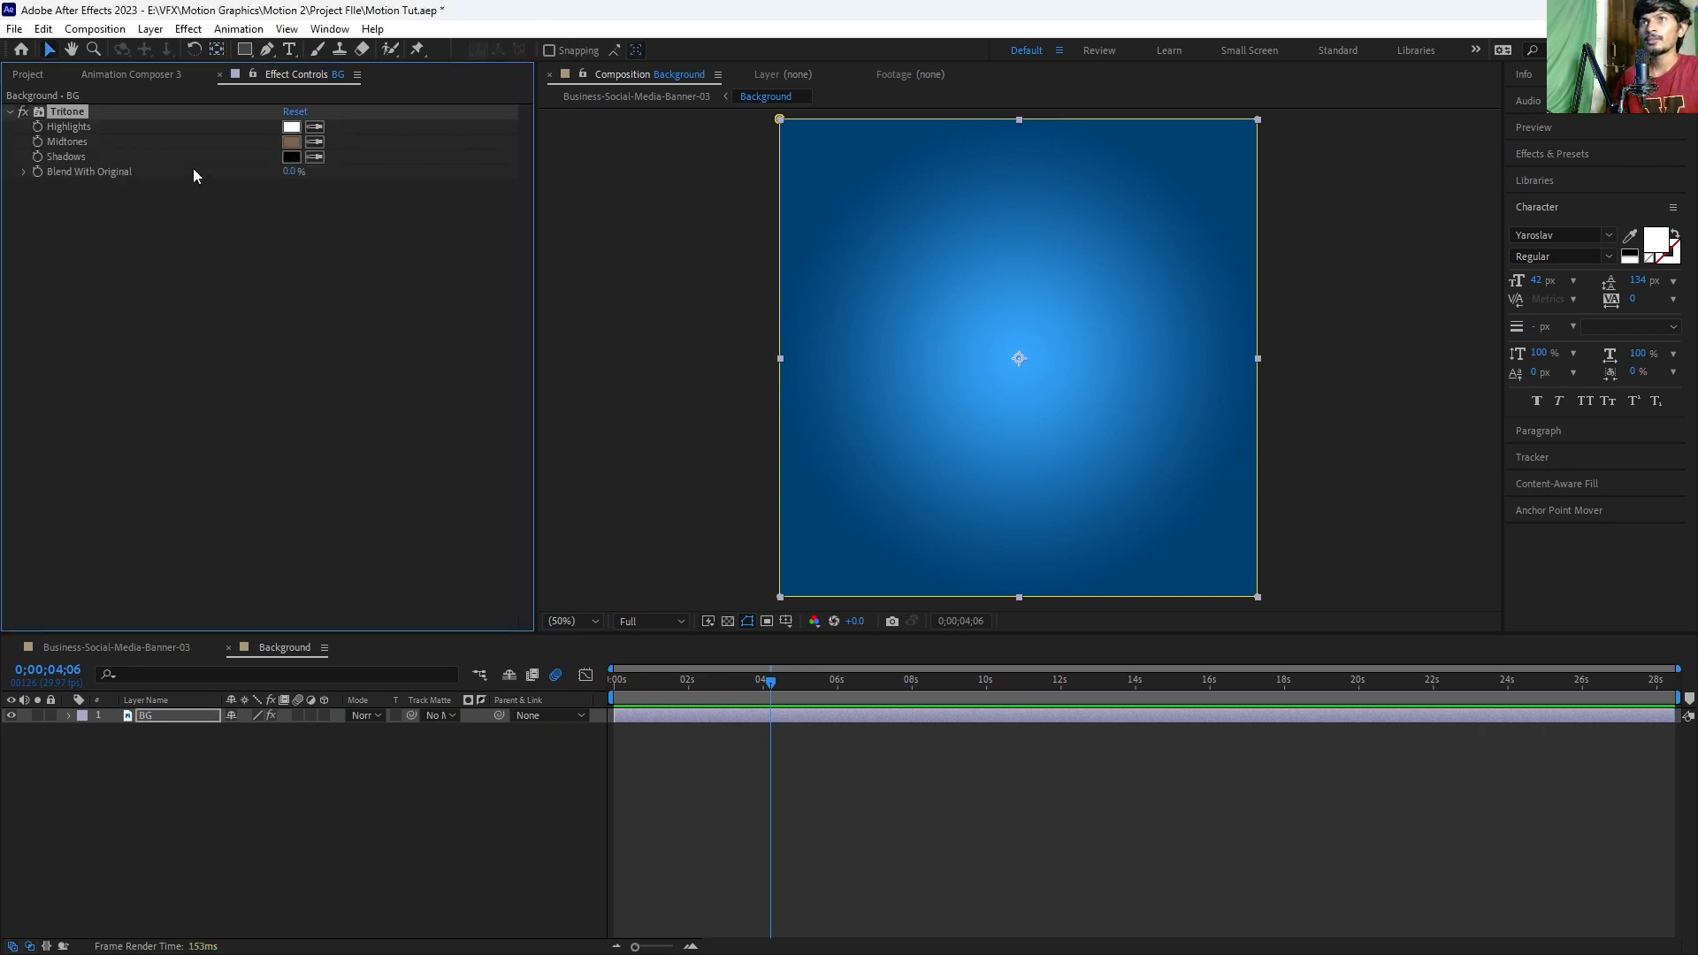
click(156, 714)
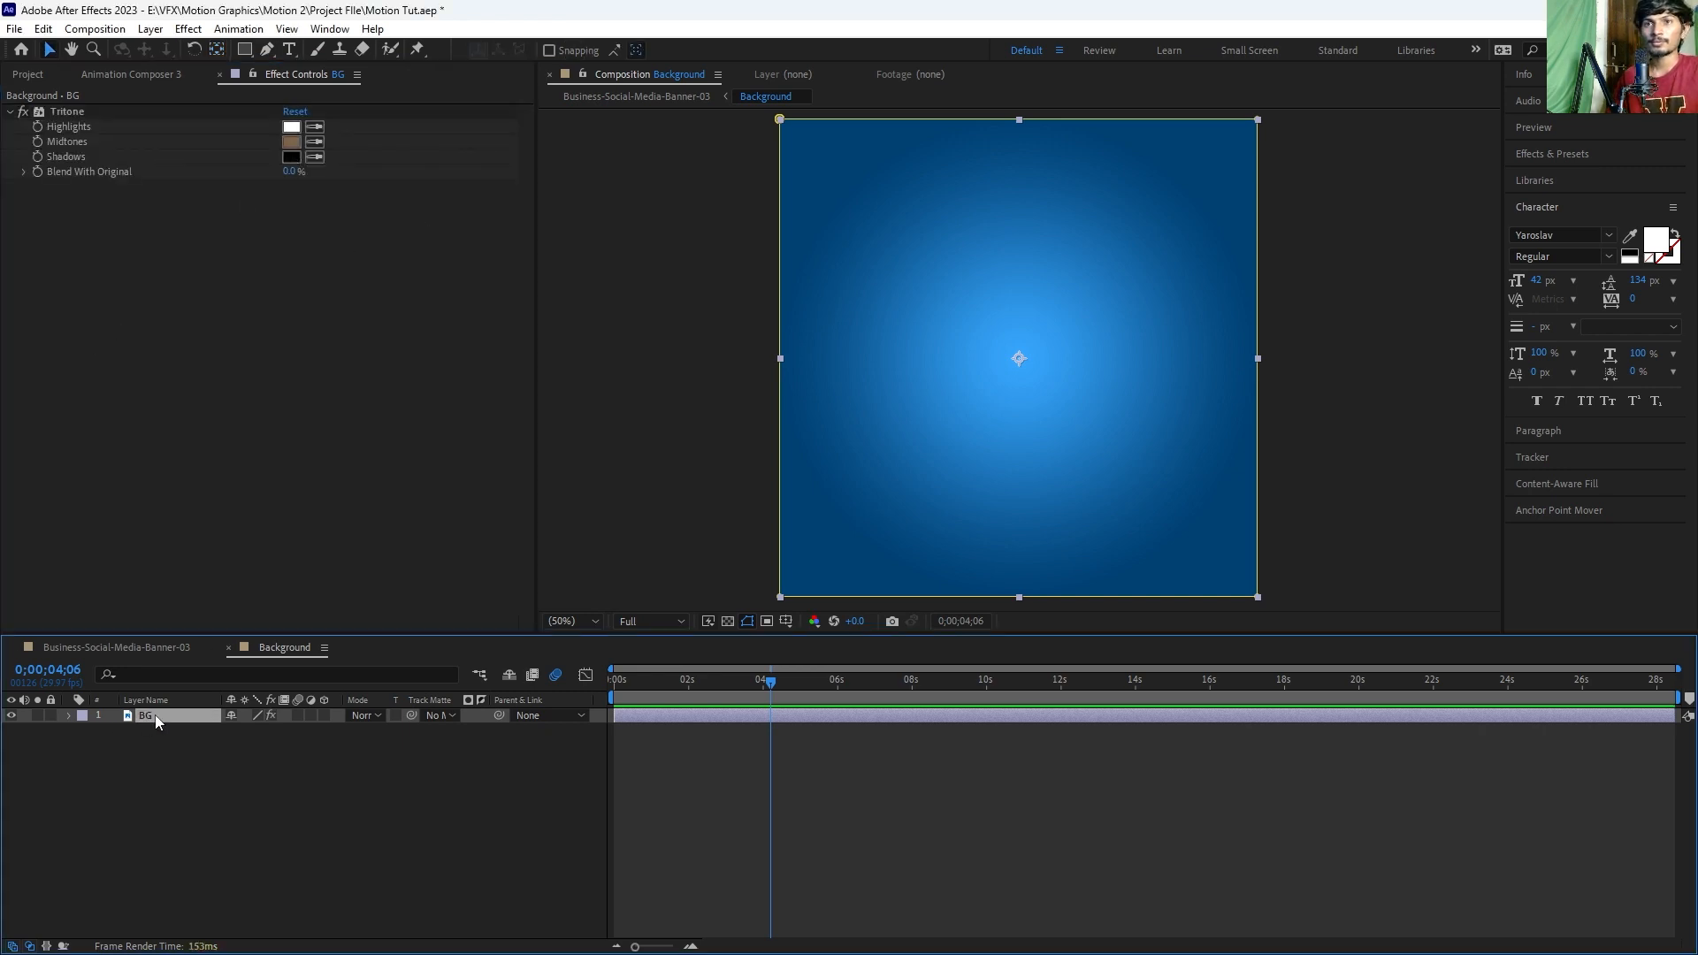
click(72, 111)
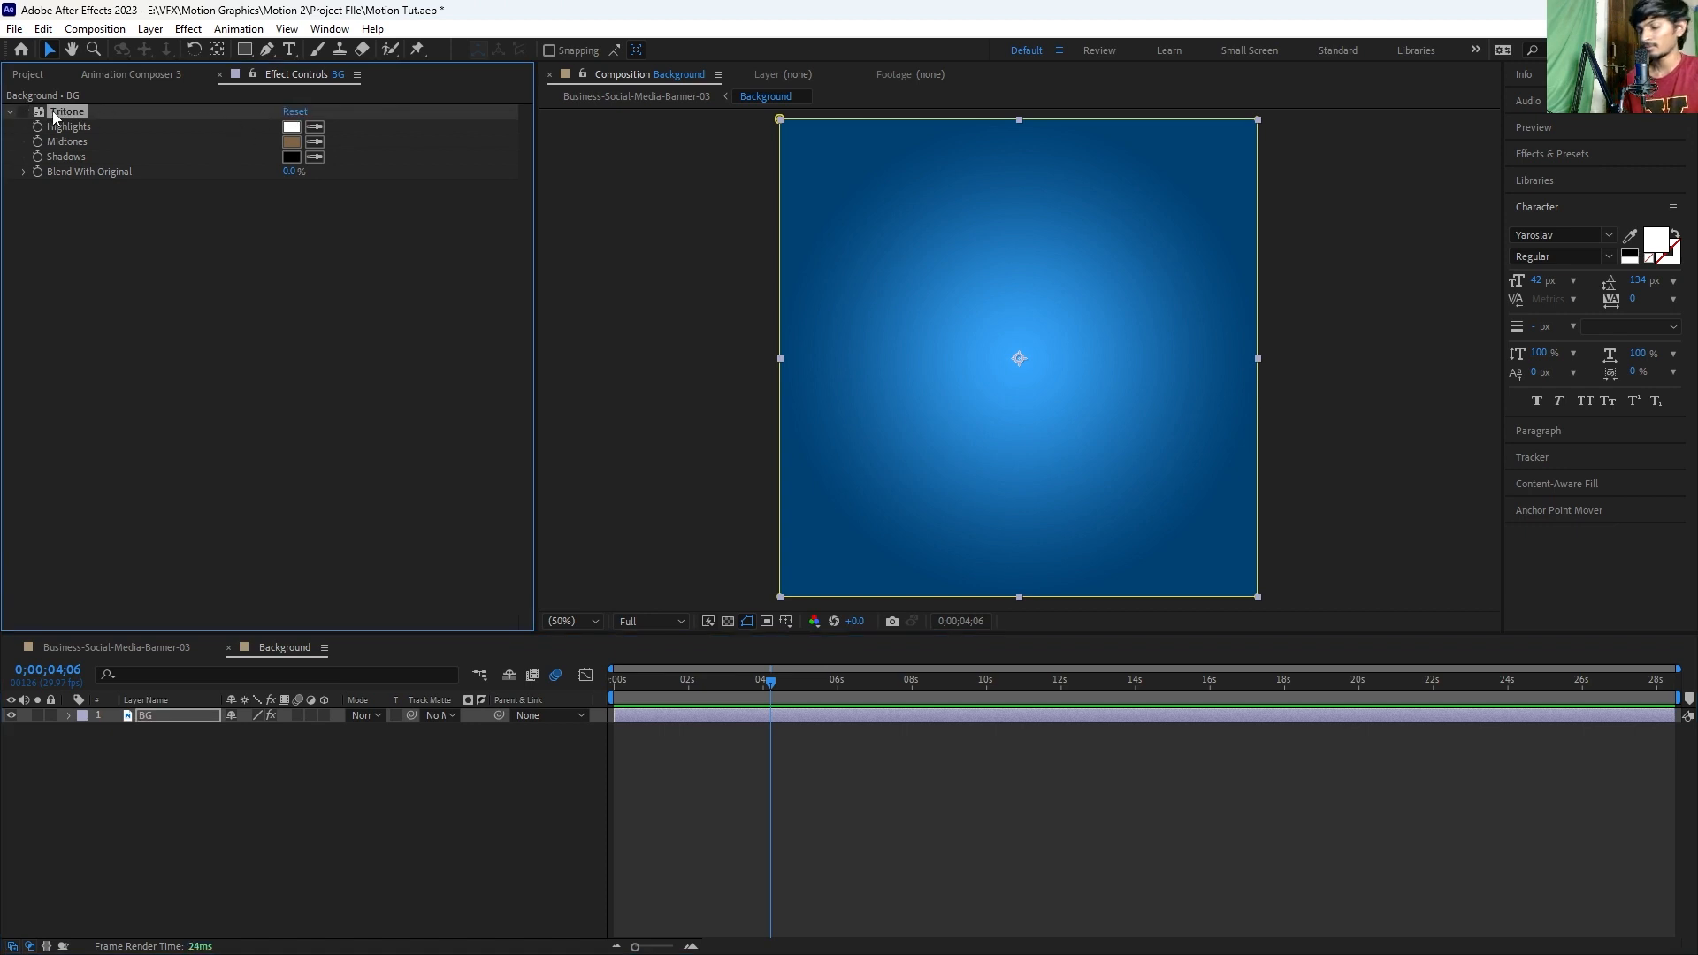
key(Delete)
Step: Try the Tint effect on the BG layer inside the Background composition, and remove it again
click(758, 781)
click(640, 718)
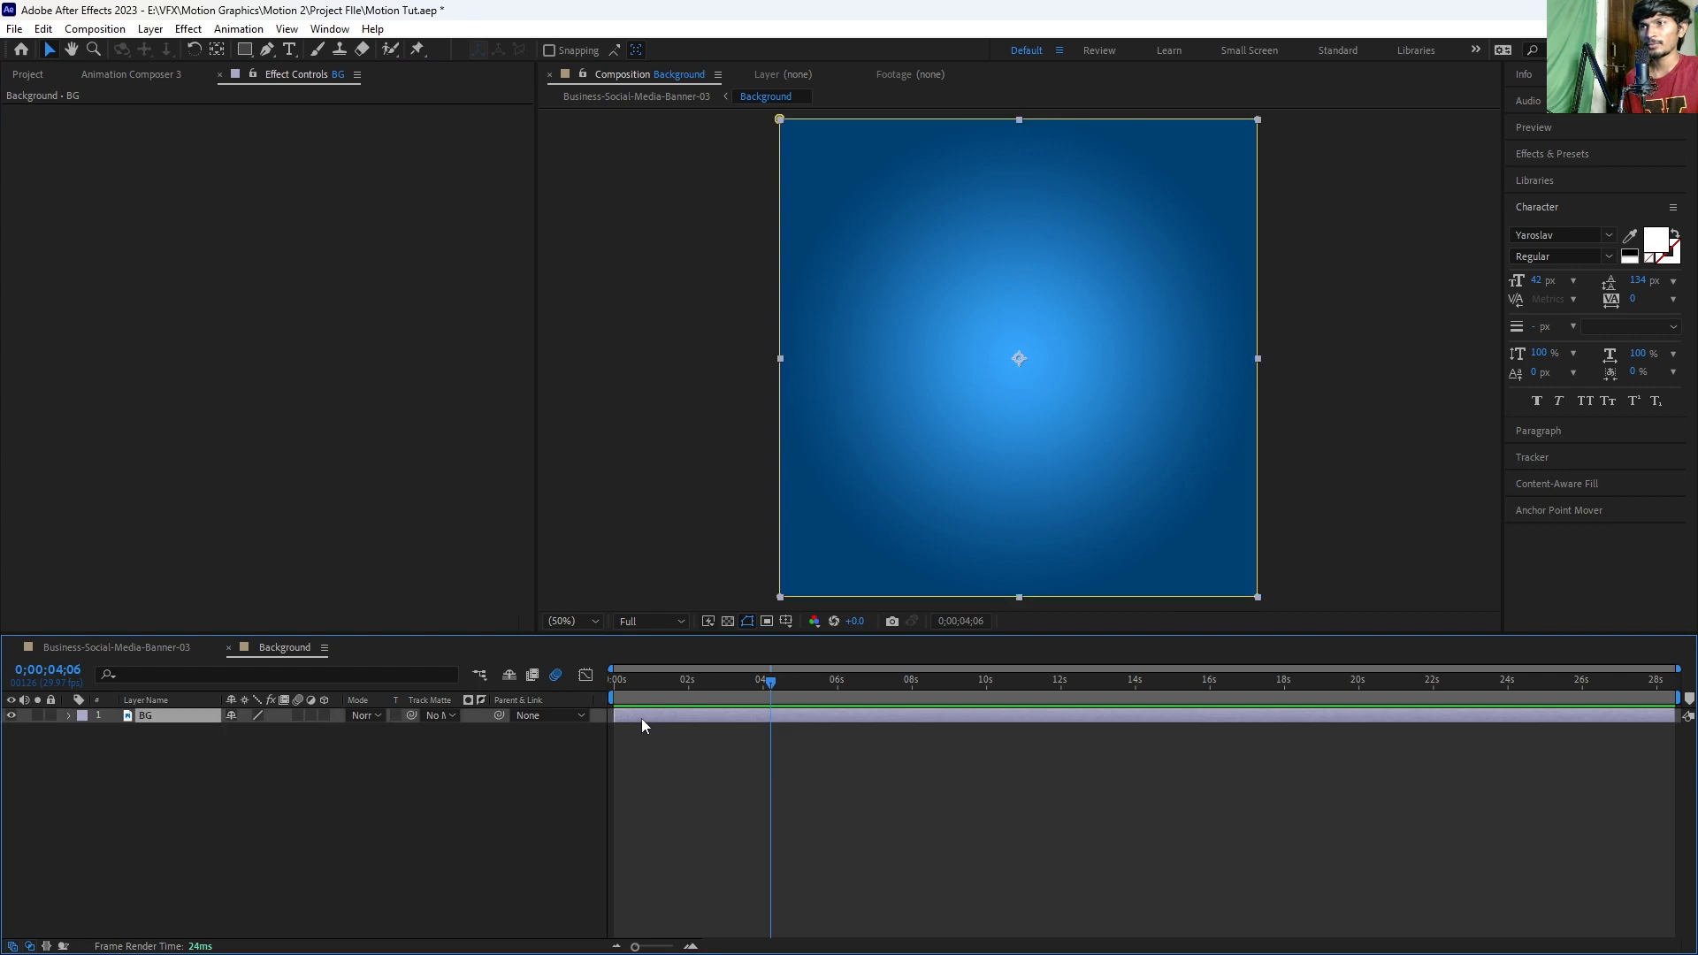
click(626, 741)
click(635, 715)
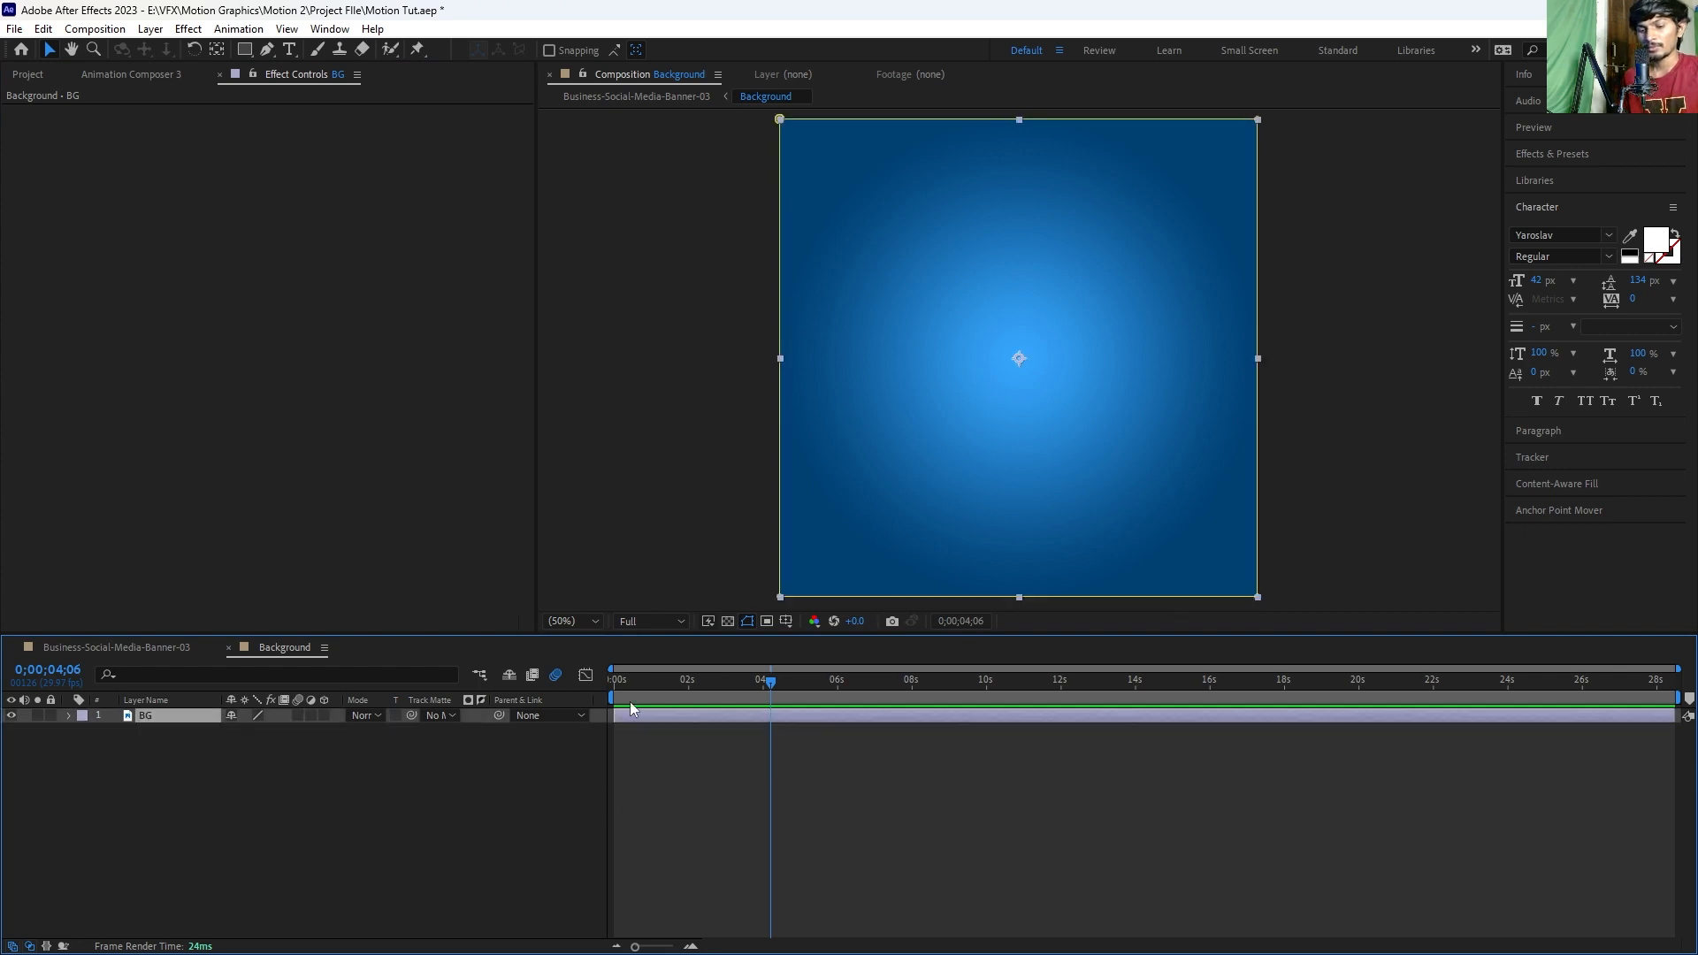
key(ctrl+space)
text(tin)
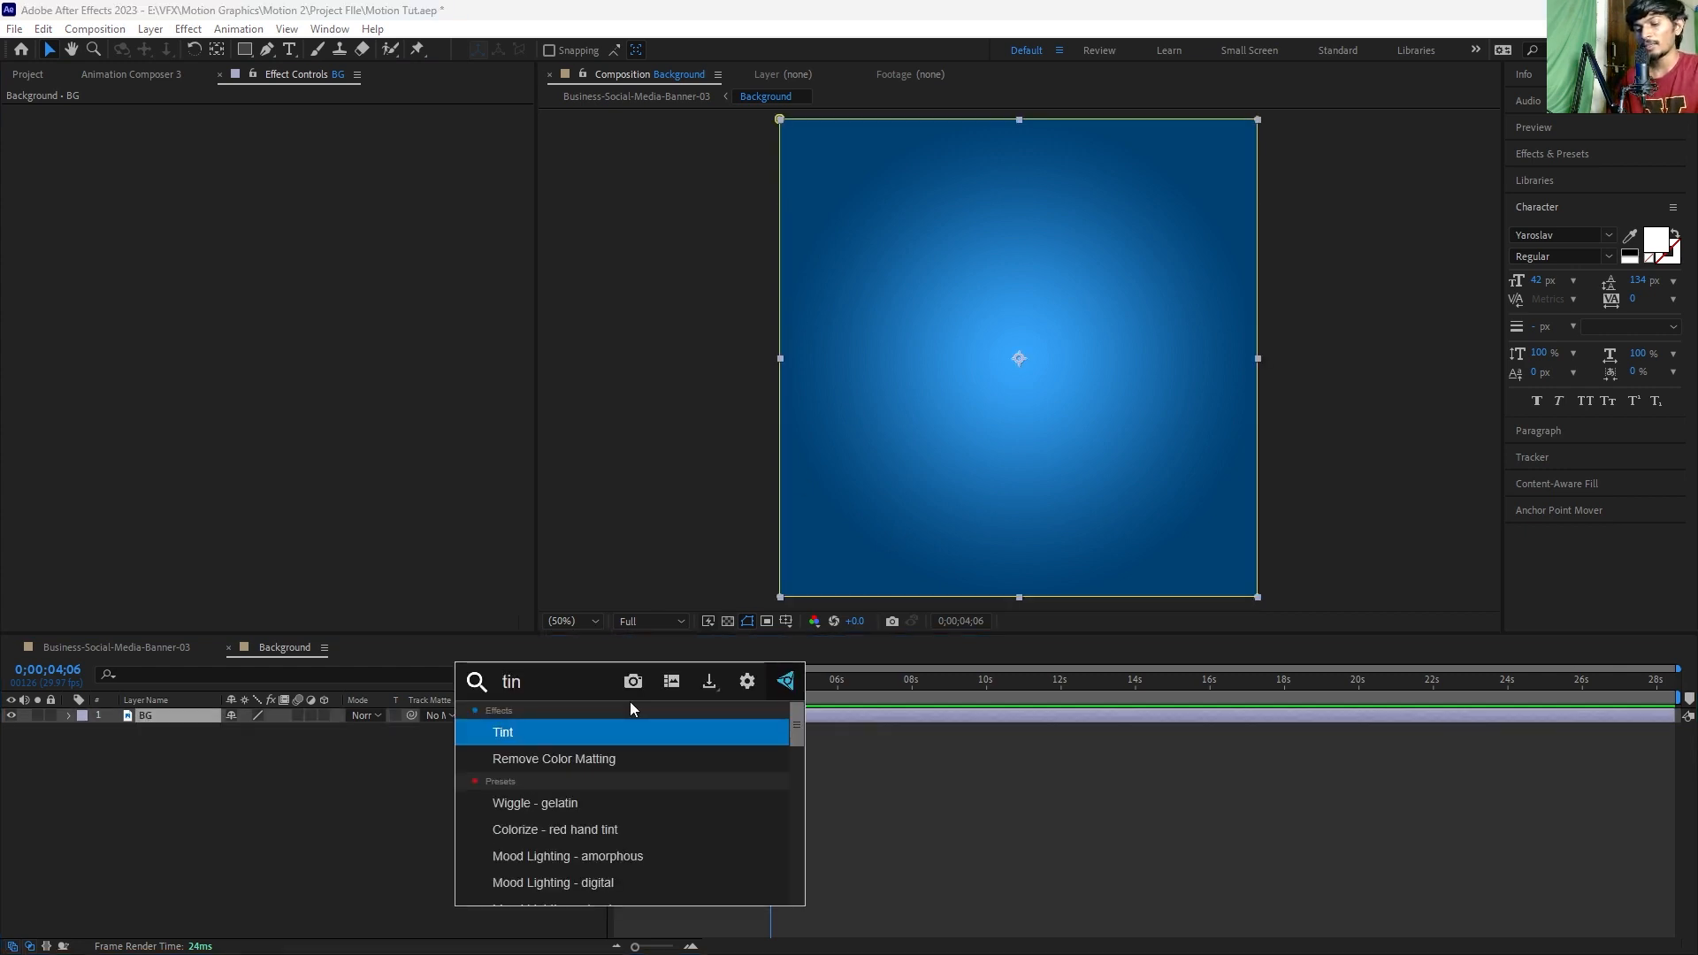
click(628, 729)
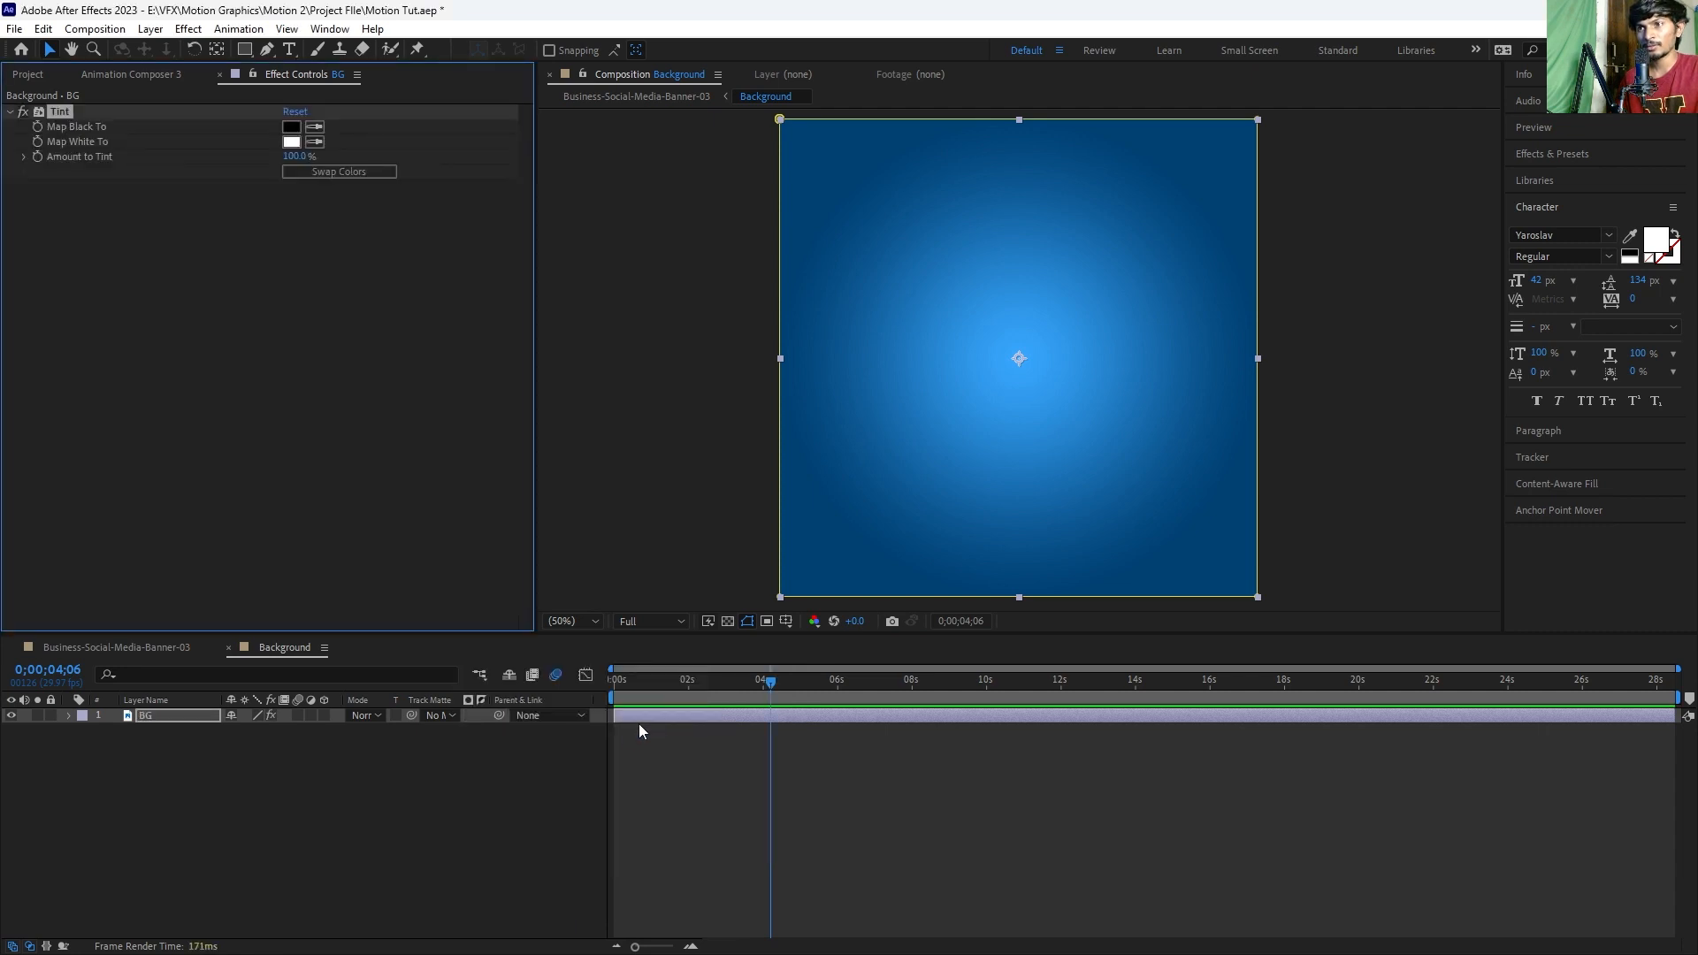
click(50, 113)
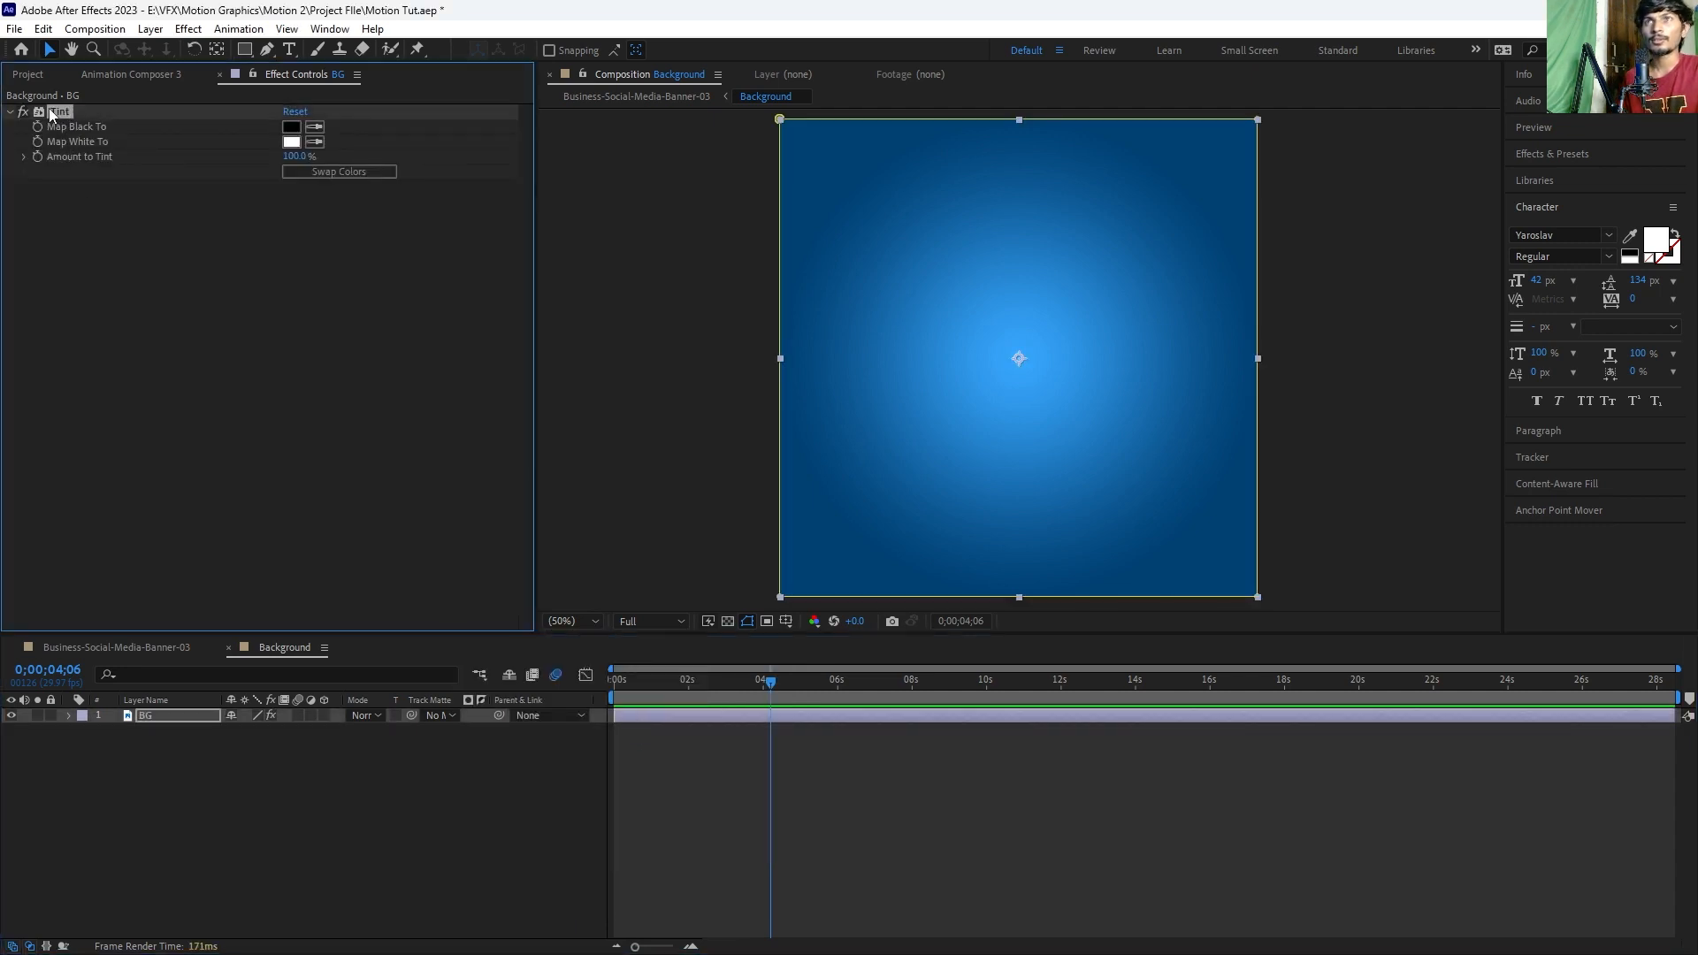
key(Delete)
Step: Try a Fill effect on the Background layer in the main banner composition, and remove it again
click(125, 646)
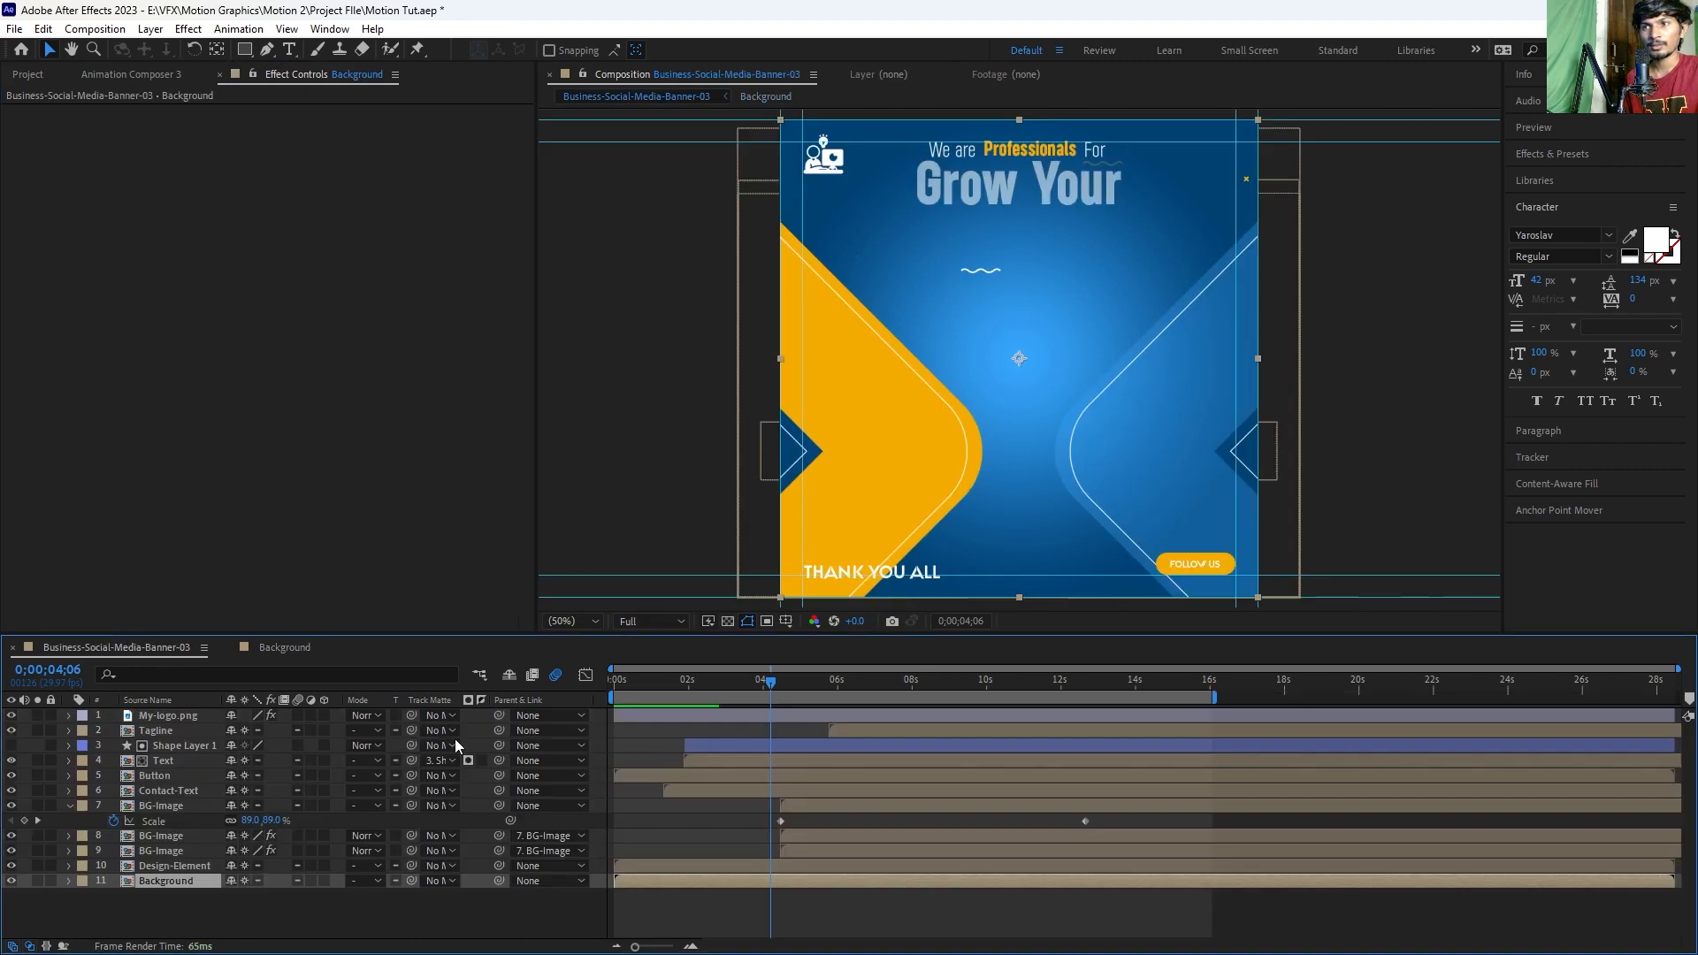
key(ctrl+space)
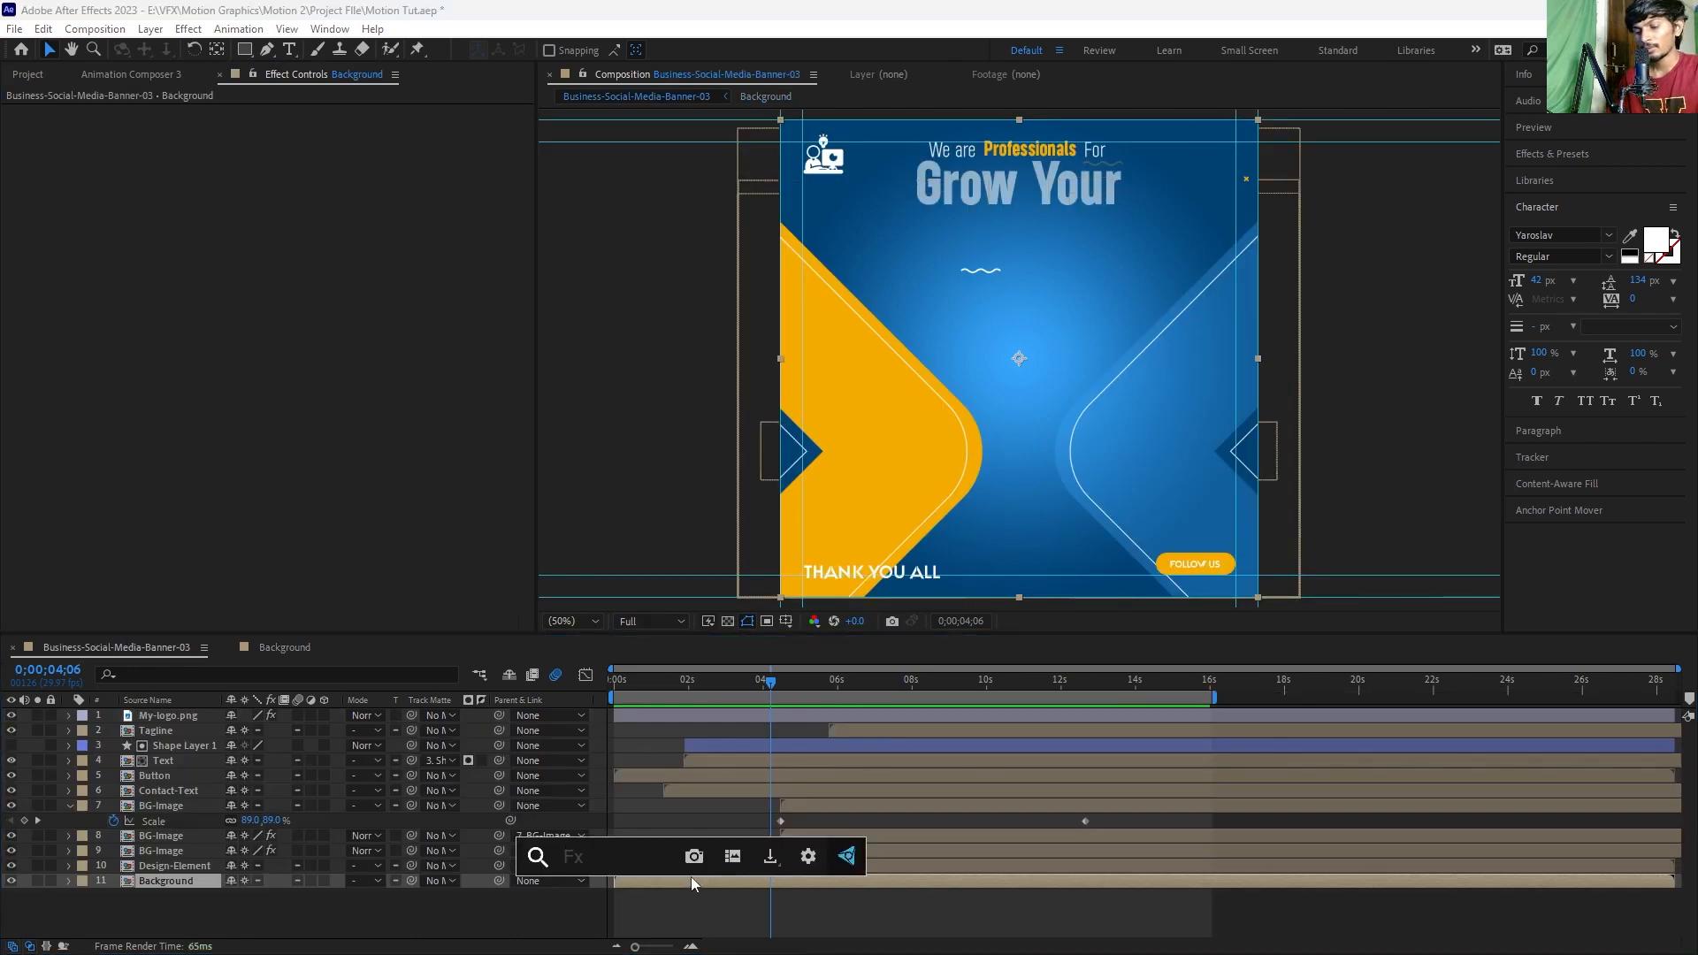
text(fill)
click(605, 769)
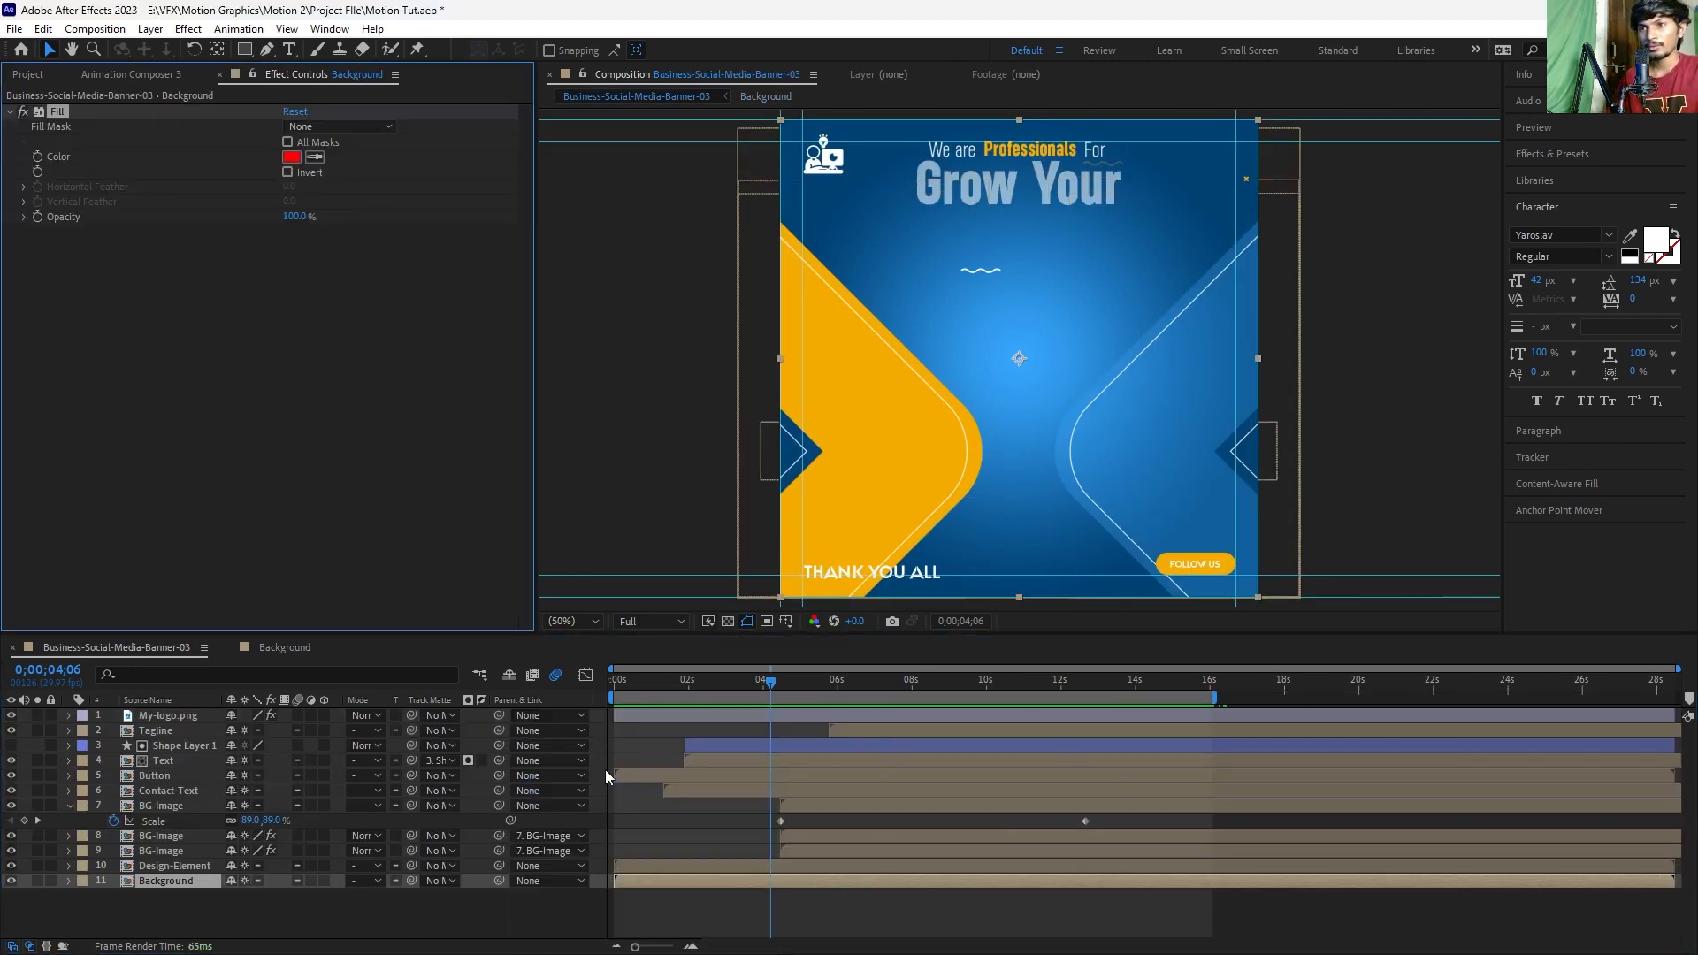
key(Delete)
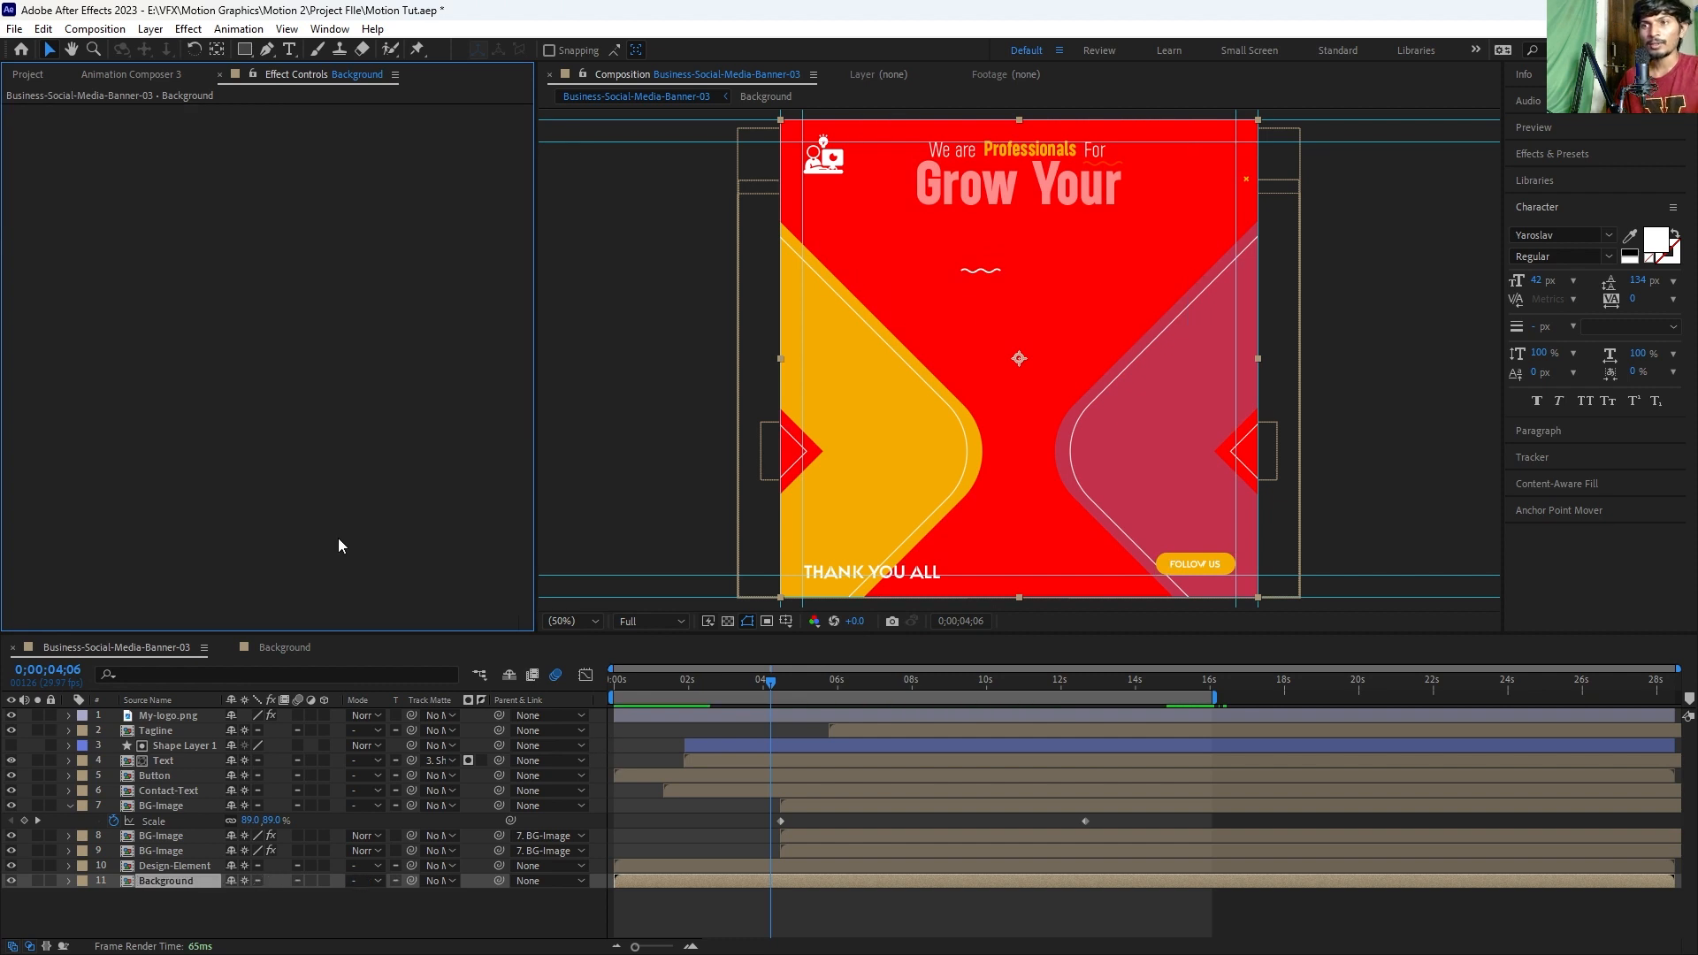
Step: Apply the Tritone effect to the Background layer in the main banner composition
key(ctrl+space)
text(tri)
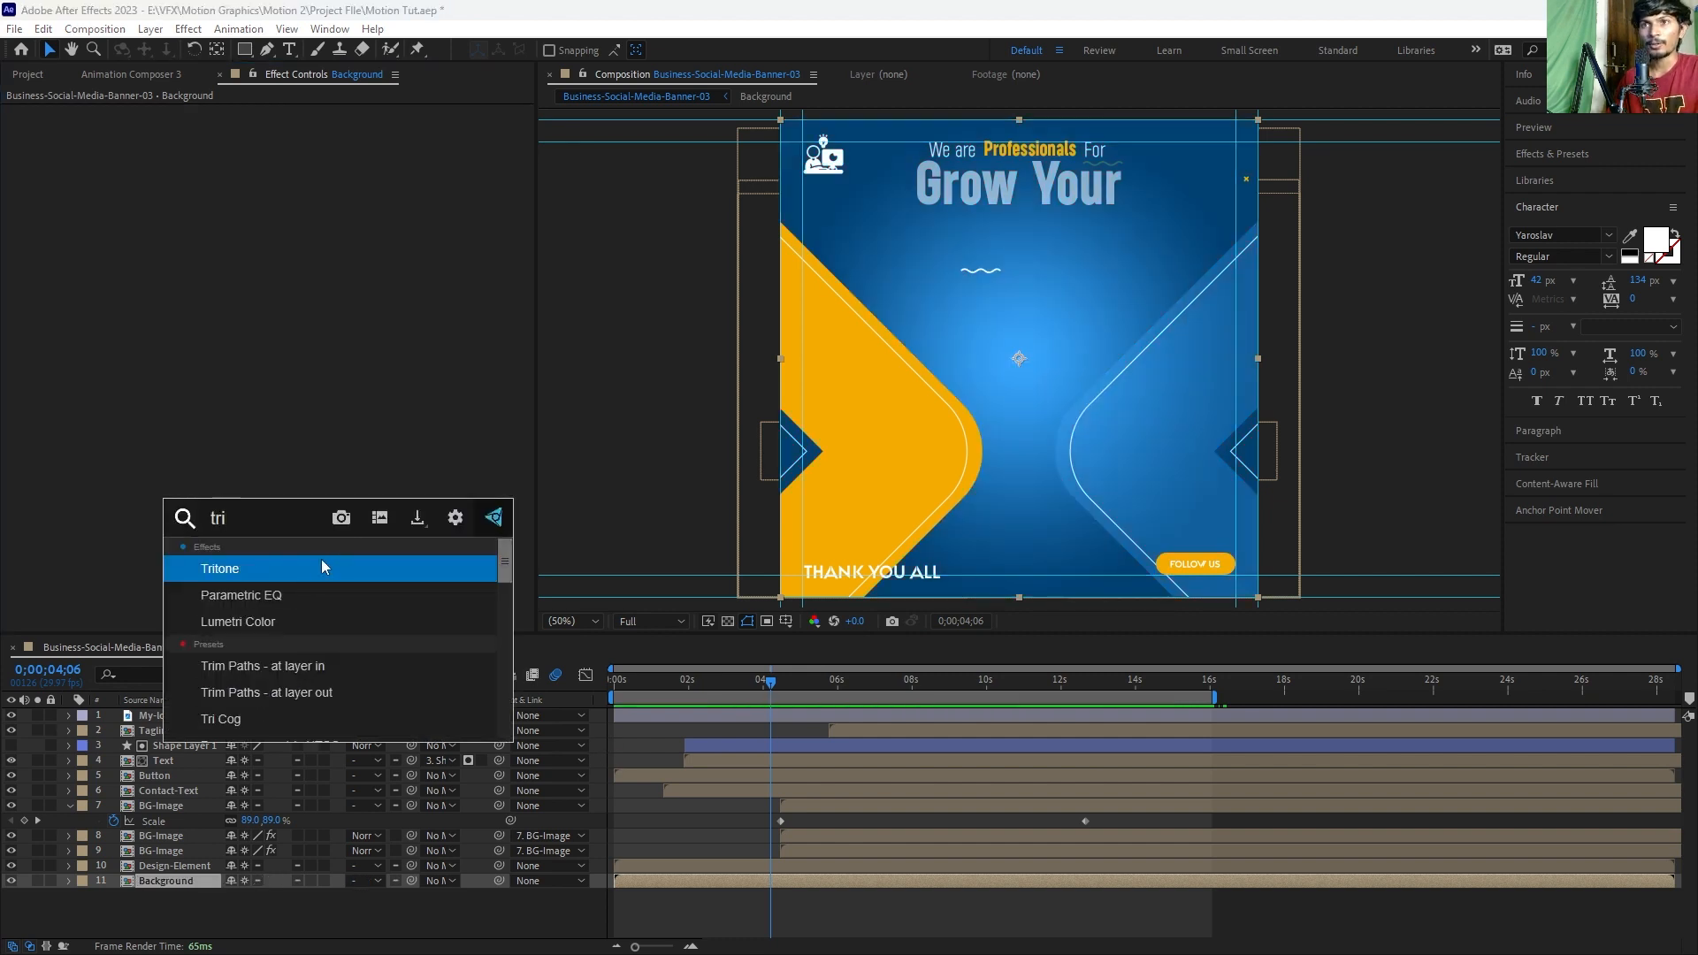
click(321, 561)
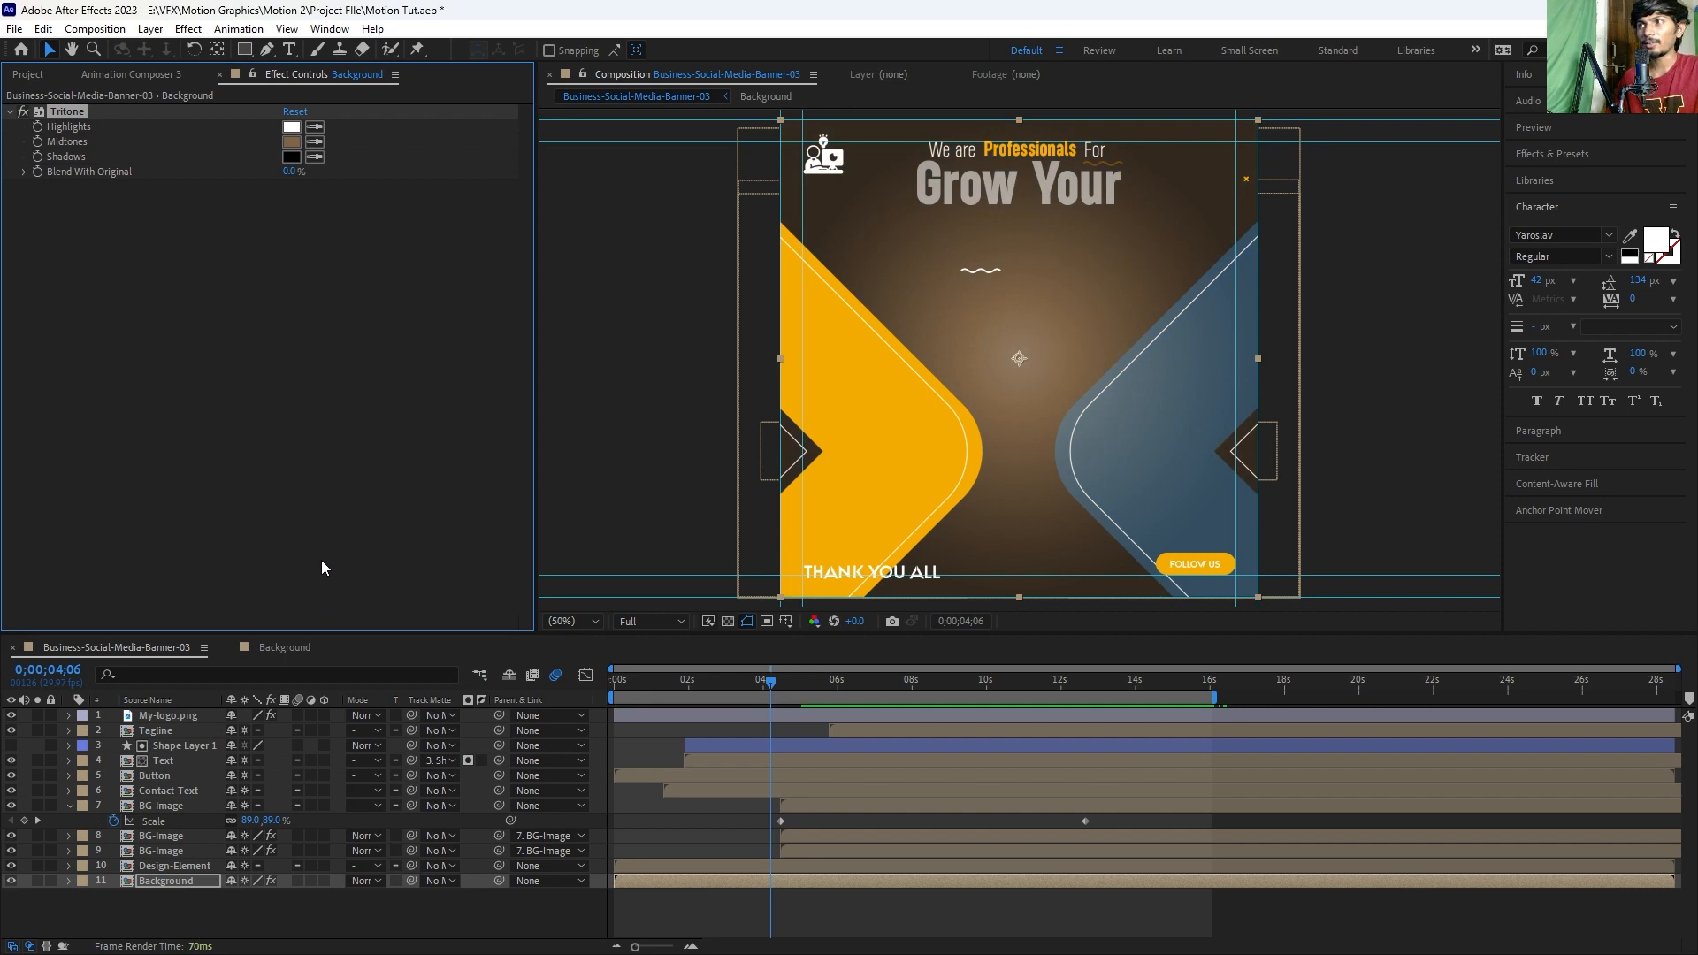
Step: Set the Background layer's Tritone Midtones to a dark golden brown, 322400
click(289, 143)
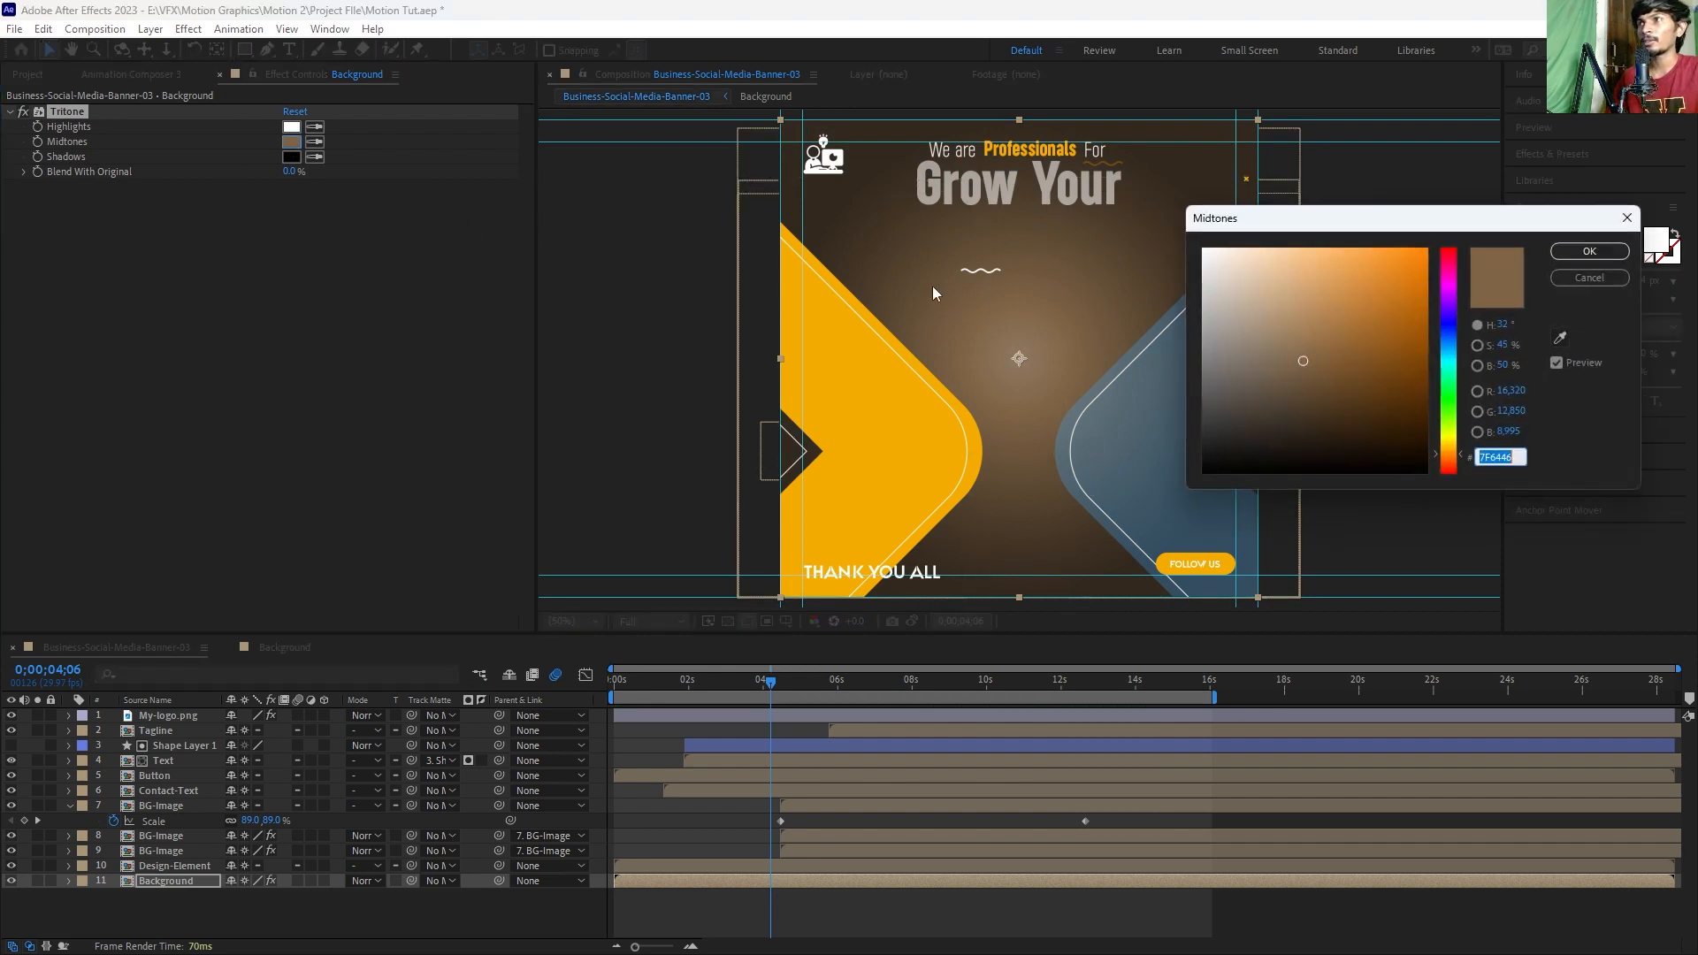
drag(1297, 414, 1201, 472)
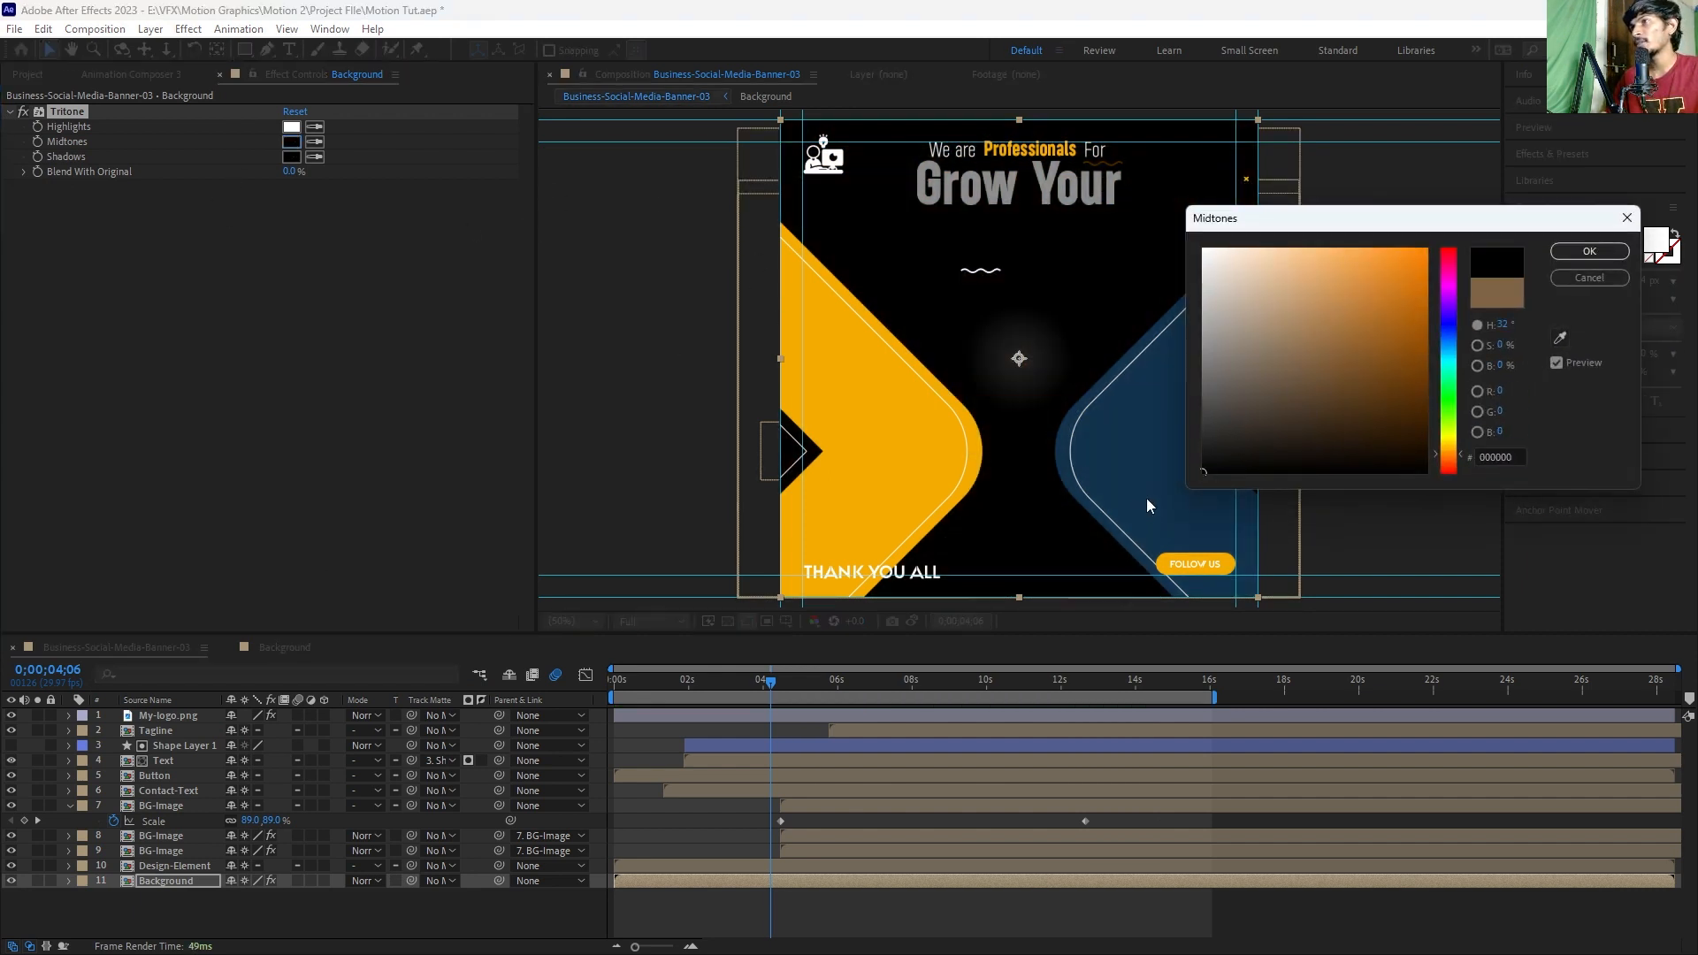
mouse_move(1240, 405)
mouse_down()
mouse_move(1352, 311)
mouse_move(1183, 497)
mouse_up()
drag(1399, 313, 1450, 237)
drag(1408, 292, 1448, 427)
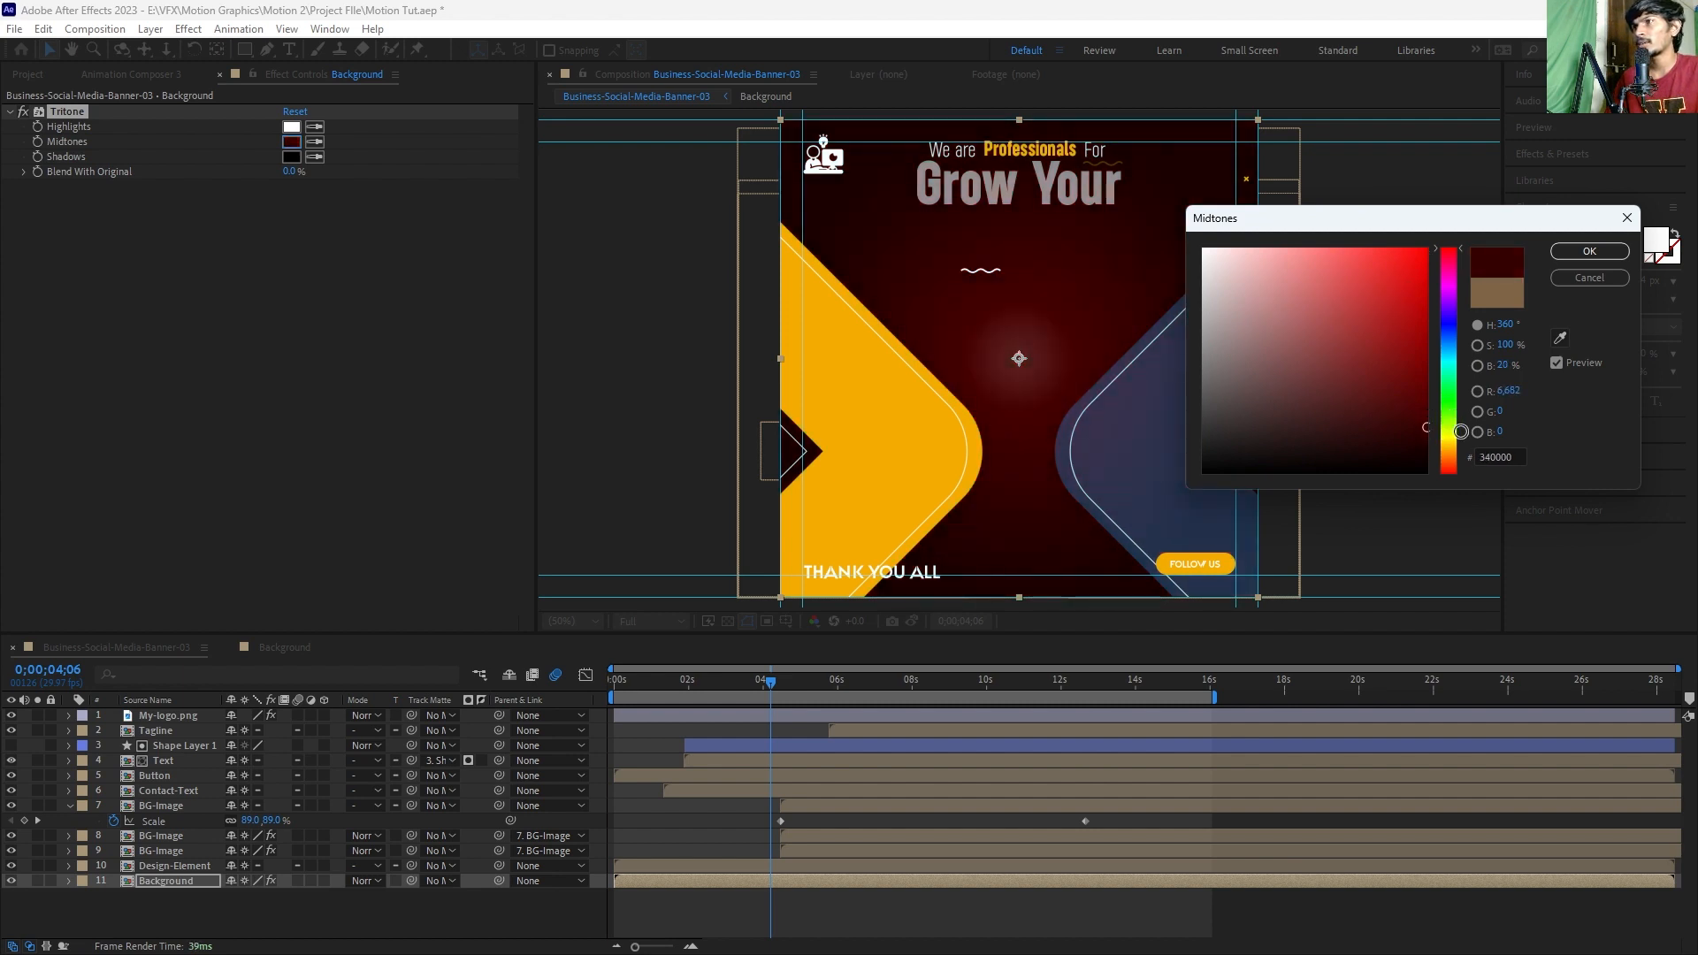
drag(1462, 445, 1476, 411)
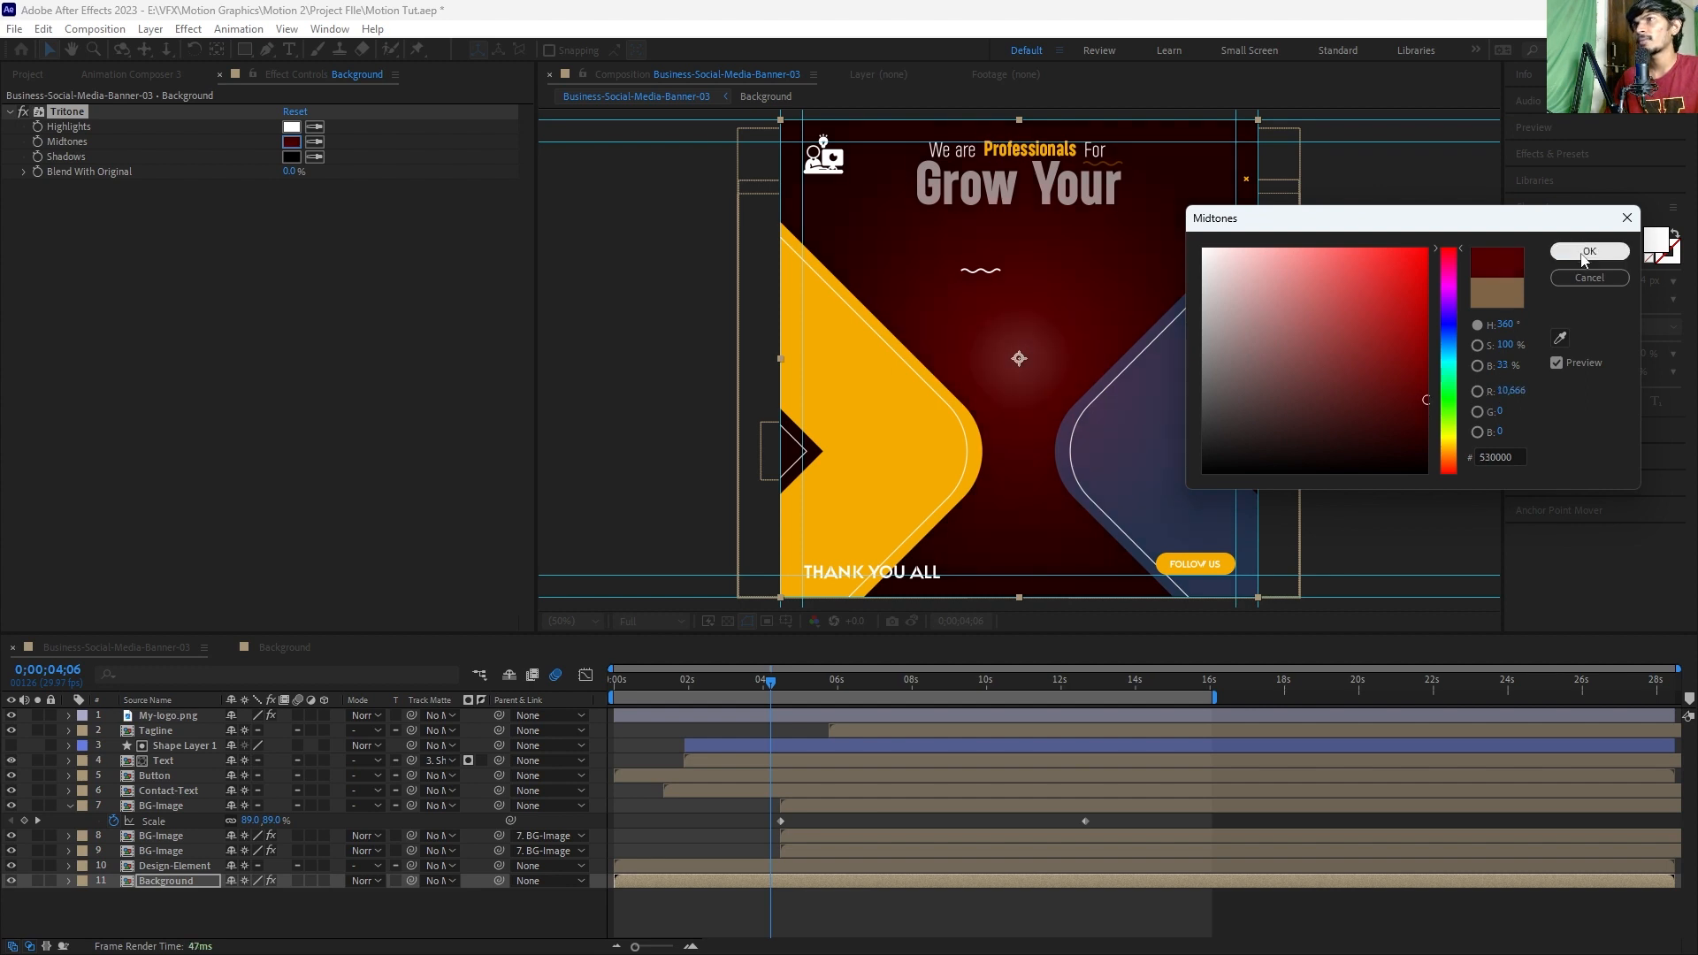
mouse_move(1436, 439)
mouse_down()
mouse_move(1448, 453)
mouse_move(1455, 418)
mouse_move(1453, 453)
mouse_move(1434, 431)
mouse_up()
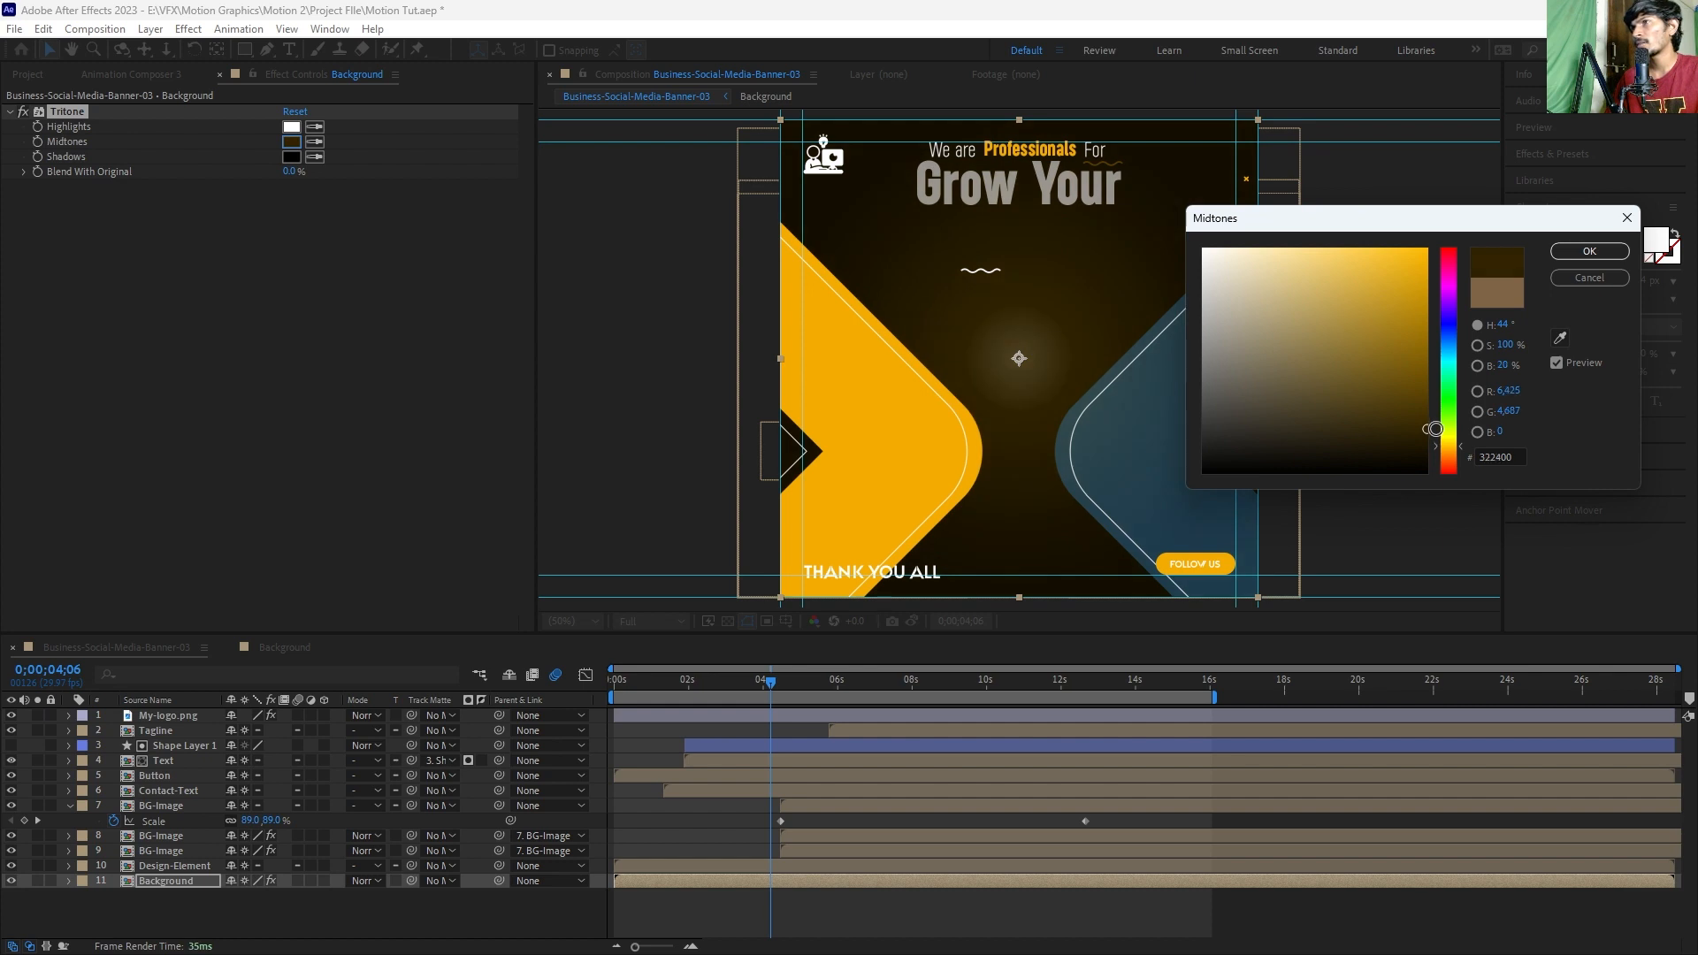
click(1589, 251)
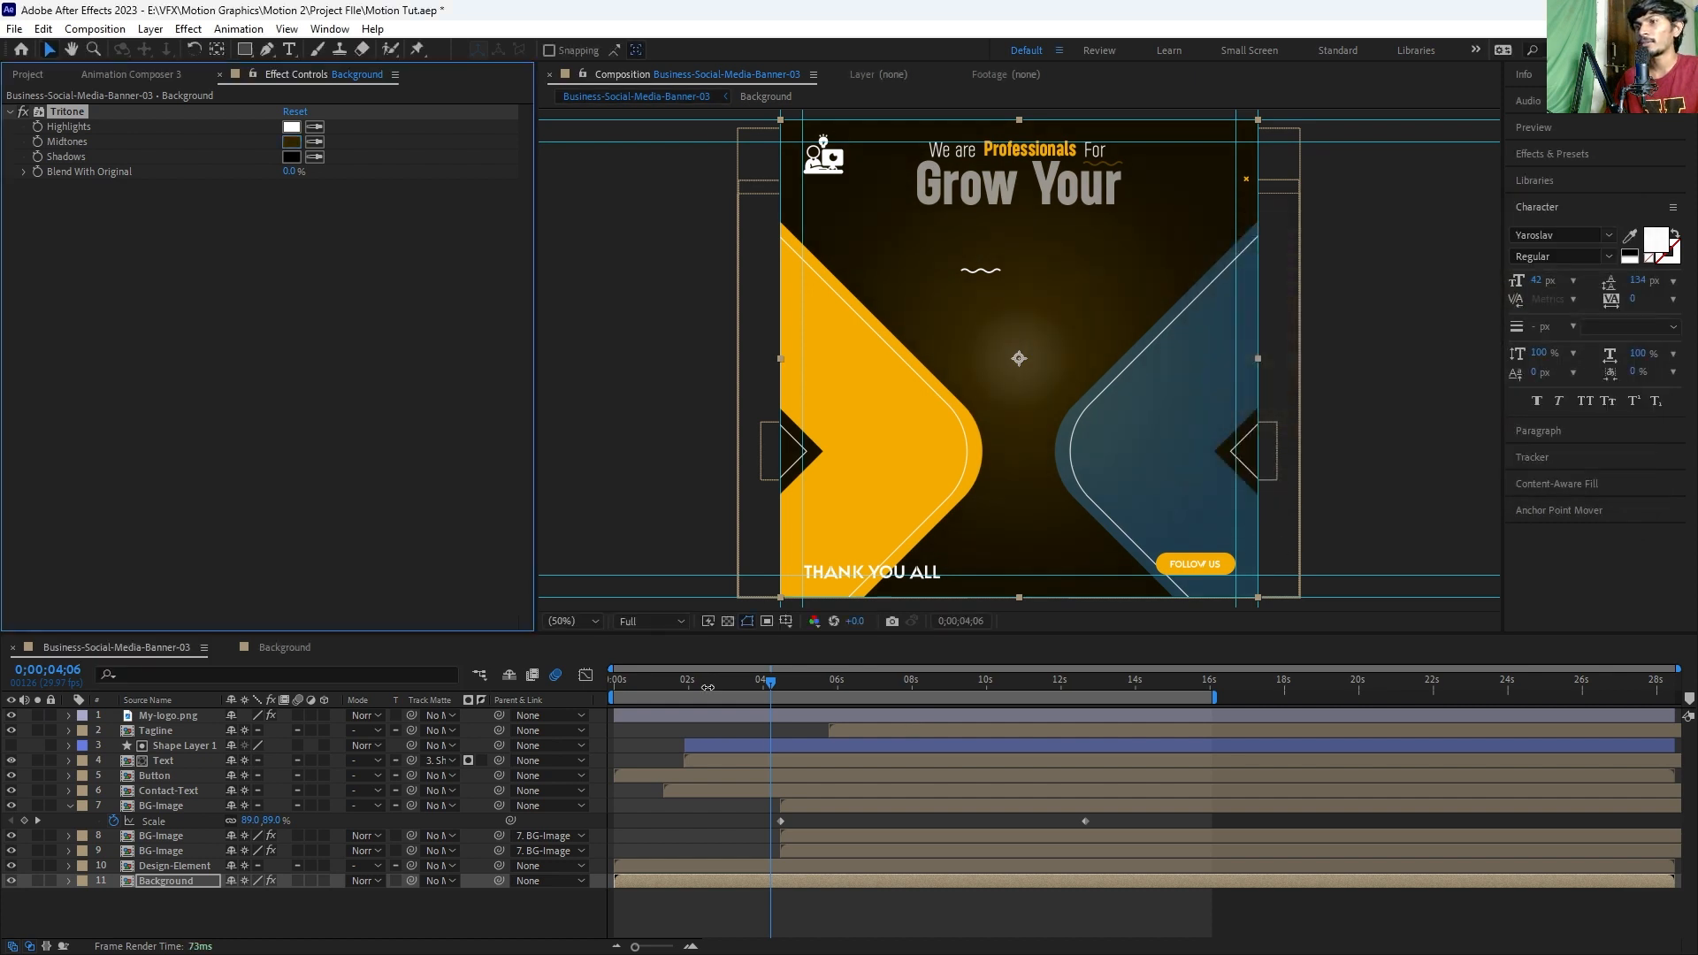
Step: Preview the recoloured banner animation from the start
key(Home)
key(space)
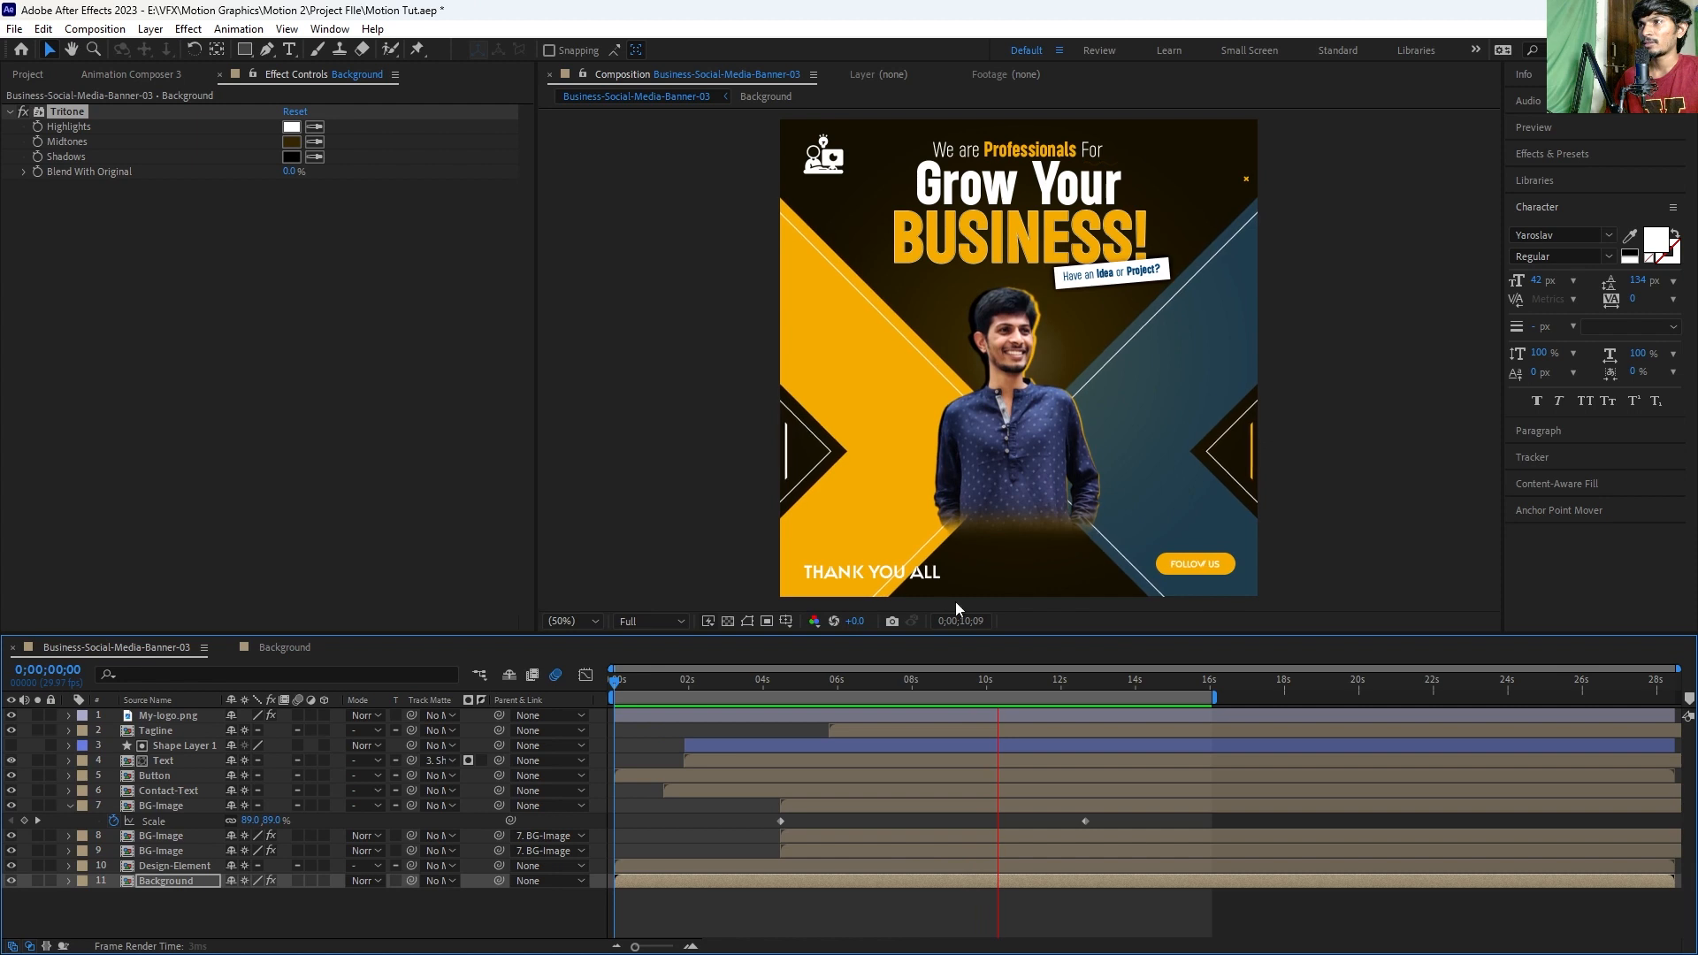
key(space)
Step: Open the Design-Element composition from the main banner composition
click(822, 836)
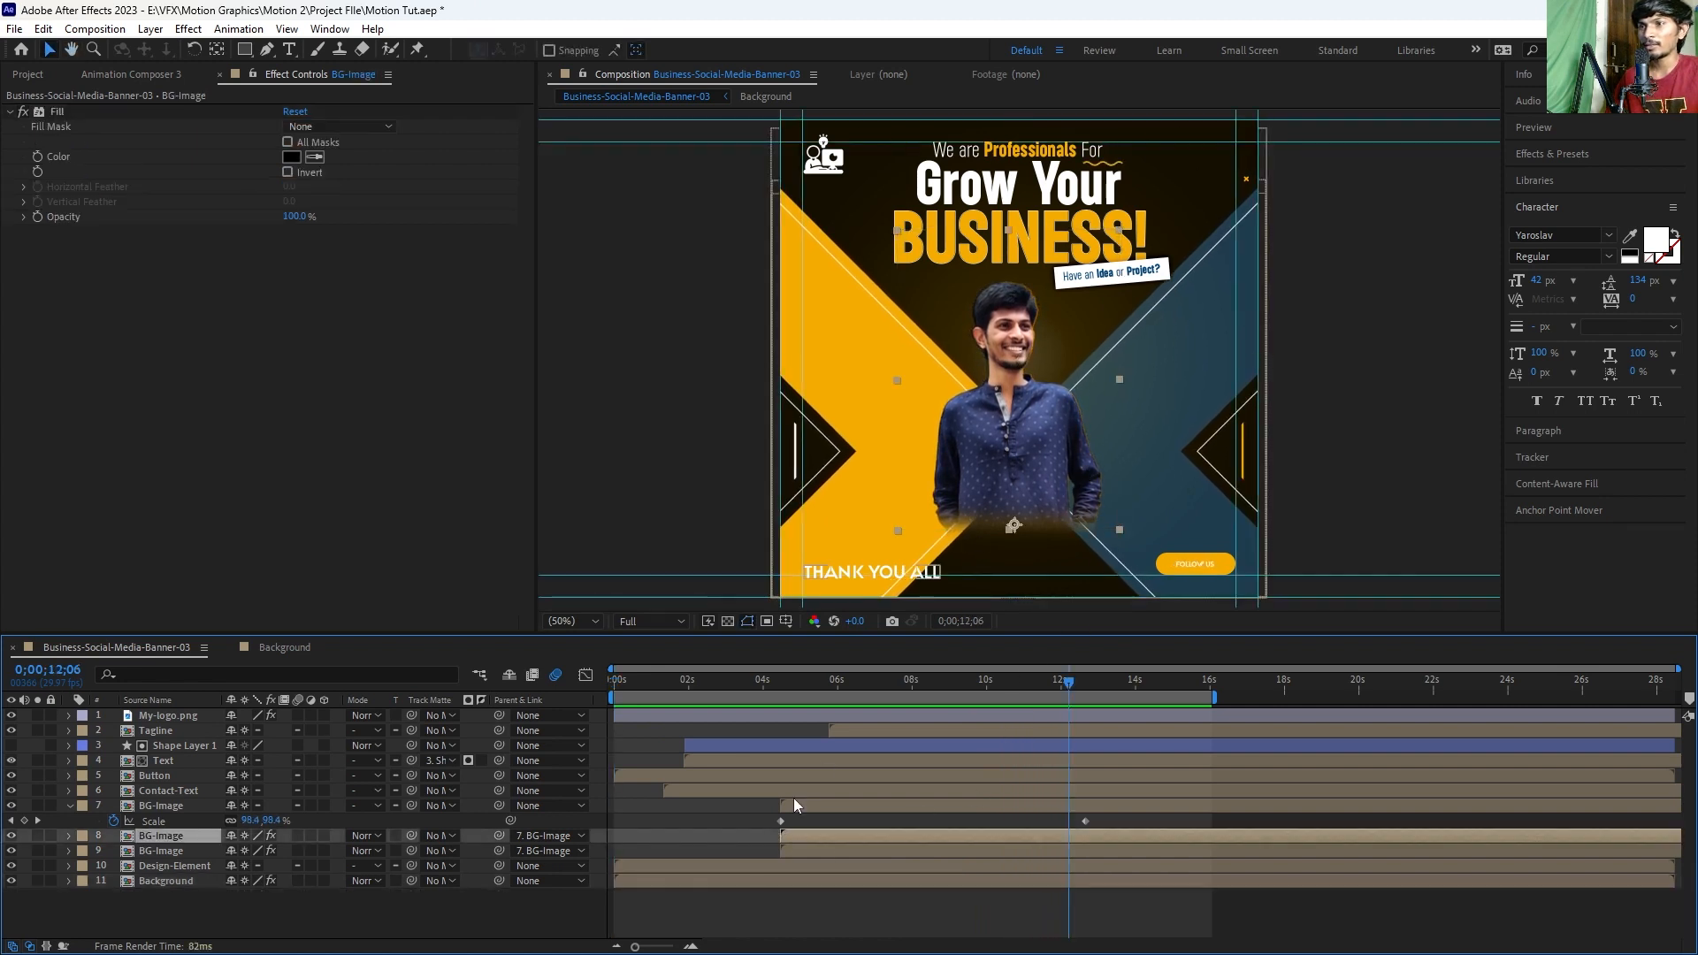
click(805, 798)
click(803, 805)
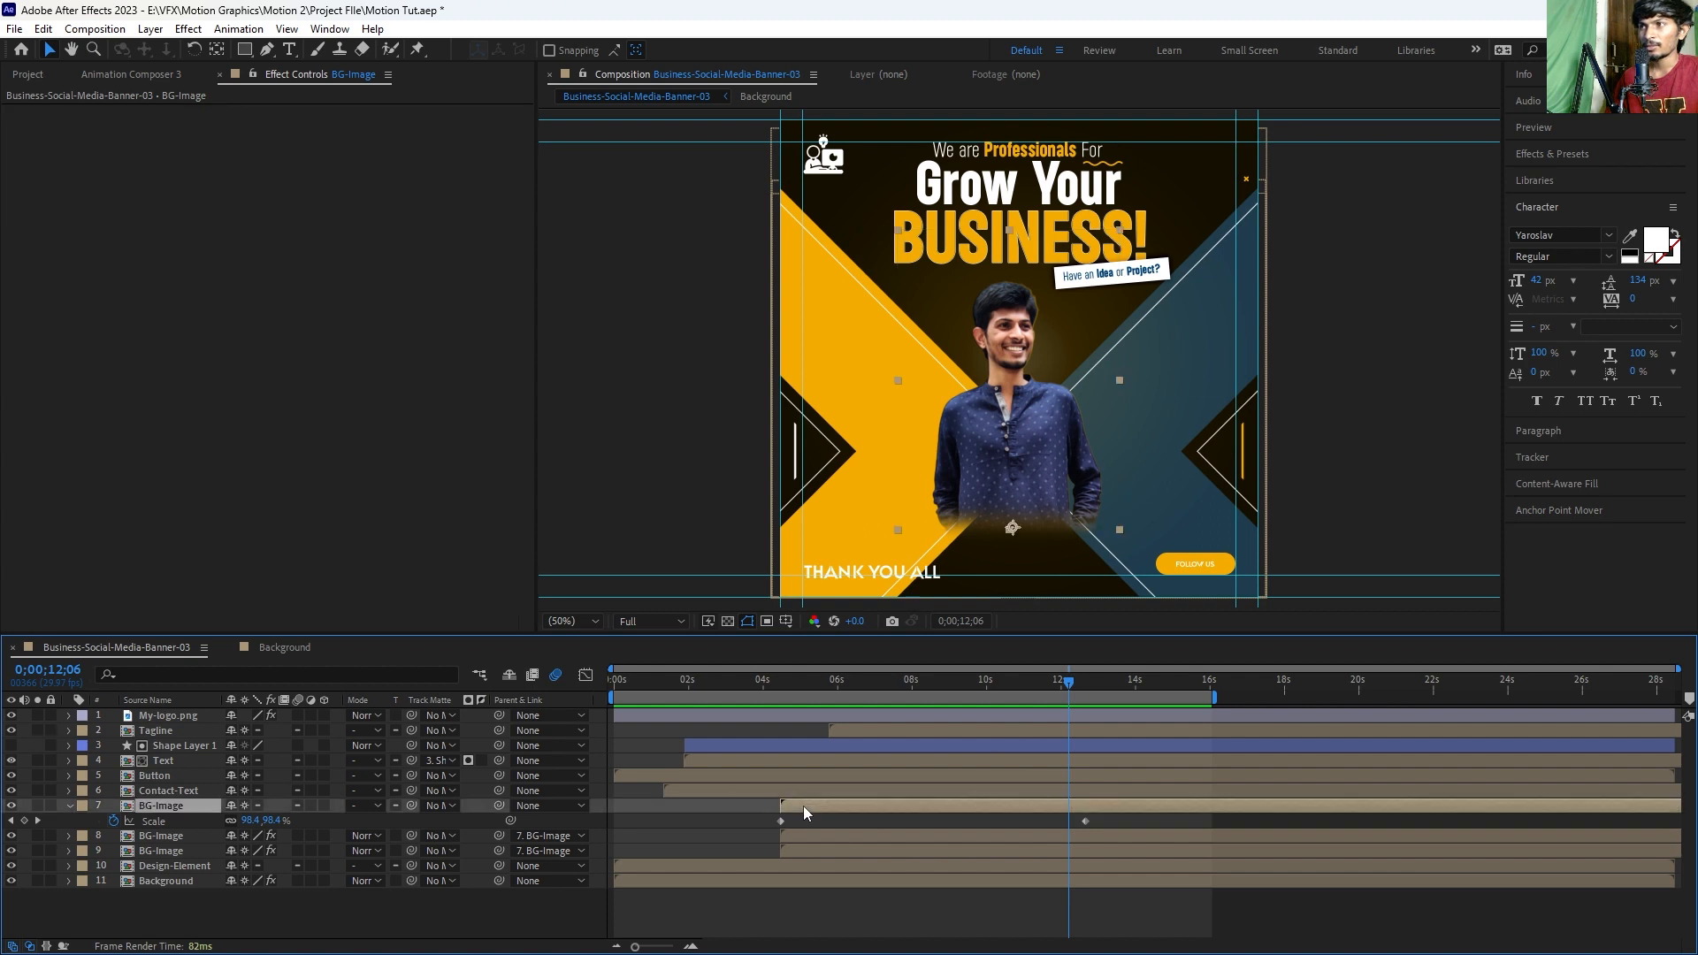
click(712, 866)
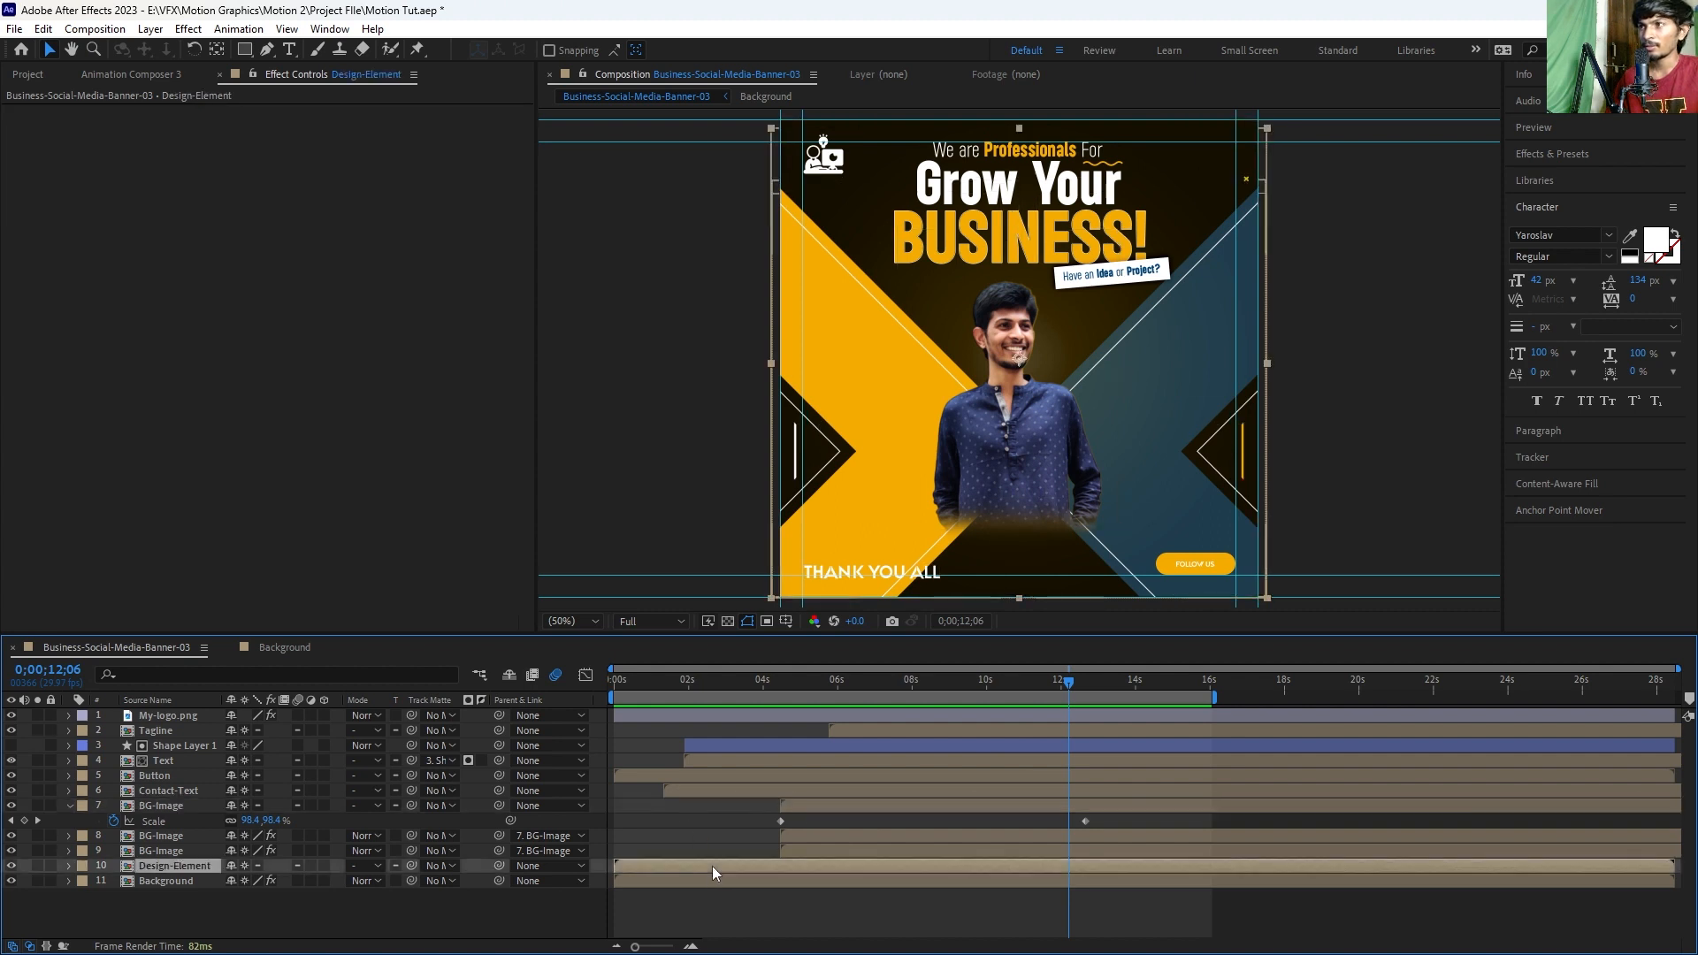
double_click(713, 867)
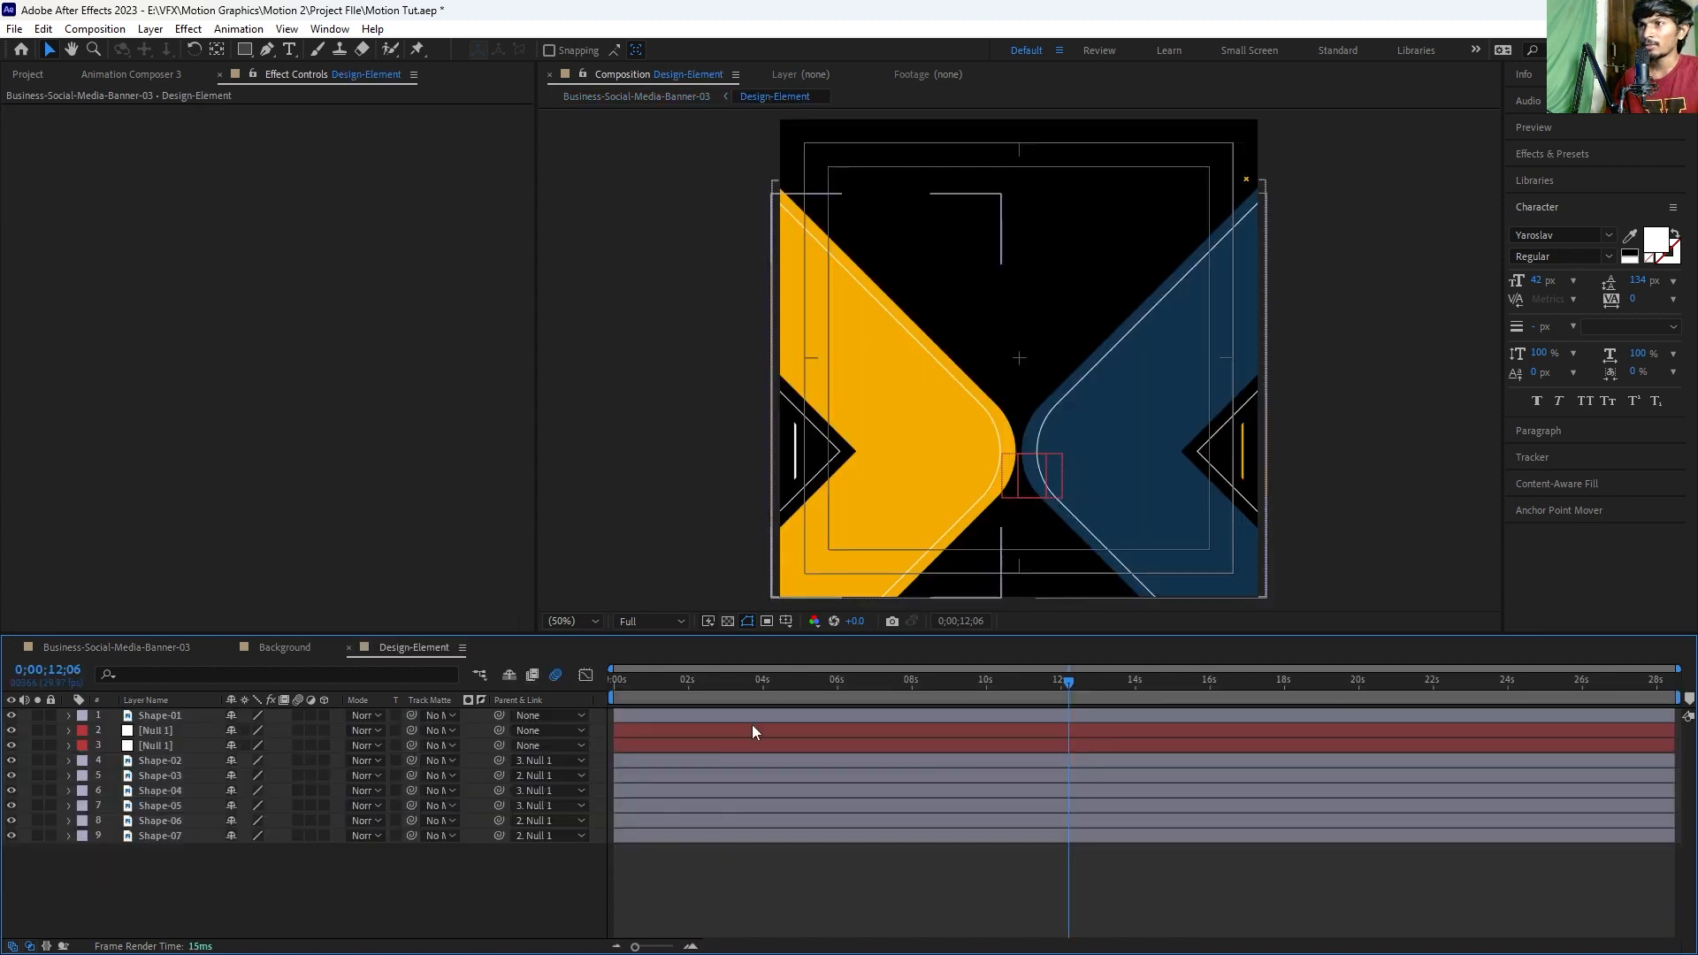
Step: Apply a Fill effect to the blue Shape-07 layer and set its colour to black, 000000
click(1029, 423)
click(227, 201)
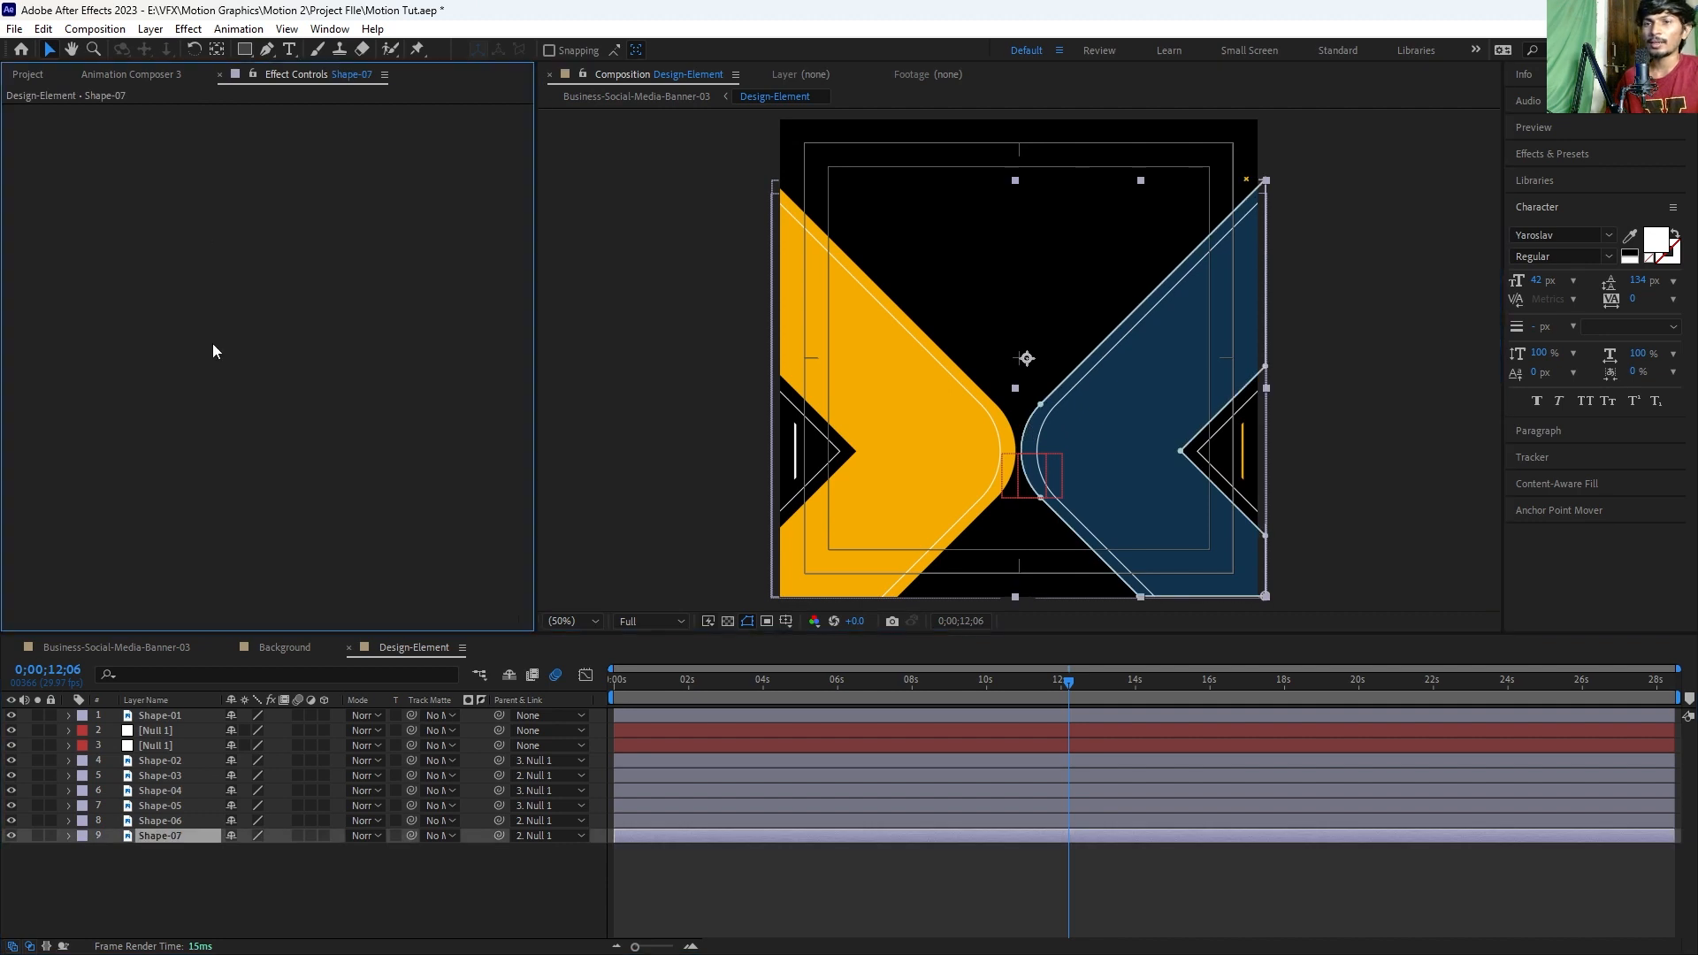
key(ctrl+space)
text(fil)
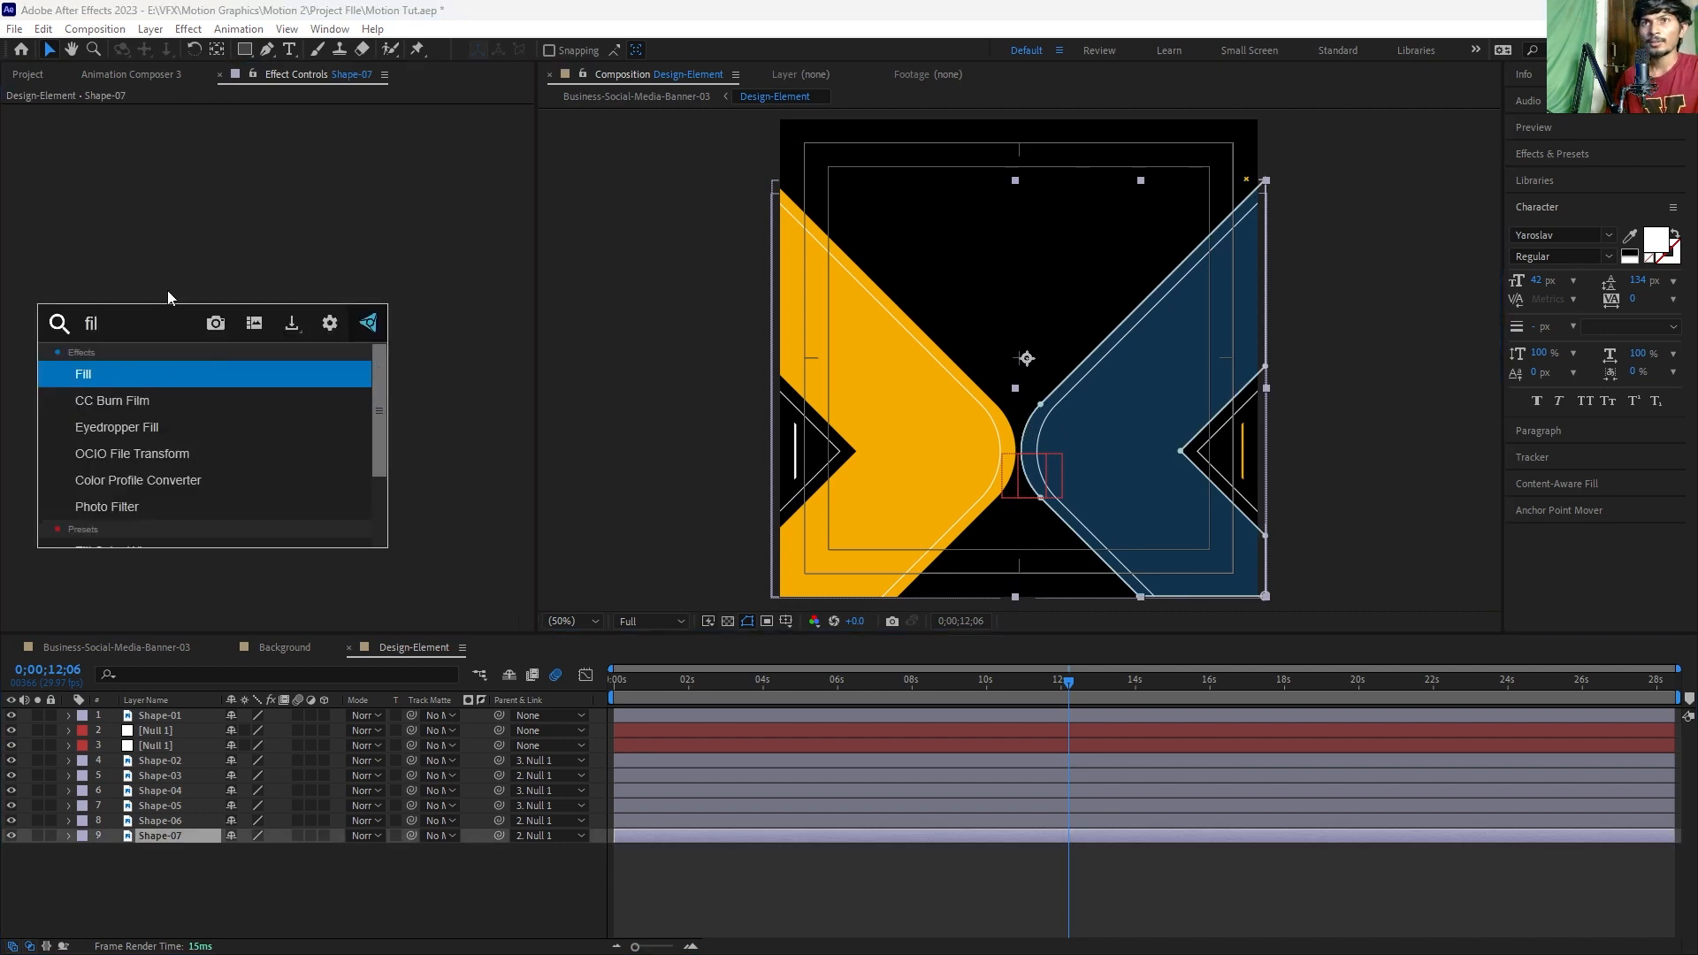
click(166, 374)
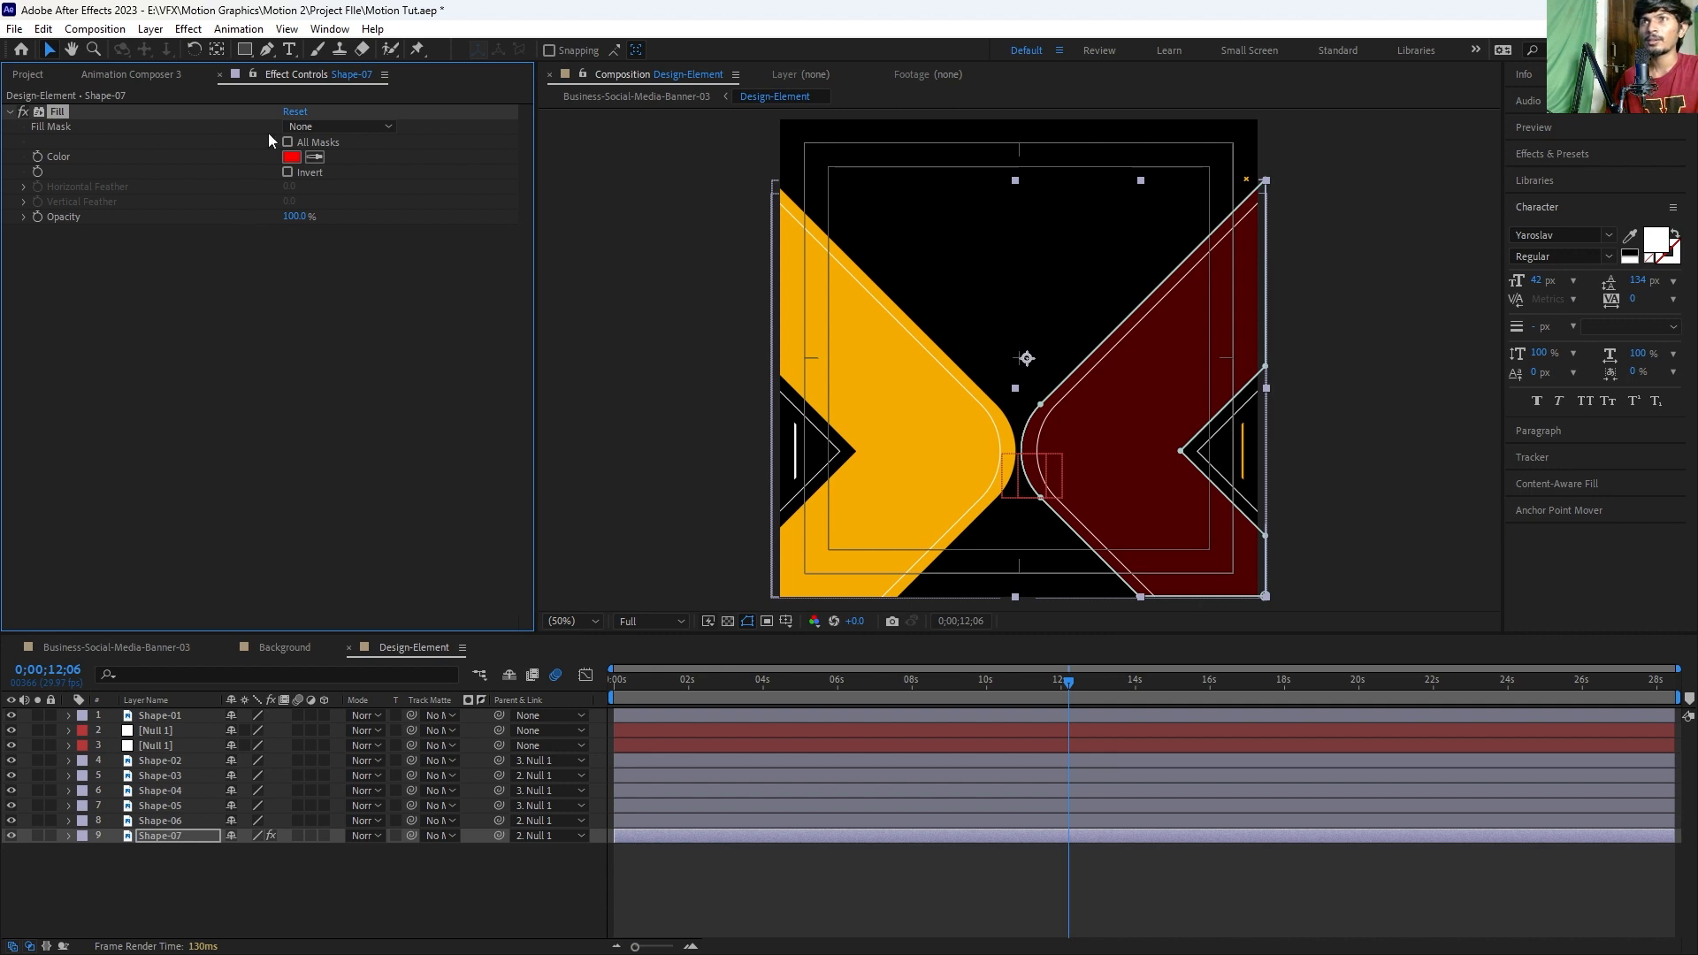
click(291, 157)
click(1202, 471)
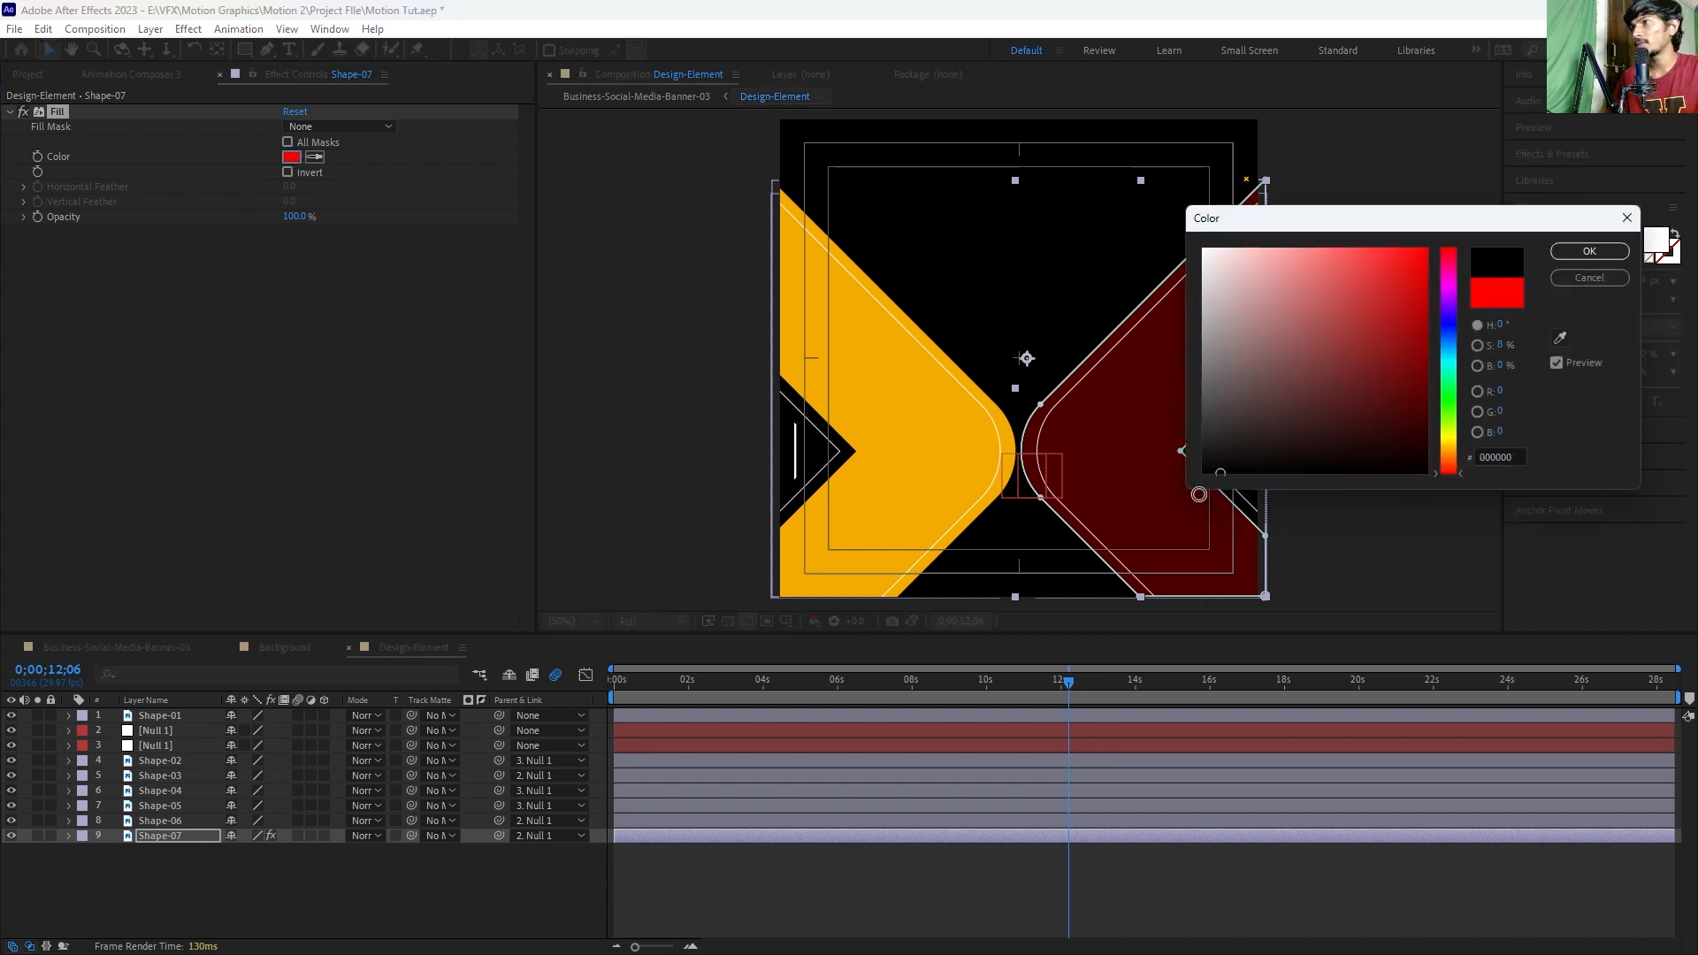
click(1589, 251)
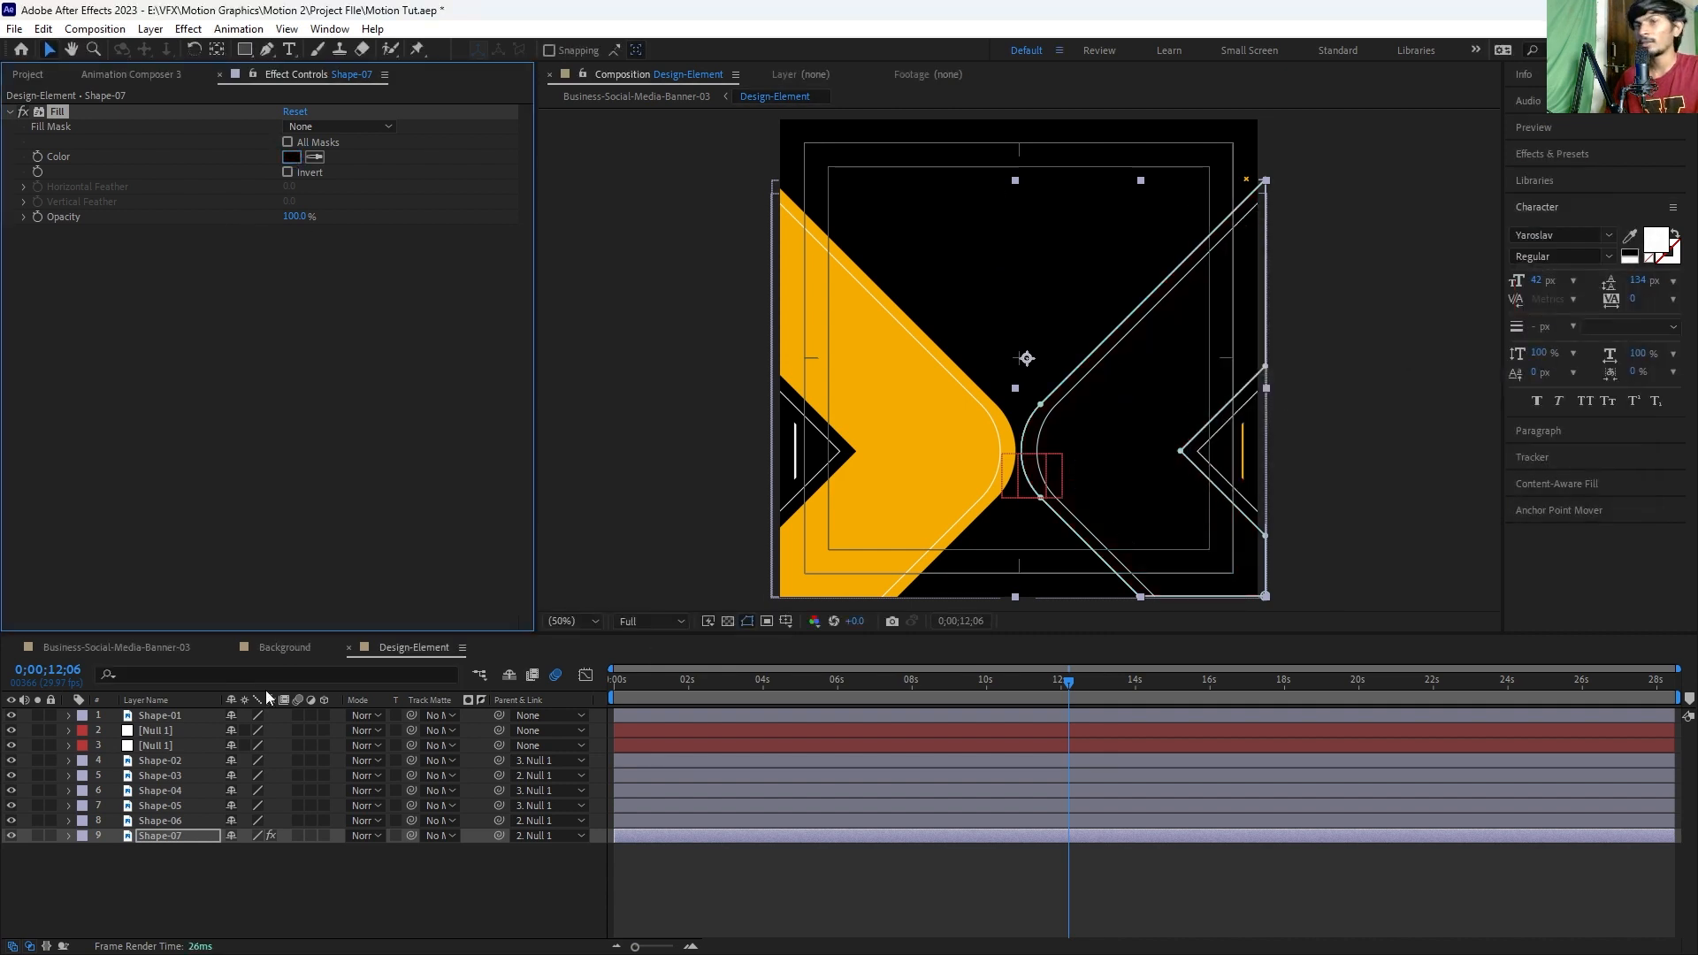
Step: Return to the Business-Social-Media-Banner-03 composition and close the Background and Design-Element timelines
click(147, 648)
click(227, 647)
click(227, 646)
click(654, 819)
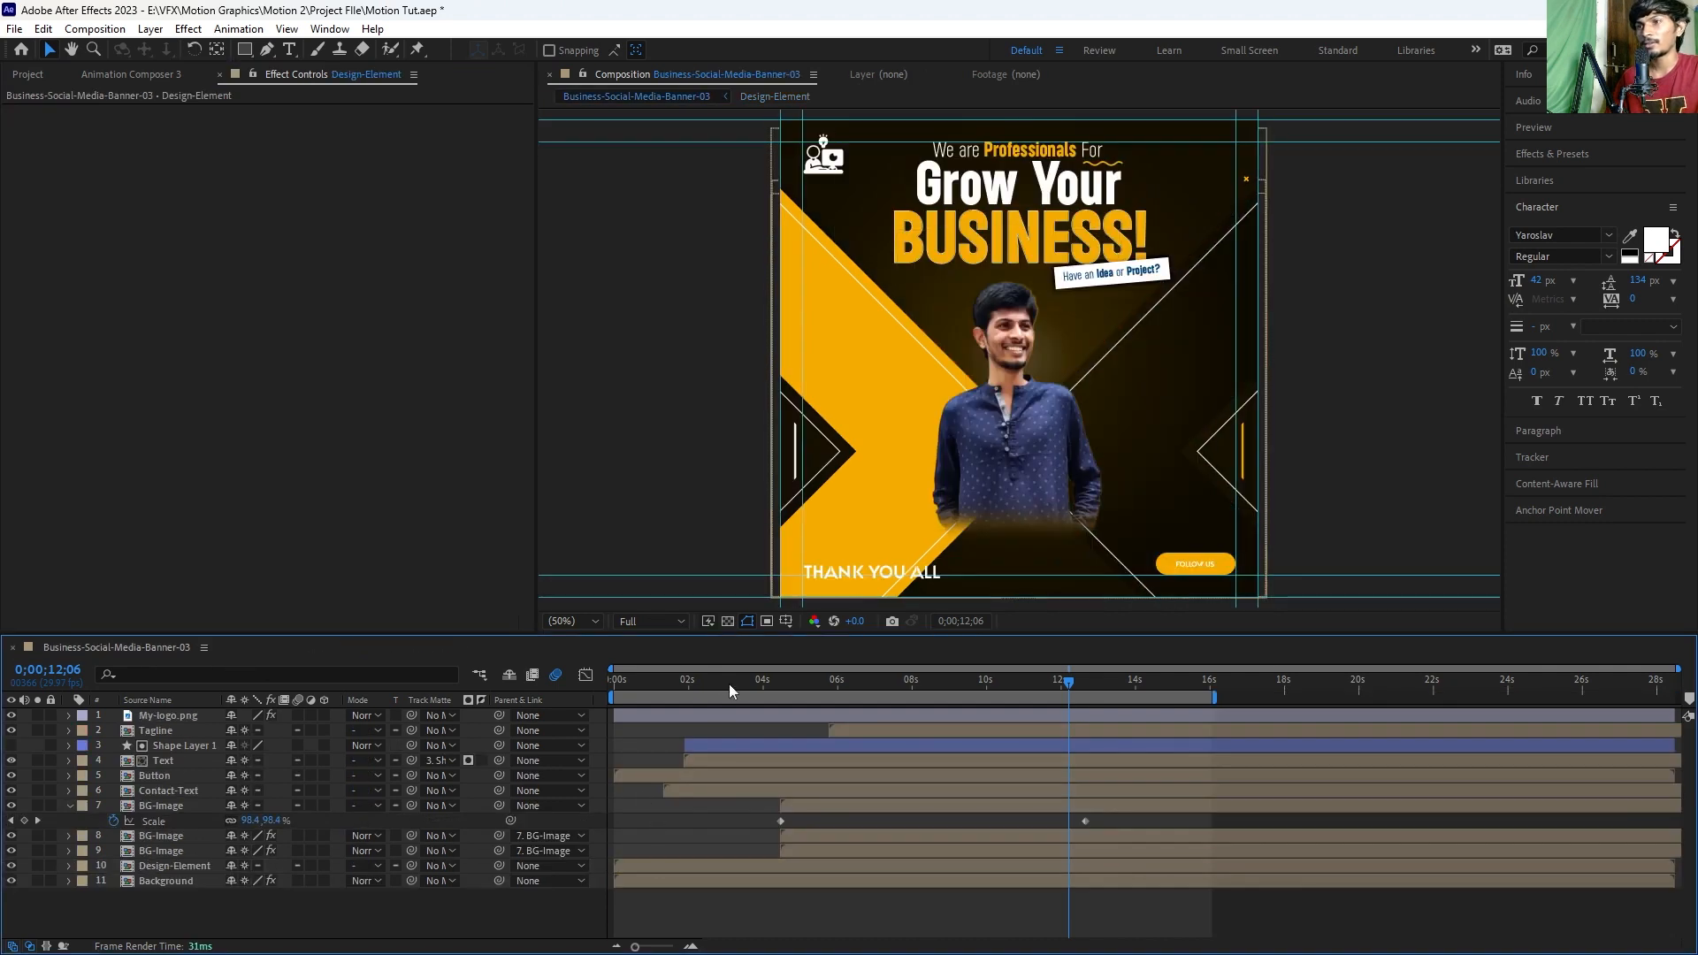
Step: Save the project and preview the opening of the banner with the black shape from the first frame
drag(729, 683, 548, 692)
key(ctrl+s)
key(space)
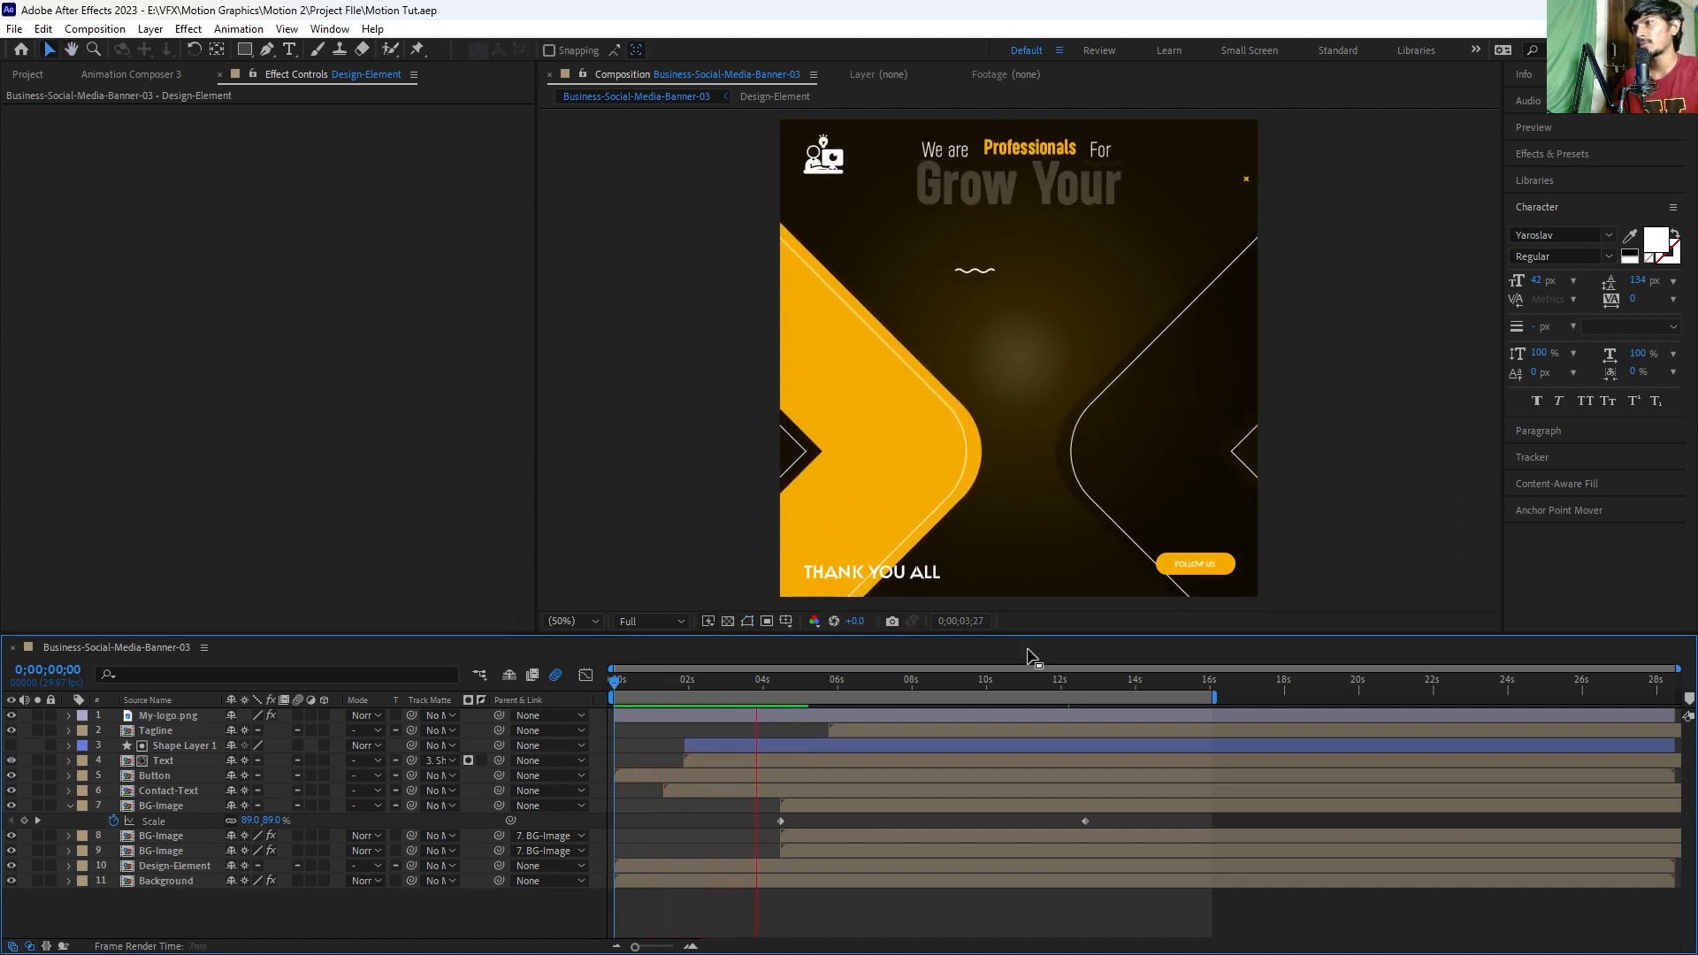
key(space)
key(space)
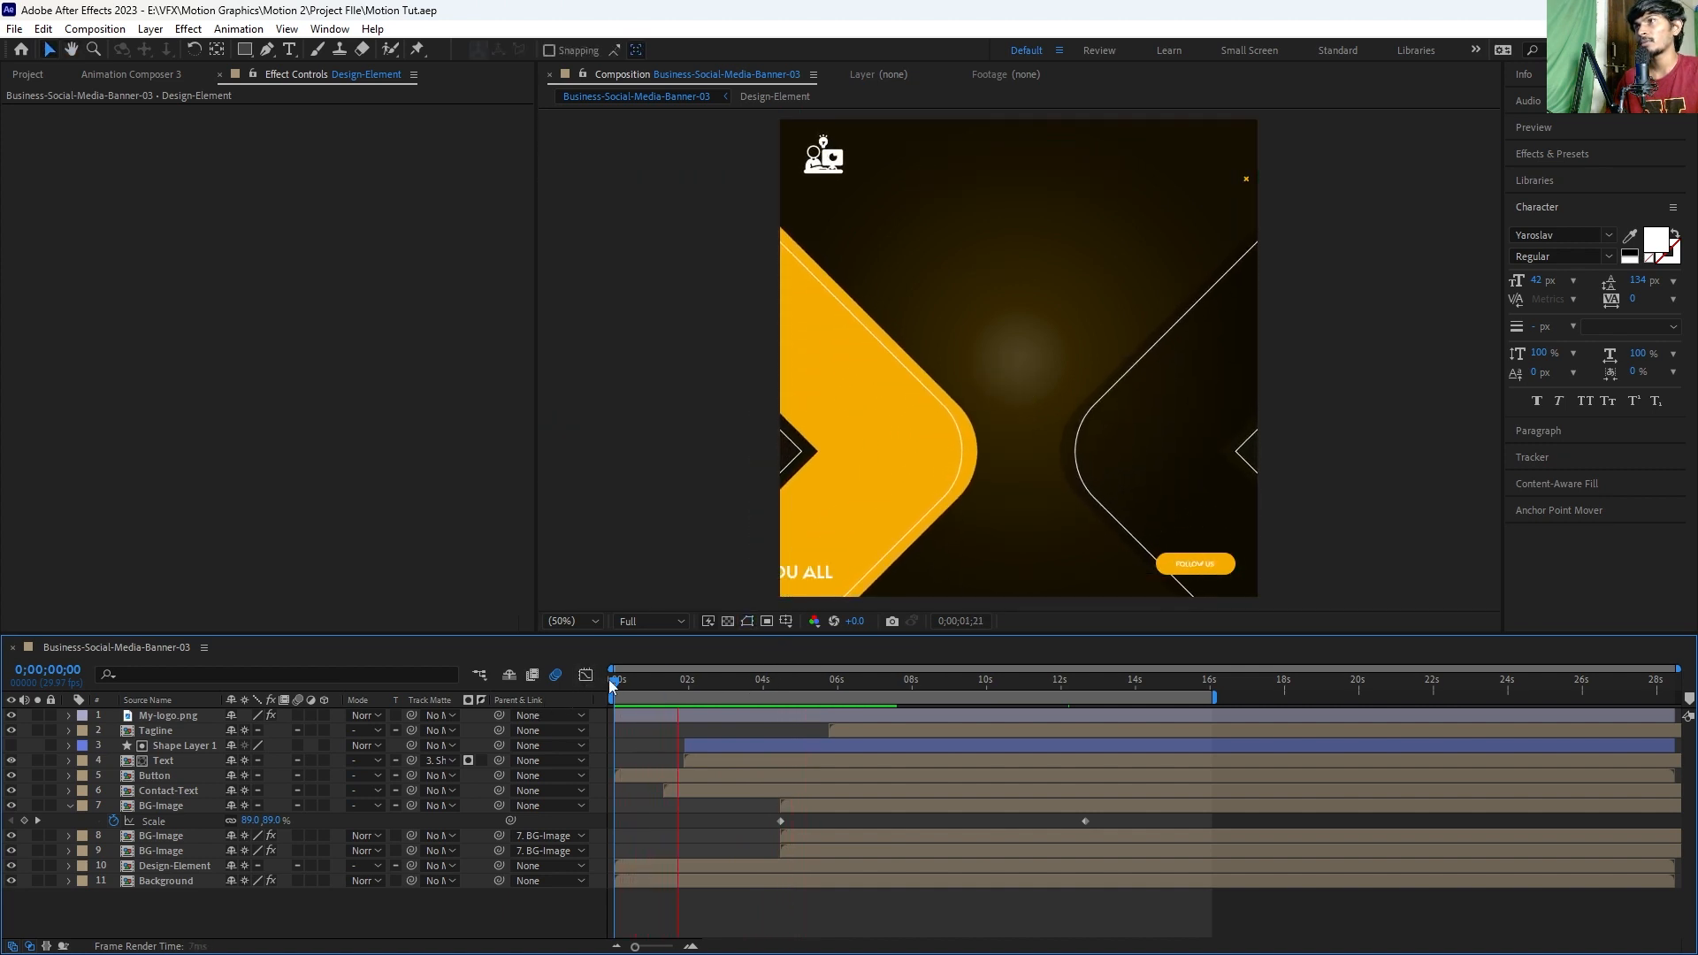
key(space)
Step: Keyframe the Text layer's Opacity from 0% at its in point, 0;00;01;26, to 100% about one second after it
key(v)
click(682, 789)
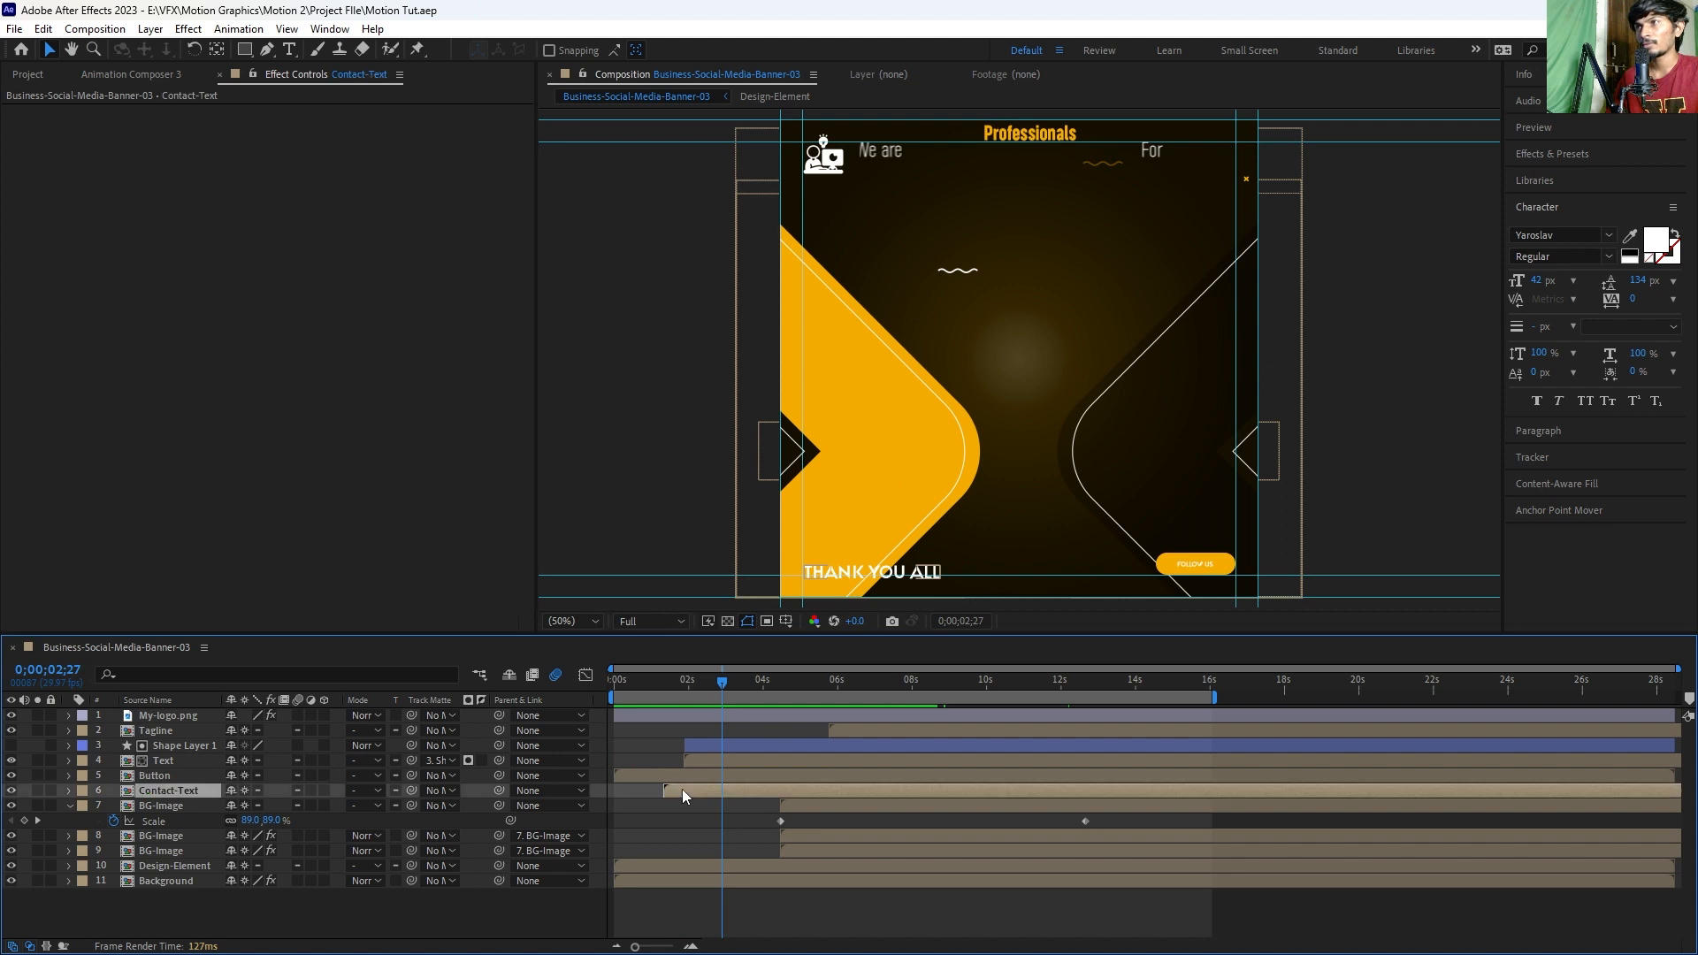
click(1069, 182)
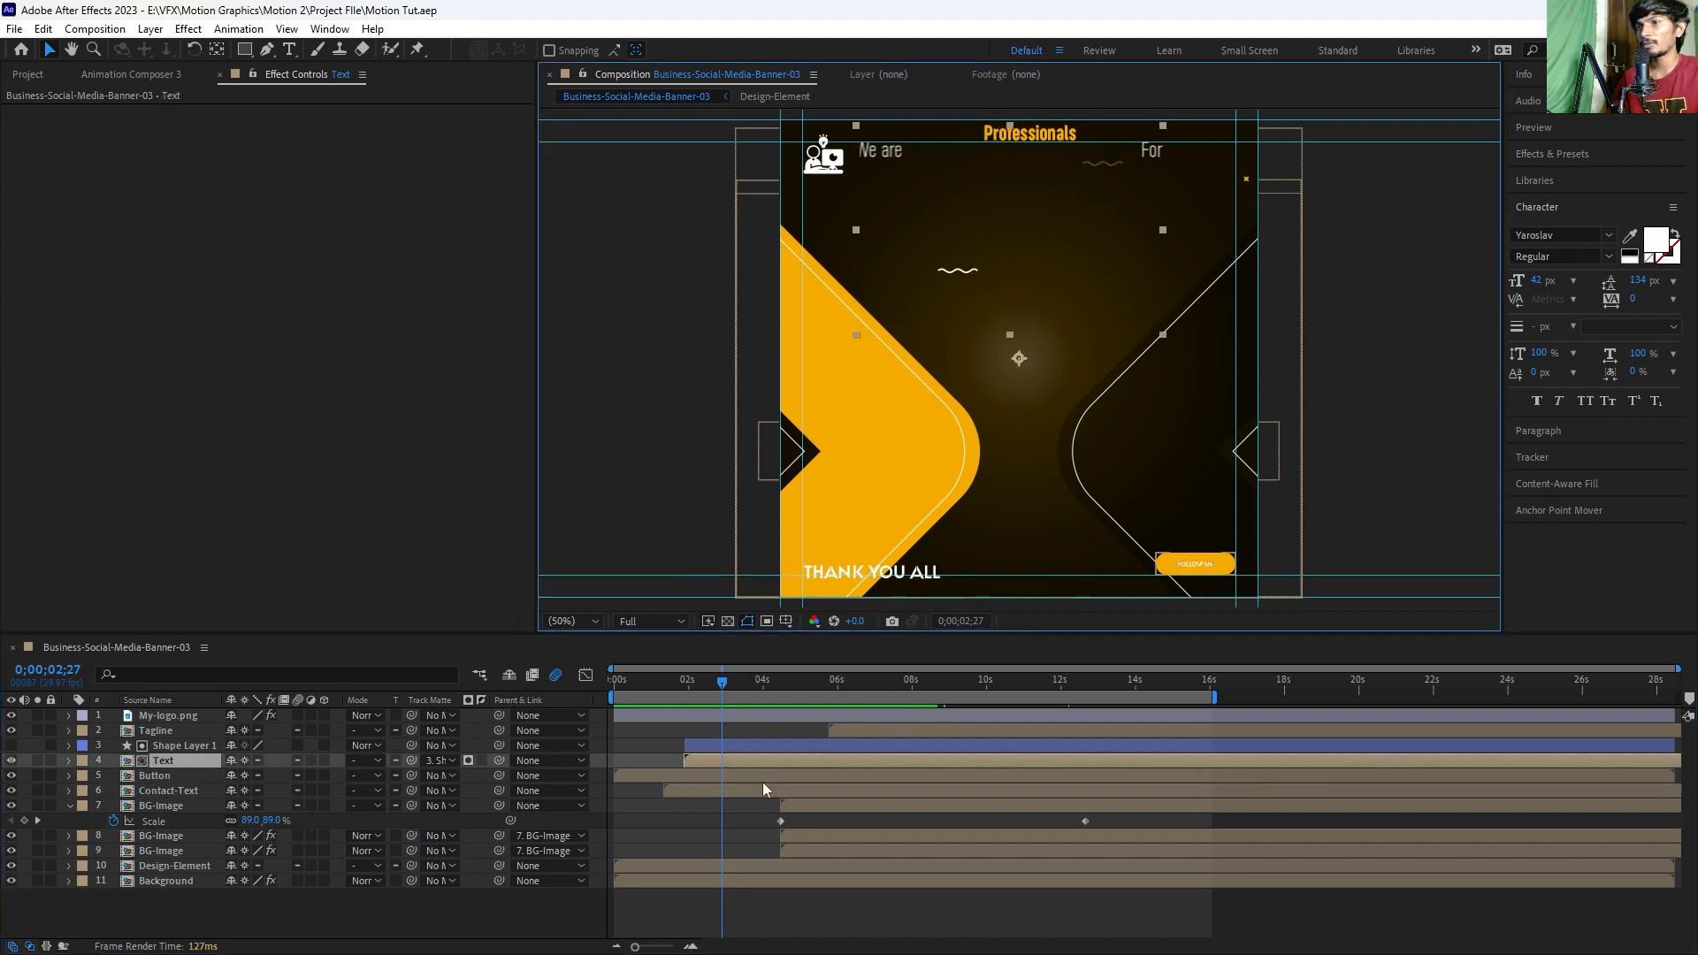
key(i)
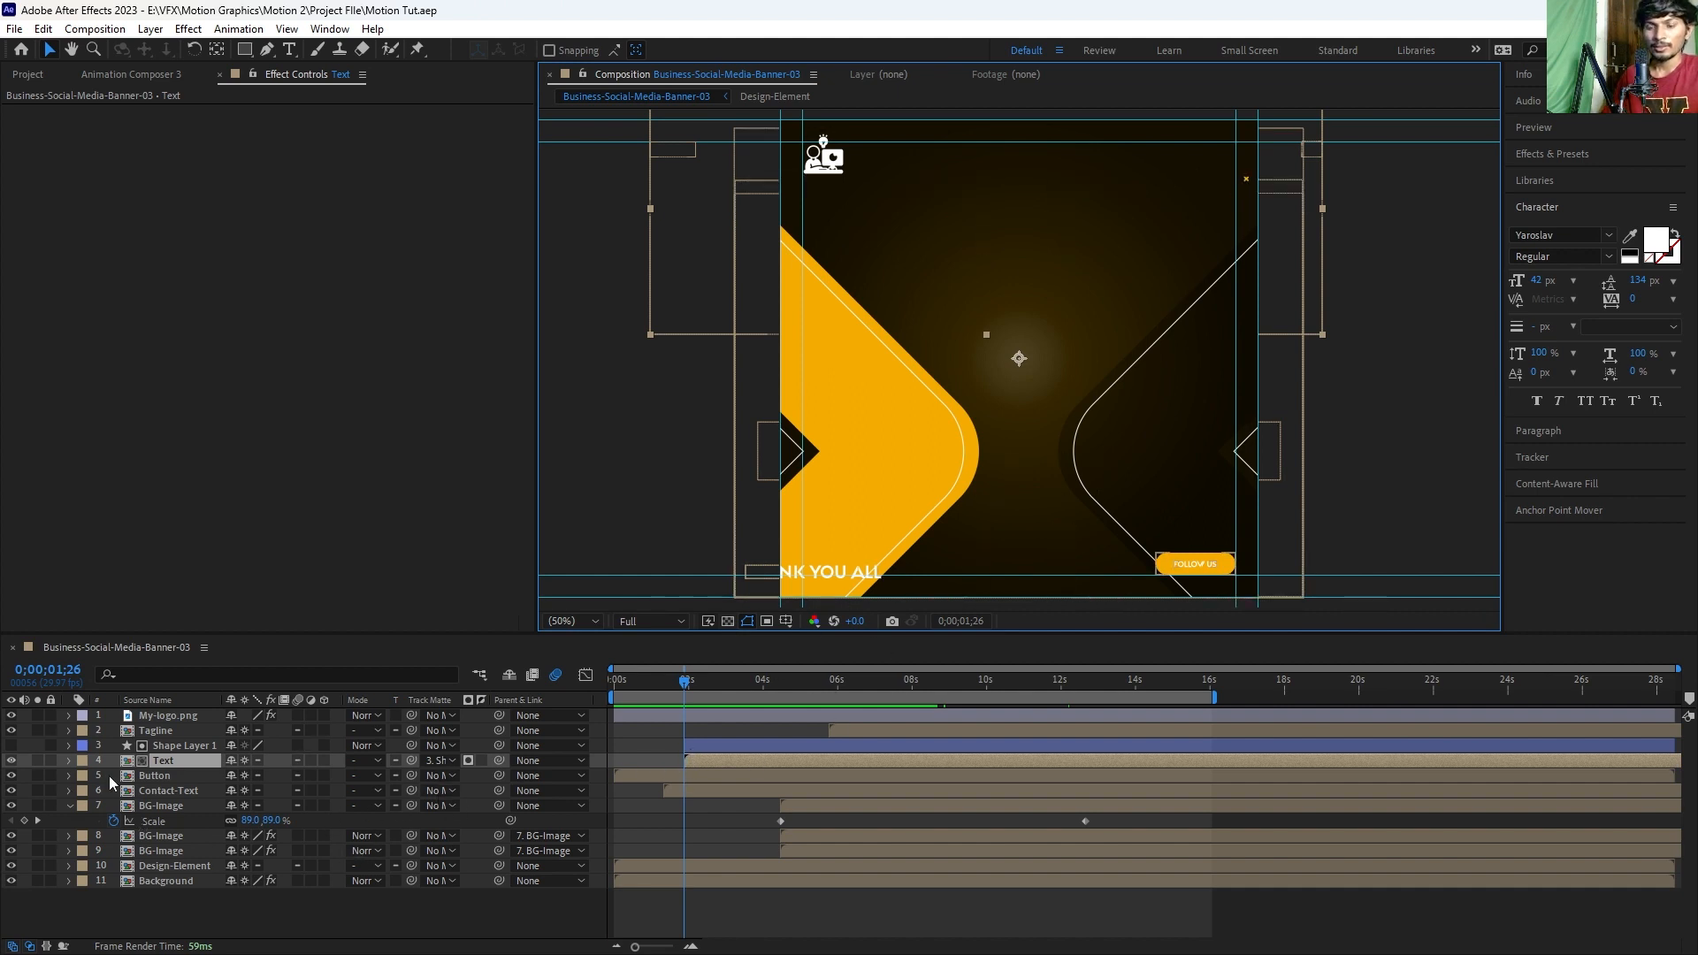
key(alt+shift+t)
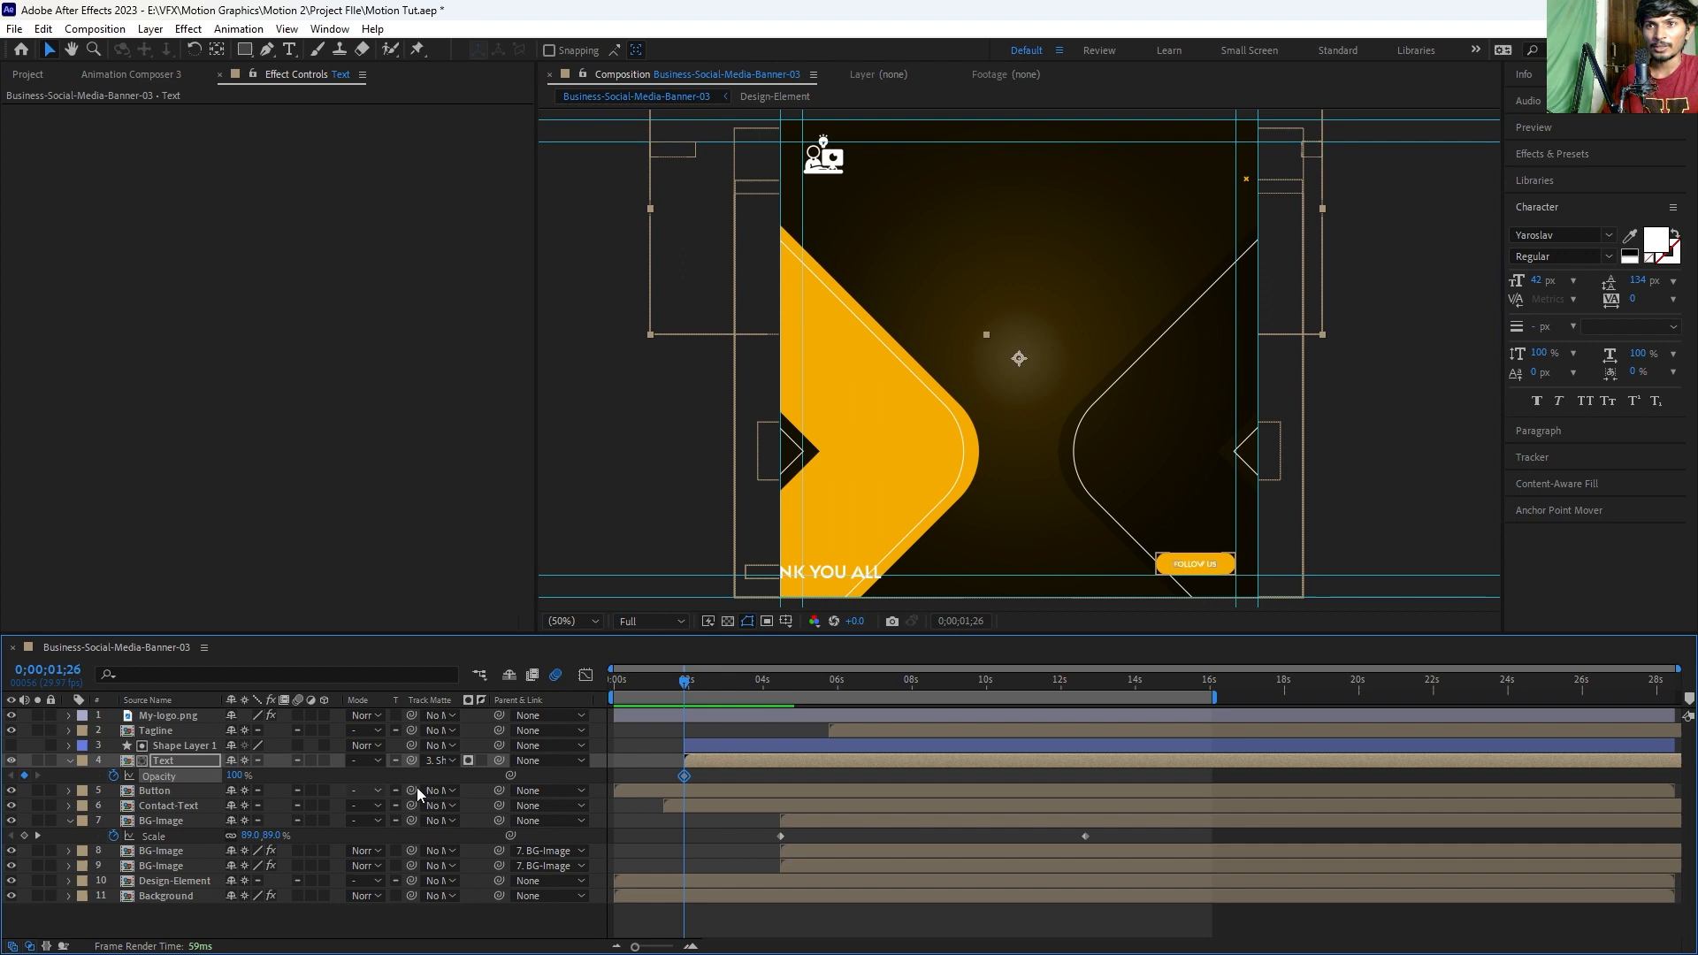
click(719, 682)
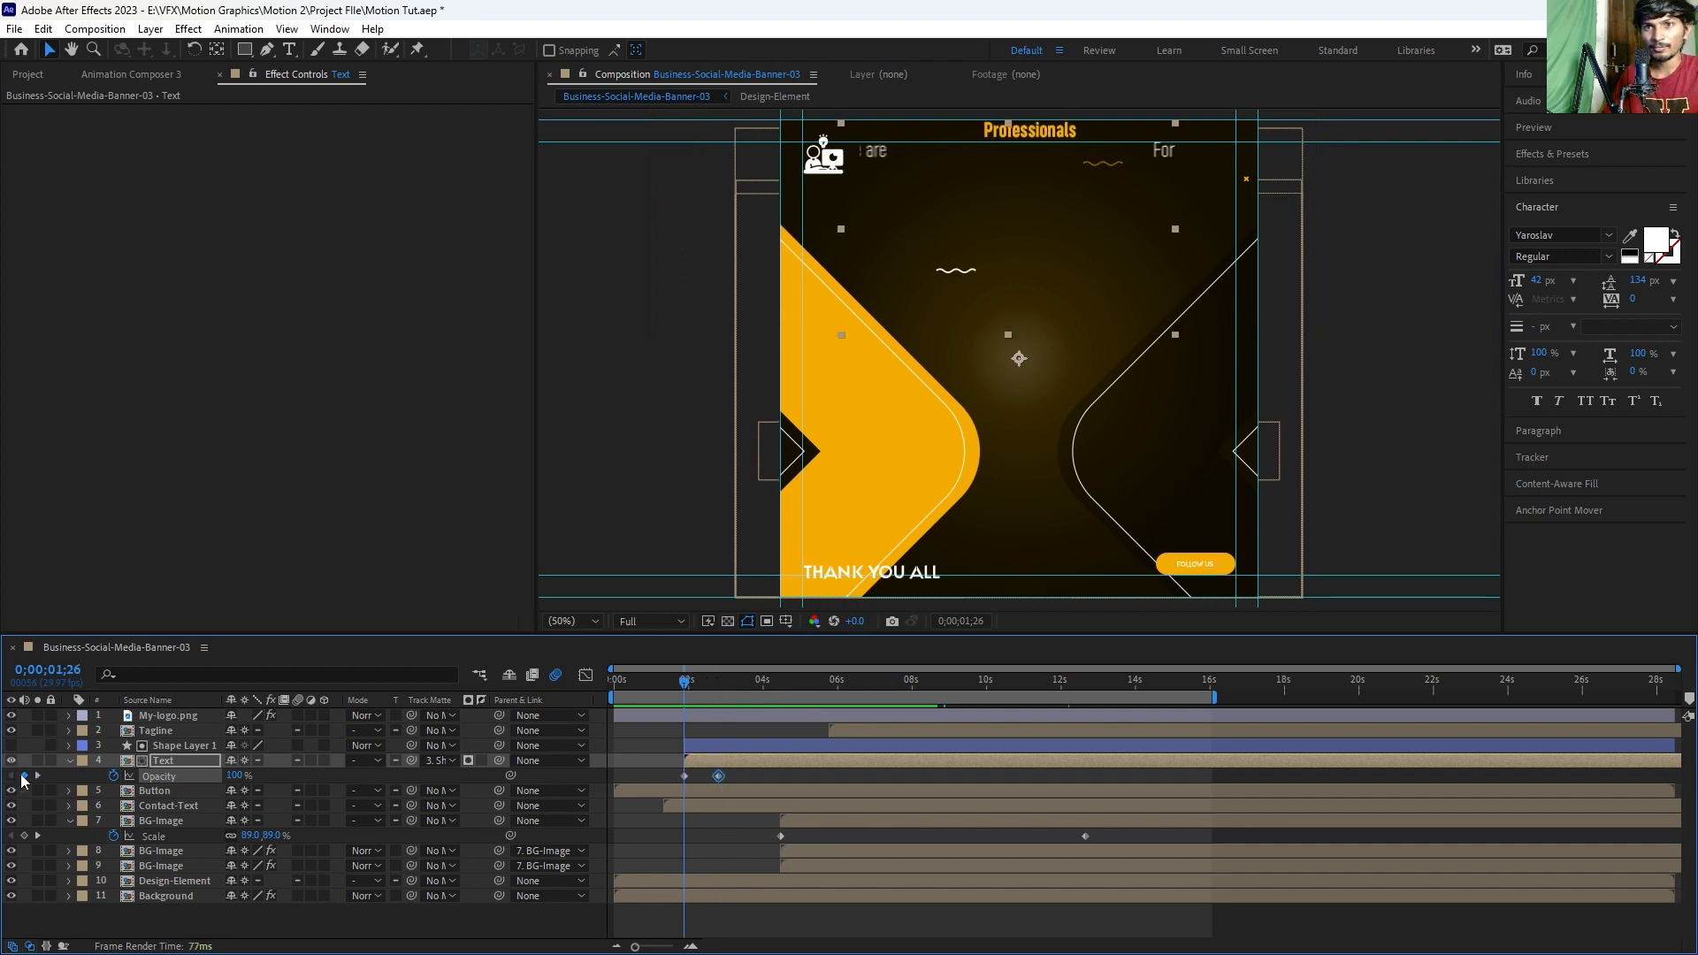
drag(195, 775, 42, 776)
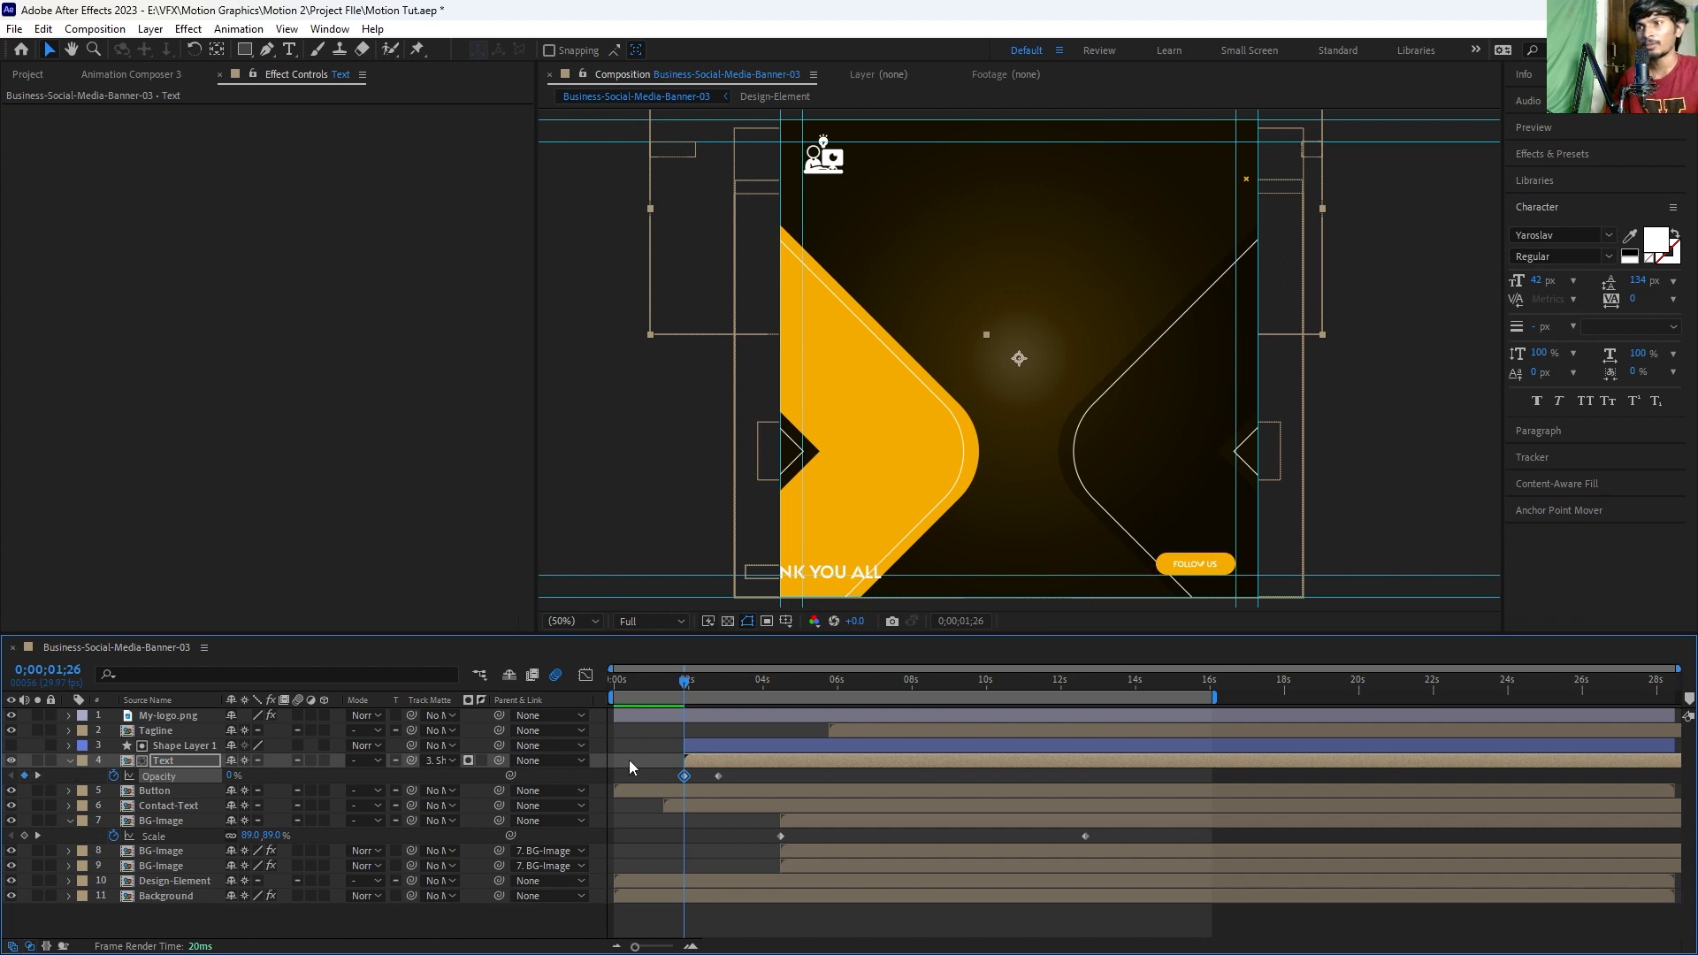
Step: Preview the banner animation with the Text layer's fade-in and deselect the layer
key(space)
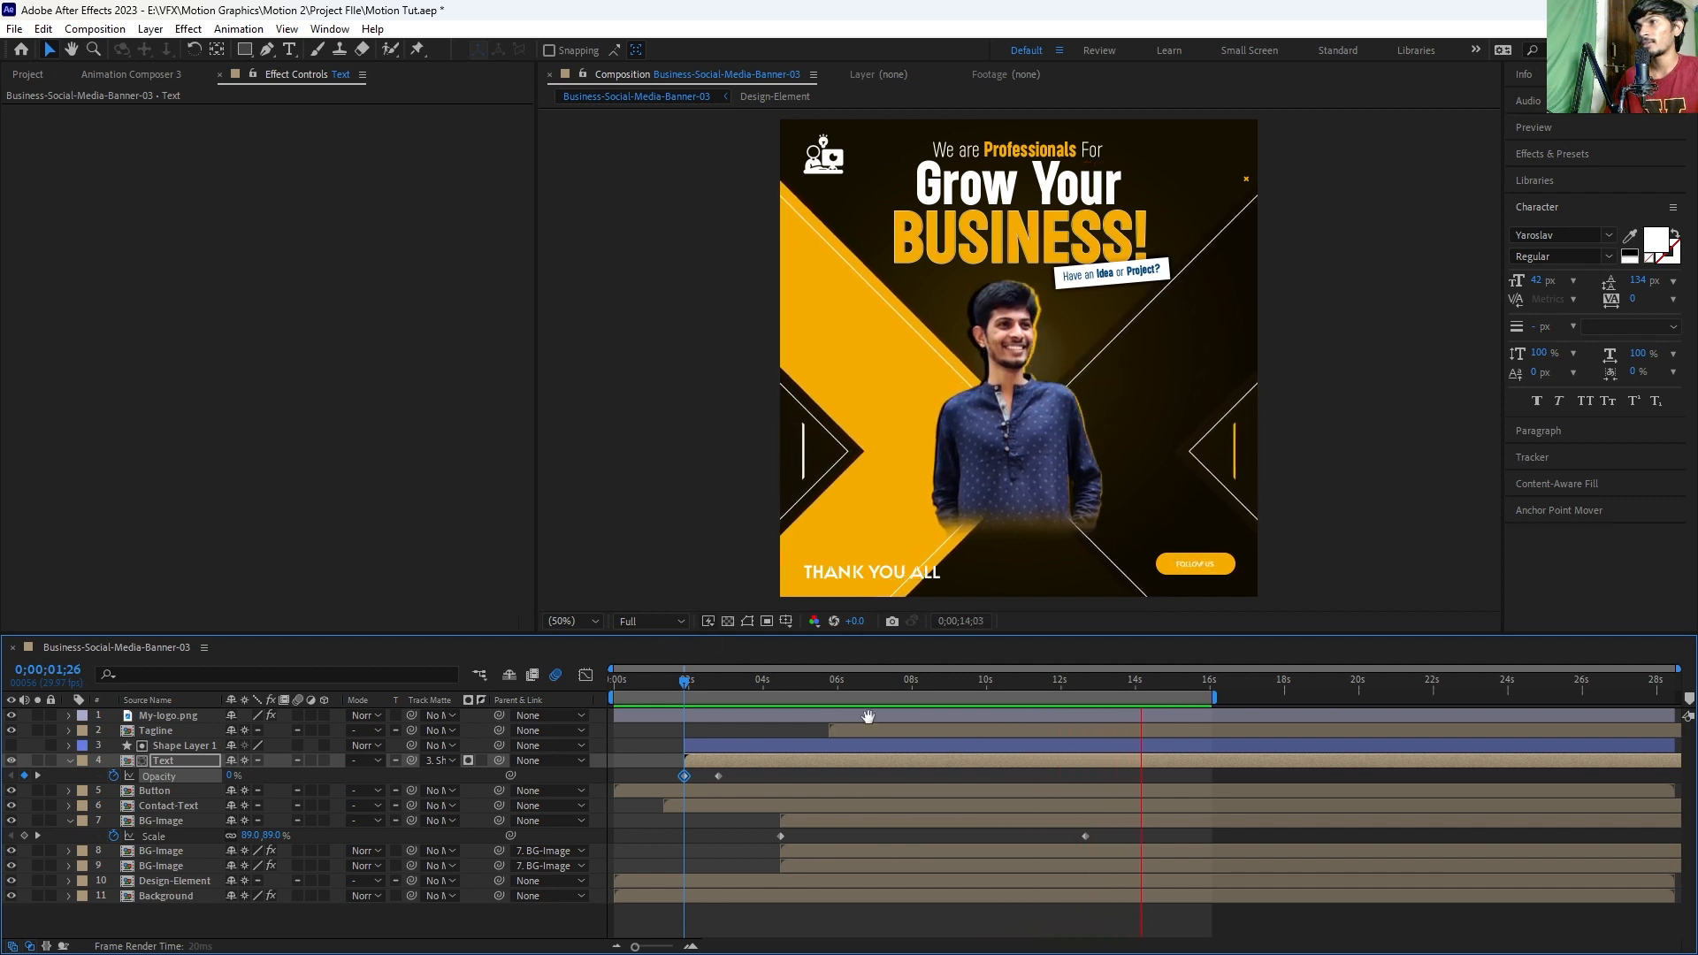
key(space)
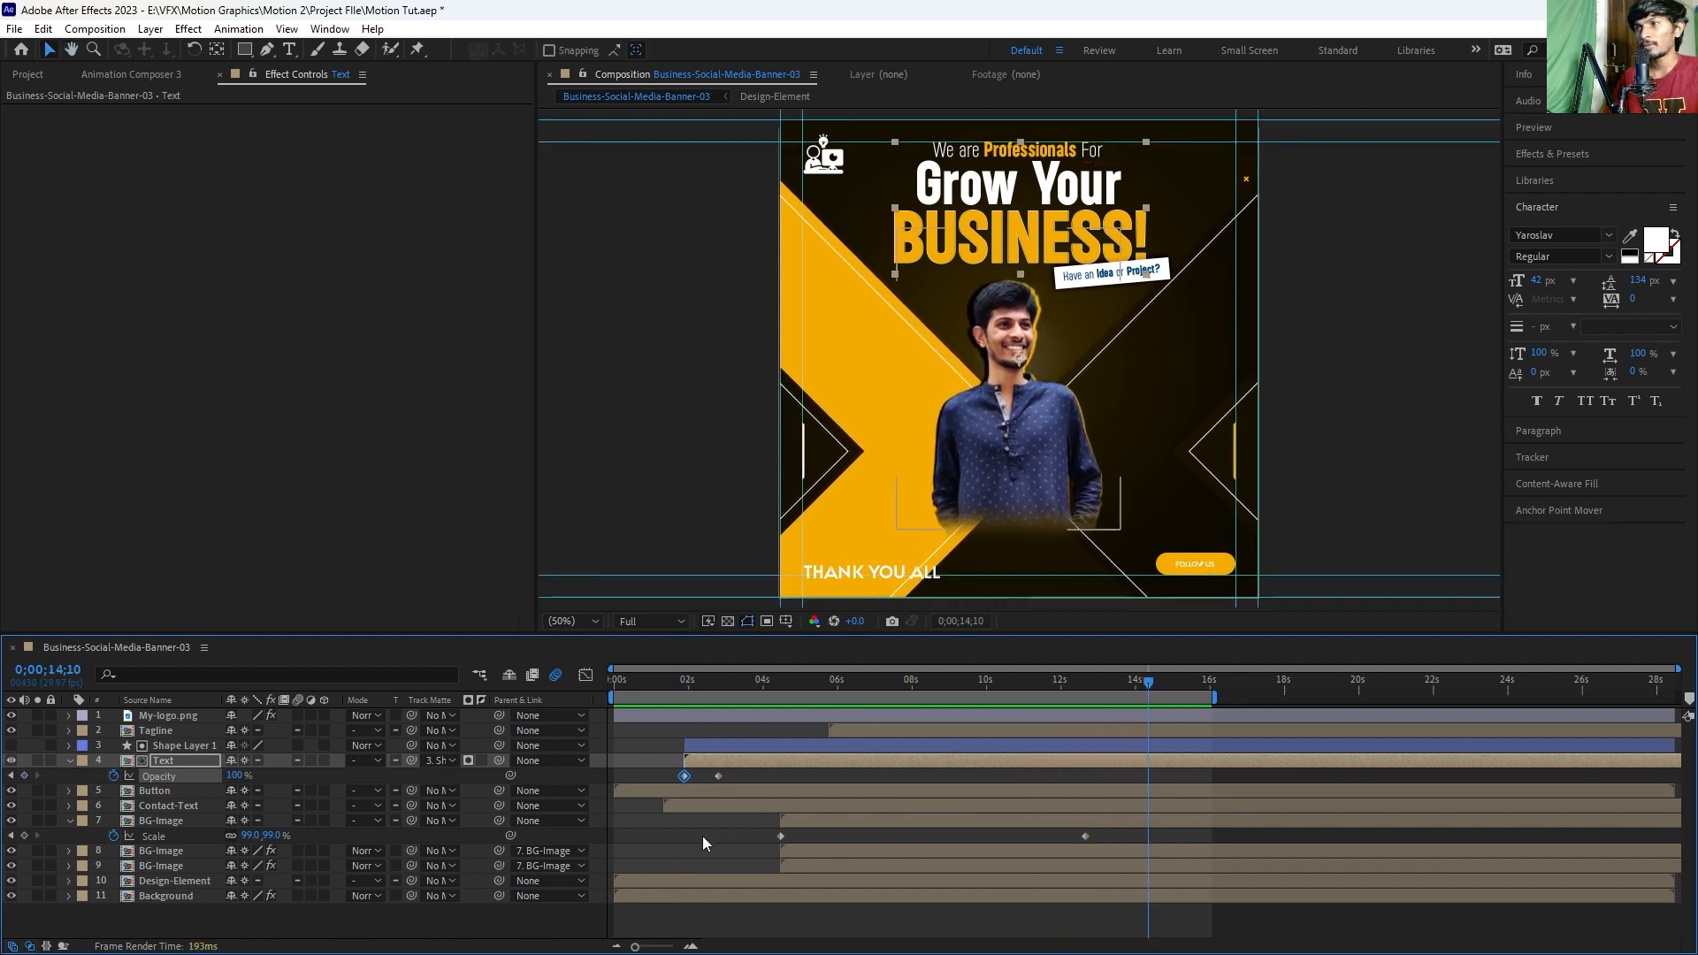
click(693, 831)
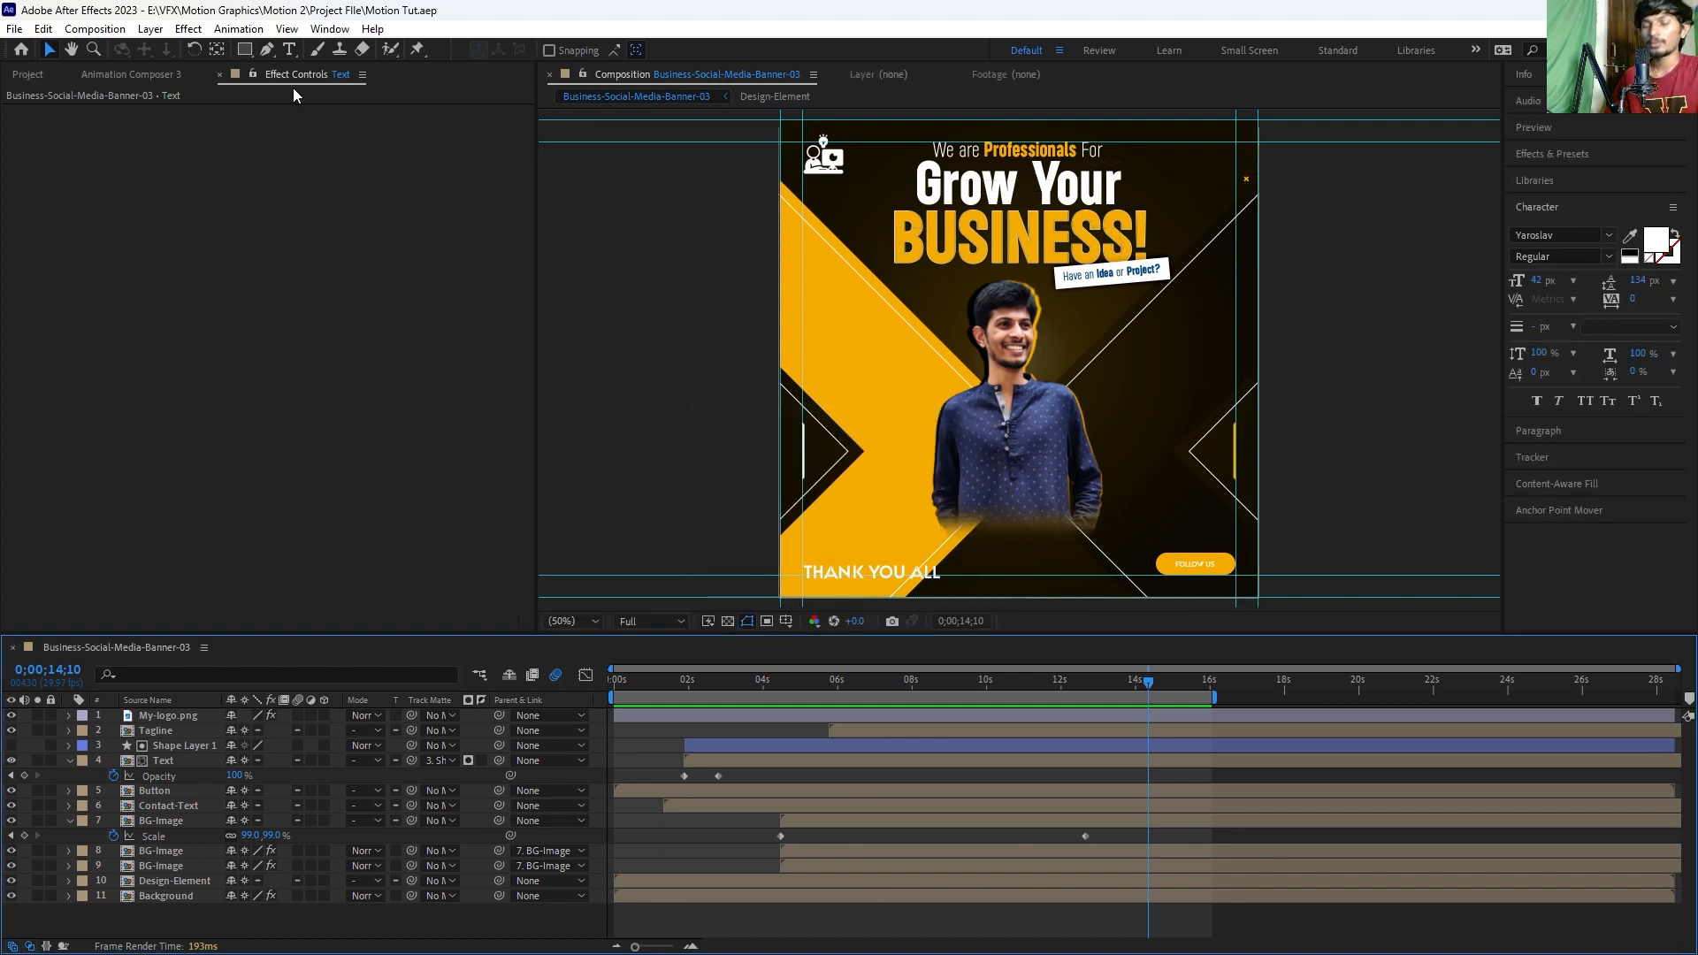
Step: Create a 1080 × 1080 px solid layer coloured black, 000000, in the banner composition
key(ctrl+y)
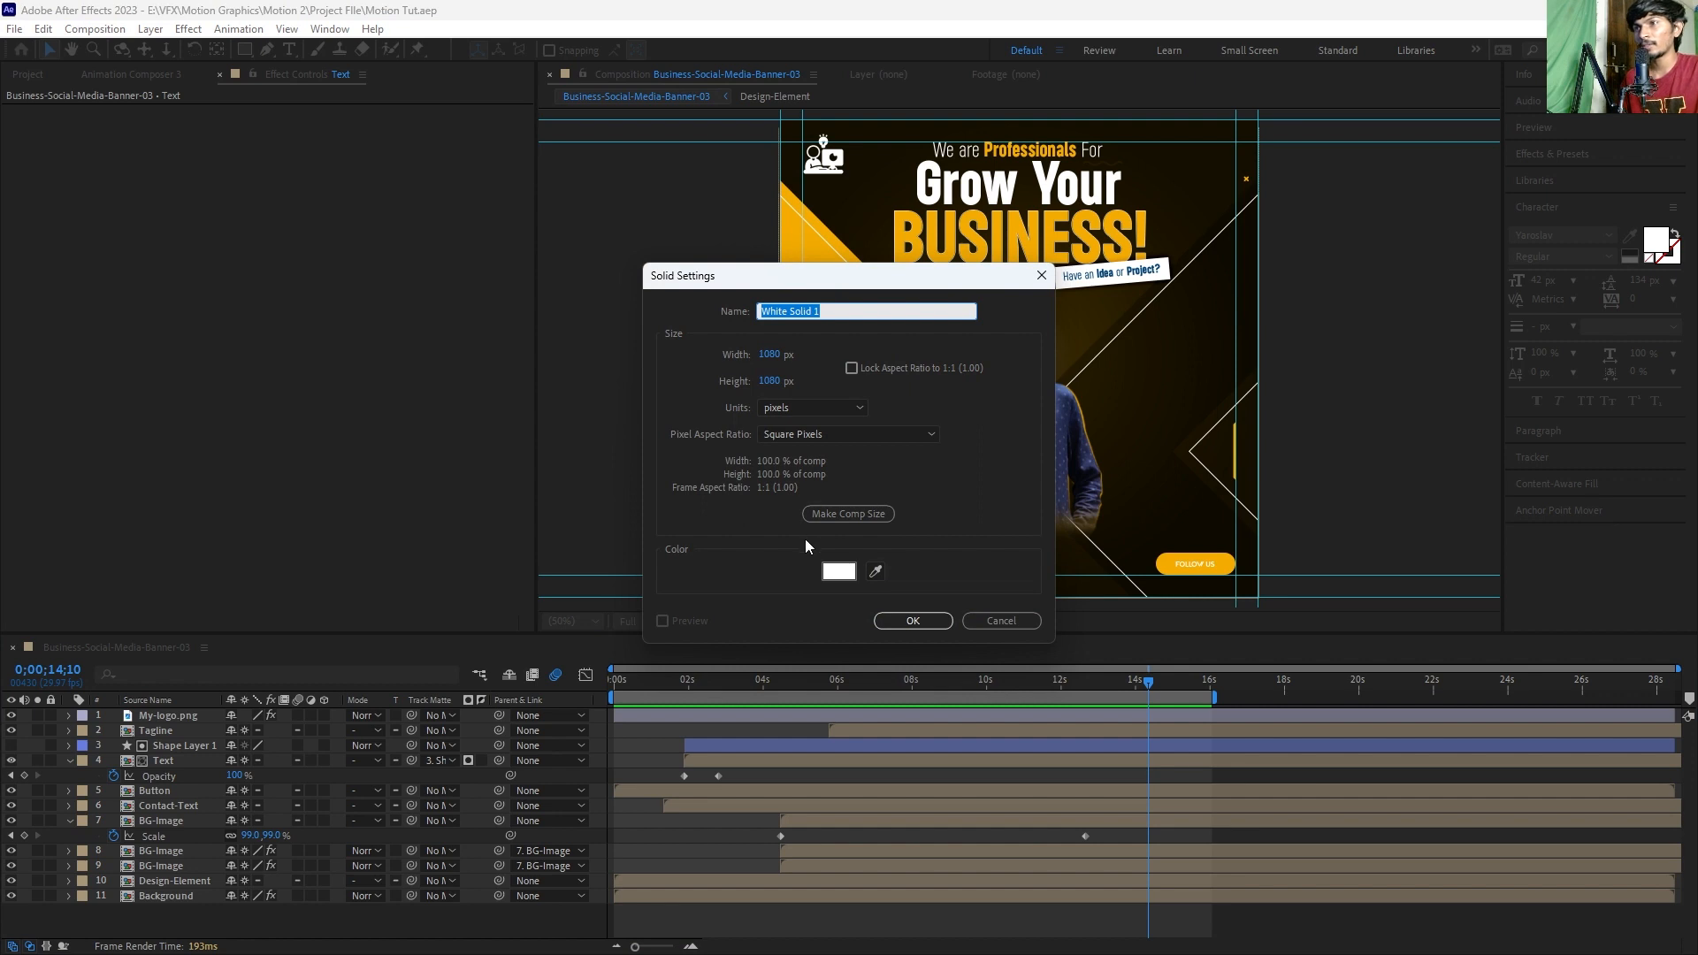
click(838, 570)
drag(1314, 402, 1042, 564)
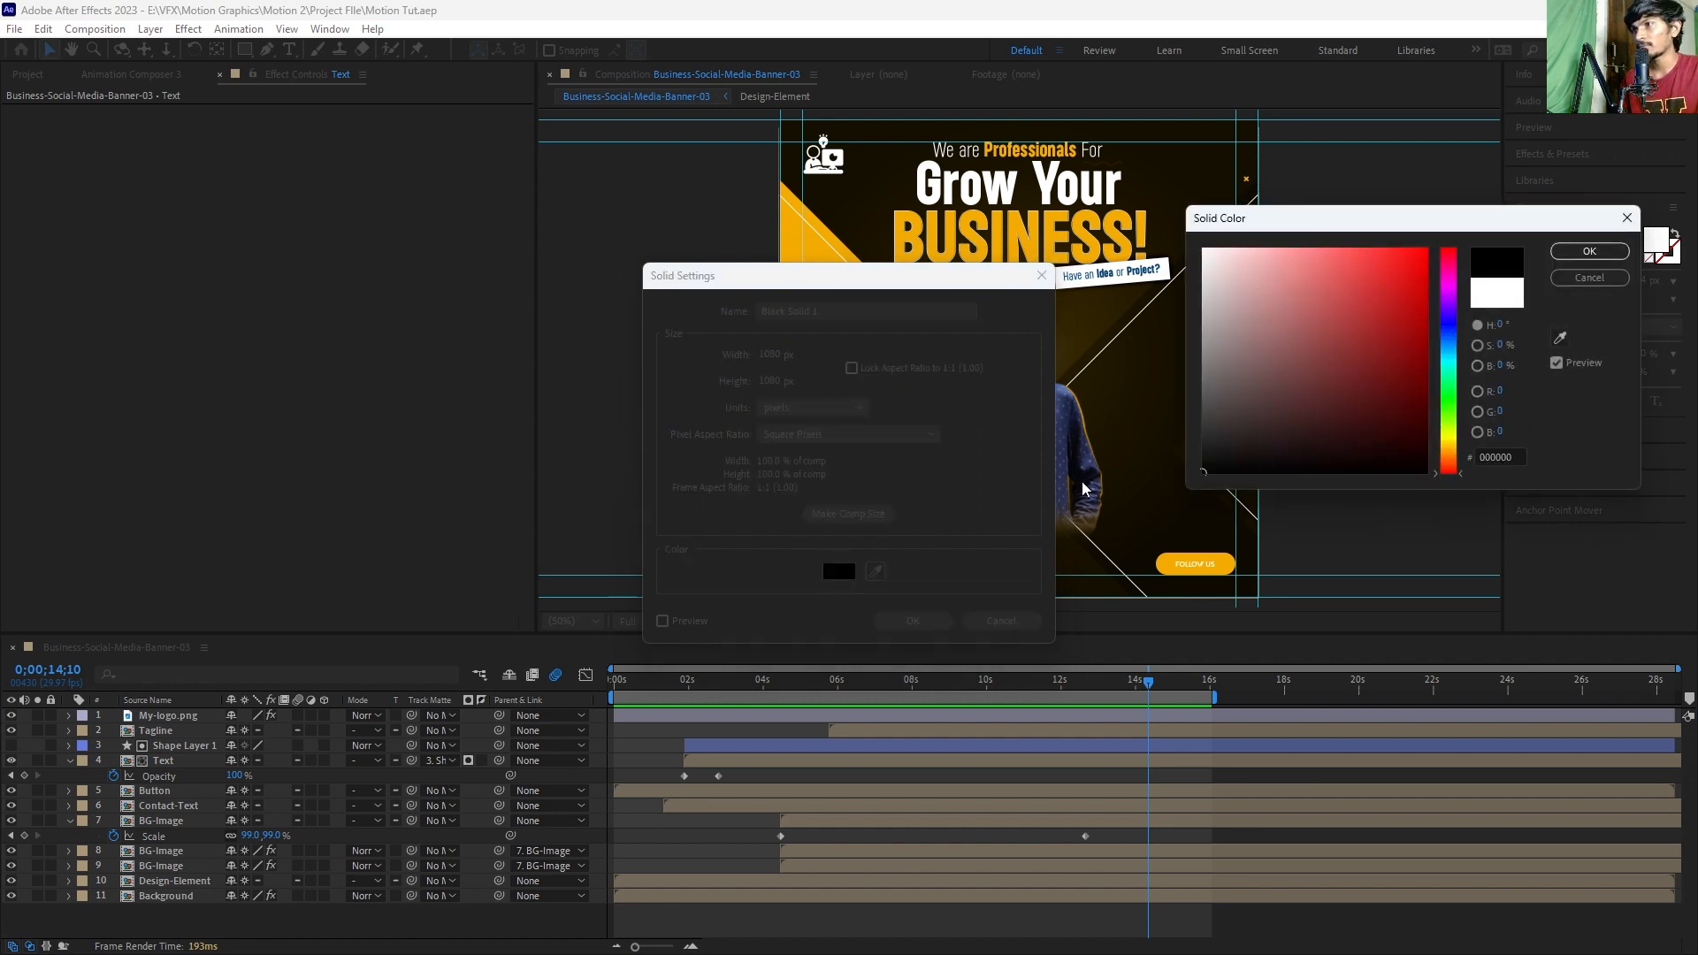
click(1588, 260)
click(914, 618)
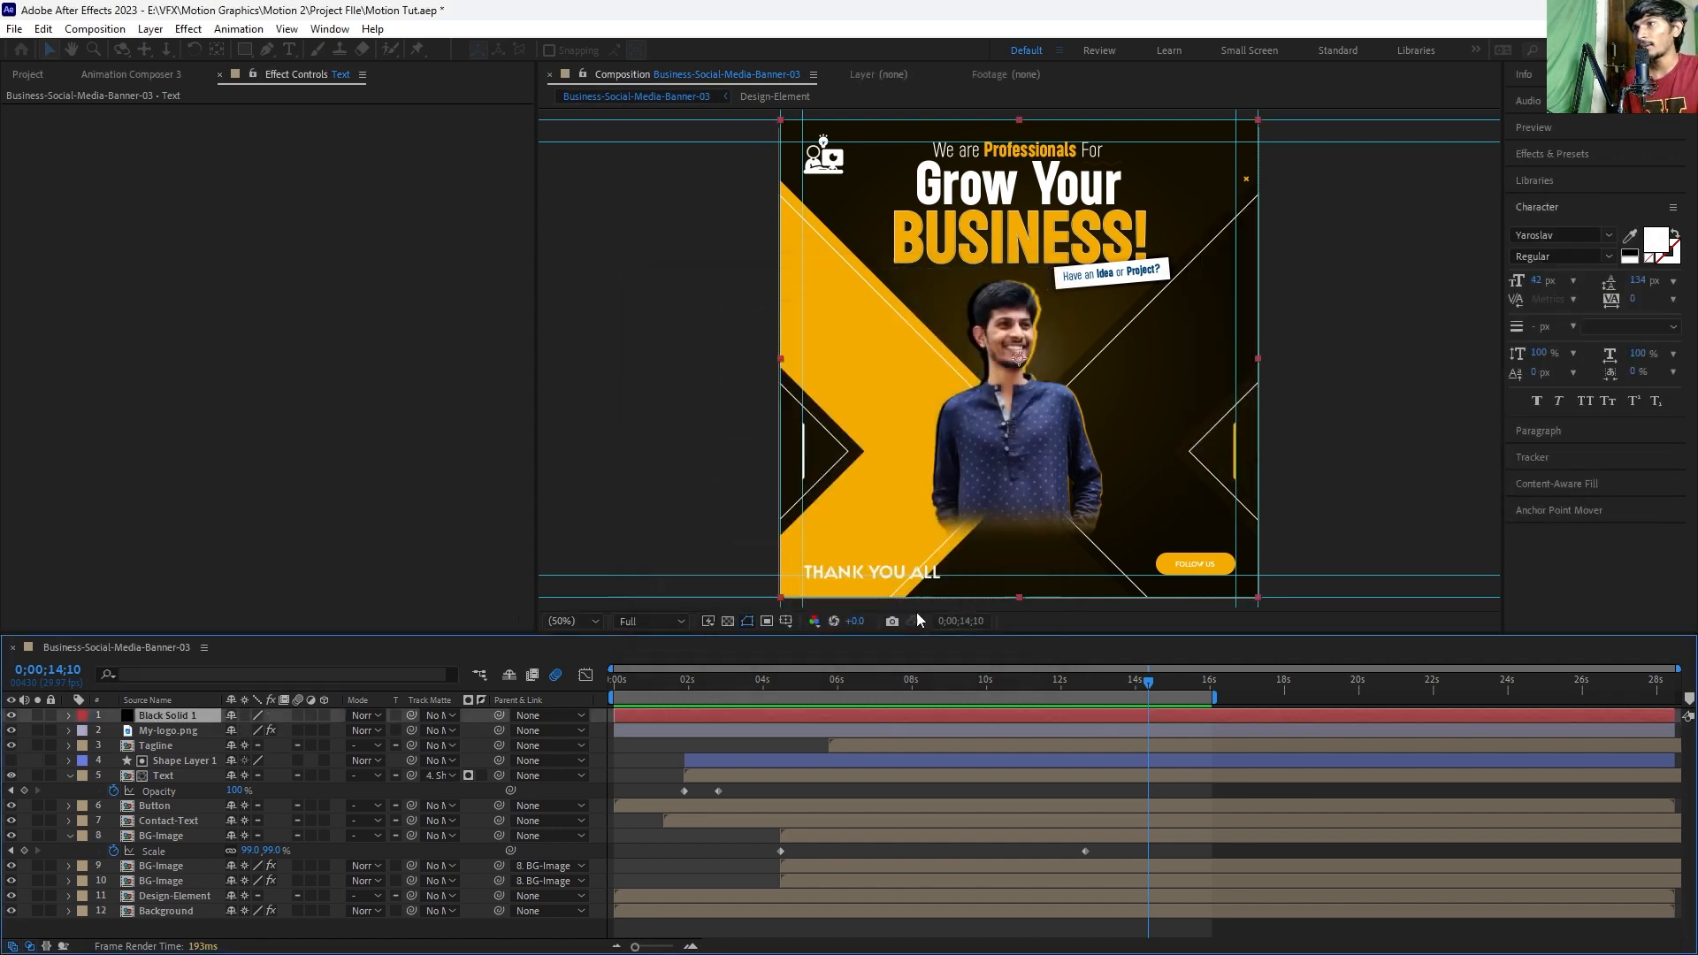
Step: Mask the black solid with a rectangle across the bottom quarter of the banner and feather it 246 pixels
click(247, 51)
drag(630, 481, 1422, 745)
click(760, 715)
key(f)
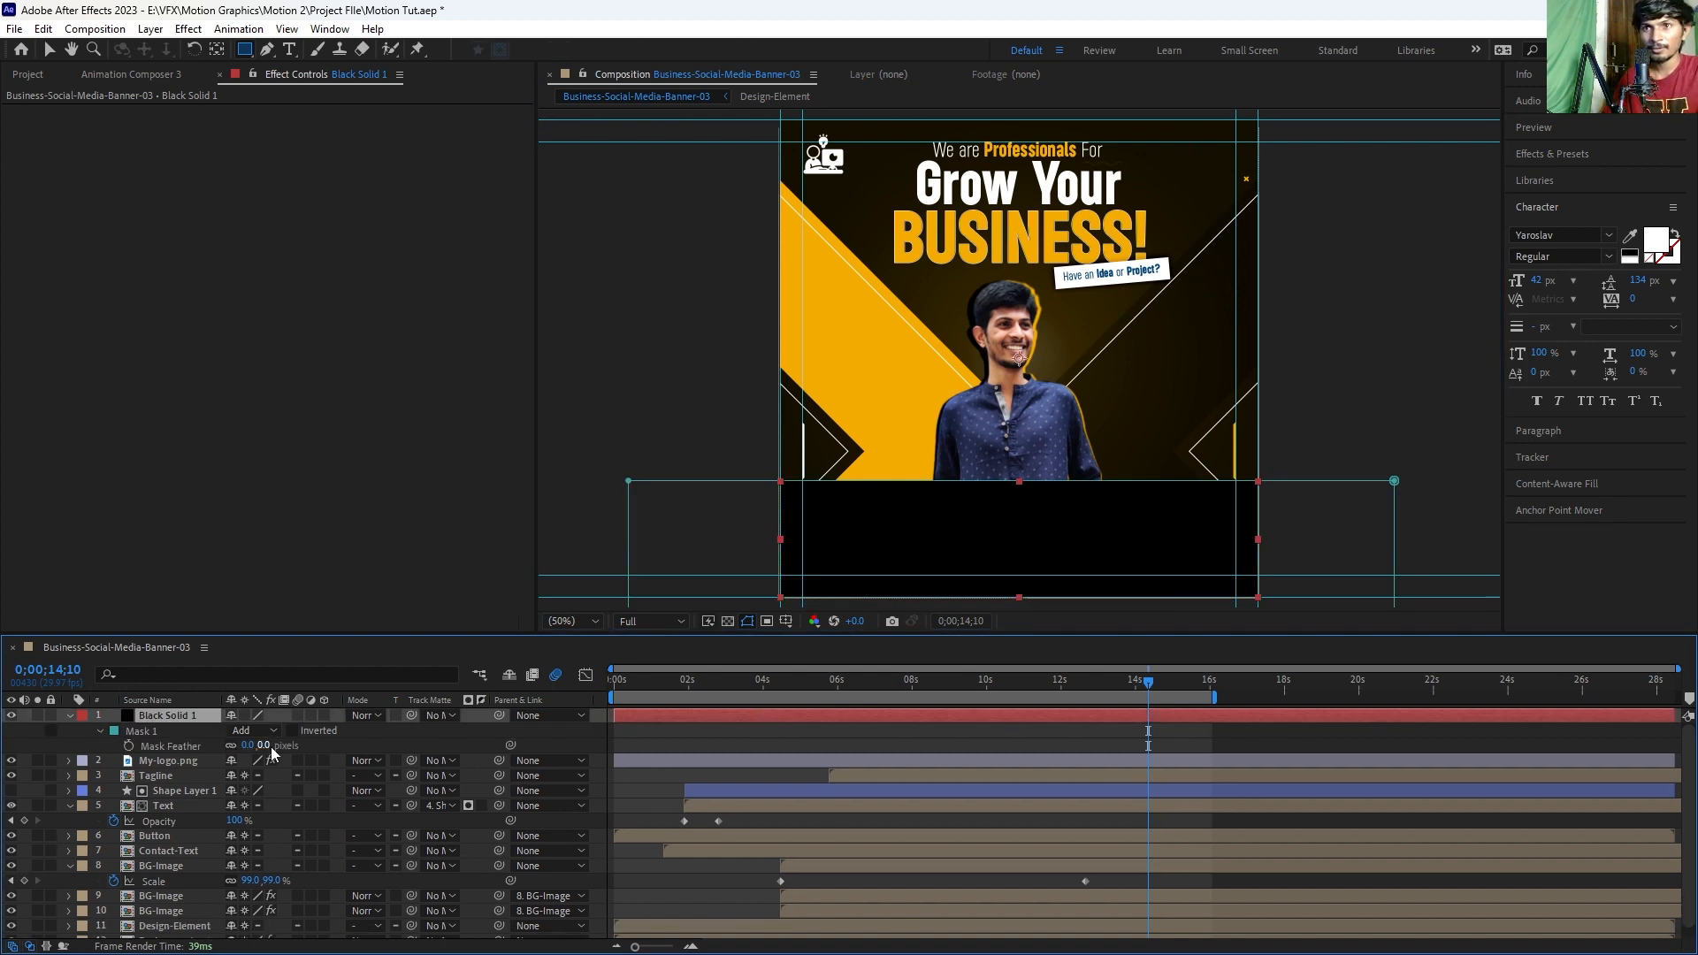
drag(284, 746, 470, 738)
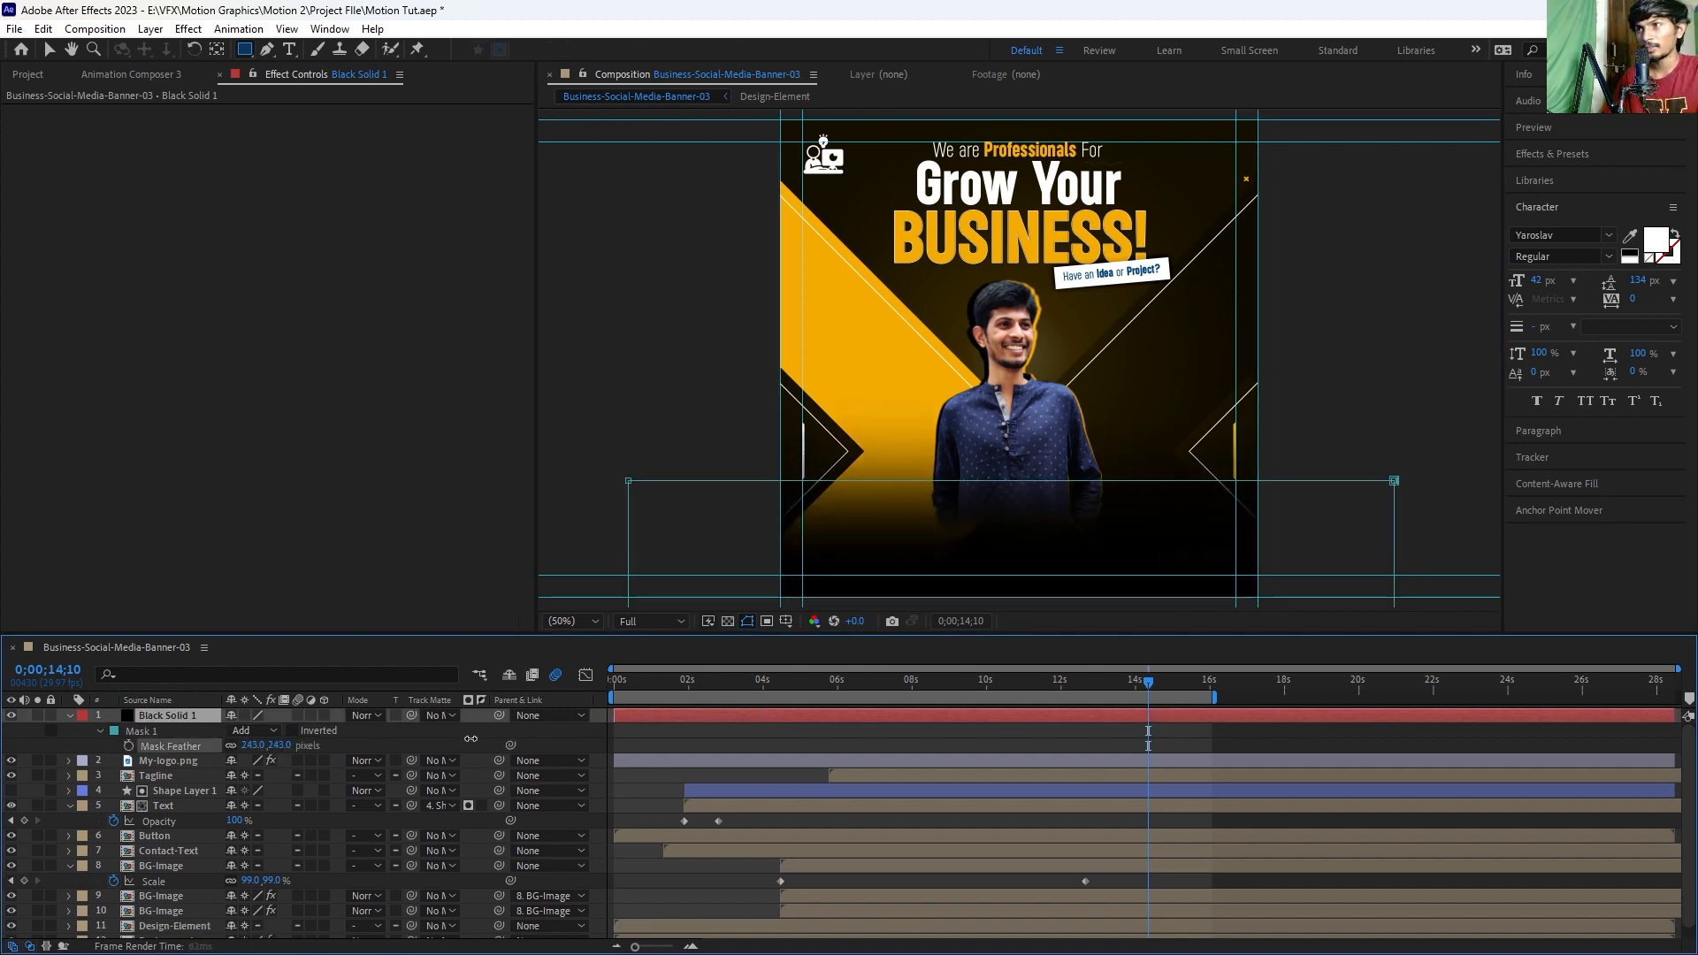
Step: Move the masked black solid down the layer stack, directly below Contact-Text and above the BG-Image layers
click(789, 718)
key(ctrl+bracketleft)
key(ctrl+bracketleft)
key(ctrl+bracketleft)
key(ctrl+bracketleft)
key(ctrl+bracketleft)
key(ctrl+bracketleft)
key(ctrl+bracketleft)
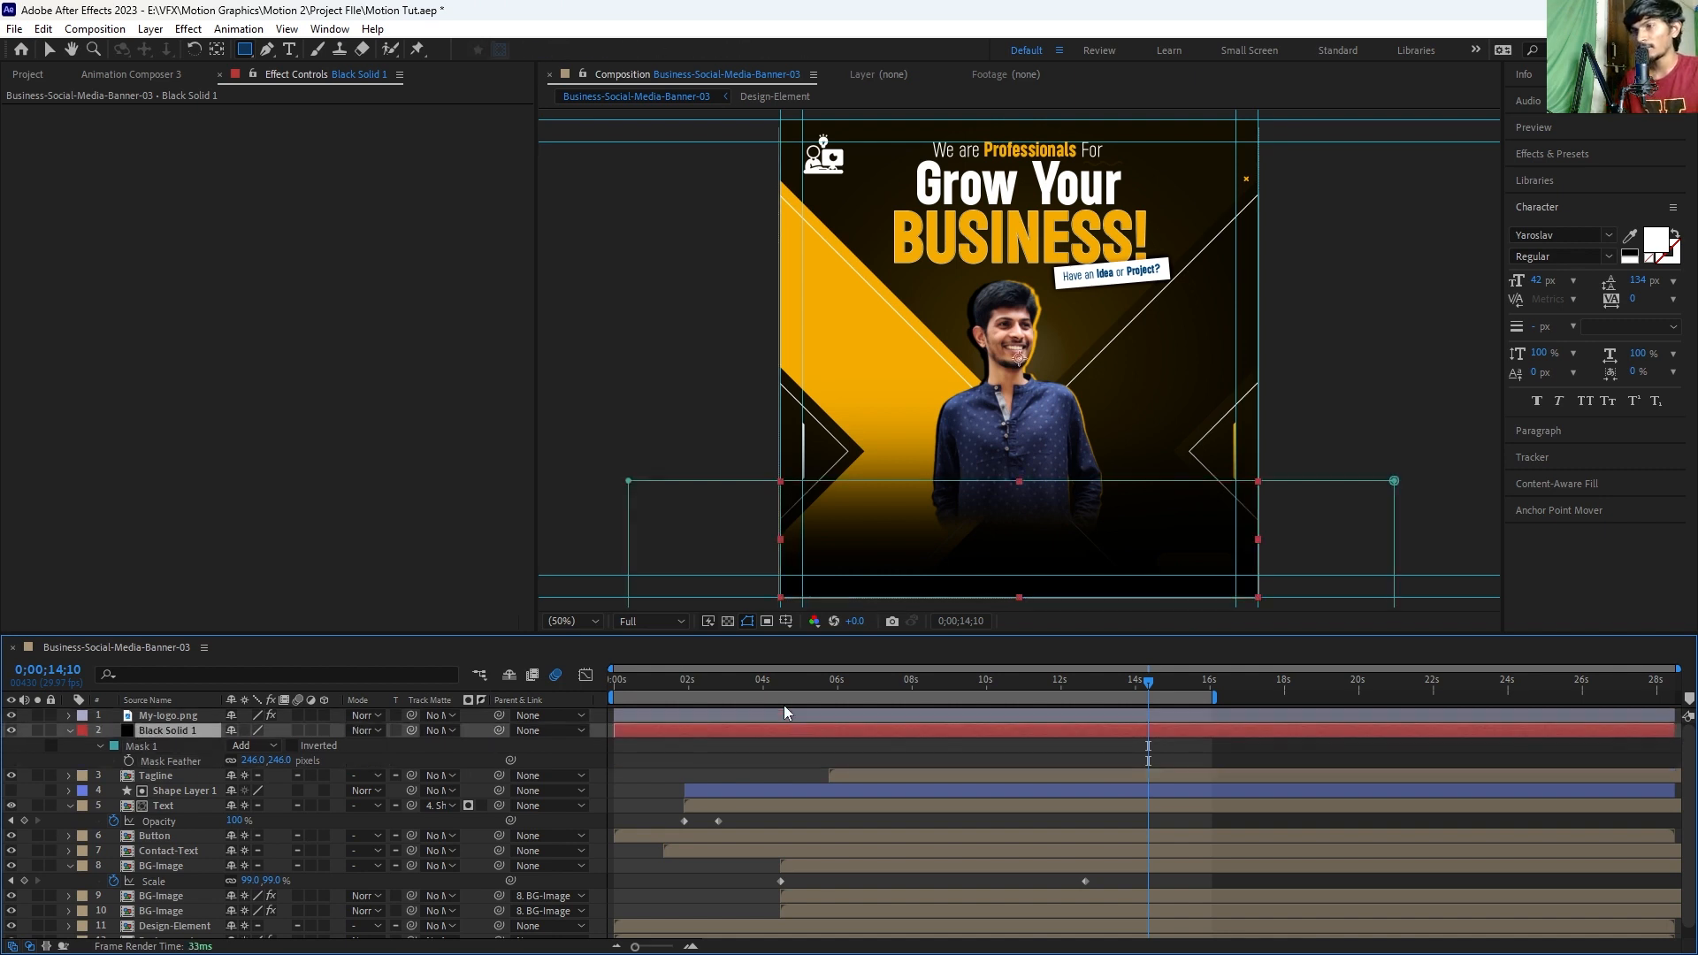
key(ctrl+bracketright)
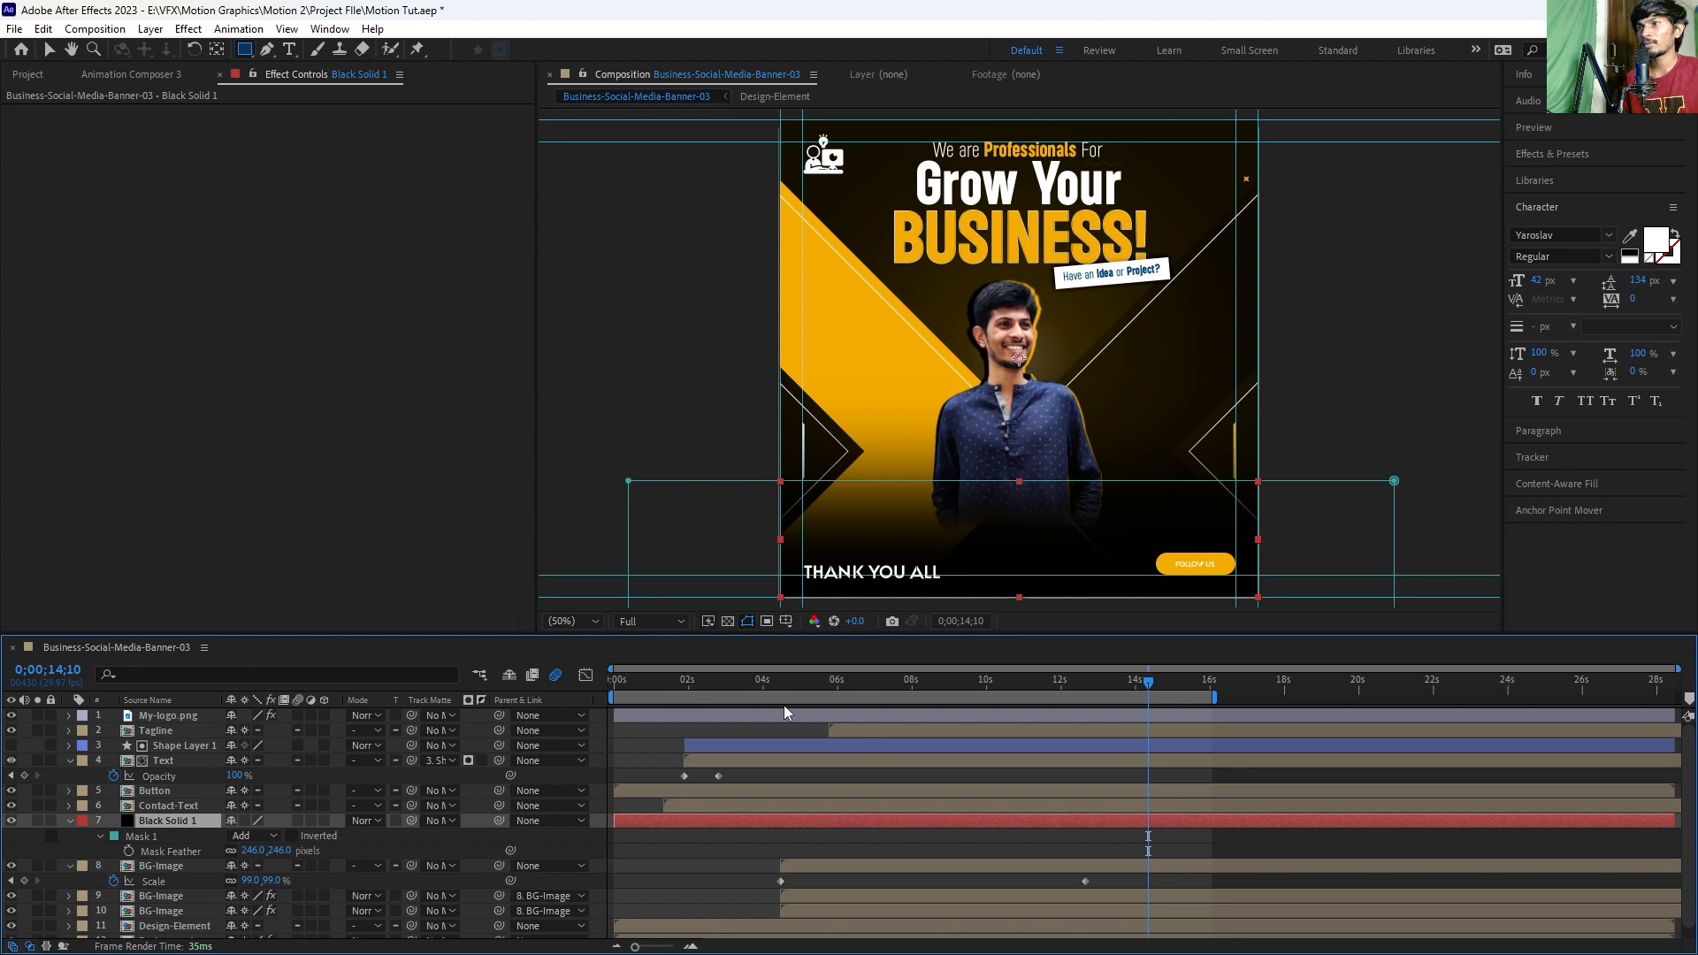
key(F2)
click(730, 818)
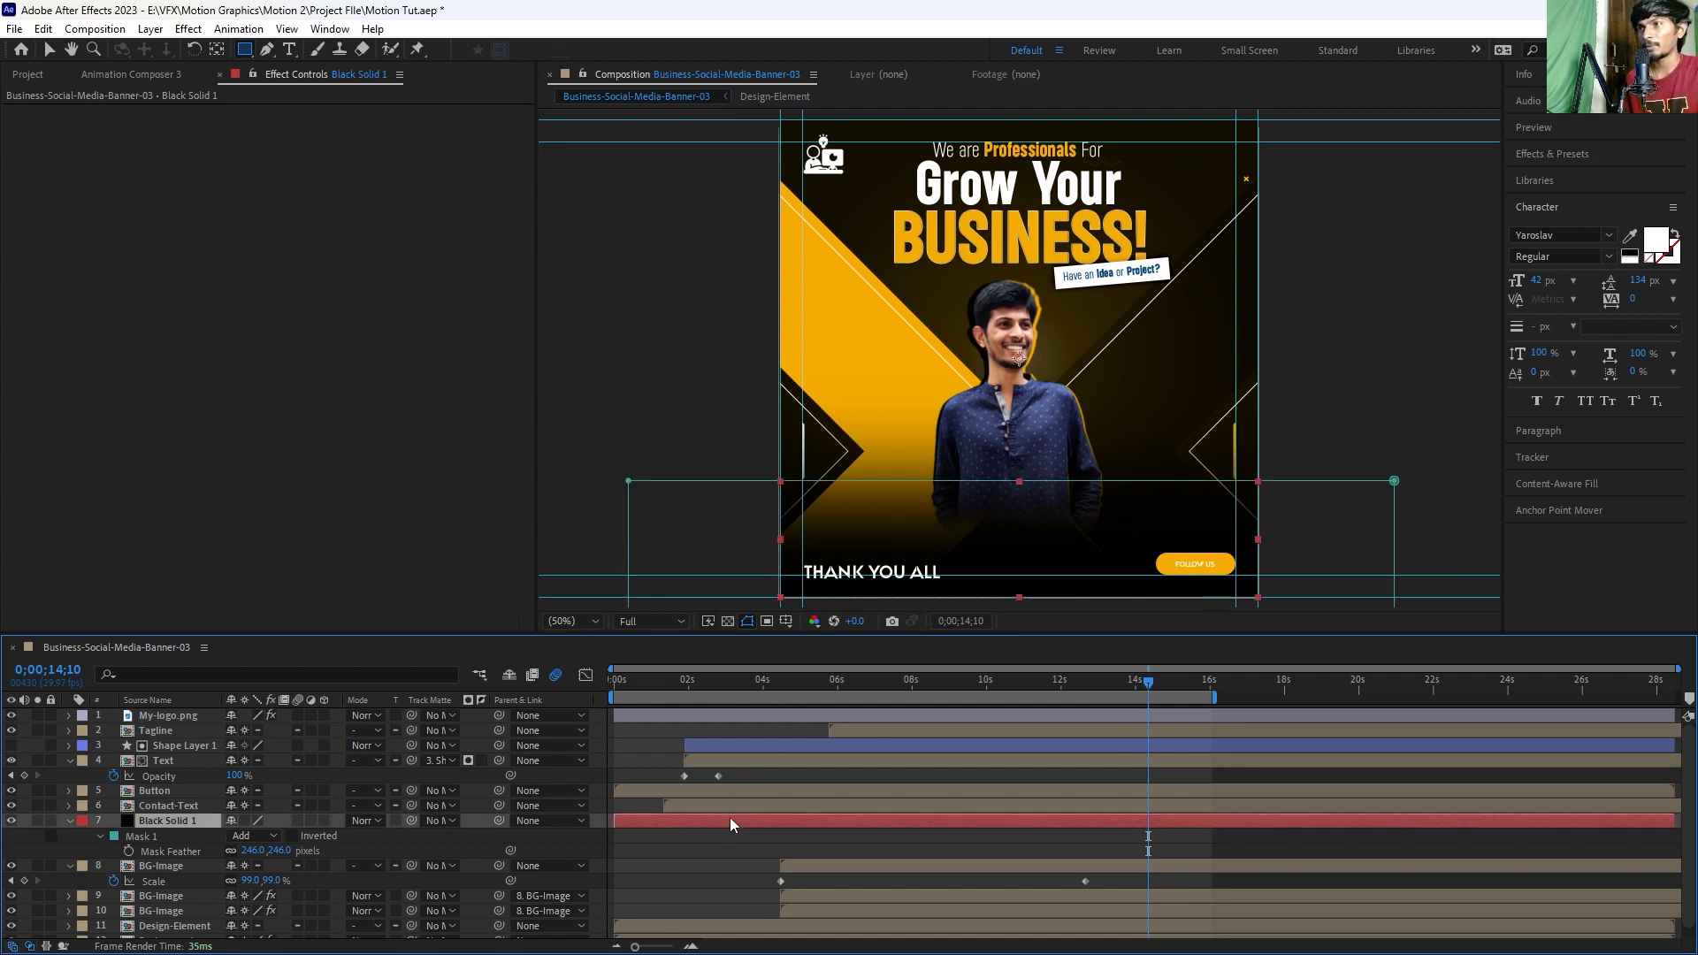
click(723, 841)
click(720, 820)
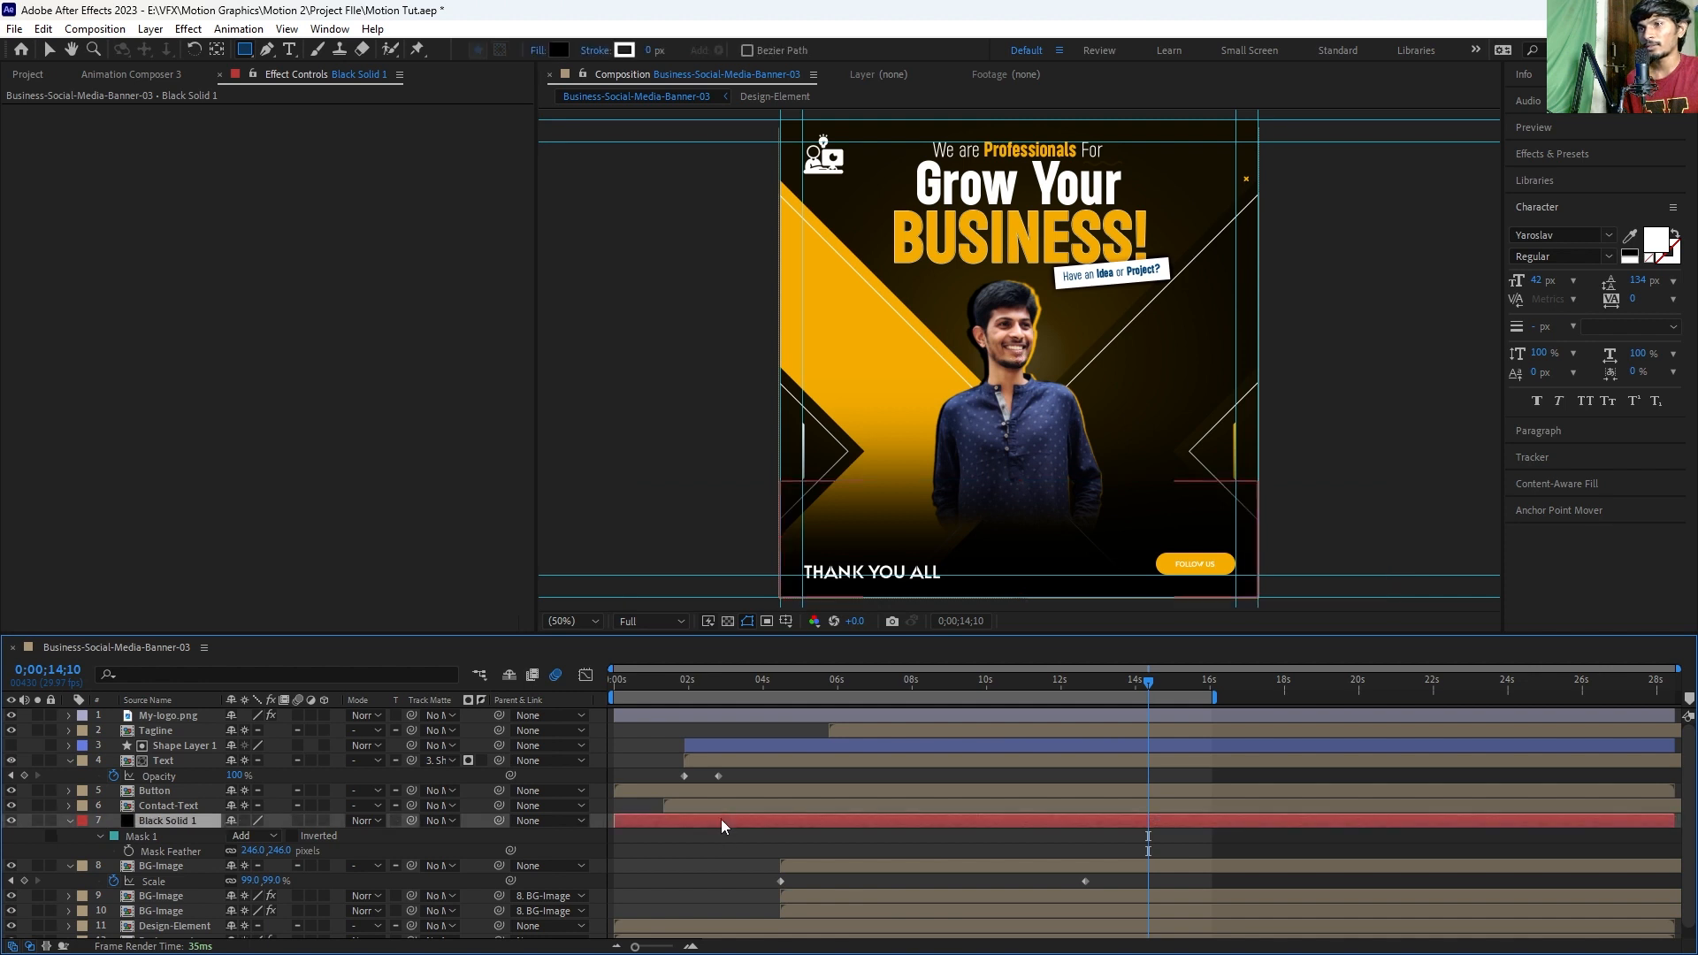
Step: Preview the banner from the start to check the dark gradient behind the contact text and button
key(Home)
key(space)
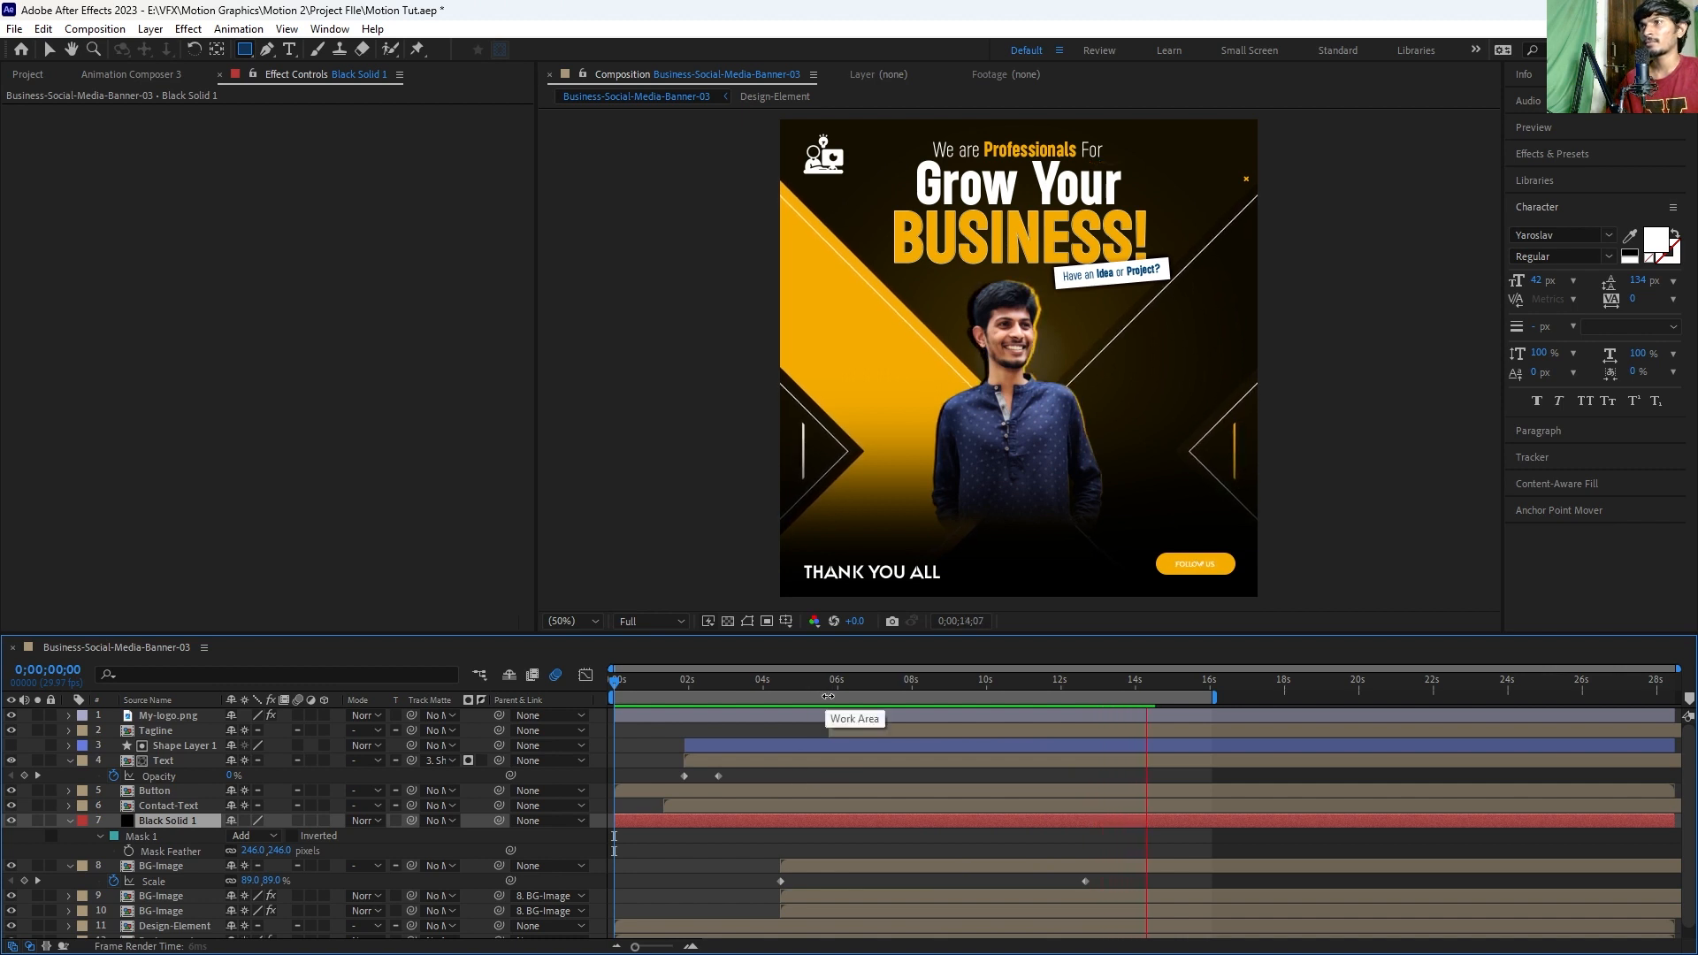
key(space)
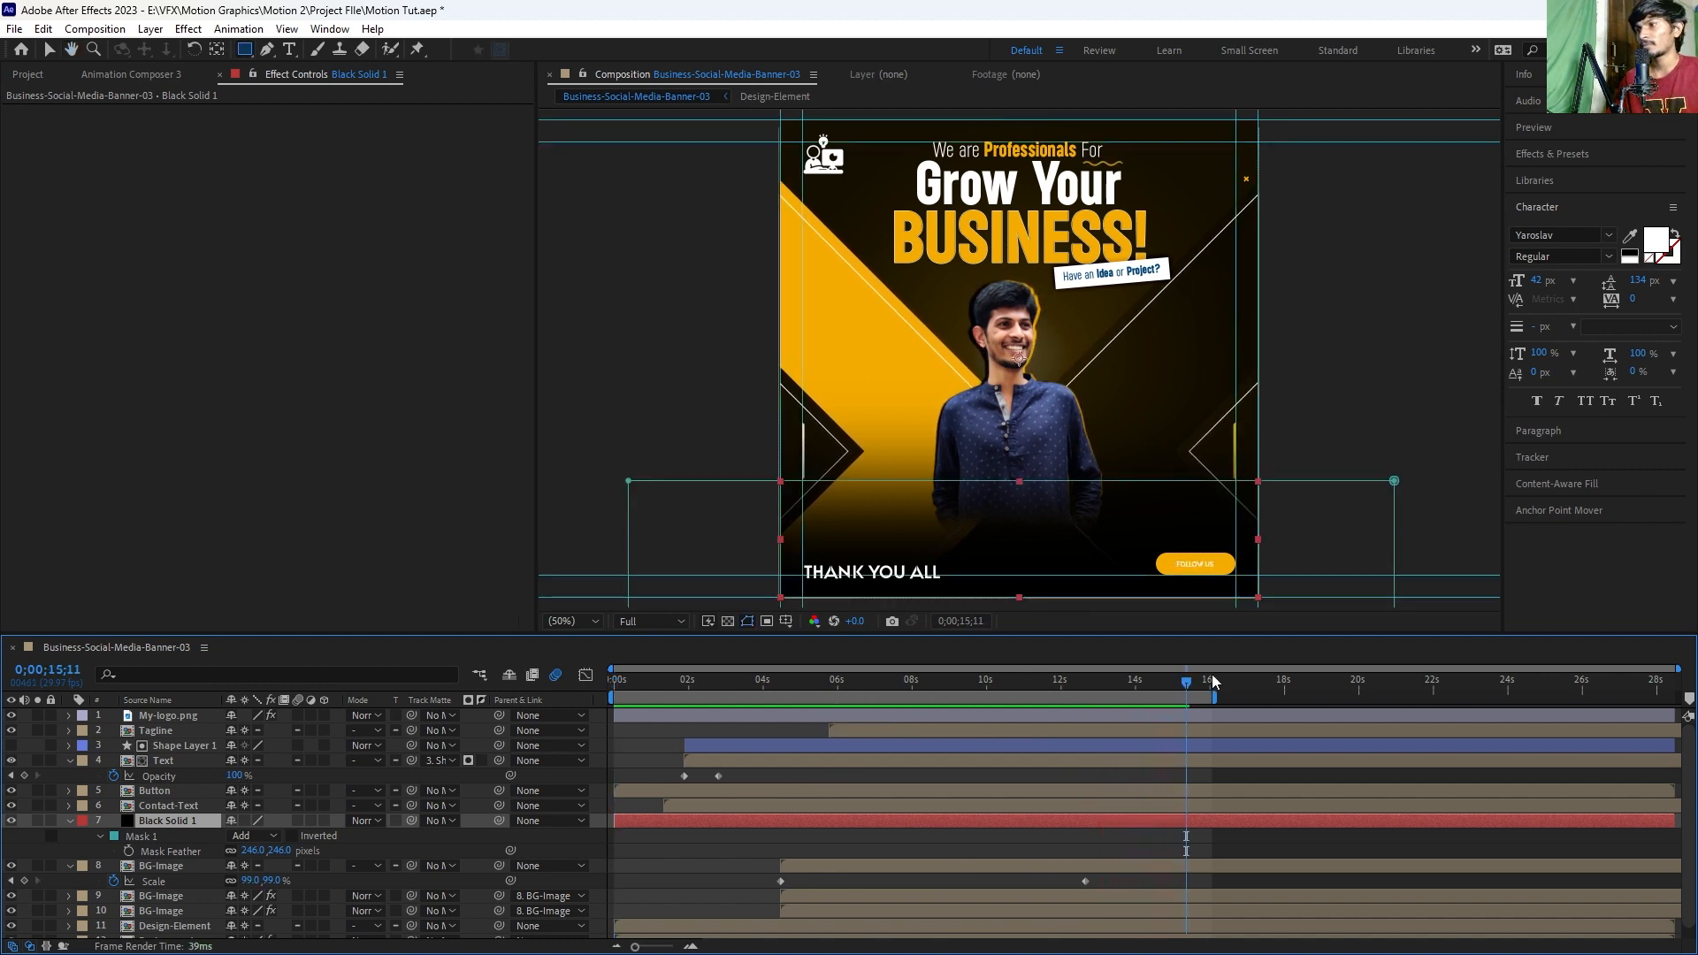
drag(1121, 686, 550, 727)
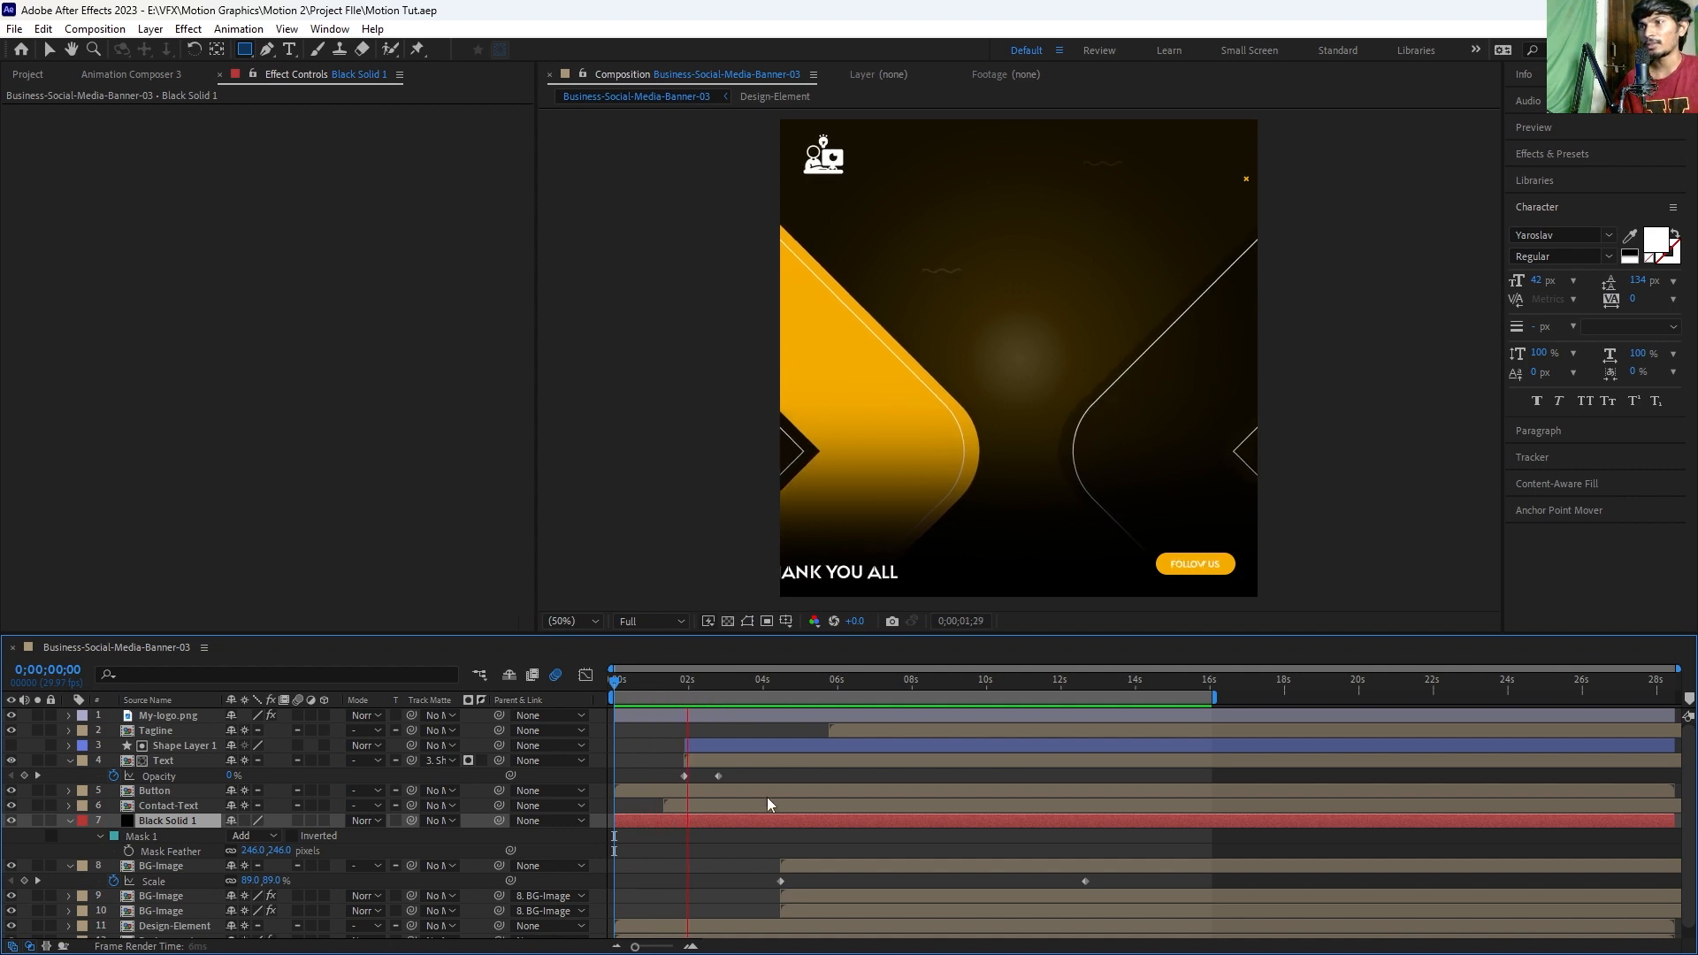
click(716, 820)
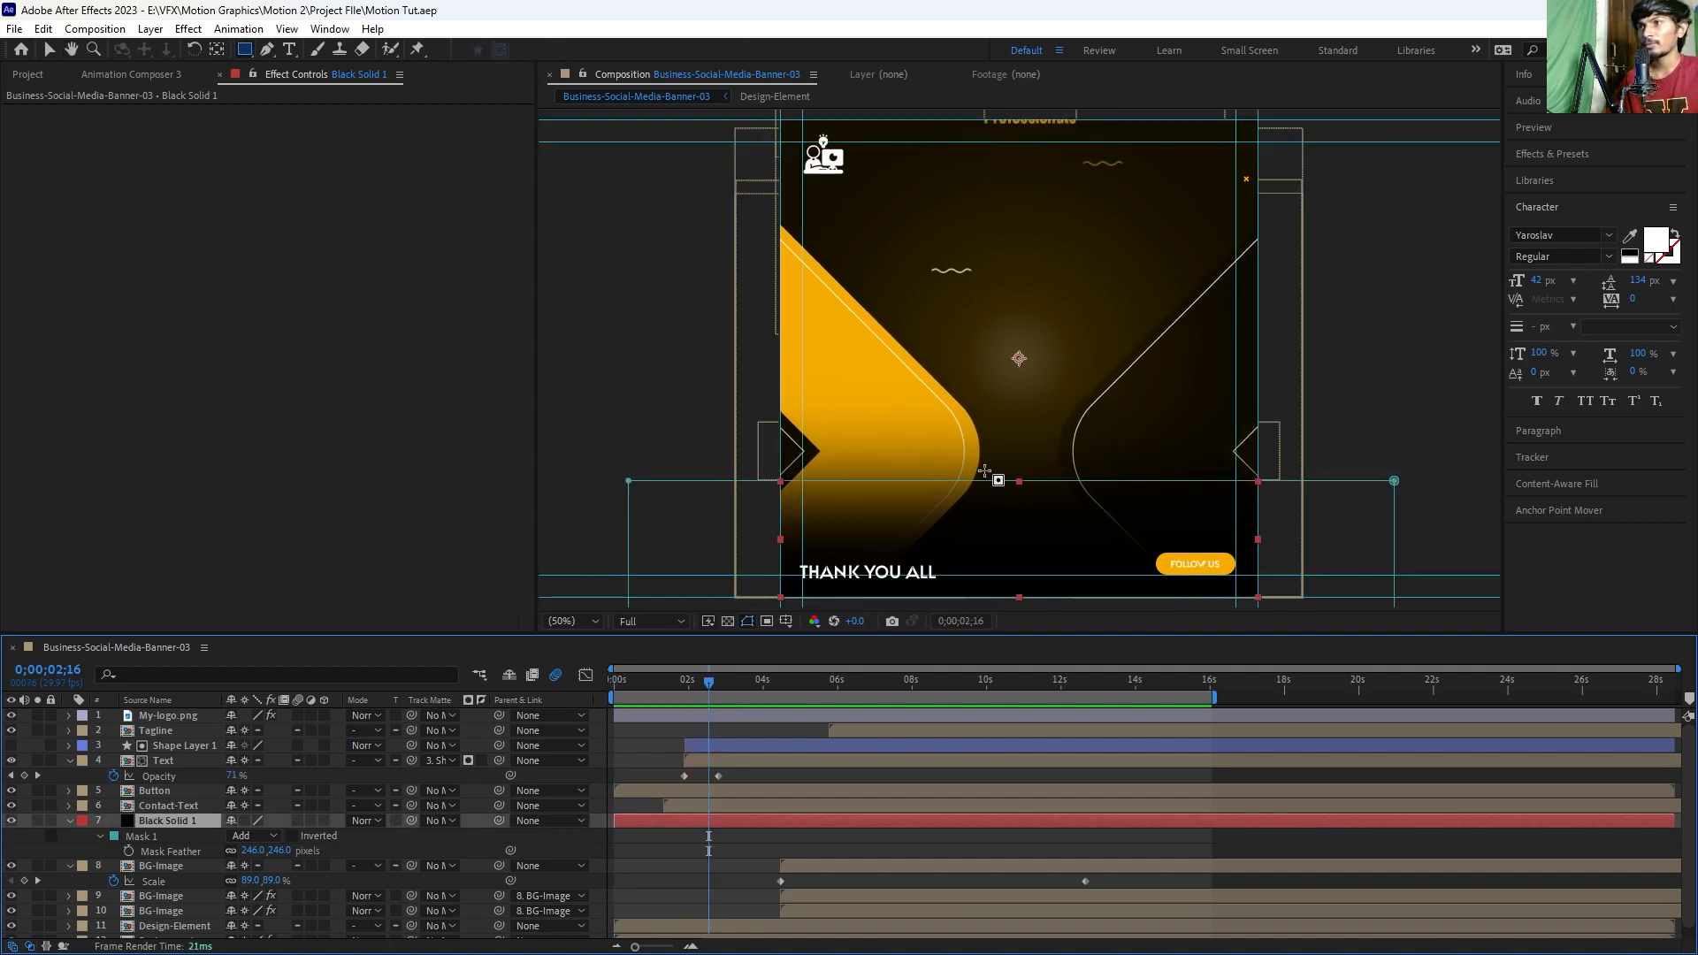
Step: Raise the top edge of the black solid's mask slightly and increase its feather to 507 pixels
key(v)
double_click(907, 481)
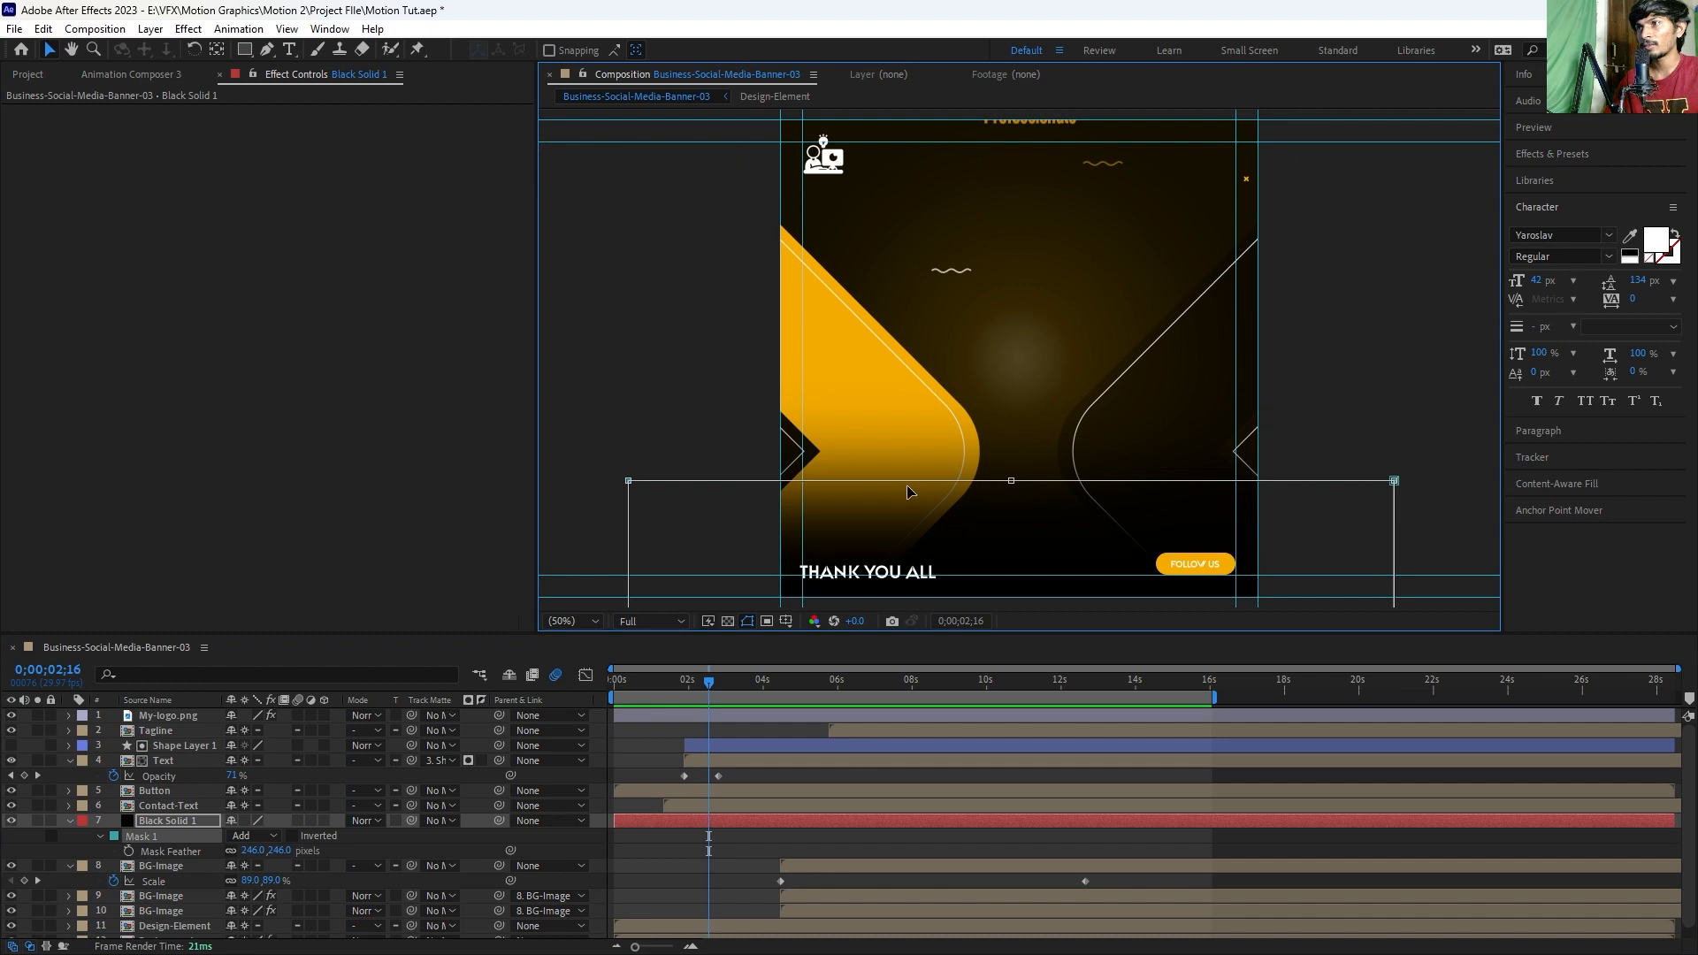
drag(1013, 480, 1013, 456)
drag(276, 853, 500, 812)
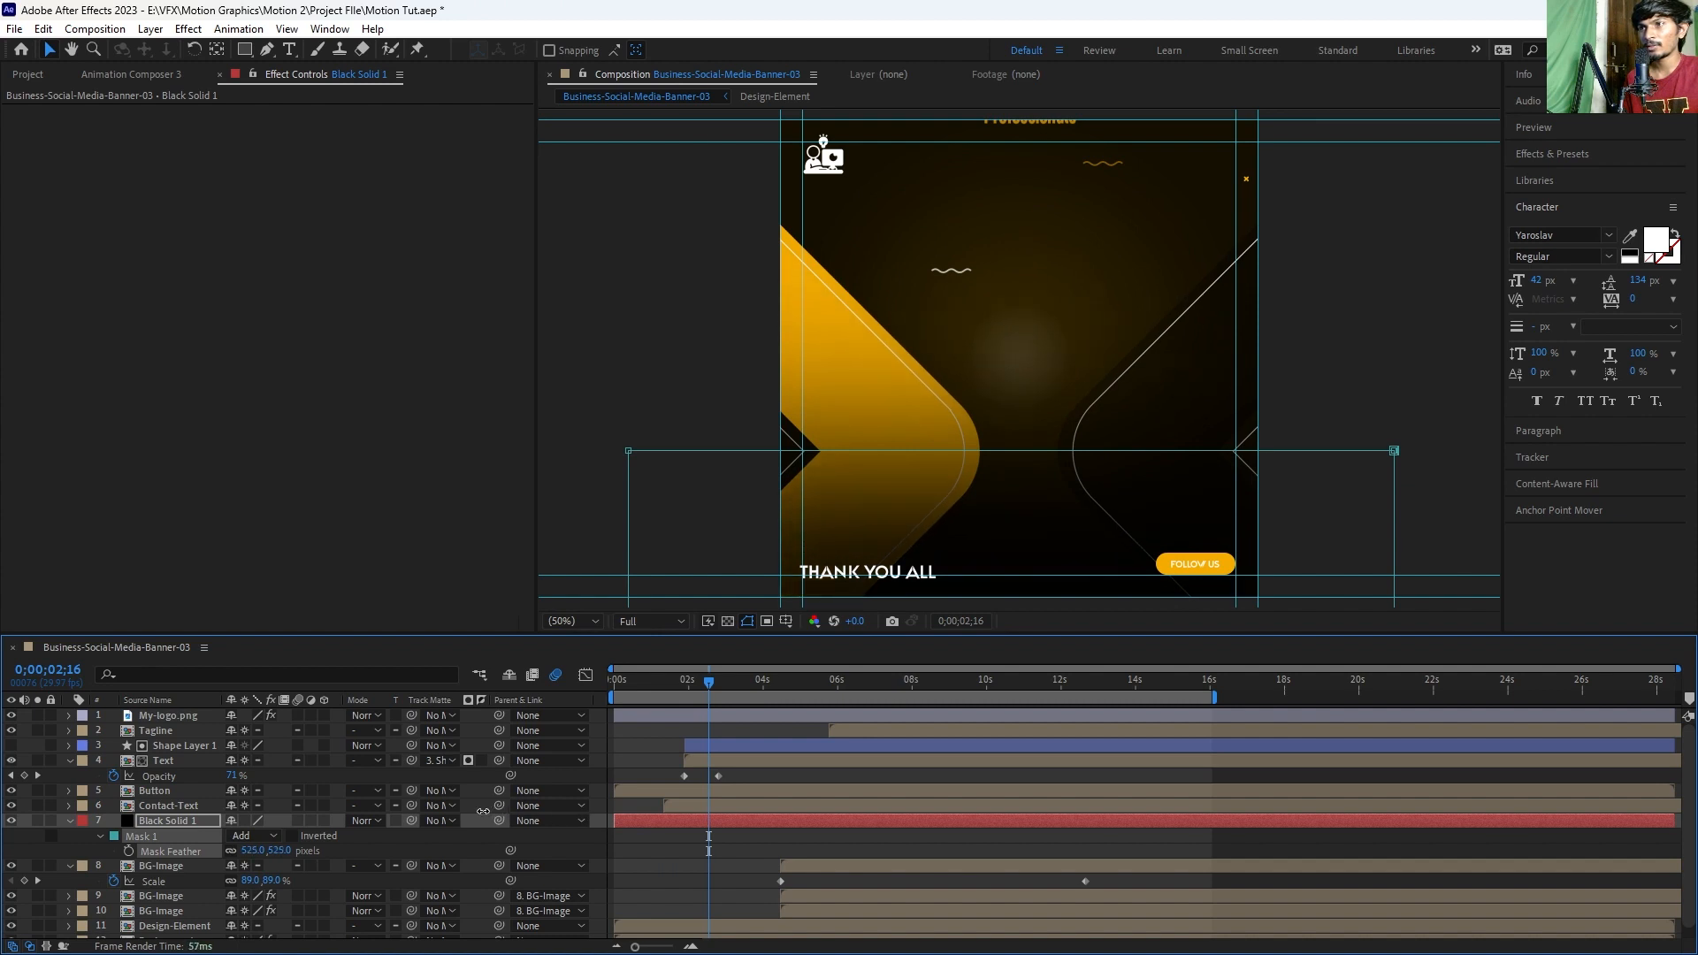
Step: Return to the first frame, save the project and add the banner composition to the render queue
drag(683, 688, 469, 673)
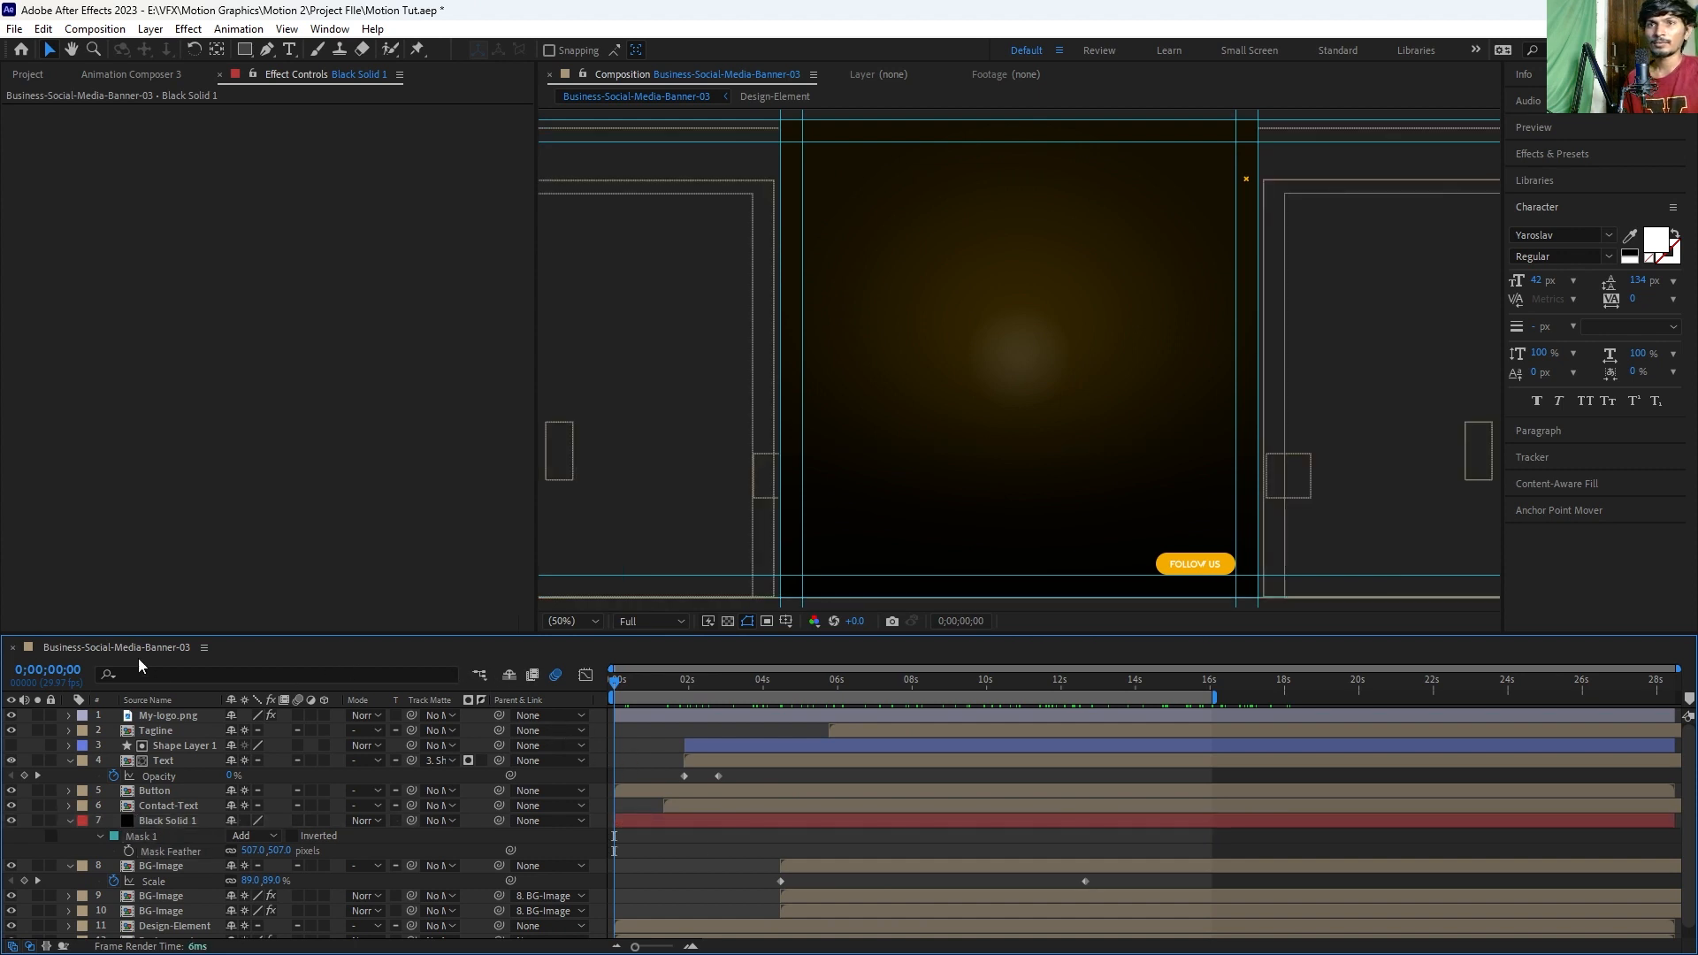
key(ctrl+s)
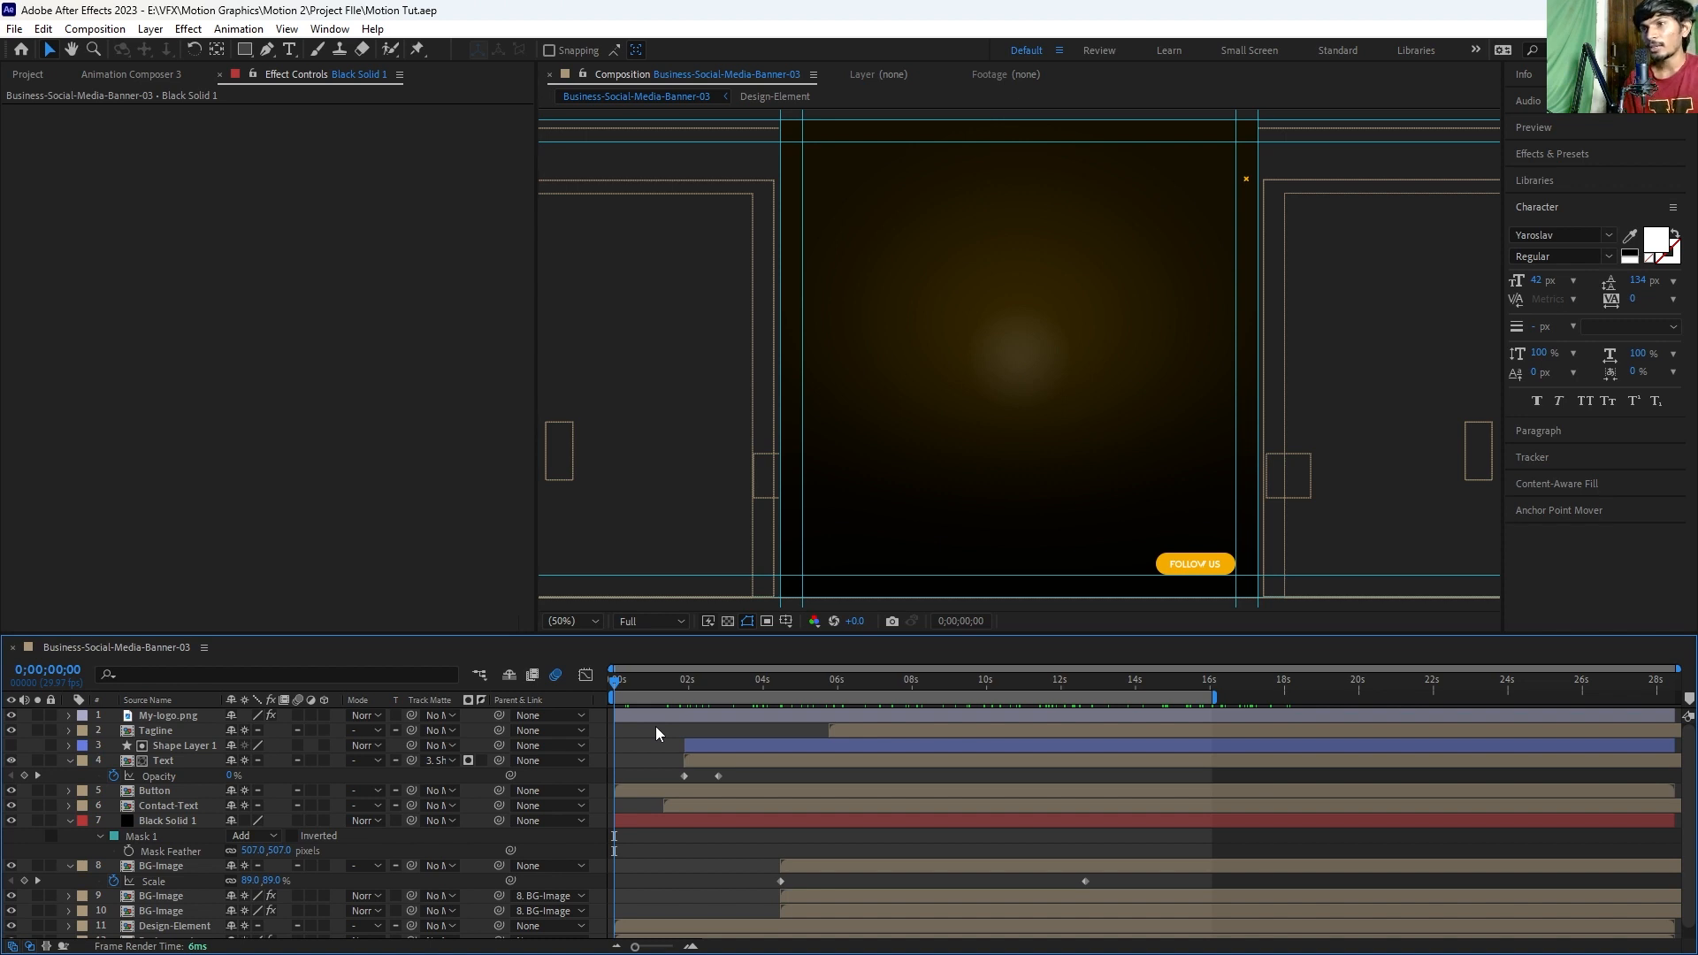
key(ctrl+m)
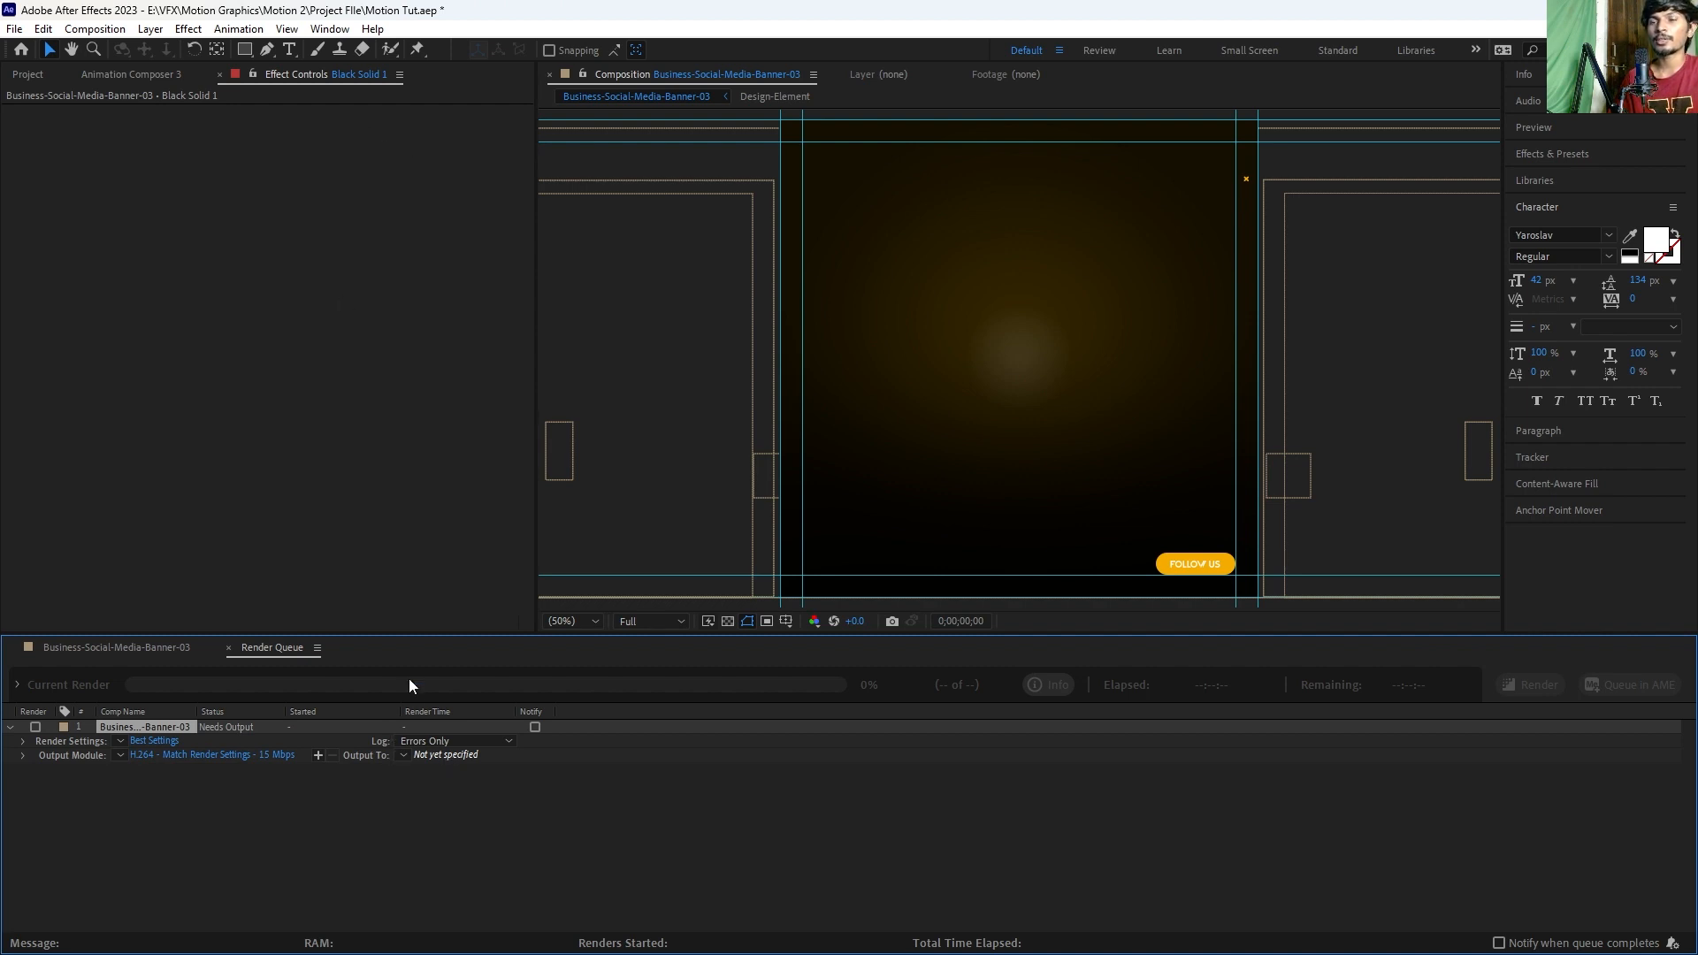
Step: Set the queued banner's render output to an H.264 file named Motion For Tut in the chosen folder
click(437, 755)
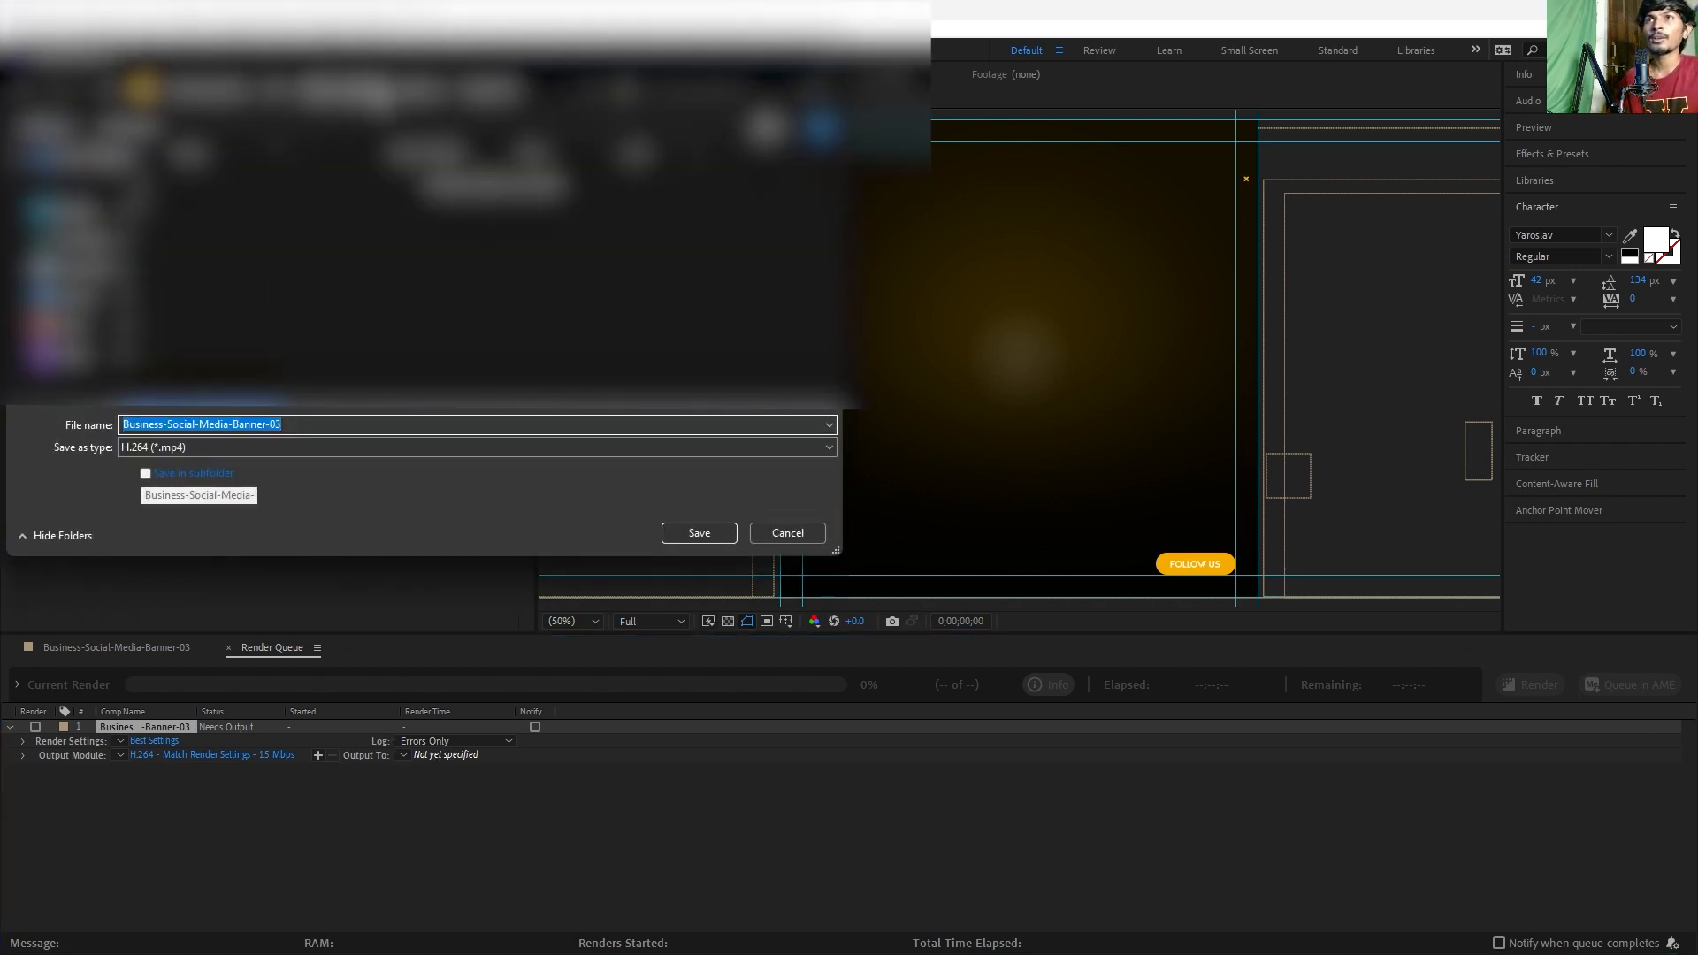
click(417, 87)
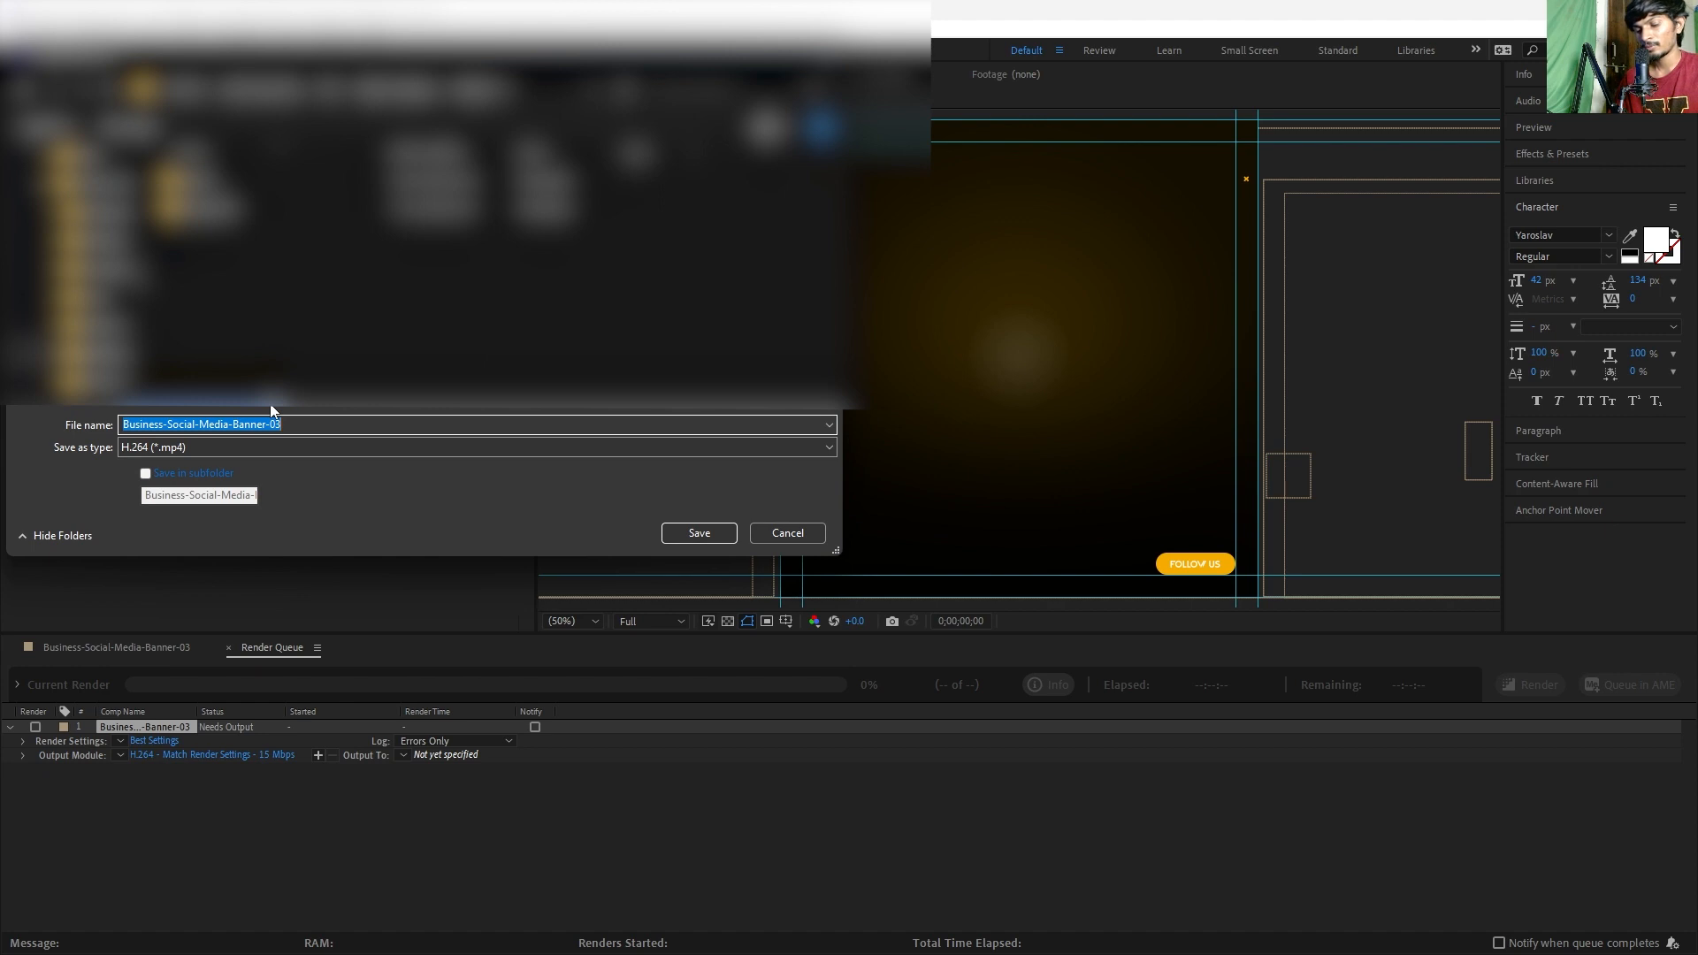
text(Motion For)
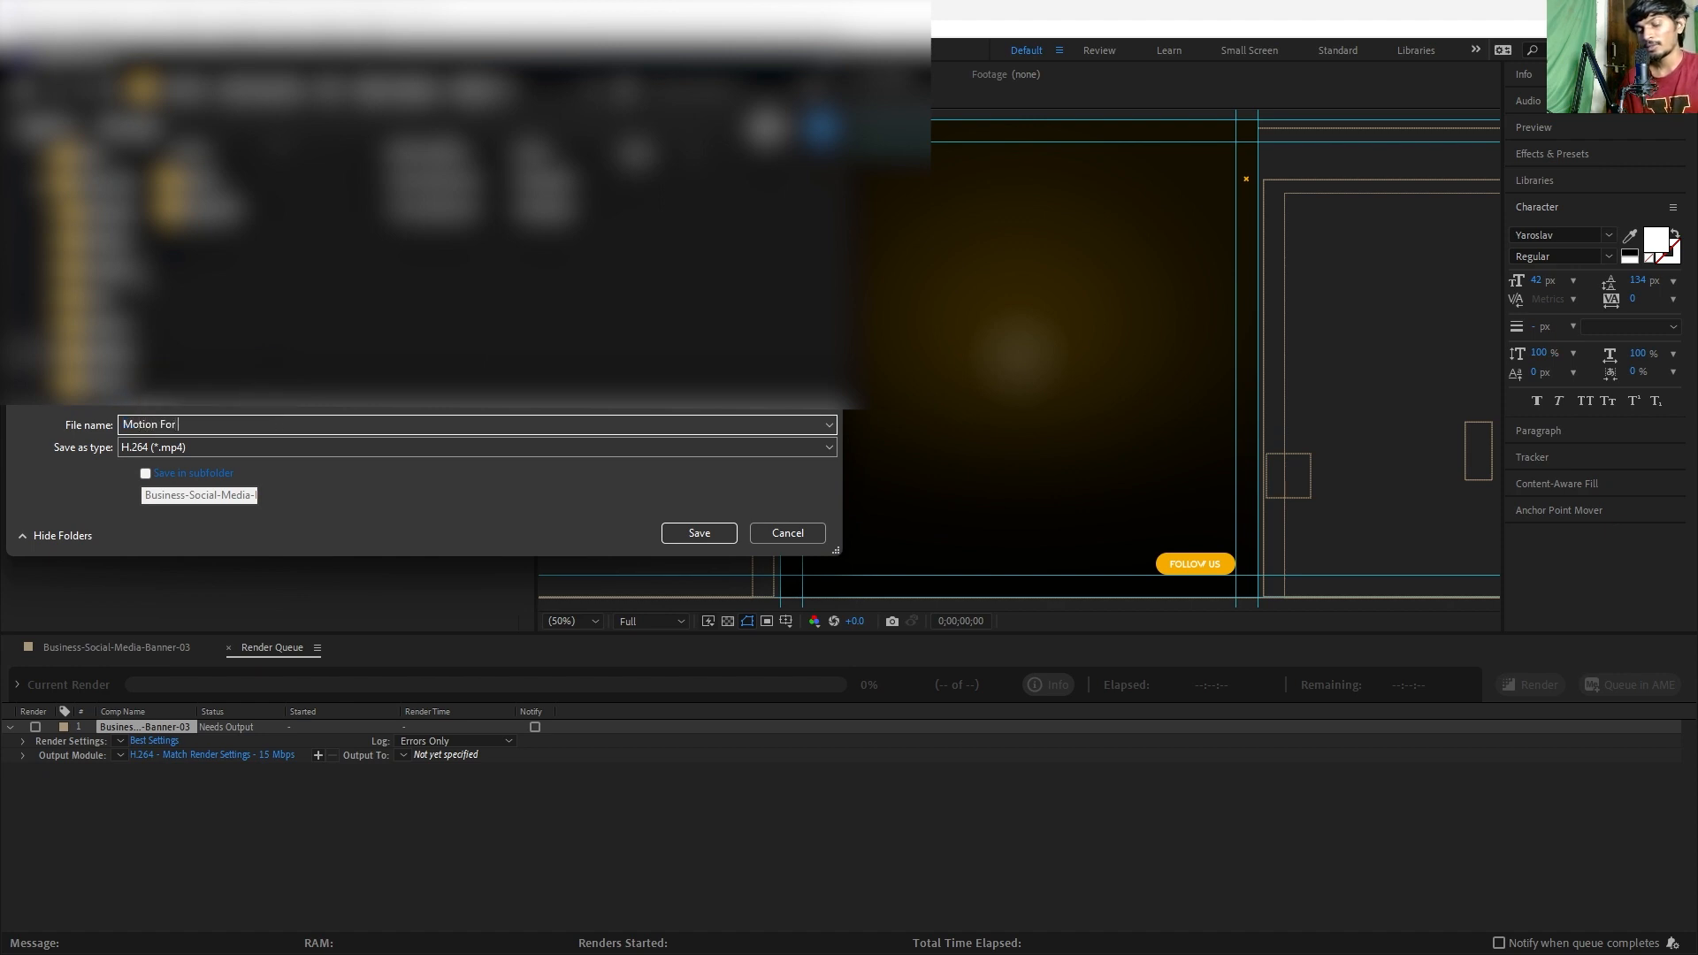
text( Tut)
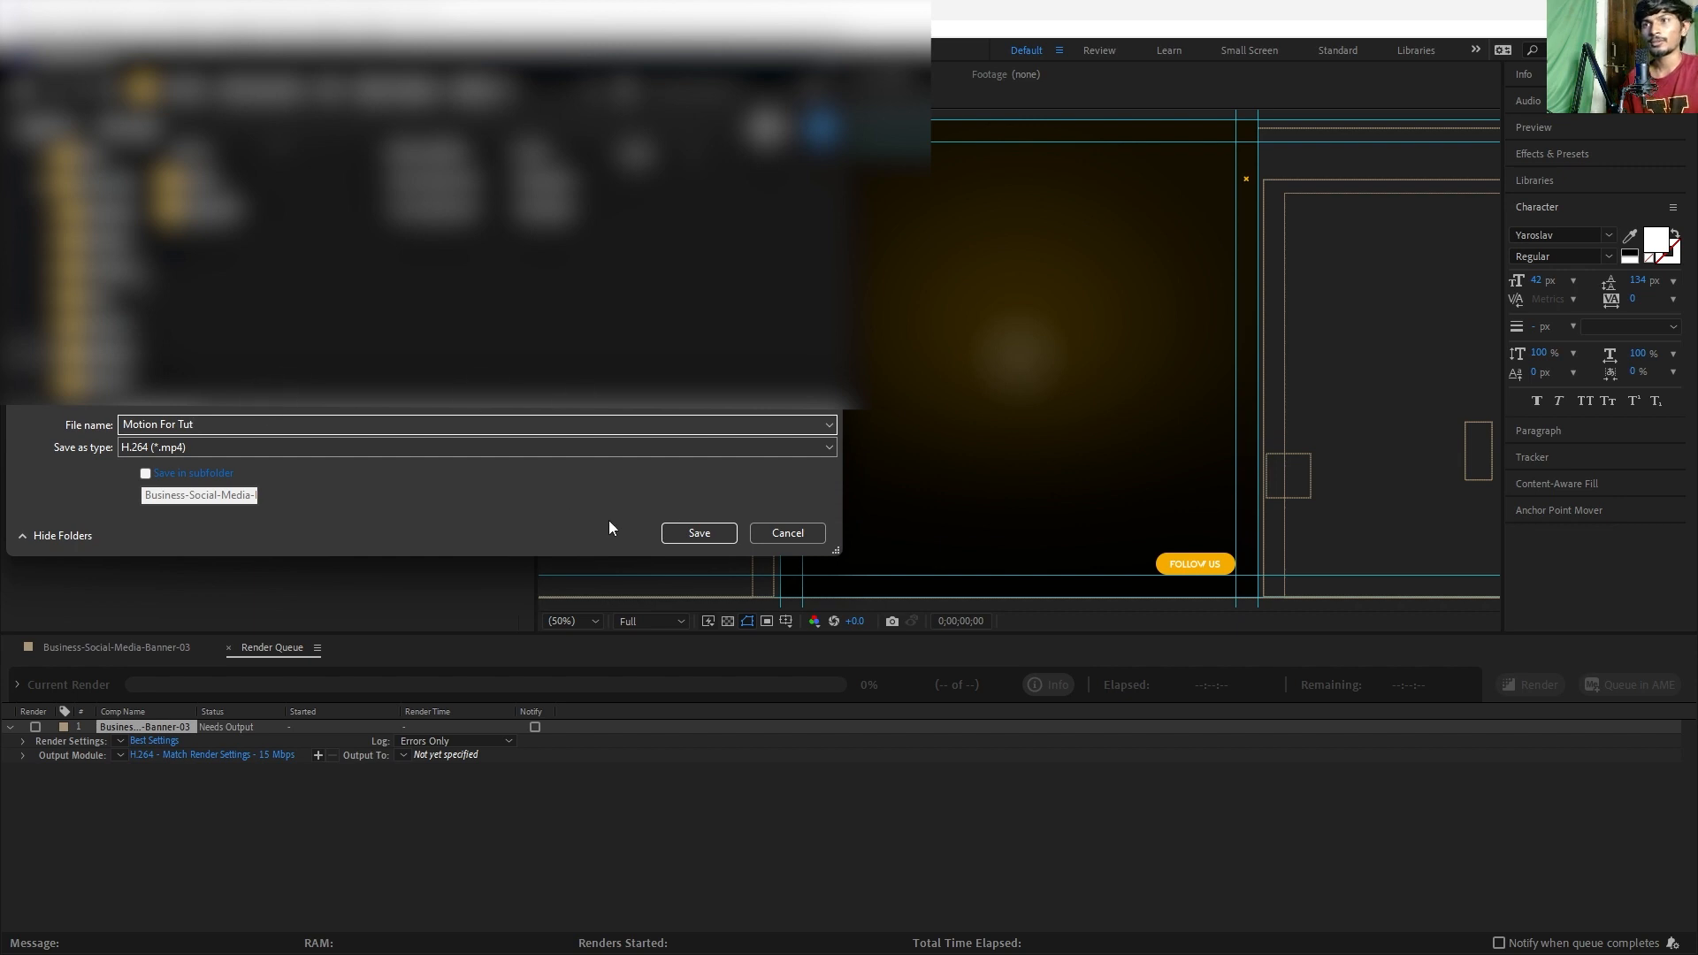
click(699, 533)
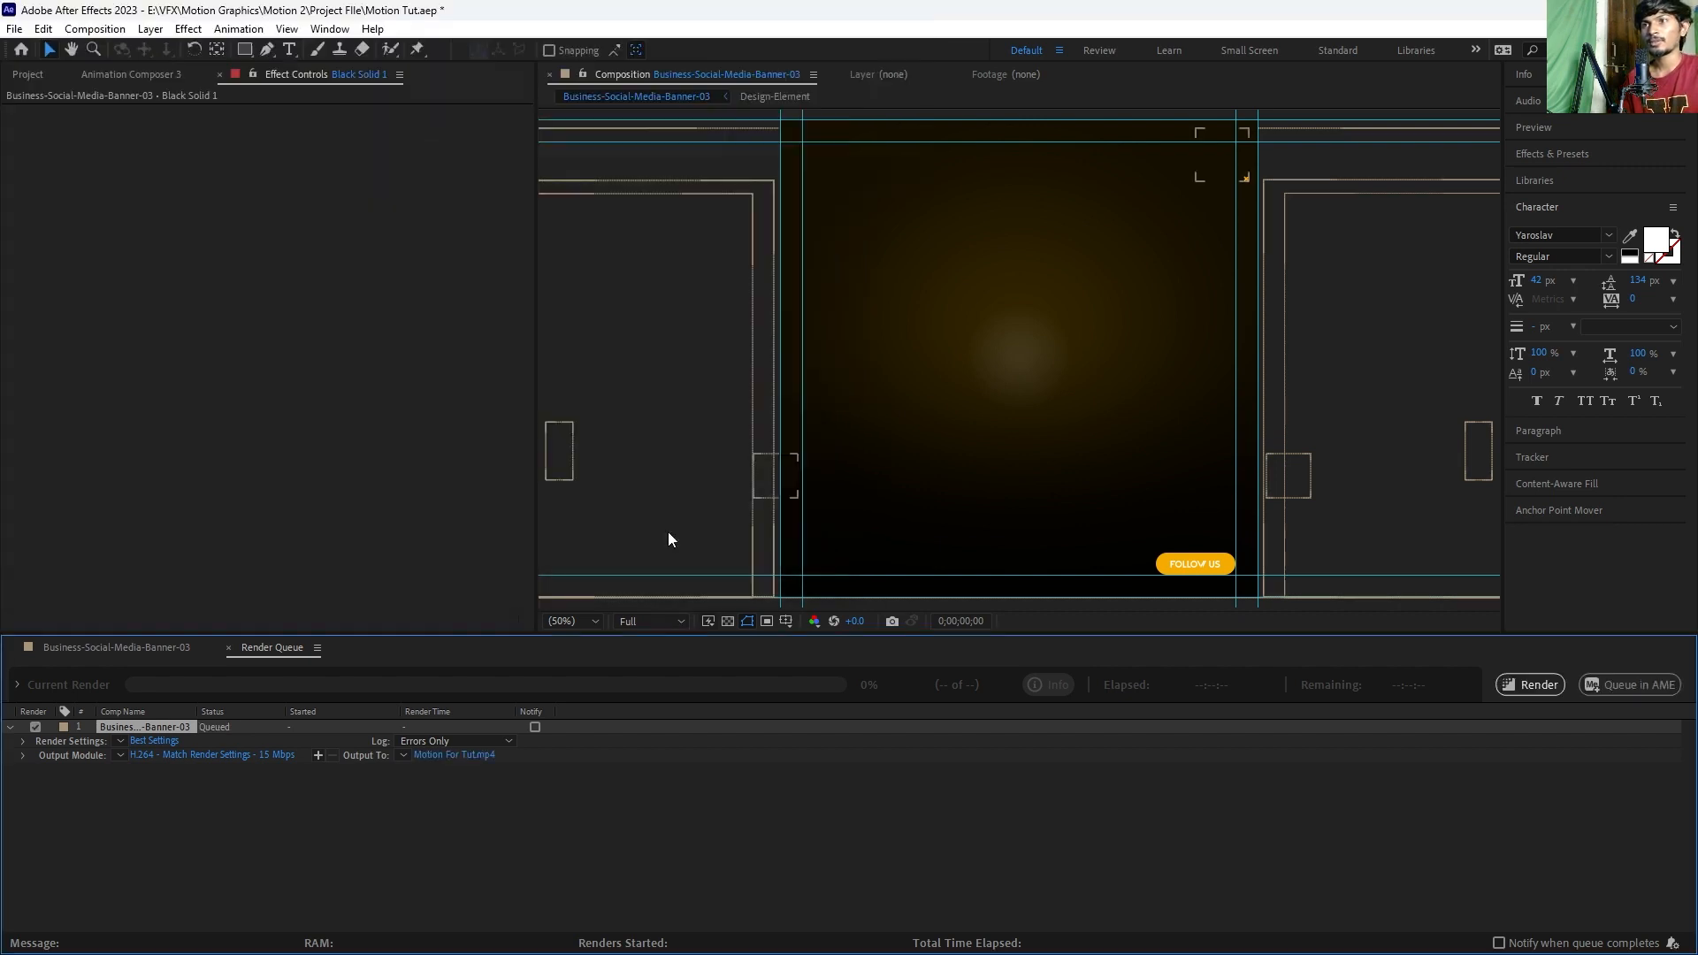
Step: Render the queued banner composition and save the project
click(1522, 686)
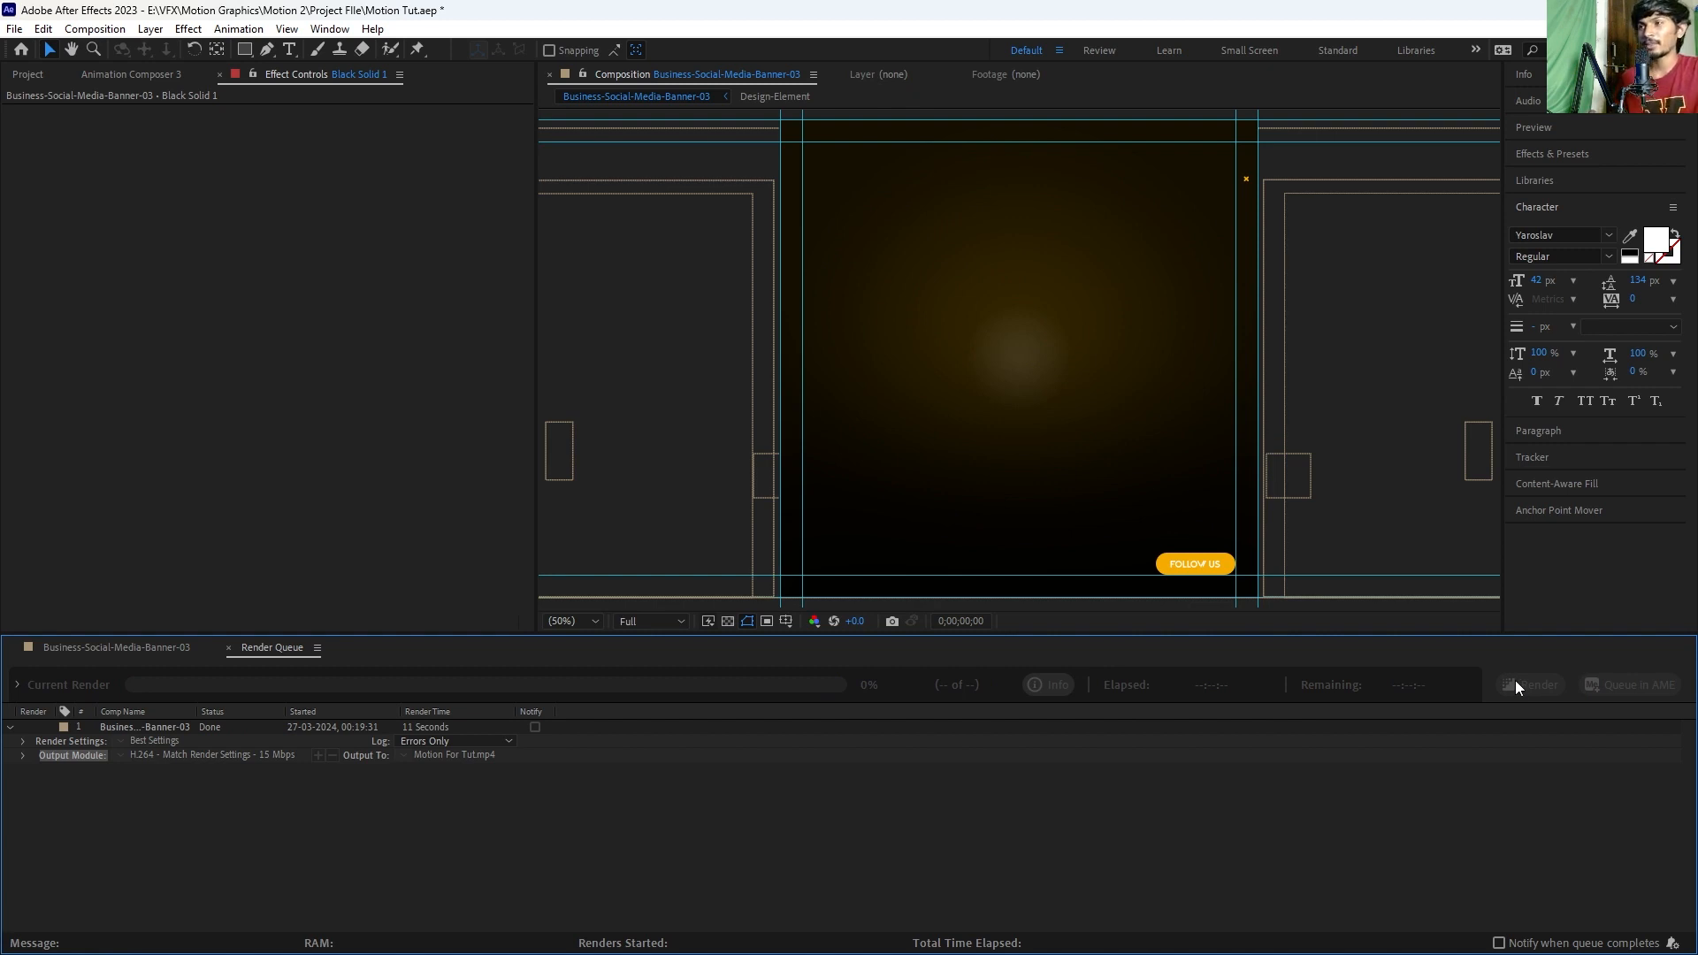
key(ctrl+s)
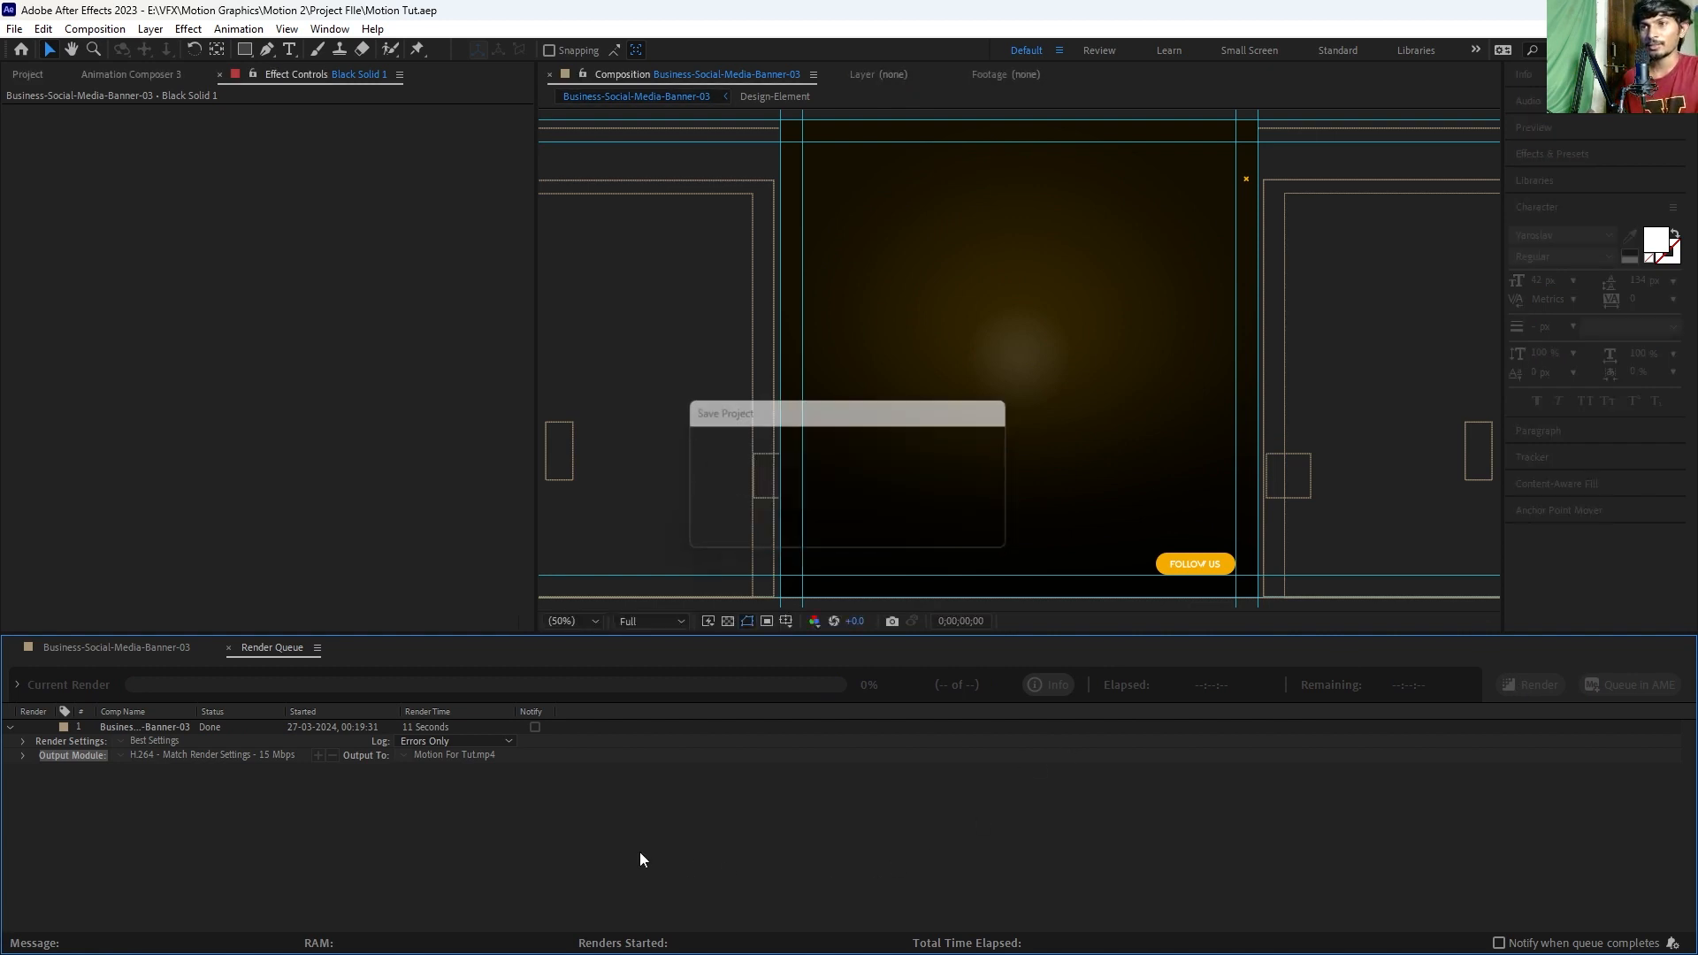